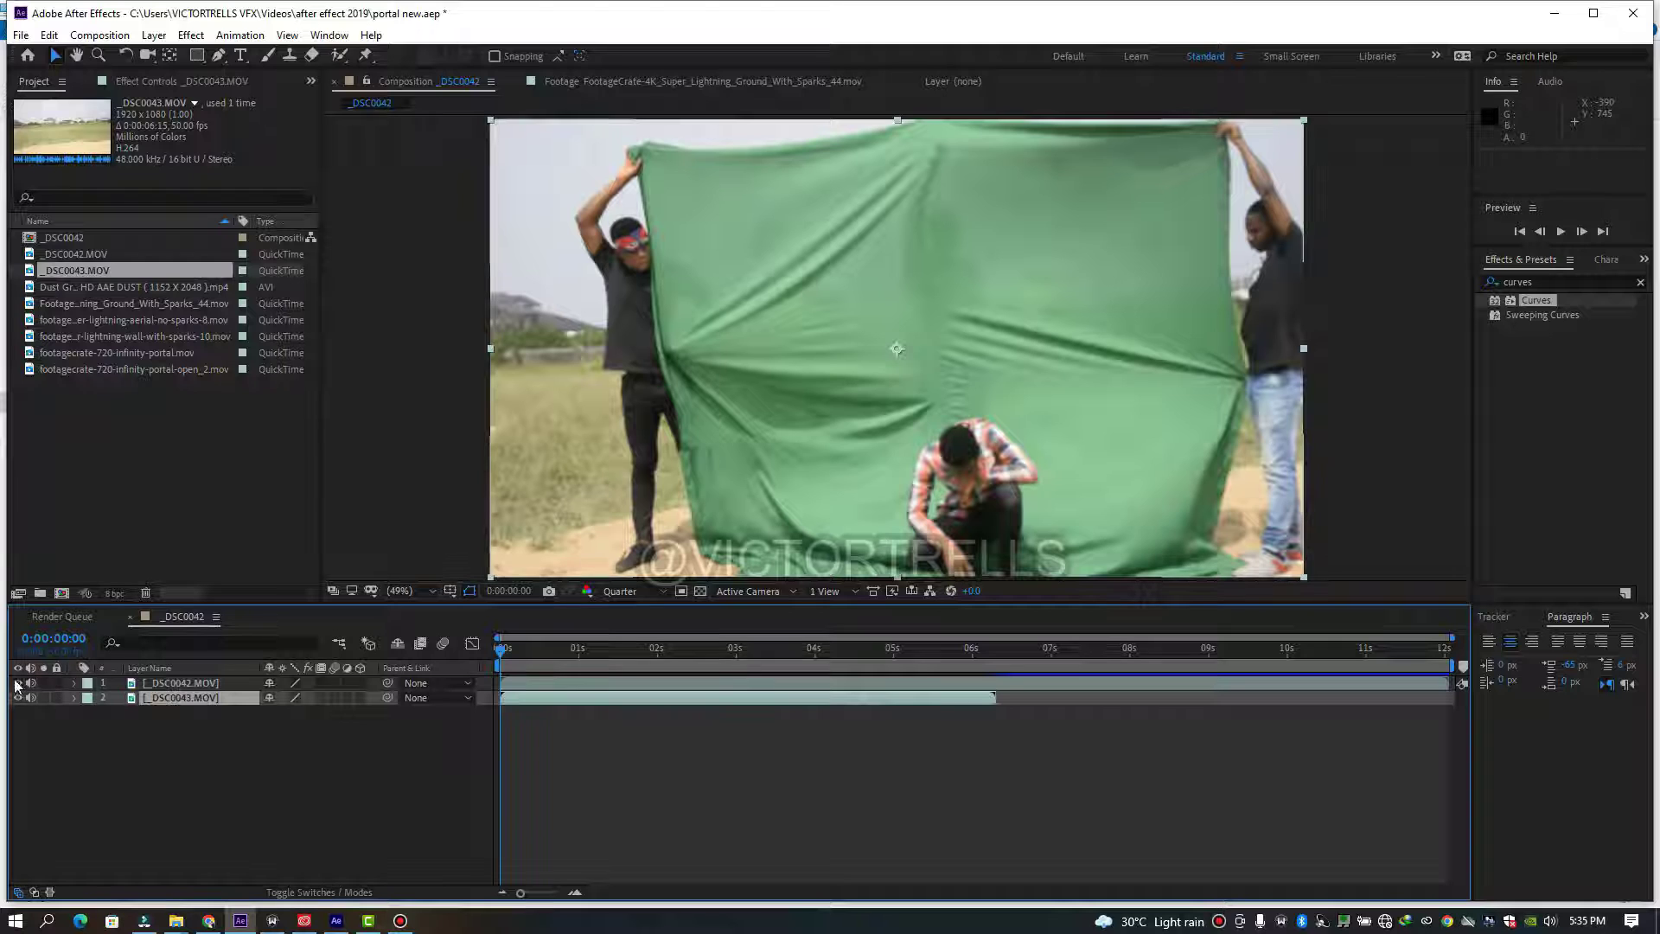
# - Hide the _DSC0042.MOV layer to examine the empty background footage beneath, and make the layer visible again
pyautogui.click(18, 683)
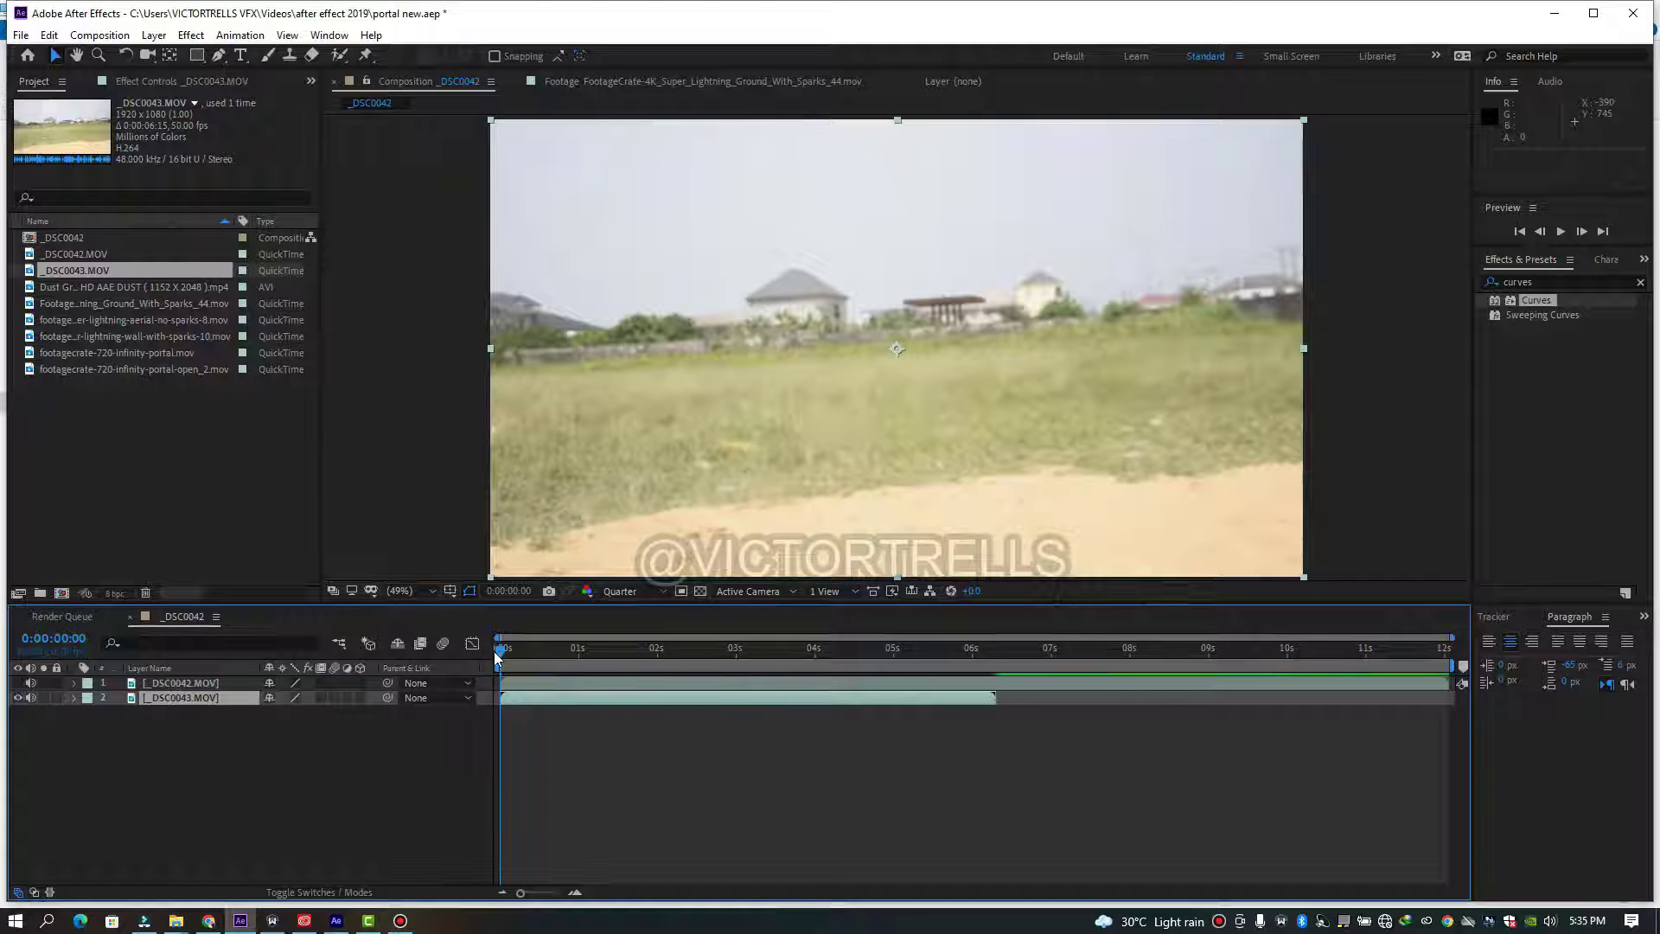
pyautogui.moveTo(497, 657); pyautogui.dragTo(538, 640)
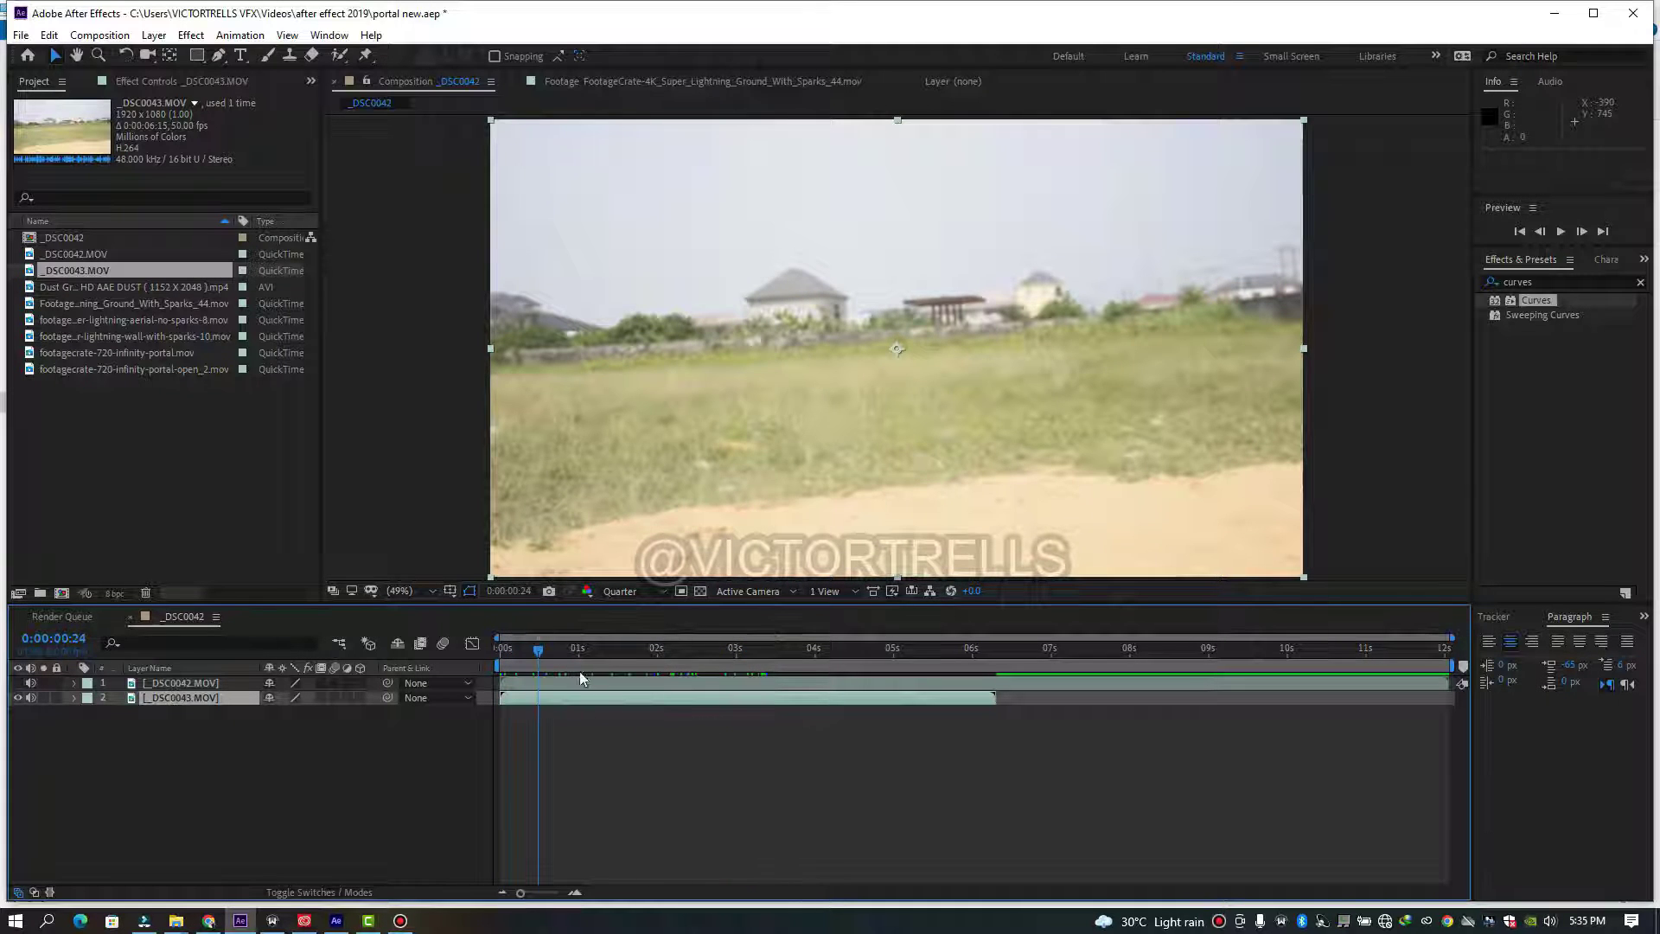
pyautogui.click(18, 683)
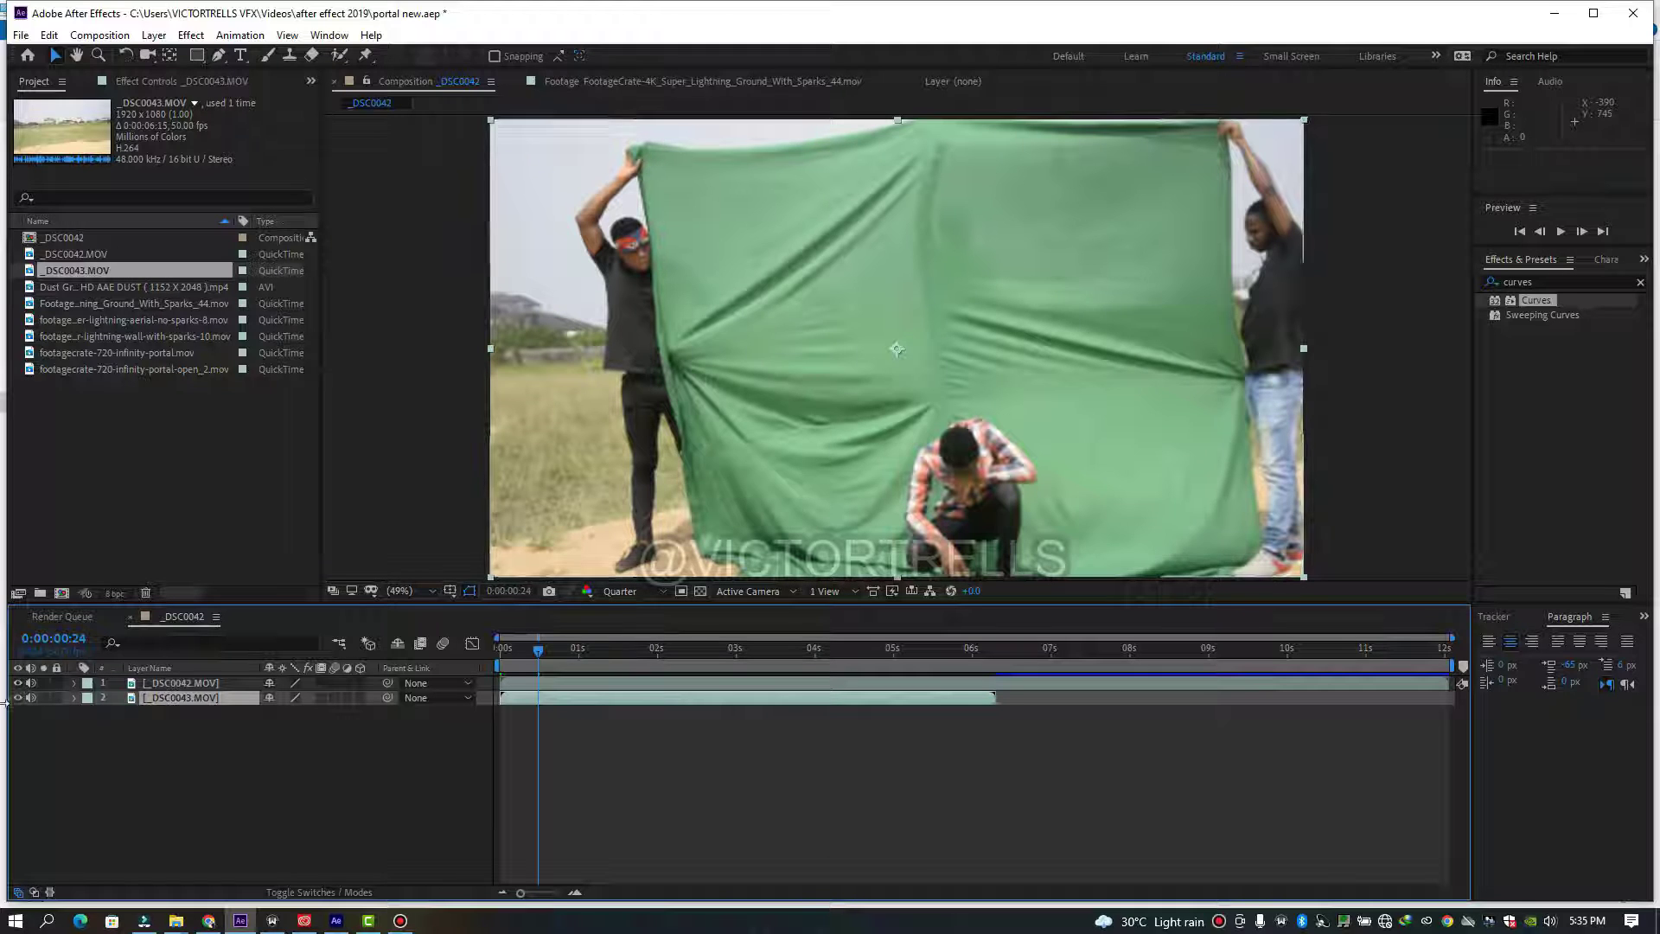
# - Apply Keylight (1.2) to the _DSC0042.MOV layer and sample the green cloth as its Screen Colour
pyautogui.click(1543, 282)
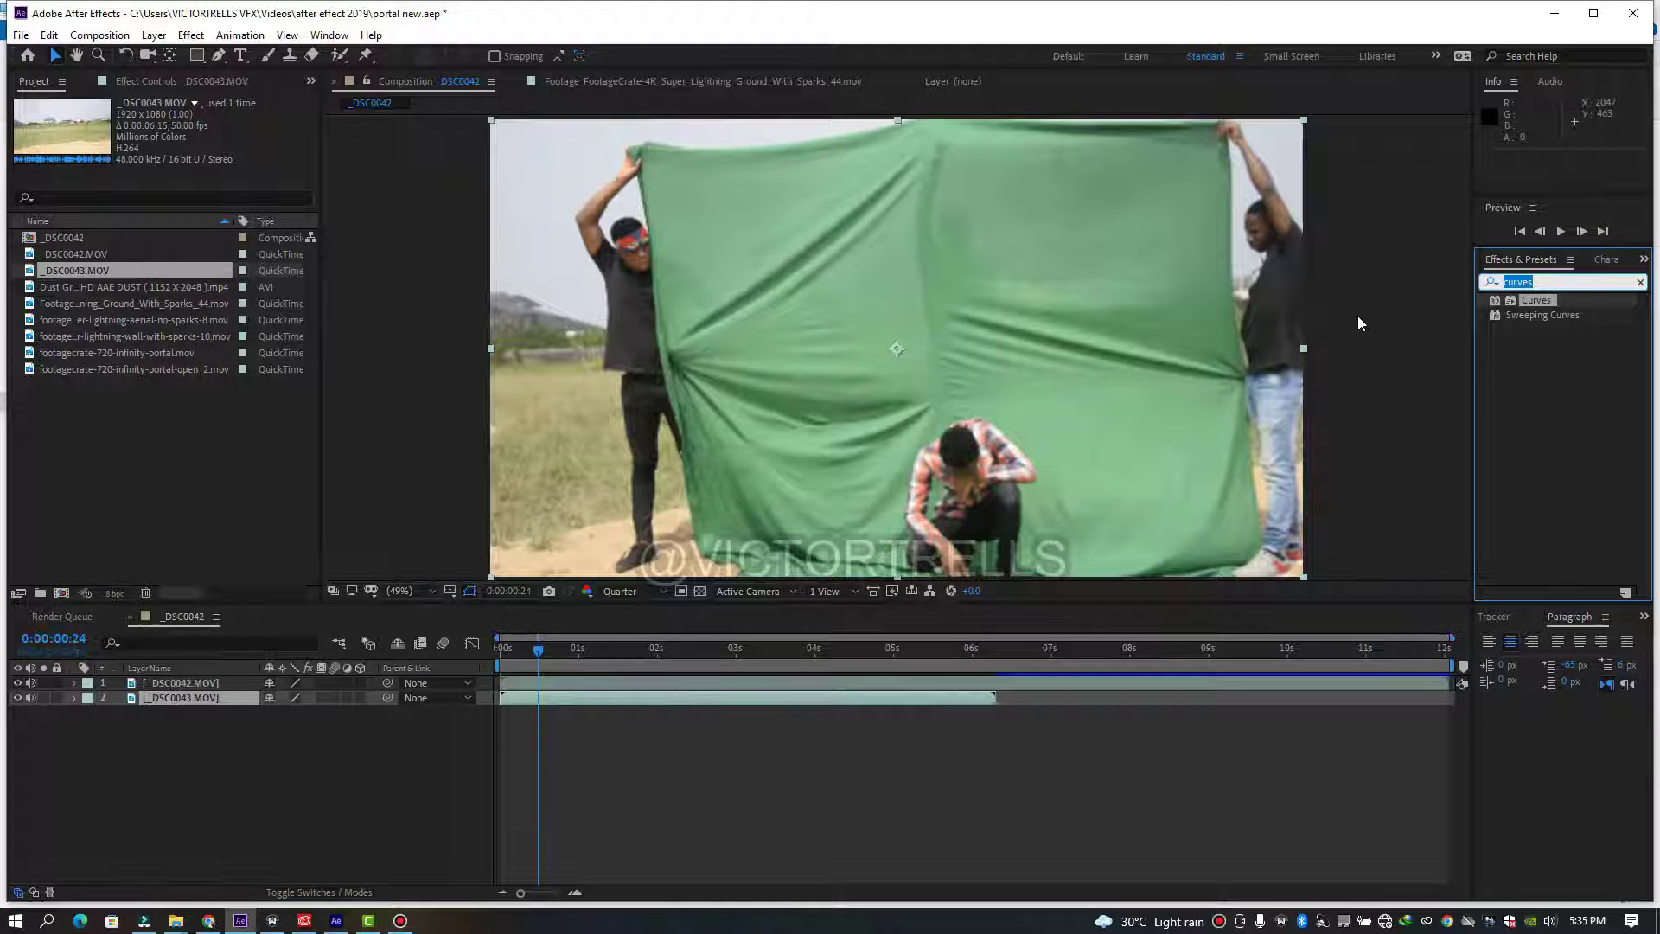
pyautogui.write('key')
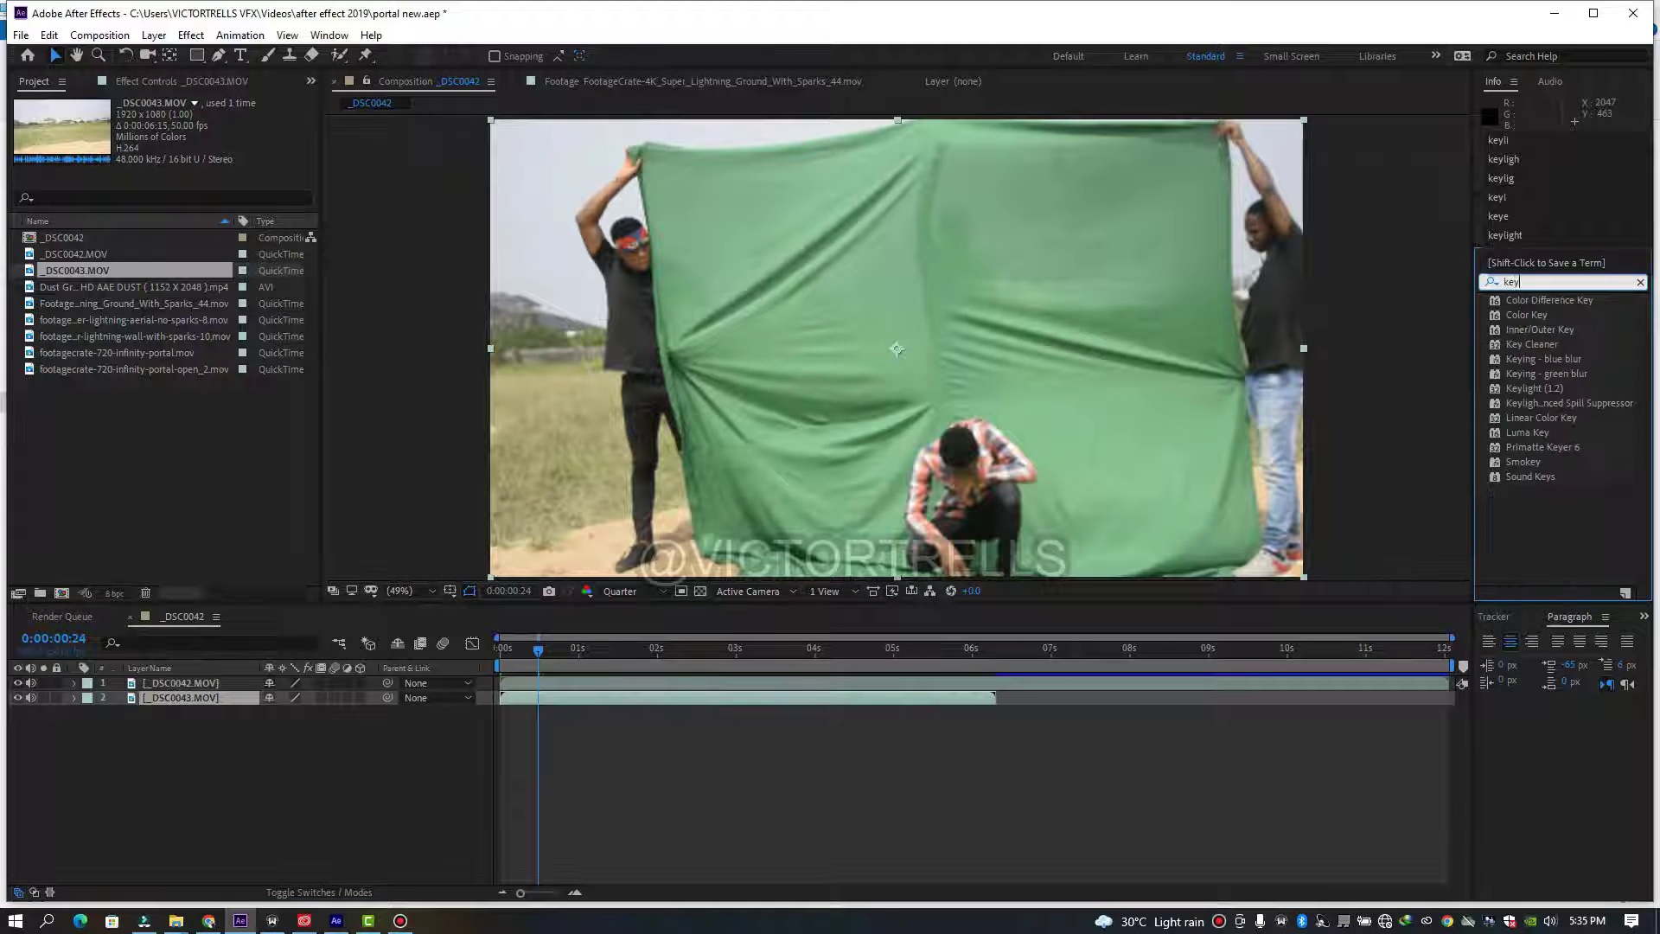
pyautogui.write('li')
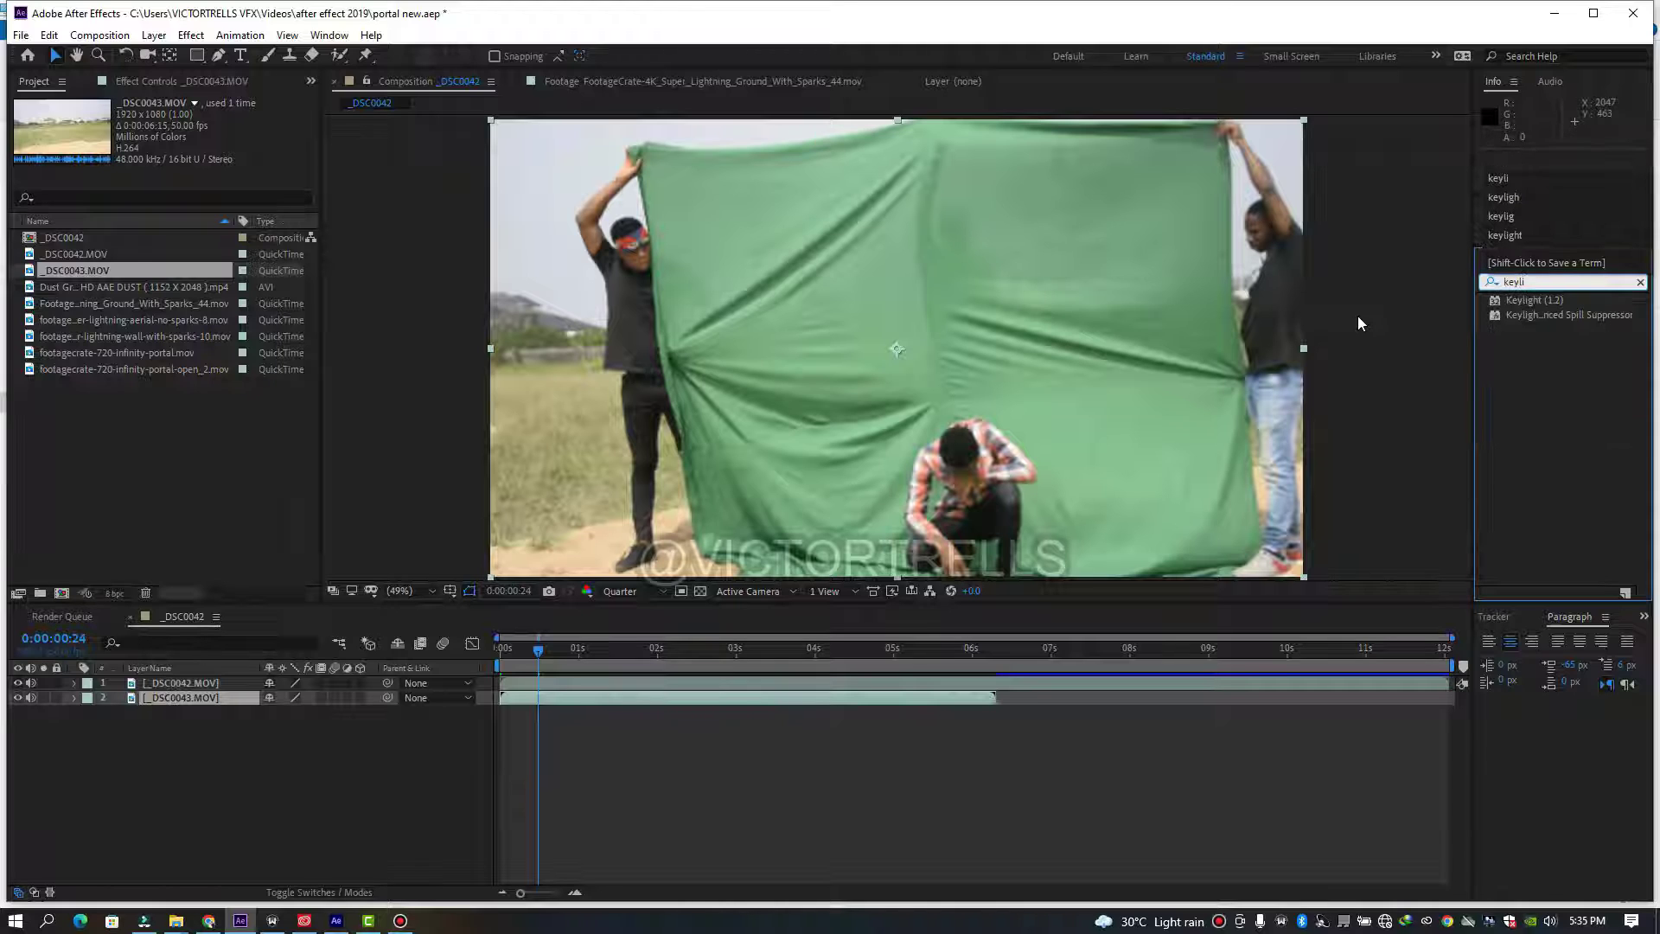
pyautogui.click(1048, 683)
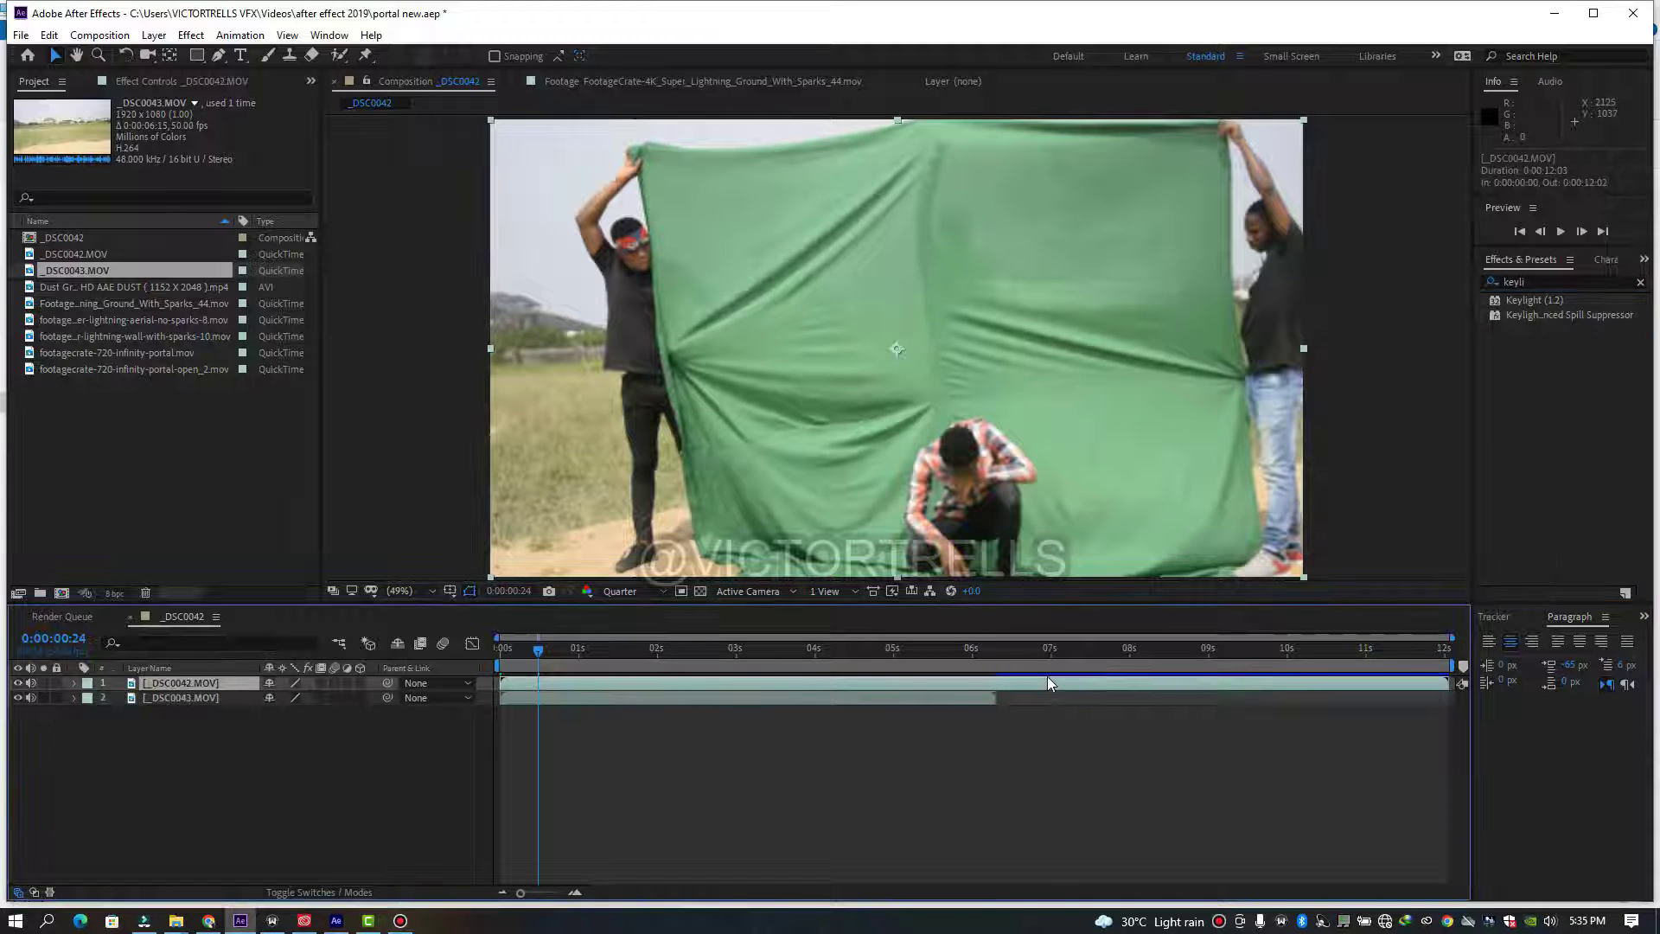
pyautogui.doubleClick(1542, 303)
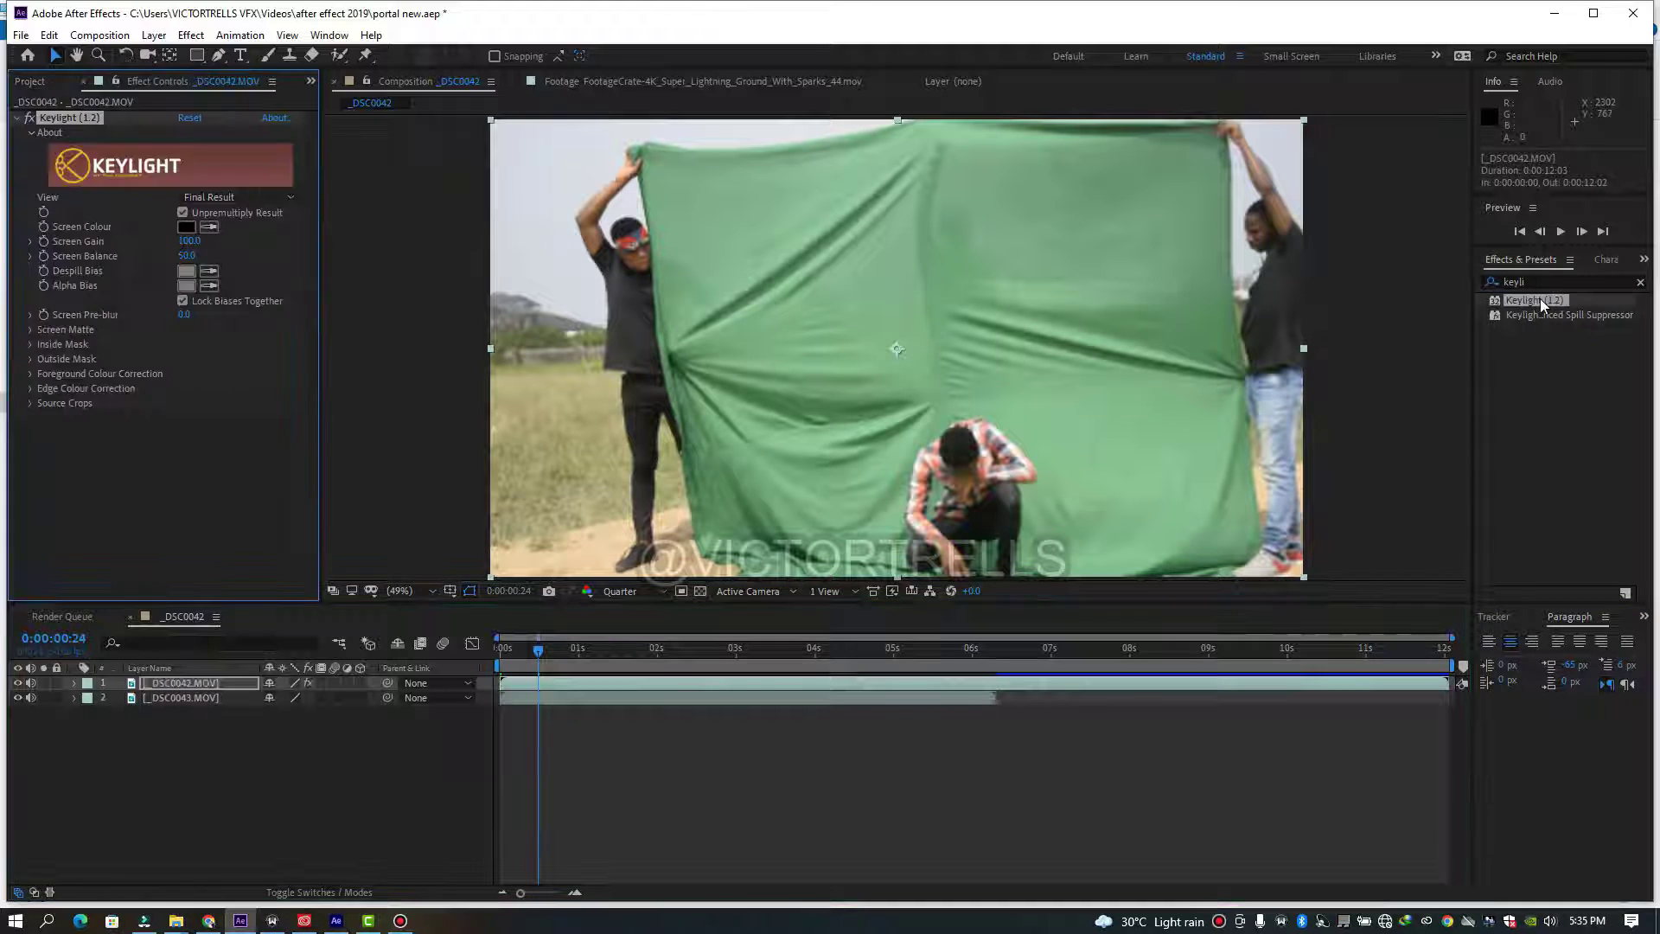
pyautogui.click(209, 227)
pyautogui.click(793, 218)
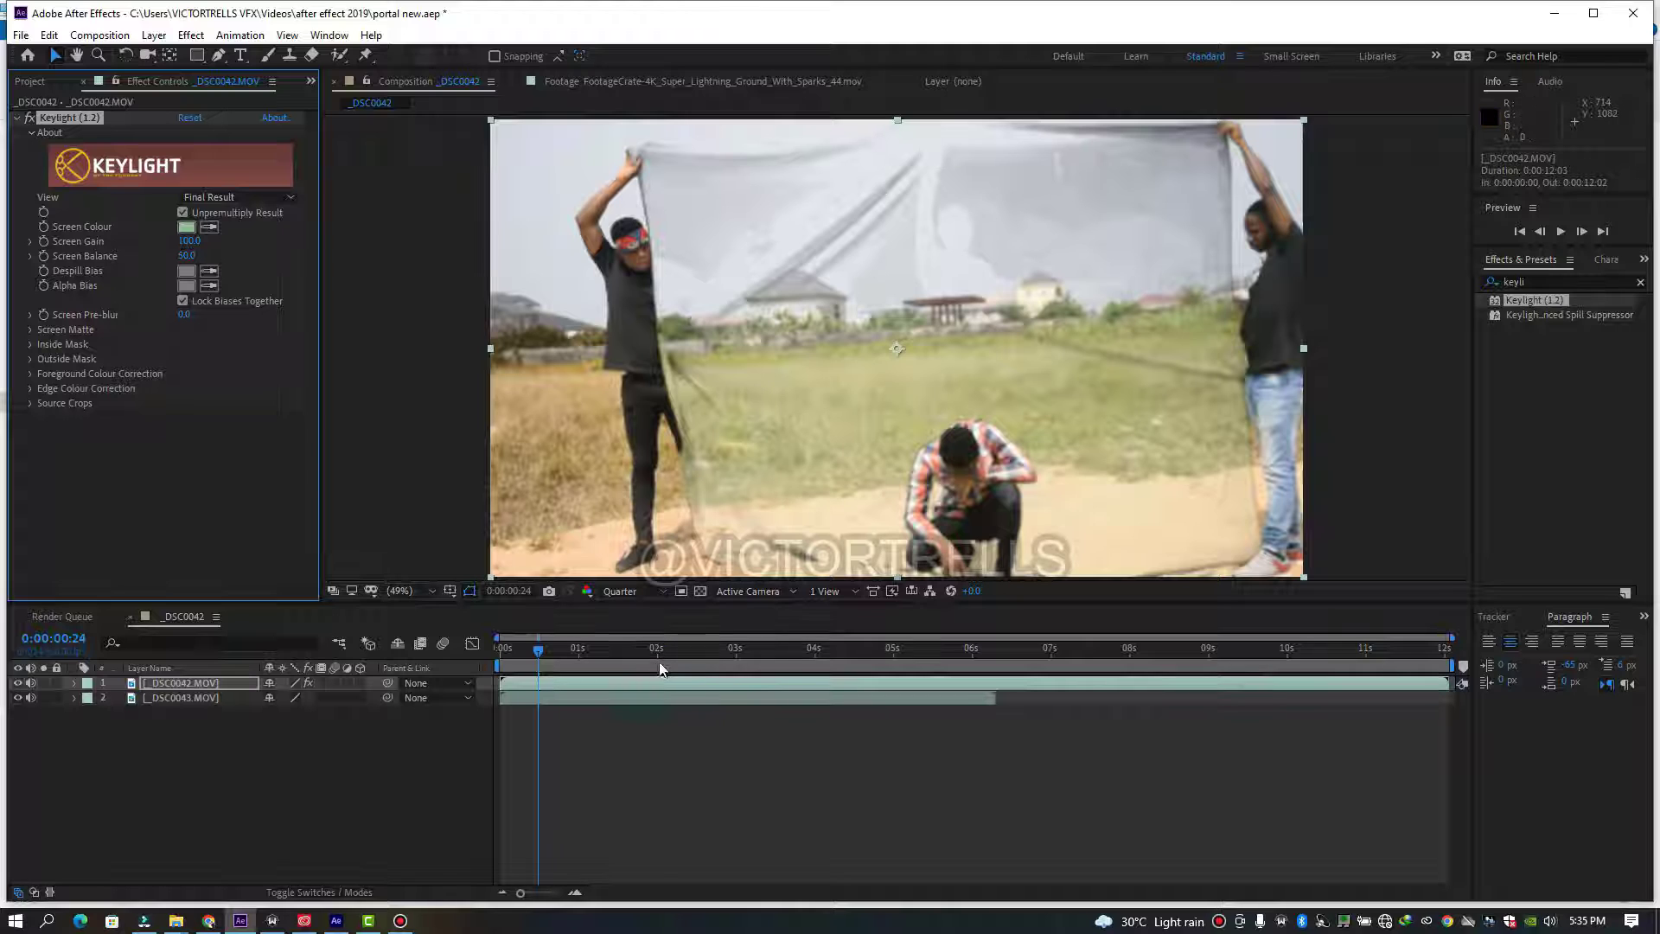
# - Set Keylight's Screen Matte Clip Black to 40 and the composition's preview resolution to Full
pyautogui.moveTo(660, 650); pyautogui.dragTo(725, 652)
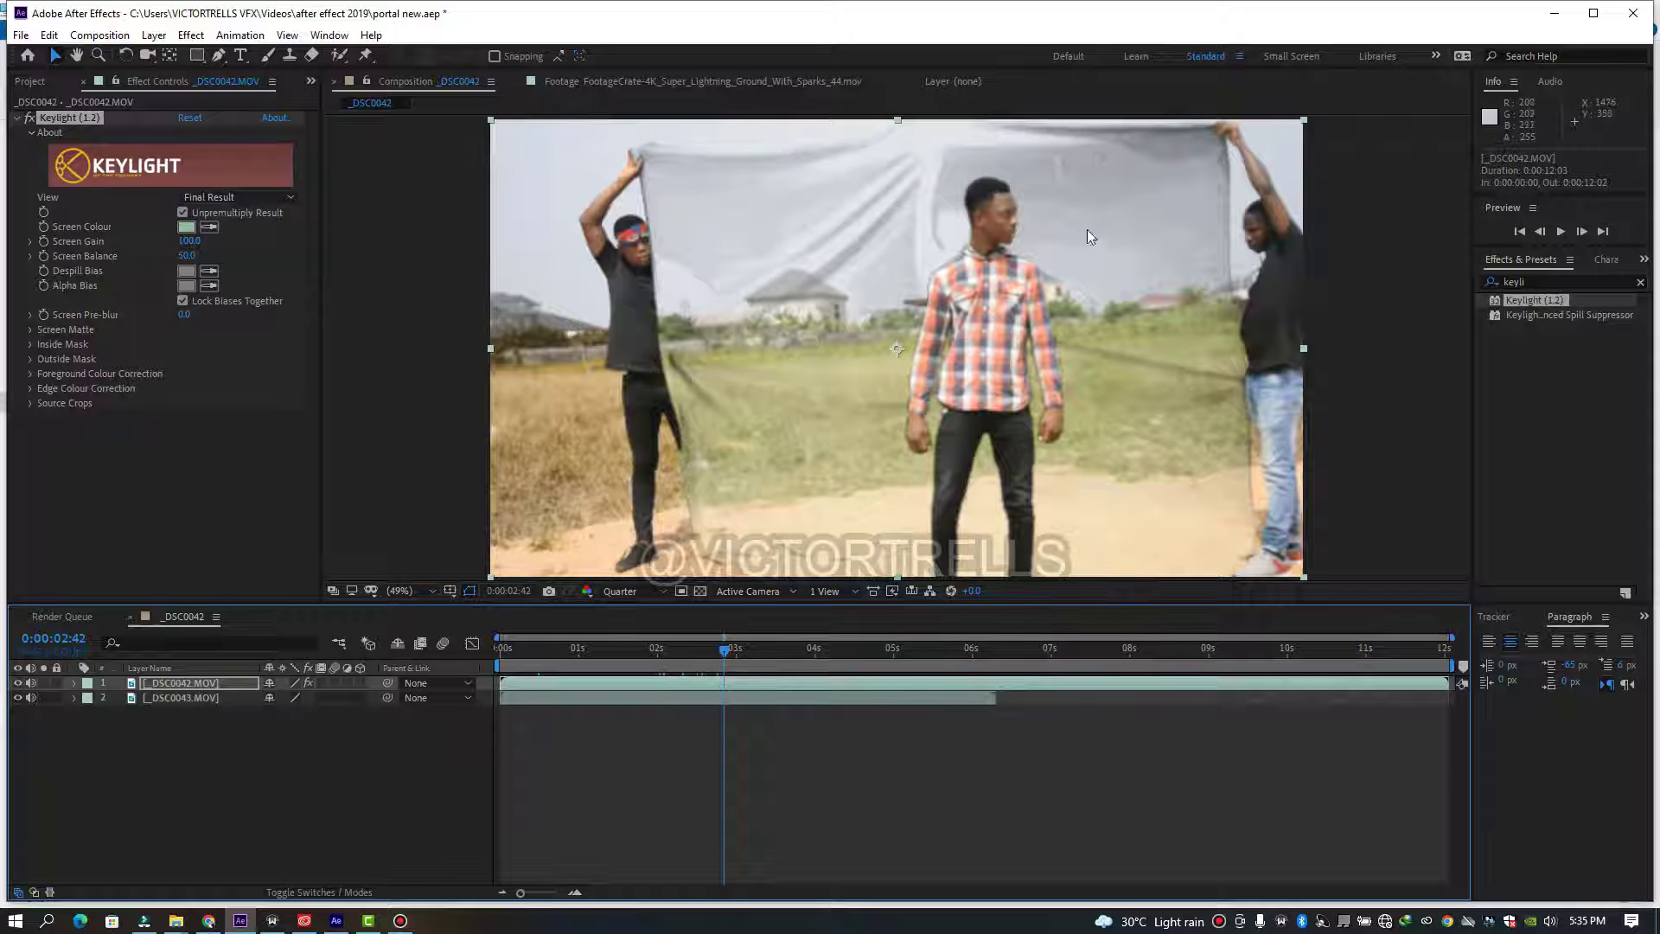
pyautogui.click(31, 329)
pyautogui.moveTo(186, 344); pyautogui.dragTo(219, 345)
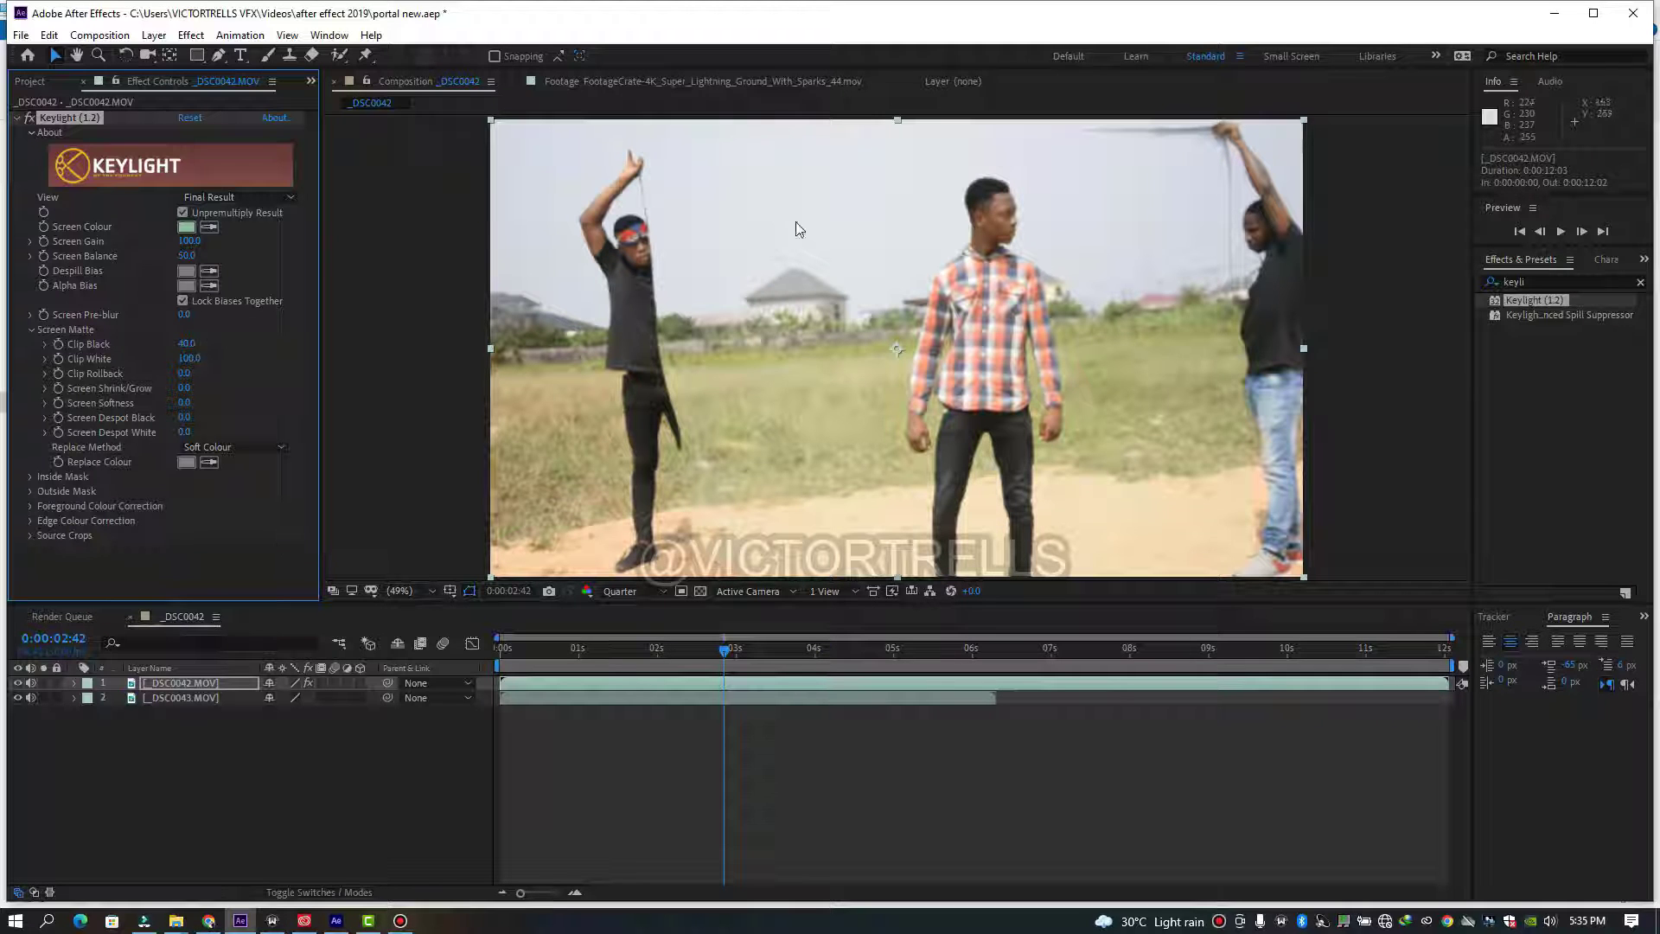
pyautogui.click(642, 594)
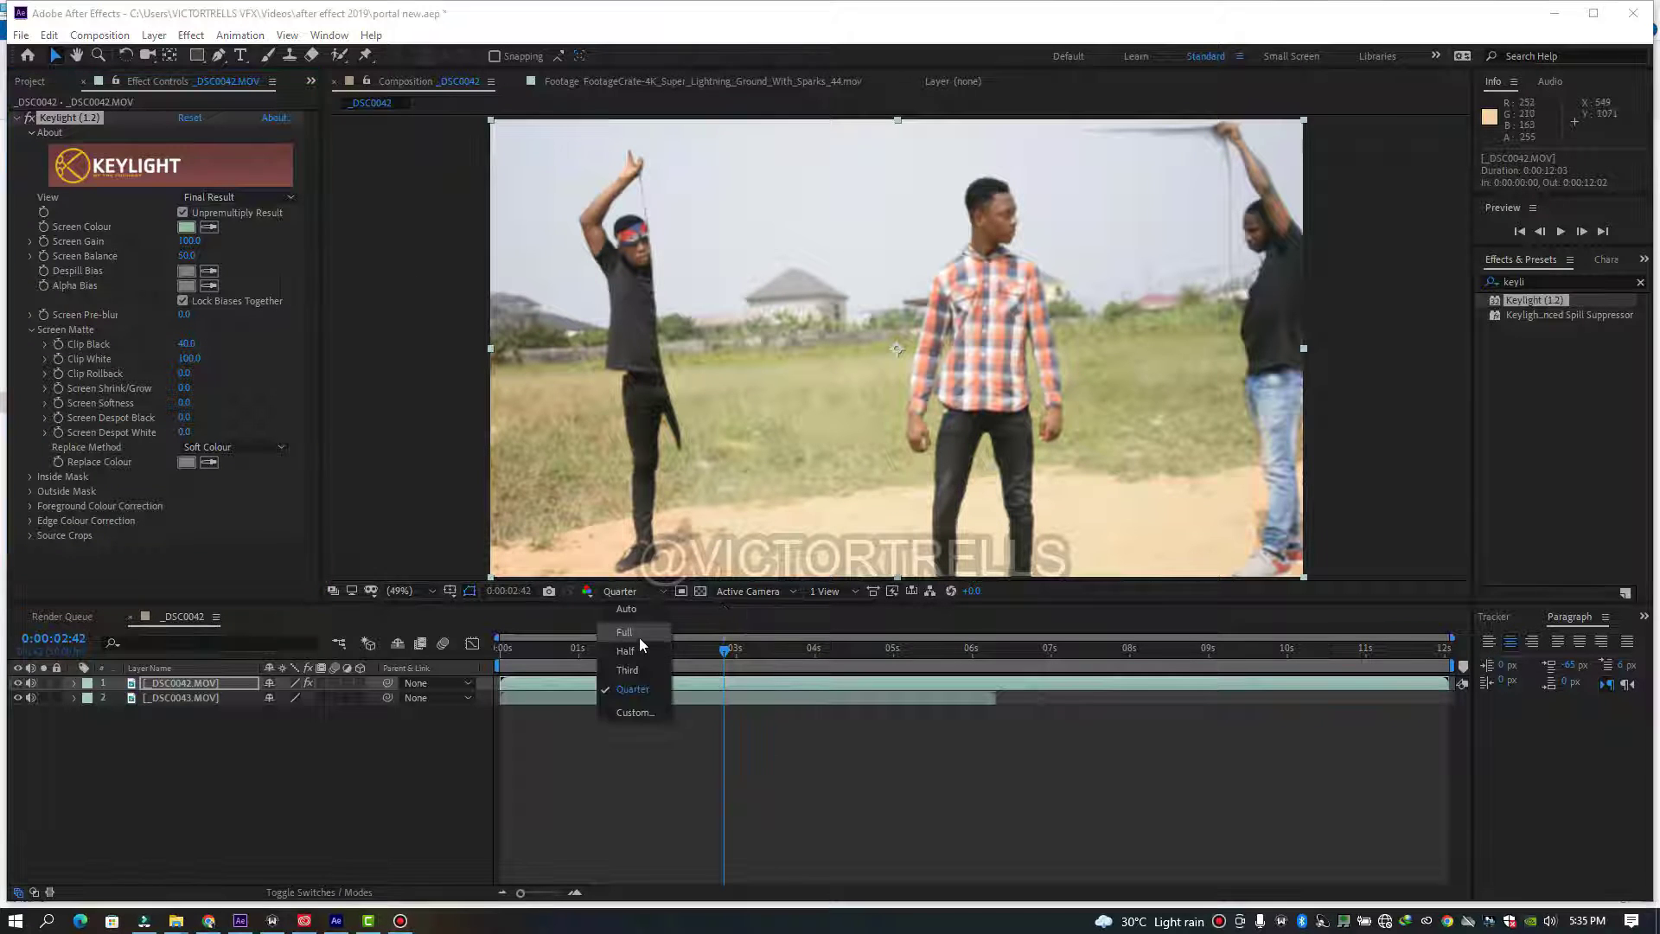
pyautogui.click(639, 636)
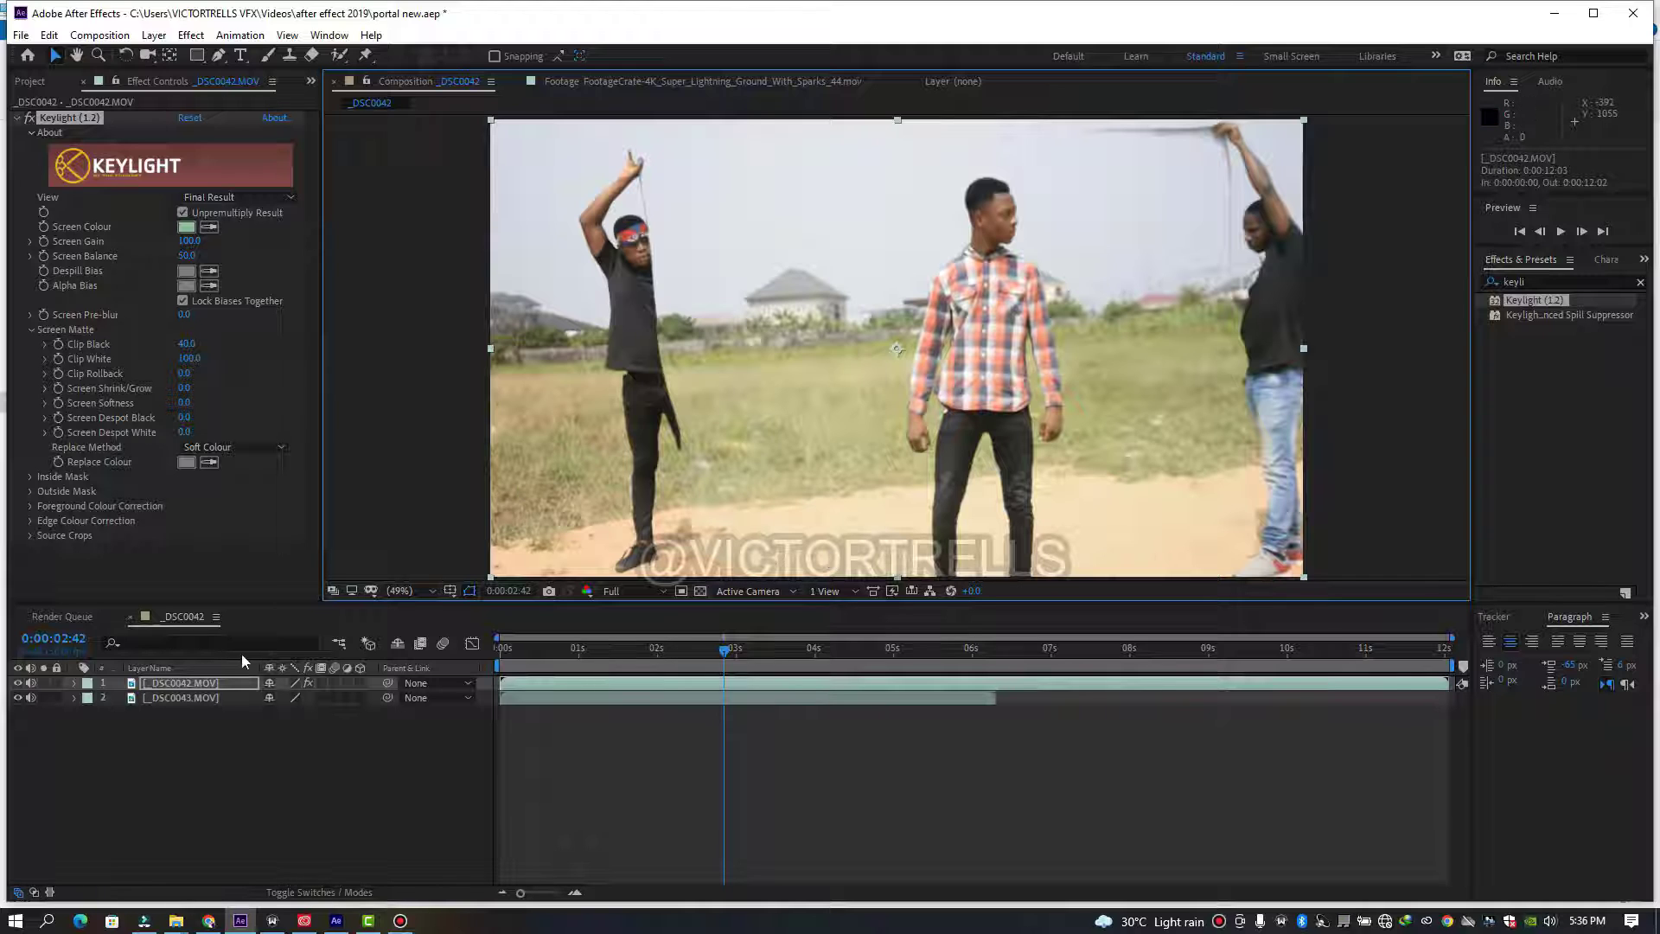
# - Draw a closed six-point Pen mask on _DSC0042.MOV around the man in the checked shirt, excluding the two cloth holders
pyautogui.click(215, 686)
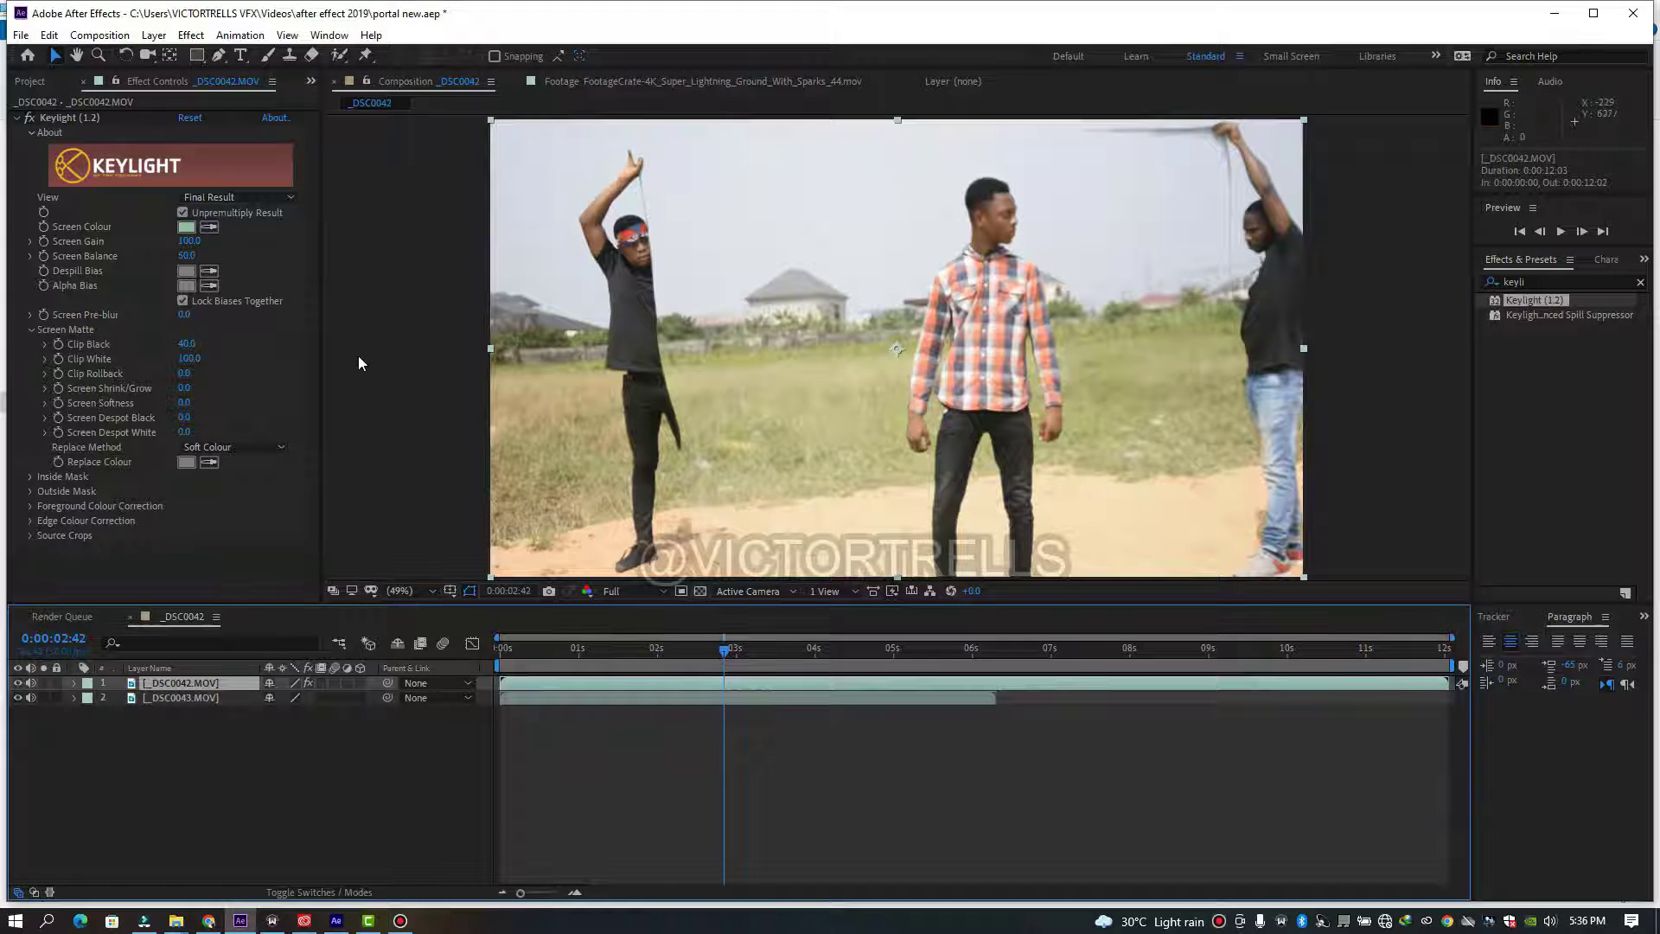
pyautogui.click(219, 54)
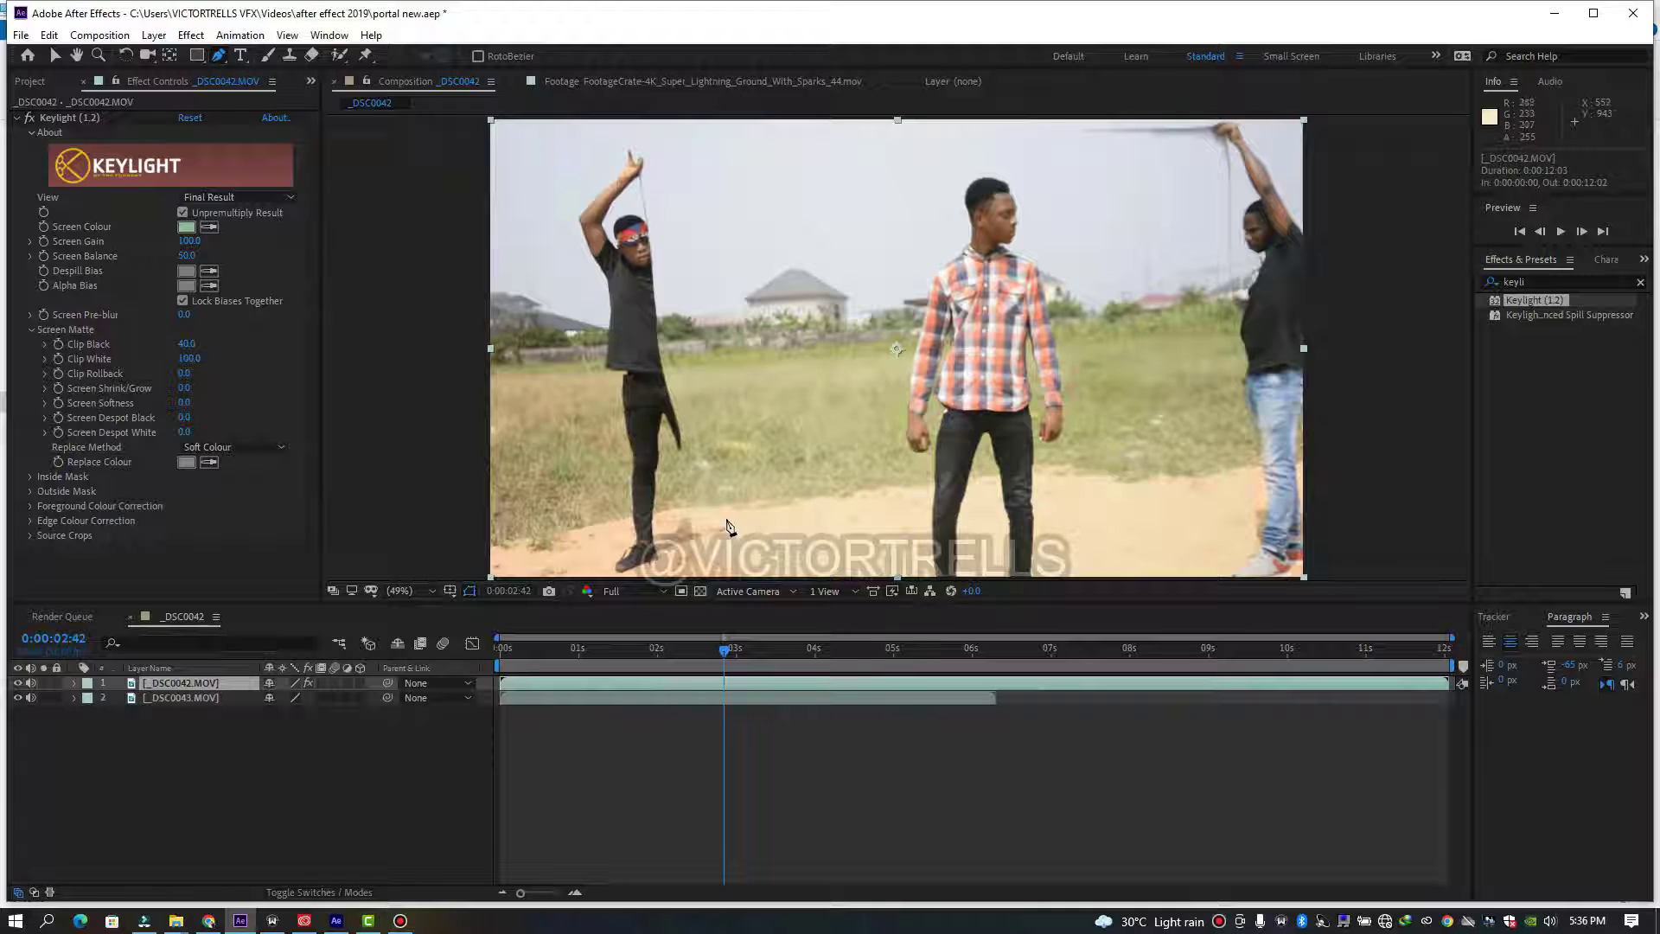
pyautogui.press(',')
pyautogui.press(',')
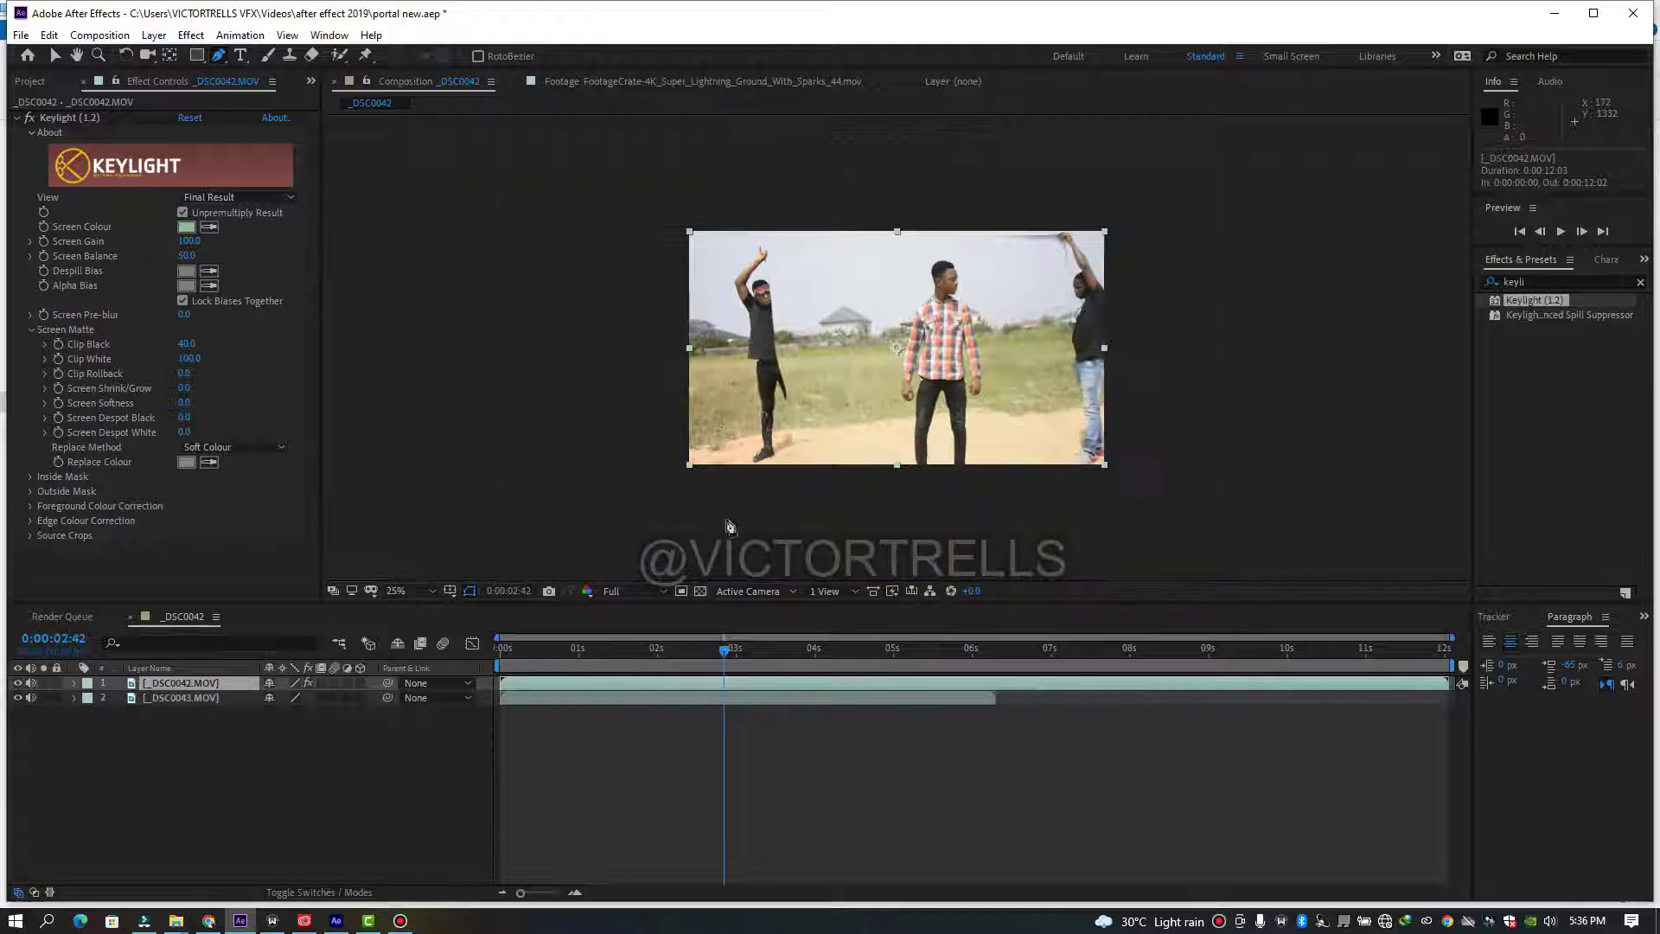
pyautogui.click(791, 240)
pyautogui.click(818, 469)
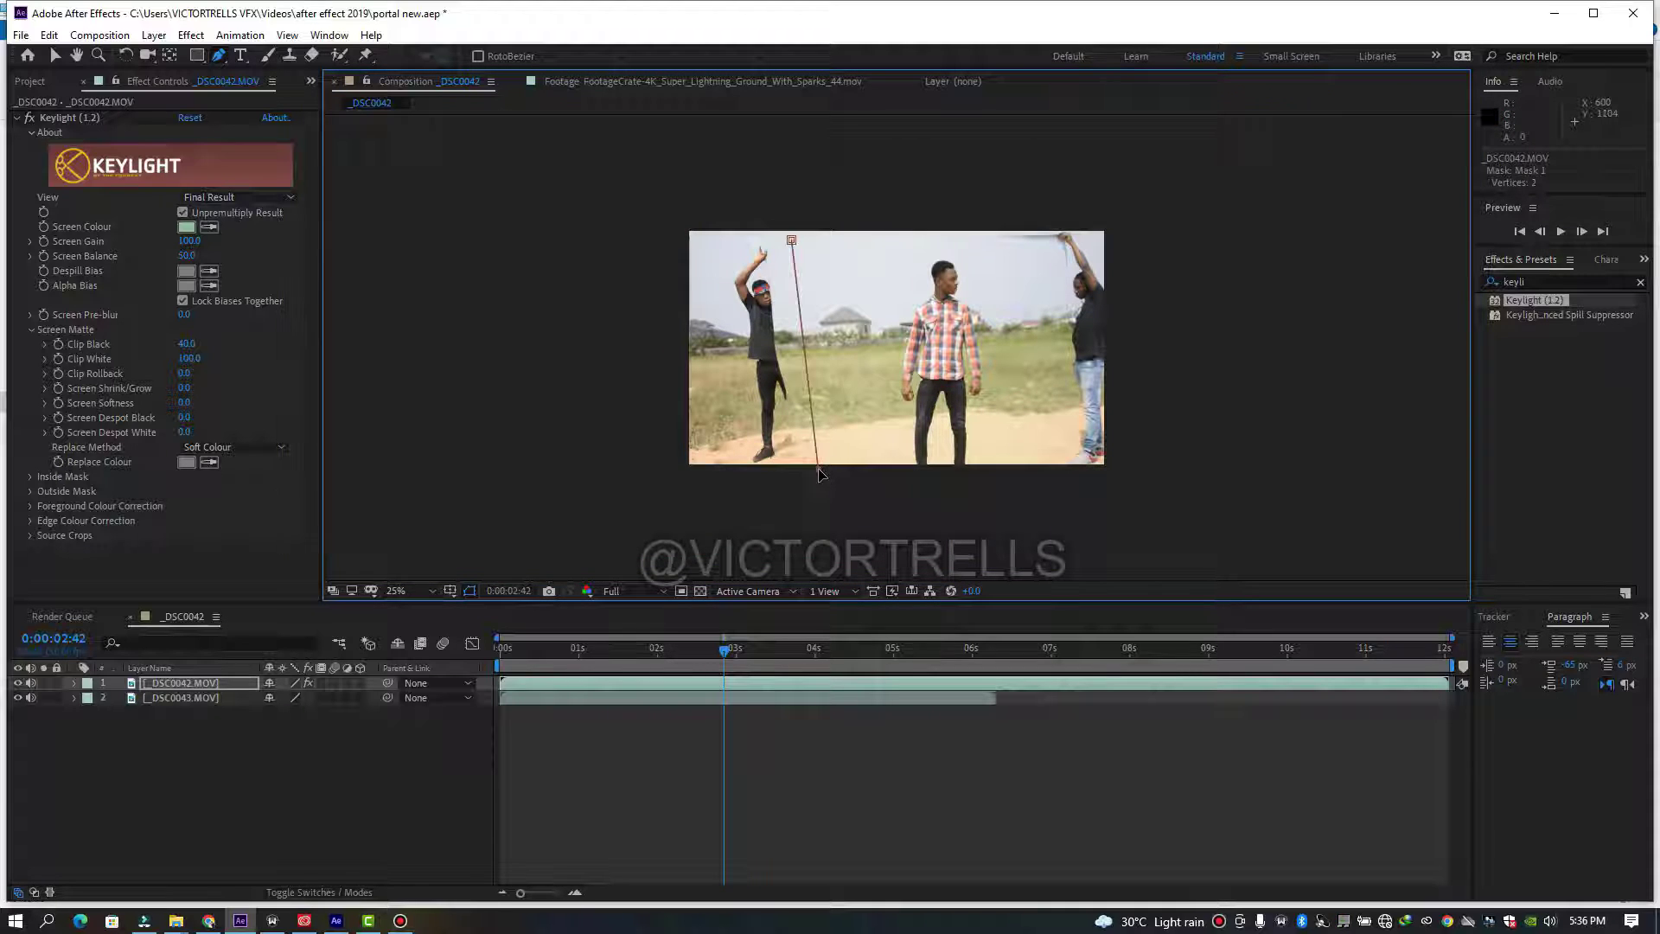
pyautogui.click(1009, 480)
pyautogui.moveTo(1009, 480); pyautogui.dragTo(1047, 471)
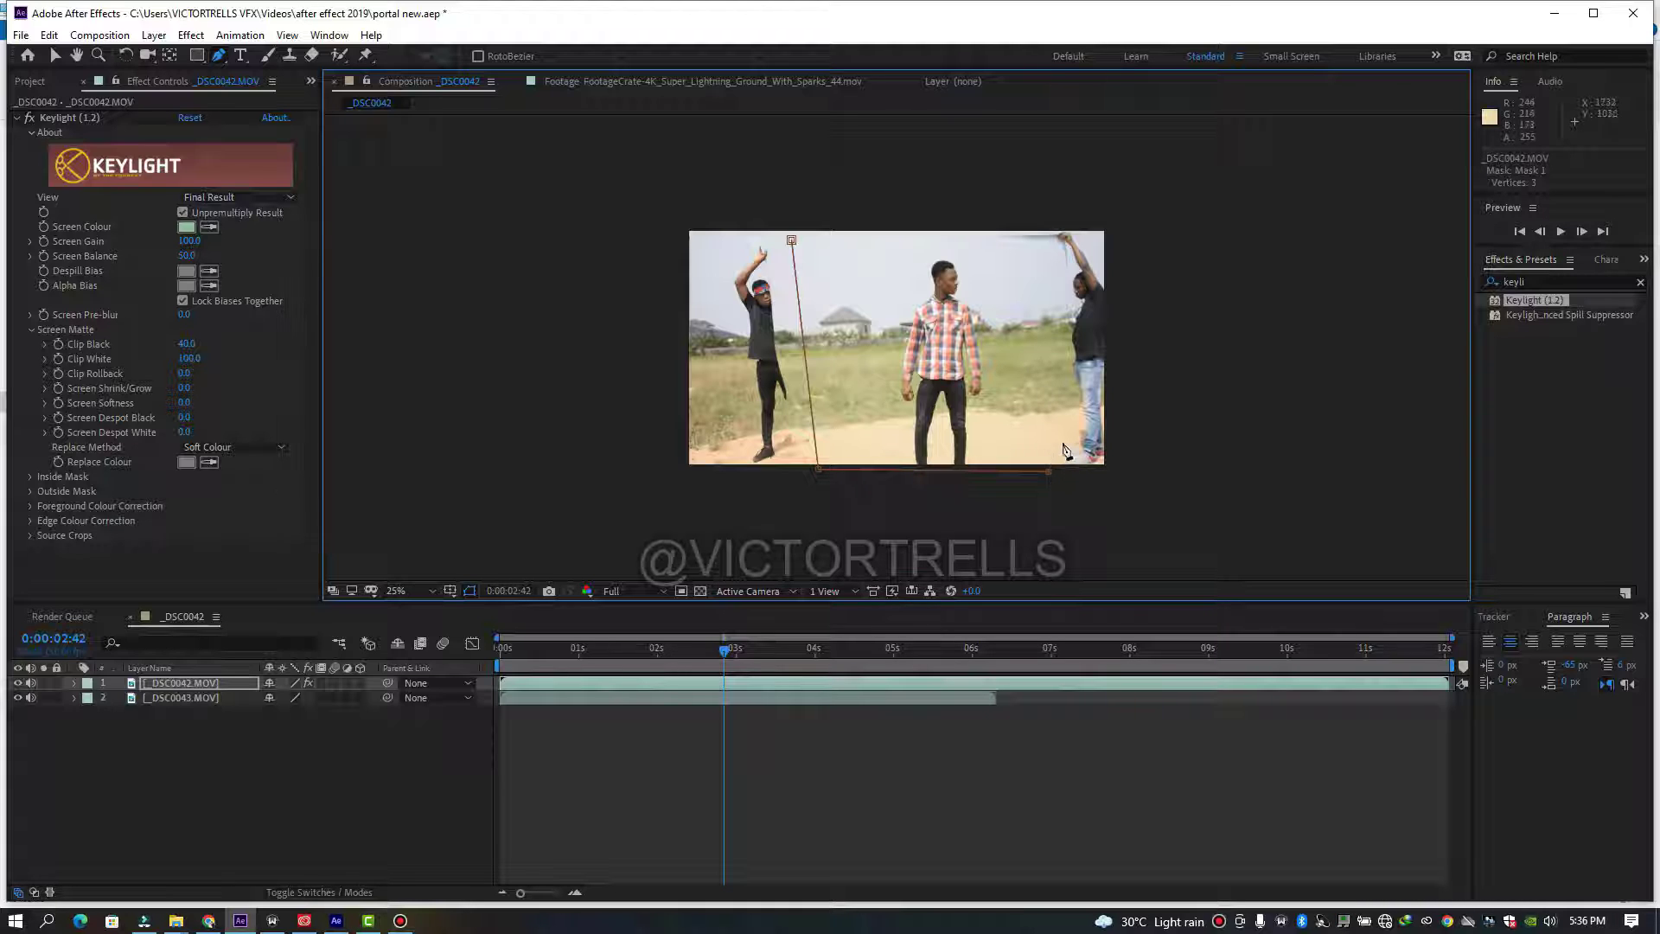
pyautogui.click(1061, 440)
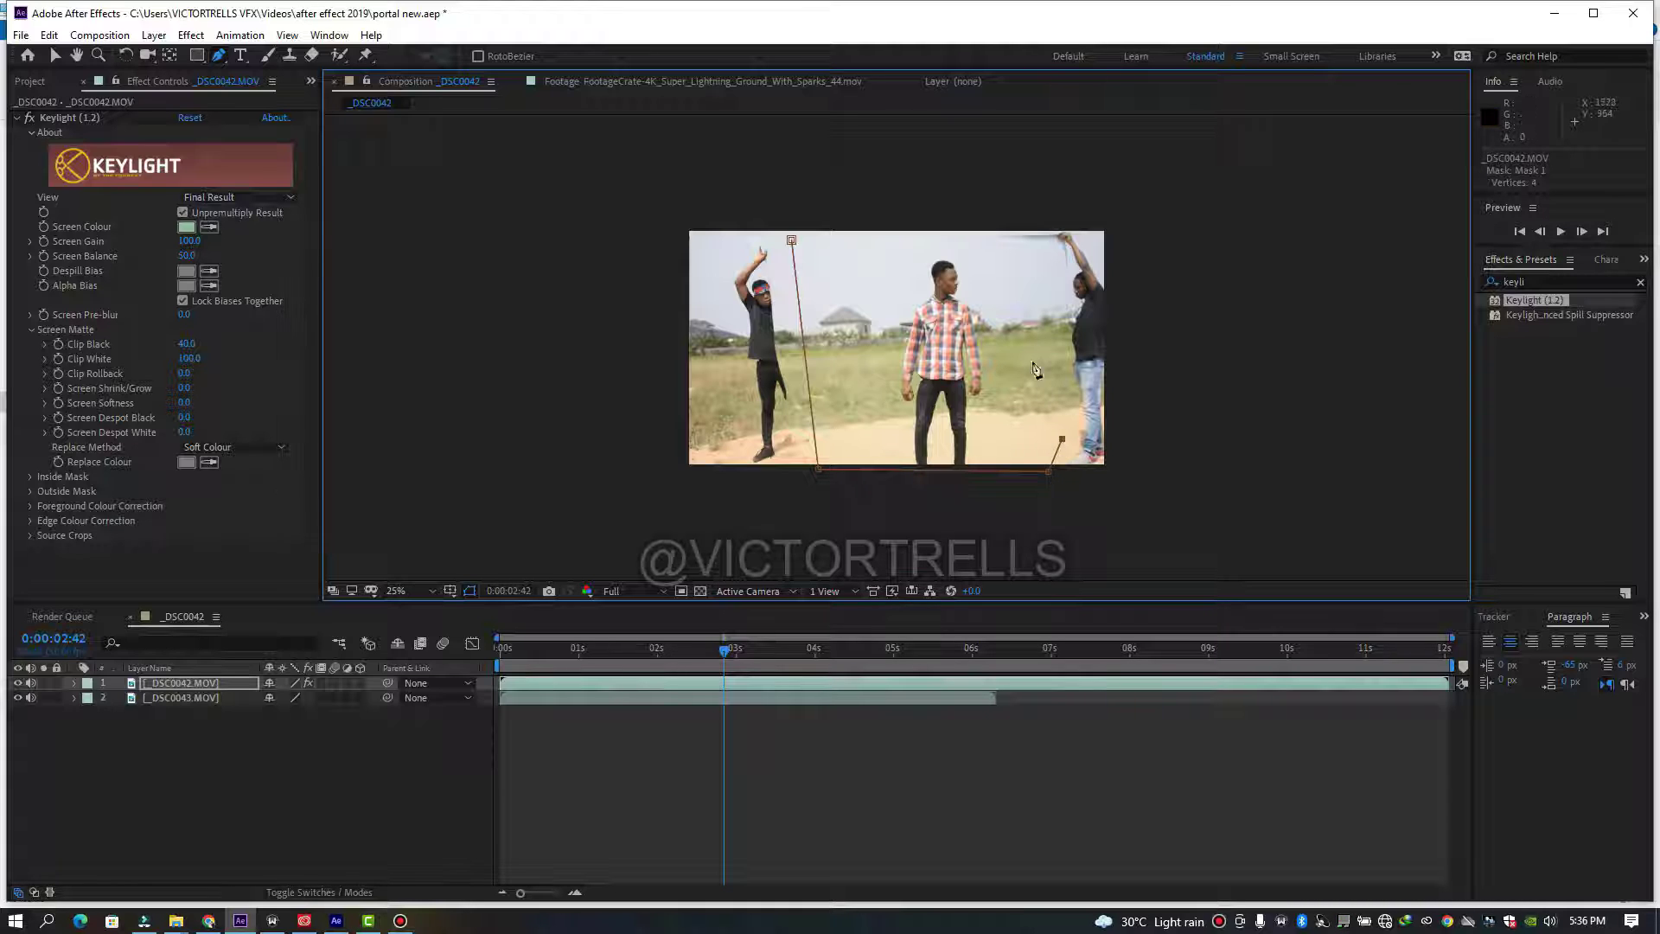
pyautogui.click(1037, 248)
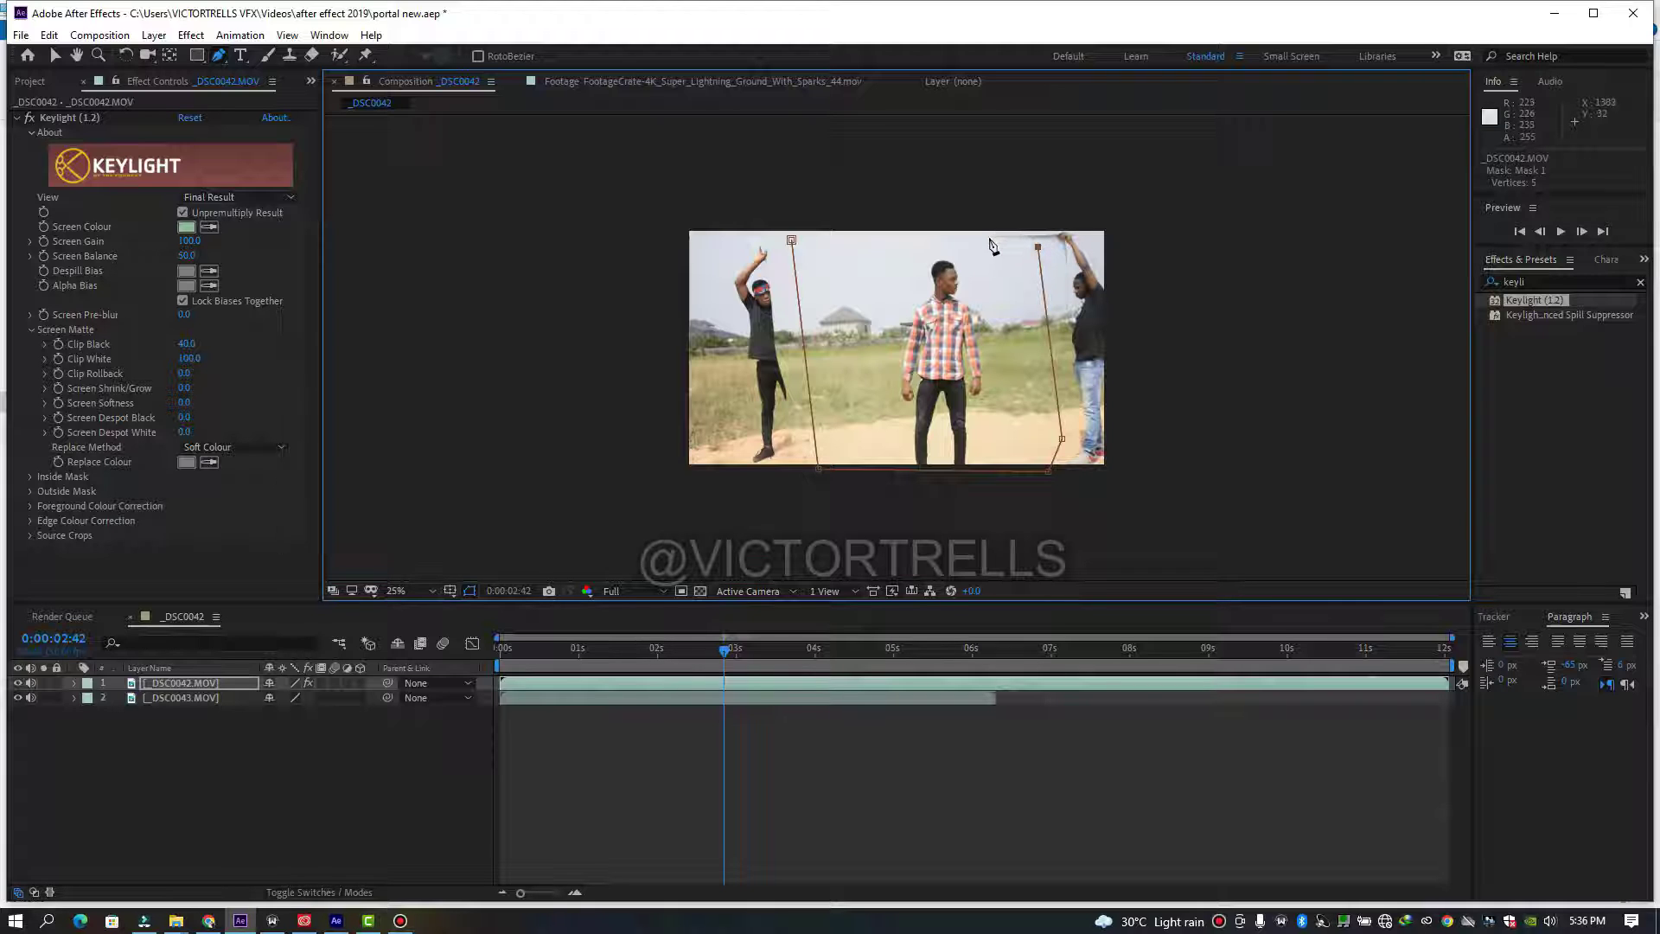
pyautogui.click(989, 238)
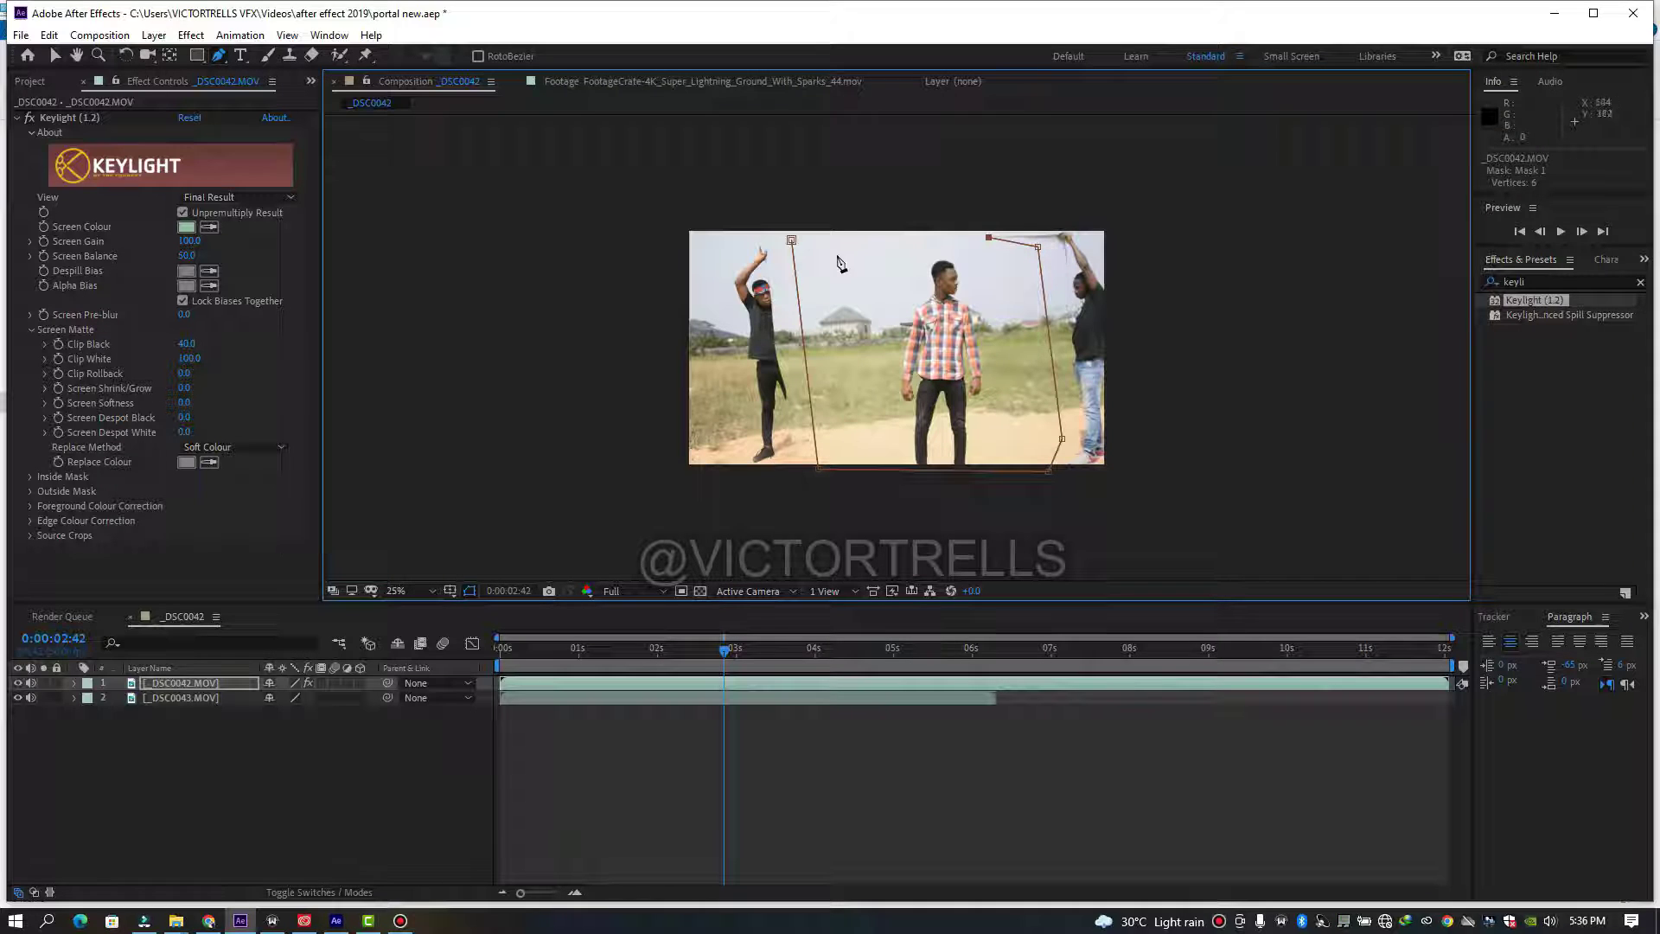
pyautogui.click(792, 240)
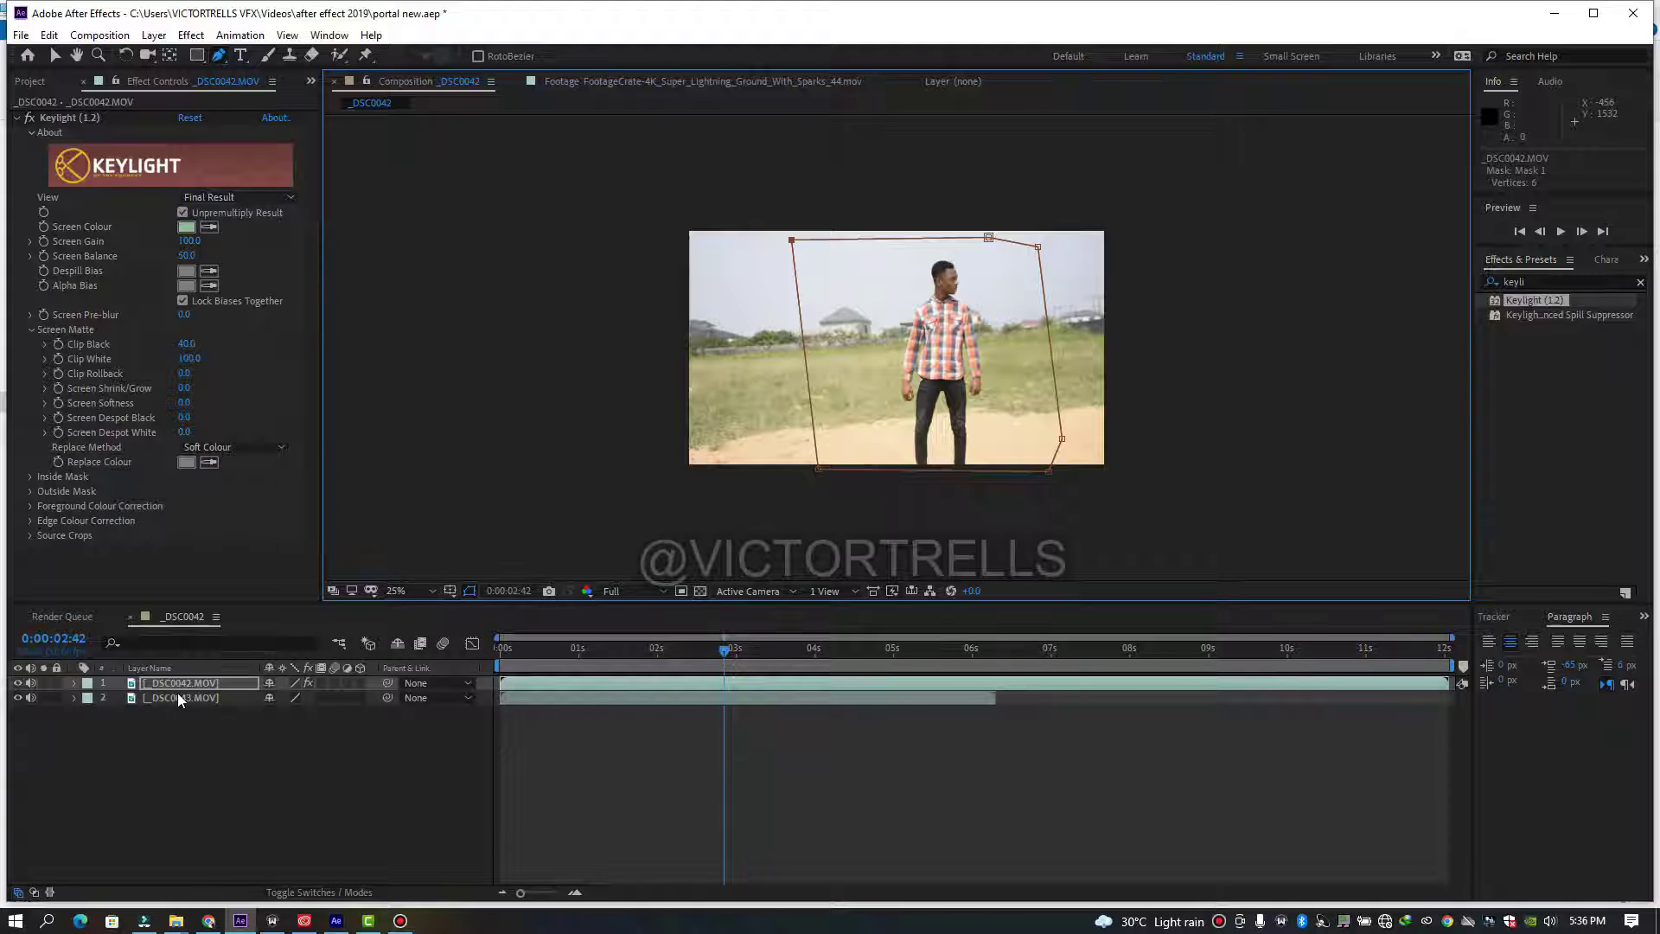
# - Mute both footage layers and set the composition preview to Quarter resolution at Fit up to 100% magnification
pyautogui.click(31, 683)
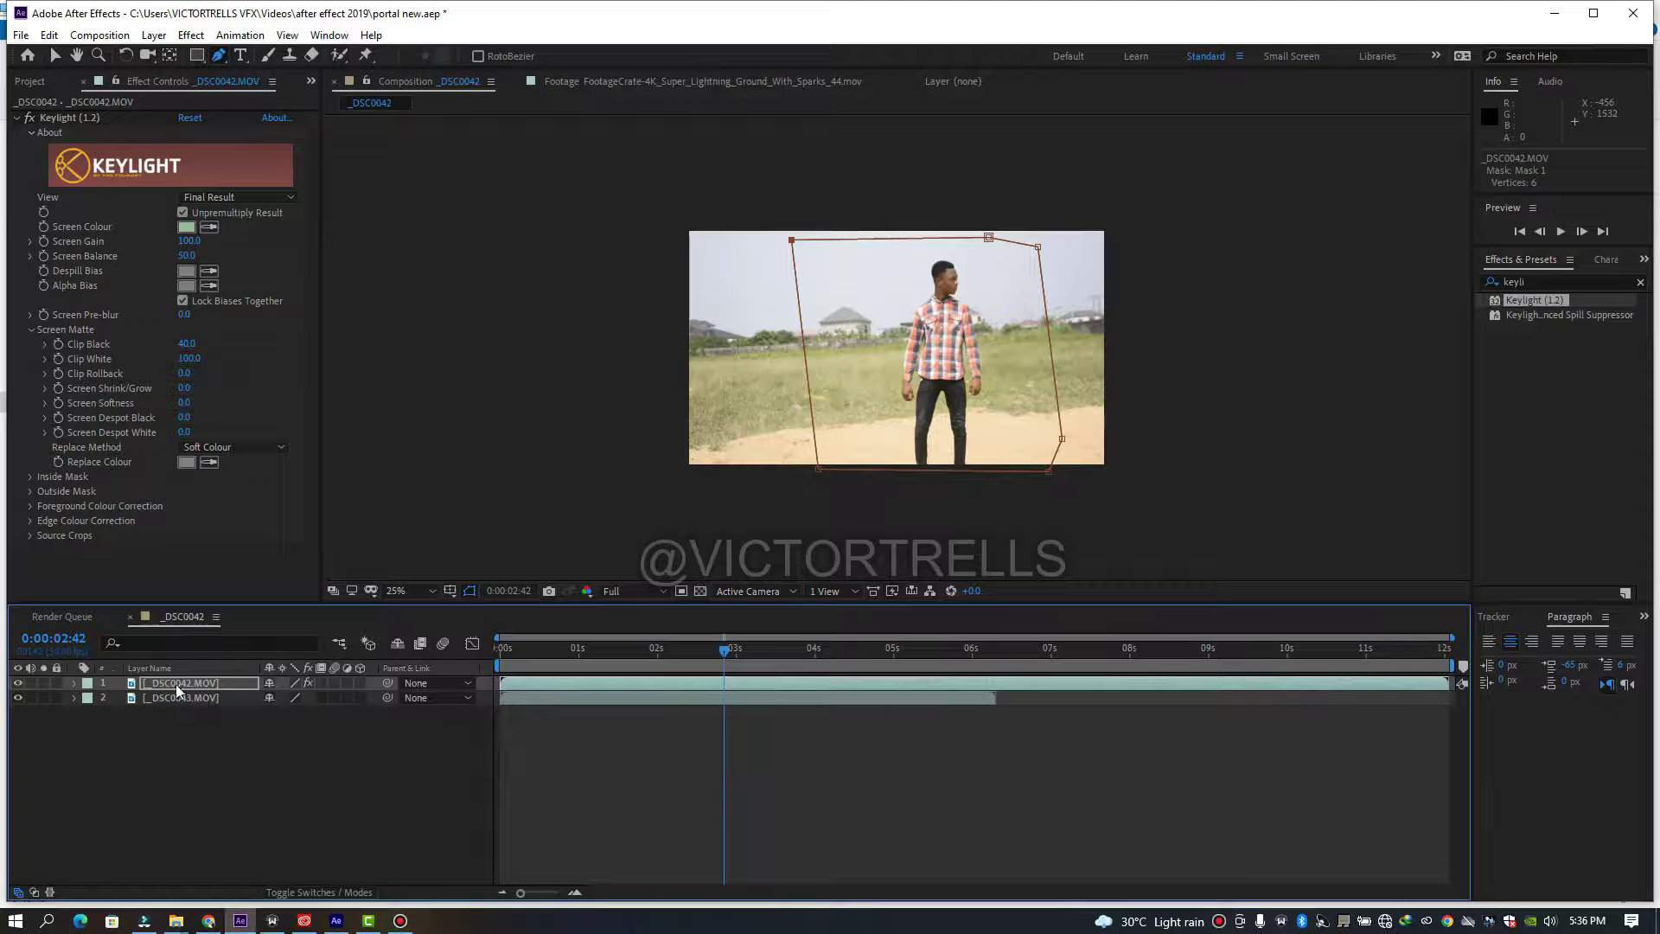
pyautogui.moveTo(741, 654); pyautogui.dragTo(567, 674)
pyautogui.click(645, 595)
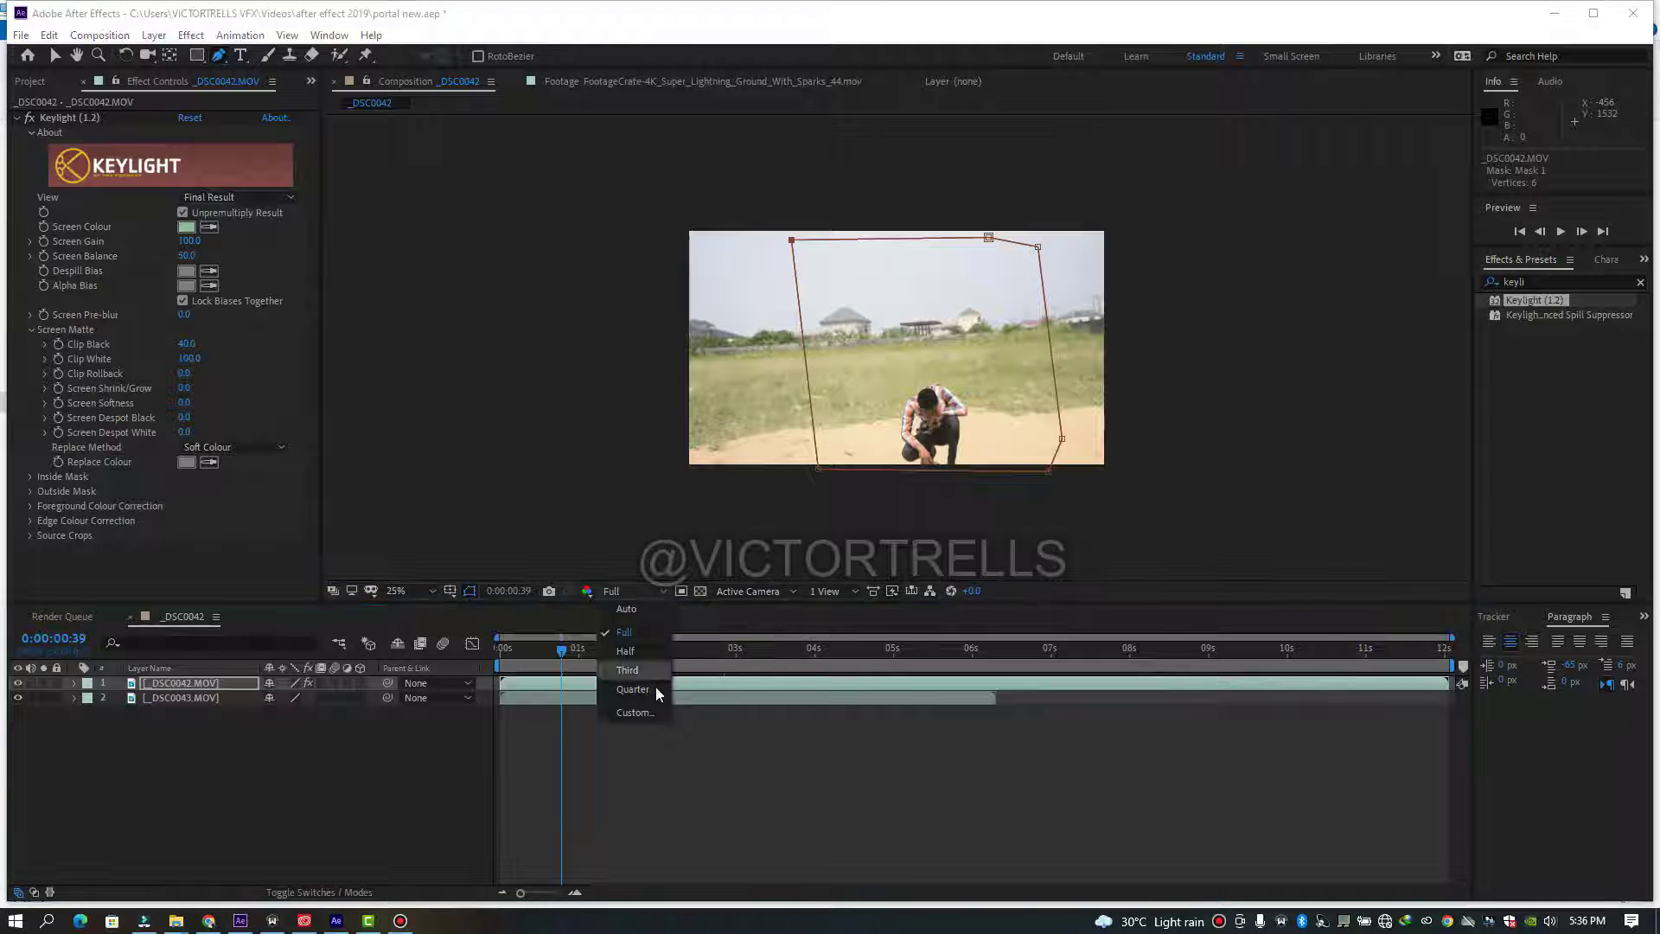
pyautogui.click(651, 684)
pyautogui.click(422, 590)
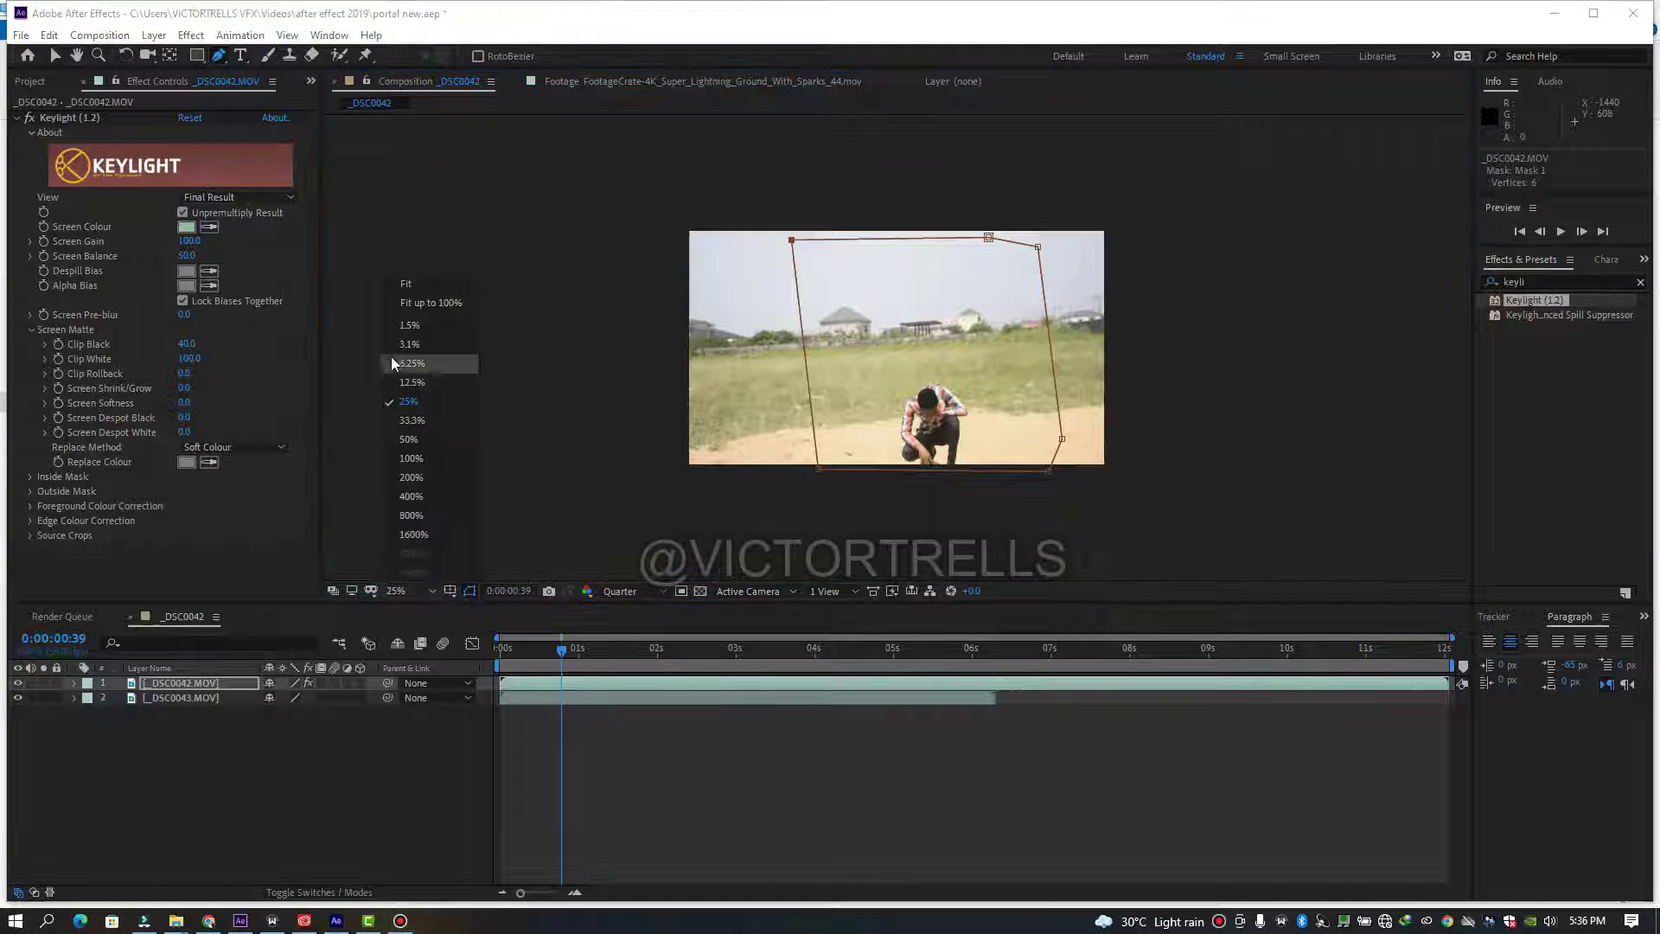
pyautogui.click(437, 303)
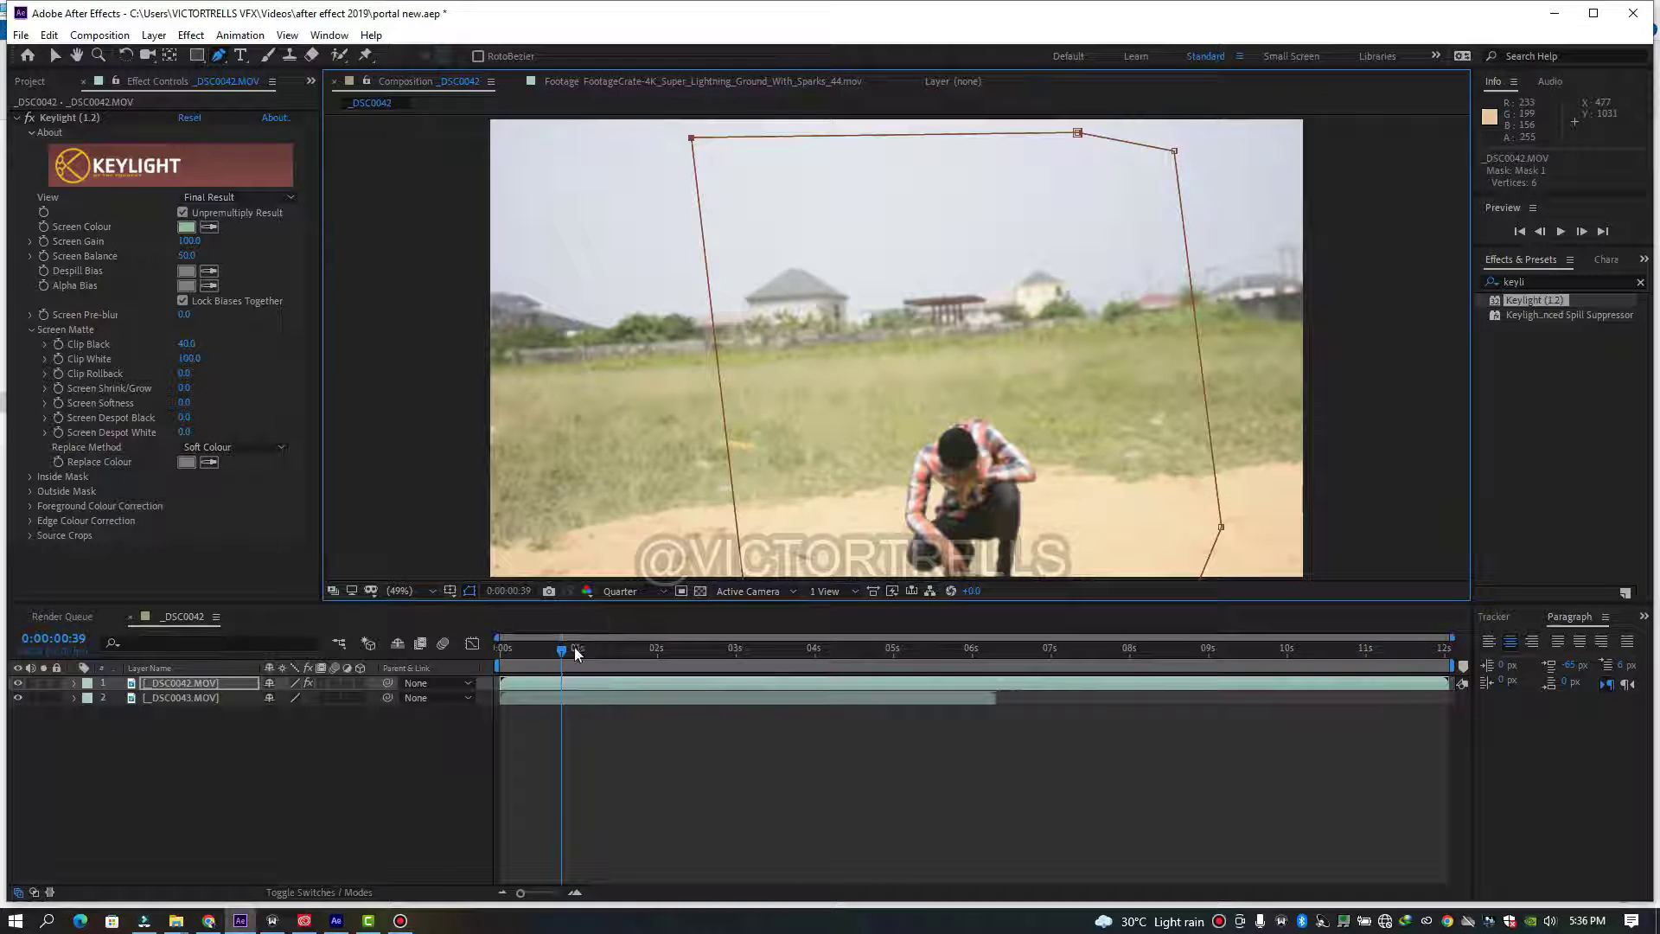
# - Play back the keyed and masked footage, and move the current time to 0:00:03:04
pyautogui.press('space')
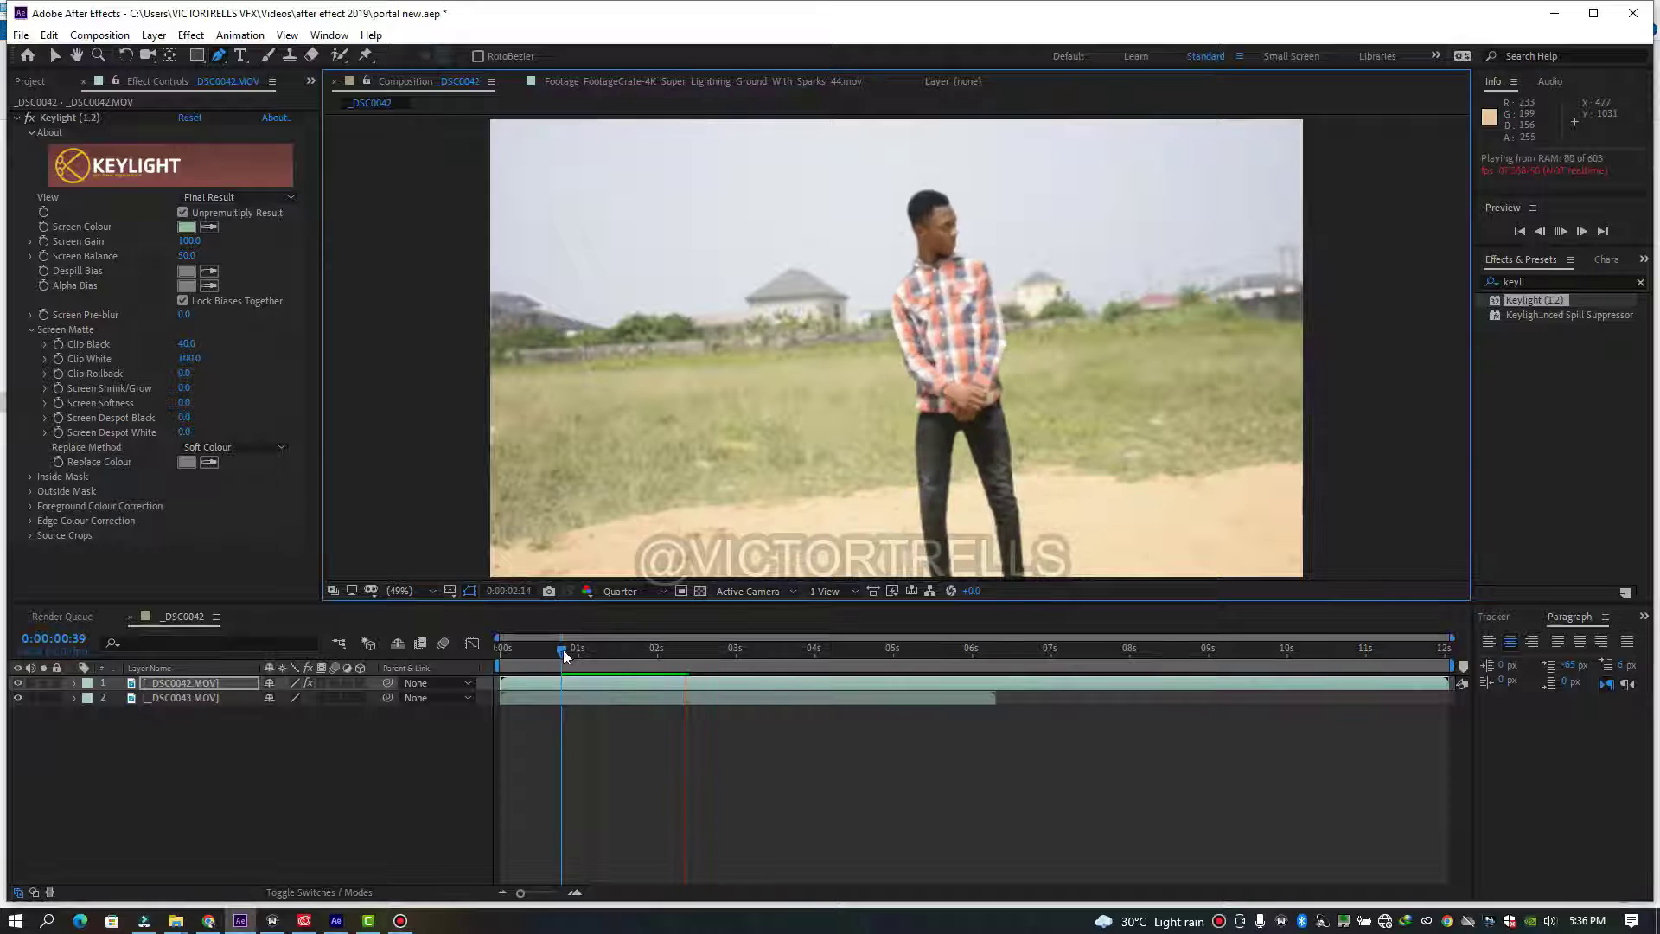
pyautogui.moveTo(563, 650); pyautogui.dragTo(734, 666)
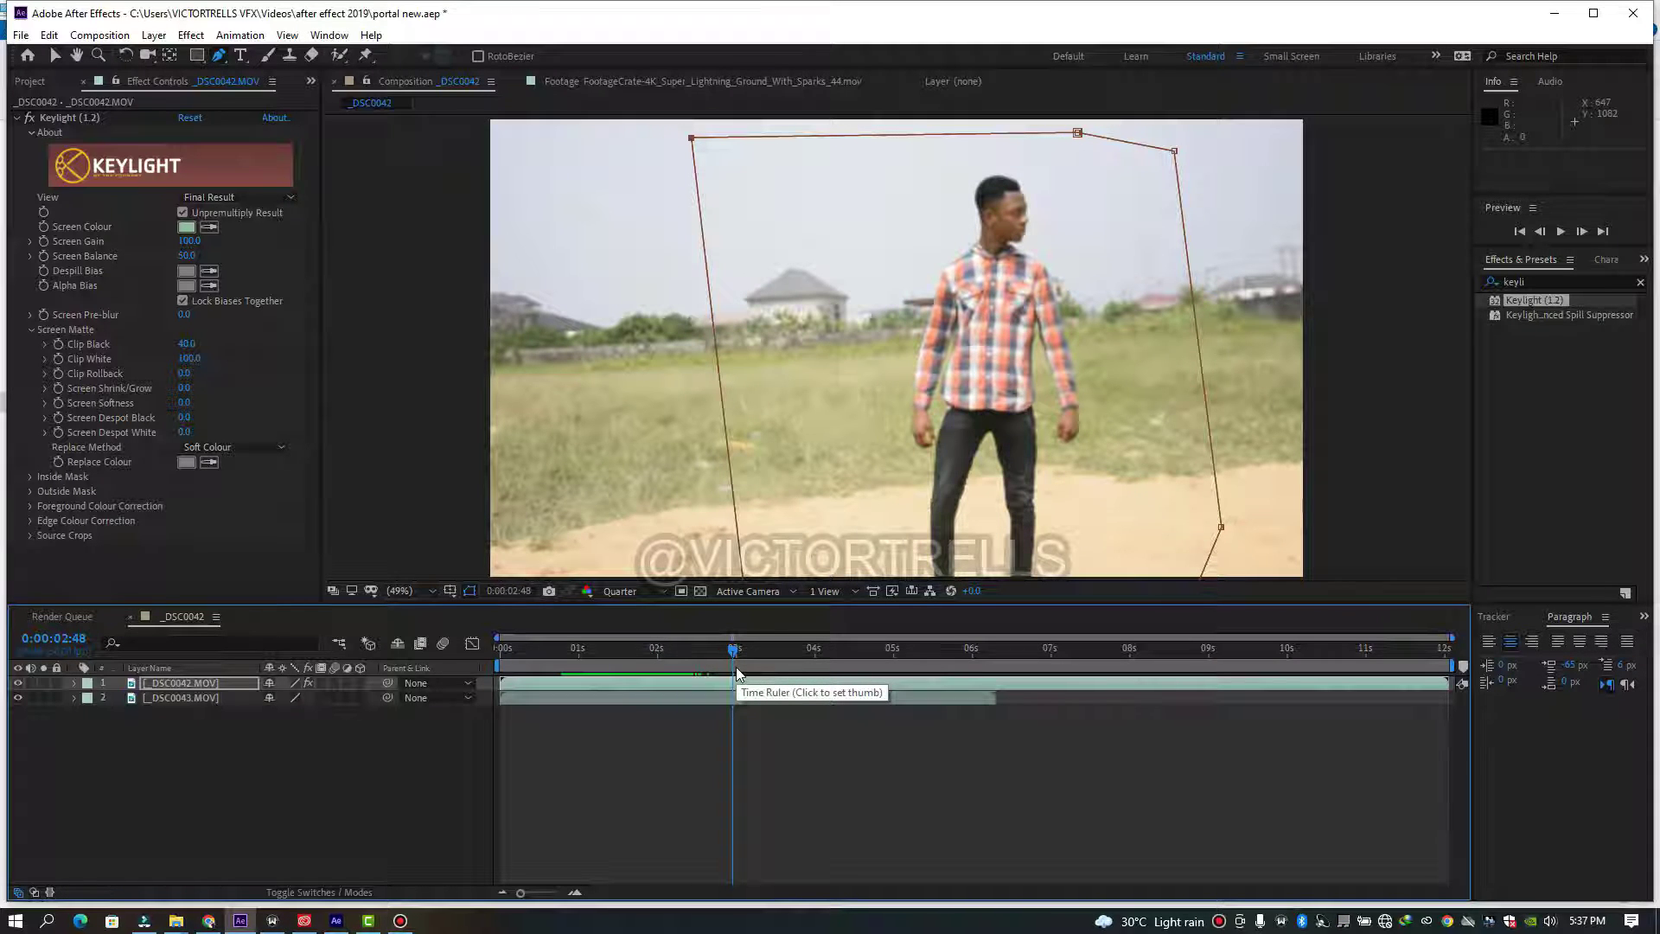
pyautogui.click(742, 664)
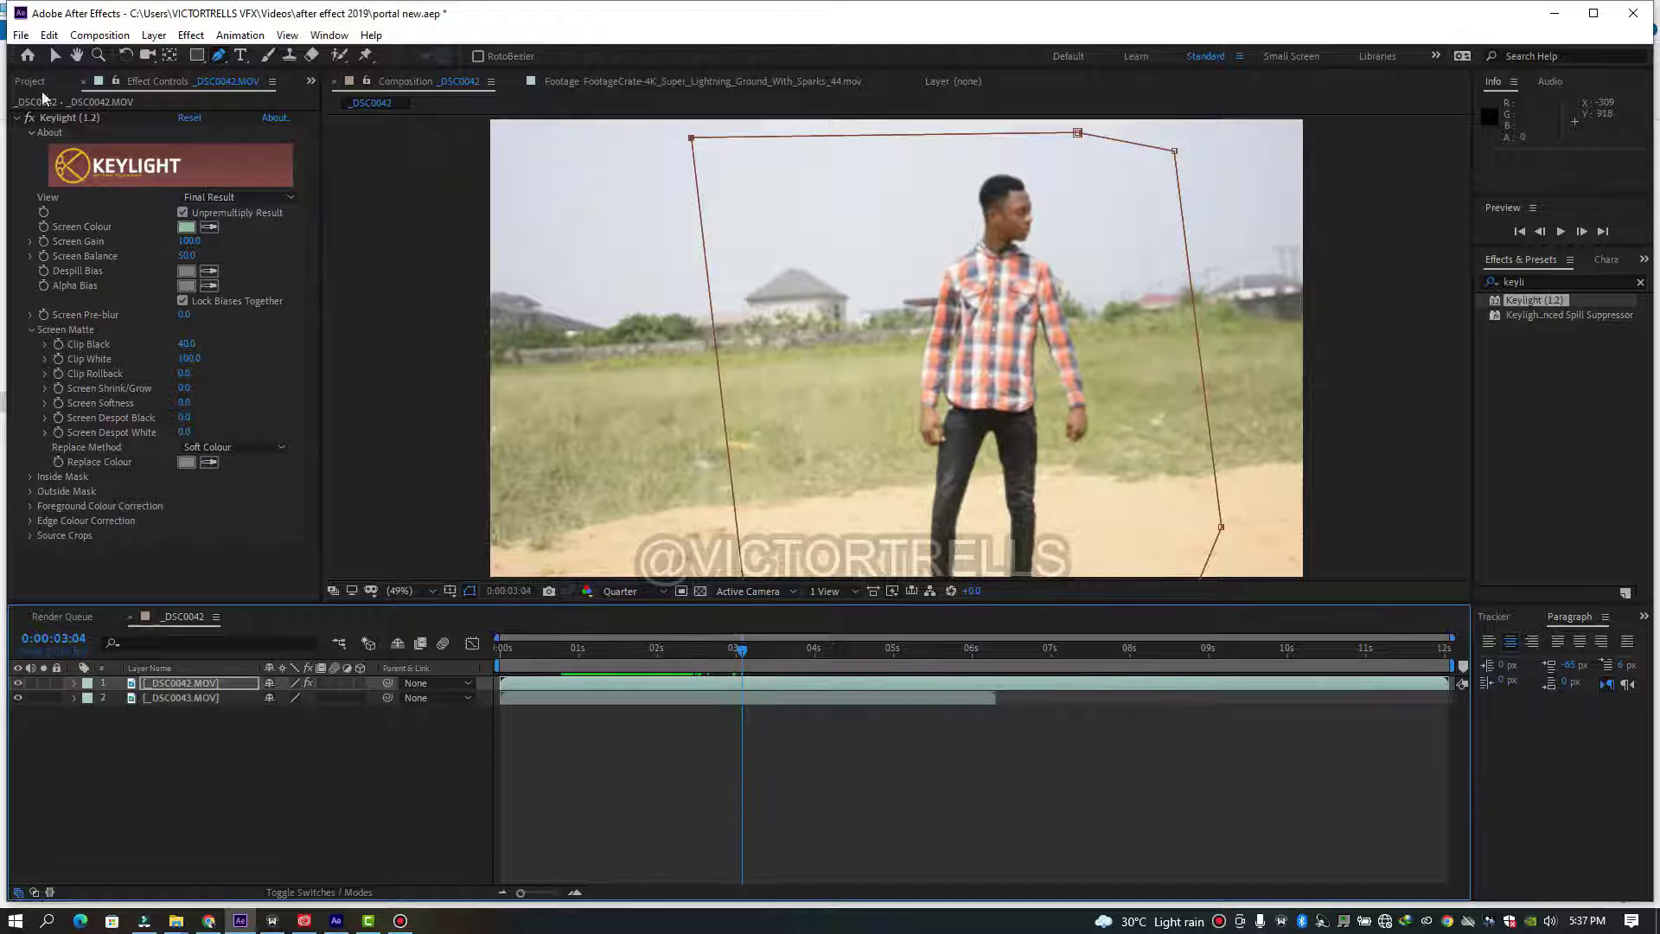
pyautogui.click(34, 81)
pyautogui.click(90, 352)
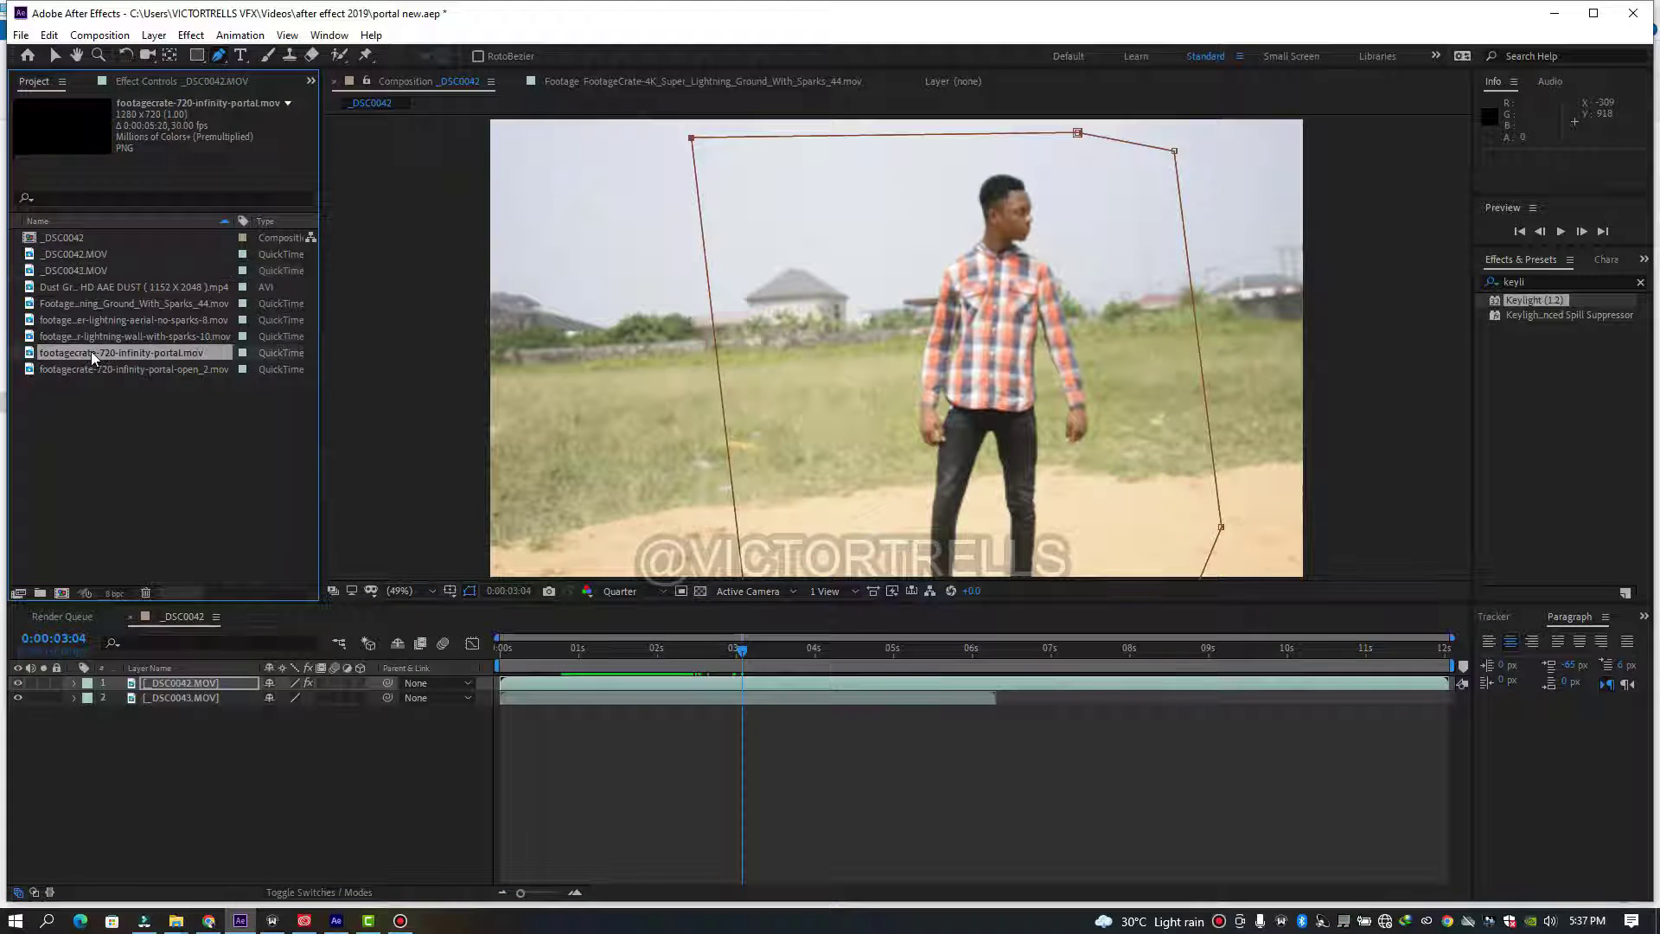
pyautogui.moveTo(117, 366); pyautogui.dragTo(175, 743)
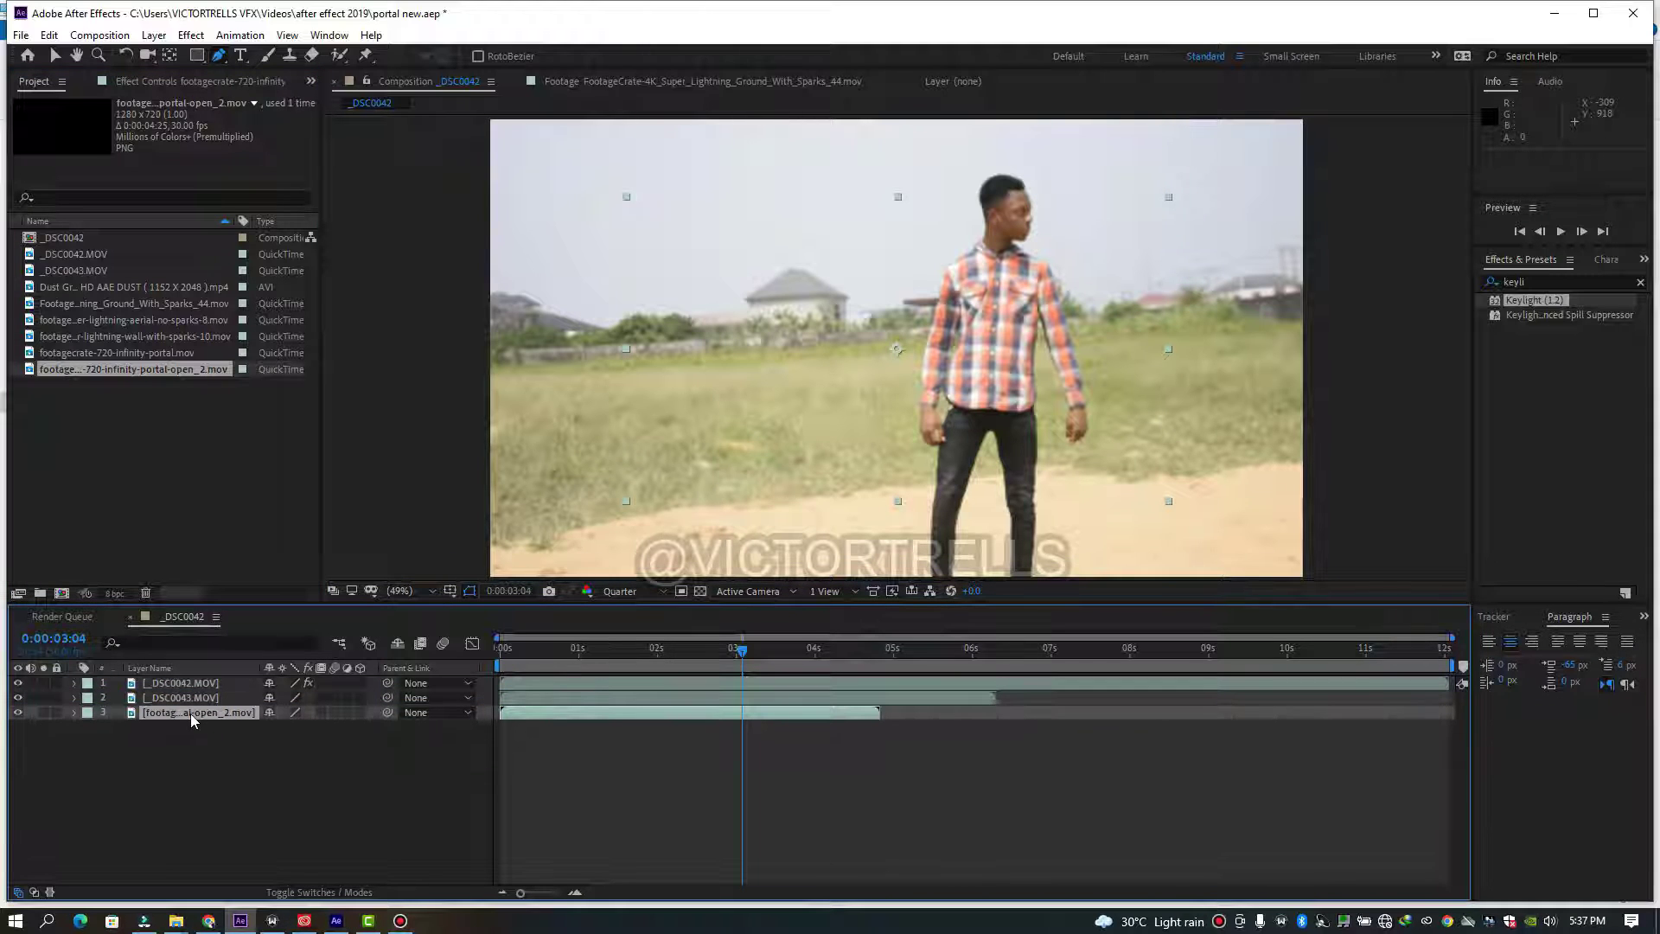
pyautogui.click(180, 696)
pyautogui.click(178, 713)
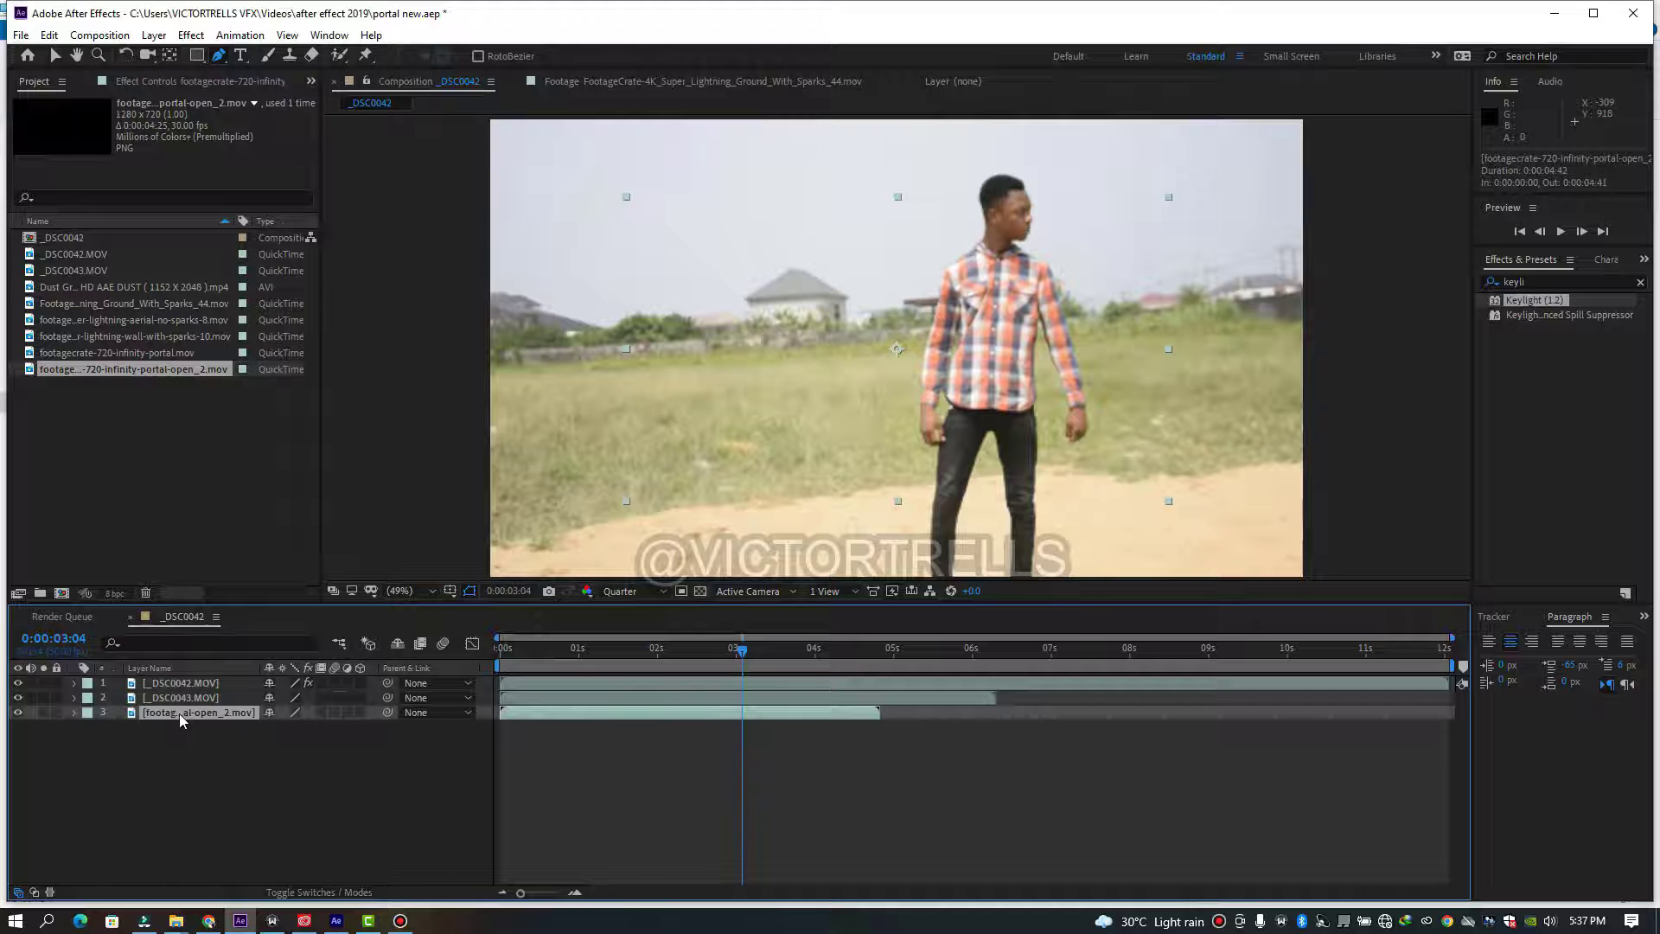
pyautogui.press('Delete')
# - Rename the _DSC0043.MOV background layer as bg
pyautogui.click(188, 697)
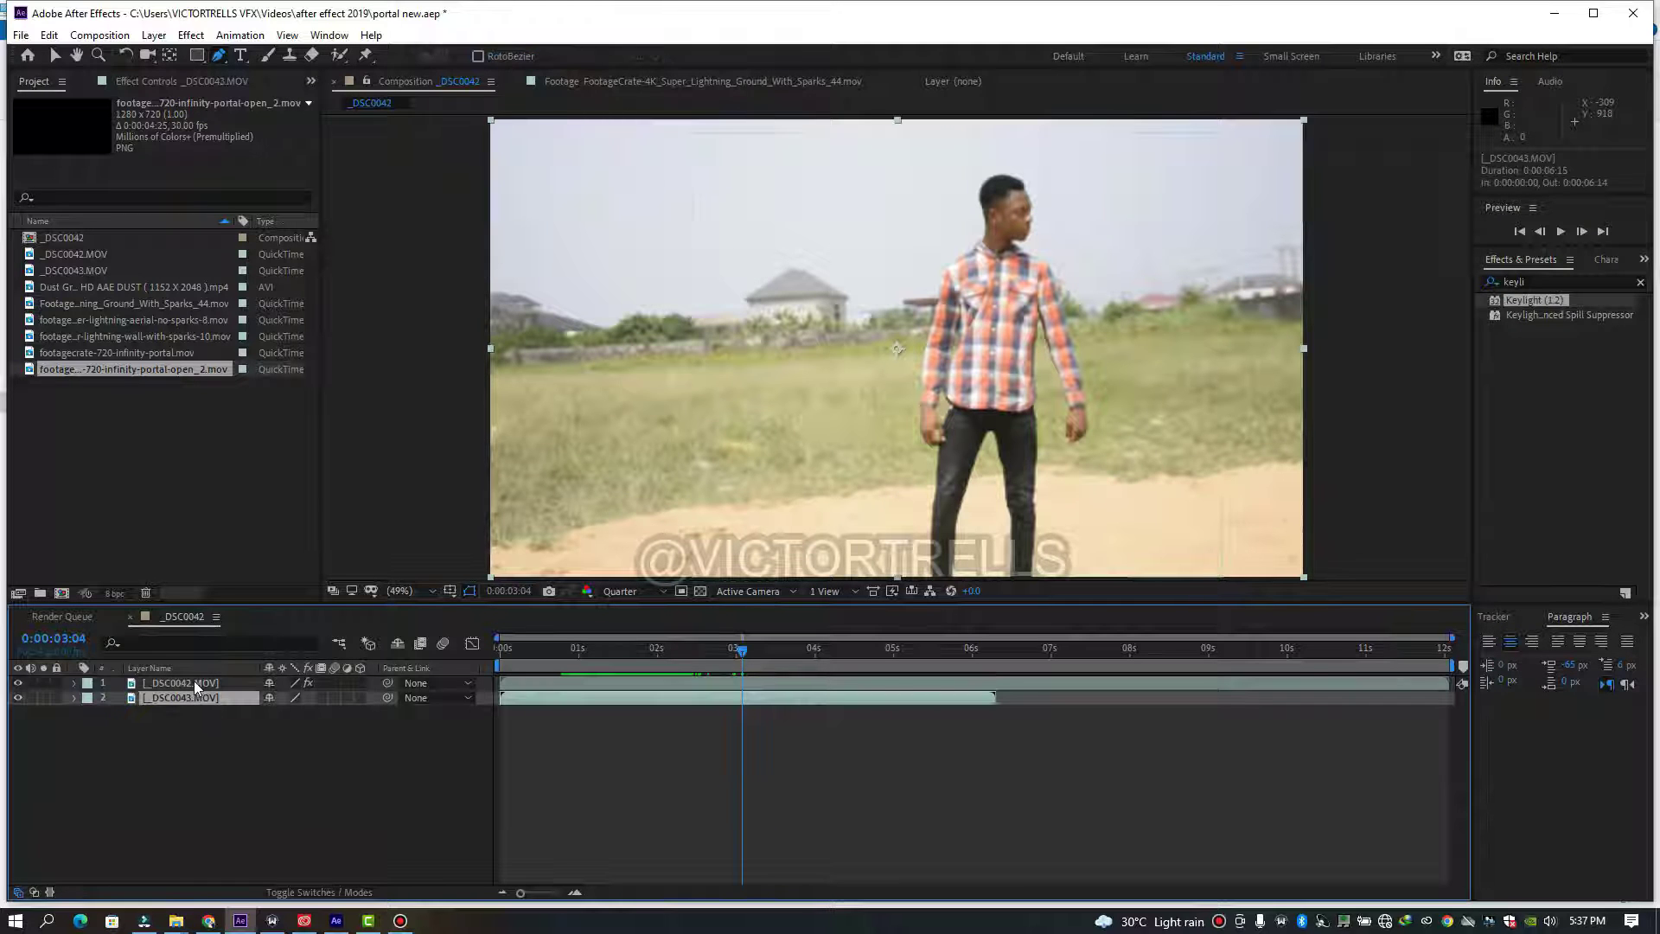
pyautogui.click(194, 681)
pyautogui.click(193, 697)
pyautogui.rightClick(192, 696)
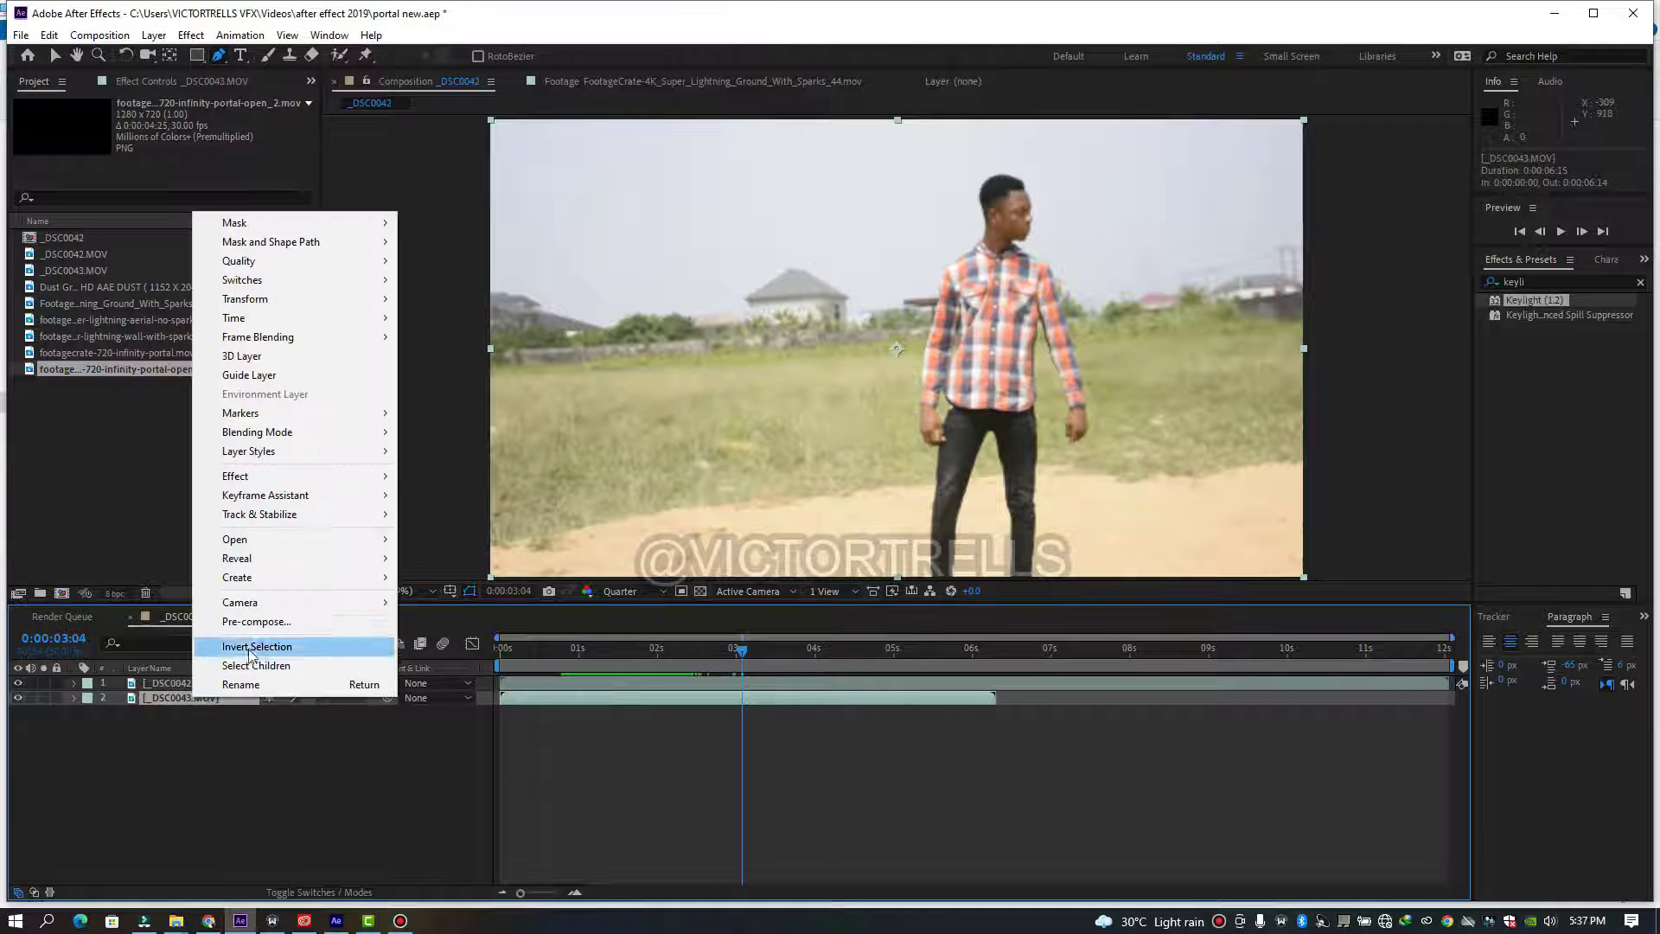
pyautogui.click(250, 684)
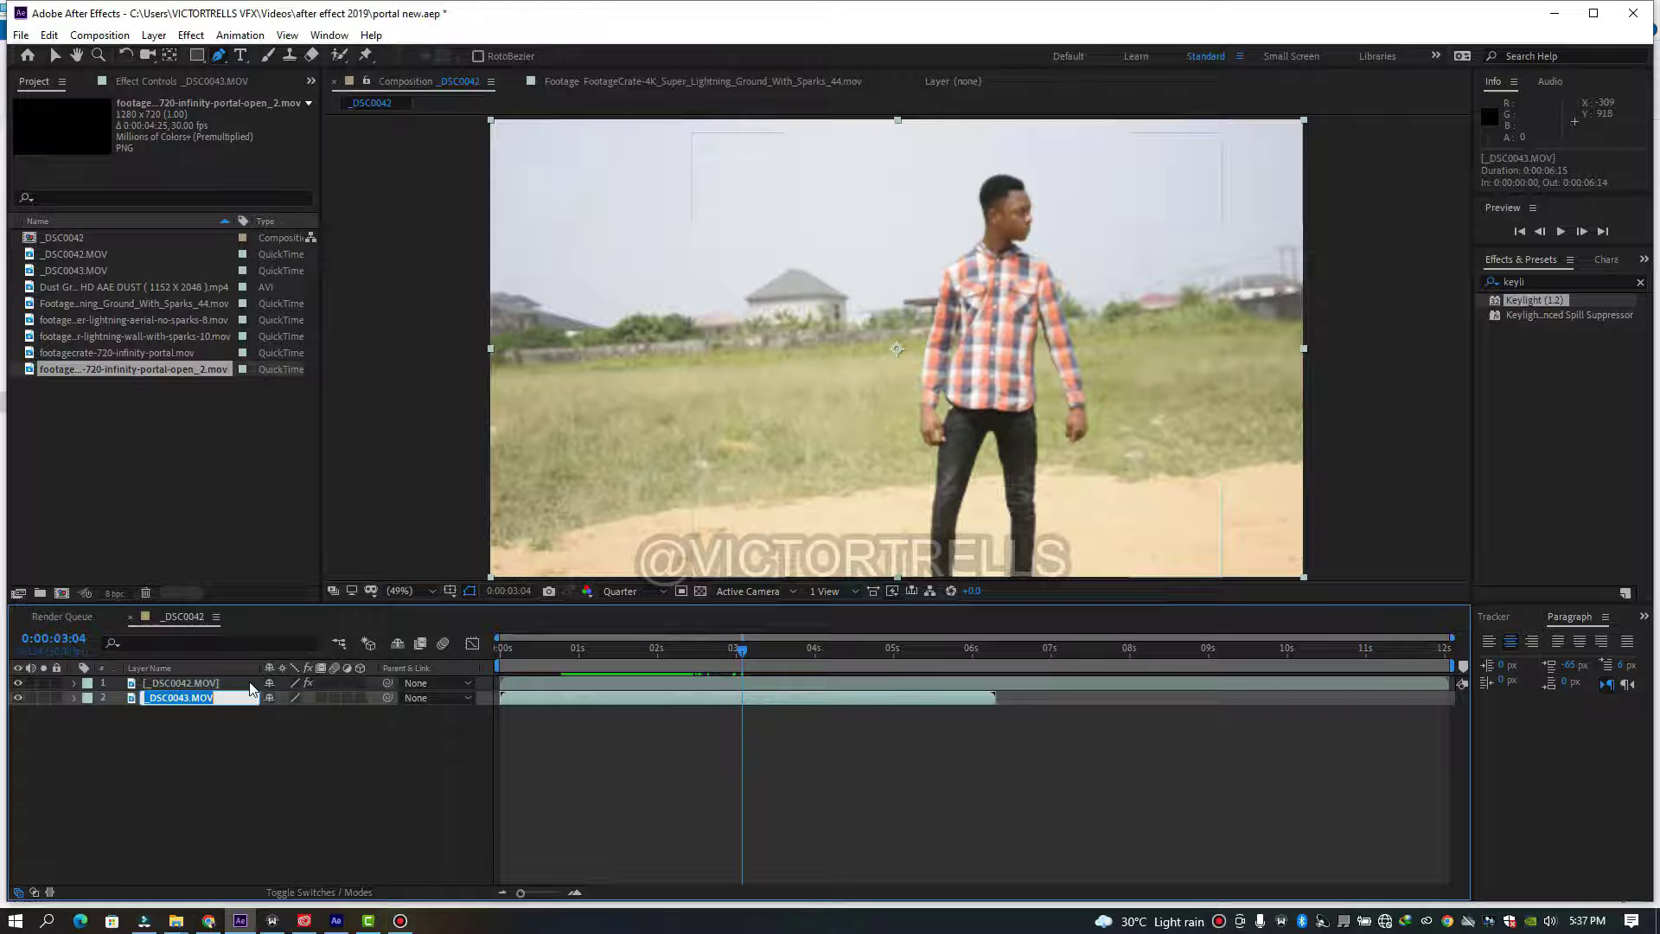
pyautogui.write('bg')
pyautogui.click(138, 773)
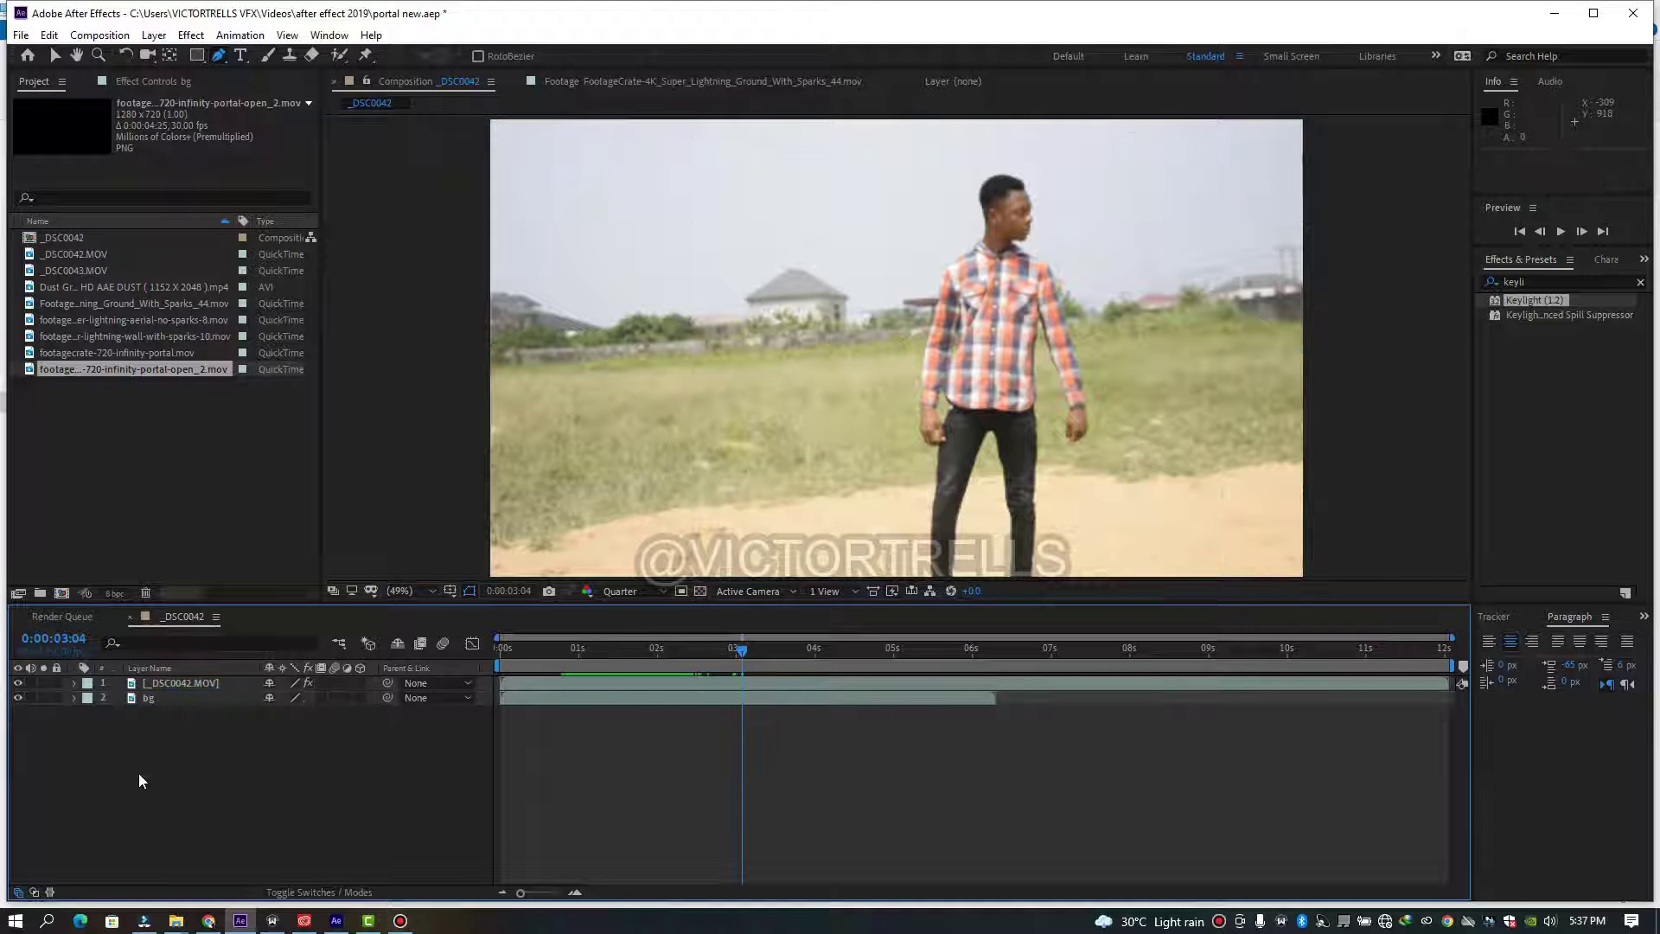
# - Rename the keyed _DSC0042.MOV layer as clip
pyautogui.click(185, 688)
pyautogui.rightClick(185, 688)
pyautogui.click(231, 676)
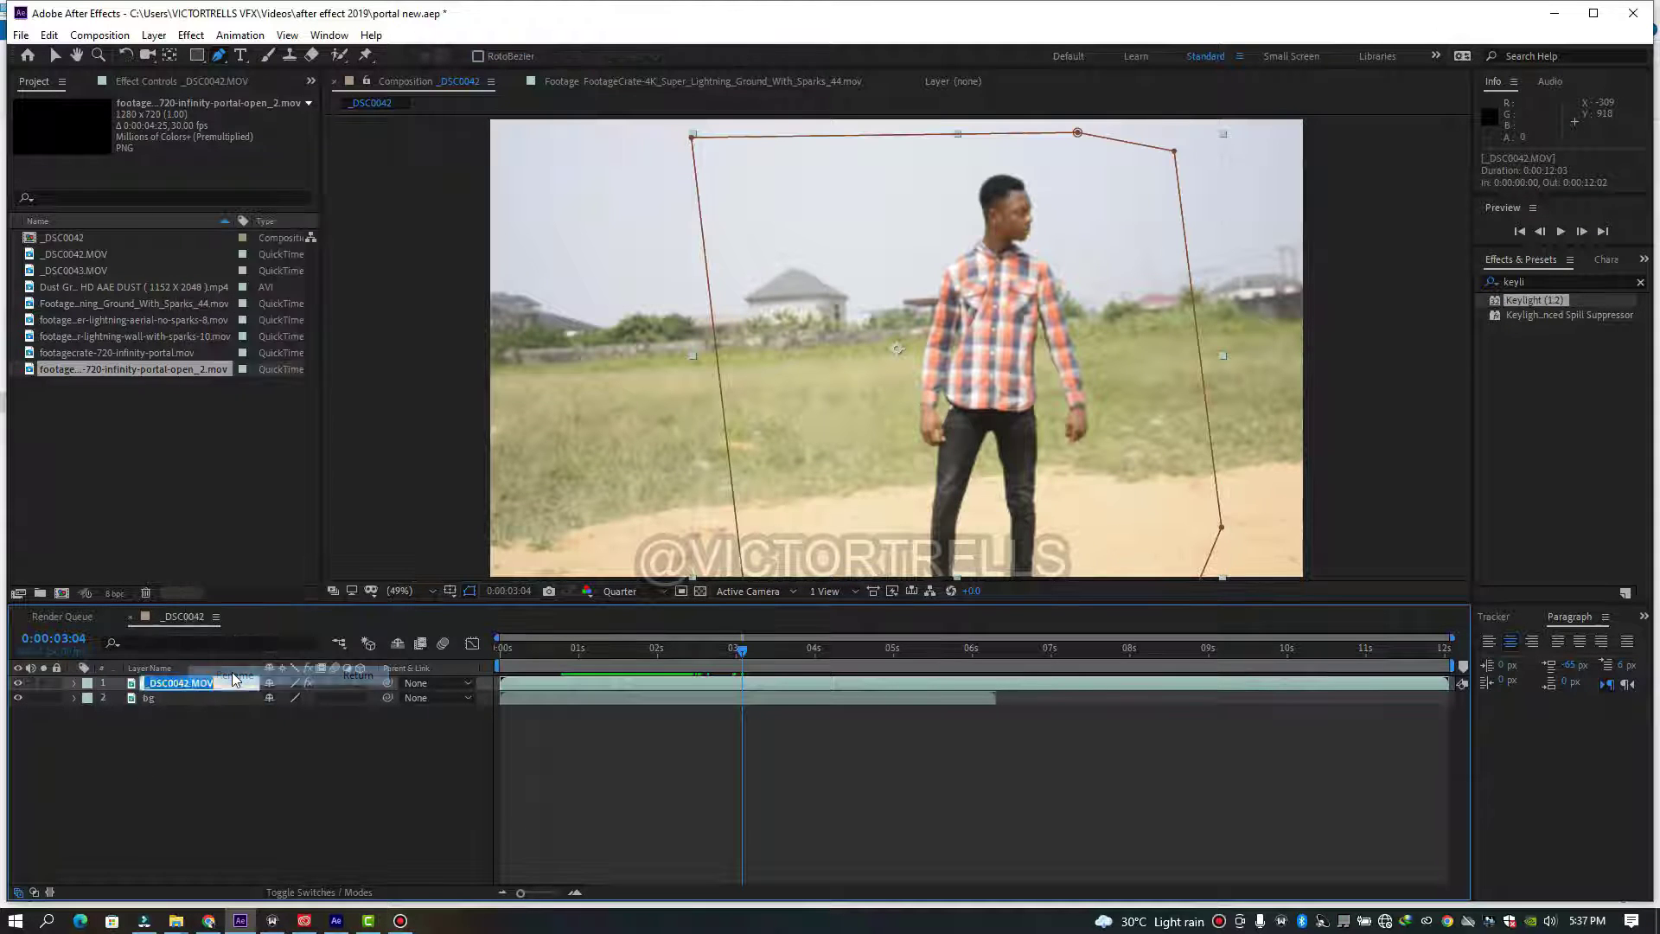
pyautogui.write('clip')
pyautogui.press('Return')
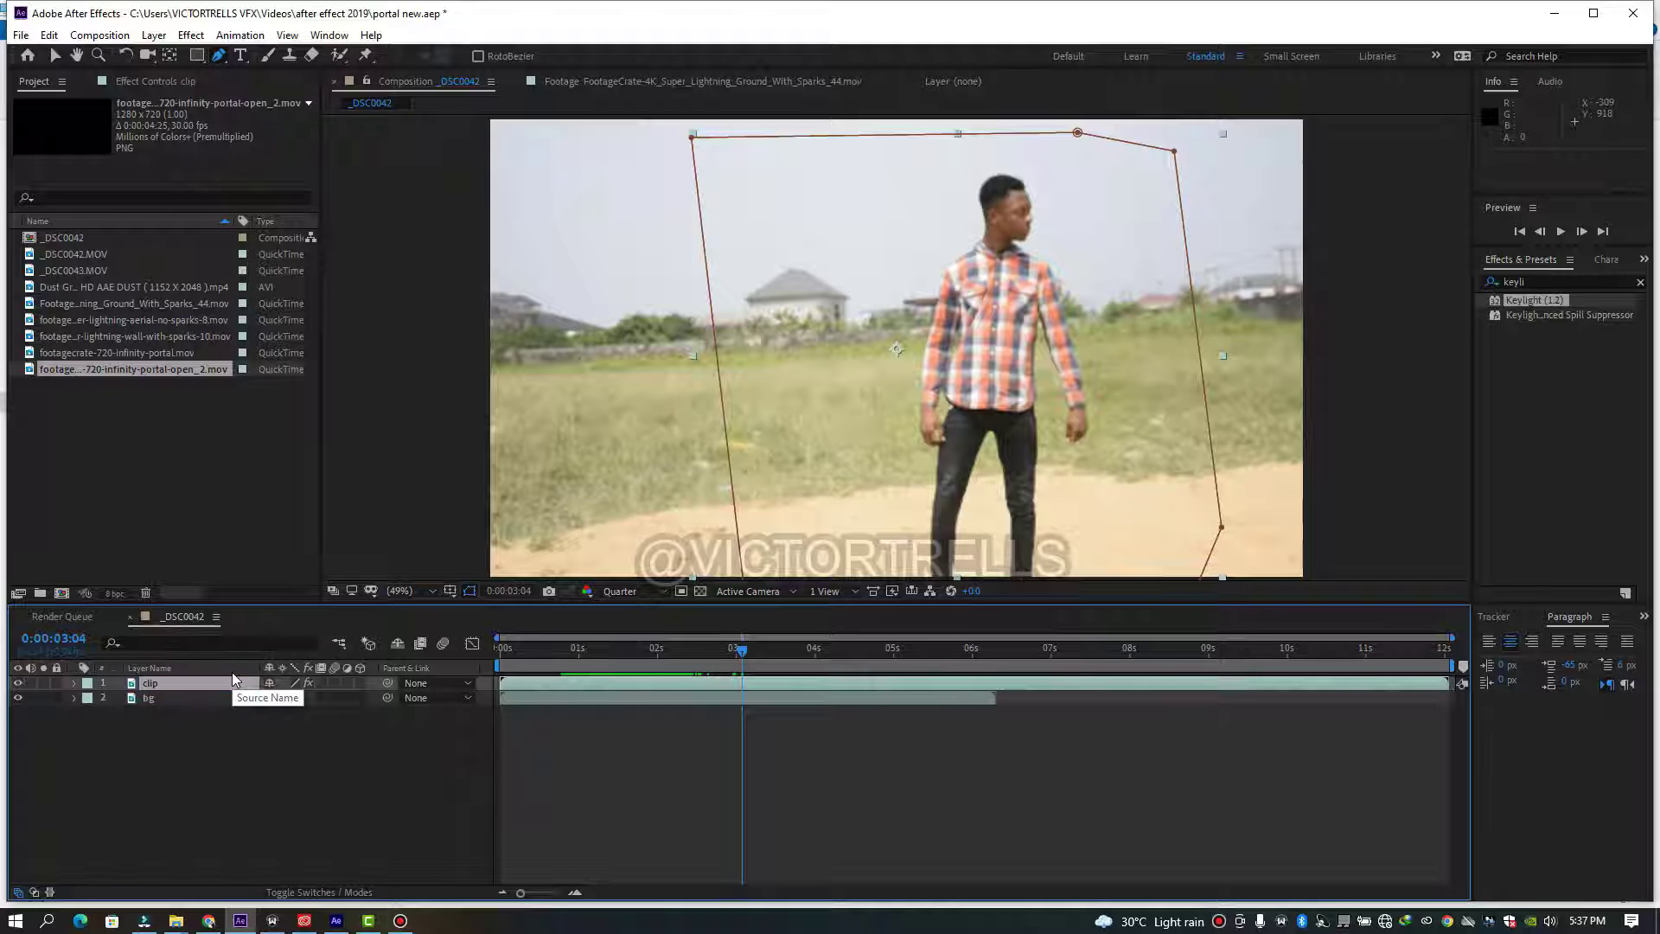
pyautogui.click(240, 744)
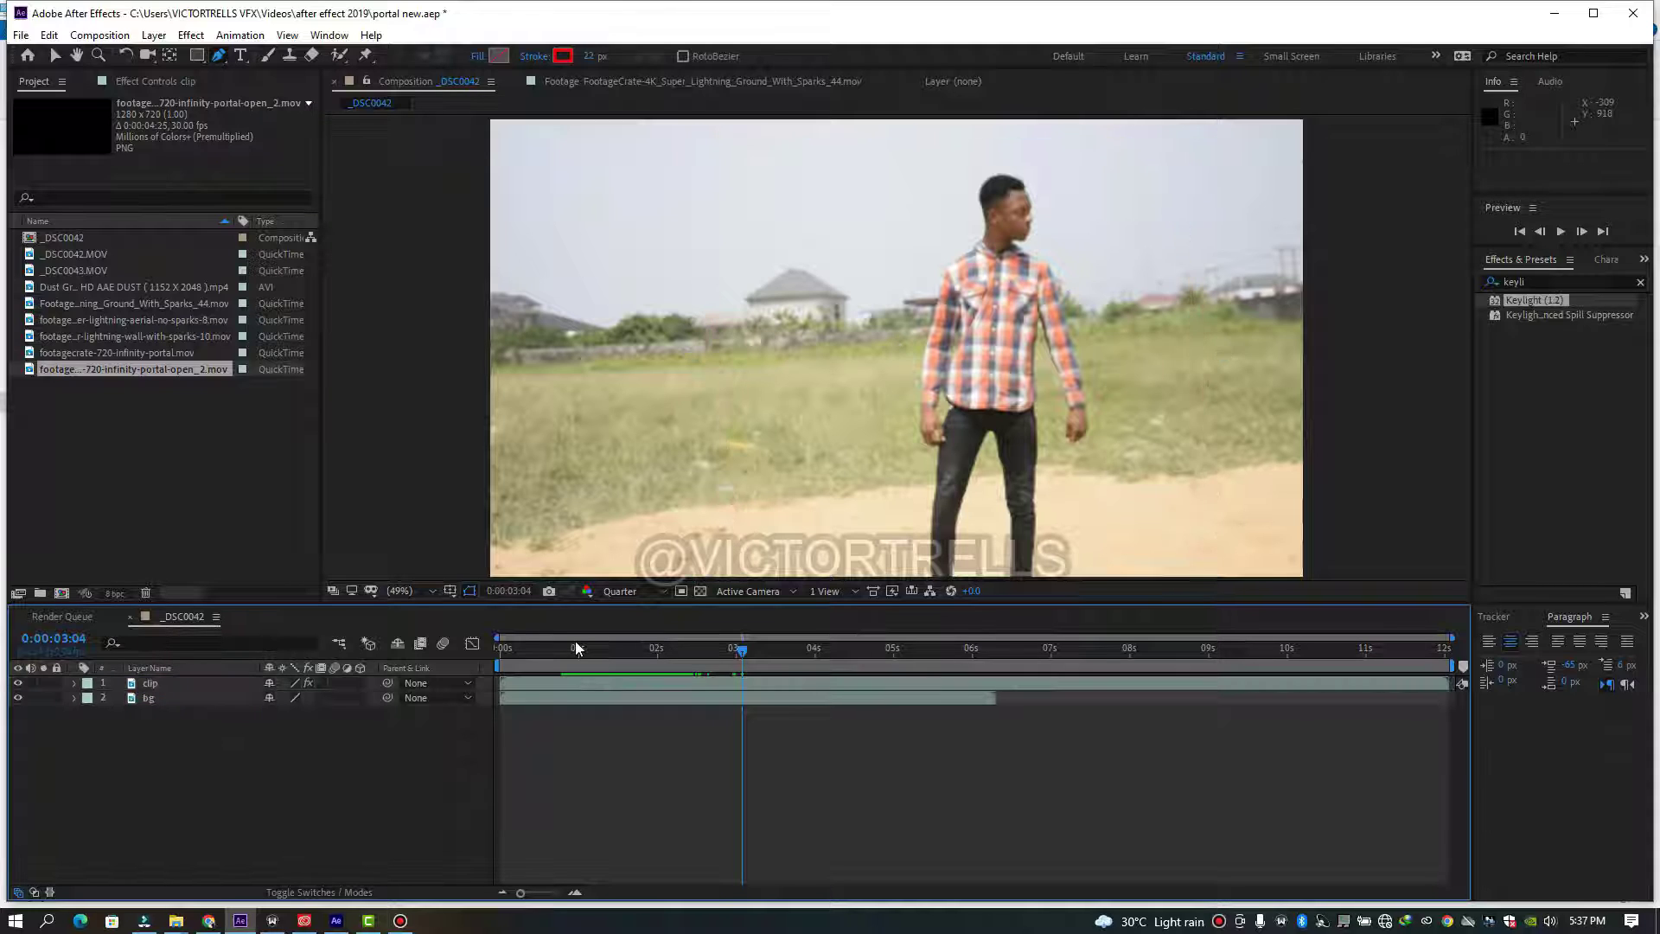
# - Duplicate the bg layer and shift the lower copy to start at 0:00:05:47, extending the background to the composition's end
pyautogui.click(543, 697)
pyautogui.moveTo(743, 657); pyautogui.dragTo(1024, 662)
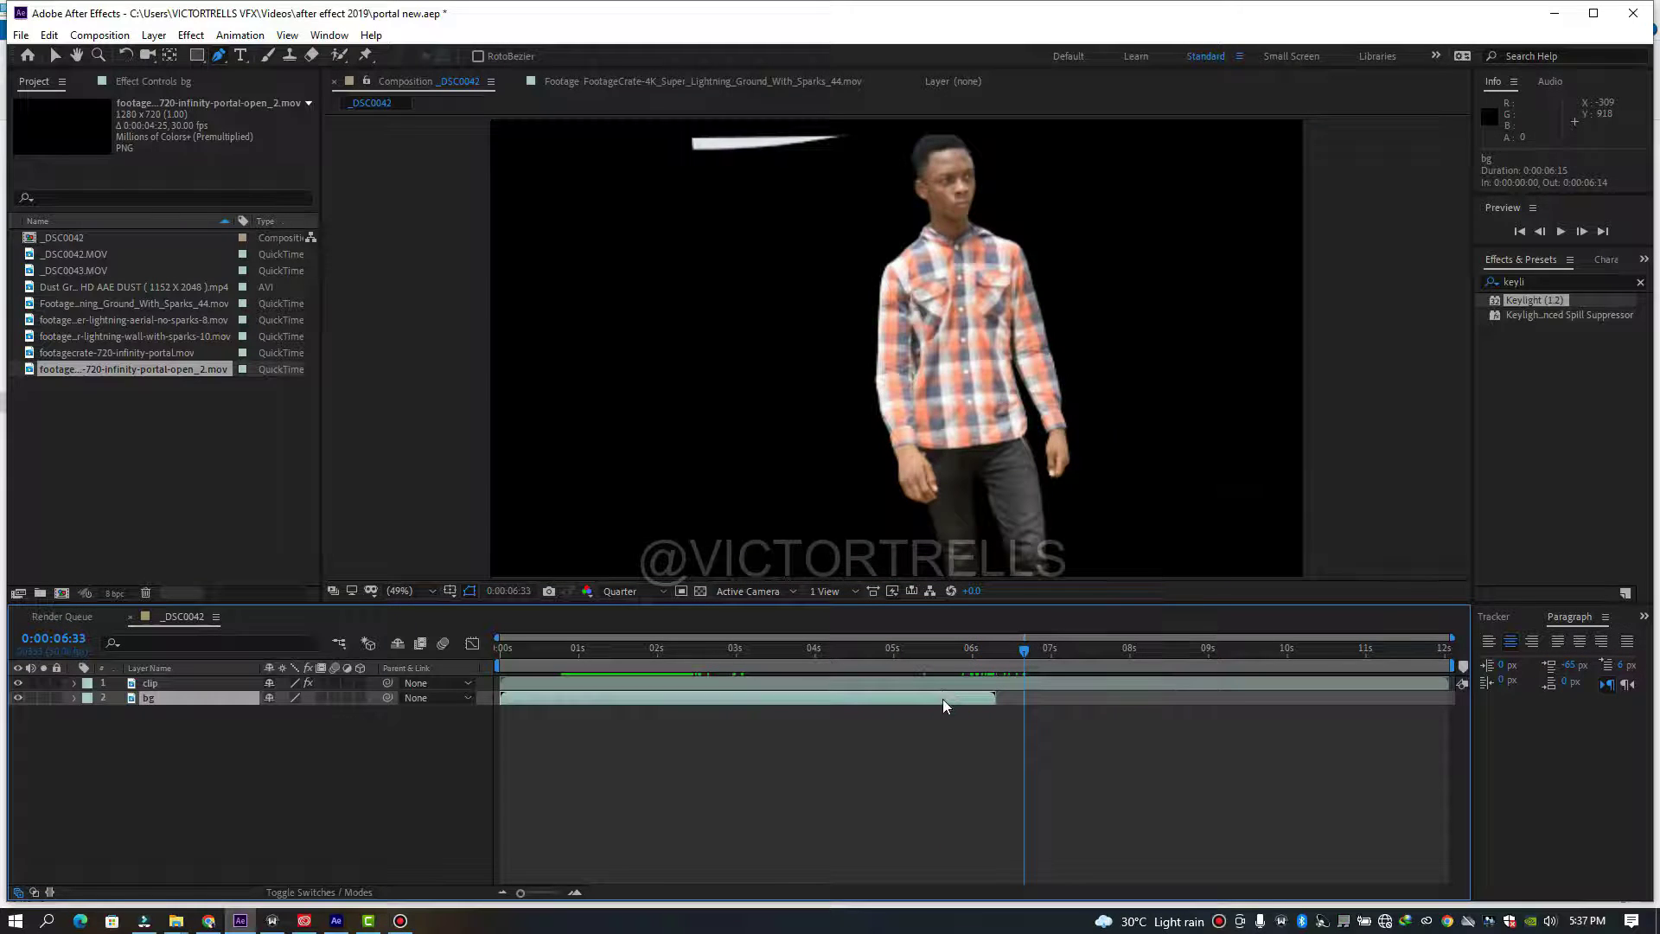
pyautogui.hotkey('ctrl', 'd')
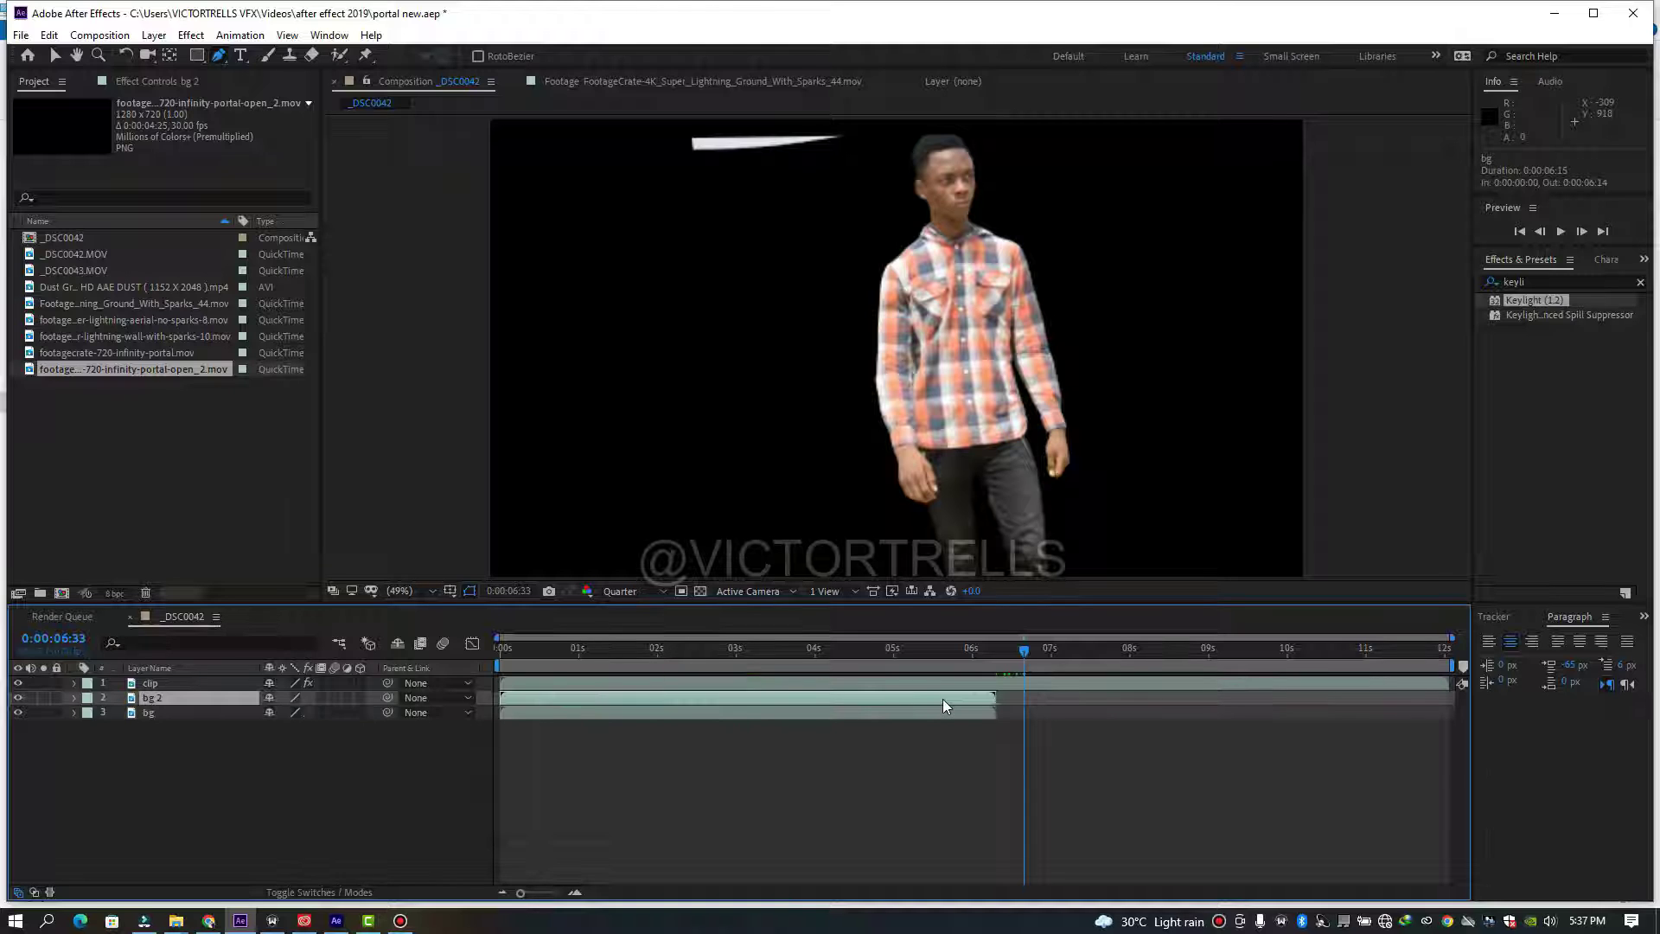
pyautogui.moveTo(943, 699); pyautogui.dragTo(1449, 740)
pyautogui.hotkey('ctrl', 'z')
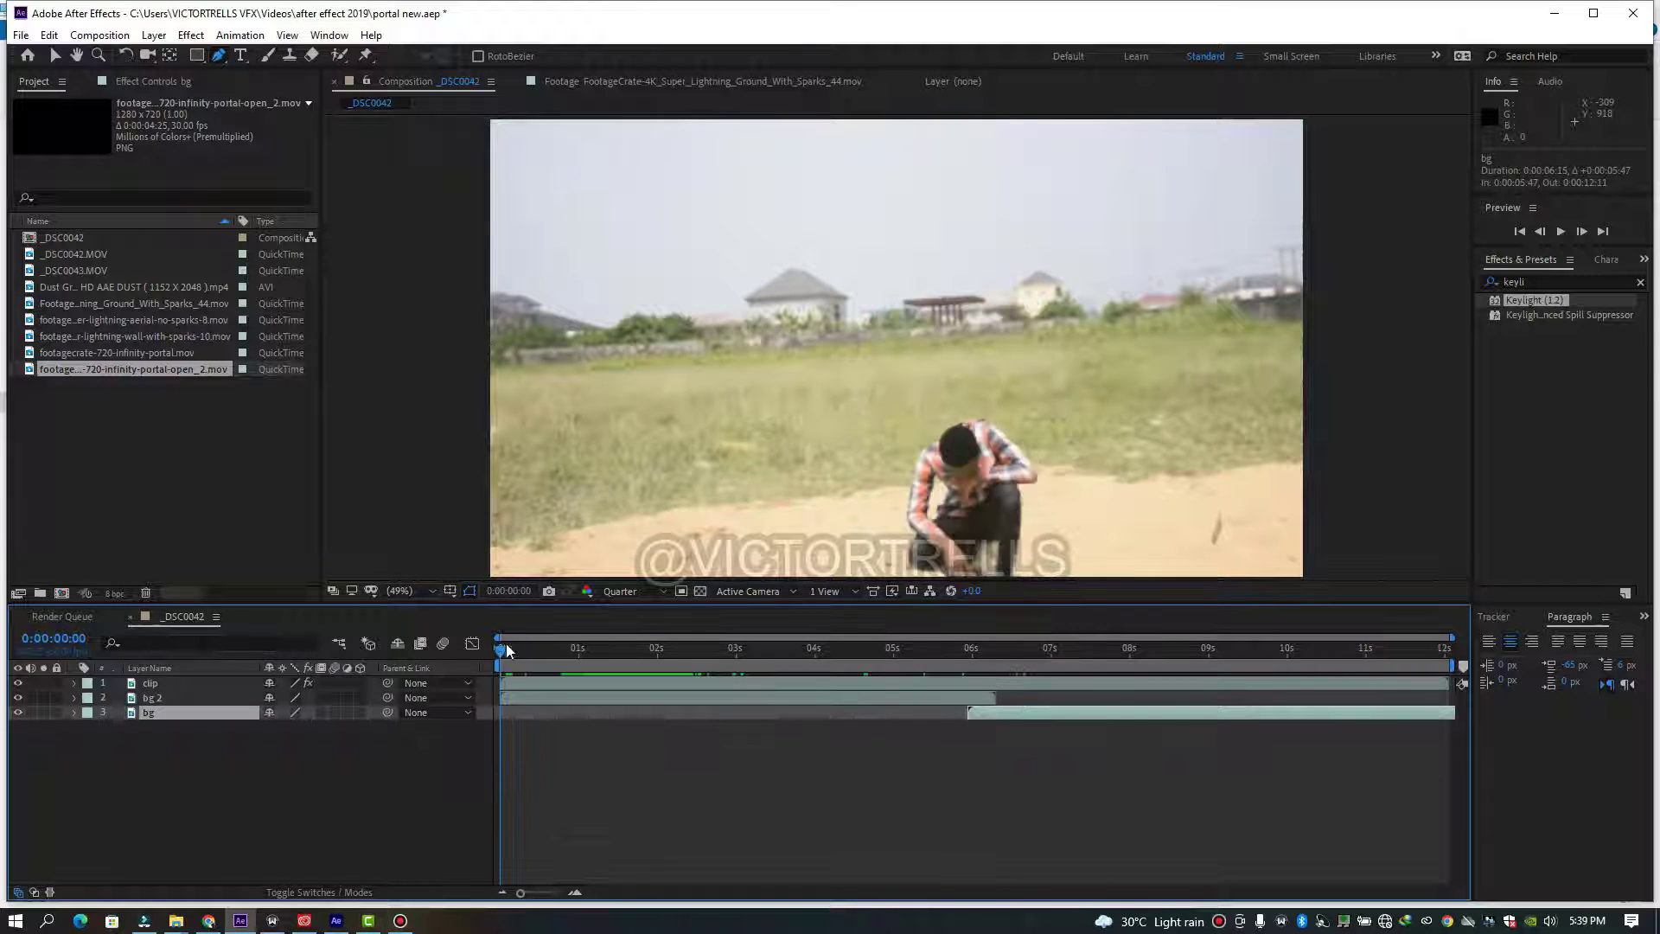
# - Add footagecrate-720-infinity-portal-open_2.mov to the composition and stack it directly beneath the clip layer
pyautogui.moveTo(506, 649); pyautogui.dragTo(770, 657)
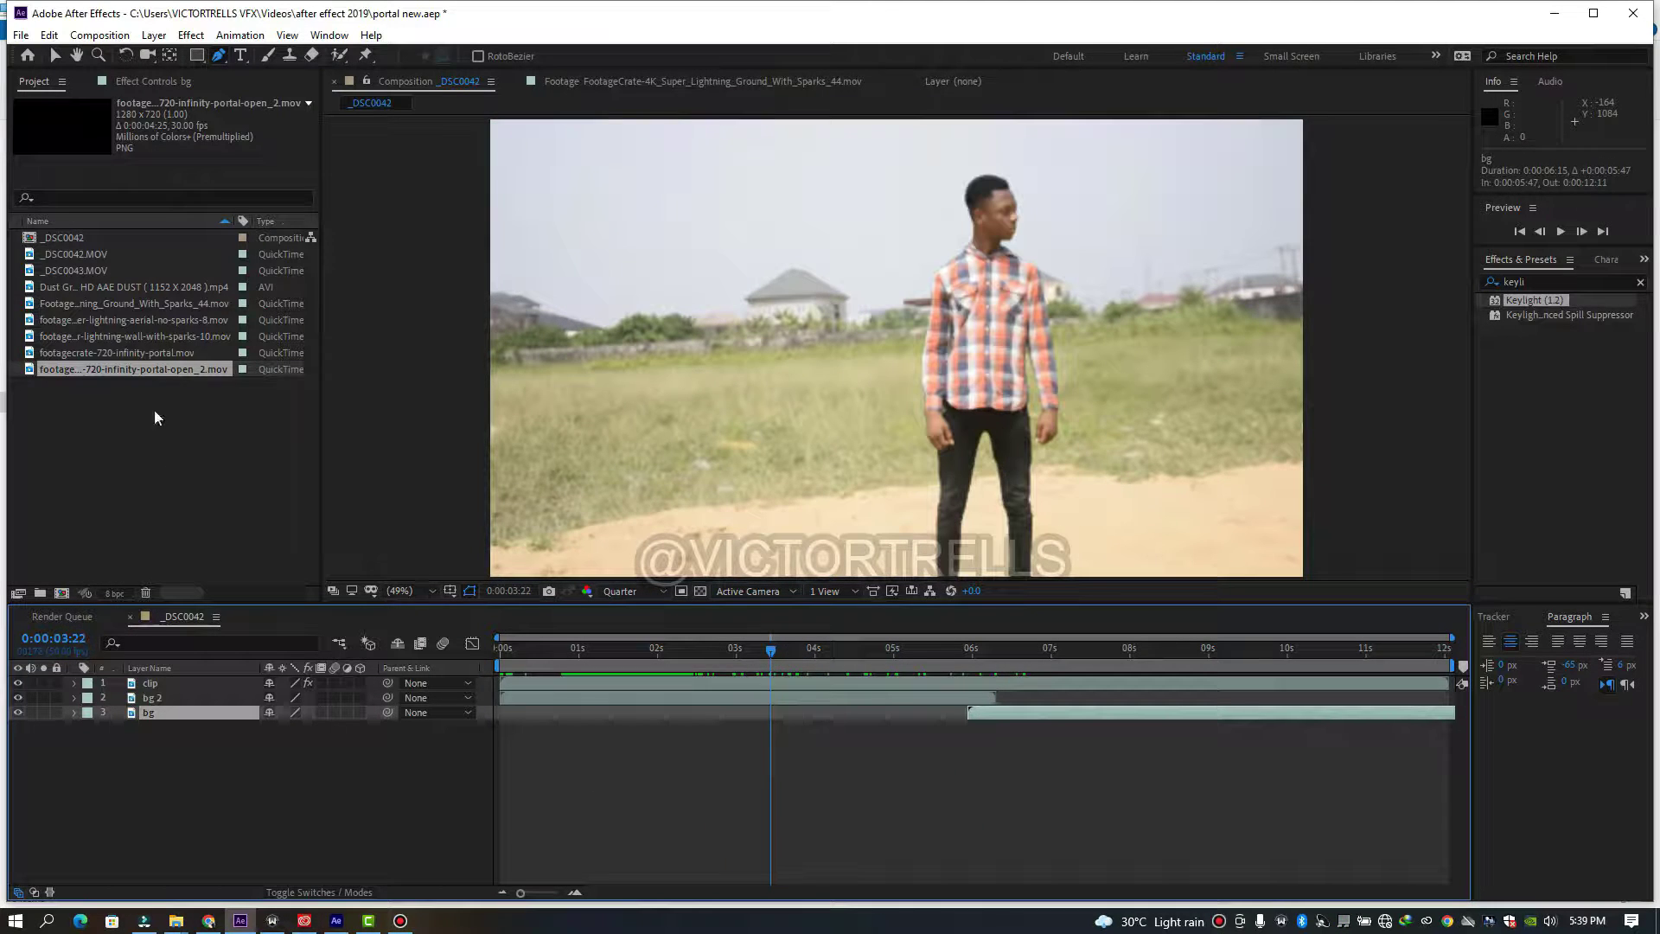
pyautogui.moveTo(108, 359); pyautogui.dragTo(168, 785)
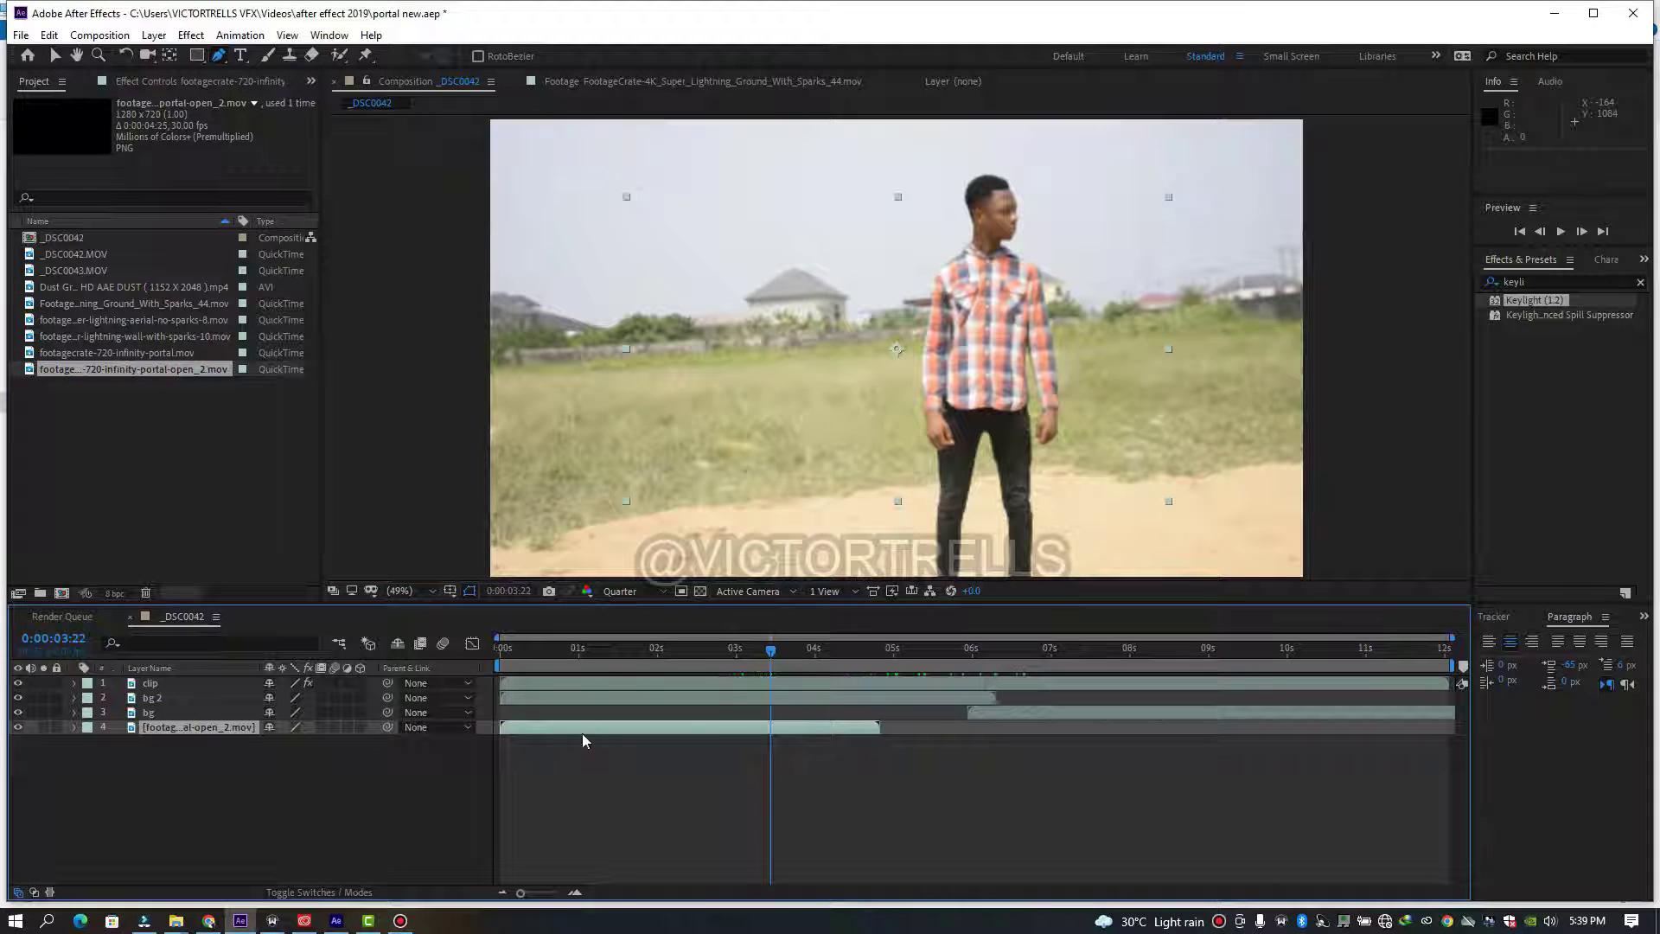
pyautogui.click(743, 648)
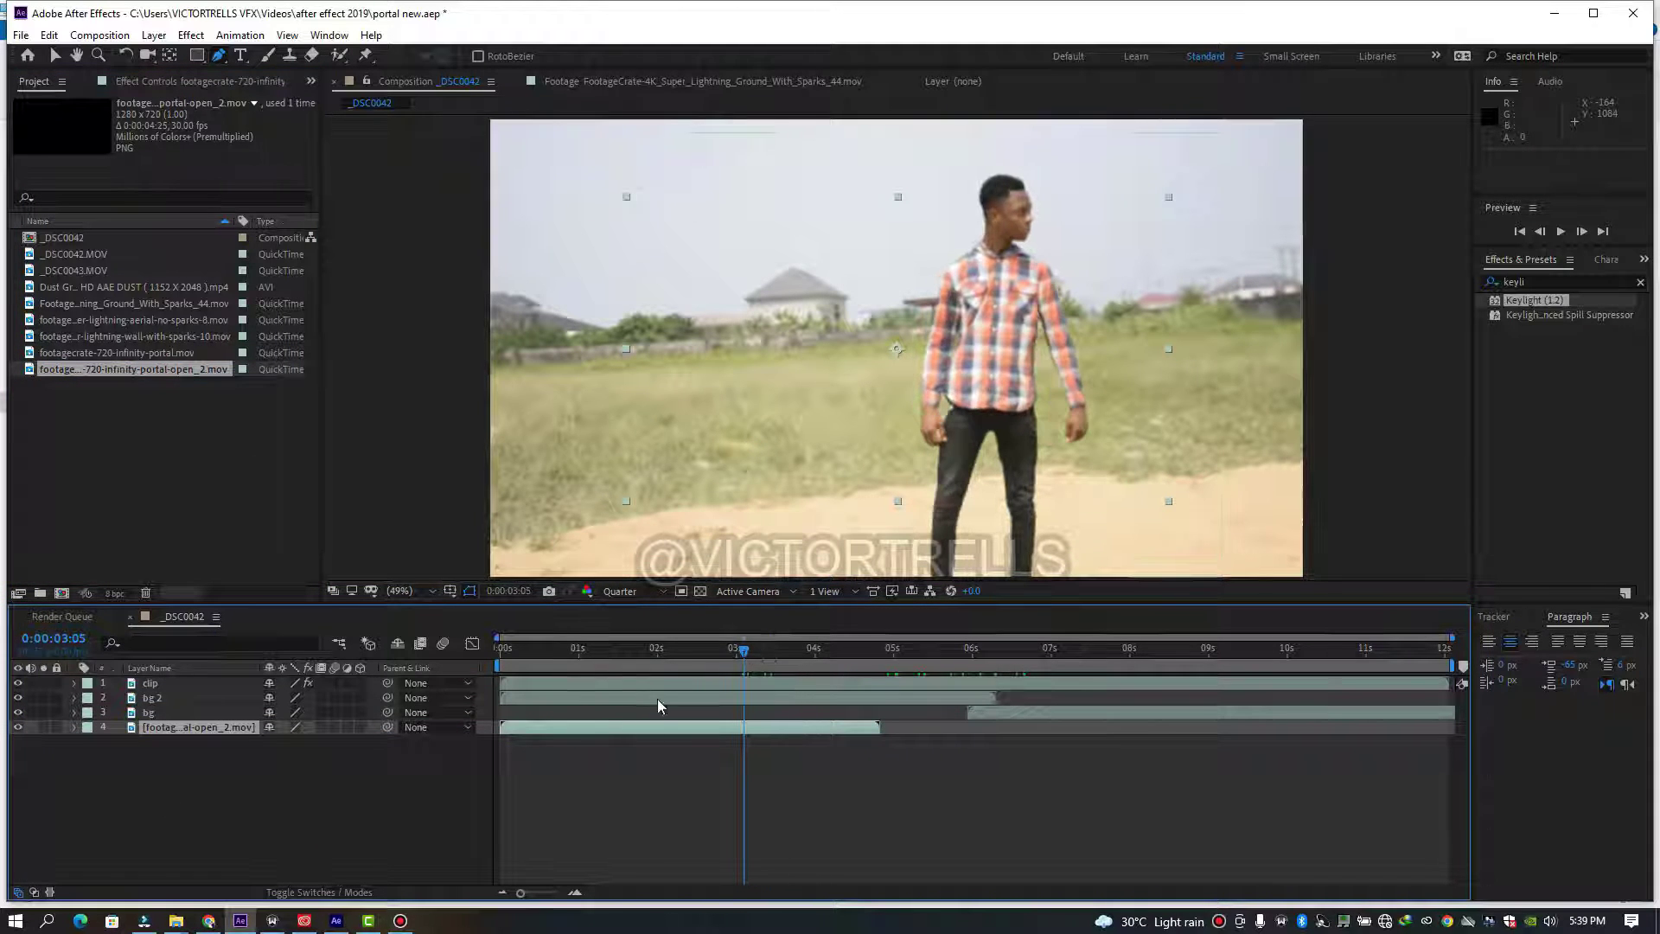
pyautogui.click(621, 686)
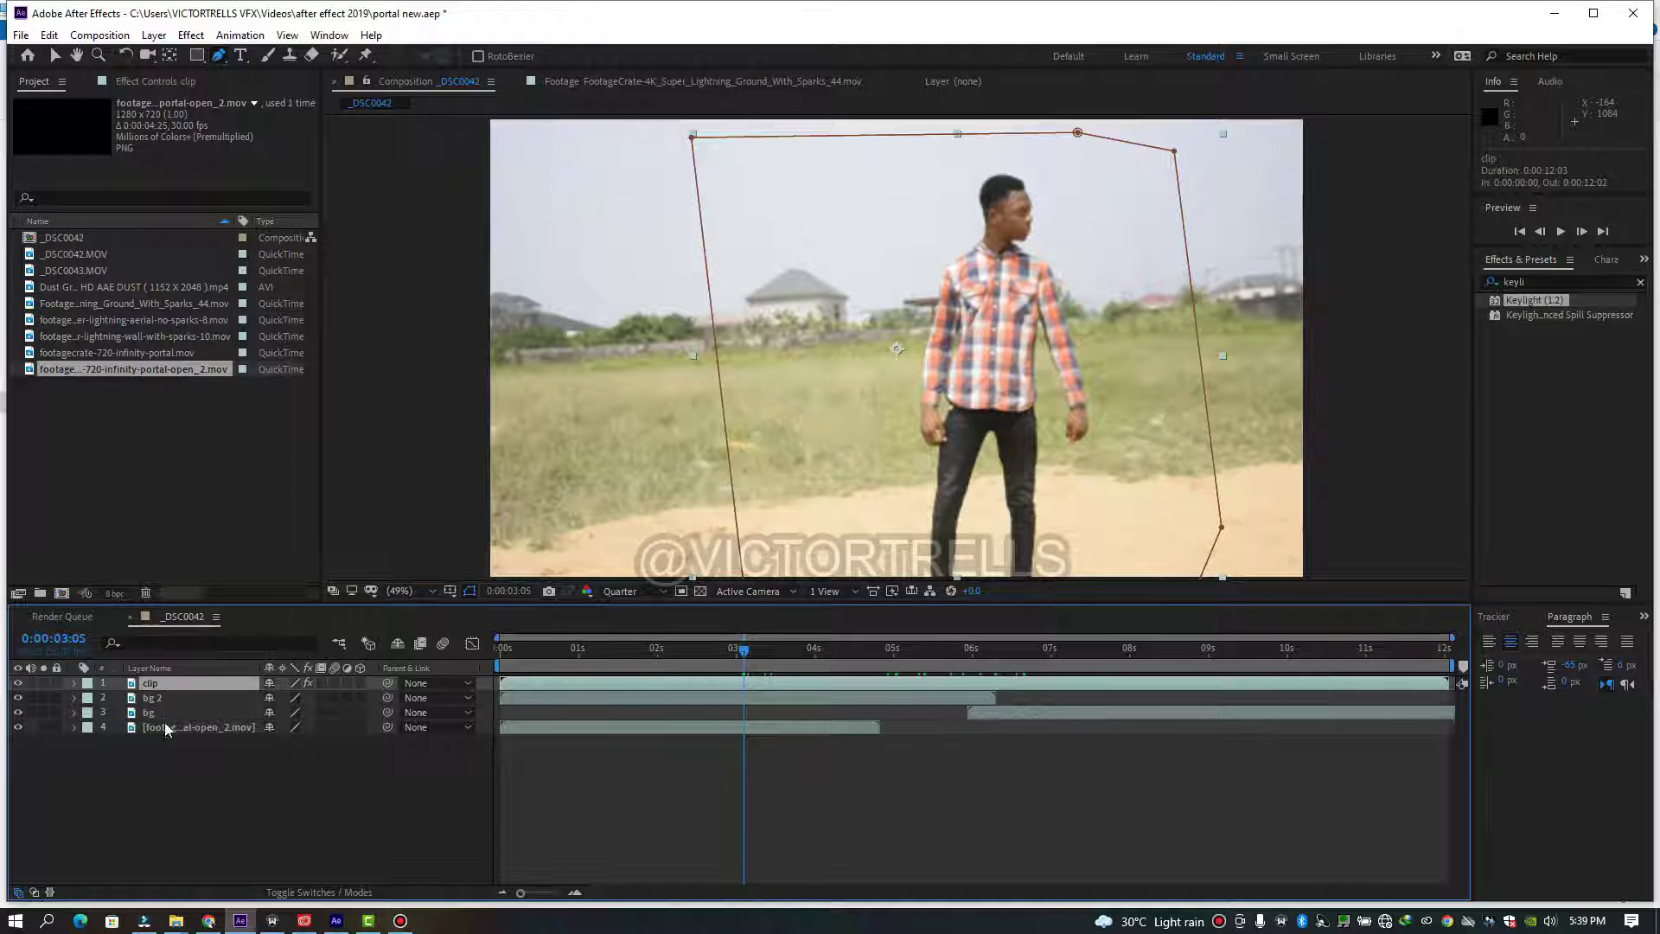
pyautogui.moveTo(167, 728); pyautogui.dragTo(164, 698)
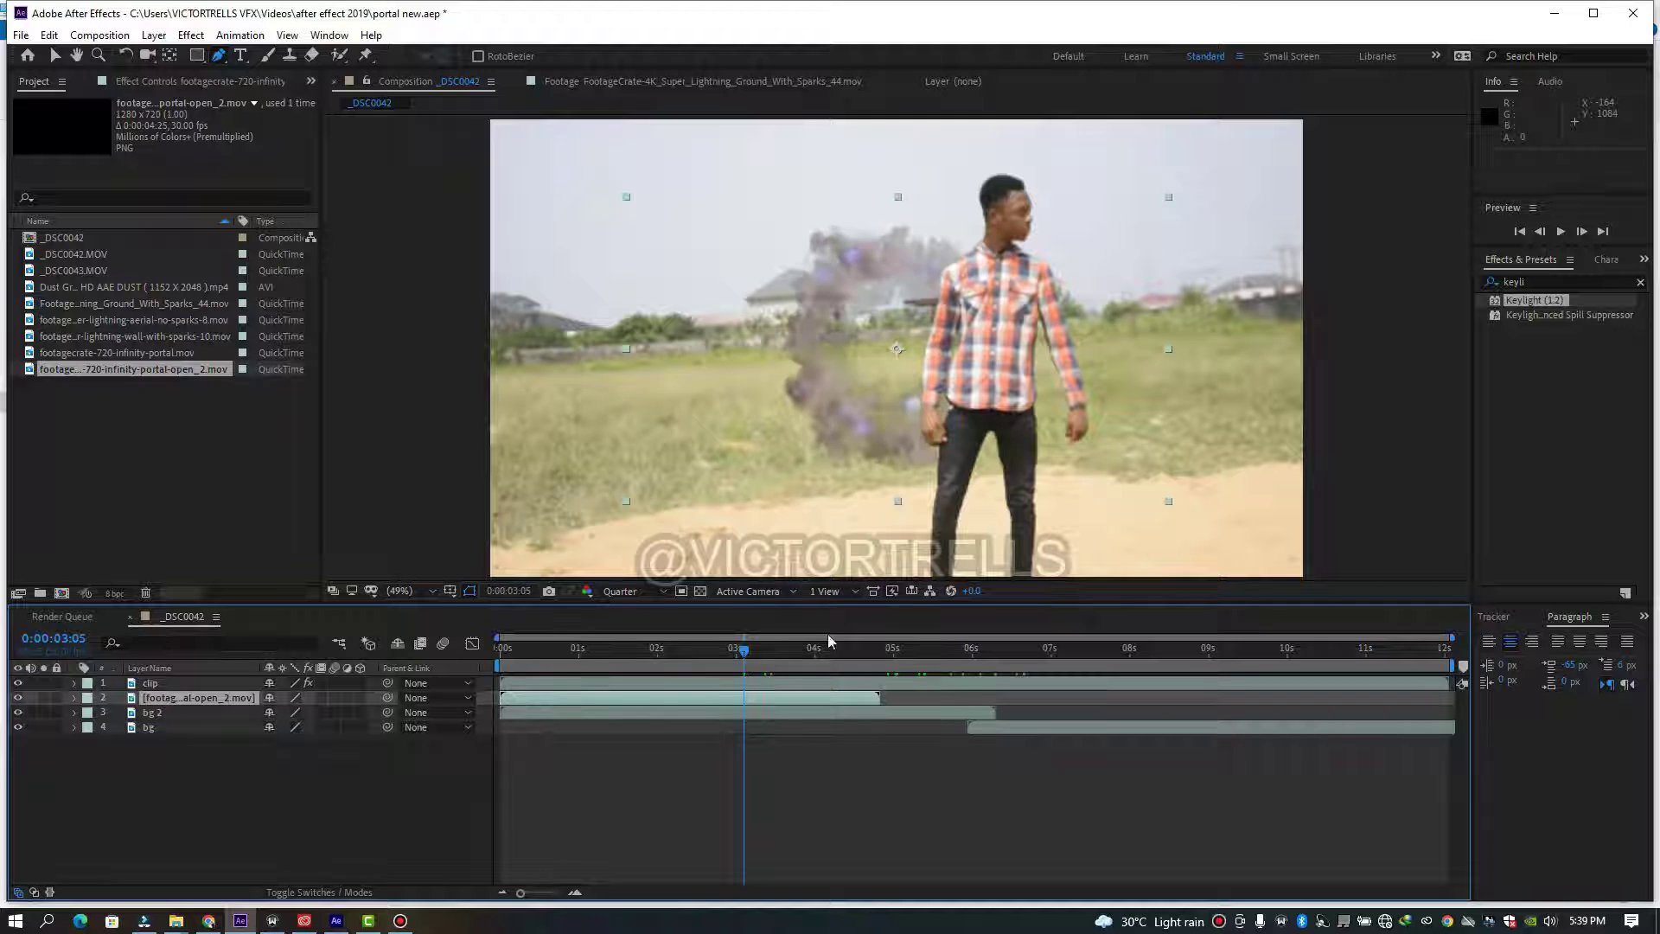
# - Scale the infinity-portal-open_2.mov layer up to 203% while viewing the frame at 0:00:01:44
pyautogui.moveTo(742, 655); pyautogui.dragTo(650, 697)
pyautogui.press('s')
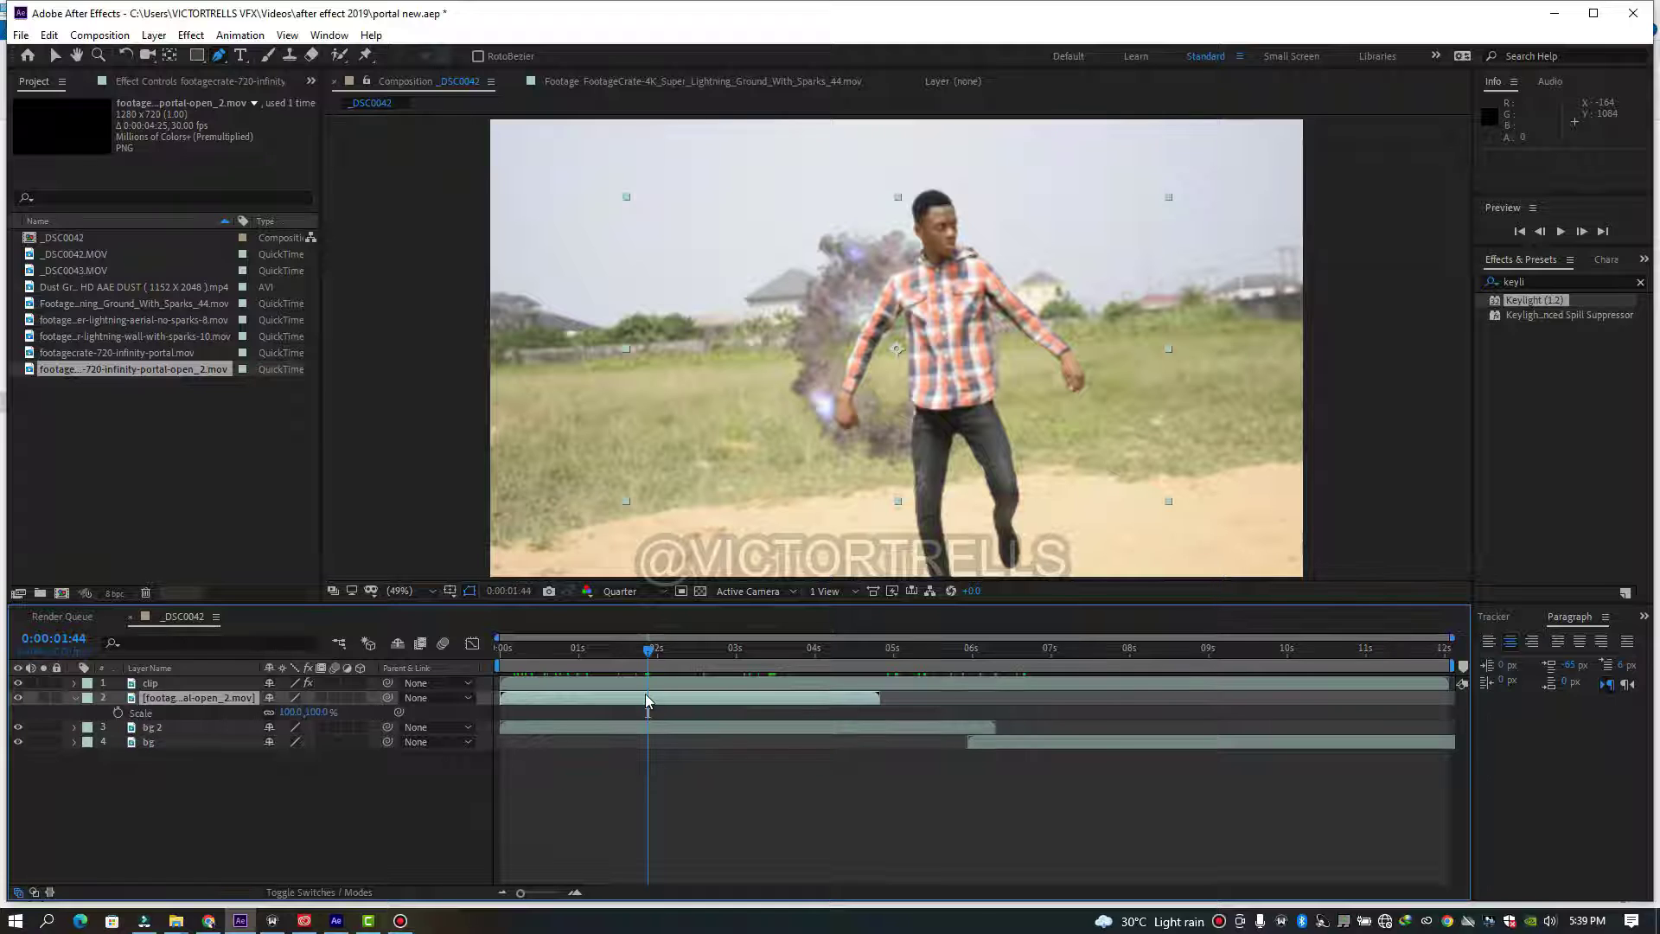
pyautogui.moveTo(290, 717); pyautogui.dragTo(383, 724)
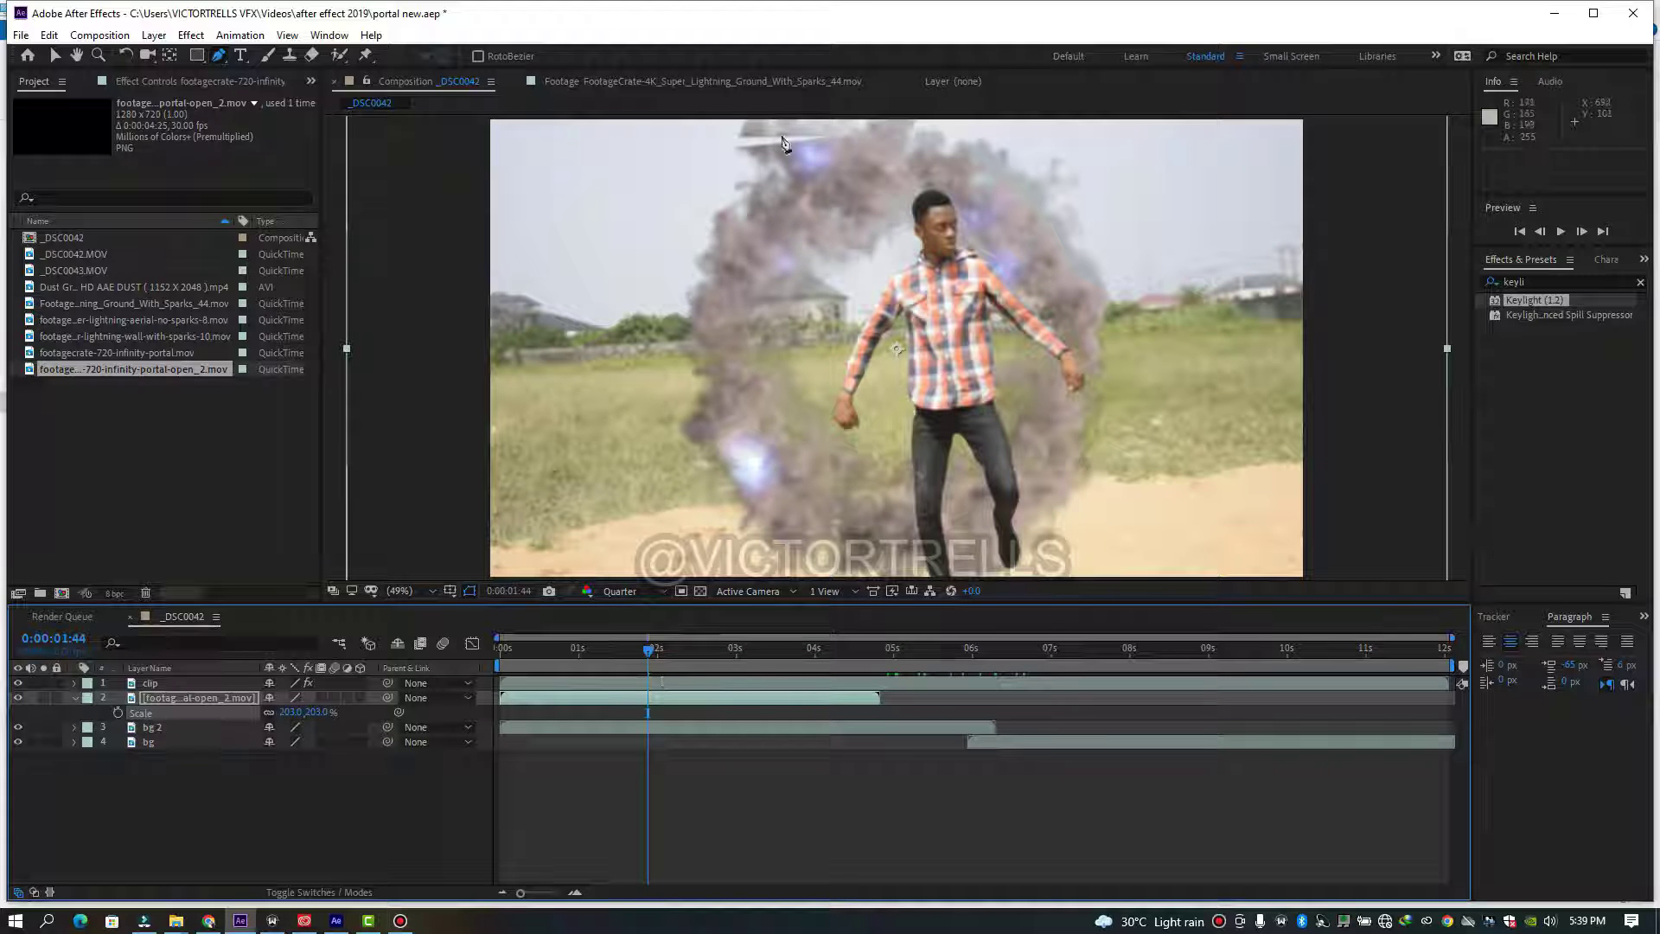
# - Lower the upper-left vertex of the clip layer's mask to cut off the stray white strip above the portal
pyautogui.click(56, 56)
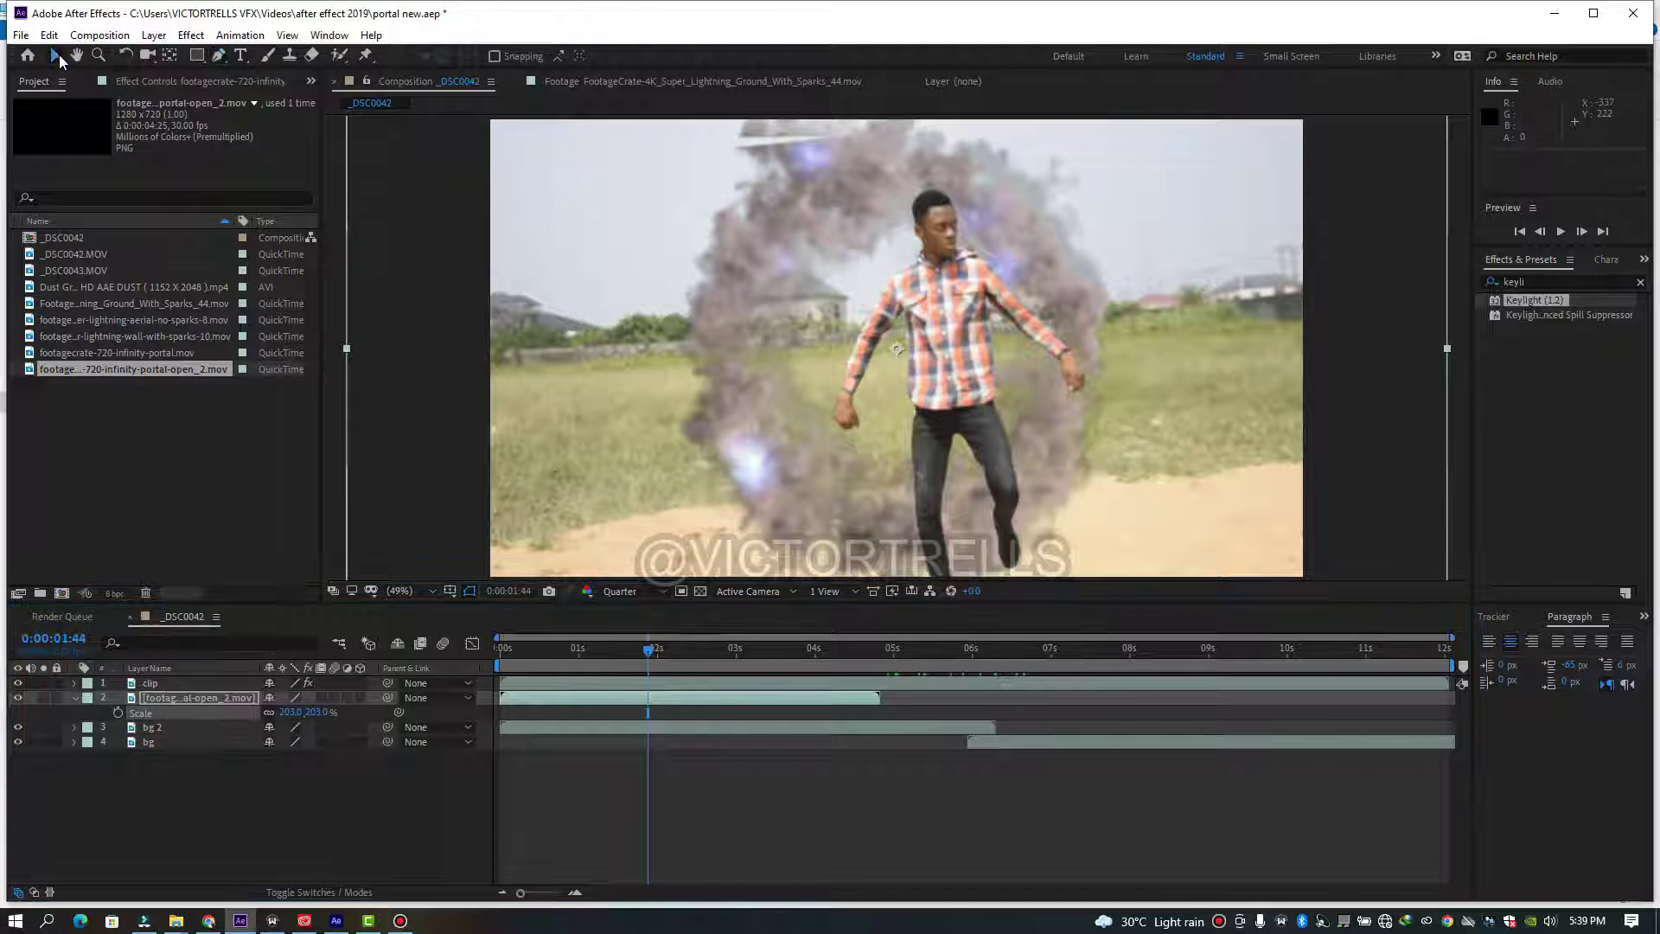
pyautogui.click(626, 682)
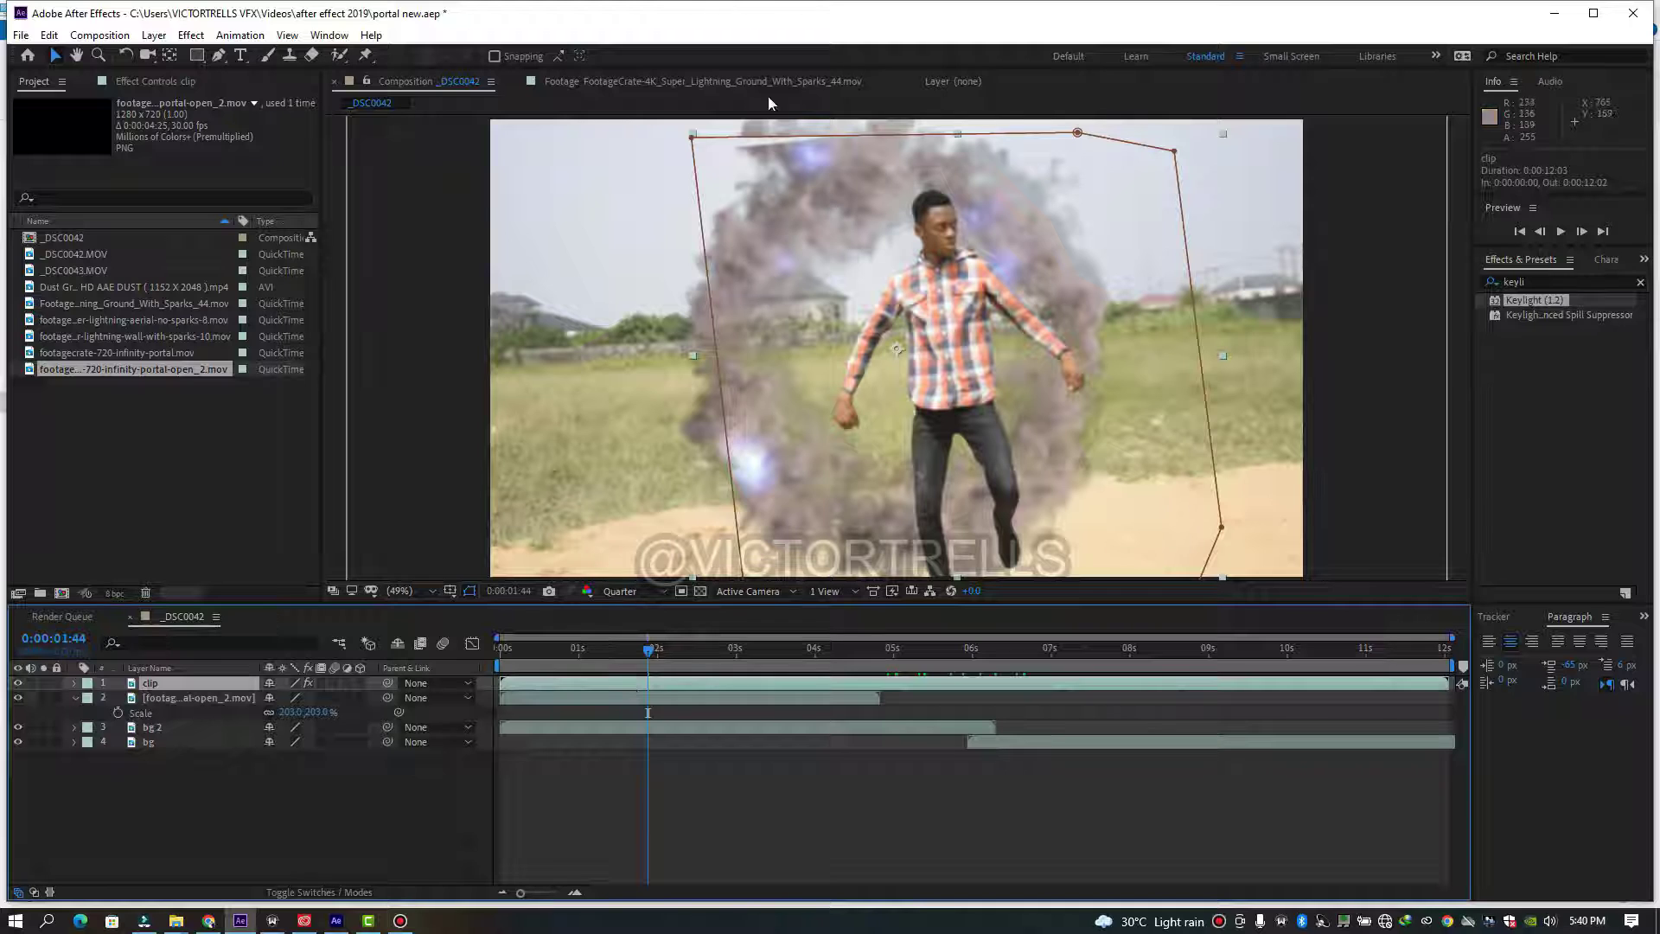
pyautogui.moveTo(692, 136); pyautogui.dragTo(689, 157)
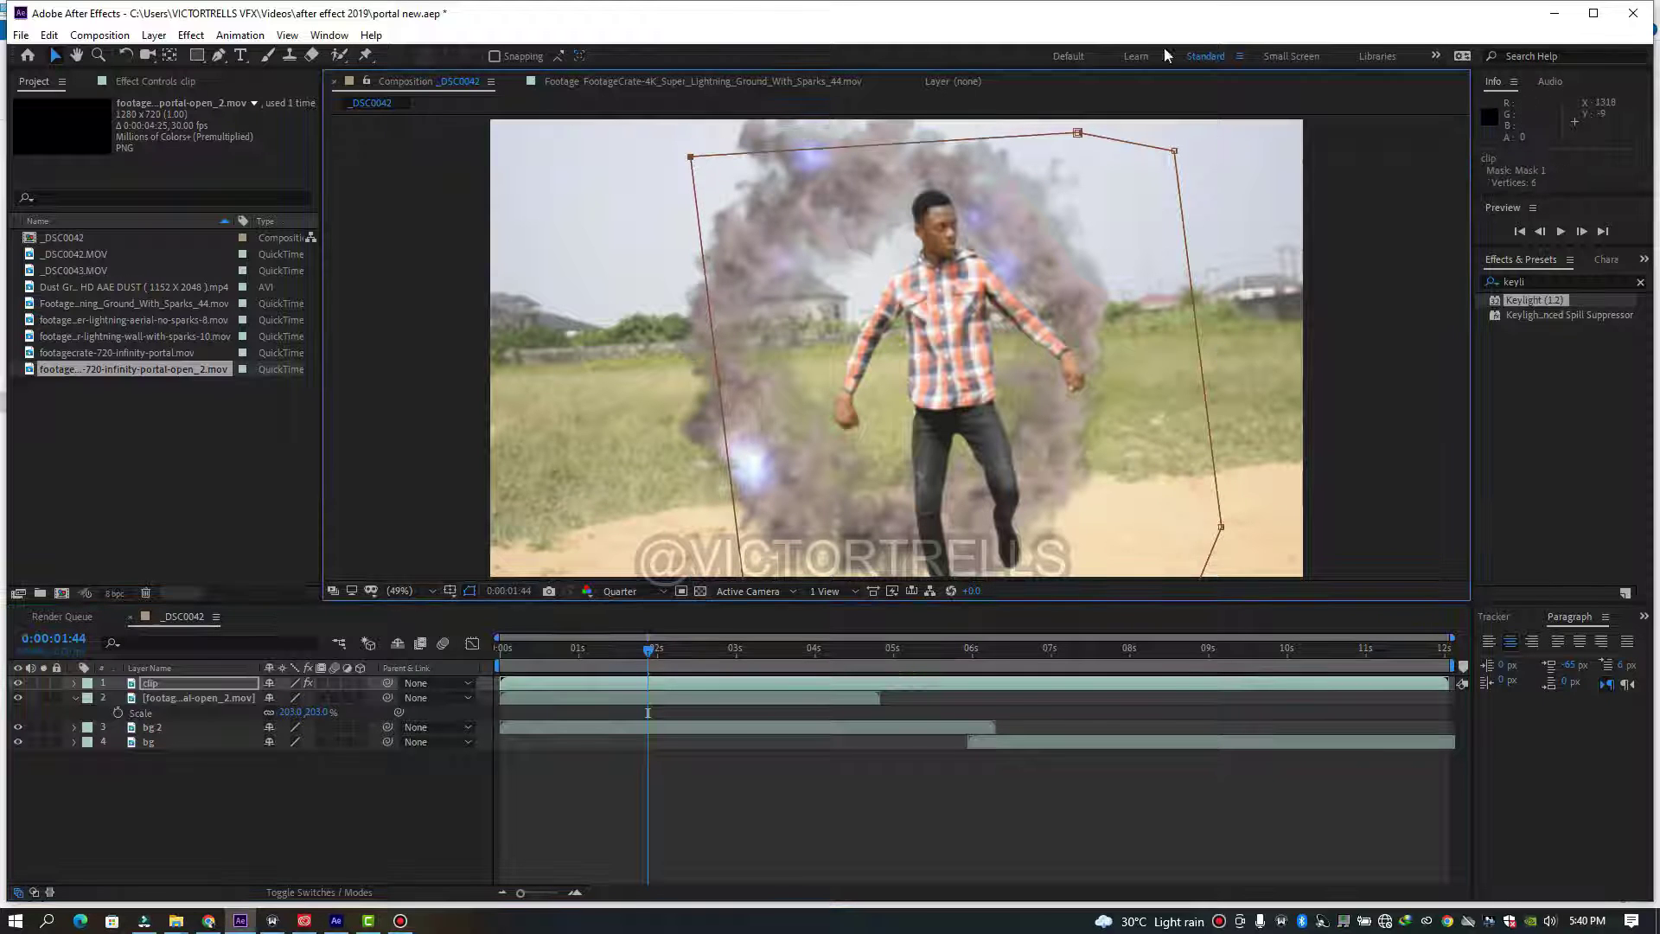
pyautogui.click(1075, 133)
pyautogui.click(783, 783)
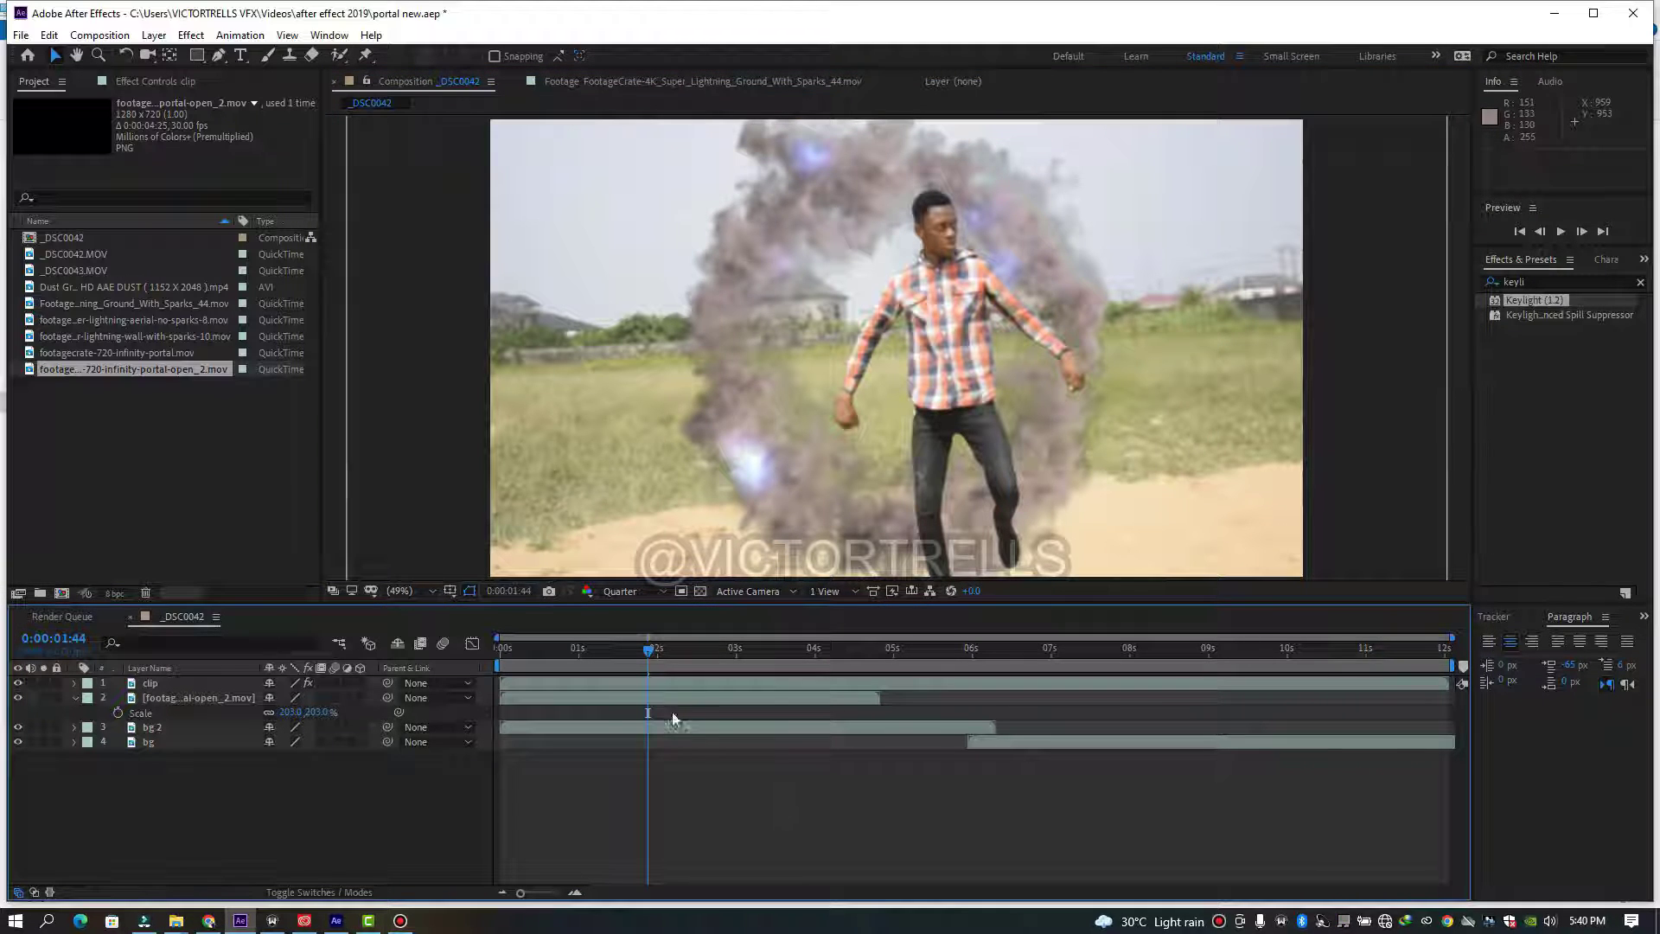
# - Play back the enlarged portal opening from 0:00:00:20, and move the current time to 0:00:01:30
pyautogui.click(650, 685)
pyautogui.click(650, 697)
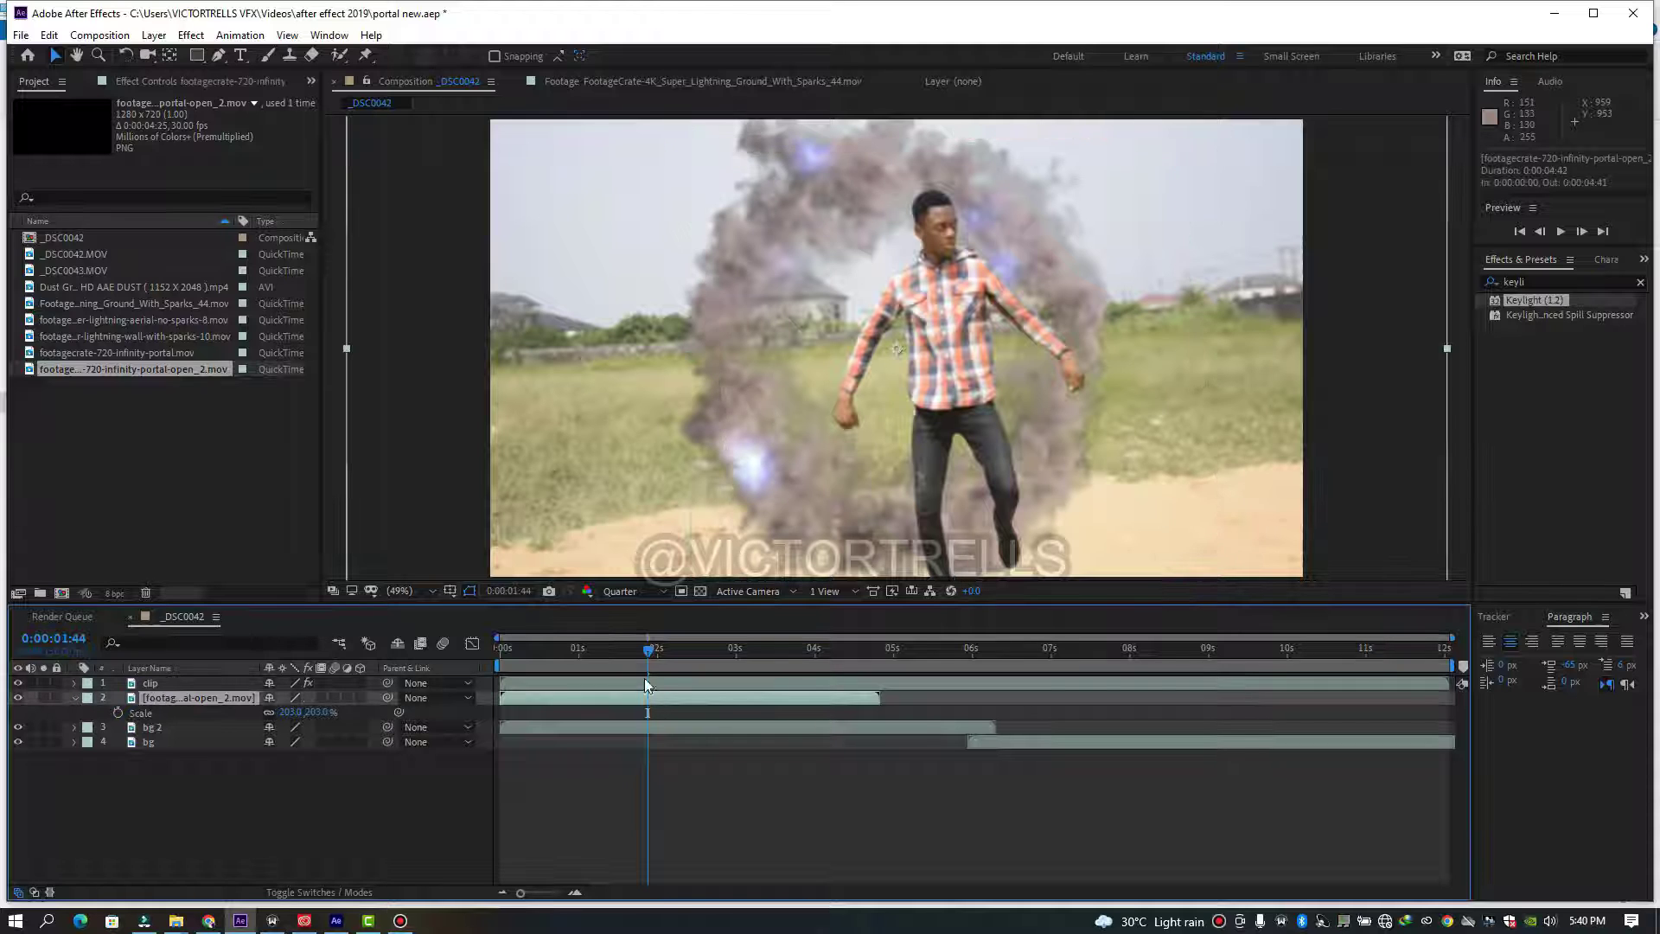
pyautogui.moveTo(648, 657); pyautogui.dragTo(714, 659)
pyautogui.moveTo(728, 659); pyautogui.dragTo(530, 671)
pyautogui.press('space')
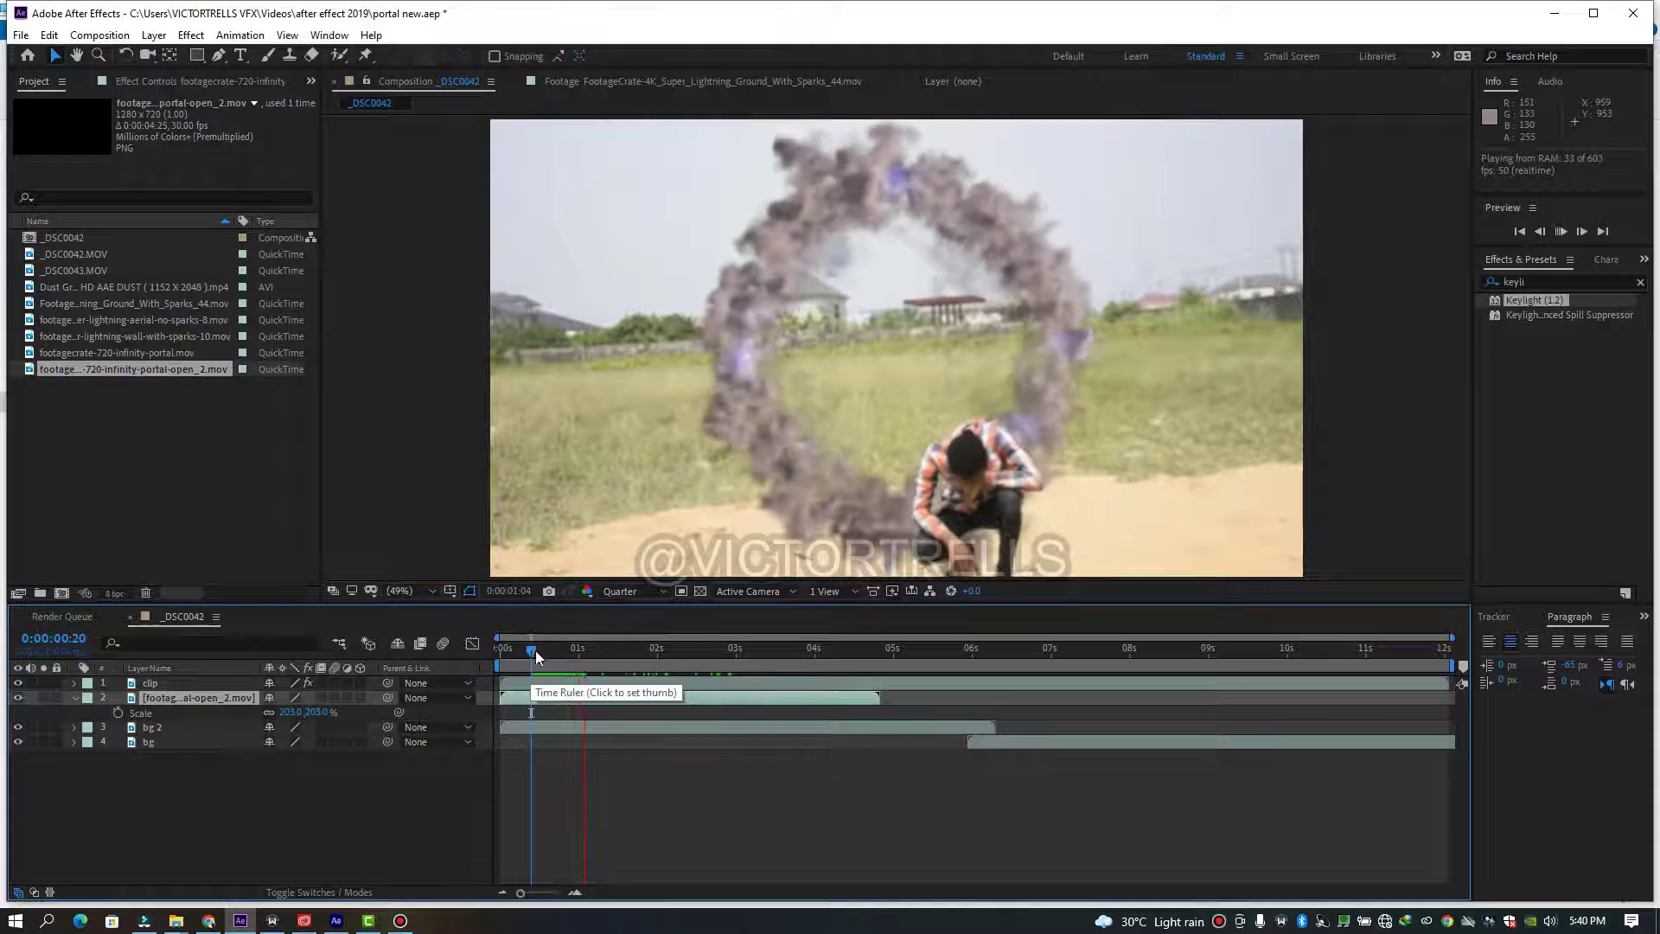
pyautogui.moveTo(534, 650); pyautogui.dragTo(629, 661)
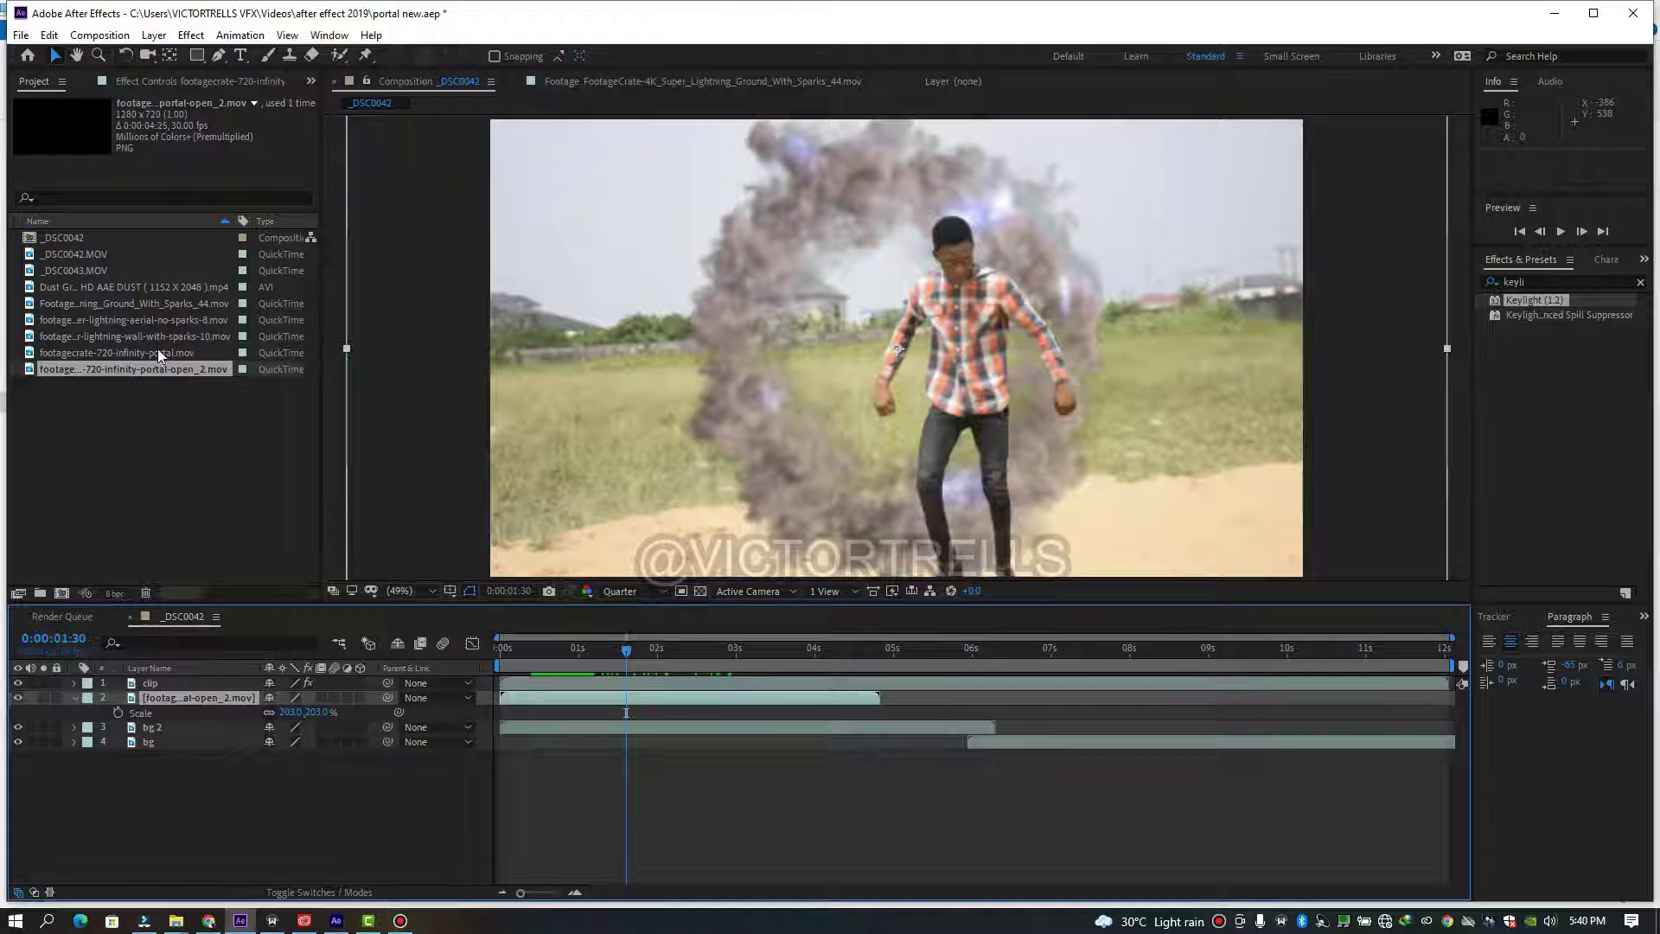
# - Add footagecrate-720-infinity-portal.mov directly beneath the clip layer and scale it to 166% to fill the smoke ring
pyautogui.moveTo(158, 350); pyautogui.dragTo(180, 691)
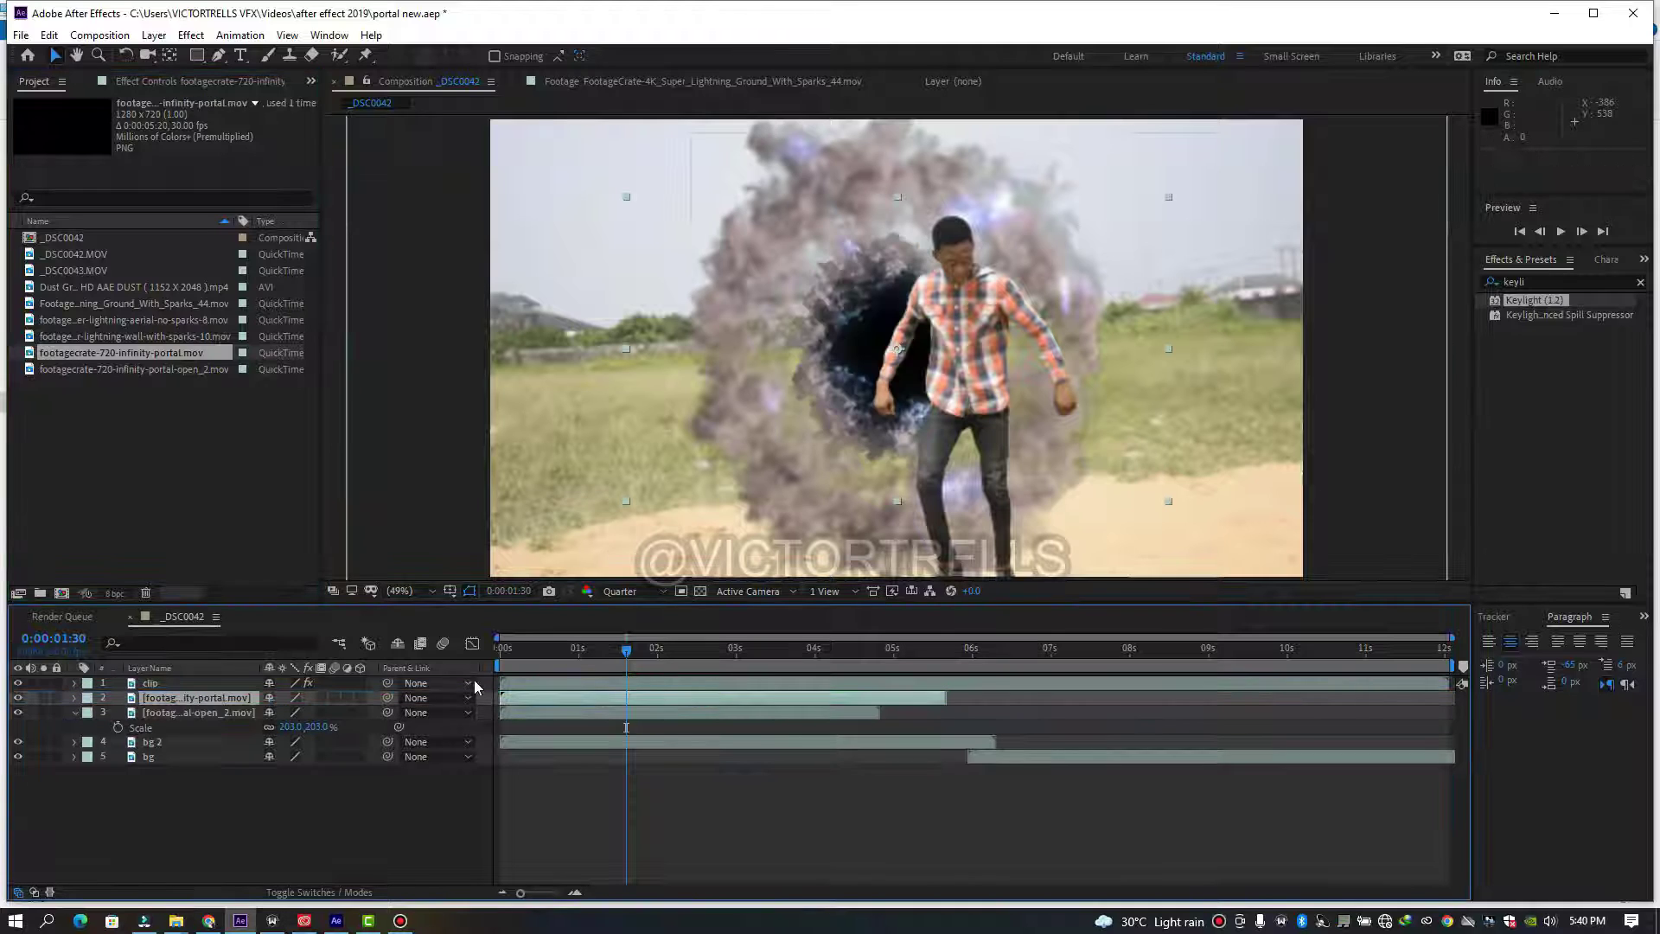
pyautogui.click(665, 655)
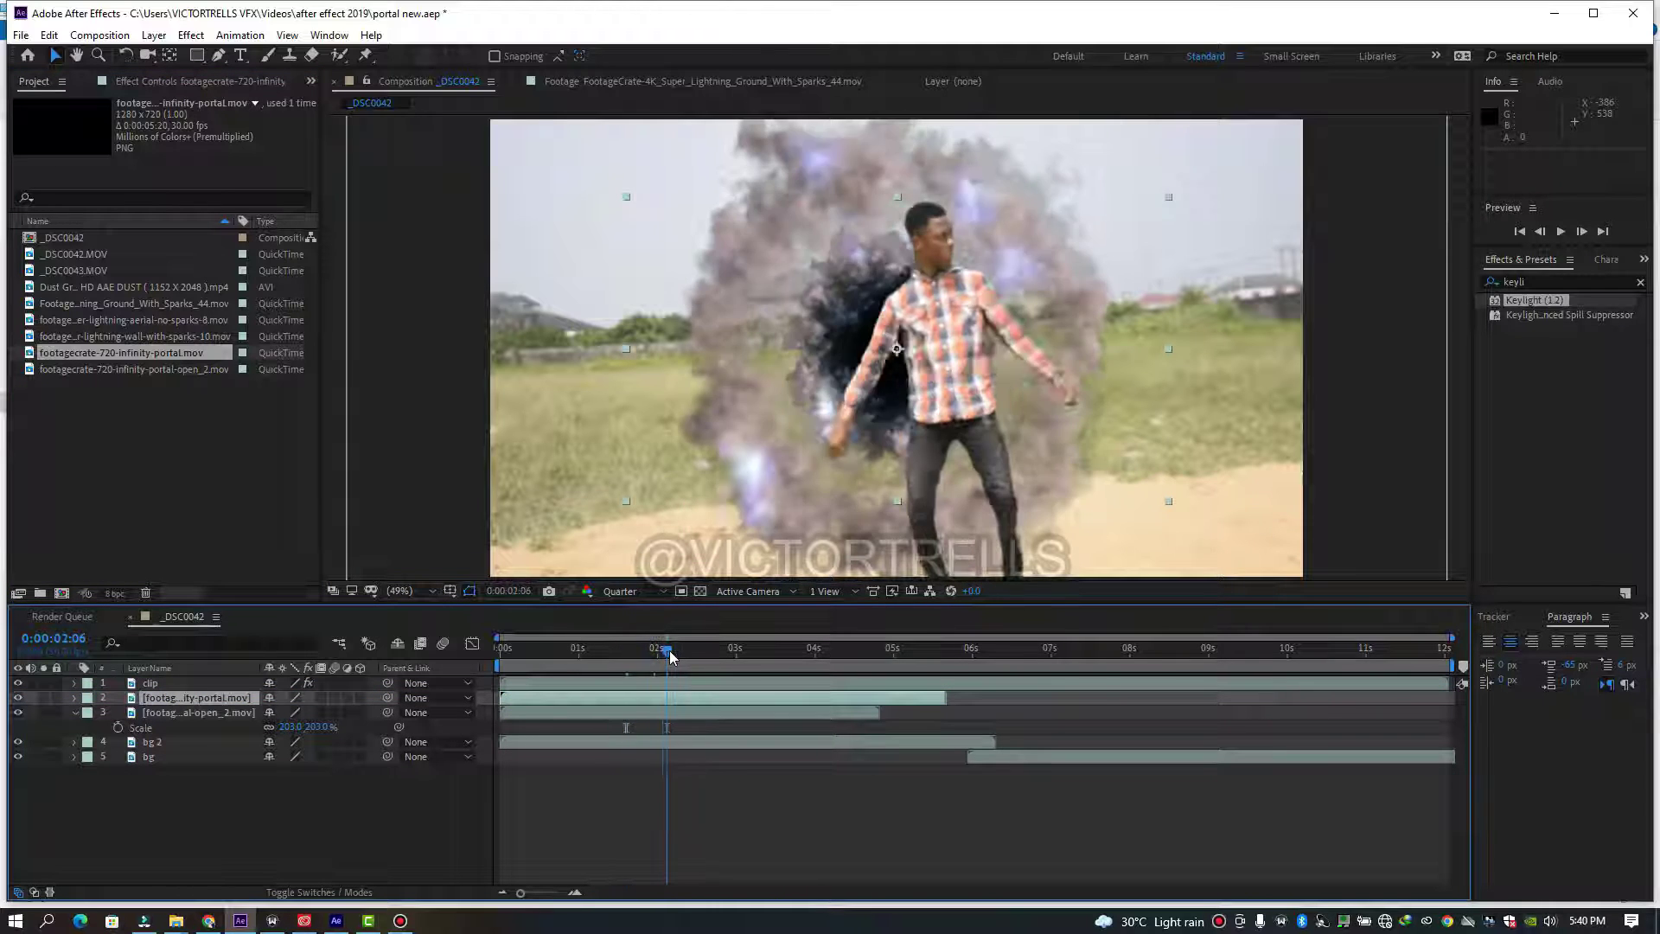
pyautogui.press('s')
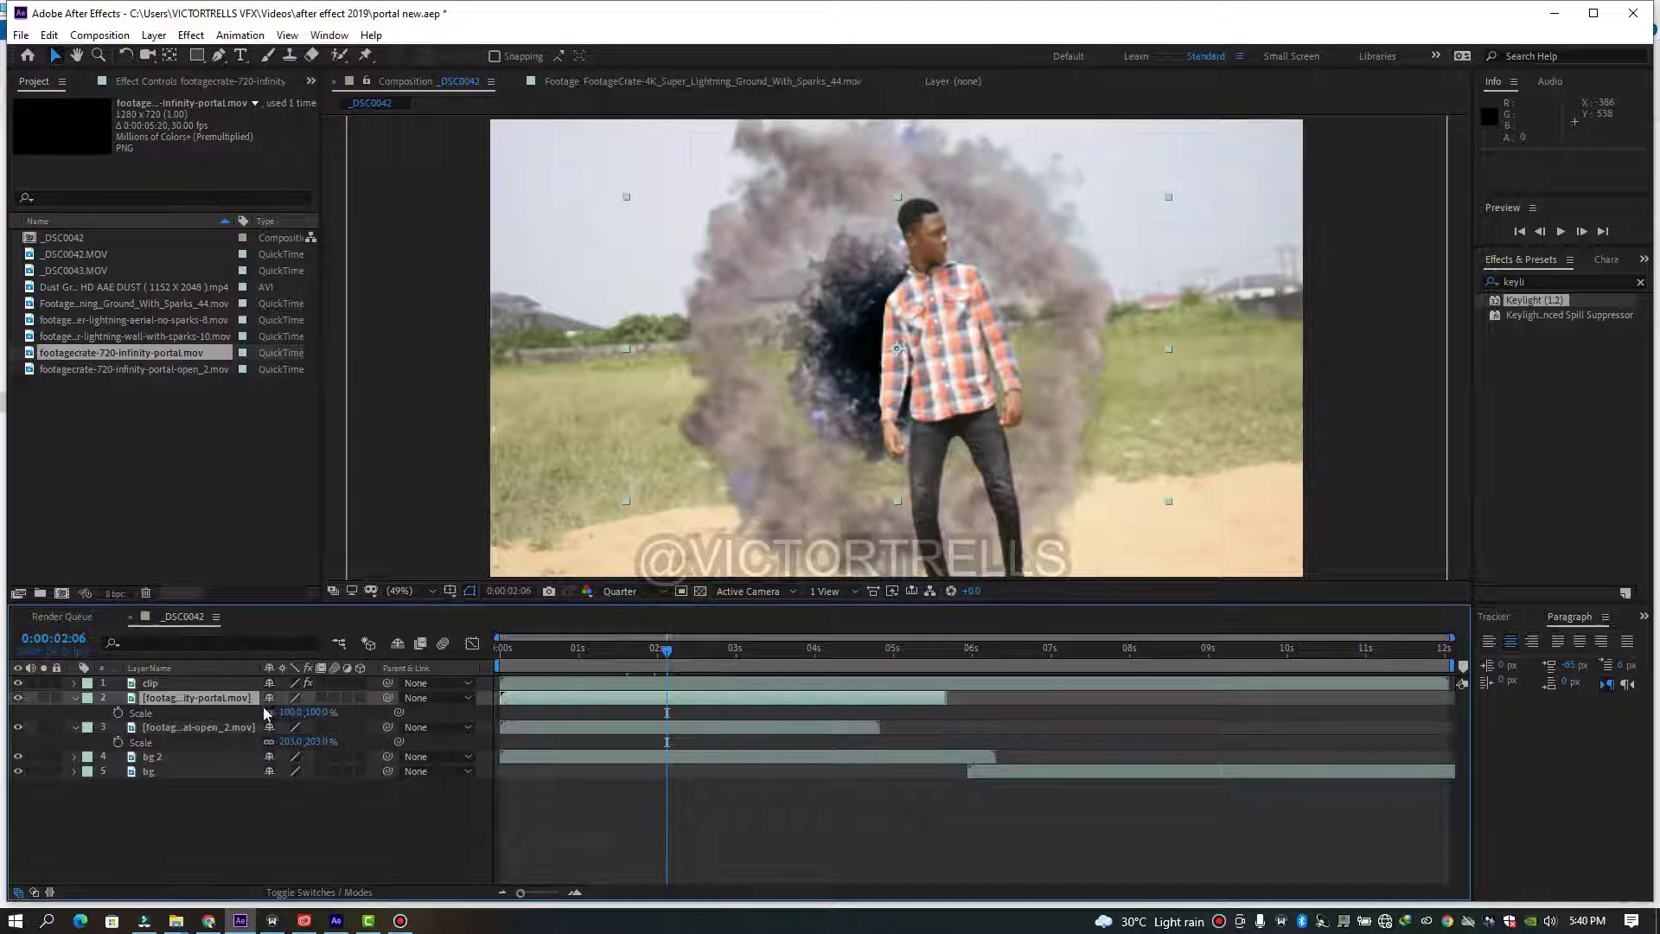
pyautogui.moveTo(282, 713); pyautogui.dragTo(395, 729)
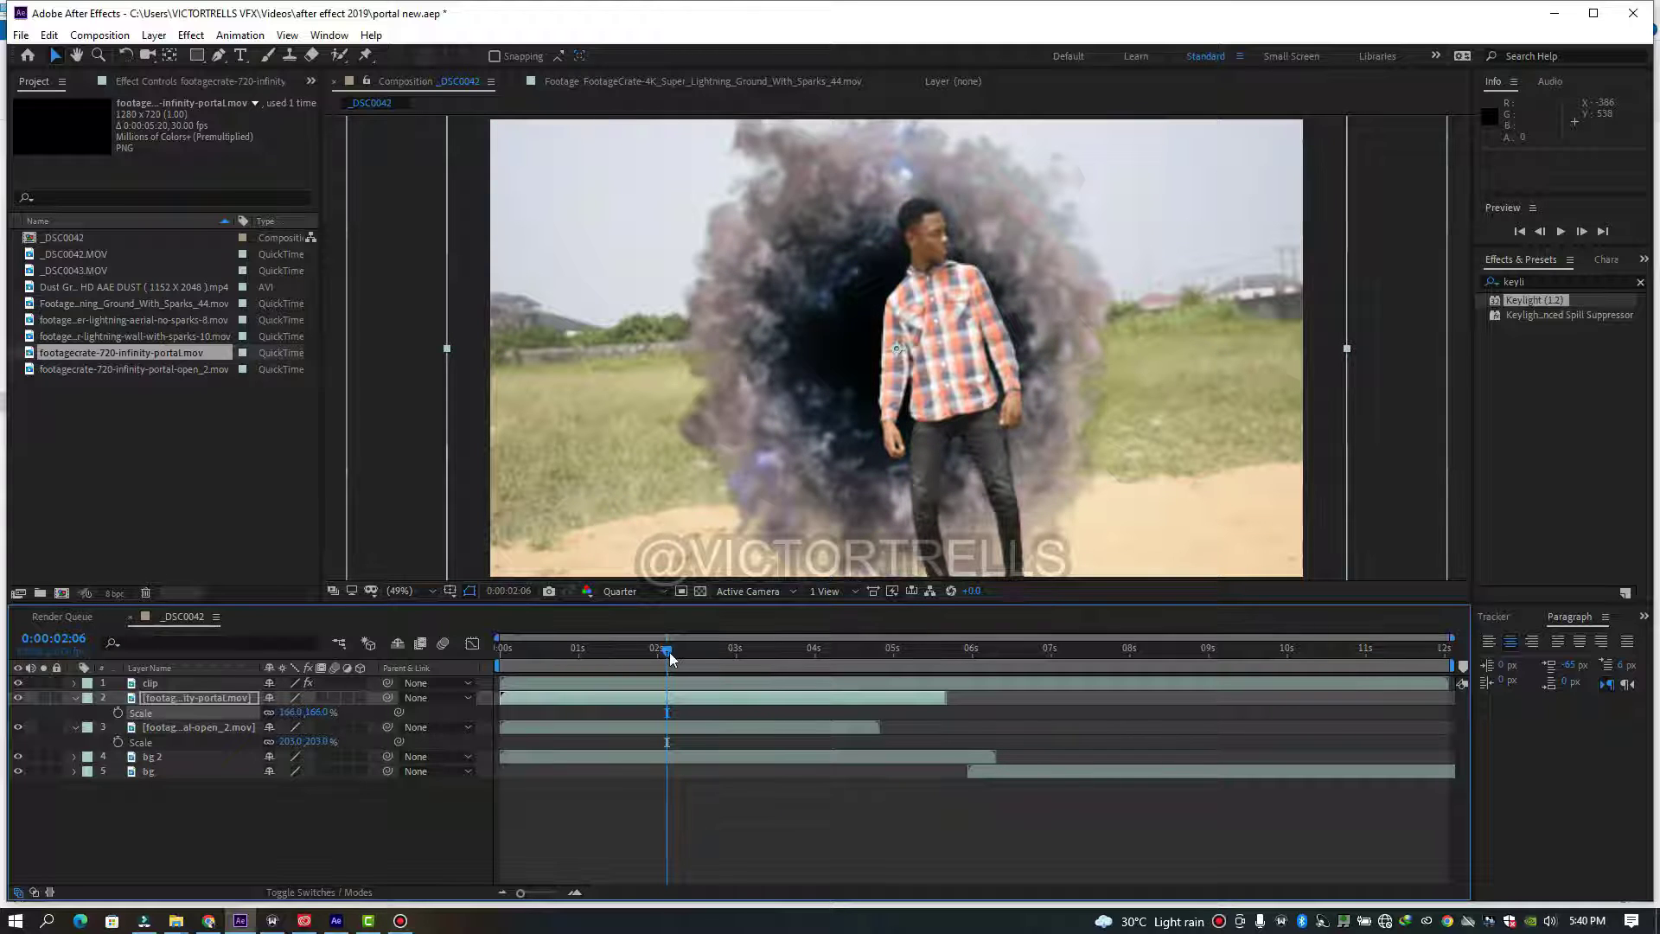
# - Play back the combined portal effect from the composition's start, and move the current time to 0:00:01:44
pyautogui.moveTo(669, 652); pyautogui.dragTo(497, 678)
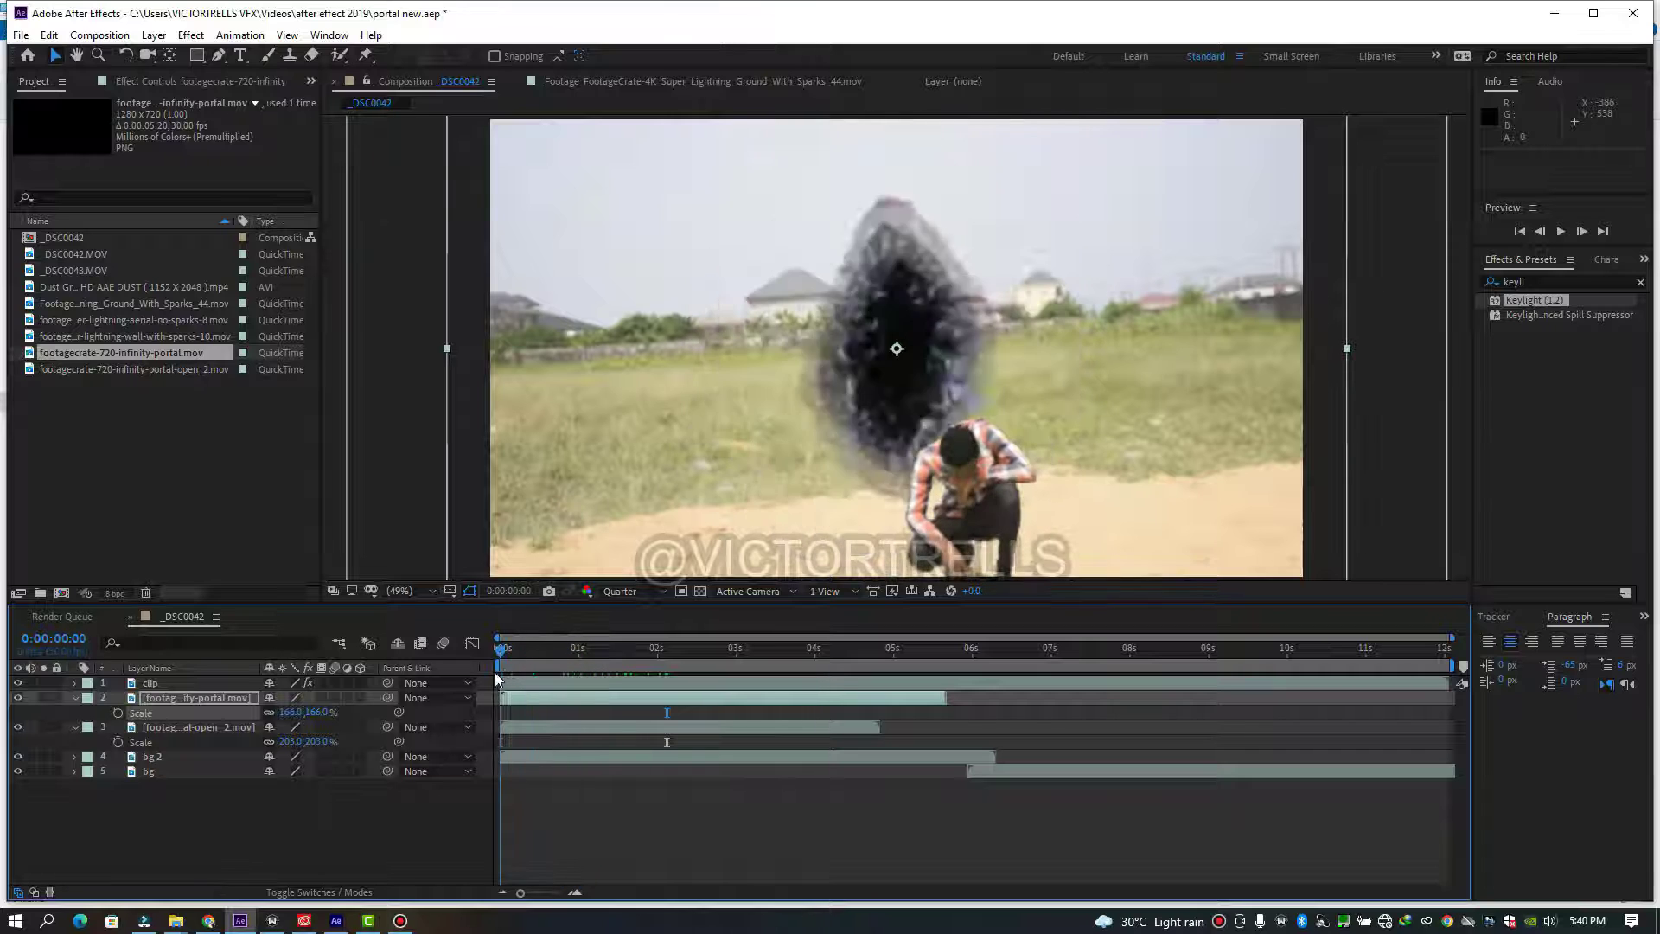
pyautogui.press('space')
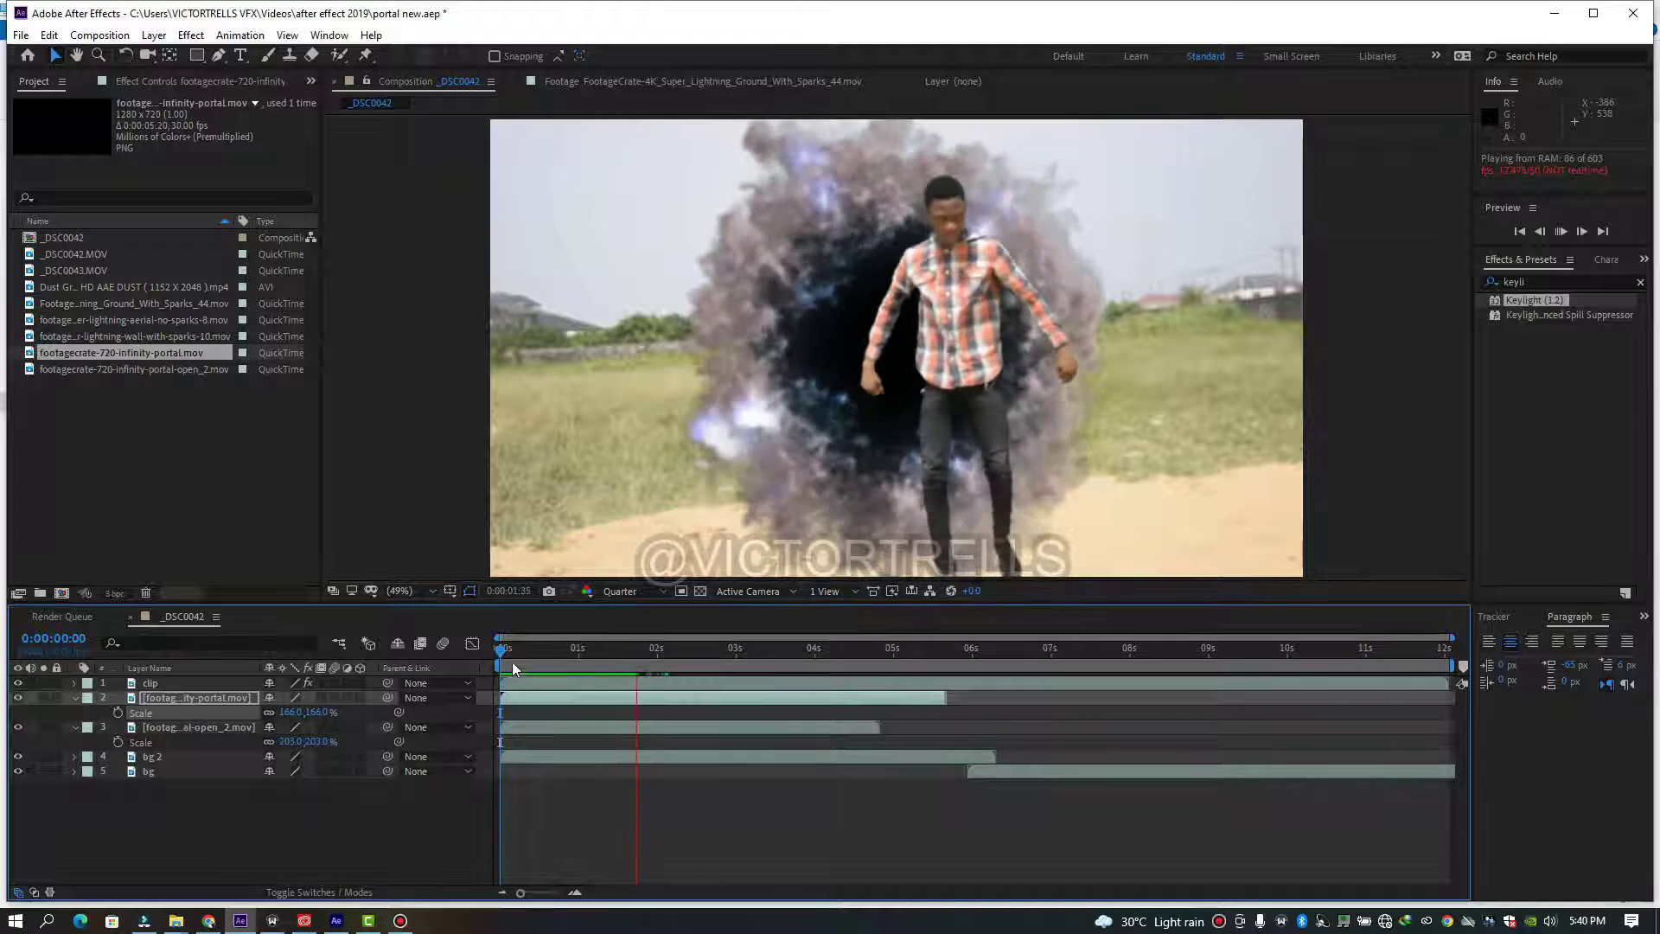
pyautogui.click(515, 650)
pyautogui.moveTo(524, 651); pyautogui.dragTo(651, 662)
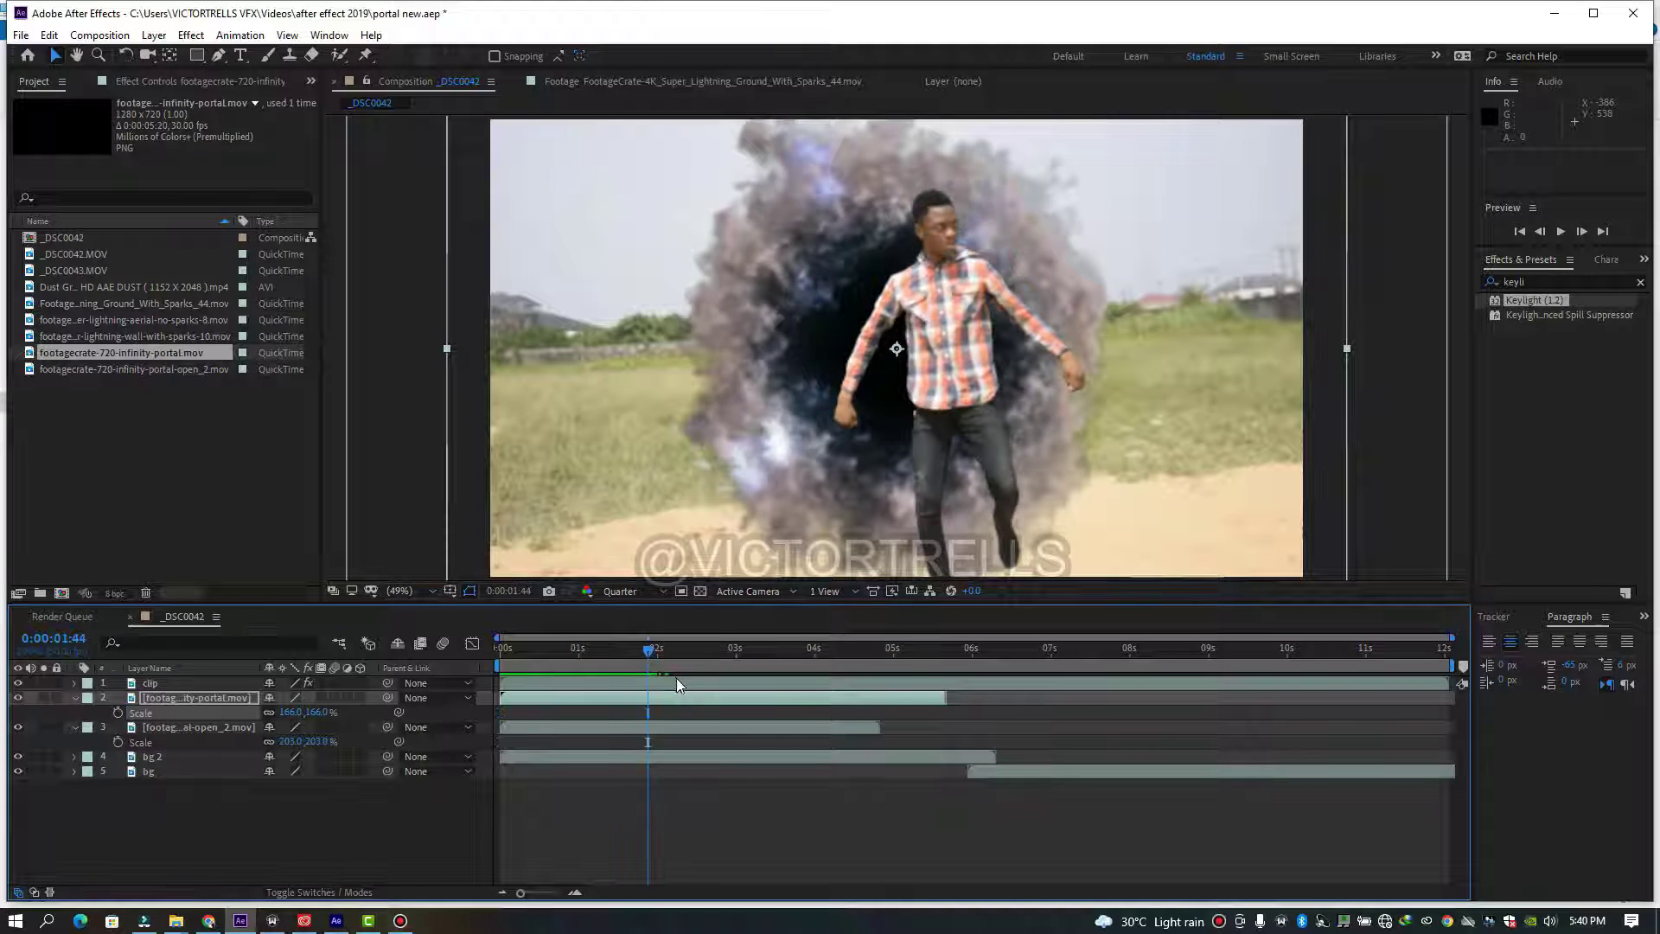
# - Shift the clip layer earlier in time to start at -0:00:00:43, and move the current time to 0:00:01:21
pyautogui.click(676, 683)
pyautogui.doubleClick(652, 683)
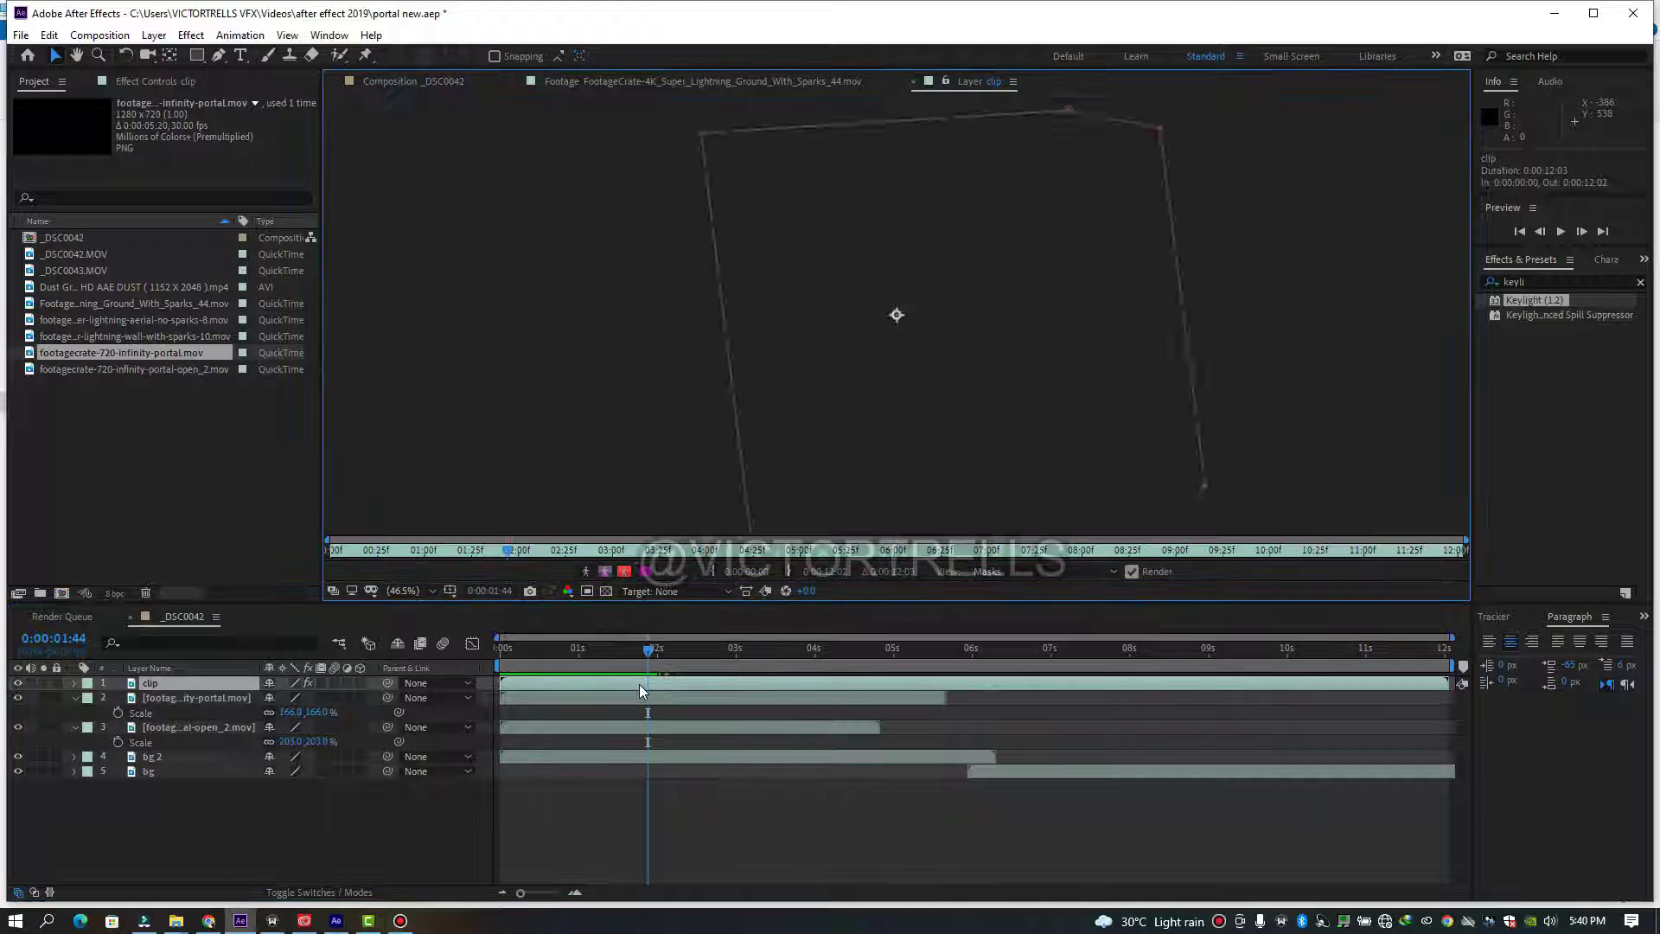
pyautogui.click(410, 82)
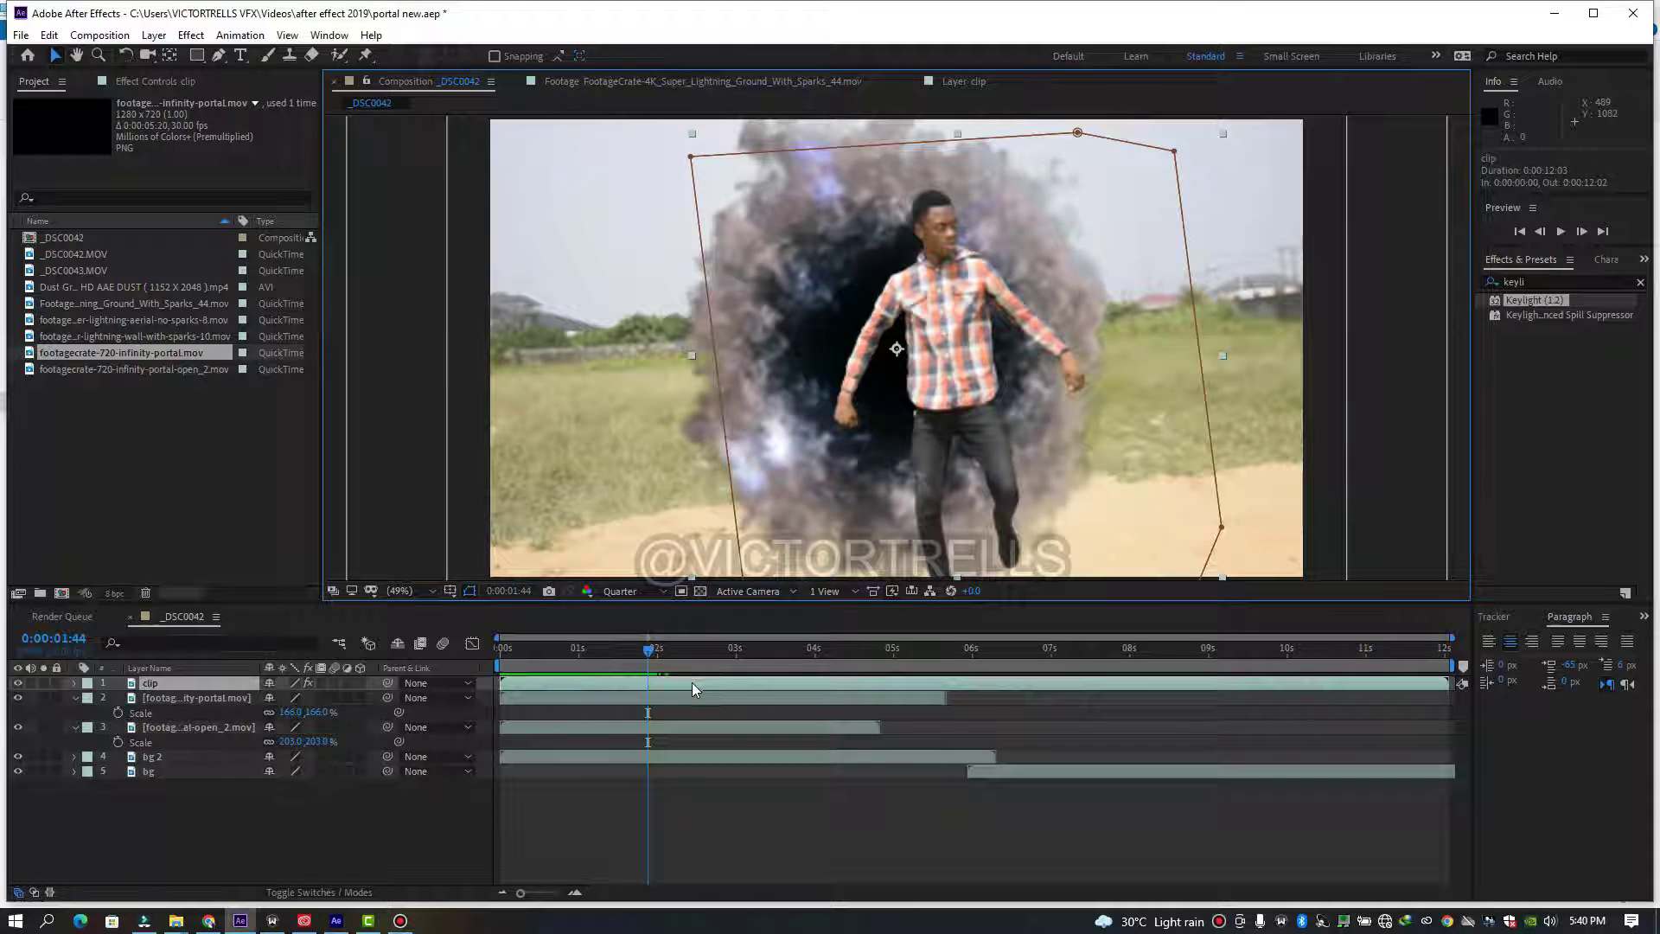
pyautogui.moveTo(692, 682); pyautogui.dragTo(615, 663)
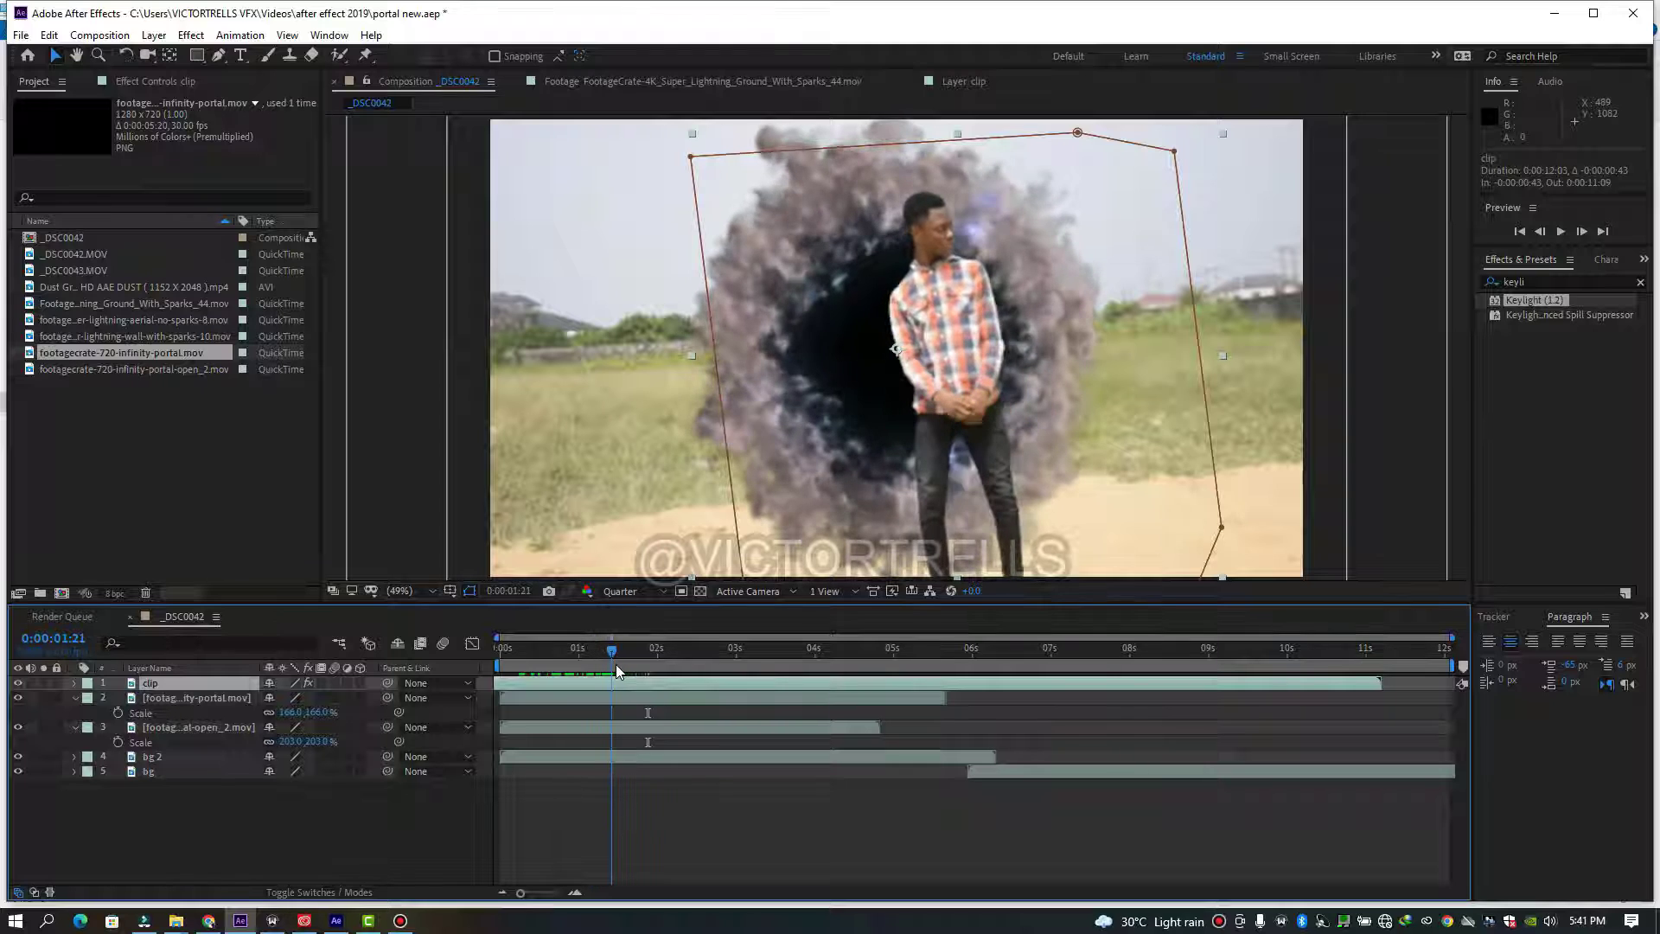
# - Enlarge the two portal layers together, bringing infinity-portal to 211% scale and infinity-portal-open_2 to 248%
pyautogui.click(206, 729)
pyautogui.keyDown('shift'); pyautogui.click(199, 697); pyautogui.keyUp('shift')
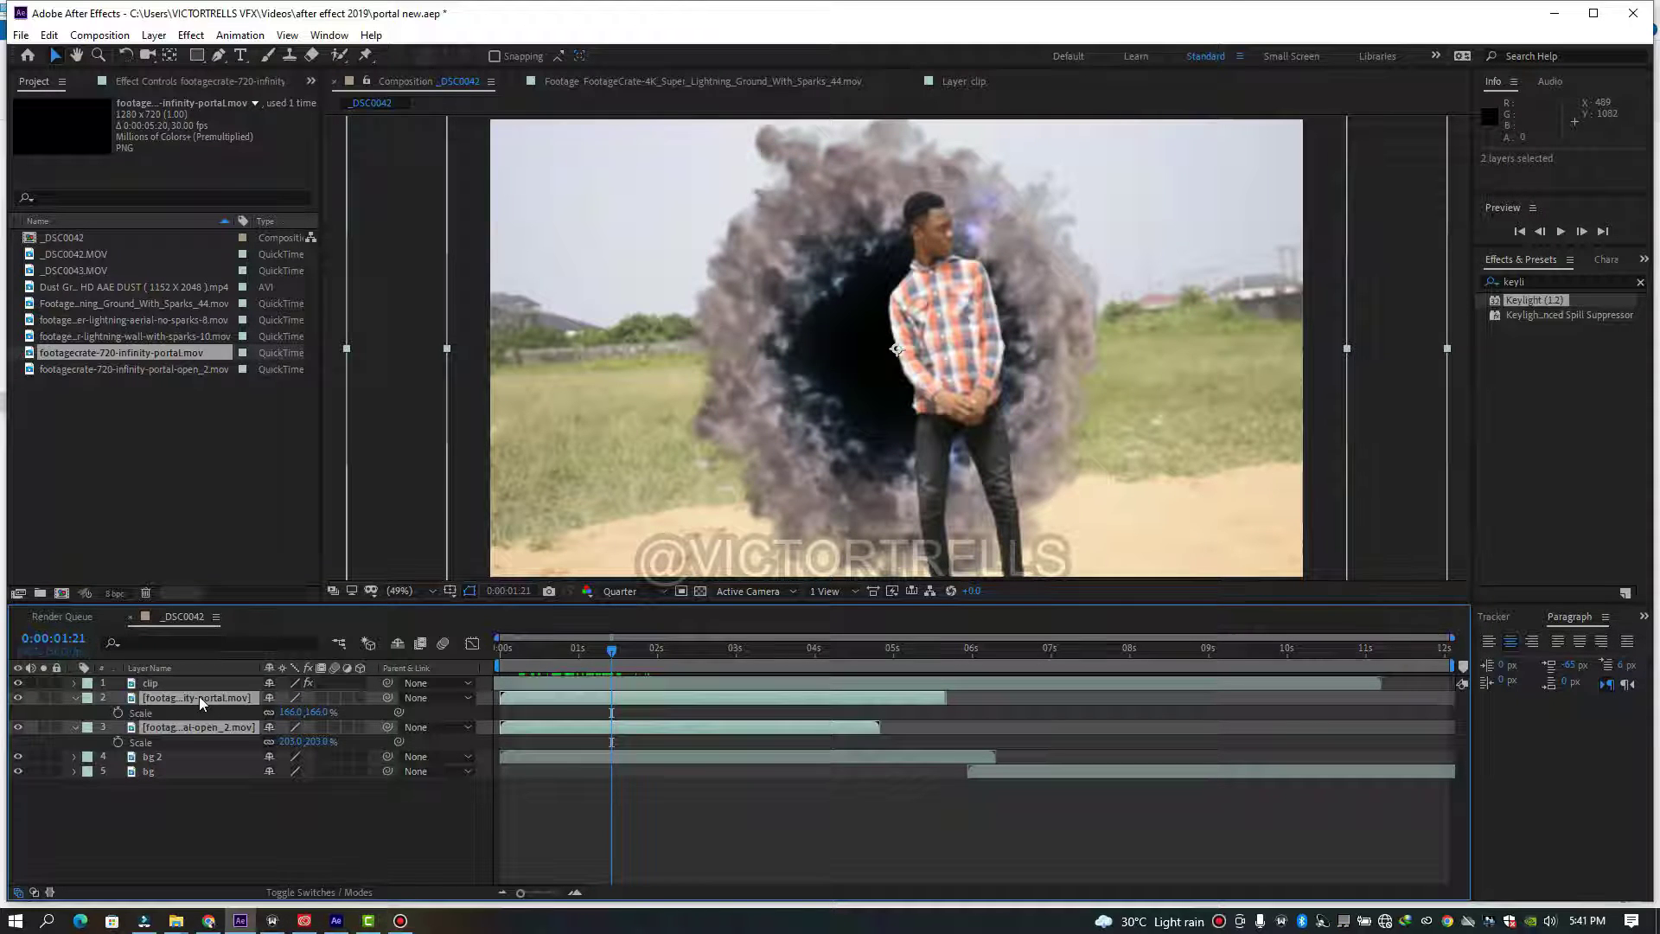
pyautogui.press('s')
pyautogui.press('s')
pyautogui.moveTo(288, 711); pyautogui.dragTo(335, 724)
pyautogui.click(601, 761)
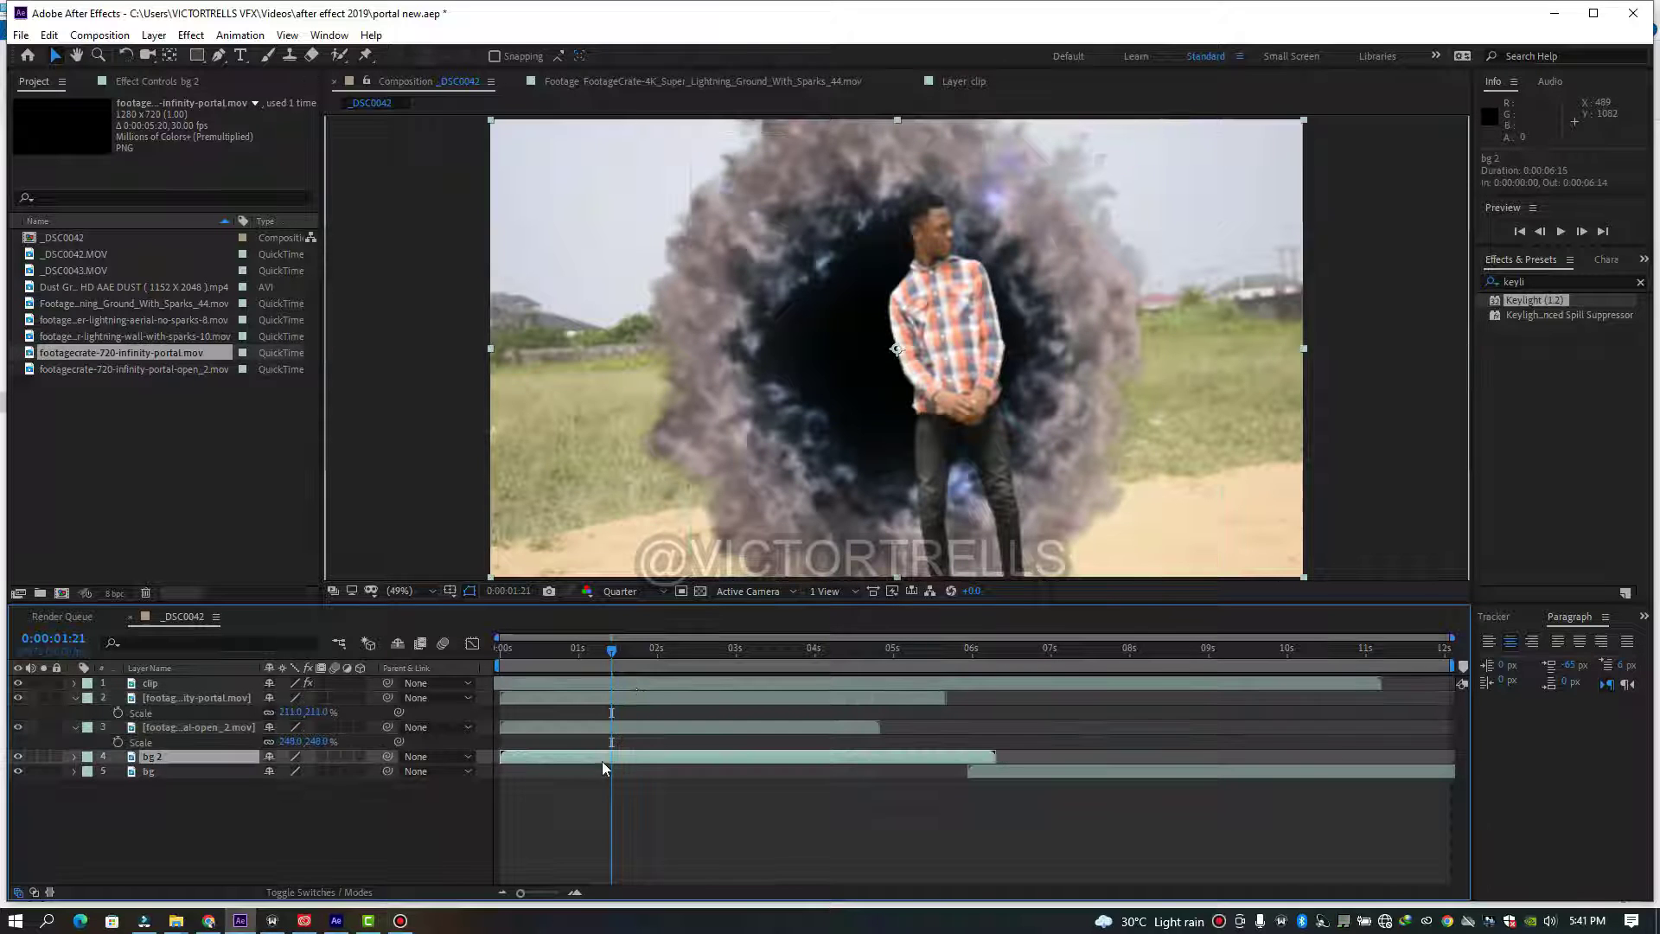
# - Shift the clip layer to start at -0:00:01:09, and set Position and Scale keyframes on it at 0:00:00:35
pyautogui.click(631, 680)
pyautogui.moveTo(633, 683); pyautogui.dragTo(560, 658)
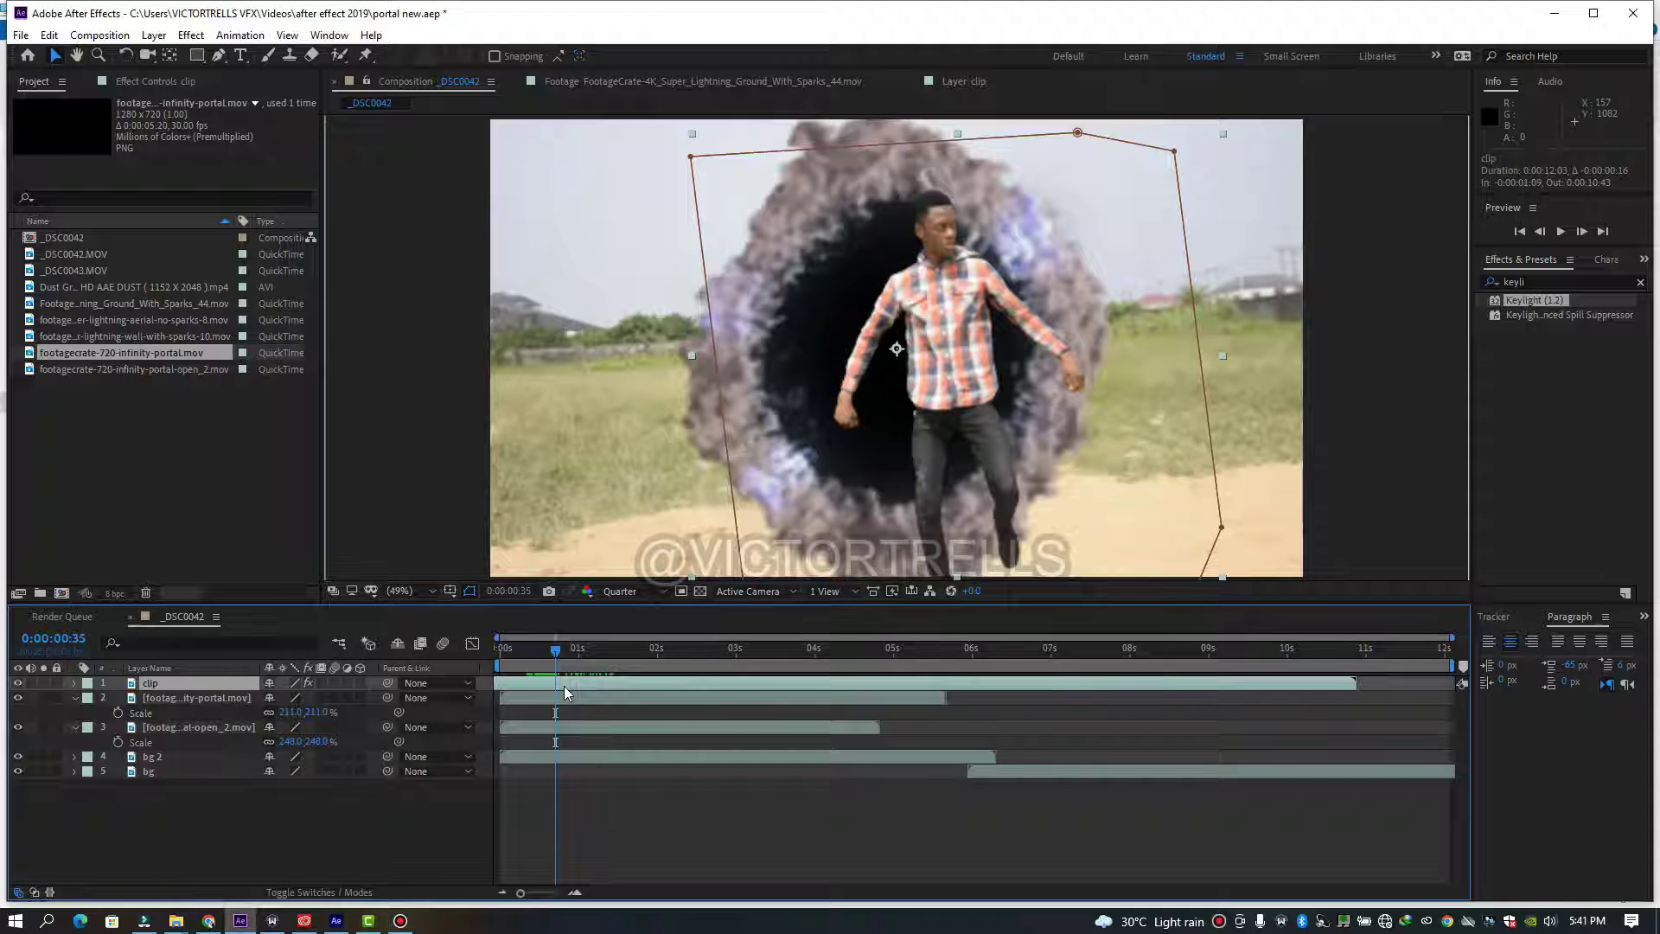
pyautogui.press('s')
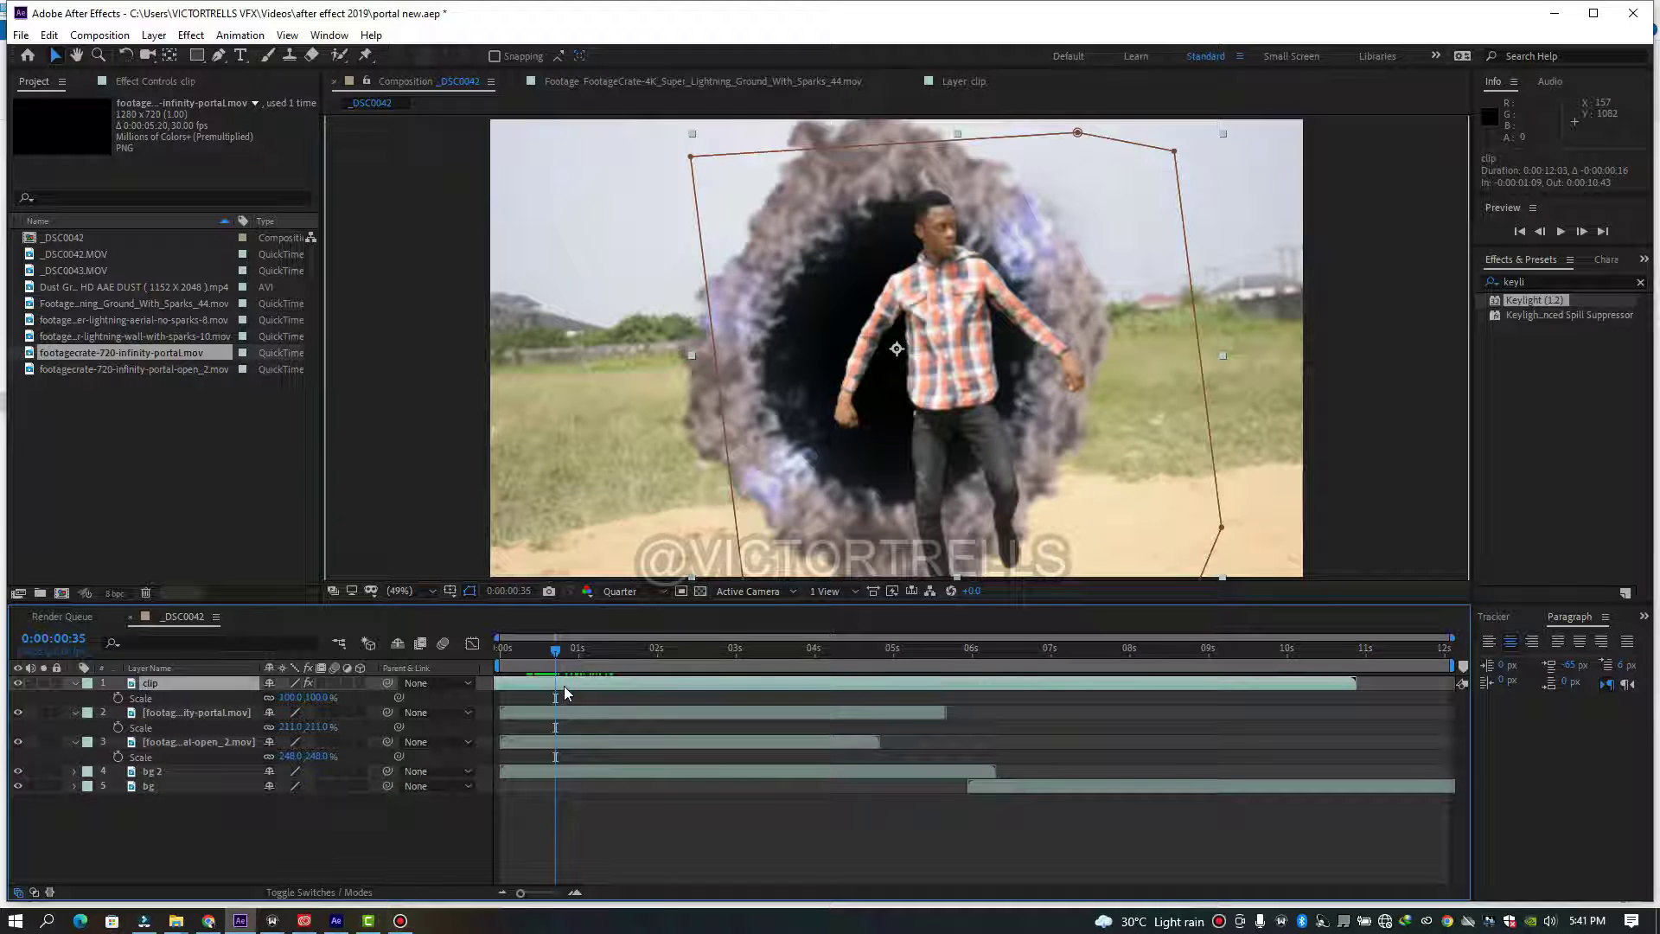
pyautogui.hotkey('shift', 'p')
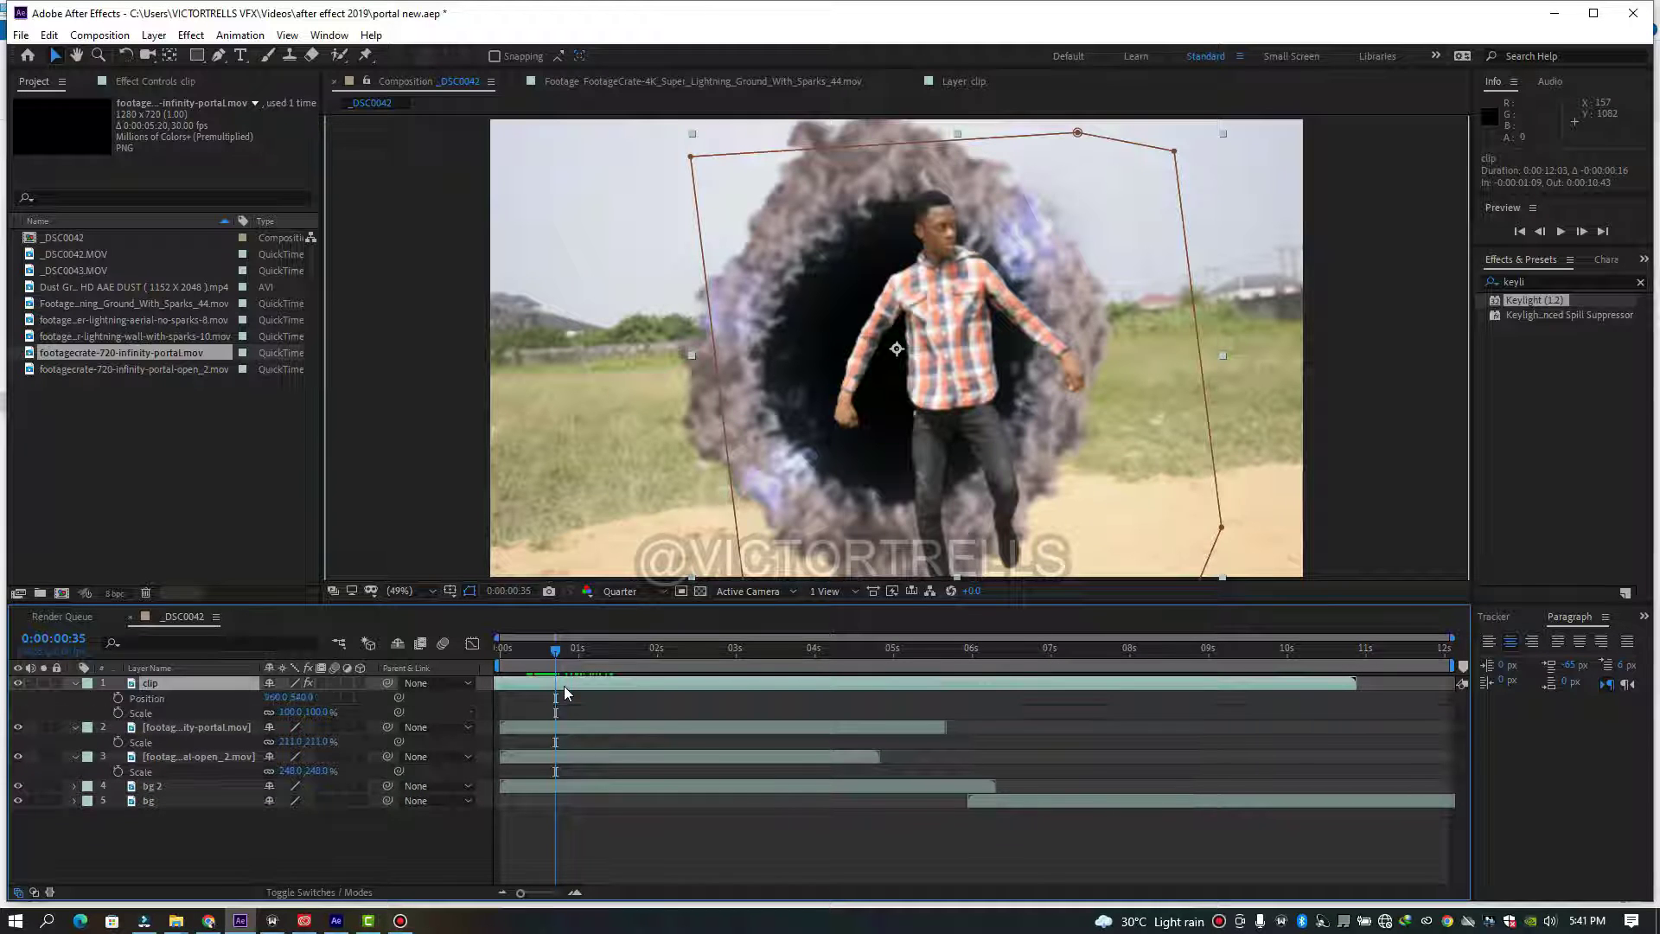
pyautogui.click(118, 698)
pyautogui.click(118, 712)
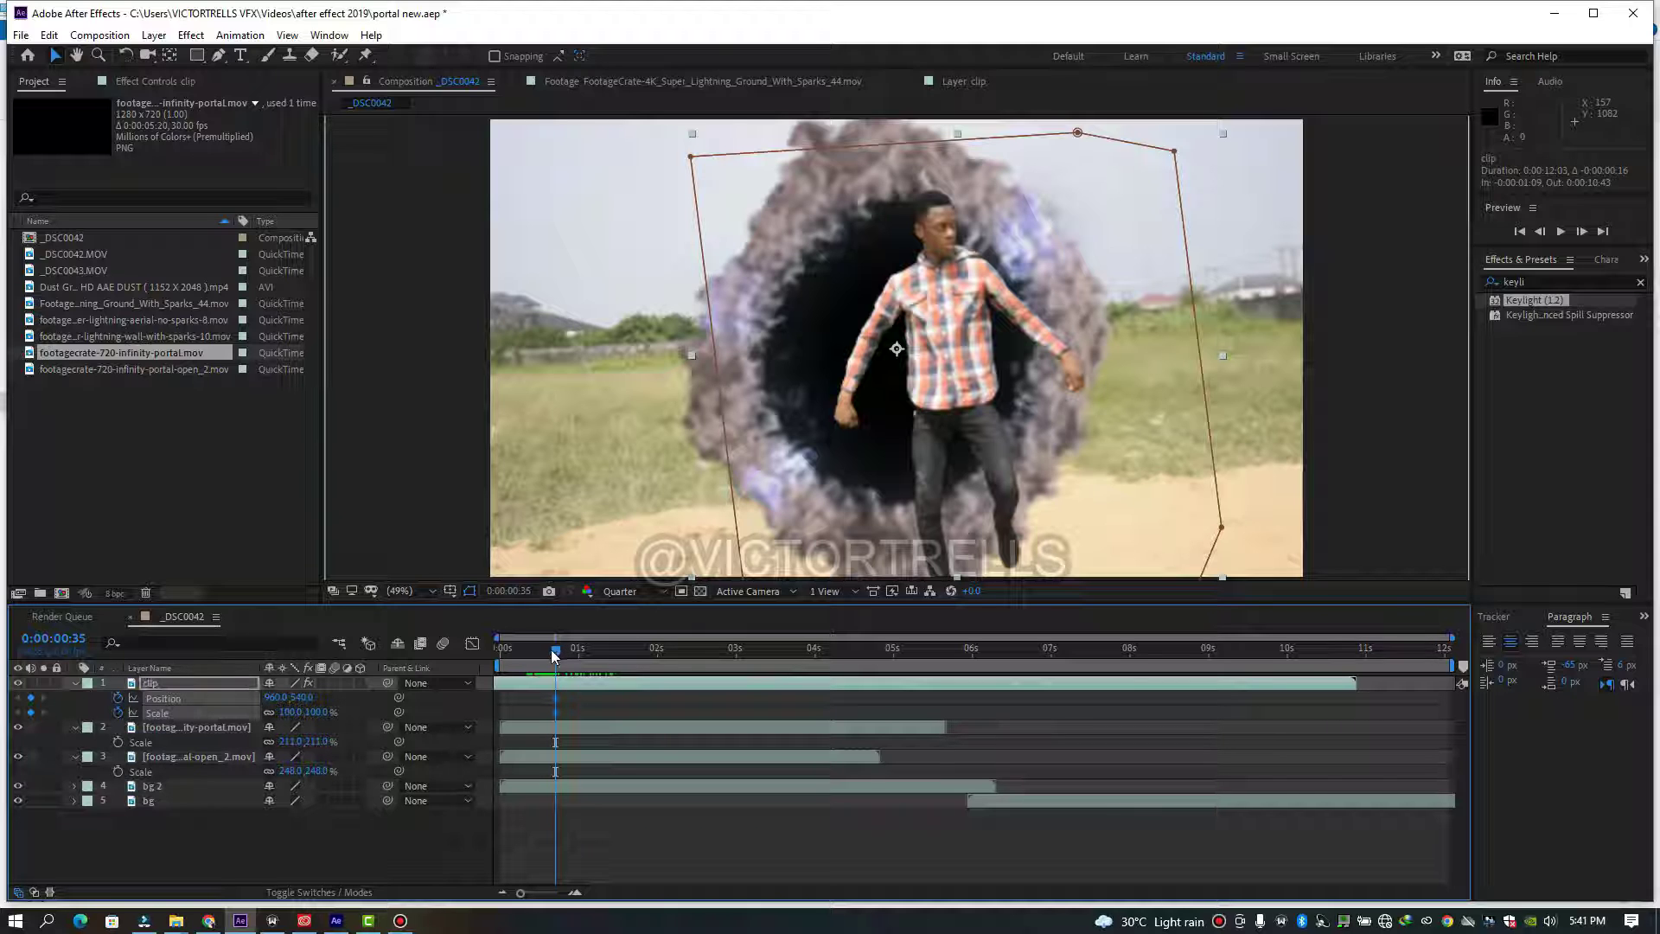
# - Keyframe the clip layer's Scale at 1% at 0:00:00:27, and play back the actor growing out of the portal
pyautogui.moveTo(555, 656); pyautogui.dragTo(543, 657)
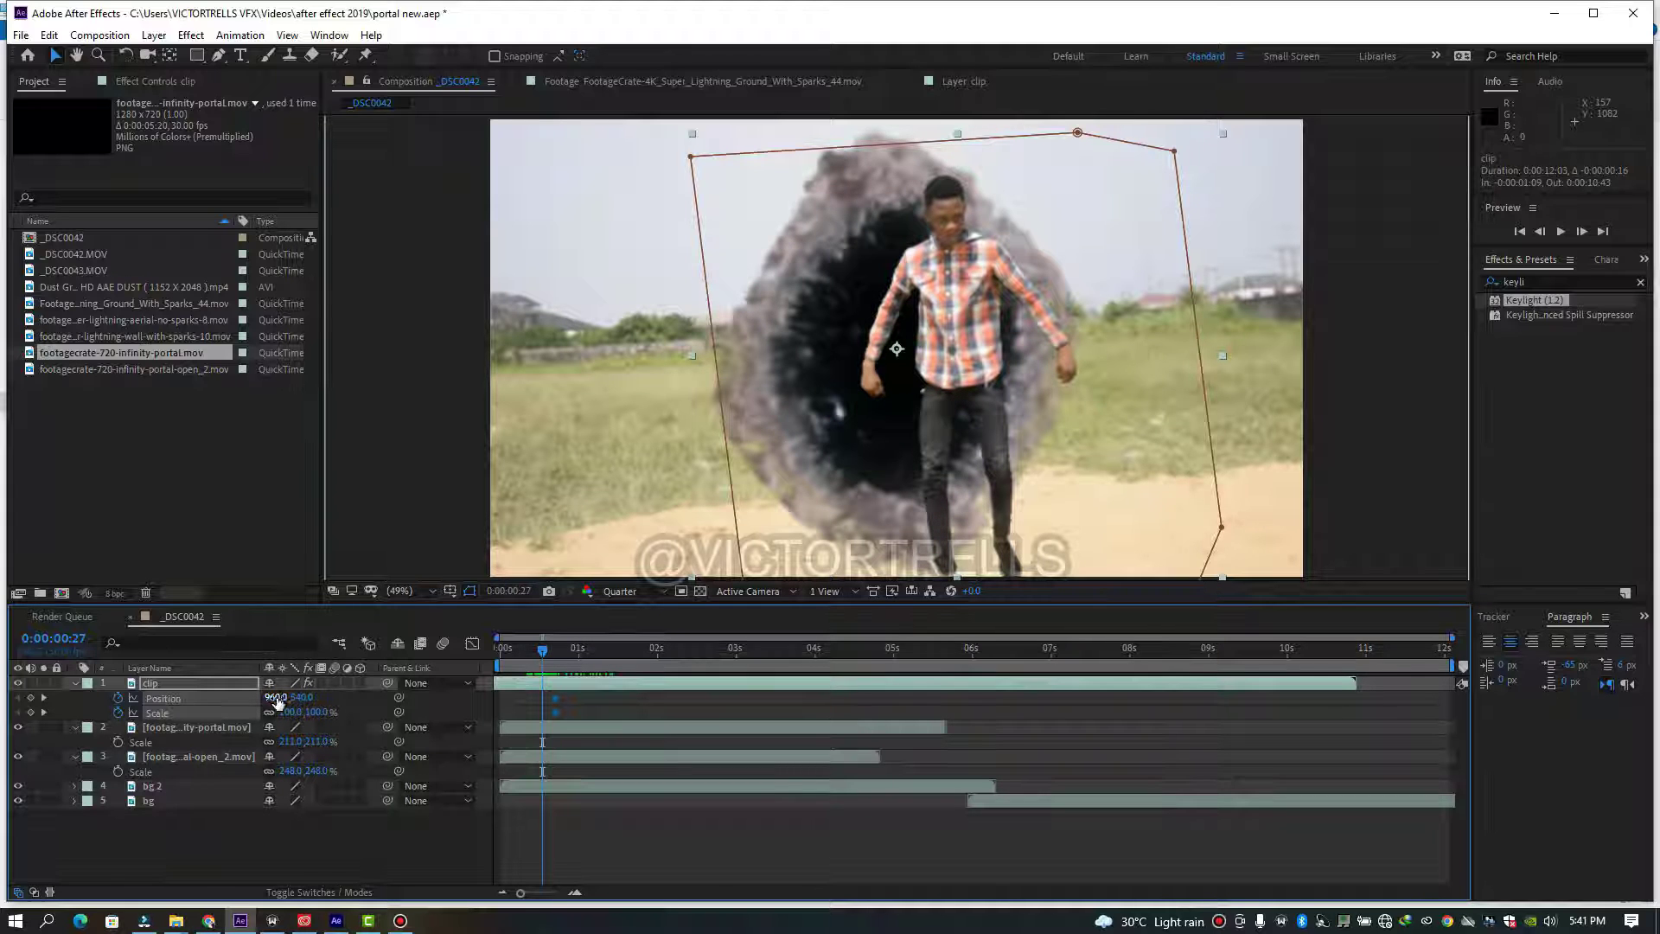
pyautogui.moveTo(289, 711); pyautogui.dragTo(211, 717)
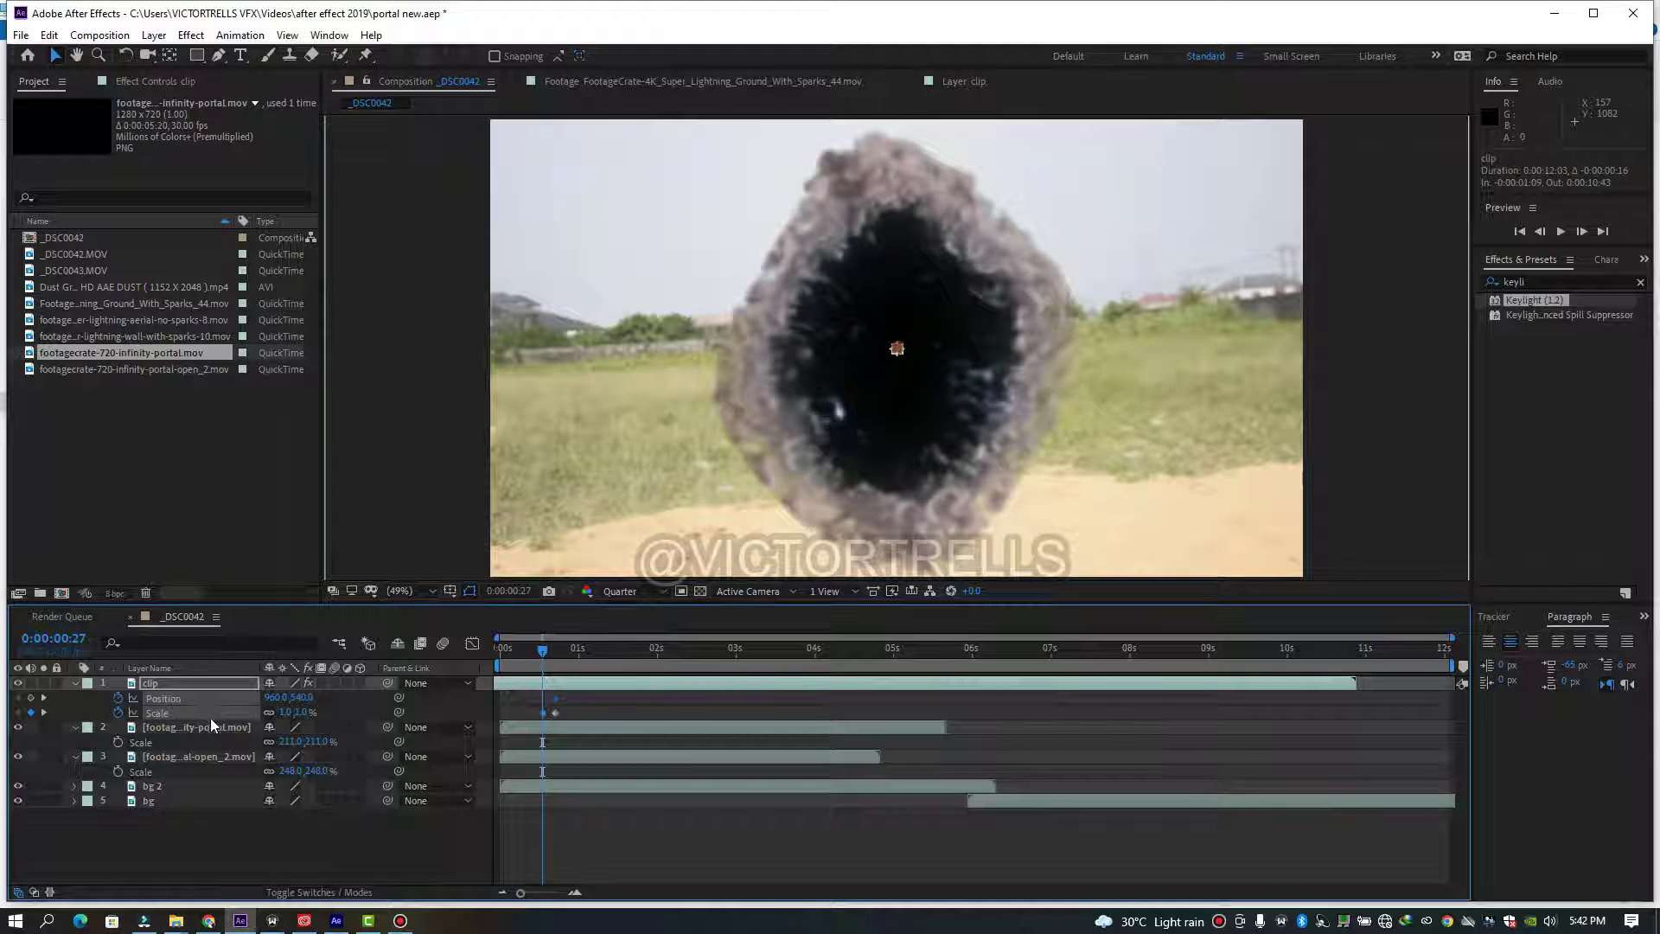
pyautogui.press('space')
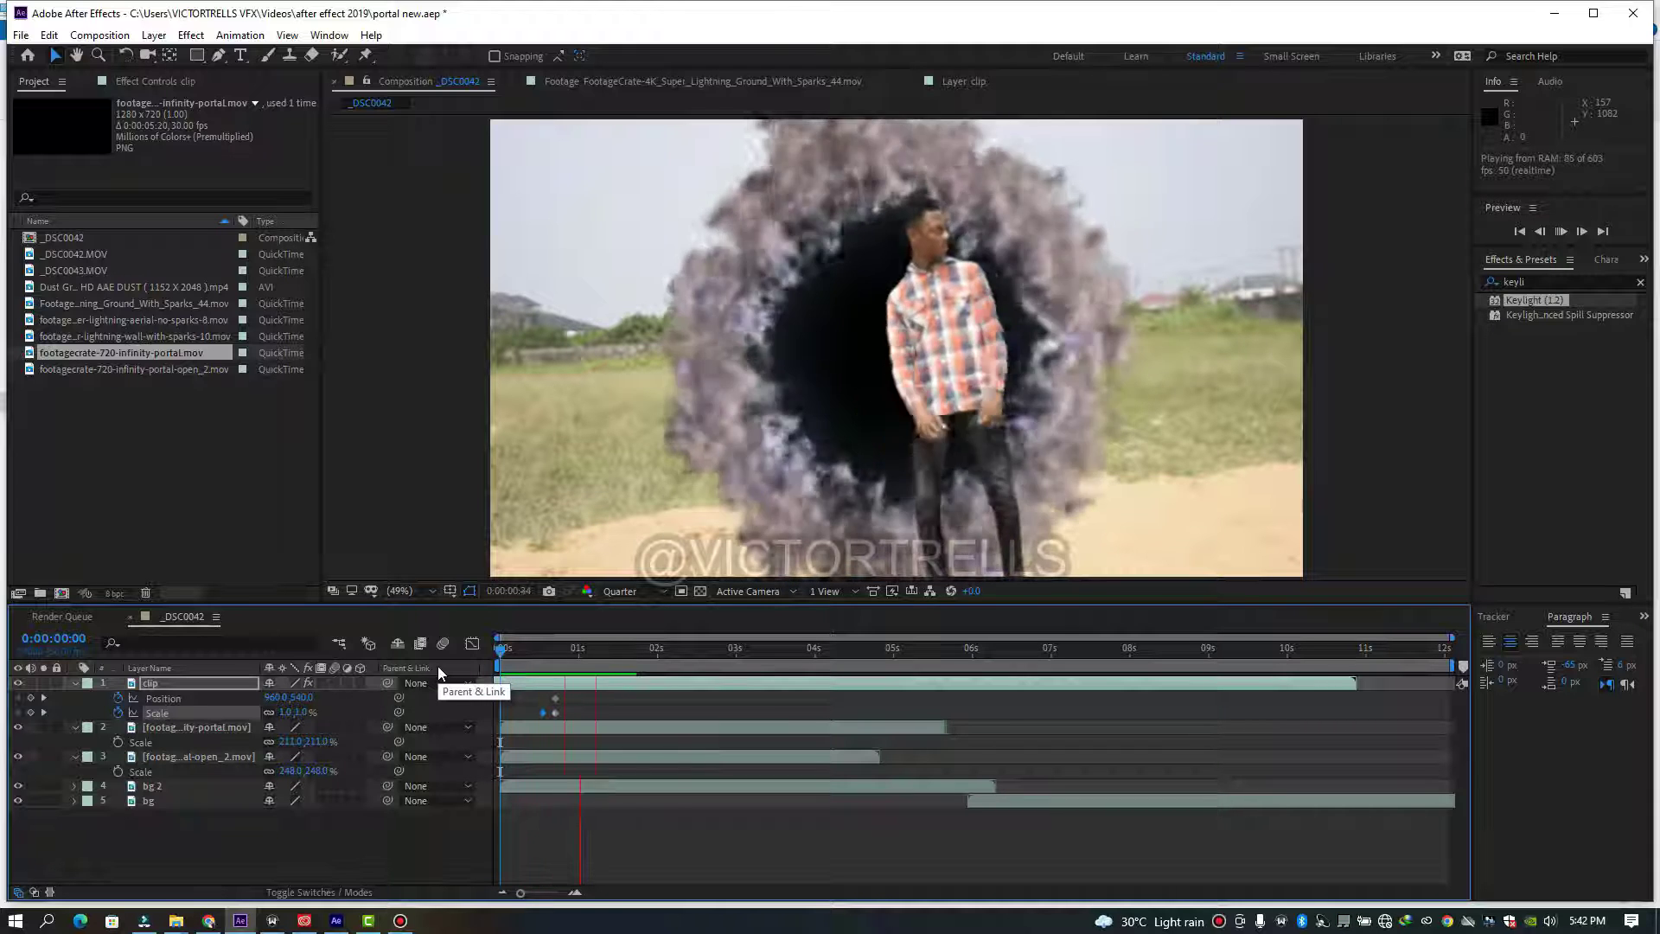
pyautogui.click(511, 663)
pyautogui.press('space')
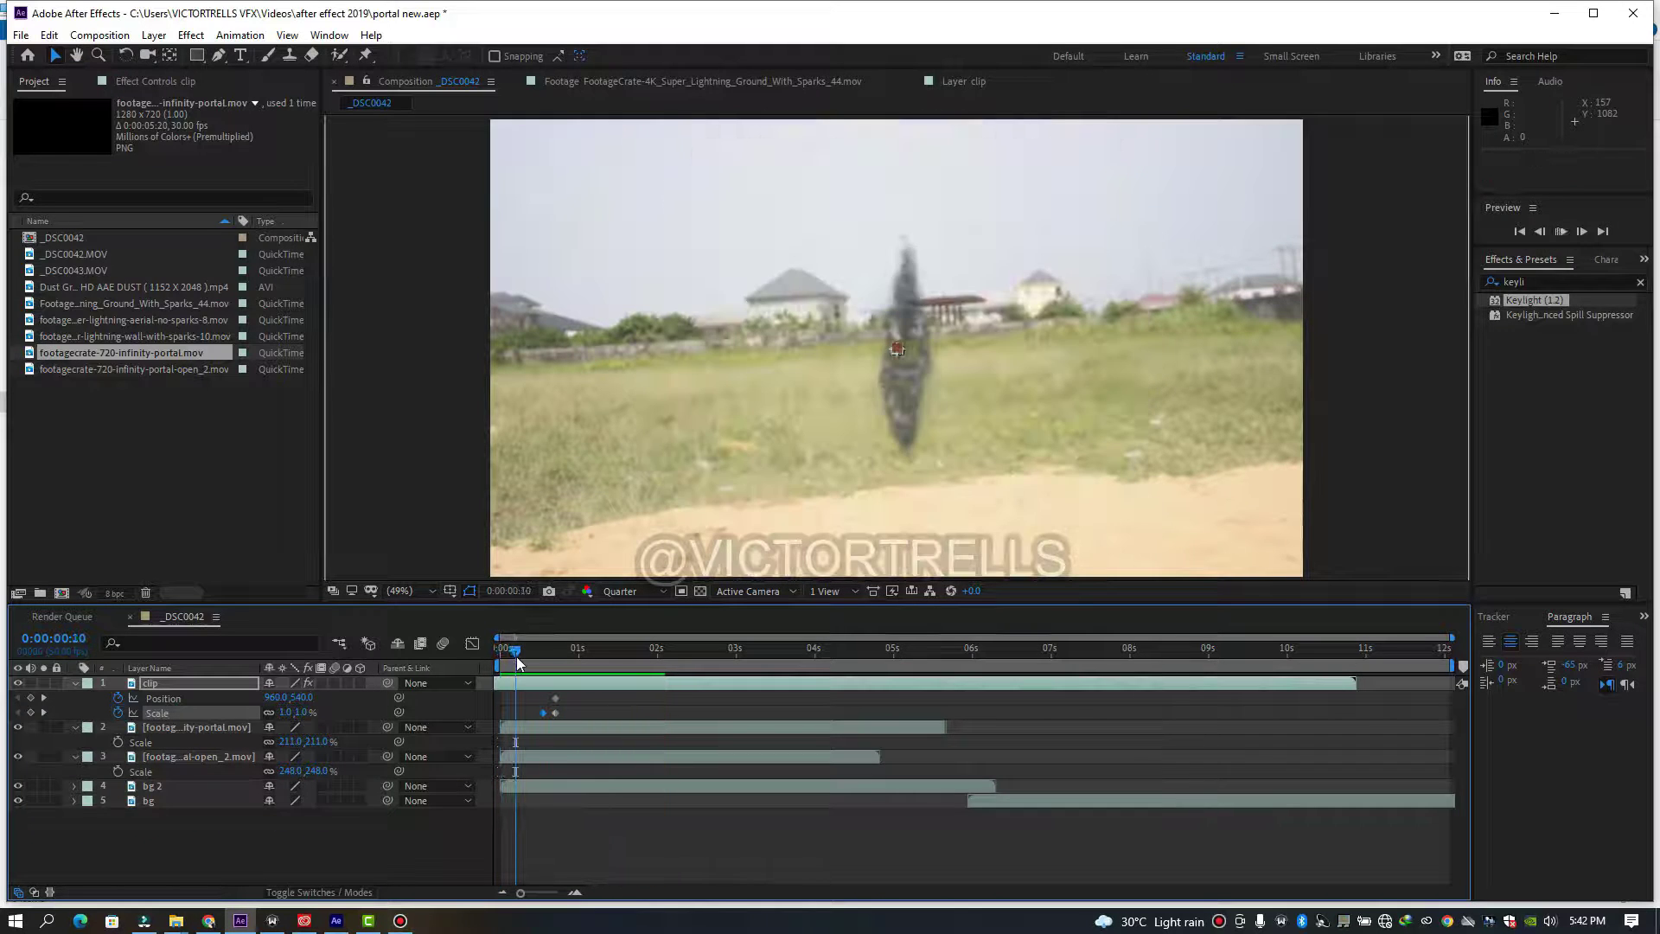
# - Set the clip layer's X position to 858 at the 0:00:00:35 keyframe, and play back the emergence
pyautogui.moveTo(516, 656); pyautogui.dragTo(556, 663)
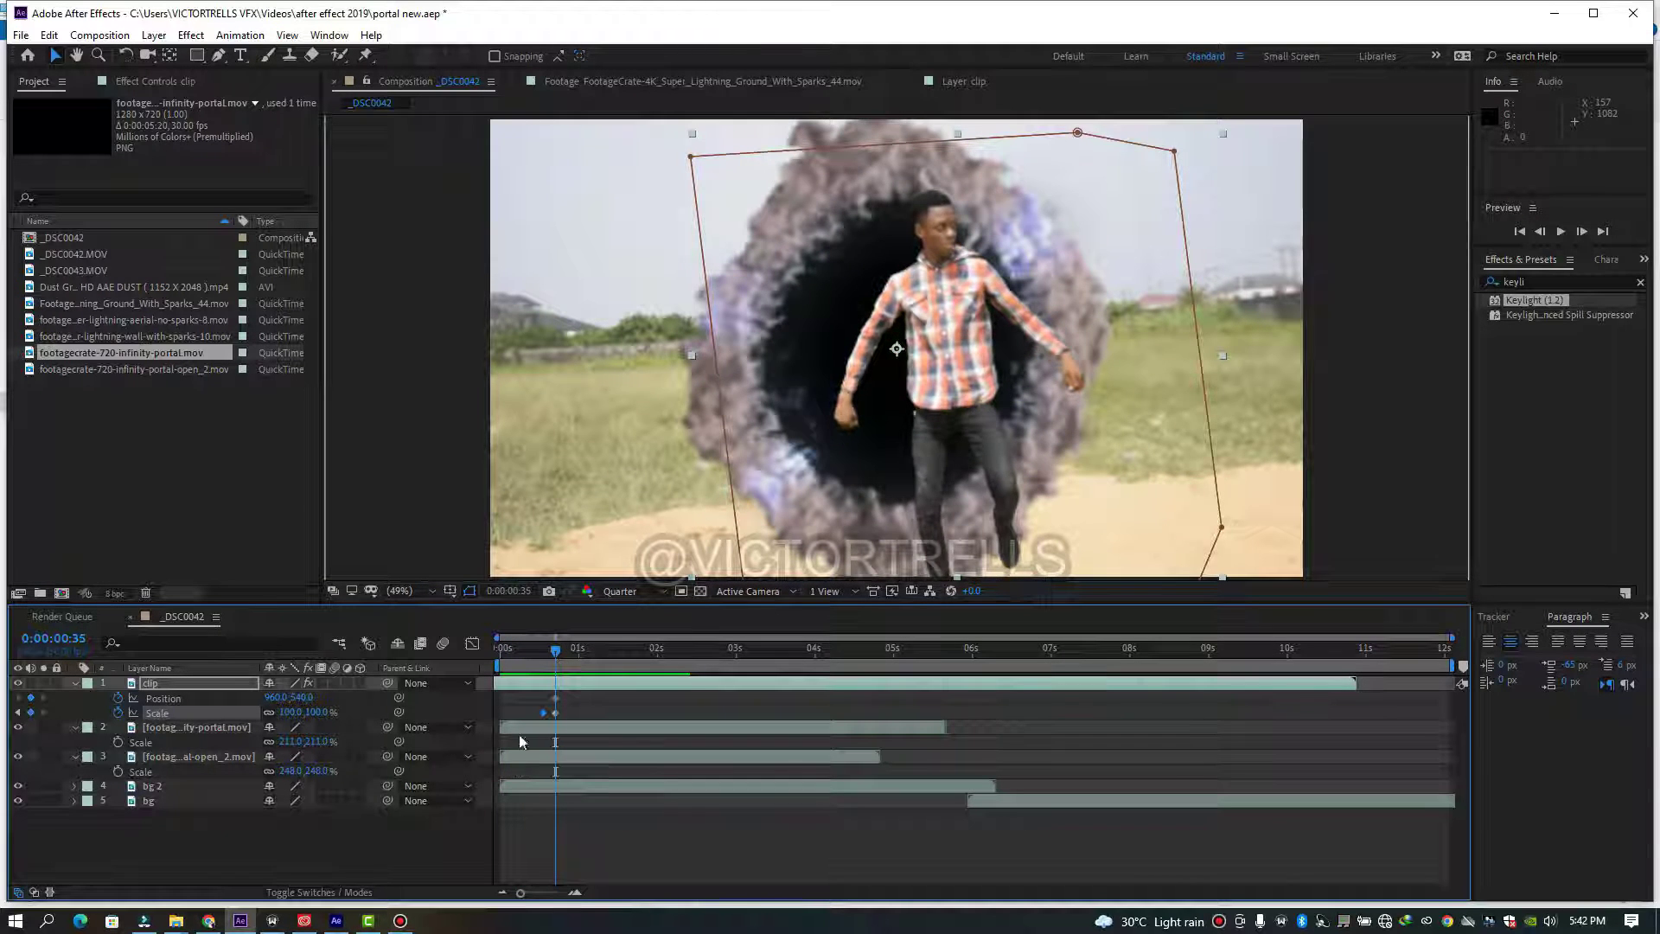
pyautogui.click(576, 894)
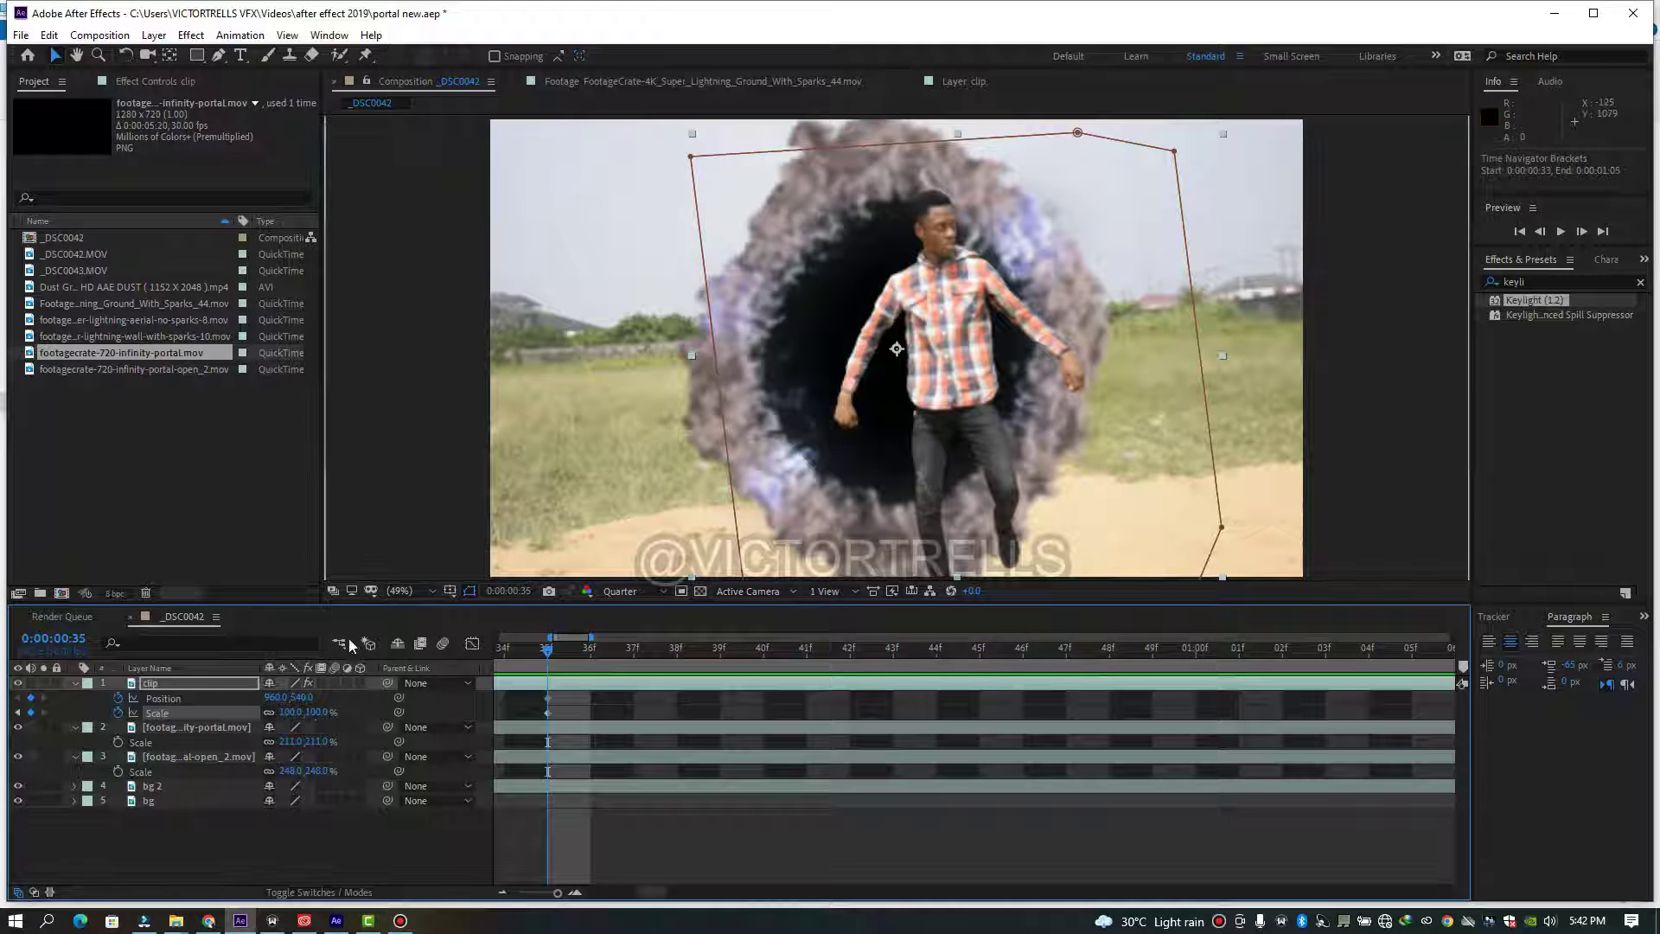
pyautogui.moveTo(275, 700); pyautogui.dragTo(193, 701)
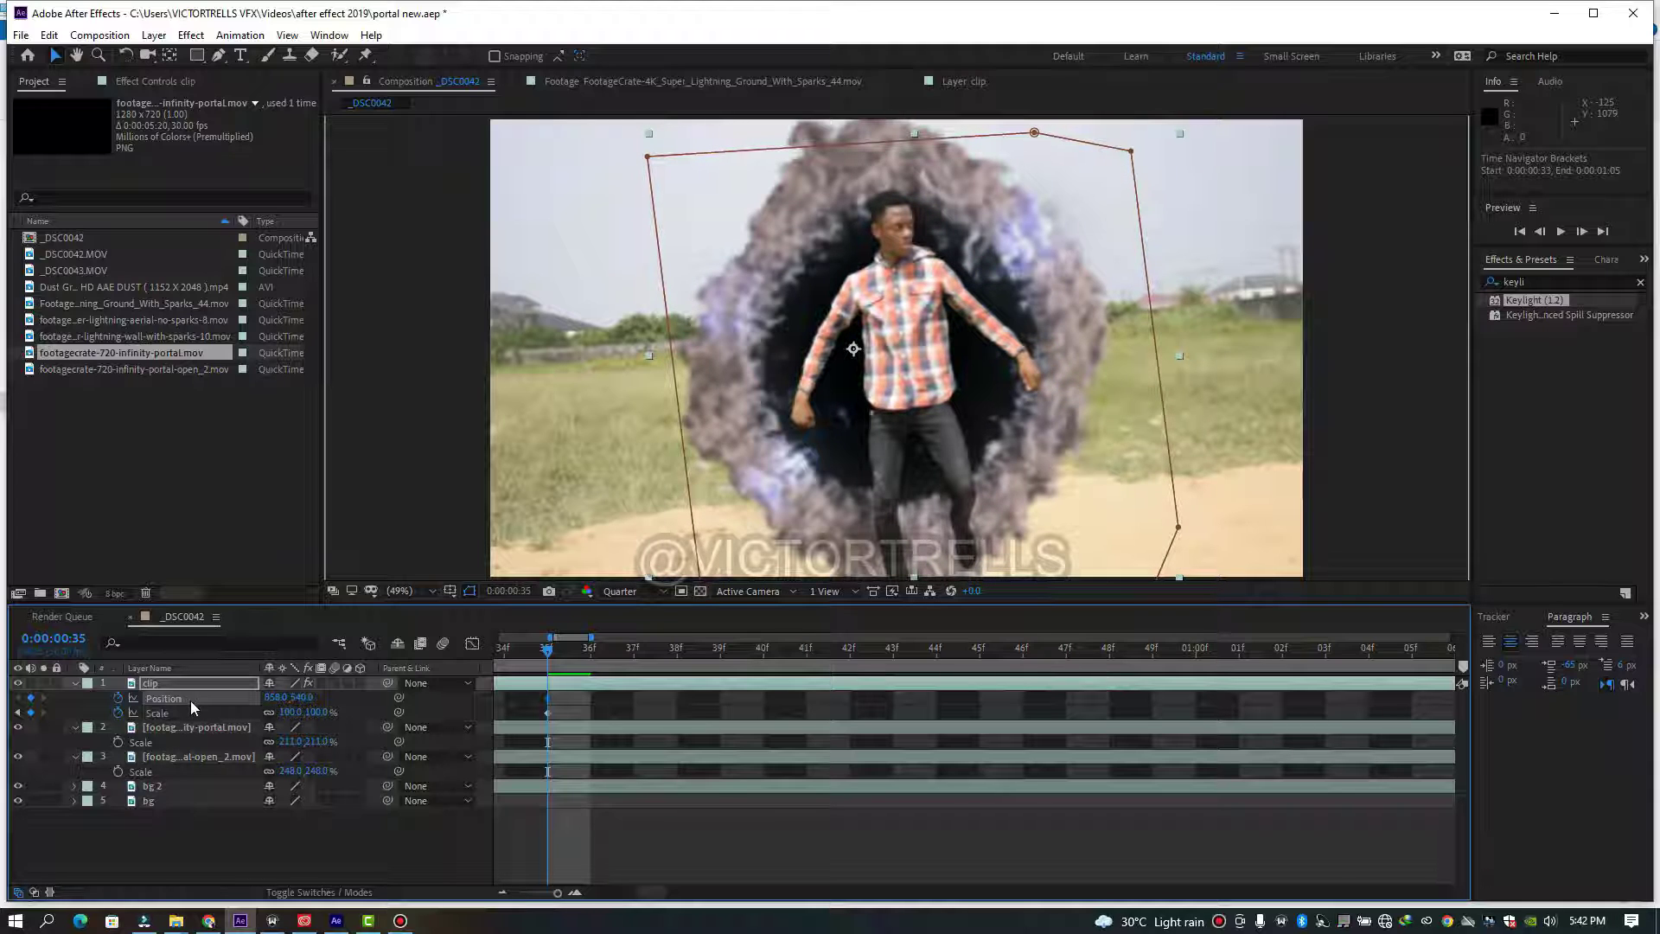
pyautogui.moveTo(558, 893); pyautogui.dragTo(545, 894)
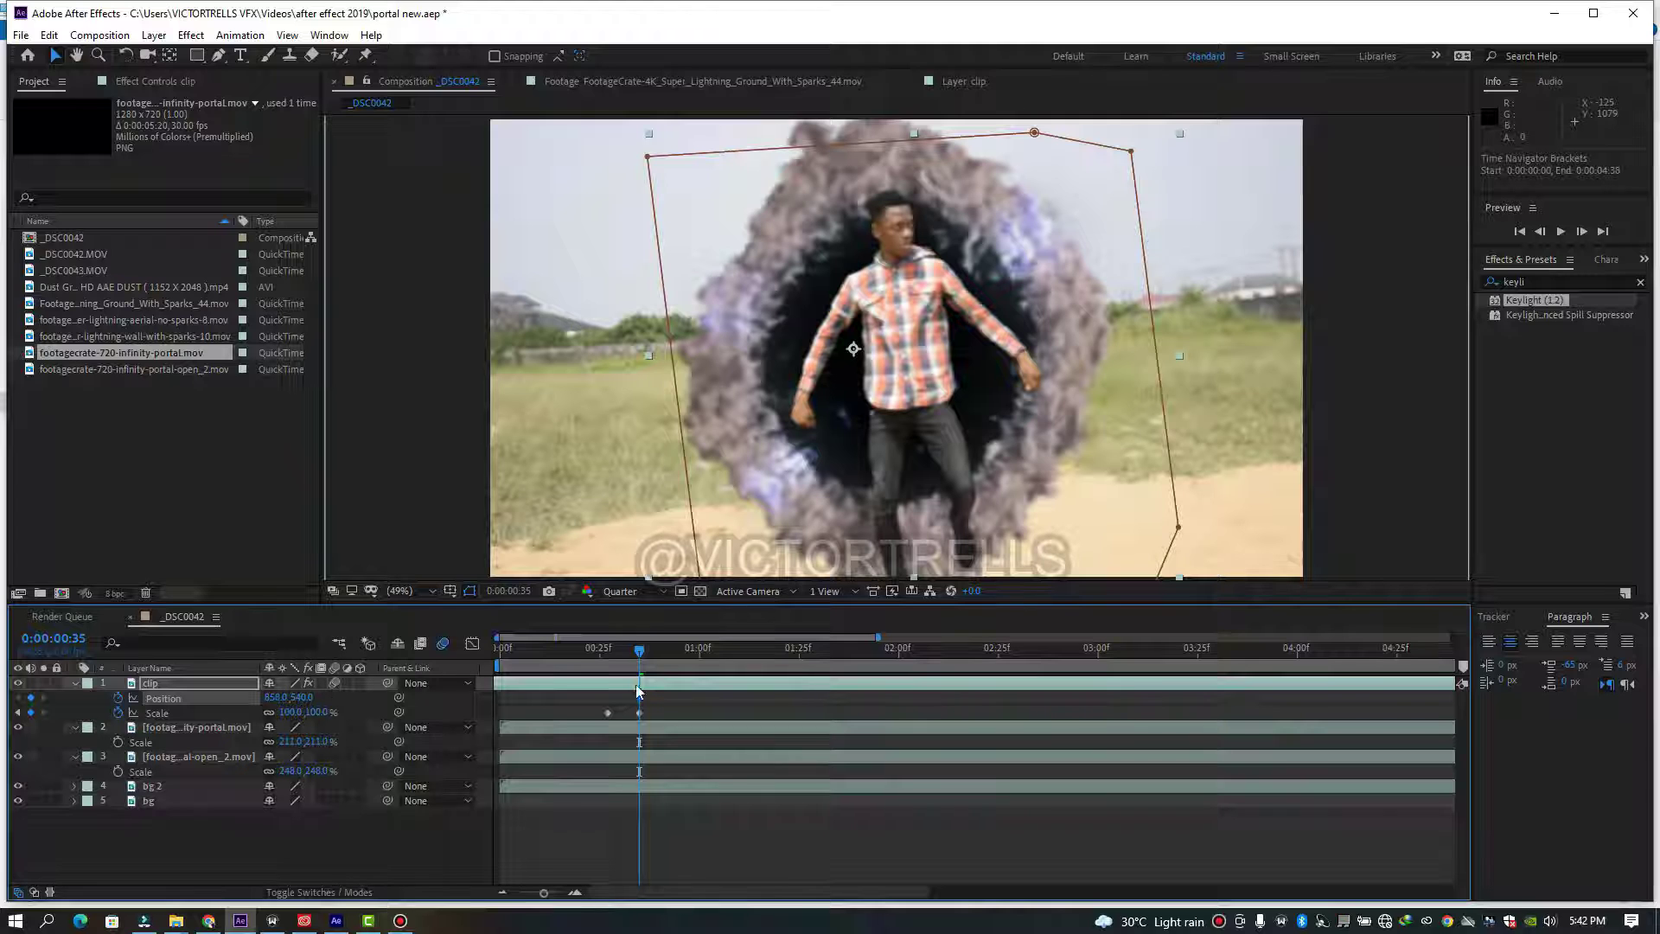
pyautogui.click(592, 659)
pyautogui.press('space')
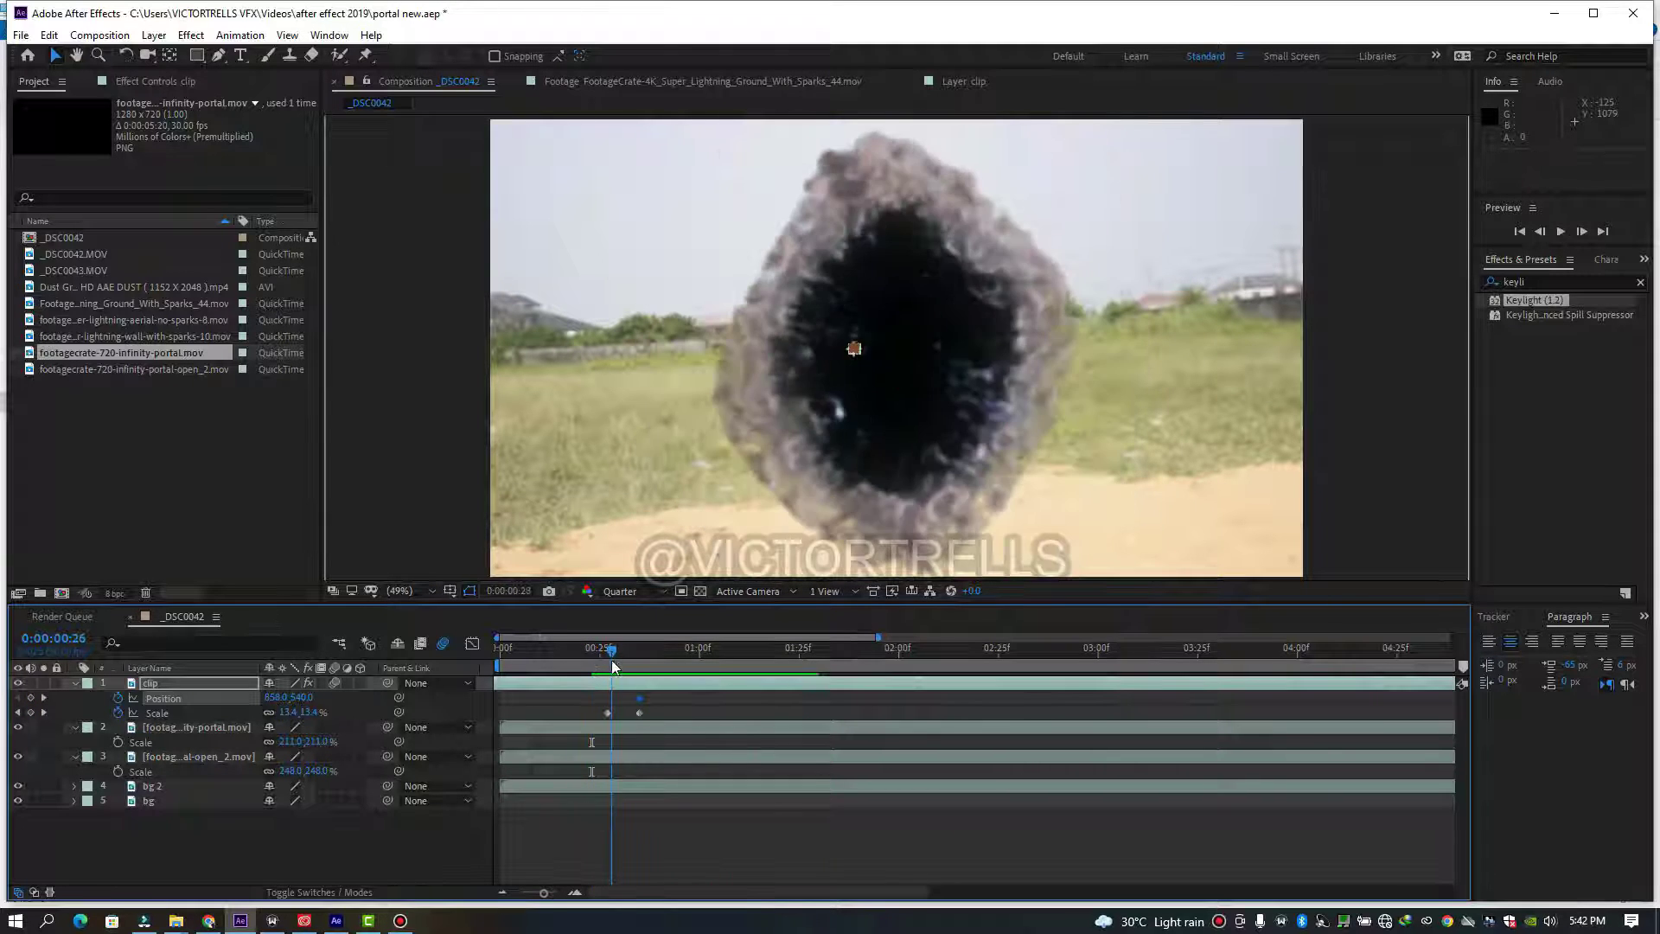
# - Move the clip layer's final Position and Scale keyframes to 0:00:00:38, and play back the slower emergence
pyautogui.click(619, 665)
pyautogui.moveTo(650, 698)
pyautogui.mouseDown()
pyautogui.moveTo(637, 722)
pyautogui.moveTo(650, 713)
pyautogui.mouseUp()
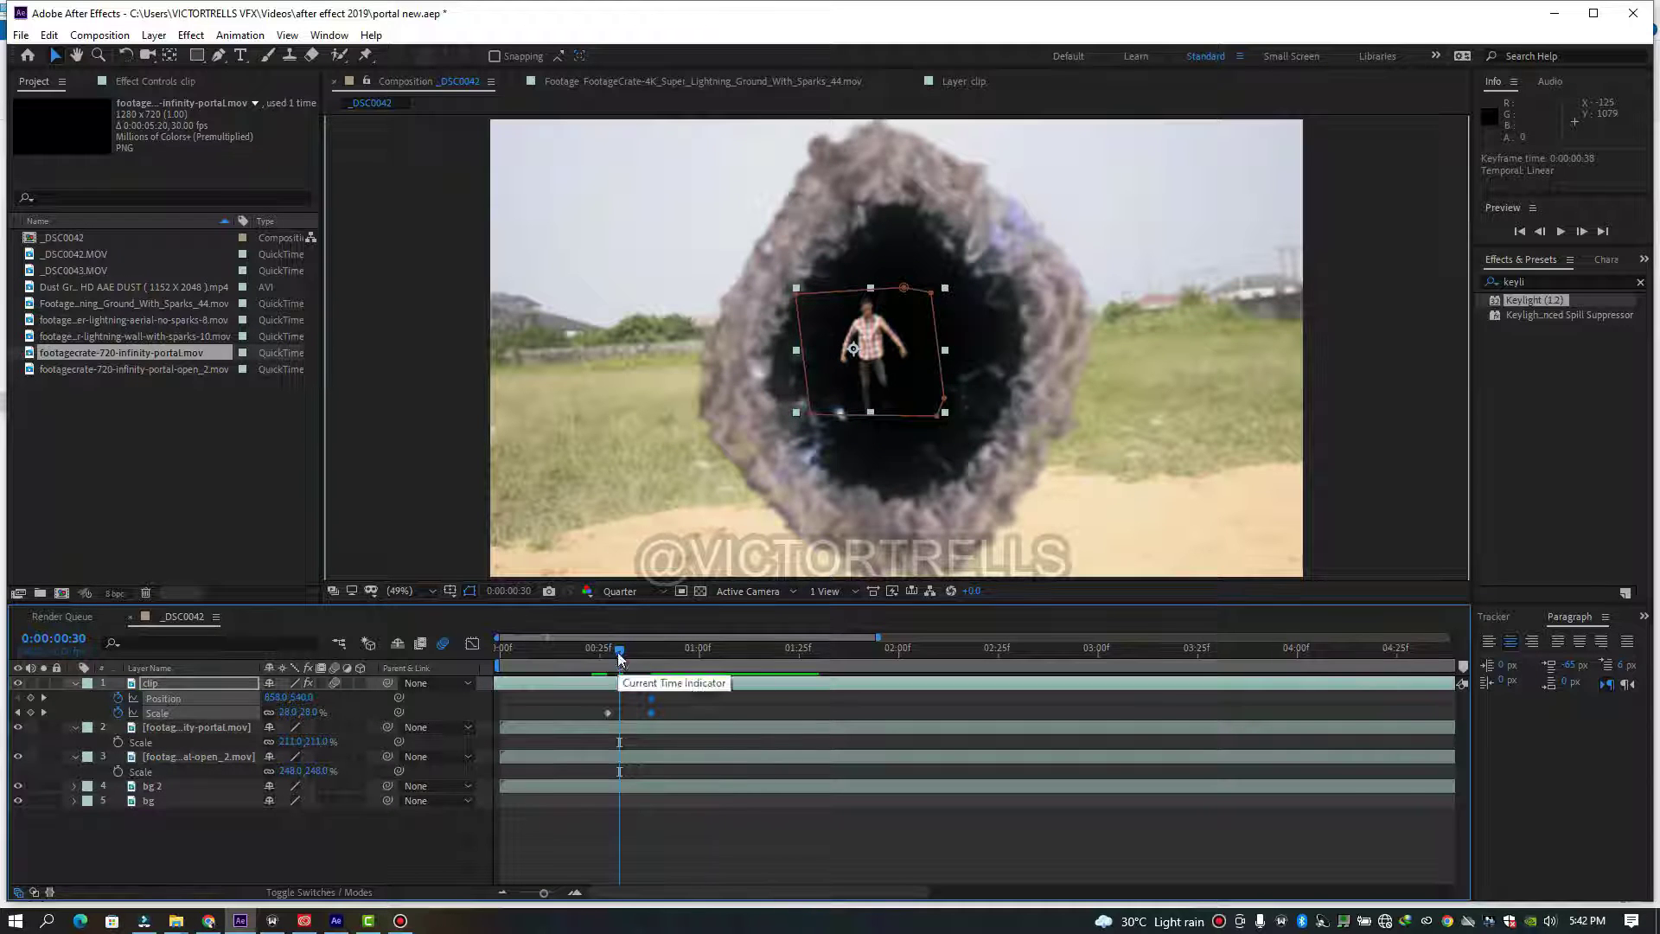
pyautogui.moveTo(611, 652)
pyautogui.mouseDown()
pyautogui.moveTo(590, 658)
pyautogui.moveTo(615, 662)
pyautogui.mouseUp()
pyautogui.press('space')
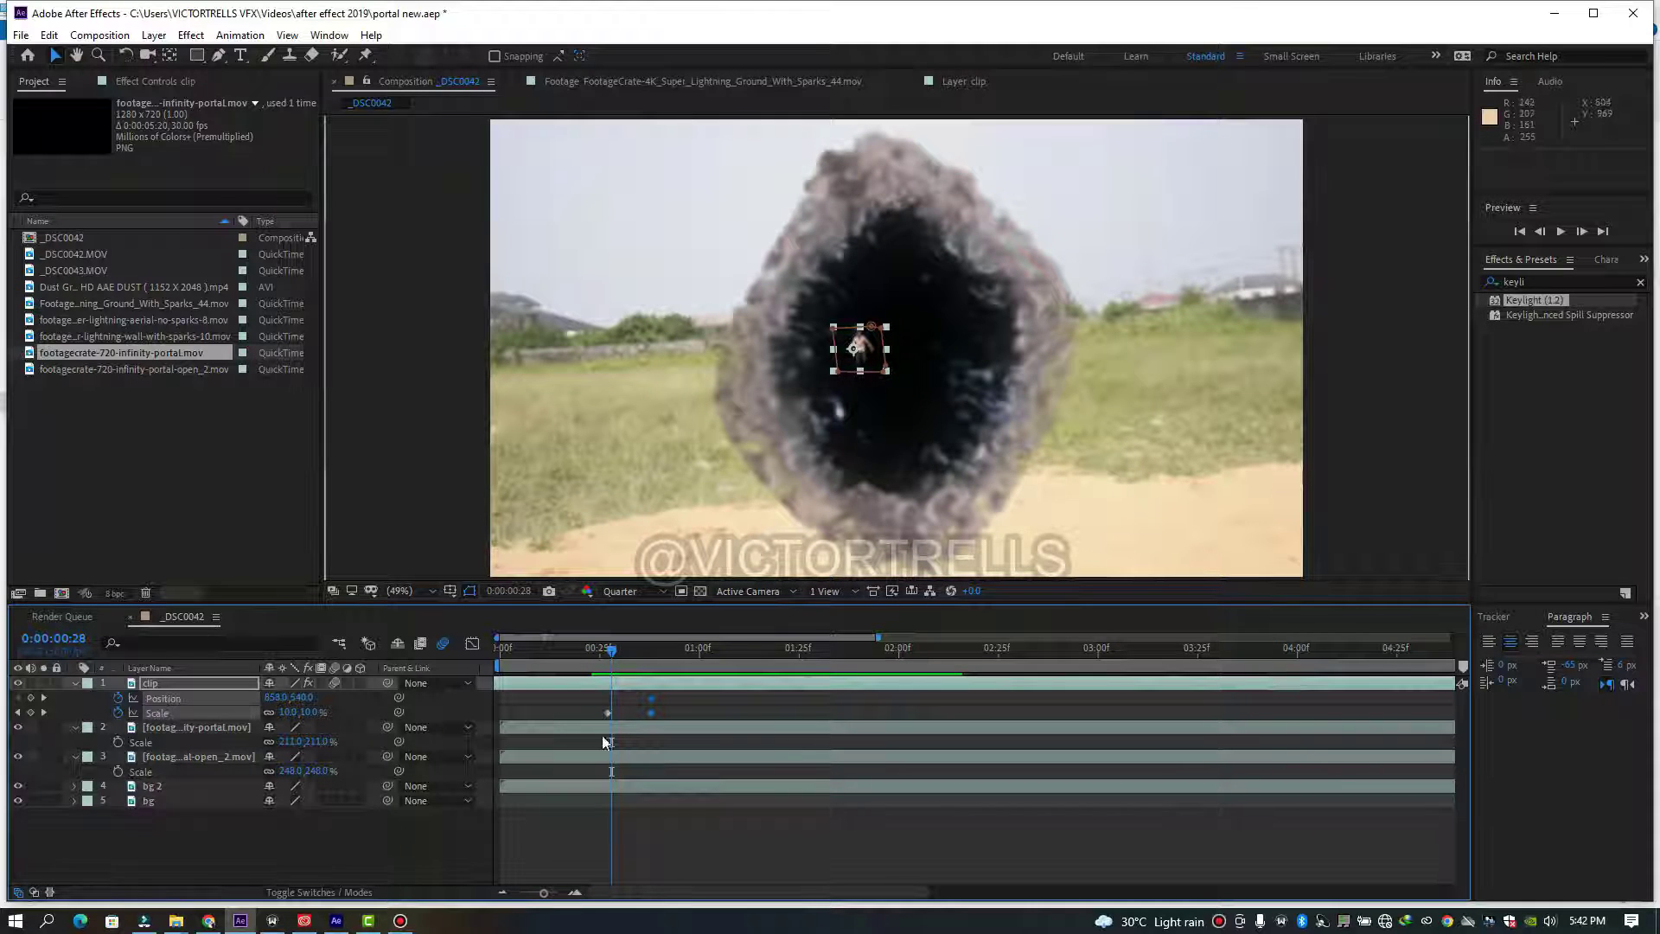
# - Keyframe the clip layer's X position at 951 at 0:00:00:27 to center the actor in the portal, and play back the motion
pyautogui.moveTo(614, 652); pyautogui.dragTo(608, 650)
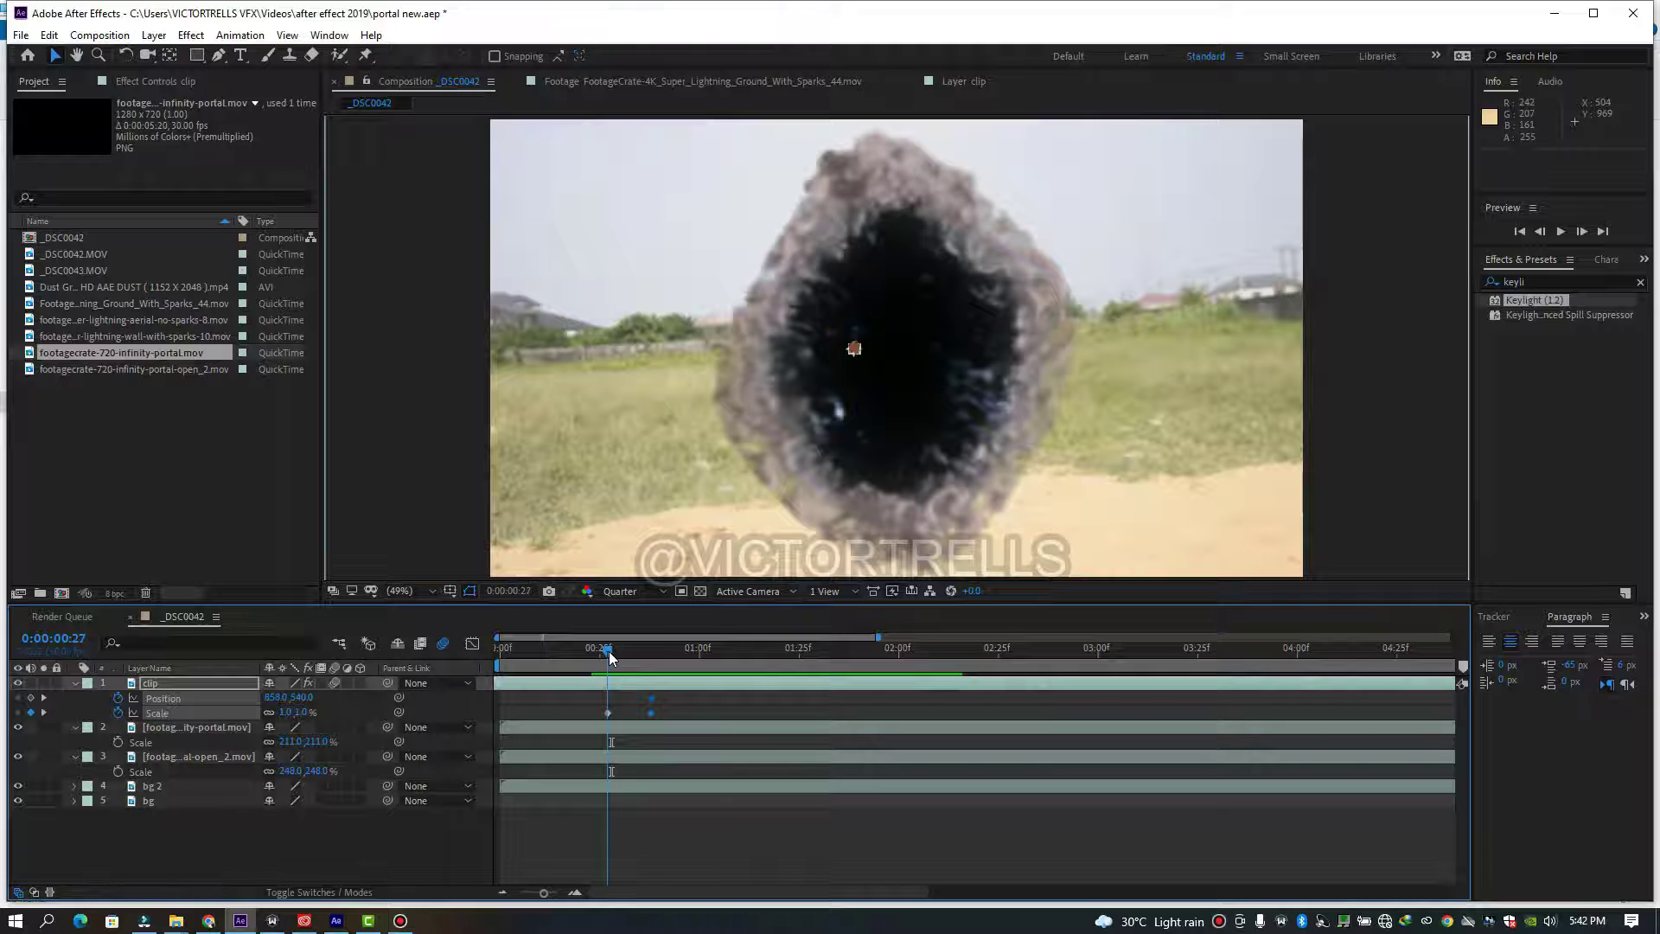
pyautogui.moveTo(273, 702); pyautogui.dragTo(330, 698)
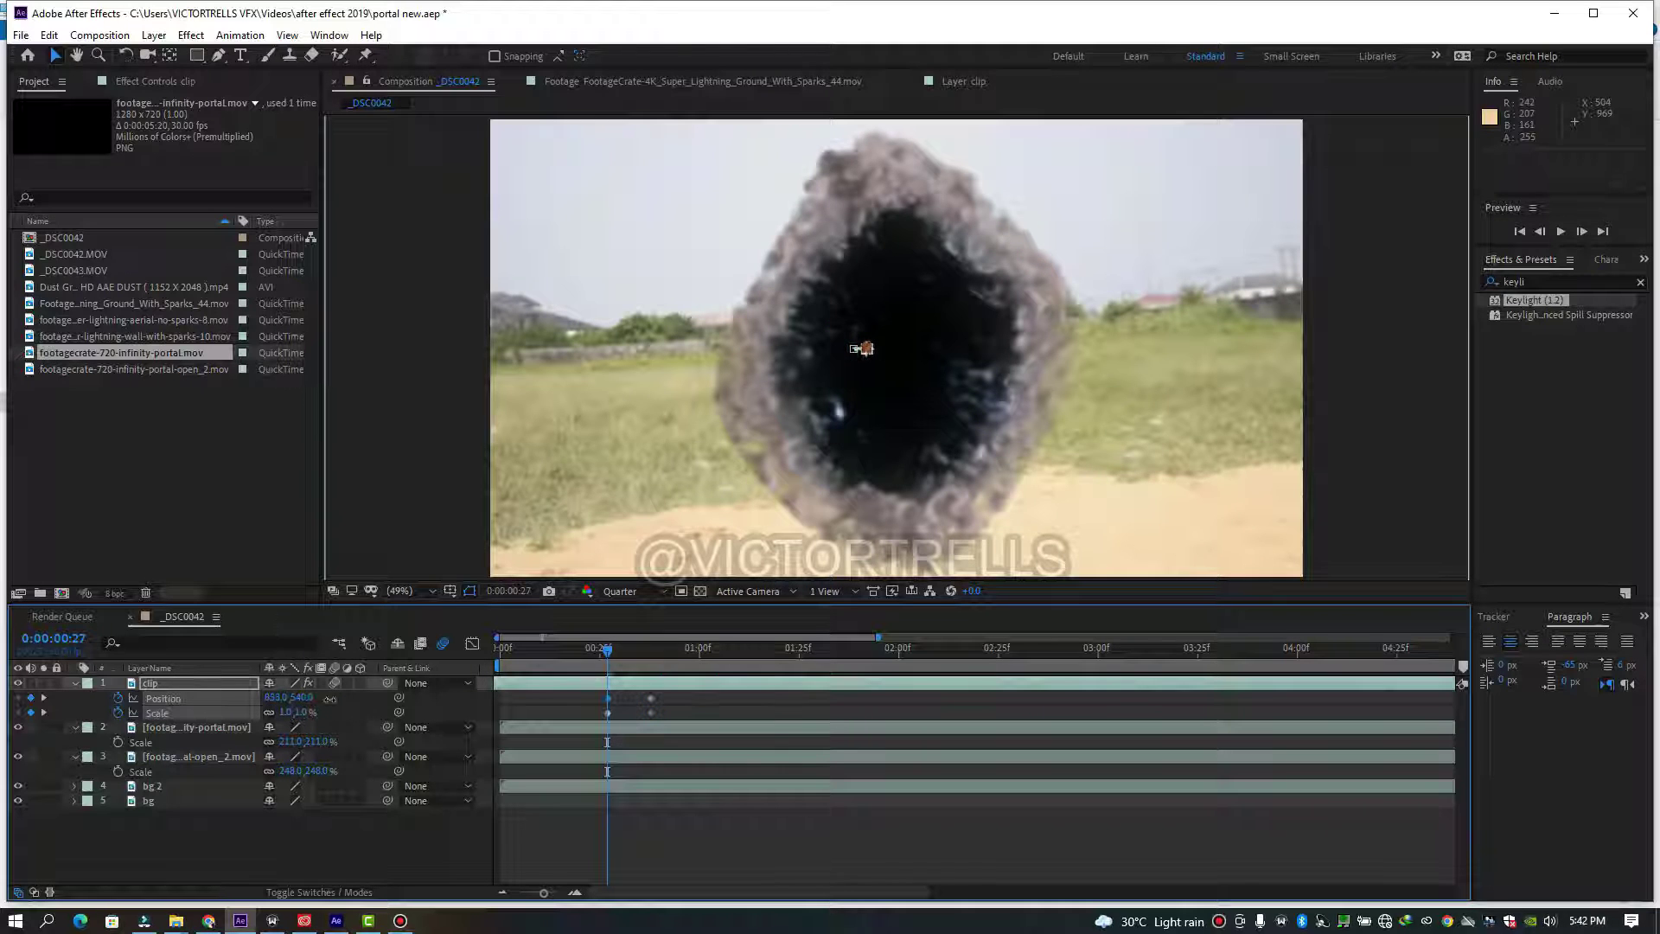
pyautogui.click(349, 697)
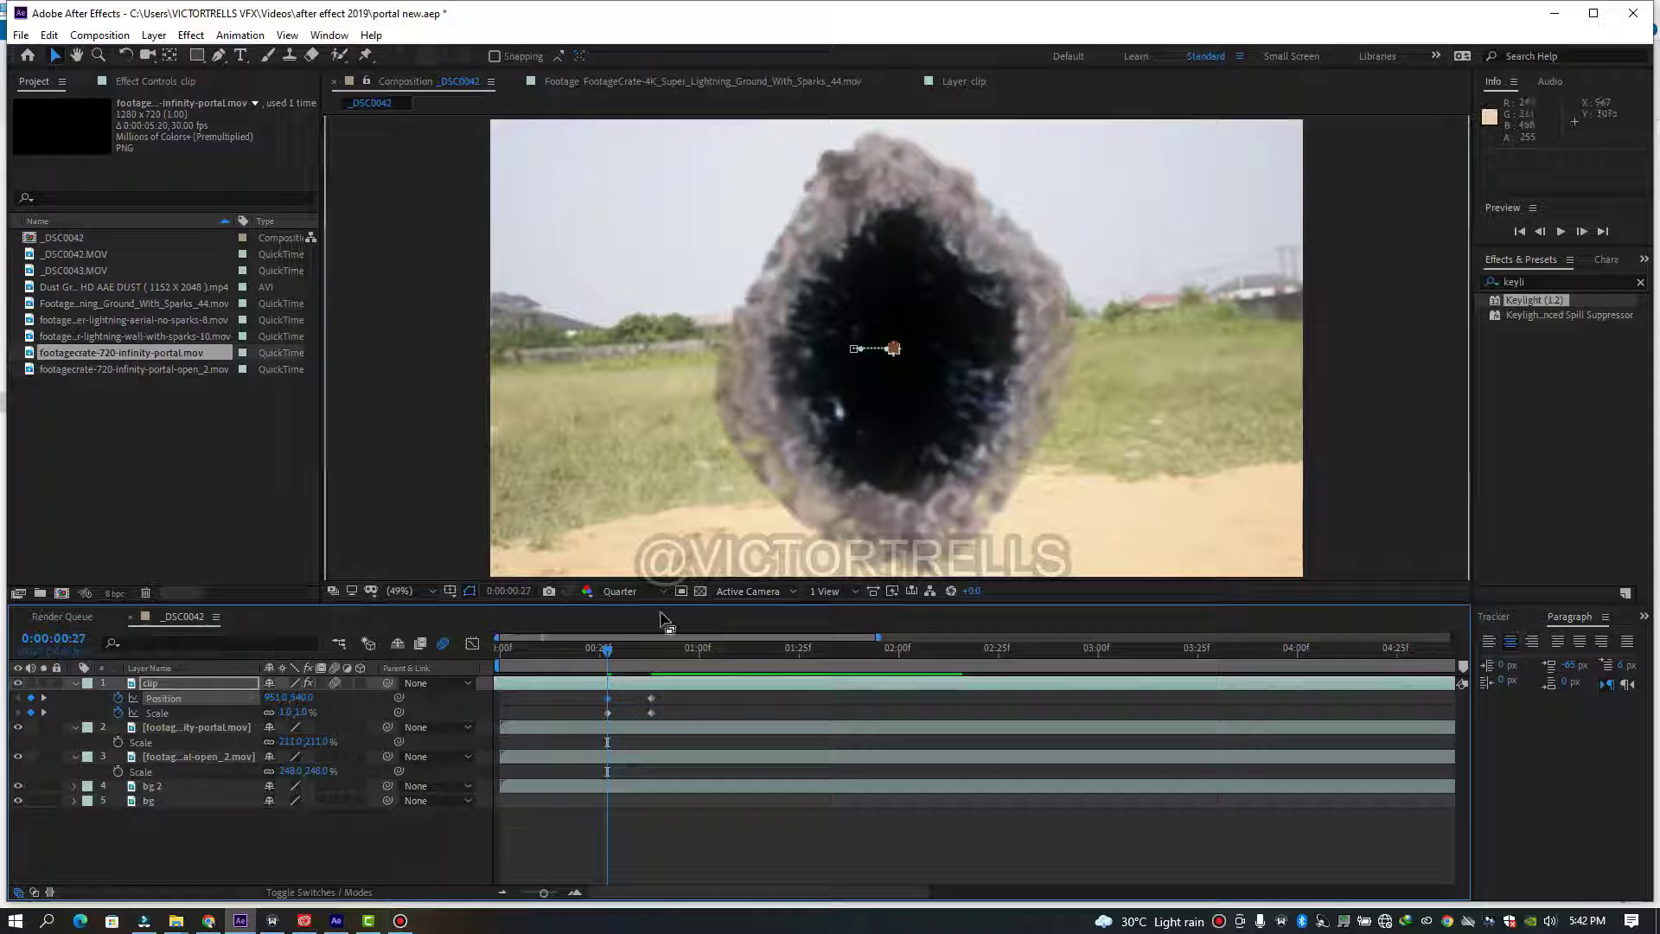
pyautogui.press('space')
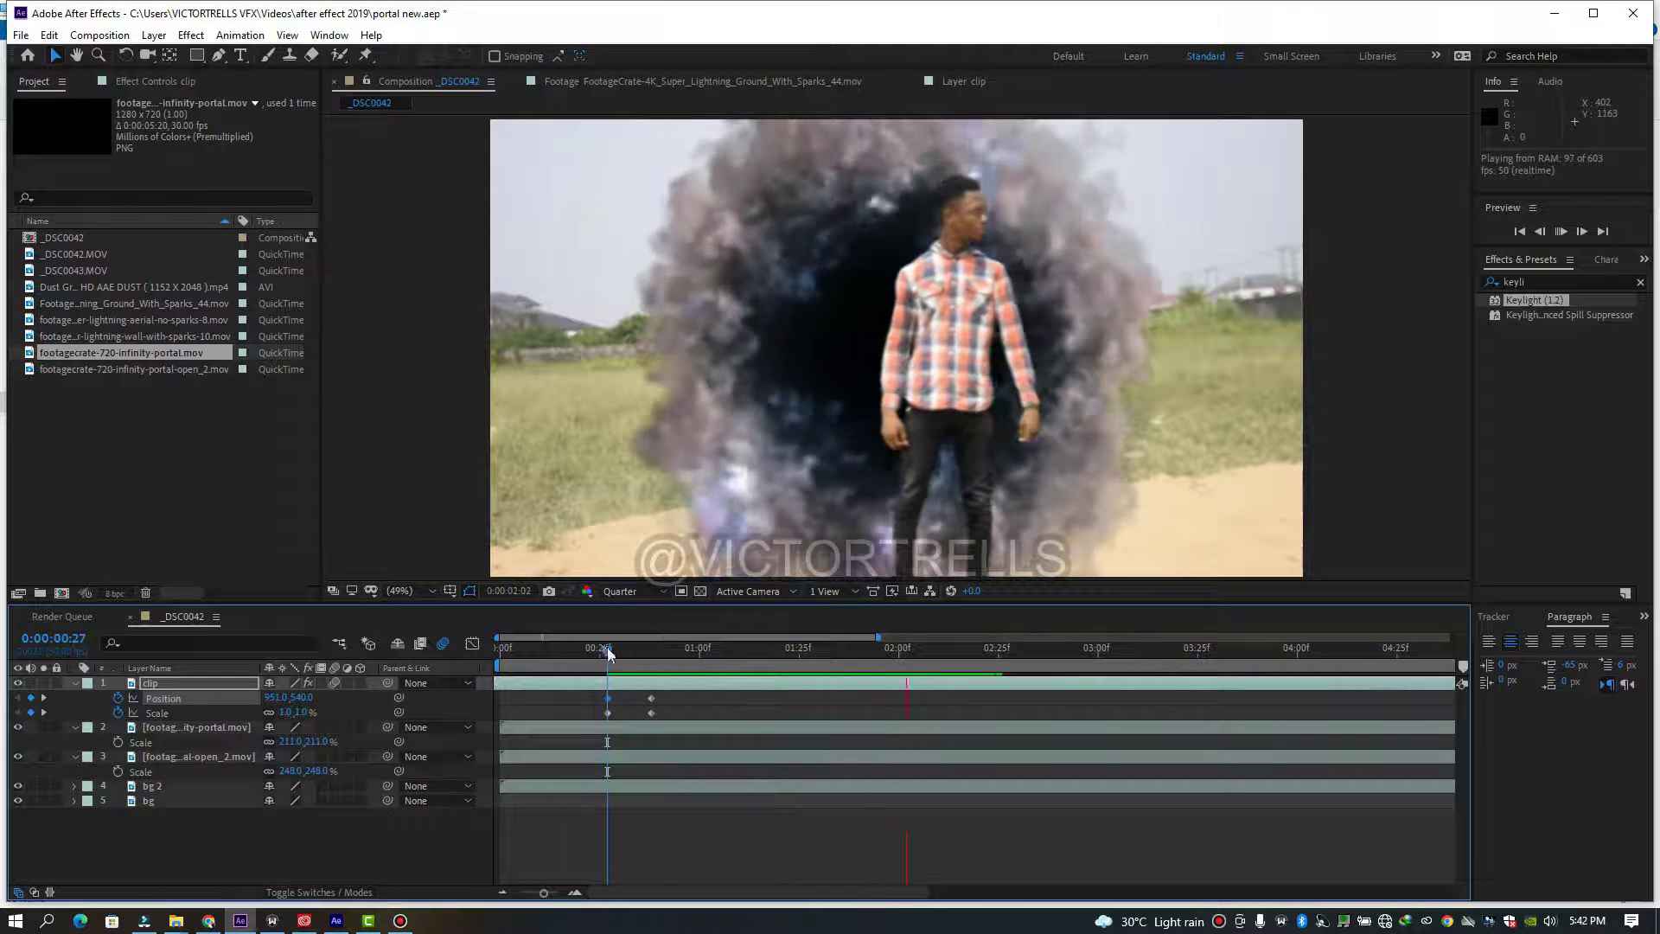
# - Move the clip layer's final Position and Scale keyframes to 0:00:00:42, and play back the portal sequence
pyautogui.moveTo(608, 651); pyautogui.dragTo(675, 715)
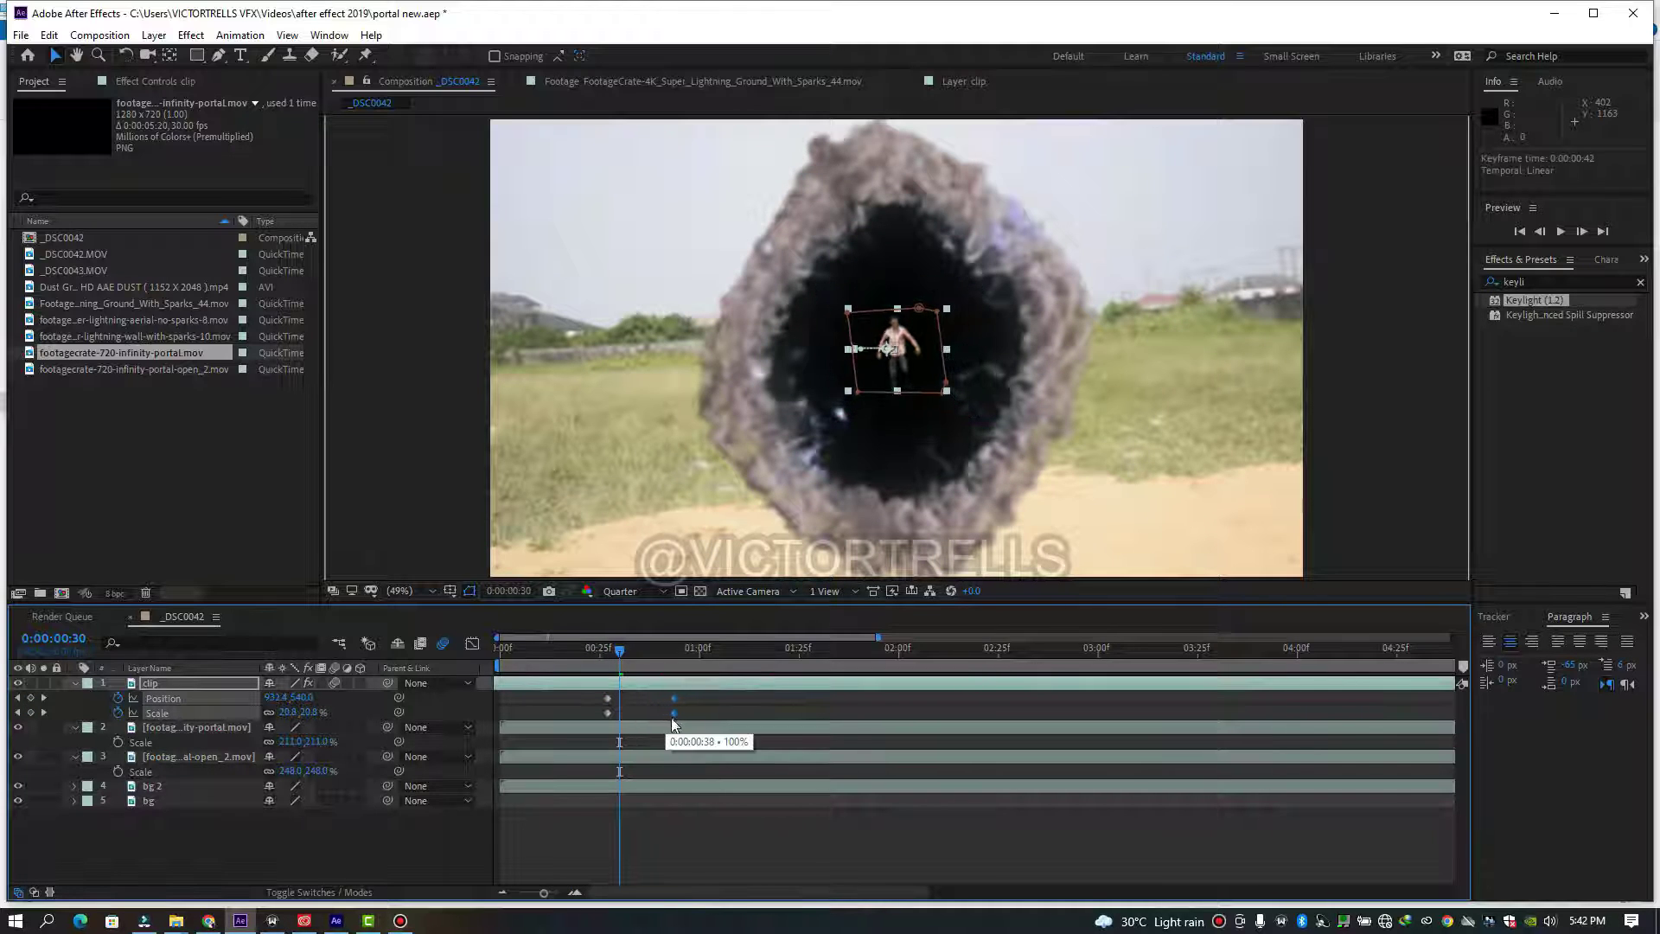
pyautogui.moveTo(617, 653); pyautogui.dragTo(556, 657)
pyautogui.press('space')
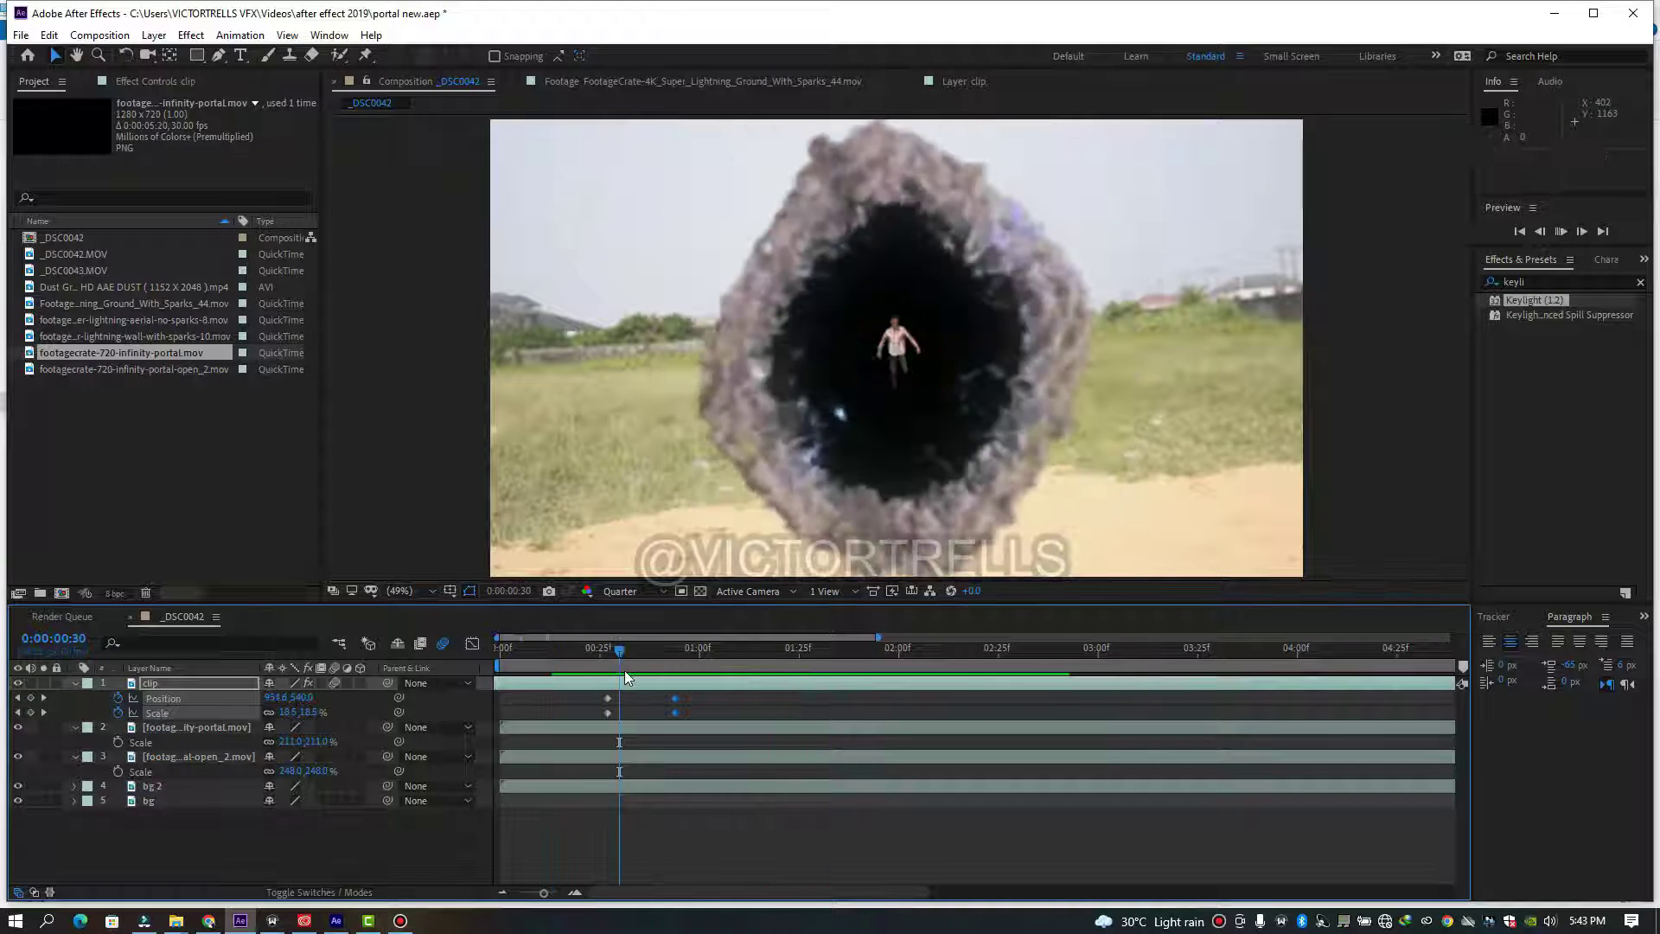
pyautogui.moveTo(673, 697); pyautogui.dragTo(498, 664)
pyautogui.press('space')
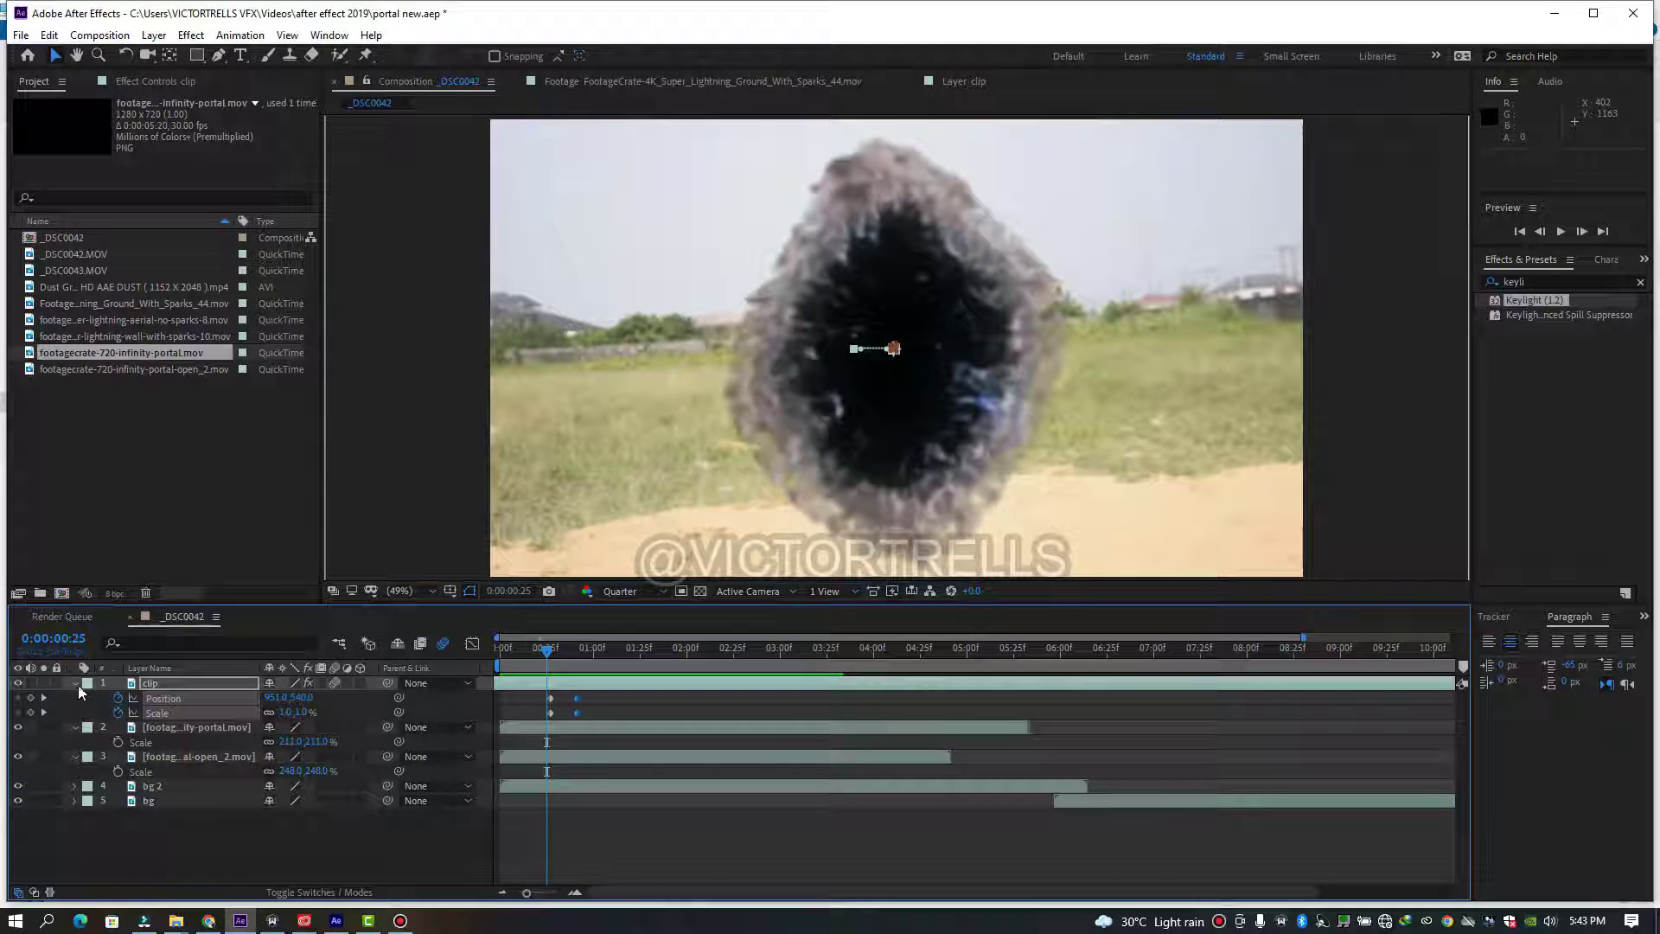
# - Collapse the displayed properties of the clip layer and both portal layers
pyautogui.click(76, 684)
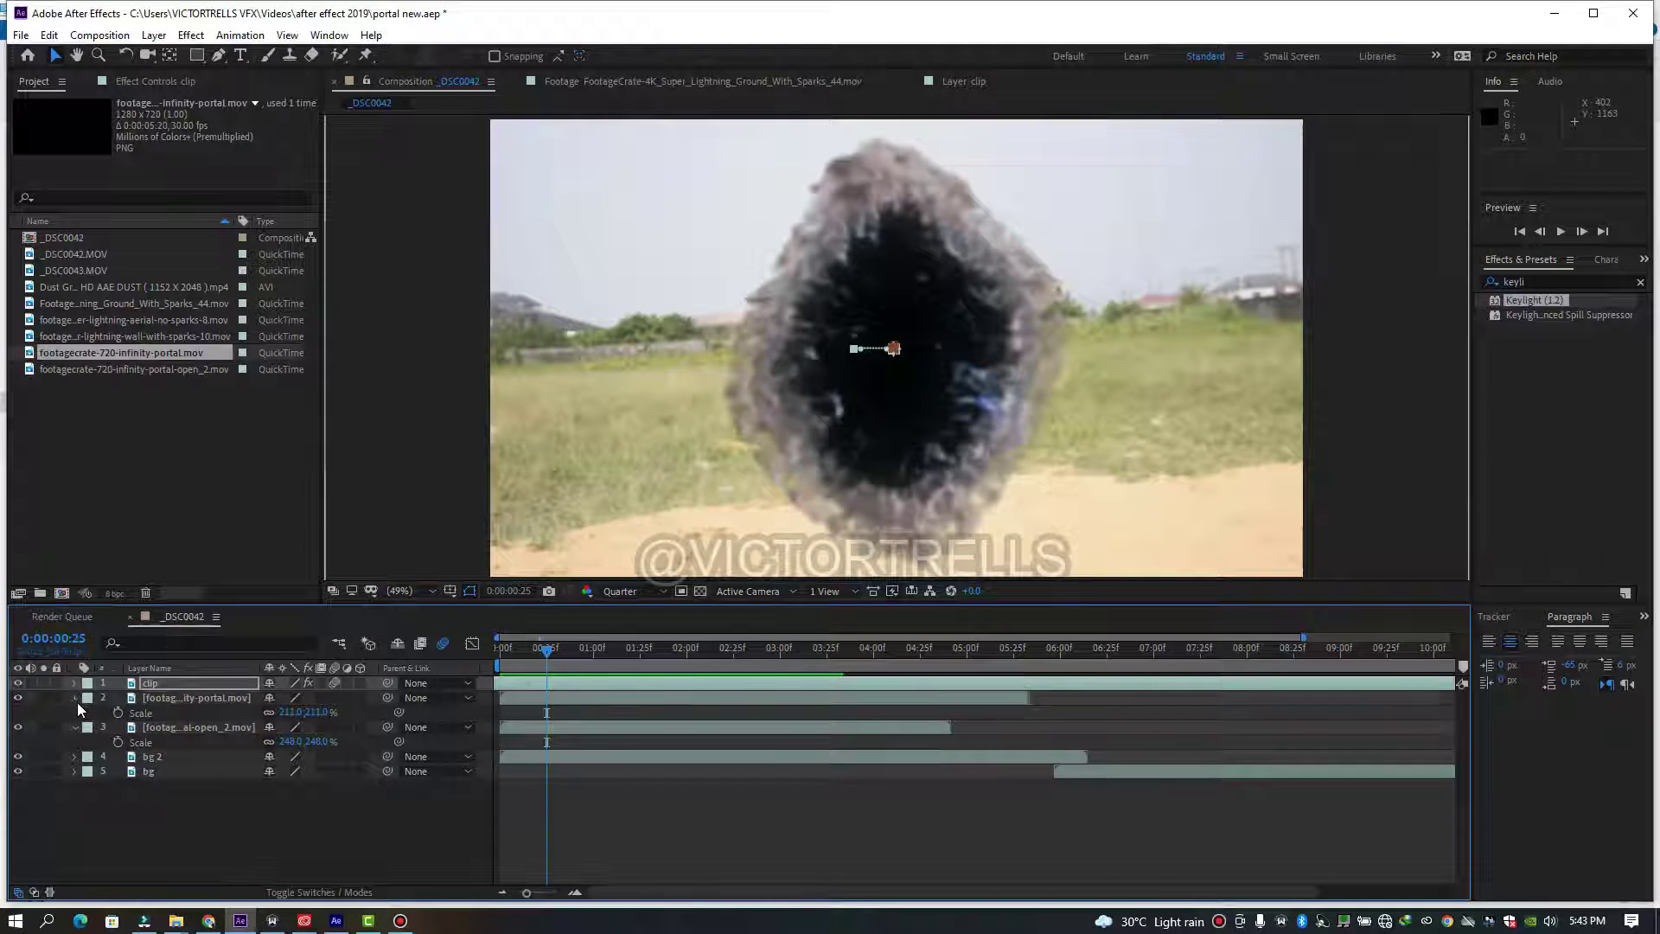
pyautogui.click(75, 698)
pyautogui.click(75, 713)
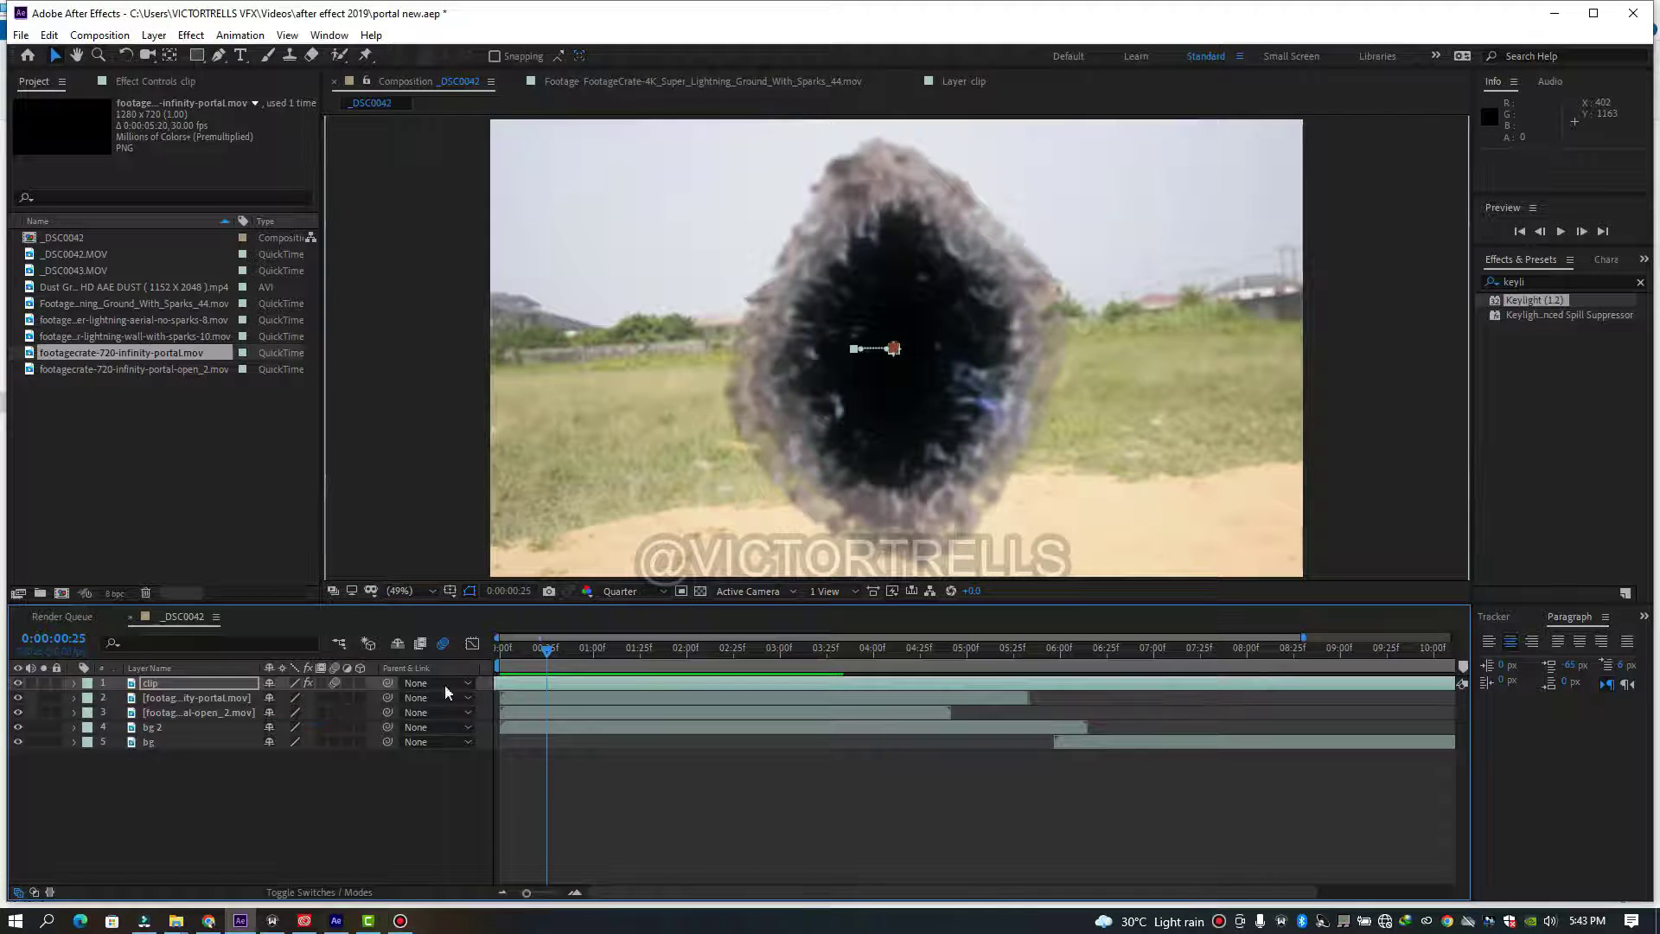
# - Shift the clip and both portal layers together so the portal footage starts at 0:00:01:12, and play back the sequence from the beginning
pyautogui.keyDown('shift'); pyautogui.click(555, 697); pyautogui.keyUp('shift')
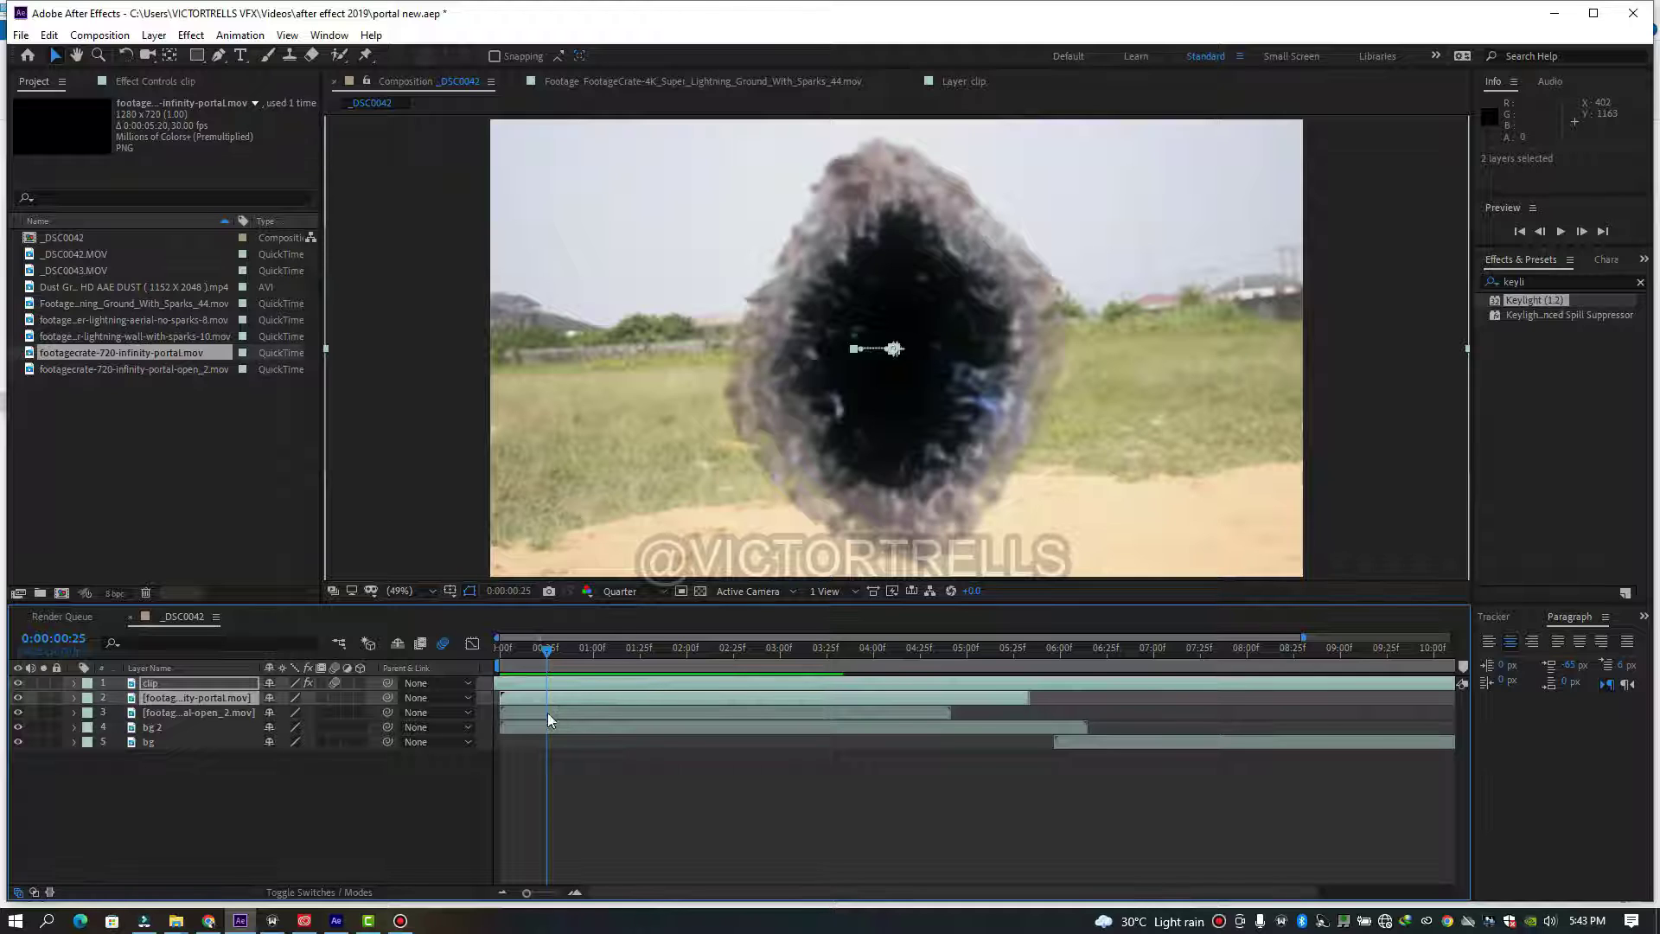
pyautogui.keyDown('shift'); pyautogui.click(547, 712); pyautogui.keyUp('shift')
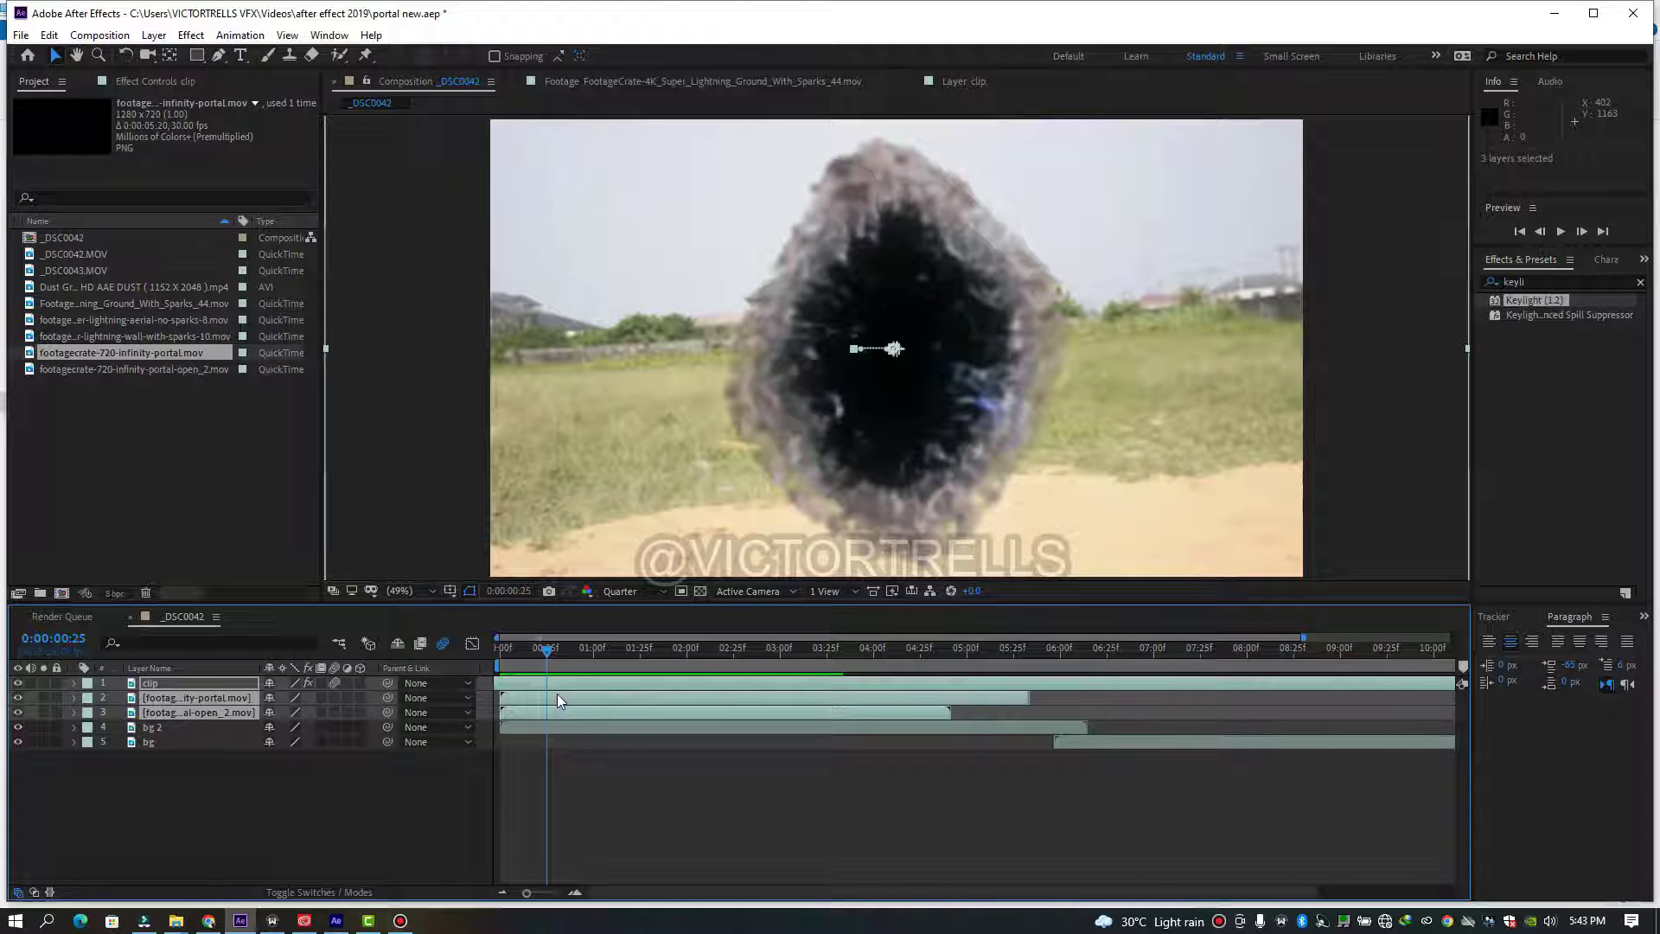
pyautogui.moveTo(557, 694); pyautogui.dragTo(673, 708)
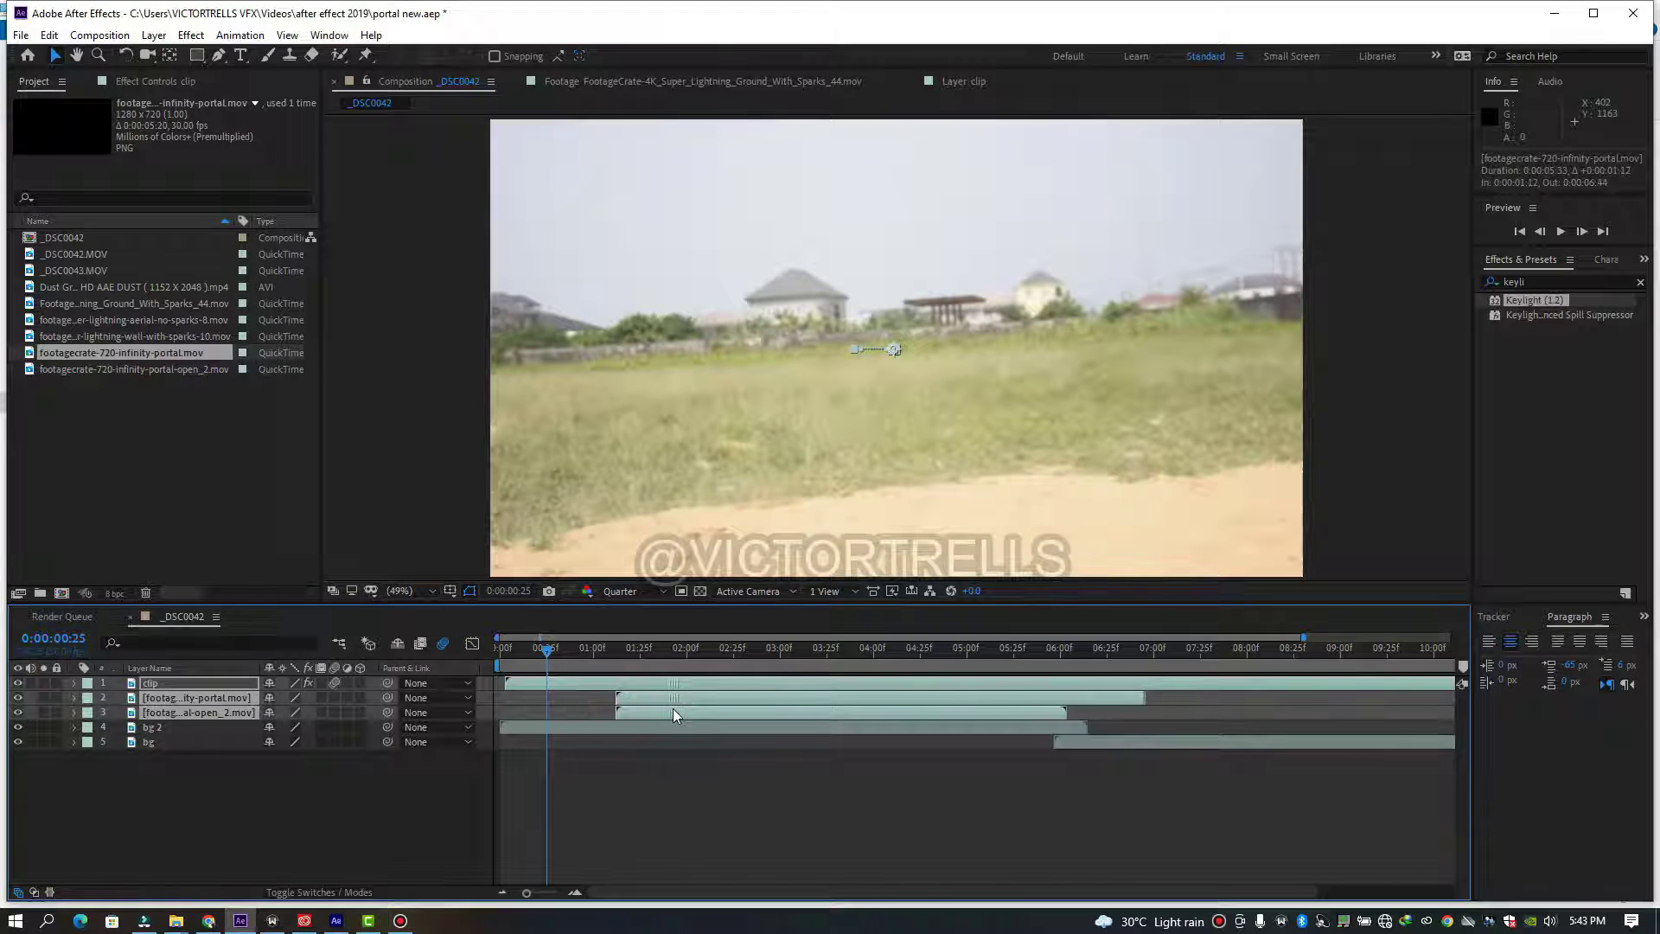
pyautogui.press('space')
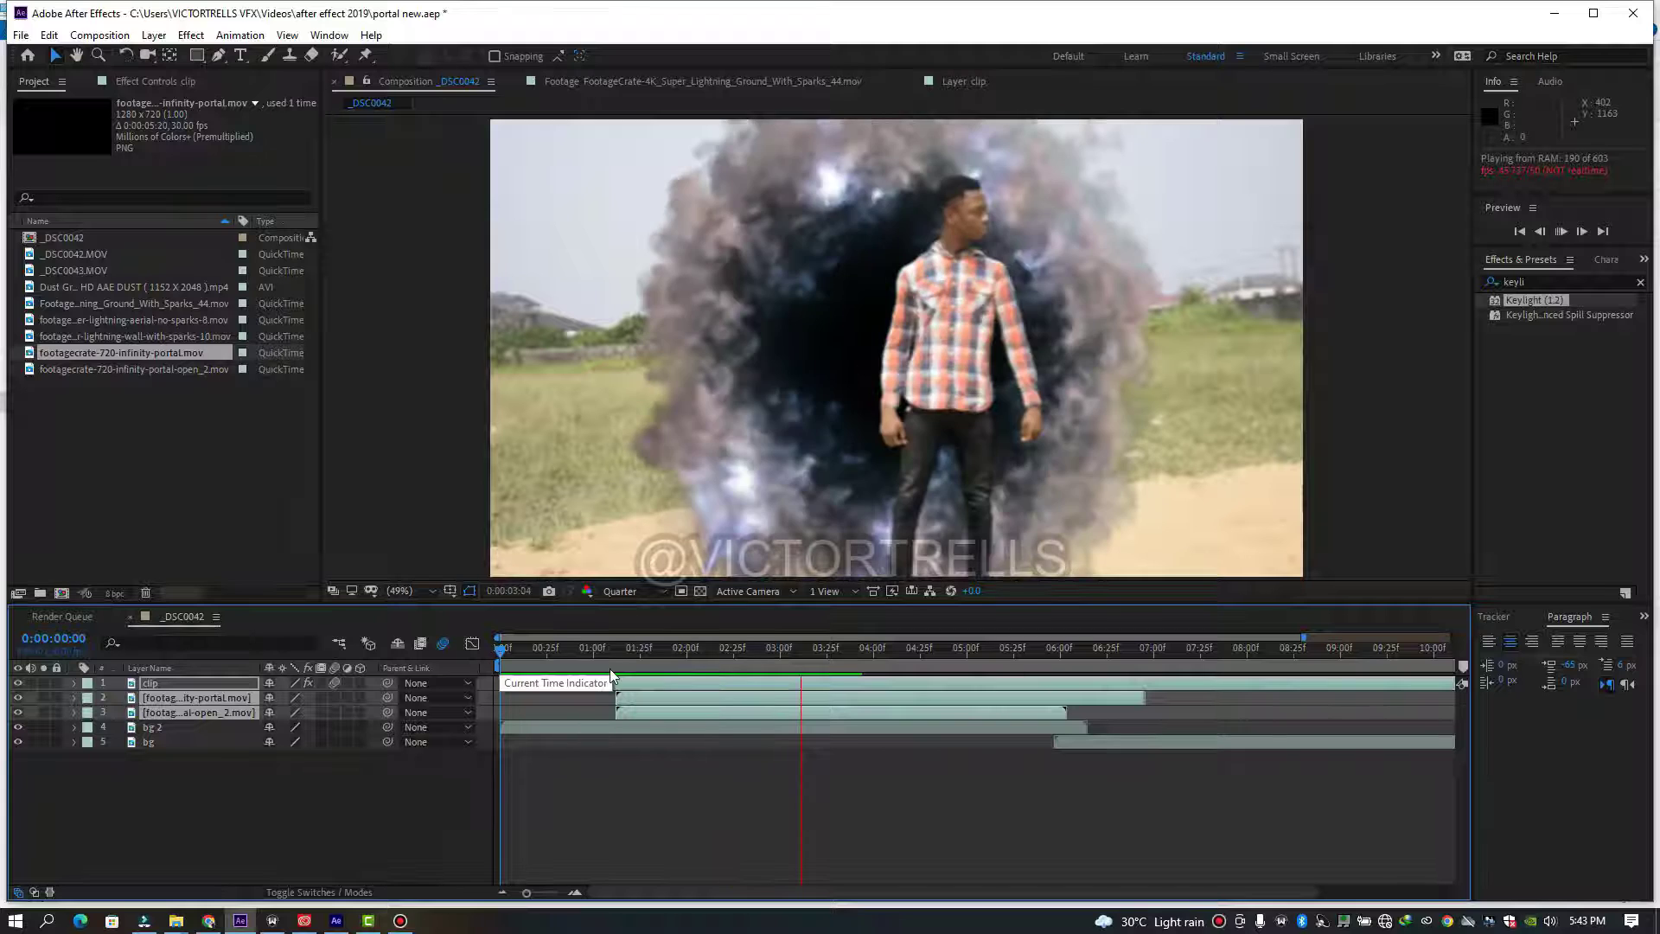
pyautogui.click(609, 667)
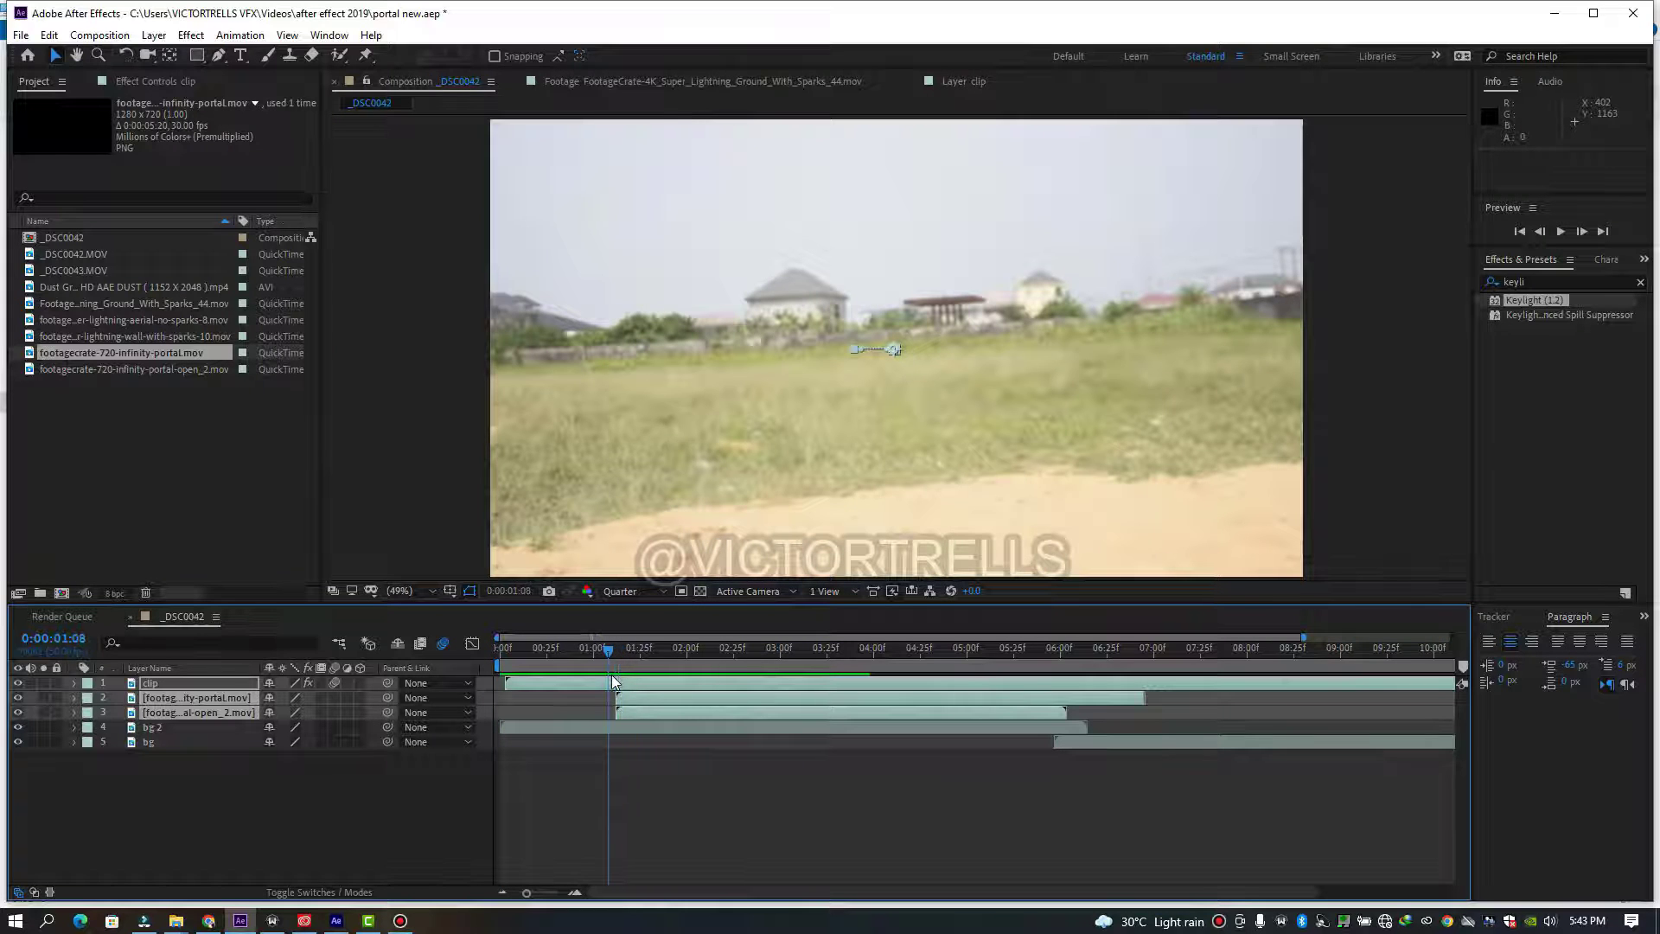
pyautogui.click(178, 458)
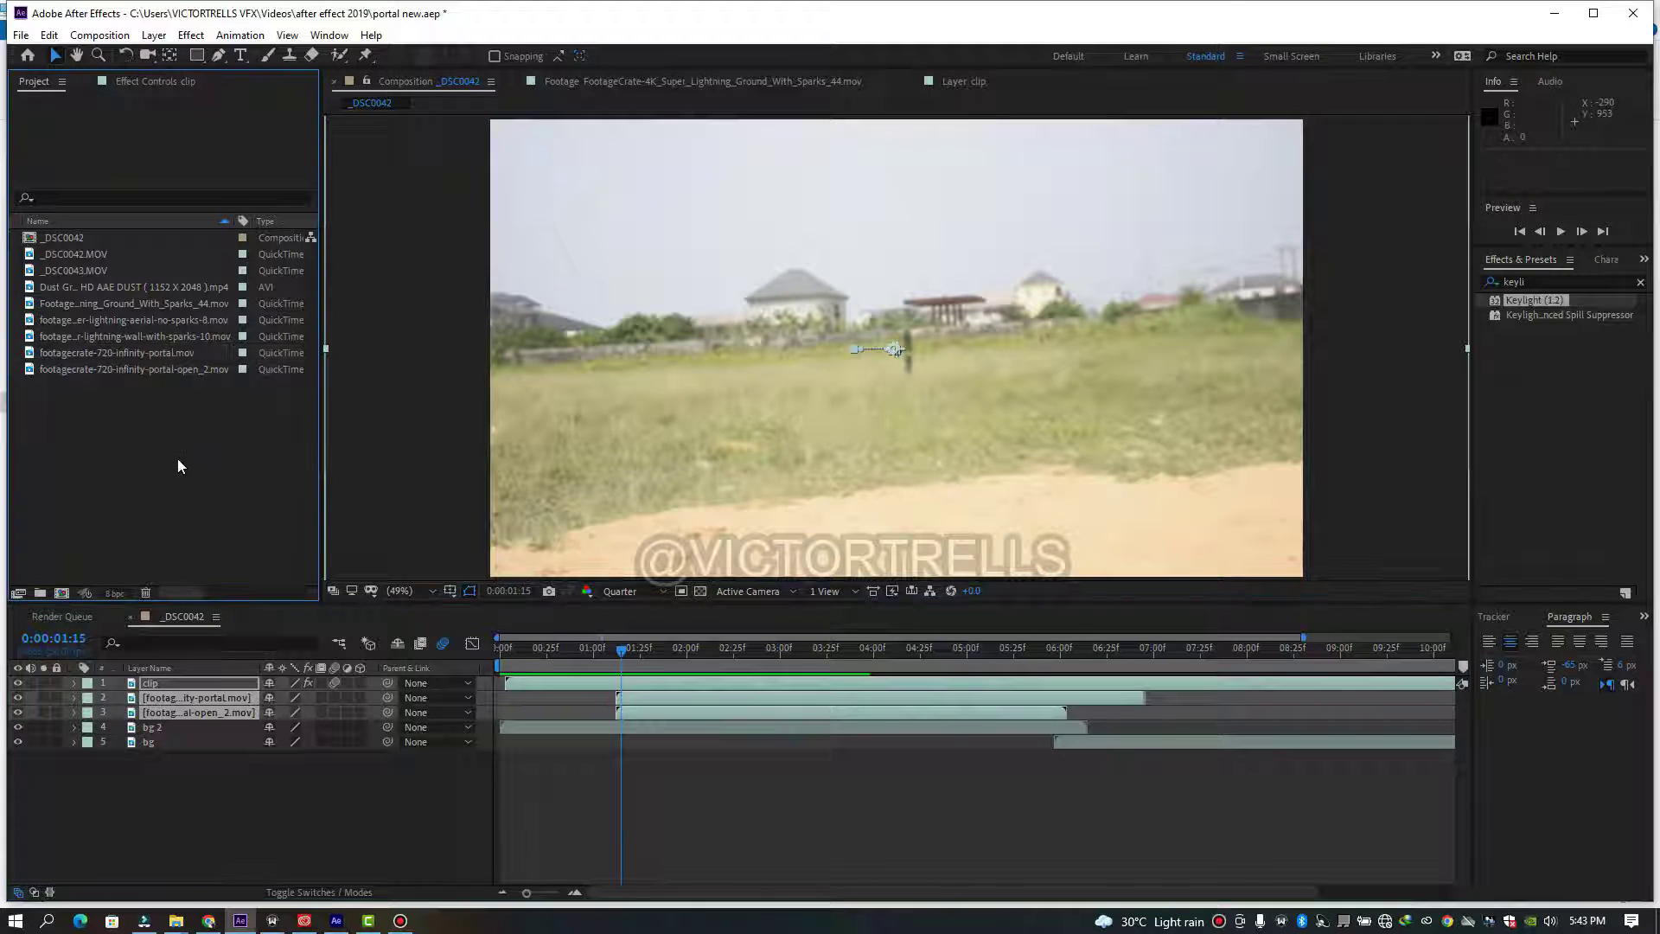
pyautogui.click(100, 287)
pyautogui.click(97, 302)
pyautogui.moveTo(98, 303); pyautogui.dragTo(304, 678)
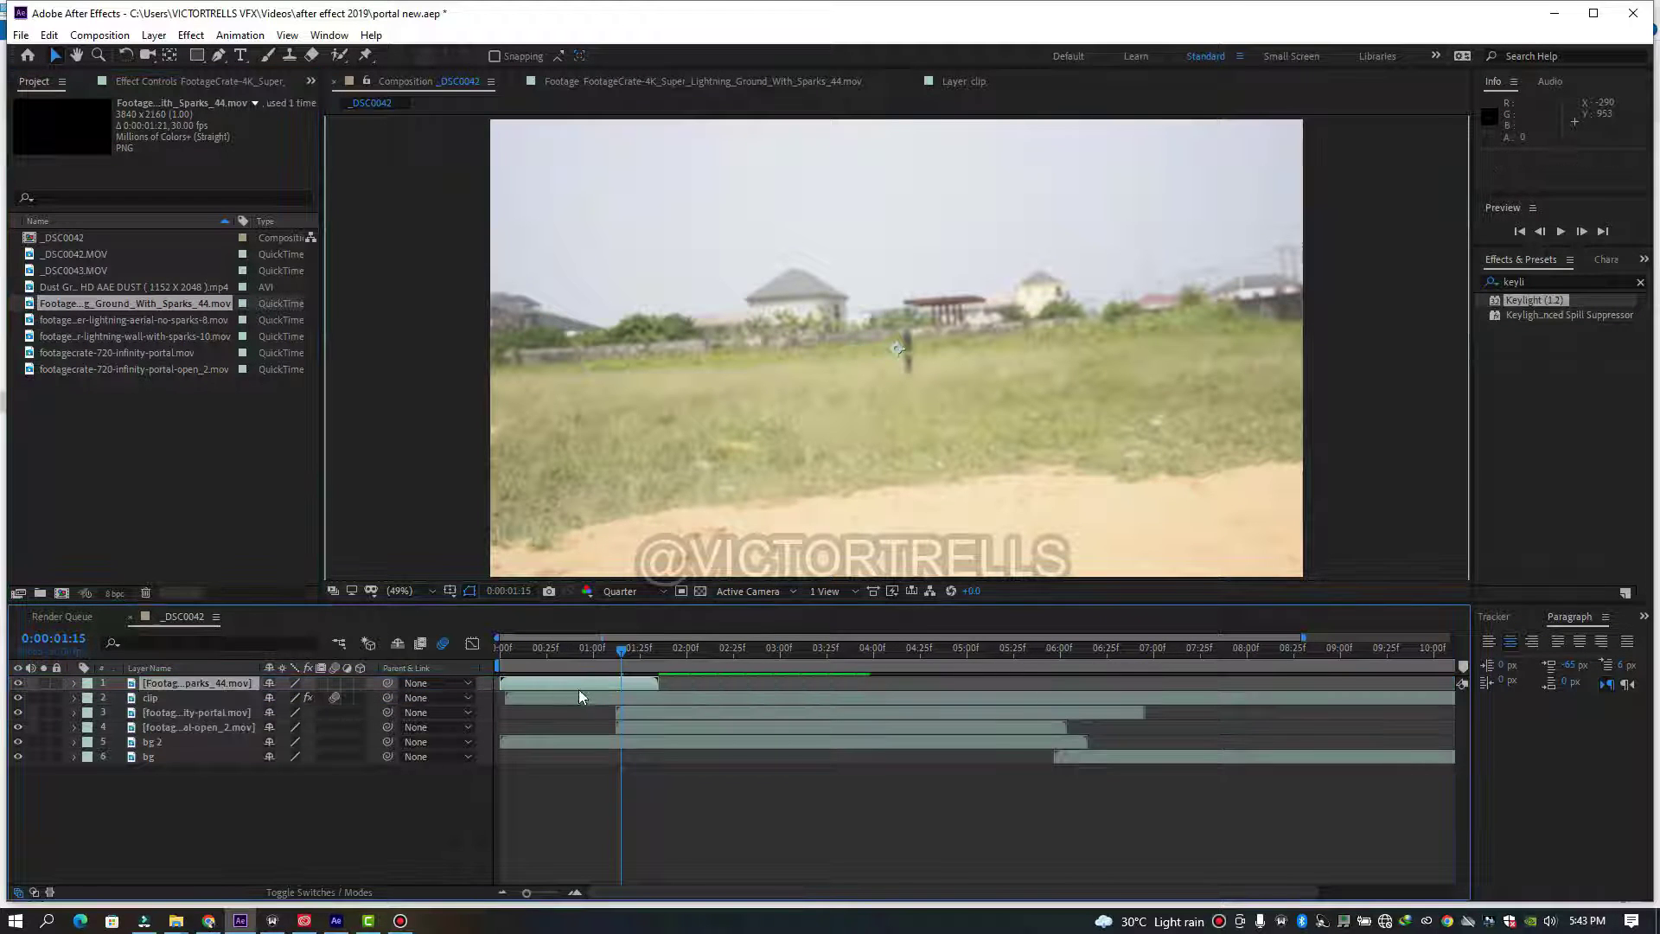
pyautogui.moveTo(579, 688); pyautogui.dragTo(646, 686)
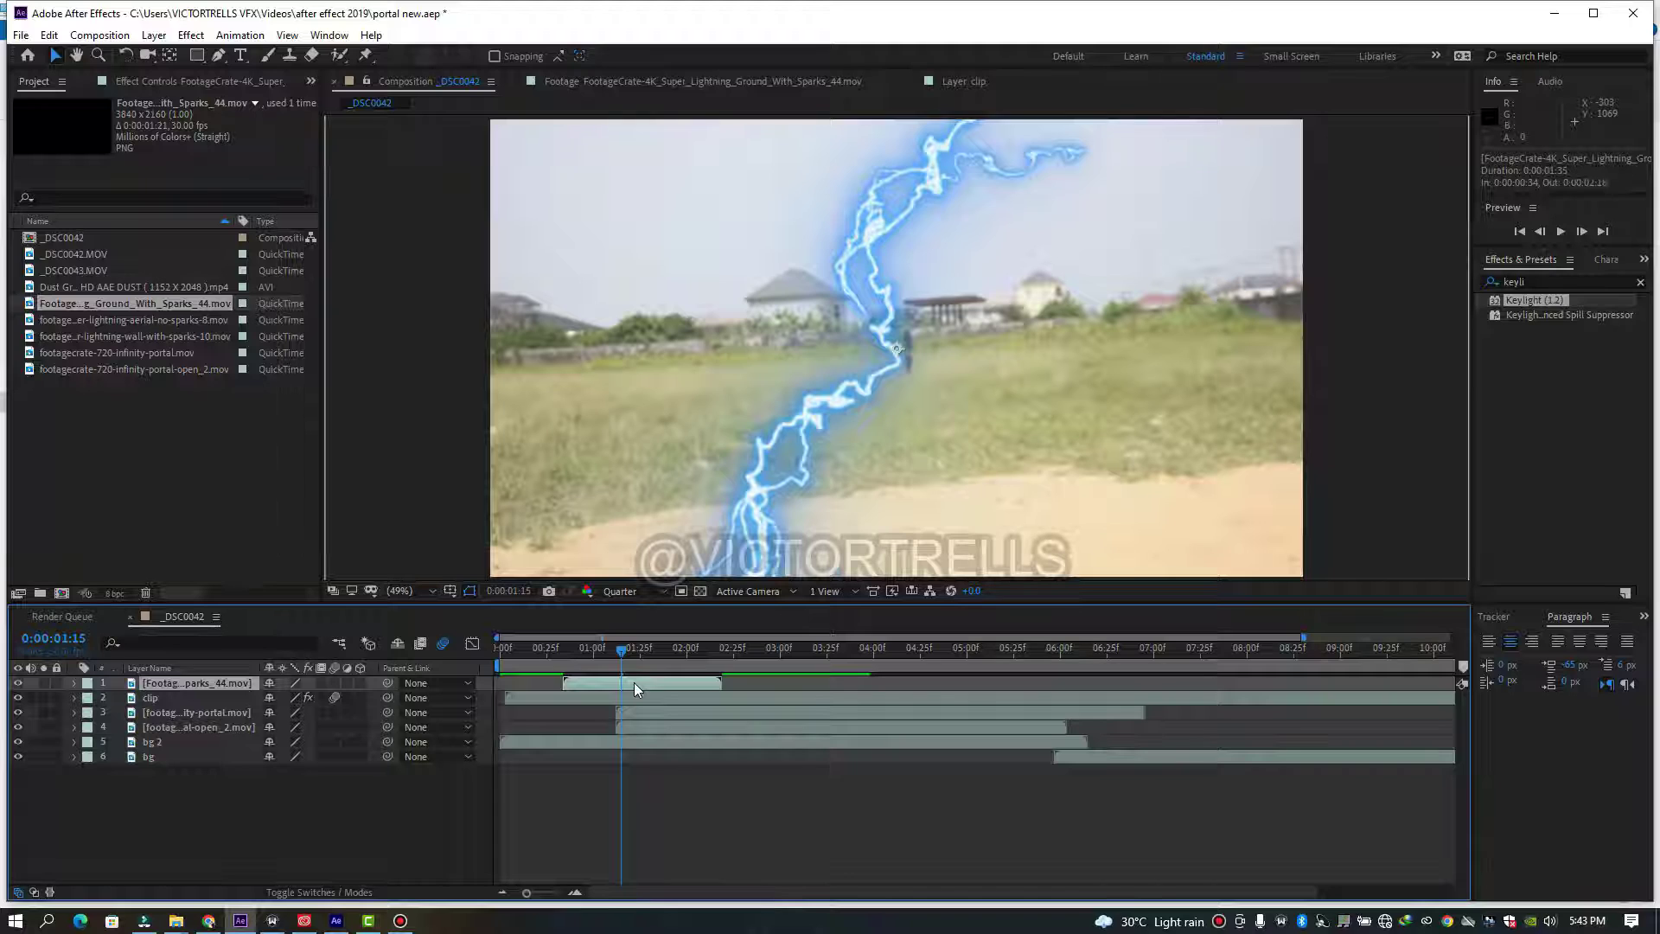
pyautogui.press('Delete')
# - Add the super-lightning-wall-with-sparks-10.mov footage above the clip layer, starting at 0:00:01:00
pyautogui.moveTo(206, 336); pyautogui.dragTo(612, 686)
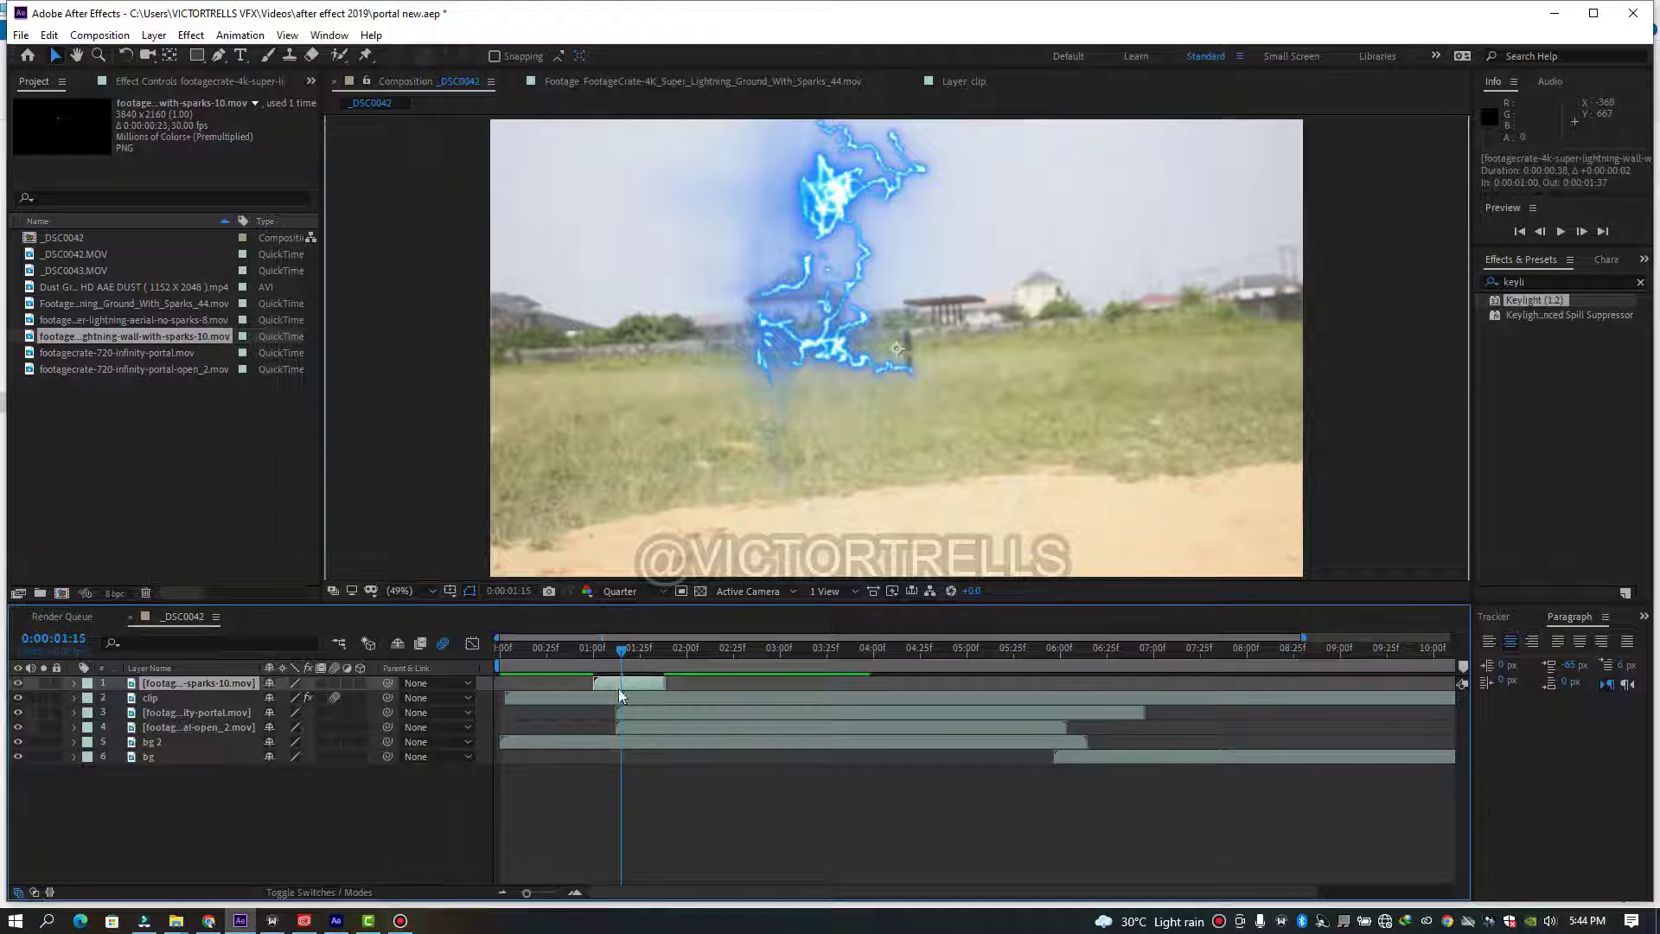
# - Preview the super-lightning-aerial-no-sparks-8.mov footage, add it as the top layer starting at 0:00:01:01, and delete the wall lightning layer
pyautogui.doubleClick(186, 320)
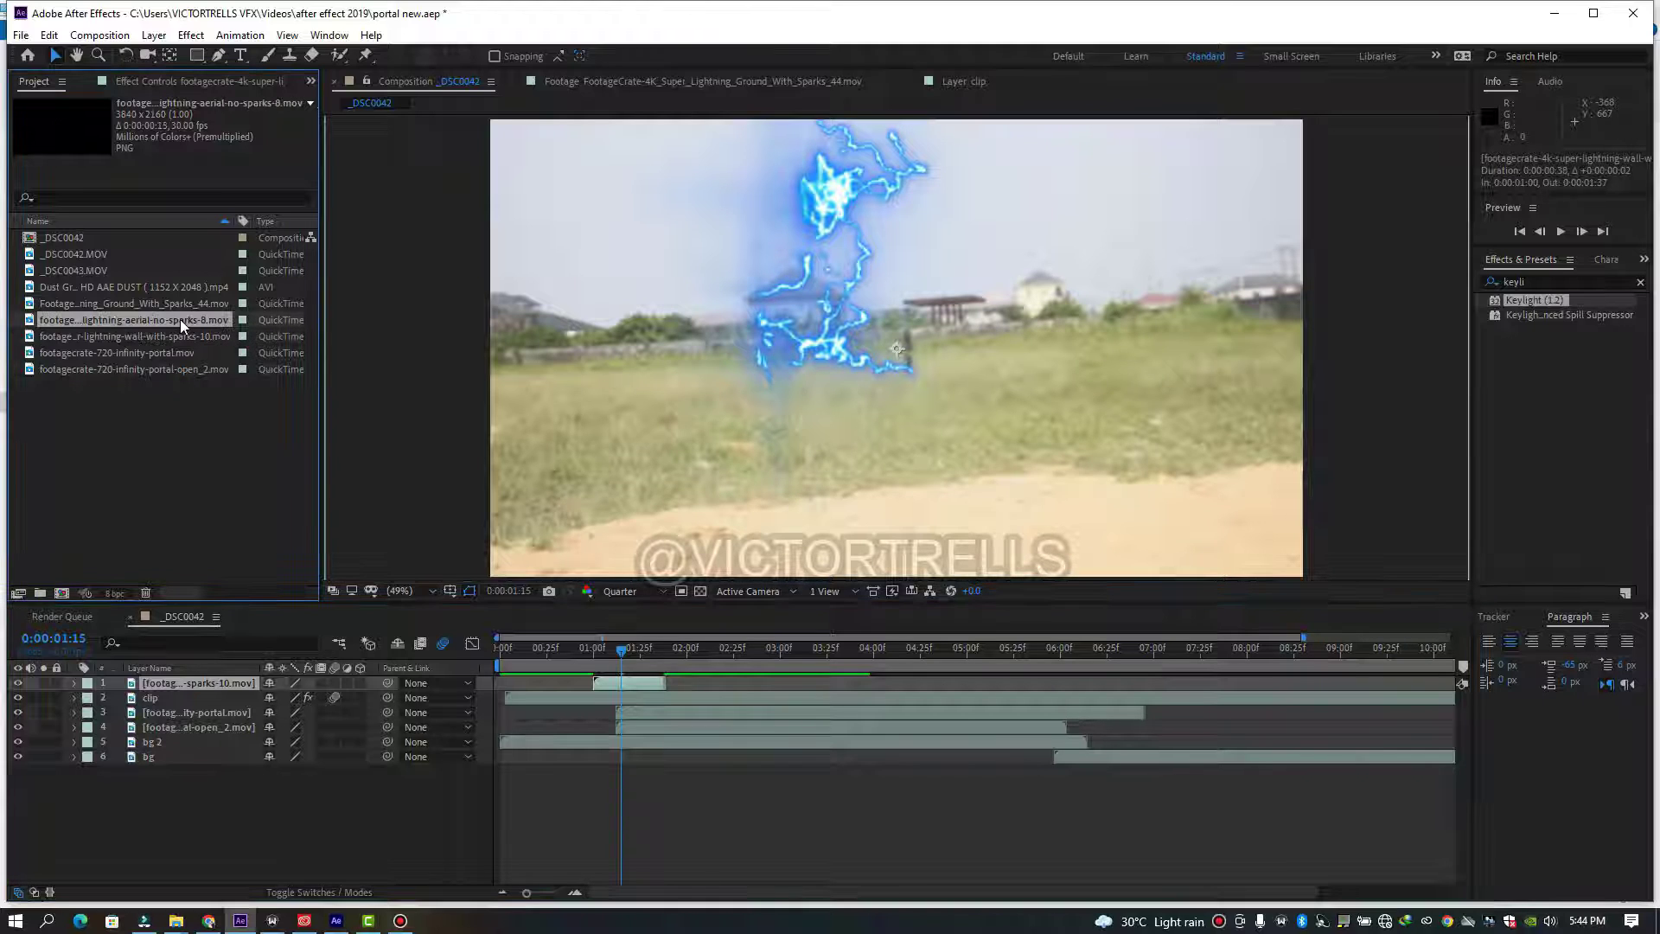
pyautogui.moveTo(508, 553); pyautogui.dragTo(790, 562)
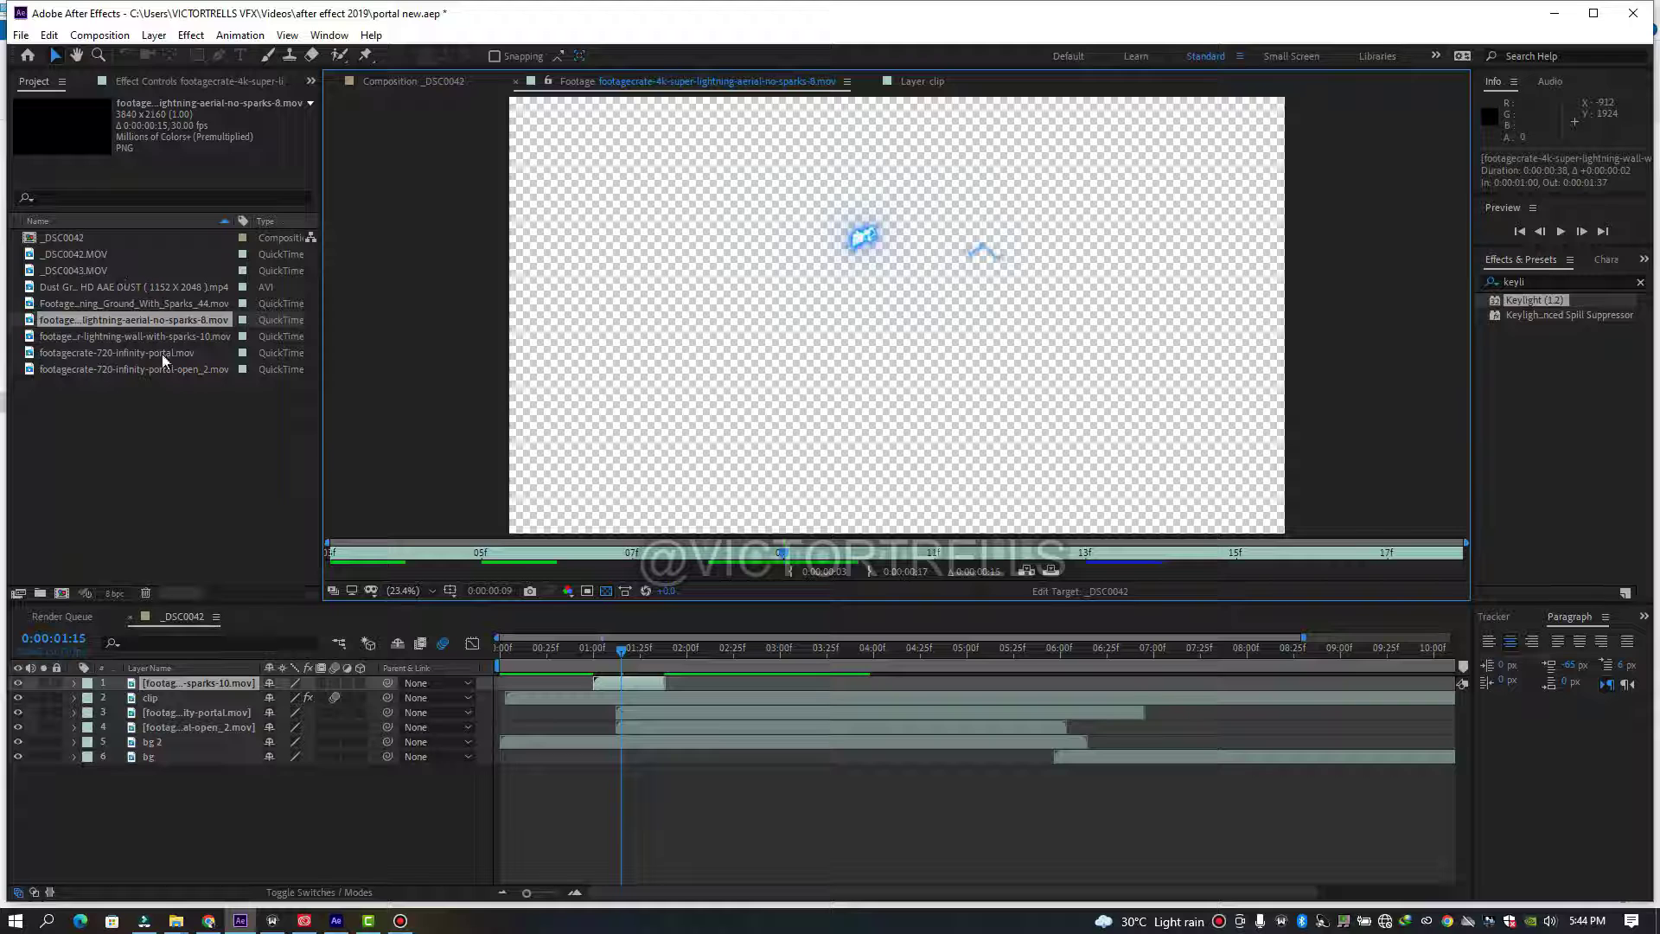
pyautogui.moveTo(134, 320); pyautogui.dragTo(626, 698)
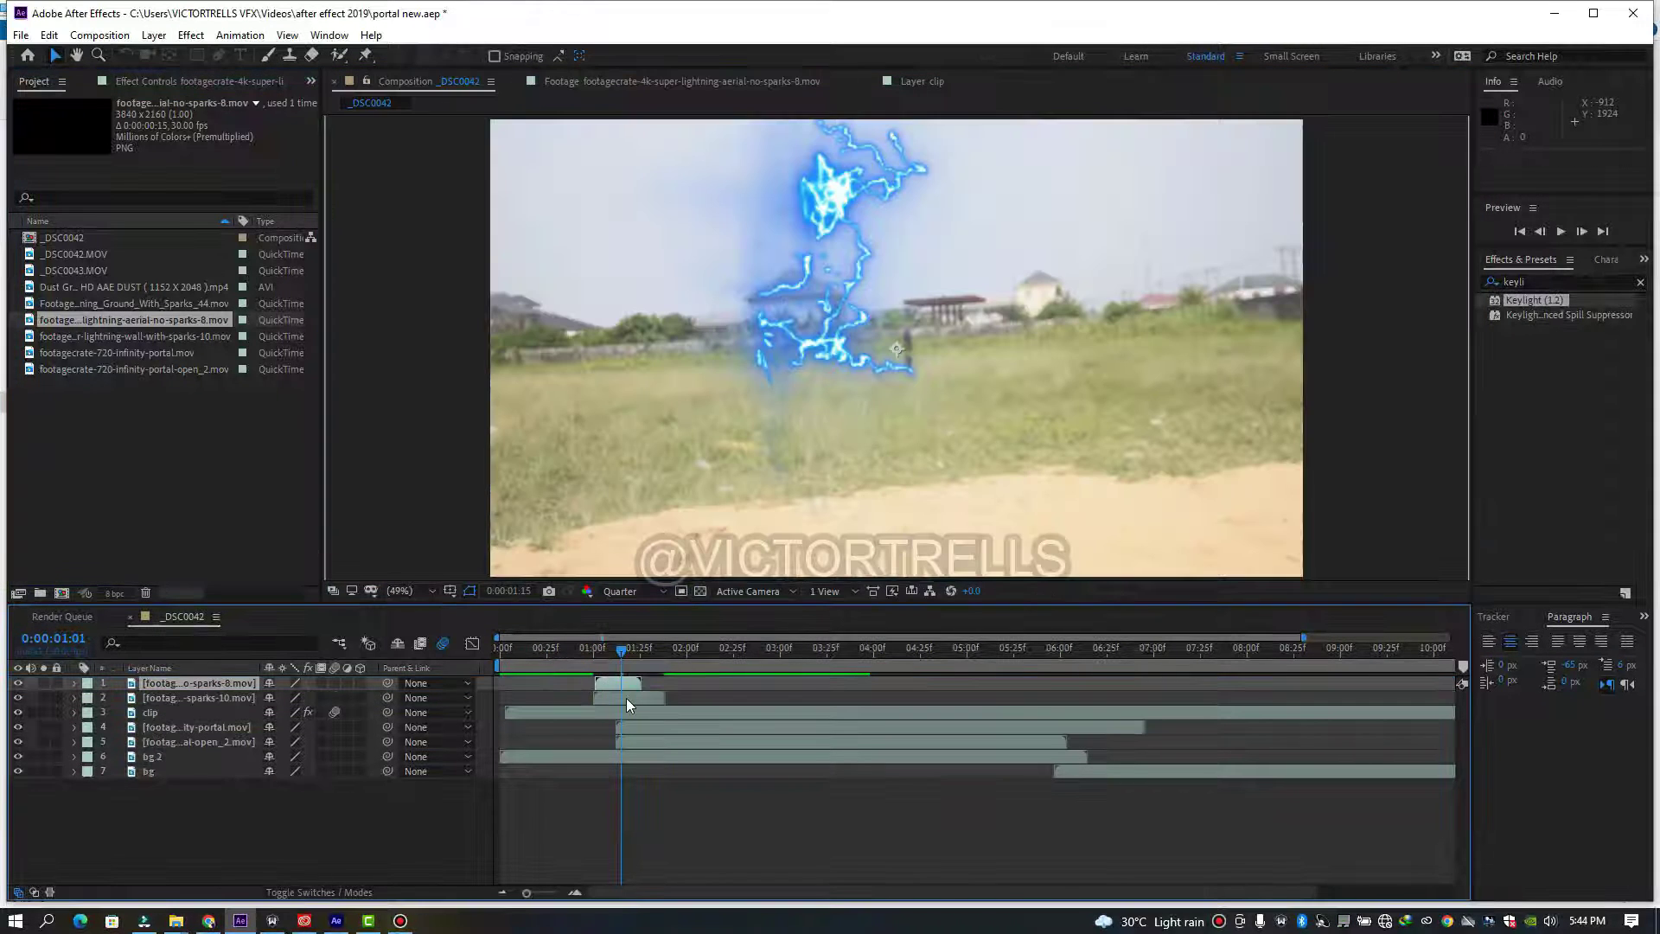
pyautogui.click(621, 697)
pyautogui.press('Delete')
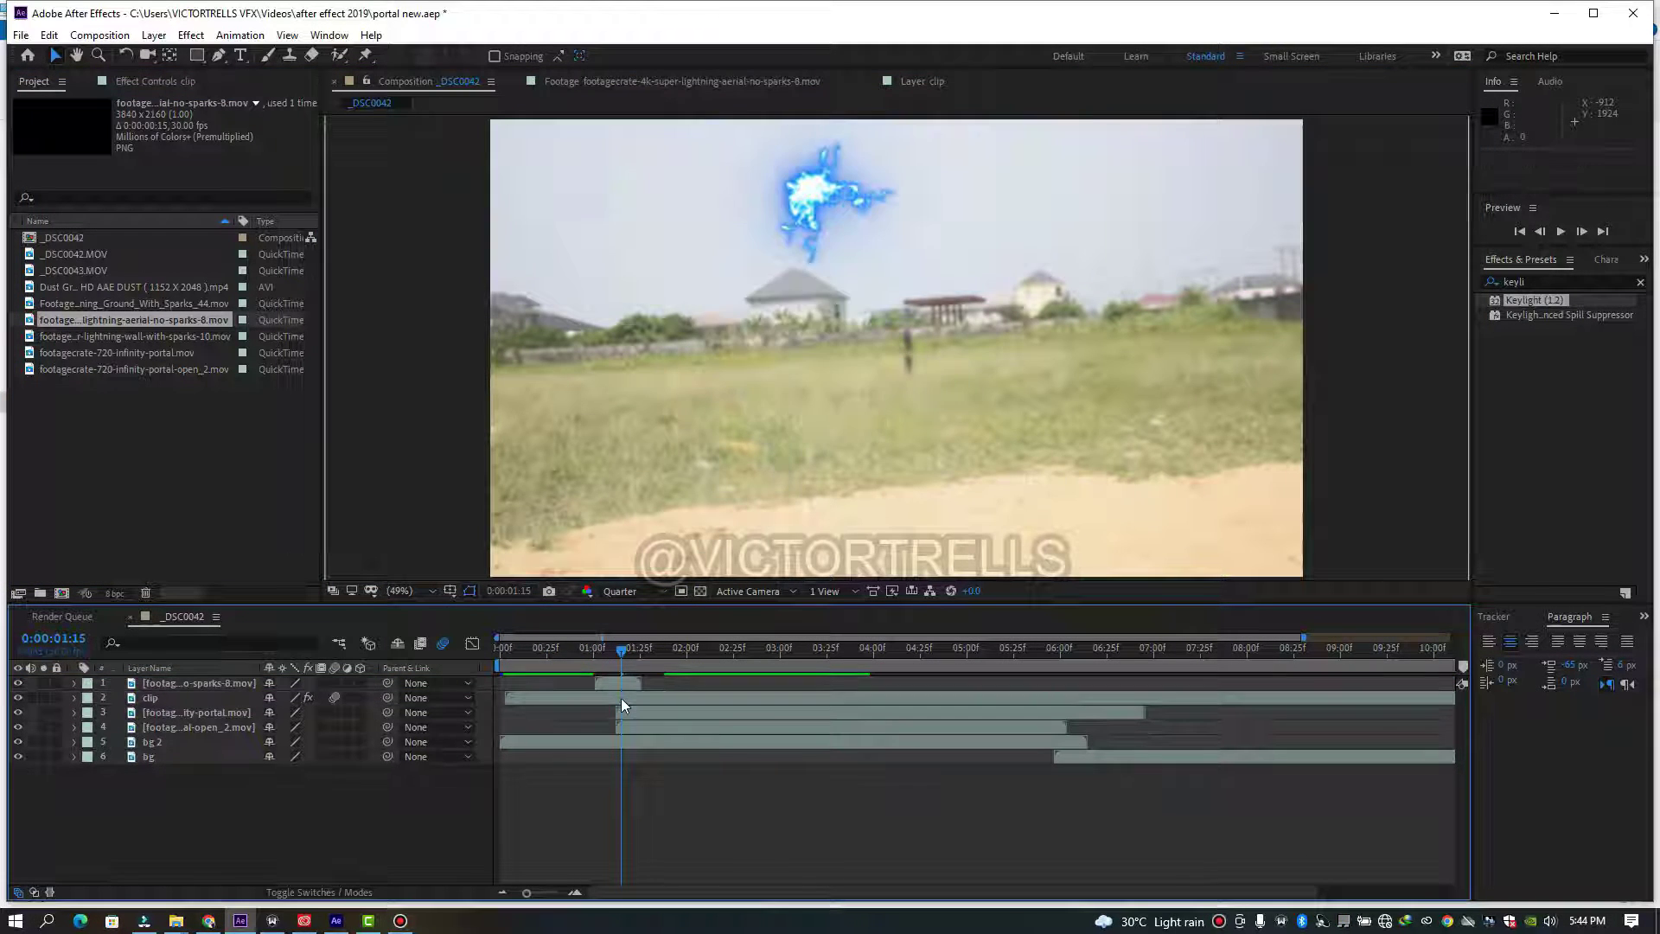
# - Move the aerial lightning down to the portal's centre, at about position 1142, 834, and play back the portal opening
pyautogui.moveTo(827, 185); pyautogui.dragTo(896, 319)
pyautogui.press('r')
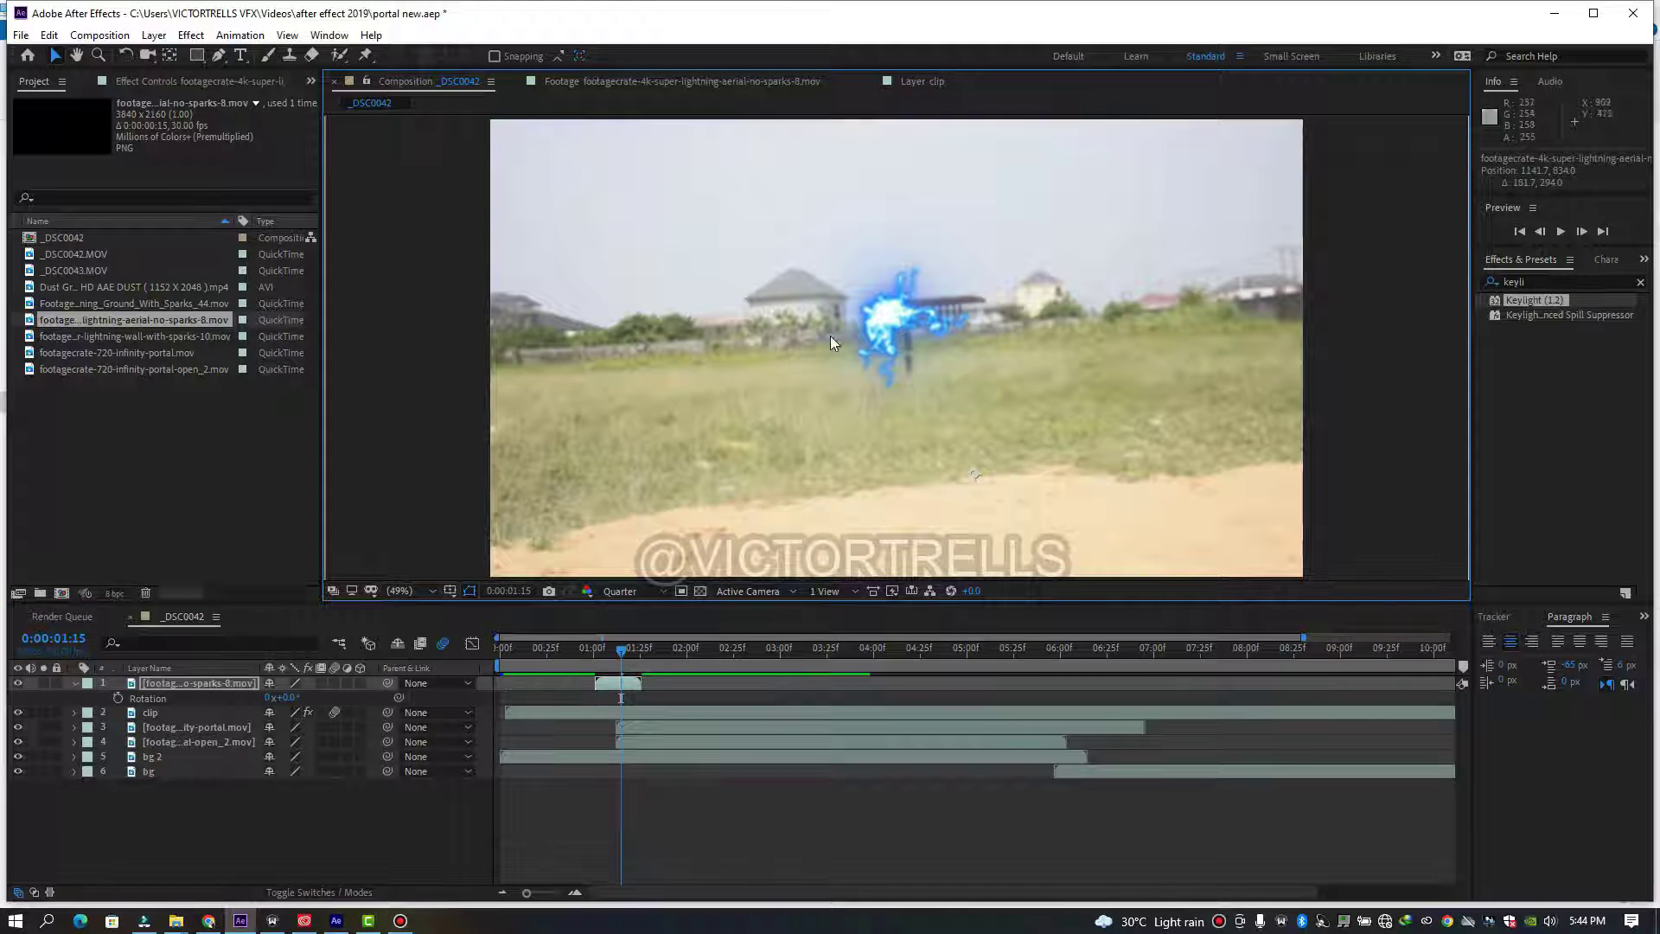
pyautogui.press('space')
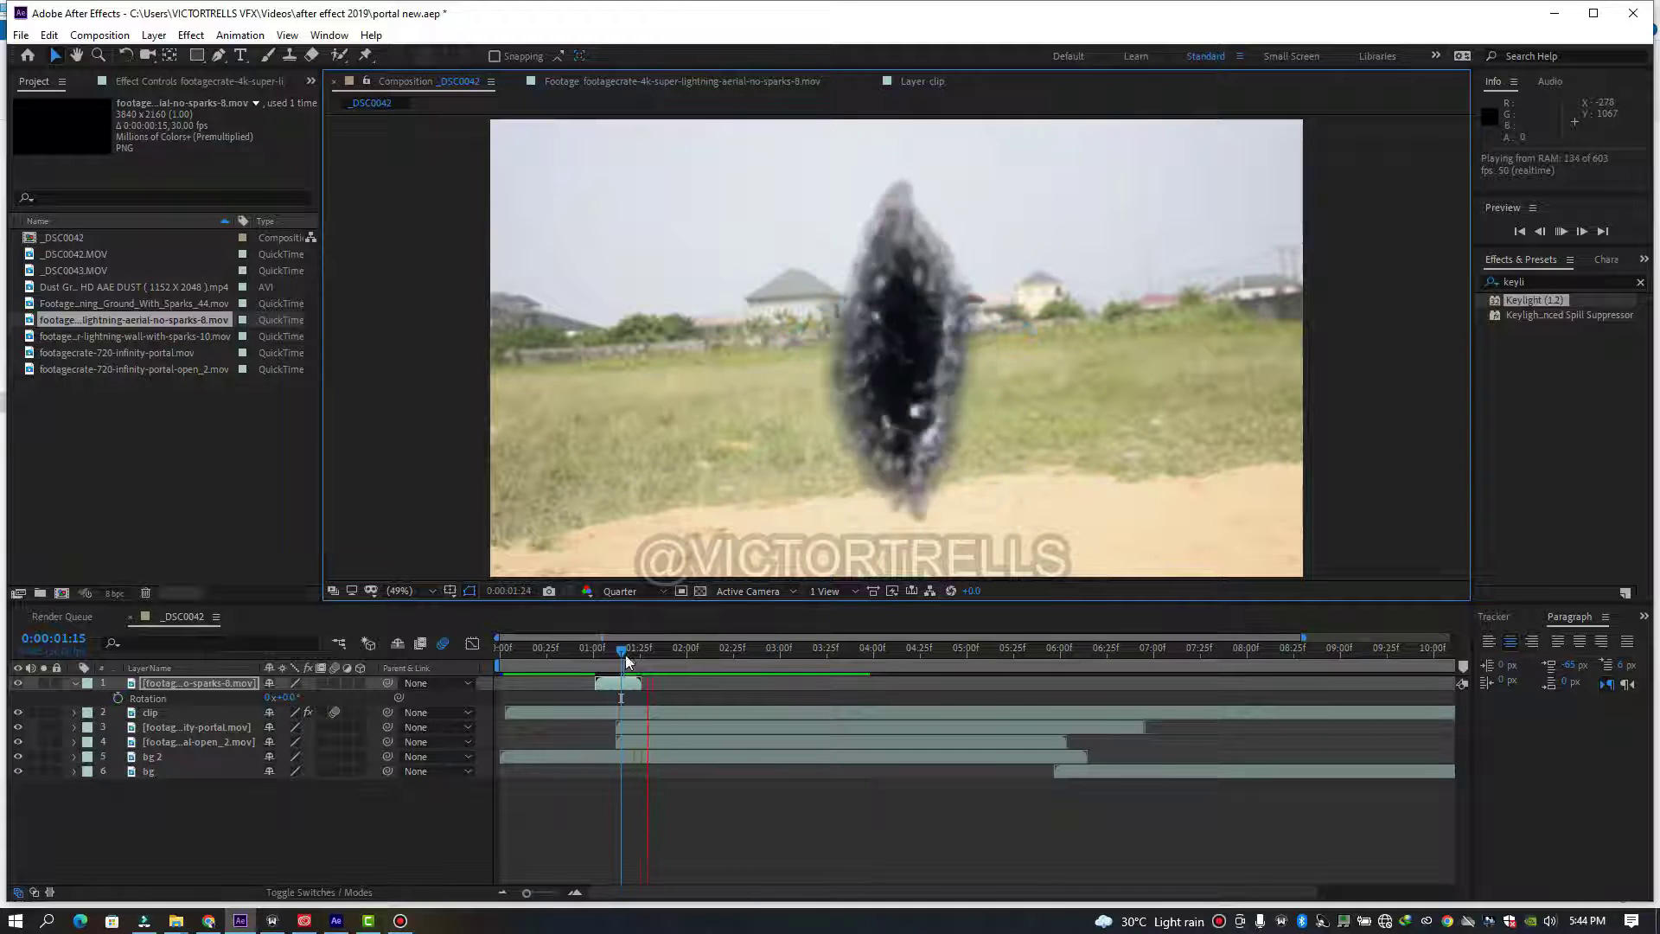
pyautogui.moveTo(627, 661); pyautogui.dragTo(588, 664)
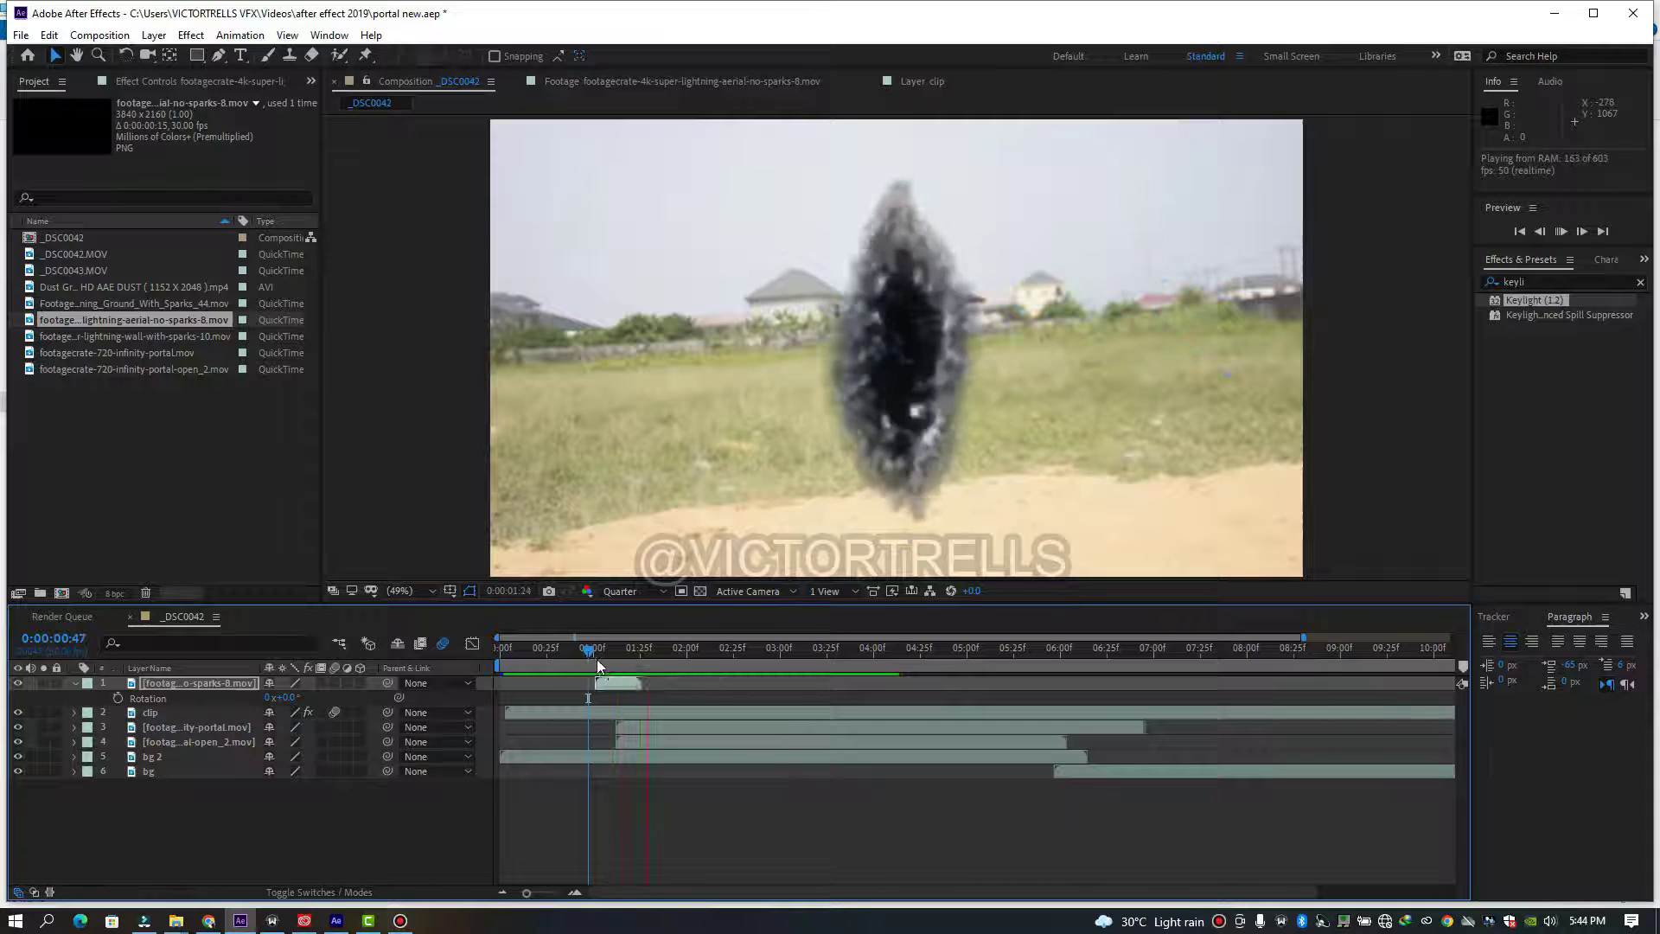
pyautogui.moveTo(597, 659); pyautogui.dragTo(617, 668)
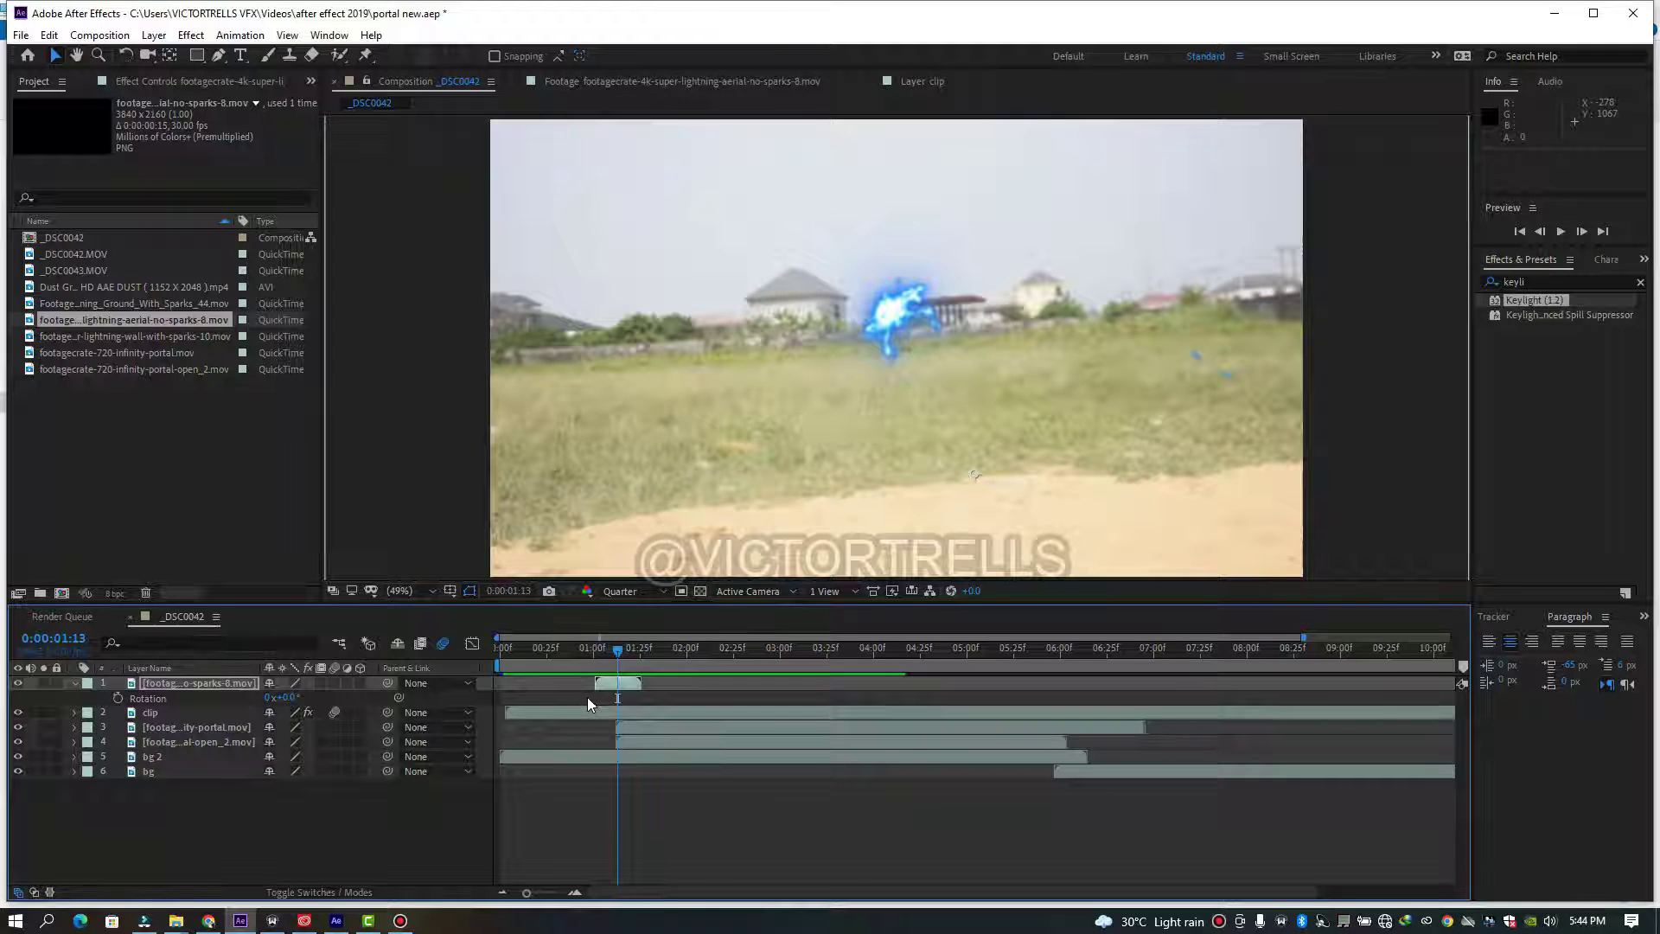
# - Scale the aerial lightning layer to 69% and reposition it over the portal at about 1066, 822
pyautogui.press('s')
pyautogui.moveTo(285, 697); pyautogui.dragTo(259, 696)
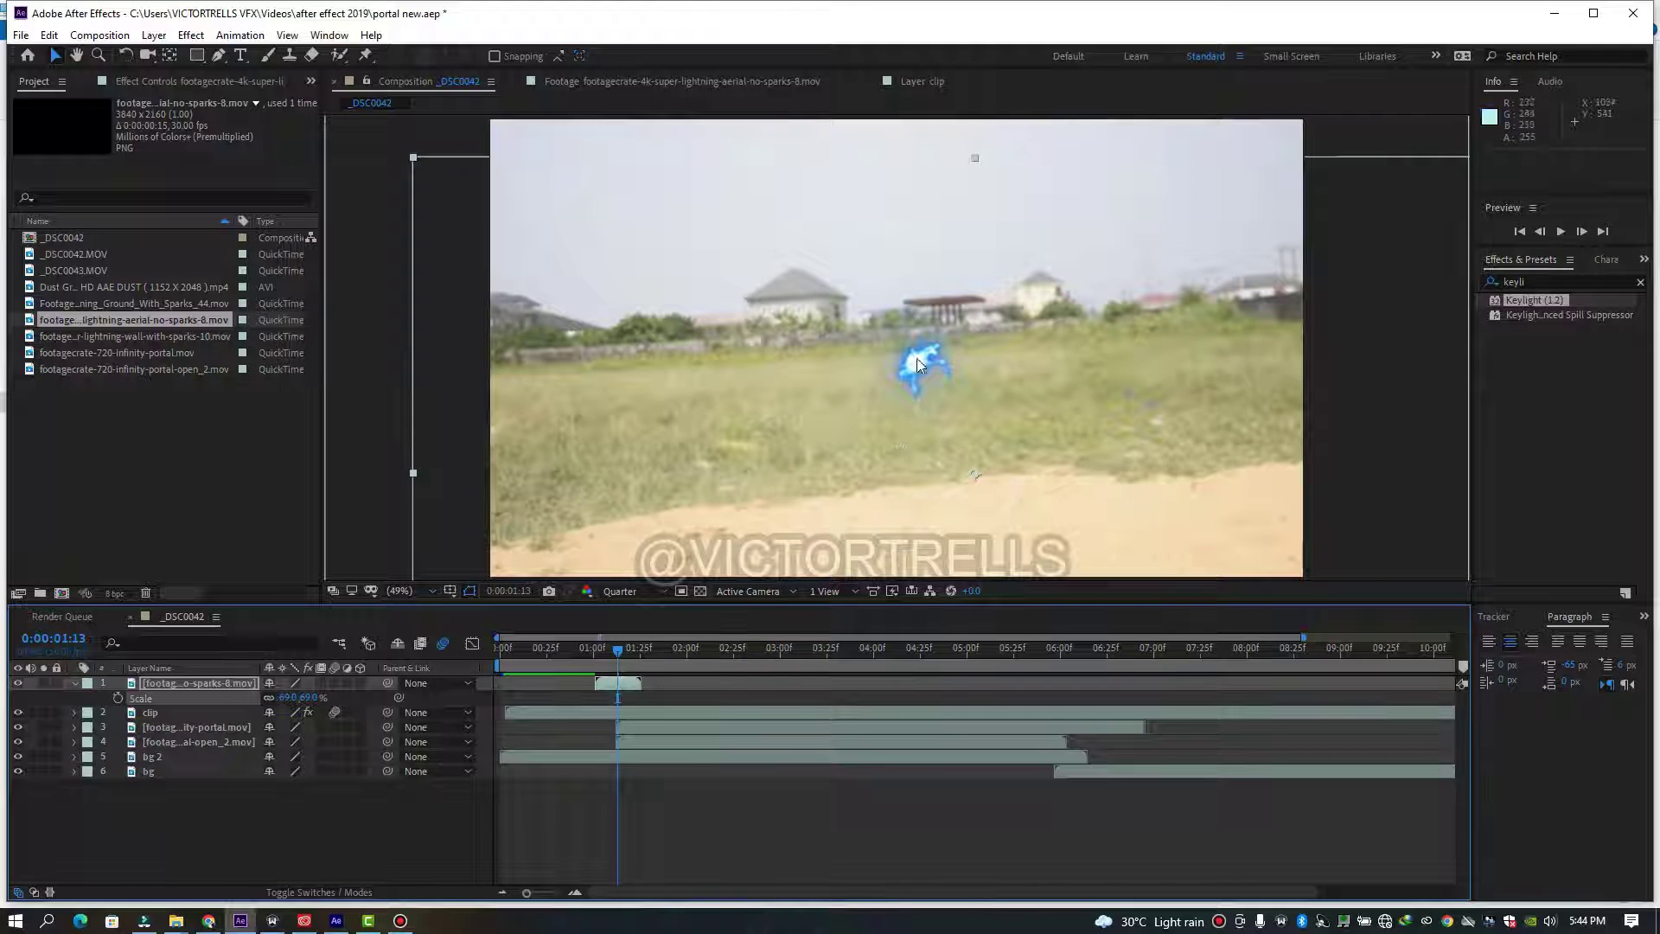
pyautogui.moveTo(918, 363); pyautogui.dragTo(886, 358)
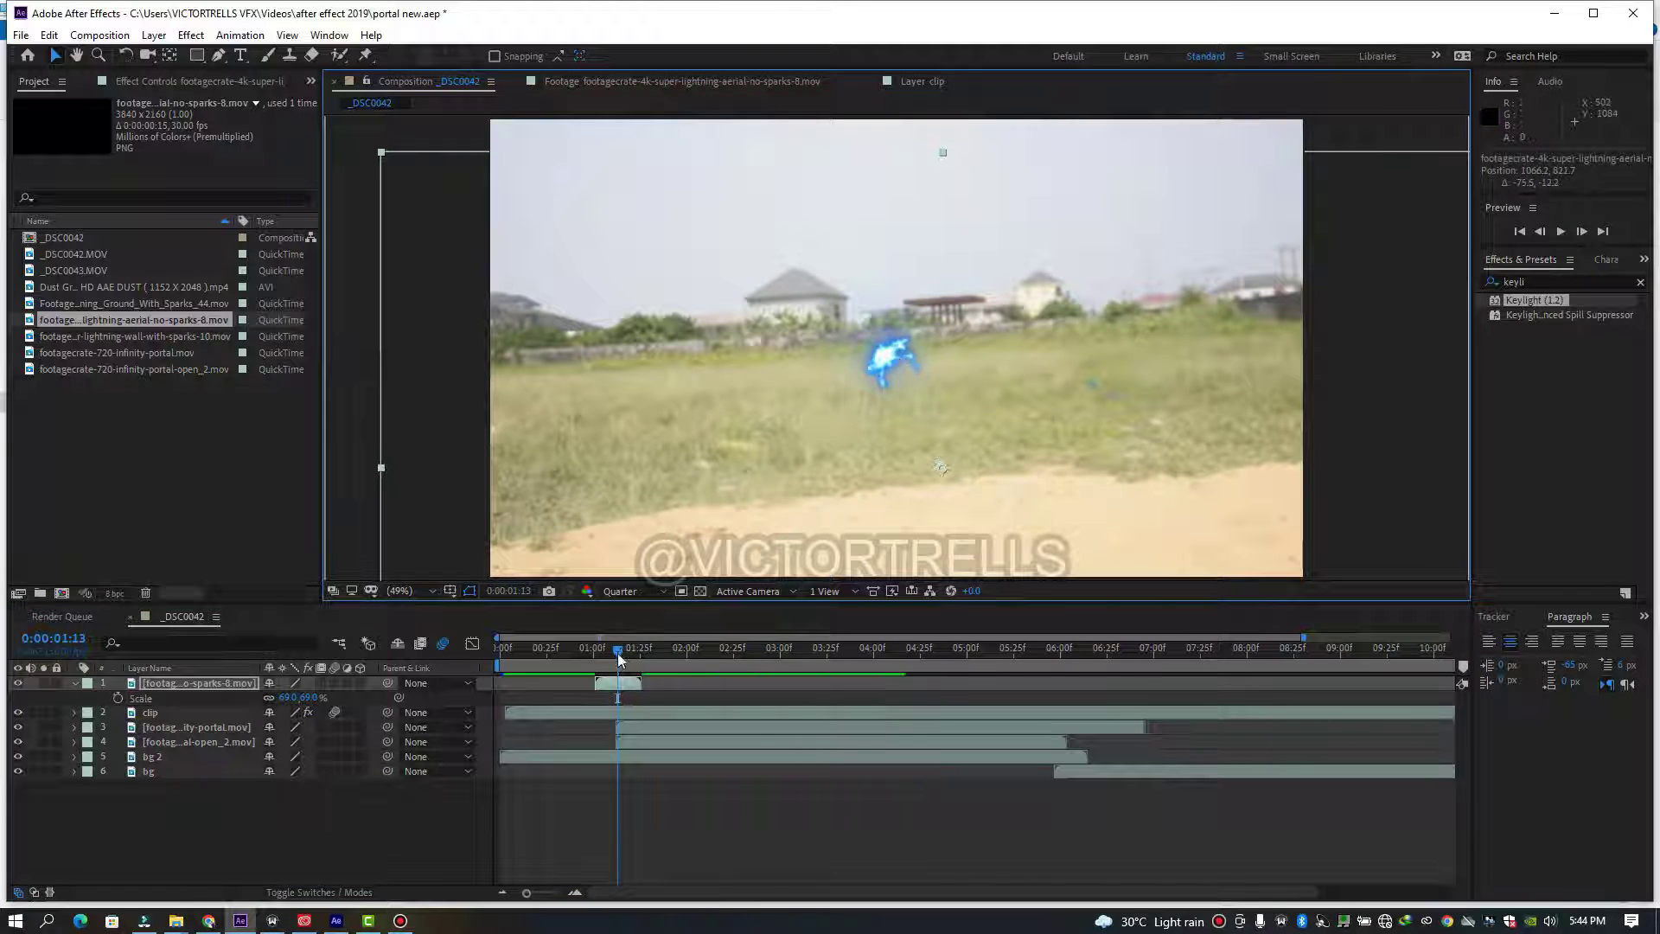
pyautogui.moveTo(619, 658); pyautogui.dragTo(597, 657)
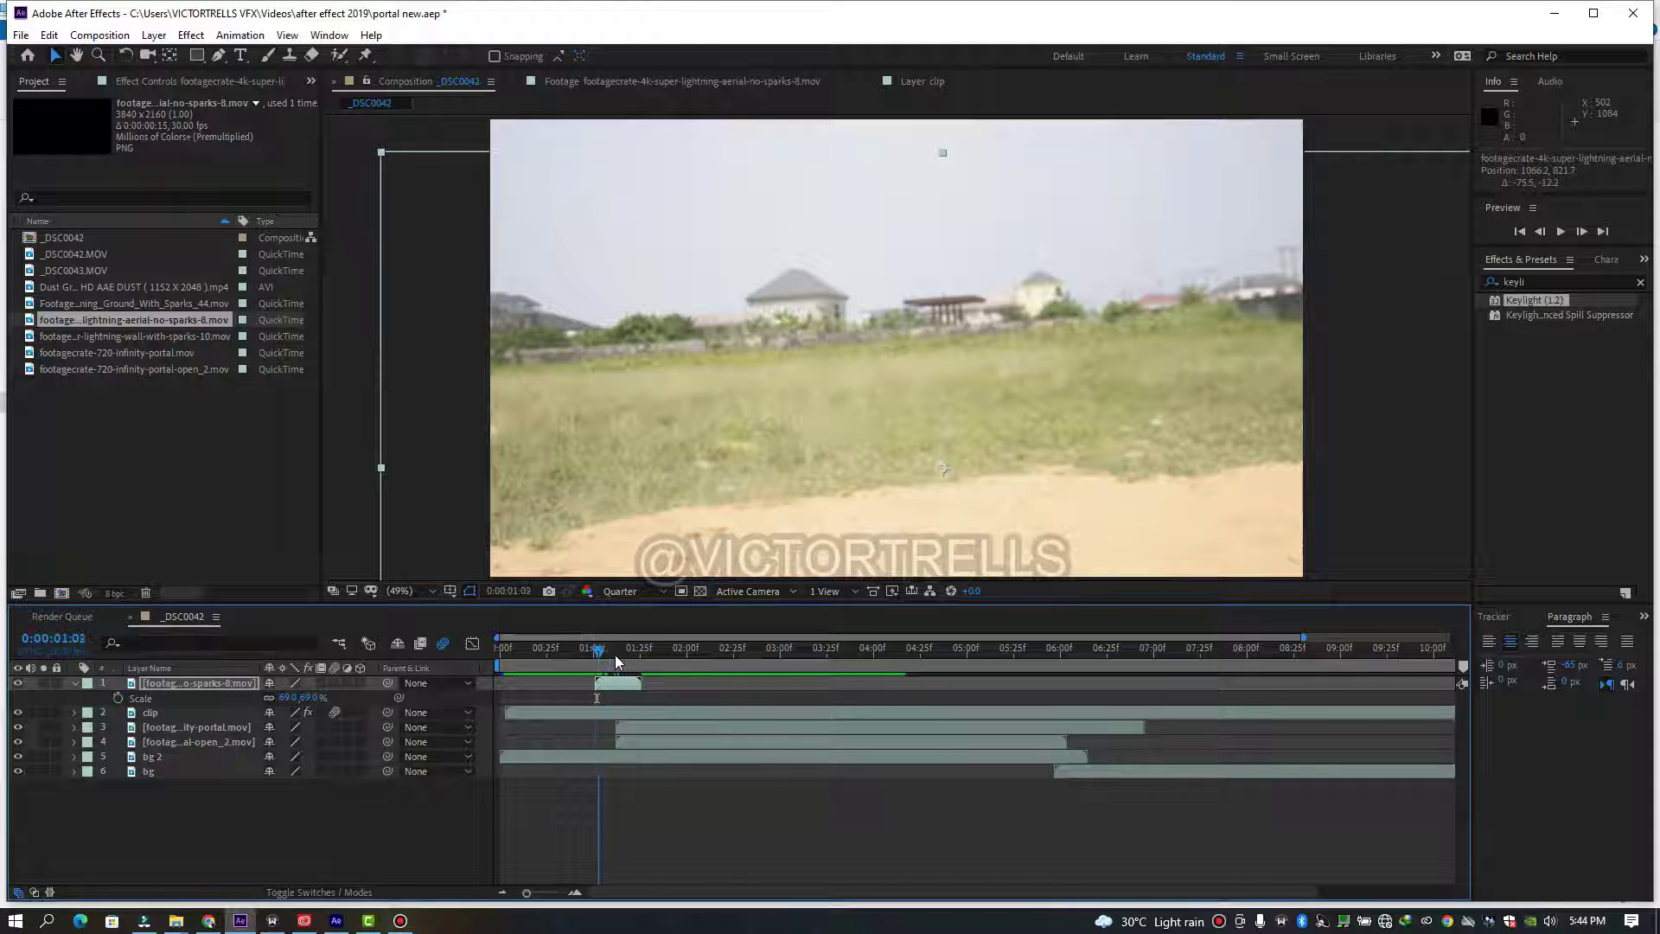
pyautogui.click(614, 655)
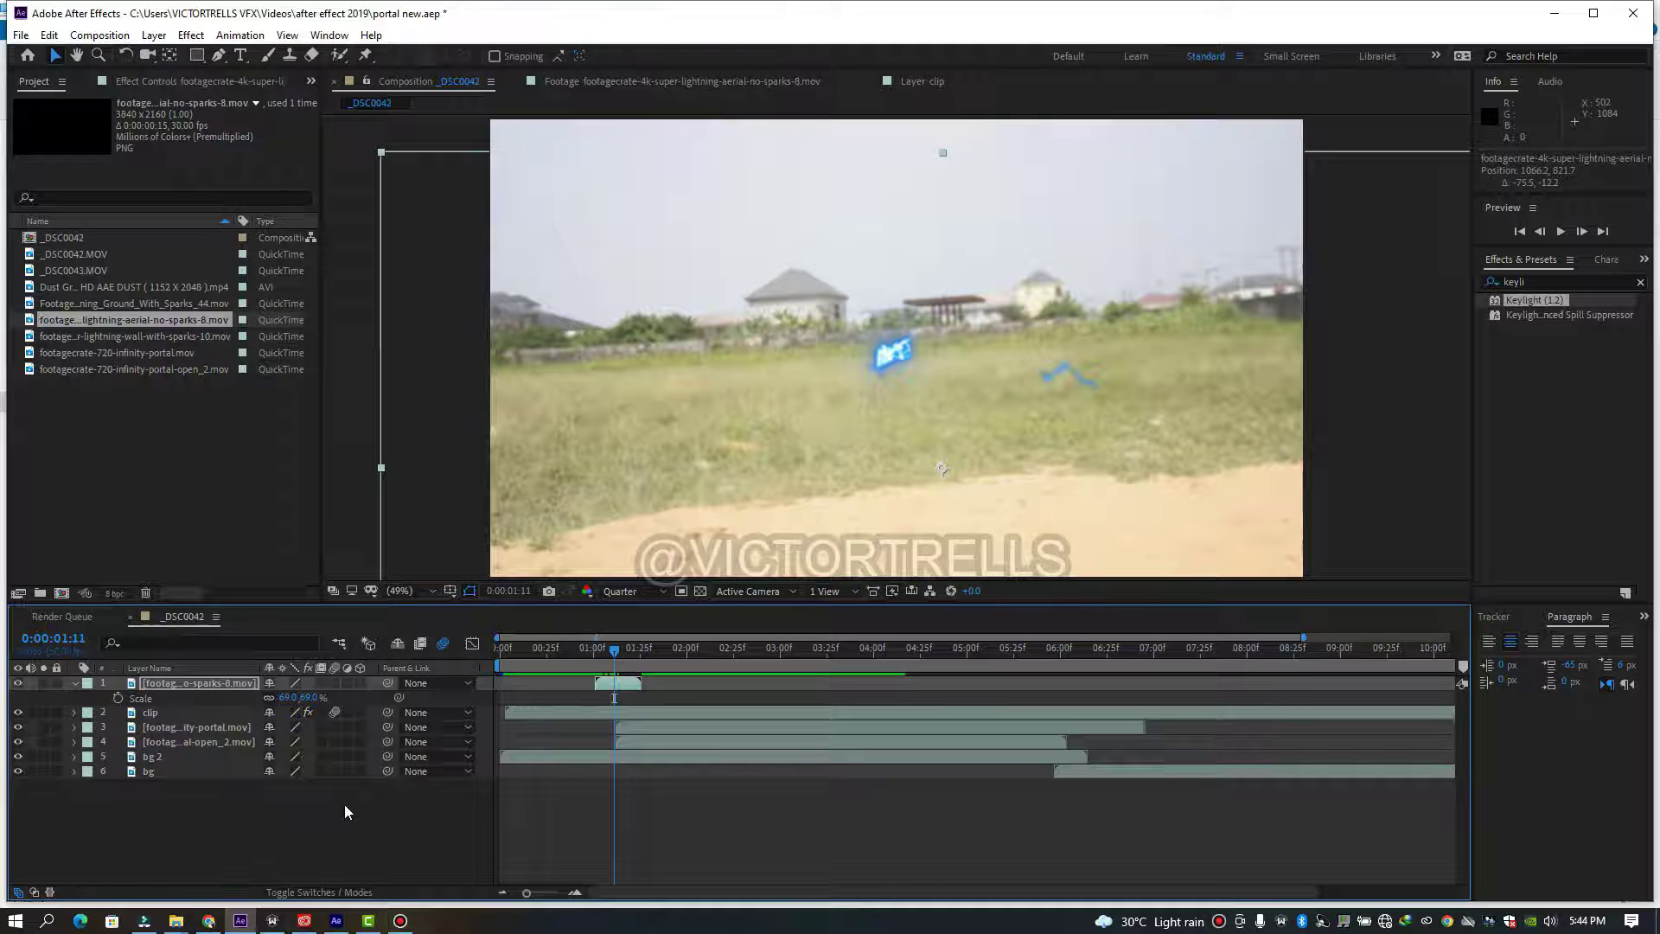
# - Set the aerial lightning layer's blending mode to Screen and play back the lightning at the portal opening
pyautogui.click(319, 891)
pyautogui.click(288, 683)
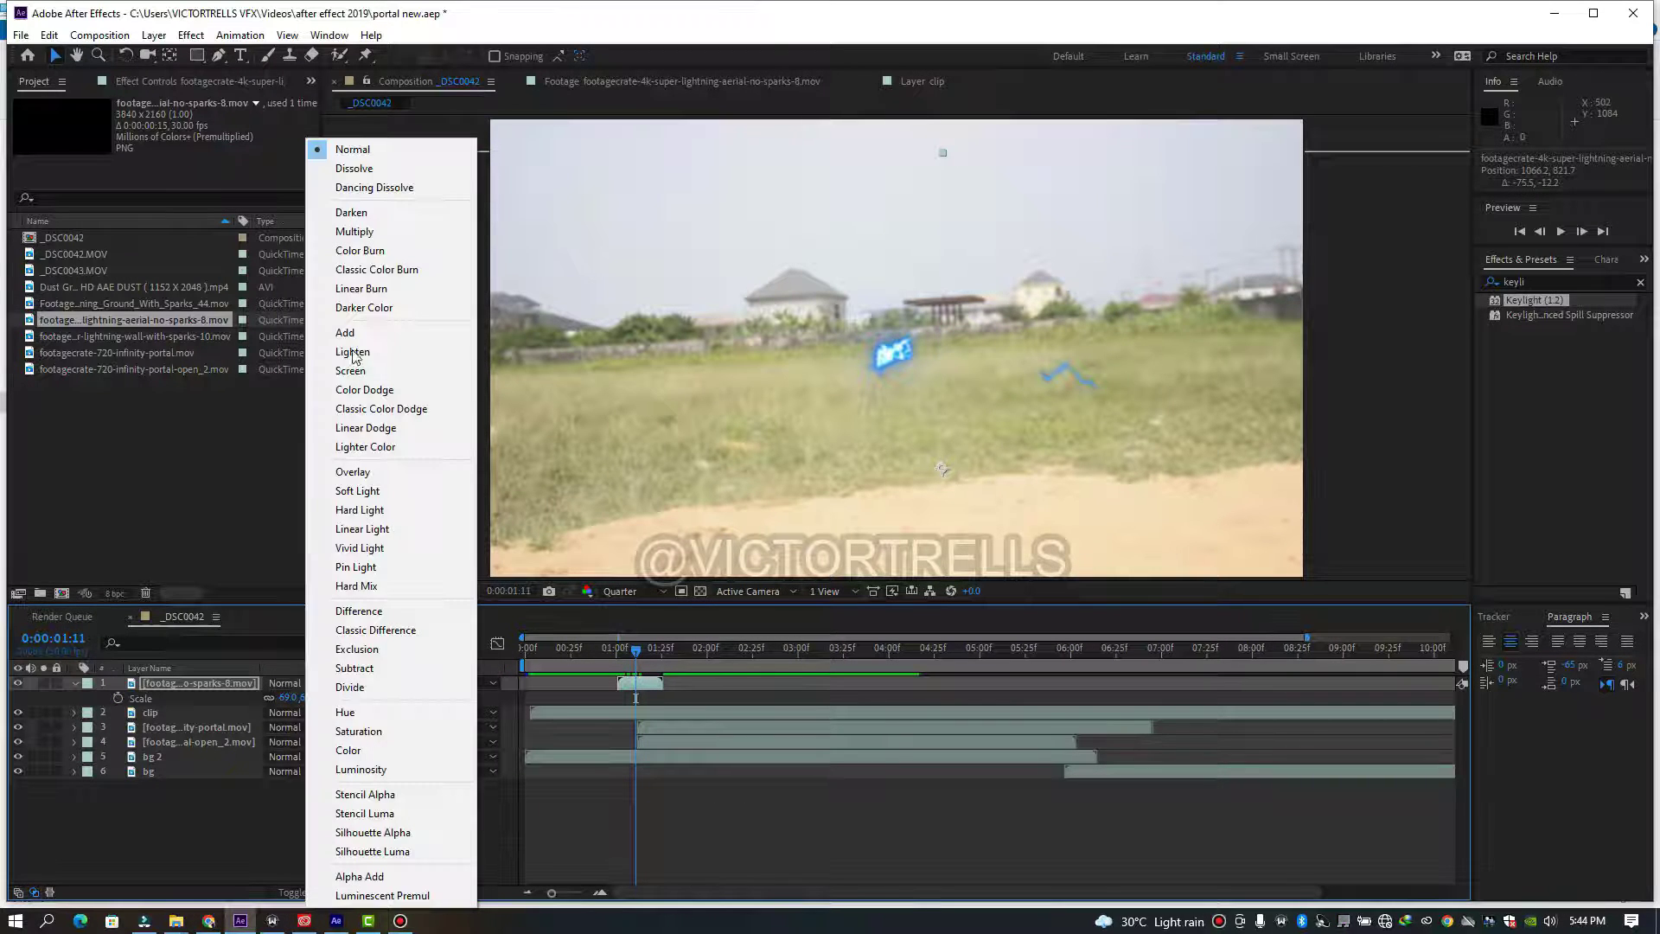
pyautogui.click(359, 372)
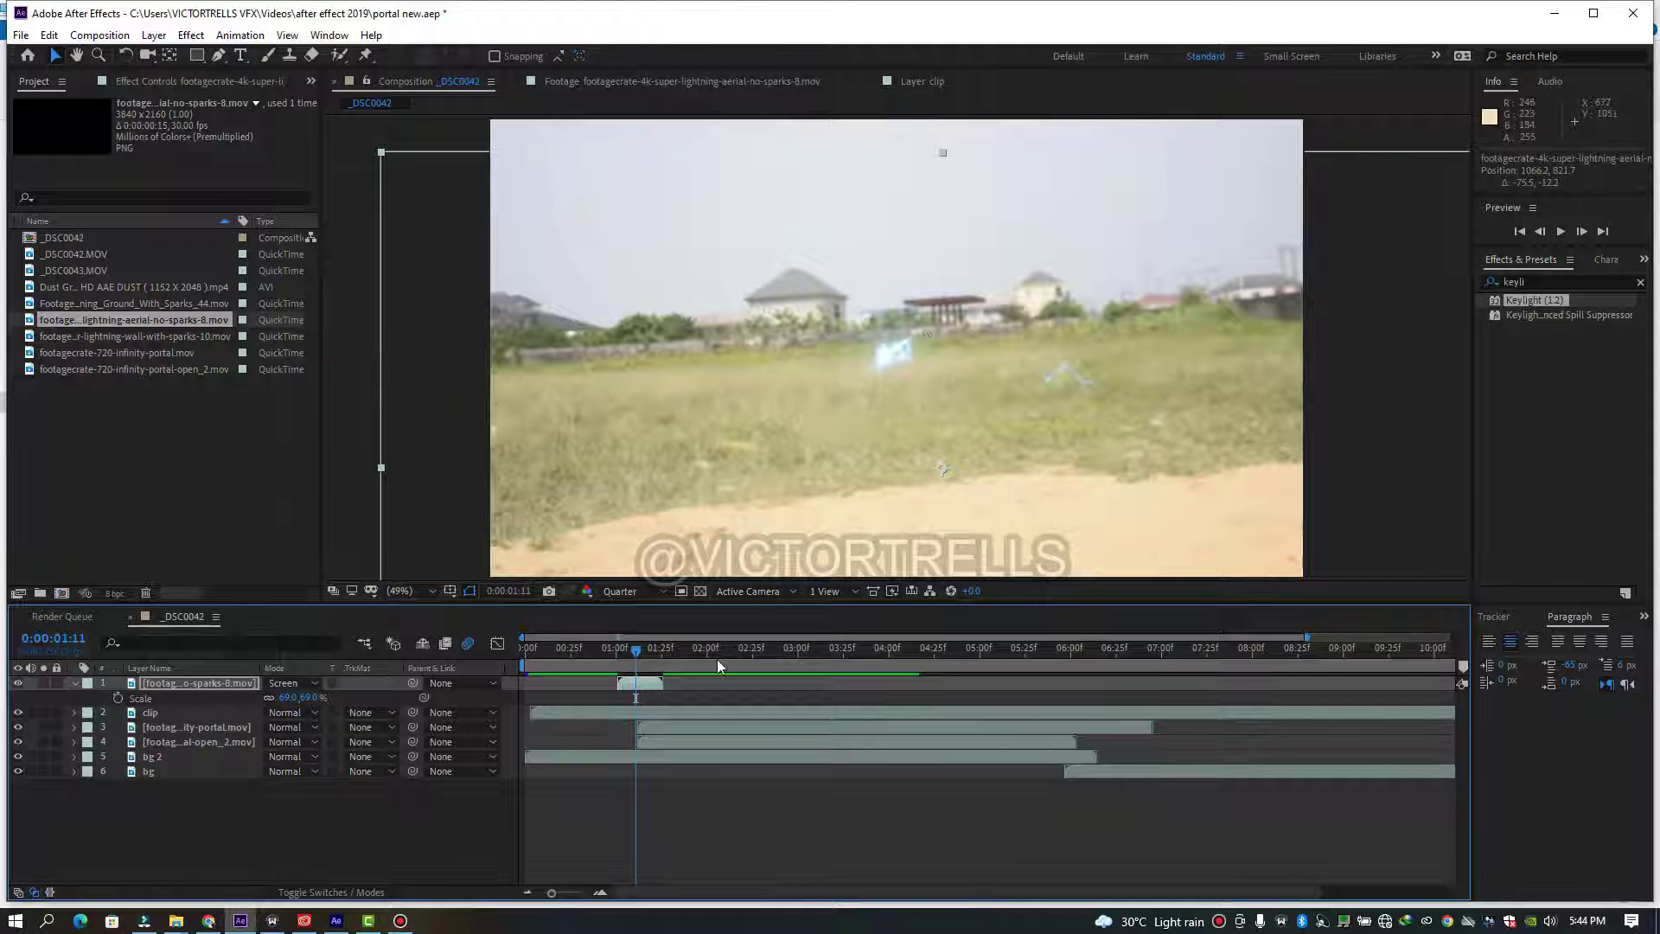
pyautogui.moveTo(640, 666); pyautogui.dragTo(600, 648)
pyautogui.press('space')
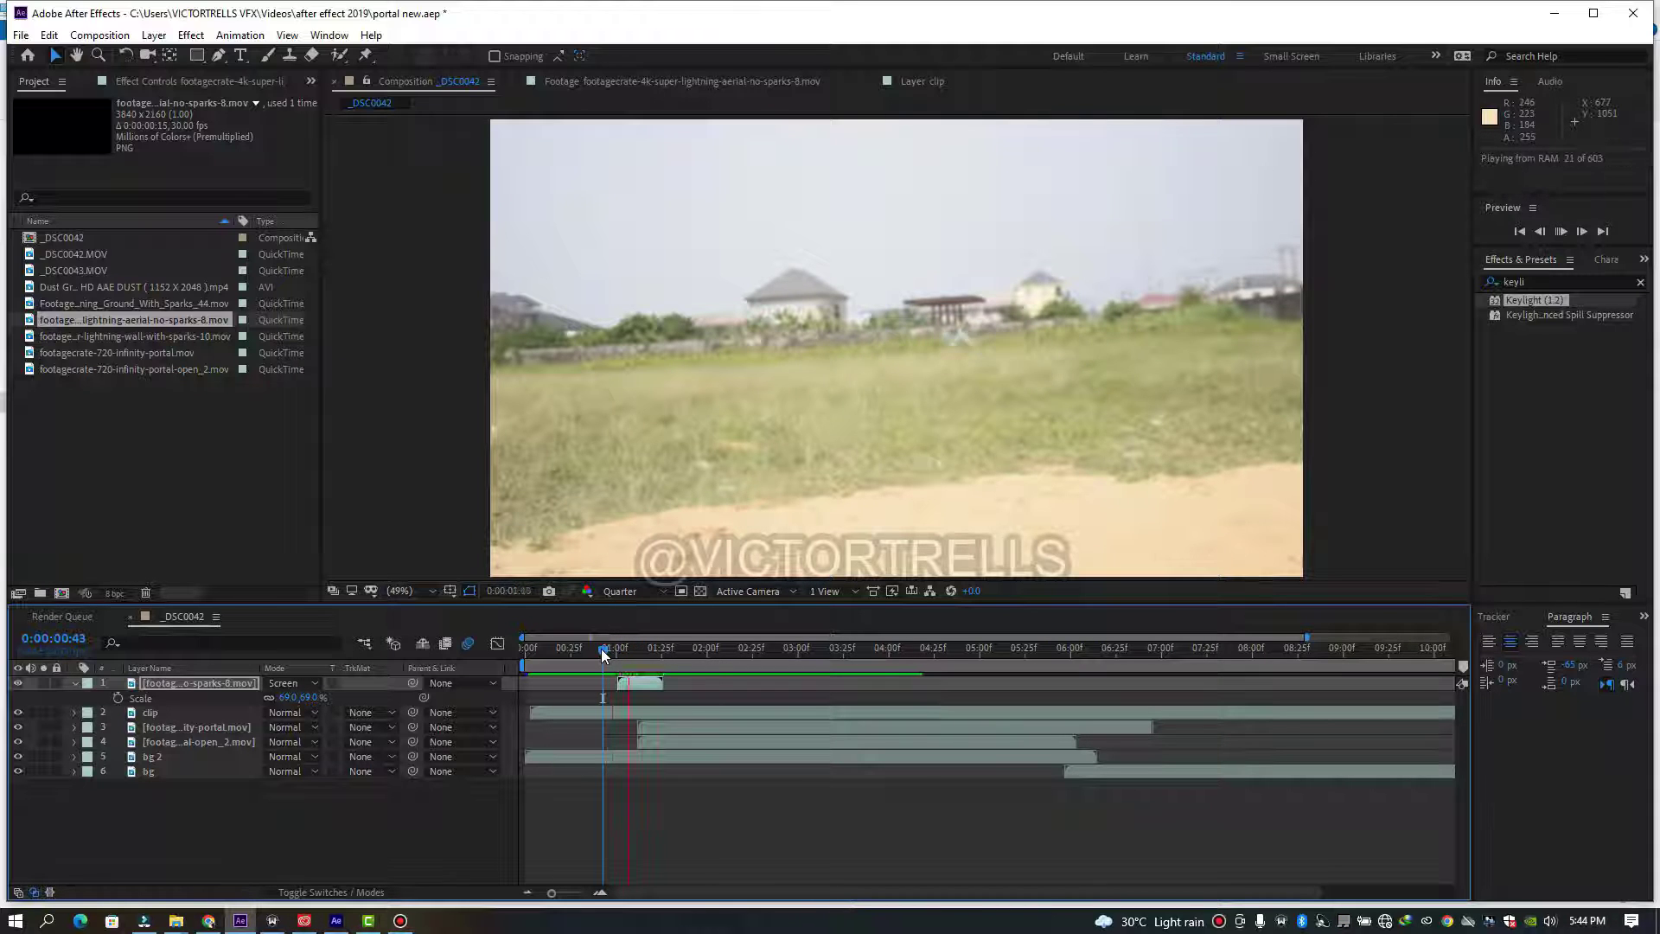
pyautogui.click(621, 650)
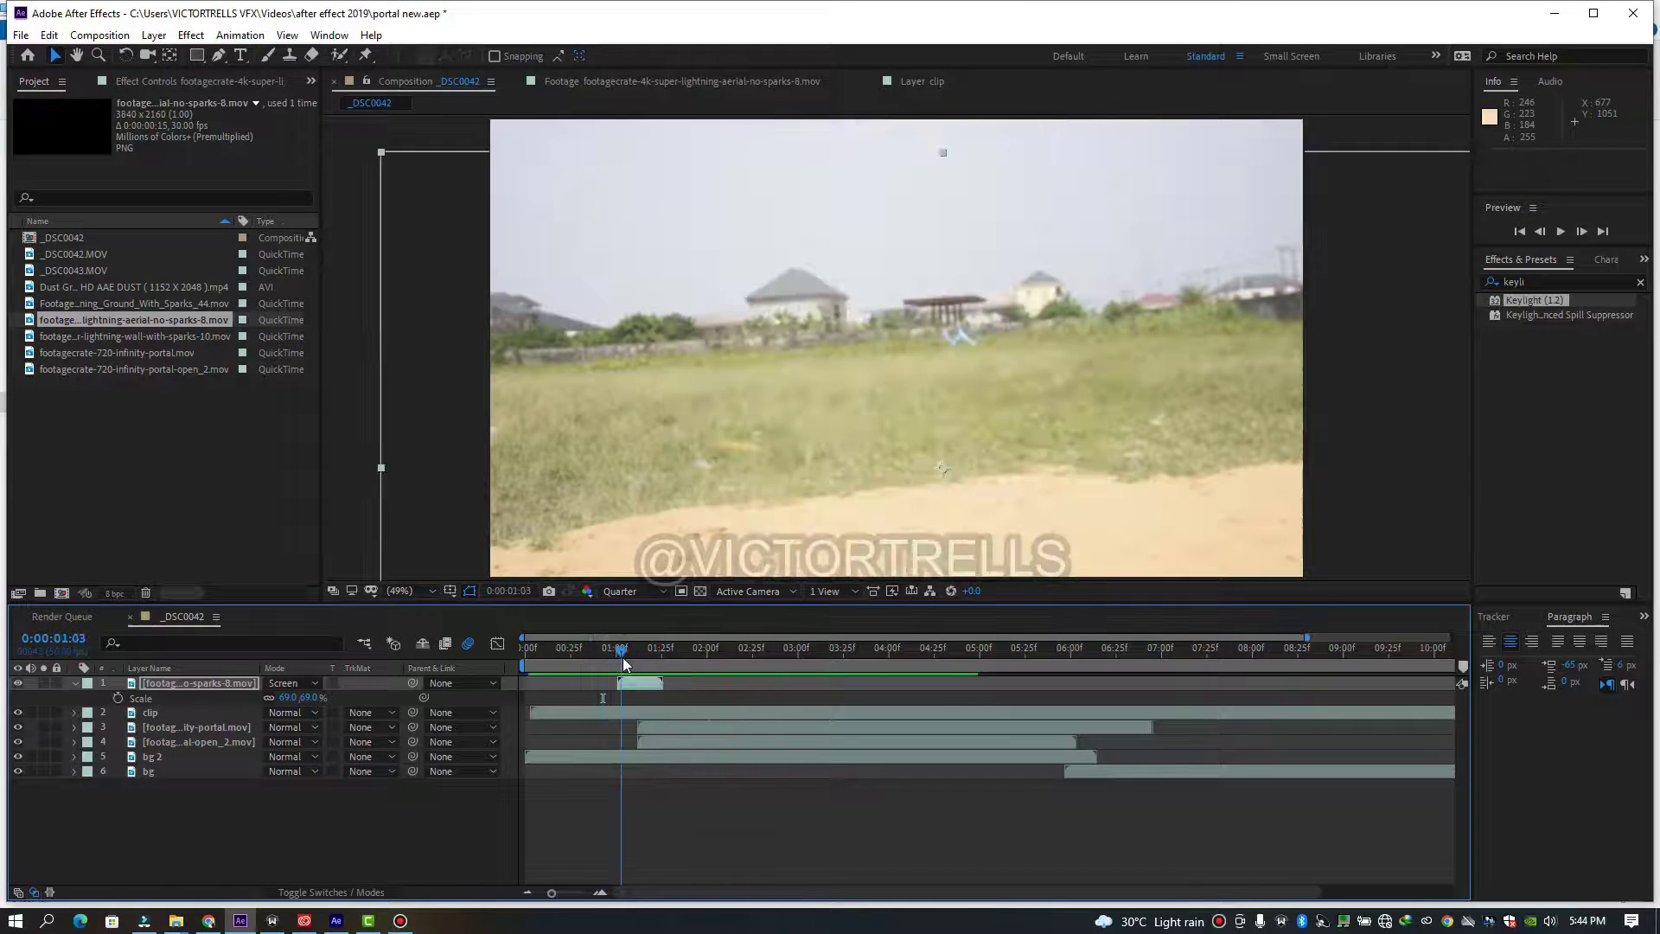
pyautogui.press('space')
pyautogui.press('space')
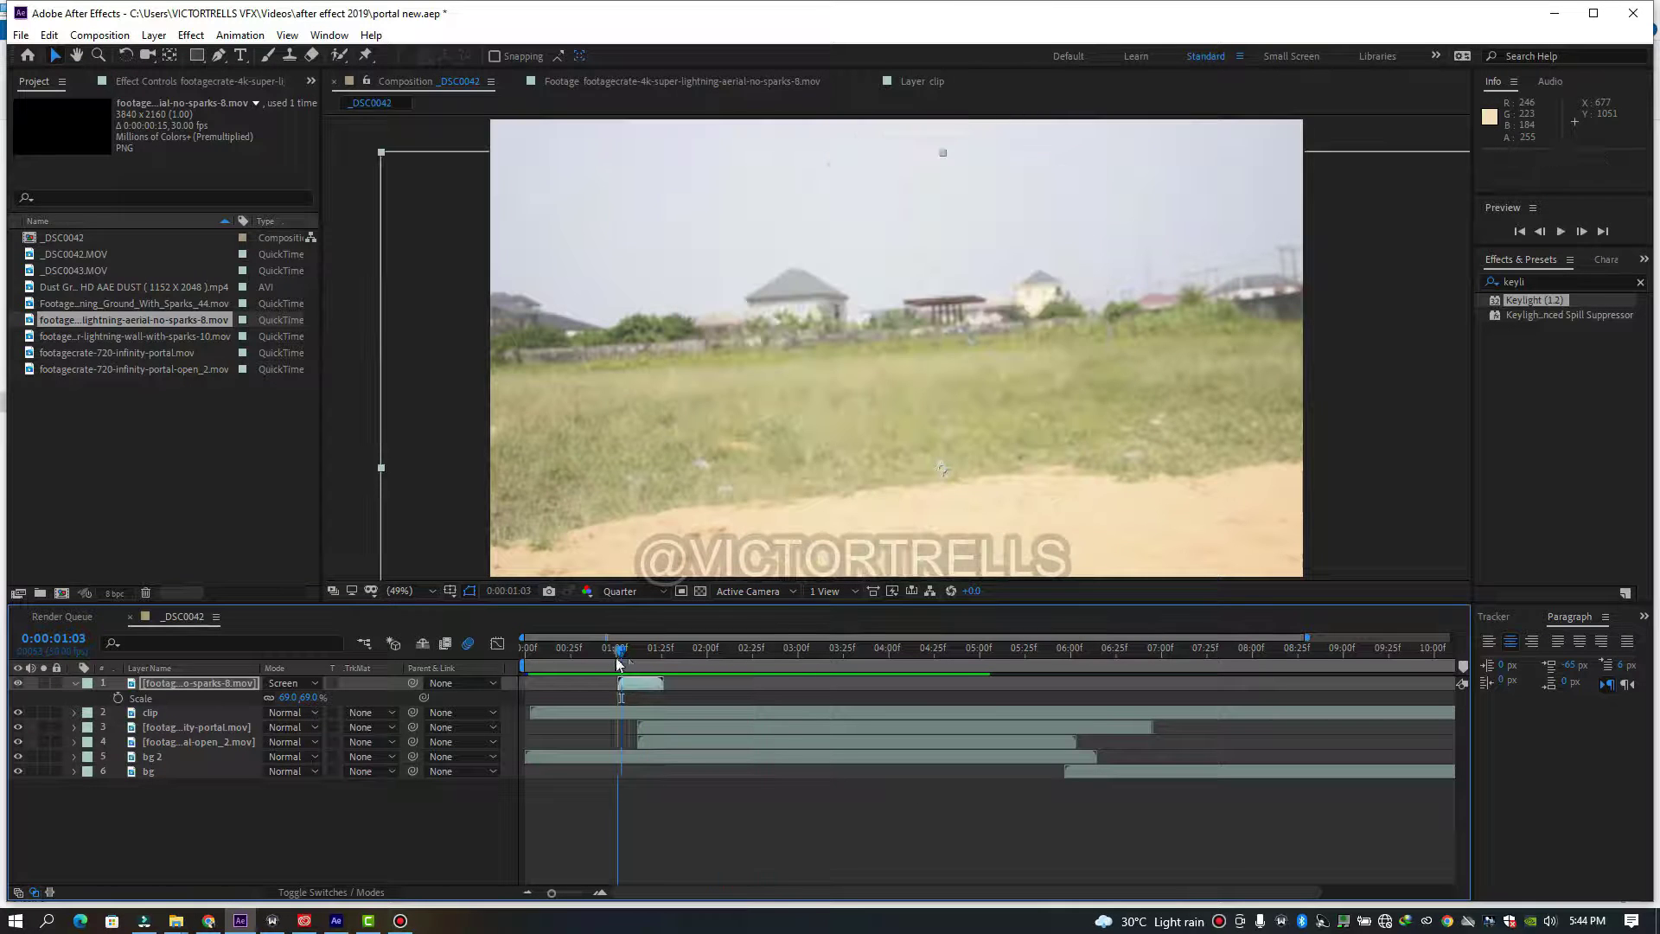
# - Find the Optical Glow effect and apply it to the aerial lightning layer
pyautogui.moveTo(623, 659); pyautogui.dragTo(631, 660)
pyautogui.click(1537, 273)
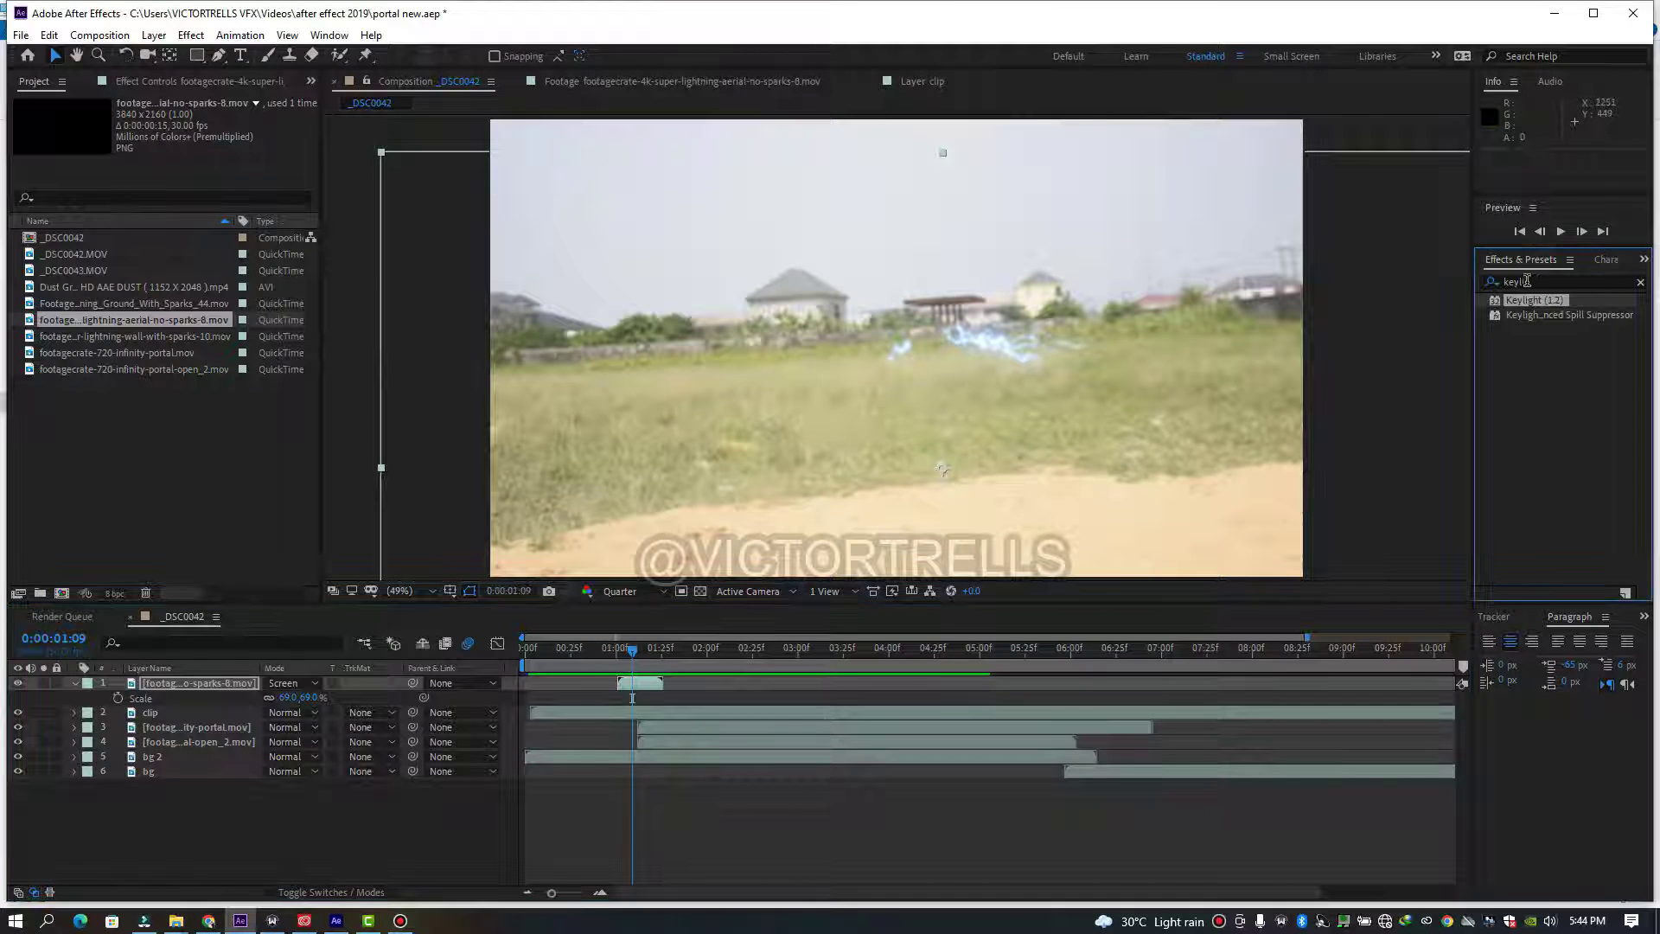
pyautogui.moveTo(1535, 281); pyautogui.dragTo(1428, 286)
pyautogui.write('optic')
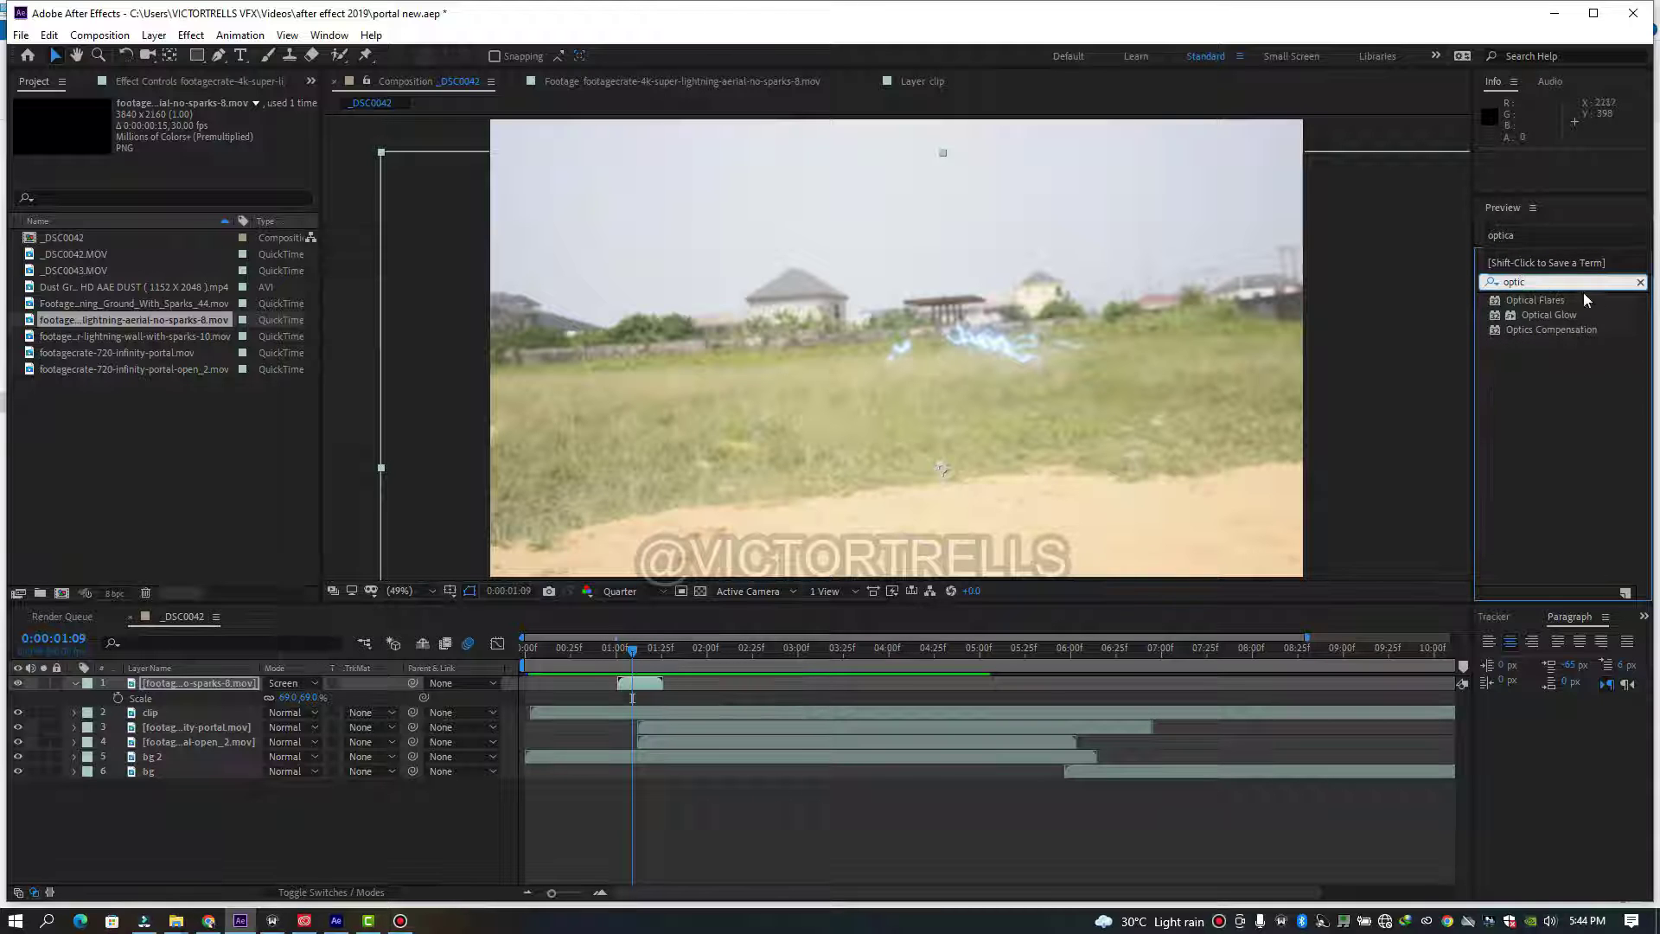
pyautogui.doubleClick(1561, 316)
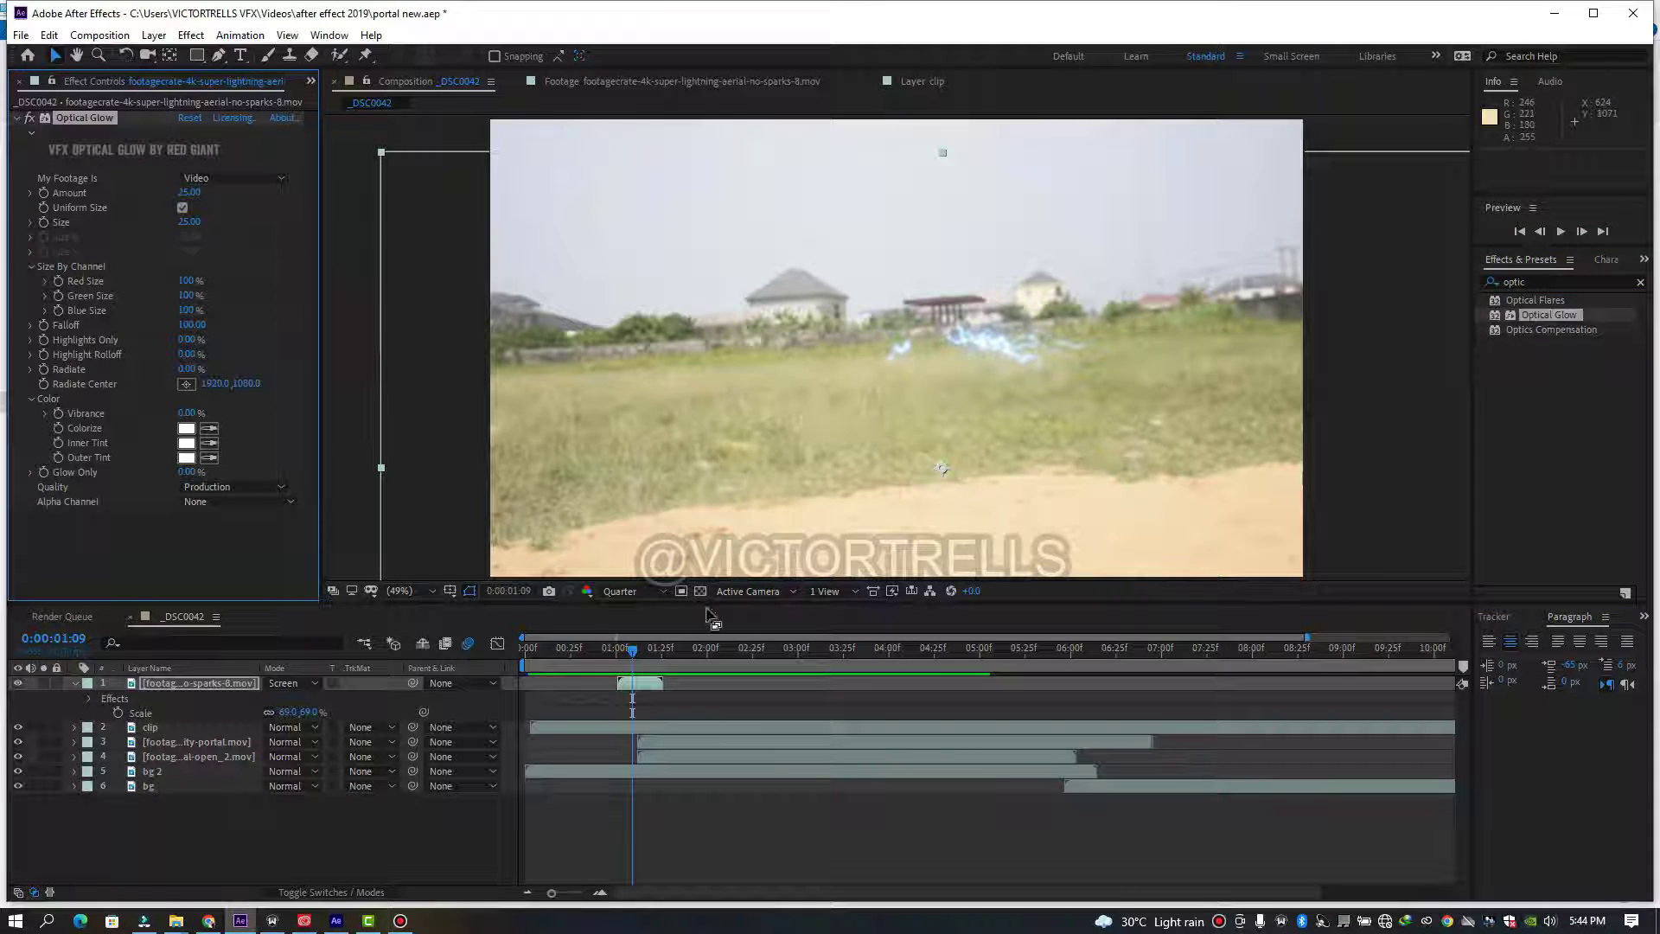
# - Check the glow on nearby lightning frames, and set the Optical Glow Amount to 8 and Size to 7
pyautogui.click(634, 654)
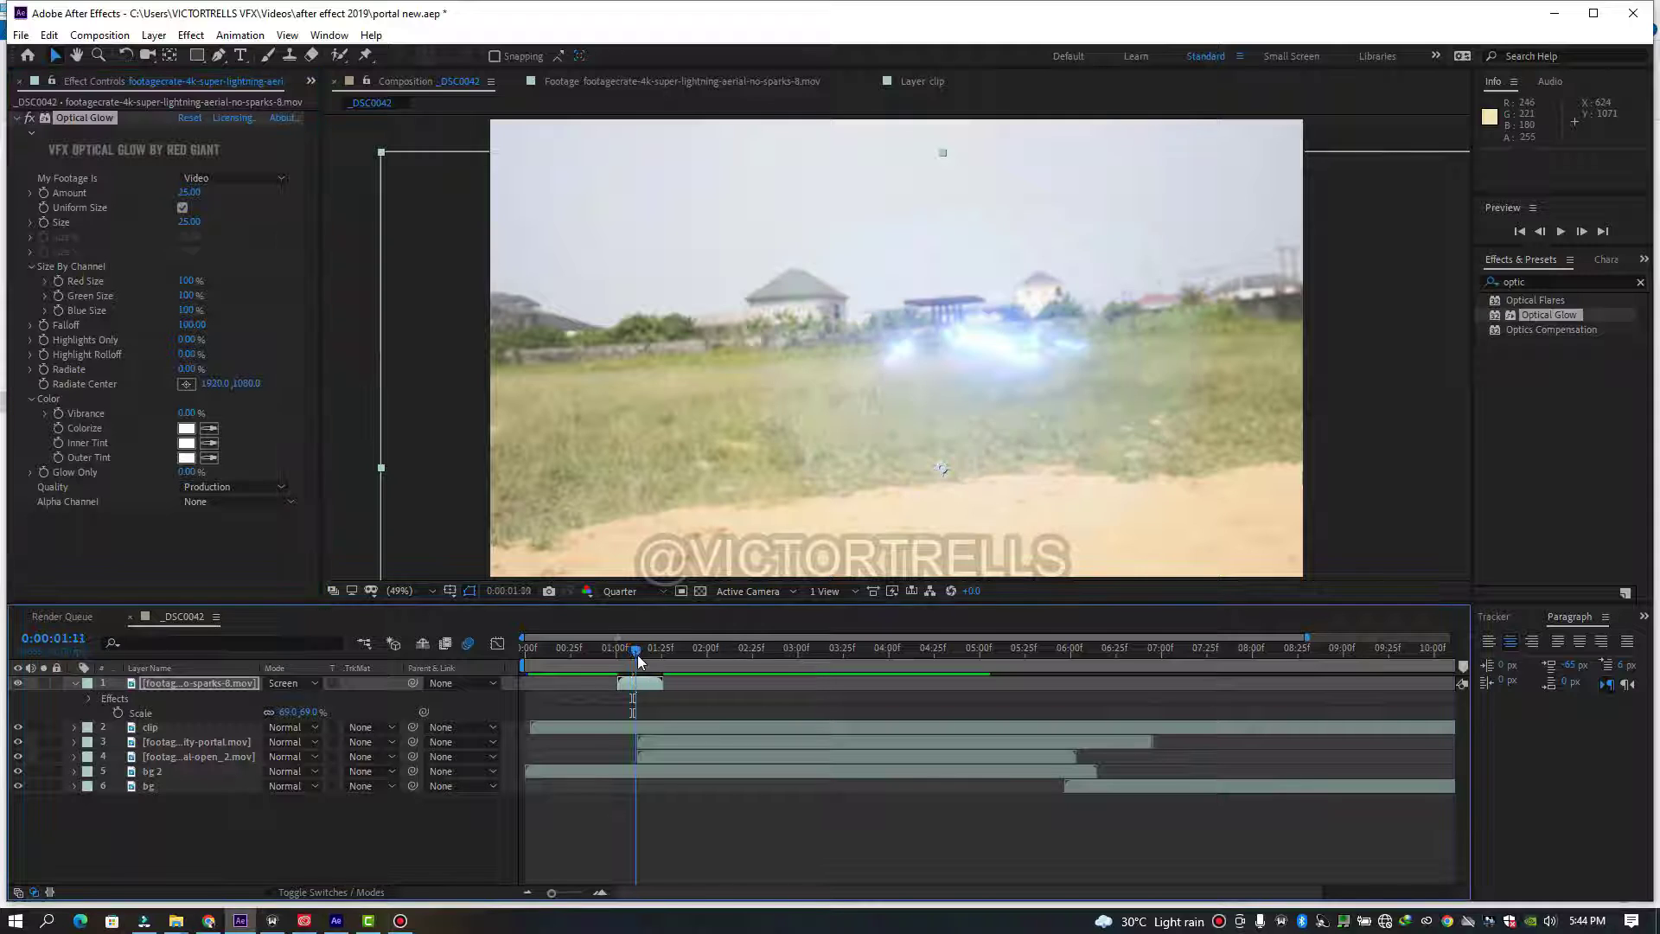
pyautogui.moveTo(633, 657); pyautogui.dragTo(625, 657)
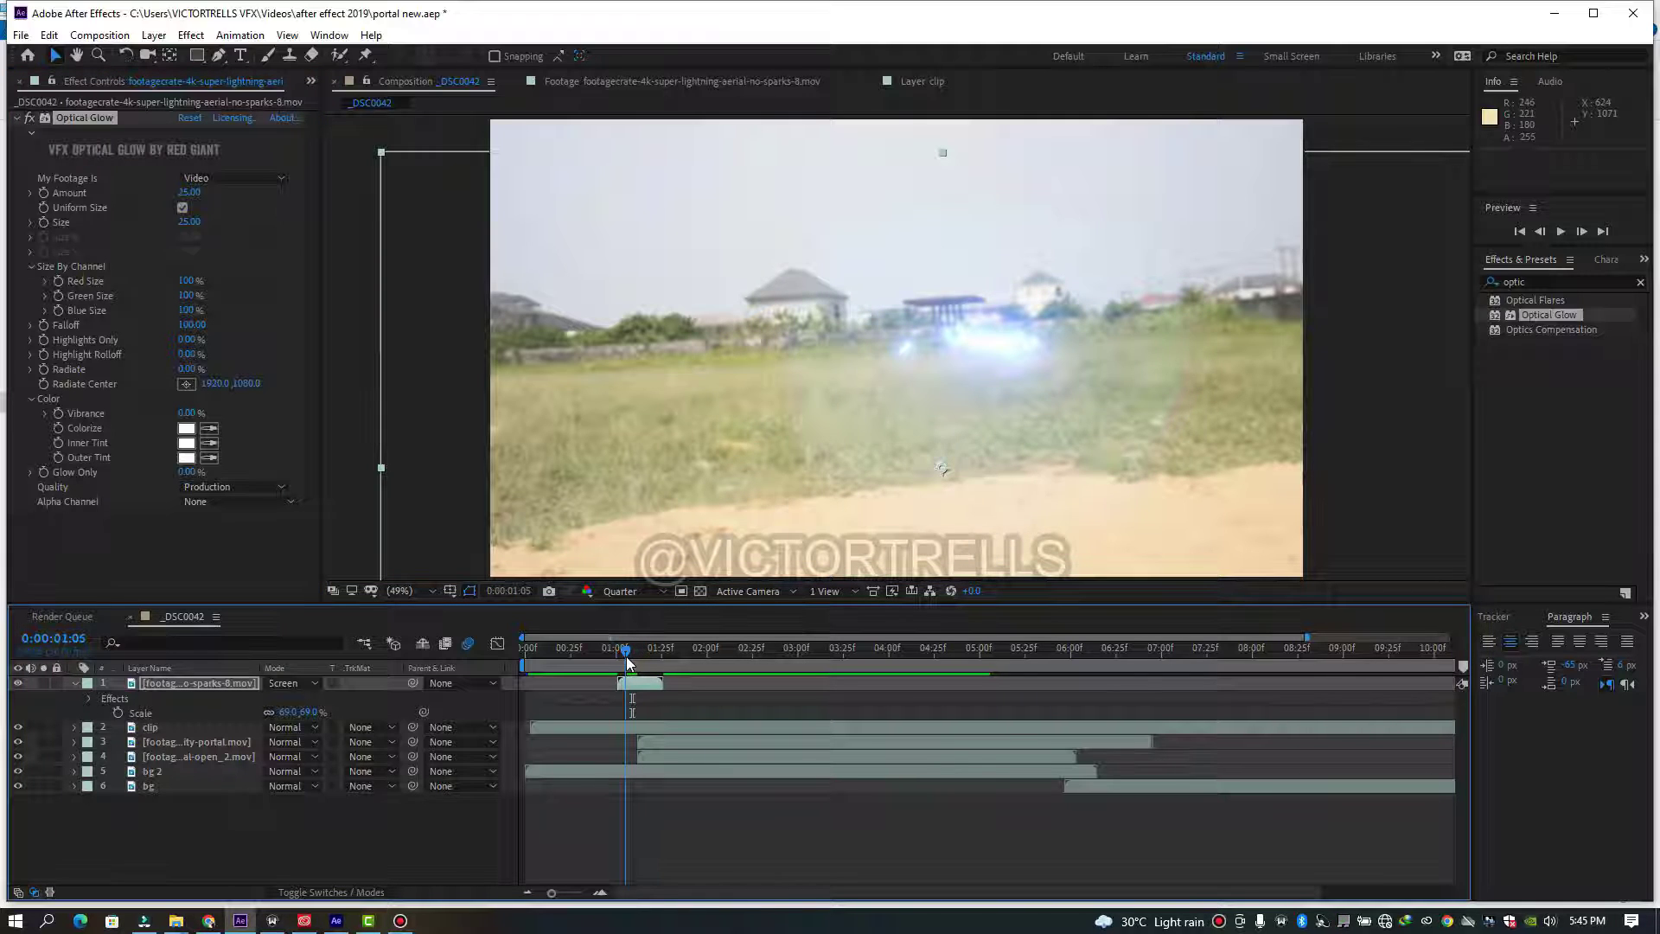
pyautogui.moveTo(186, 192); pyautogui.dragTo(178, 199)
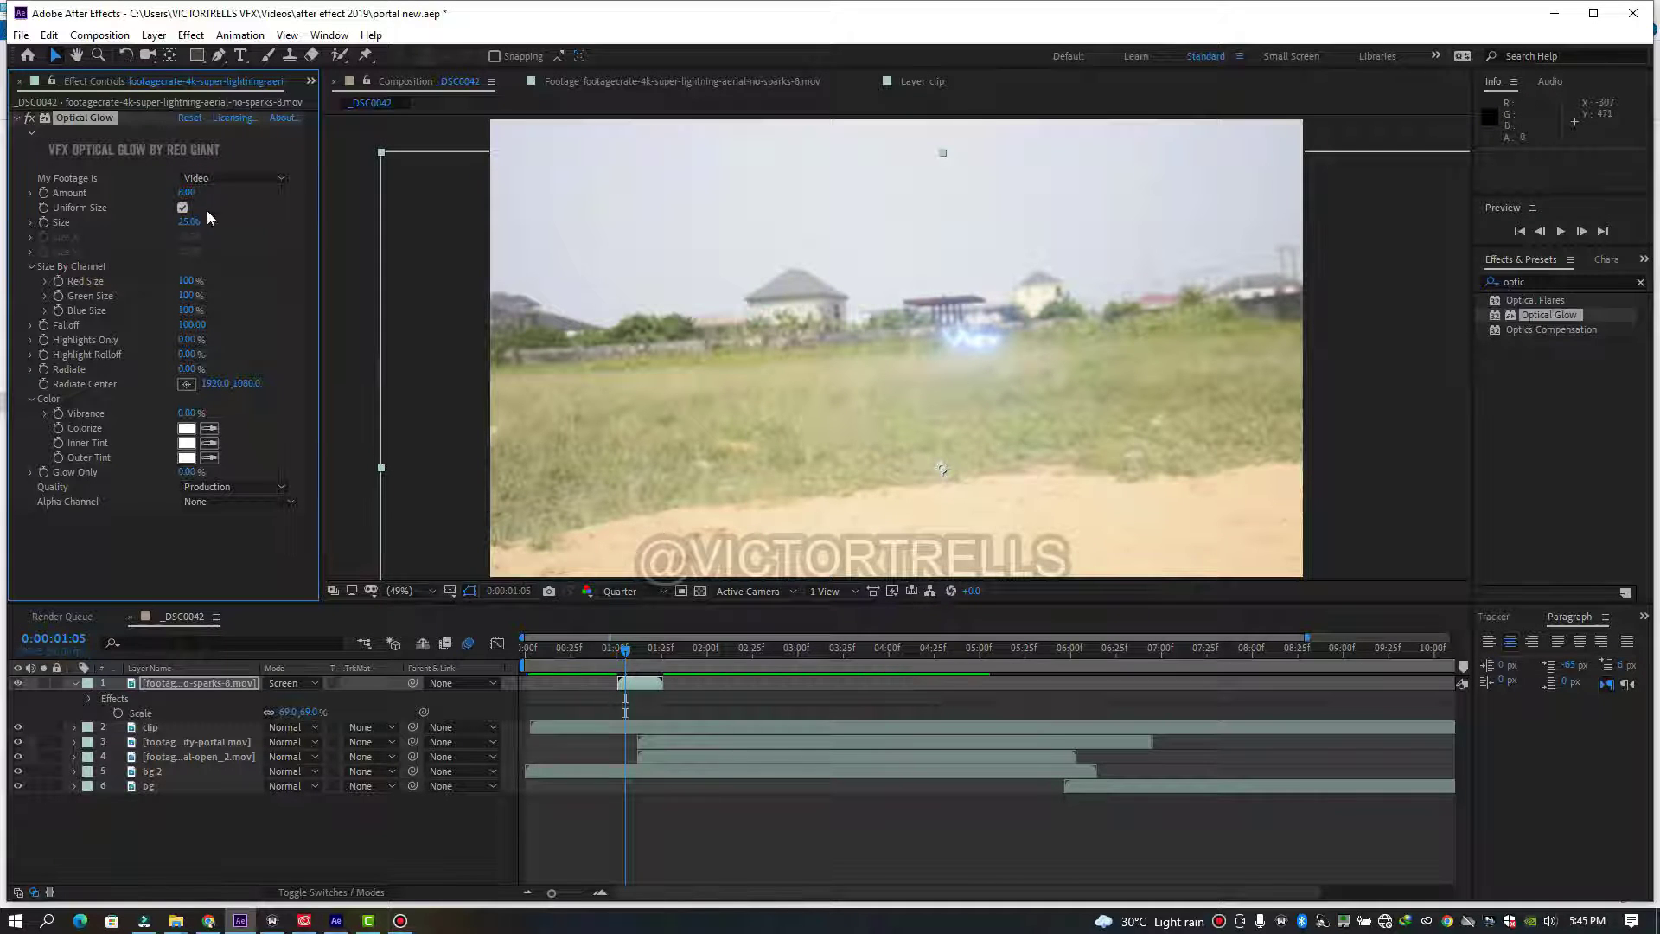
pyautogui.moveTo(174, 229); pyautogui.dragTo(168, 231)
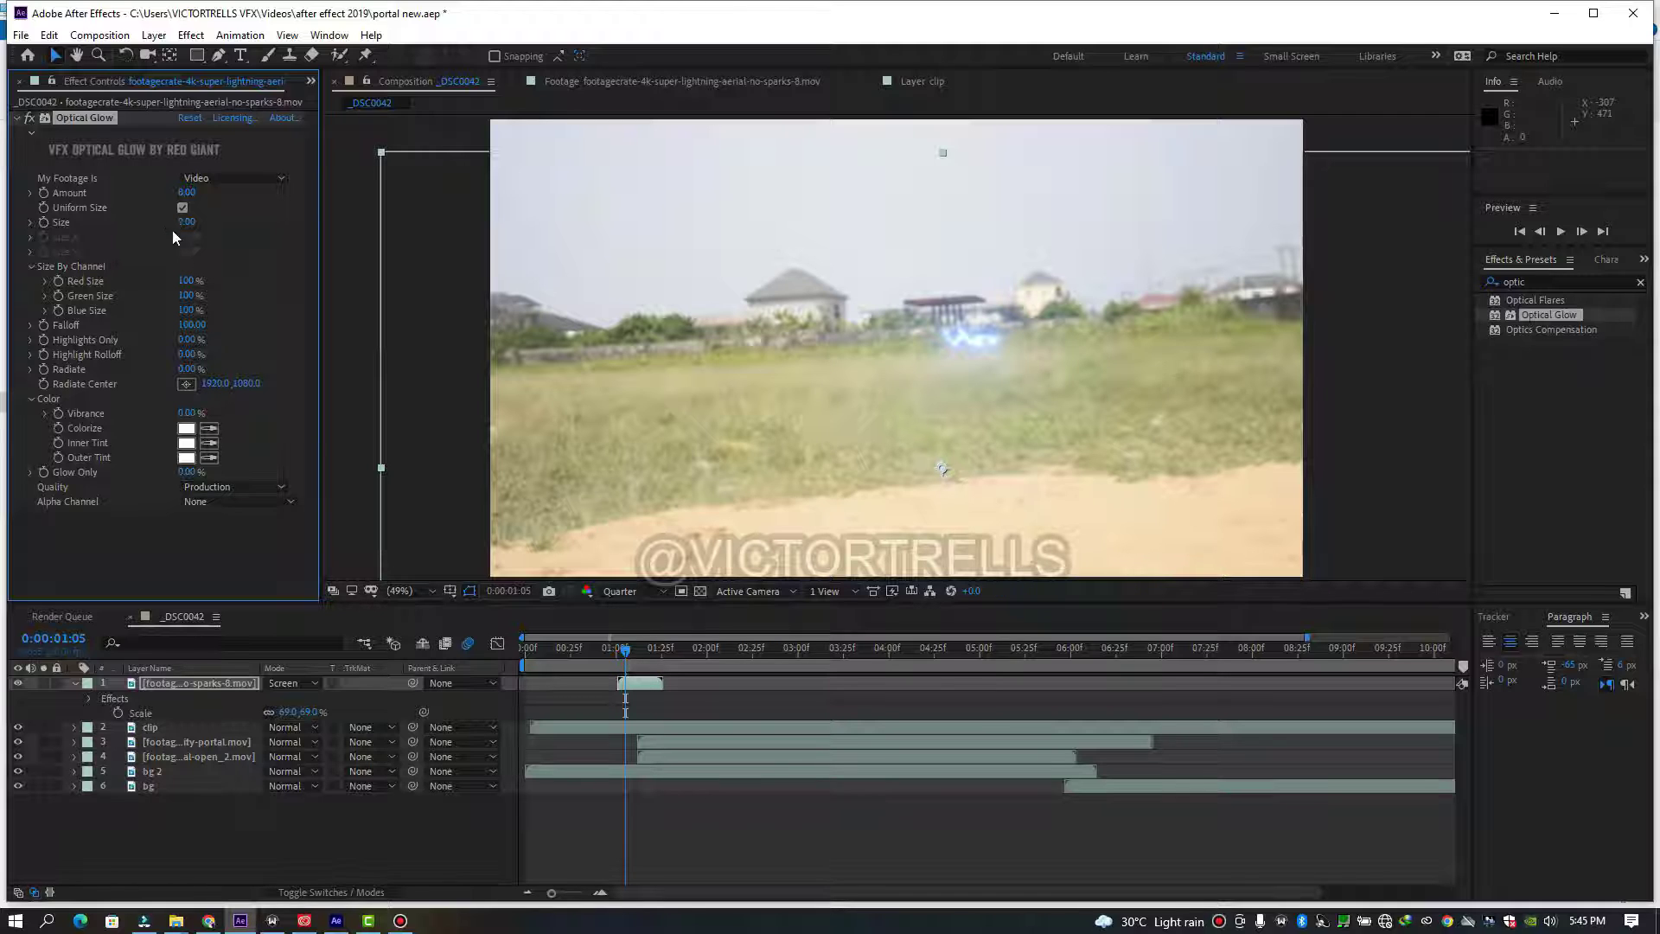
# - Set the Optical Glow Inner Tint to blue 006BFC, match the Outer Tint to it, and play back the glowing lightning
pyautogui.click(186, 443)
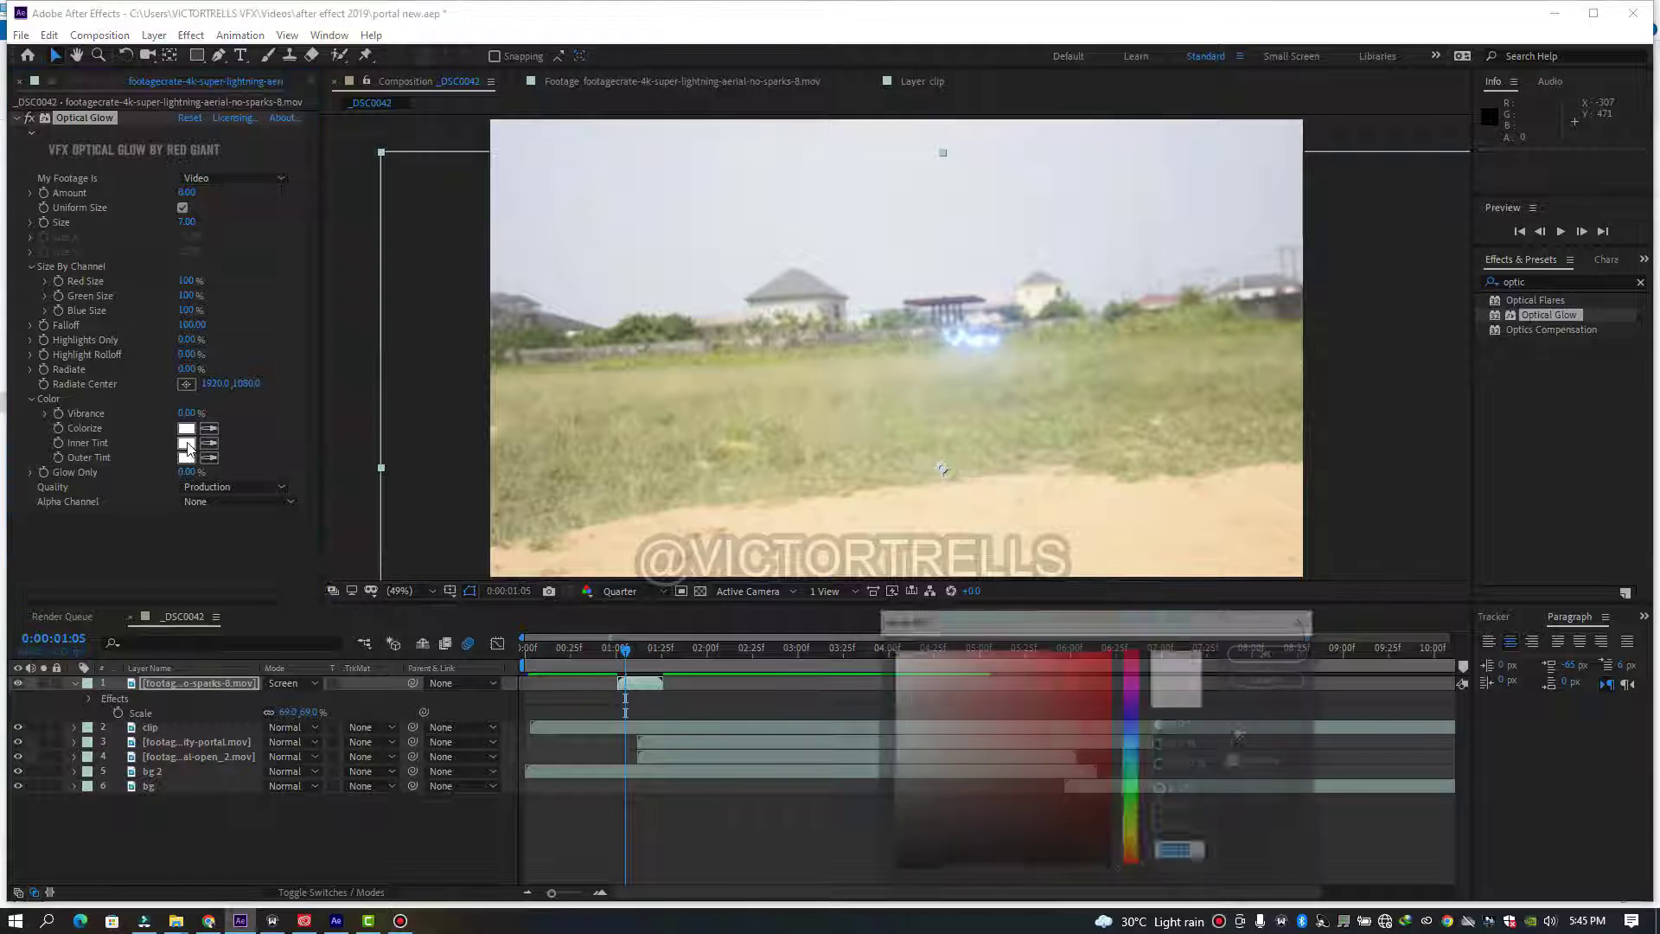
pyautogui.click(1133, 743)
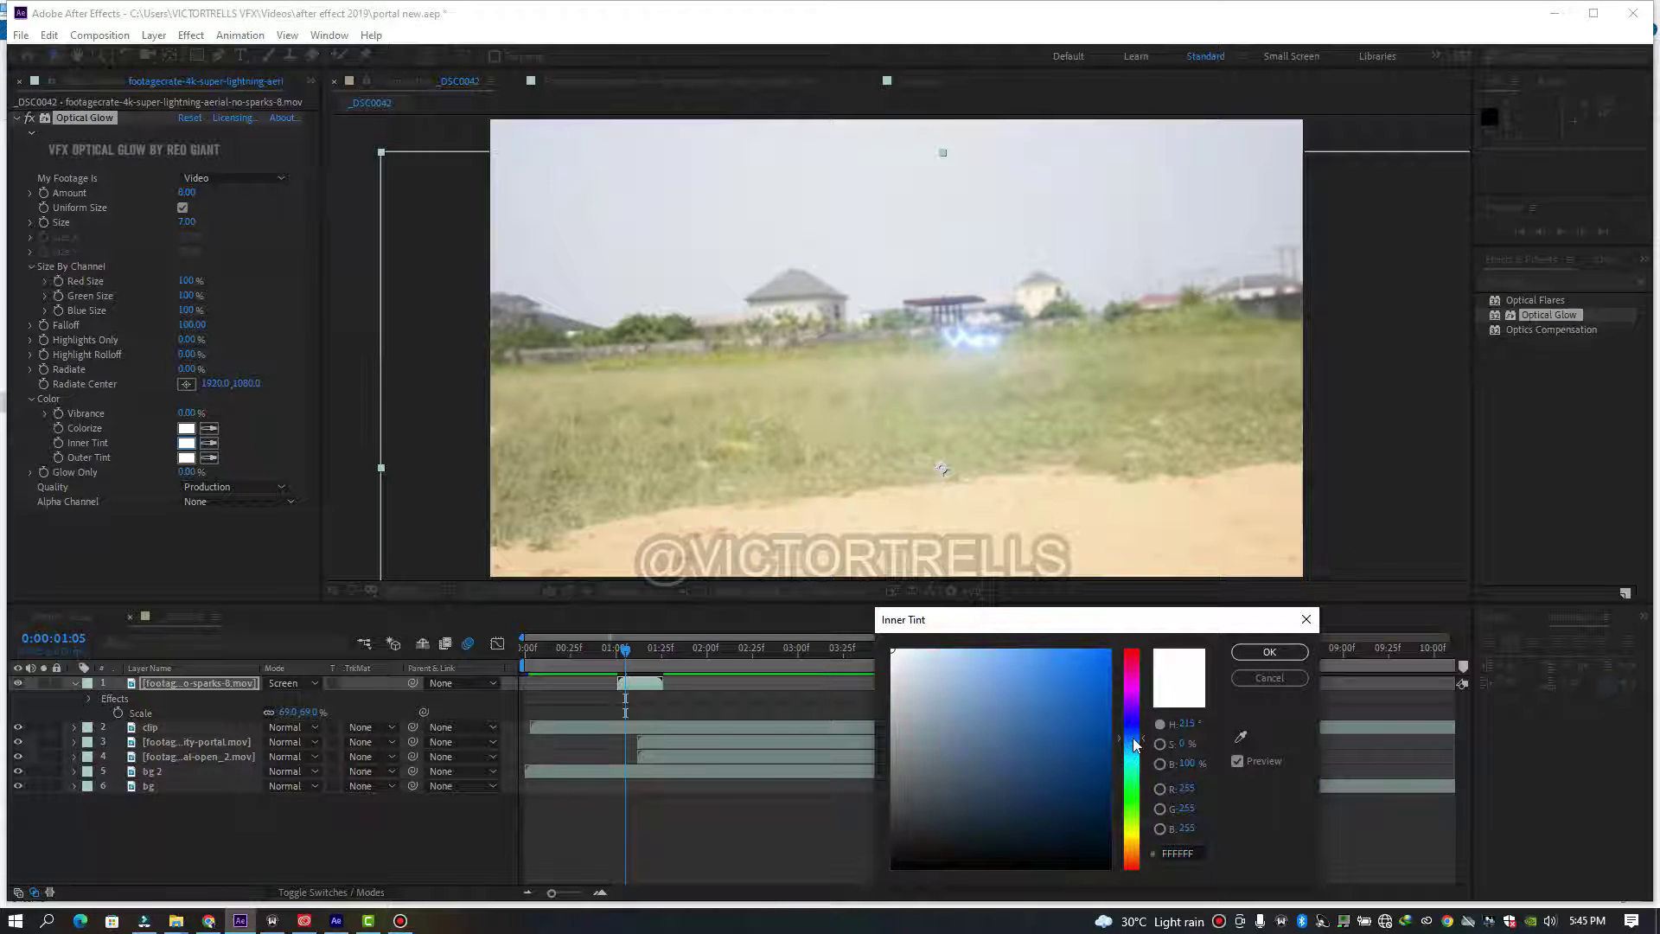
pyautogui.moveTo(1099, 695); pyautogui.dragTo(1110, 650)
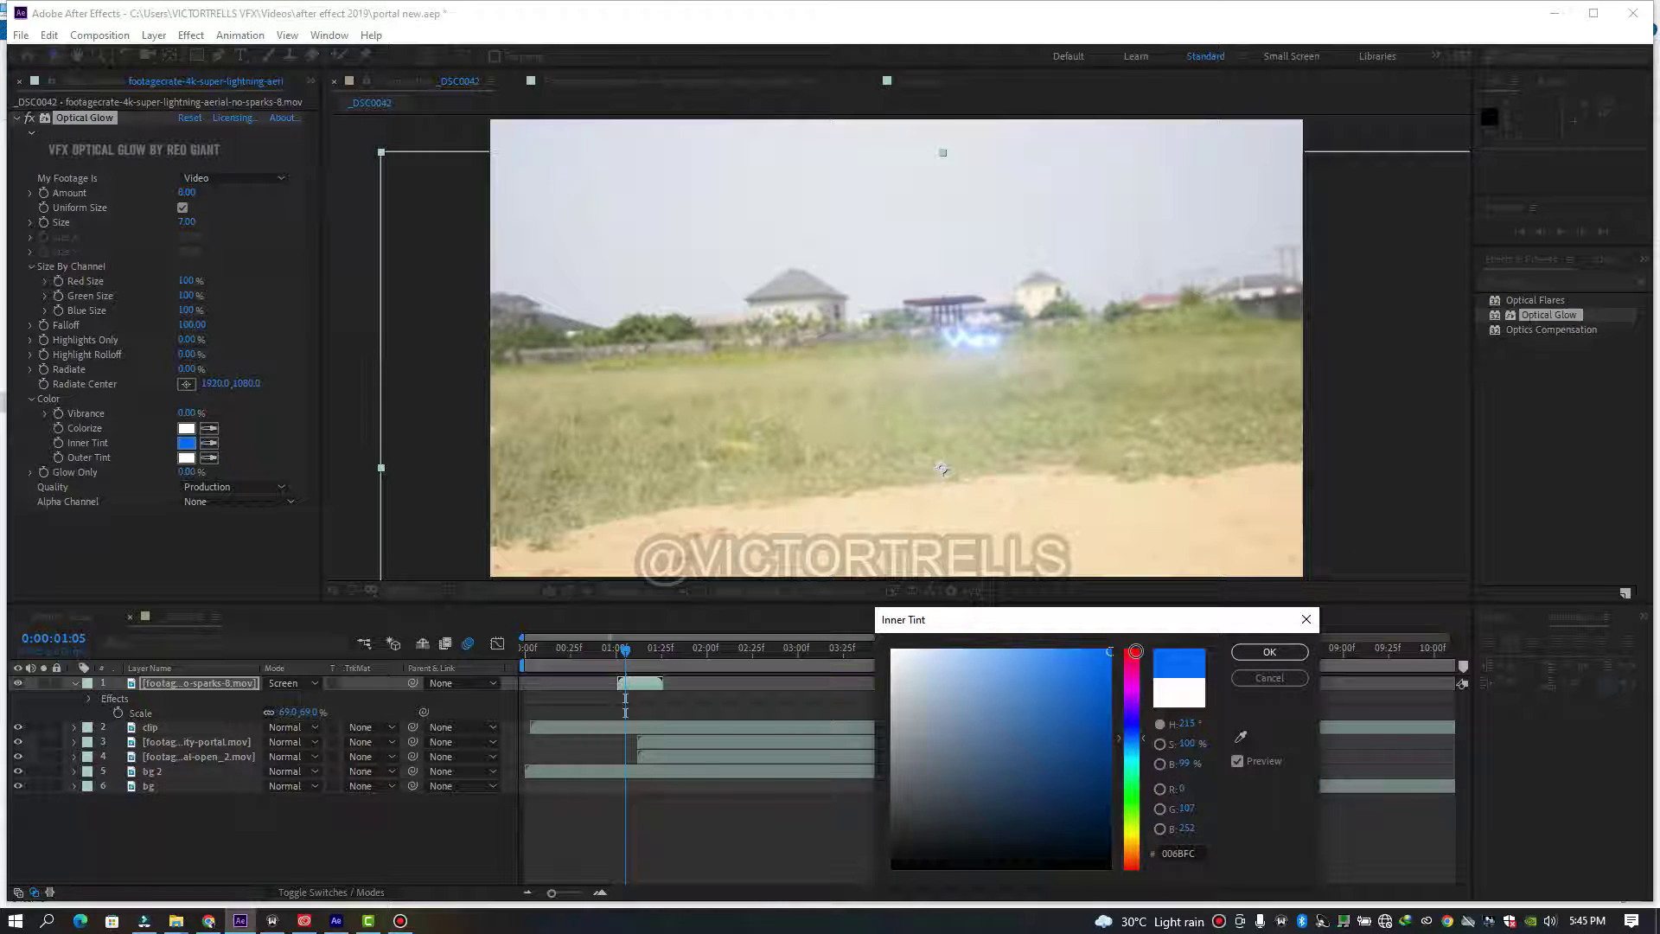
pyautogui.click(1263, 654)
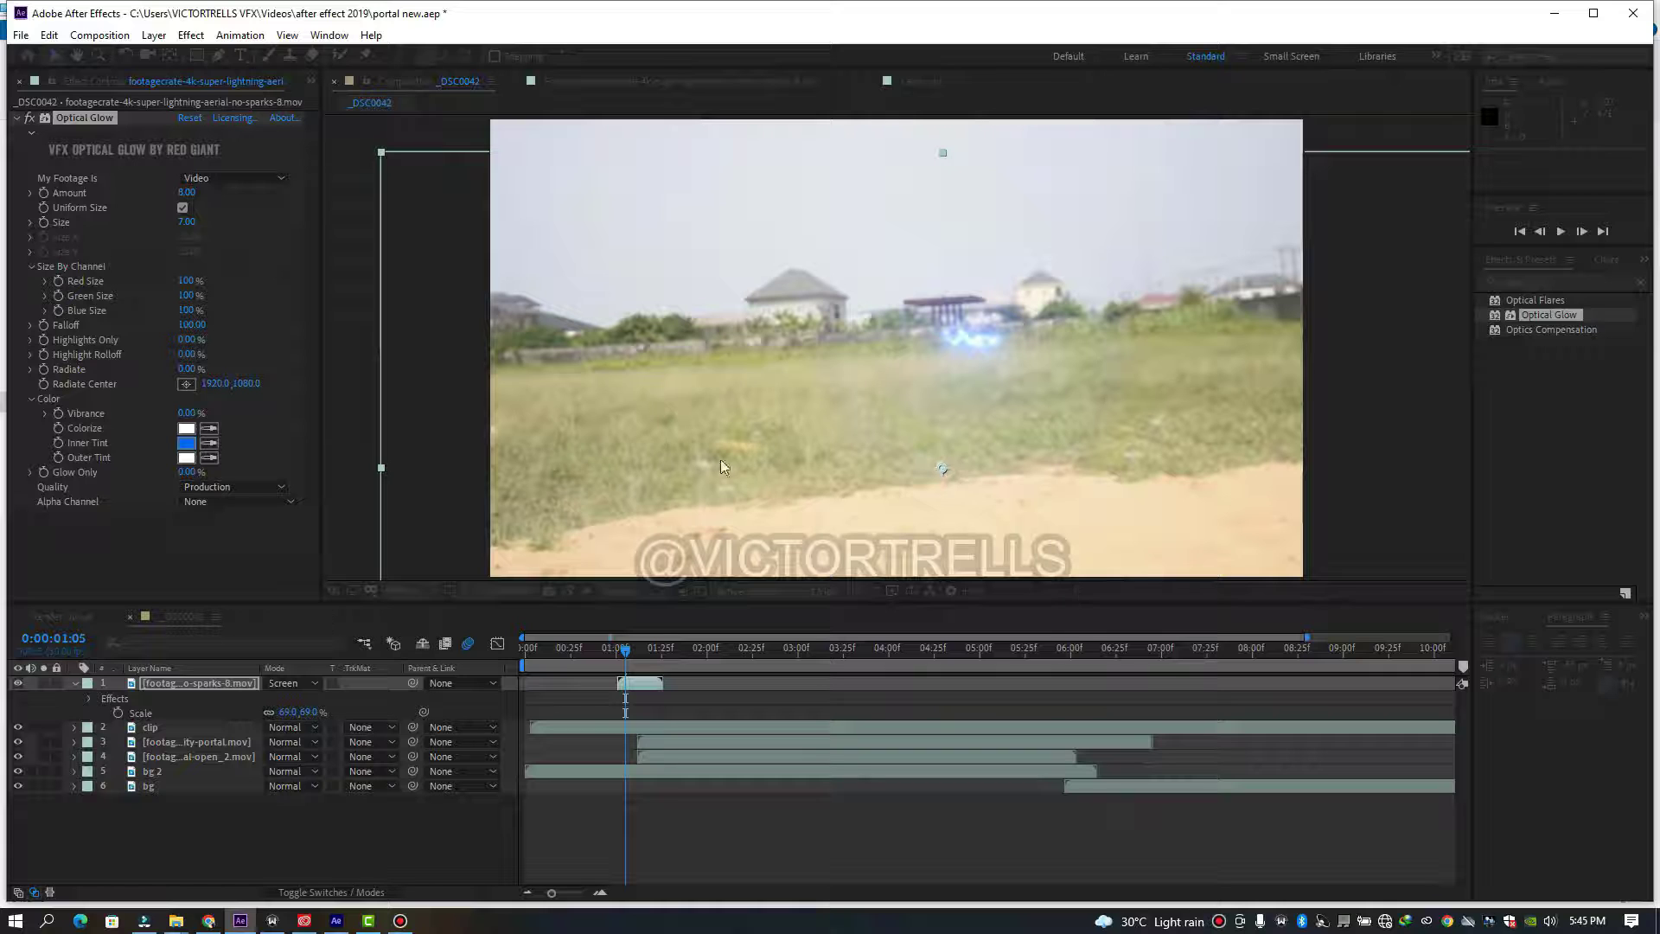
pyautogui.click(210, 458)
pyautogui.click(188, 443)
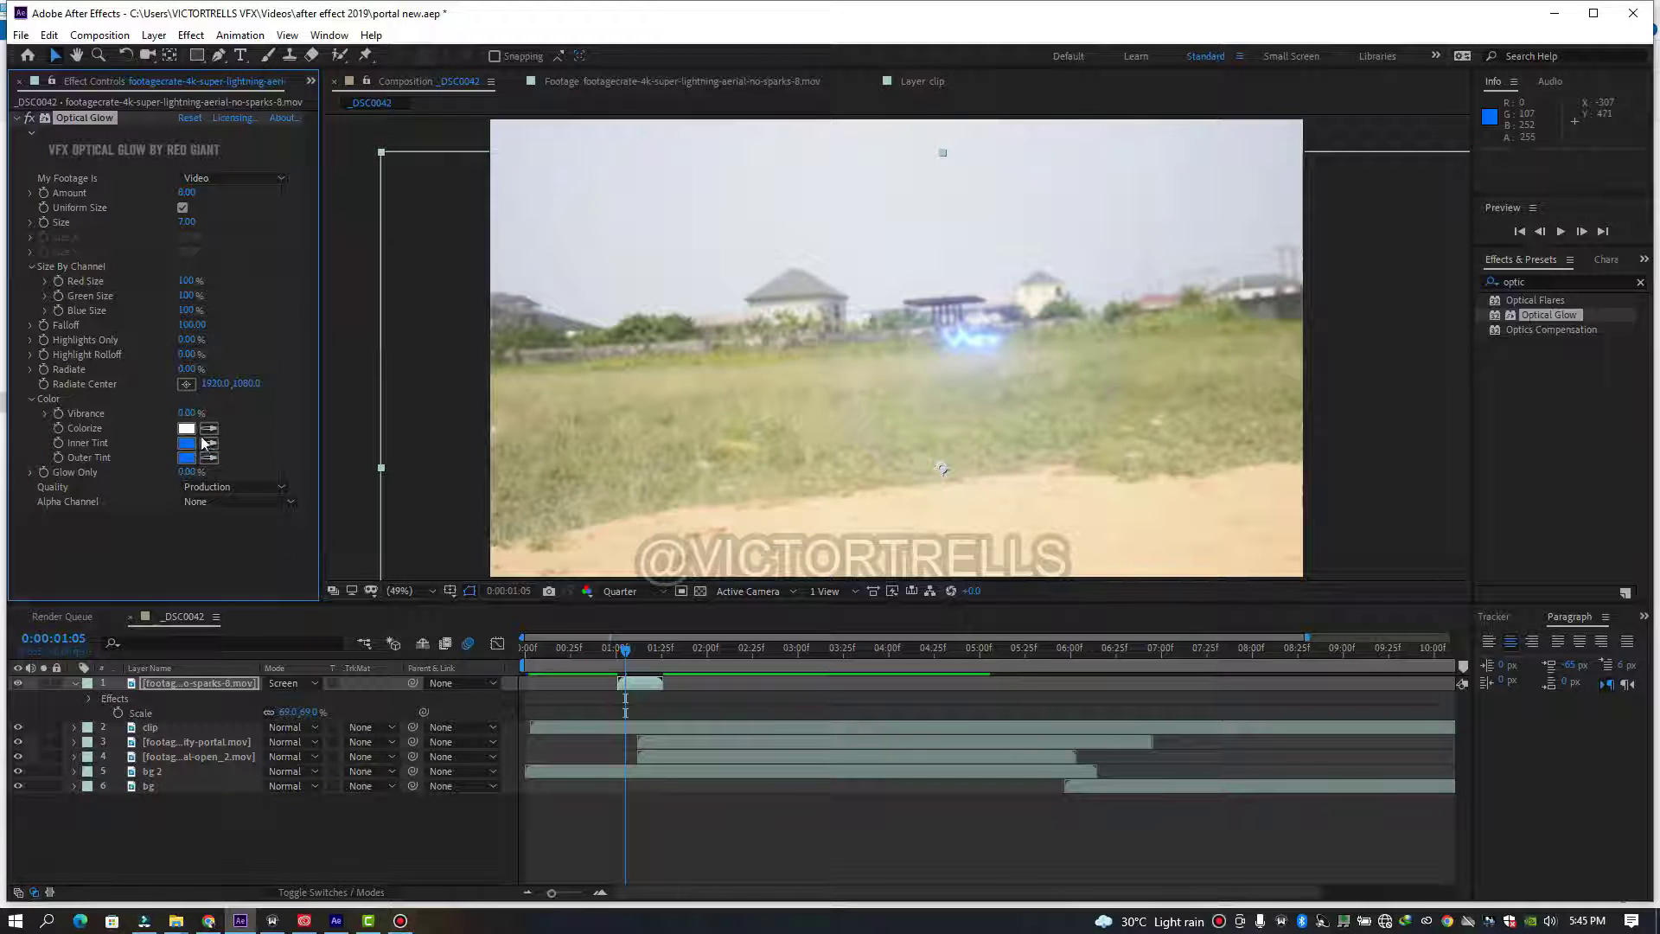
pyautogui.click(612, 657)
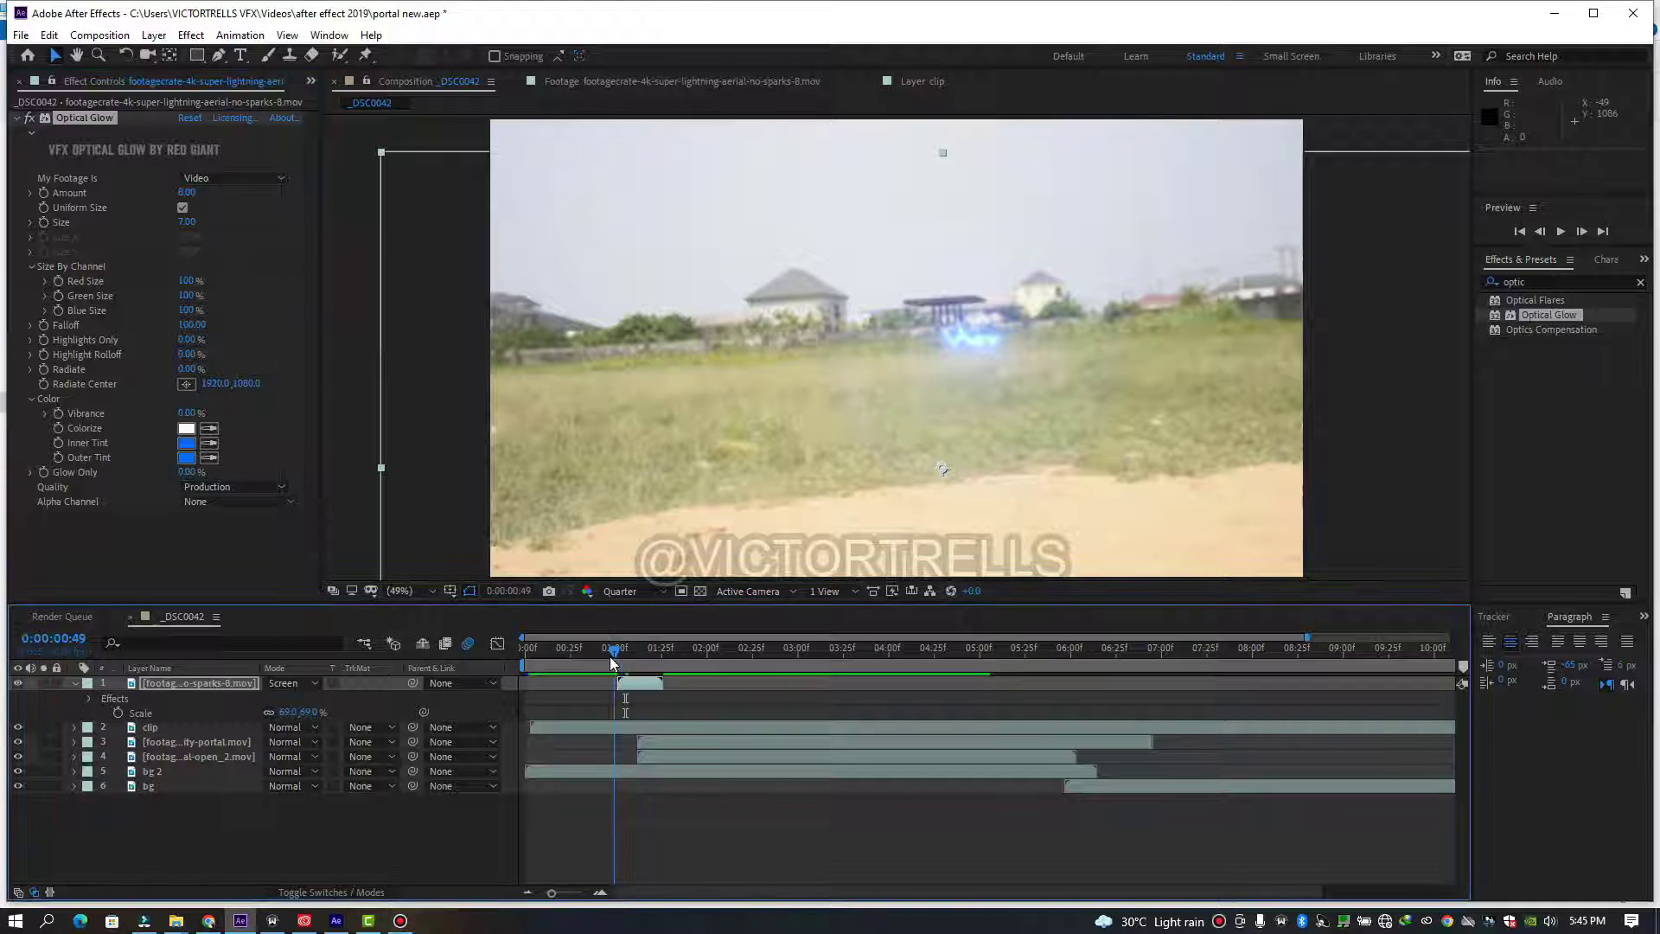
pyautogui.press('space')
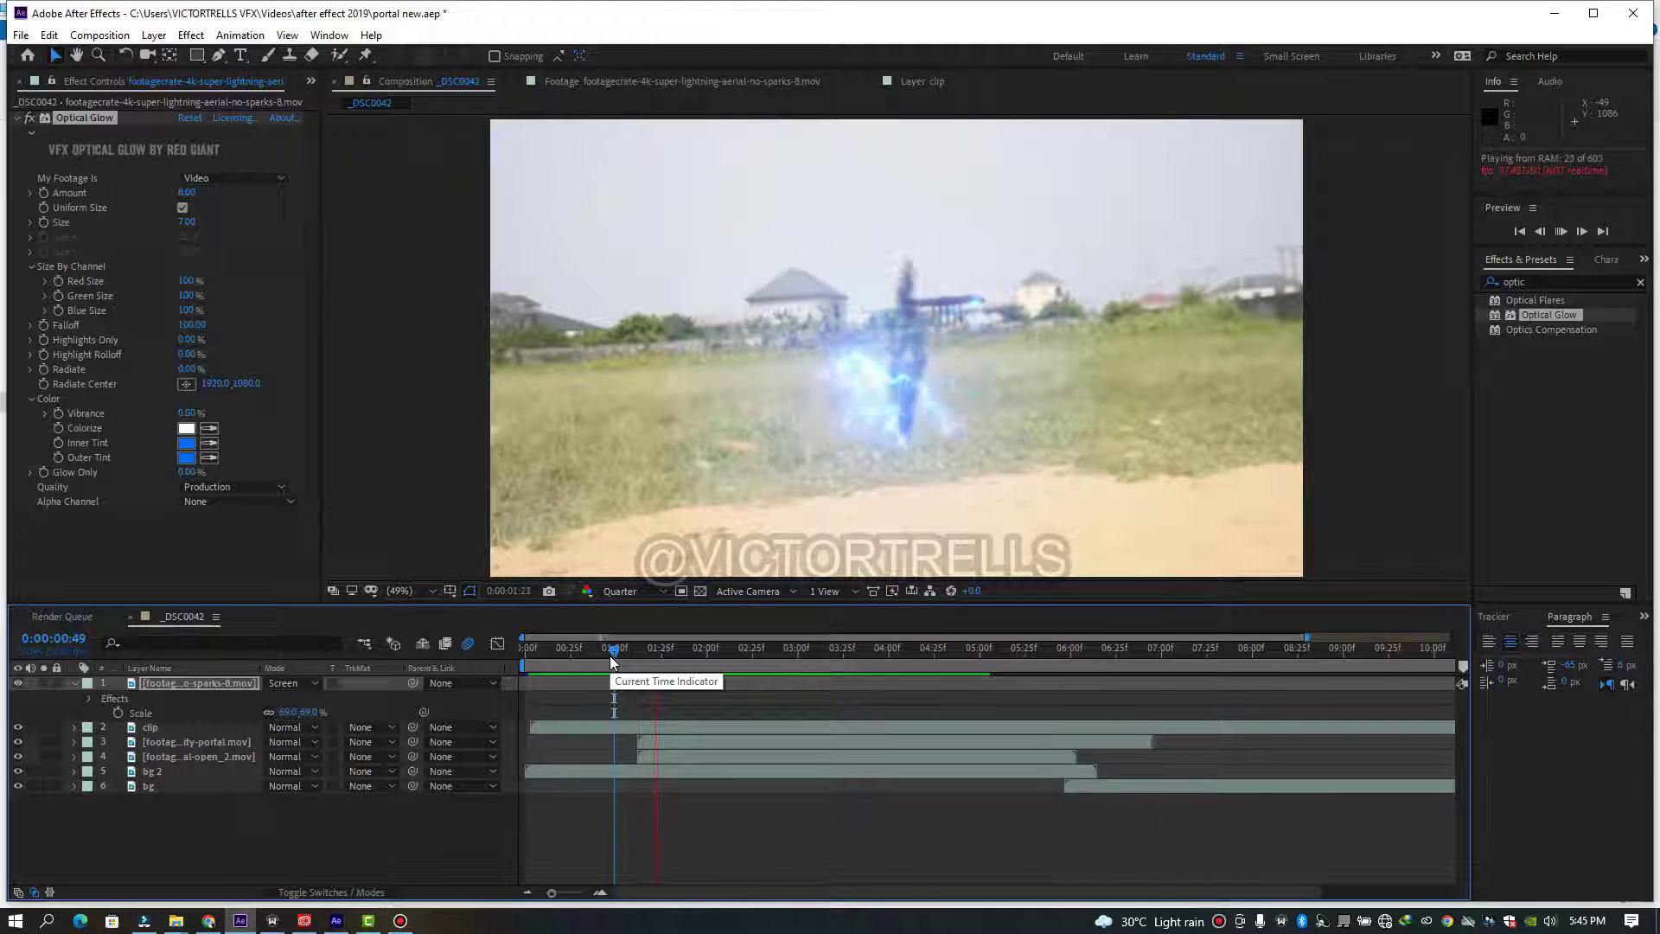
pyautogui.click(632, 657)
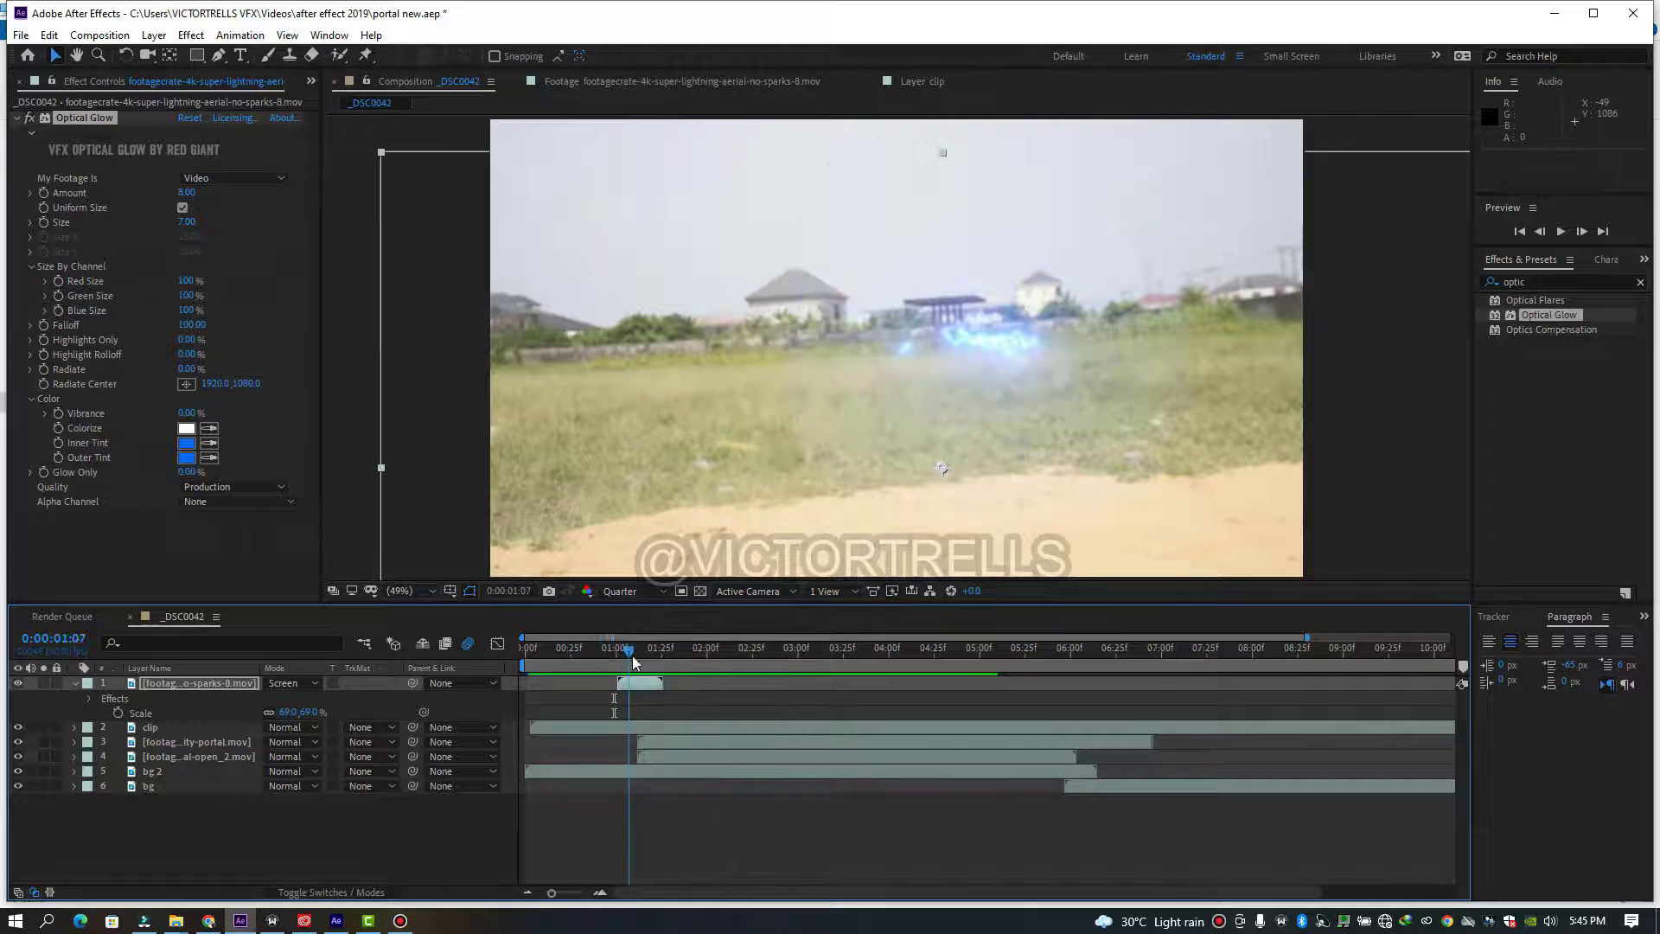
# - Add the Lightning_Ground_With_Sparks_44.mov footage above the aerial lightning layer, starting at about 0:00:01:00
pyautogui.click(311, 81)
pyautogui.click(337, 107)
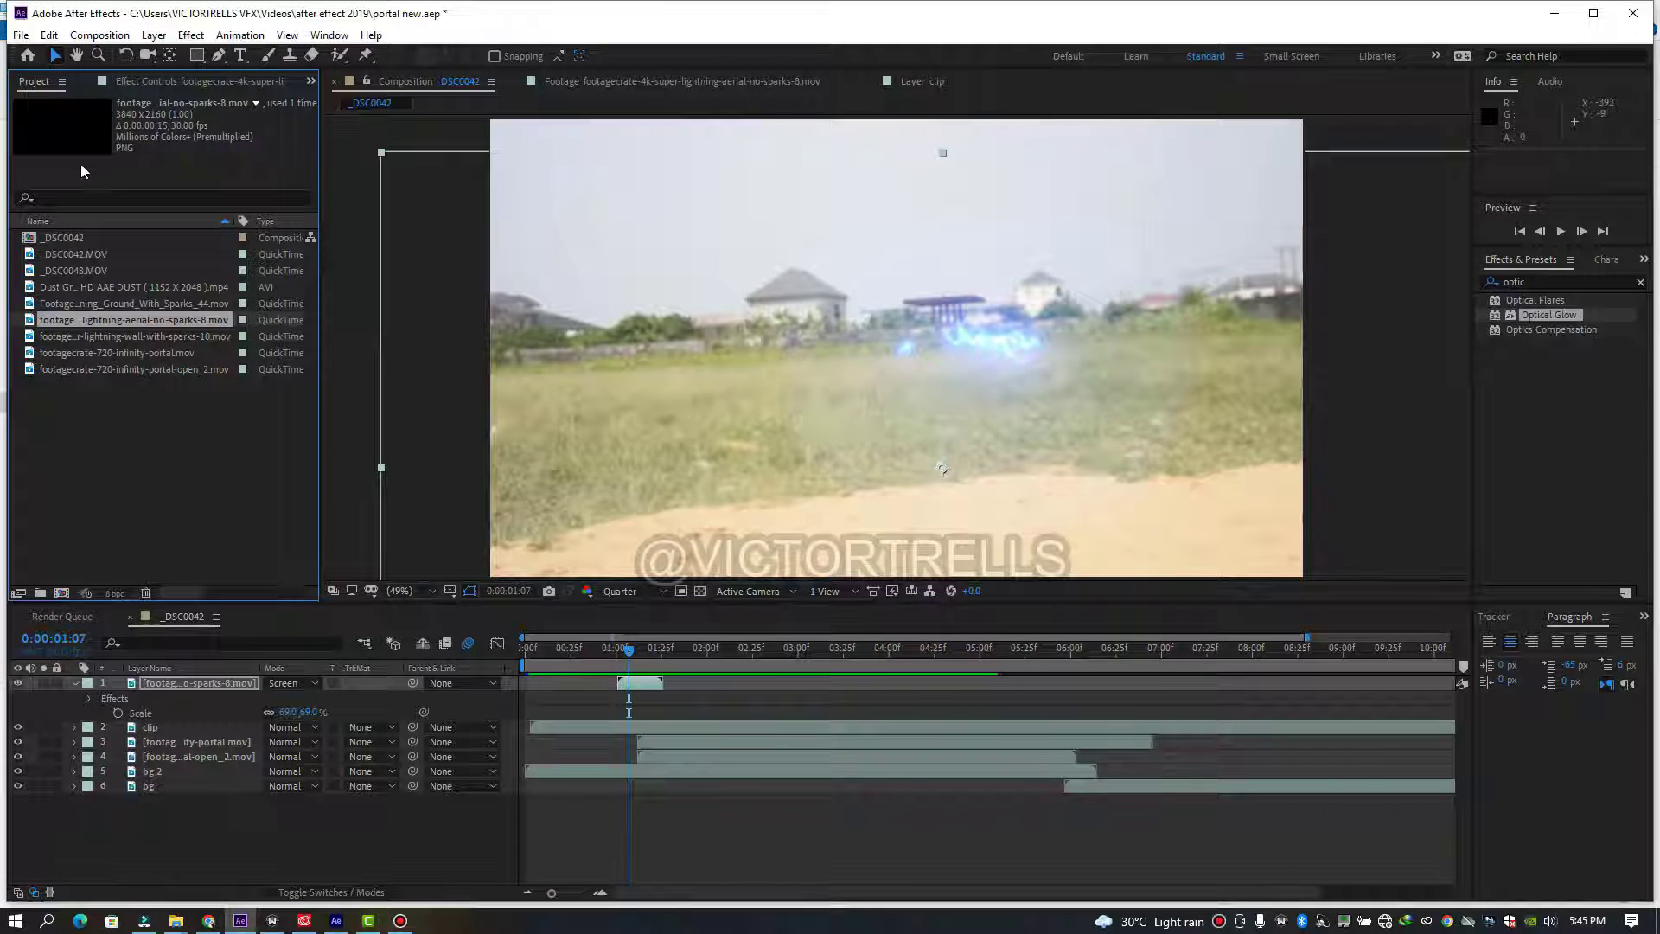
pyautogui.click(104, 342)
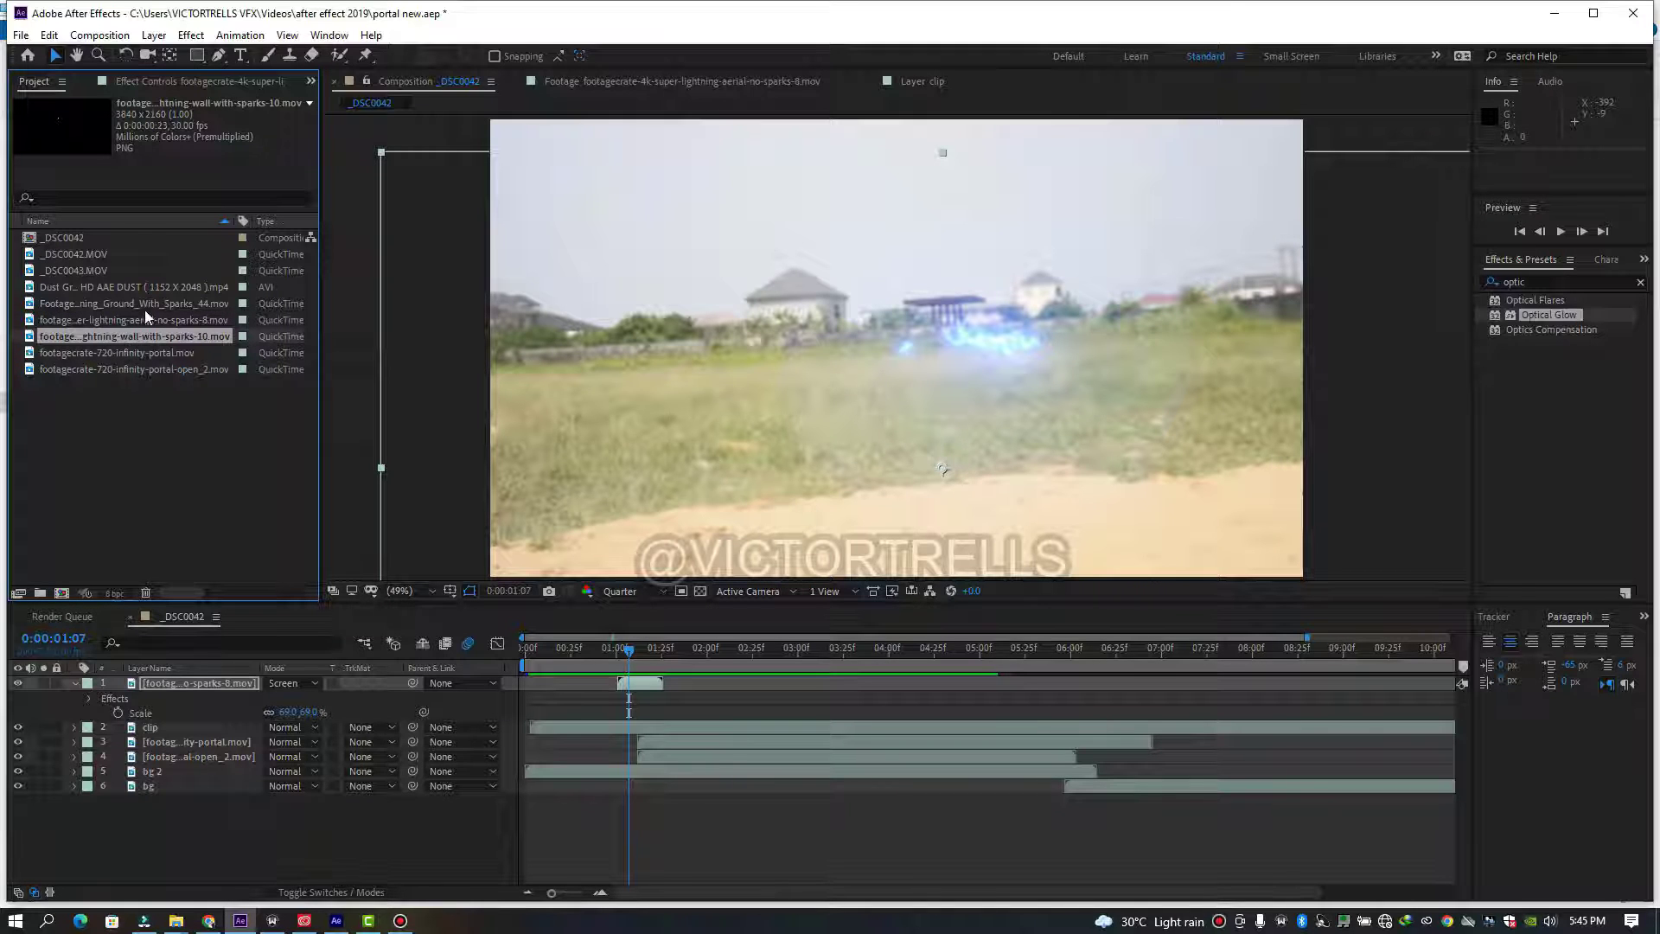
pyautogui.moveTo(144, 309); pyautogui.dragTo(615, 681)
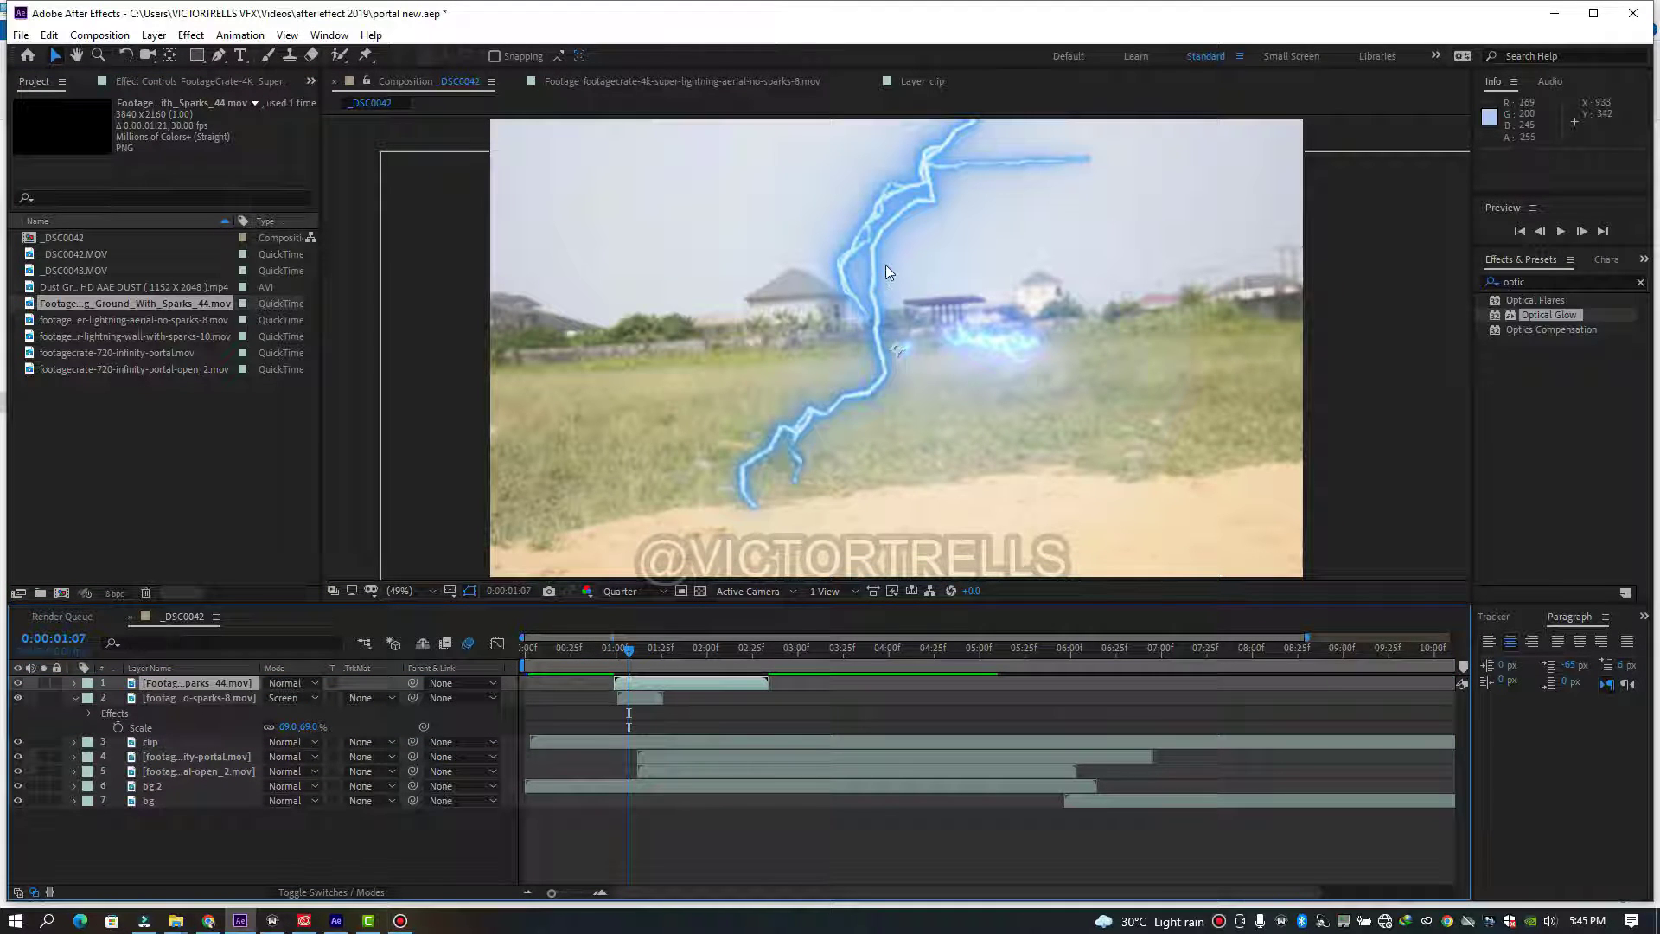
# - Scale the ground lightning layer to 59% and position its bolt just below the portal spark at 0:00:01:15
pyautogui.moveTo(628, 661); pyautogui.dragTo(644, 658)
pyautogui.moveTo(869, 272); pyautogui.dragTo(761, 479)
pyautogui.press('s')
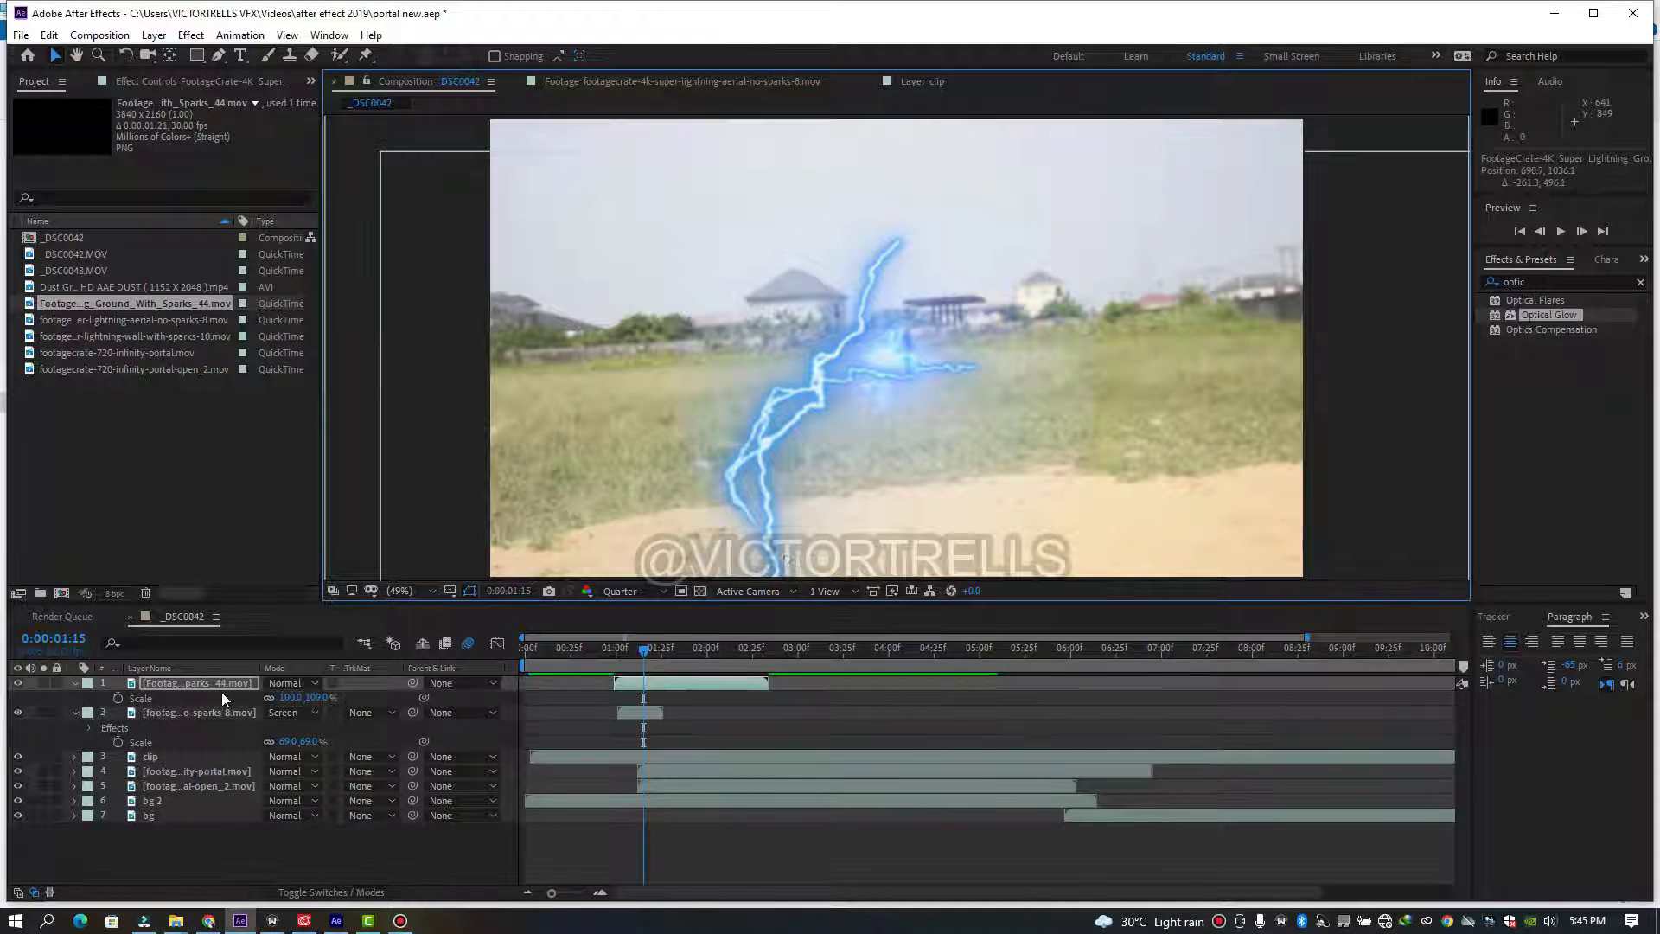
pyautogui.moveTo(275, 696); pyautogui.dragTo(239, 697)
pyautogui.moveTo(785, 469); pyautogui.dragTo(813, 424)
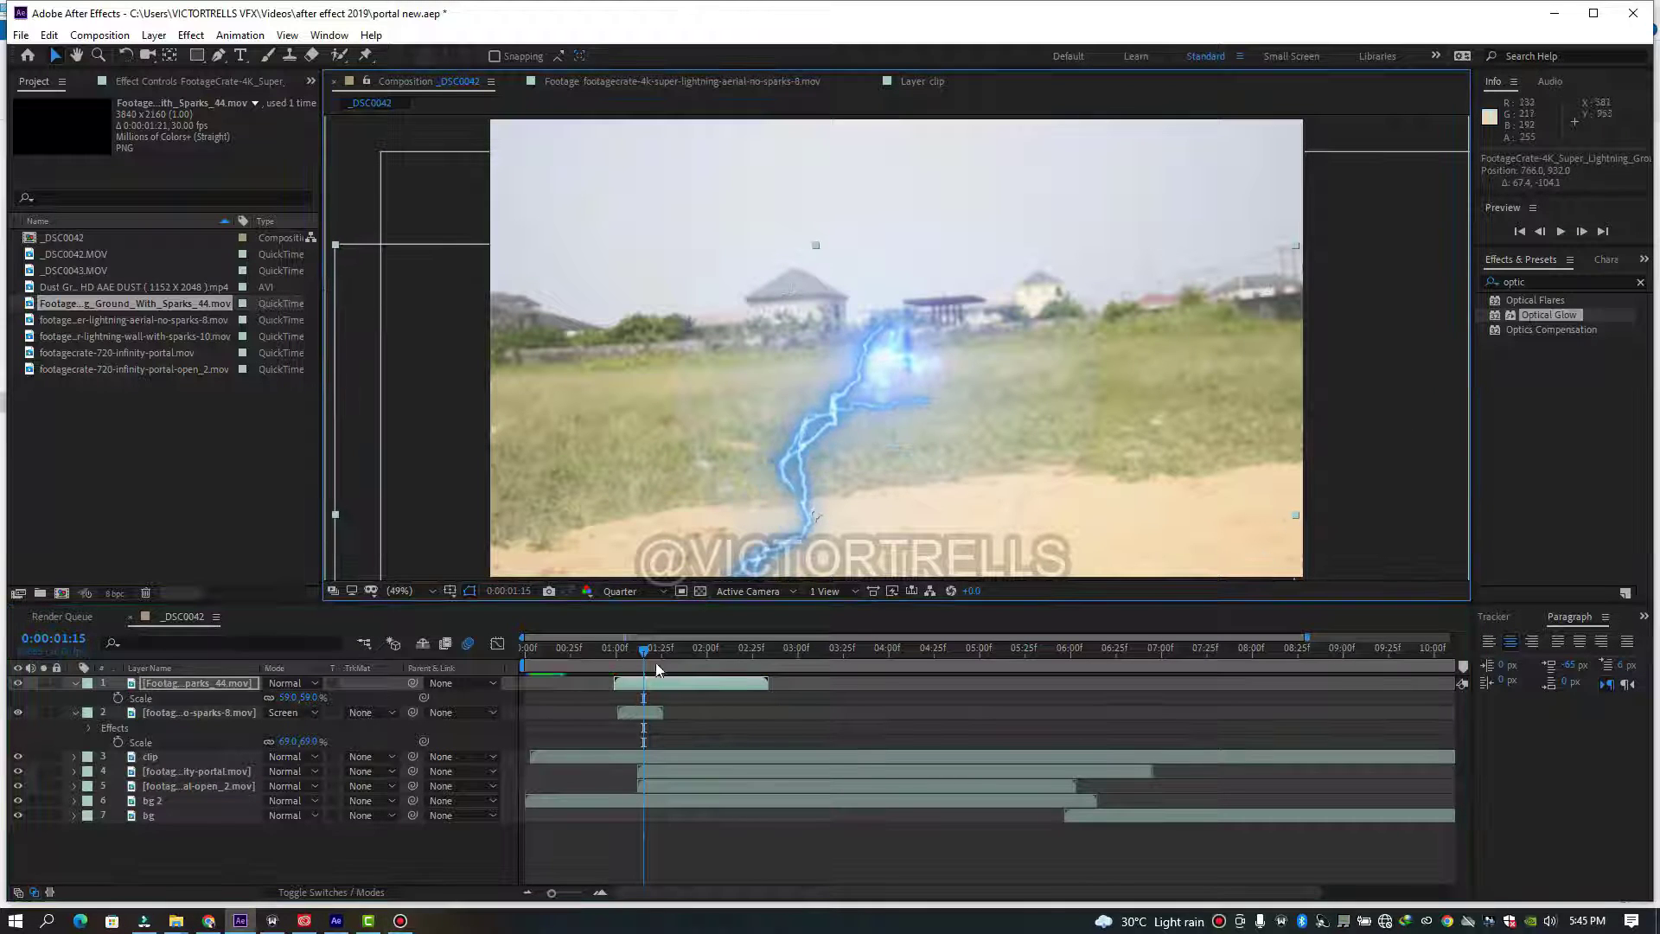
# - Shift the ground lightning layer to start at 0:00:01:08 and nudge its bolt onto the aerial lightning
pyautogui.click(629, 648)
pyautogui.moveTo(627, 654); pyautogui.dragTo(661, 688)
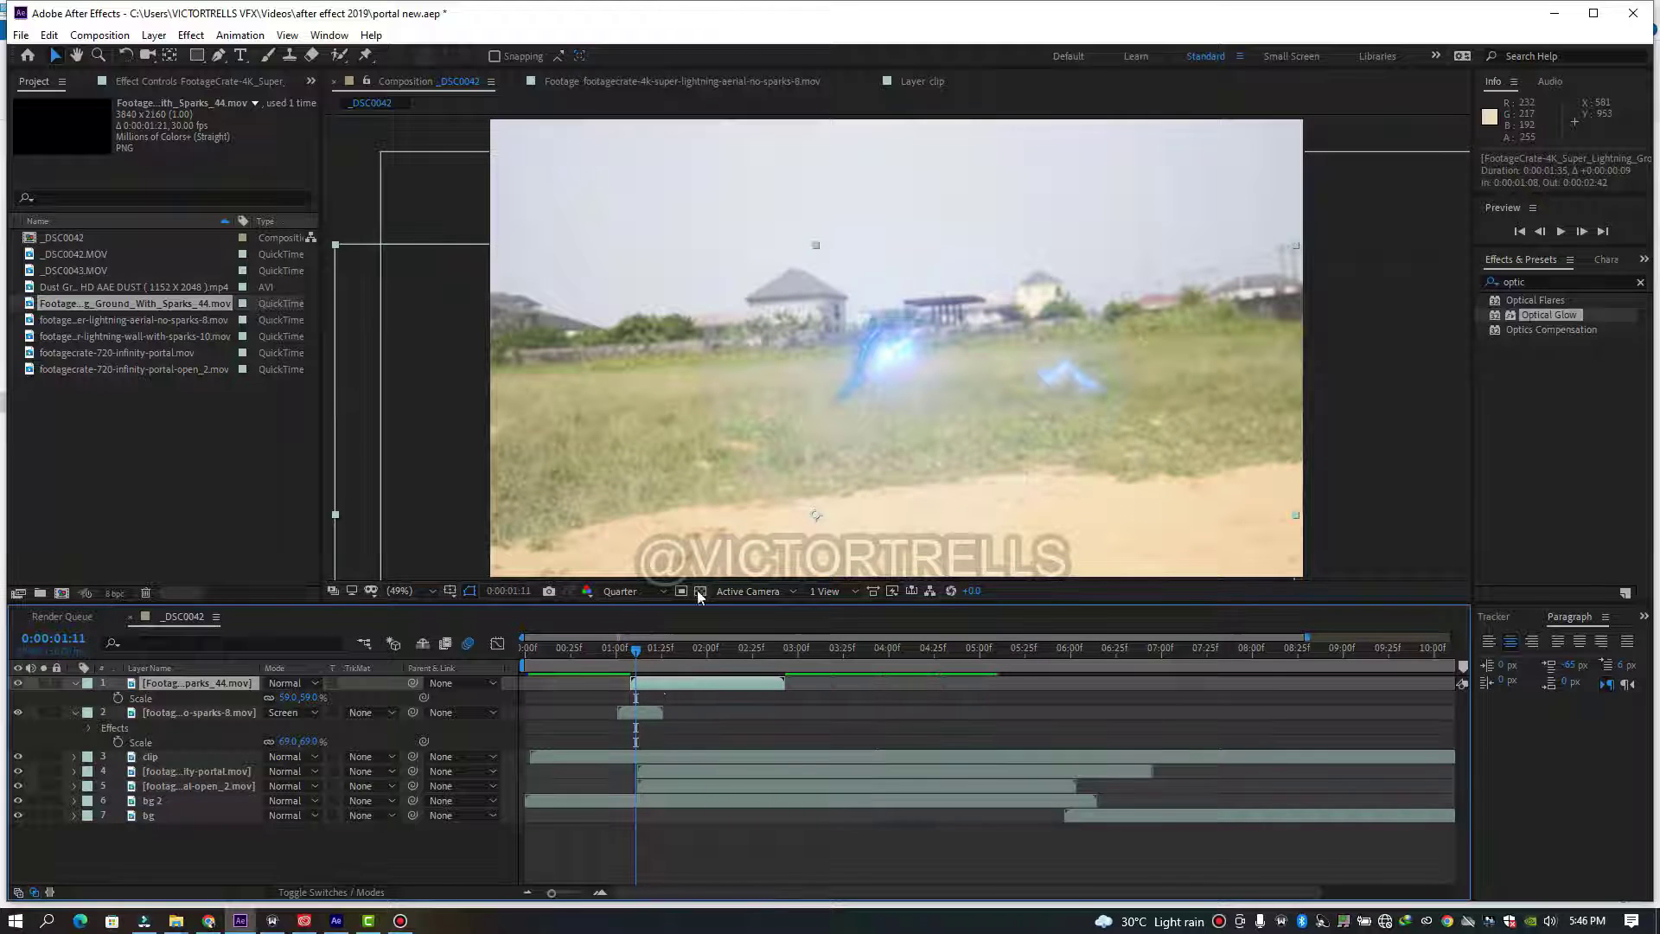
pyautogui.moveTo(865, 340); pyautogui.dragTo(869, 355)
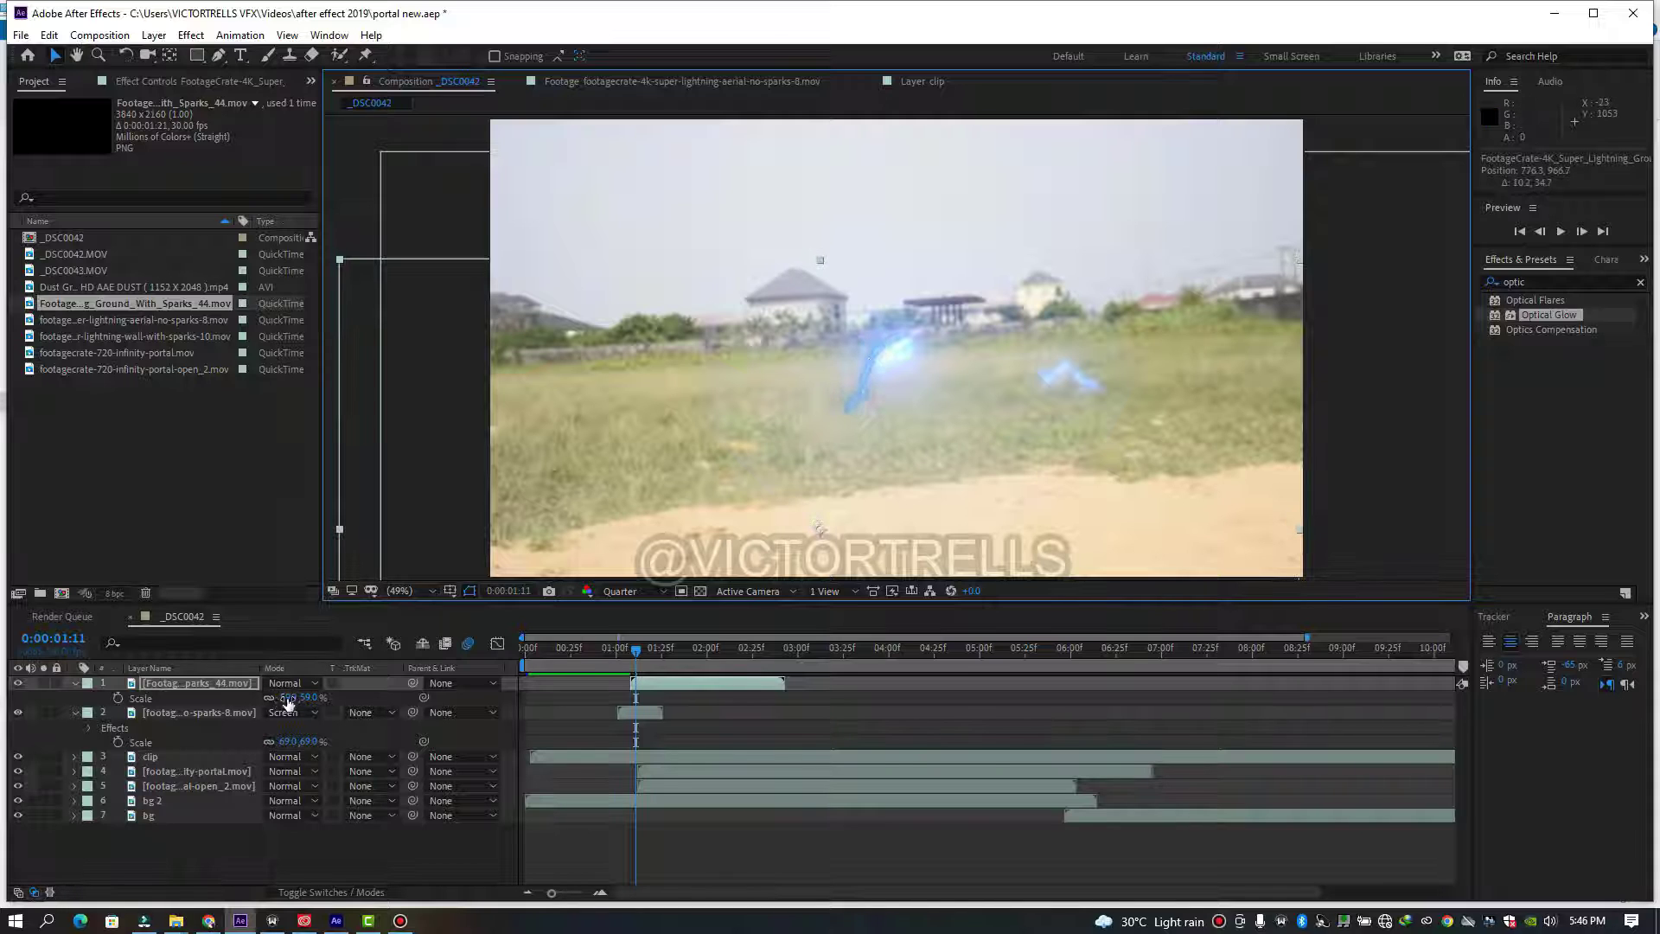
# - Scale the ground lightning to 44%, realign it with the aerial spark, and set its blending mode to Screen
pyautogui.moveTo(285, 697); pyautogui.dragTo(272, 696)
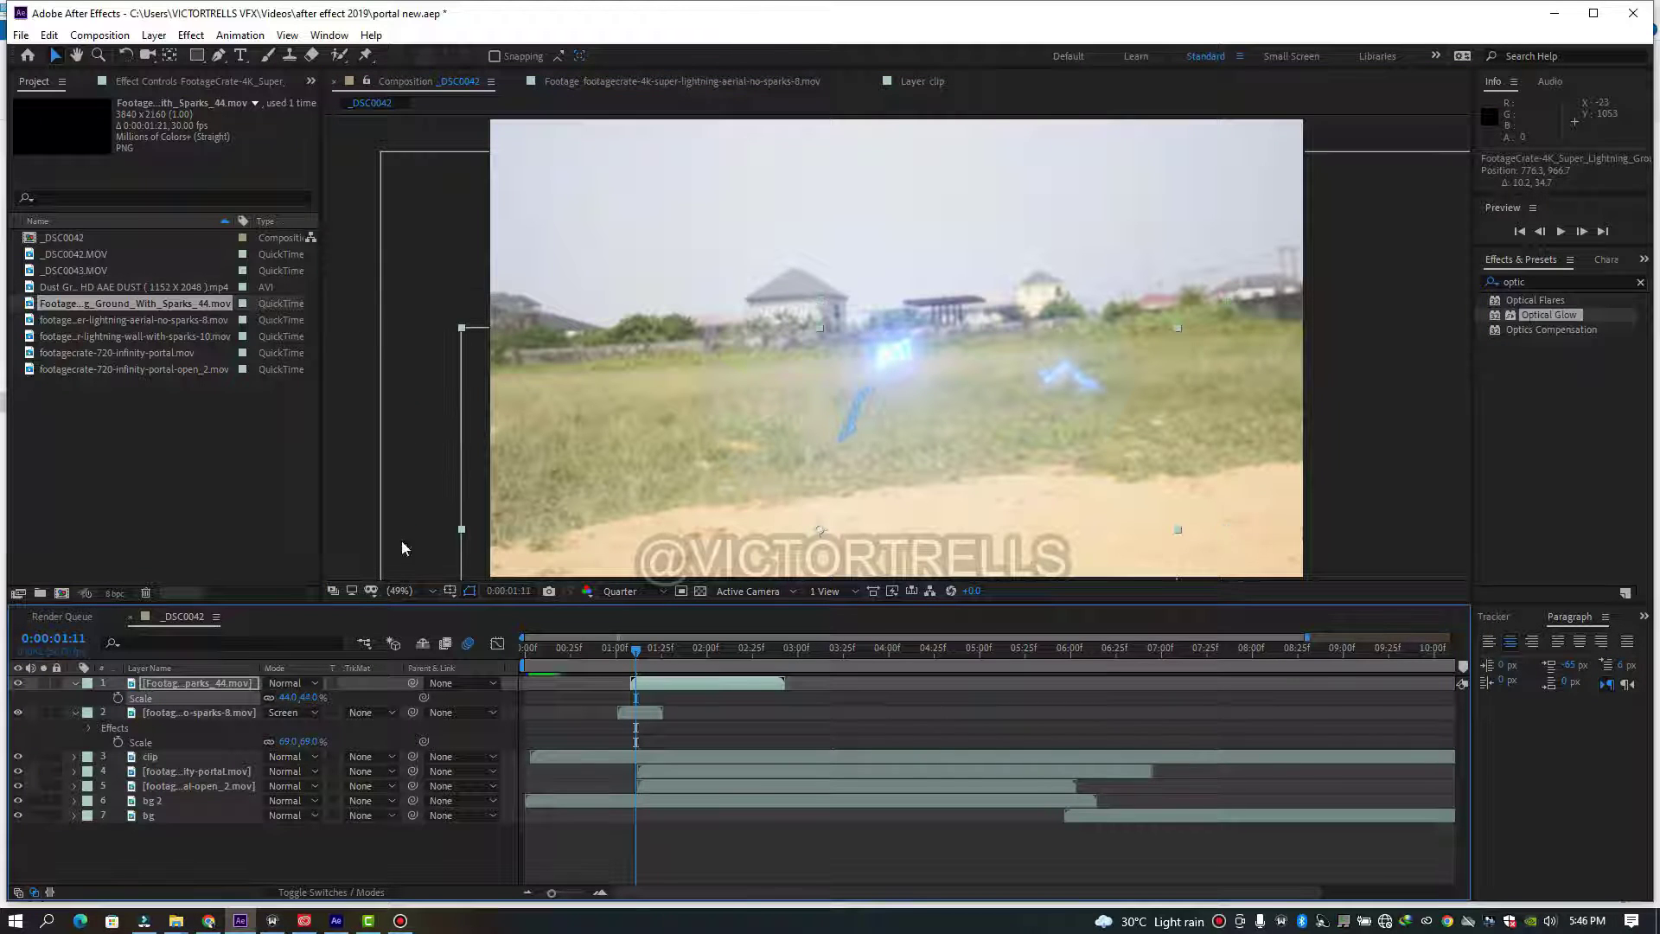
pyautogui.moveTo(832, 458); pyautogui.dragTo(841, 427)
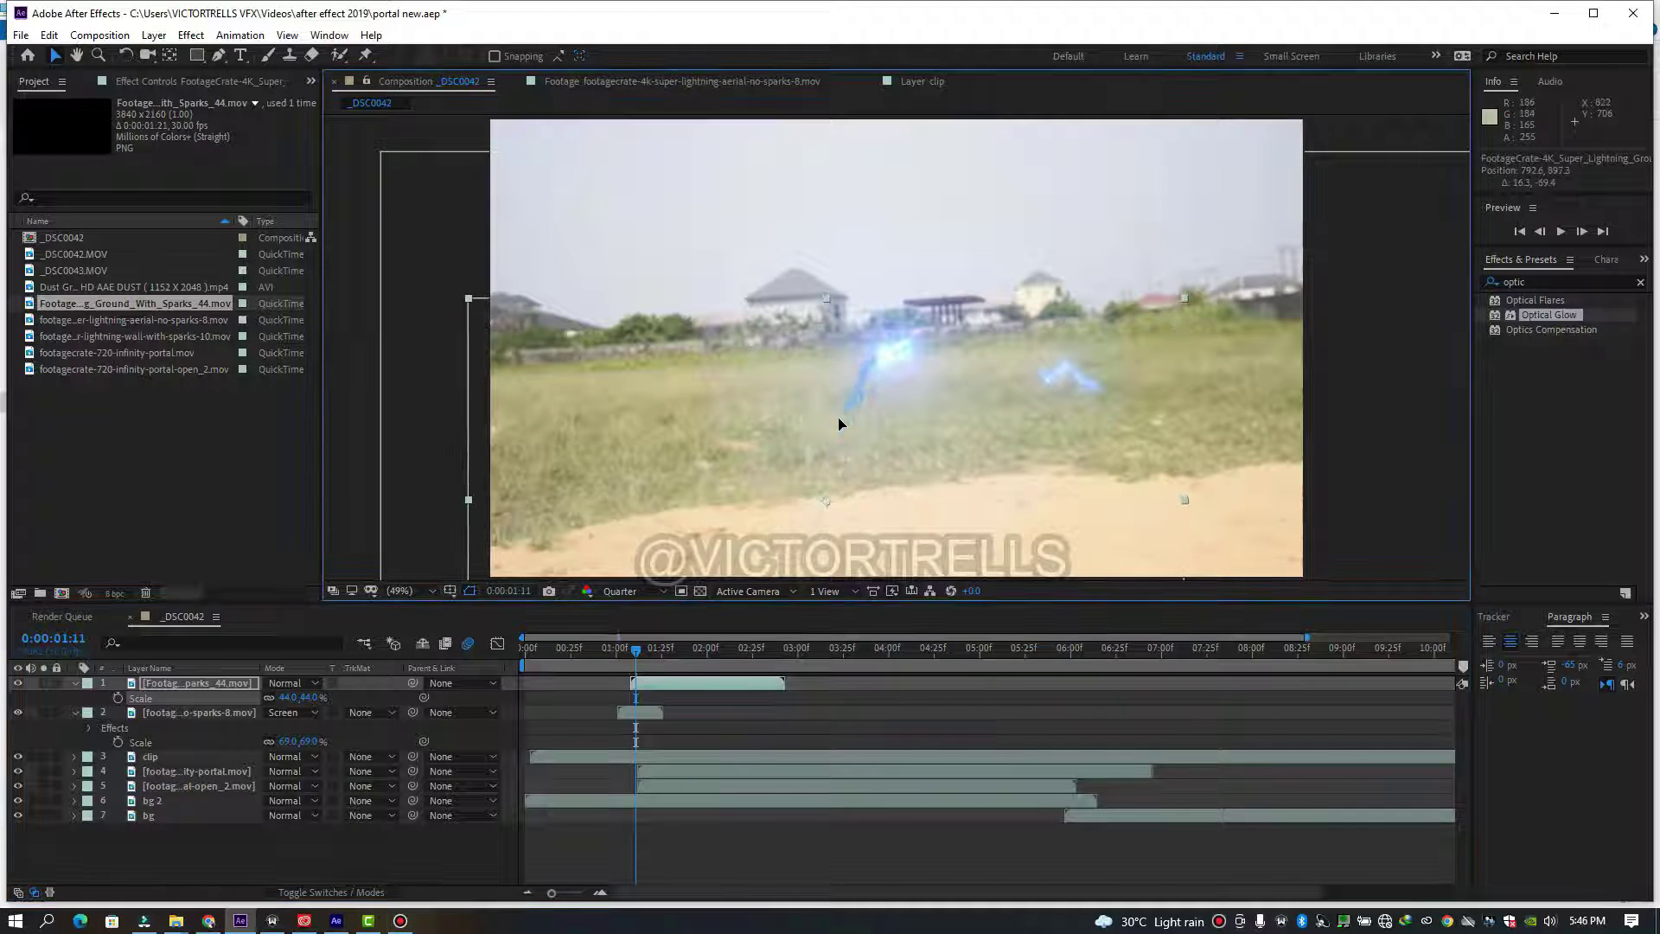
pyautogui.click(294, 685)
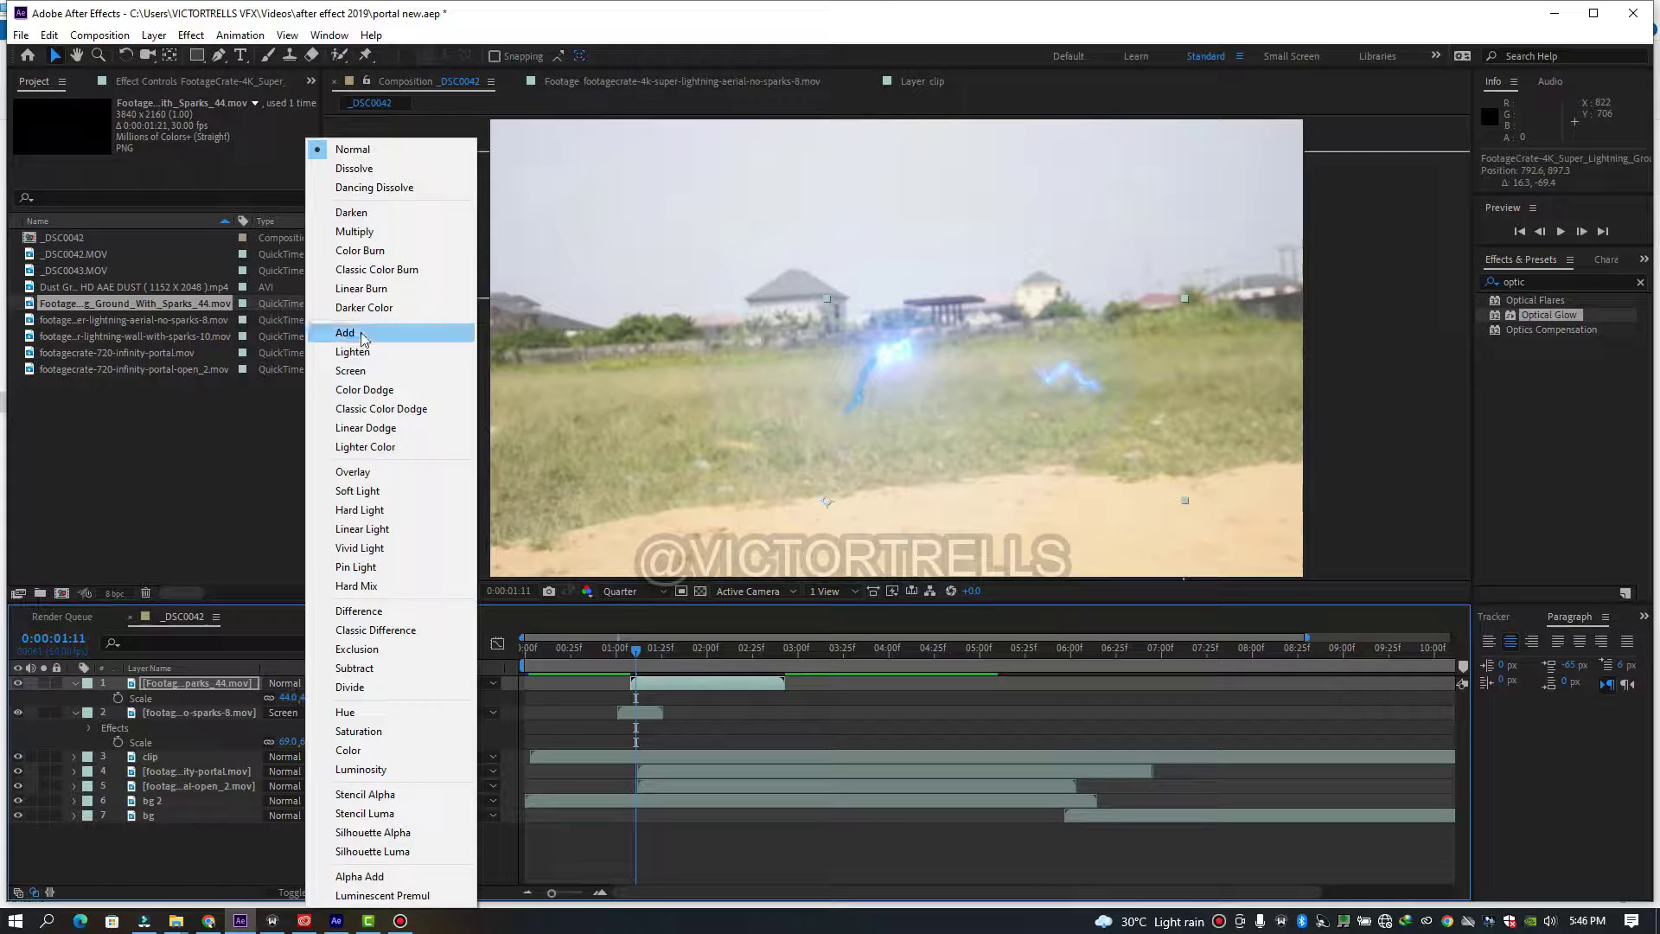
pyautogui.click(359, 371)
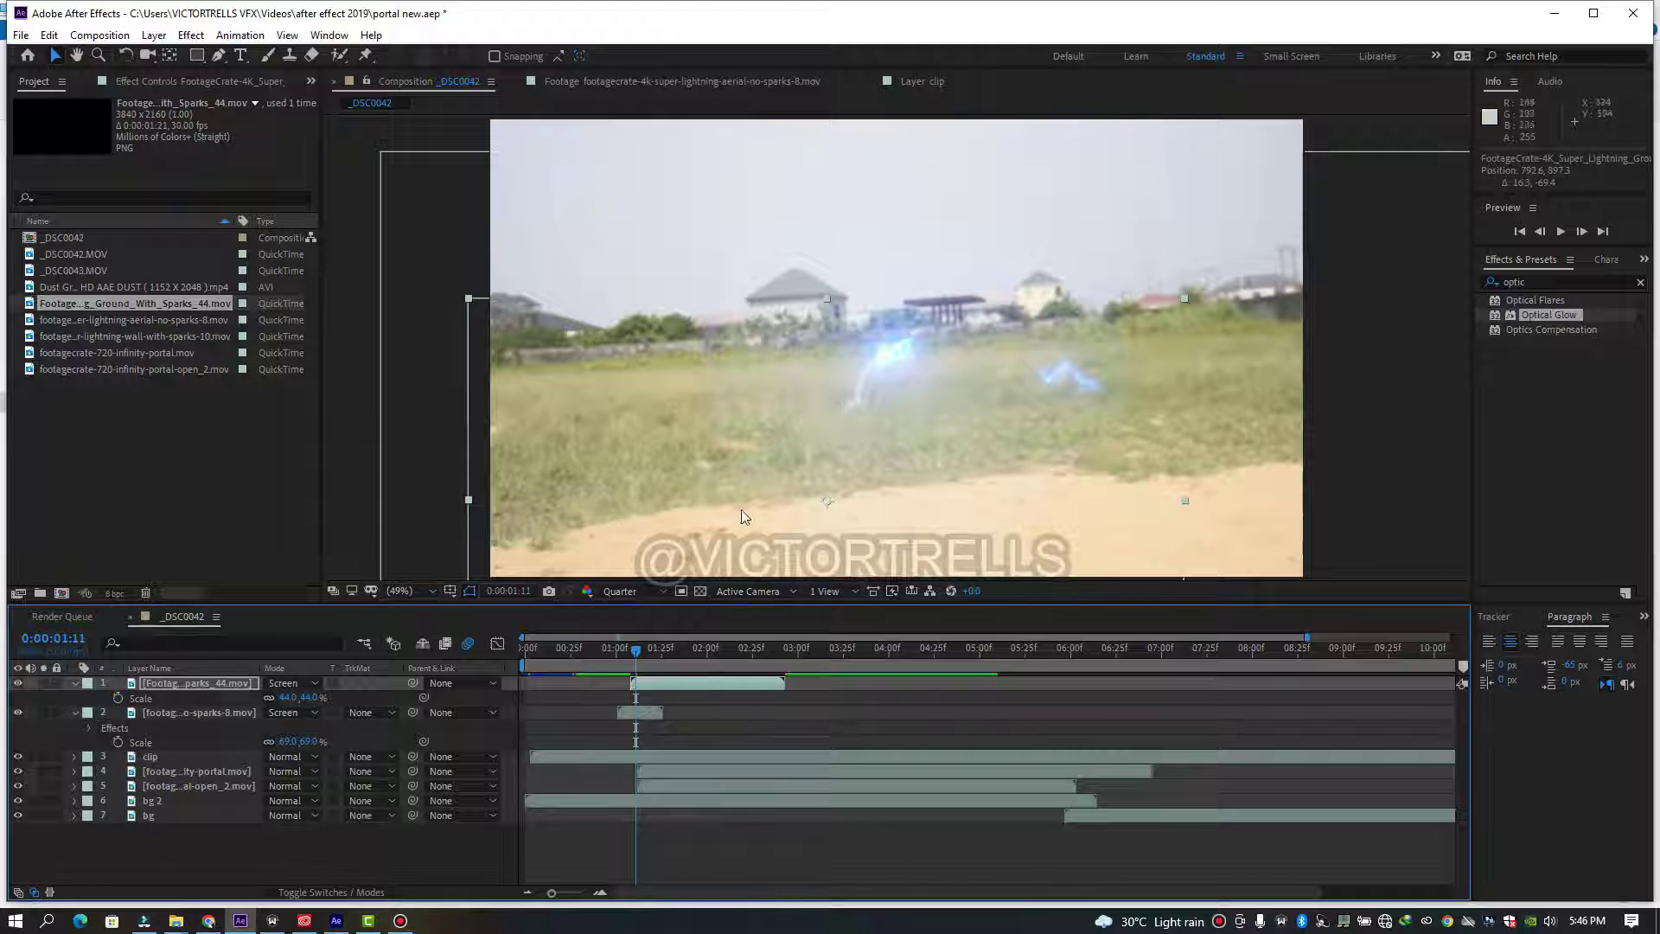
# - Copy the Optical Glow effect from the aerial lightning layer onto the ground lightning layer and preview the result
pyautogui.click(644, 713)
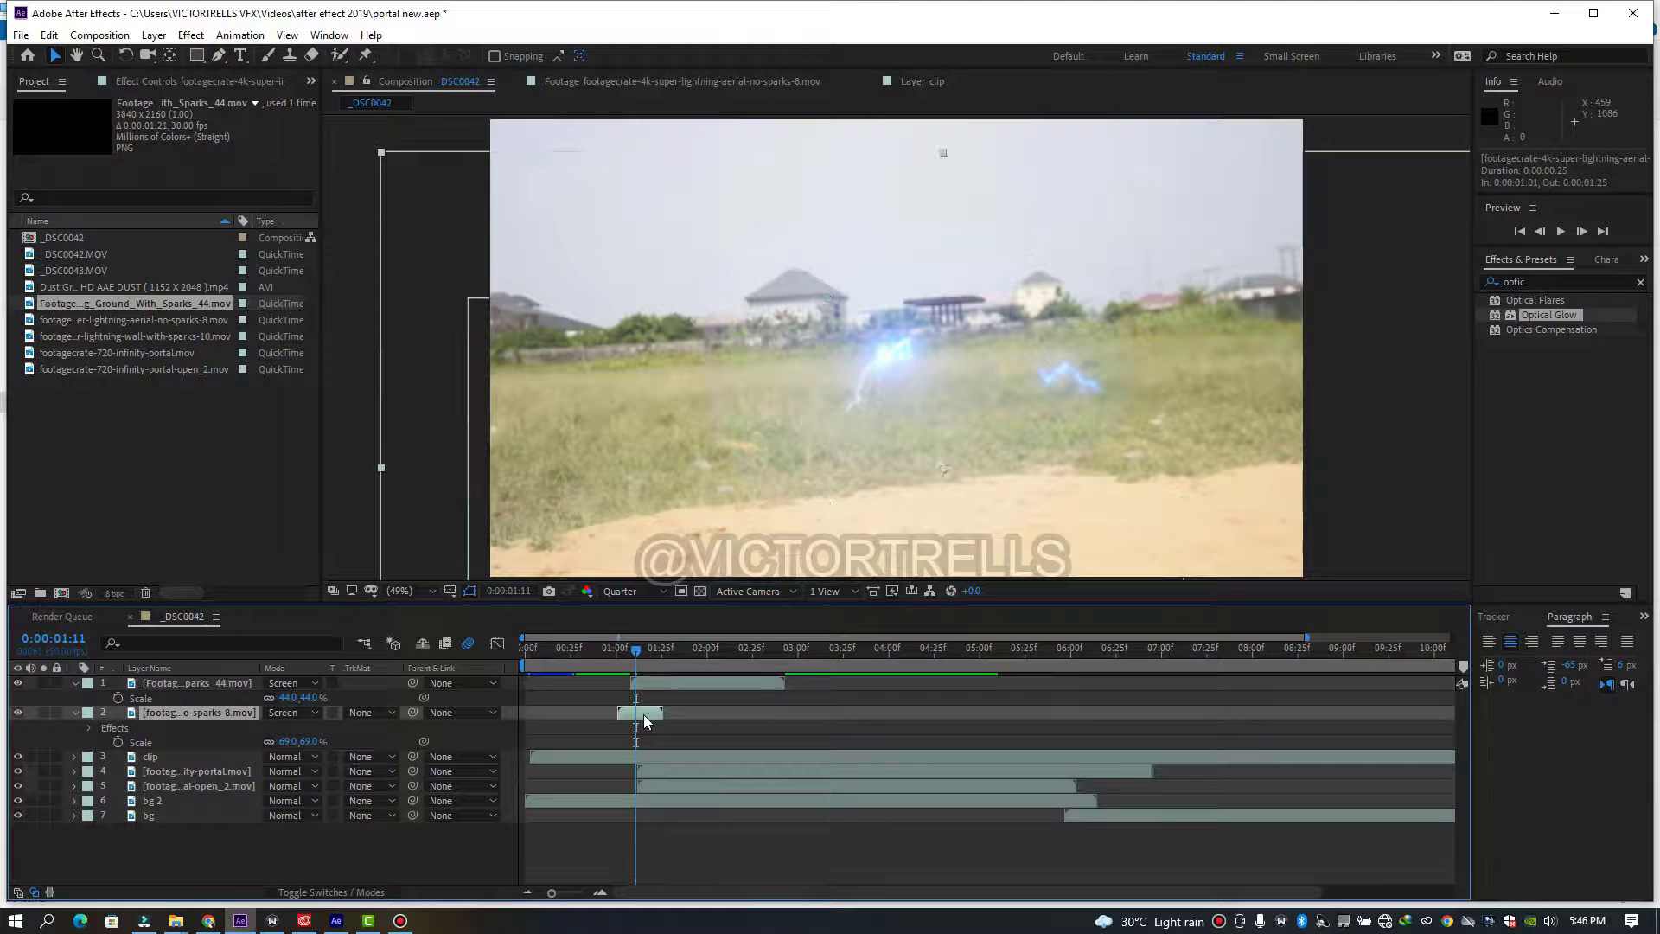
pyautogui.click(220, 75)
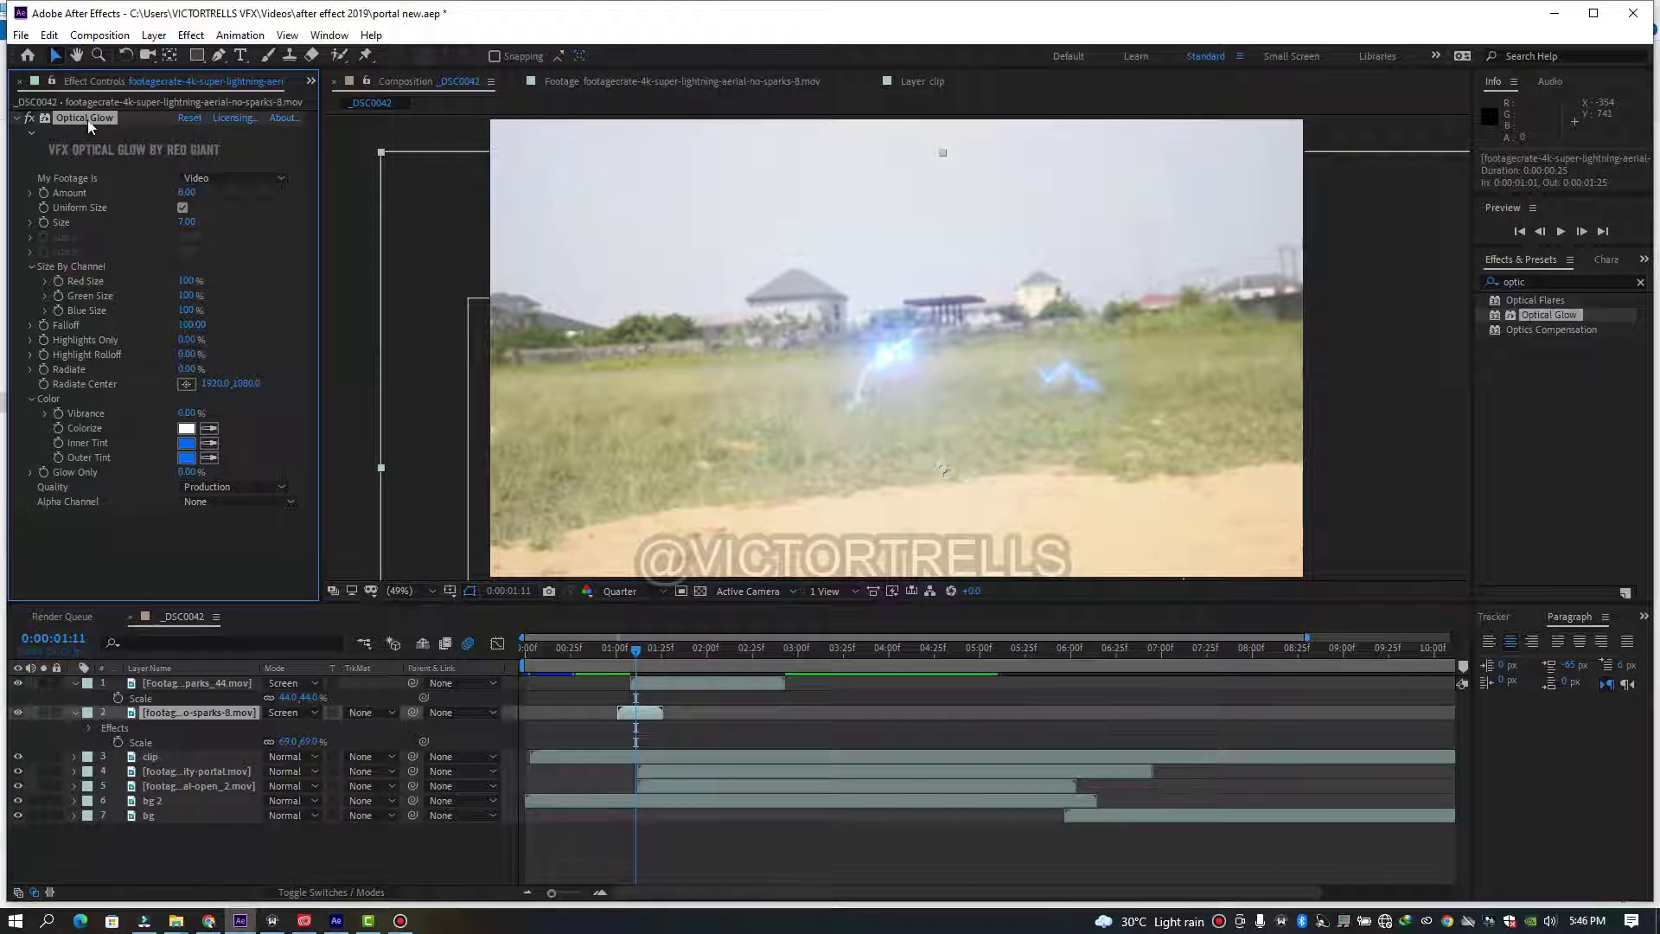
pyautogui.click(89, 122)
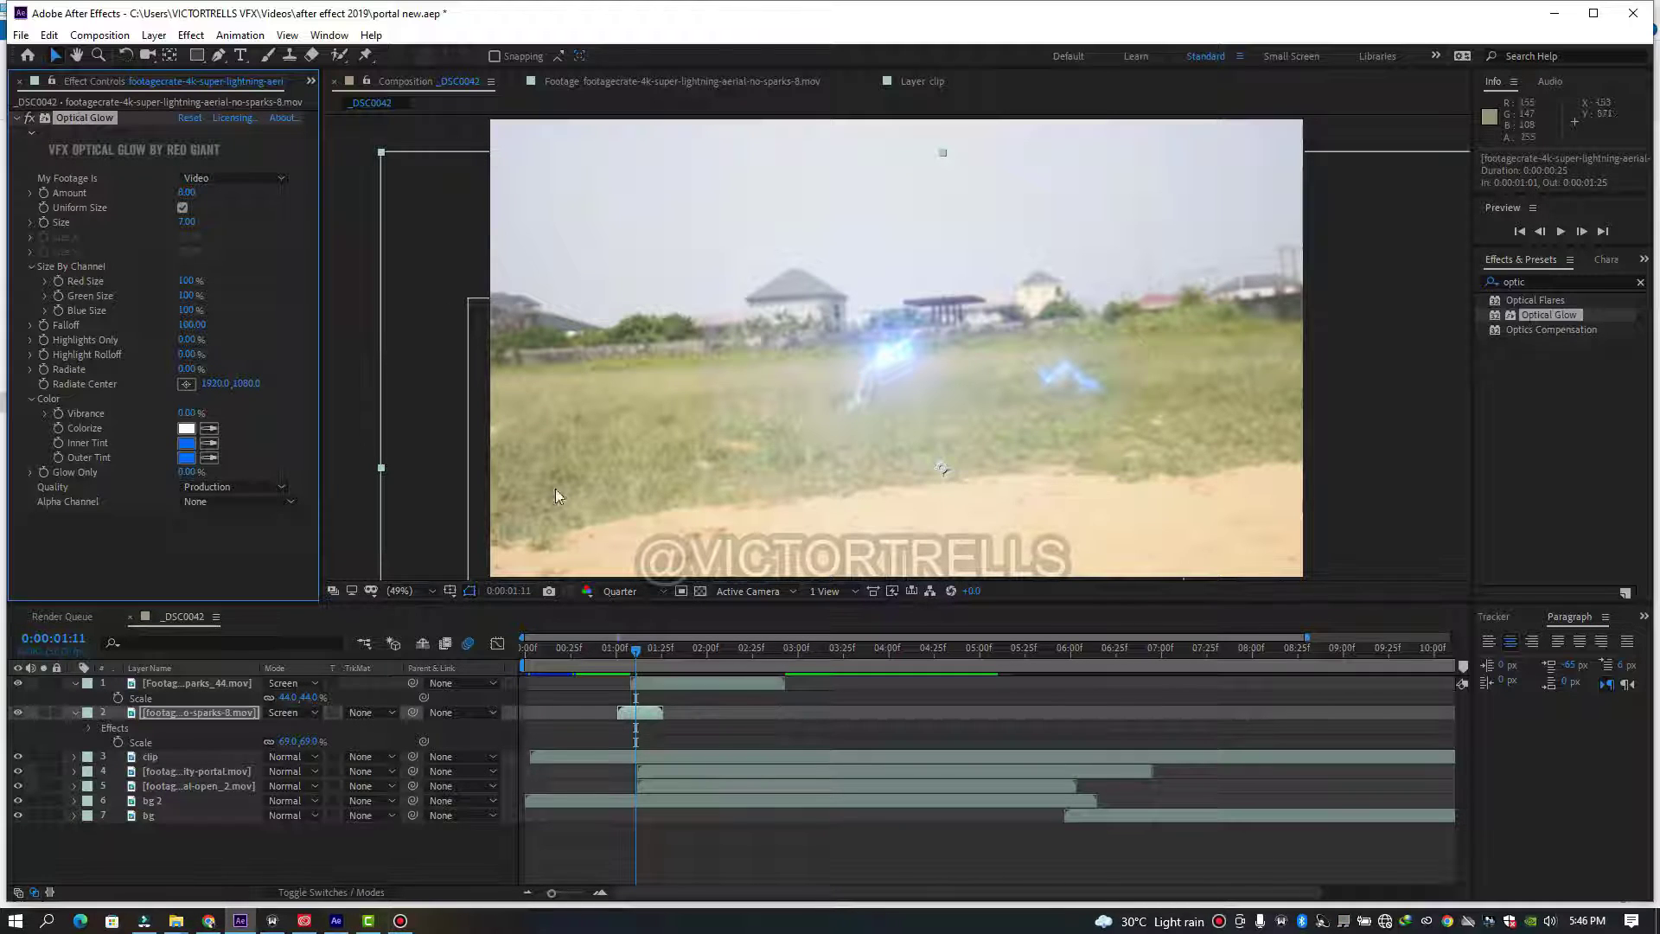
pyautogui.click(640, 683)
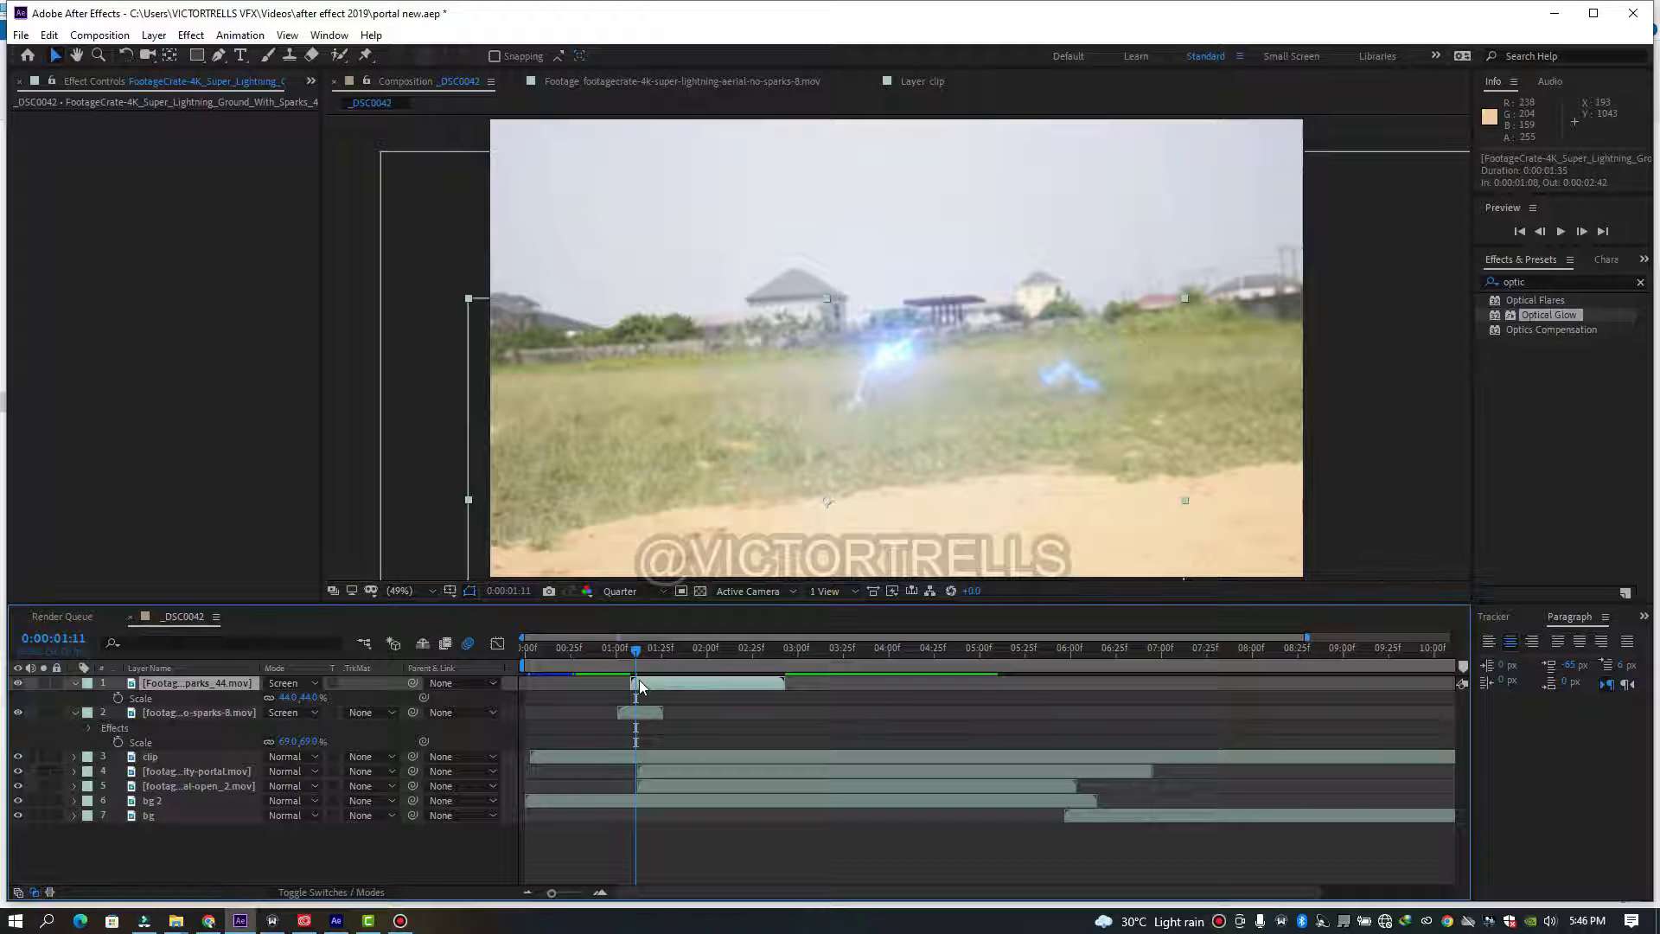
pyautogui.hotkey('ctrl', 'alt', 'shift', 'e')
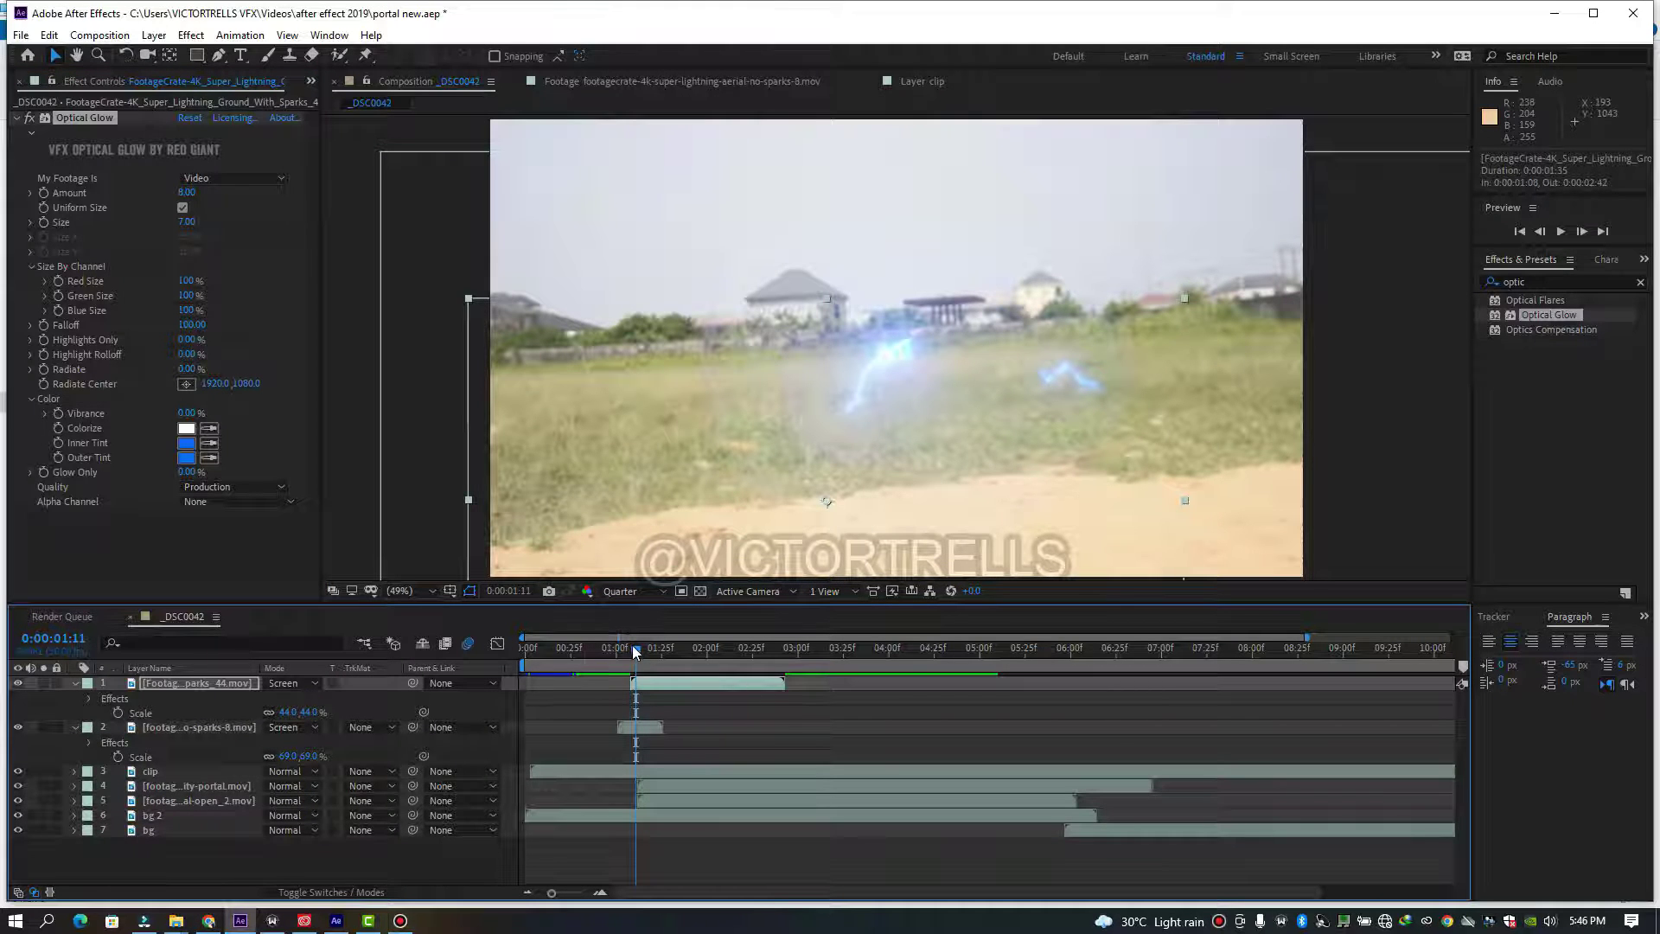
pyautogui.moveTo(636, 650); pyautogui.dragTo(608, 649)
pyautogui.press('space')
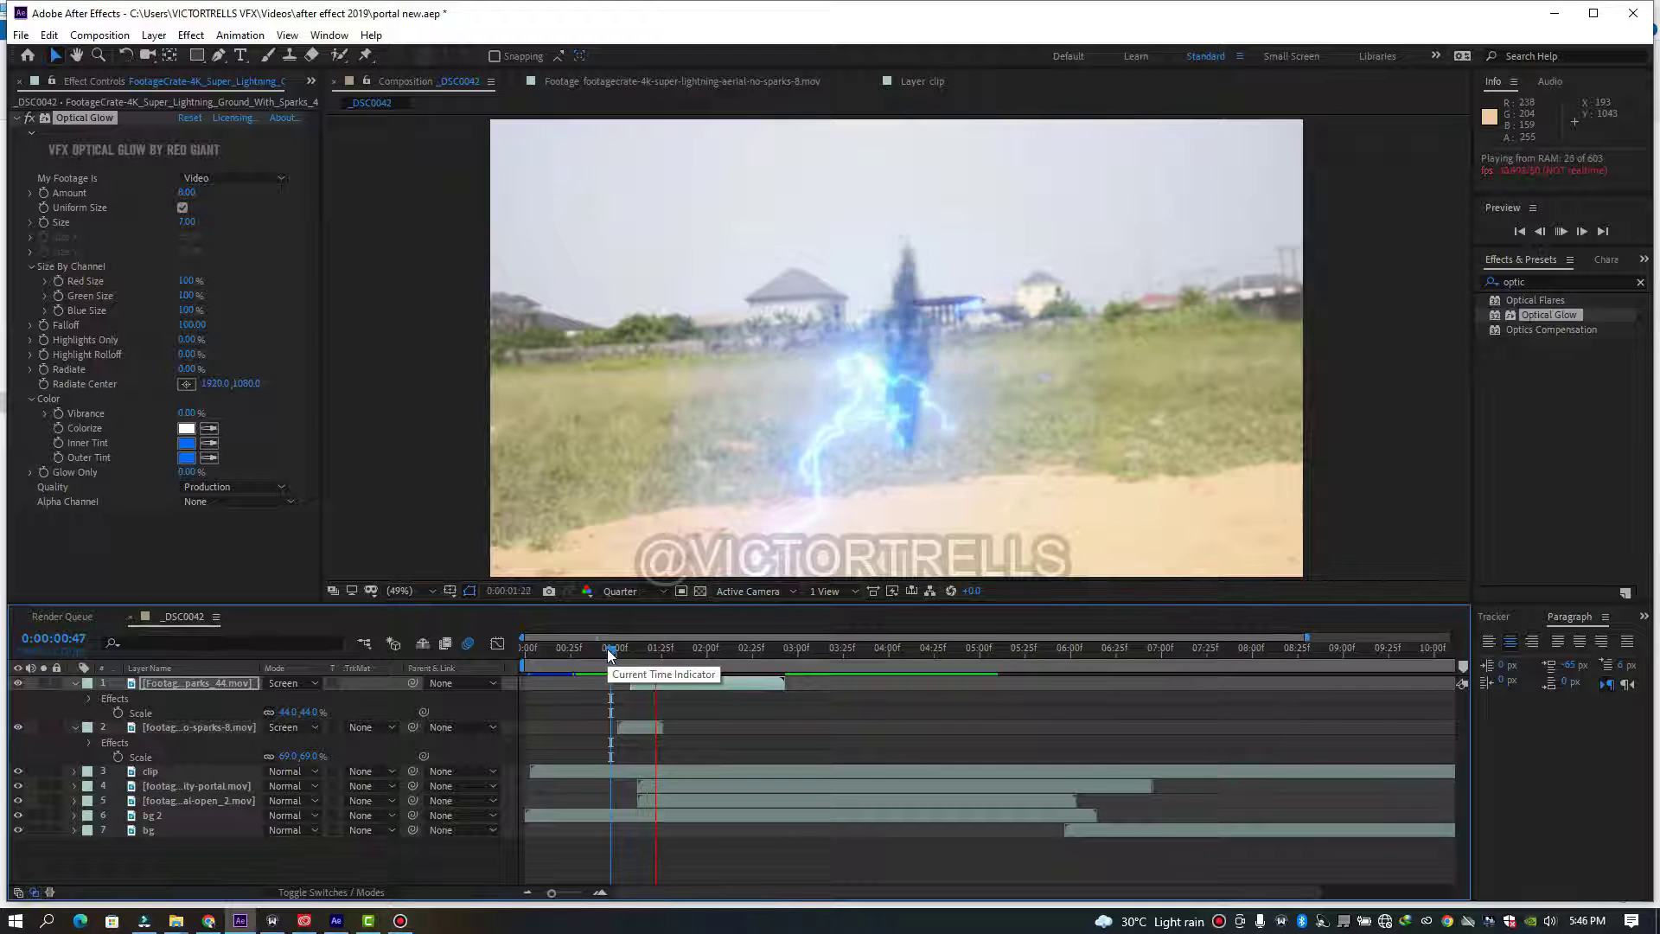
# - Duplicate both lightning layers and shift the copies earlier so the ground lightning copy starts at 0:00:00:03
pyautogui.moveTo(606, 648); pyautogui.dragTo(552, 679)
pyautogui.click(634, 727)
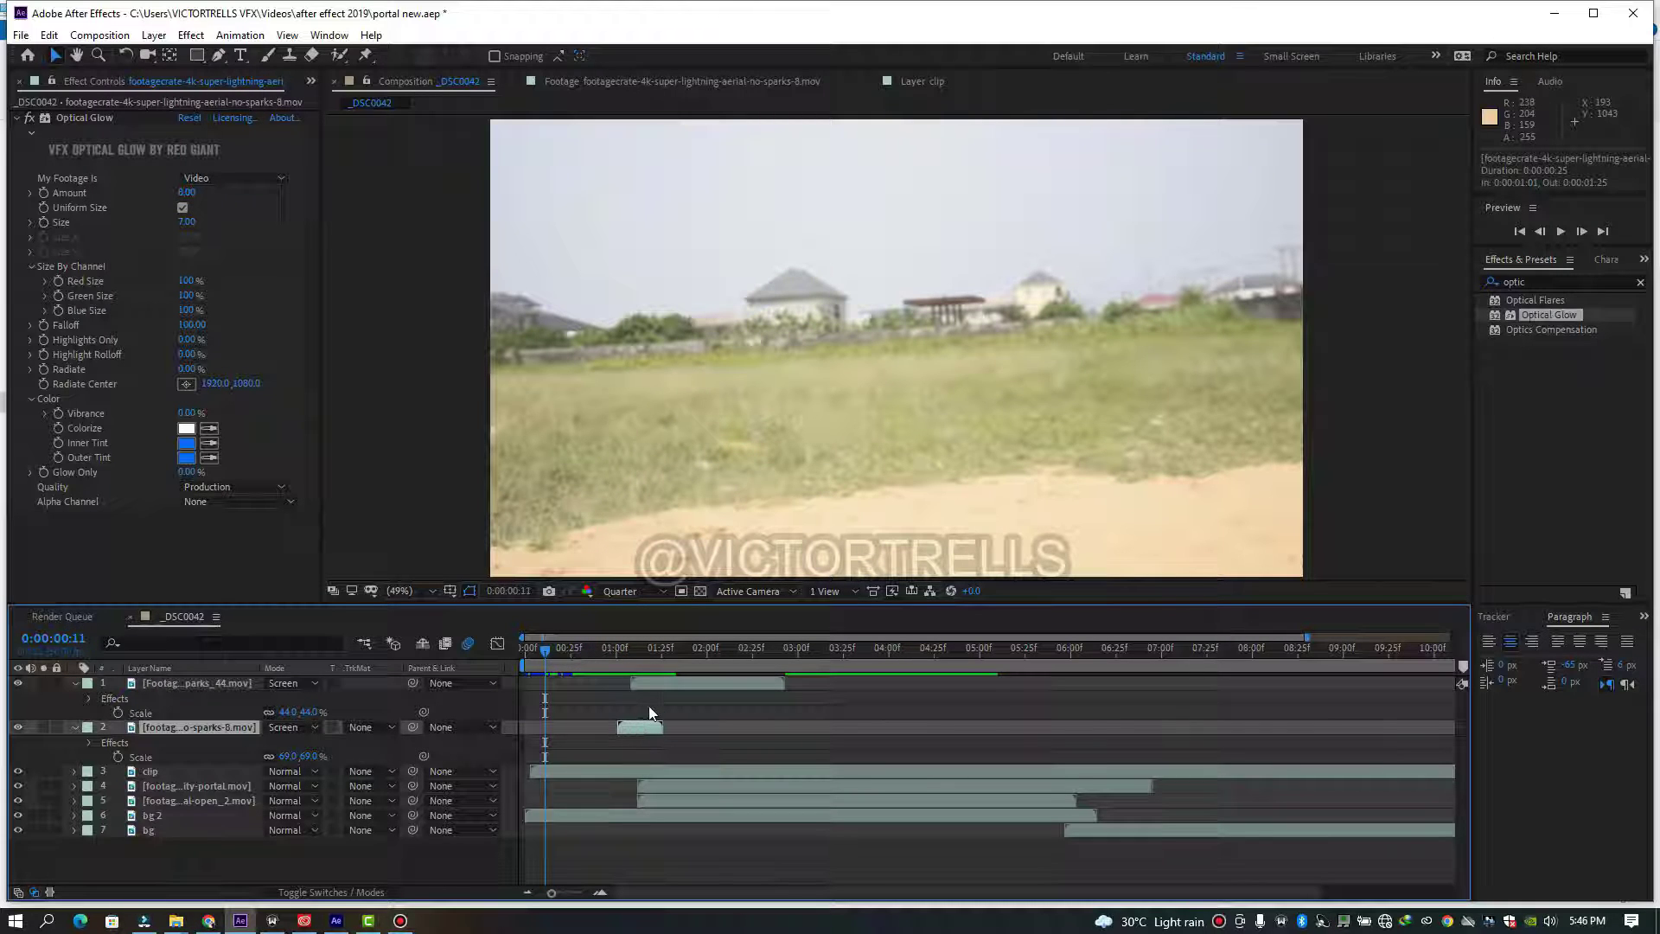
pyautogui.keyDown('shift'); pyautogui.click(675, 682); pyautogui.keyUp('shift')
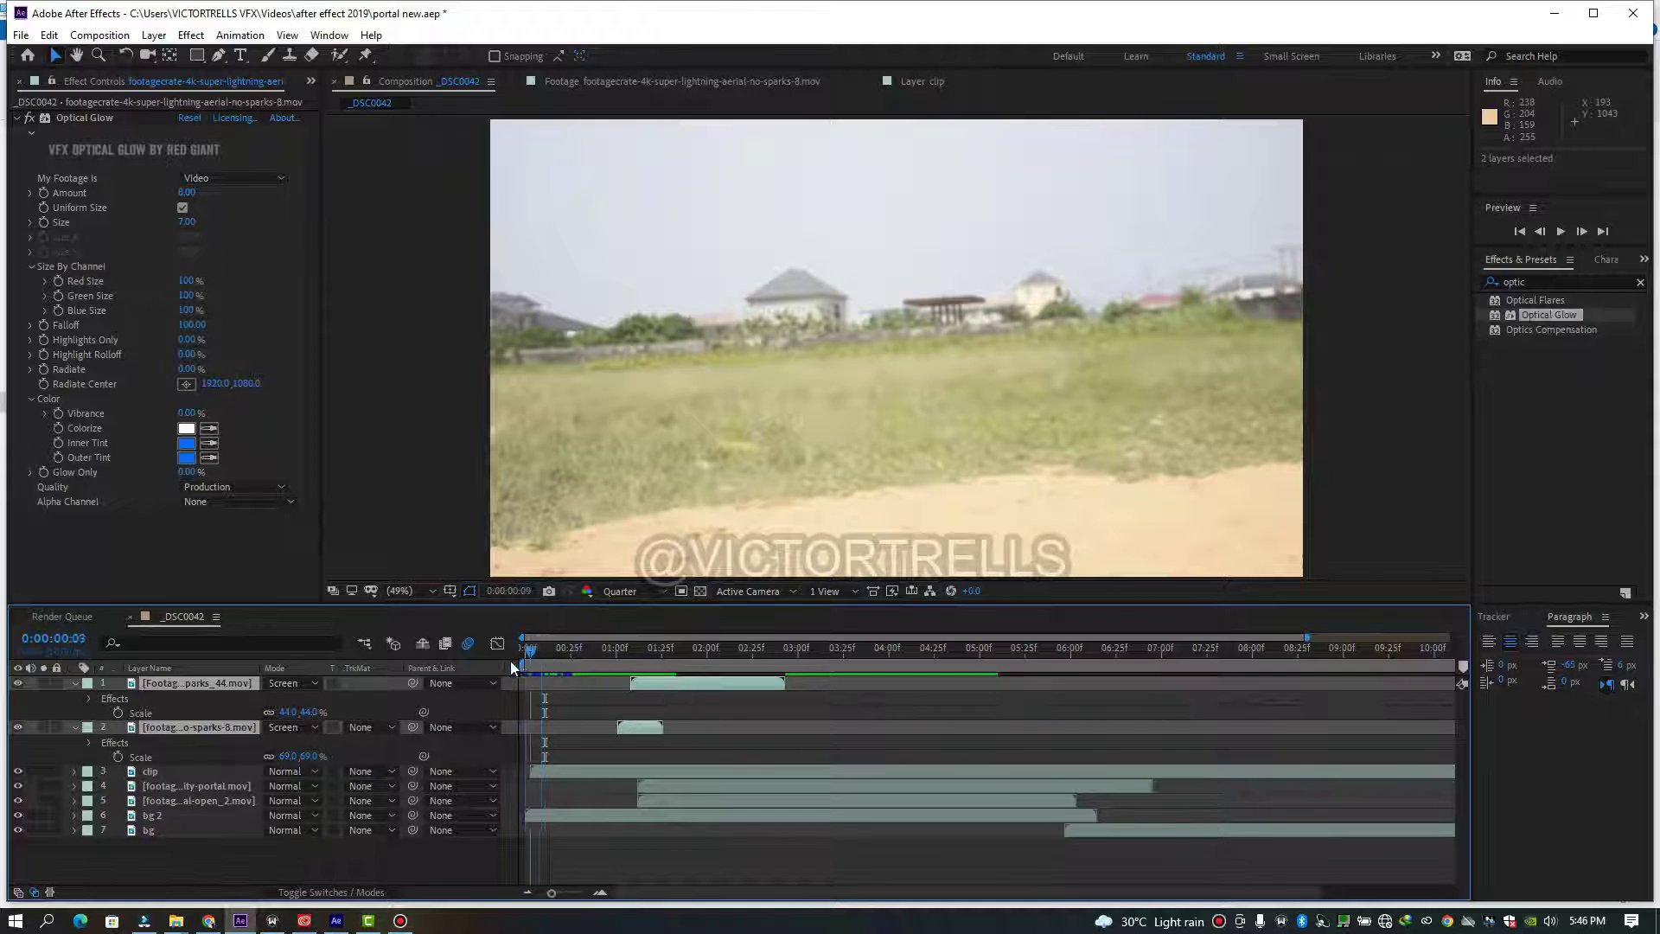
pyautogui.press('space')
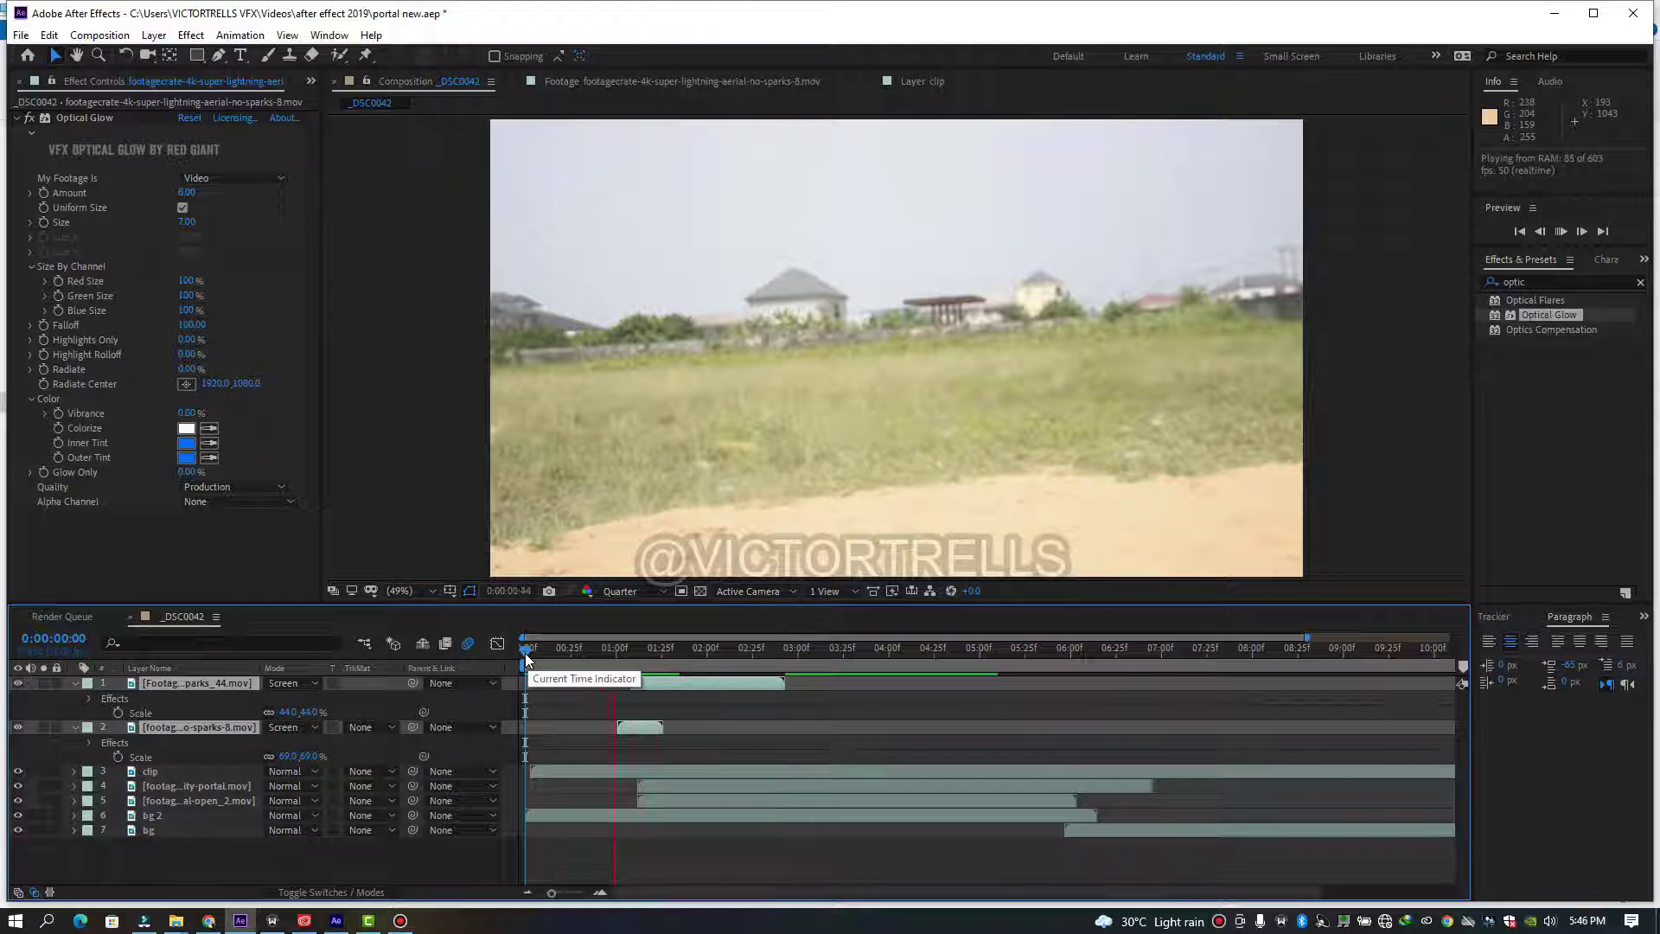
pyautogui.moveTo(526, 659)
pyautogui.mouseDown()
pyautogui.moveTo(703, 693)
pyautogui.moveTo(562, 695)
pyautogui.moveTo(631, 692)
pyautogui.moveTo(507, 665)
pyautogui.mouseUp()
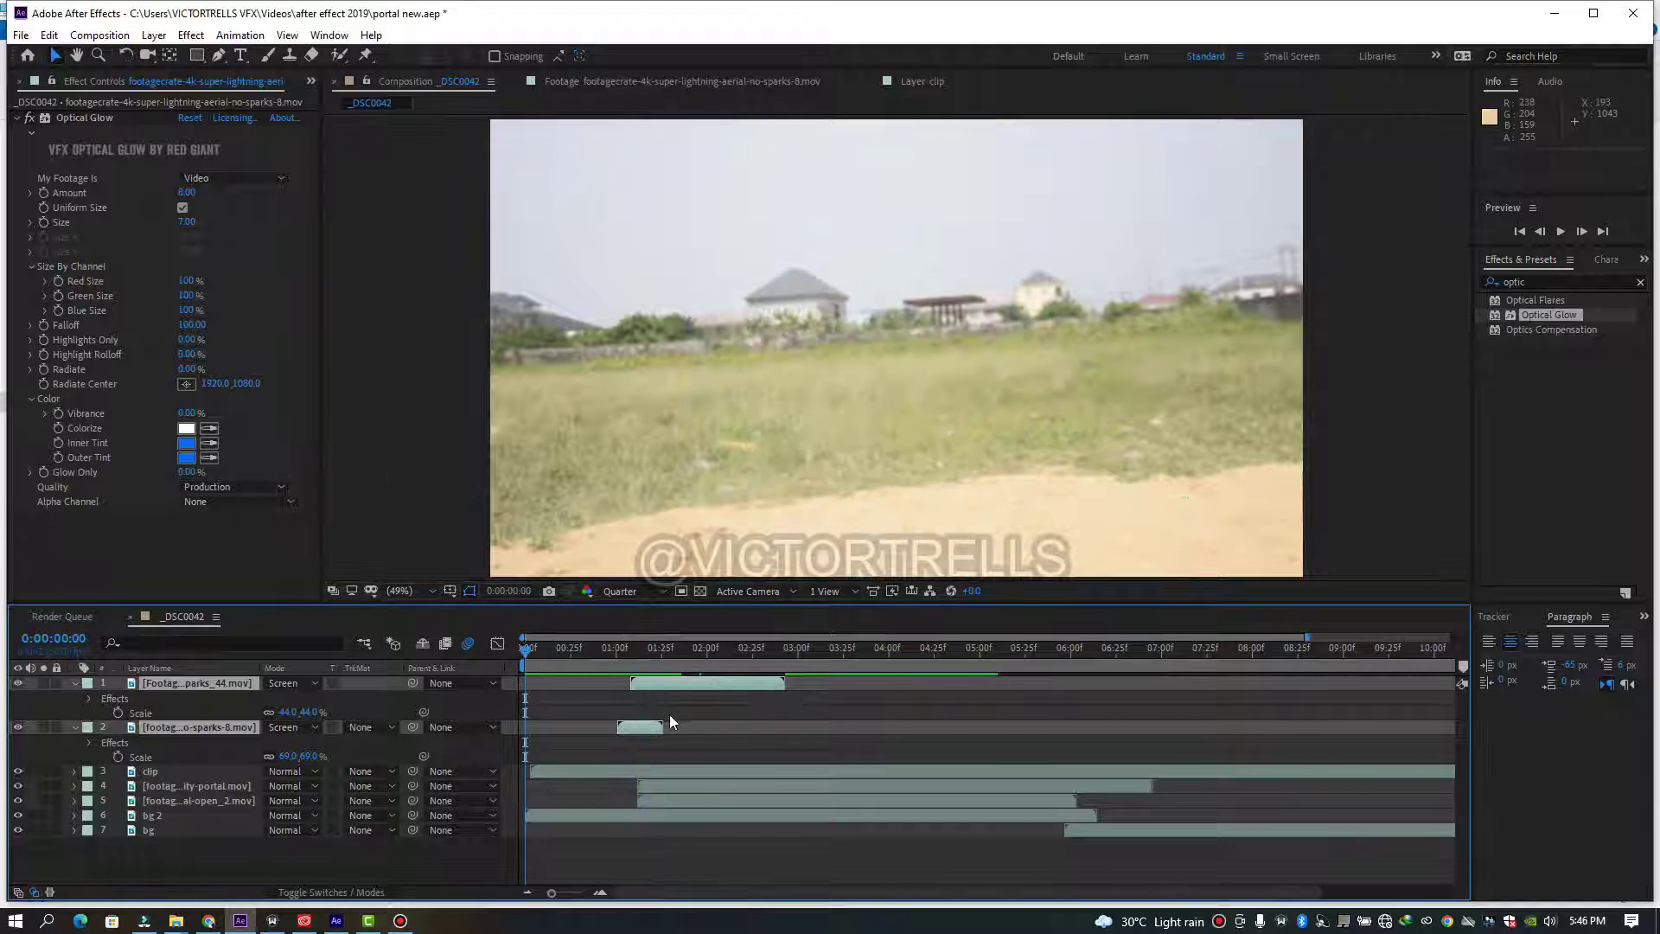
pyautogui.hotkey('ctrl', 'd')
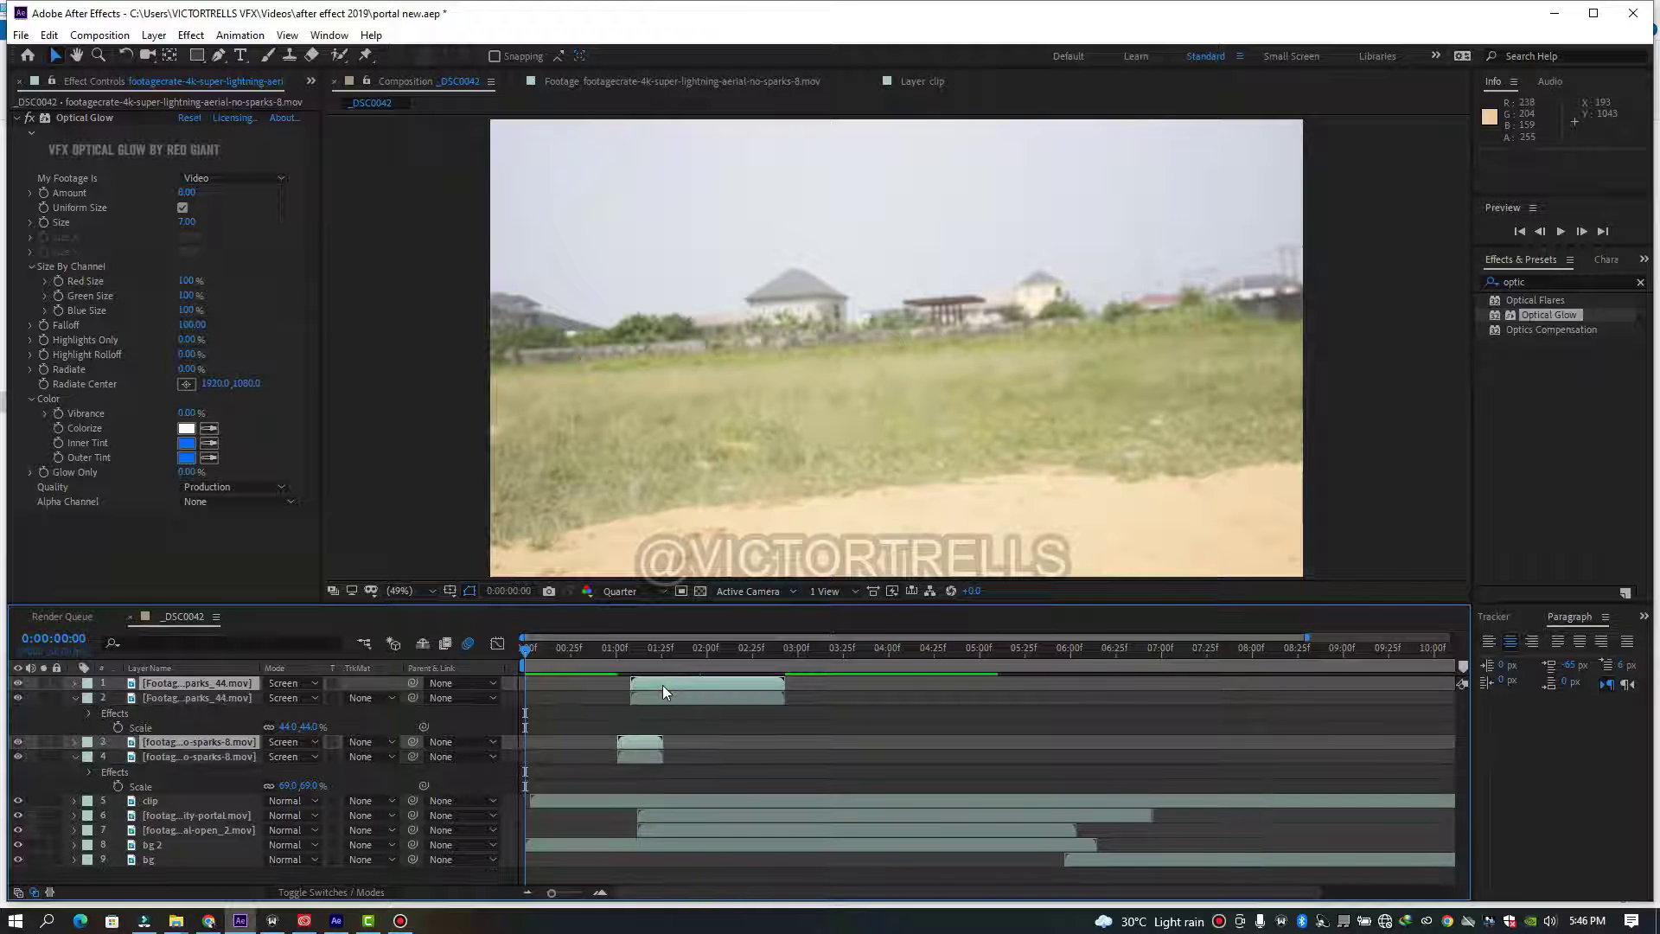
pyautogui.moveTo(662, 685); pyautogui.dragTo(562, 688)
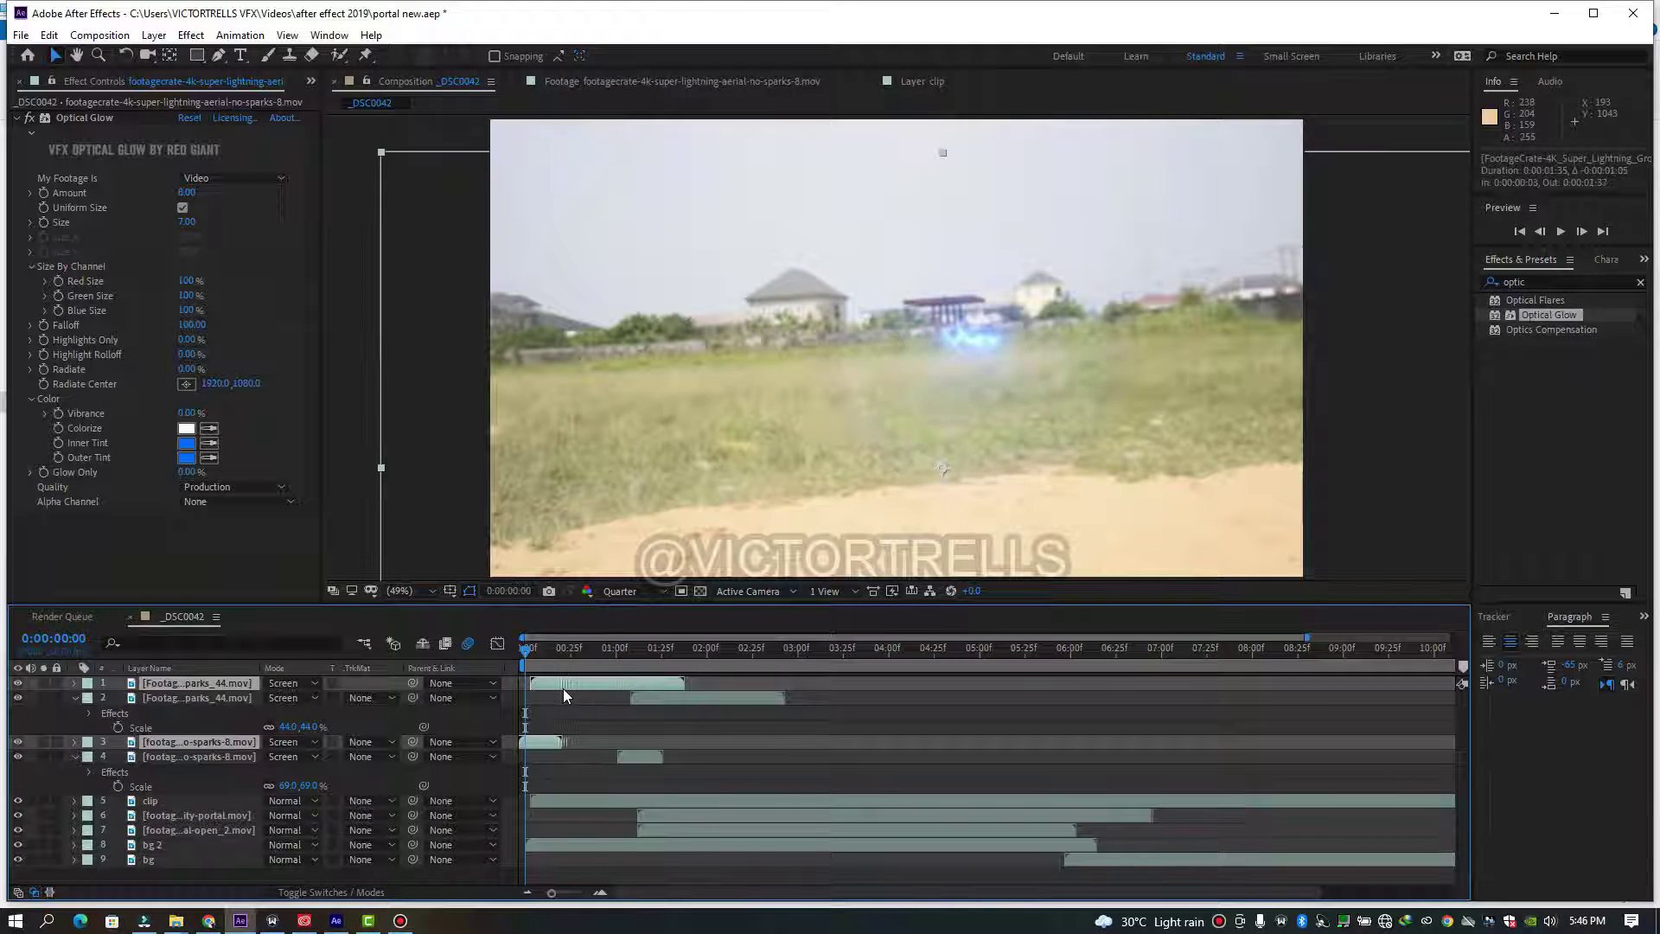
pyautogui.click(540, 661)
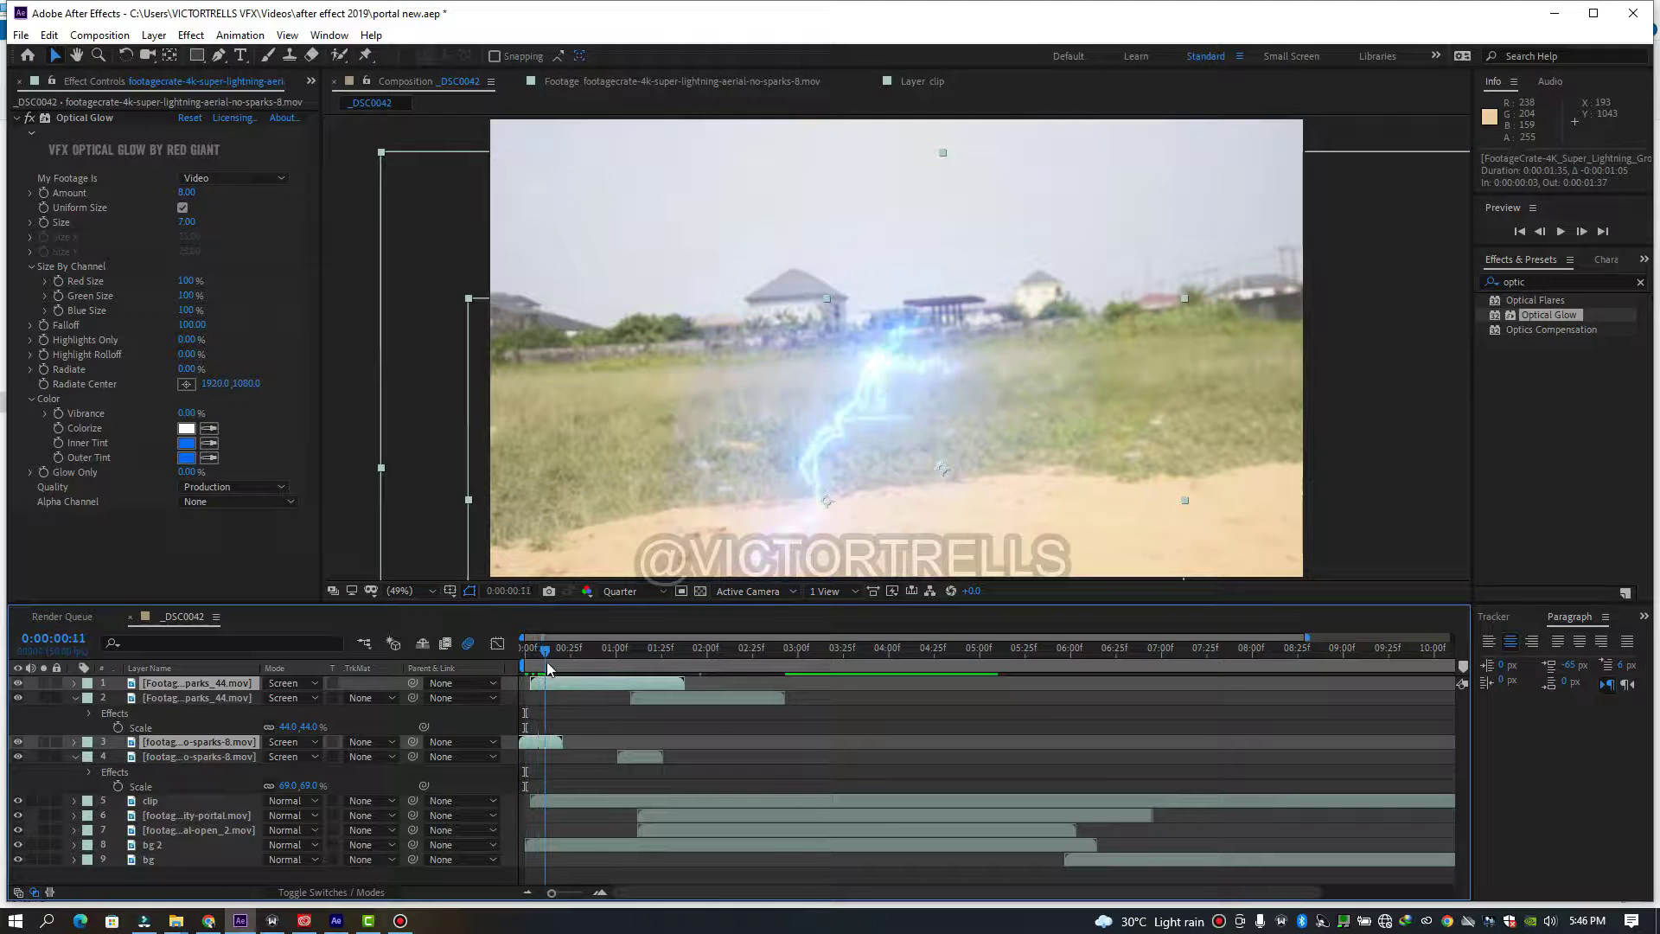
pyautogui.click(547, 661)
# - Duplicate the early ground lightning layer and make the new copy a 3D layer
pyautogui.click(586, 723)
pyautogui.click(574, 684)
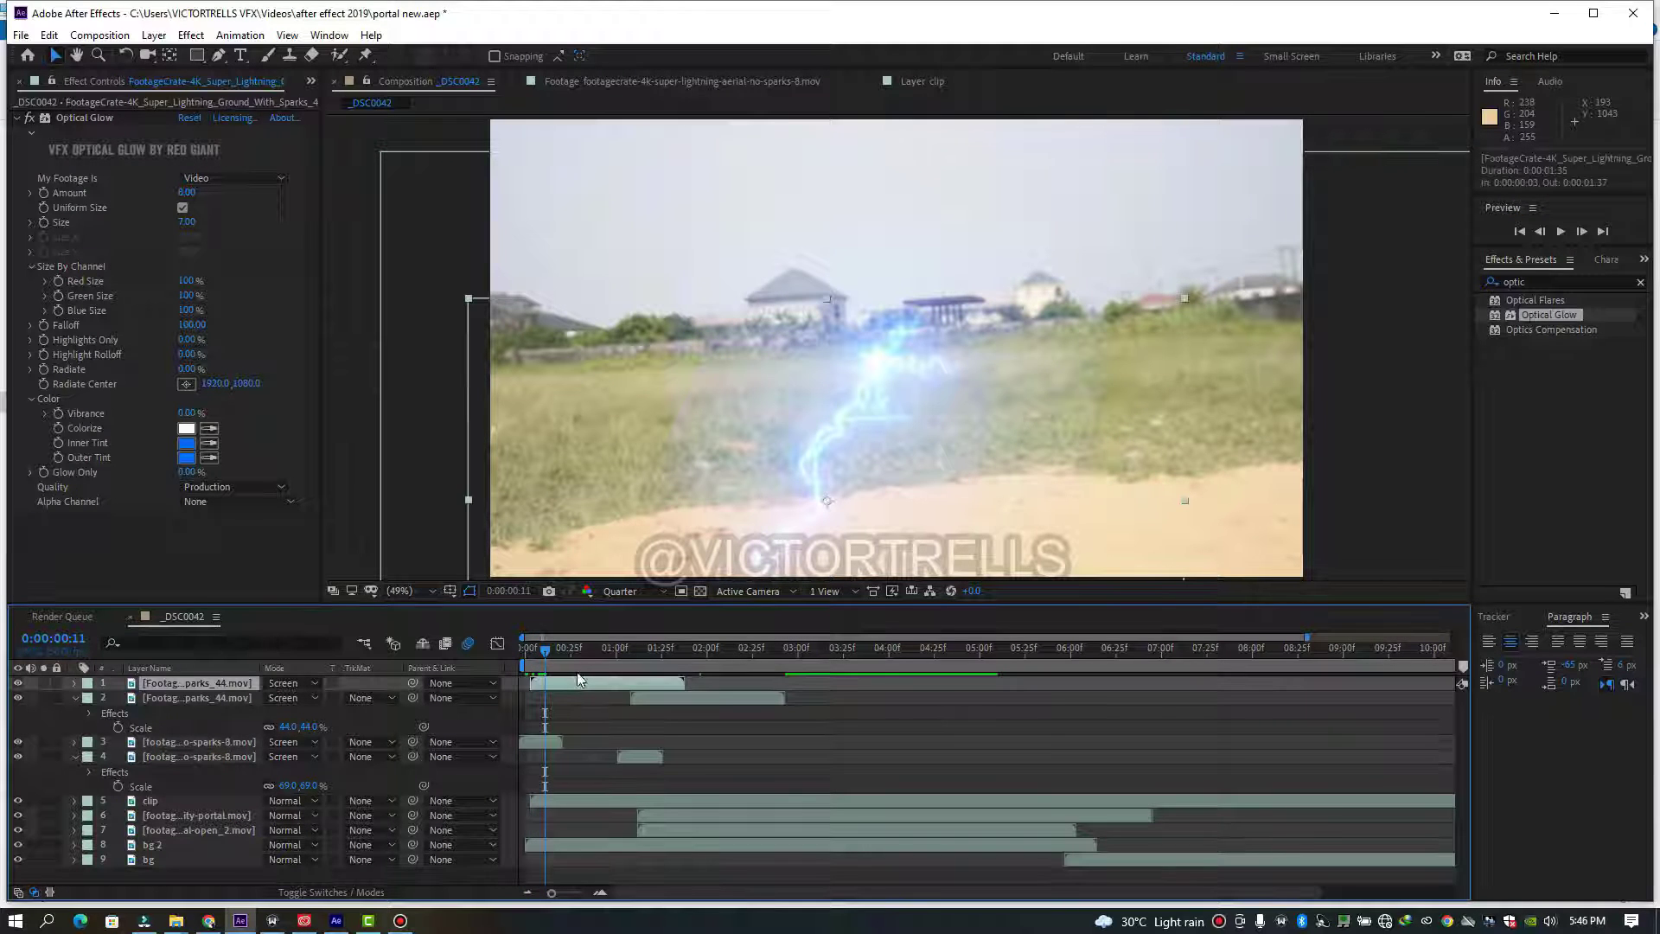
pyautogui.hotkey('ctrl', 'd')
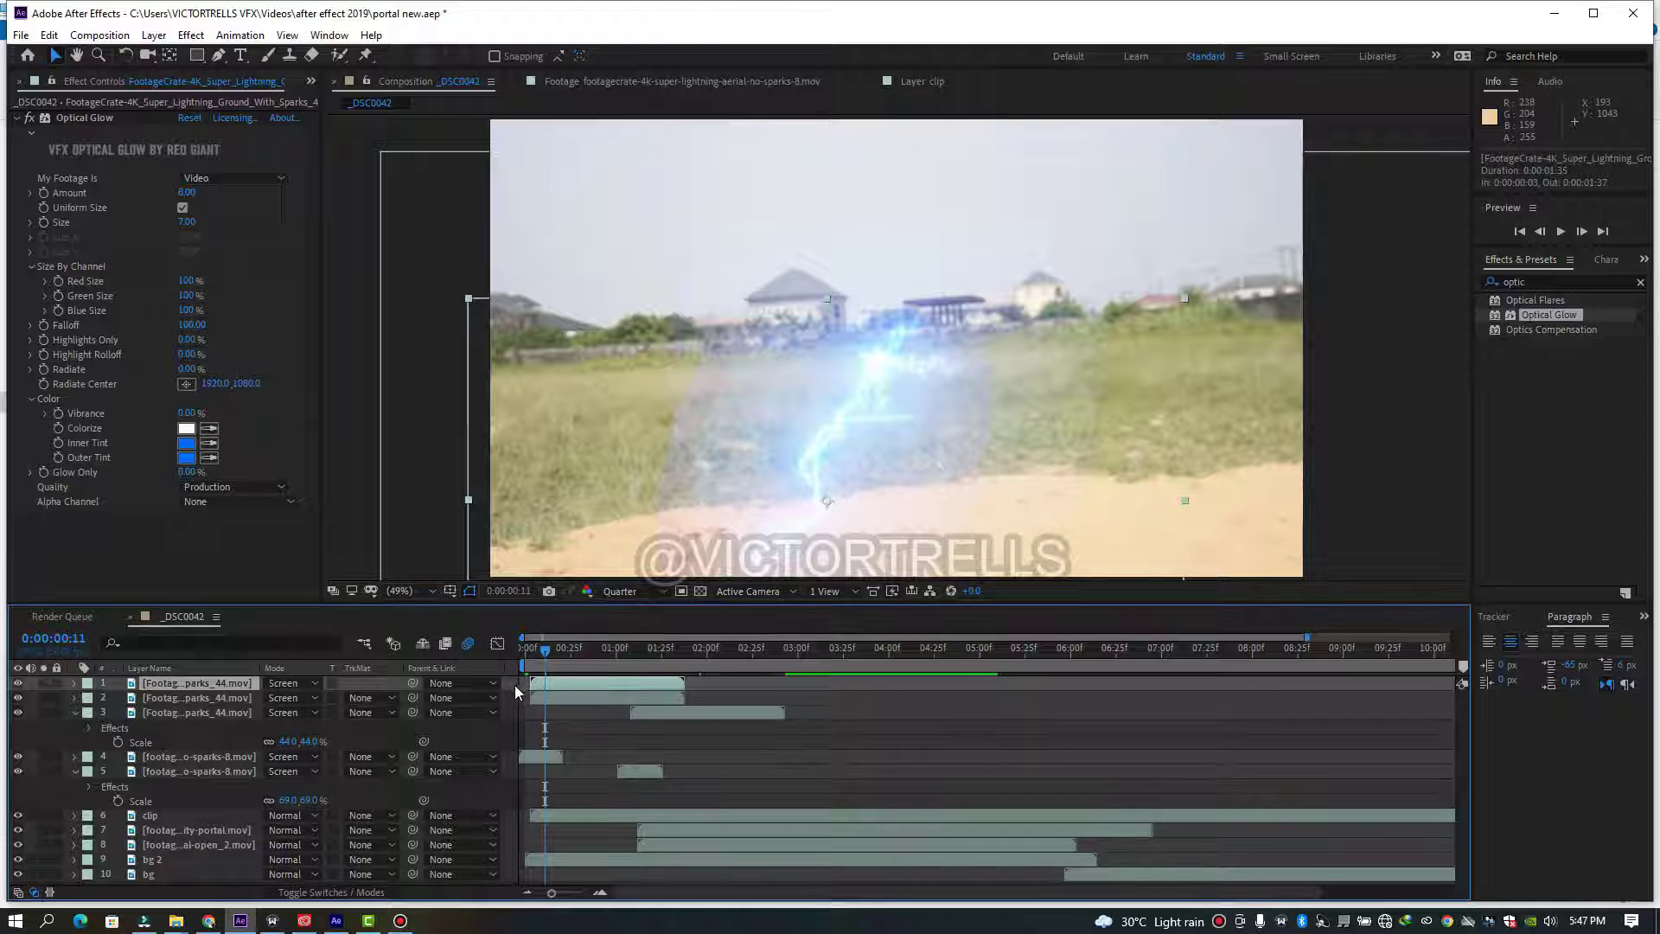
pyautogui.click(329, 891)
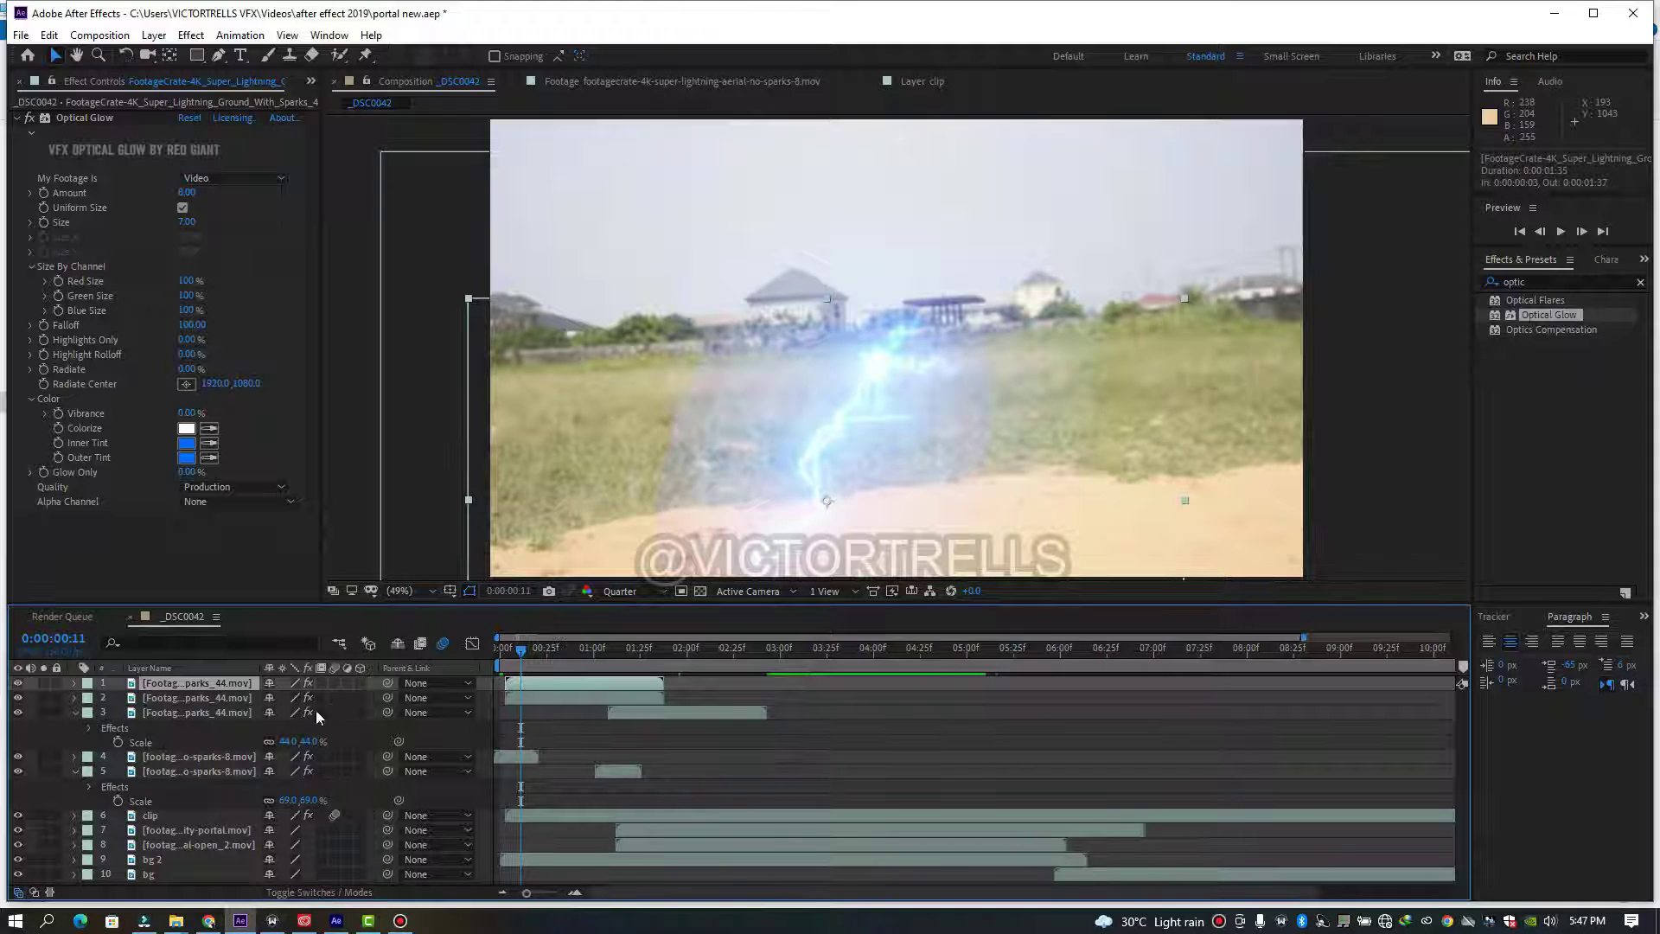
pyautogui.click(359, 682)
# - Mirror the 3D ground lightning with a Y orientation of about 171° and place it right of the original, starting at about 0:00:00:16
pyautogui.press('r')
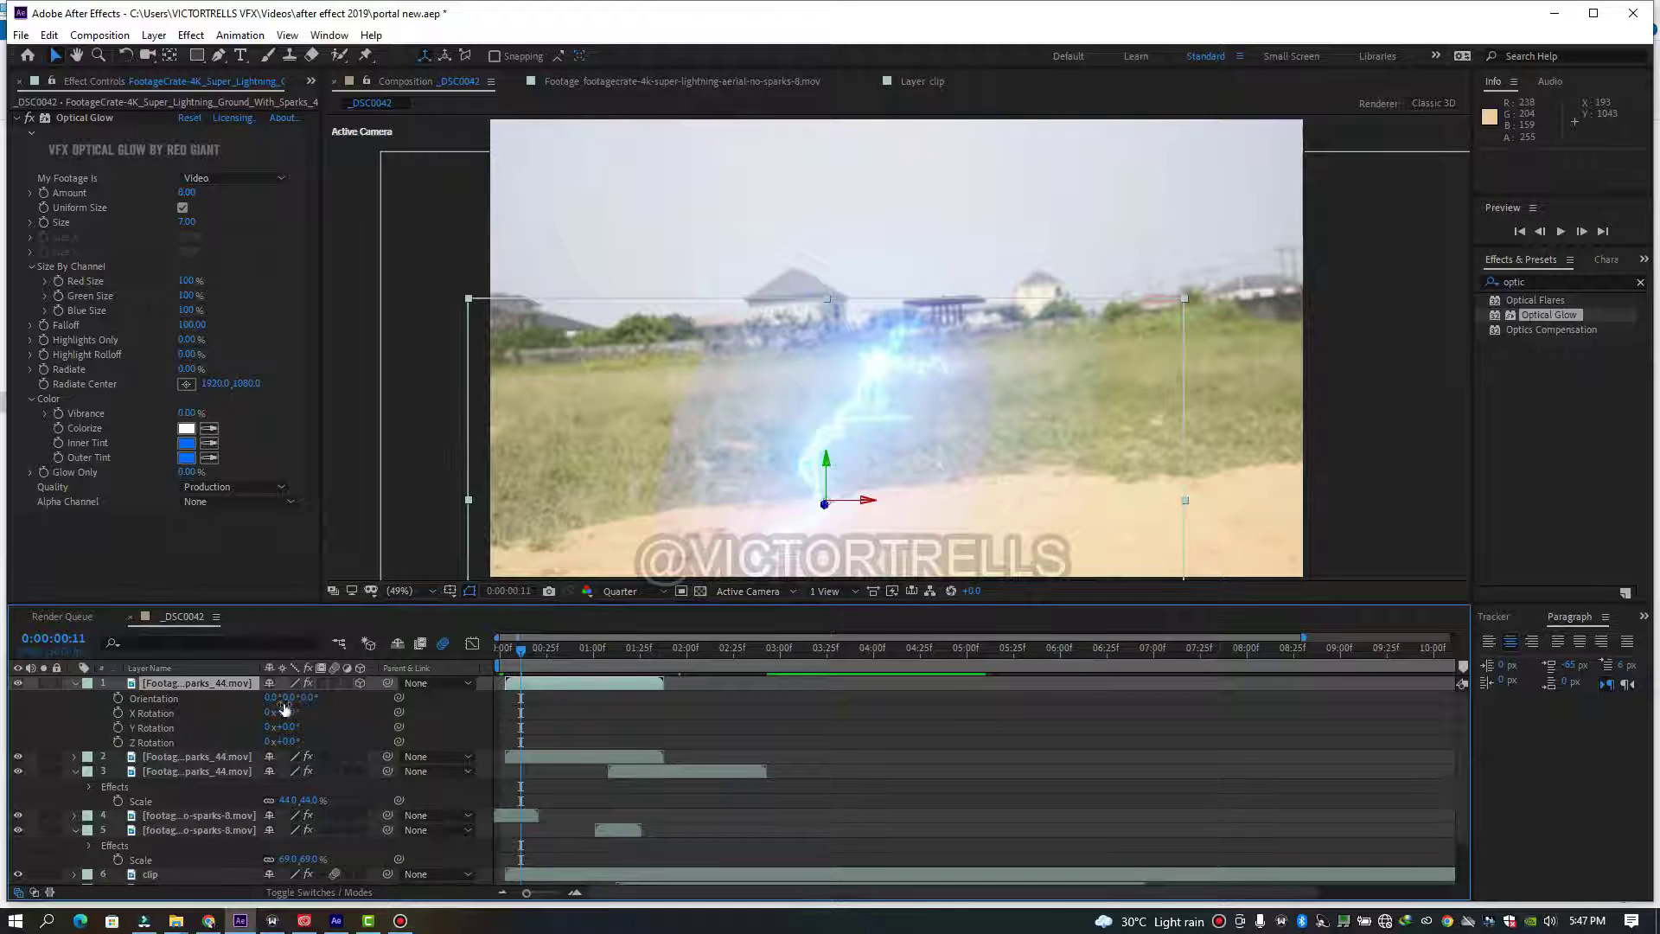
pyautogui.moveTo(290, 697); pyautogui.dragTo(429, 696)
pyautogui.moveTo(435, 695); pyautogui.dragTo(436, 695)
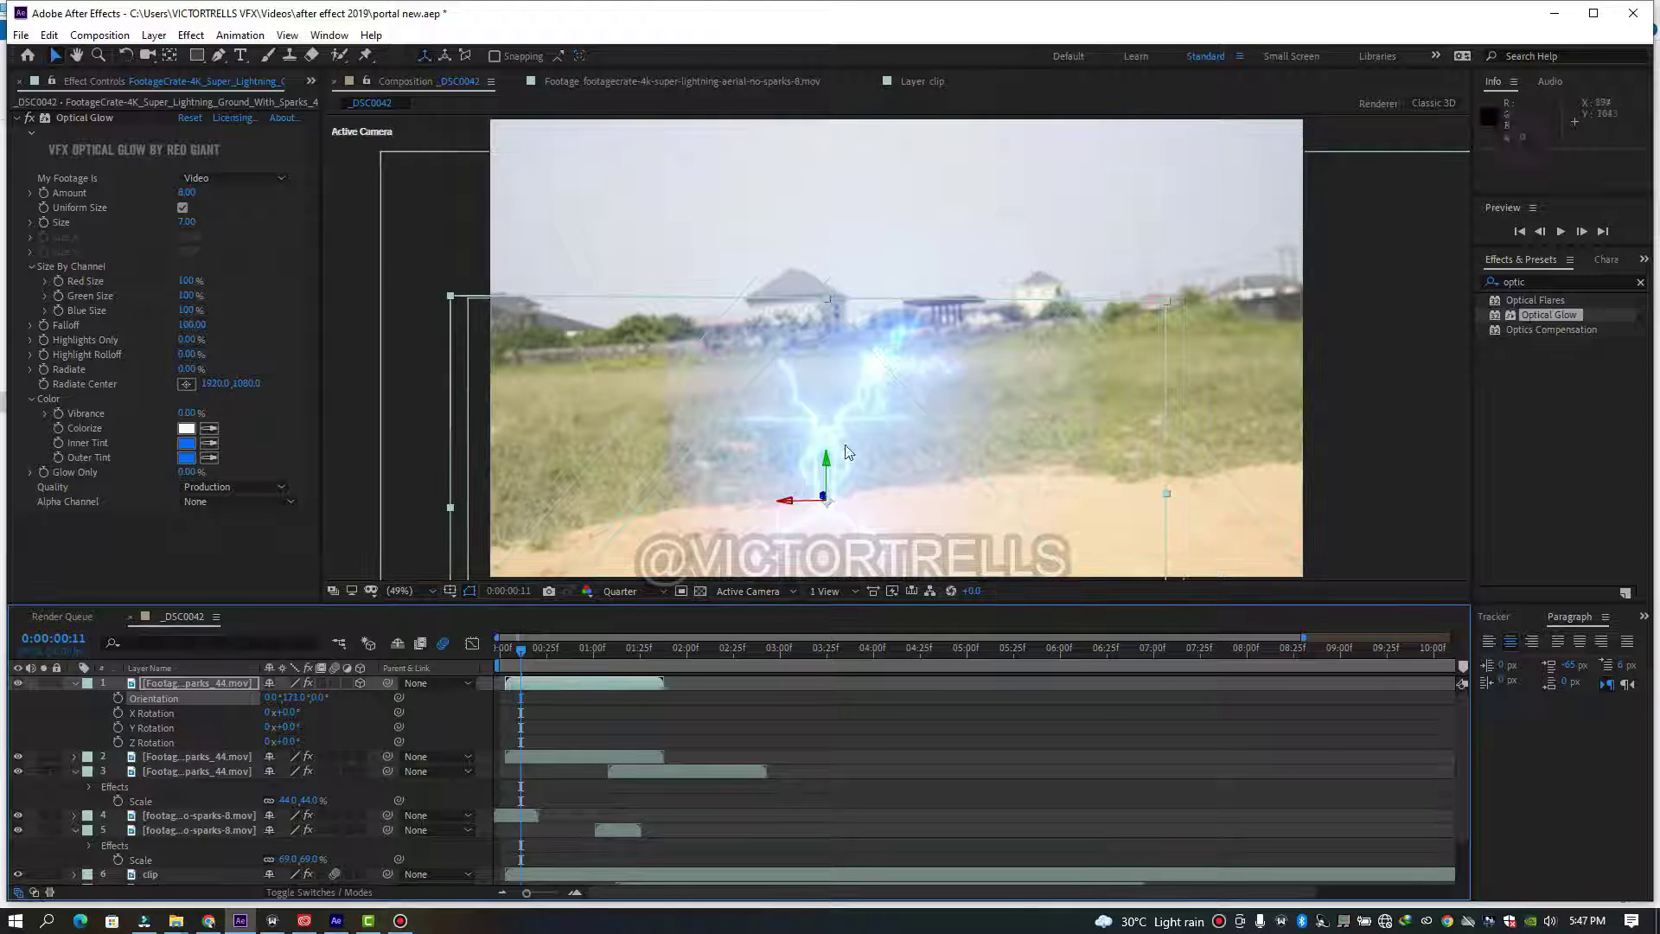
pyautogui.moveTo(835, 447); pyautogui.dragTo(1002, 443)
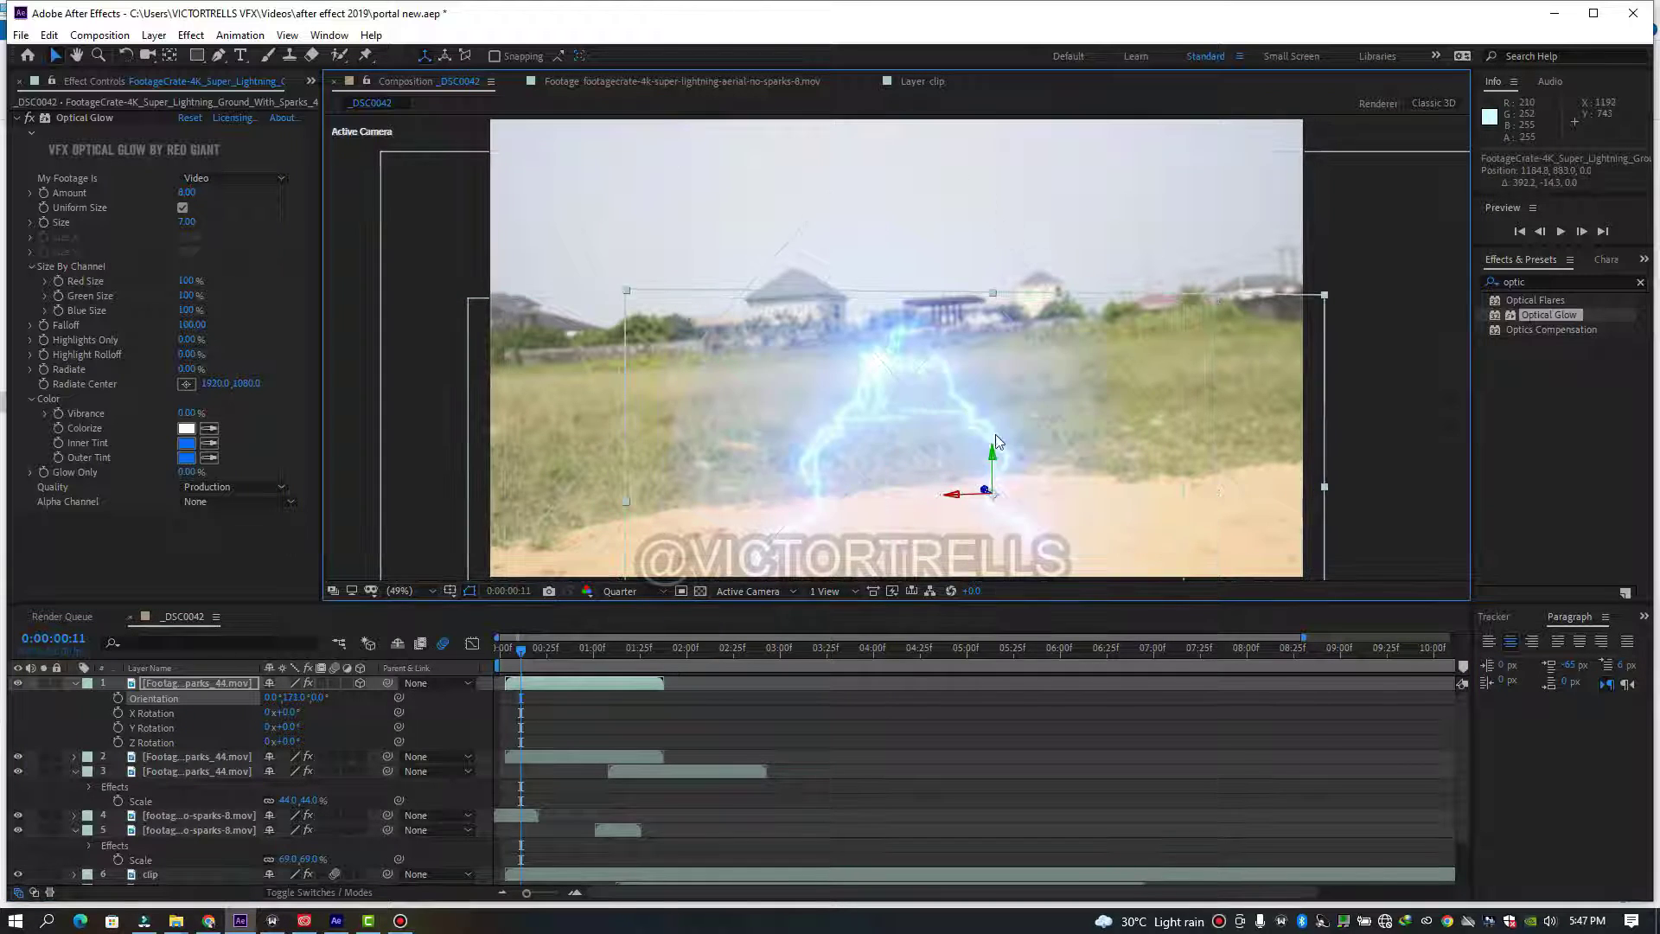
pyautogui.moveTo(552, 685); pyautogui.dragTo(498, 650)
# - Duplicate the early aerial lightning layer and shift the copy to start at 0:00:00:06
pyautogui.click(526, 814)
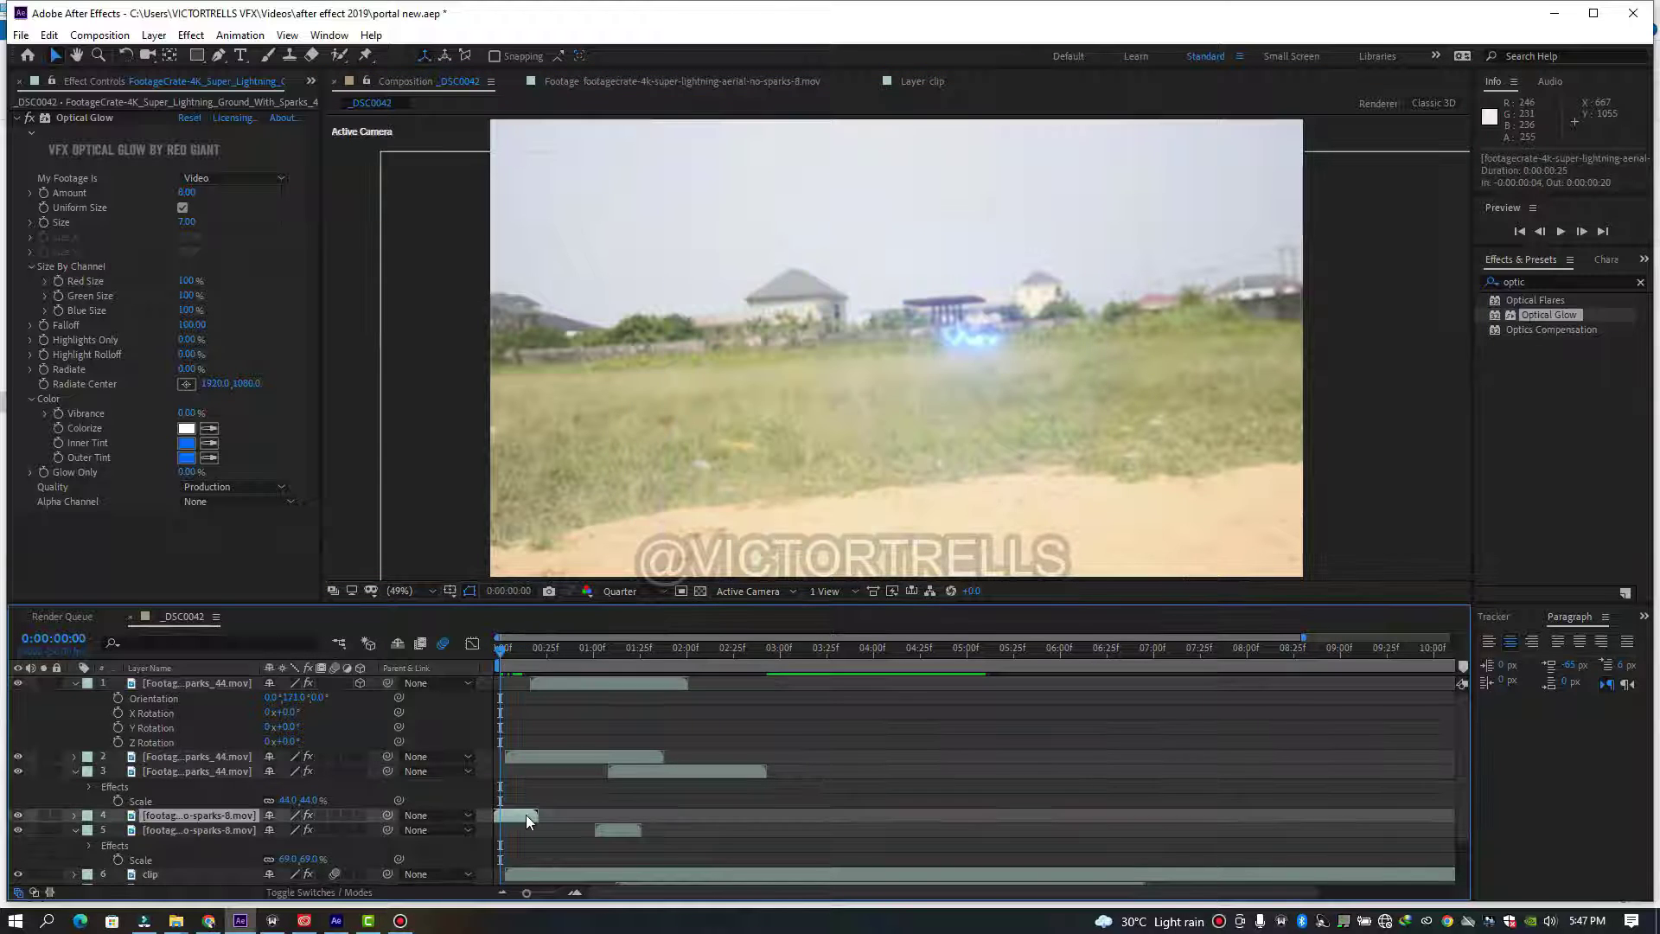
pyautogui.hotkey('ctrl', 'd')
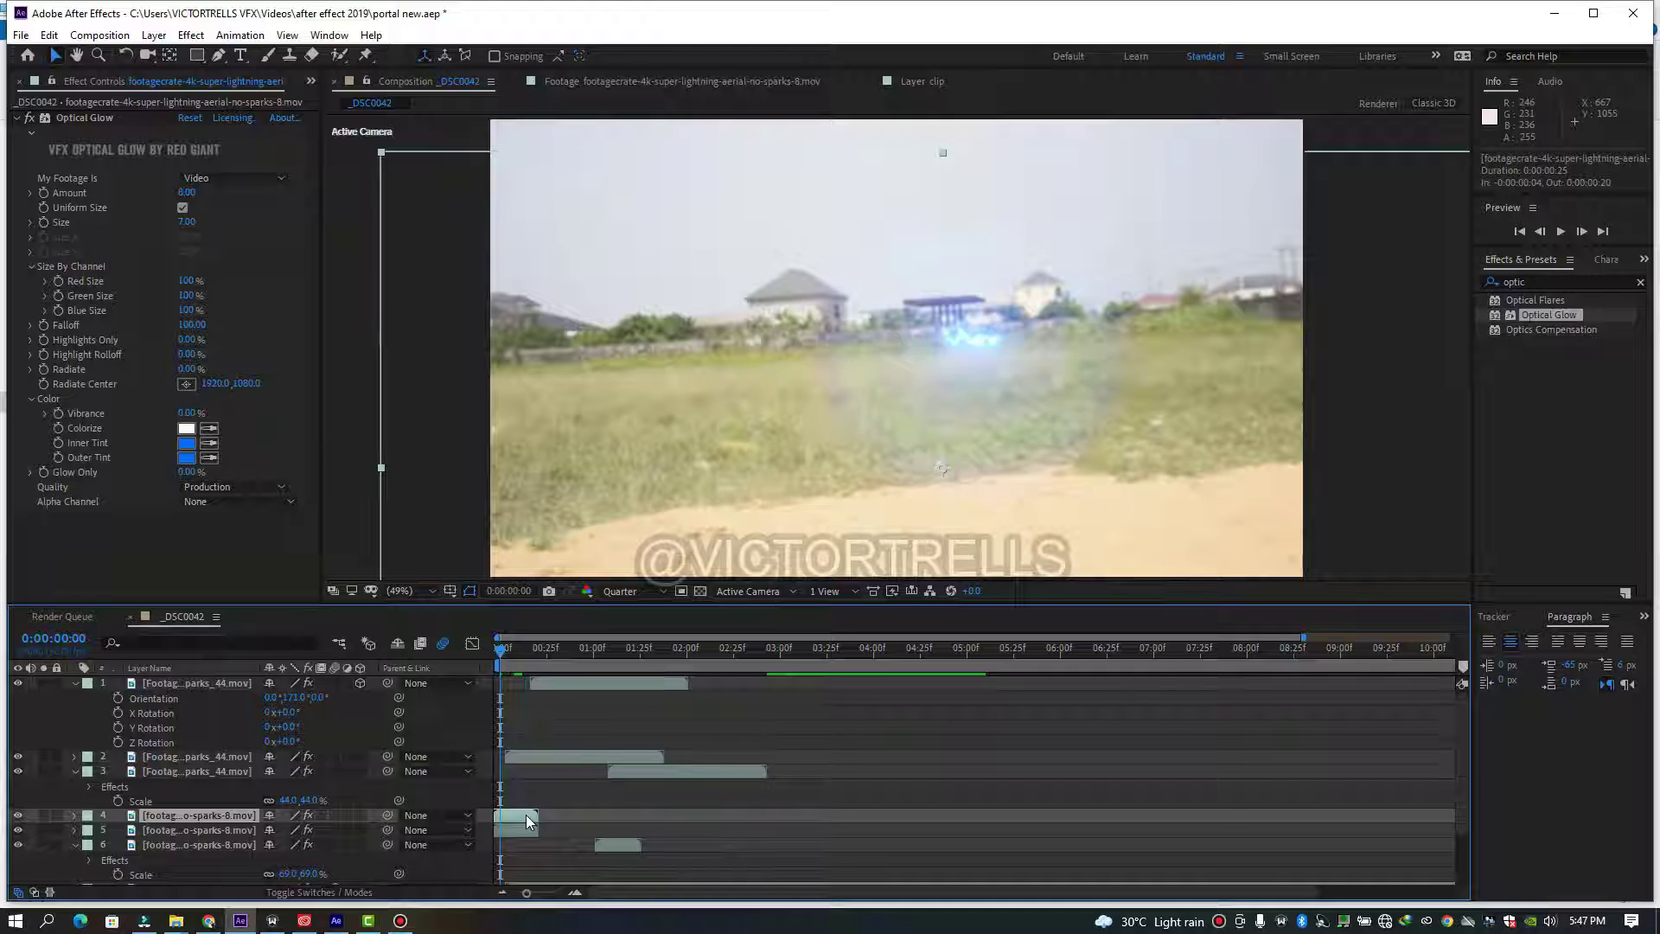
pyautogui.moveTo(526, 814); pyautogui.dragTo(543, 816)
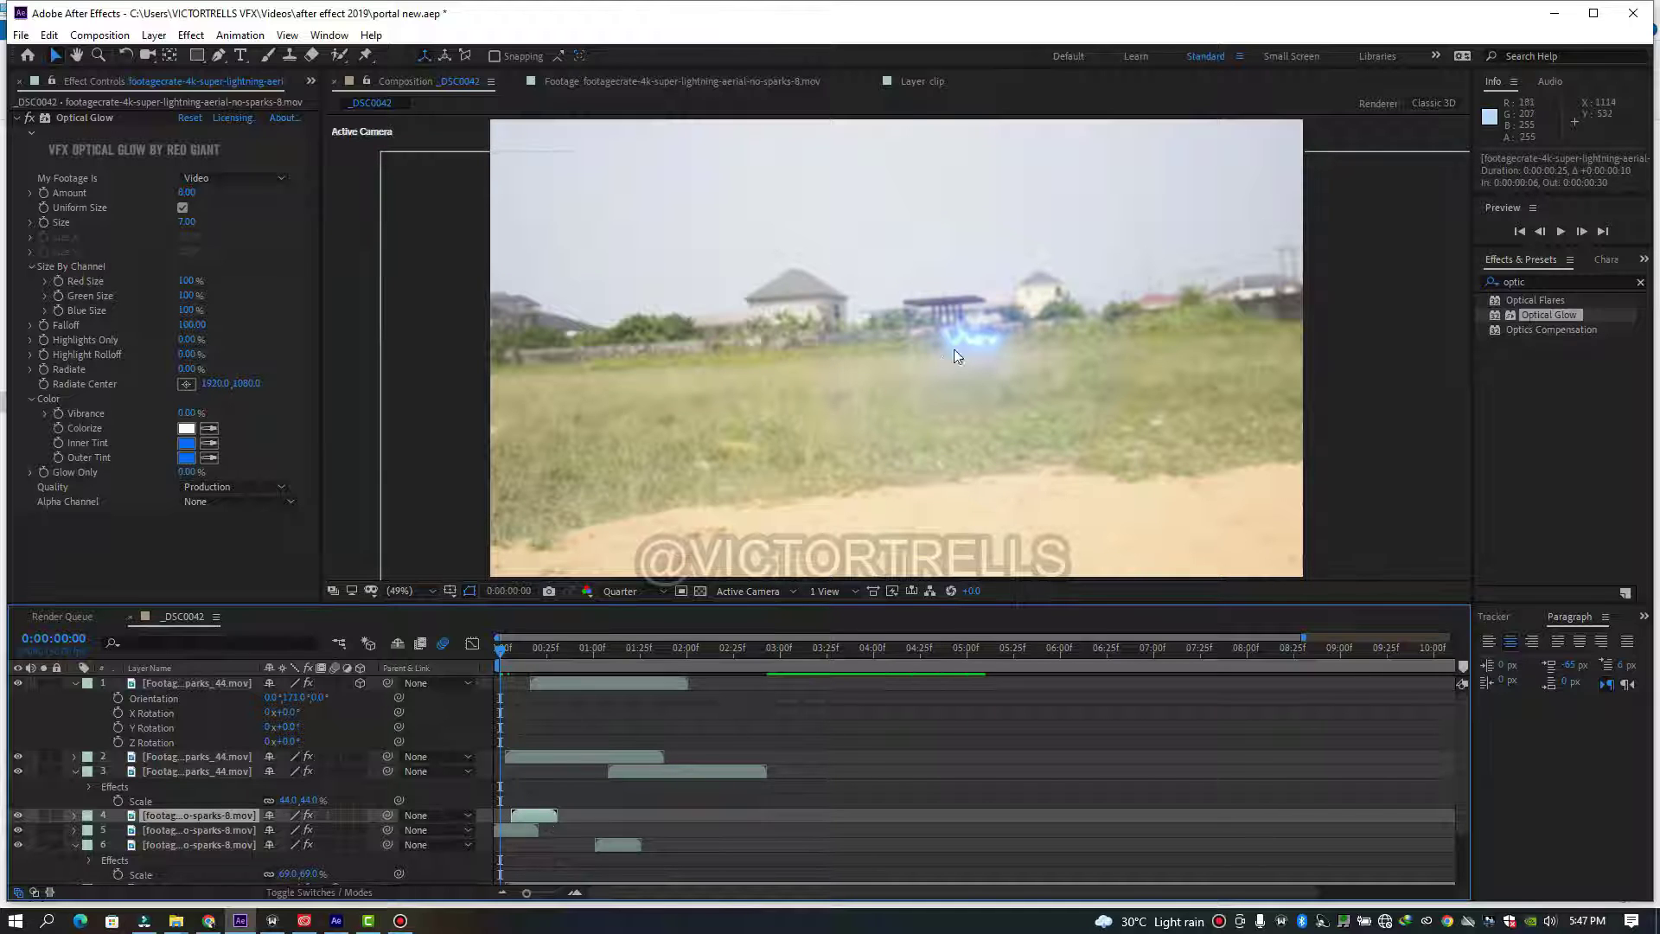
pyautogui.moveTo(968, 345); pyautogui.dragTo(906, 365)
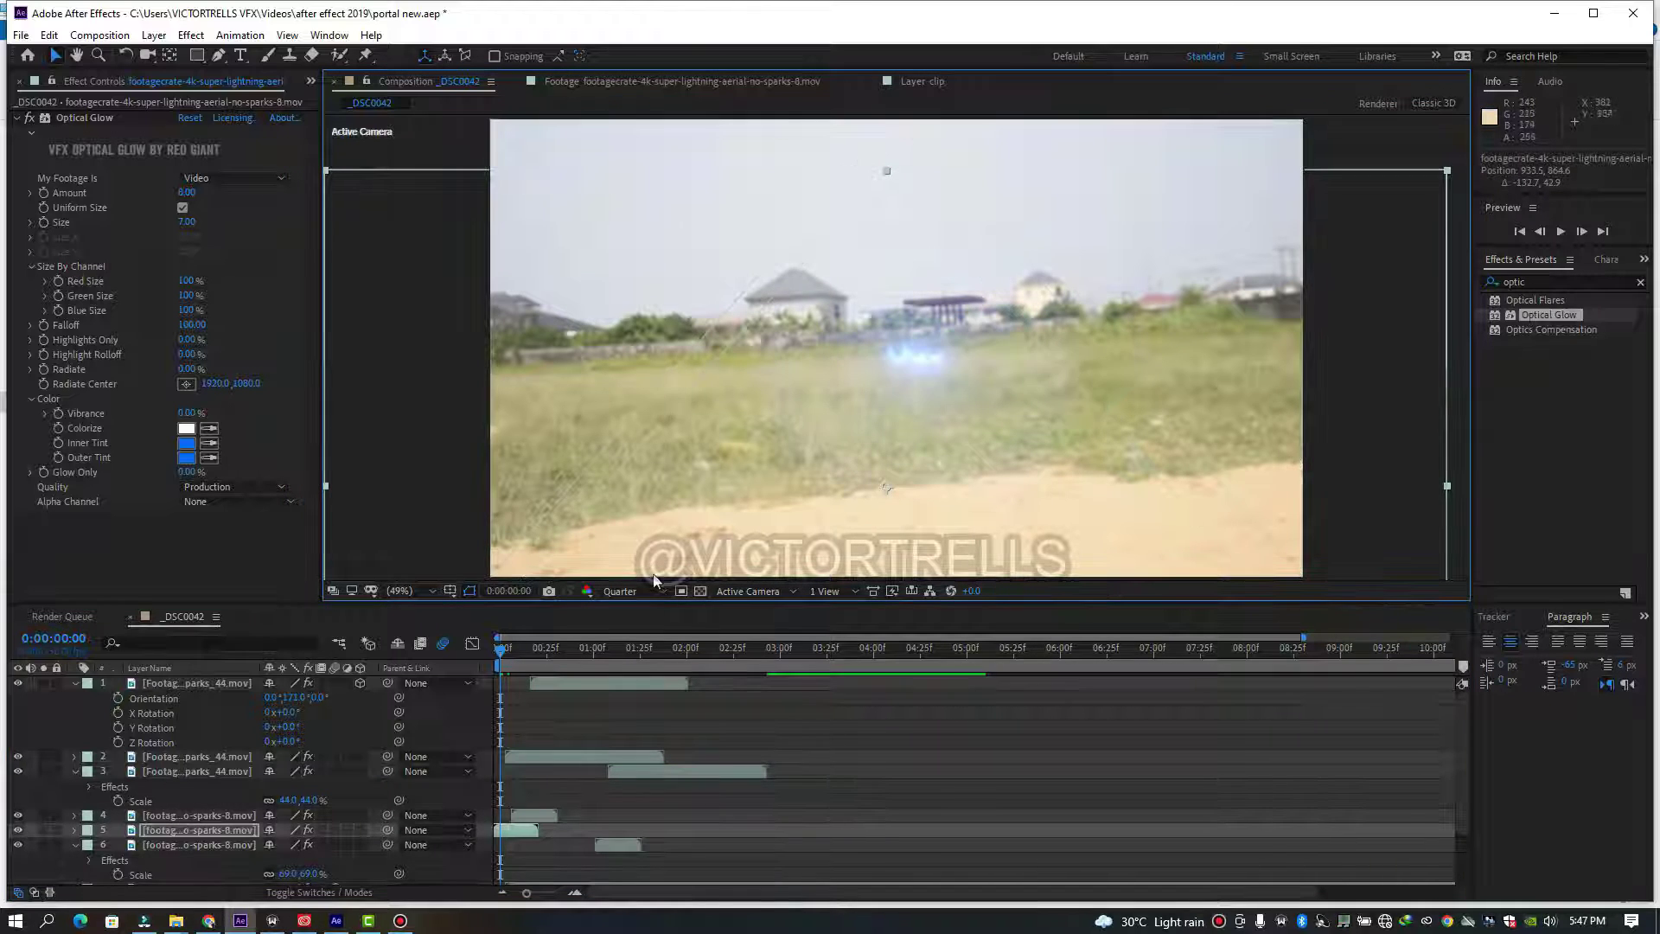
pyautogui.hotkey('ctrl', 'z')
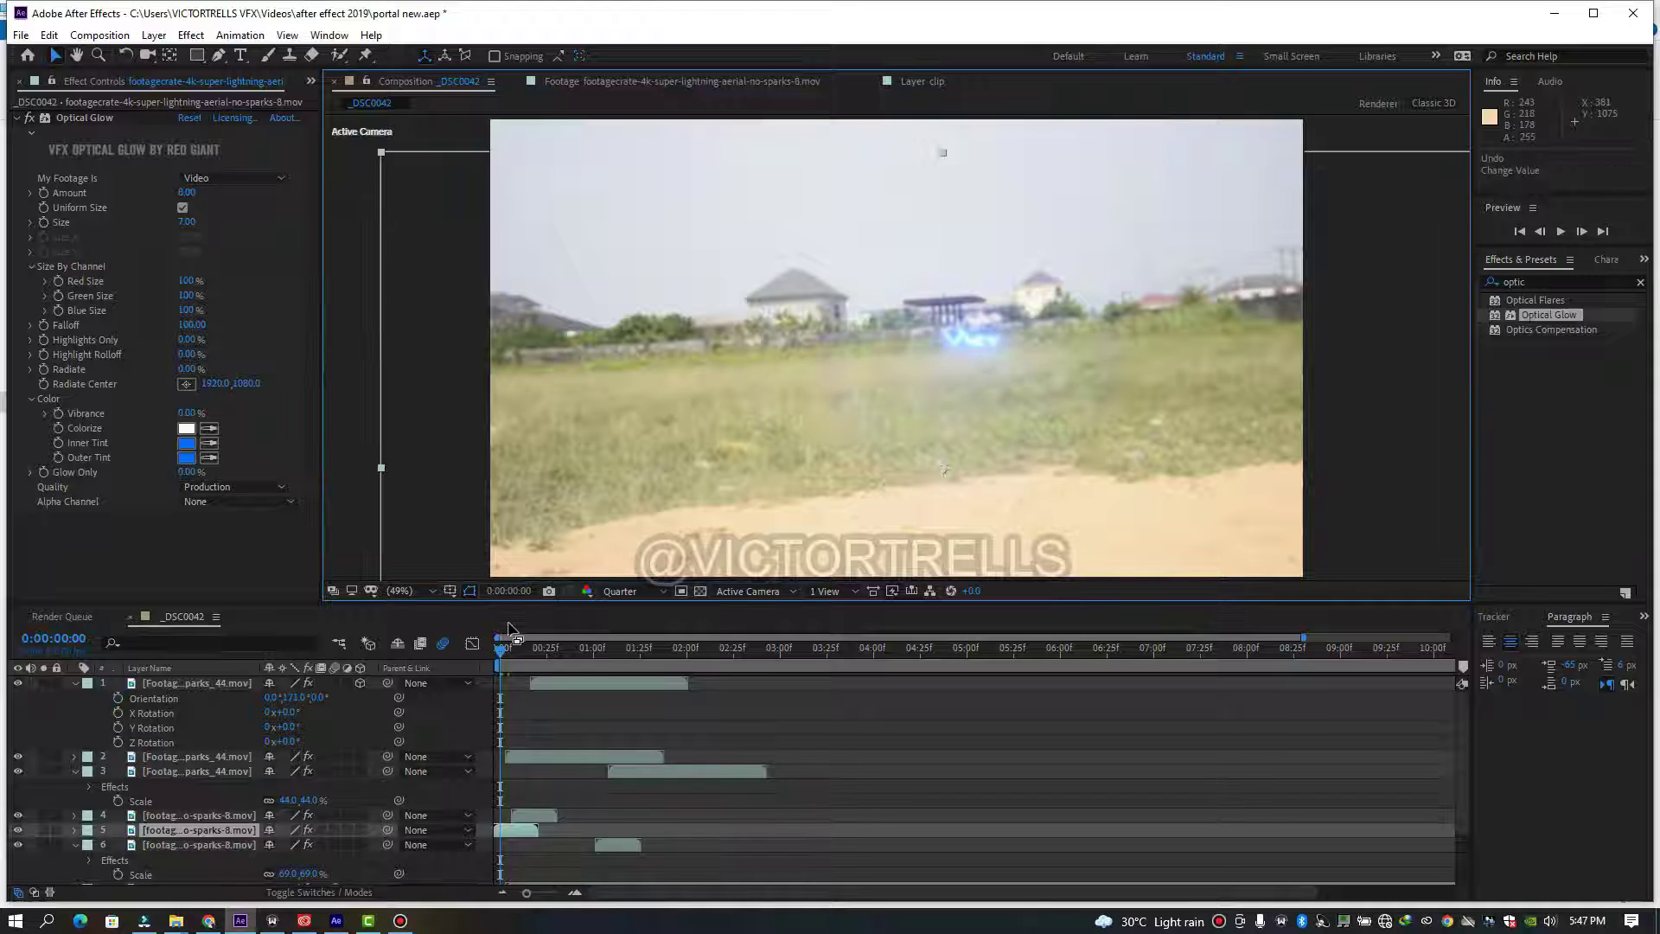
# - Rotate the aerial lightning copy that starts at 0:00:00:06 so its bolt slants downward and move it to about 872, 728
pyautogui.click(525, 662)
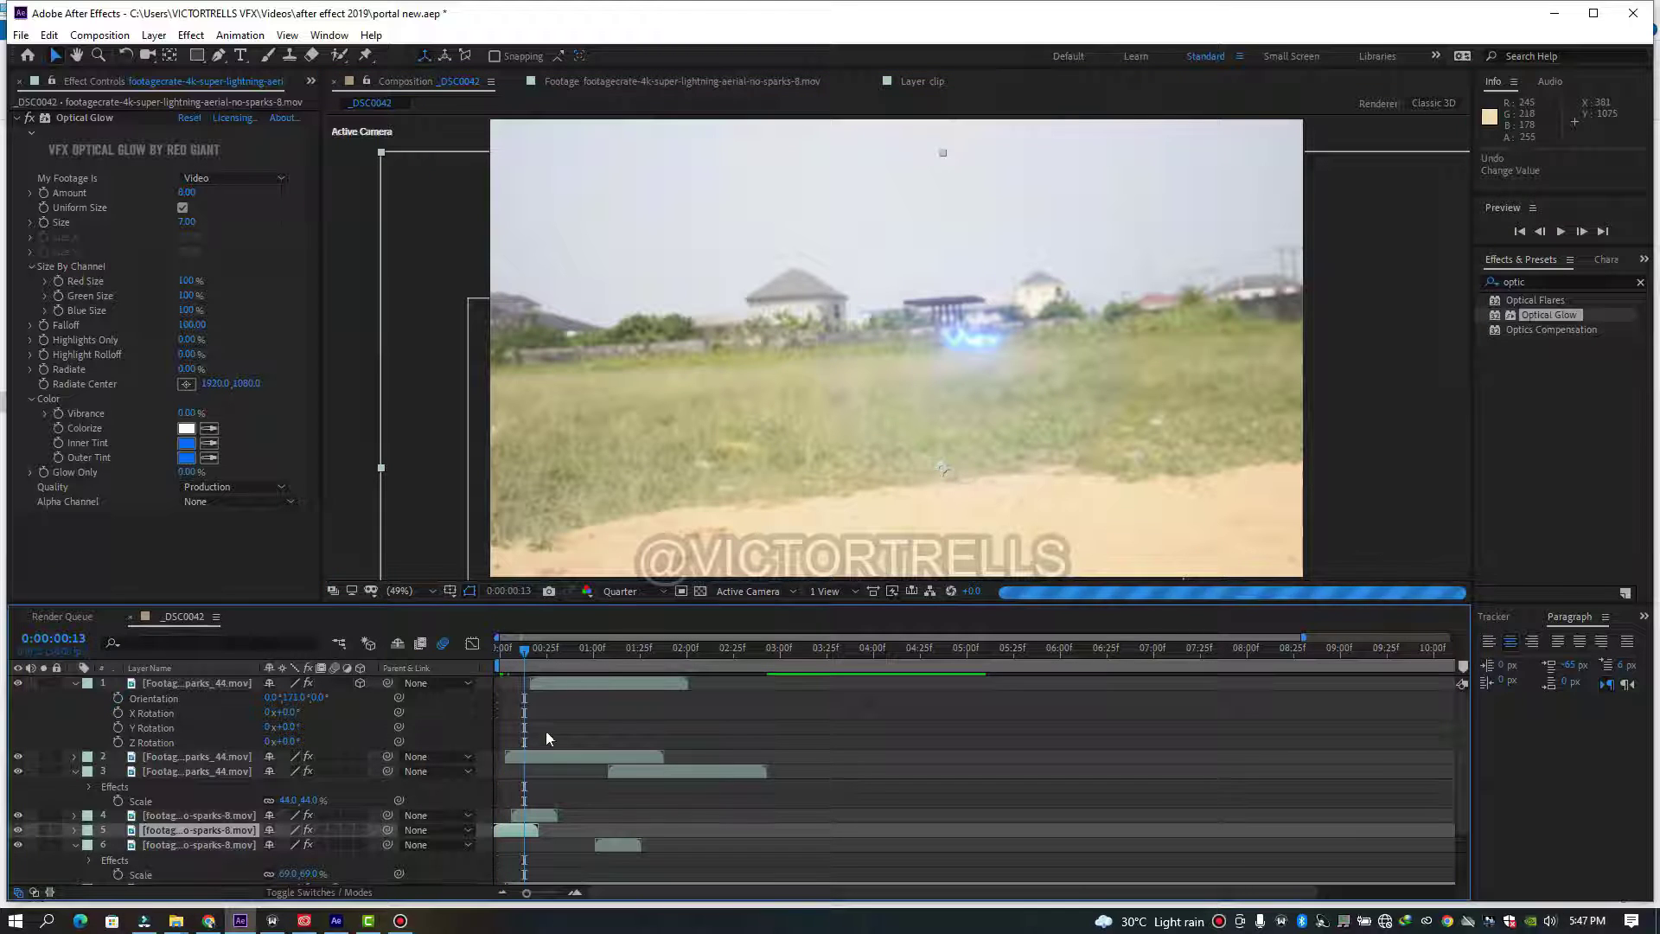
pyautogui.click(534, 816)
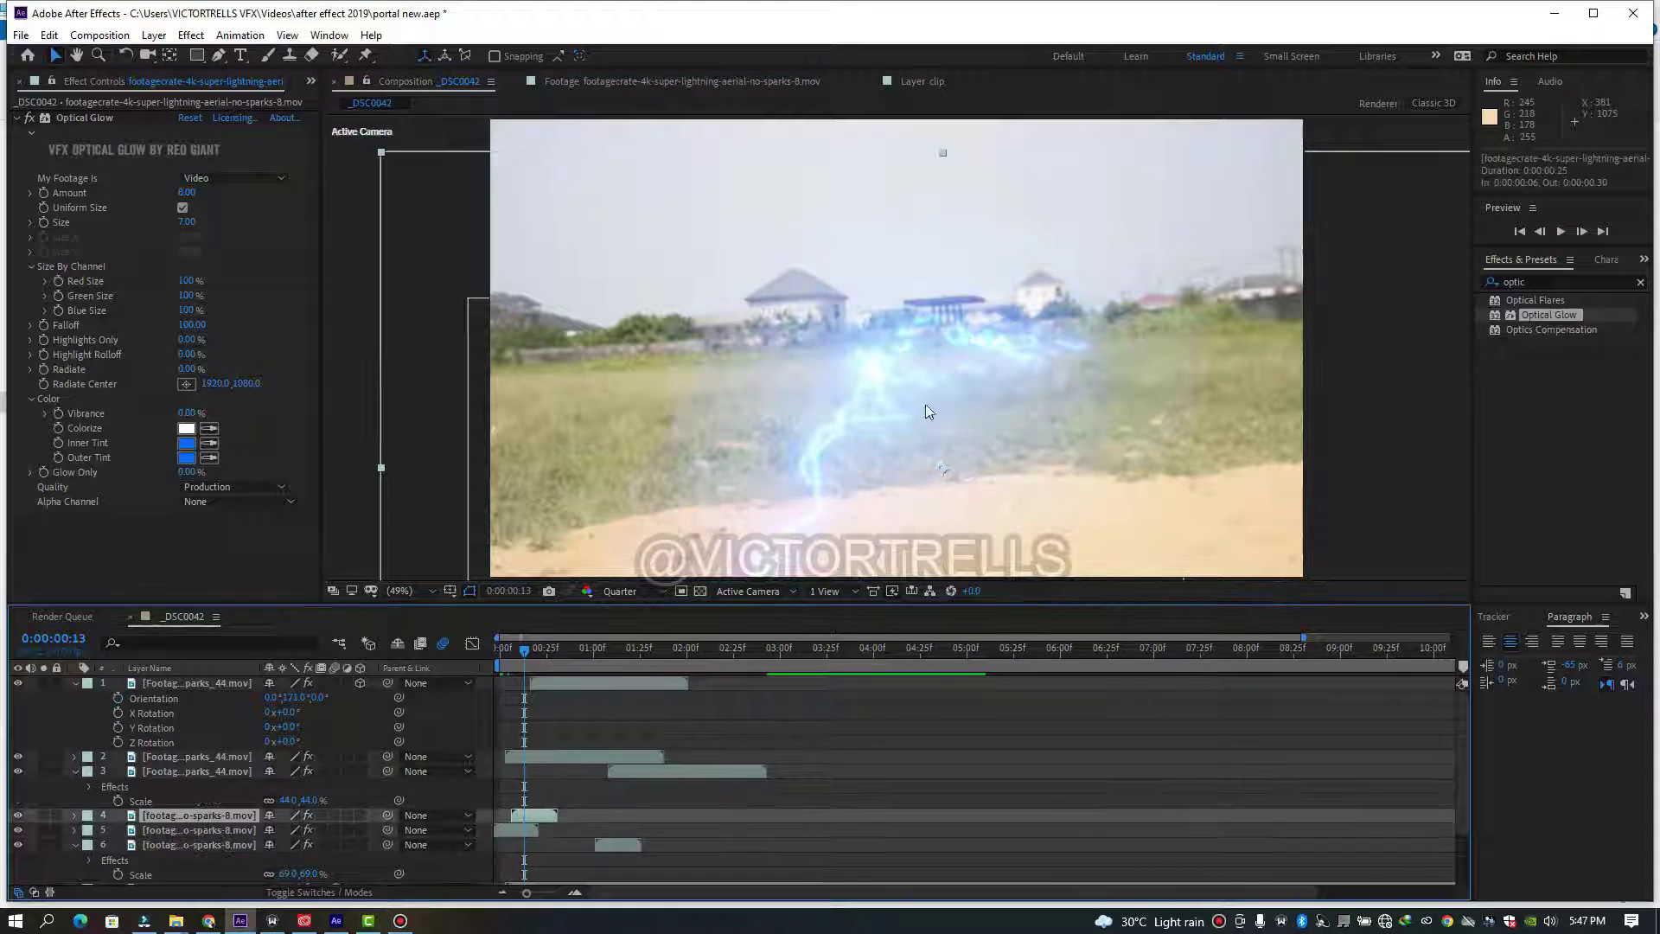
pyautogui.press('r')
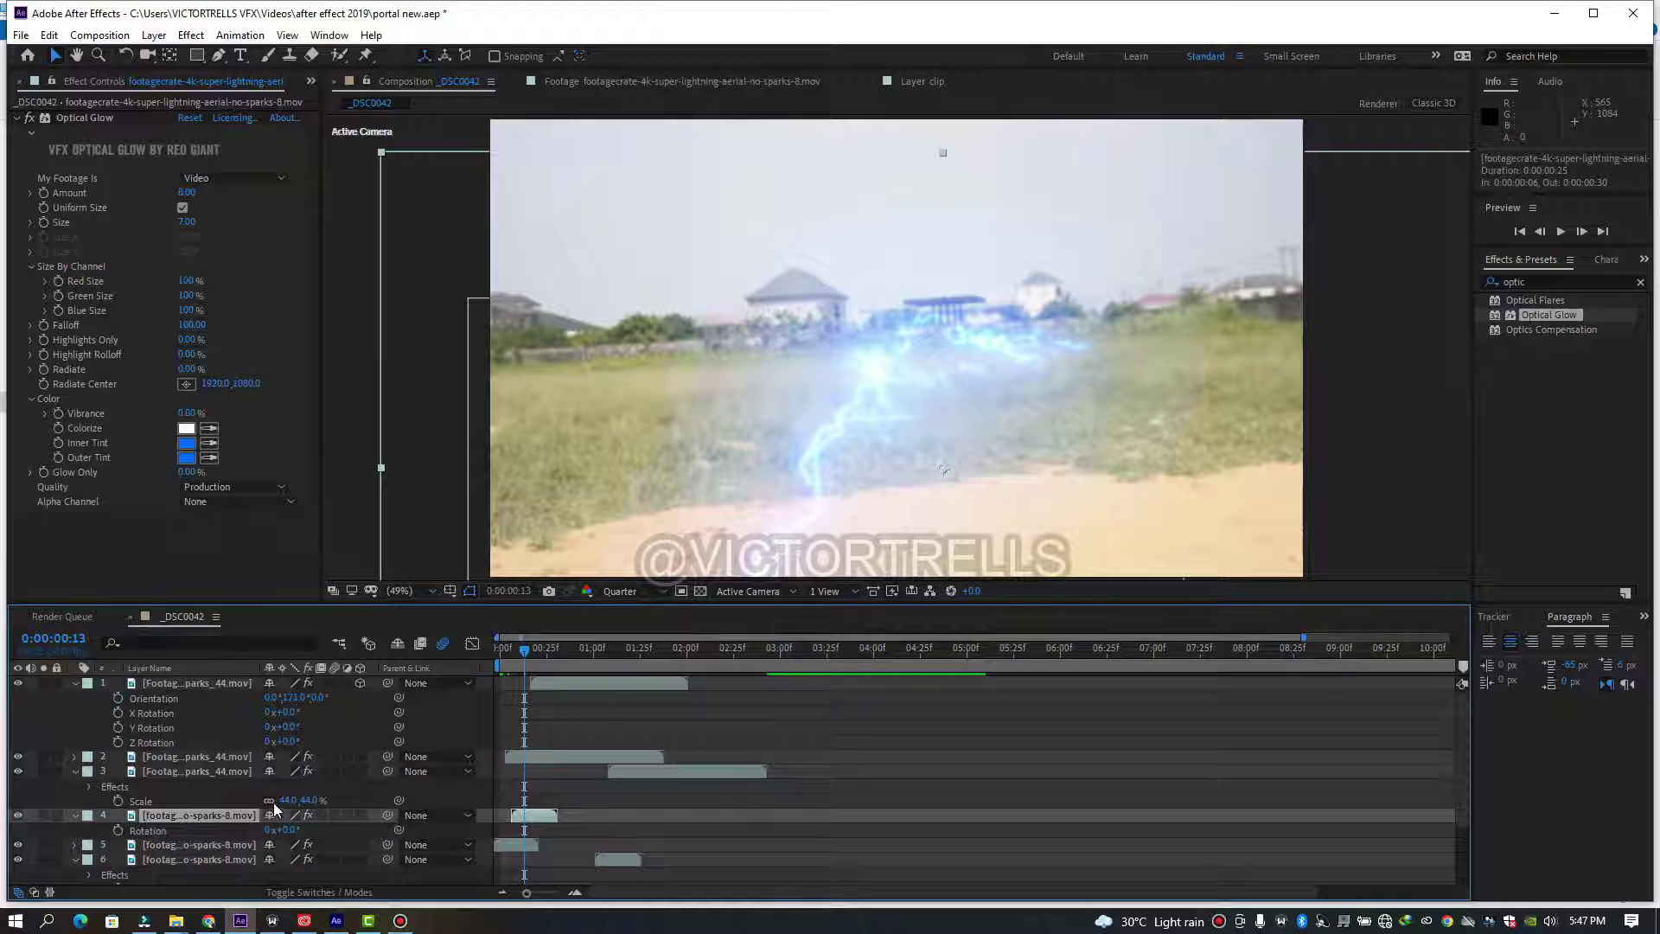
pyautogui.moveTo(281, 828); pyautogui.dragTo(483, 730)
pyautogui.moveTo(1073, 415); pyautogui.dragTo(986, 374)
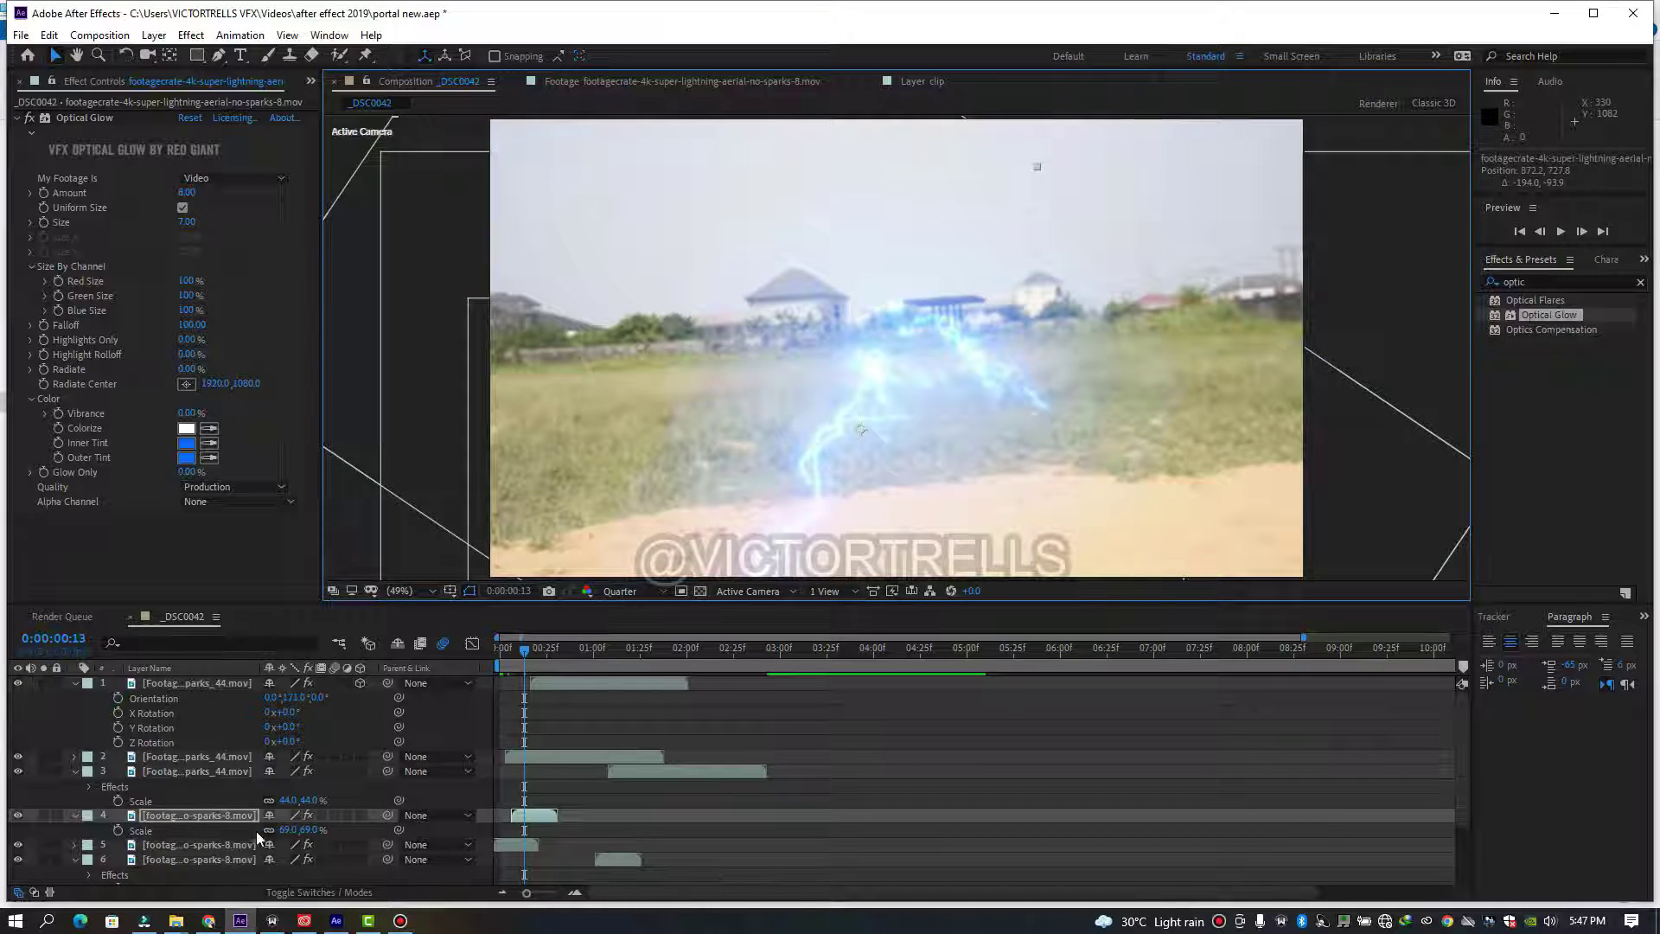
# - Scale the rotated aerial lightning copy to 59%, move it to about 874, 710, and preview the strikes
pyautogui.moveTo(287, 829); pyautogui.dragTo(278, 829)
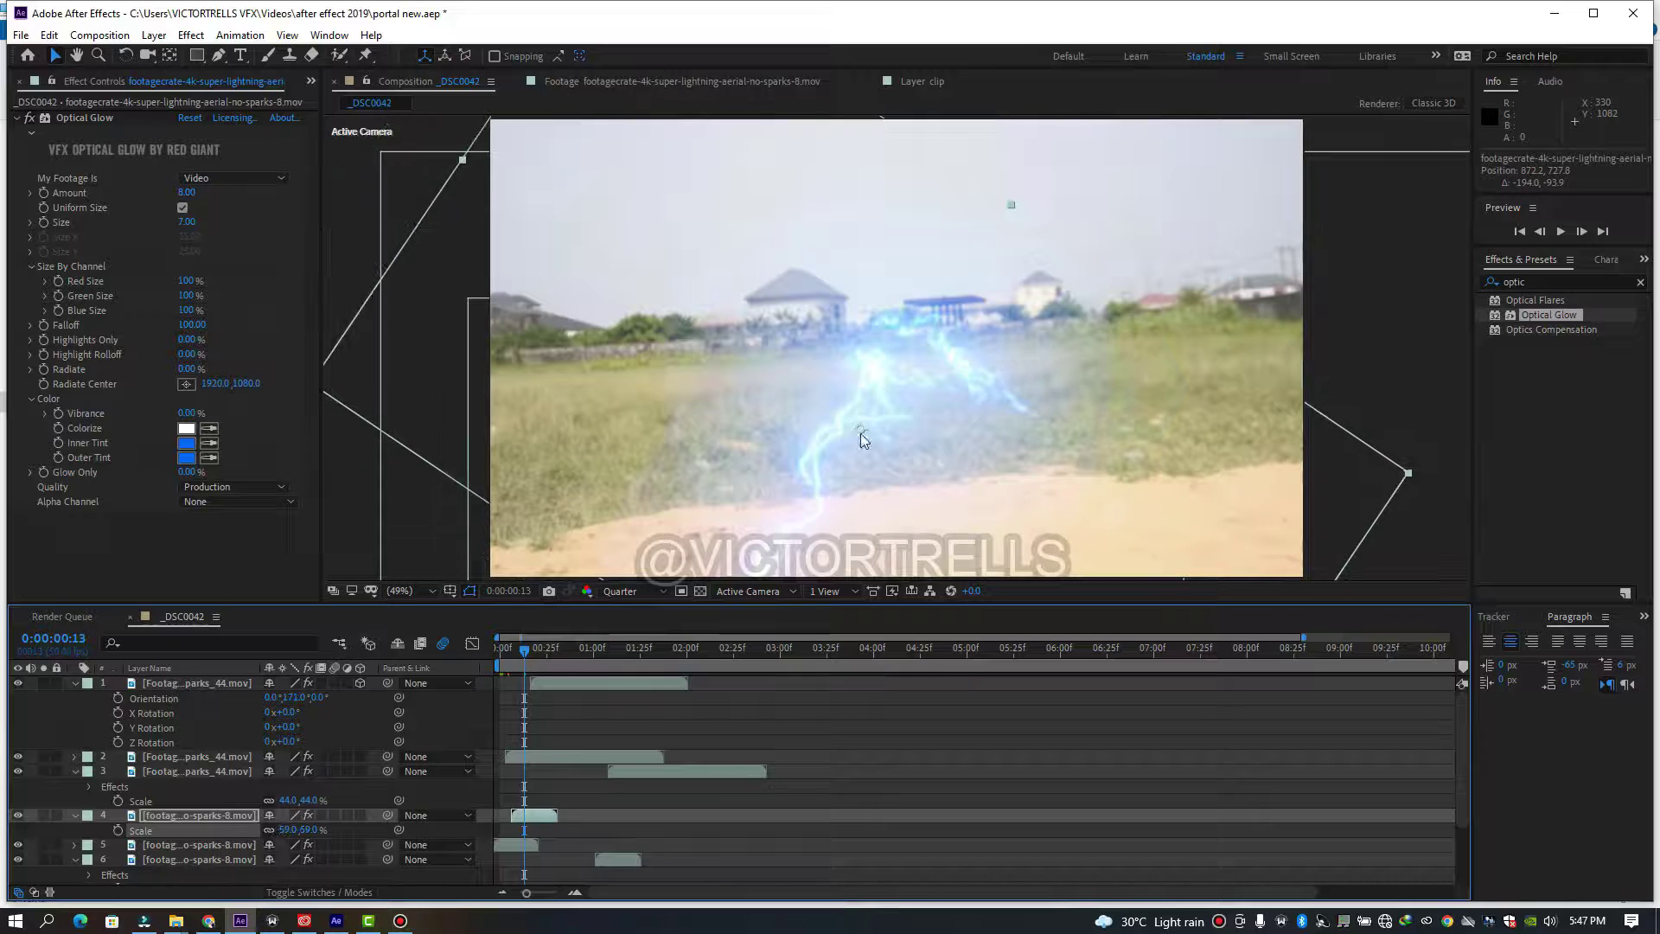
pyautogui.moveTo(929, 383); pyautogui.dragTo(931, 376)
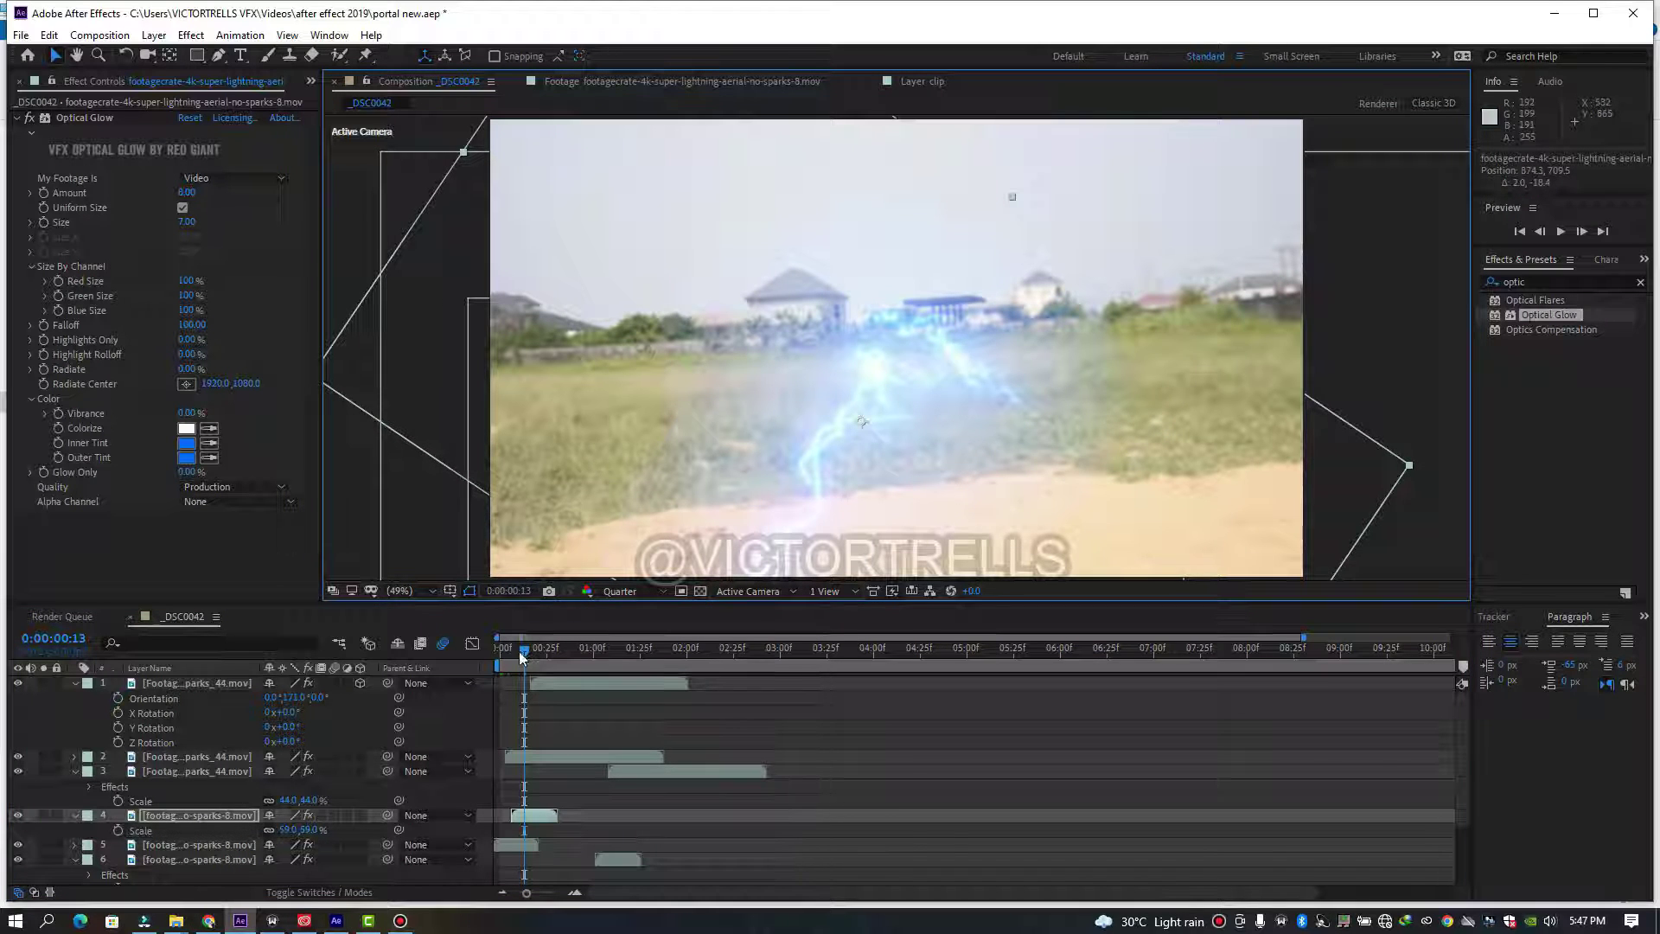
pyautogui.click(506, 656)
pyautogui.press('space')
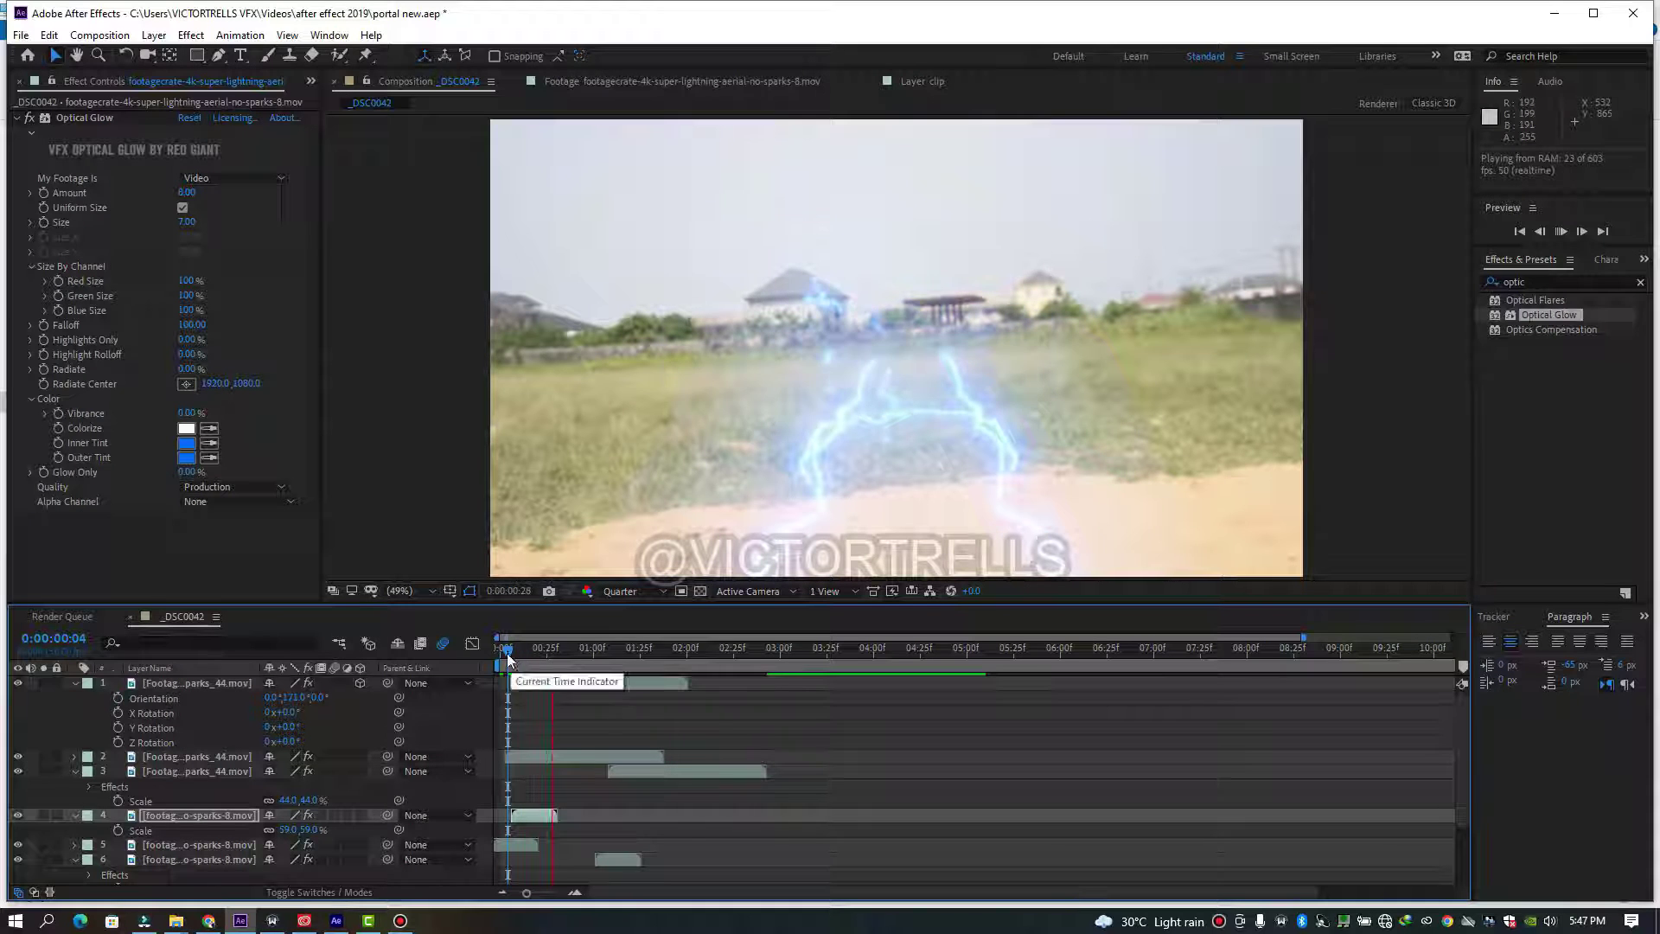
# - Nudge the rotated aerial strike, move the mirrored 3D ground lightning to about 1080, 848 to meet it, and preview the result
pyautogui.click(520, 652)
pyautogui.moveTo(520, 652); pyautogui.dragTo(543, 652)
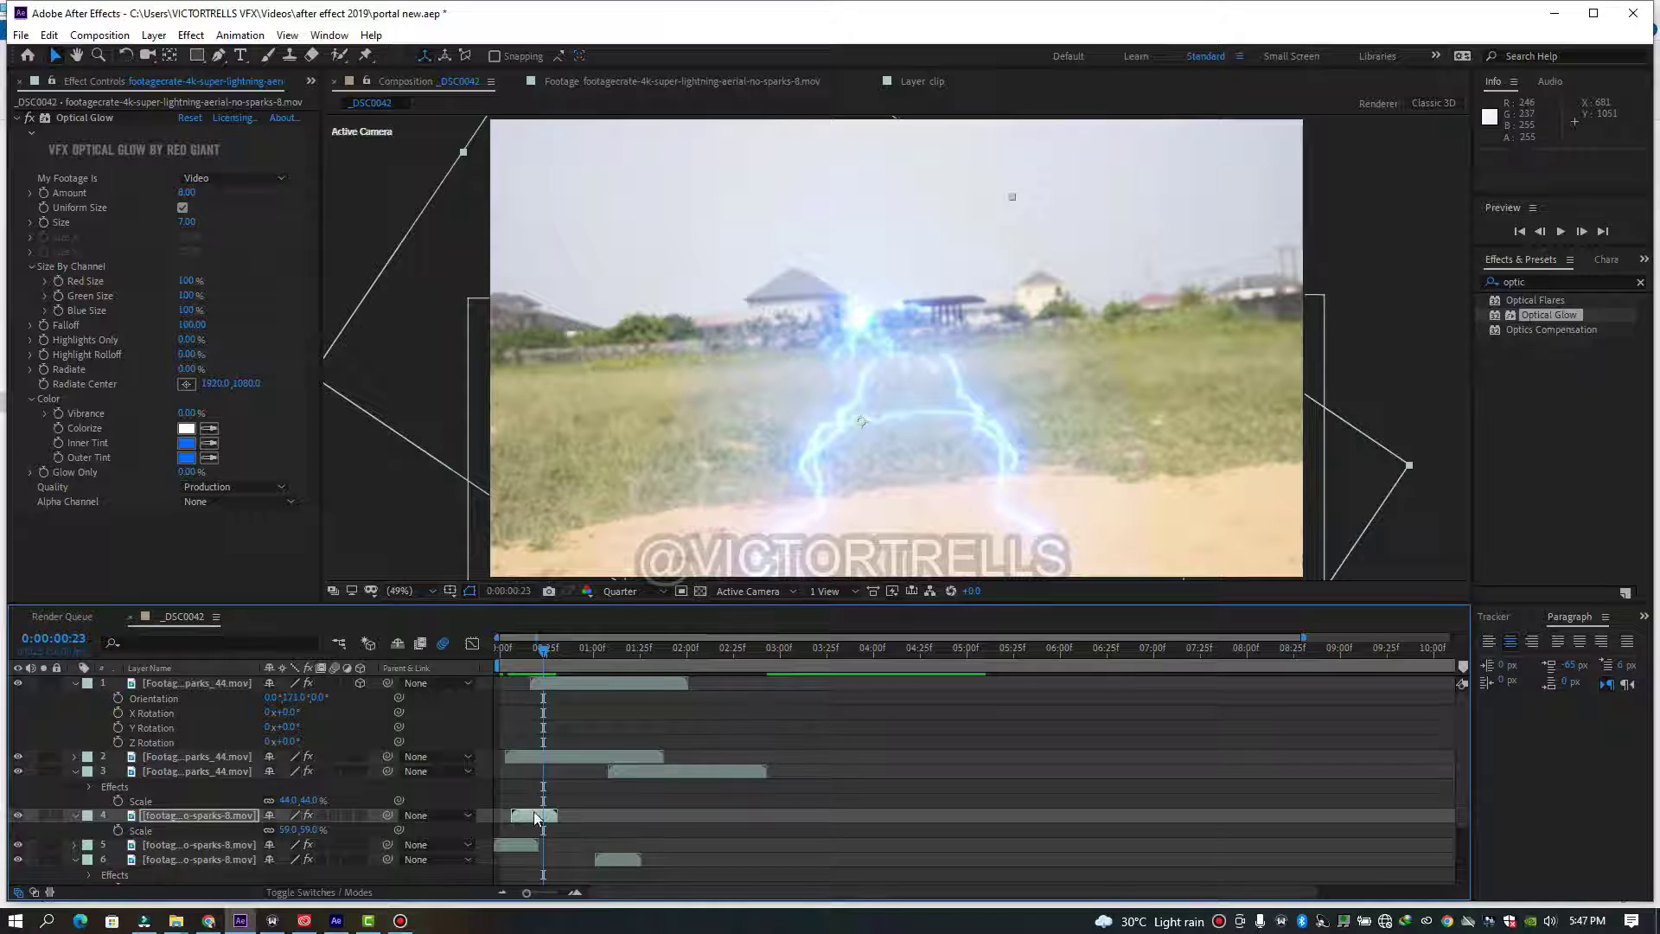
pyautogui.moveTo(959, 394); pyautogui.dragTo(949, 435)
pyautogui.click(615, 682)
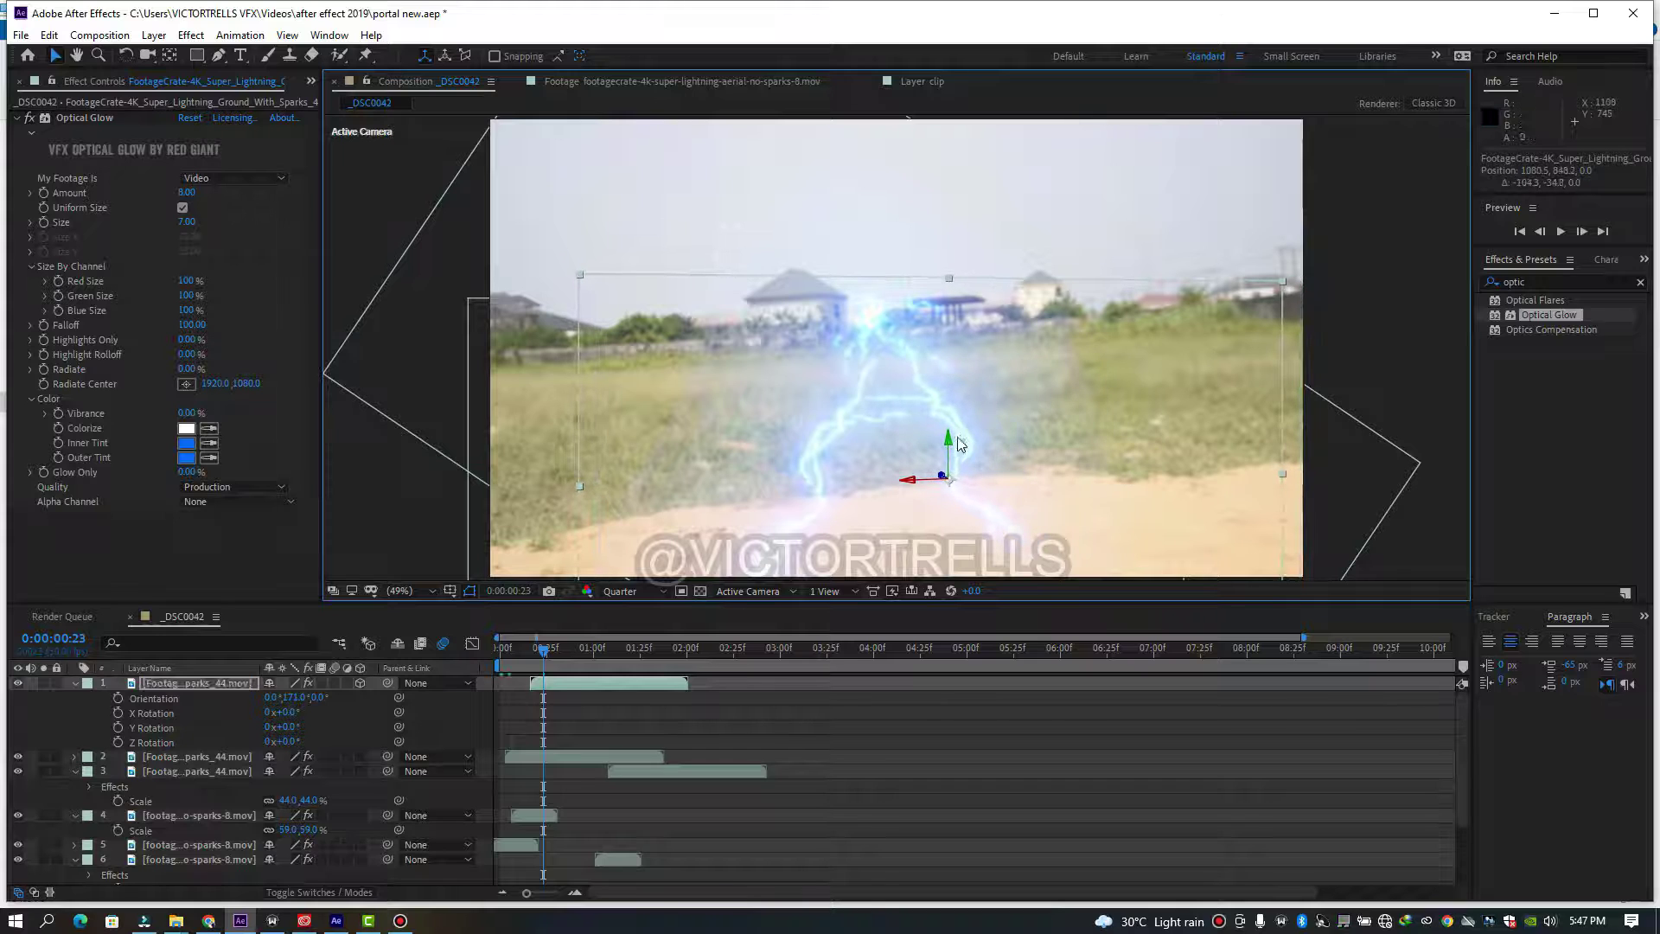
pyautogui.press('space')
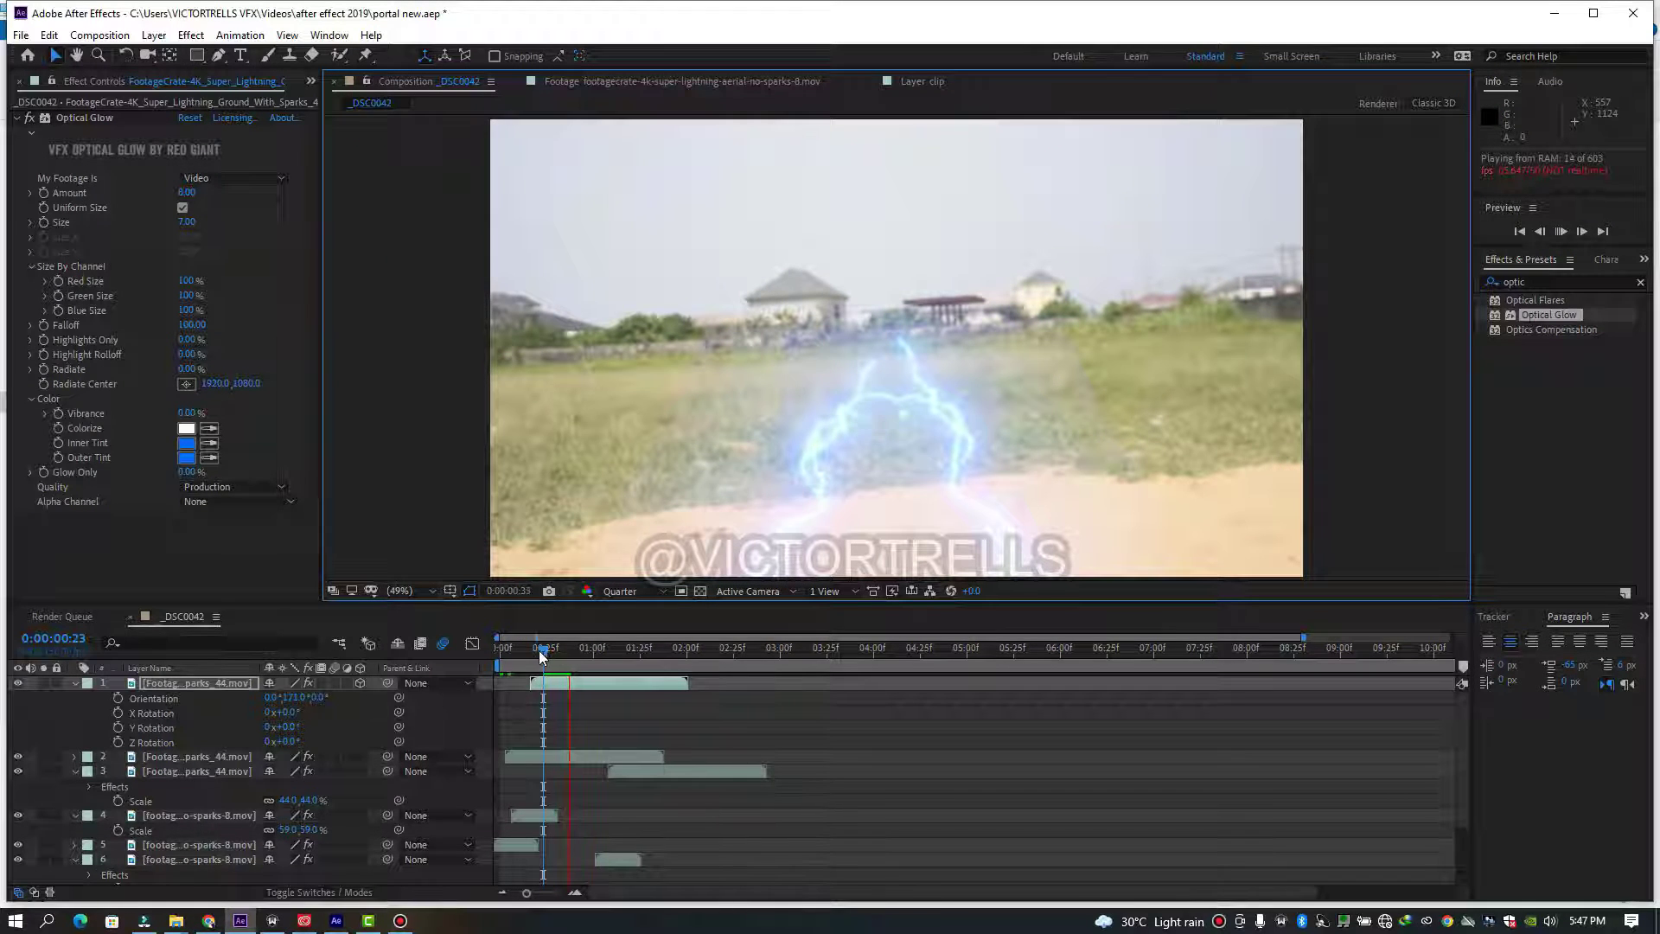
pyautogui.moveTo(541, 652); pyautogui.dragTo(427, 657)
pyautogui.press('space')
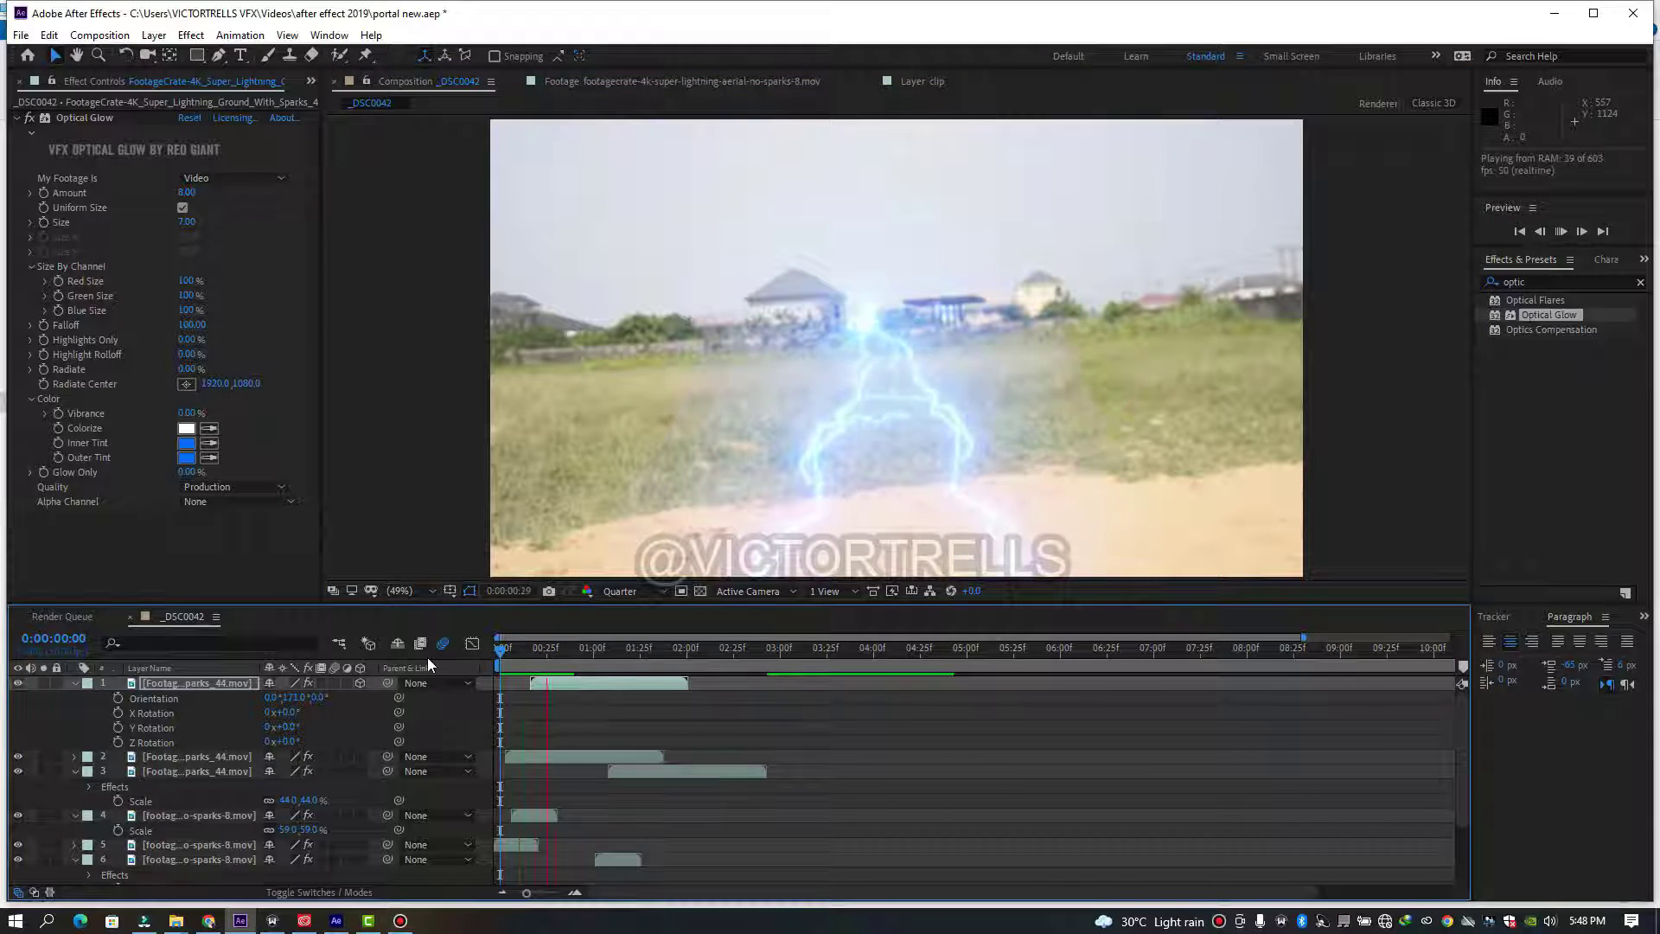
pyautogui.click(511, 650)
pyautogui.press('space')
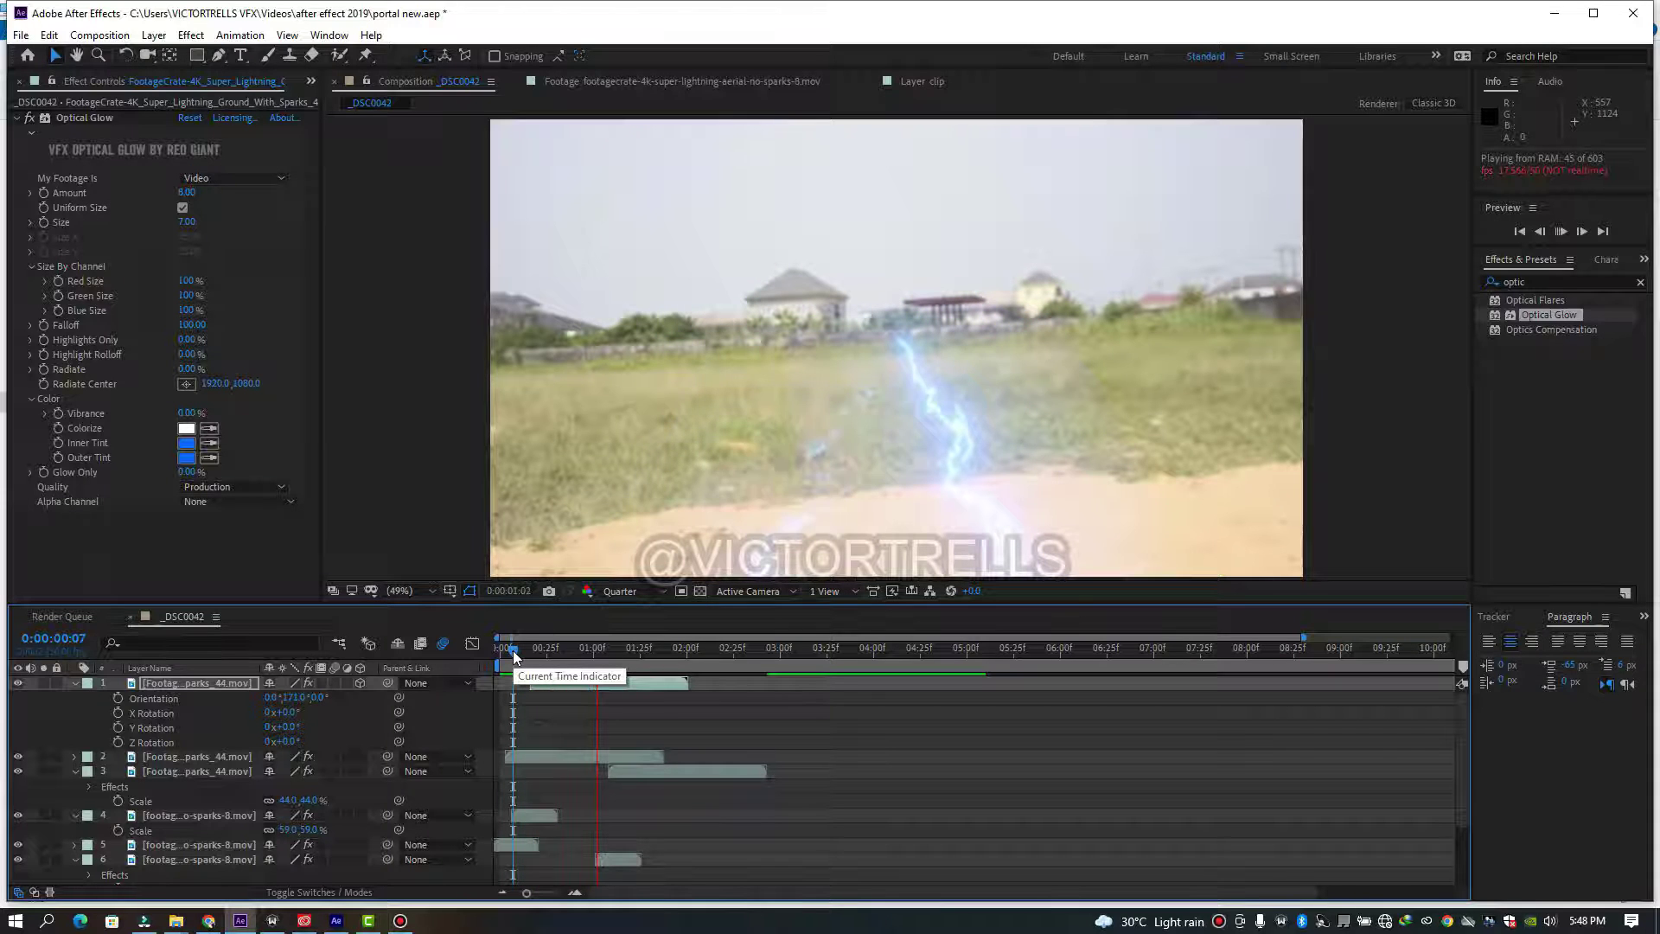
pyautogui.press('space')
# - Time-stretch the mirrored ground lightning and the early ground lightning layers with a stretch factor of 50, and preview from the start
pyautogui.moveTo(542, 661); pyautogui.dragTo(609, 672)
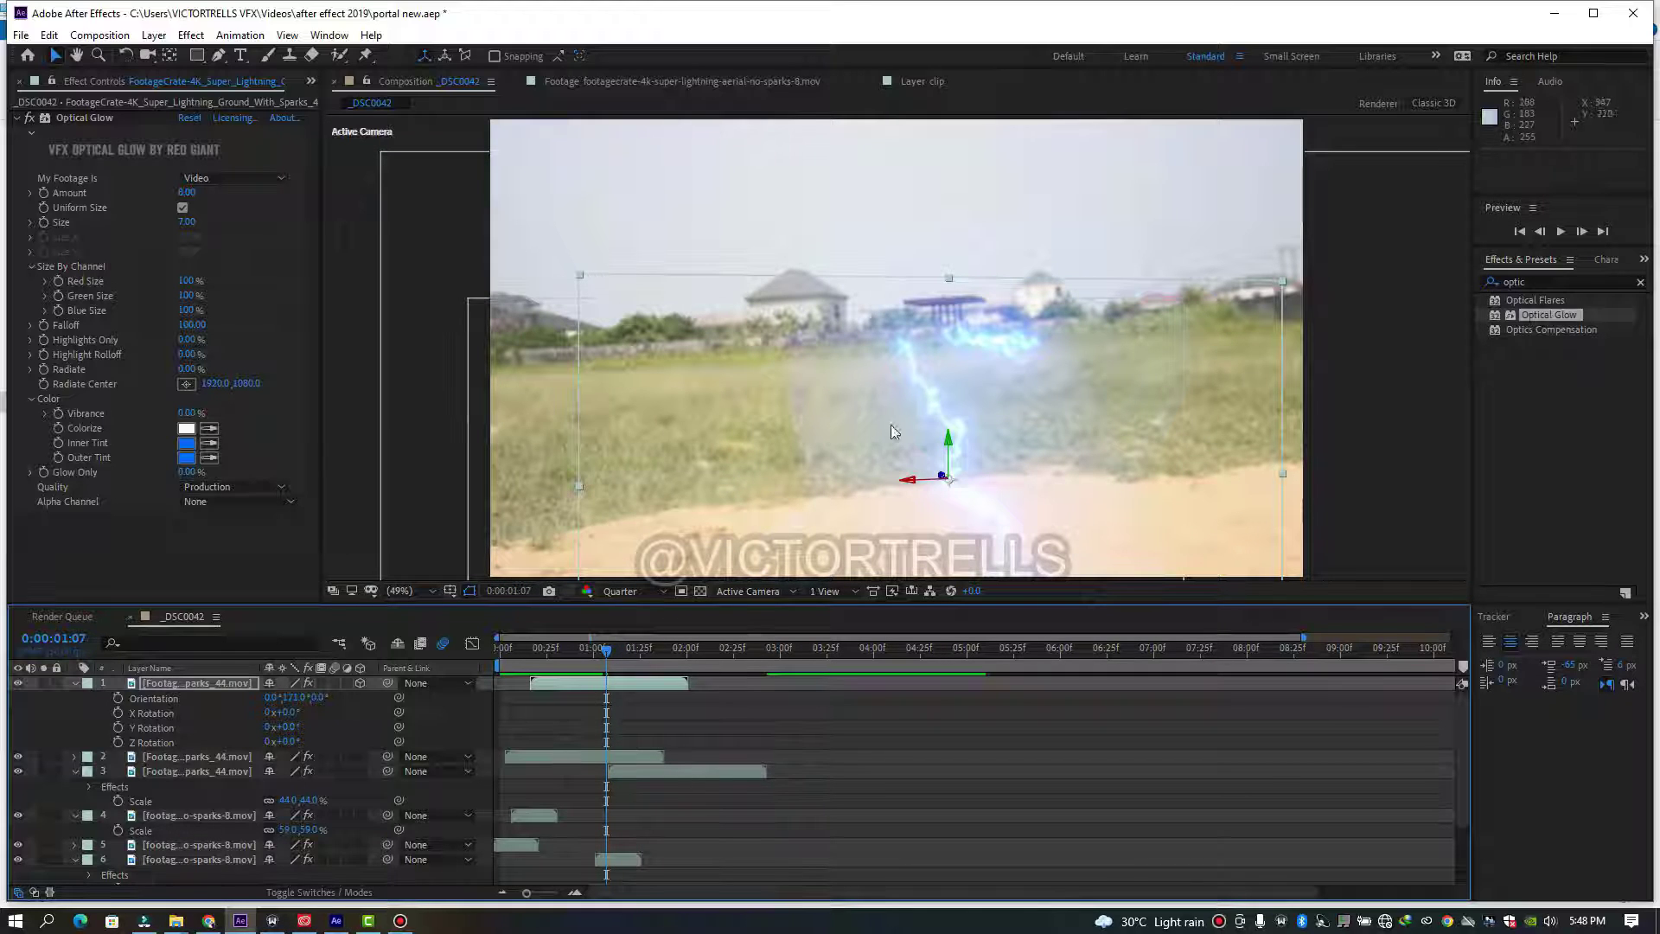
pyautogui.keyDown('ctrl'); pyautogui.click(579, 755); pyautogui.keyUp('ctrl')
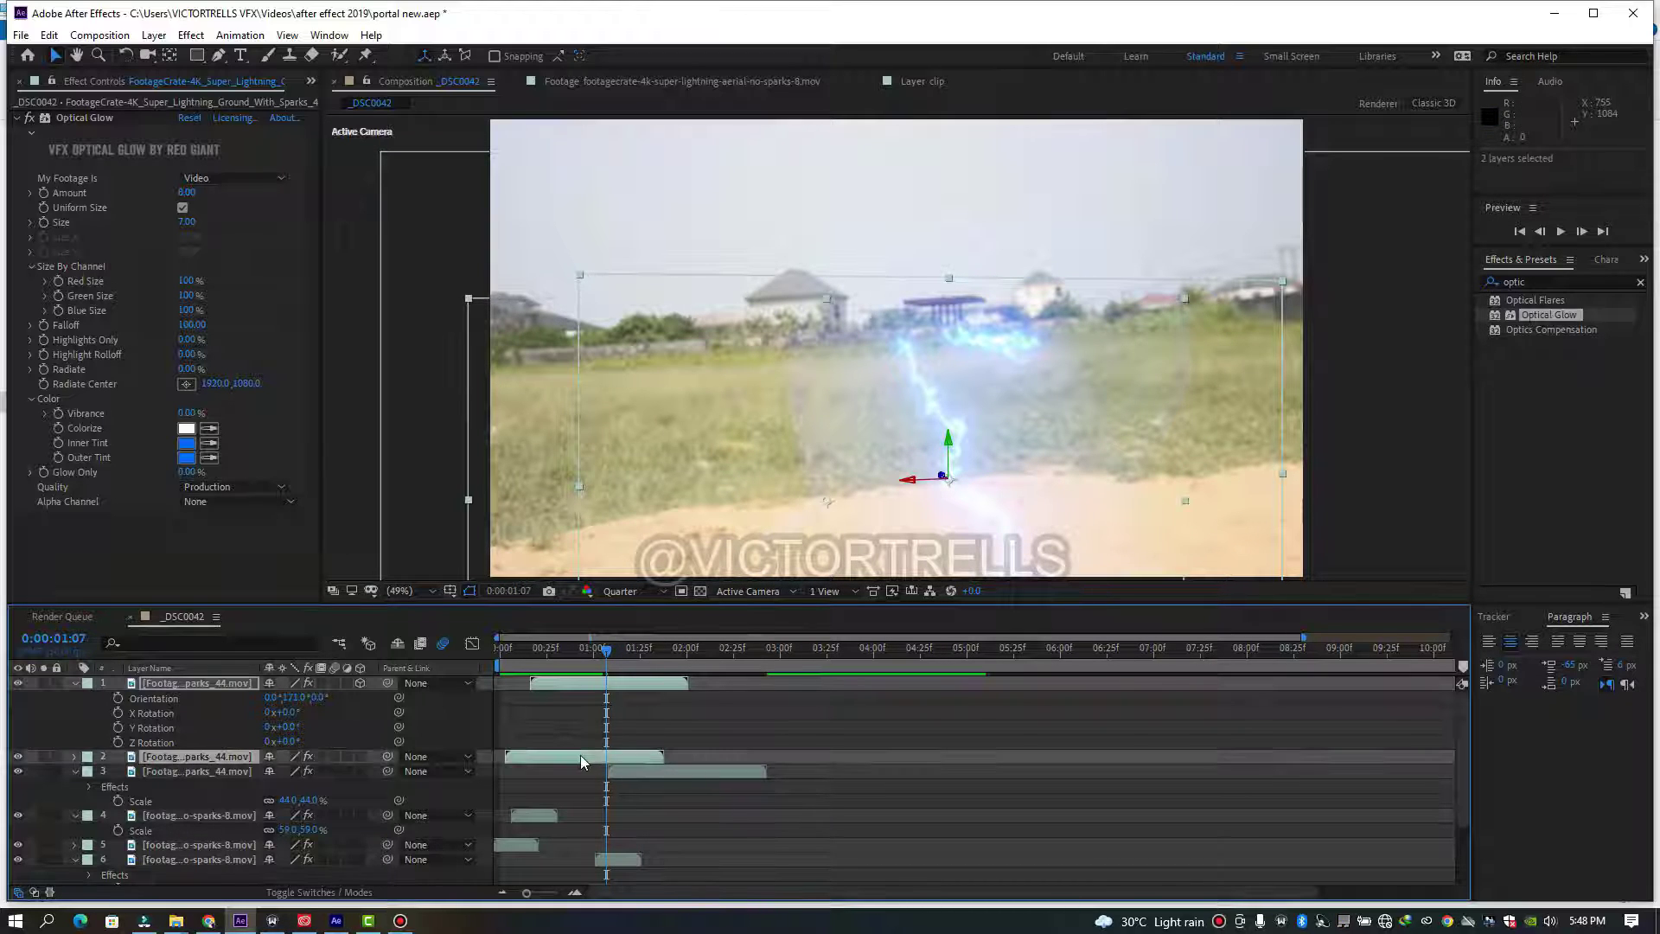
pyautogui.rightClick(579, 754)
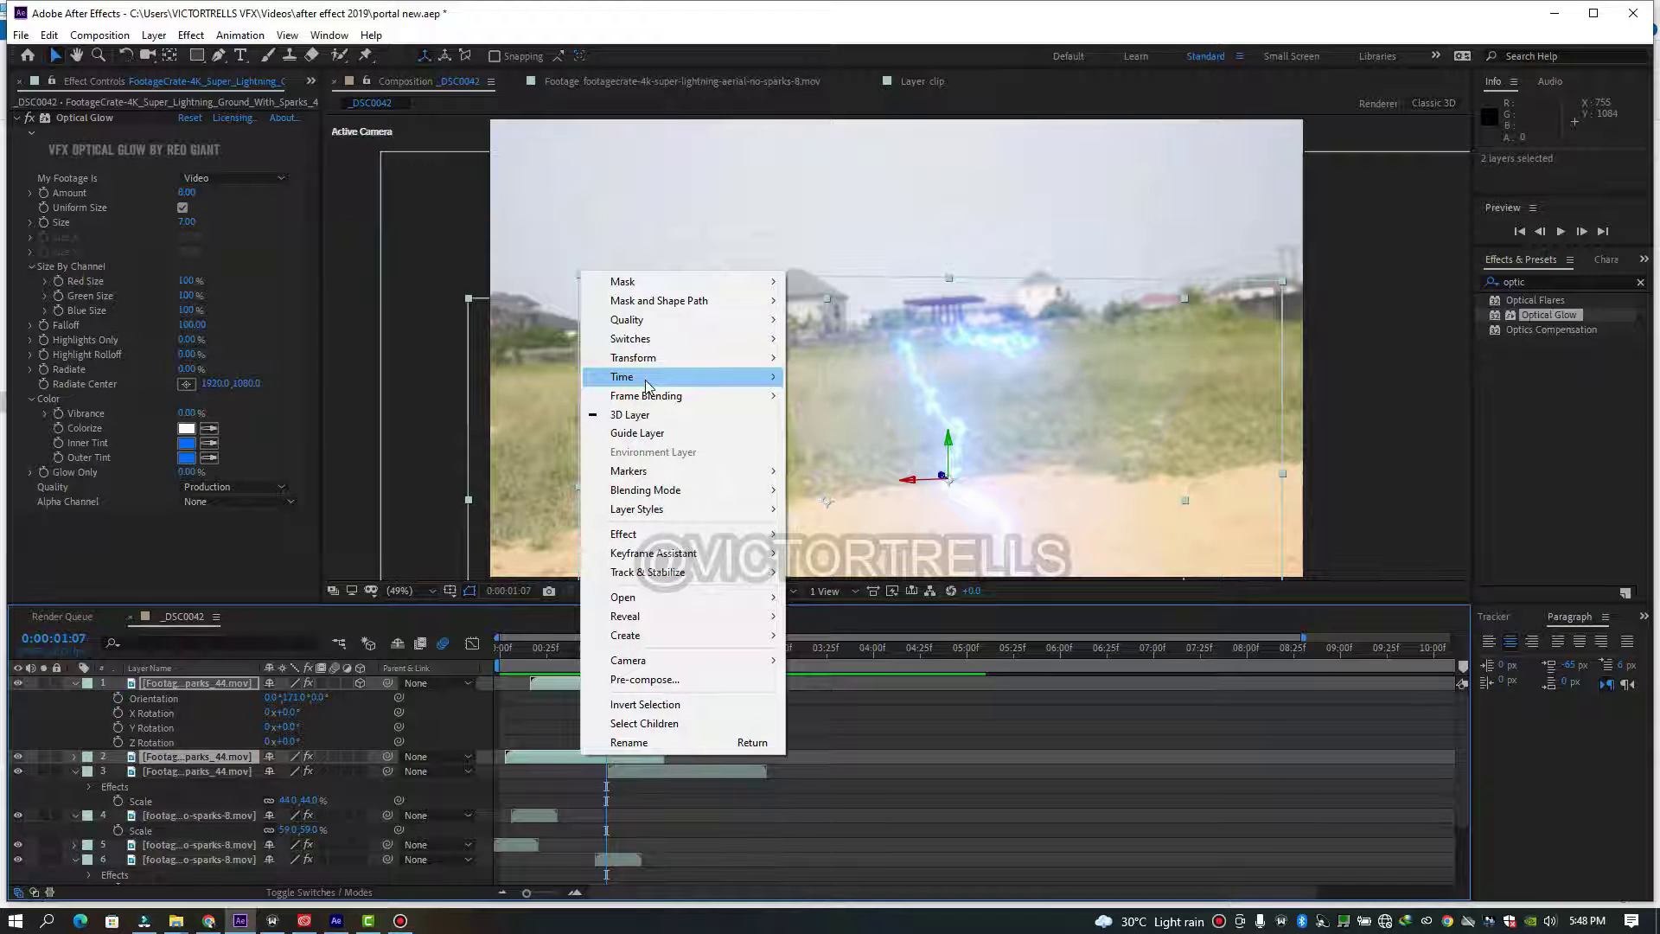
pyautogui.moveTo(692, 376)
pyautogui.click(865, 420)
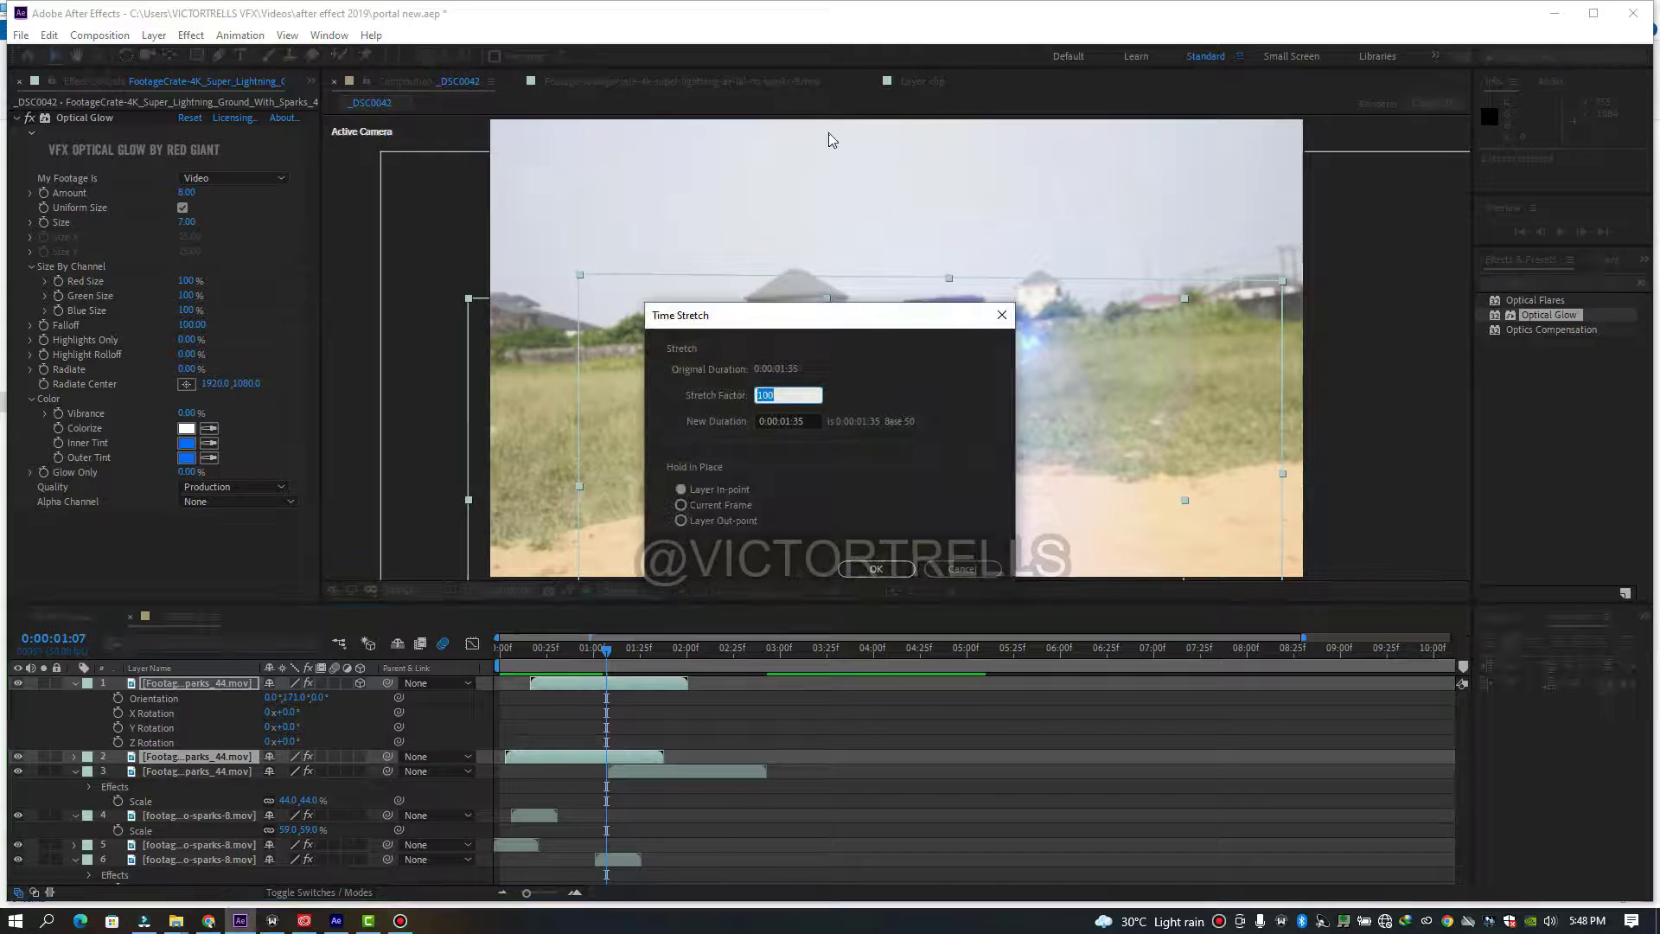
pyautogui.write('50')
pyautogui.click(875, 571)
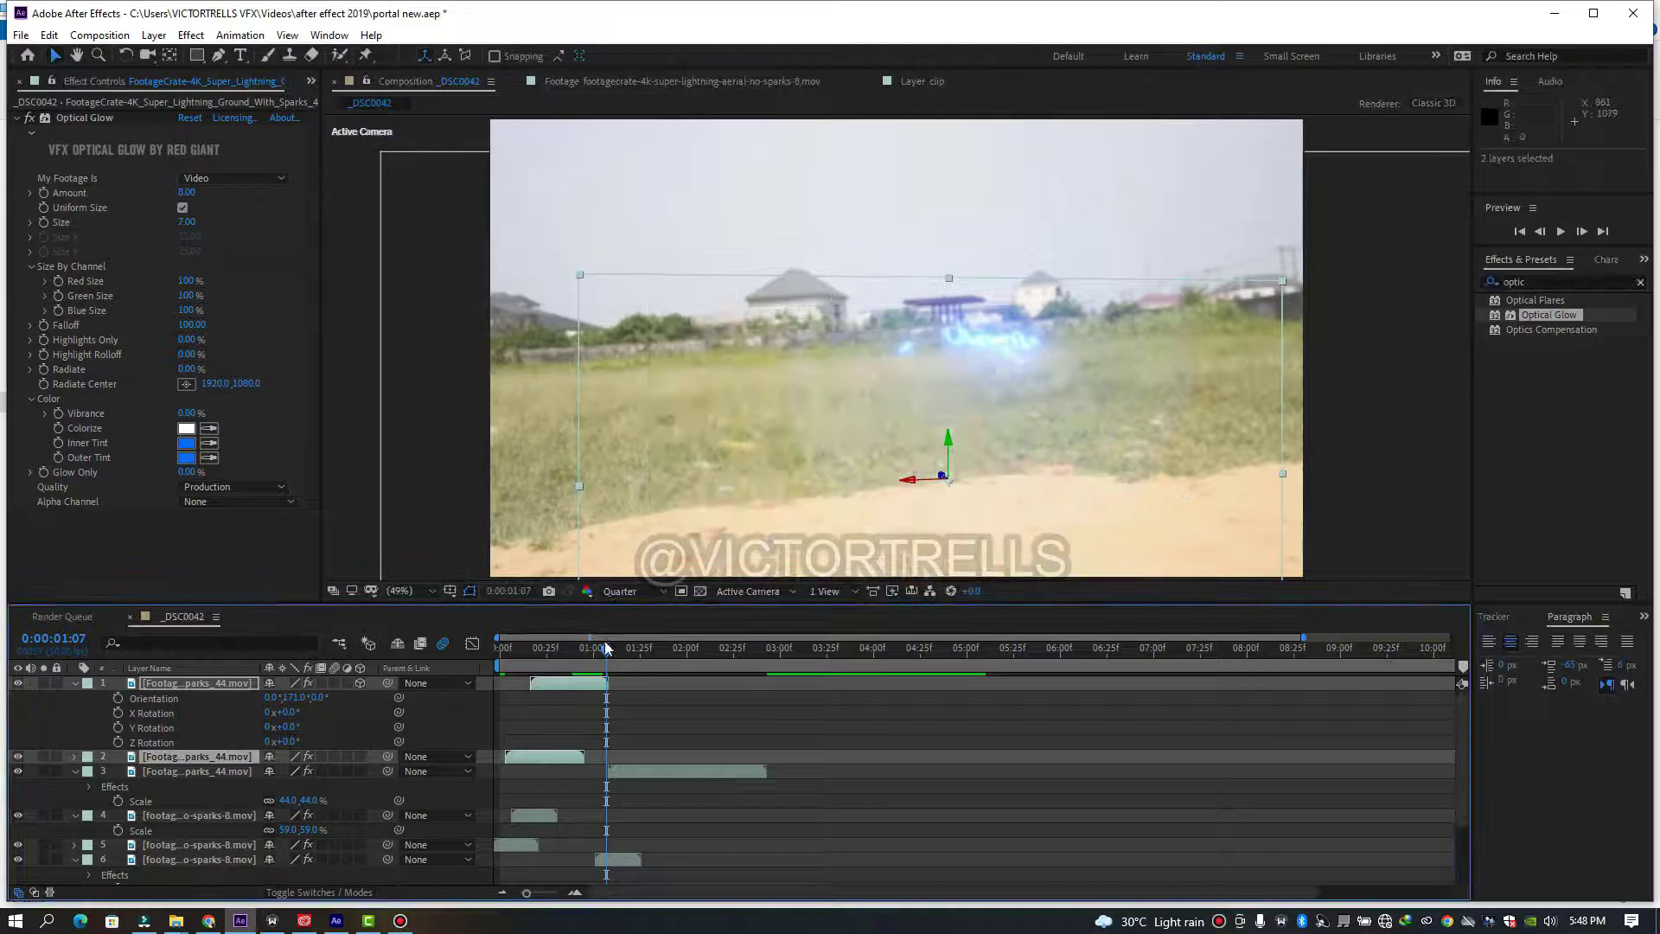
pyautogui.press('Home')
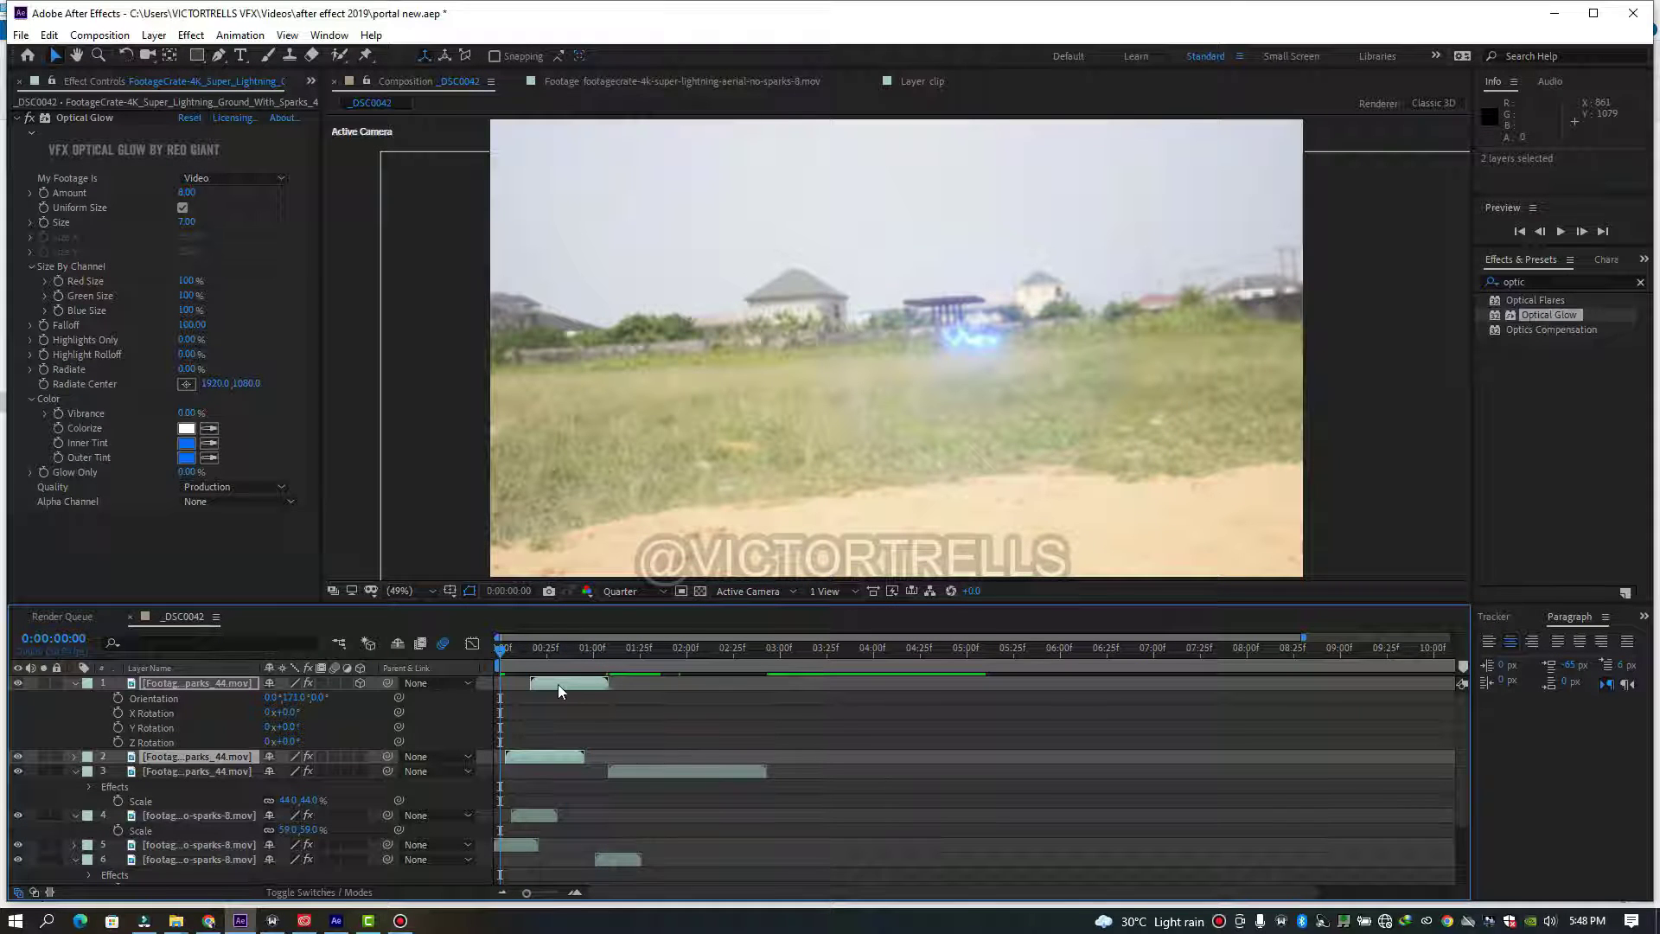
pyautogui.press('space')
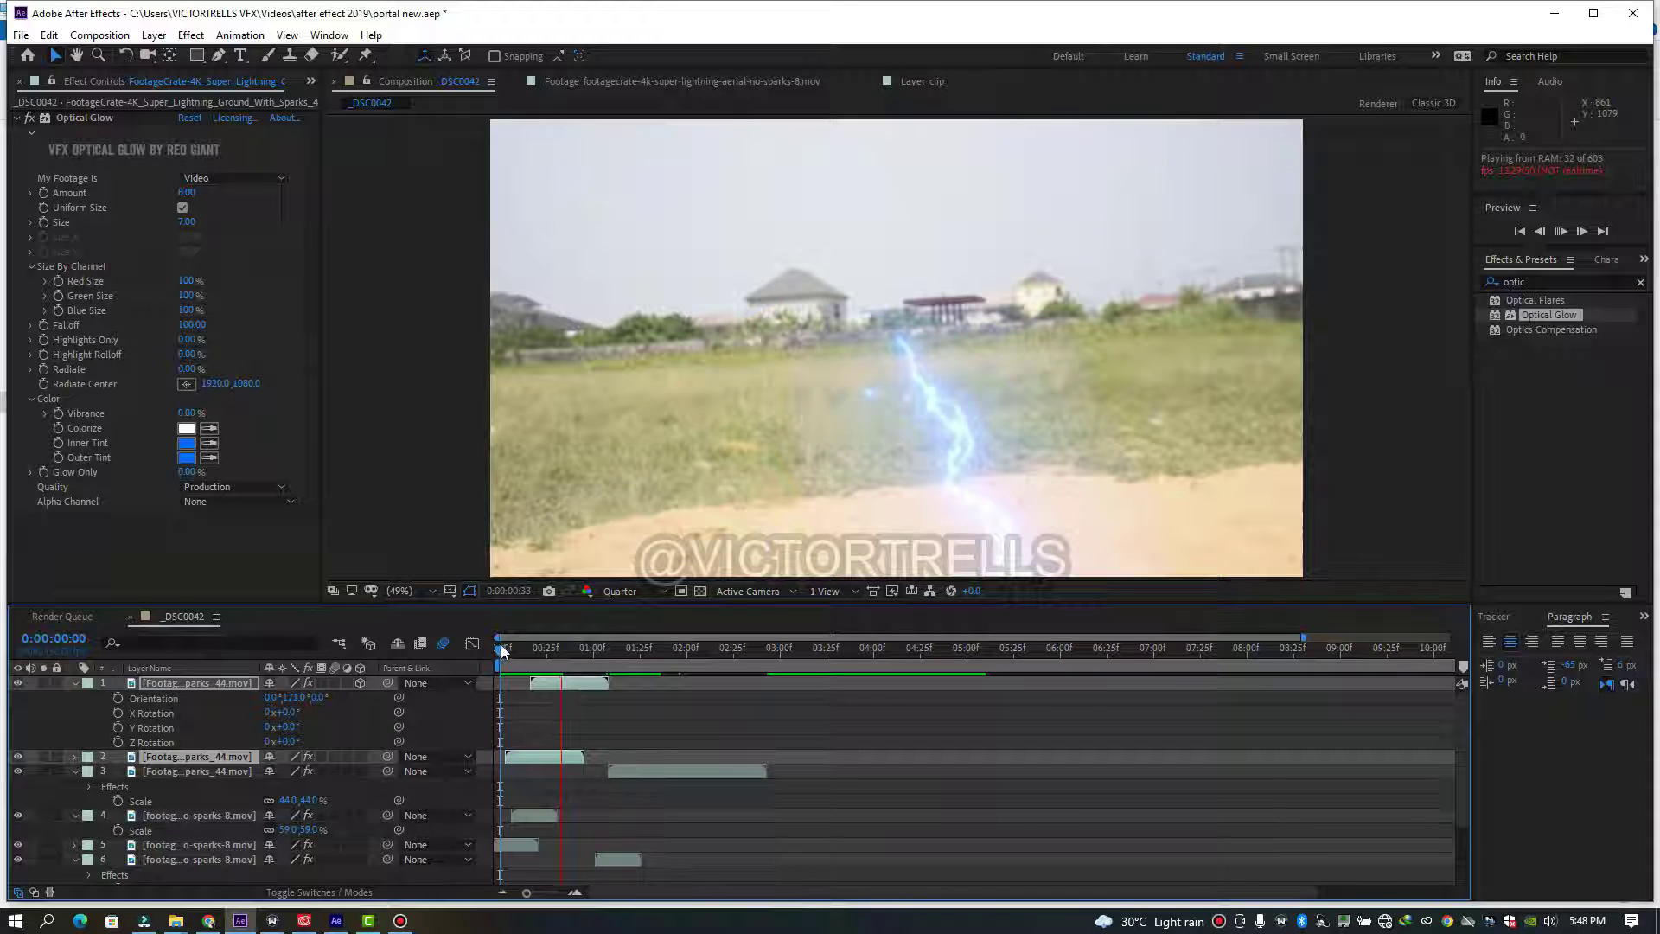
pyautogui.press('space')
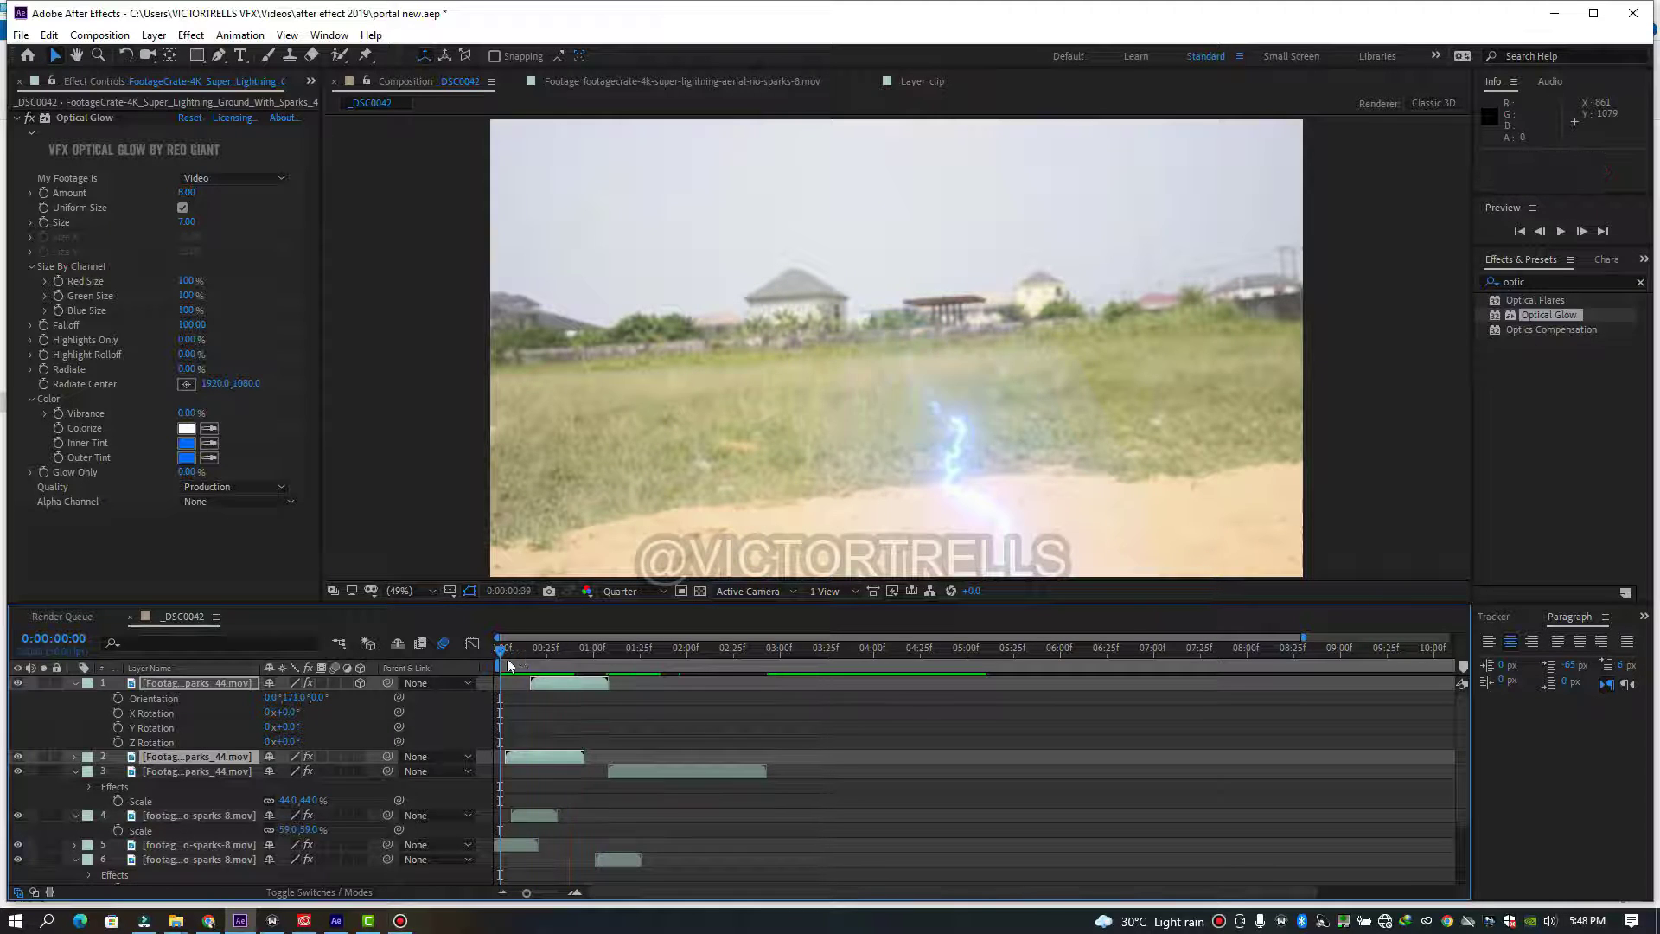
pyautogui.press('space')
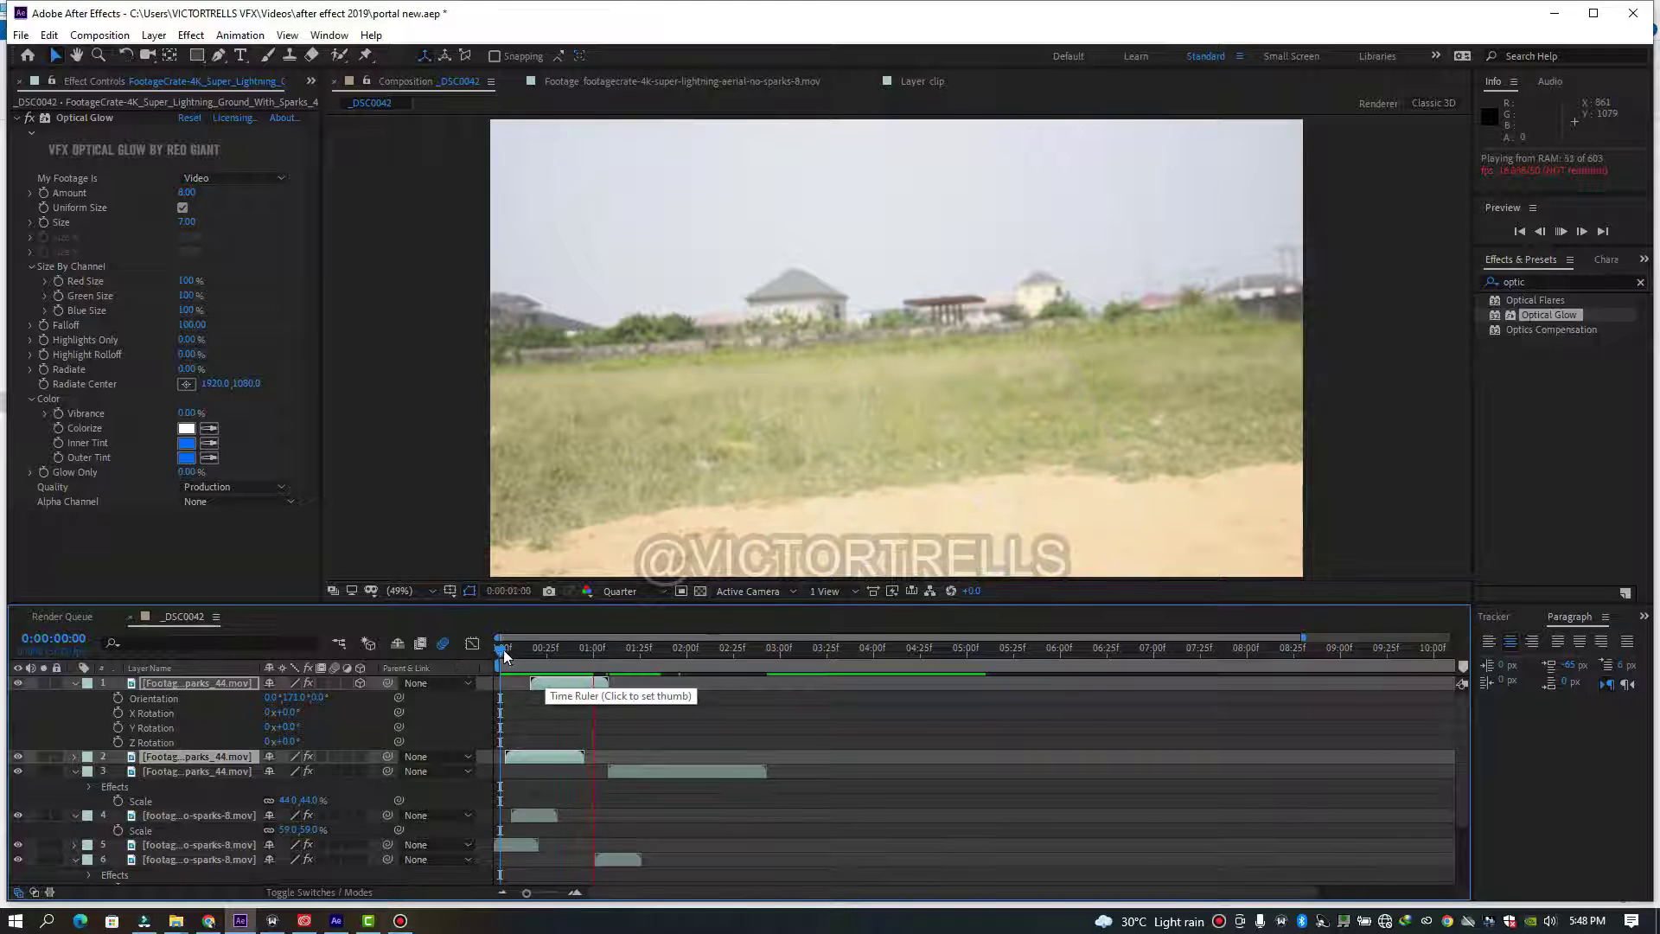
# - Duplicate the mirrored 3D ground lightning layer and shift the copy to start at 0:00:00:44
pyautogui.moveTo(503, 650); pyautogui.dragTo(593, 657)
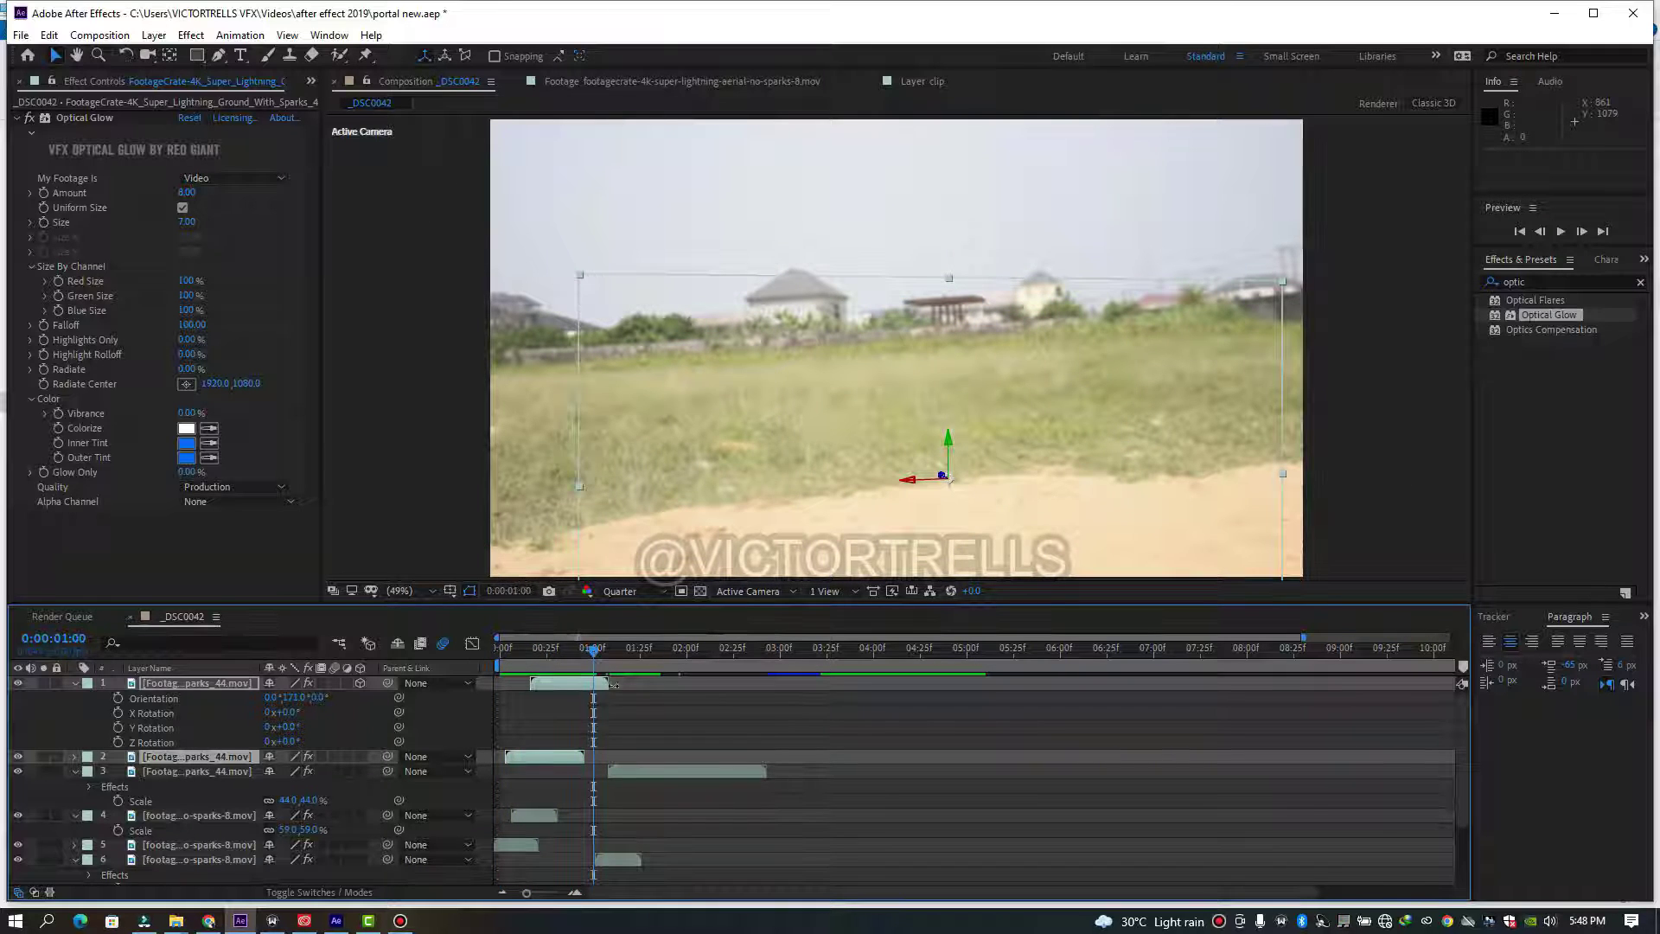
pyautogui.click(614, 707)
pyautogui.click(591, 683)
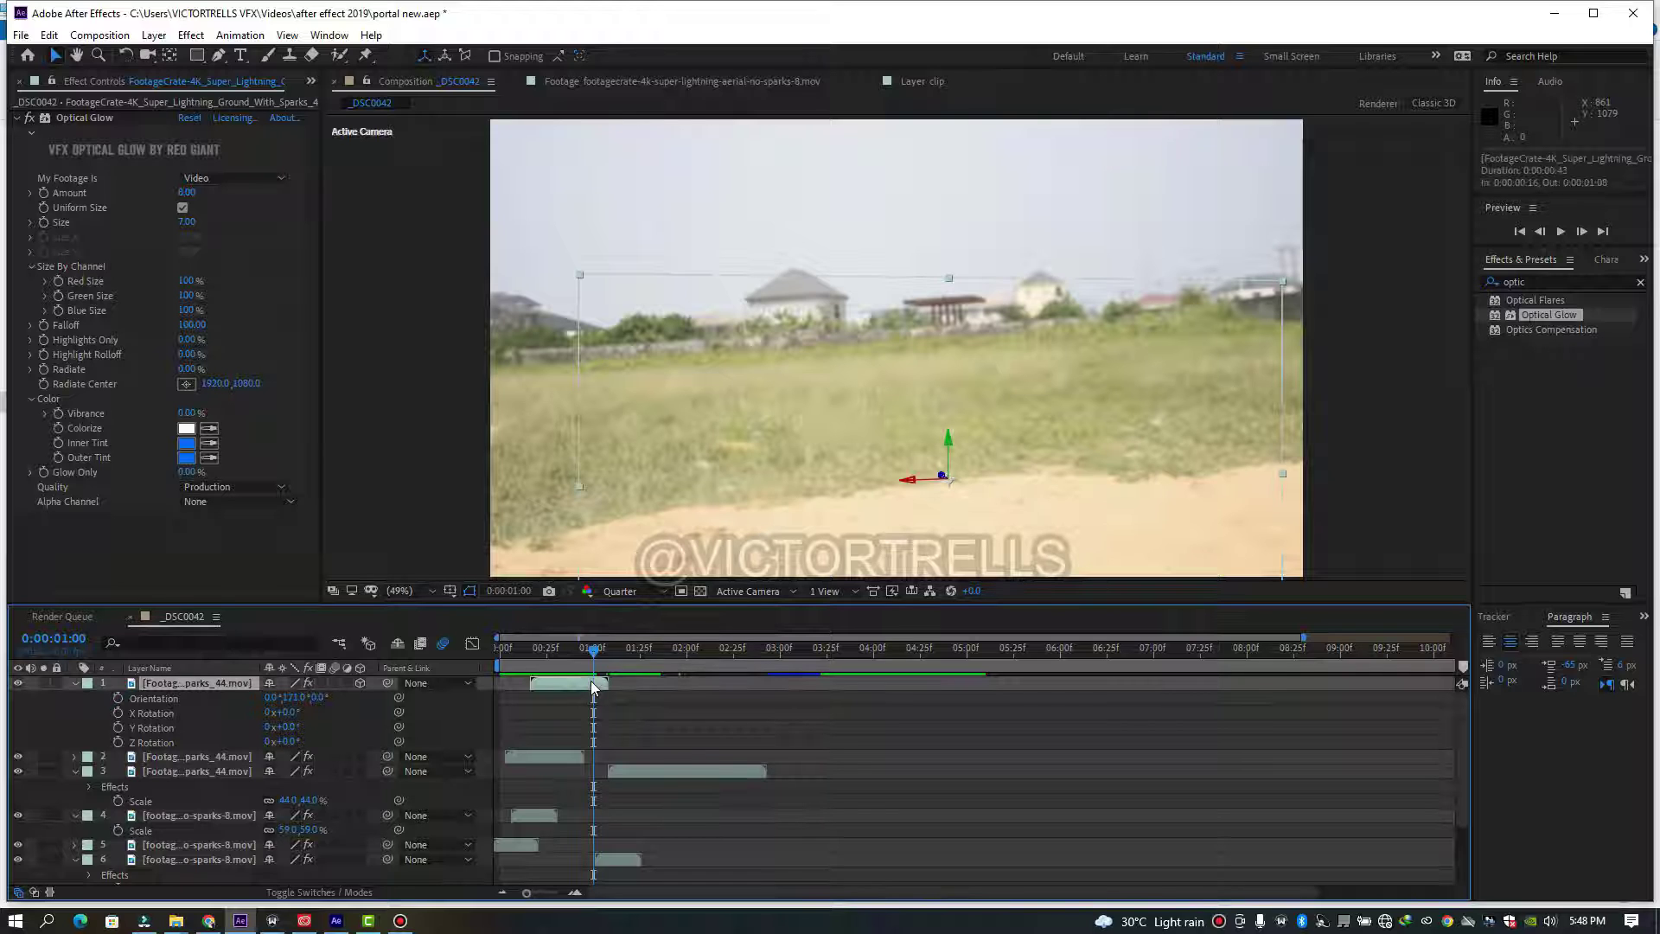
pyautogui.hotkey('ctrl', 'd')
pyautogui.moveTo(589, 681); pyautogui.dragTo(644, 687)
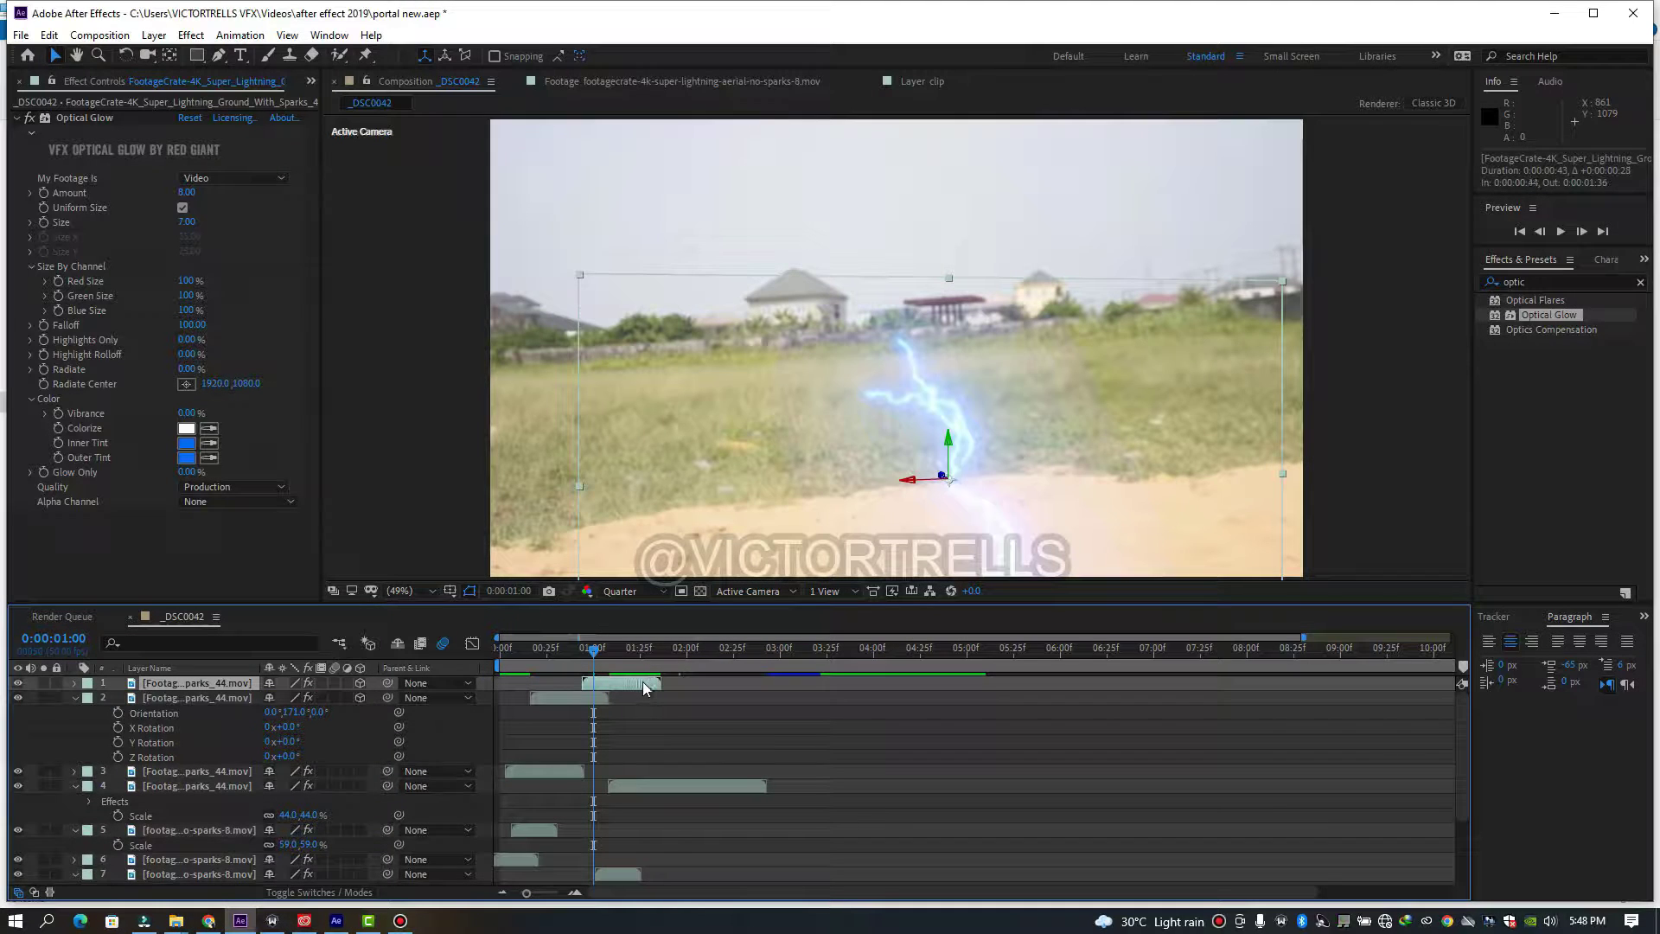
# - Duplicate the rotated aerial lightning layer, shift the copy to start at 0:00:00:36, and preview it
pyautogui.click(557, 772)
pyautogui.click(541, 831)
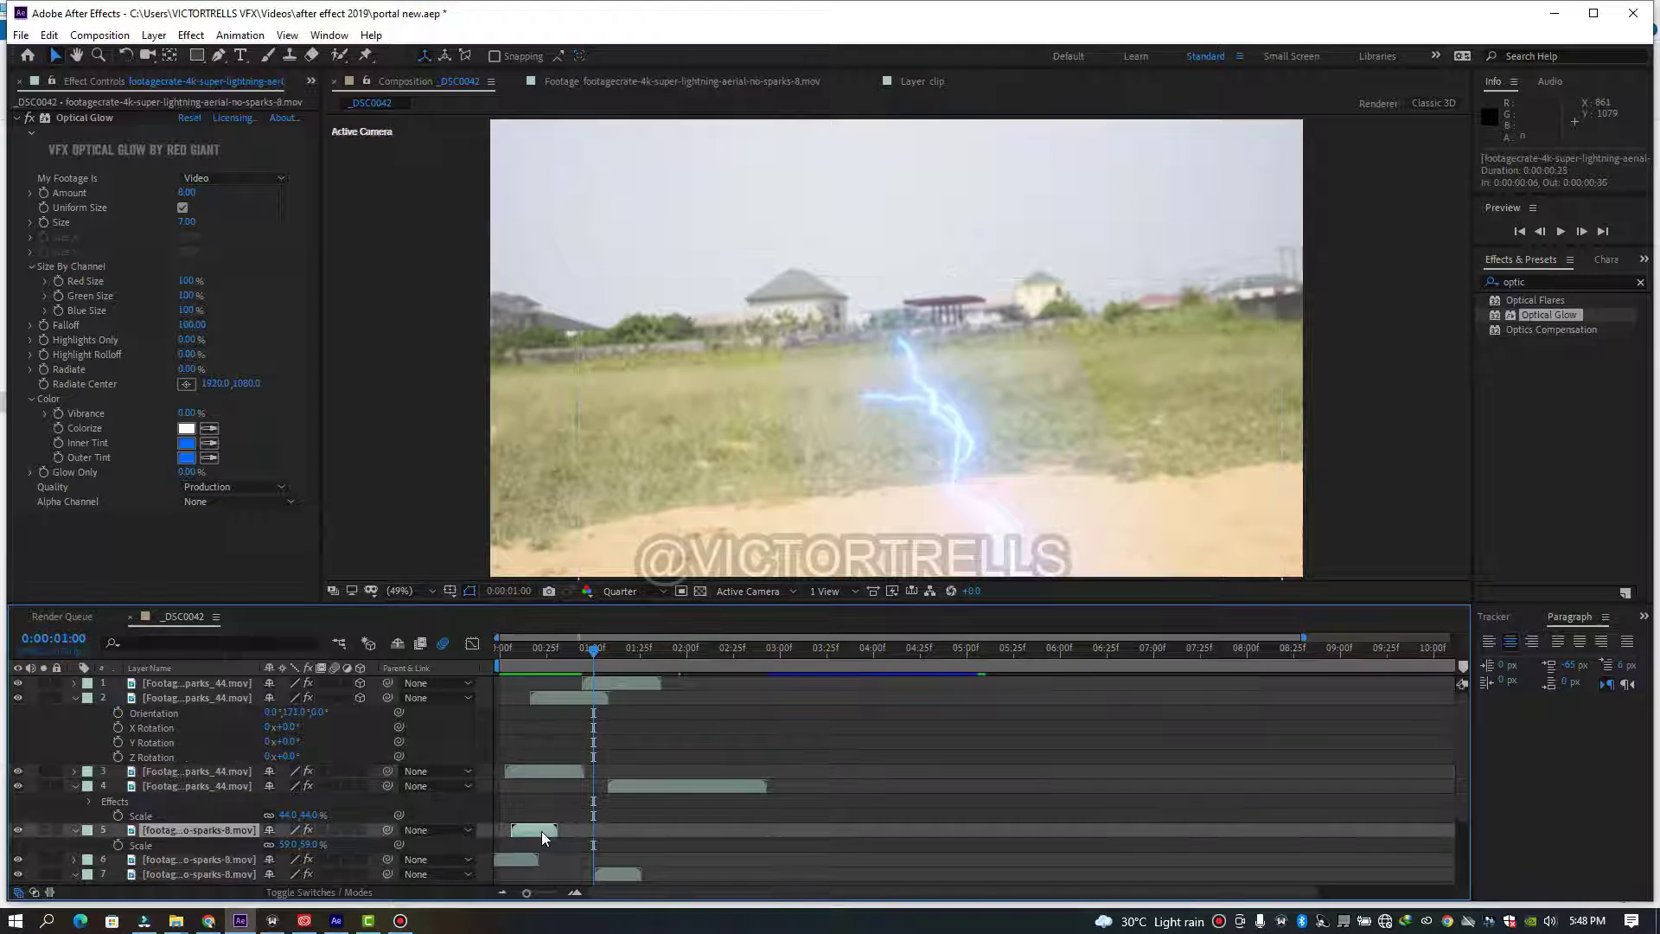
pyautogui.hotkey('ctrl', 'd')
pyautogui.moveTo(563, 832); pyautogui.dragTo(604, 815)
pyautogui.moveTo(595, 650); pyautogui.dragTo(569, 653)
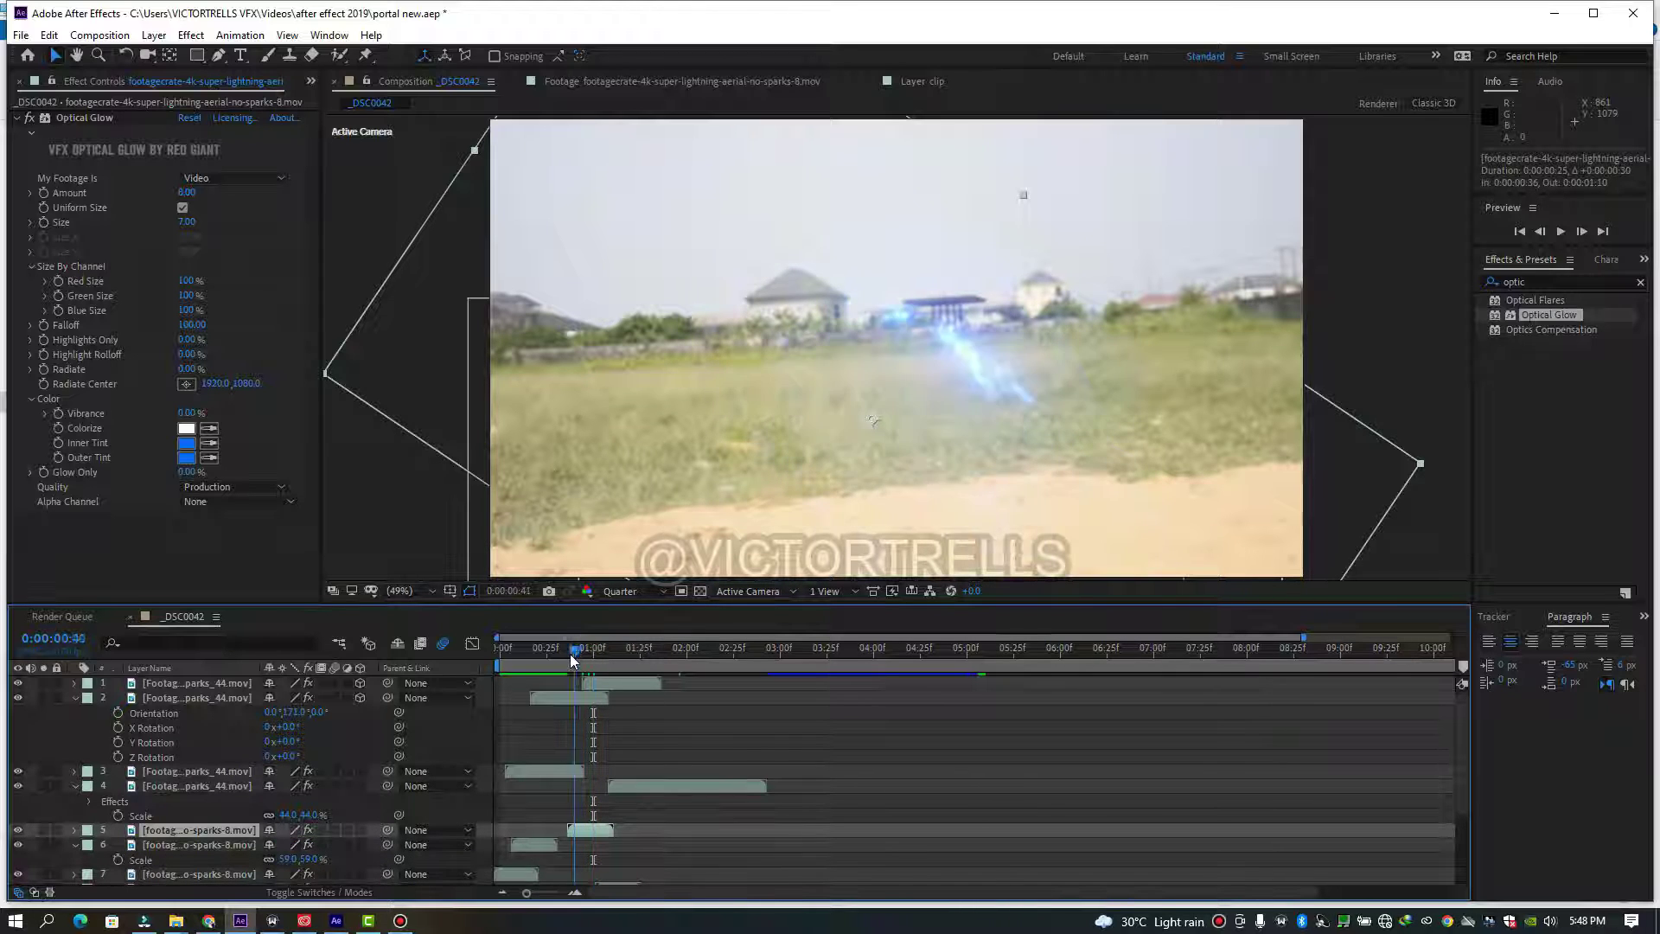
pyautogui.press('space')
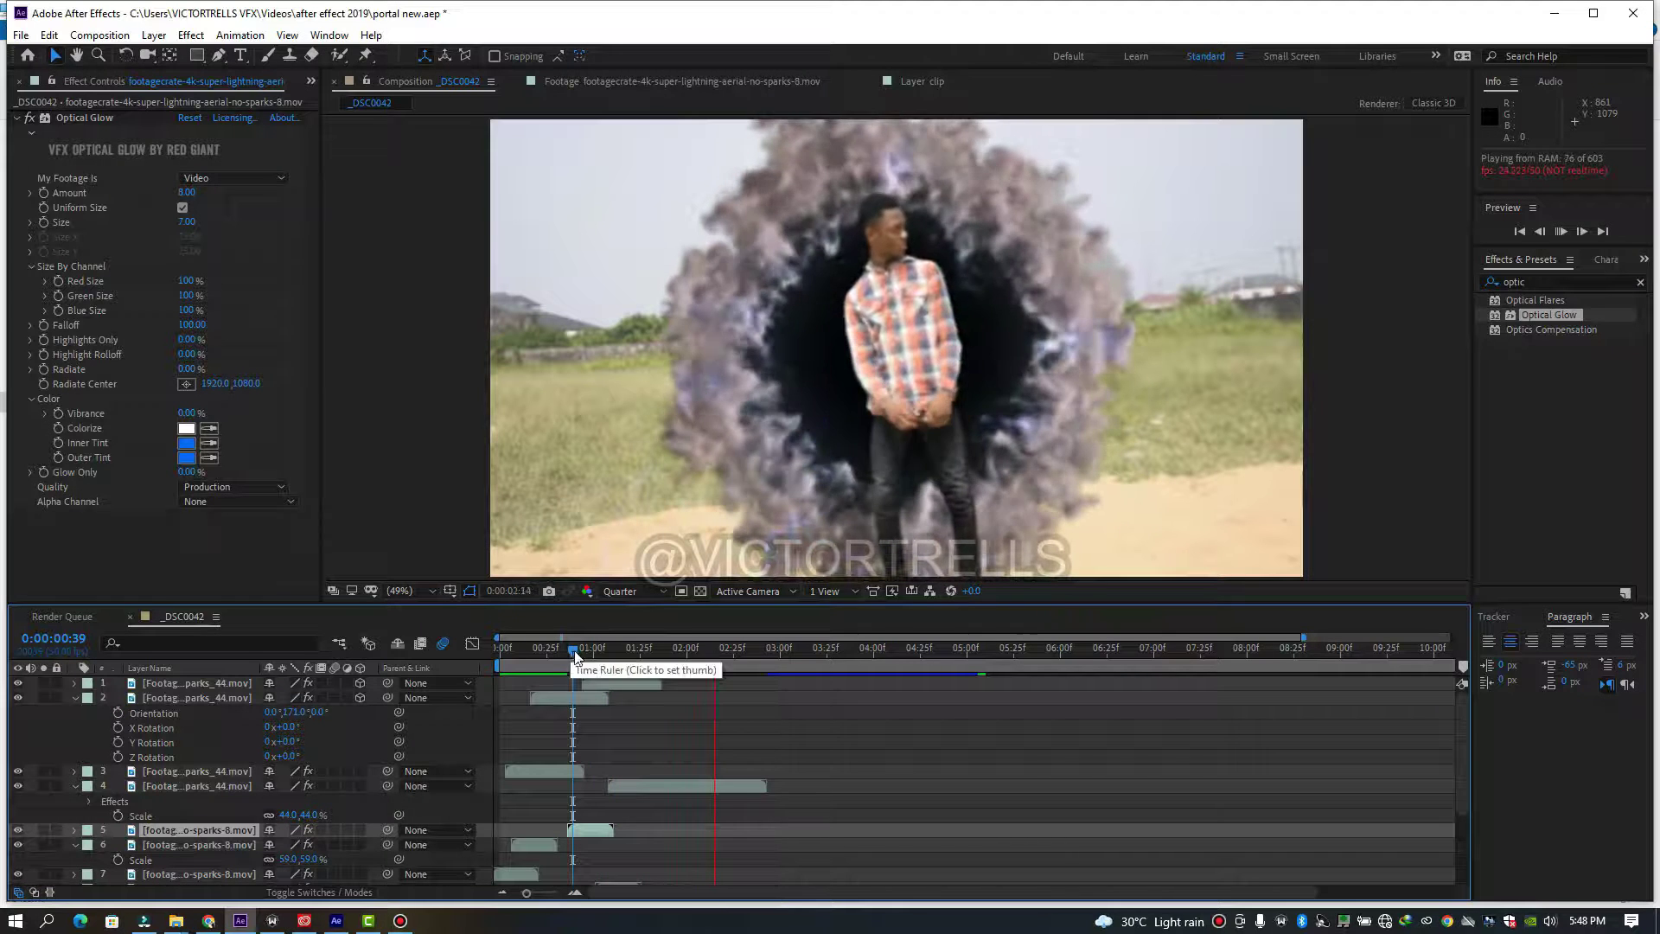
# - Time-stretch the ground lightning layer starting at 0:00:01:08 to a duration of 0:00:00:43 and preview the portal opening
pyautogui.moveTo(568, 654); pyautogui.dragTo(682, 680)
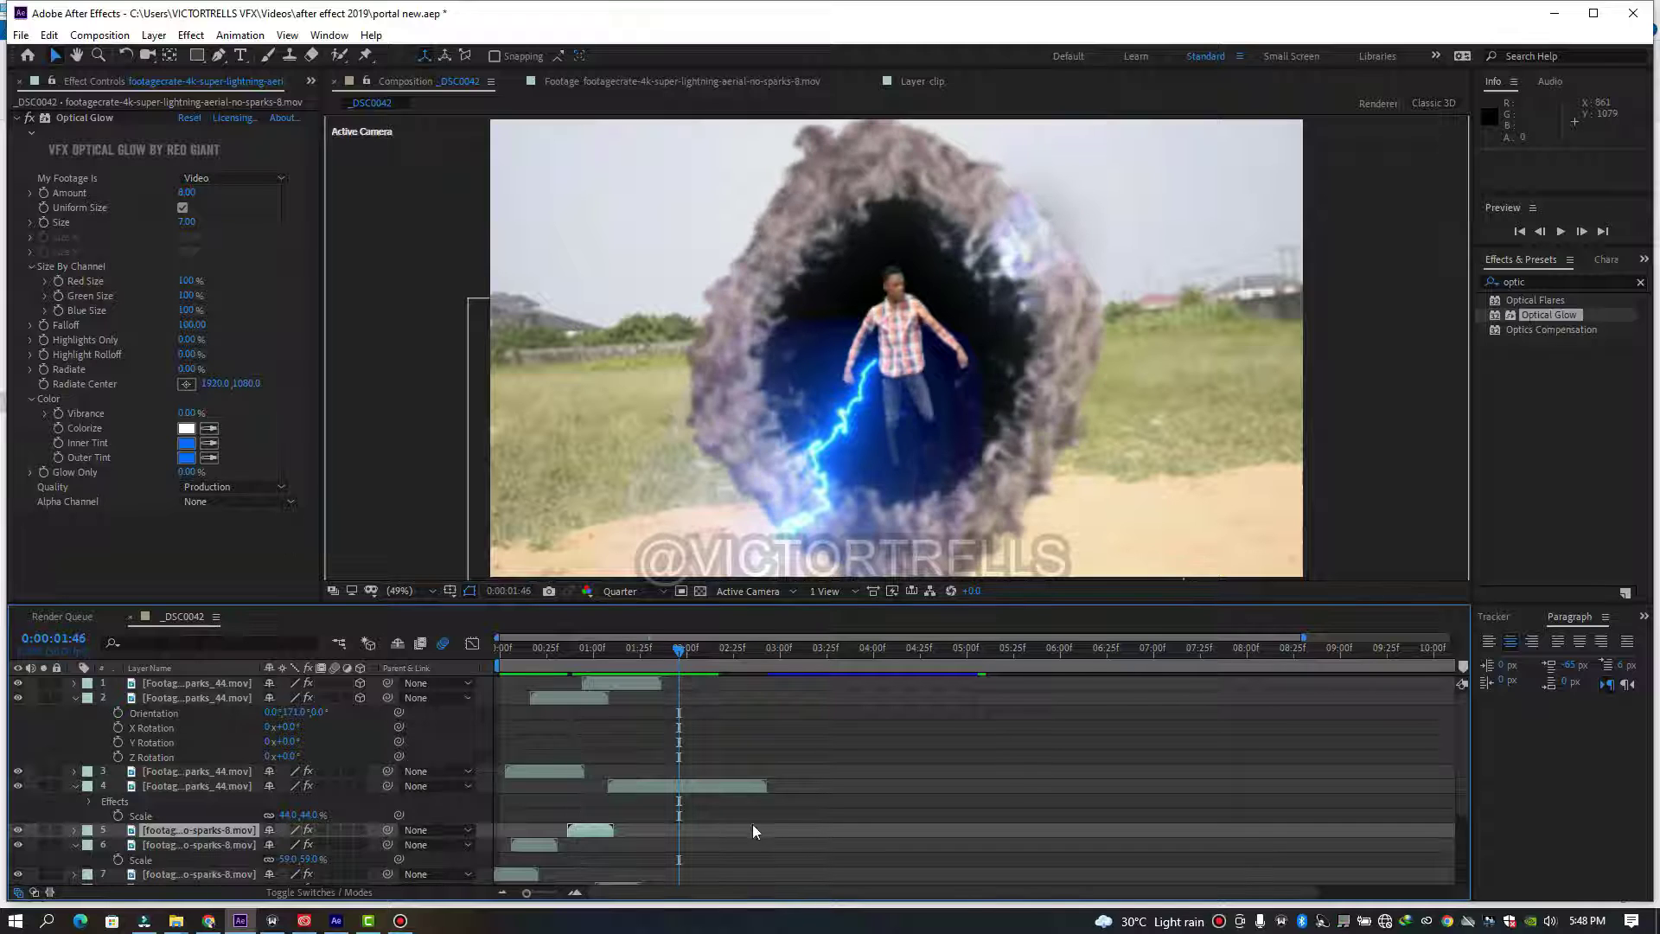
pyautogui.click(717, 787)
pyautogui.rightClick(717, 787)
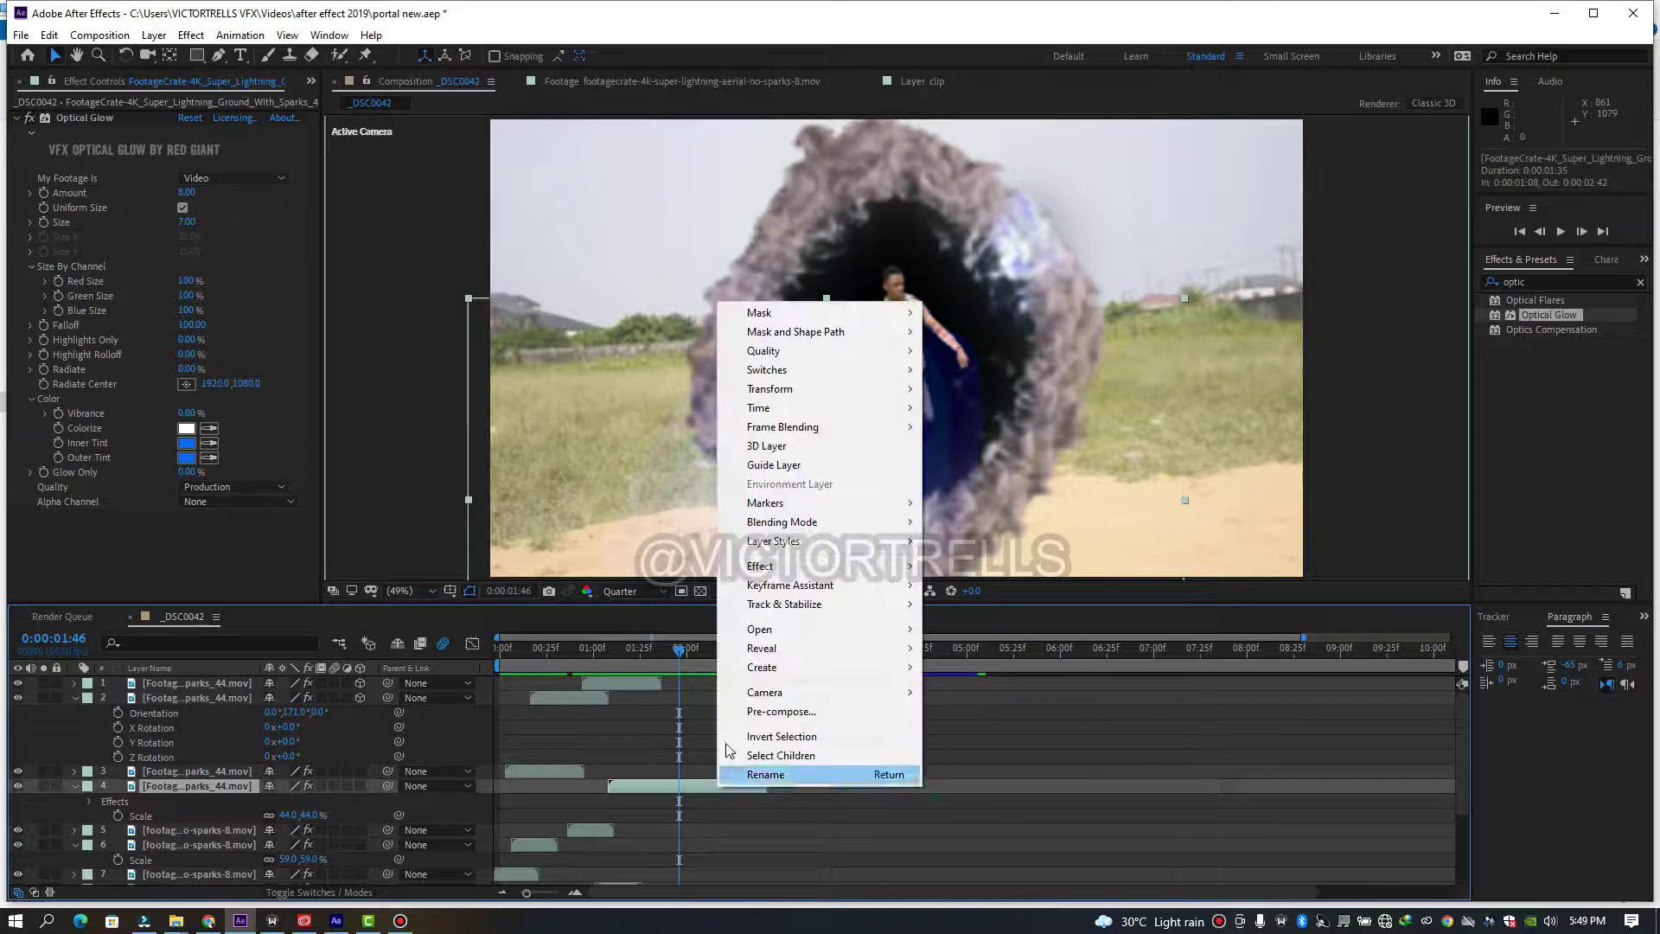
pyautogui.moveTo(800, 413)
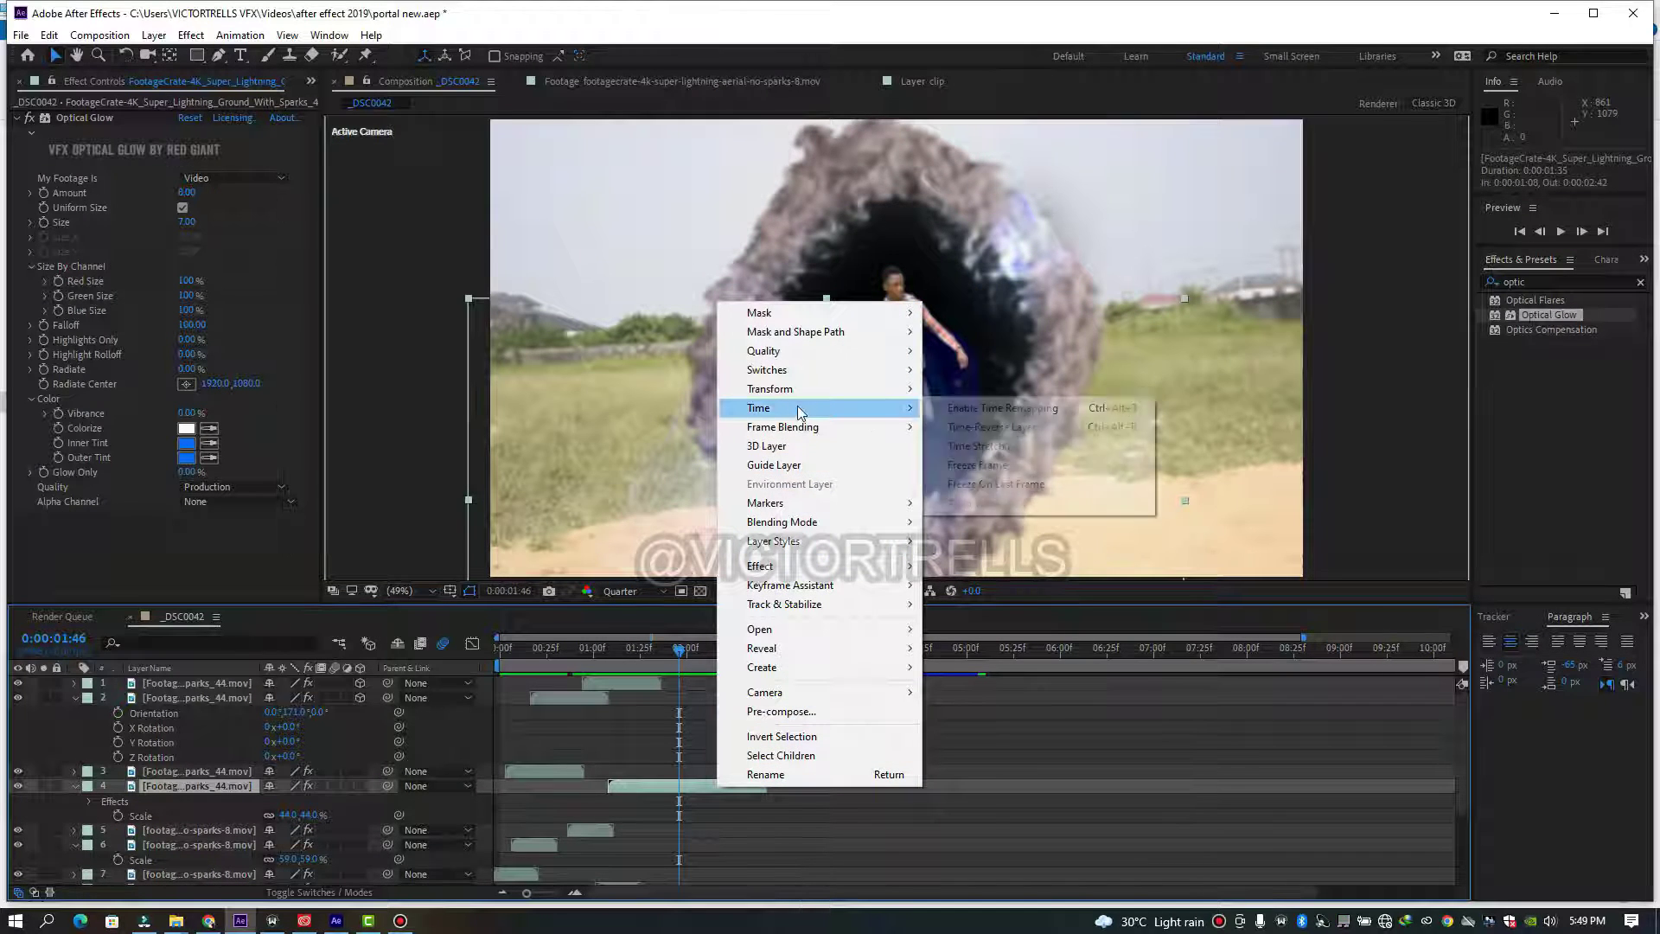
pyautogui.click(1000, 450)
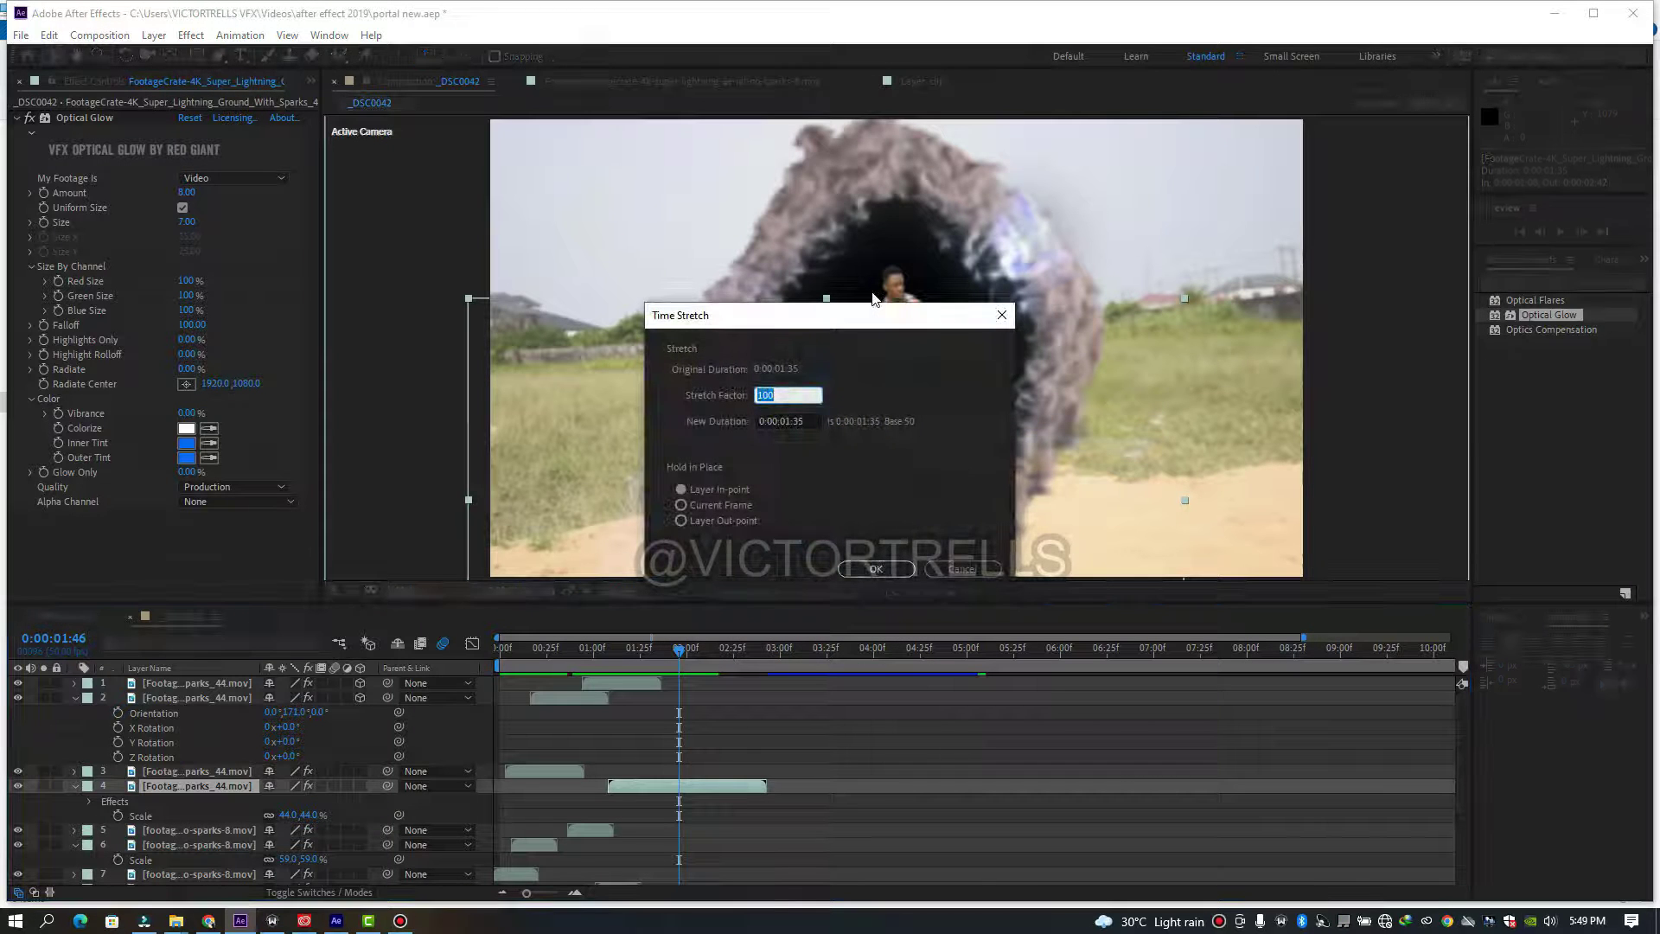
pyautogui.press('Return')
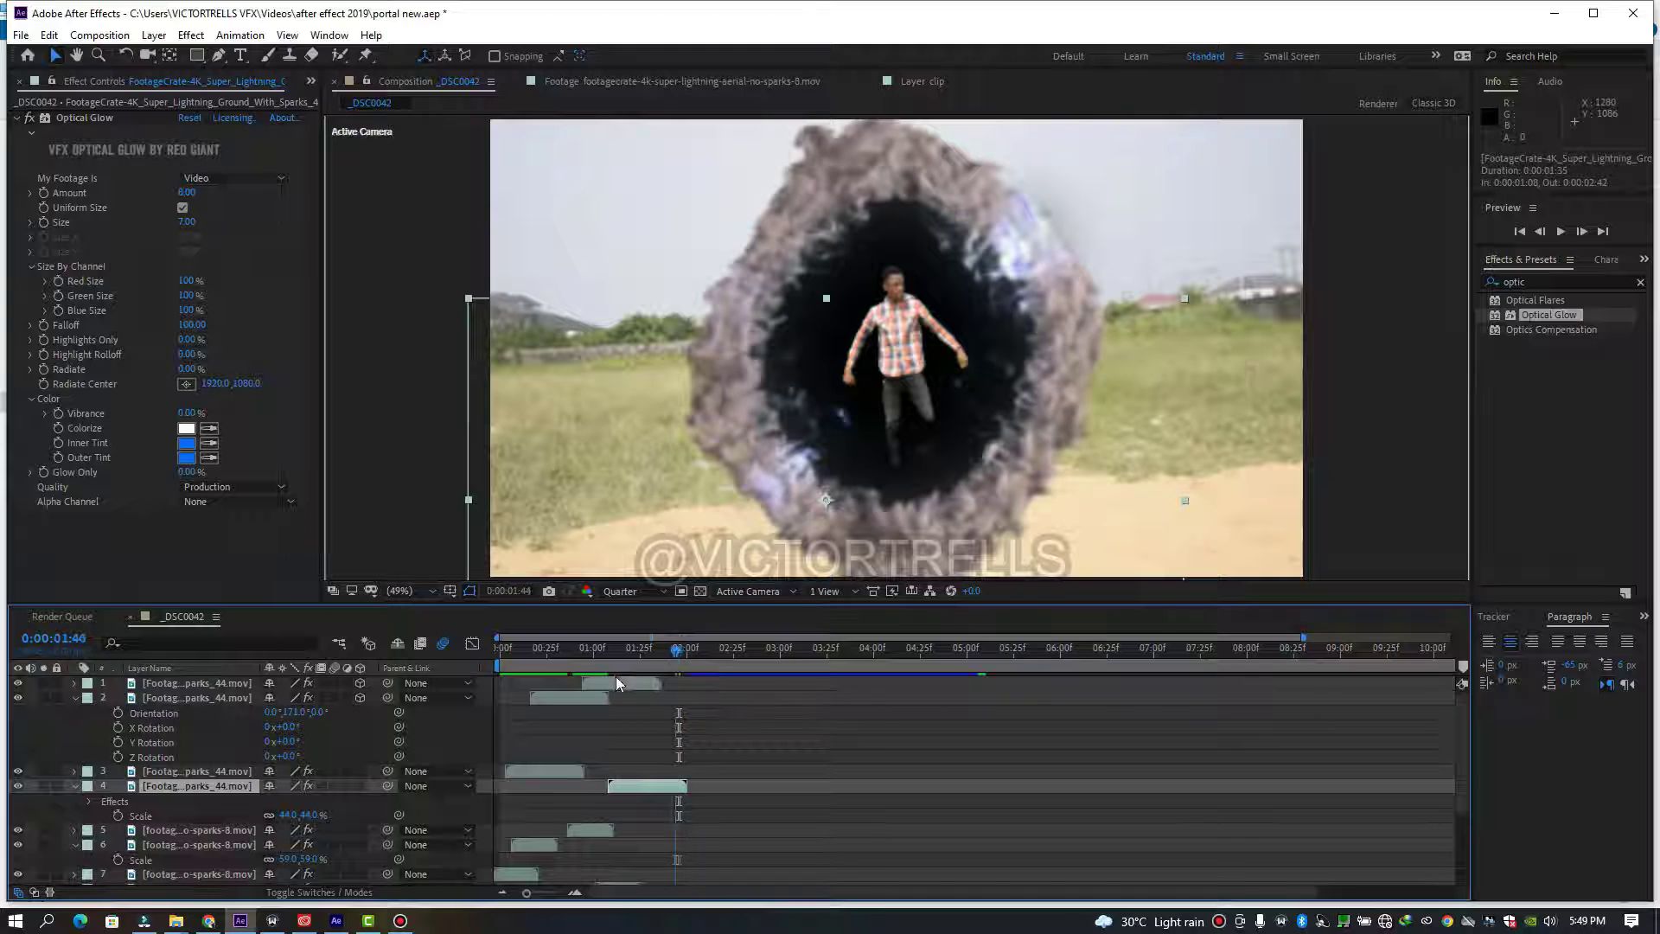
pyautogui.moveTo(615, 677); pyautogui.dragTo(601, 673)
pyautogui.press('space')
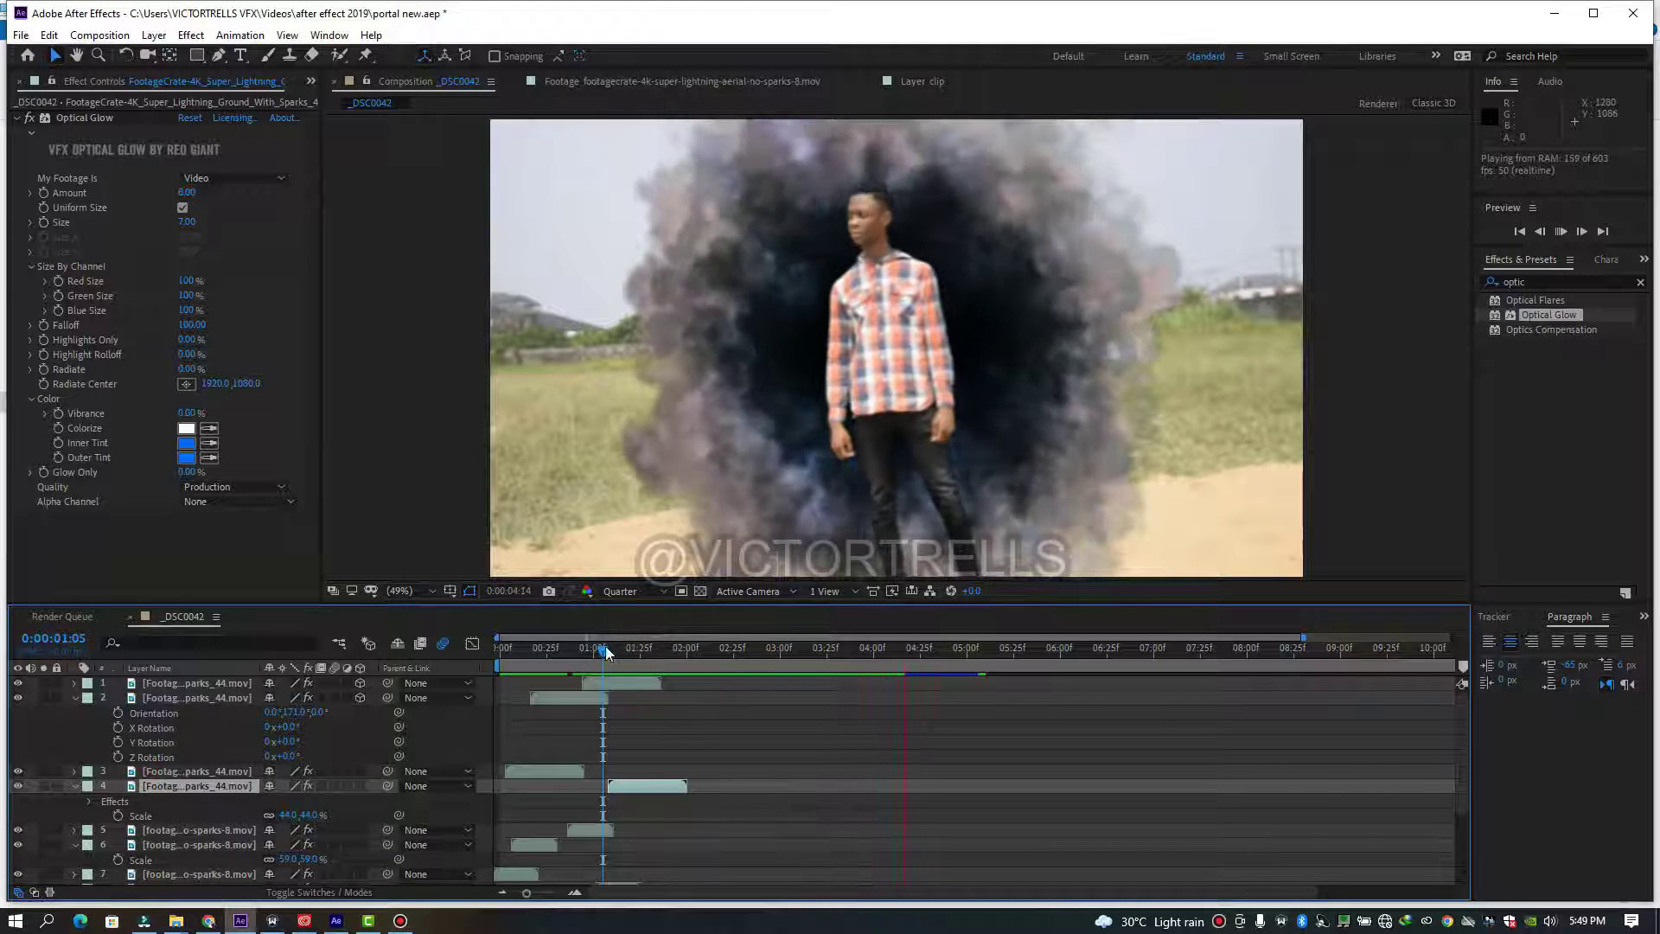
# - Duplicate the ground lightning layer starting at 0:00:01:08, shift the copy to start at 0:00:02:02, and preview it
pyautogui.moveTo(605, 646); pyautogui.dragTo(672, 666)
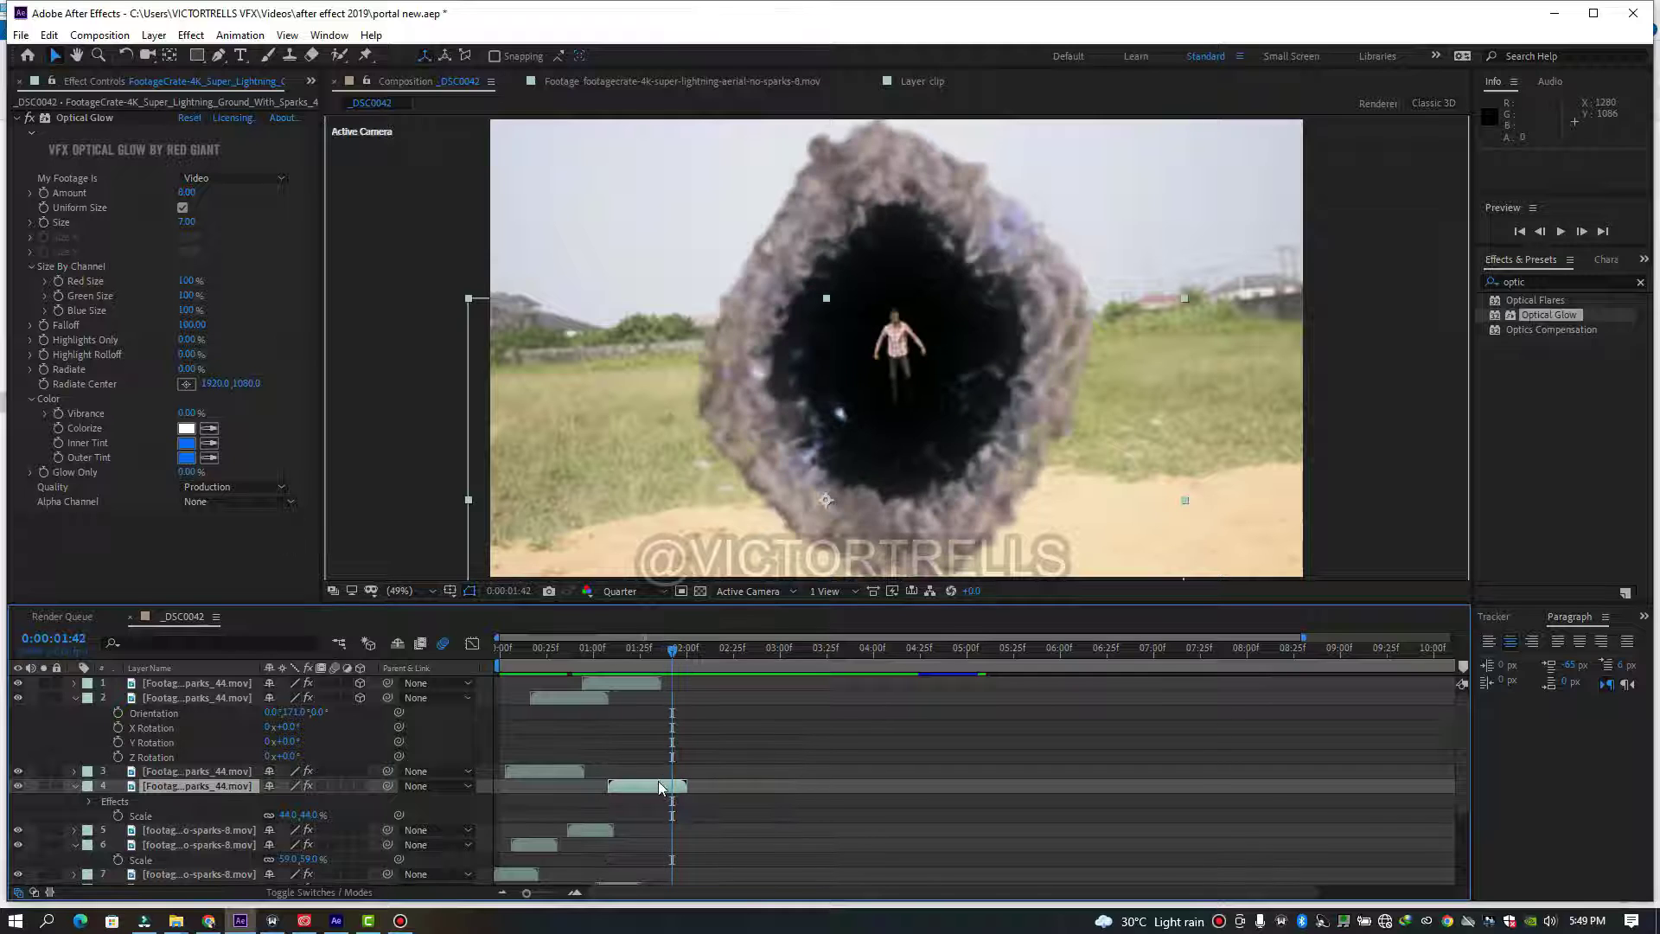
pyautogui.hotkey('ctrl', 'd')
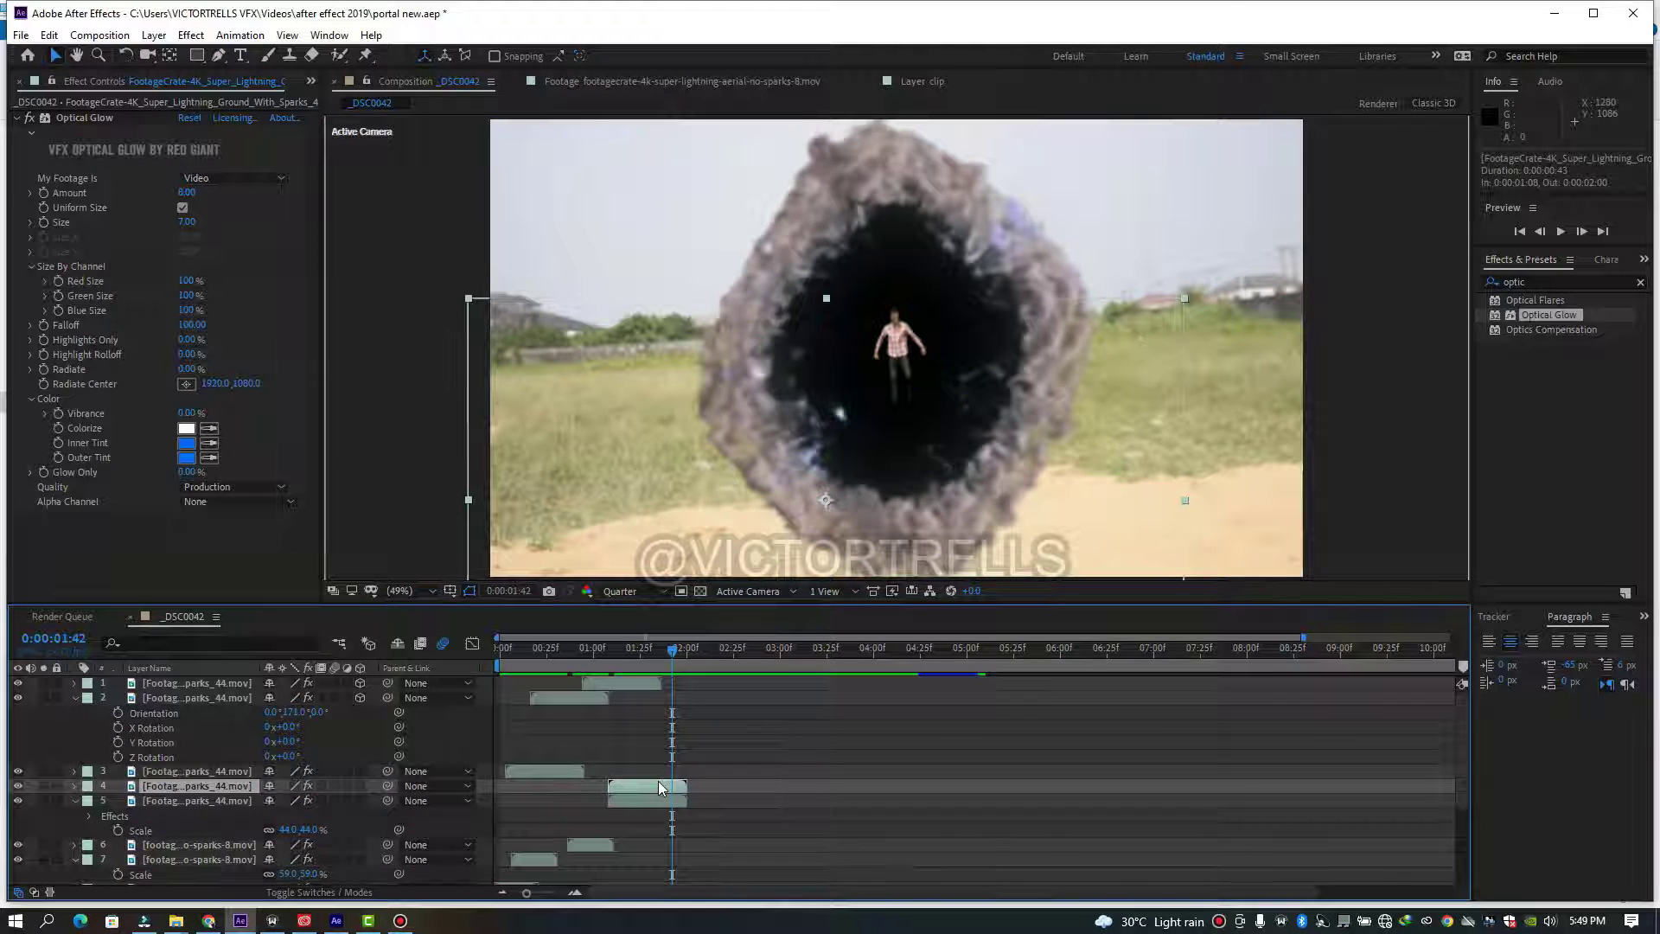
pyautogui.moveTo(659, 788); pyautogui.dragTo(708, 786)
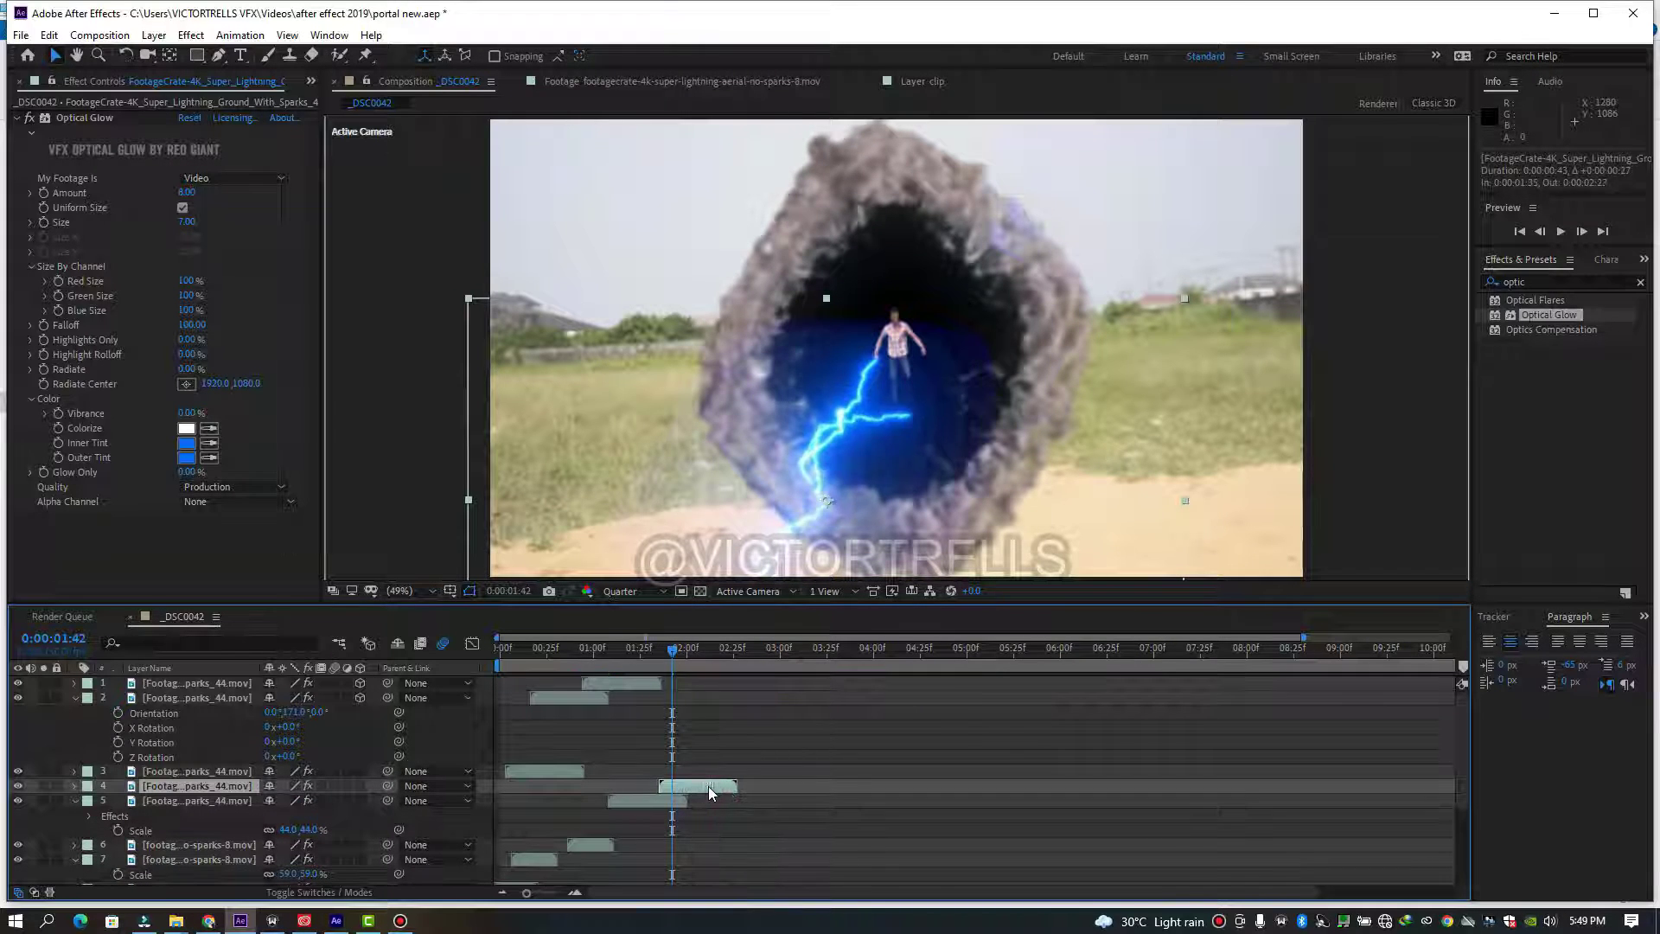
pyautogui.moveTo(671, 650); pyautogui.dragTo(696, 657)
pyautogui.moveTo(683, 783); pyautogui.dragTo(718, 781)
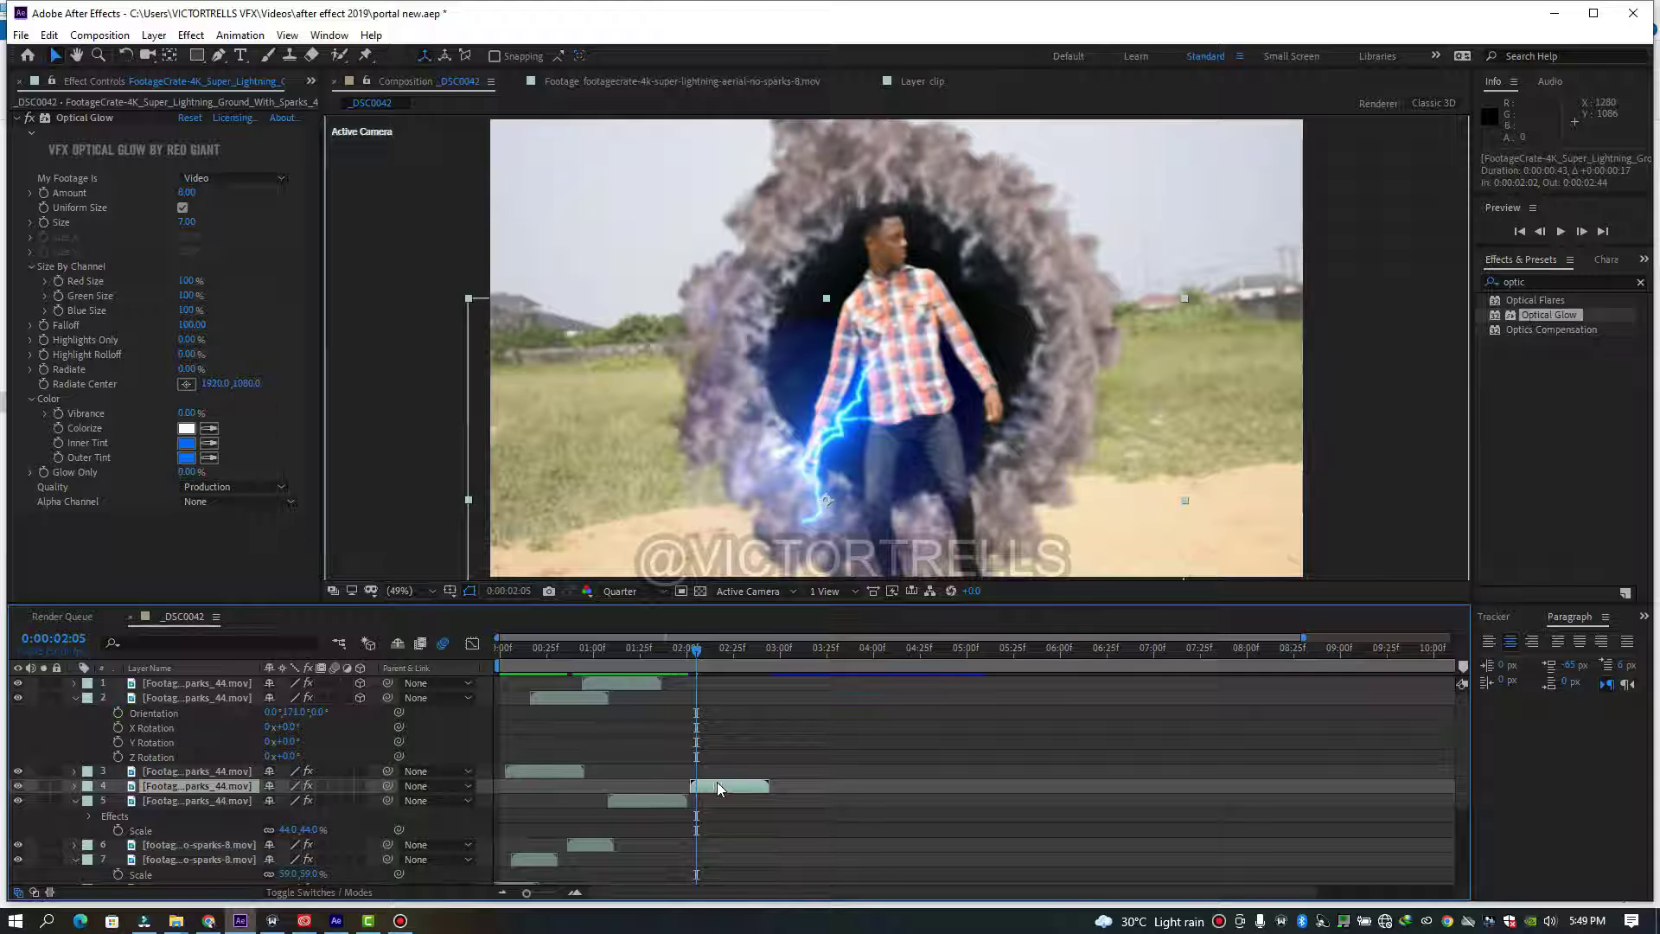
pyautogui.moveTo(699, 651); pyautogui.dragTo(664, 651)
pyautogui.press('space')
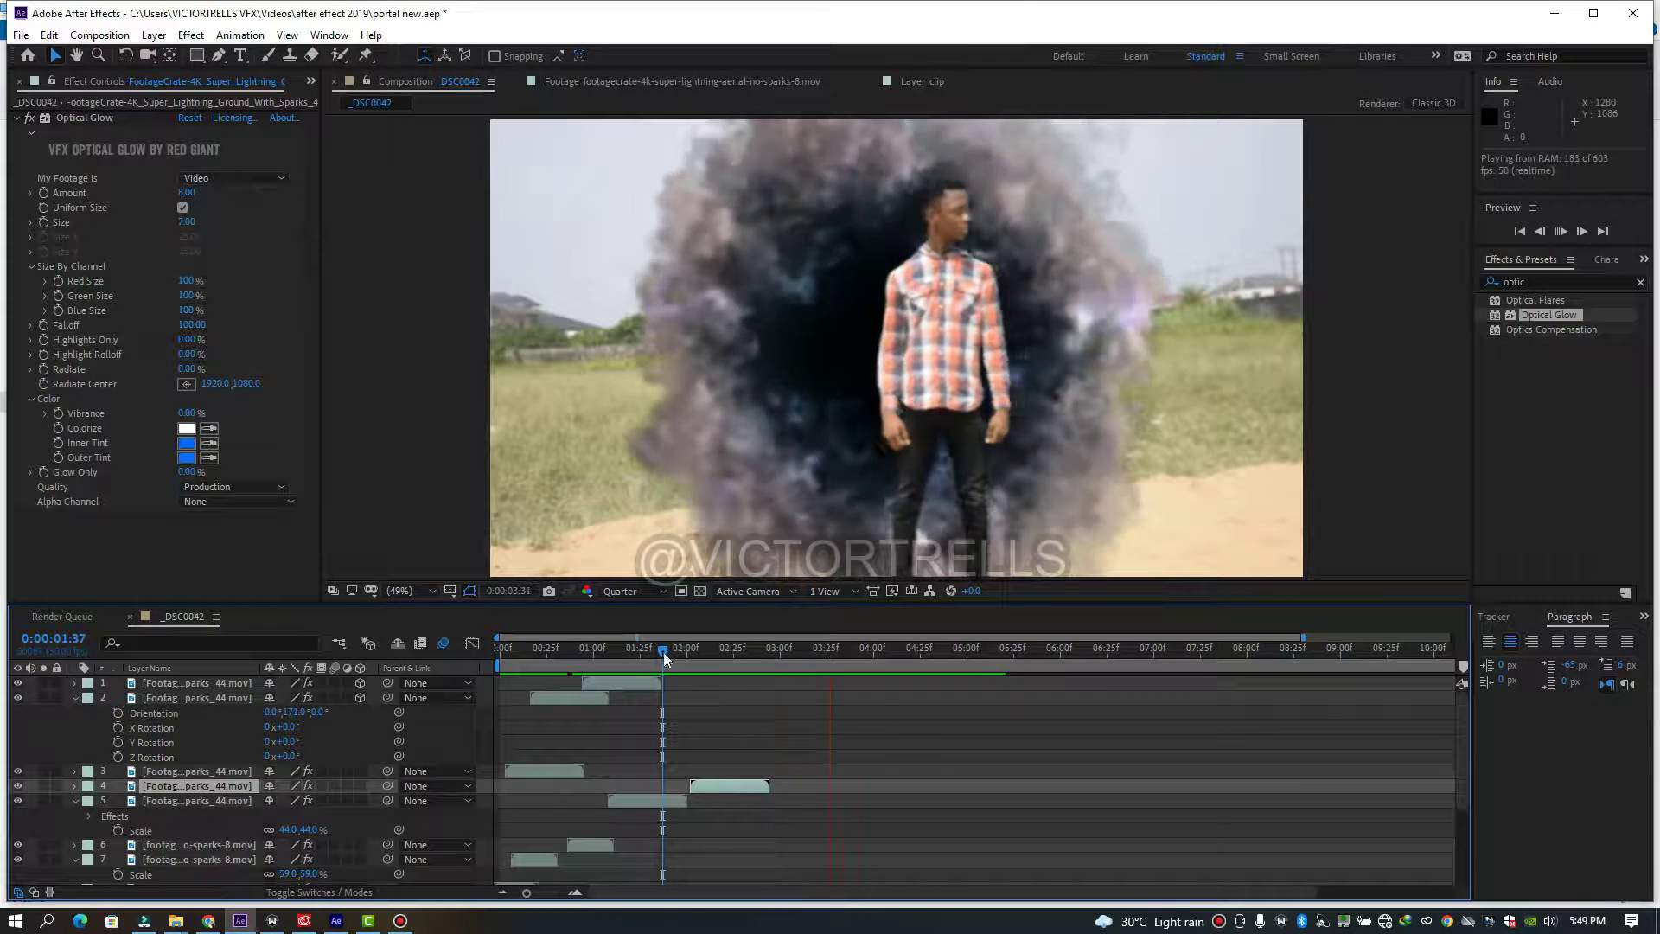
# - Duplicate the ground lightning layer that starts at 0:00:02:02
pyautogui.moveTo(665, 654); pyautogui.dragTo(702, 676)
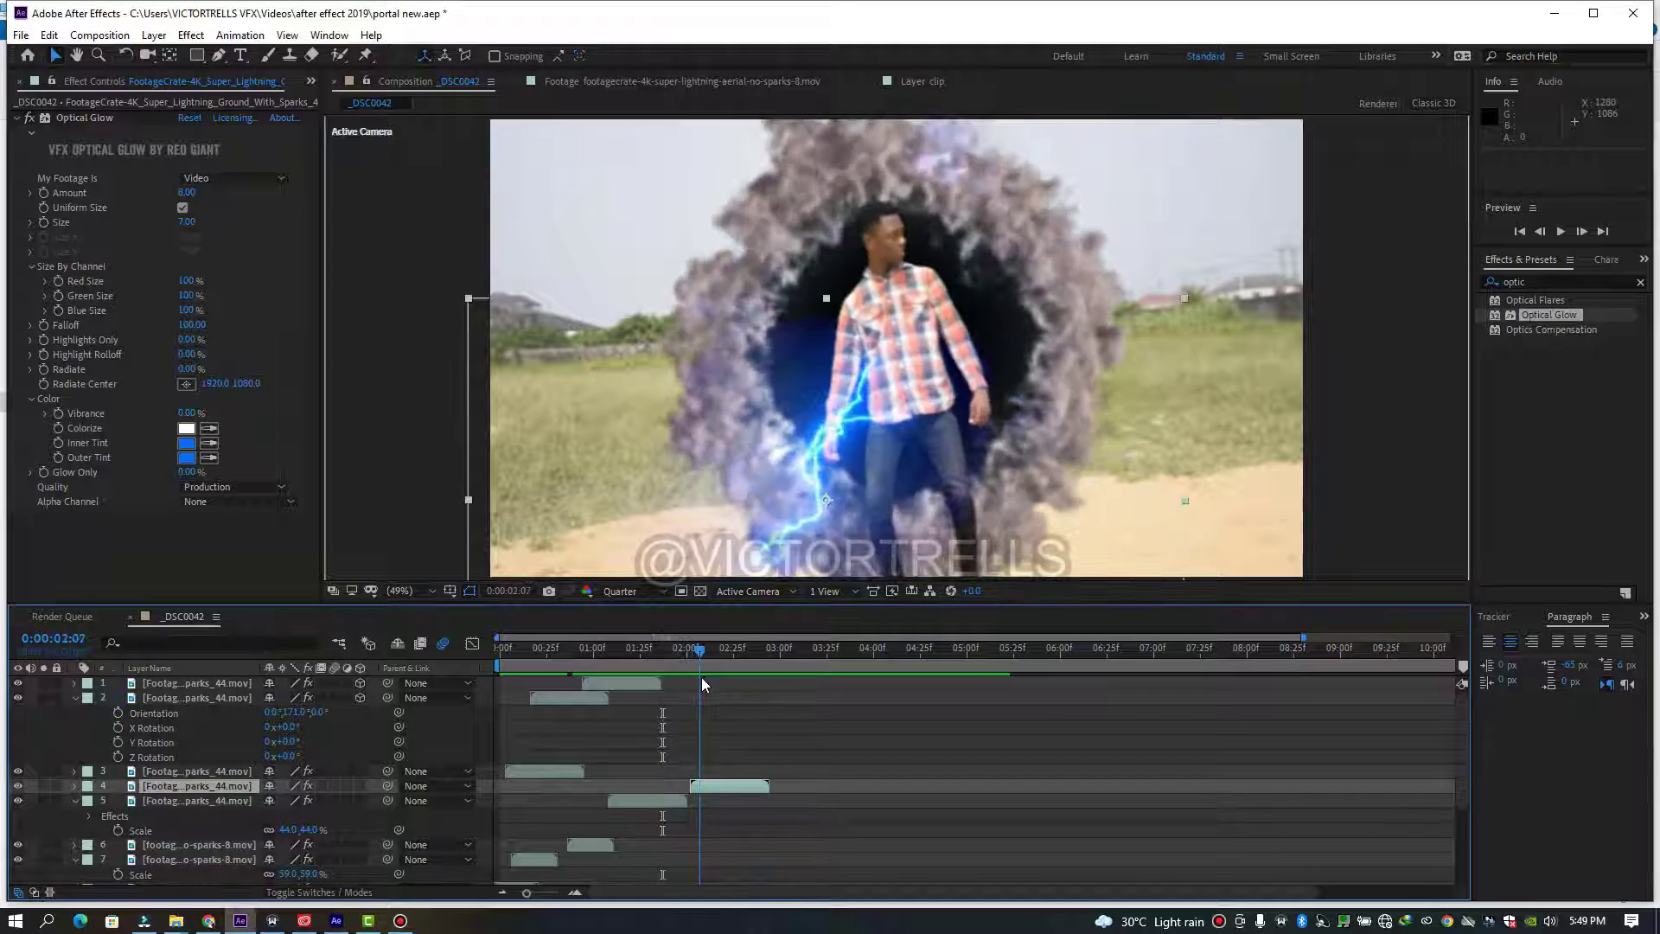
pyautogui.click(731, 785)
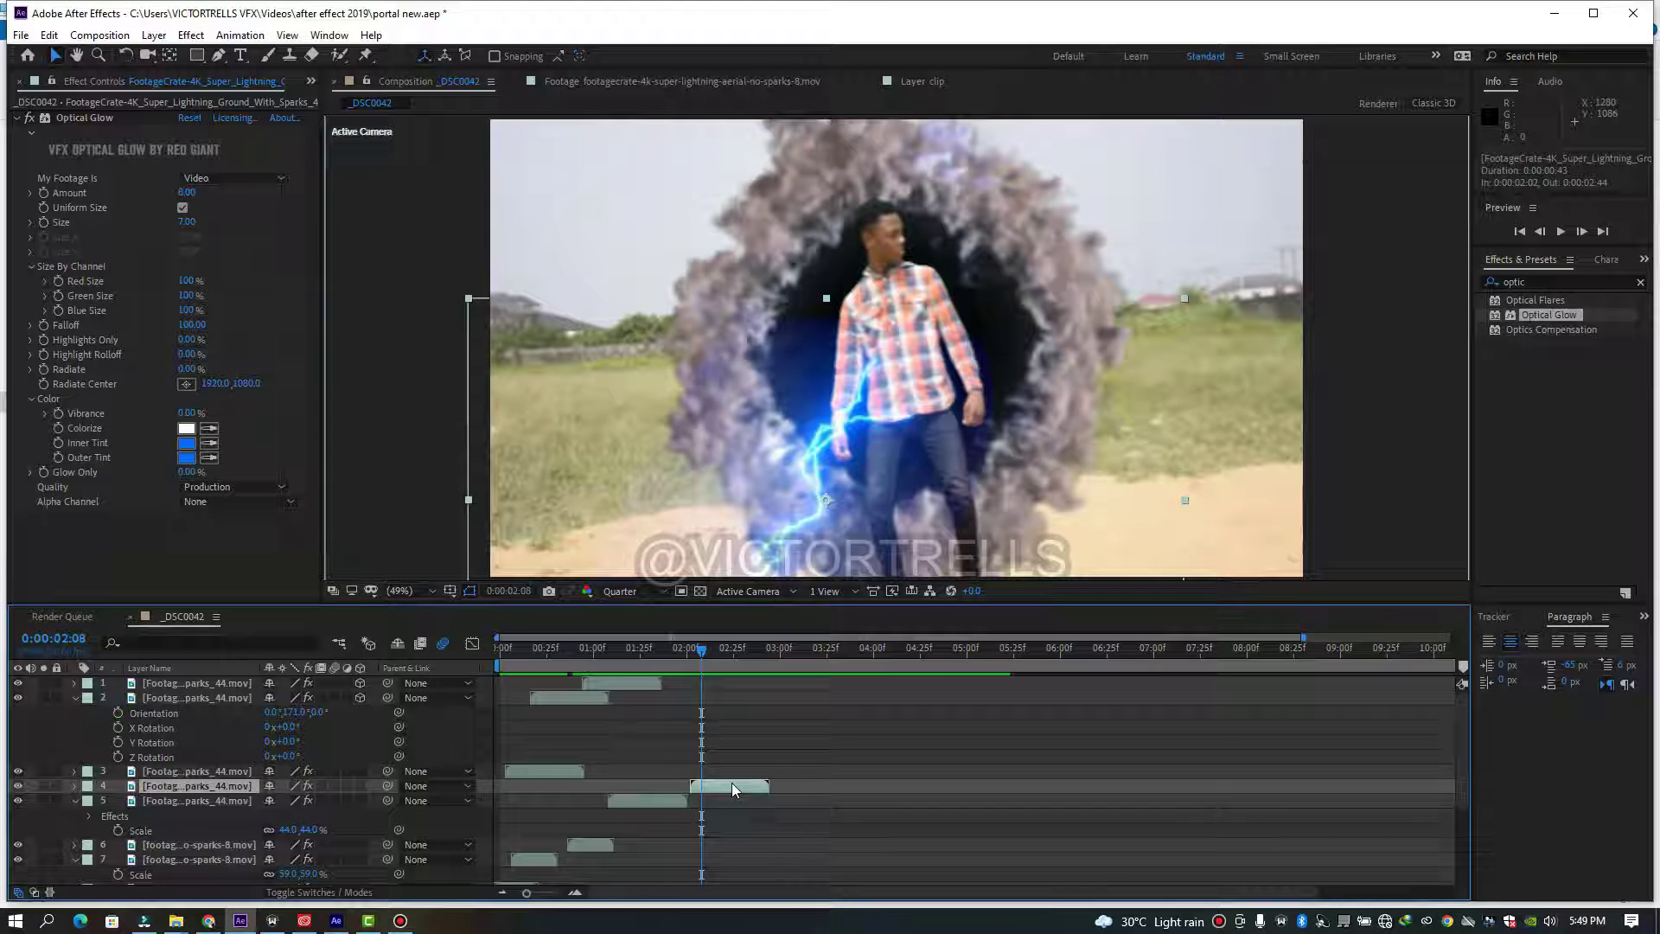
pyautogui.hotkey('ctrl', 'd')
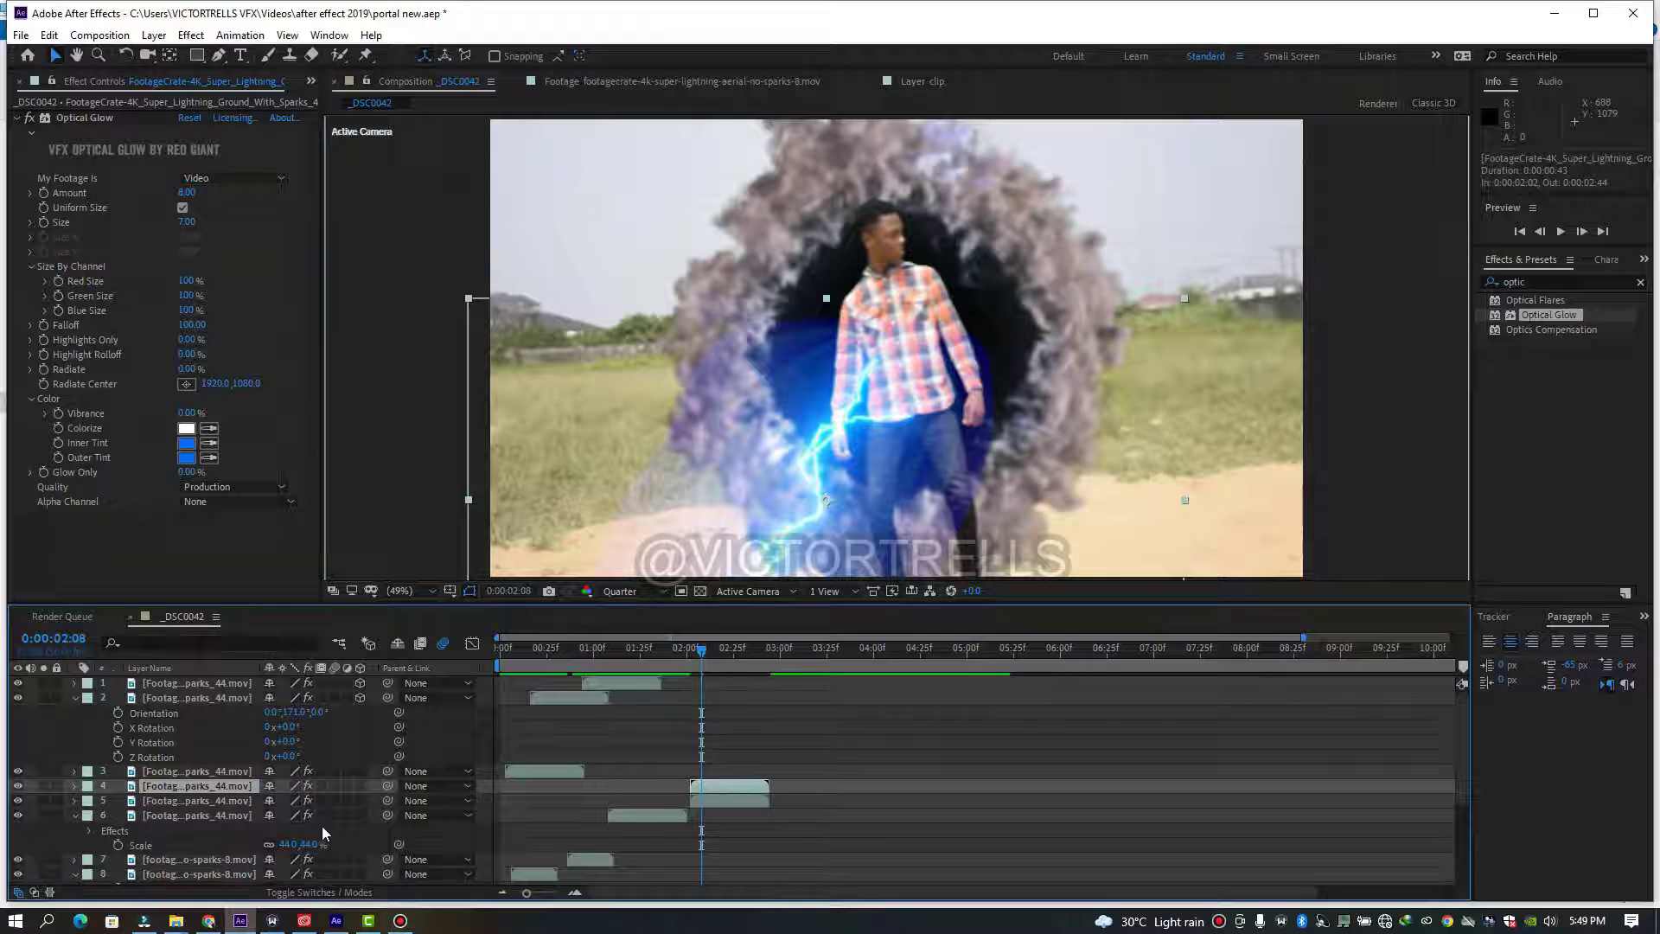
# - Make the new lightning copy 3D with a Y orientation of 158°, and move it to the opposite side of the actor
pyautogui.click(338, 894)
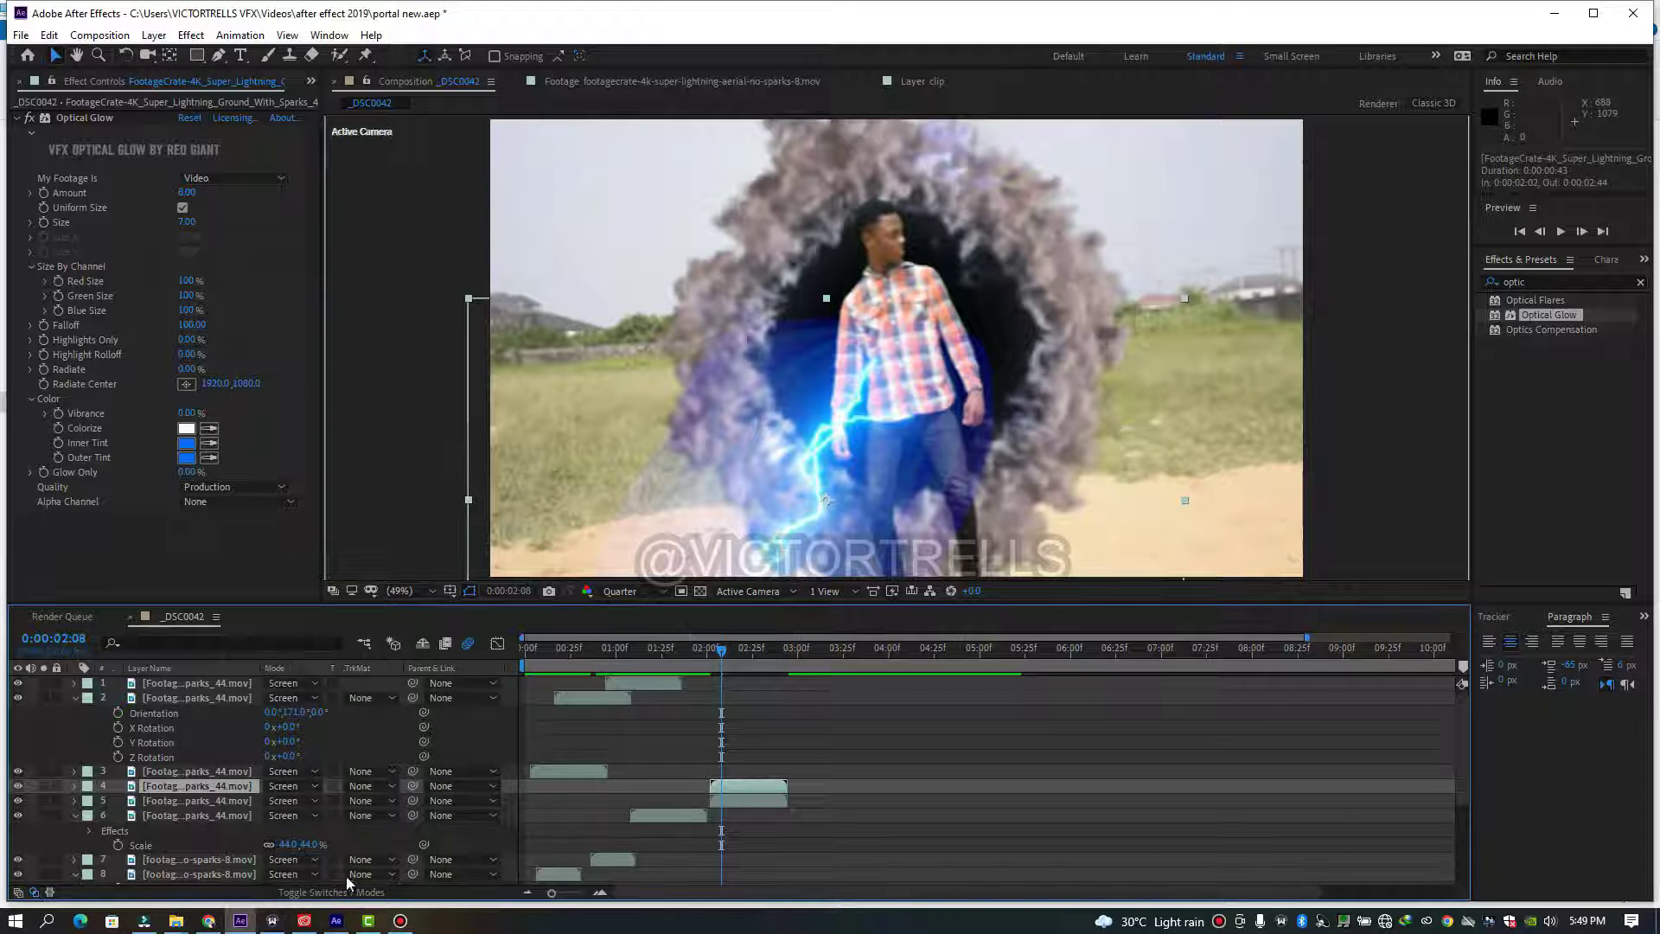
pyautogui.click(343, 893)
pyautogui.click(360, 786)
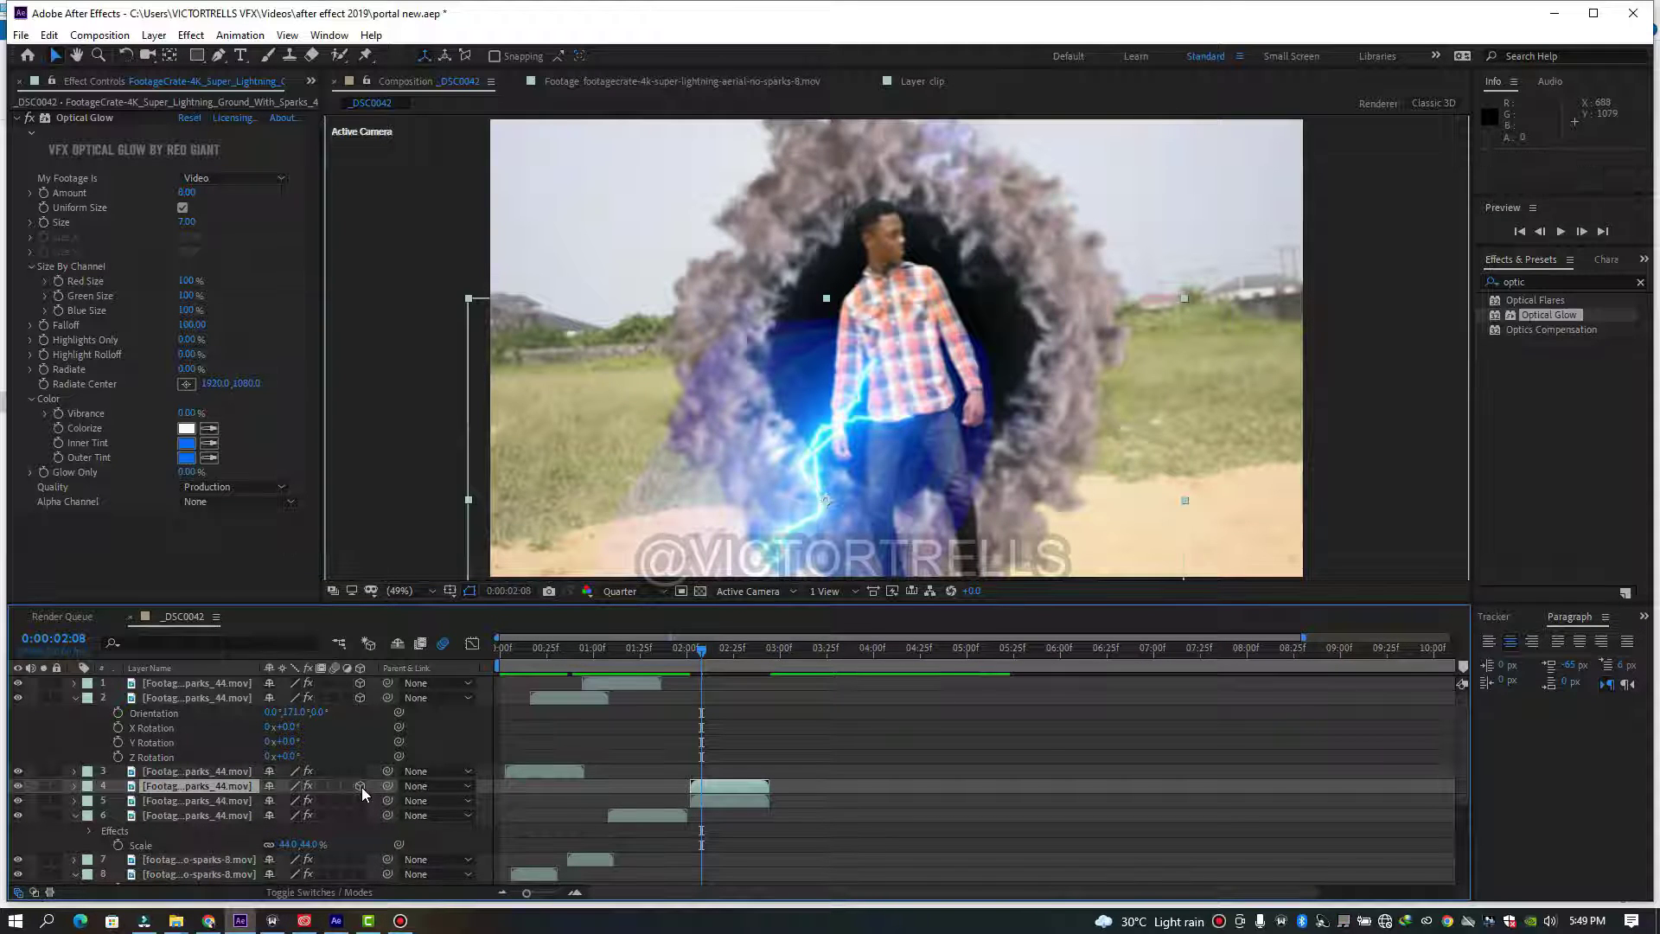
pyautogui.press('r')
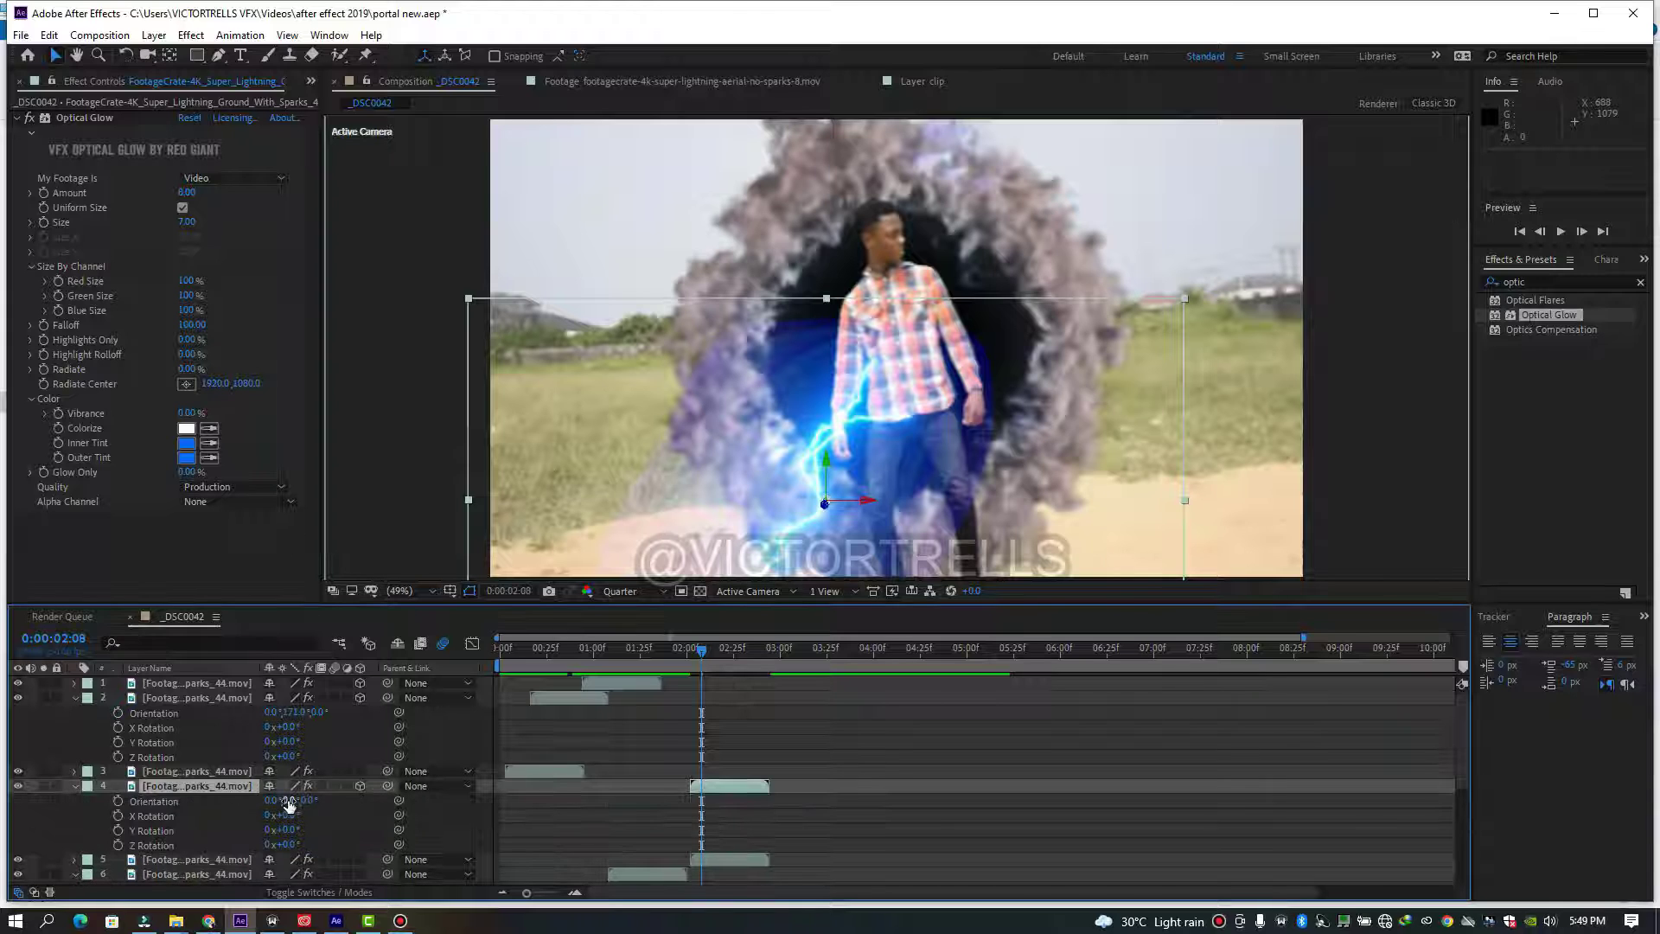
pyautogui.moveTo(289, 800); pyautogui.dragTo(433, 800)
pyautogui.moveTo(922, 497); pyautogui.dragTo(1002, 458)
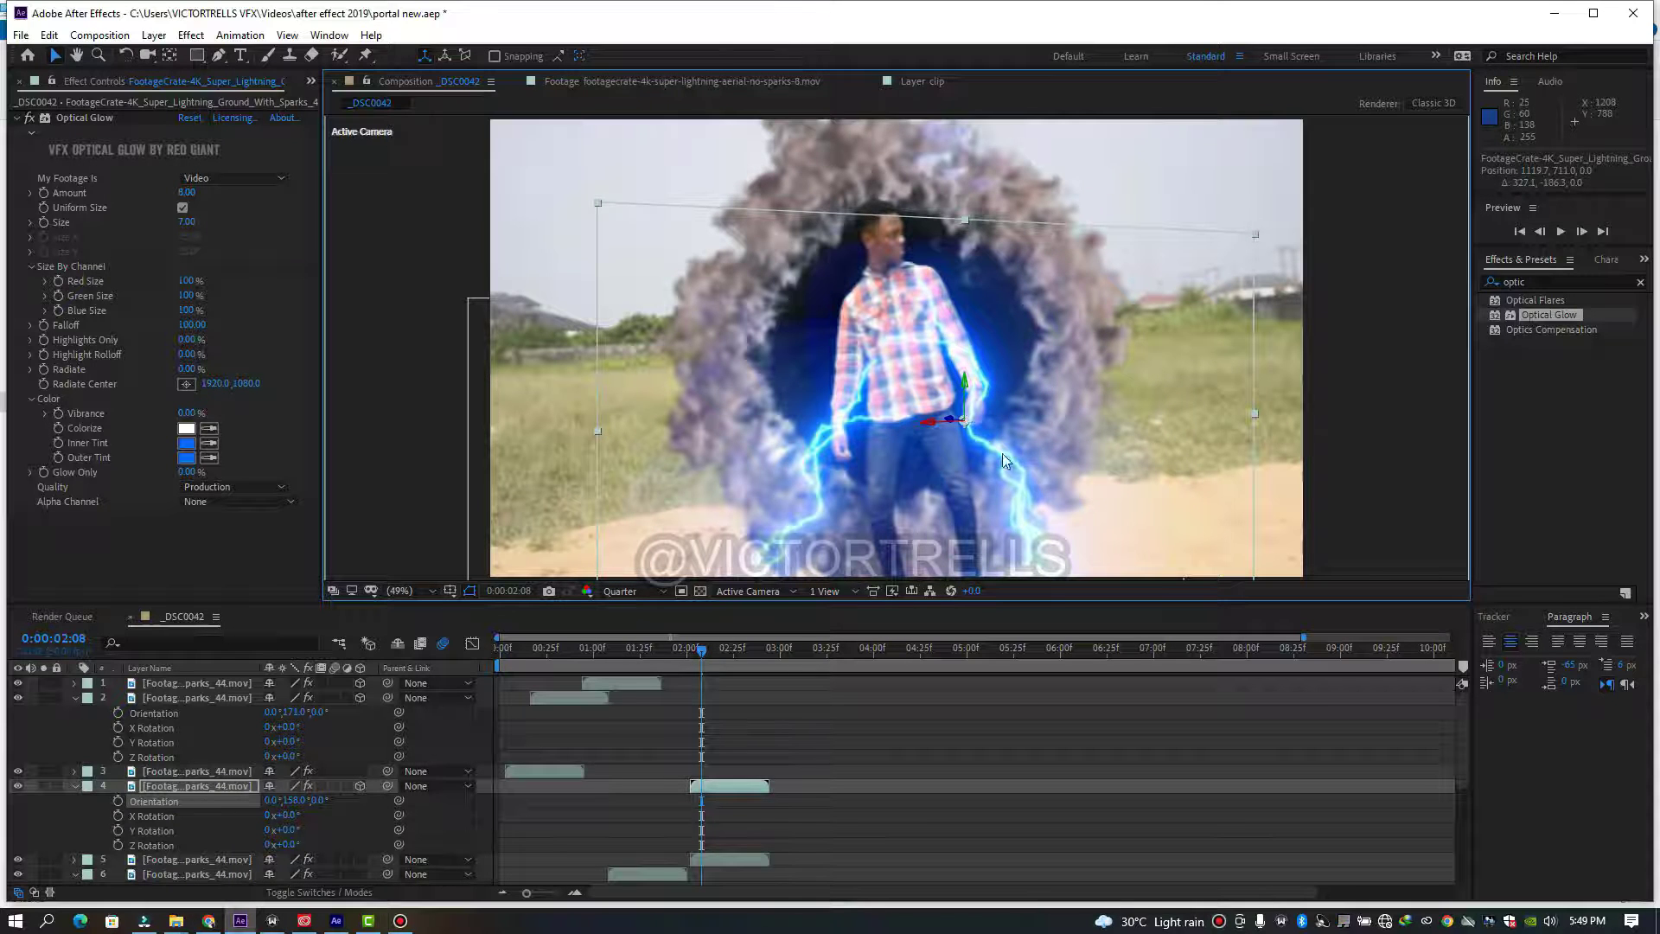
# - Preview the paired ground lightning strikes around the actor's emergence from the portal
pyautogui.moveTo(696, 651); pyautogui.dragTo(672, 659)
pyautogui.press('space')
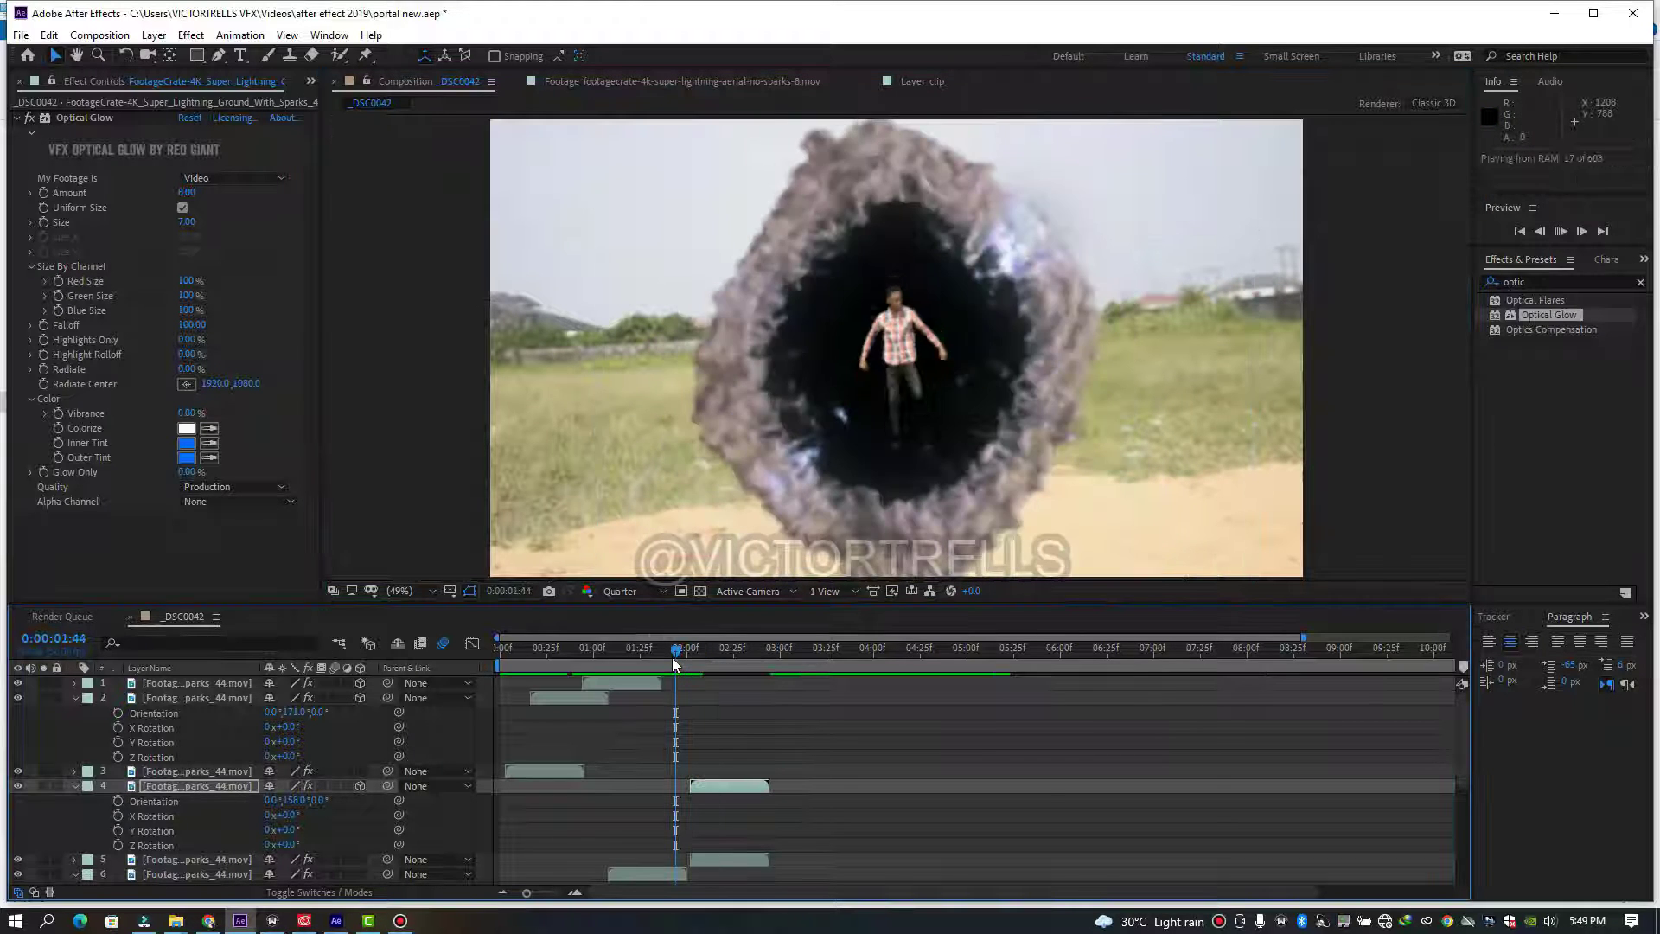
pyautogui.click(683, 661)
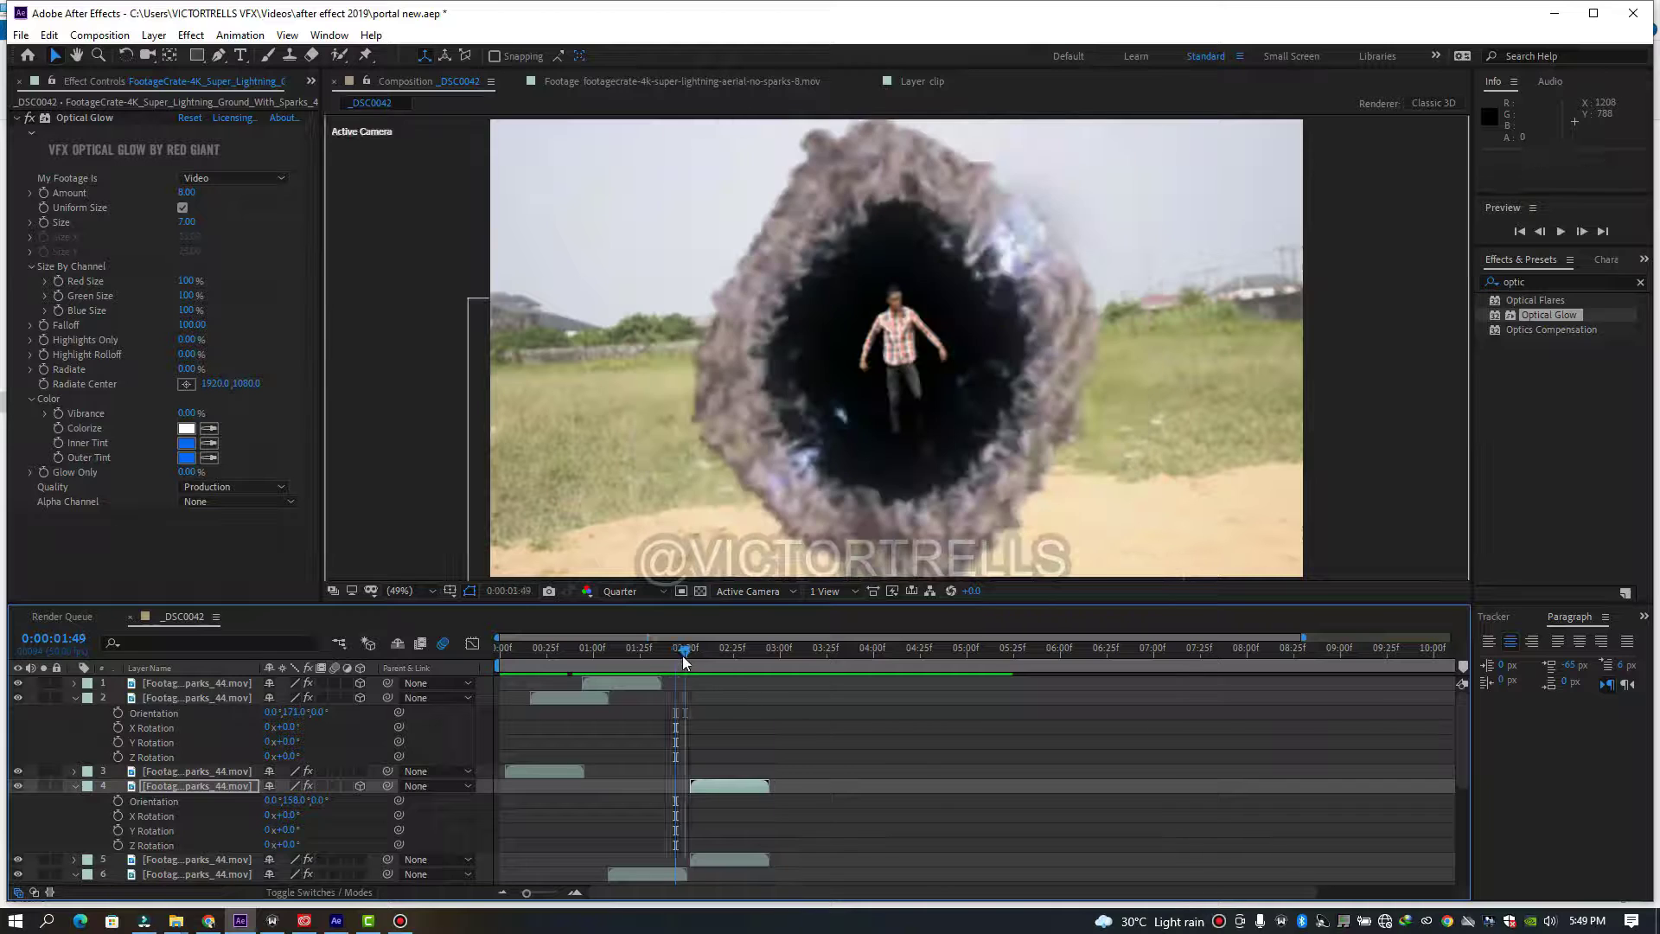
pyautogui.press('space')
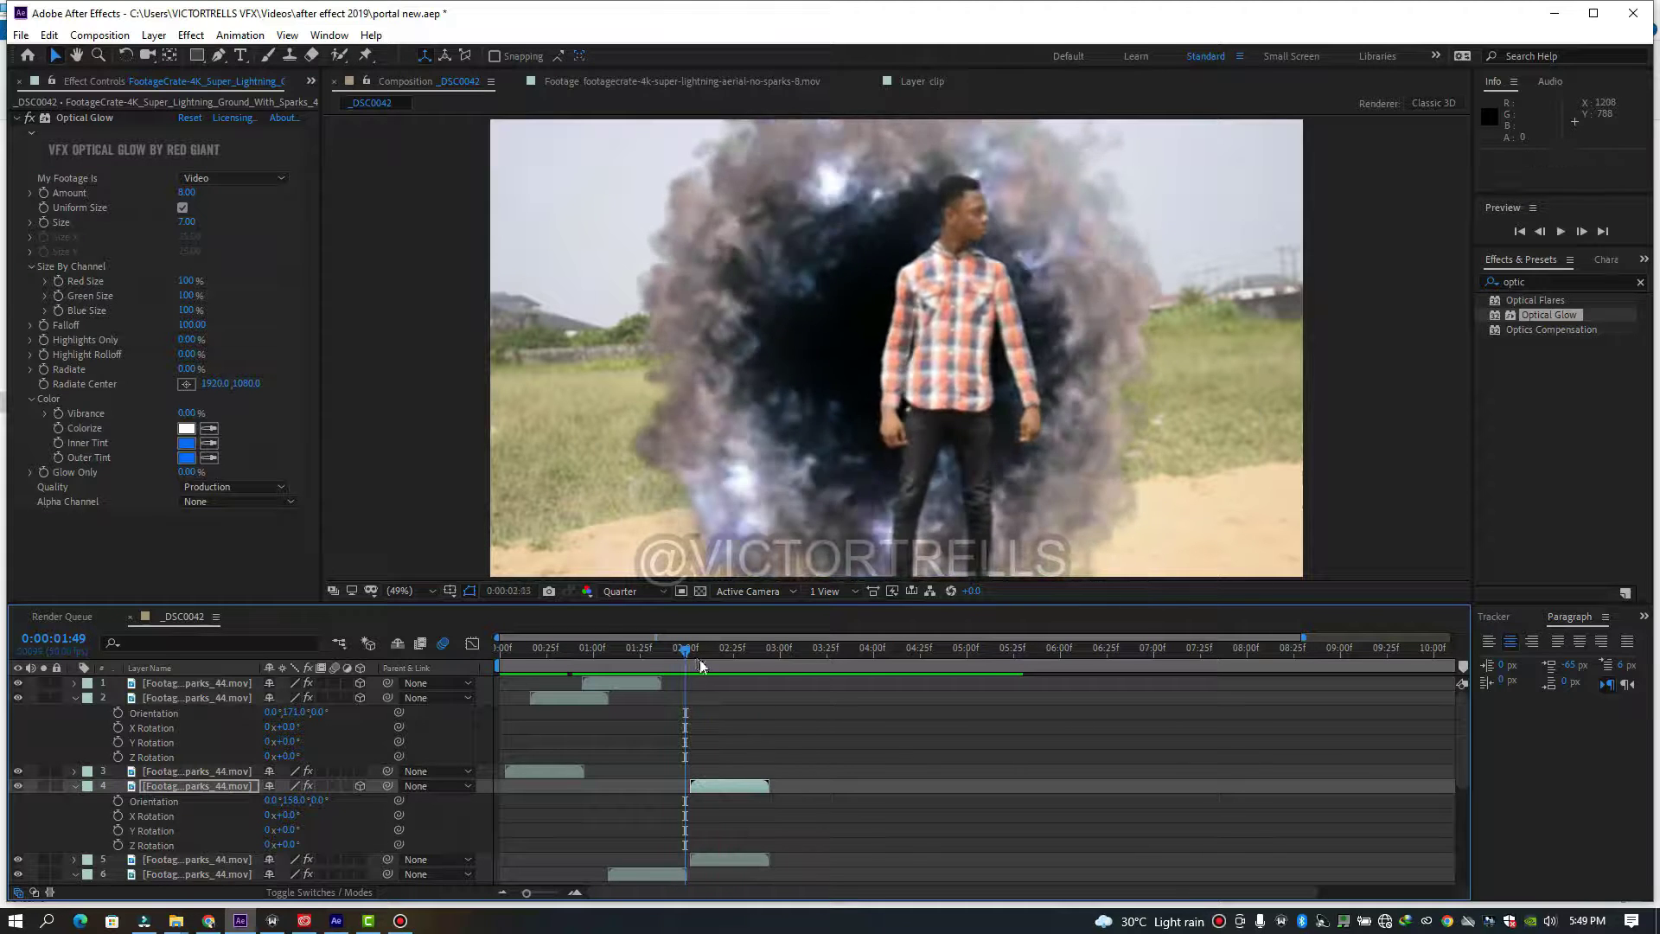
pyautogui.click(706, 663)
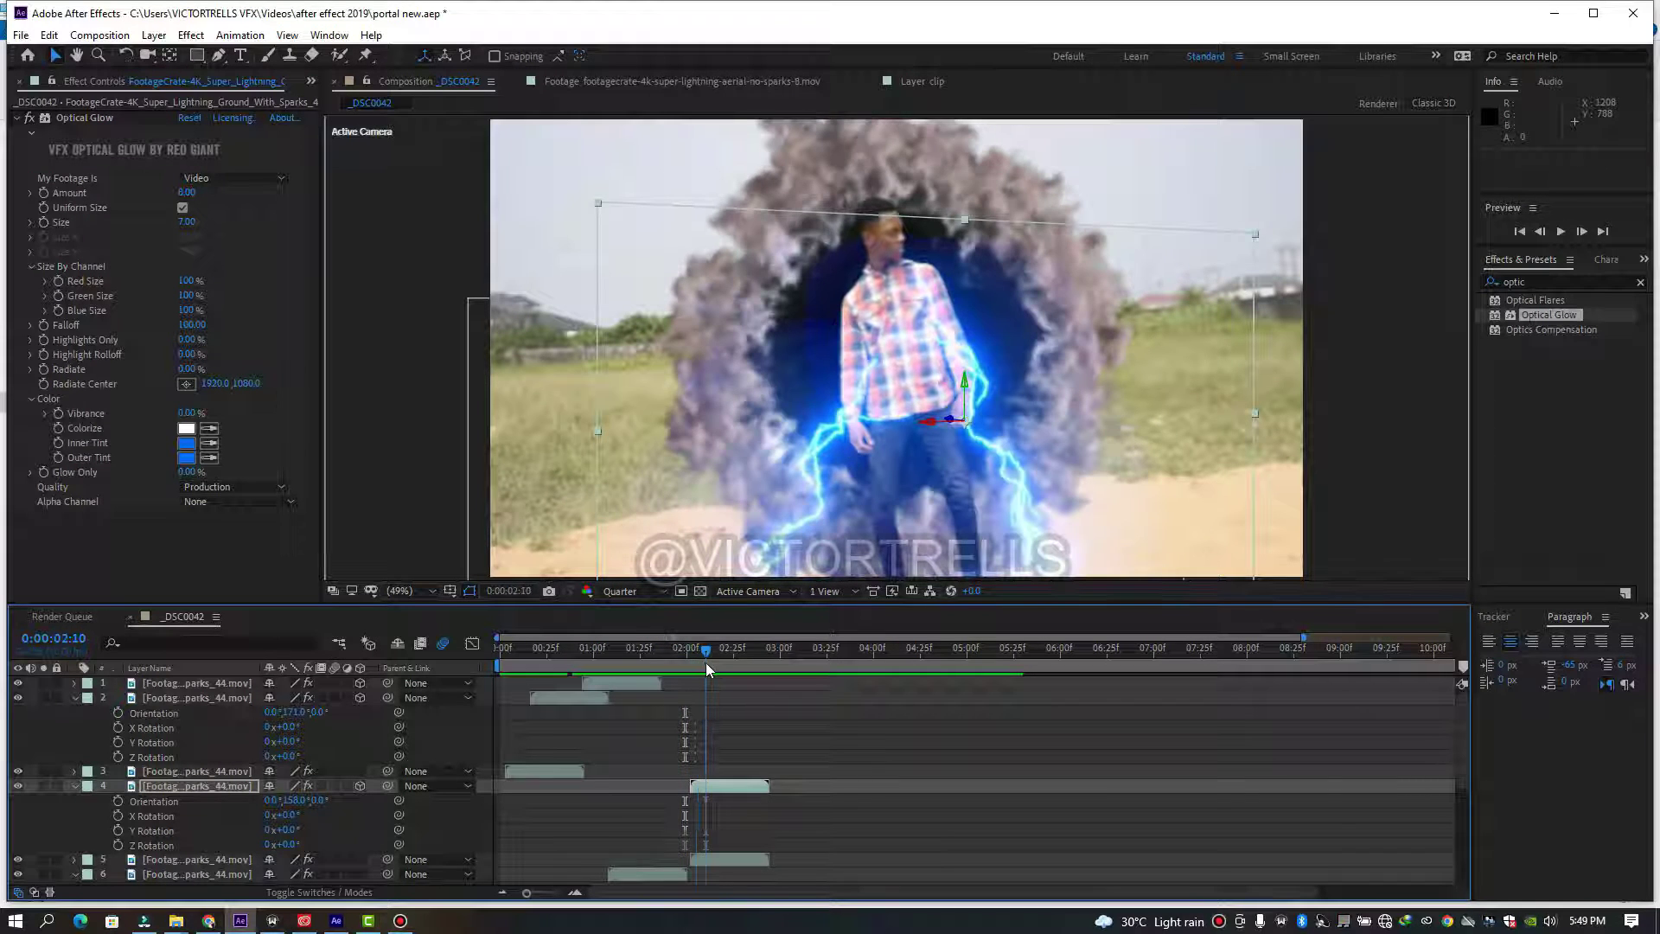
# - Add the aerial no-sparks lightning footage as a layer starting at 0:00:02:04 and position it over the actor's torso
pyautogui.click(313, 81)
pyautogui.click(334, 105)
pyautogui.click(91, 317)
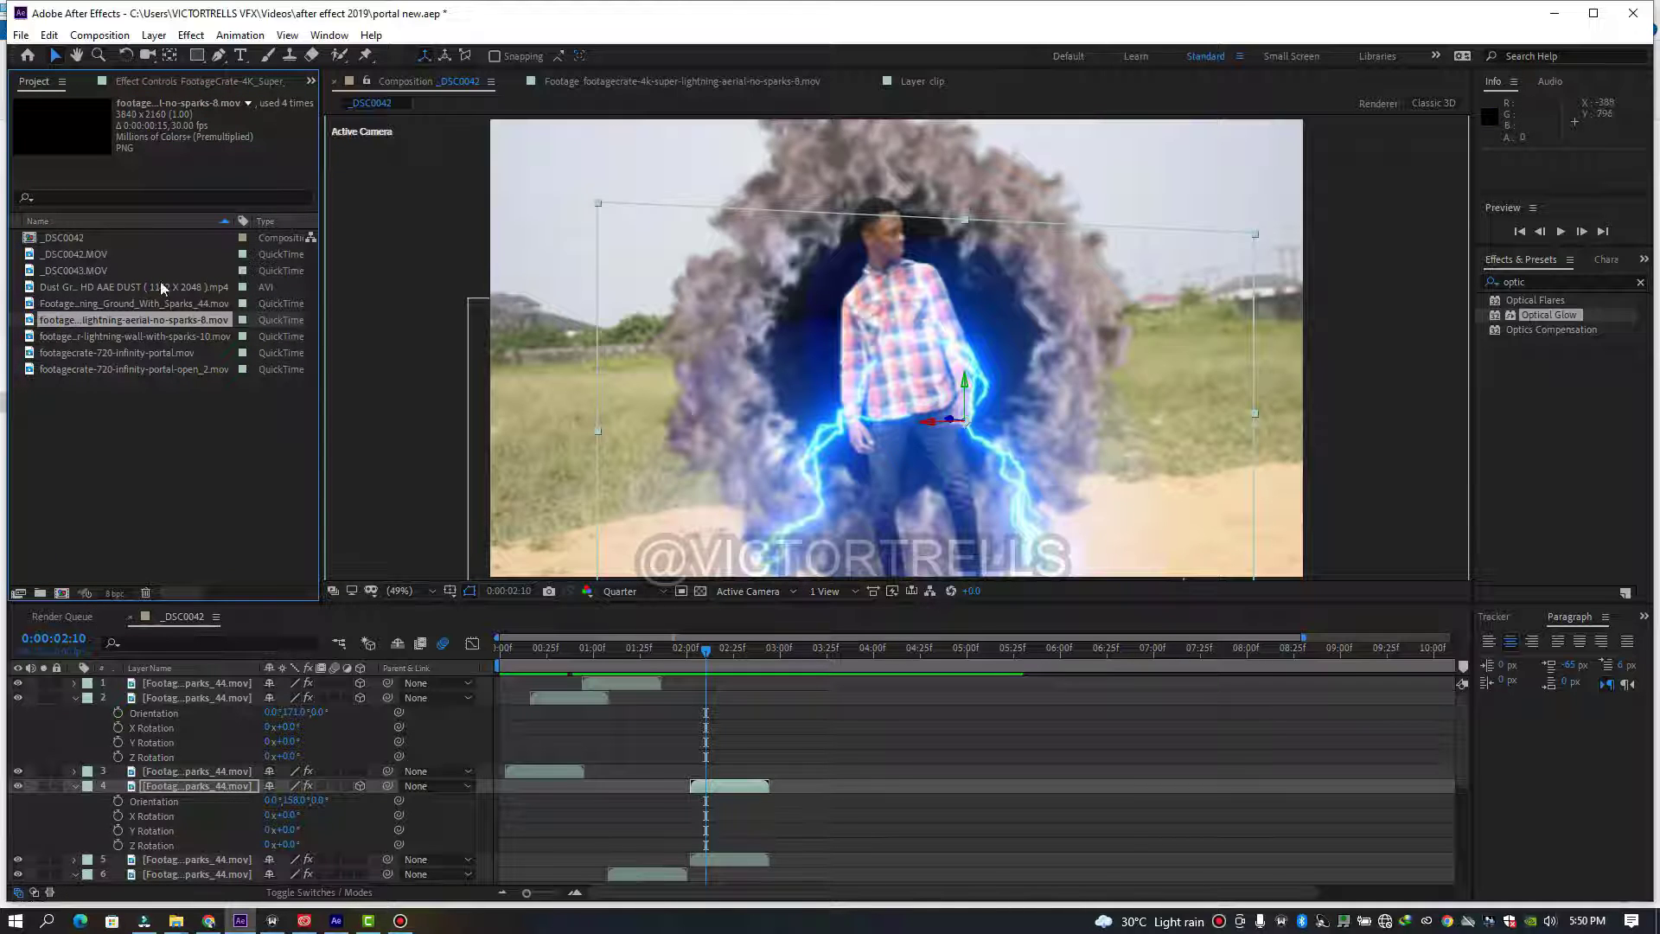
pyautogui.moveTo(159, 320); pyautogui.dragTo(696, 760)
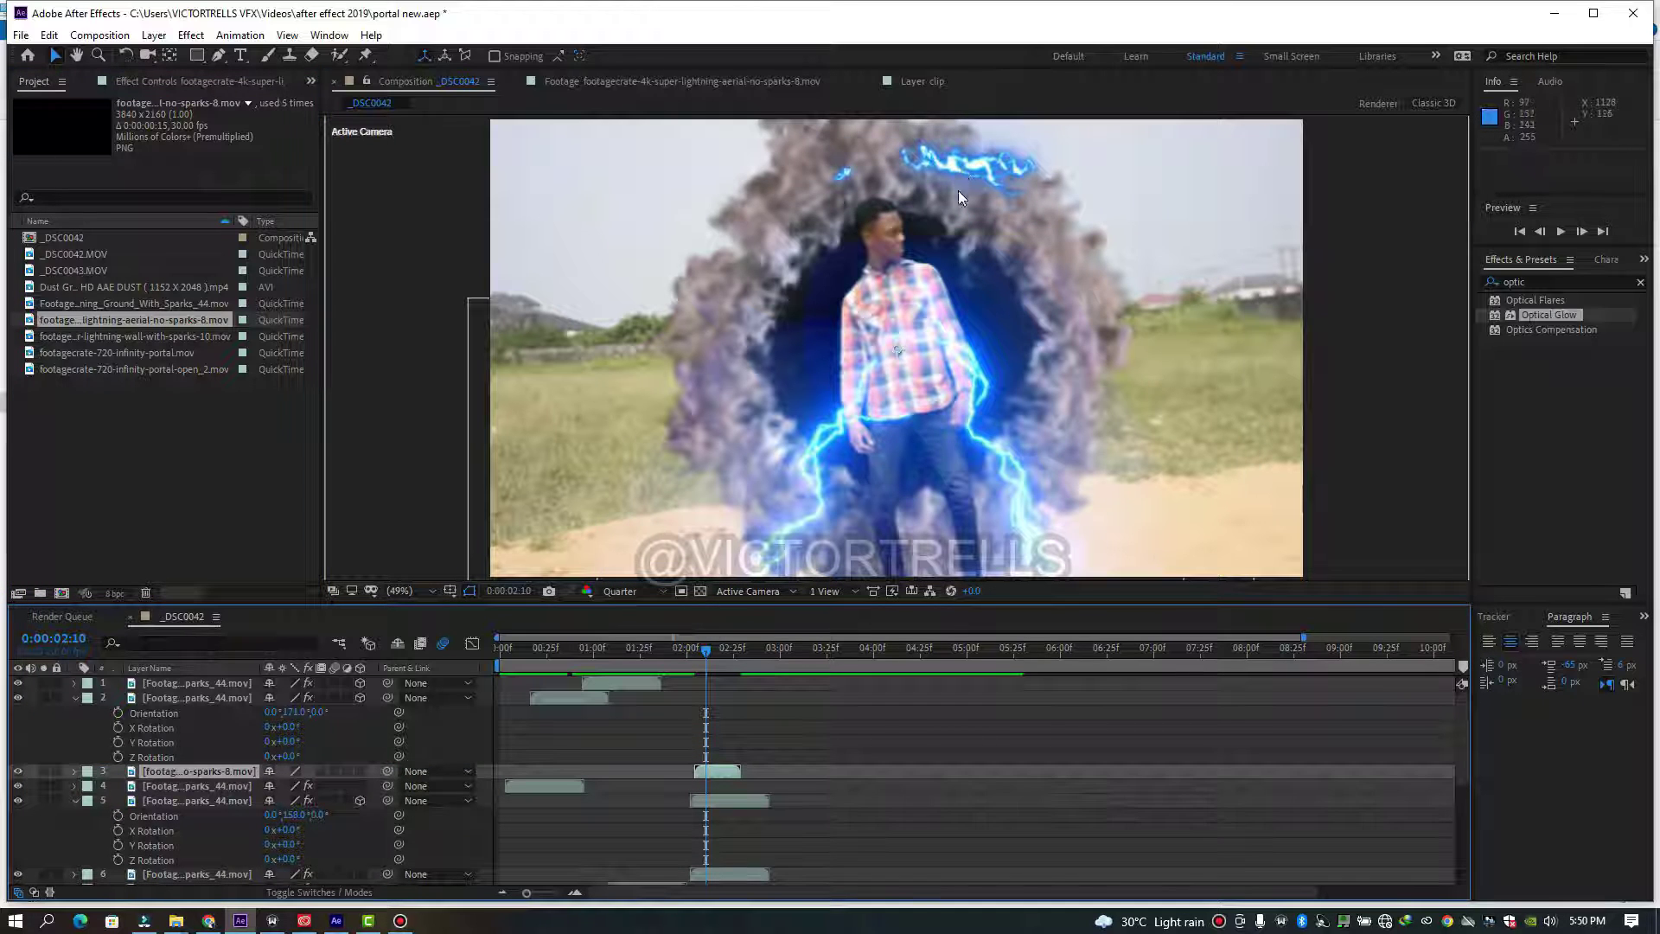
pyautogui.moveTo(958, 190); pyautogui.dragTo(926, 342)
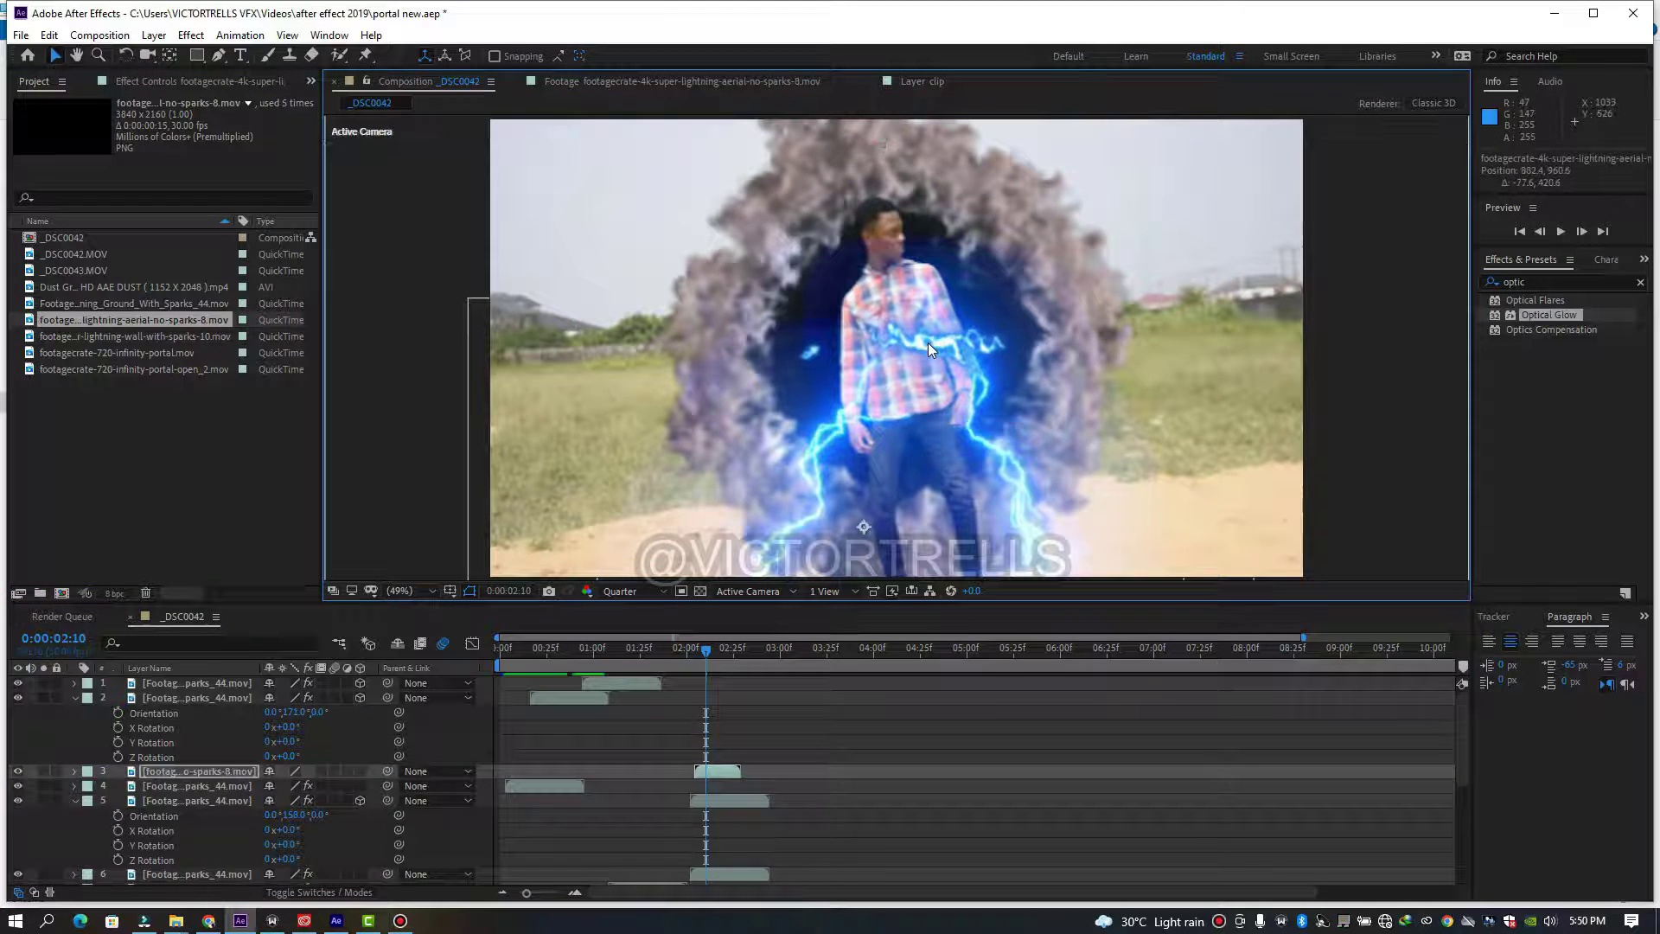
# - Scale the new aerial lightning layer to 83% with Screen blending, and reposition it across the actor's chest
pyautogui.press('s')
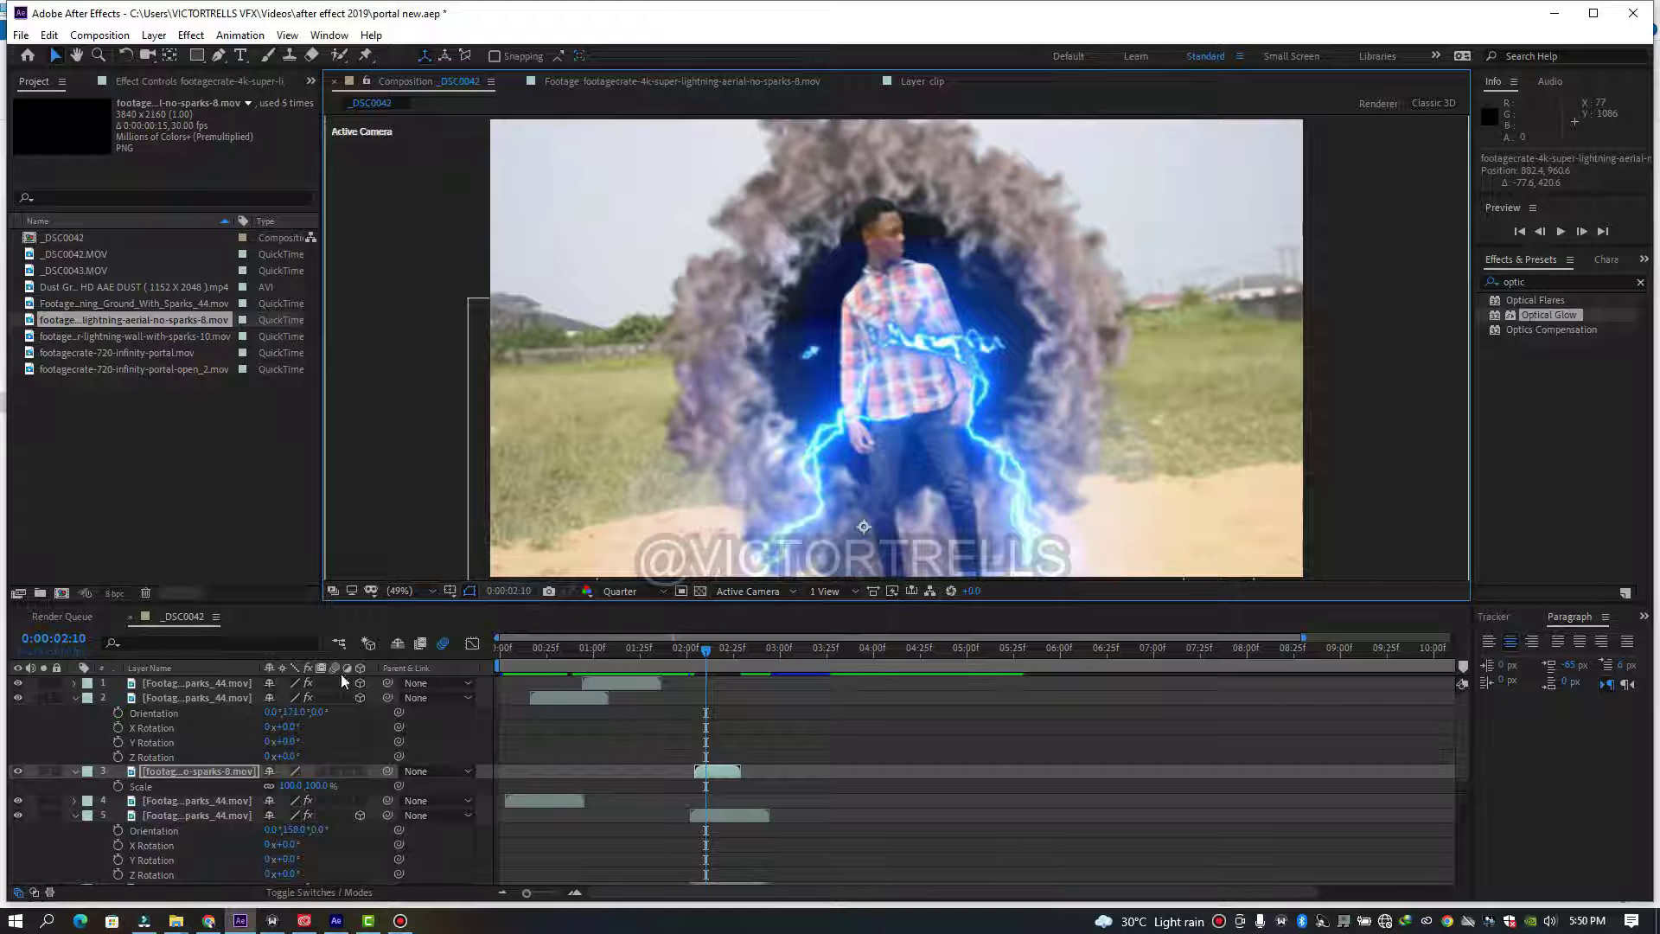
pyautogui.moveTo(292, 788); pyautogui.dragTo(278, 788)
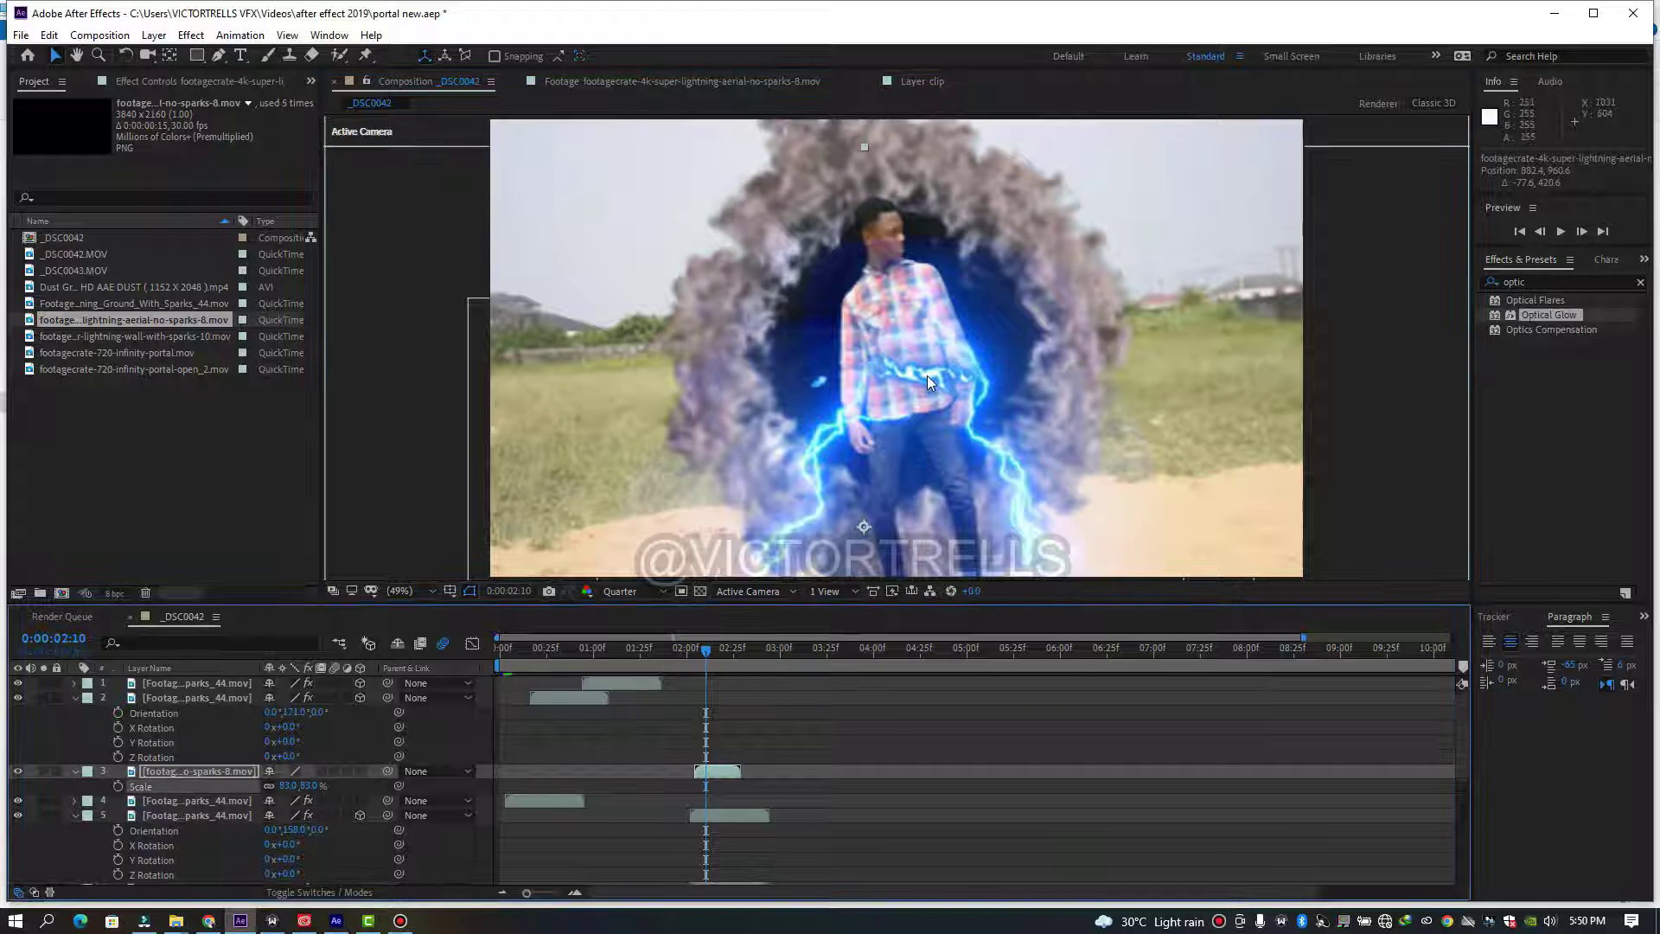
pyautogui.click(320, 891)
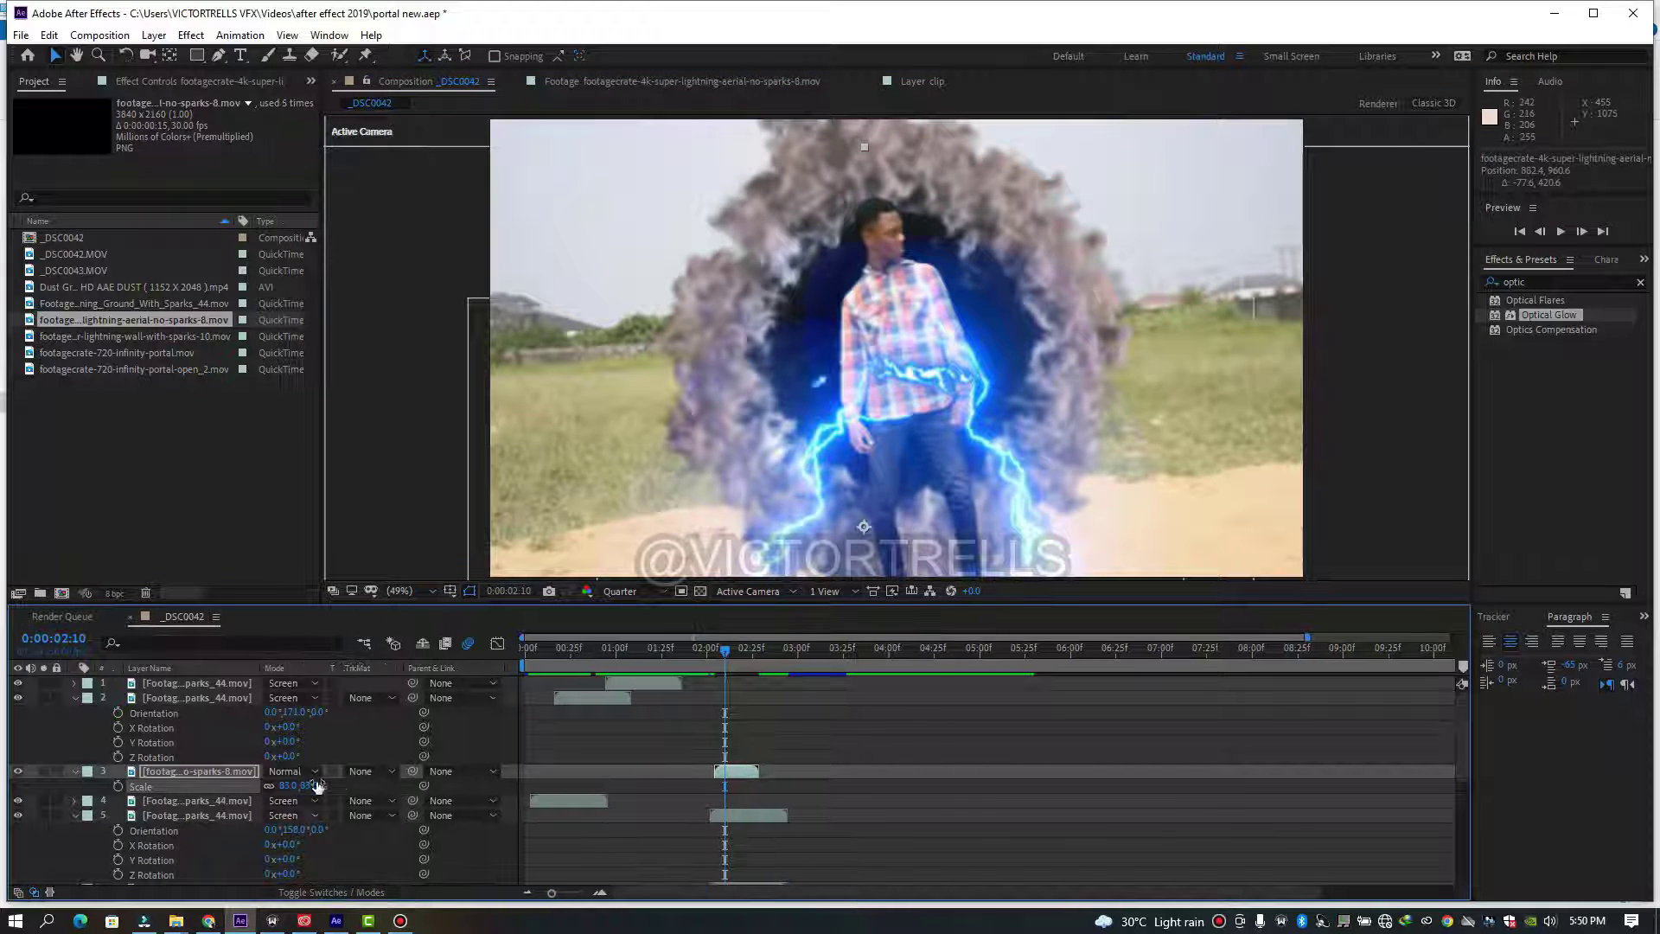
pyautogui.click(313, 771)
pyautogui.click(372, 238)
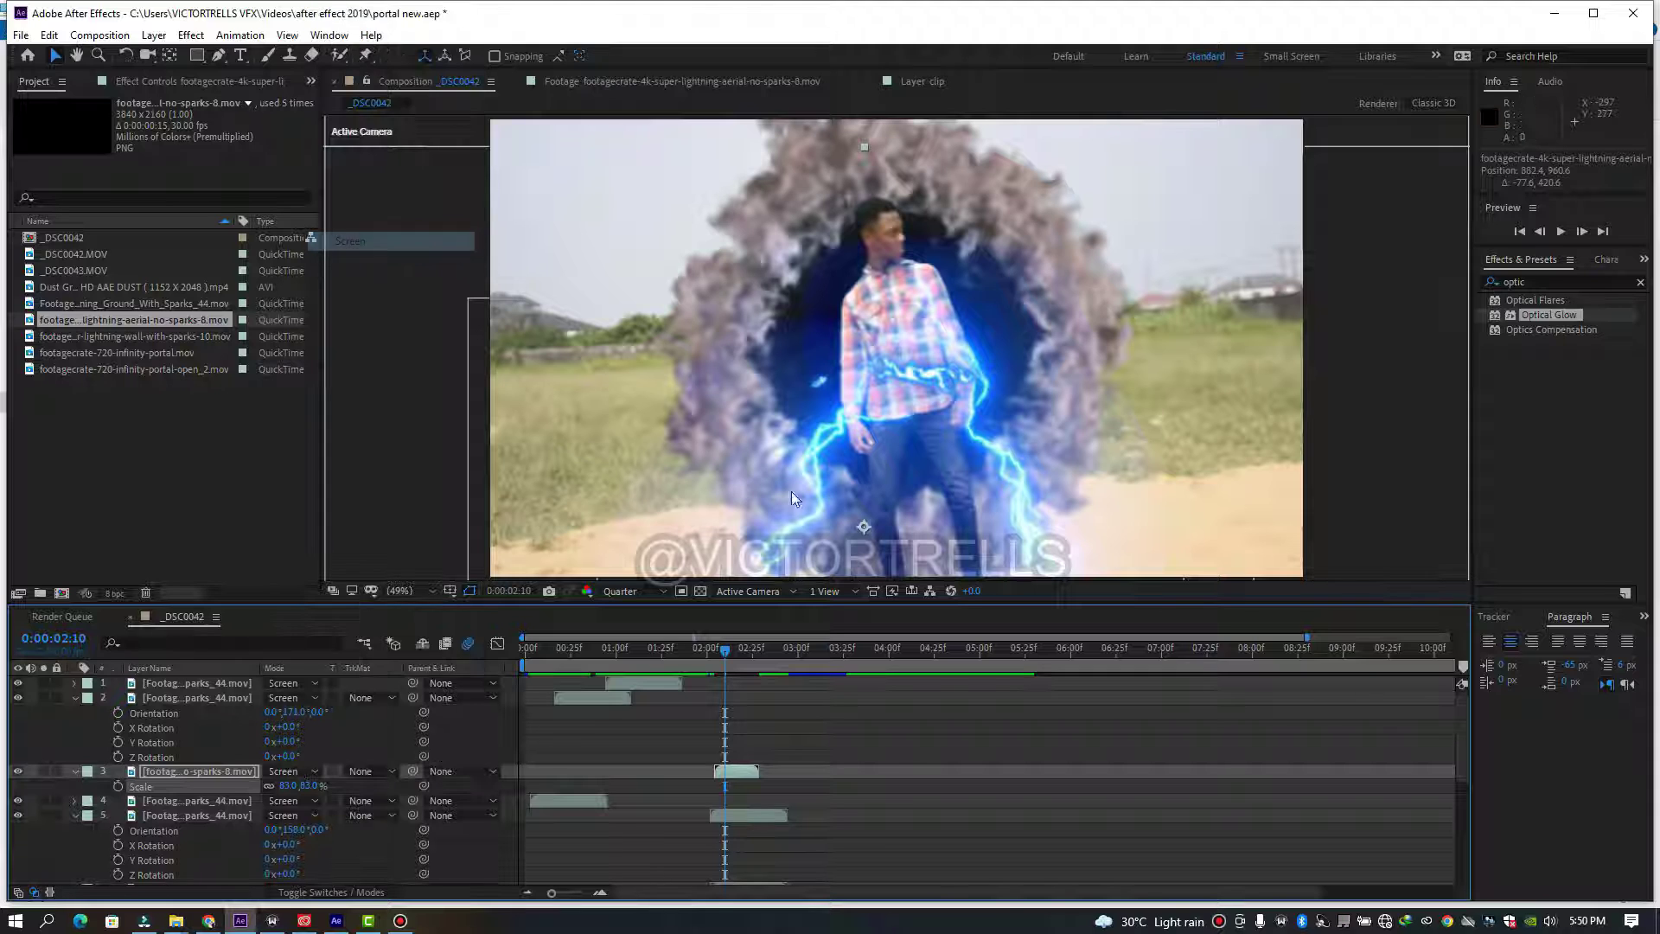
pyautogui.moveTo(921, 325); pyautogui.dragTo(912, 250)
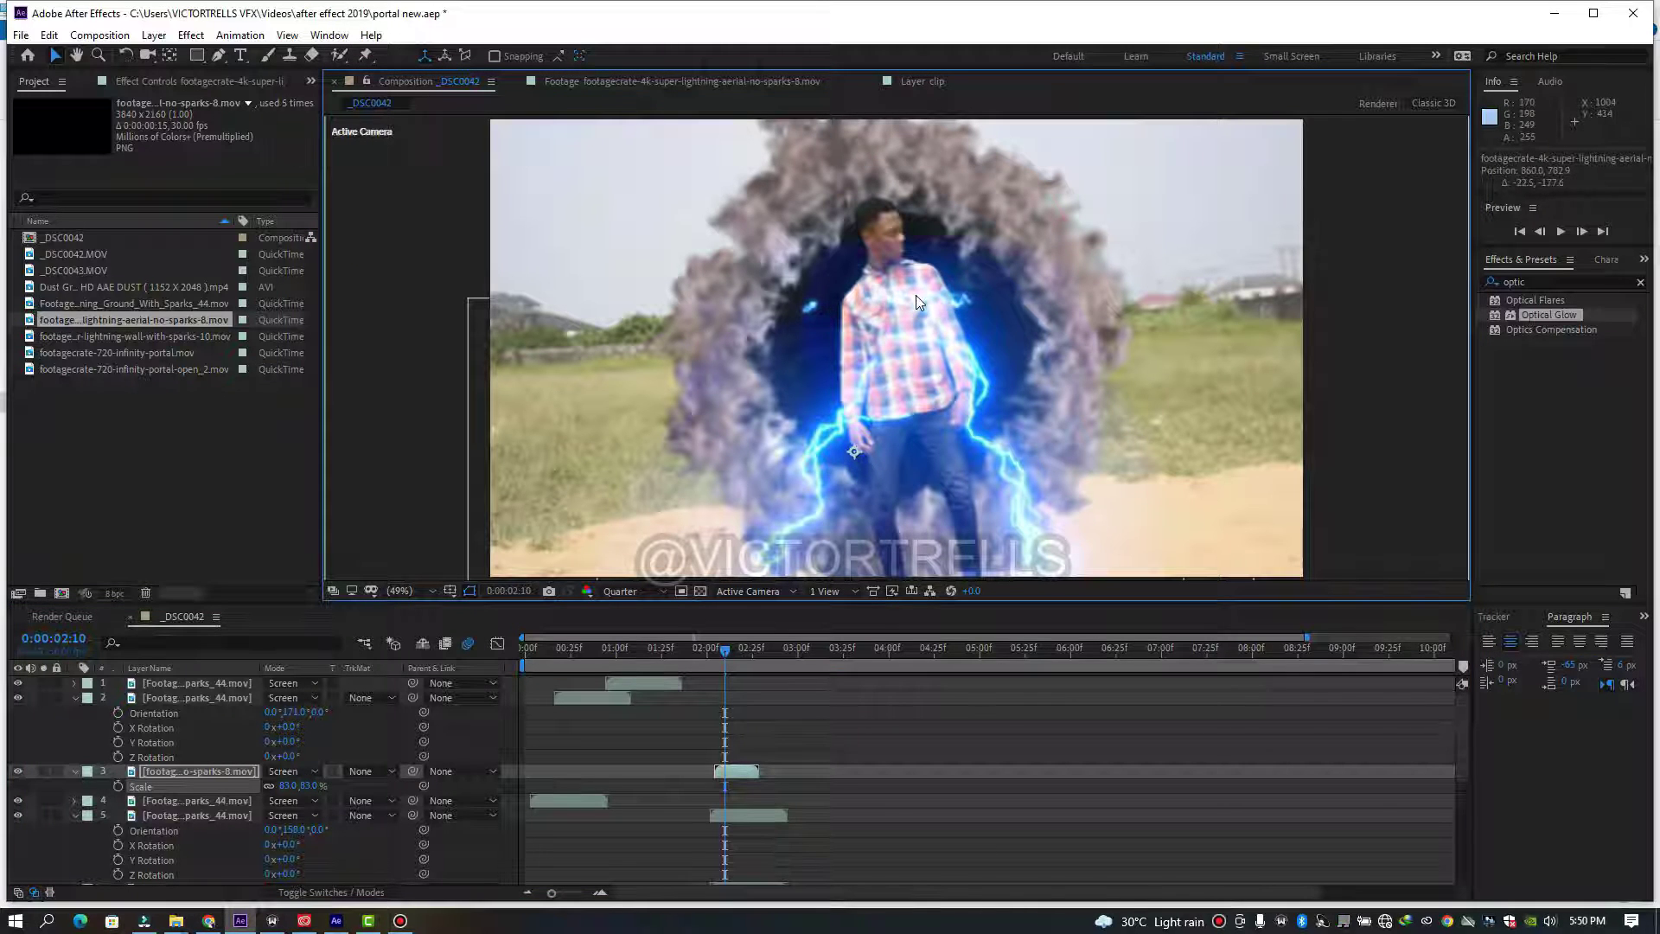
# - Copy the Optical Glow effect from the mirrored ground lightning layer onto the new aerial lightning layer
pyautogui.click(738, 818)
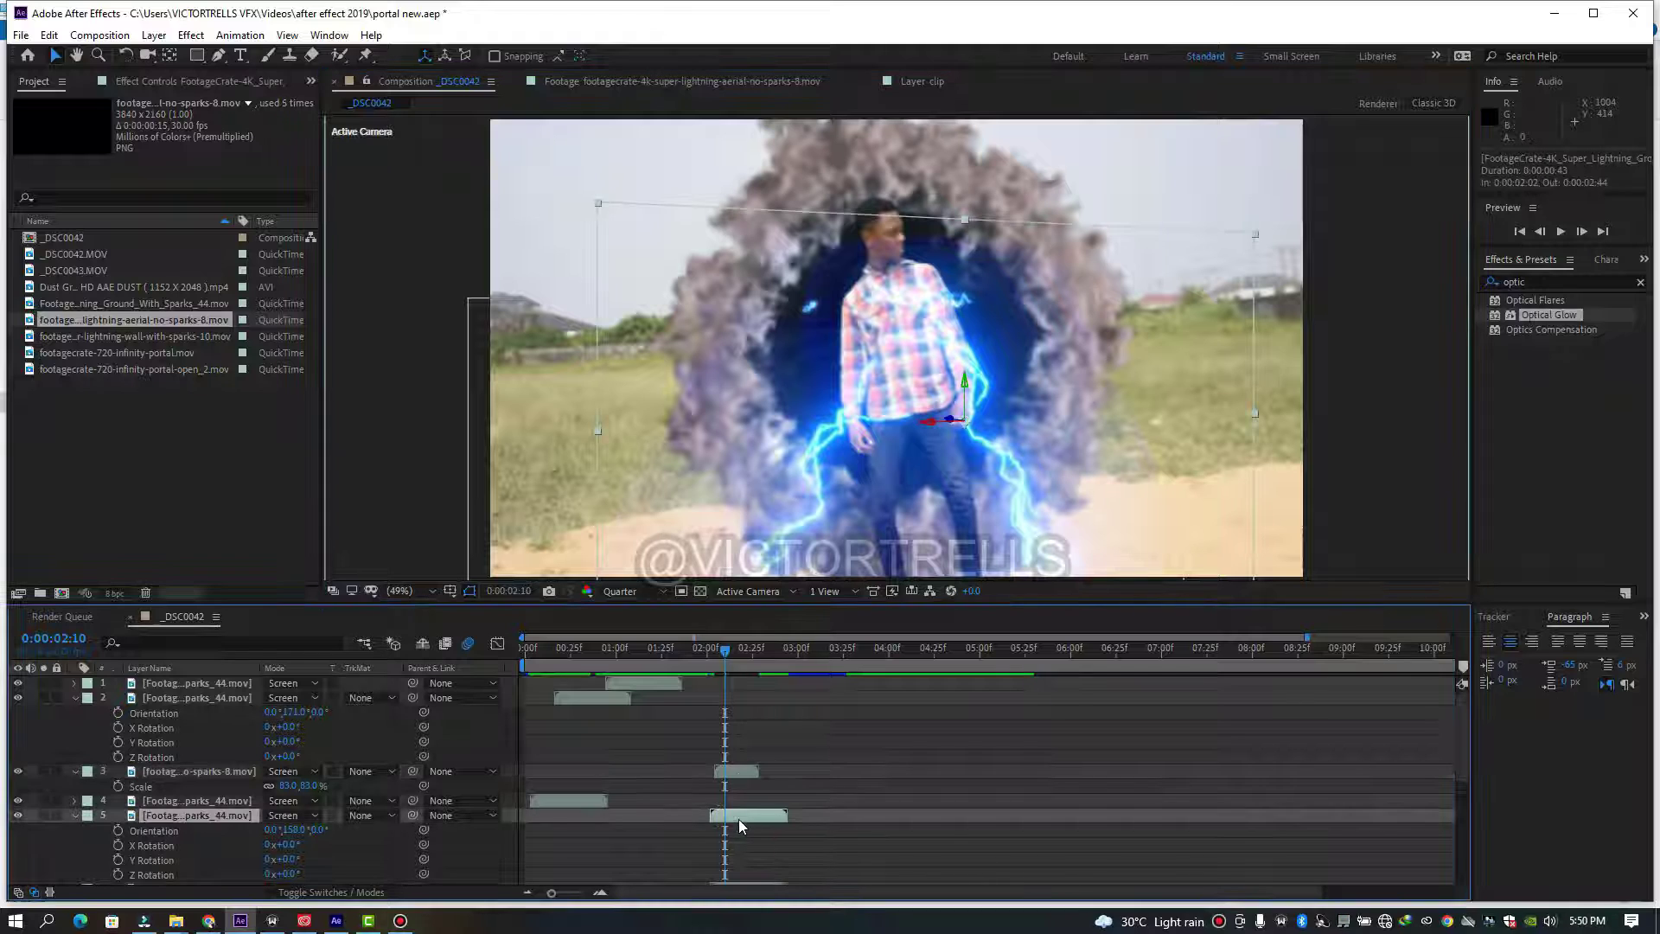
pyautogui.click(206, 81)
pyautogui.click(96, 119)
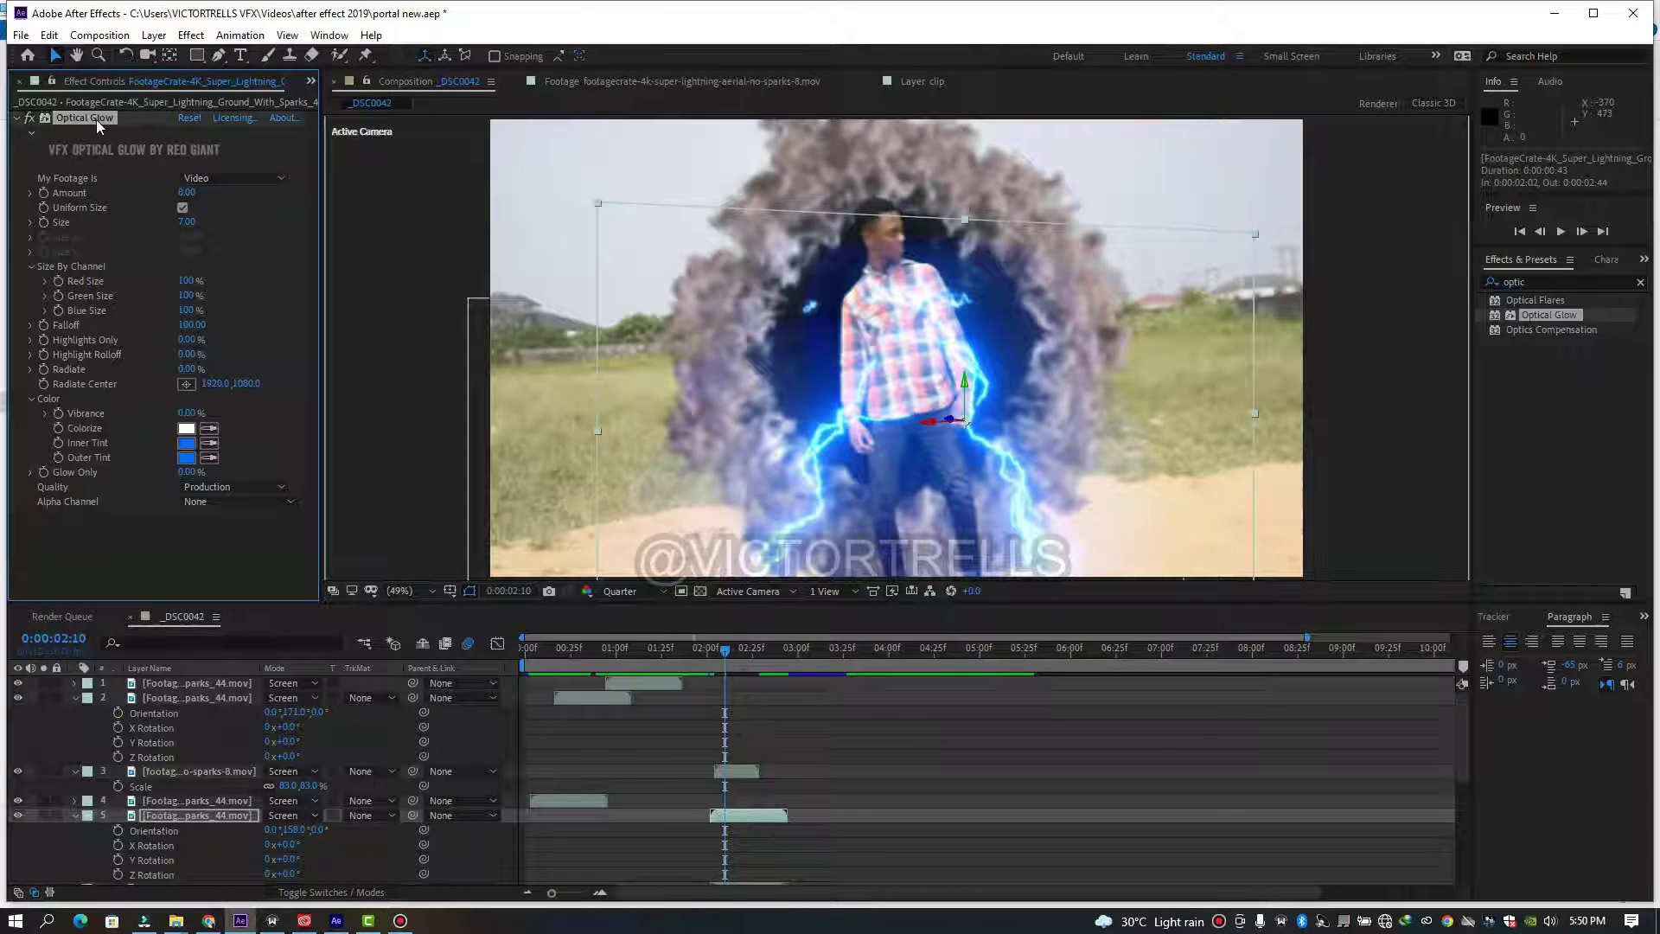
pyautogui.click(733, 769)
pyautogui.hotkey('ctrl', 'v')
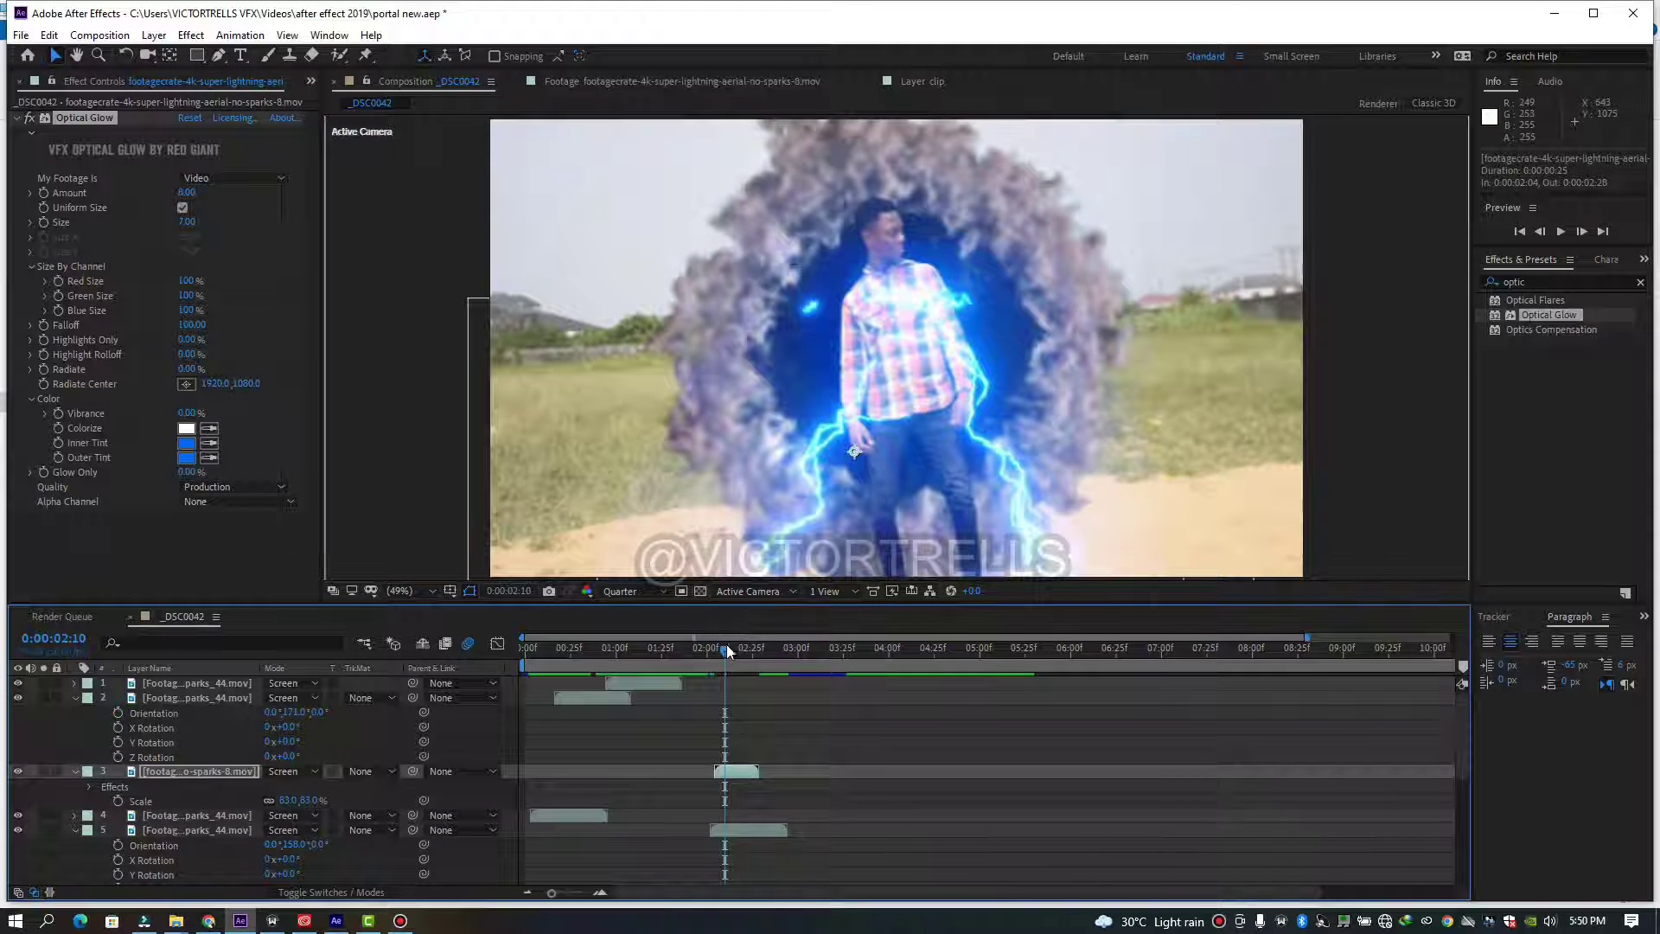
# - Preview the glowing chest lightning from 0:00:01:44, and return the playhead to the start of the composition
pyautogui.moveTo(726, 650); pyautogui.dragTo(695, 654)
pyautogui.press('space')
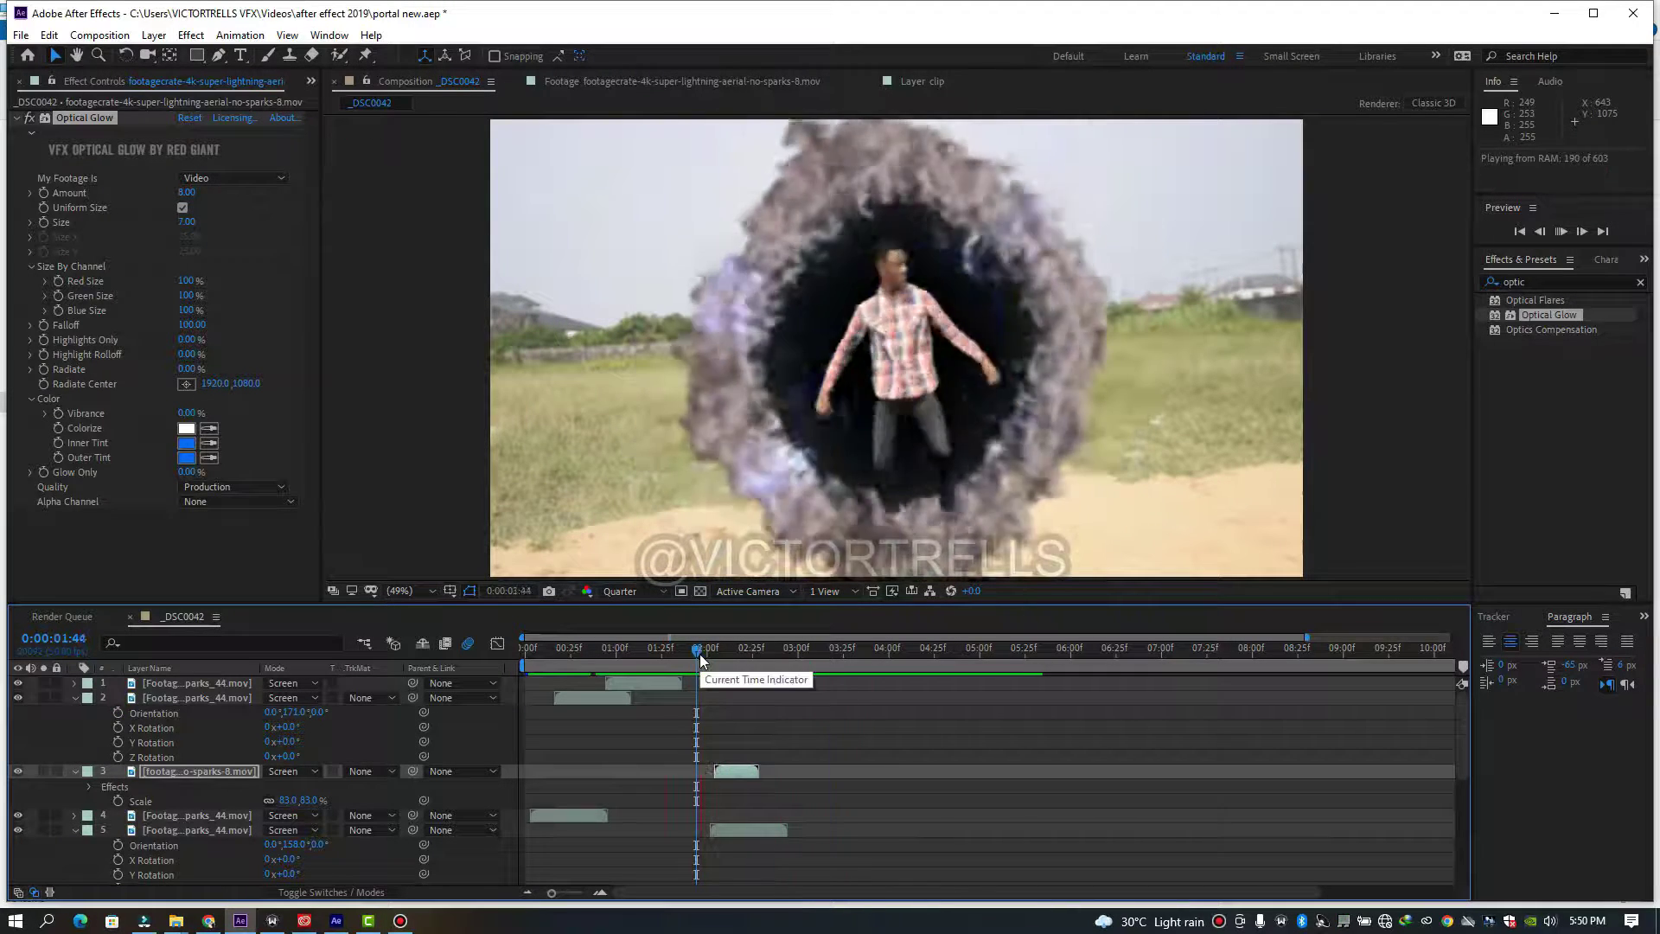
pyautogui.press('space')
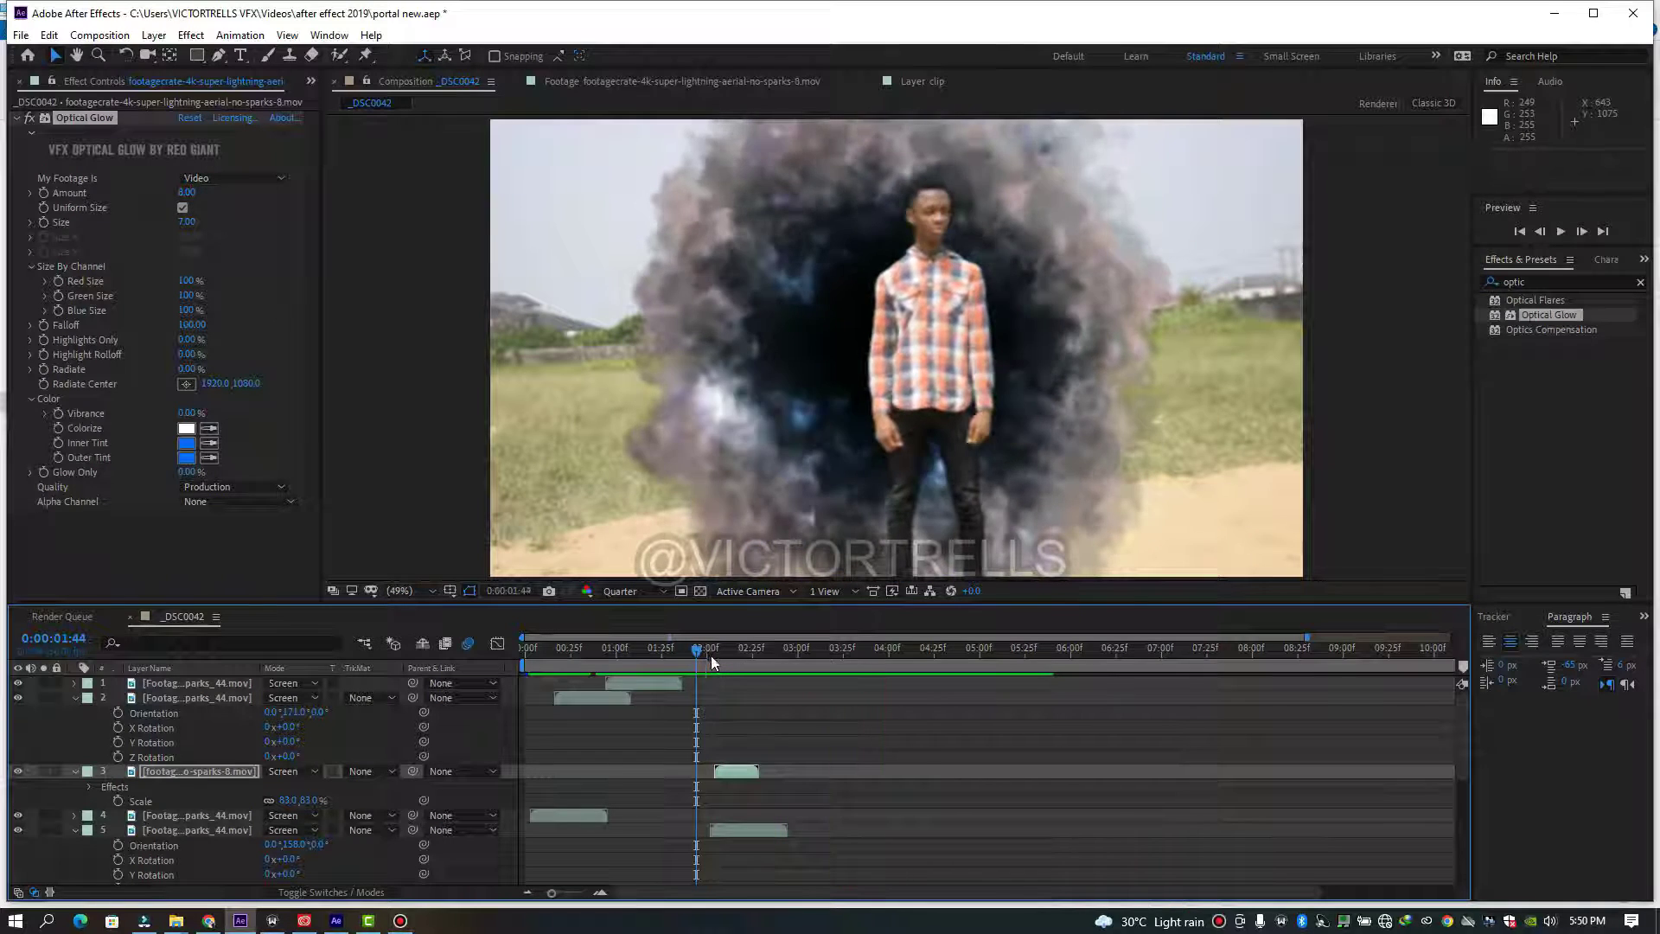
pyautogui.moveTo(713, 656); pyautogui.dragTo(596, 684)
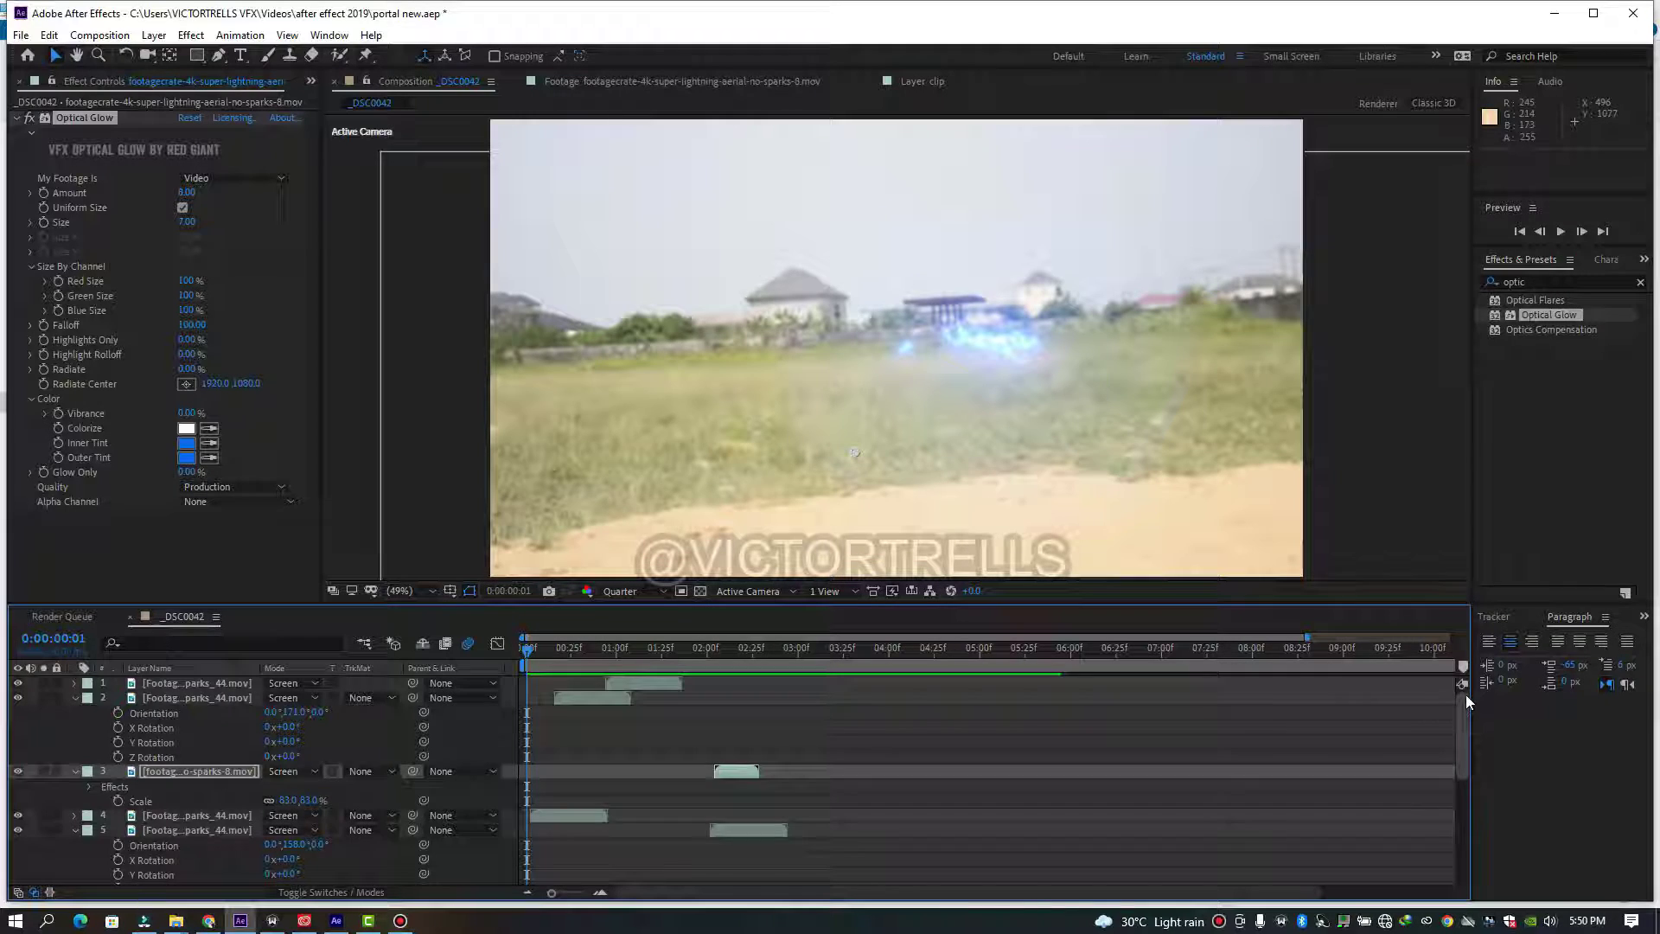
# - Collapse the expanded properties of all the ground and aerial lightning layers in the timeline
pyautogui.moveTo(1465, 693); pyautogui.dragTo(1454, 854)
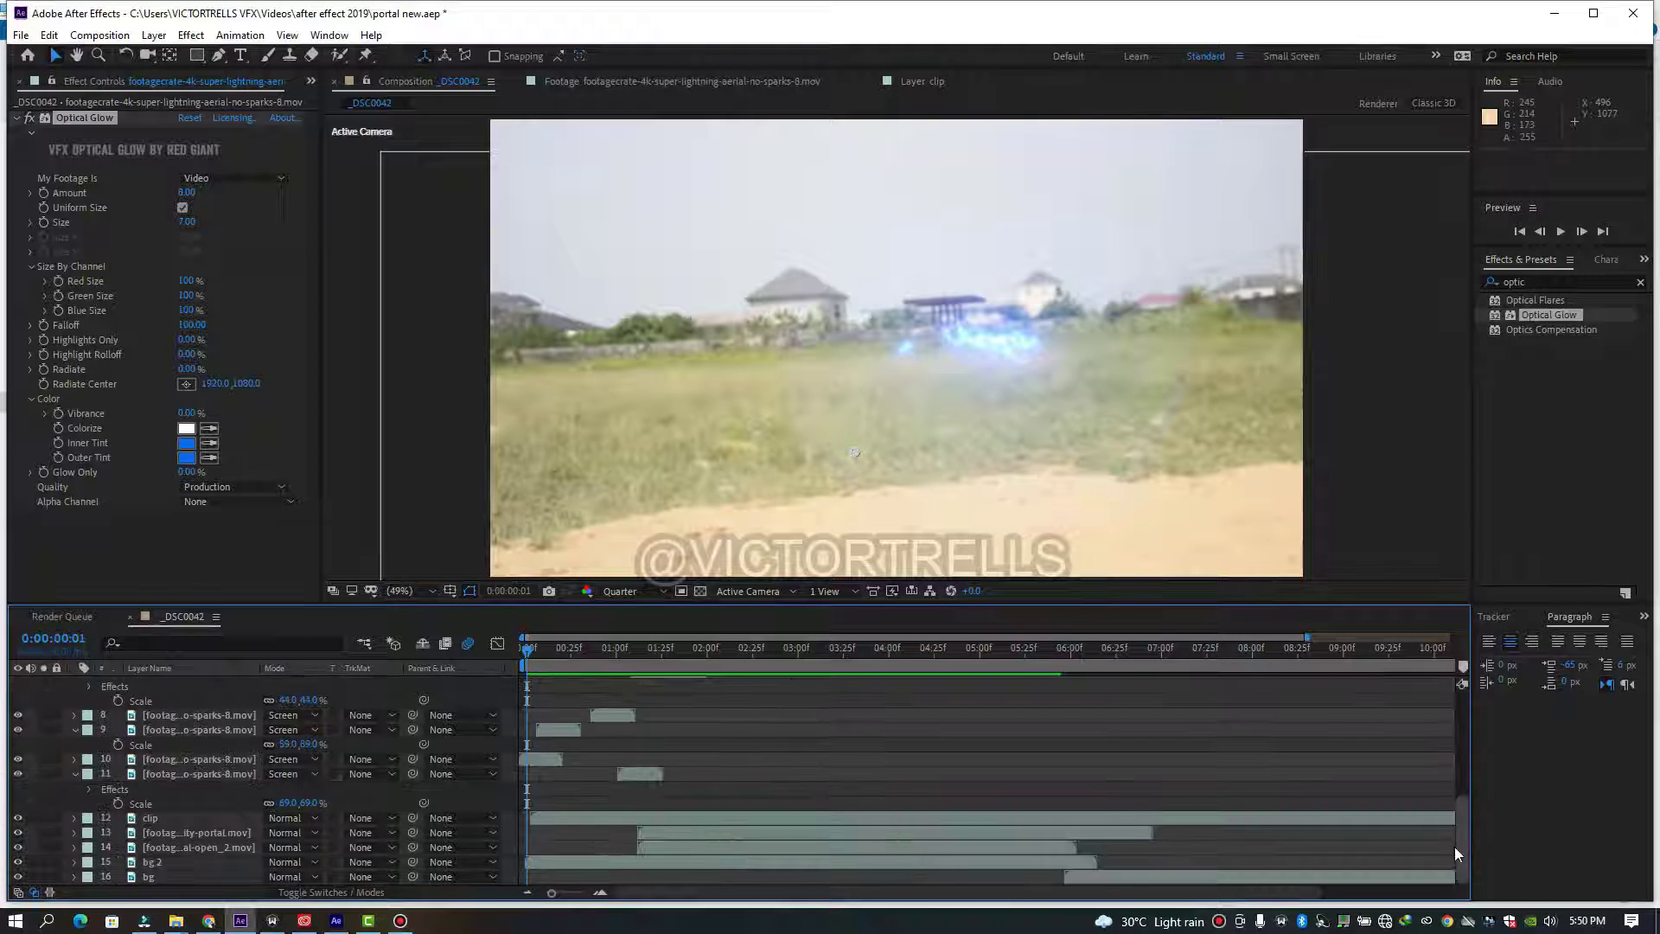
pyautogui.click(644, 773)
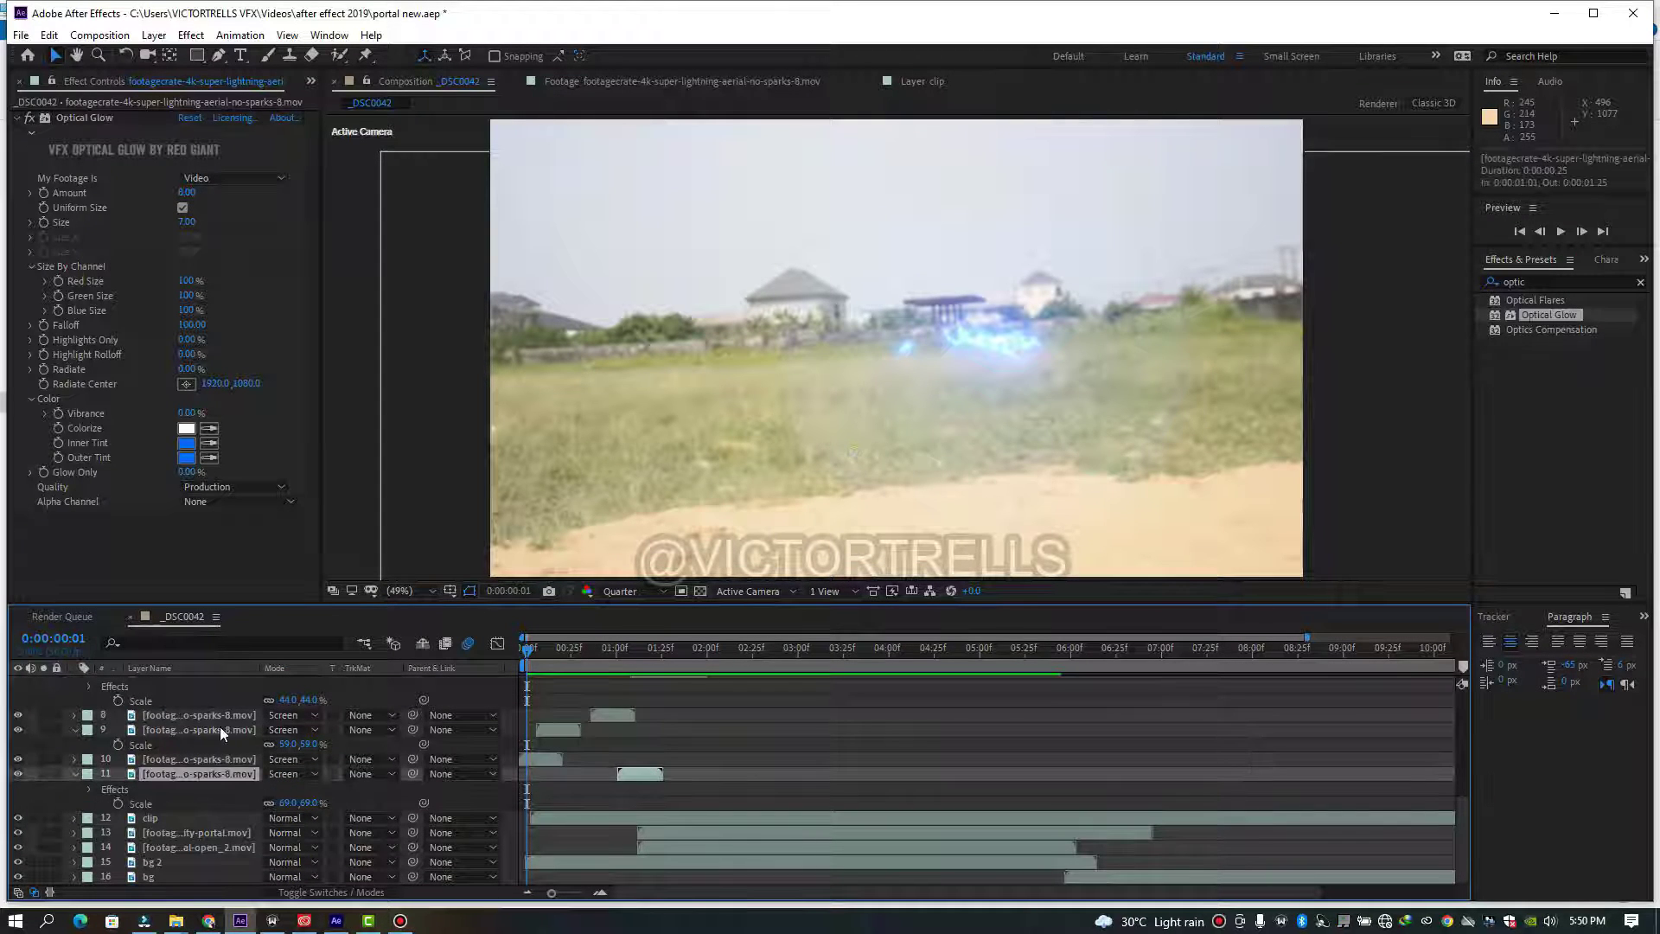
pyautogui.click(71, 775)
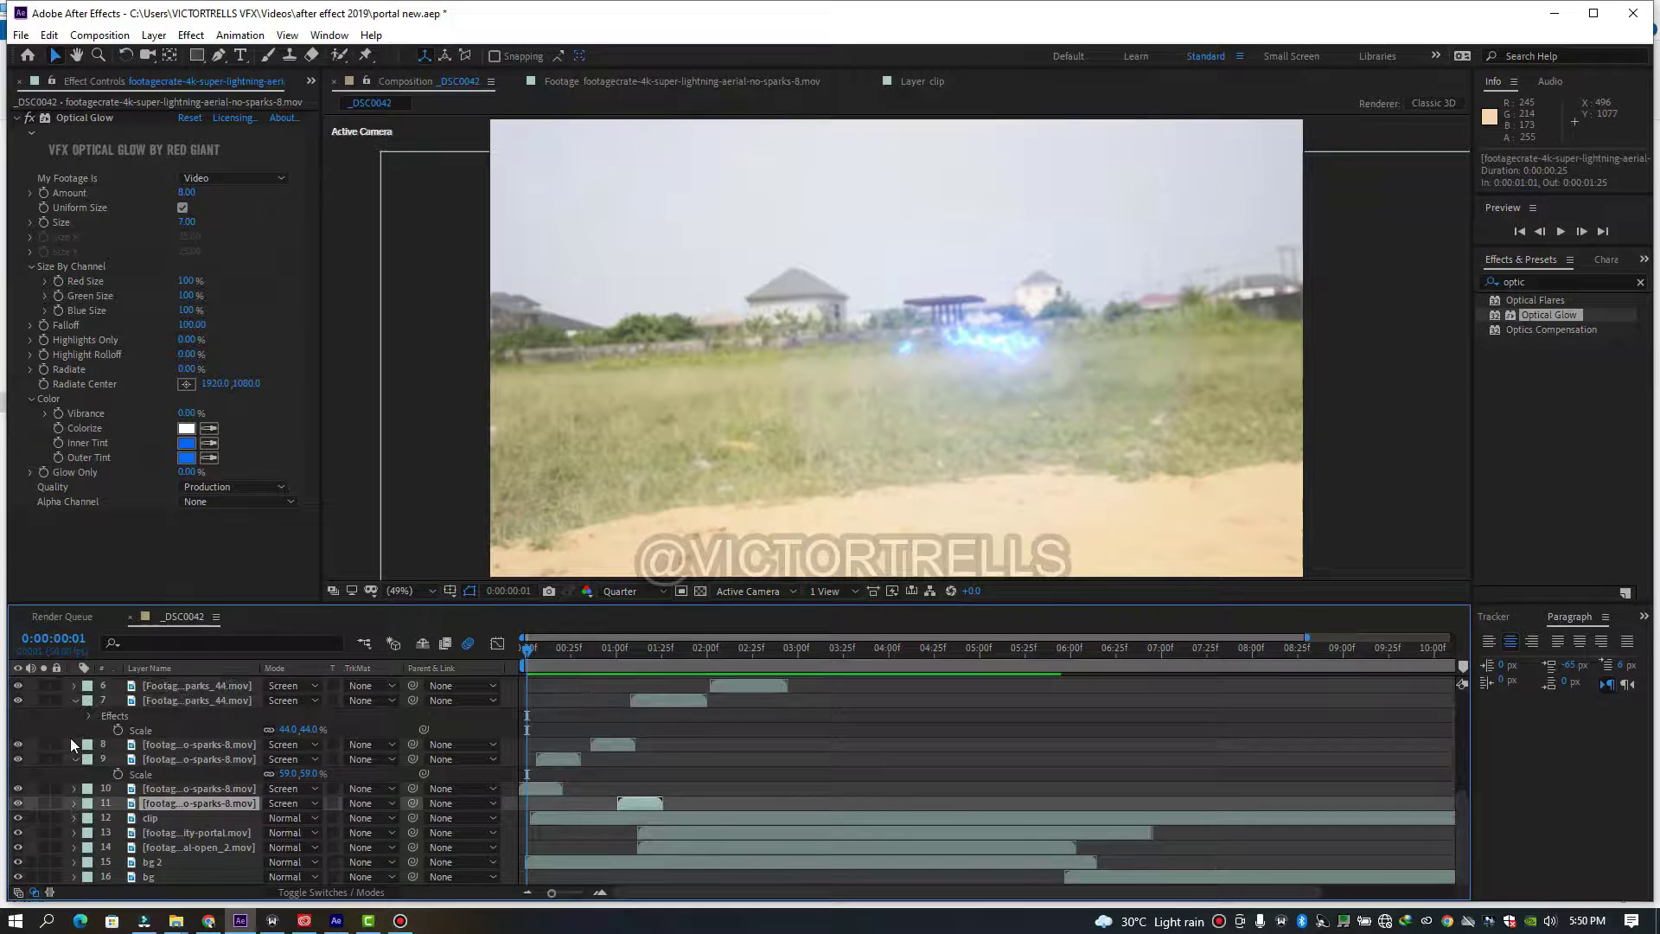
pyautogui.click(73, 757)
pyautogui.click(74, 715)
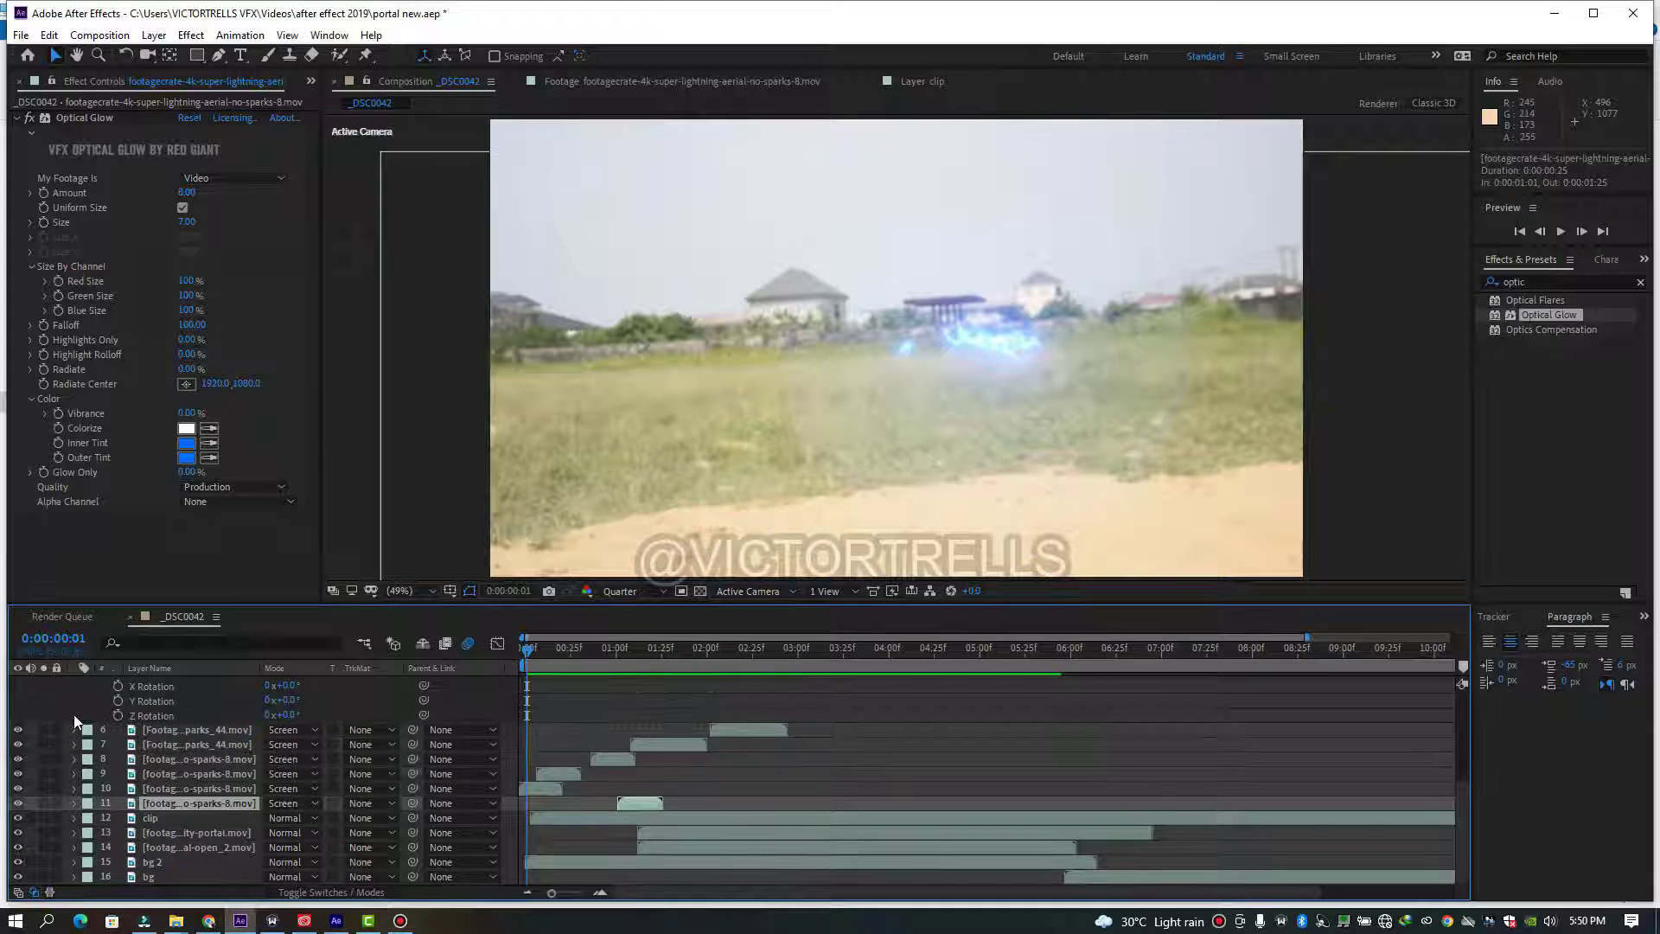
pyautogui.moveTo(1463, 832); pyautogui.dragTo(1454, 707)
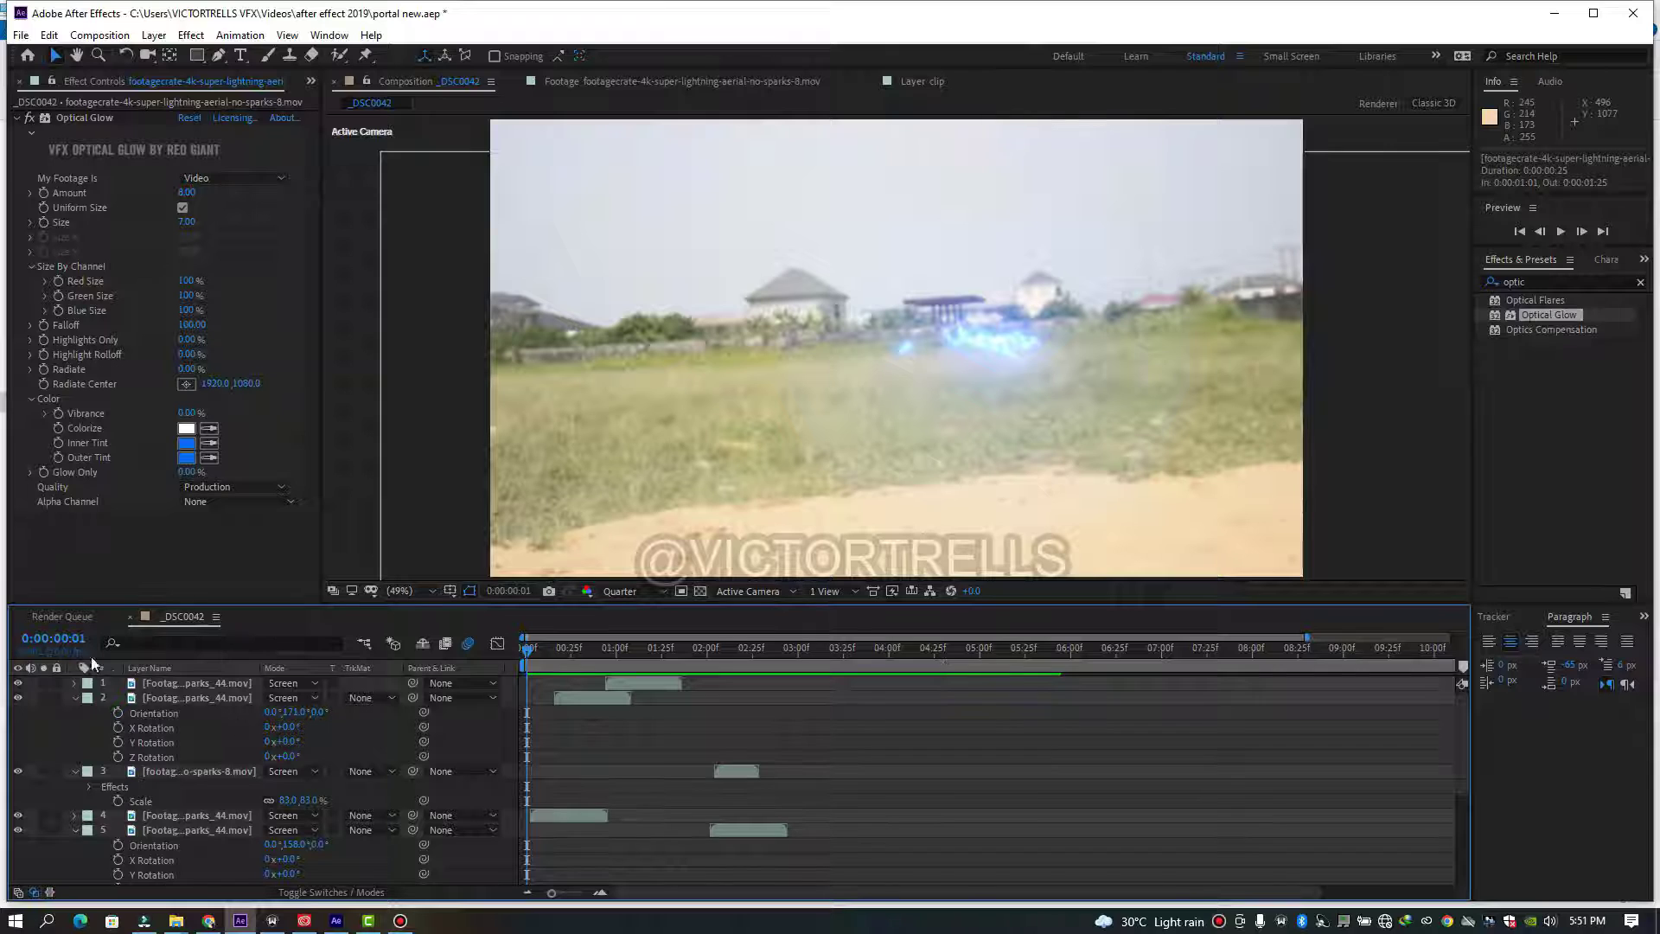
pyautogui.click(73, 696)
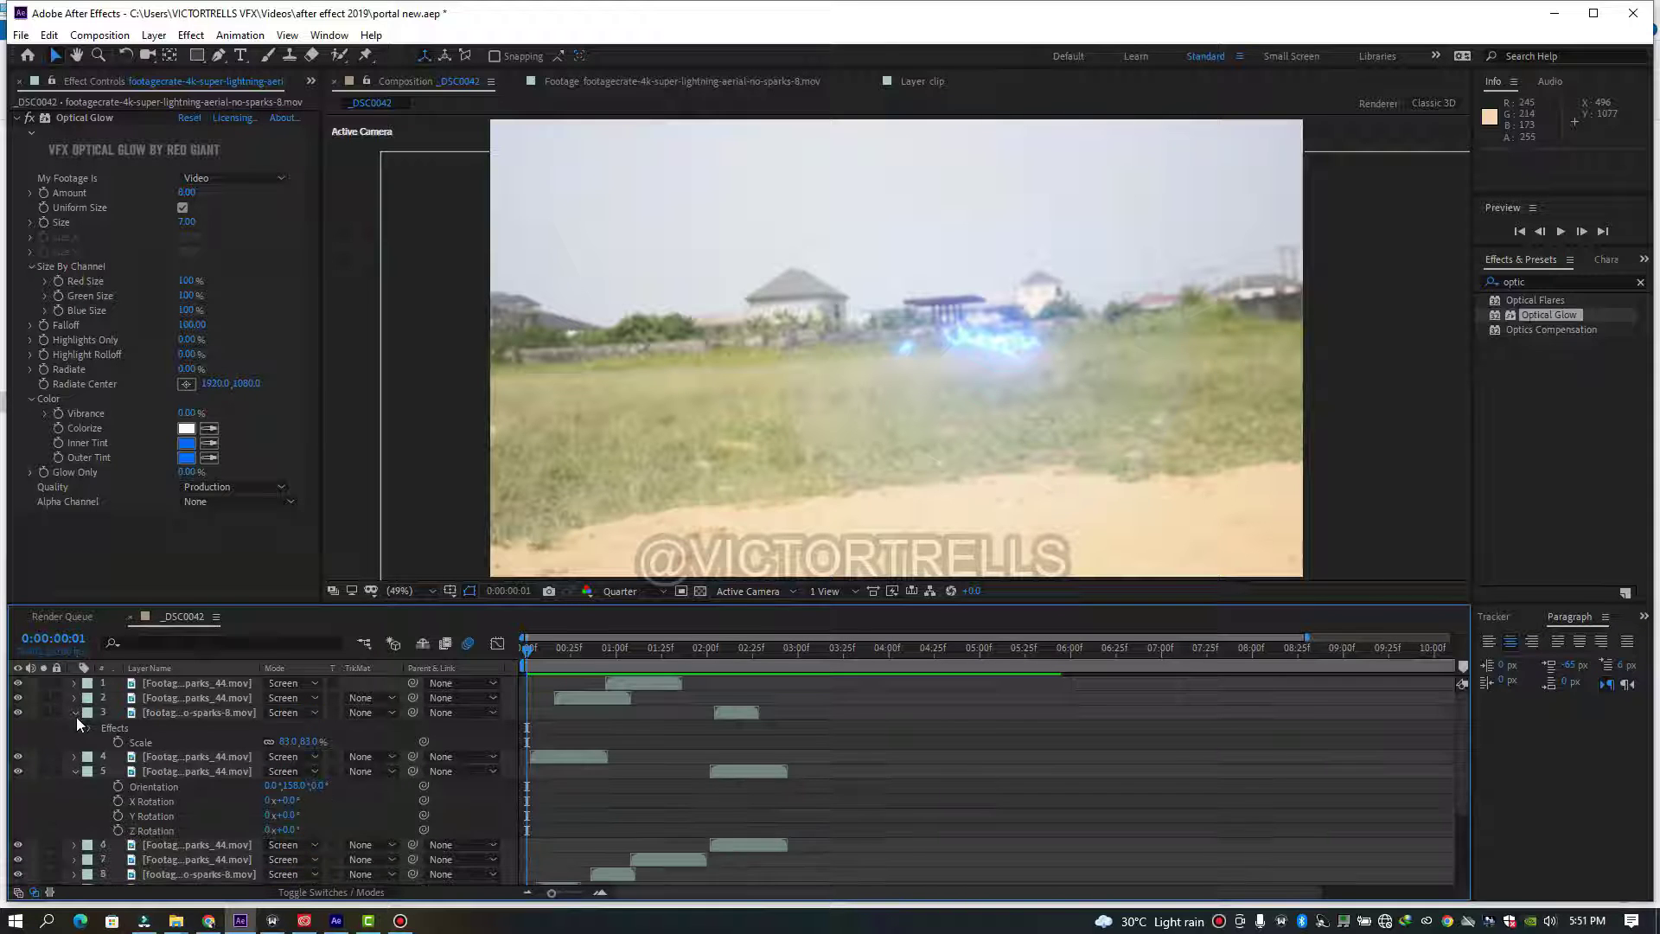
pyautogui.click(75, 714)
pyautogui.click(75, 742)
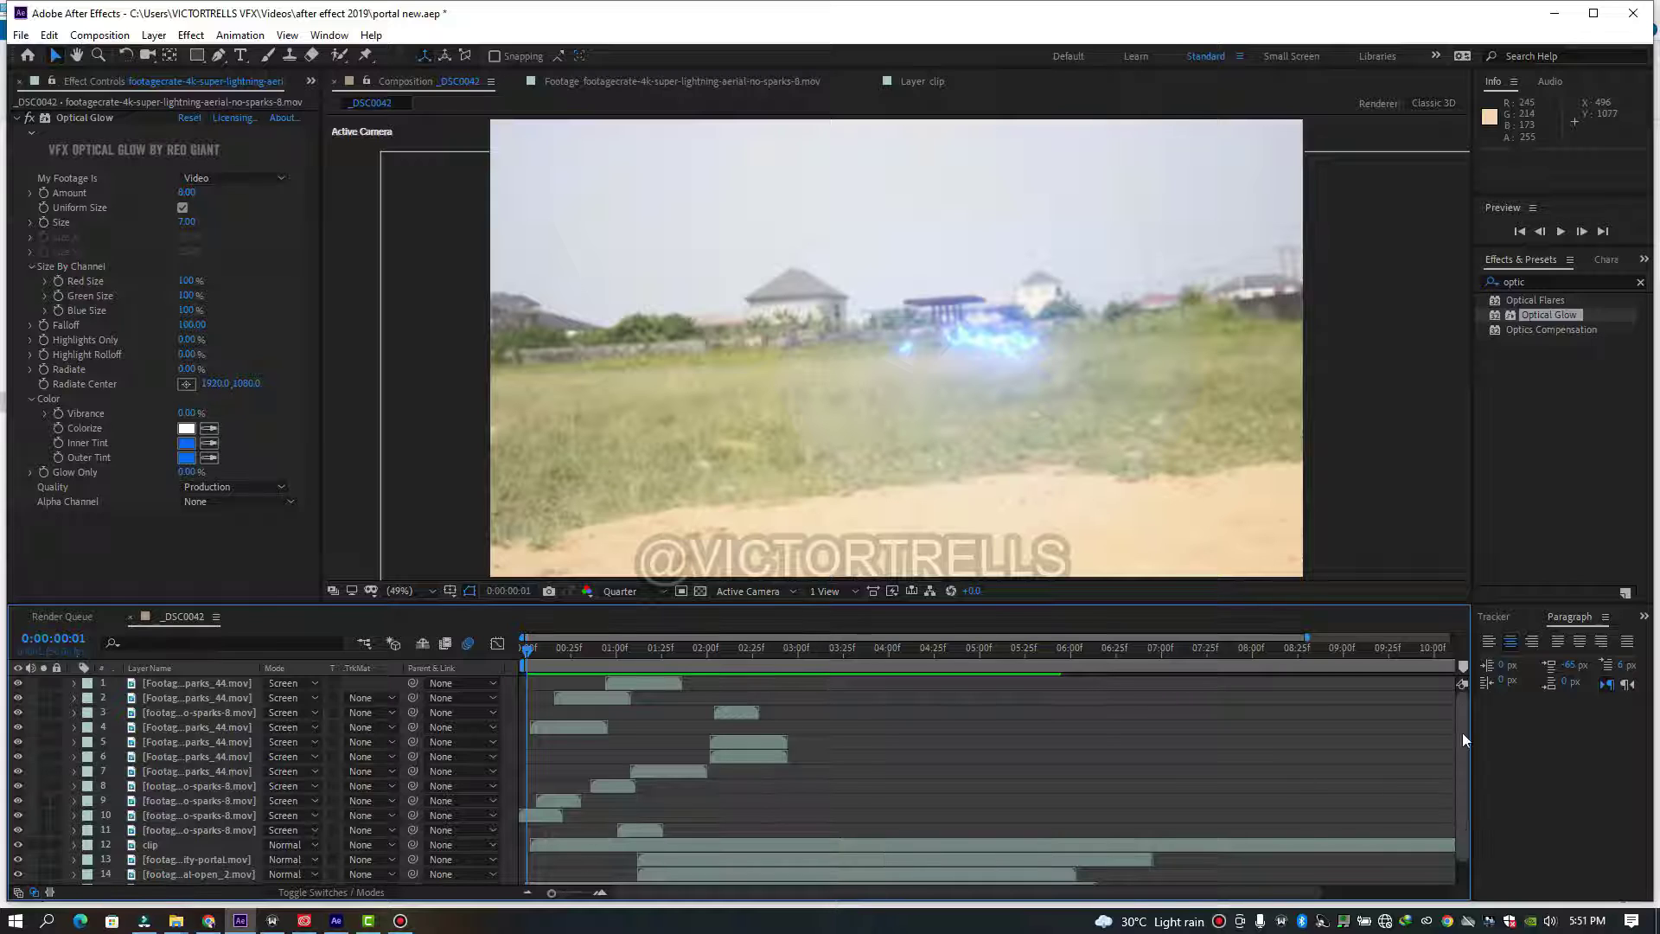
# - Pre-compose all eleven lightning layers into a new composition named "thunder", and return to the _DSC0042 composition
pyautogui.click(636, 827)
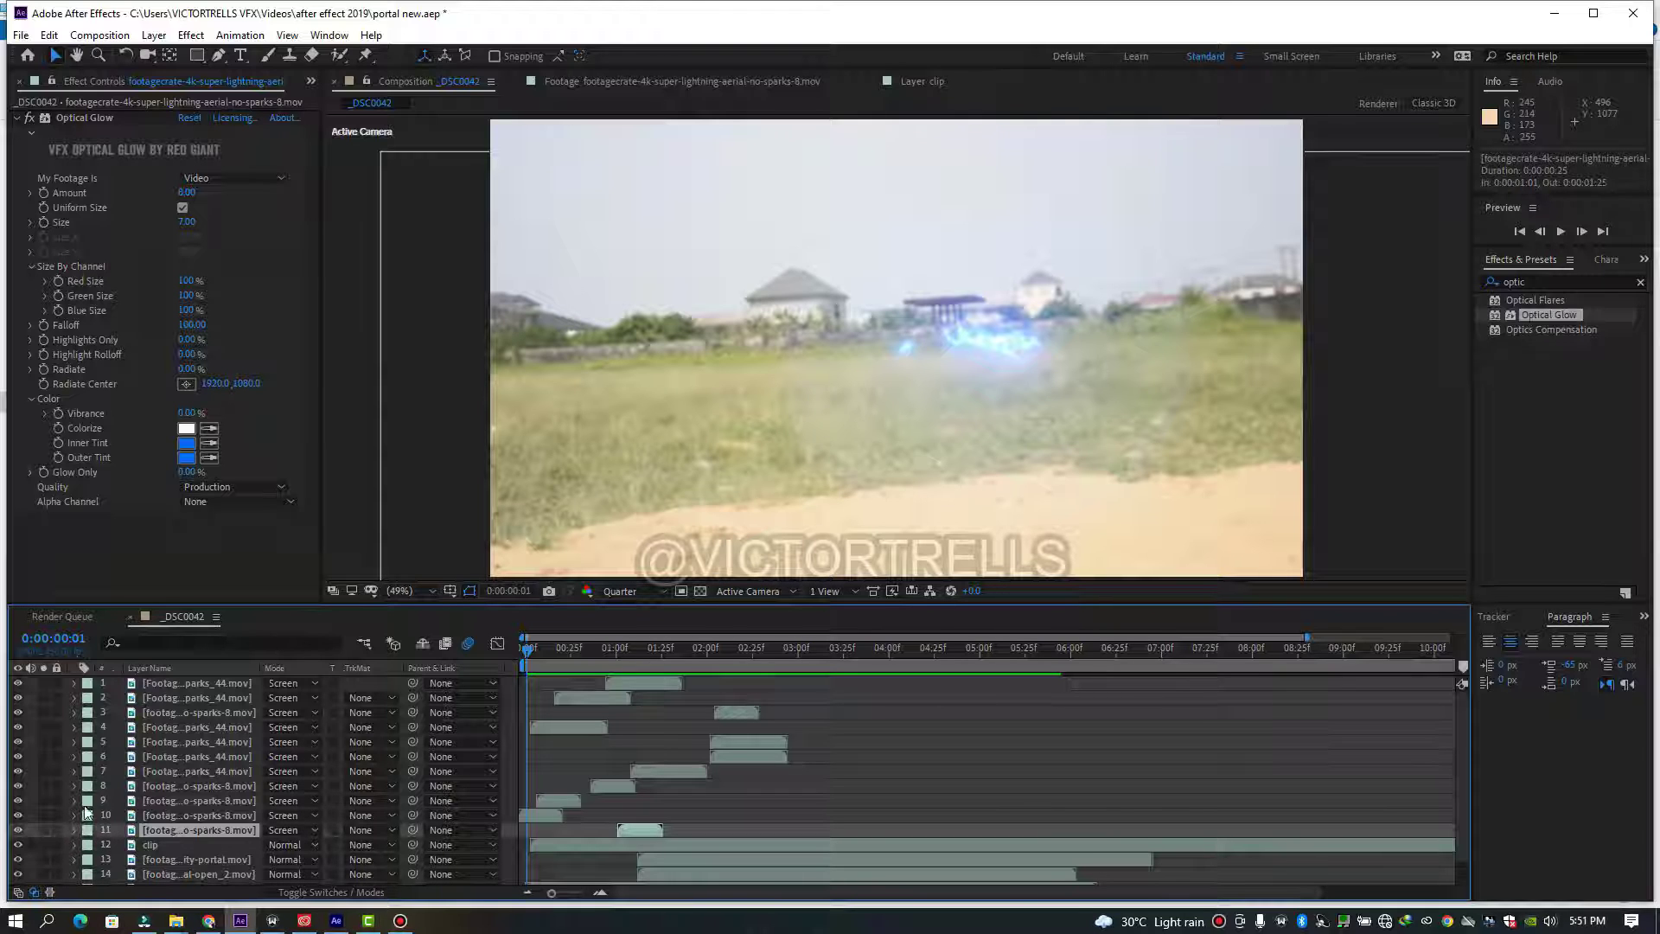
pyautogui.moveTo(84, 812); pyautogui.dragTo(186, 581)
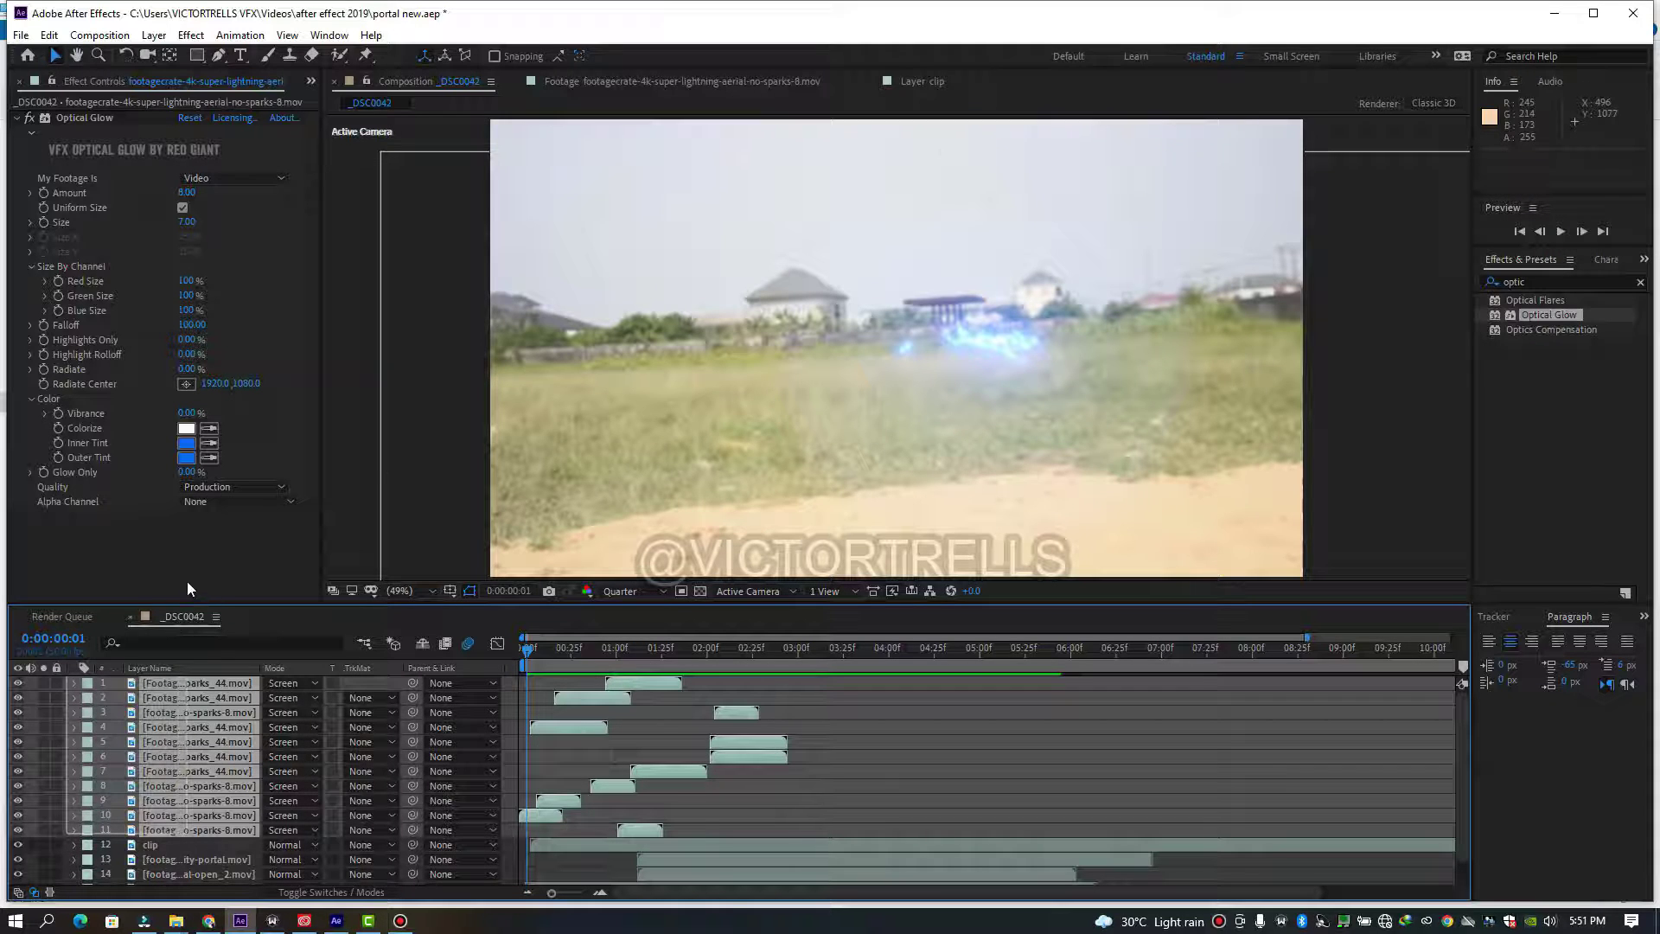
pyautogui.rightClick(202, 709)
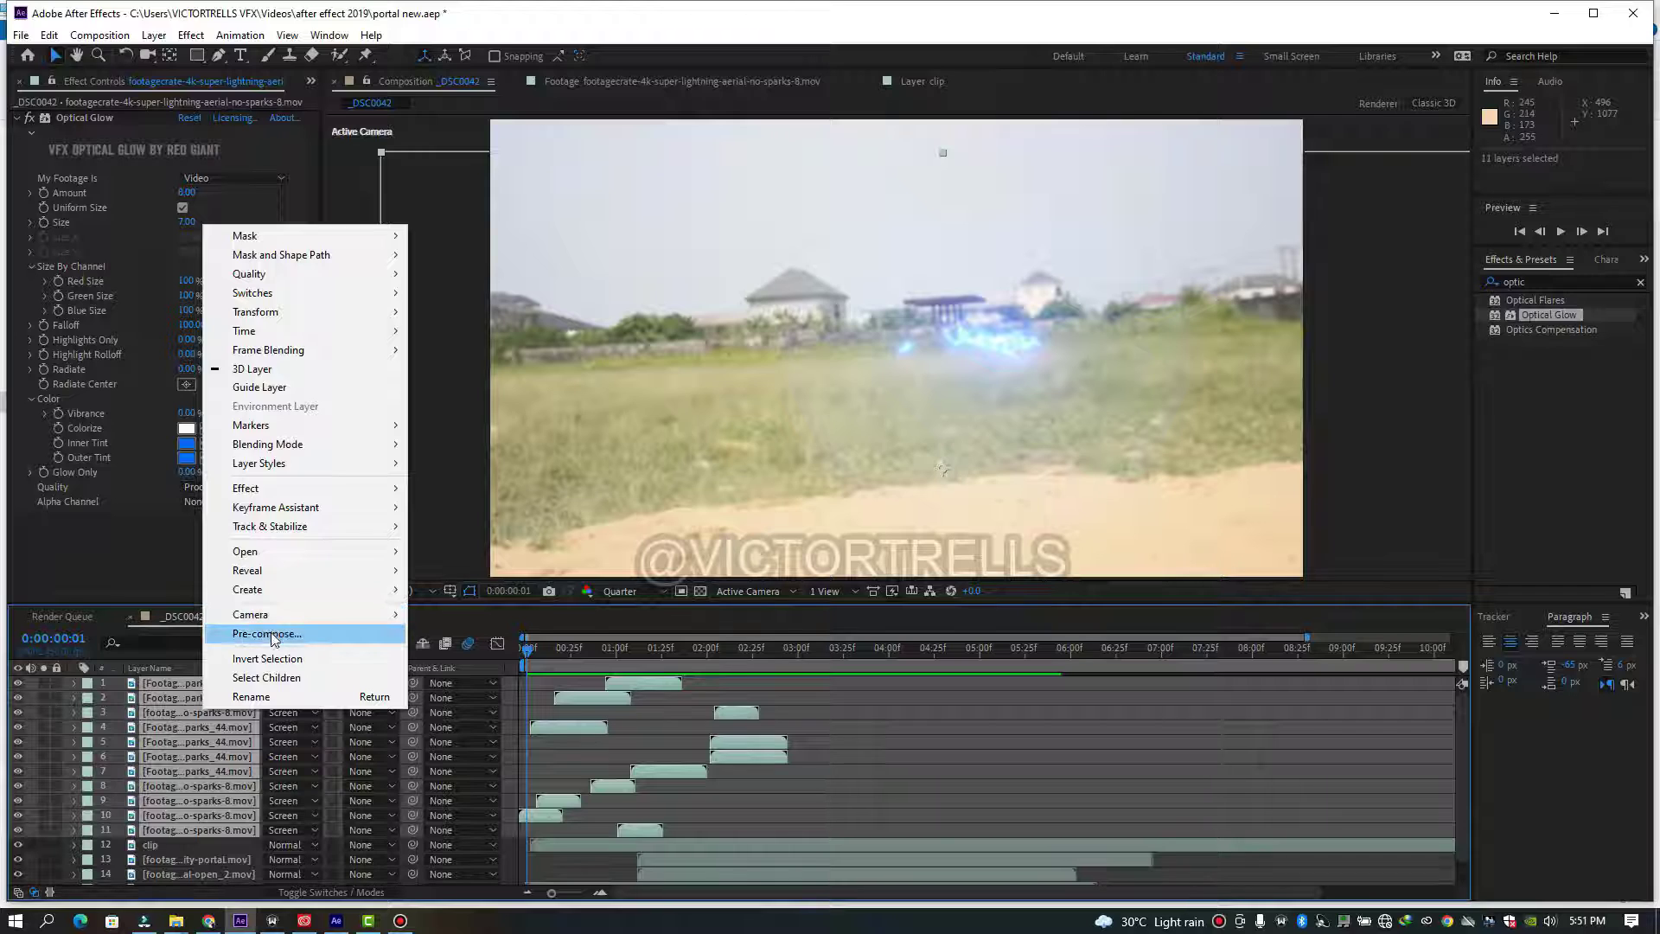
pyautogui.click(271, 633)
pyautogui.press('BackSpace')
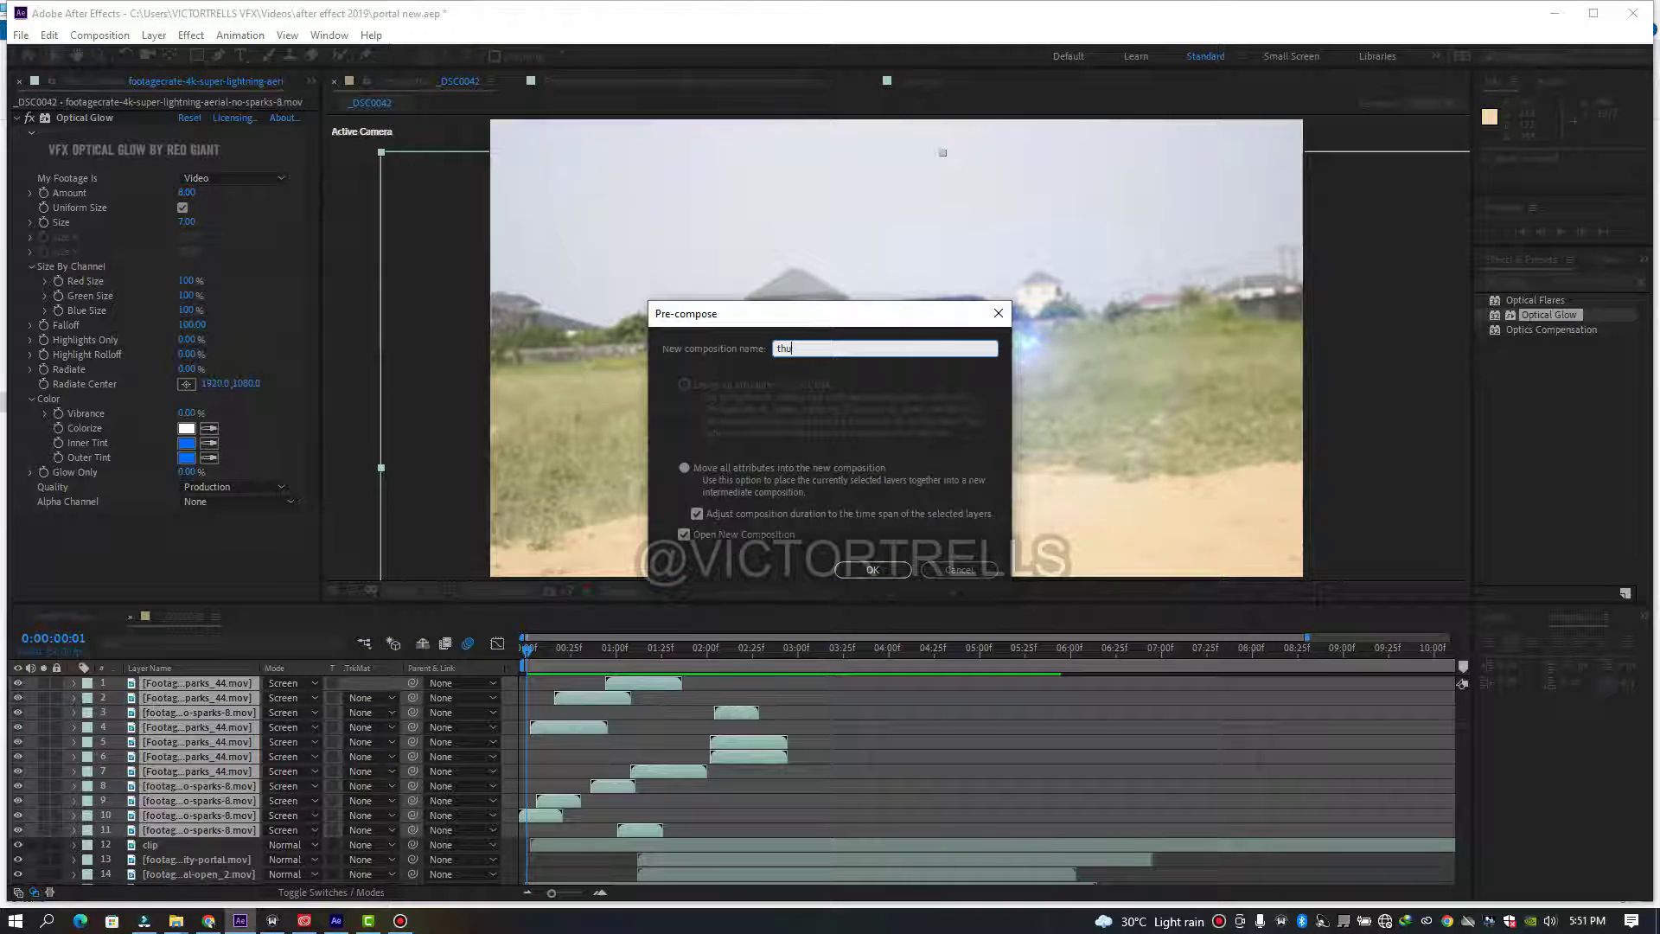
pyautogui.write('thunder')
pyautogui.click(871, 569)
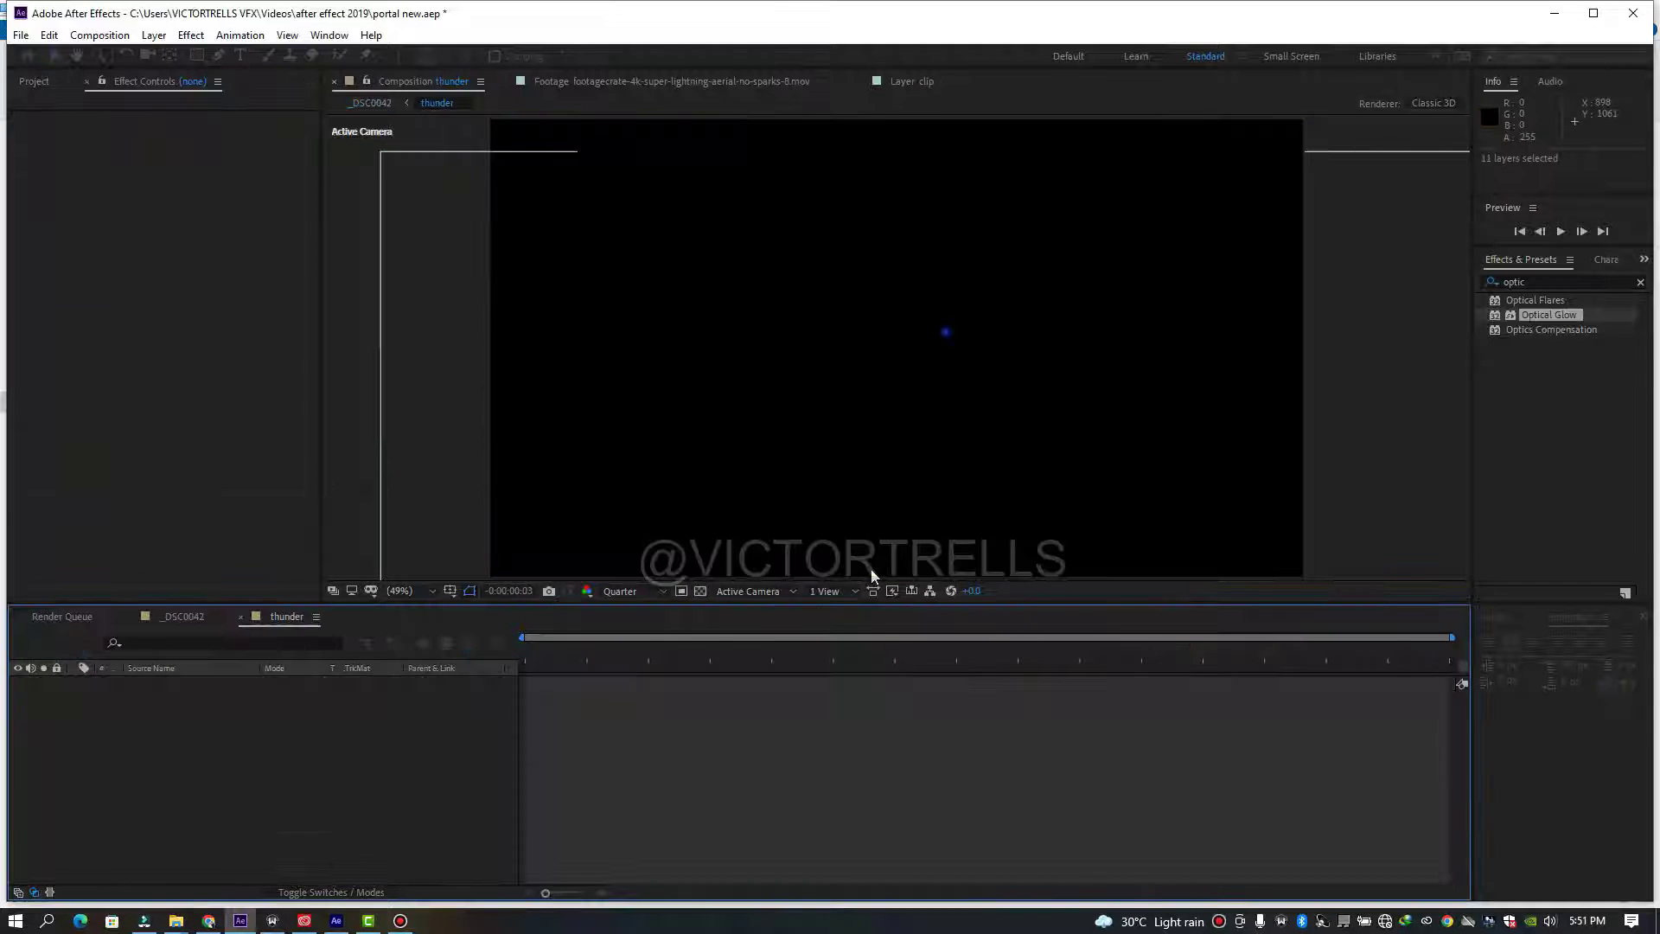
pyautogui.click(183, 616)
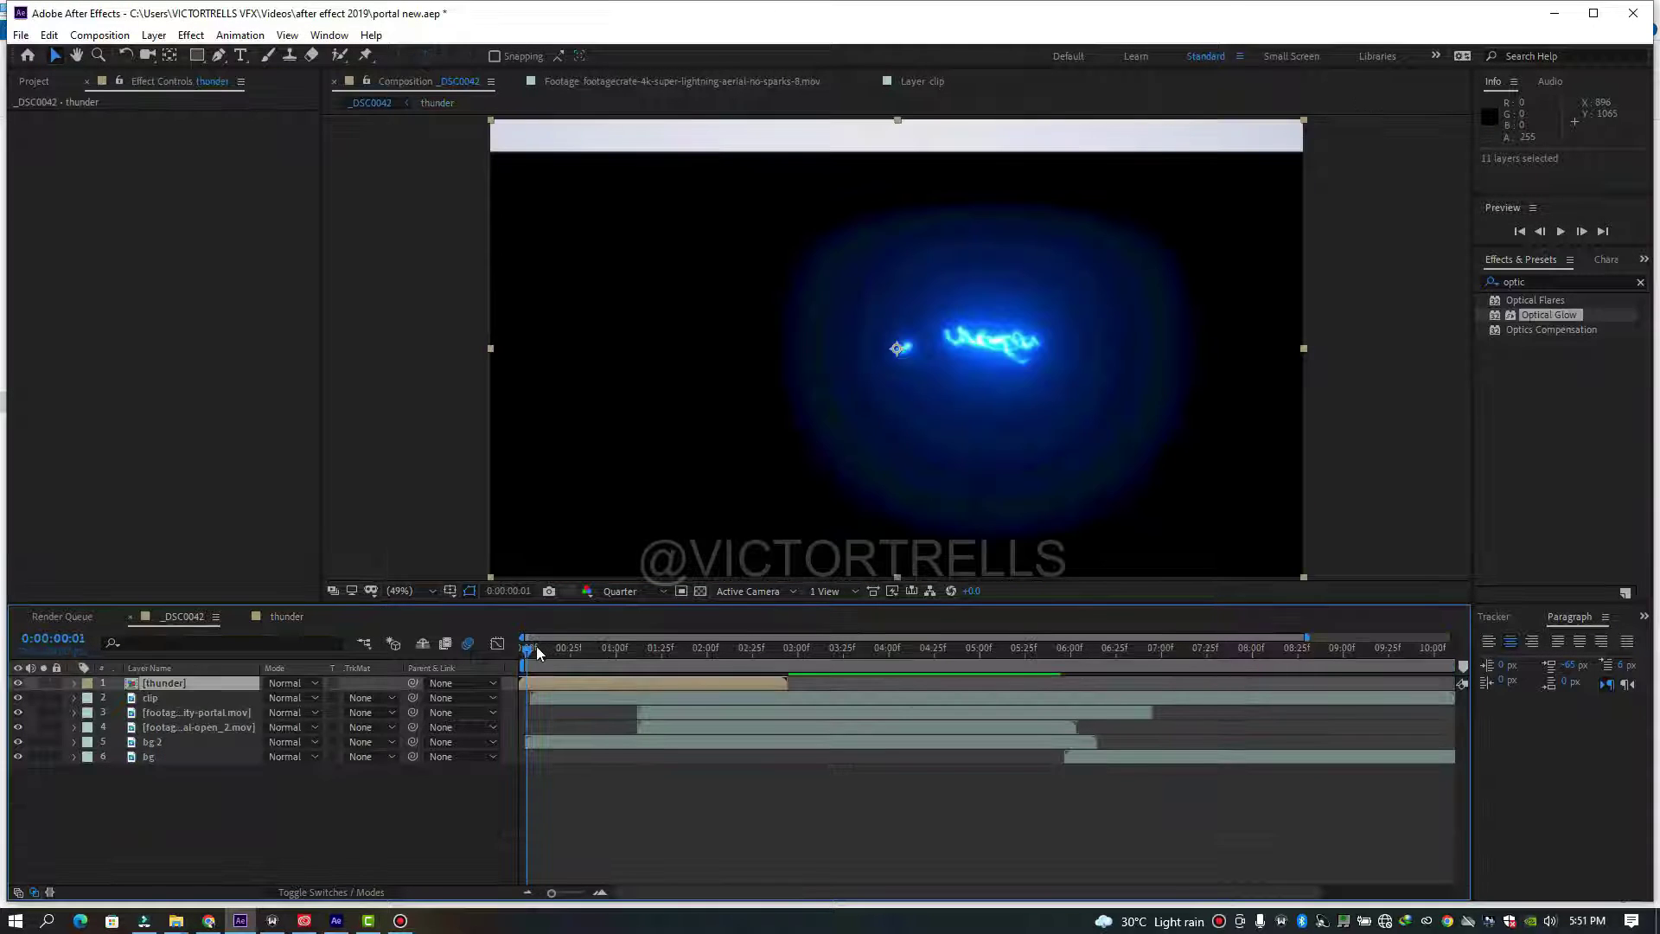
# - Try Add blending on the thunder layer at 0:00:01:21, and restore Normal blending
pyautogui.moveTo(611, 651); pyautogui.dragTo(655, 654)
pyautogui.click(280, 681)
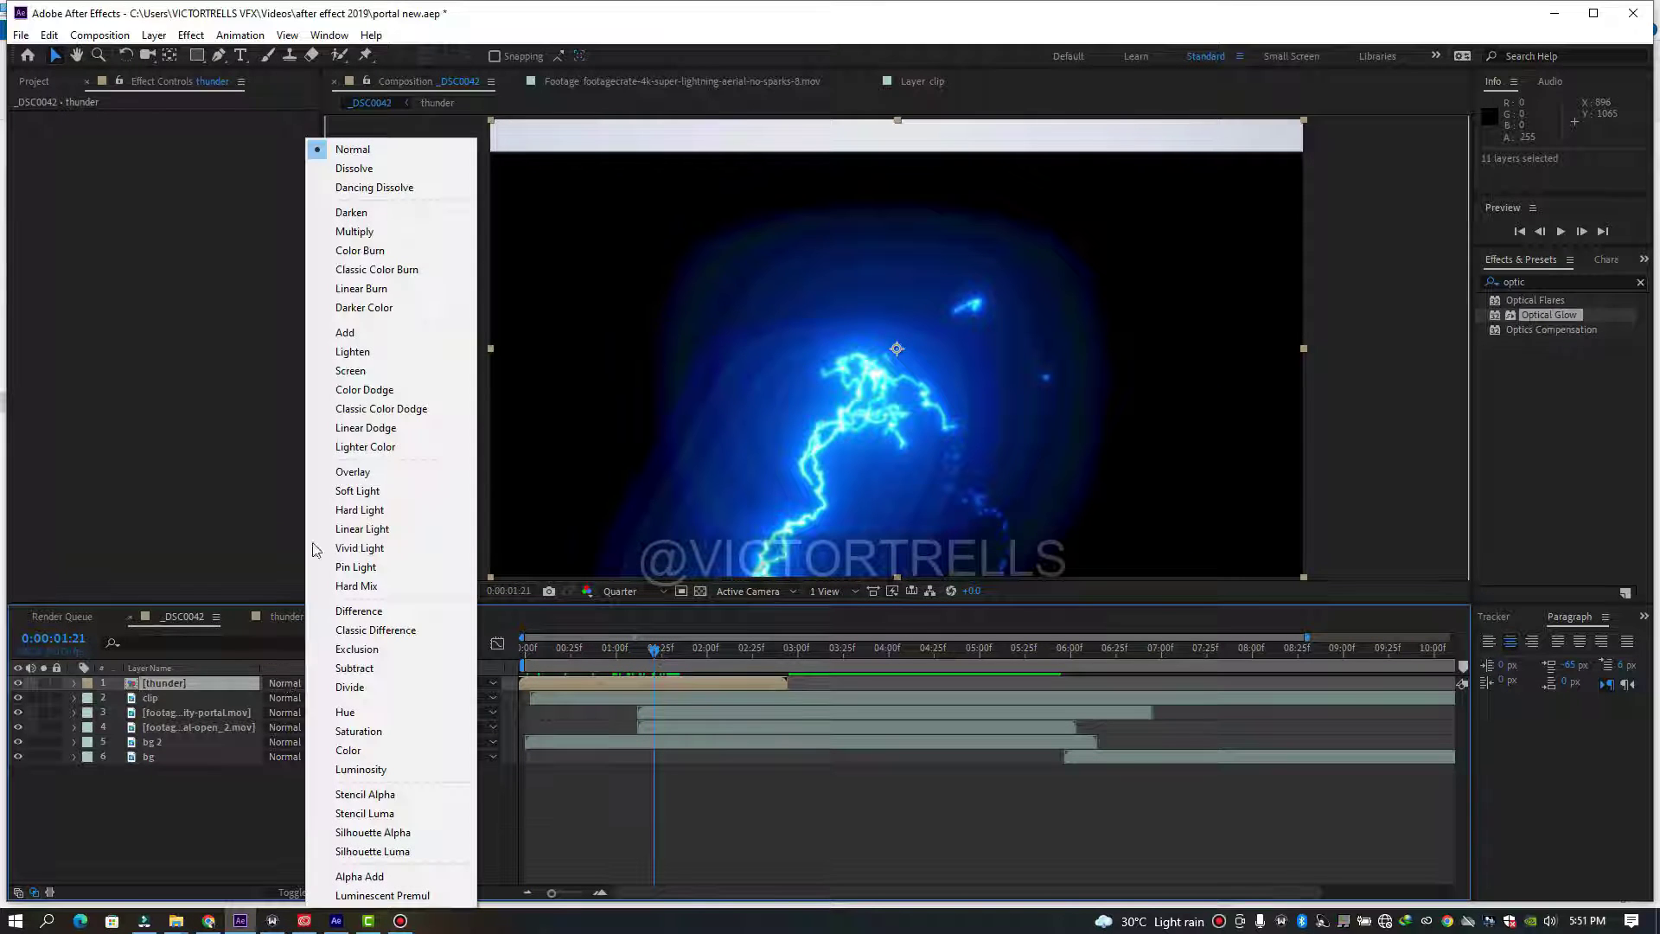
pyautogui.click(354, 335)
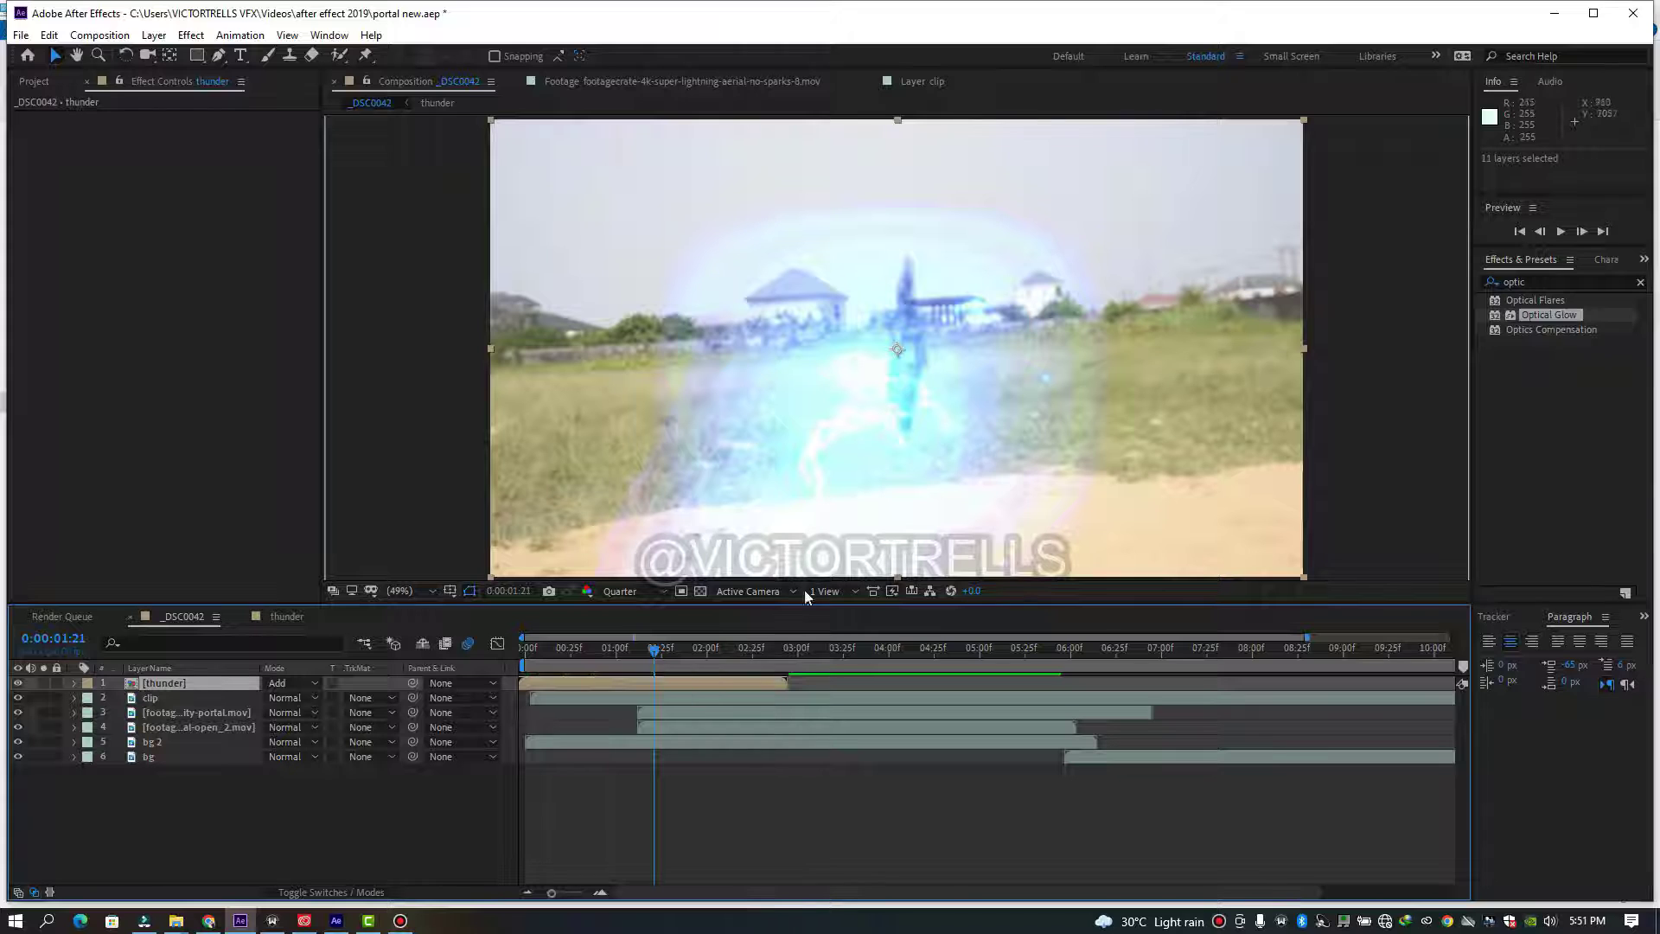
pyautogui.click(283, 684)
pyautogui.click(350, 154)
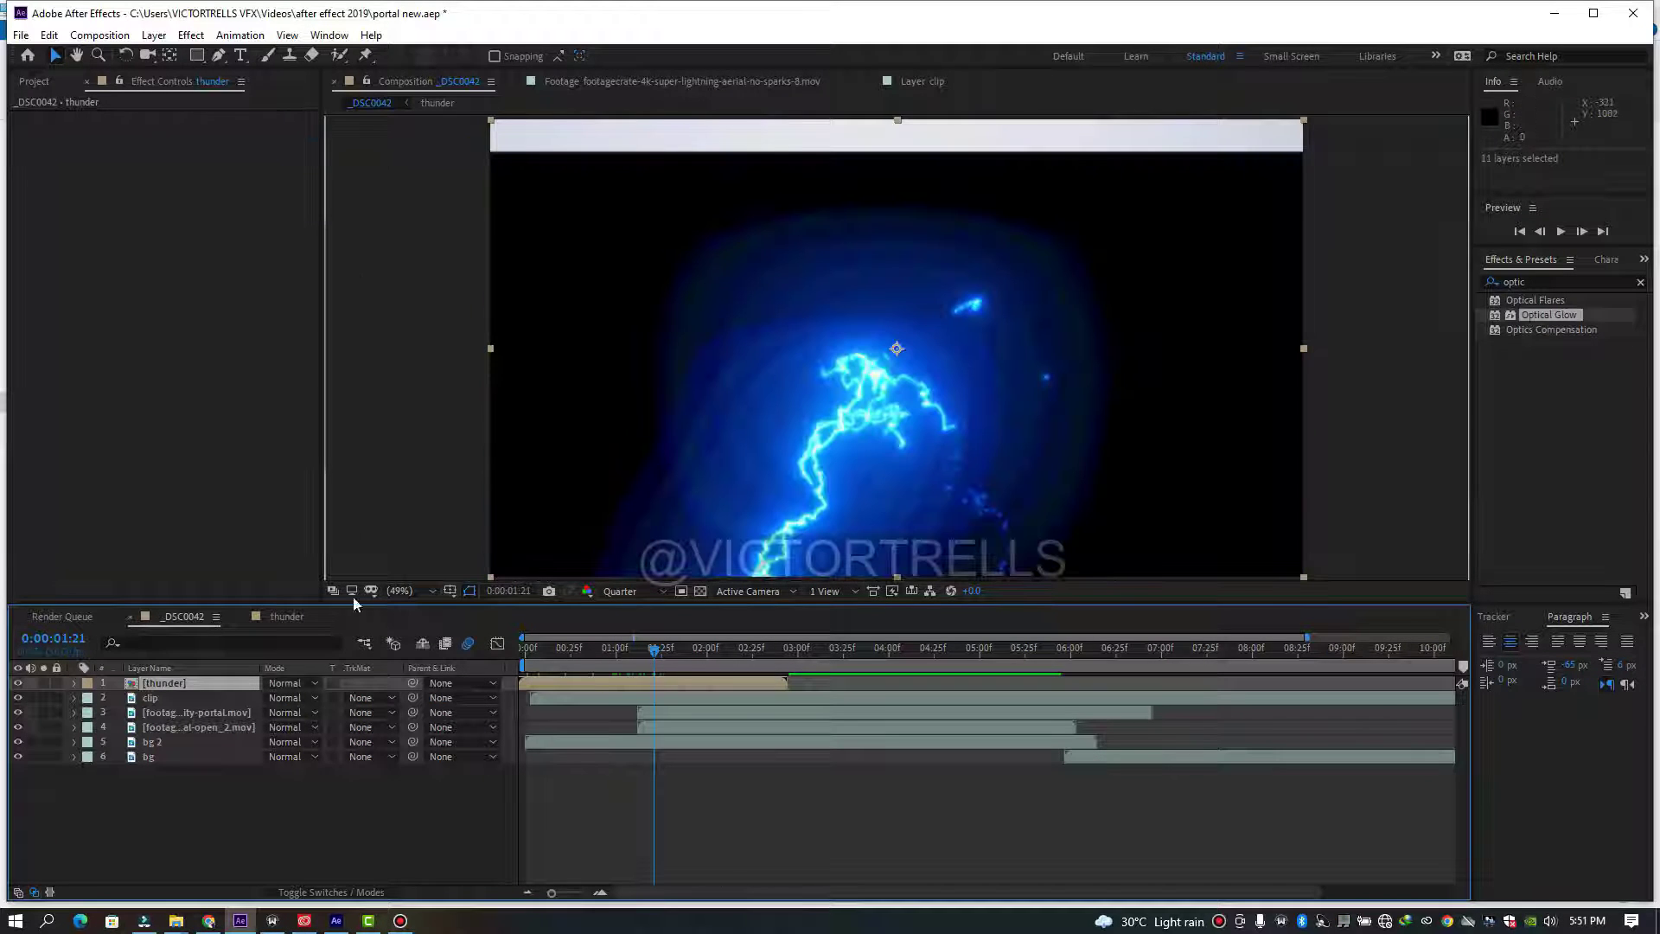
# - Try Screen blending on the thunder layer, preview it from 0:00:02:03, and set the blending back to Normal
pyautogui.click(293, 682)
pyautogui.click(351, 371)
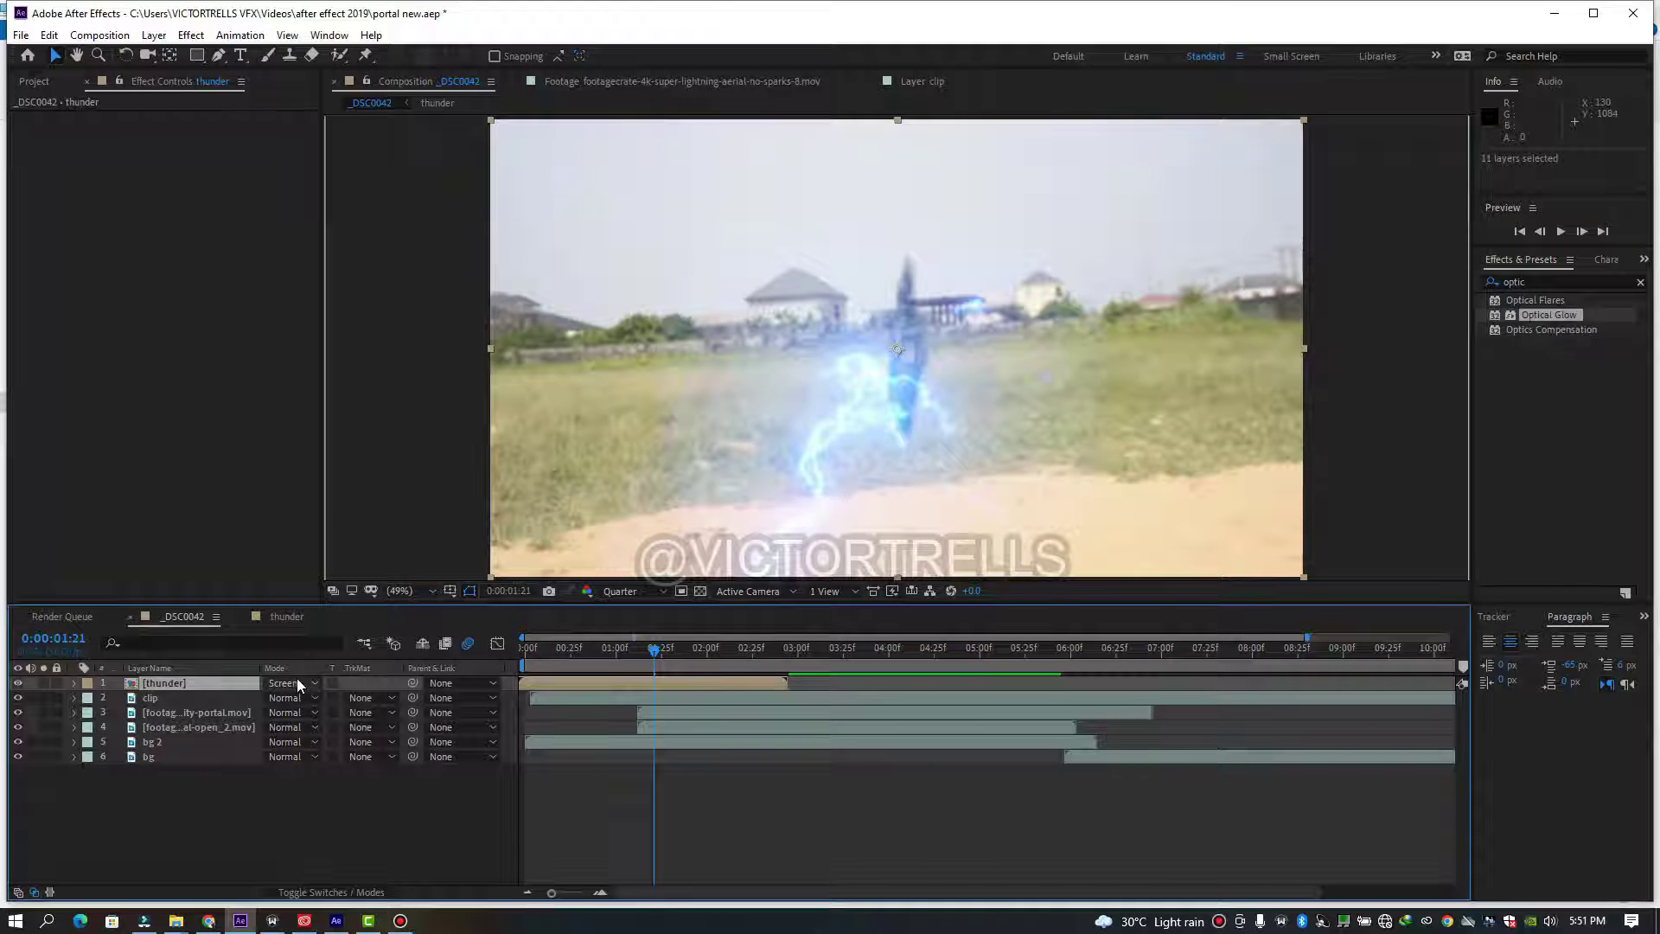
pyautogui.moveTo(650, 650); pyautogui.dragTo(709, 660)
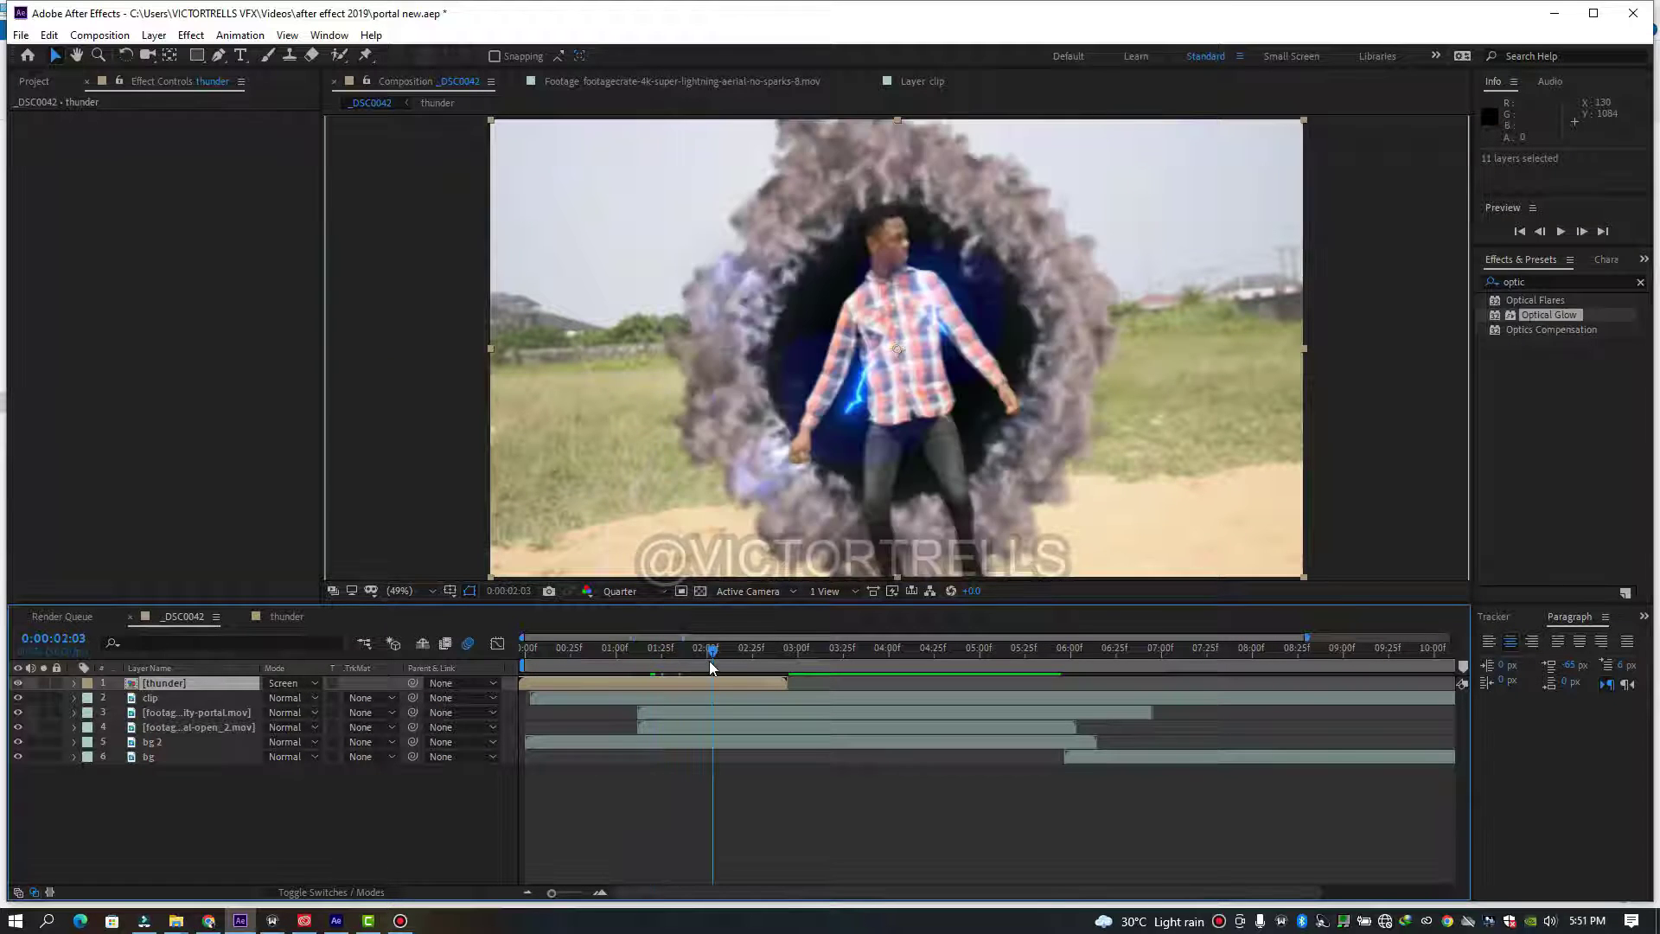
pyautogui.press('space')
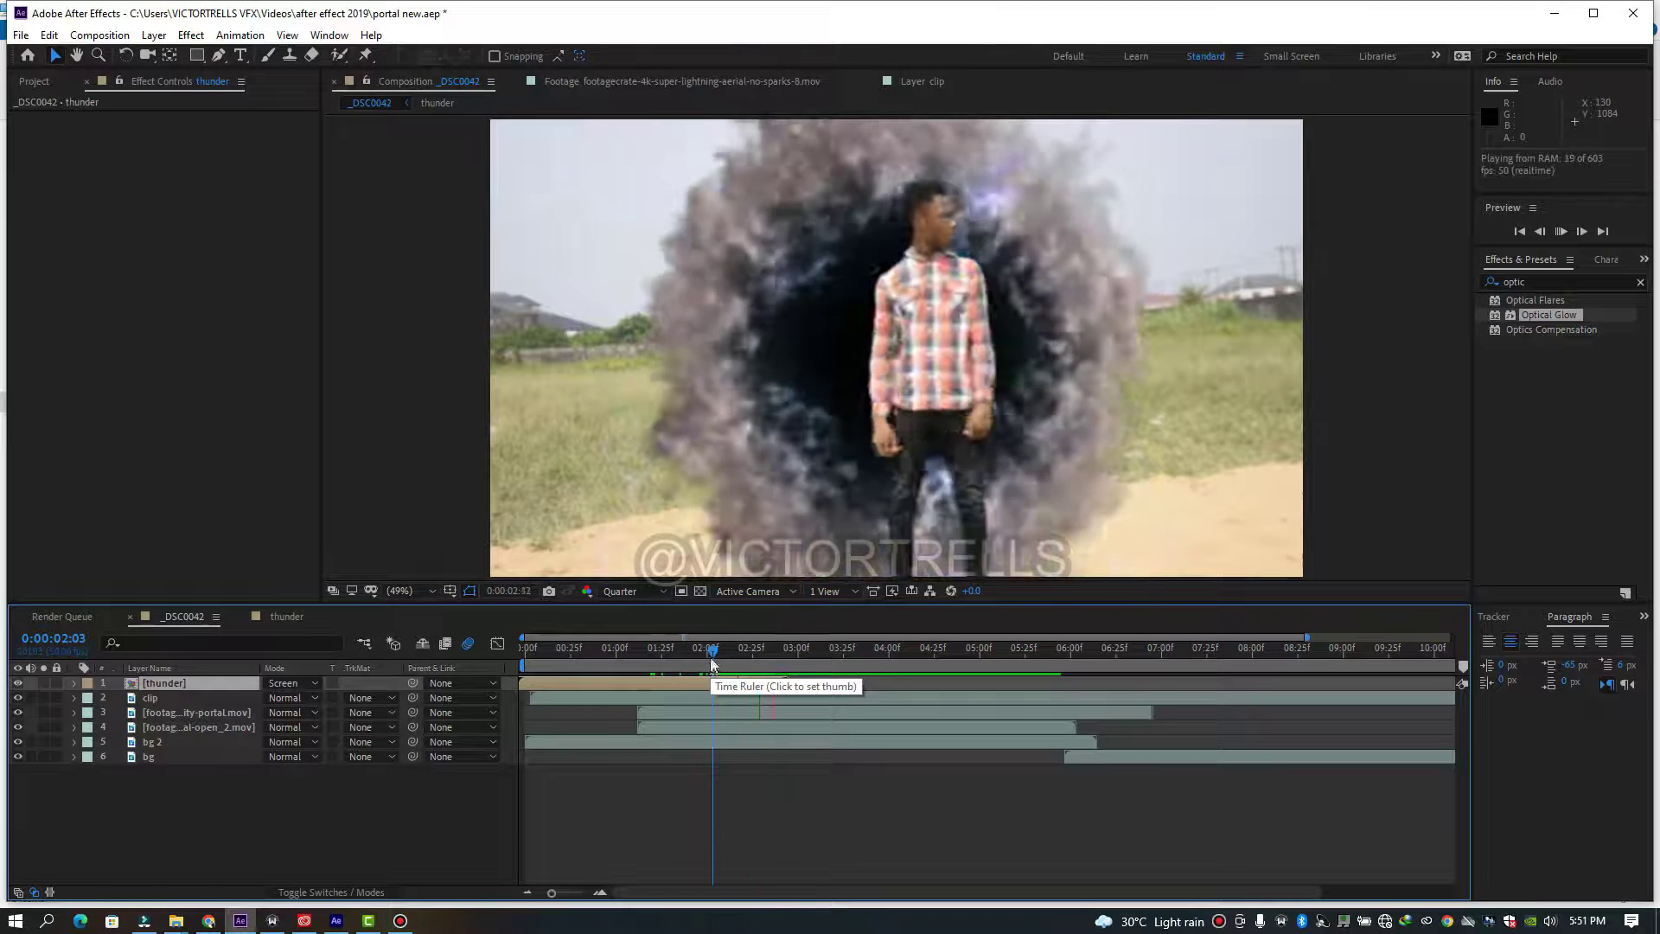
pyautogui.click(670, 660)
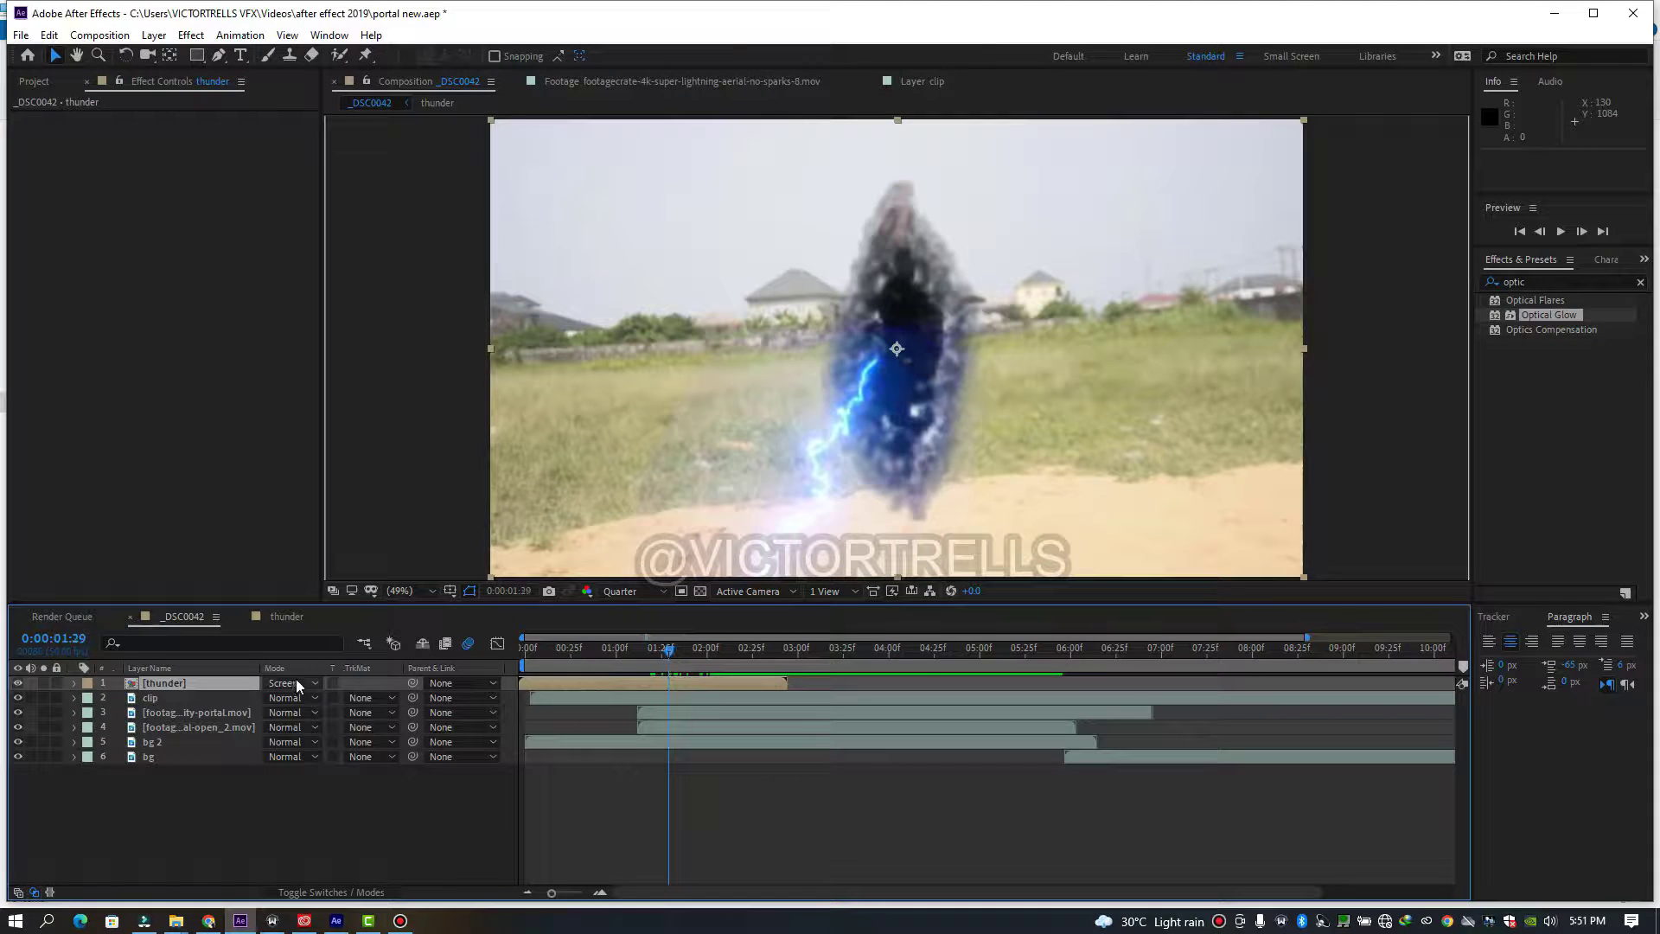
pyautogui.click(296, 678)
pyautogui.click(346, 145)
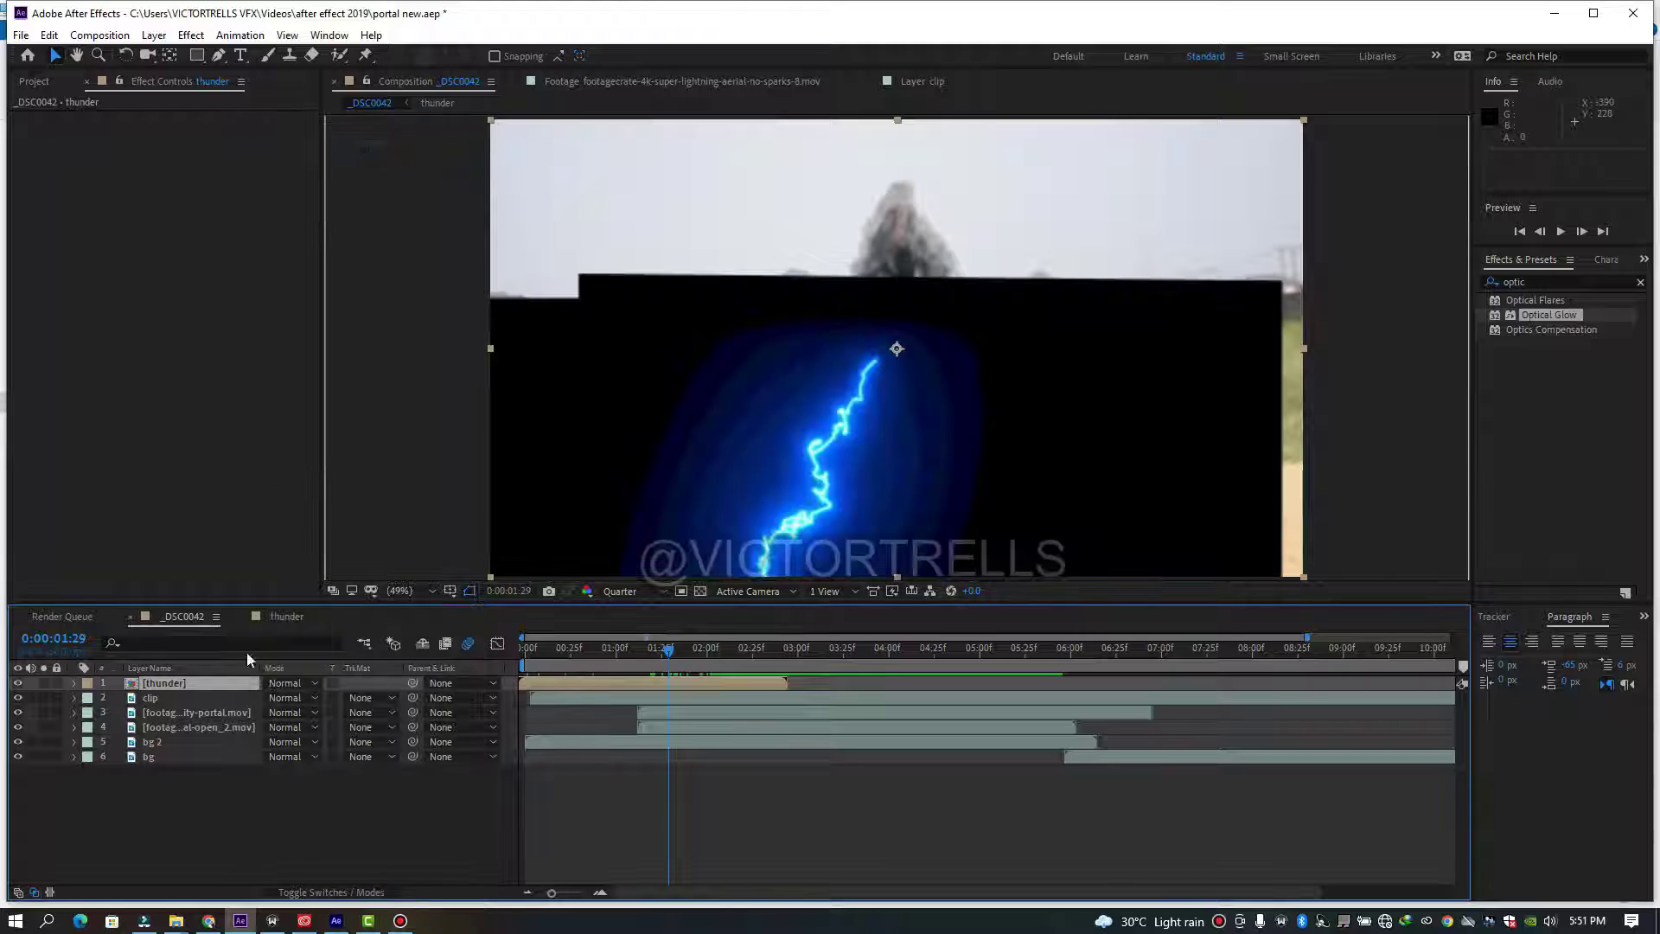
# - Enable Collapse Transformations on the thunder layer, and preview the lightning from 0:00:00:47 and 0:00:01:03
pyautogui.click(276, 892)
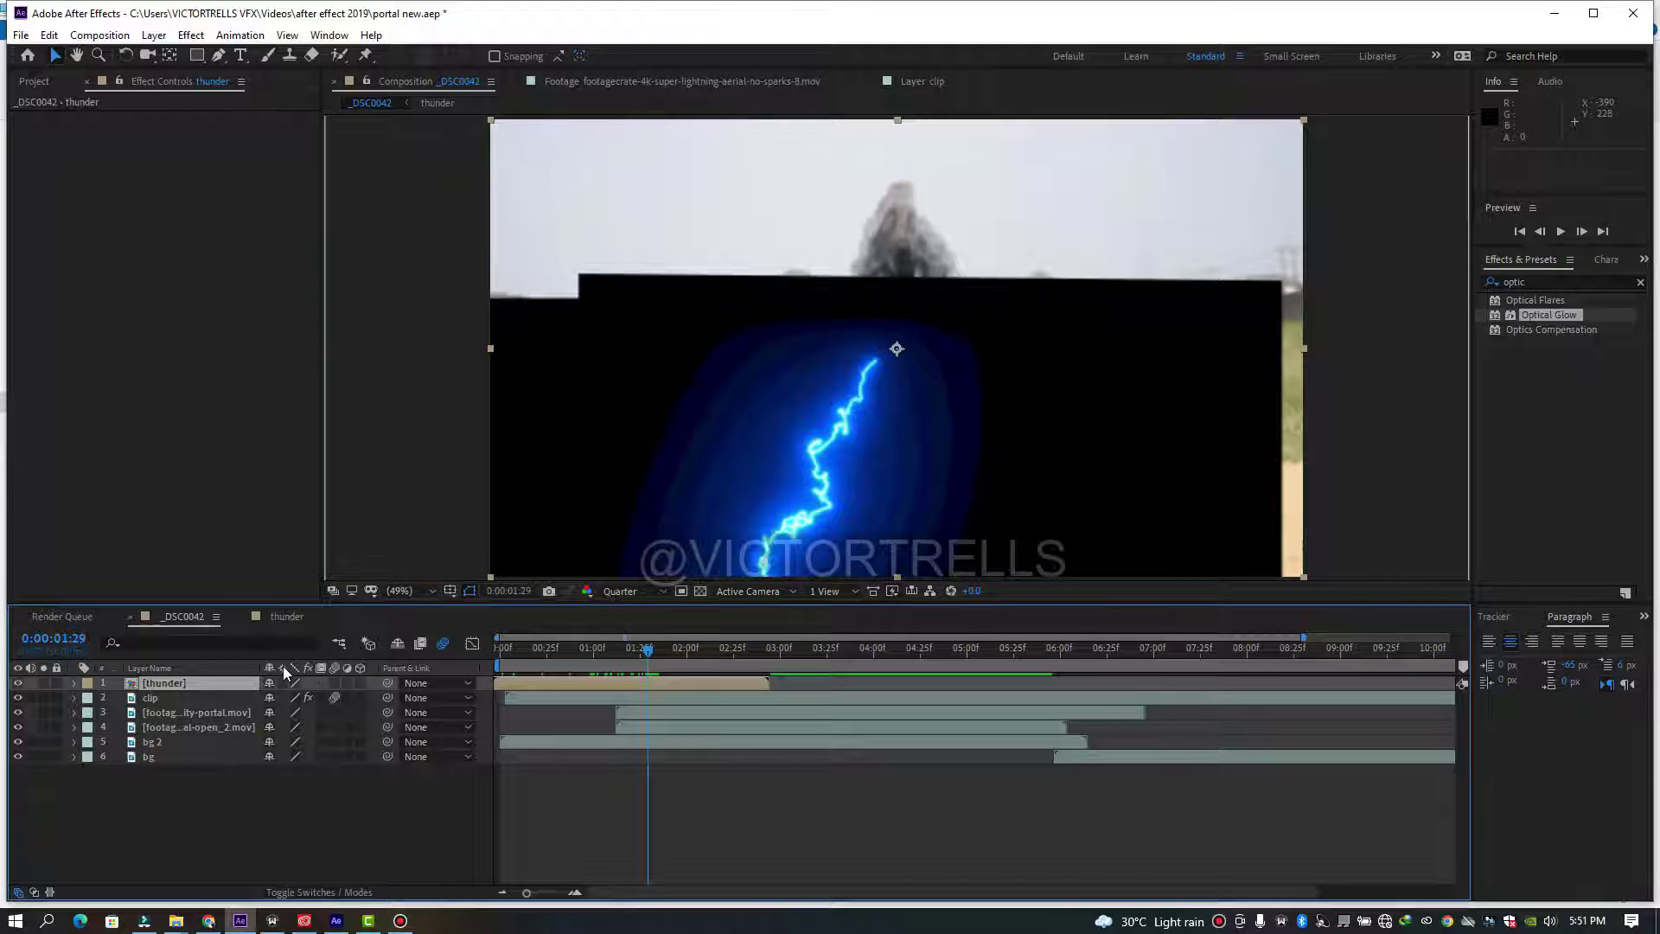
pyautogui.click(283, 681)
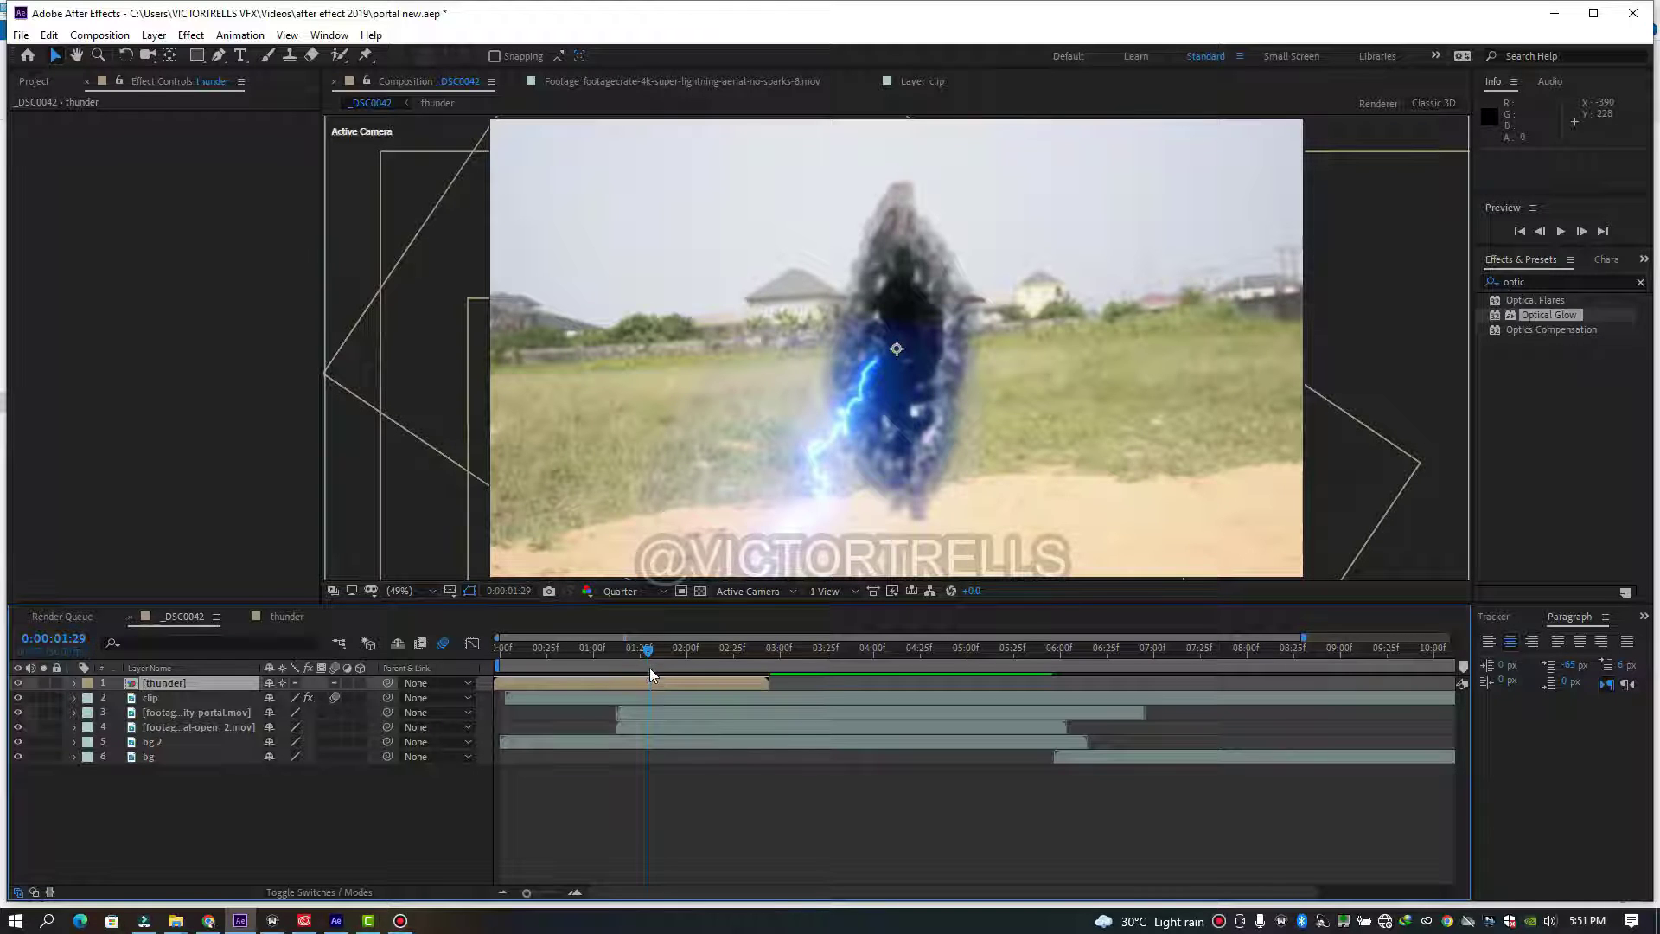
pyautogui.moveTo(645, 654); pyautogui.dragTo(584, 651)
pyautogui.press('space')
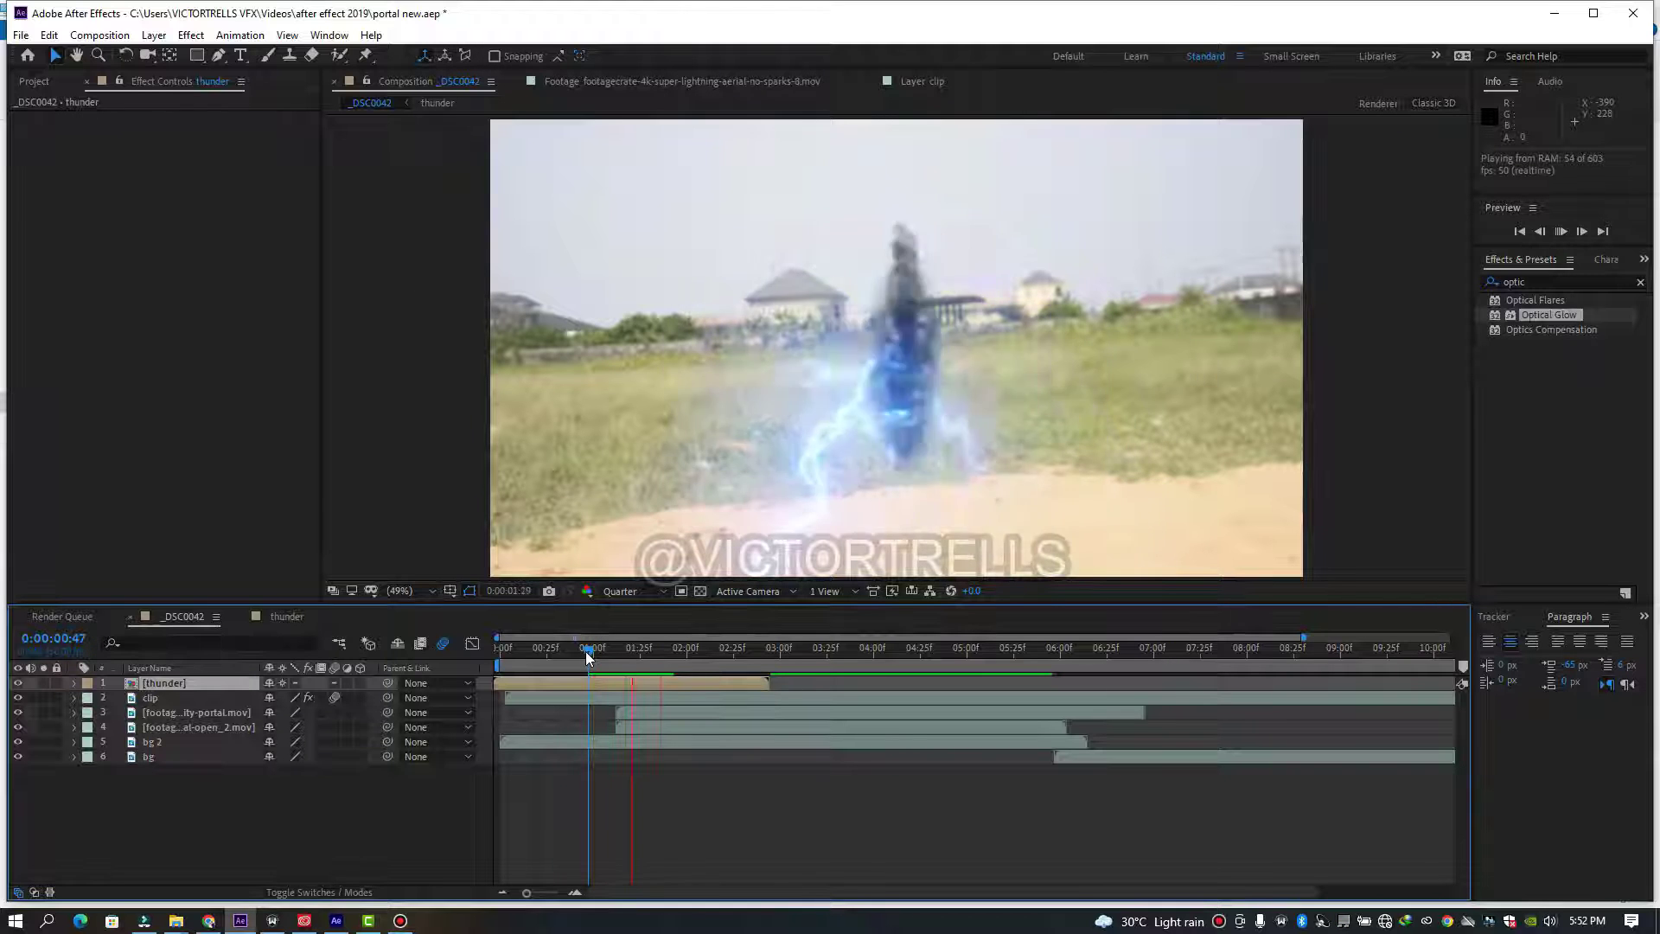
pyautogui.moveTo(586, 652); pyautogui.dragTo(596, 655)
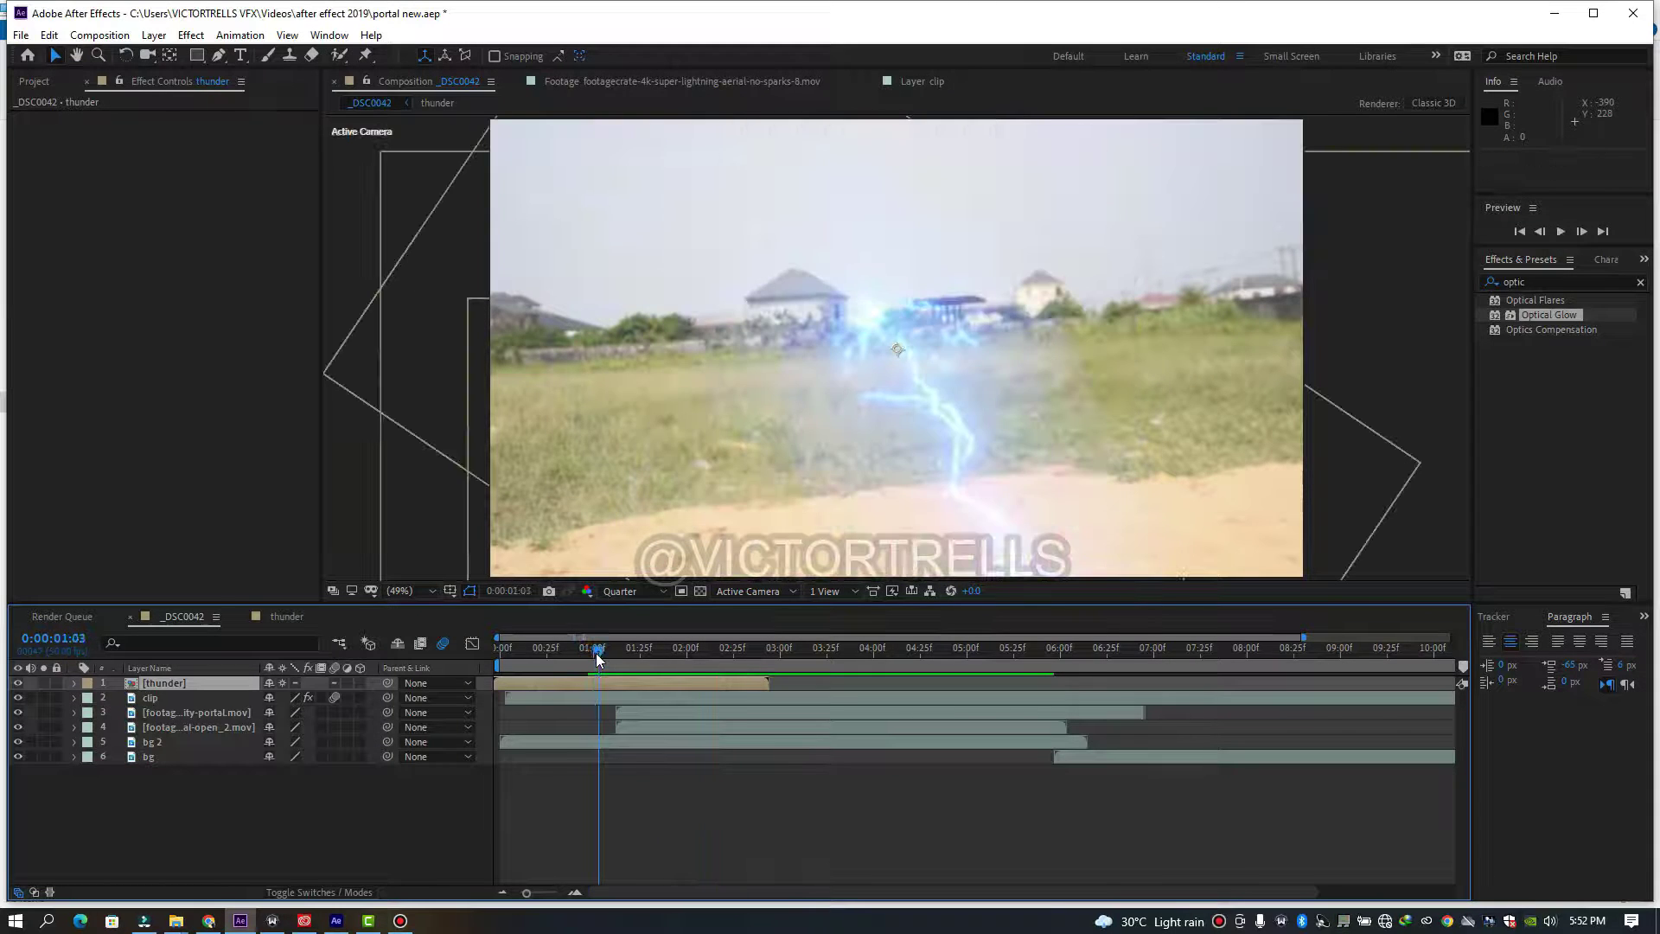
pyautogui.press('space')
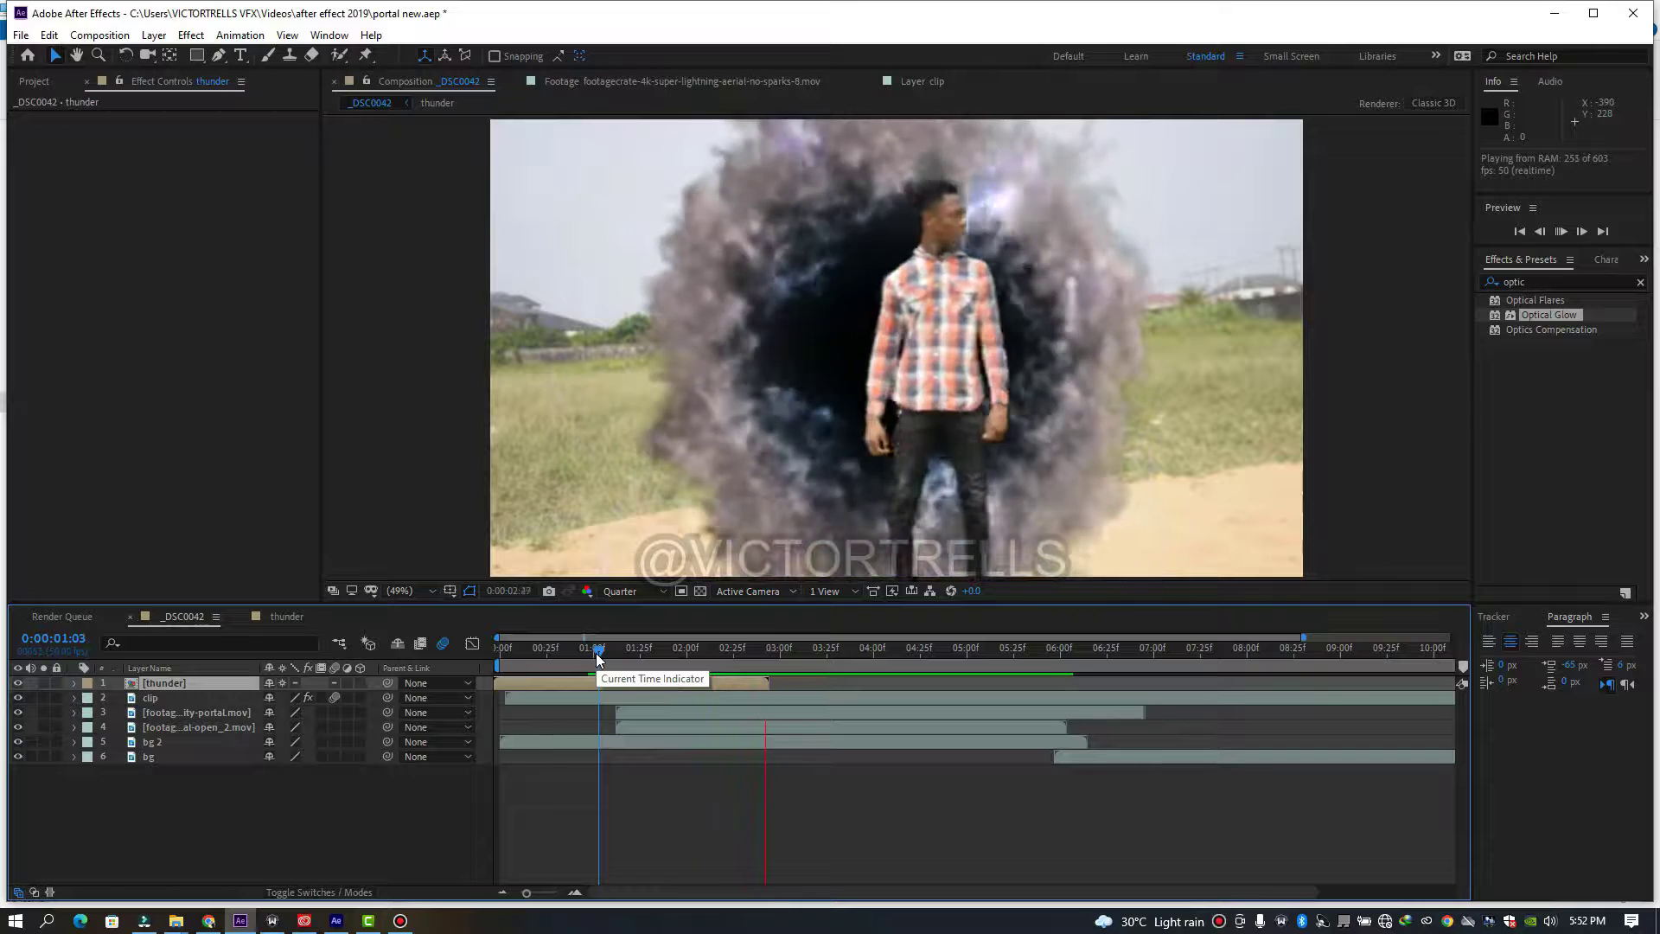
pyautogui.moveTo(597, 655); pyautogui.dragTo(543, 666)
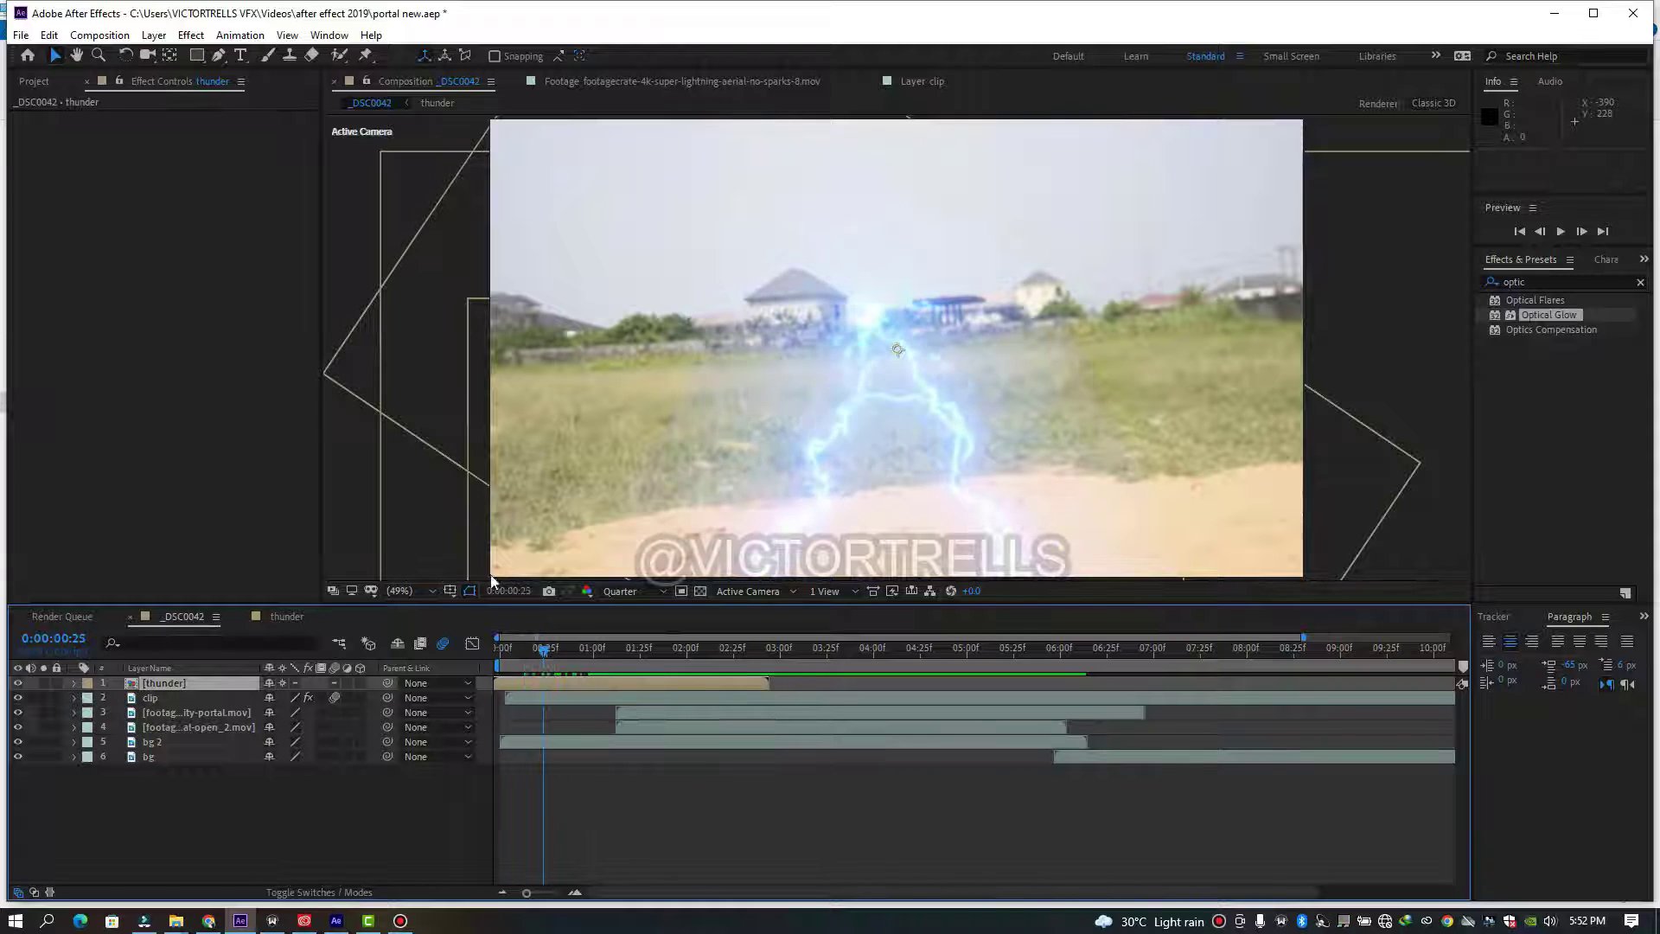
pyautogui.rightClick(251, 834)
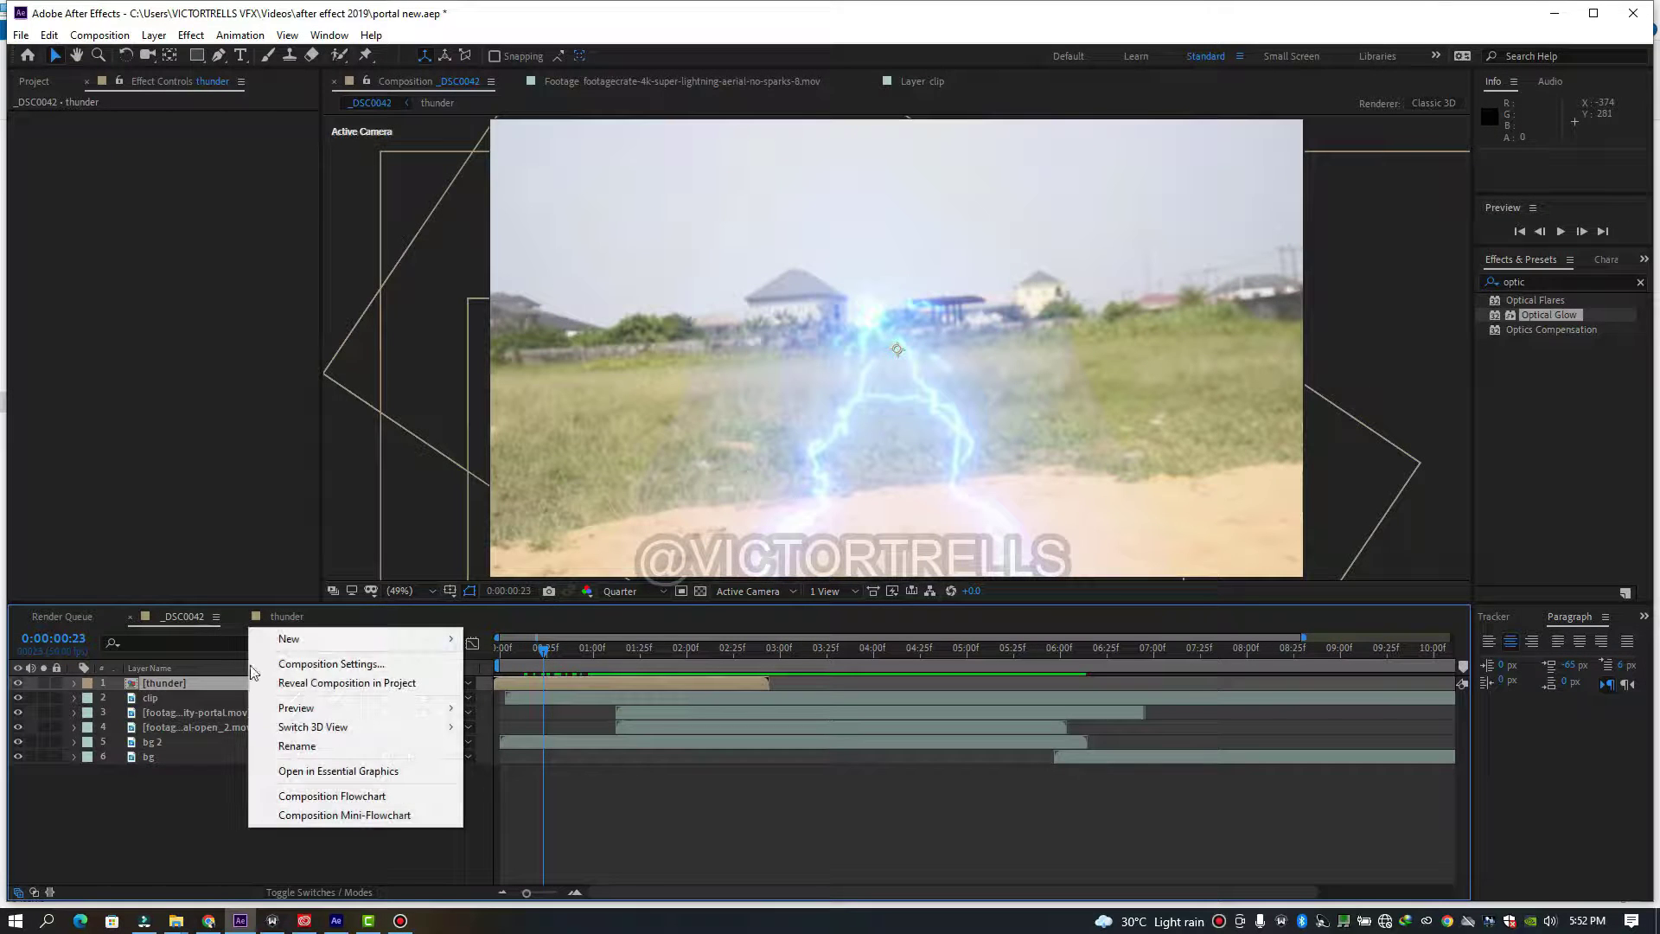
pyautogui.moveTo(289, 640)
pyautogui.click(527, 685)
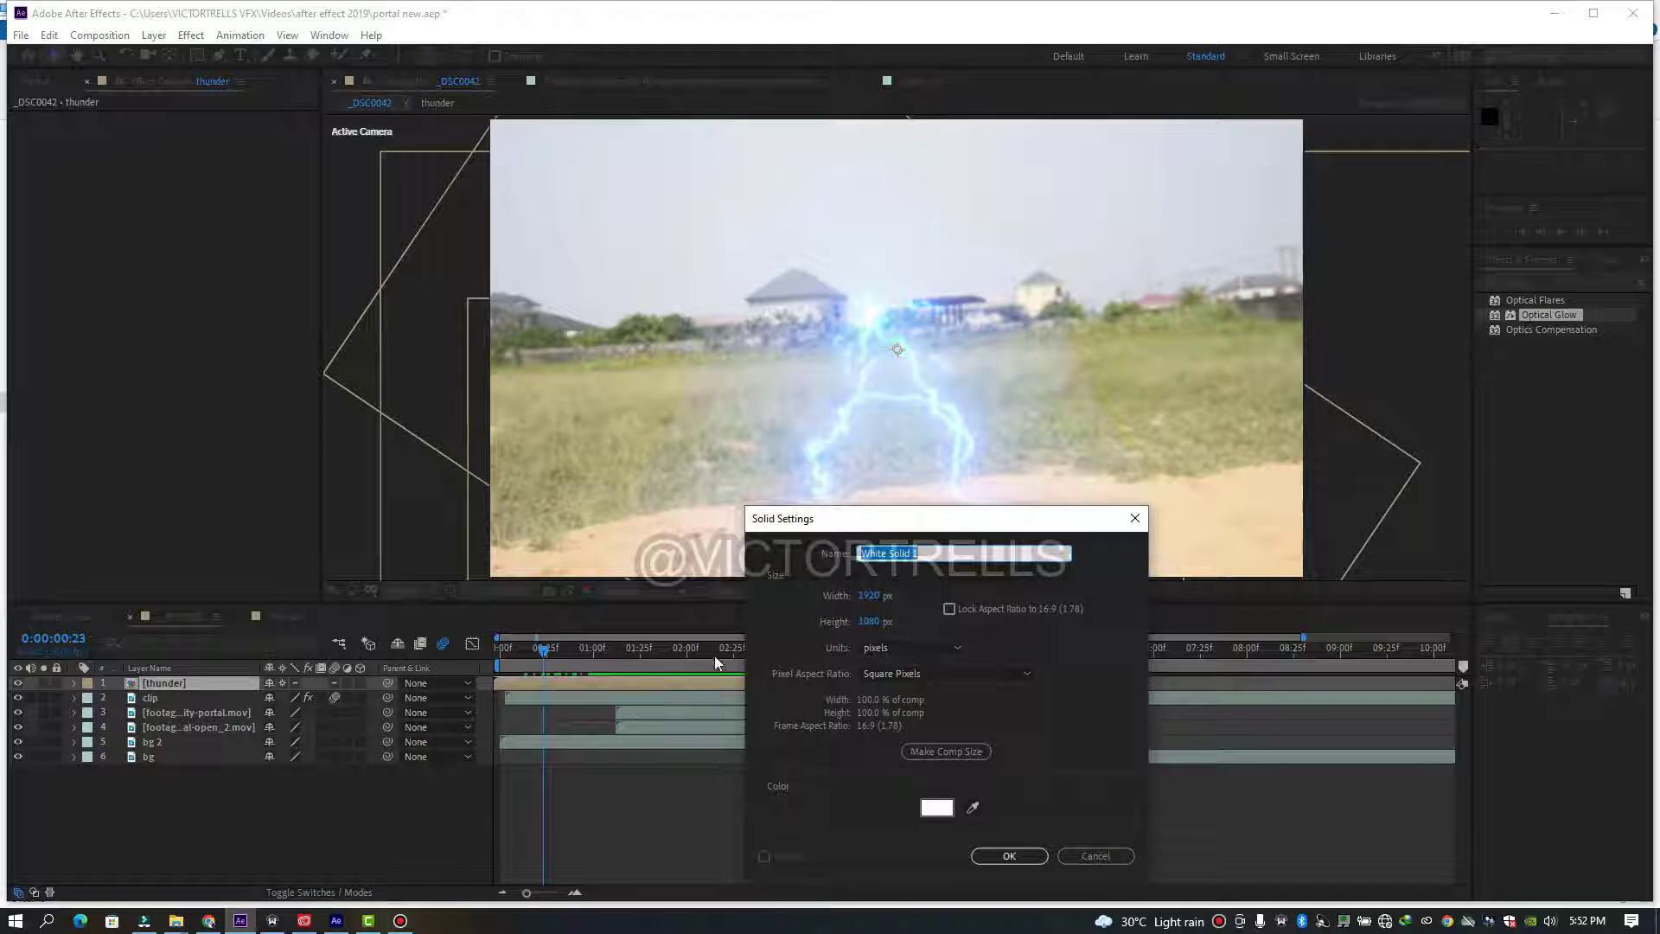
pyautogui.click(938, 809)
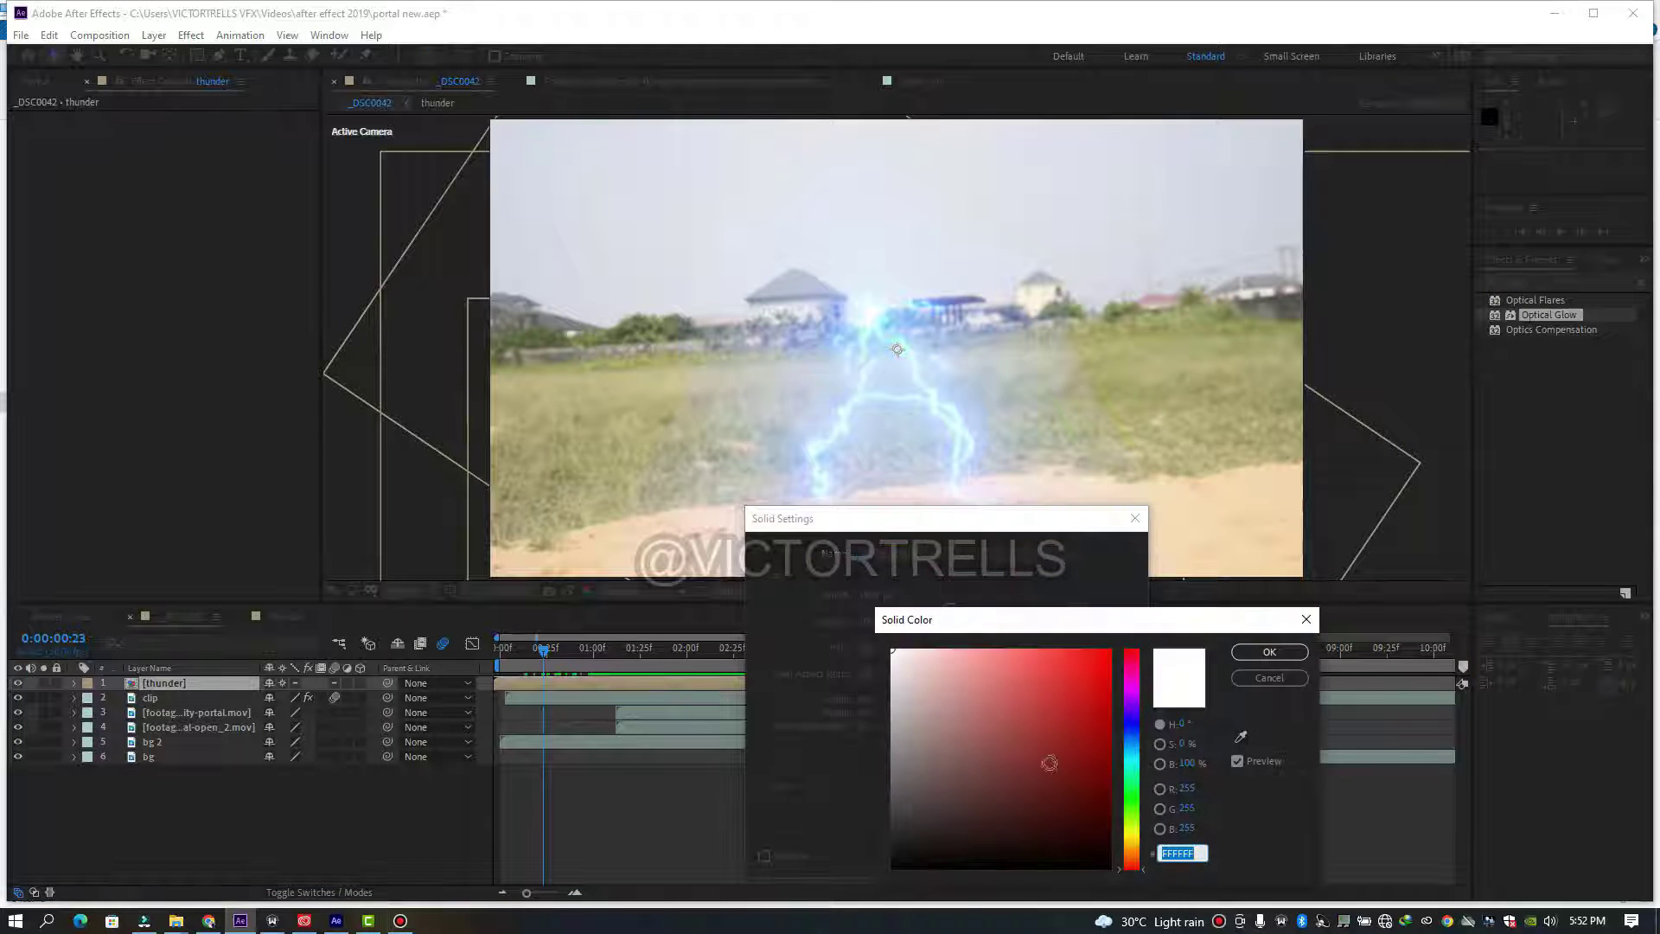
pyautogui.moveTo(1048, 762); pyautogui.dragTo(1133, 886)
pyautogui.click(1269, 661)
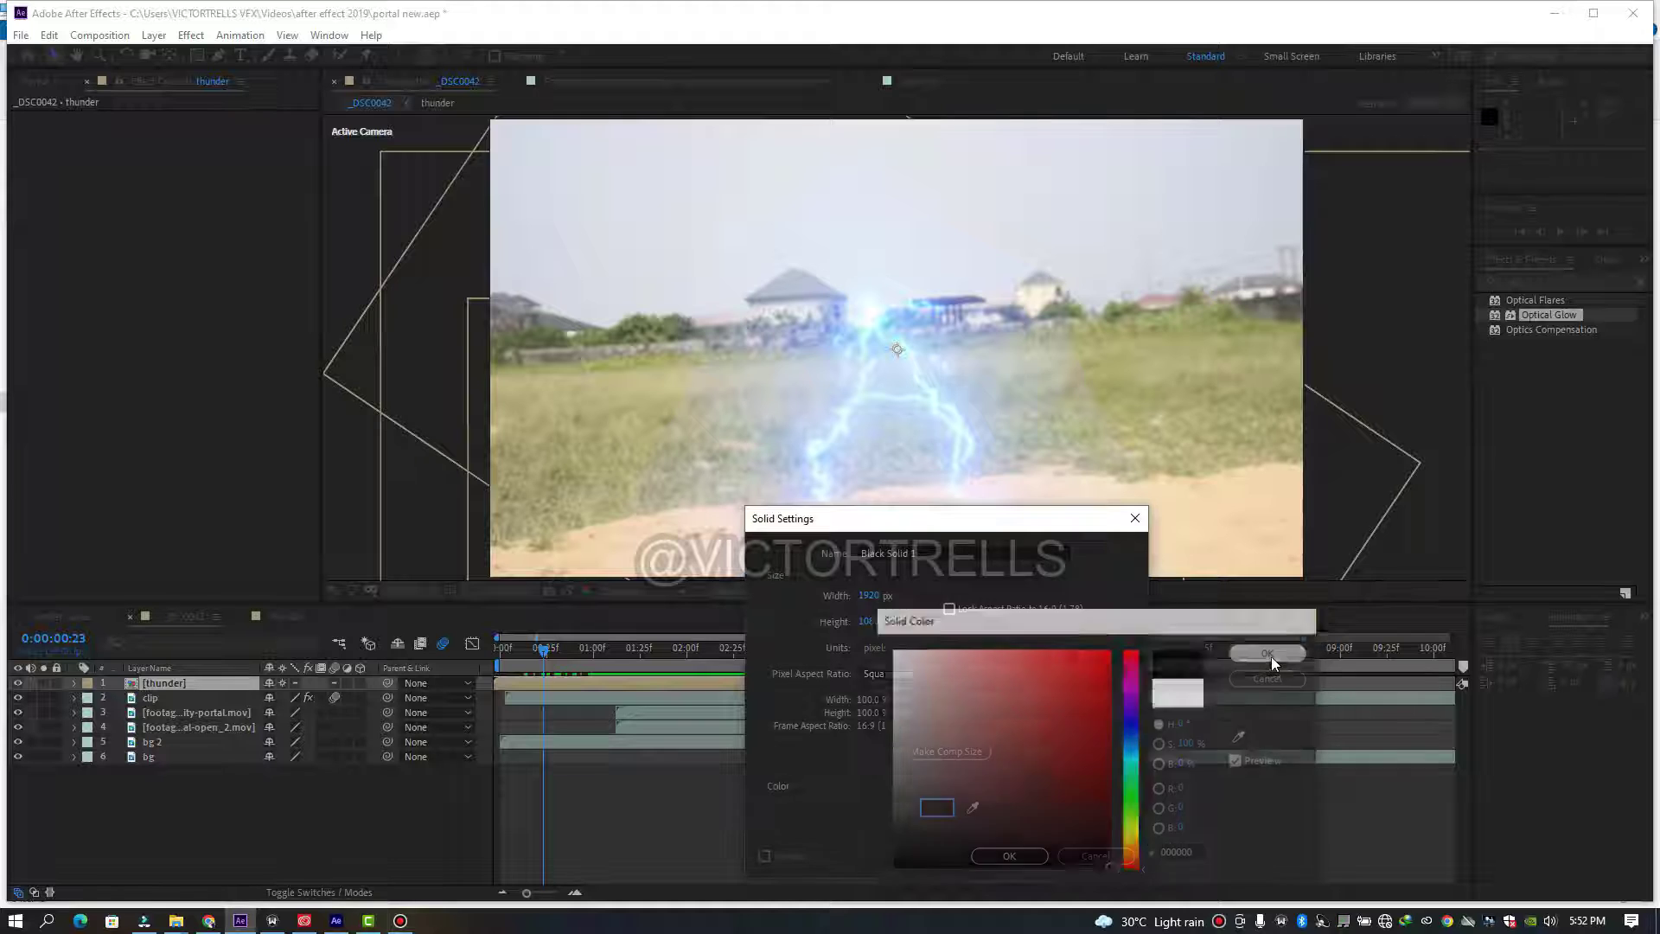
pyautogui.press('Return')
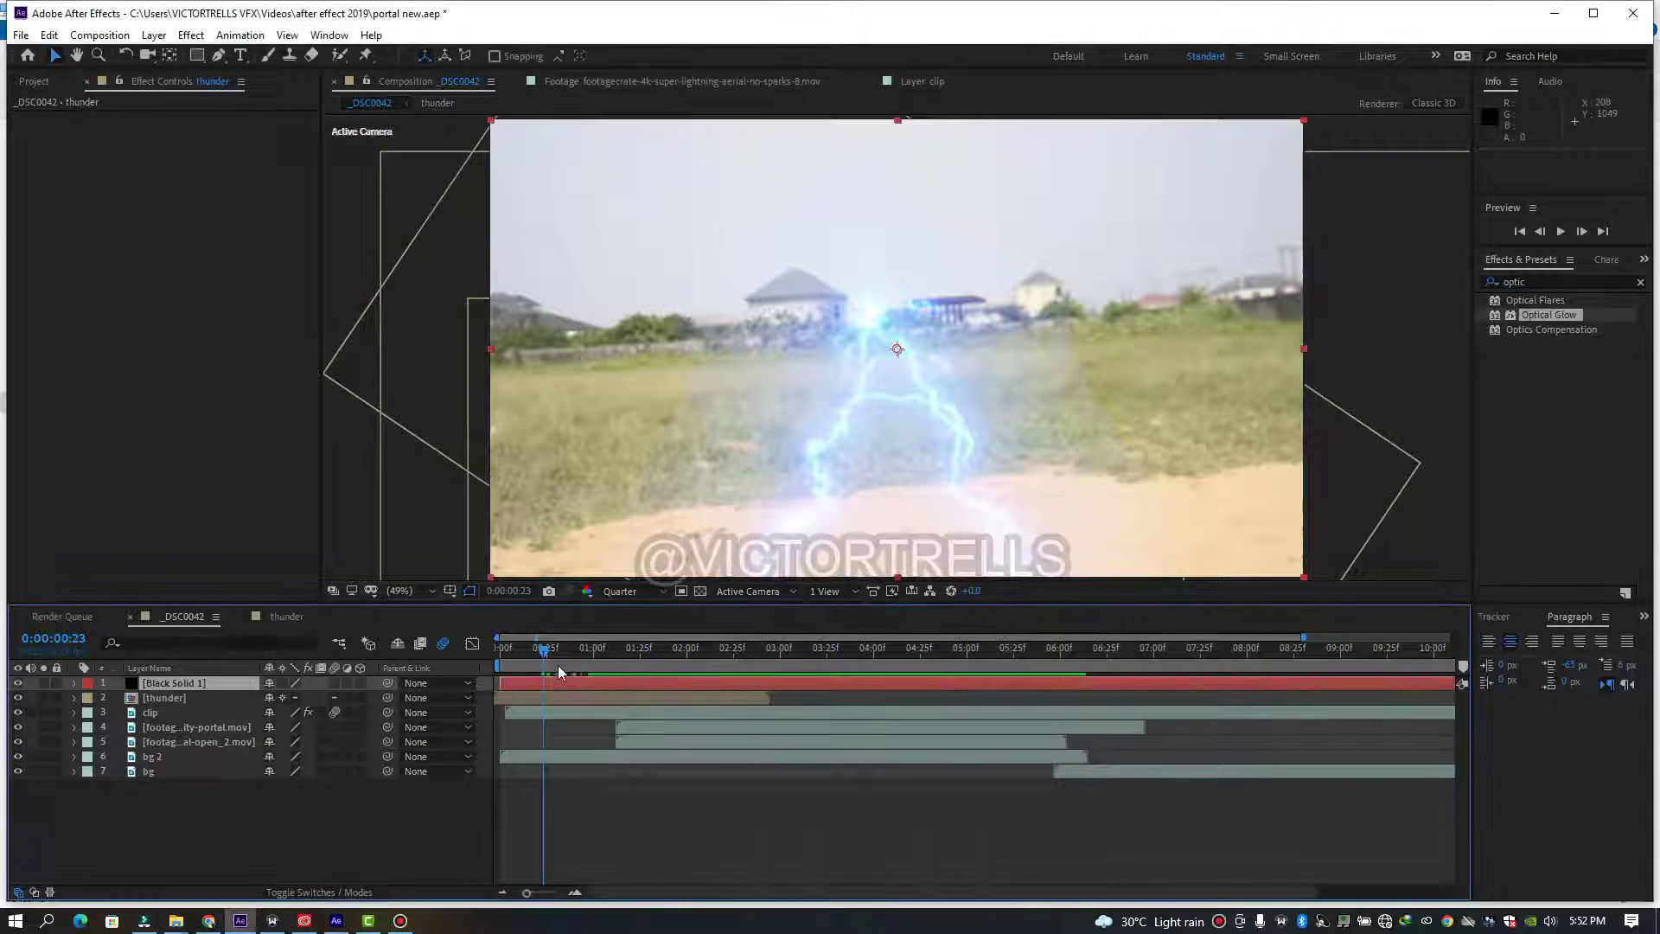
# - Move to 0:00:00:36, search the effects for "saber", and apply the Saber effect to the black solid layer
pyautogui.moveTo(542, 655); pyautogui.dragTo(569, 653)
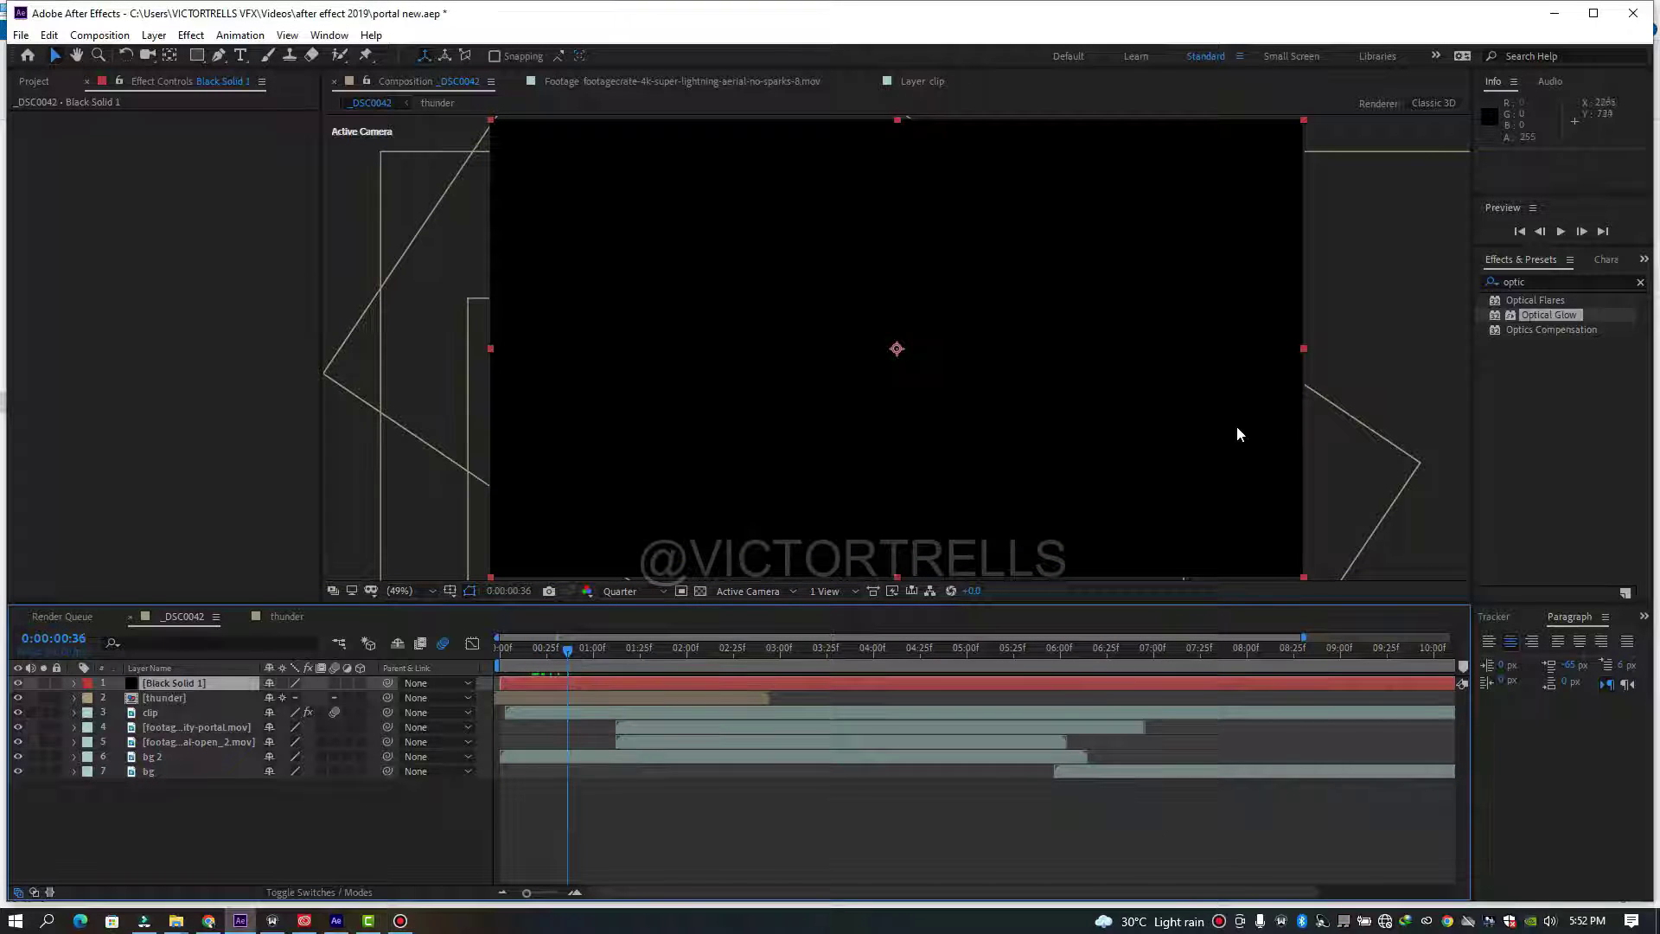
pyautogui.click(1522, 281)
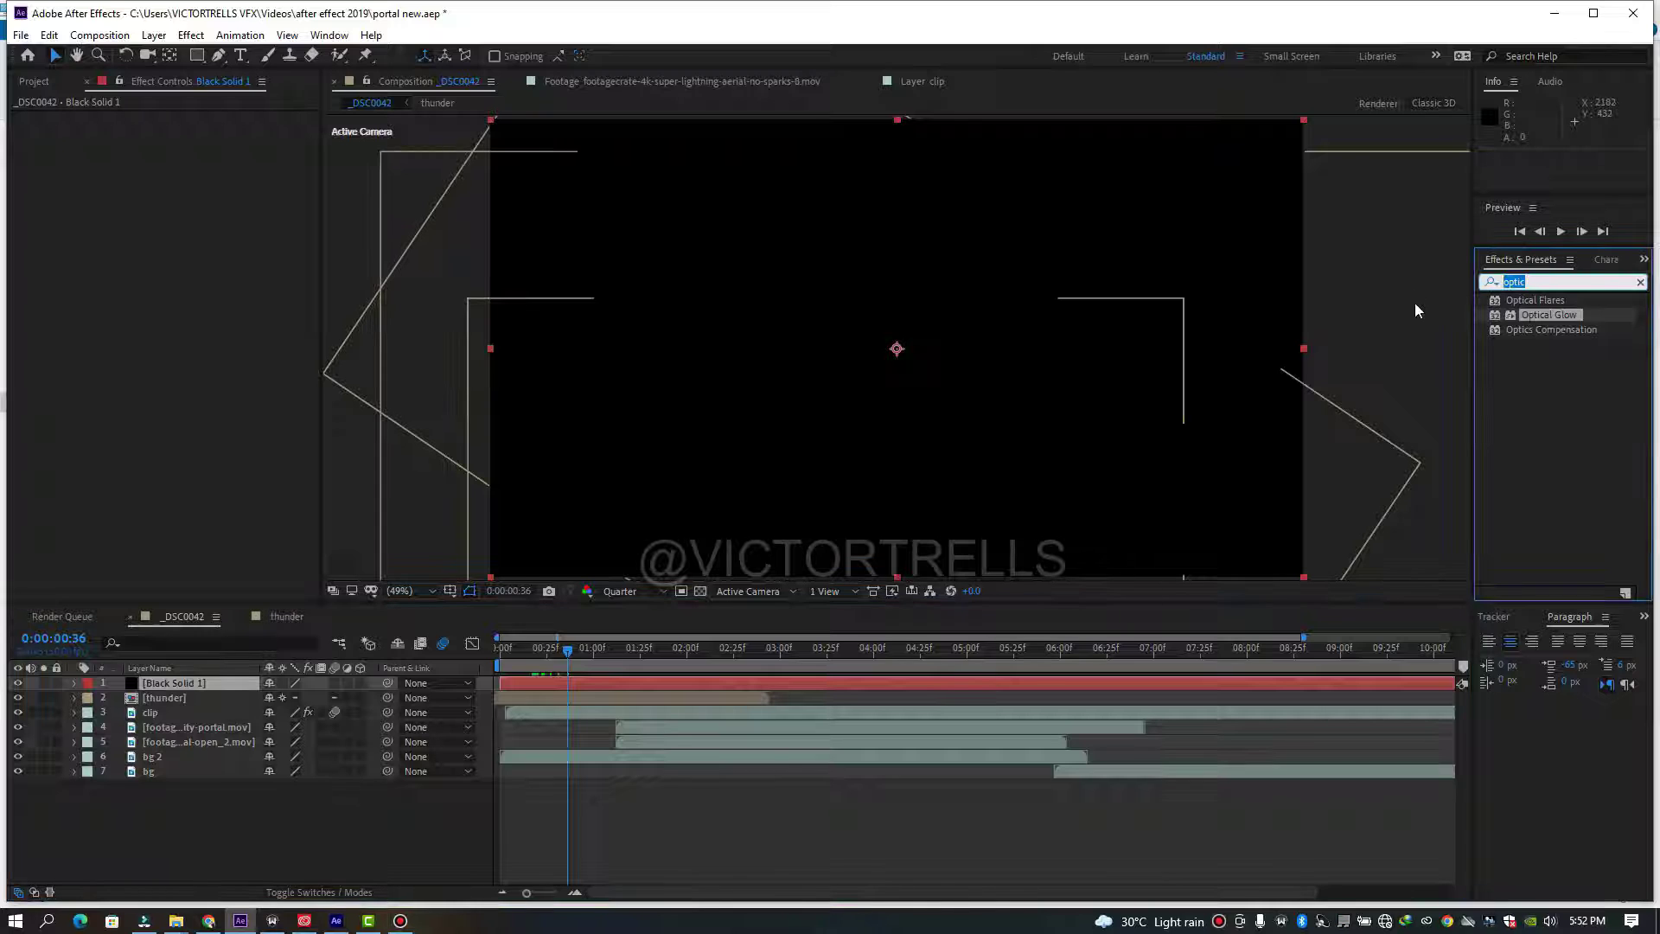
pyautogui.write('sav')
pyautogui.press('BackSpace')
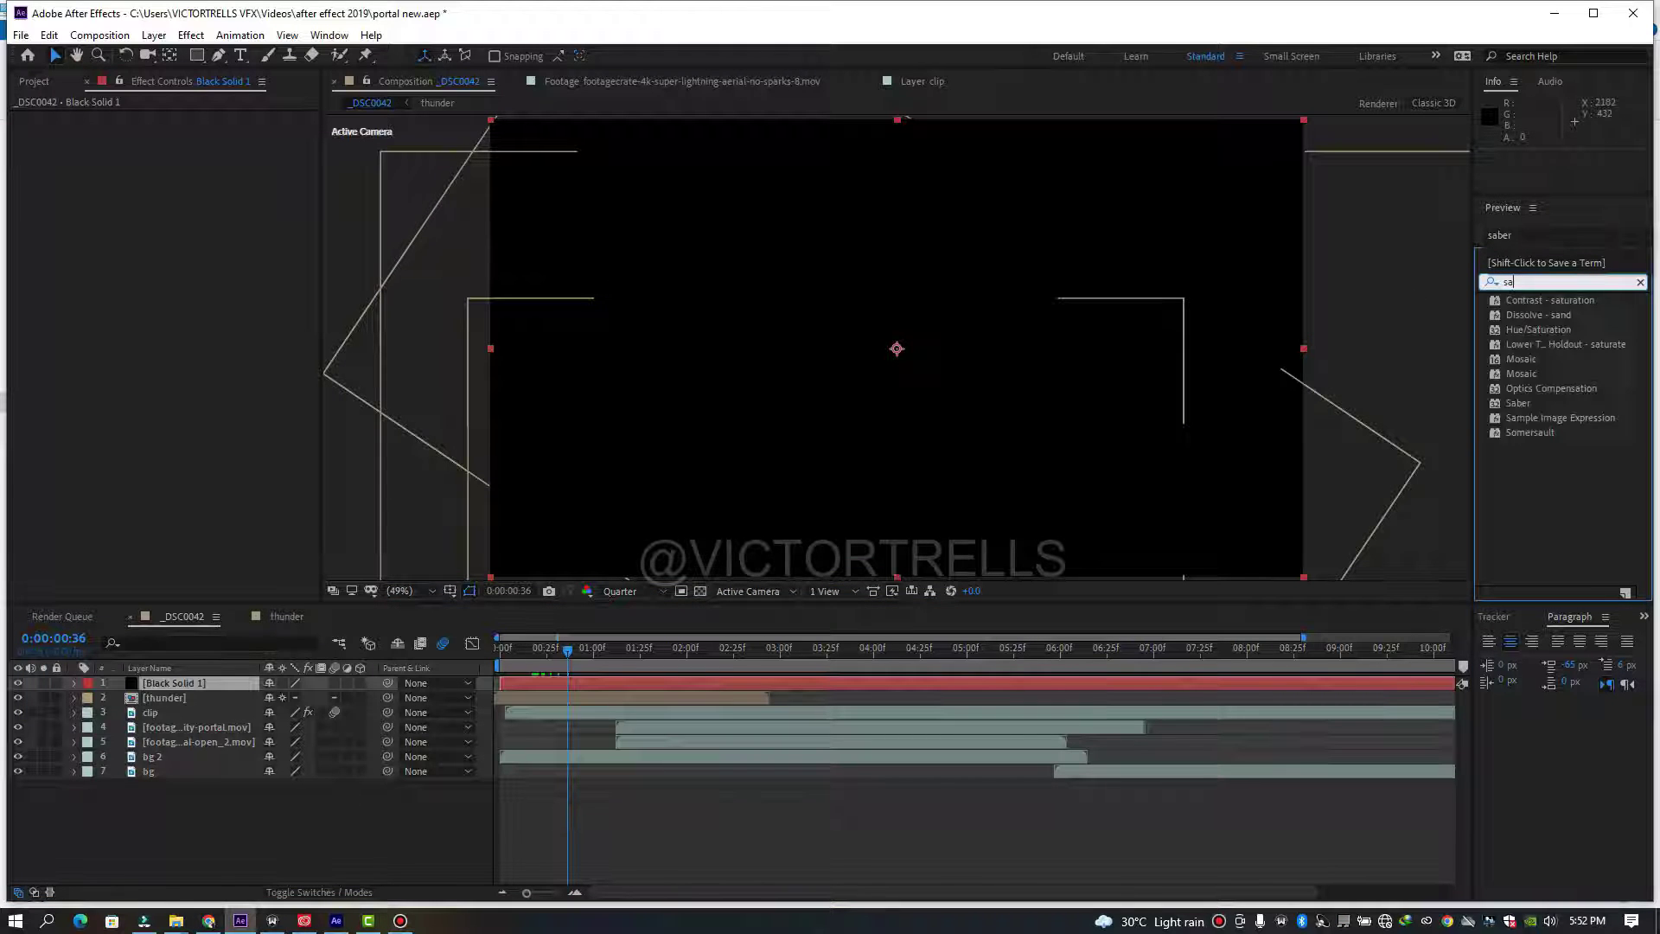
pyautogui.write('ber')
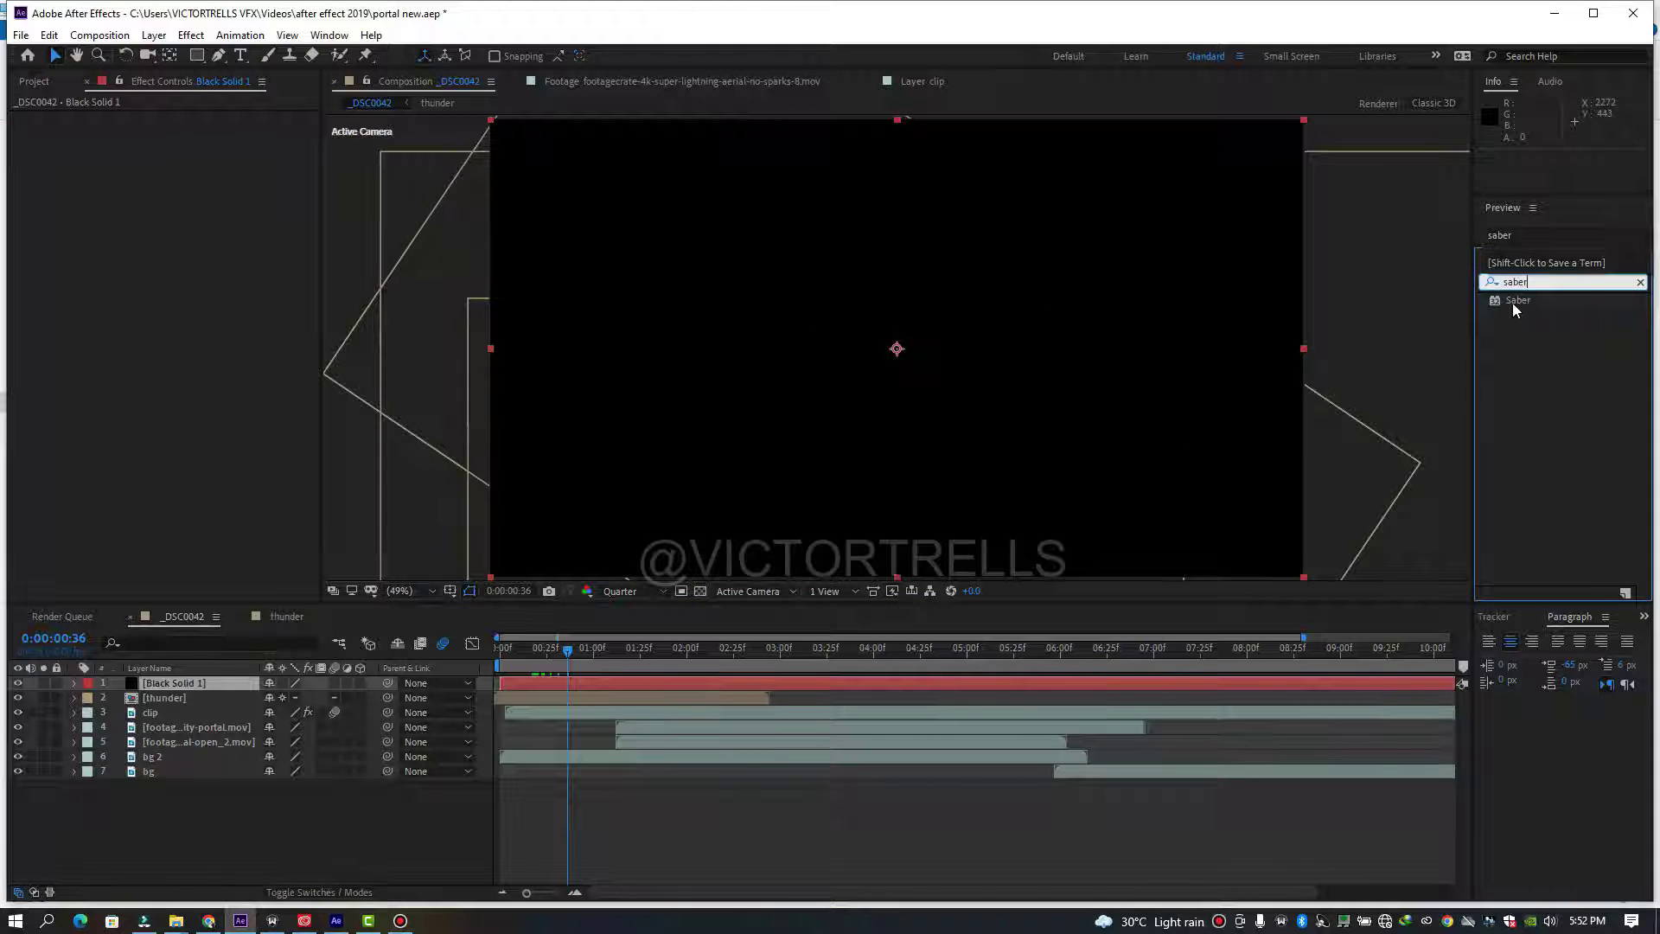
pyautogui.doubleClick(1511, 300)
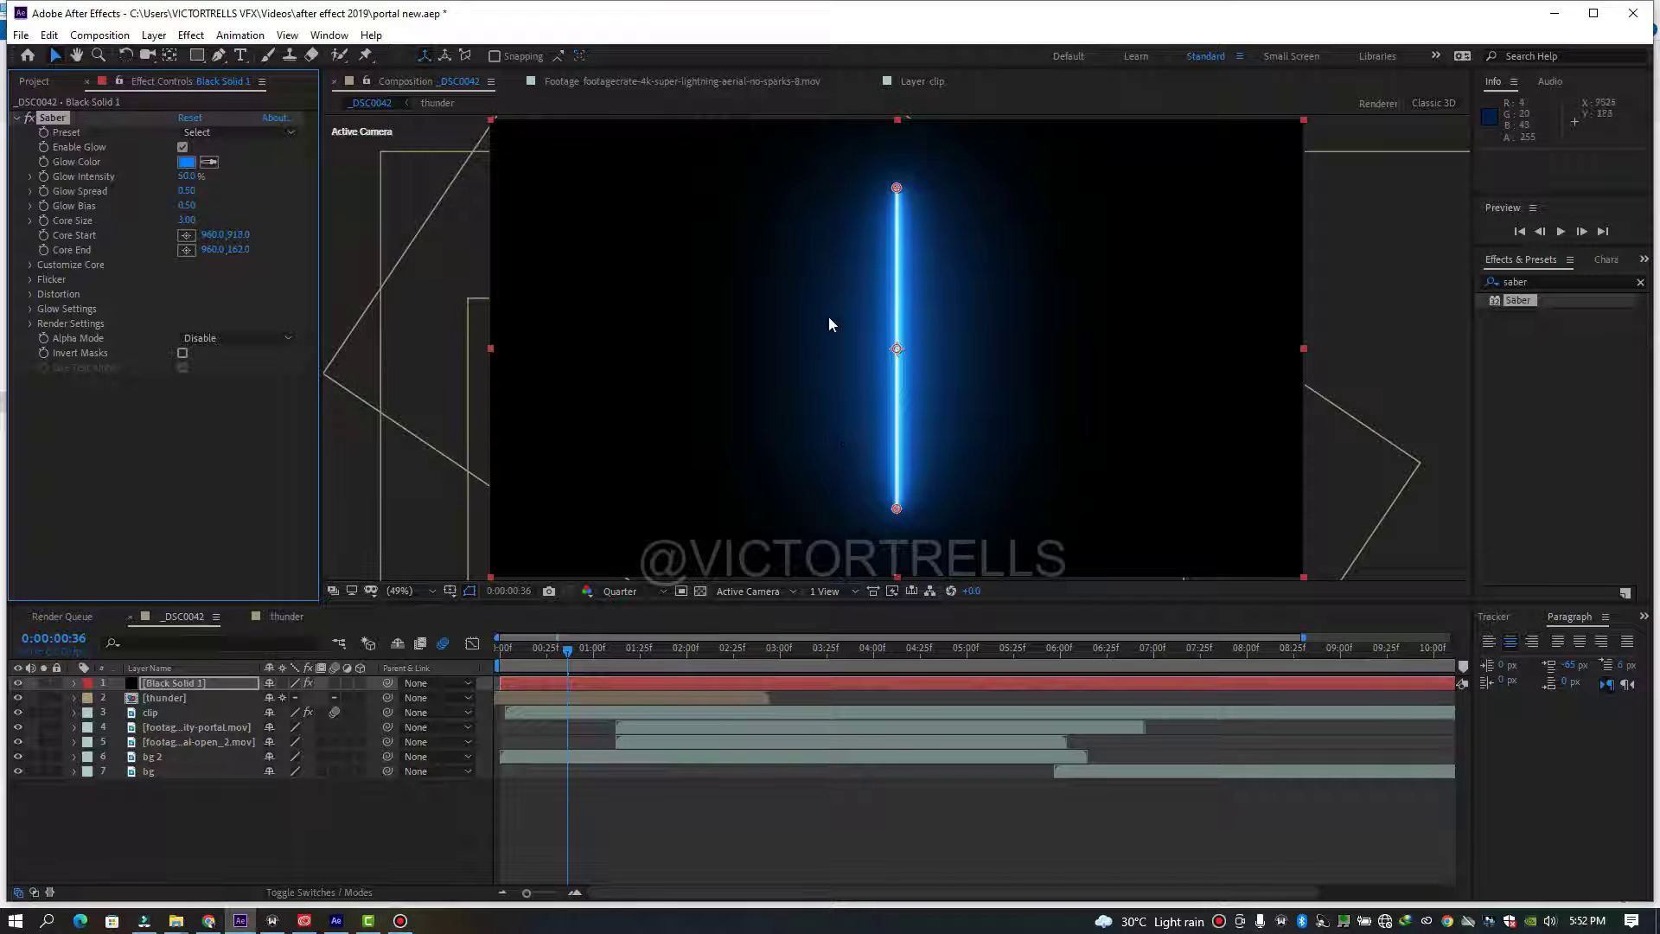
# - Turn off the Saber effect and hide the black solid layer while keeping the thunder layer visible
pyautogui.click(29, 120)
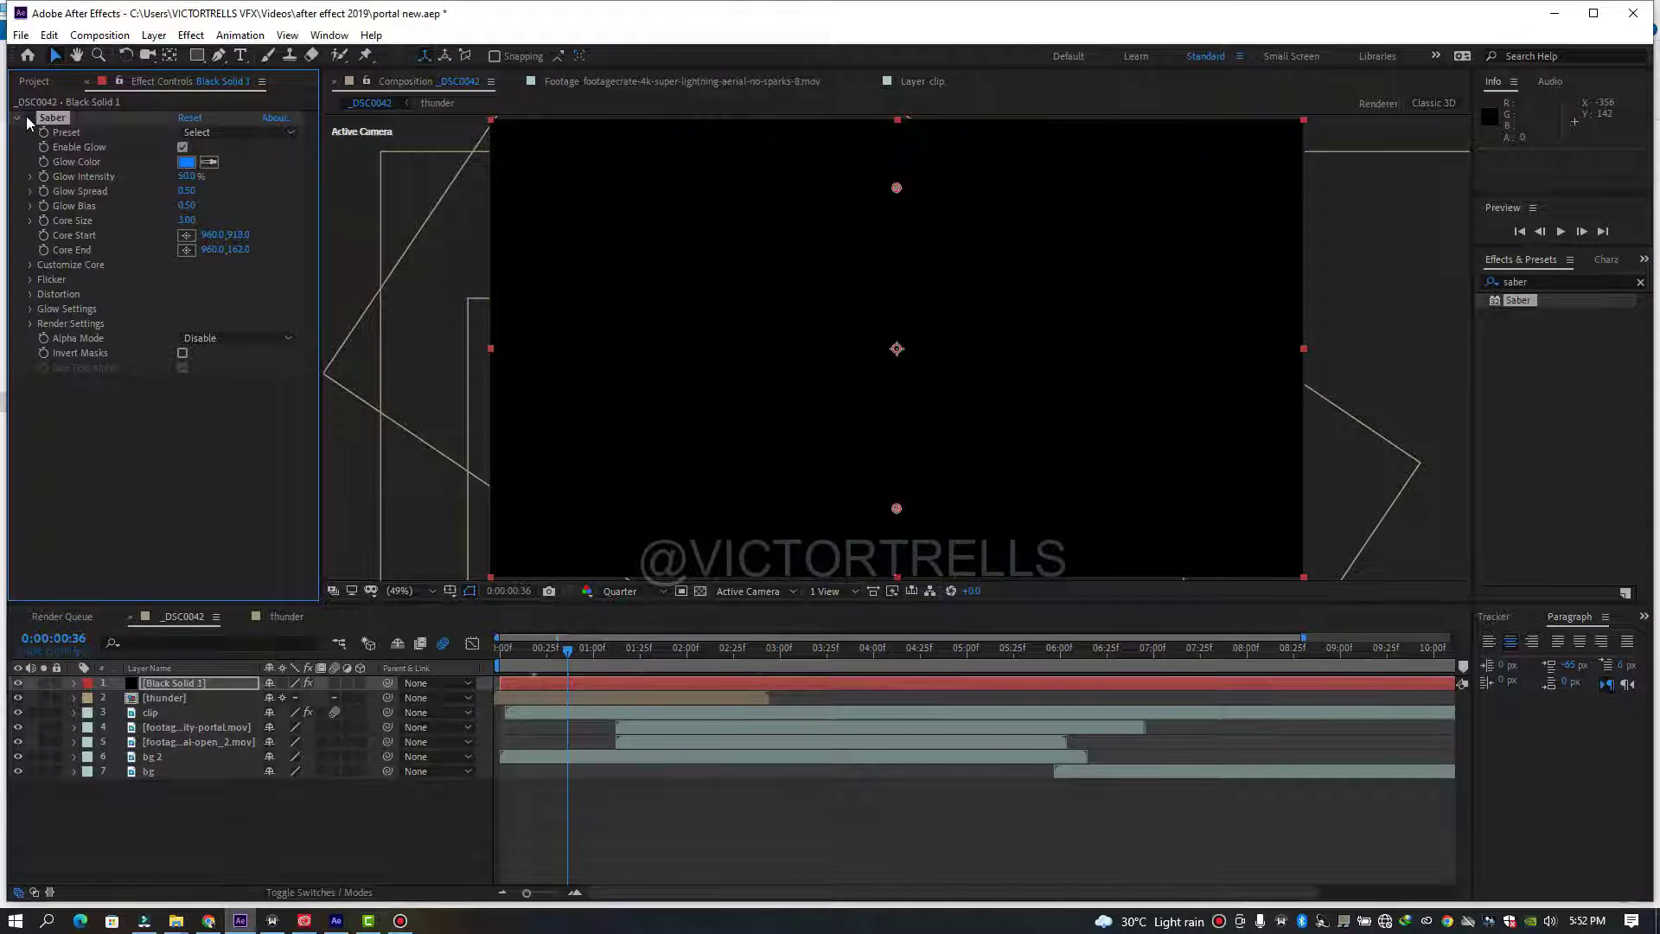
pyautogui.click(17, 698)
pyautogui.click(18, 683)
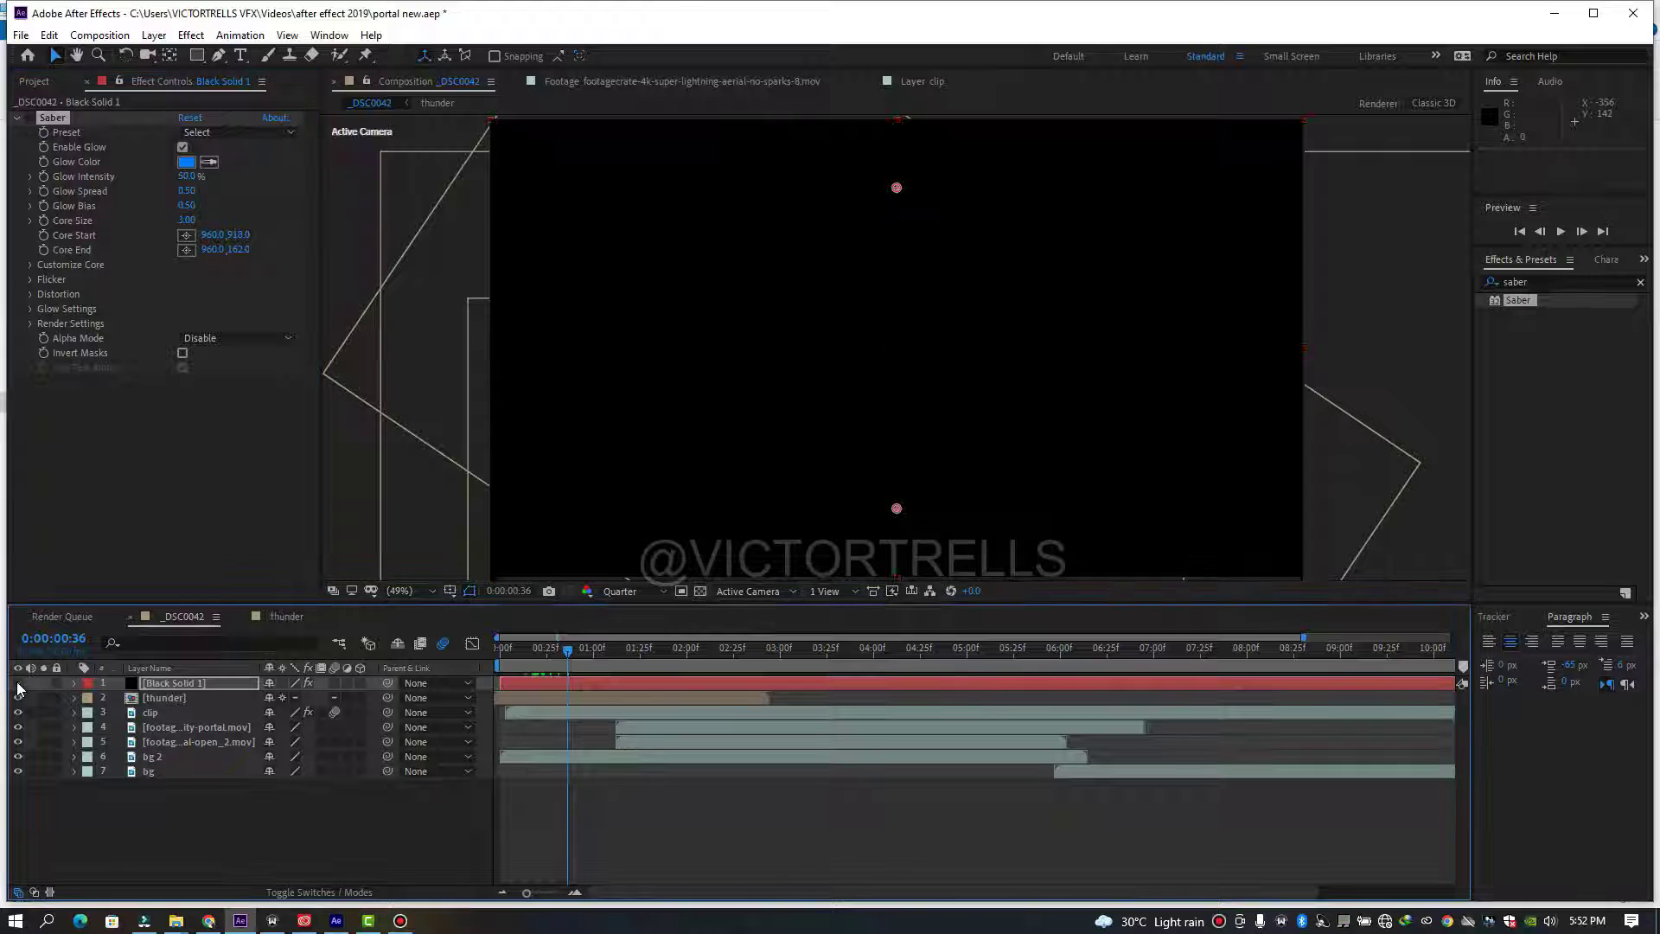
# - Draw an ellipse mask about 186 px wide and 163 px high on the black solid near the frame centre at 0:00:00:00
pyautogui.moveTo(567, 653); pyautogui.dragTo(493, 655)
pyautogui.click(204, 58)
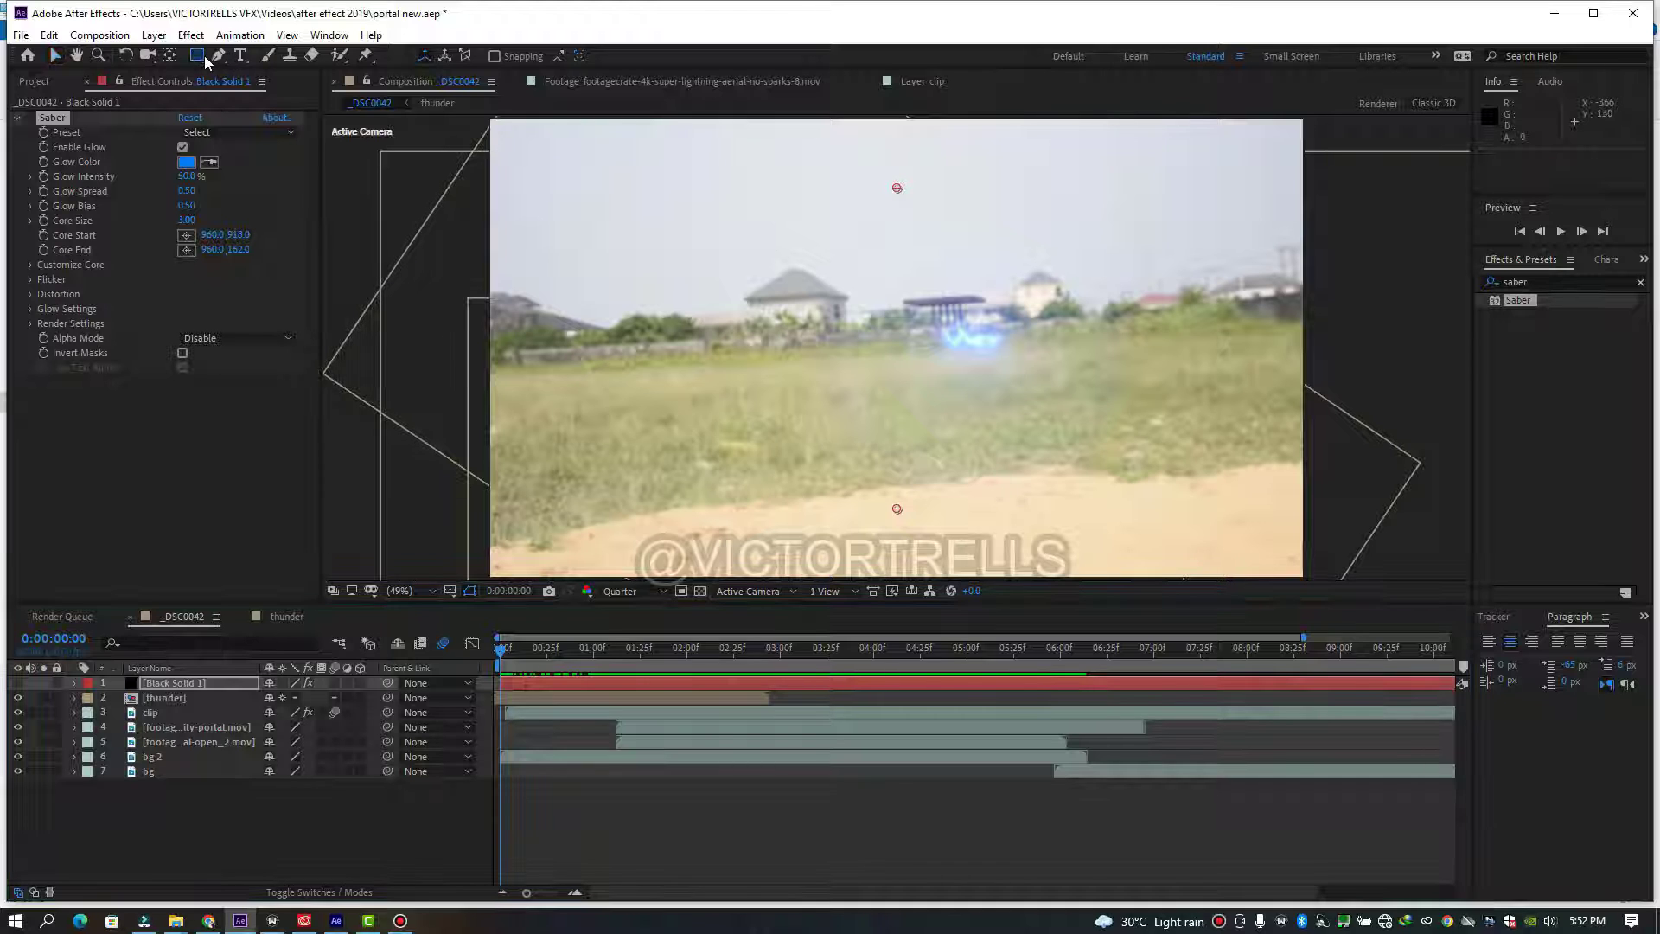
pyautogui.moveTo(204, 57); pyautogui.dragTo(268, 92)
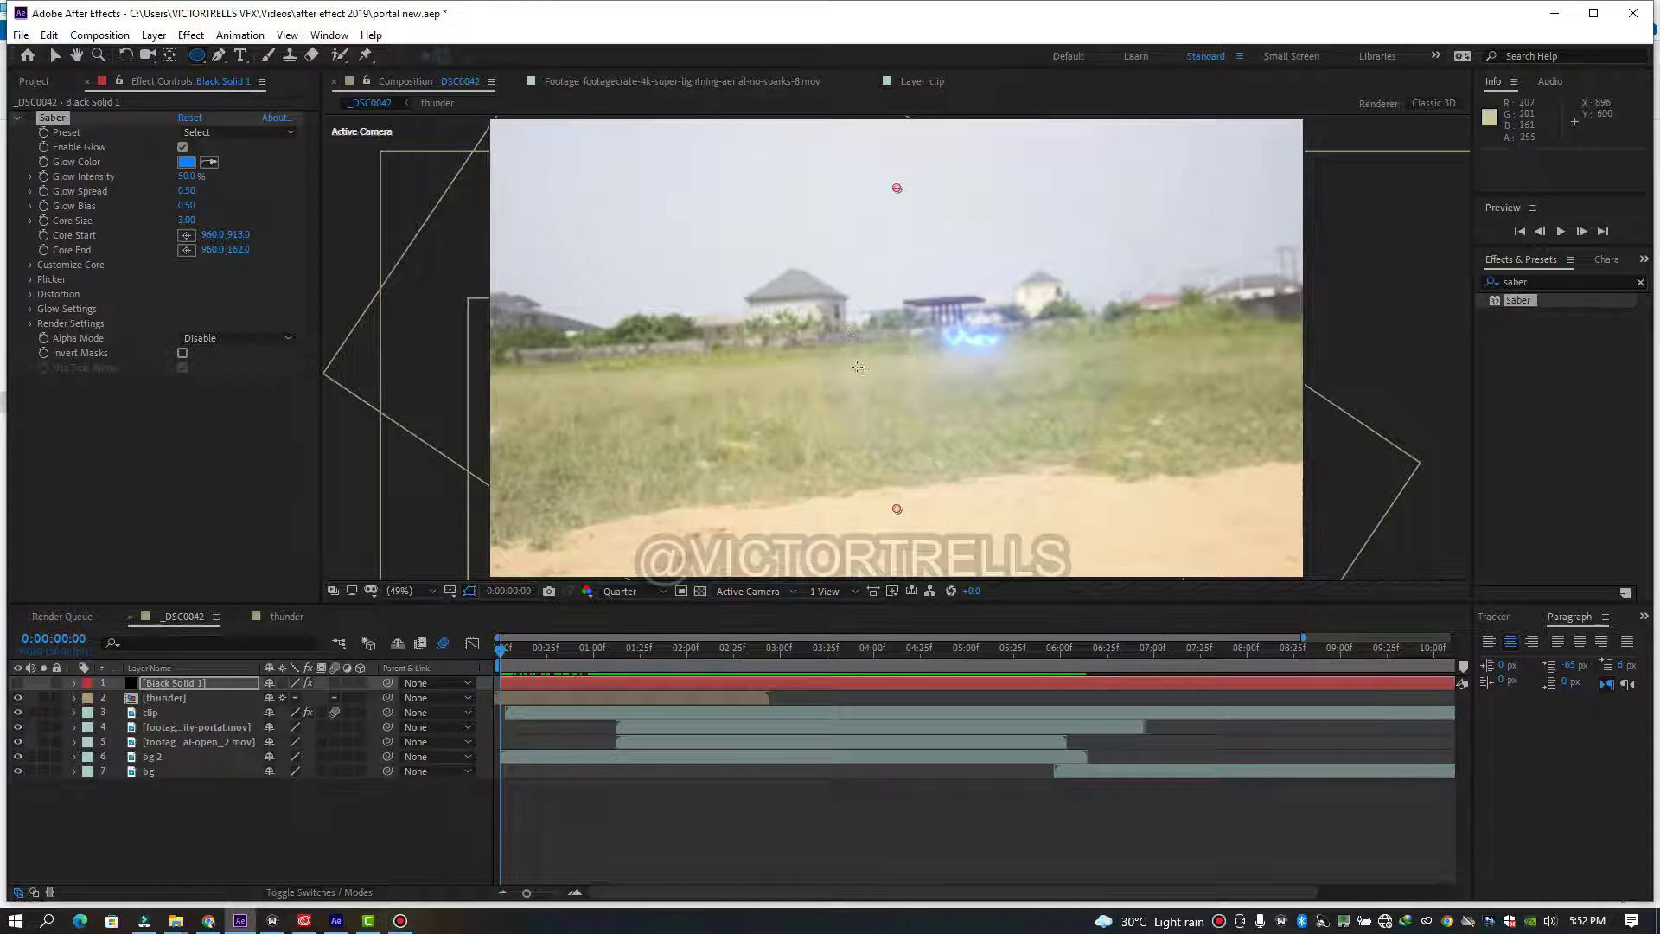
pyautogui.moveTo(883, 392); pyautogui.dragTo(920, 420)
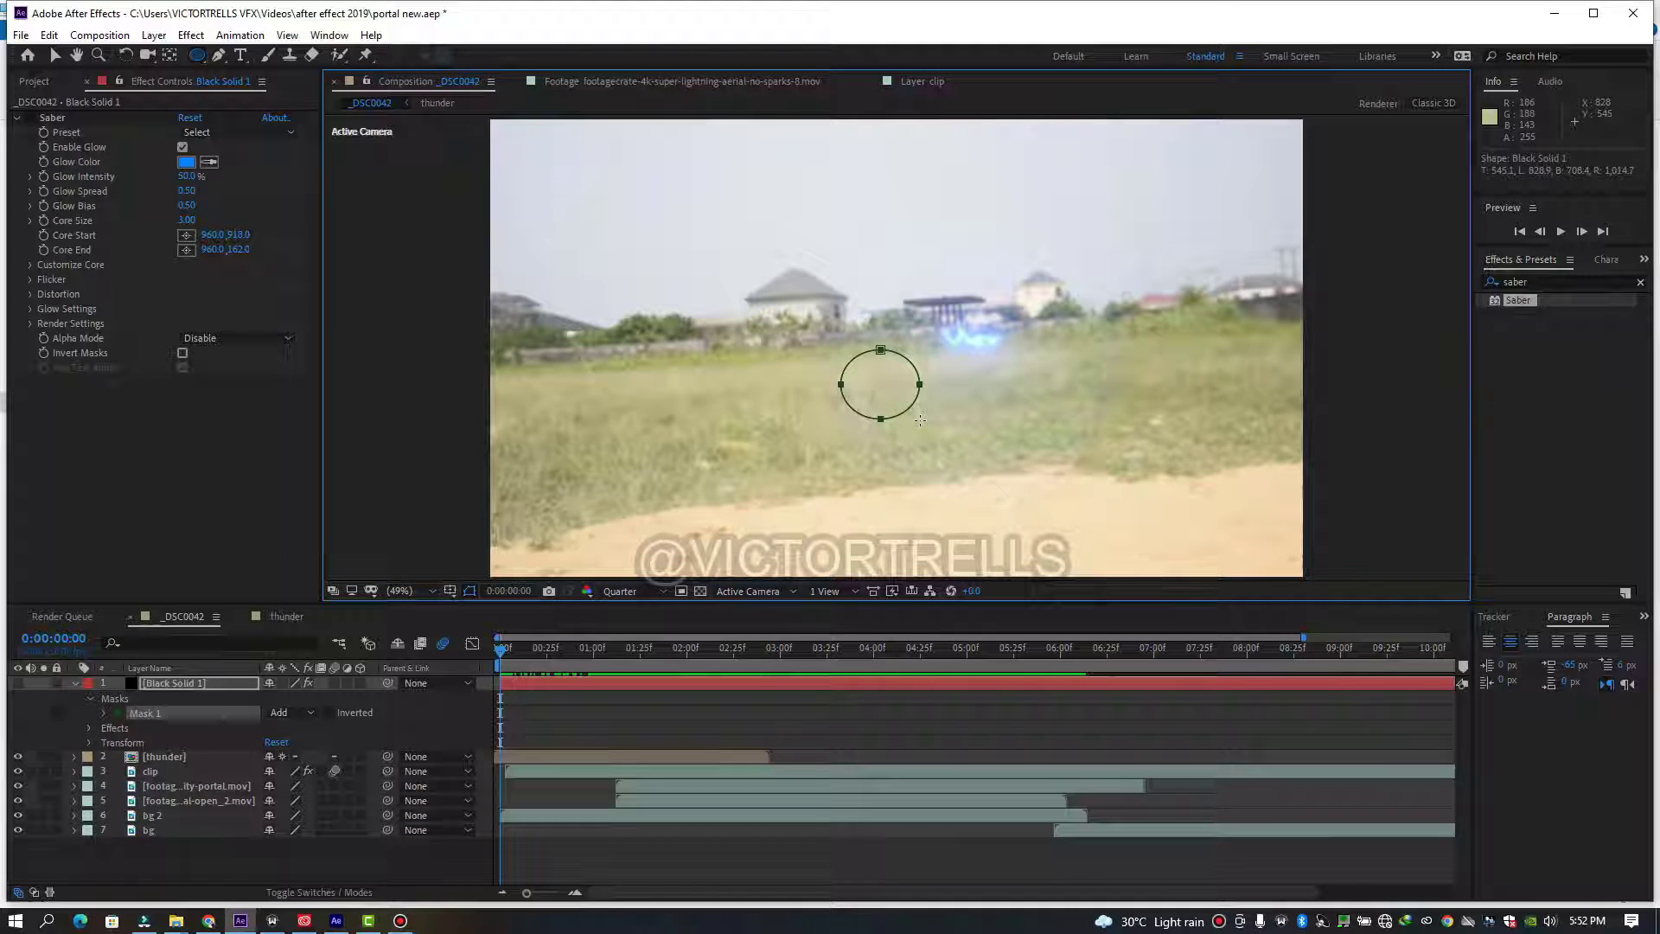
# - Stretch the black solid's ellipse mask to about 107% height to make it a nearly even circle
pyautogui.click(595, 723)
pyautogui.click(587, 685)
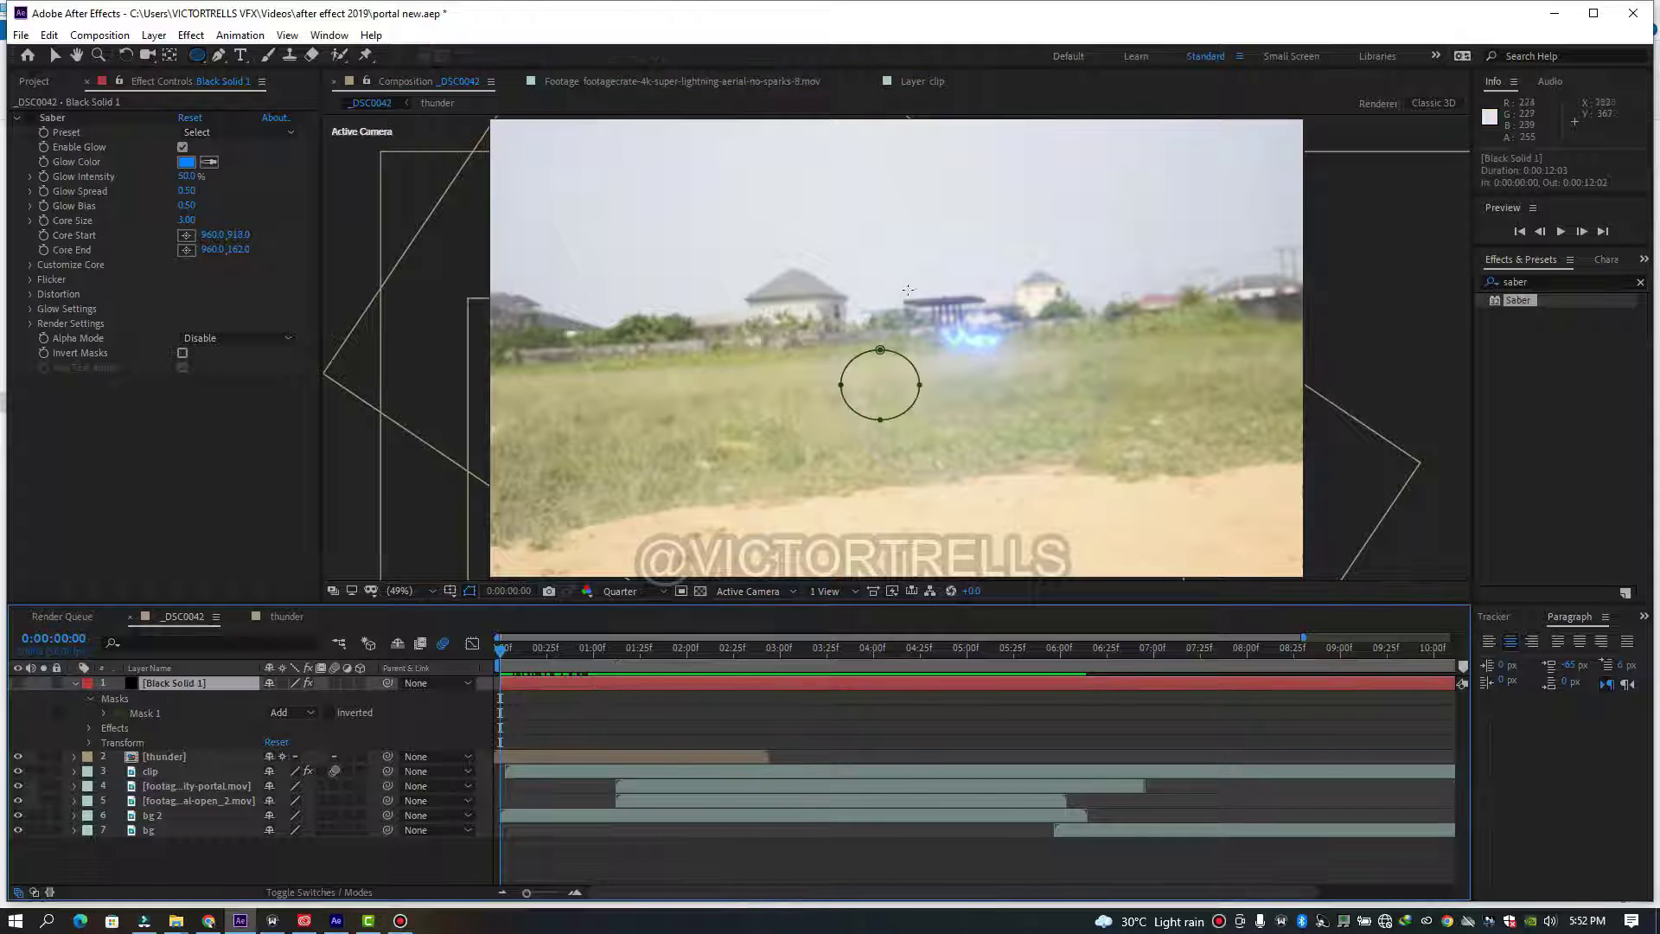
pyautogui.click(54, 55)
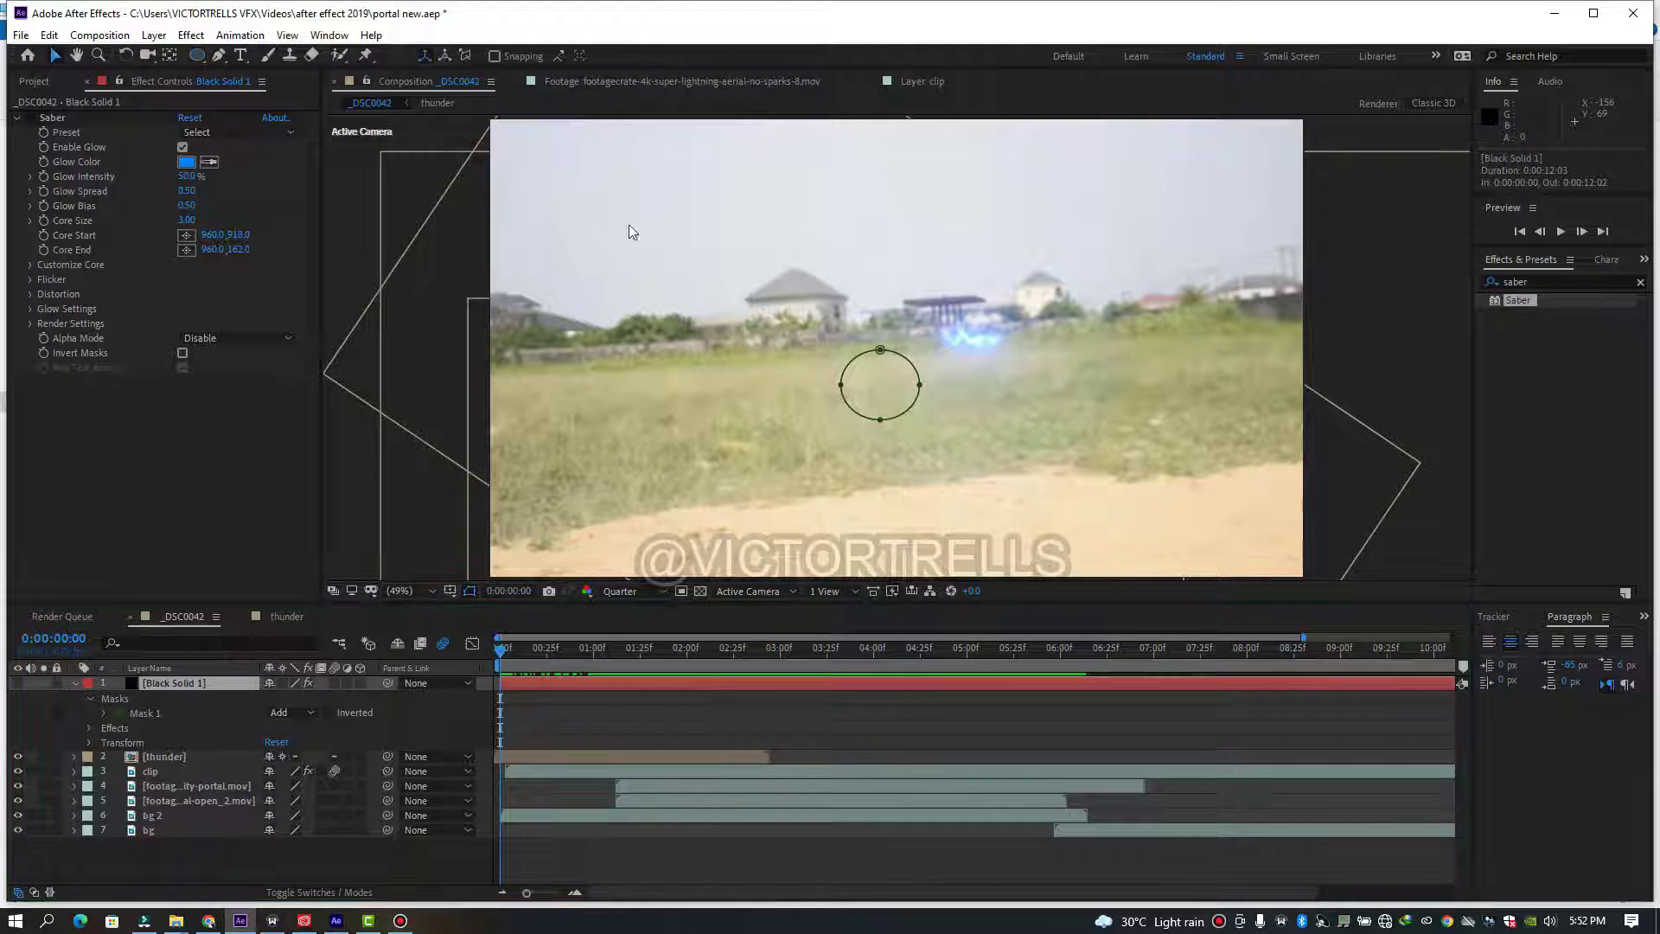
pyautogui.doubleClick(881, 350)
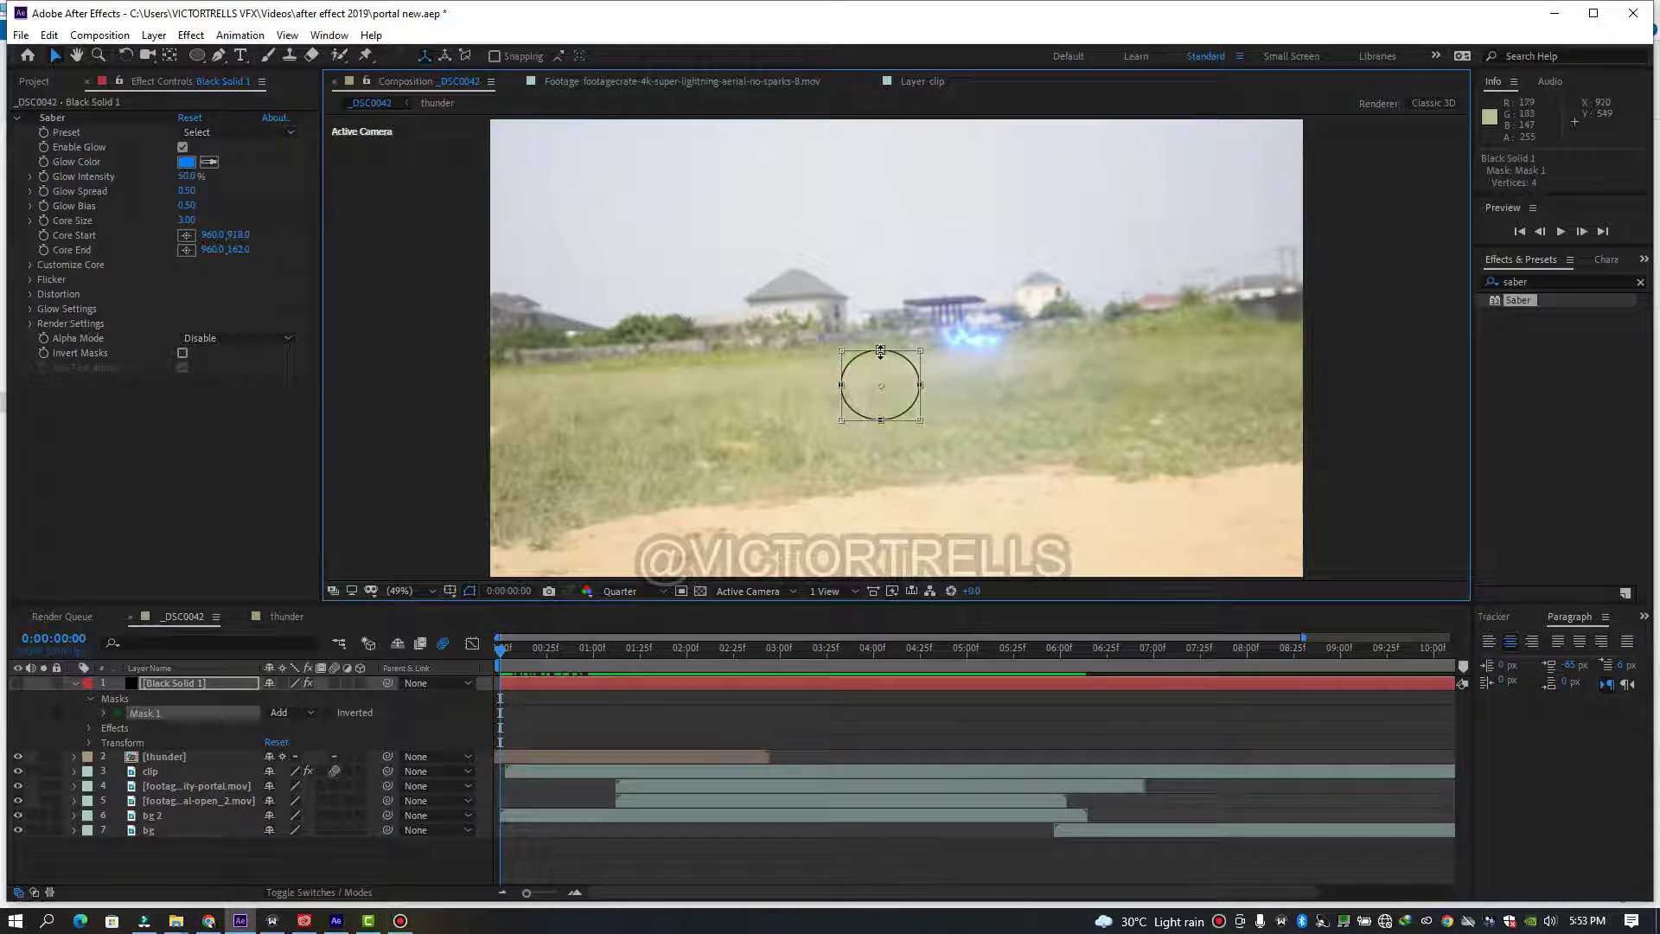
pyautogui.moveTo(881, 350); pyautogui.dragTo(879, 425)
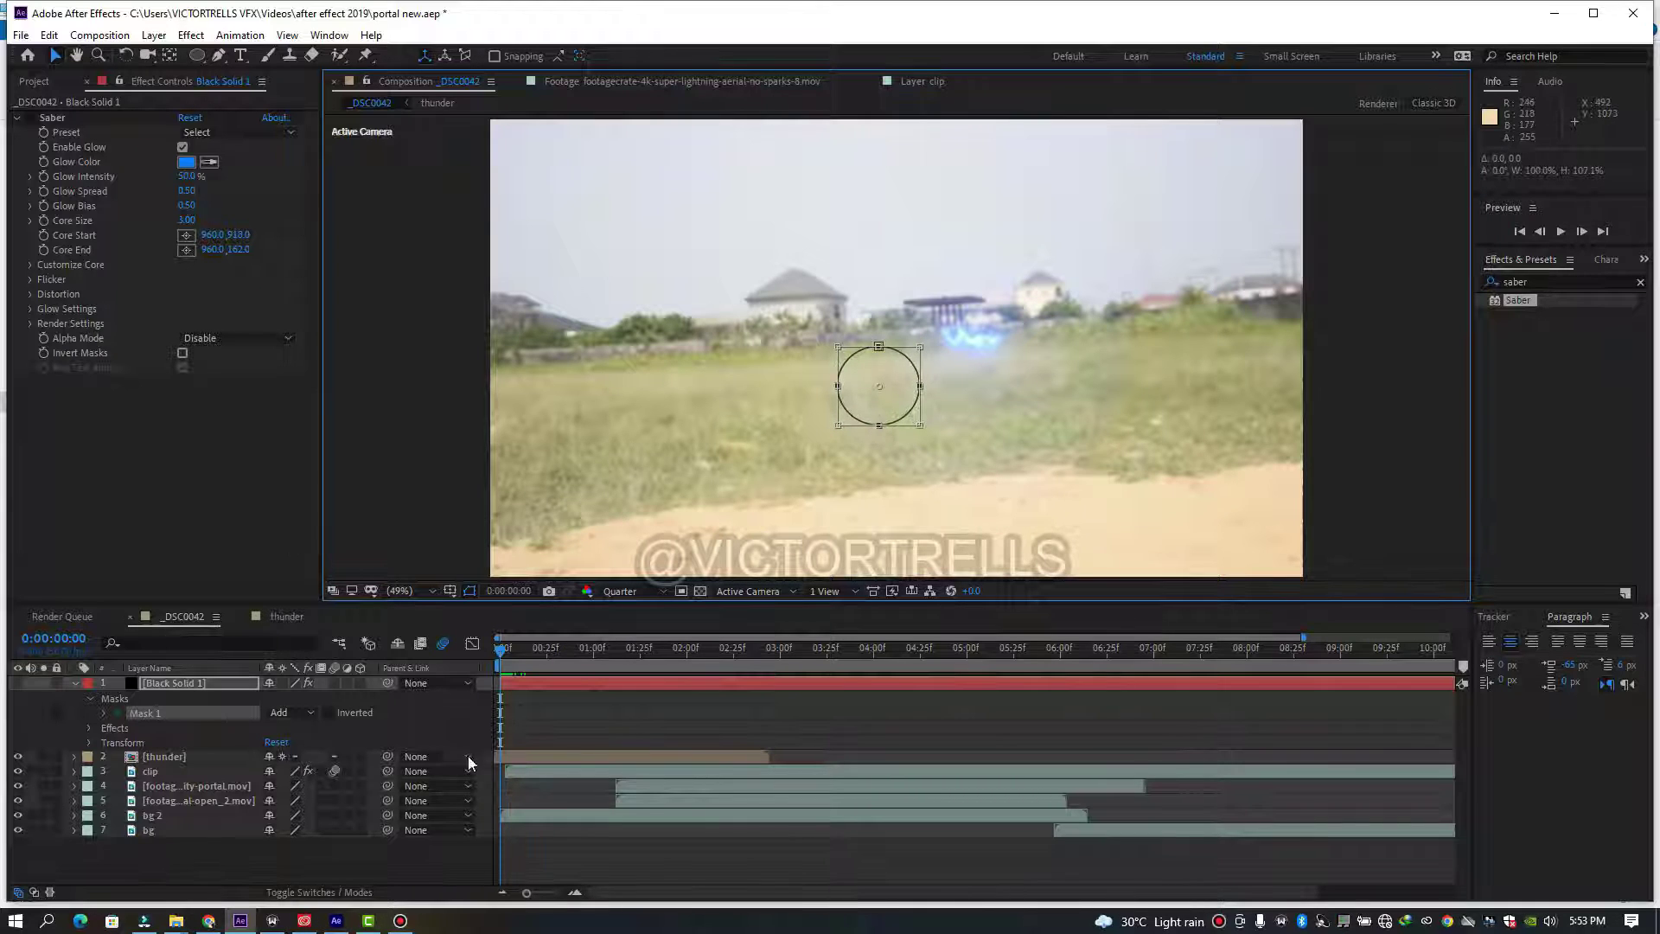
pyautogui.click(536, 729)
pyautogui.click(526, 686)
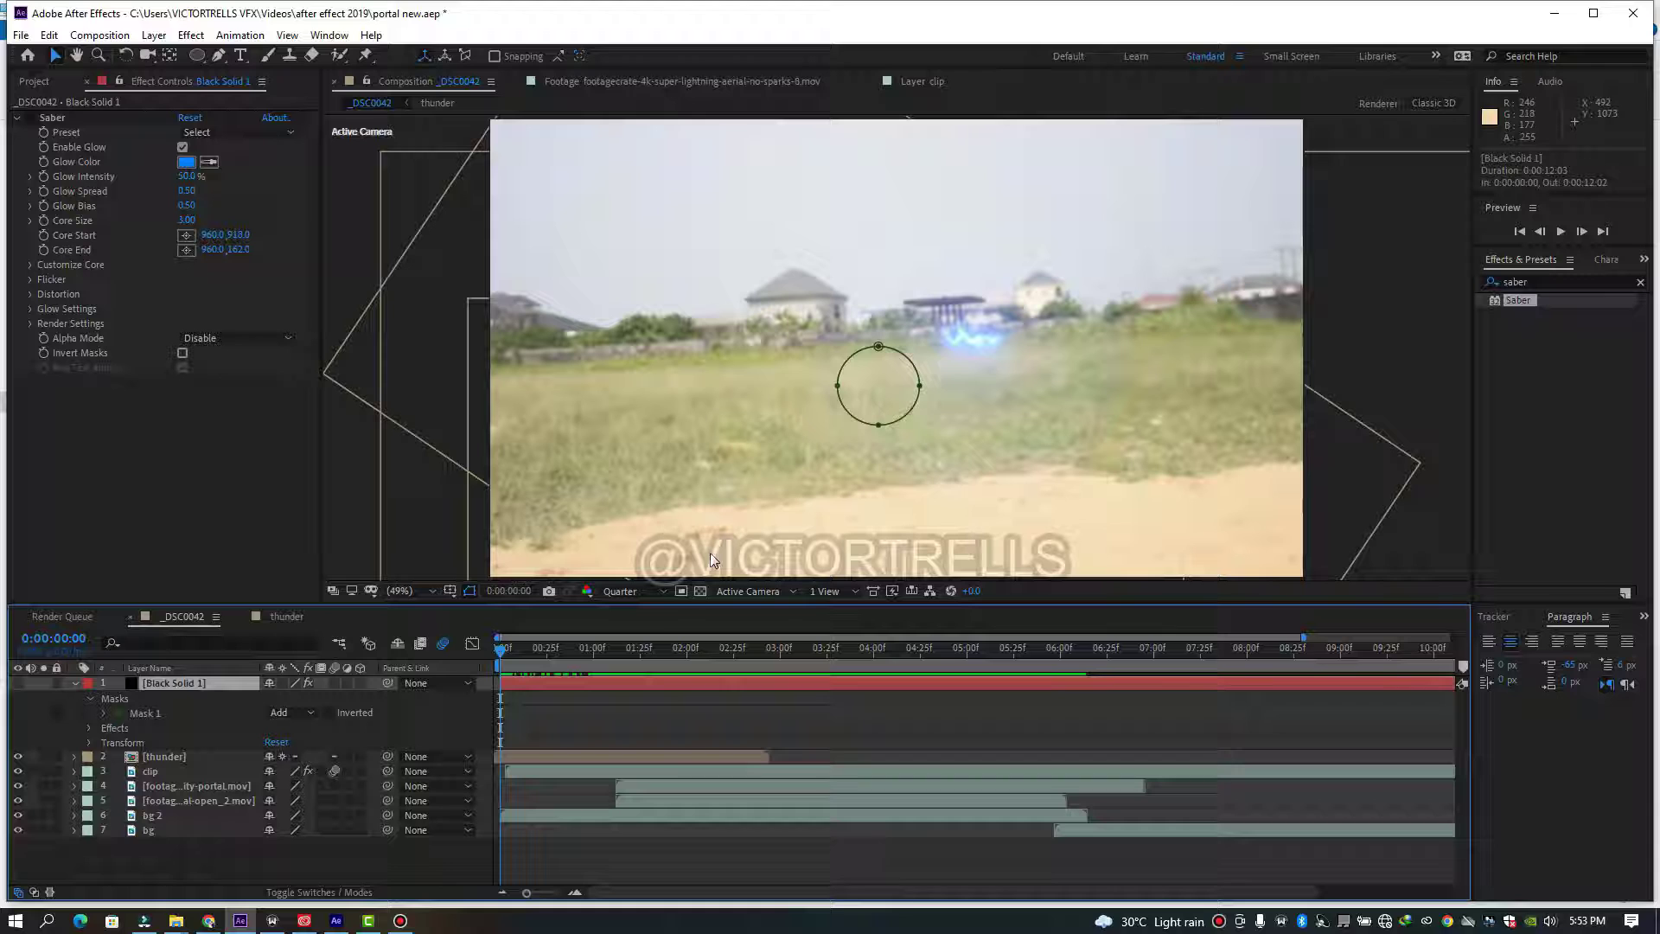
# - Duplicate the circular mask and scale the copy up to about 109% as an outer ring around the original
pyautogui.doubleClick(878, 425)
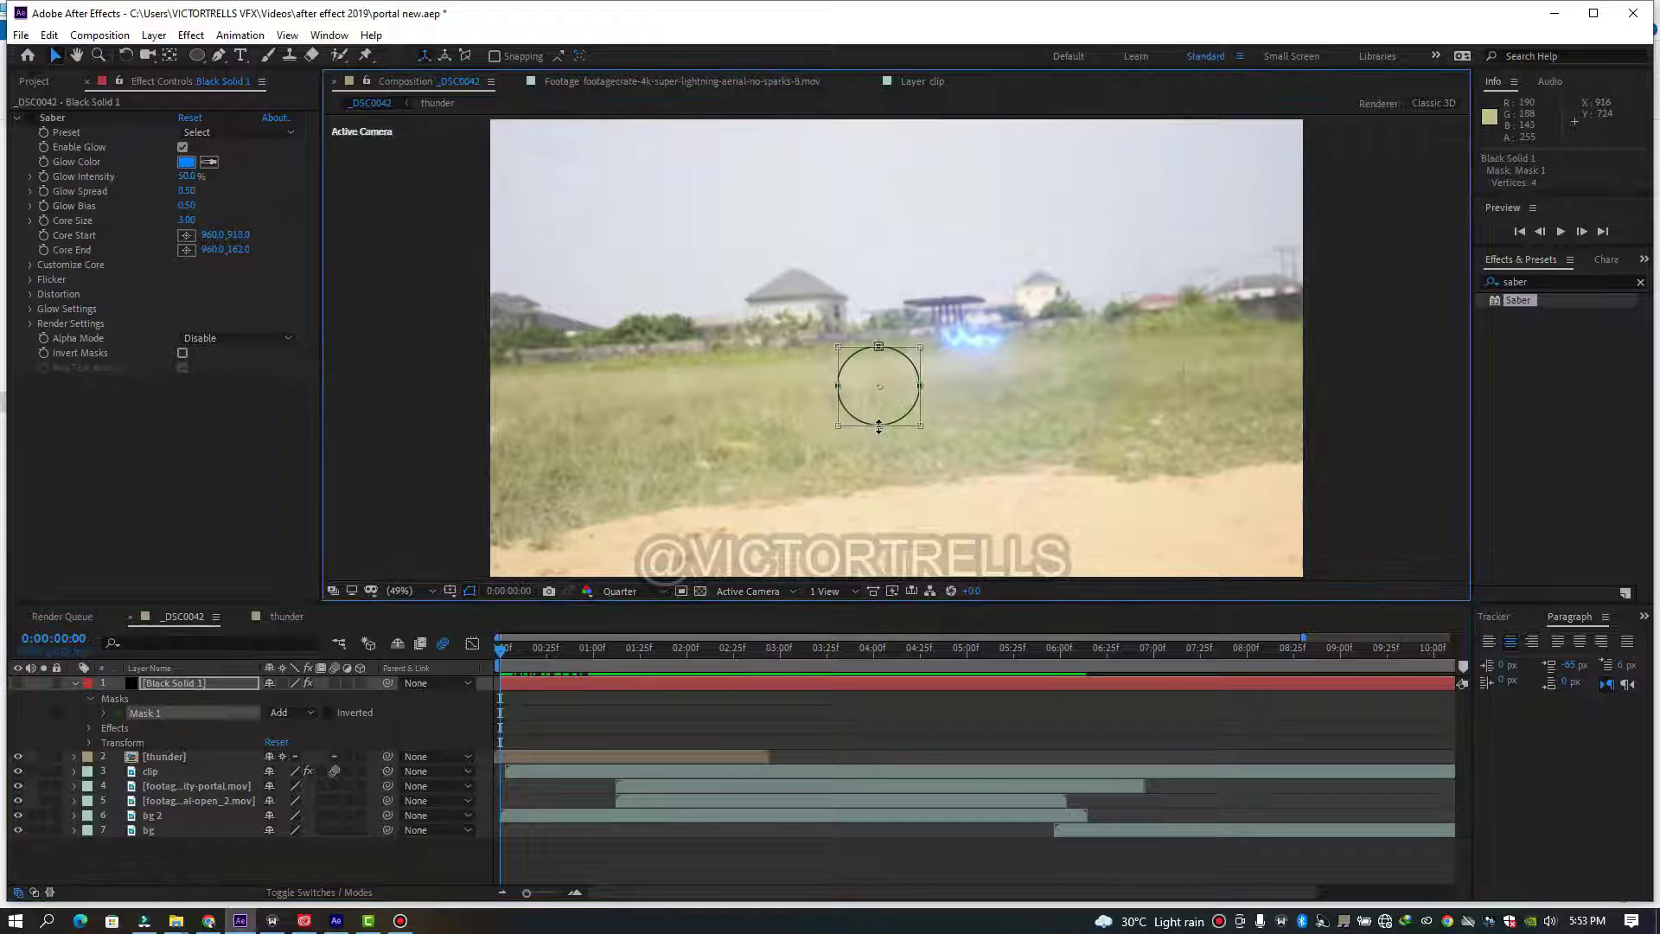
pyautogui.hotkey('ctrl', 'd')
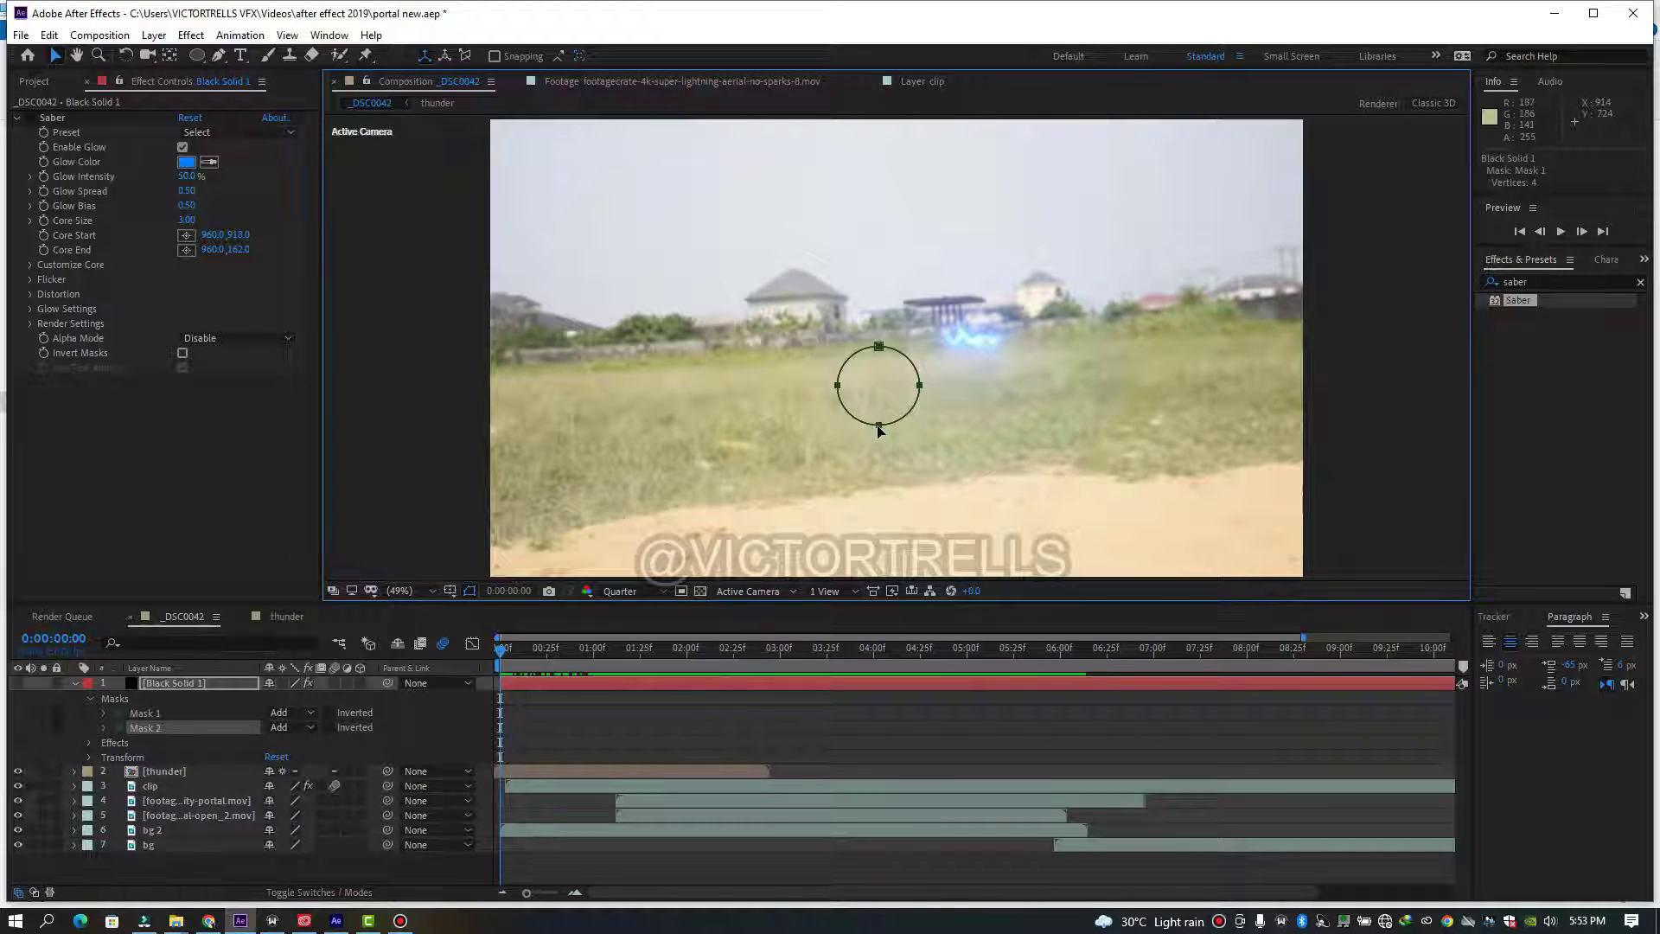
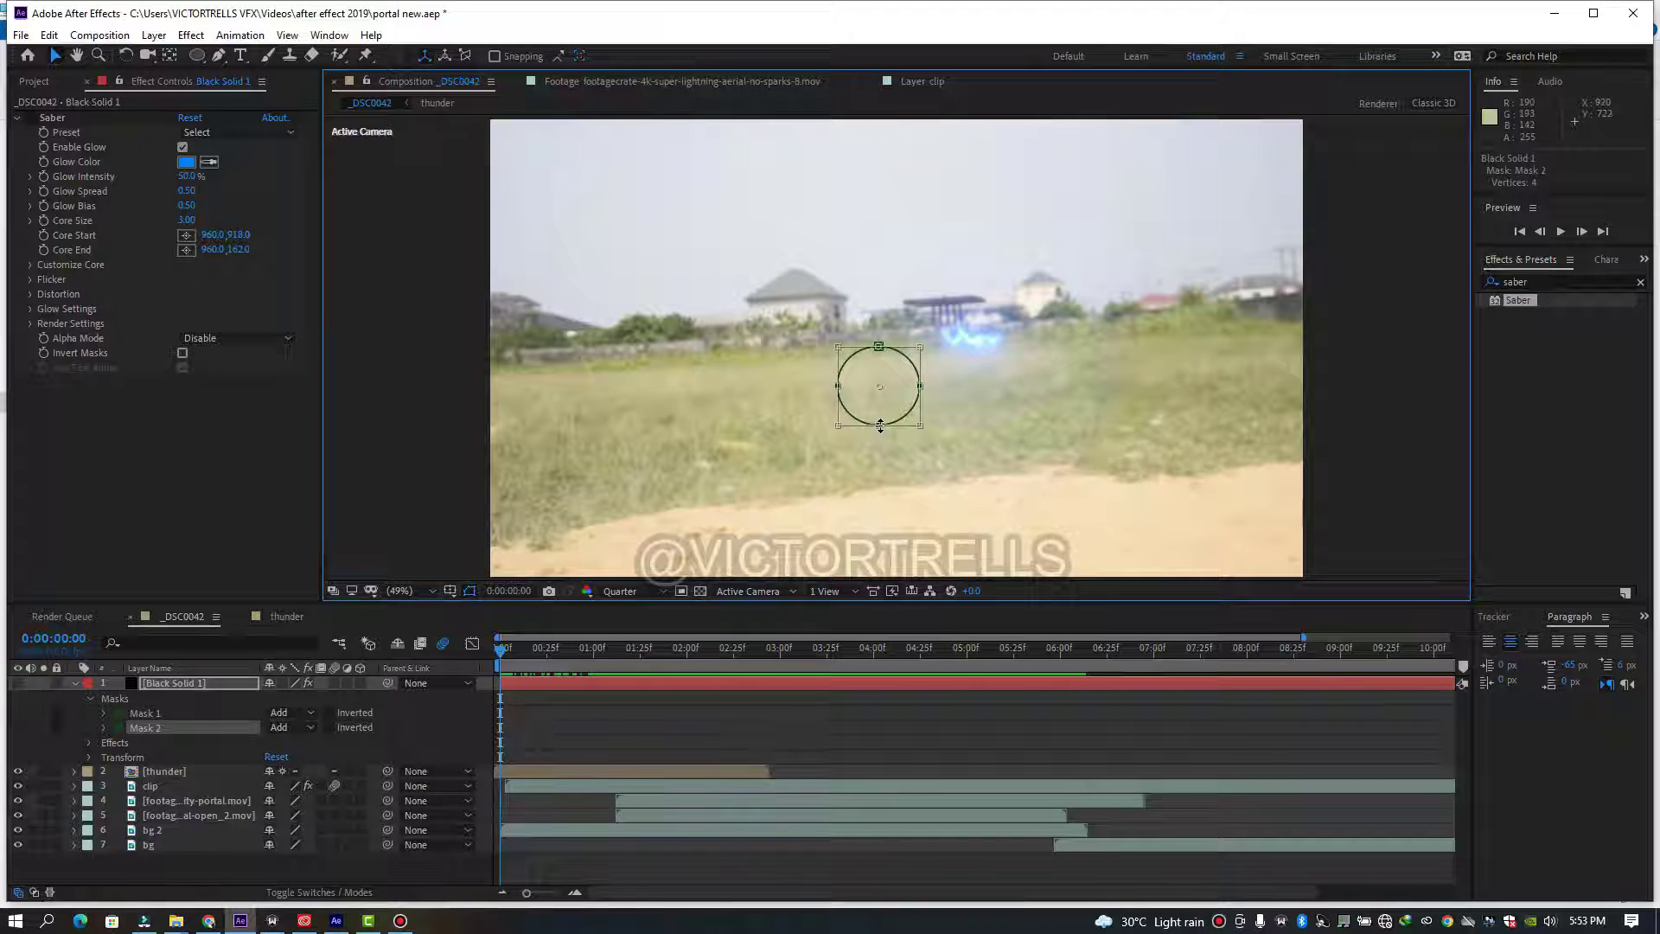
pyautogui.doubleClick(880, 426)
pyautogui.moveTo(839, 426); pyautogui.dragTo(830, 434)
pyautogui.moveTo(920, 347); pyautogui.dragTo(932, 343)
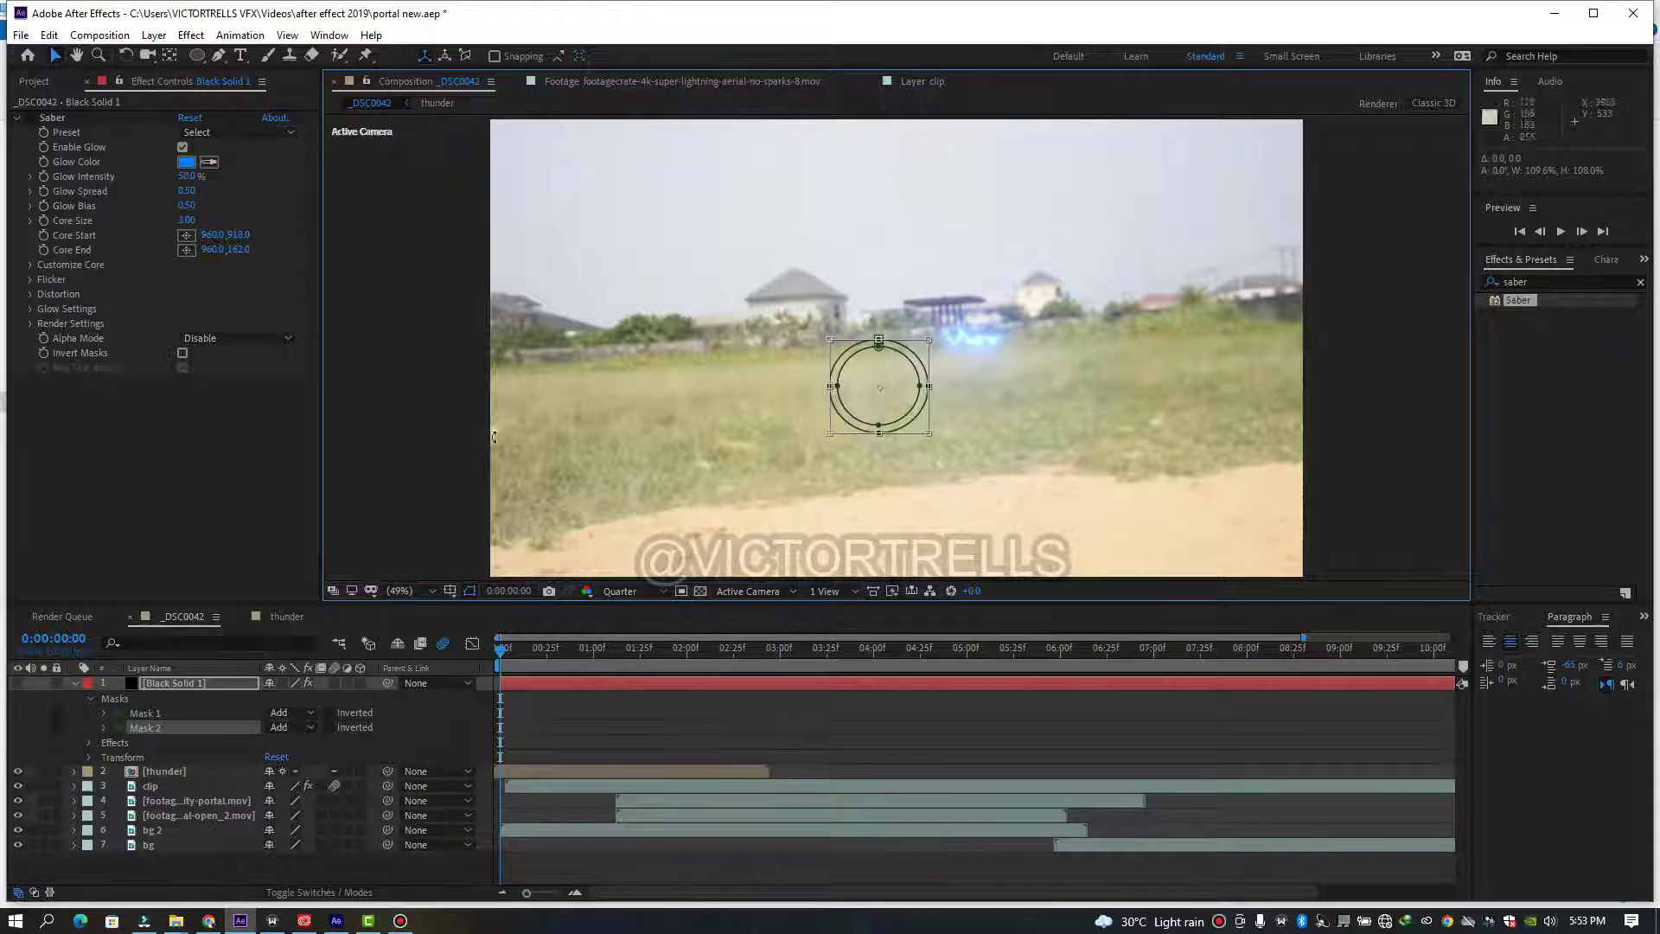
# - Show the black solid layer again and turn its Saber effect back on
pyautogui.click(176, 683)
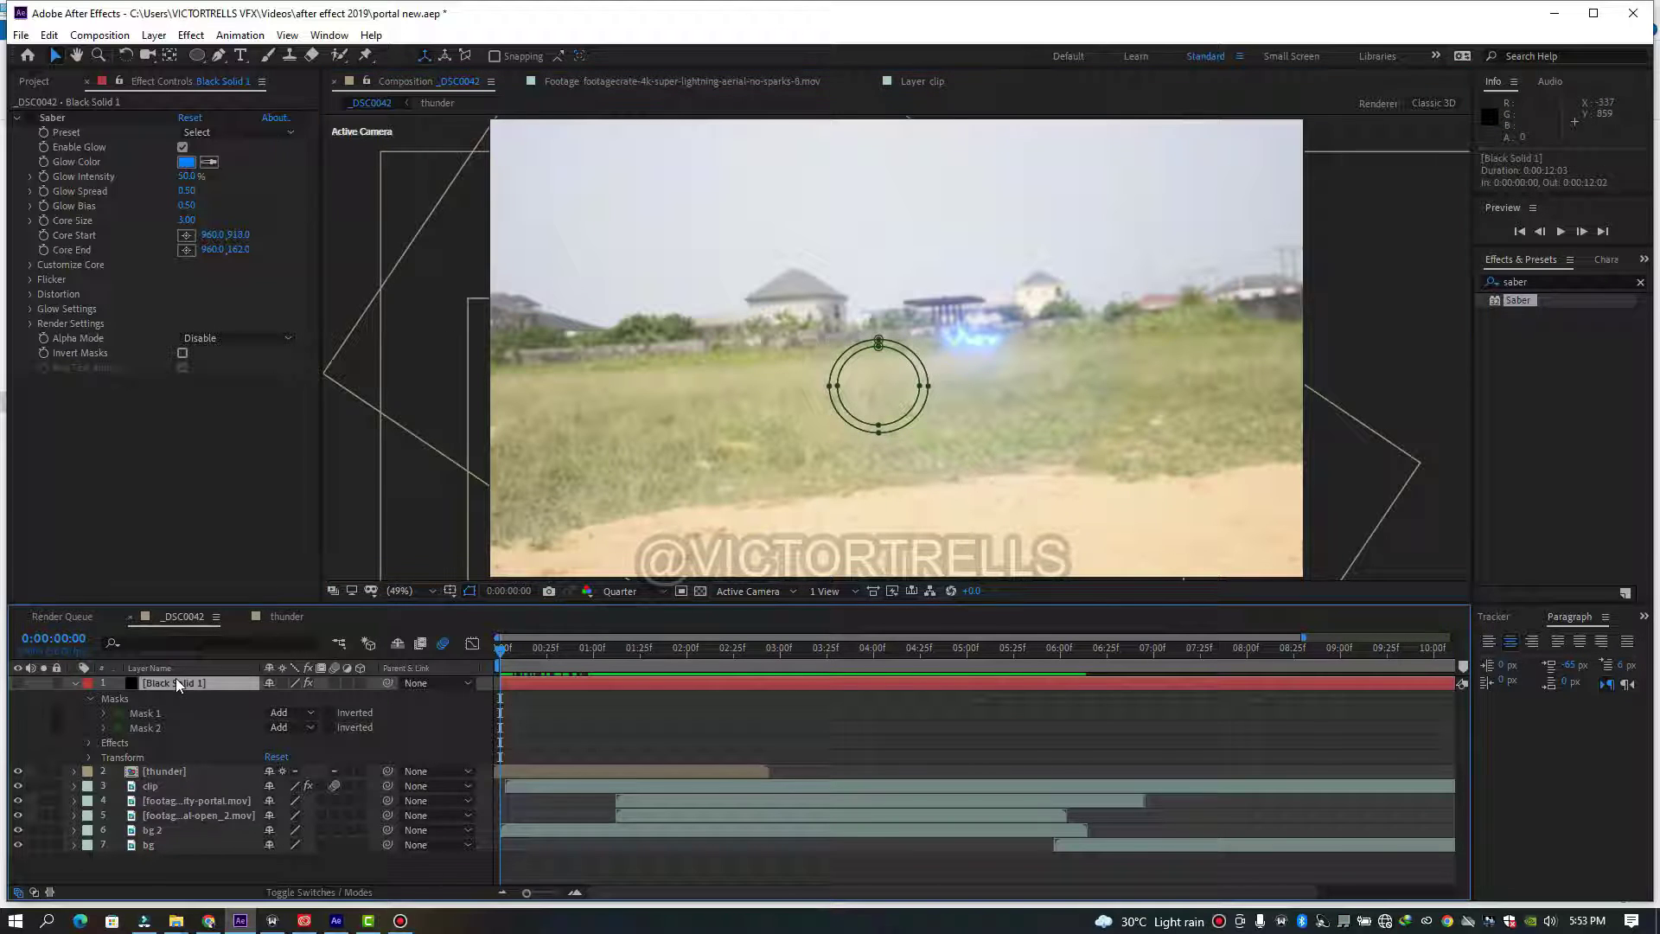
pyautogui.click(19, 683)
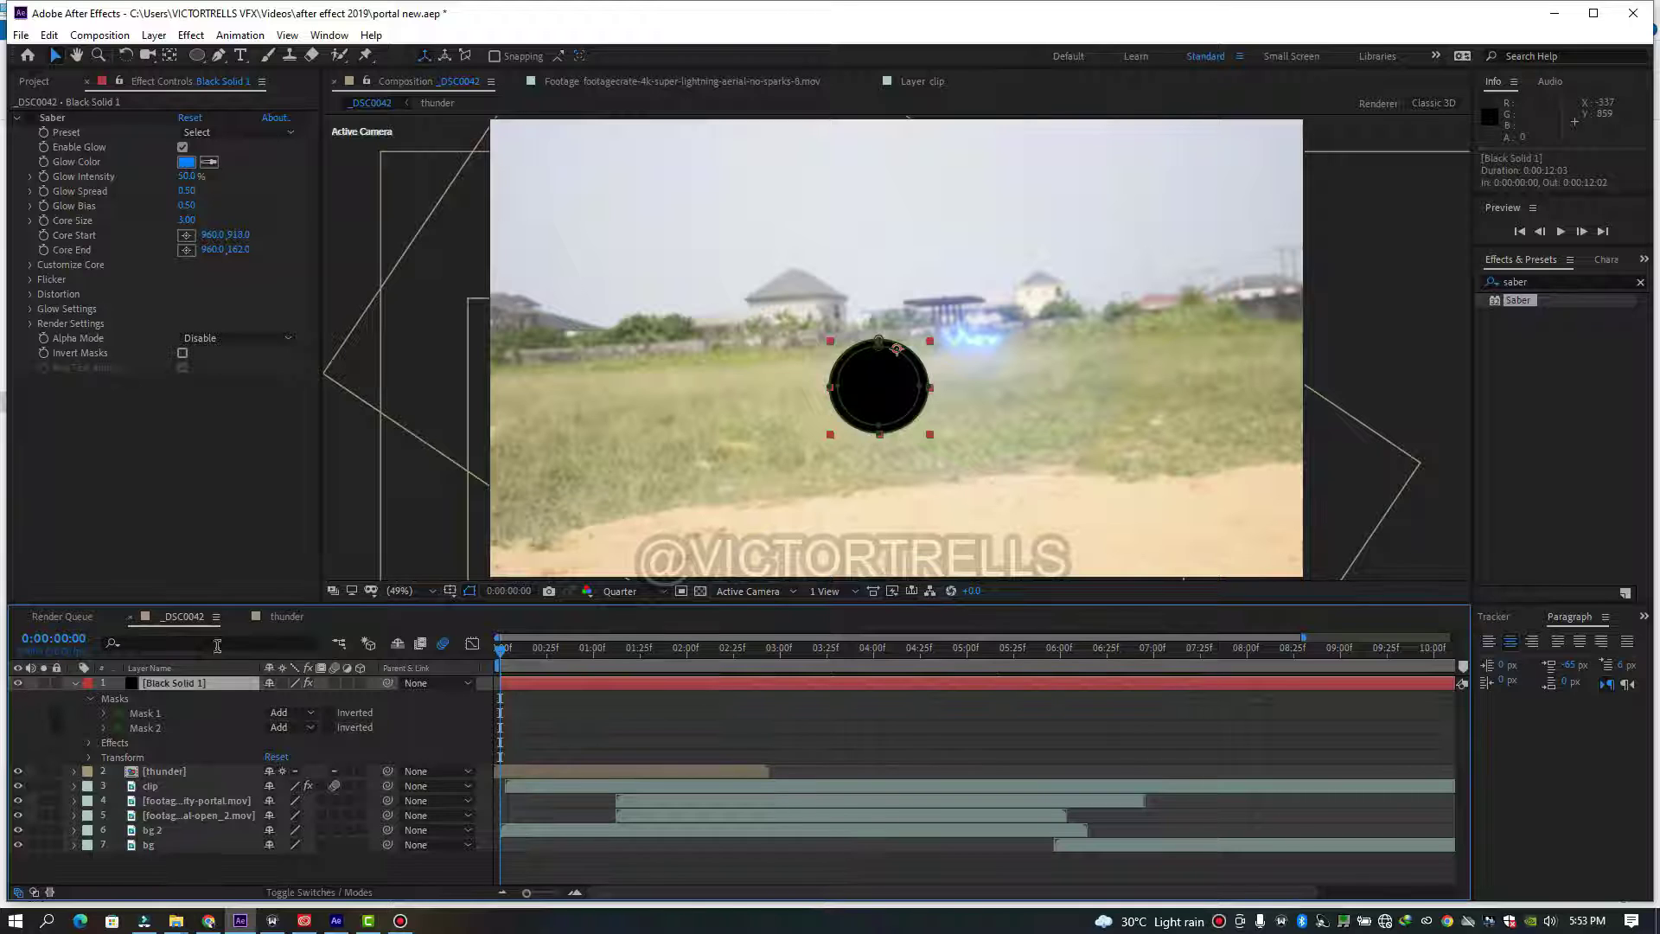
pyautogui.click(29, 118)
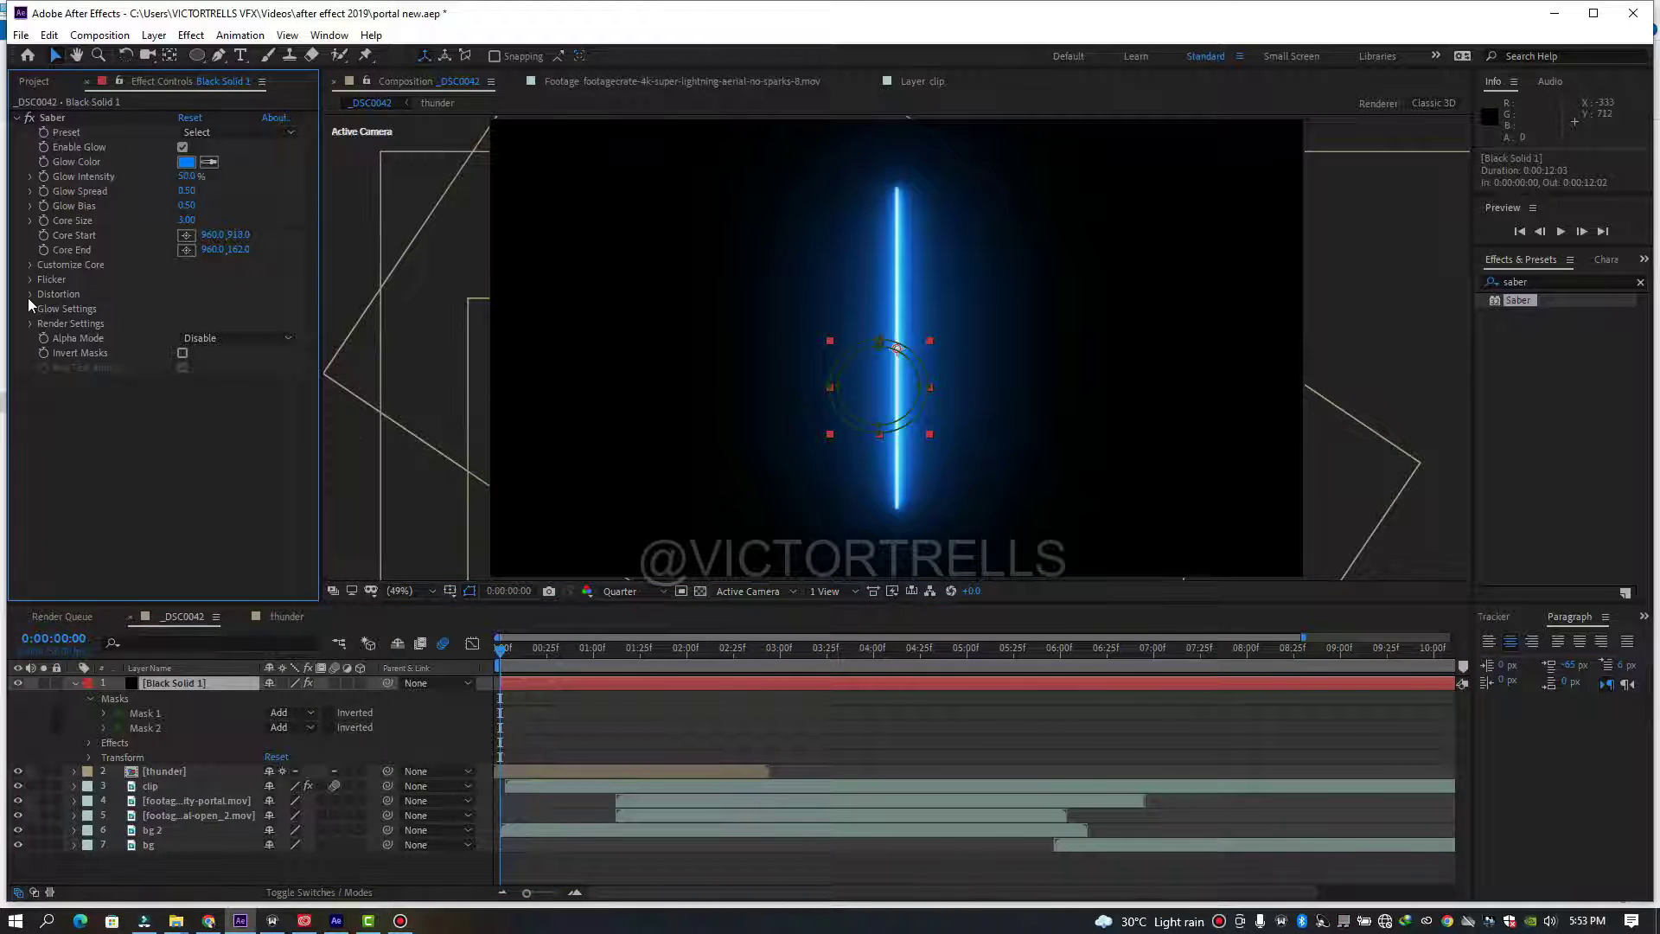
# - Set the Saber core type to Layer Masks so the glow follows the two circular masks
pyautogui.click(30, 266)
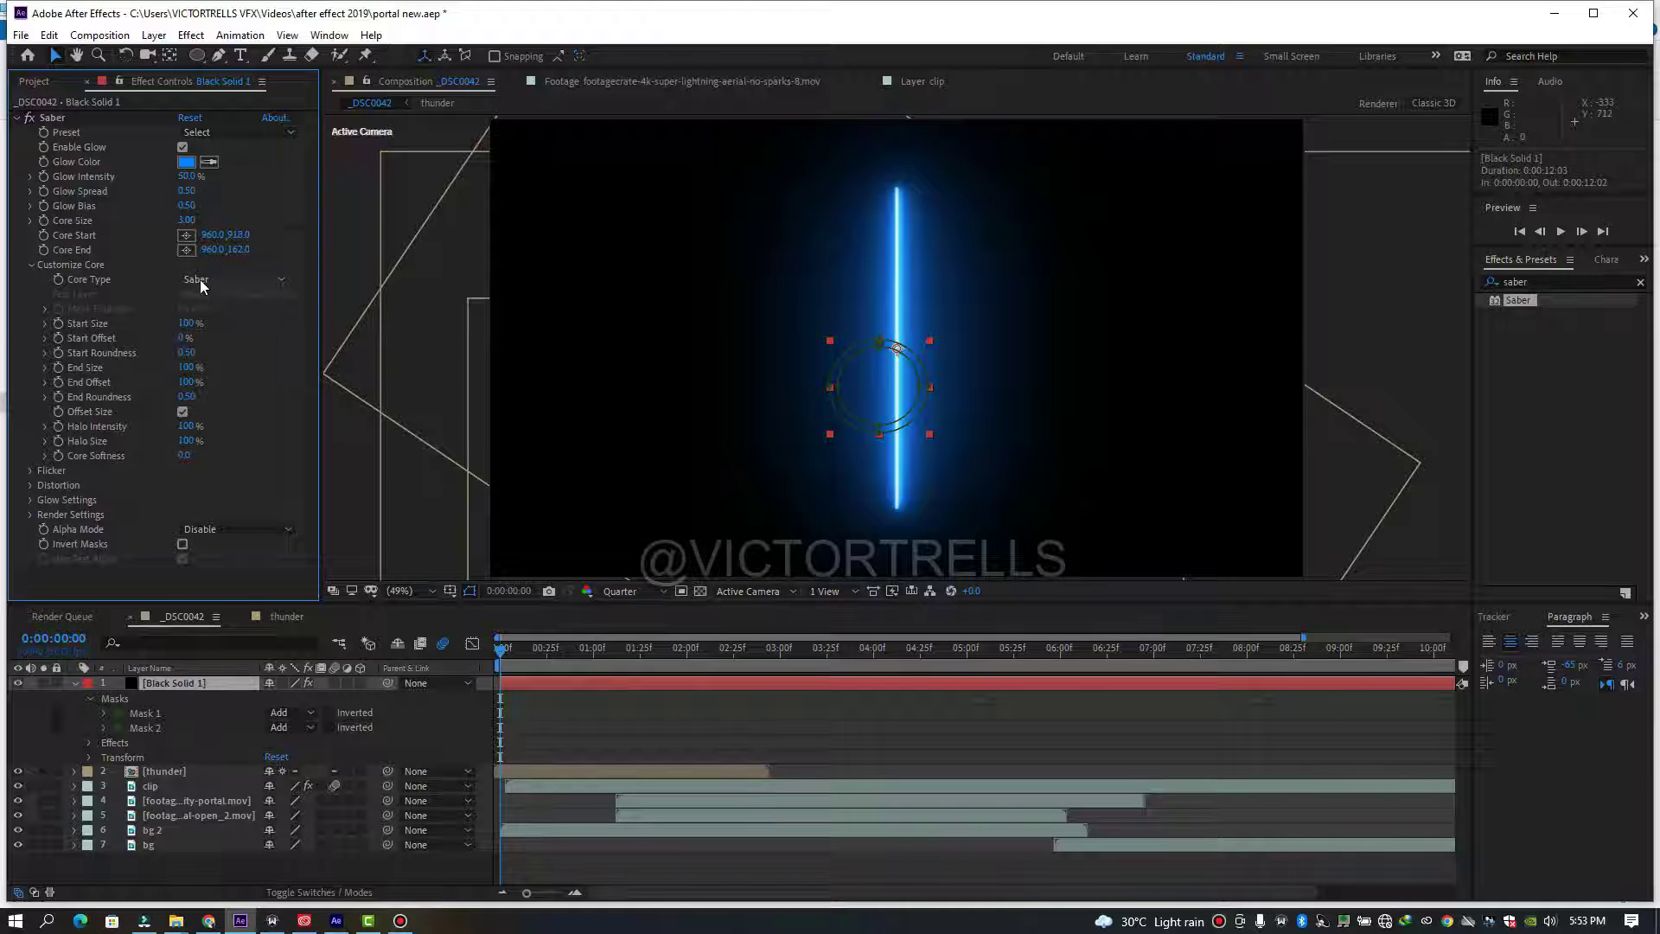
pyautogui.click(200, 278)
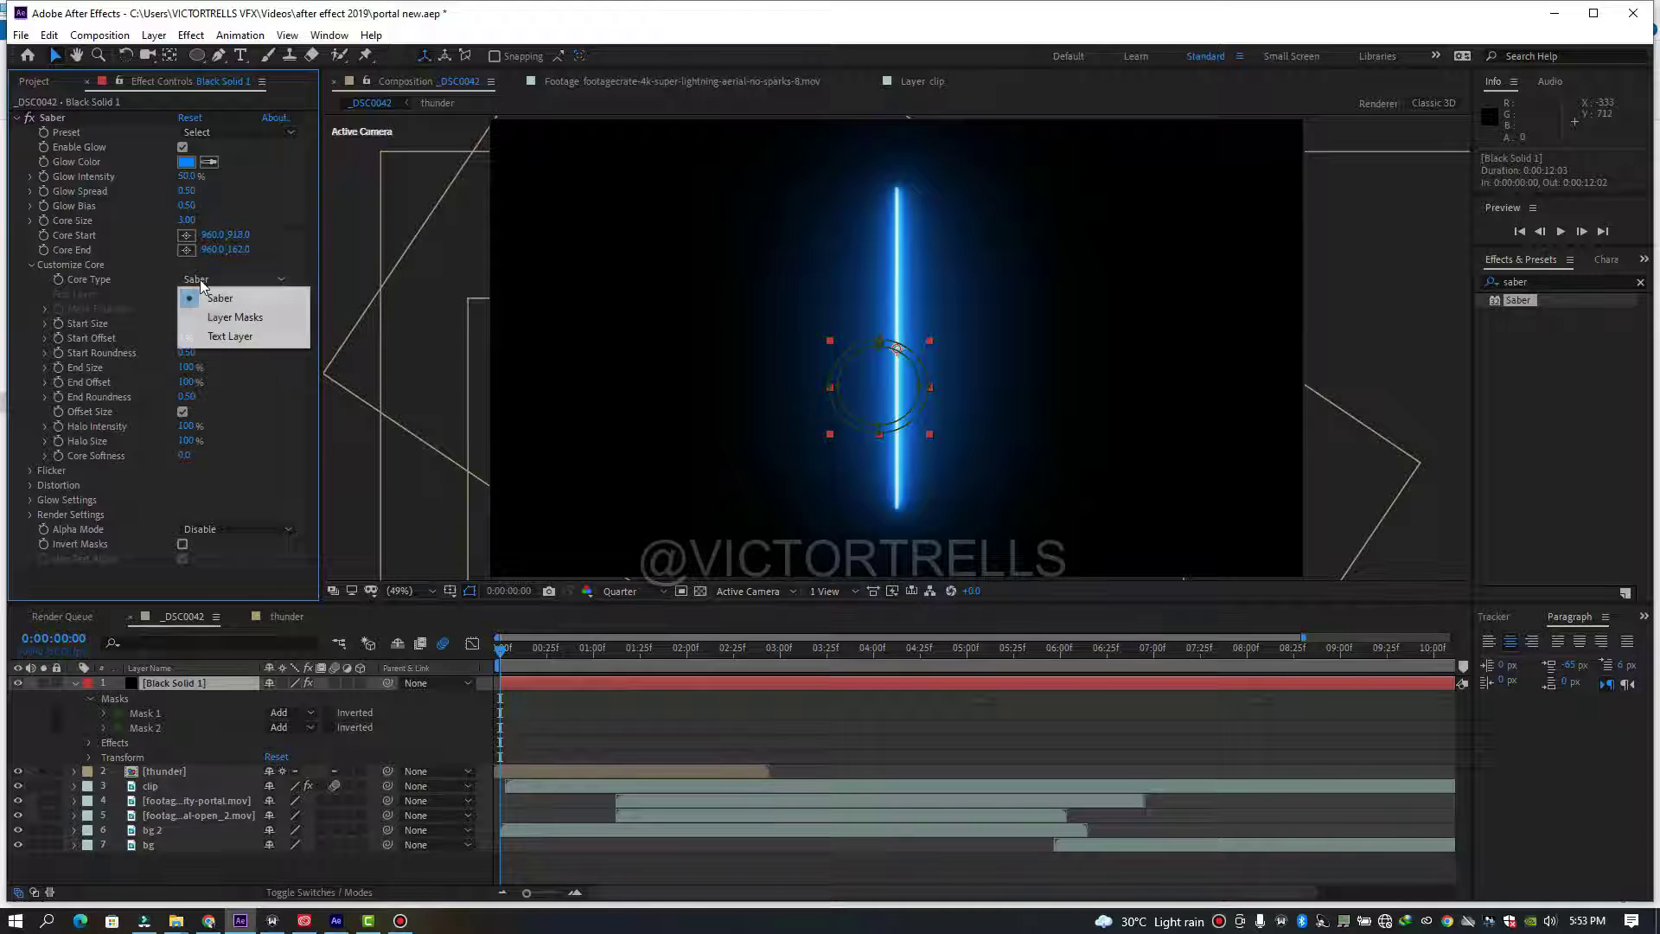
pyautogui.click(262, 318)
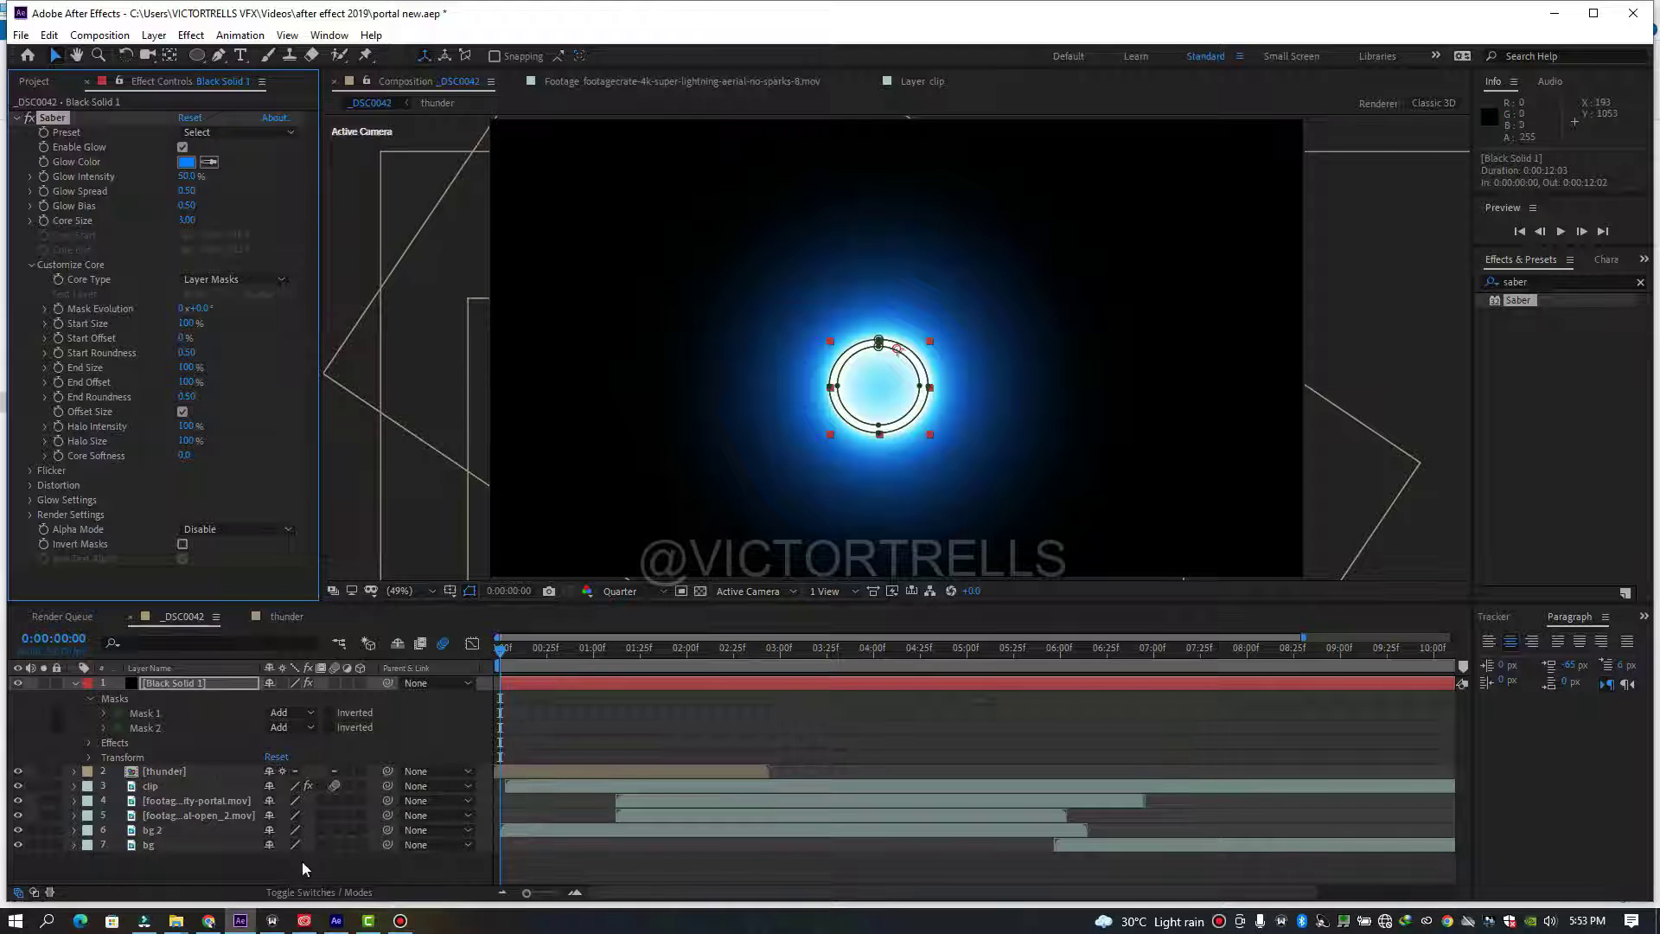
# - Set the black solid layer's blending mode to Screen
pyautogui.click(319, 892)
pyautogui.click(284, 683)
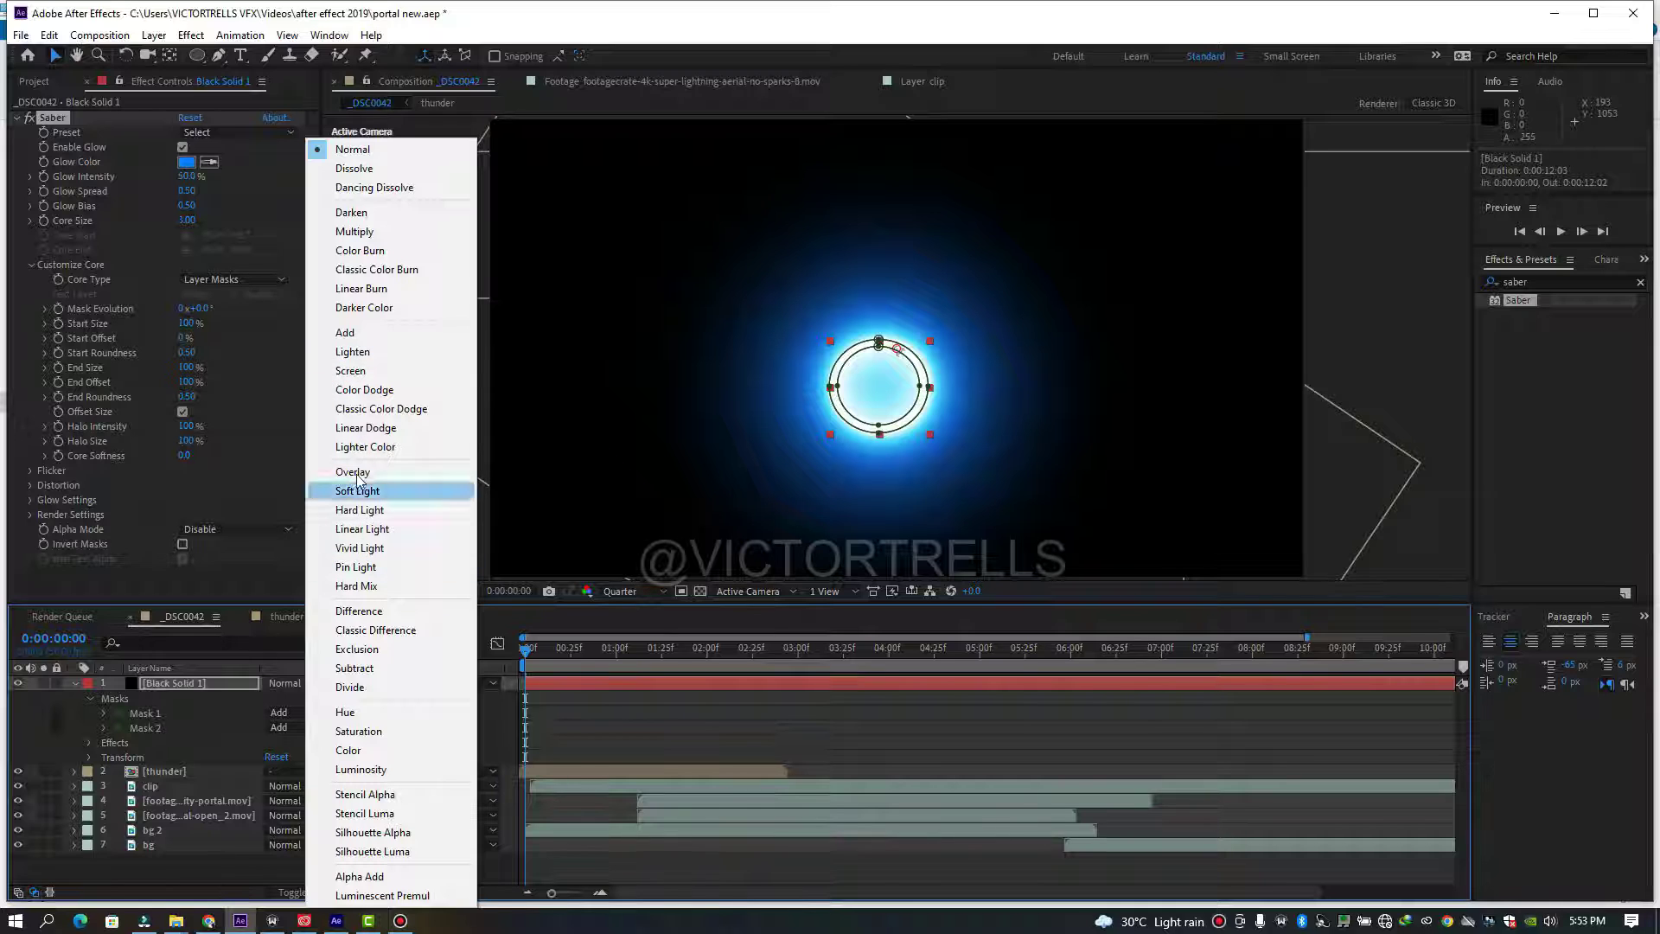
pyautogui.click(354, 370)
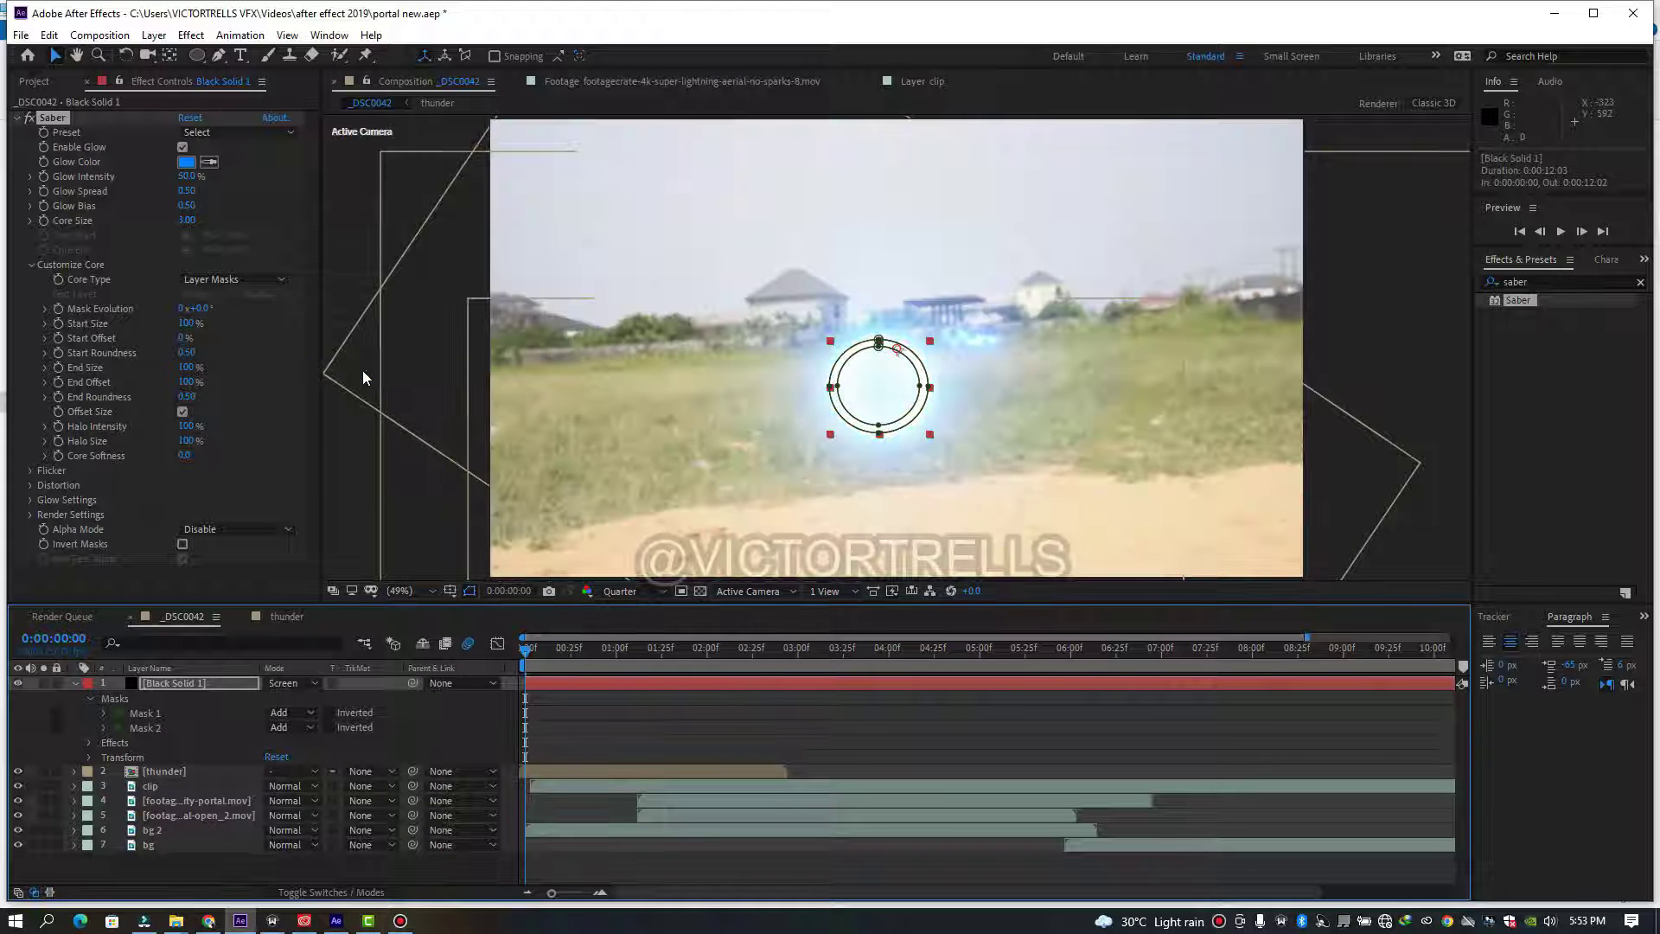
pyautogui.click(755, 723)
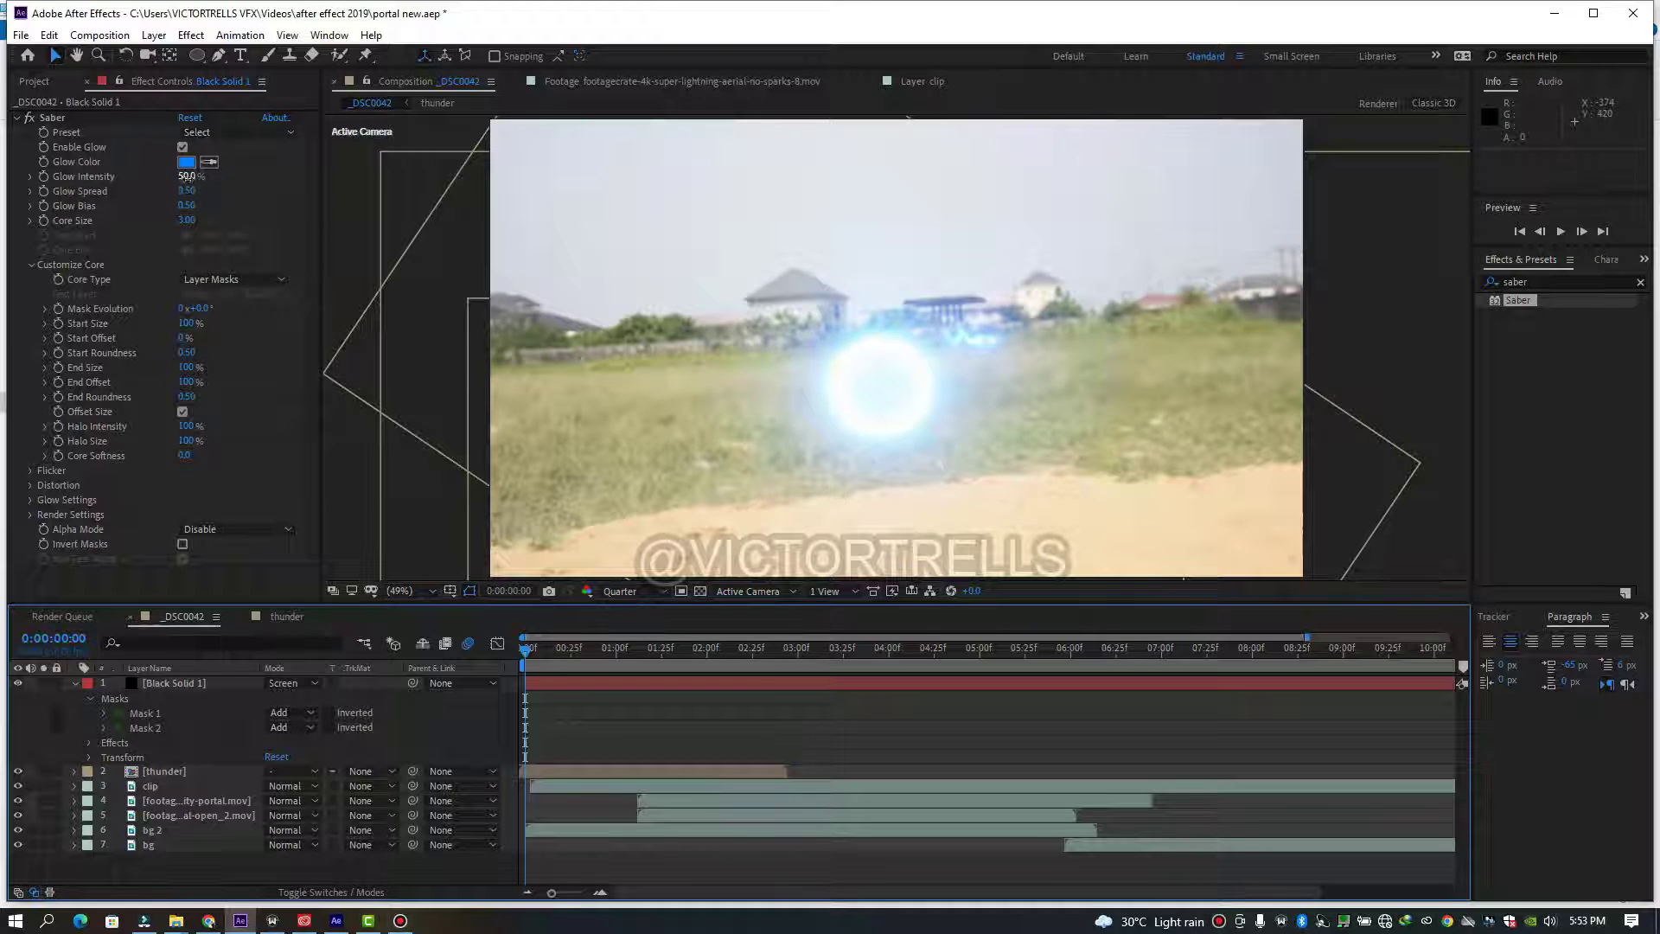
# - Reduce the Saber glow intensity to 23% and check the two rings with the layer deselected
pyautogui.moveTo(186, 177); pyautogui.dragTo(169, 179)
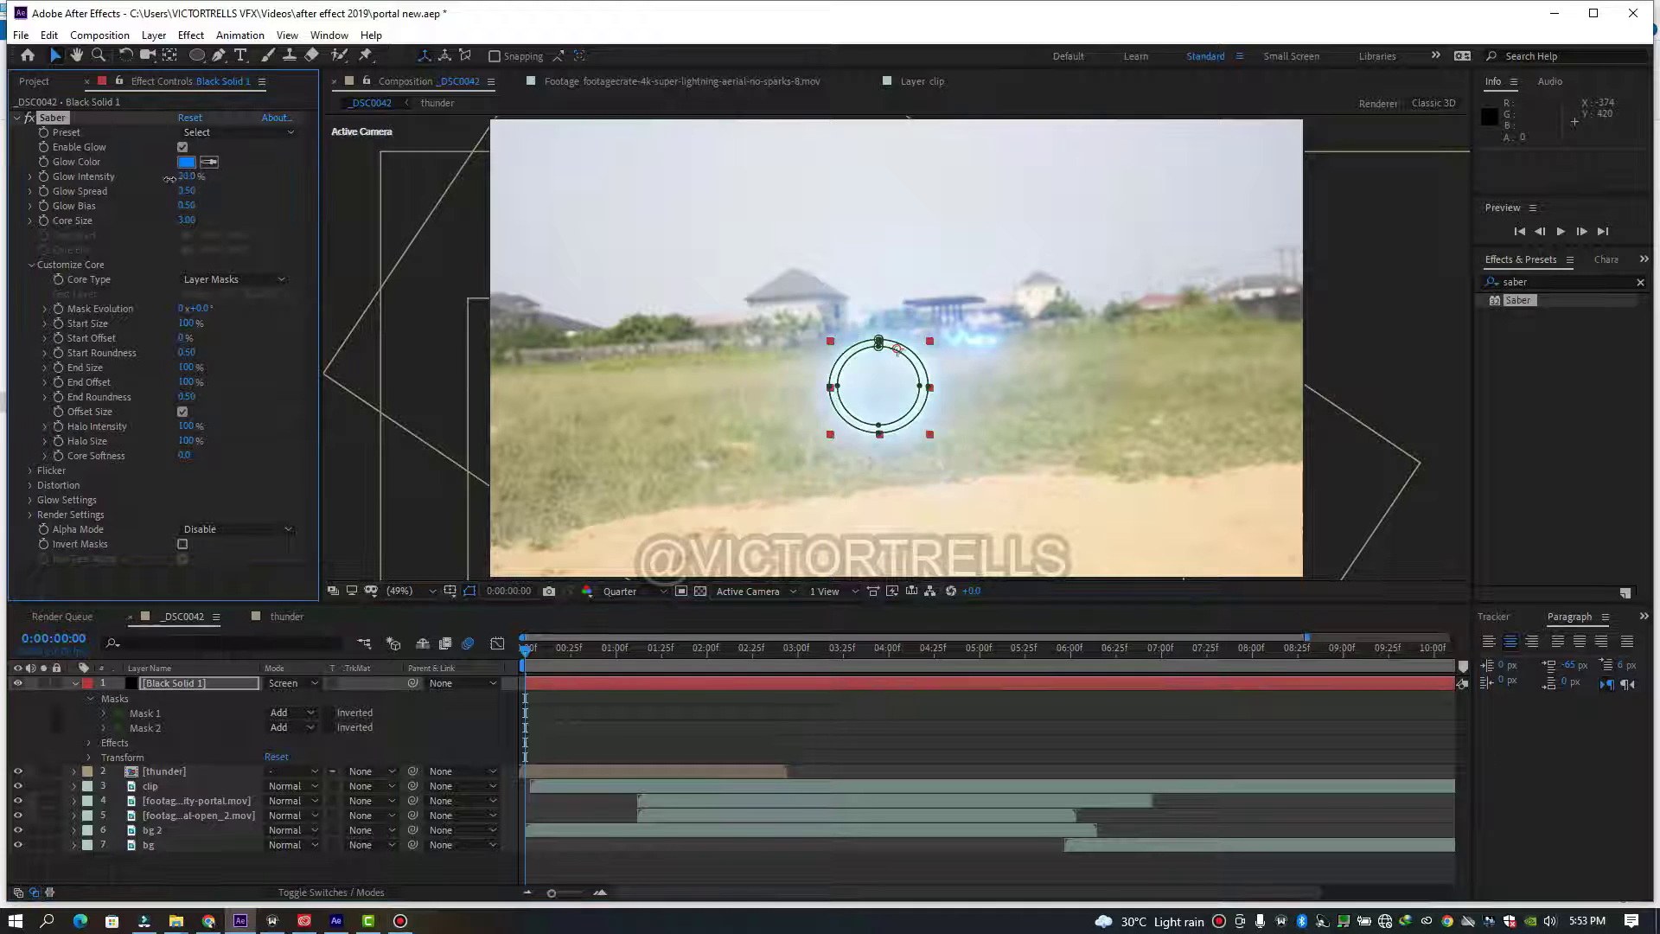
pyautogui.click(569, 710)
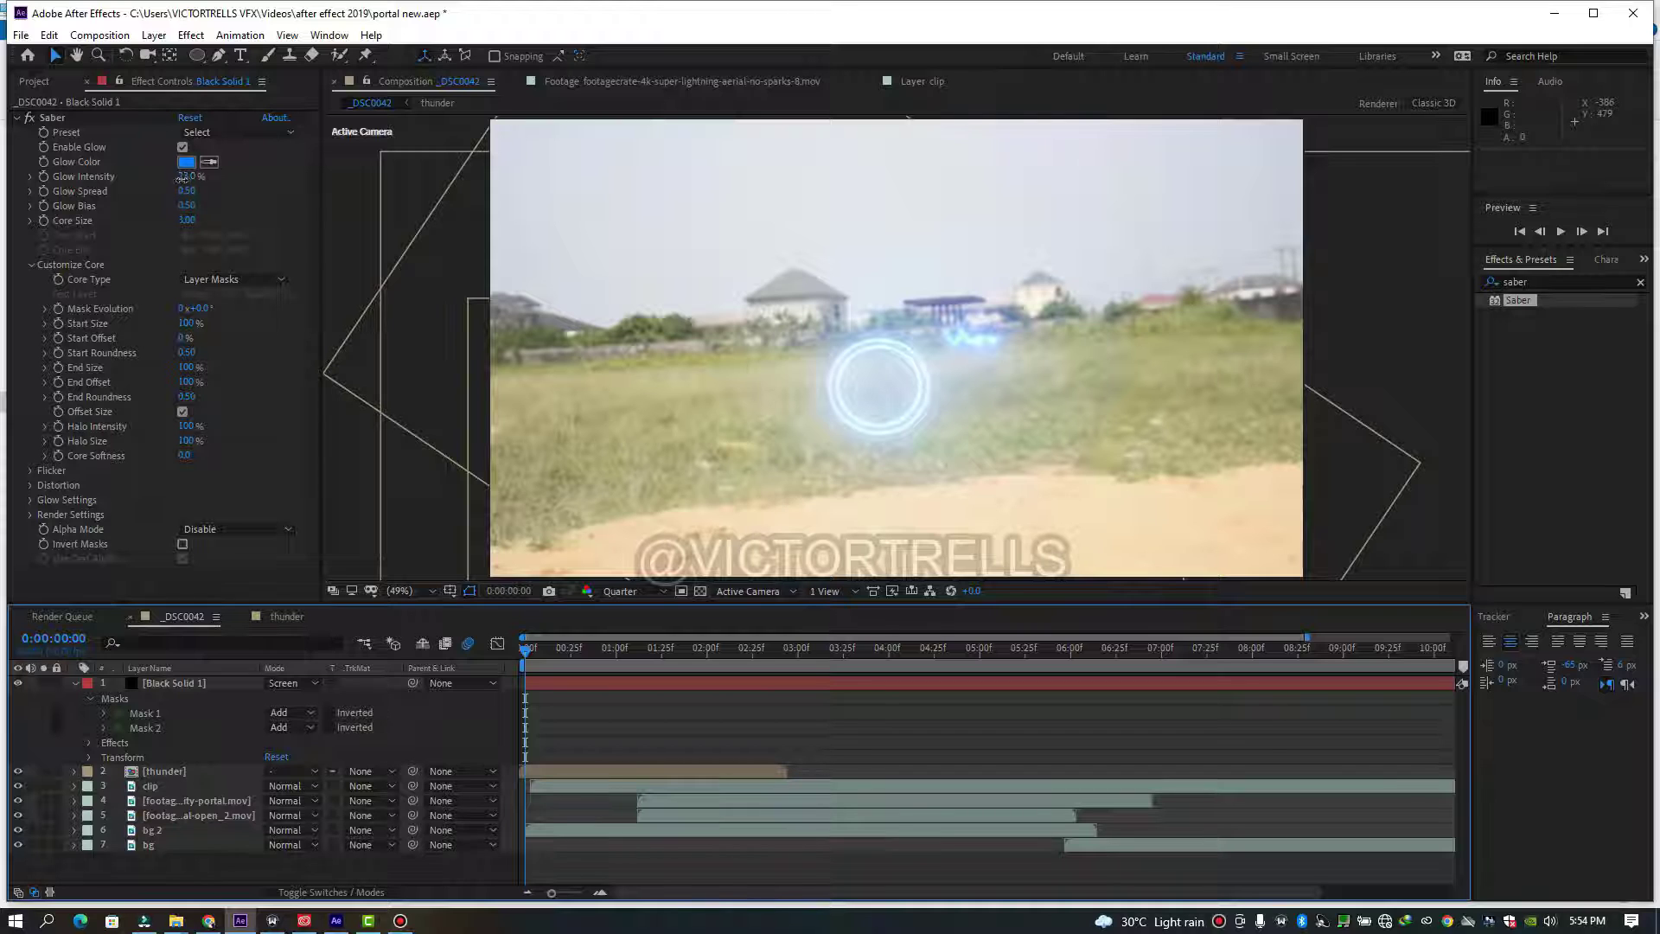
pyautogui.moveTo(182, 179); pyautogui.dragTo(184, 180)
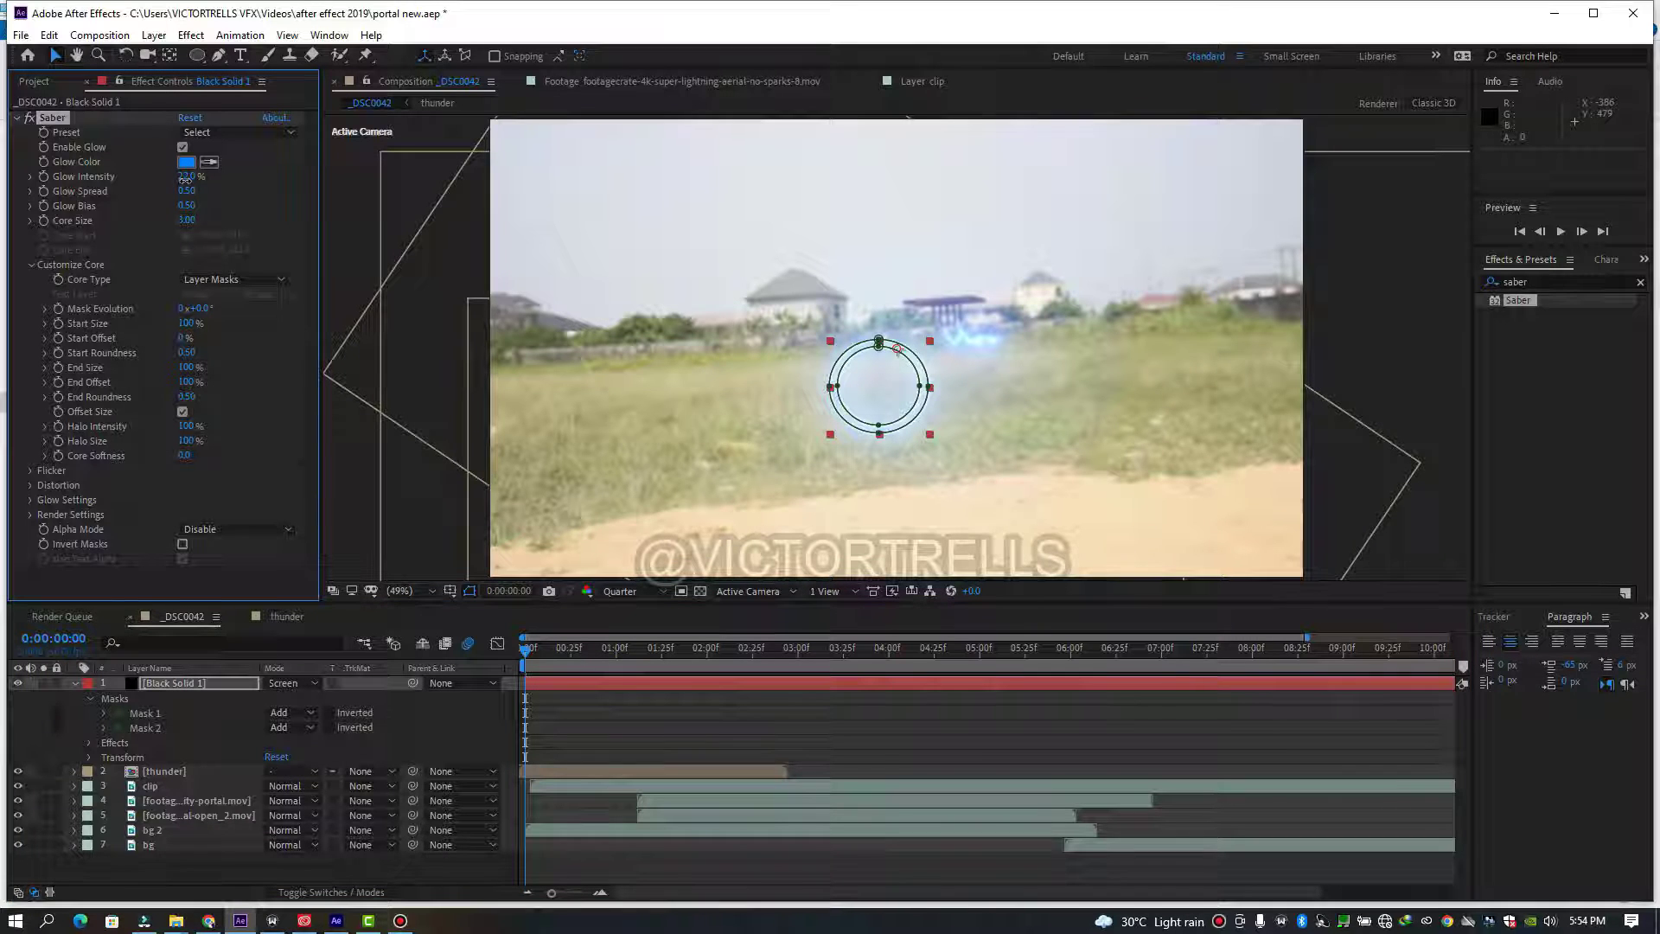
pyautogui.click(582, 742)
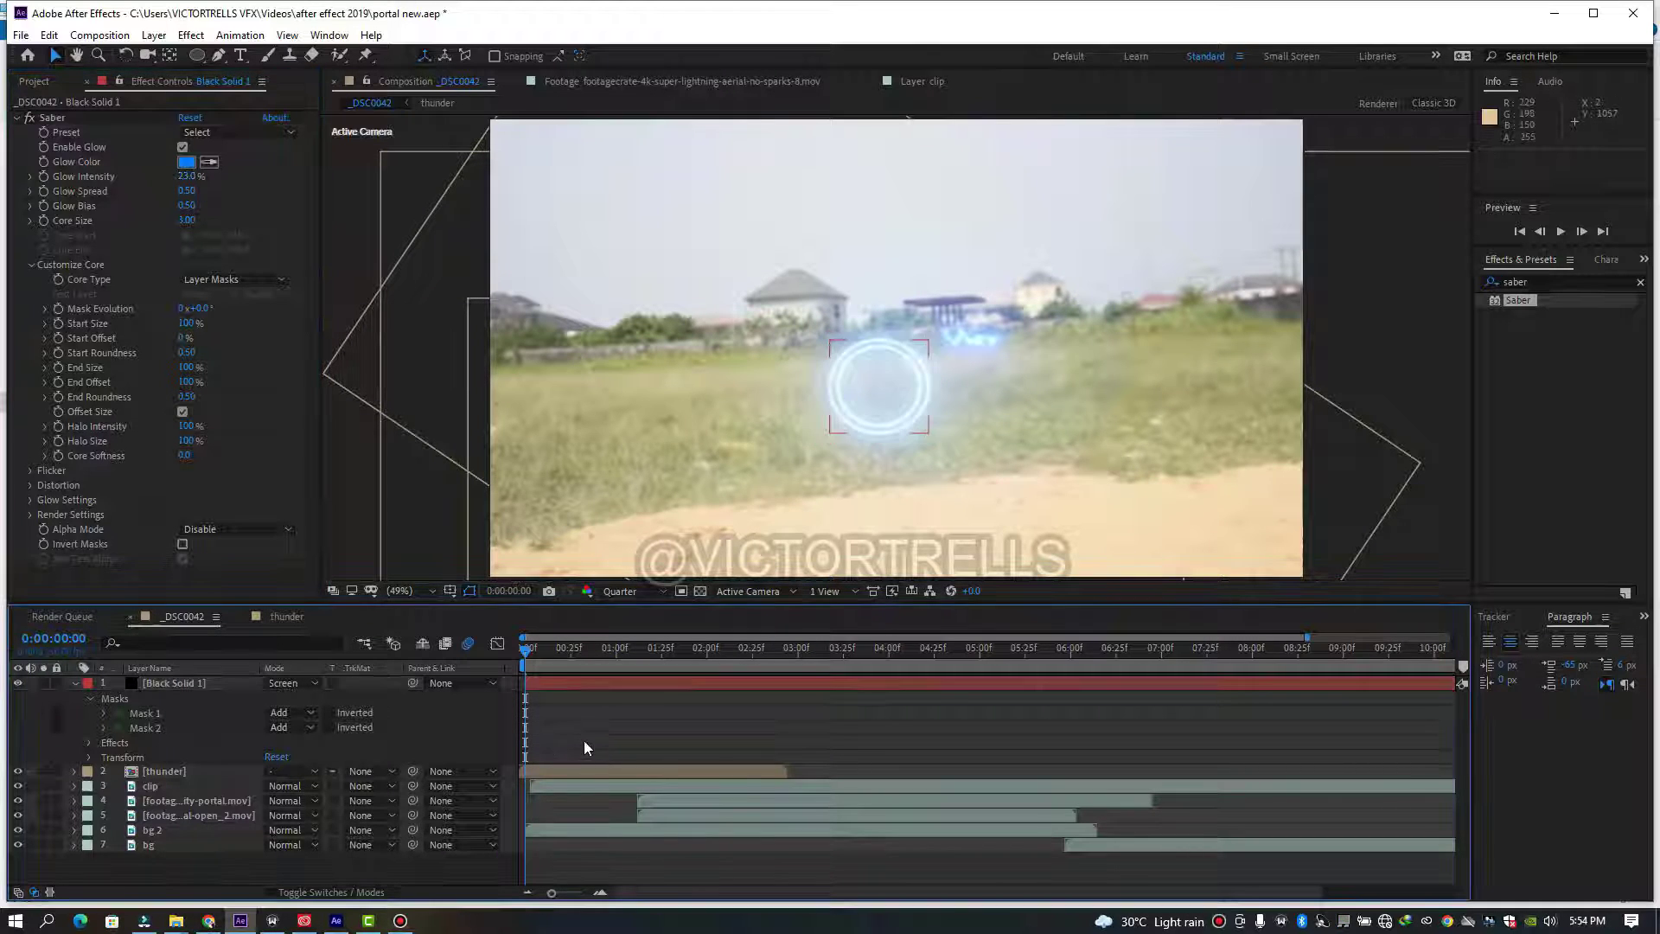
pyautogui.click(558, 681)
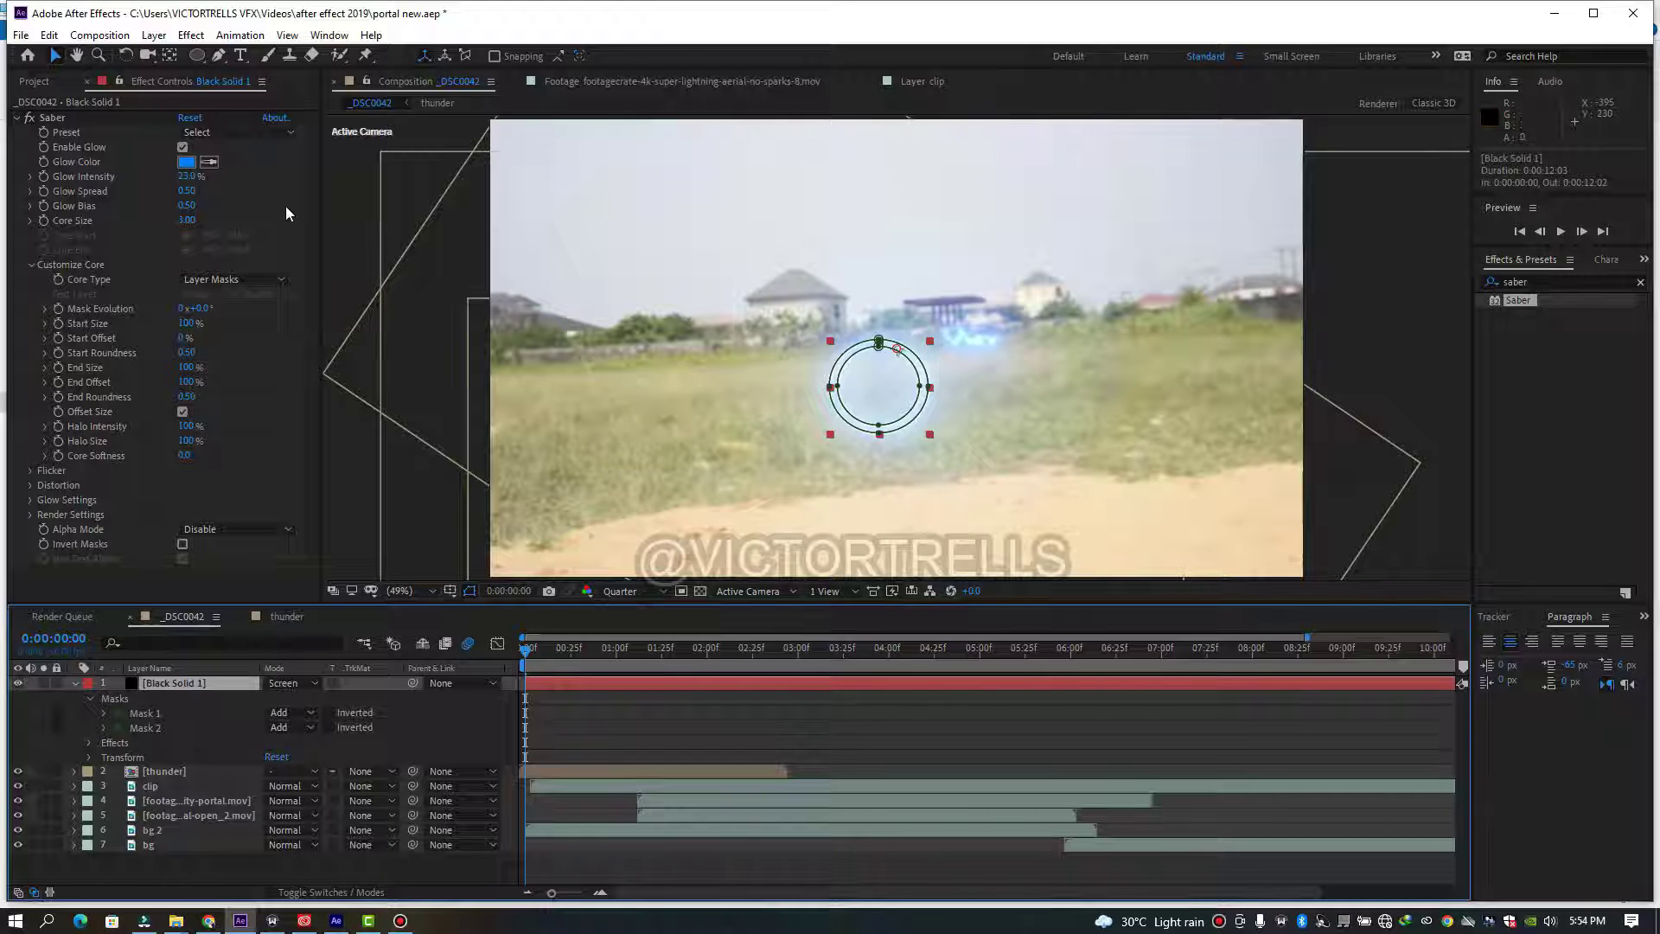
pyautogui.click(561, 709)
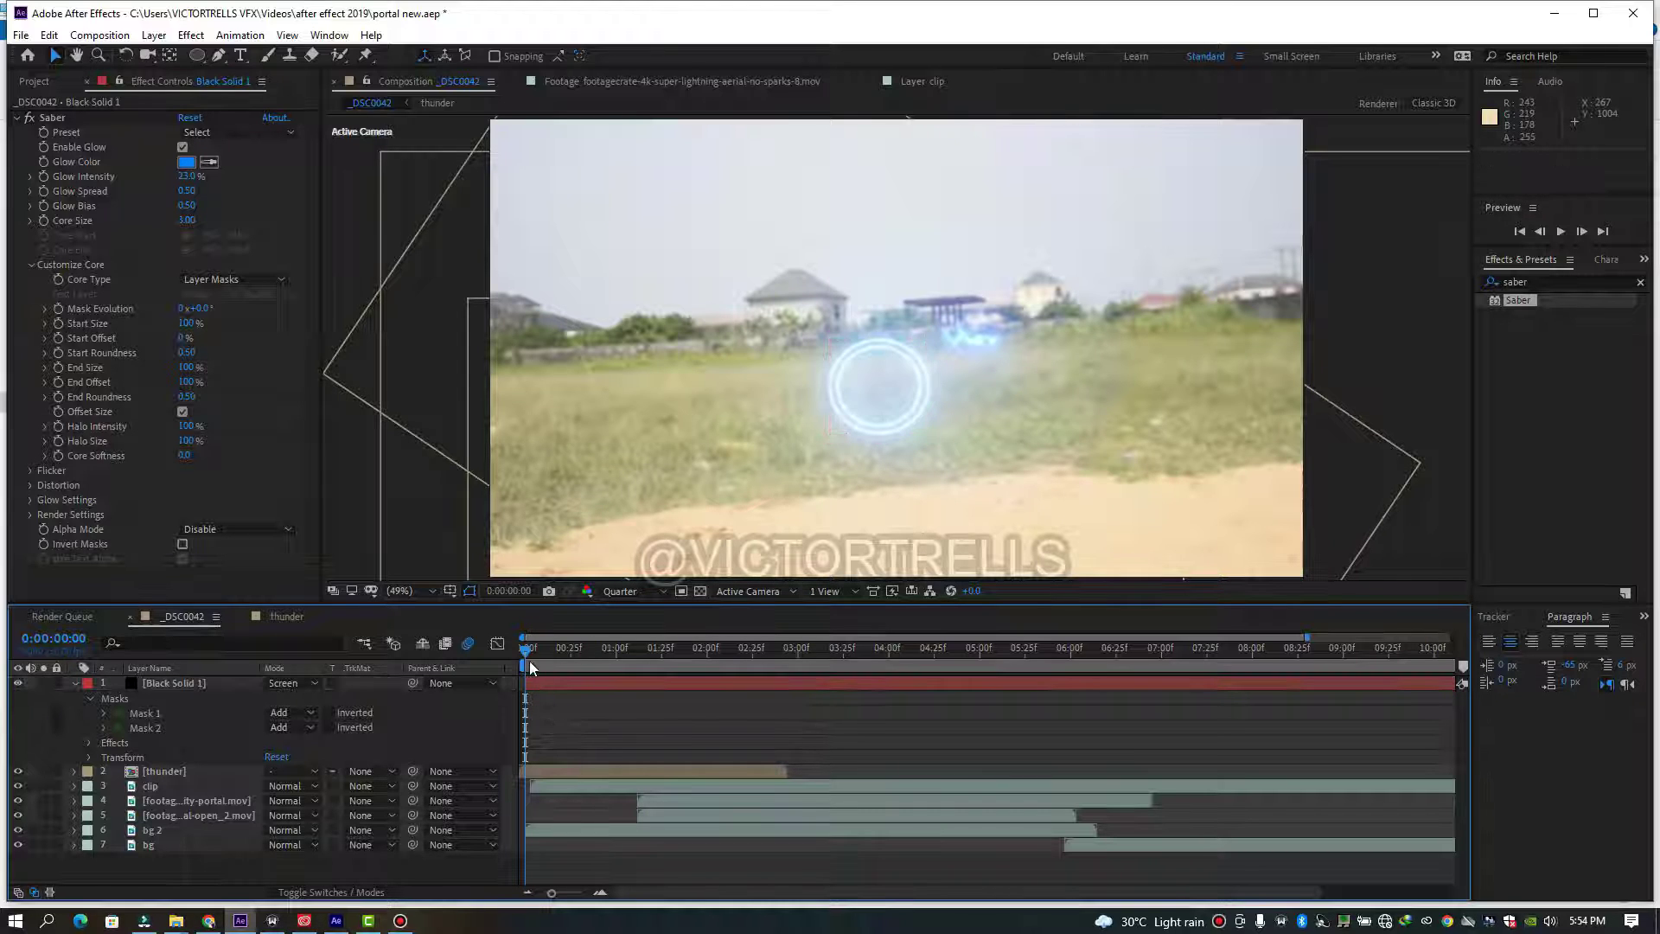
# - Trim the black solid layer to three frames, ending at 0:00:00:02
pyautogui.moveTo(525, 653); pyautogui.dragTo(511, 654)
pyautogui.press('pagedown')
pyautogui.press('pagedown')
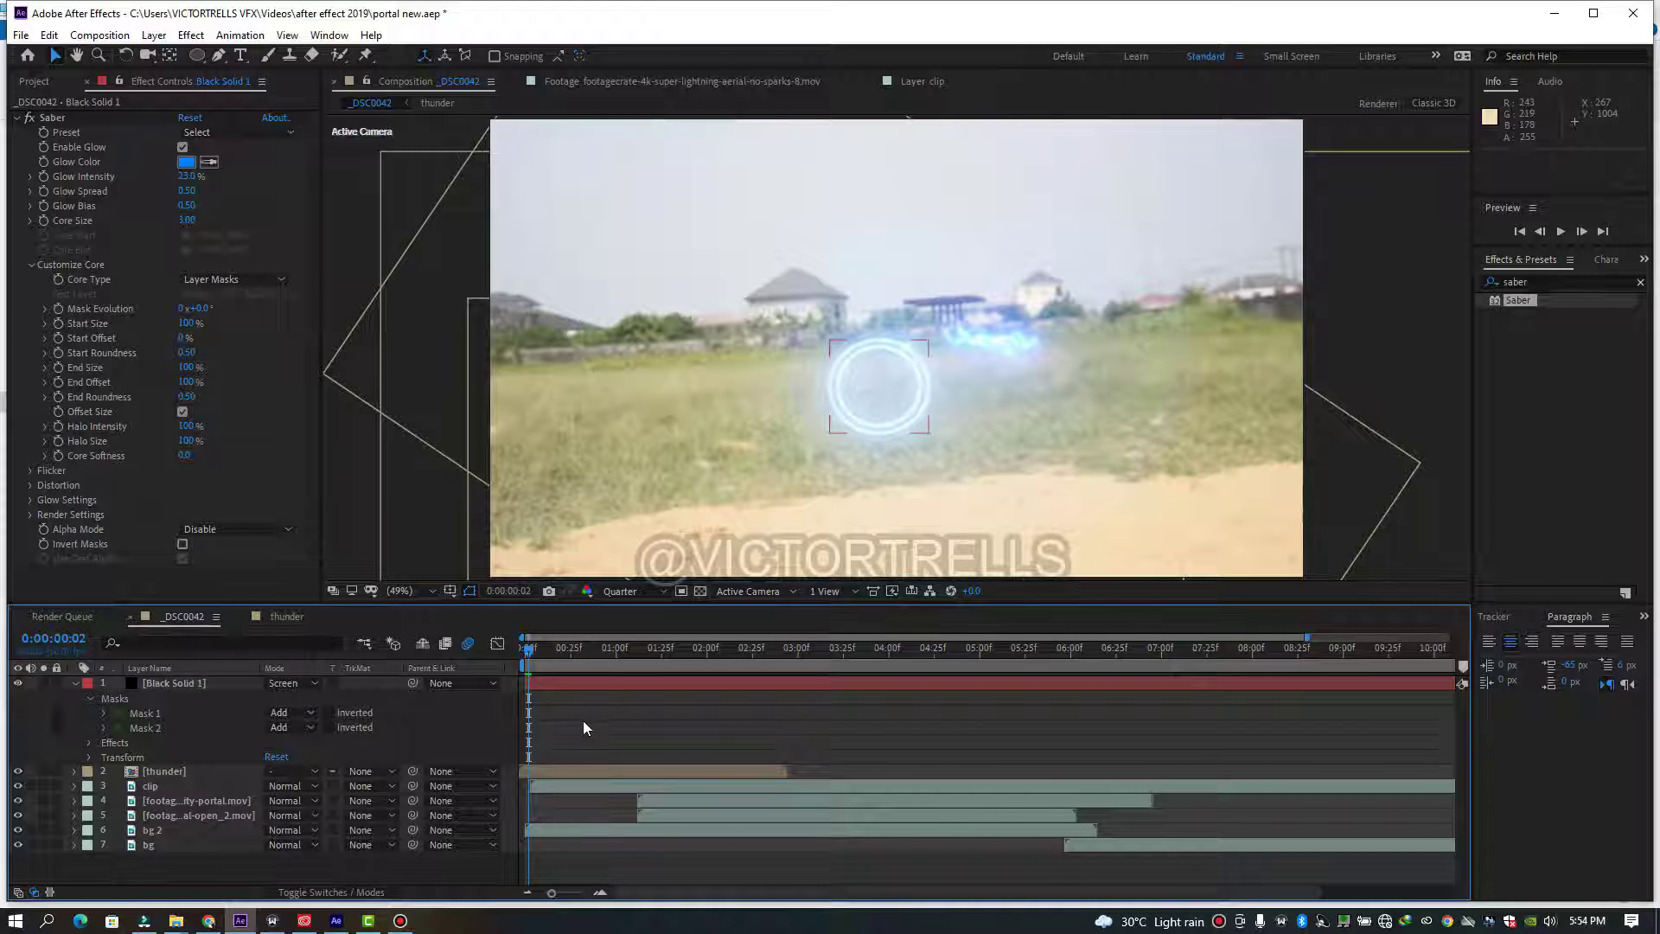
pyautogui.click(545, 683)
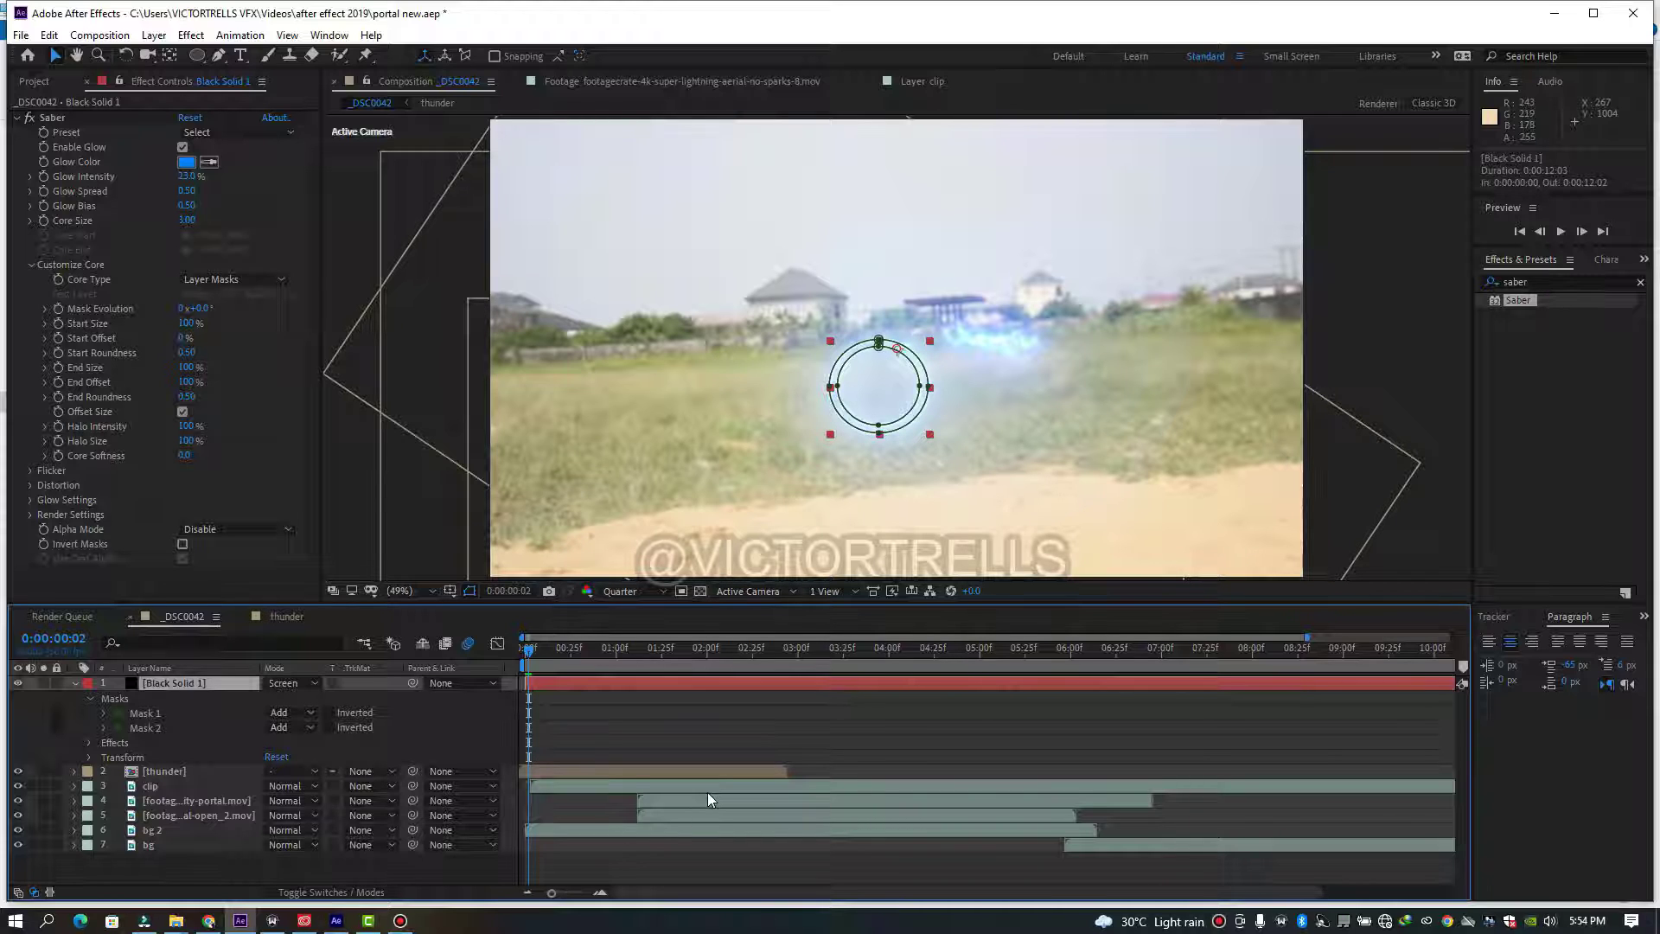
pyautogui.click(600, 893)
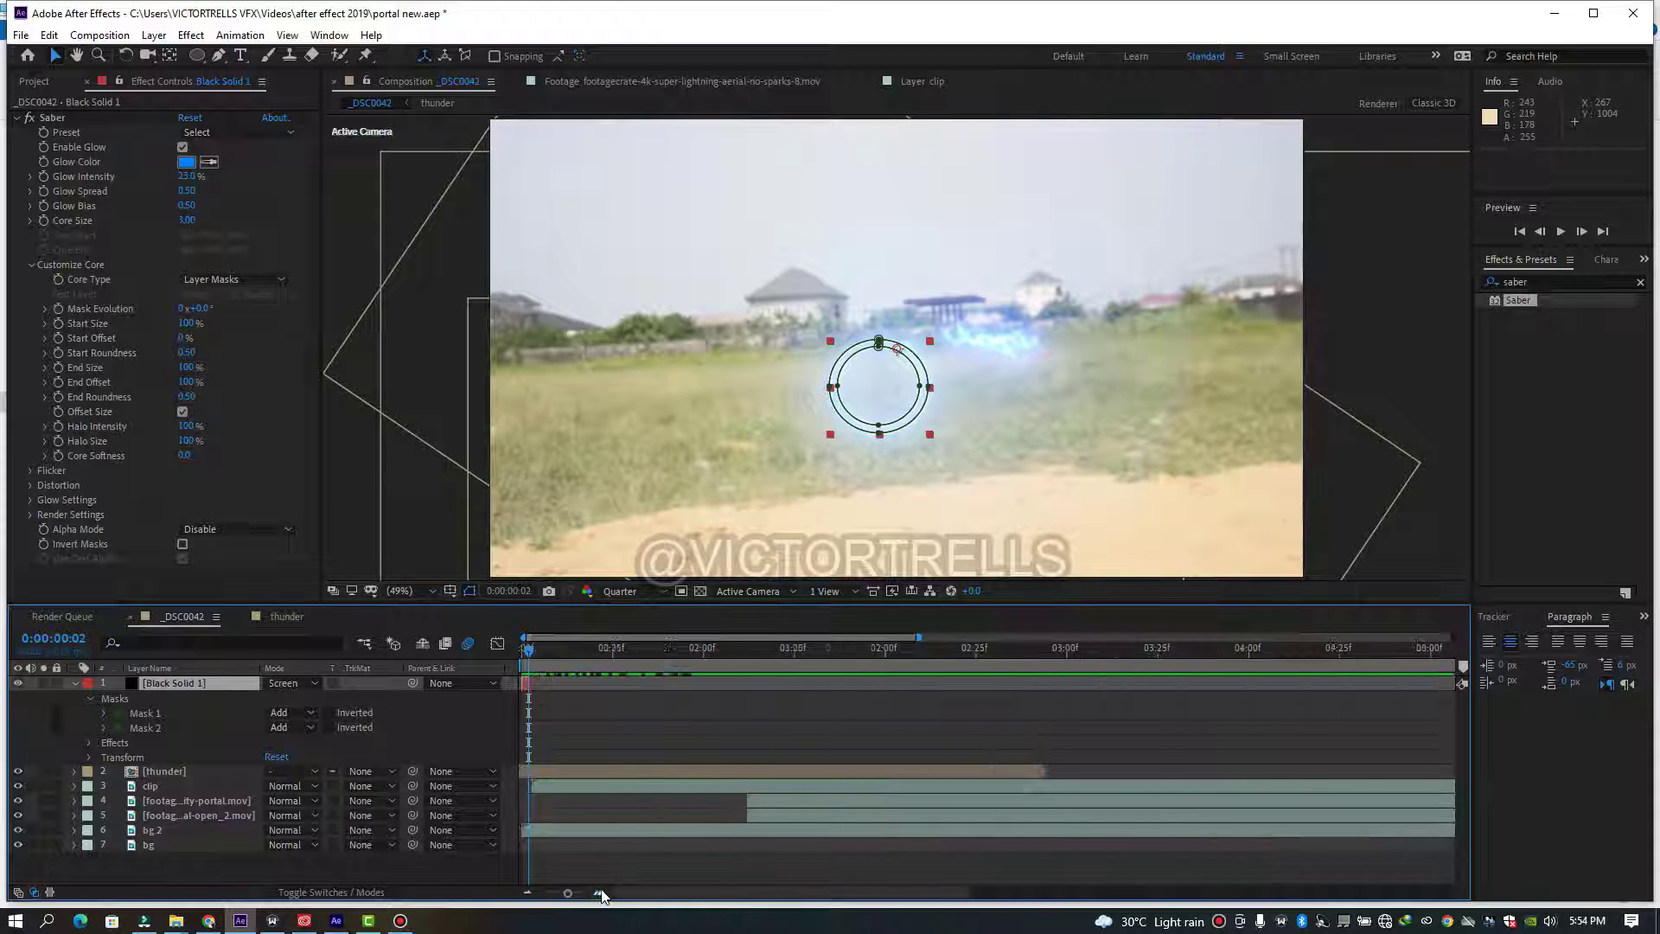
pyautogui.click(600, 893)
pyautogui.click(600, 893)
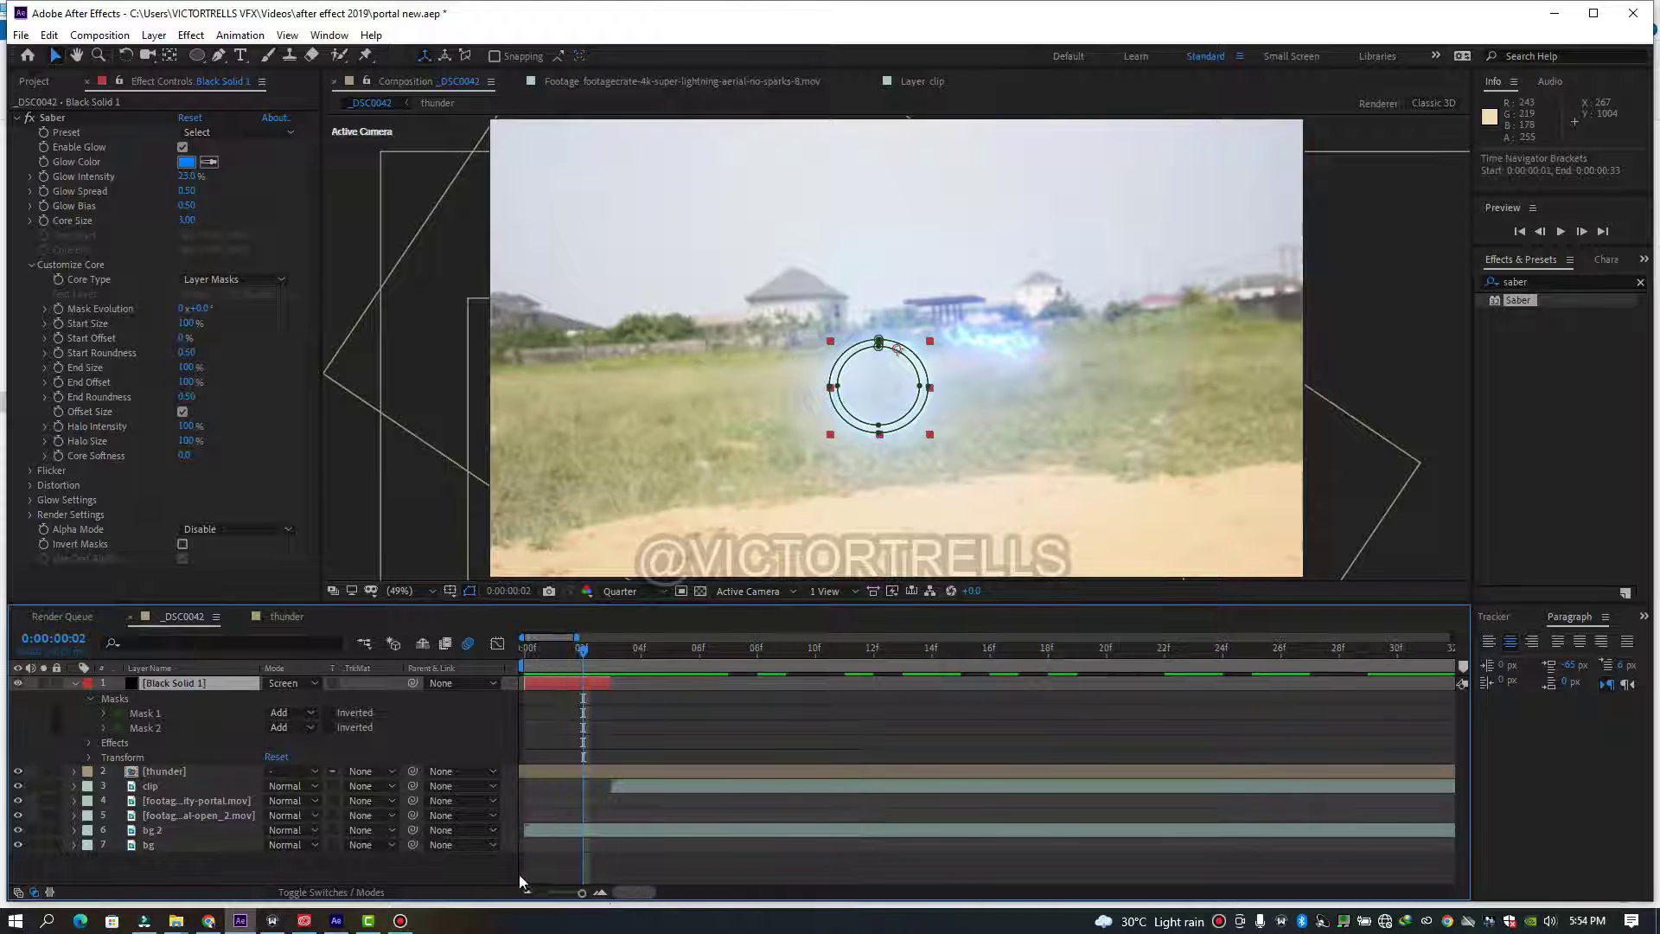
pyautogui.moveTo(582, 650)
pyautogui.mouseDown()
pyautogui.moveTo(505, 671)
pyautogui.moveTo(584, 675)
pyautogui.mouseUp()
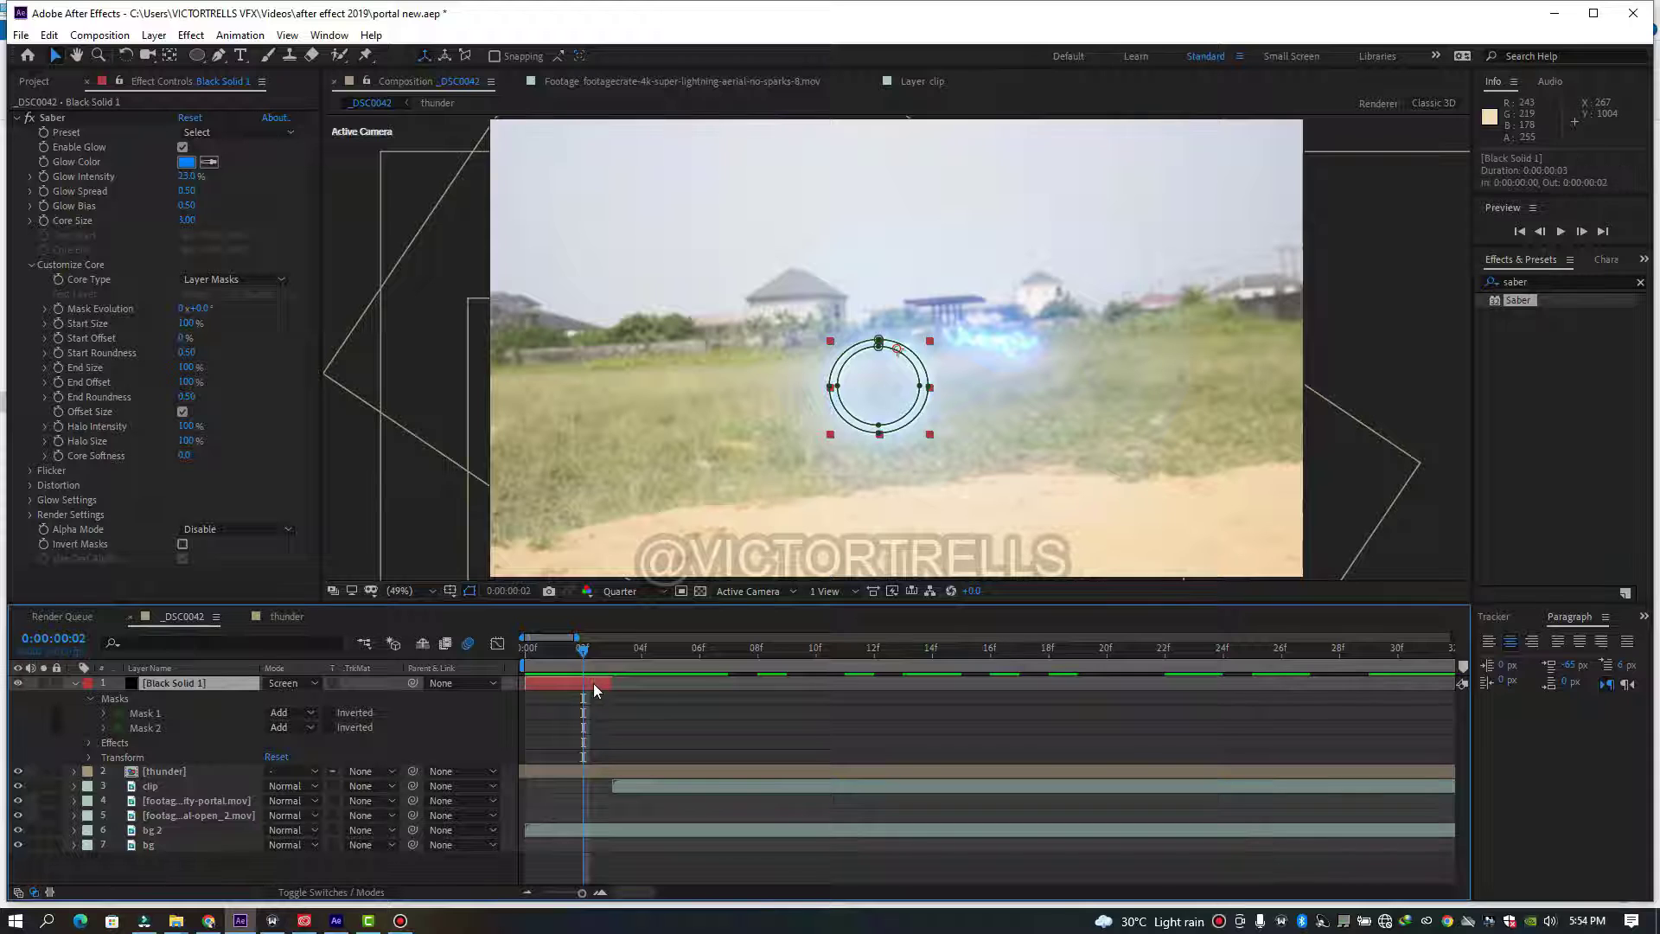
# - Duplicate the trimmed black solid layer and shift the upper copy in time to start at 0:00:00:02
pyautogui.hotkey('ctrl', 'd')
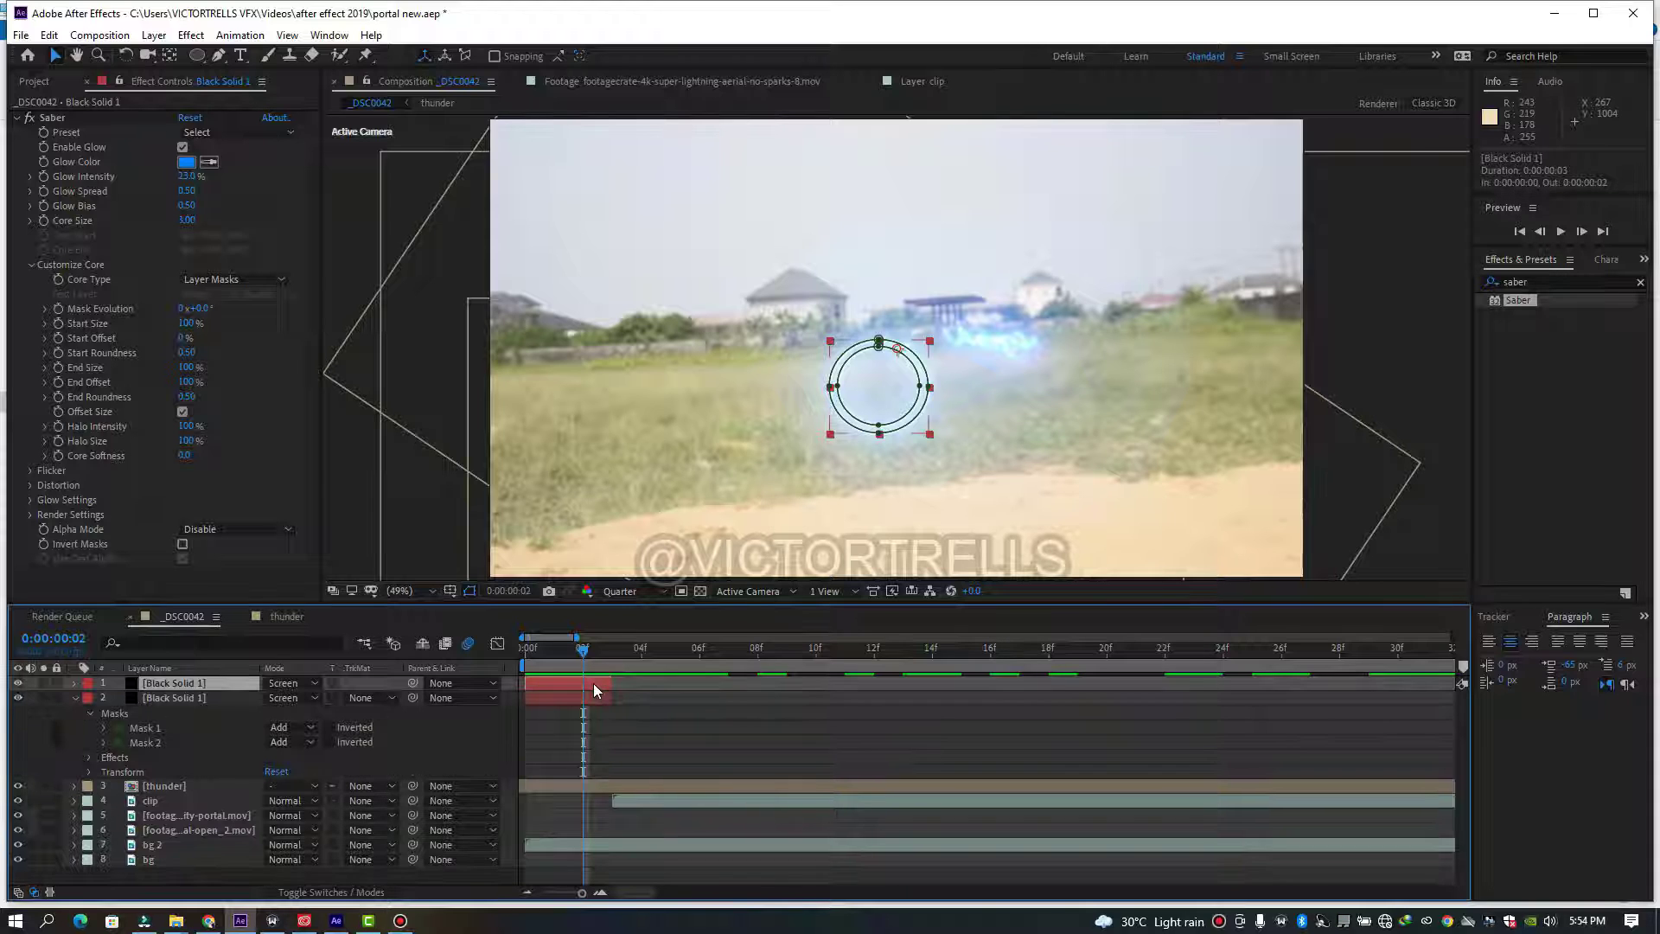
pyautogui.press('pageup')
pyautogui.moveTo(536, 669); pyautogui.dragTo(629, 687)
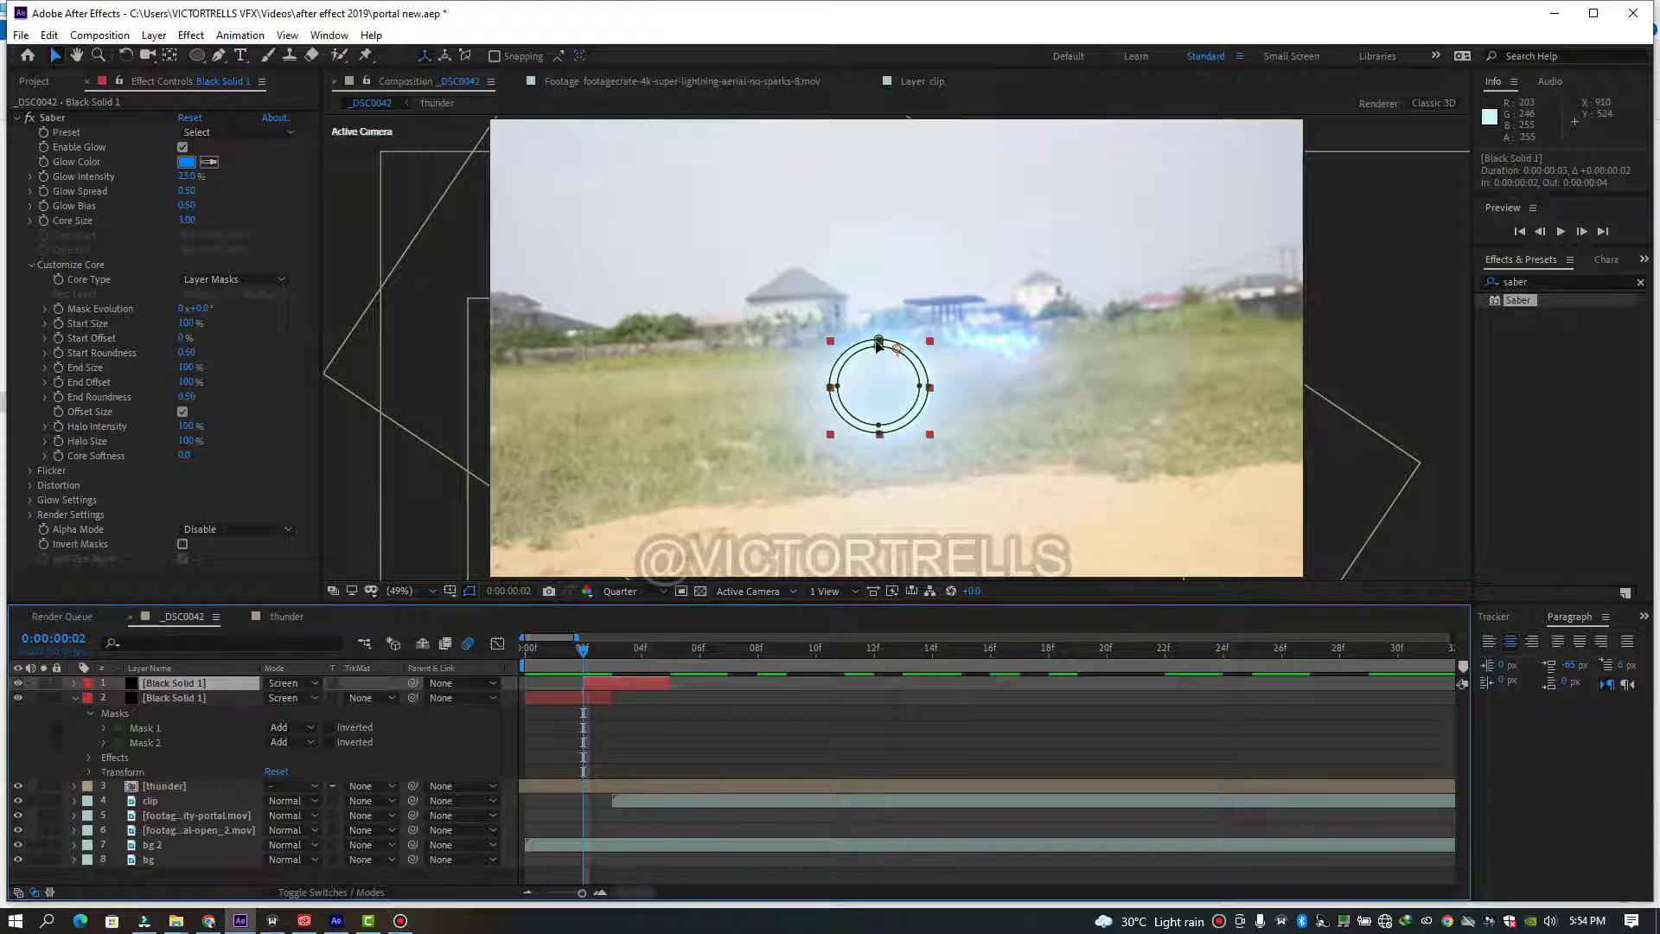
# - Enlarge both circular masks of the duplicated black solid together to about 1.8 times their size and centre them around the smaller rings
pyautogui.click(882, 399)
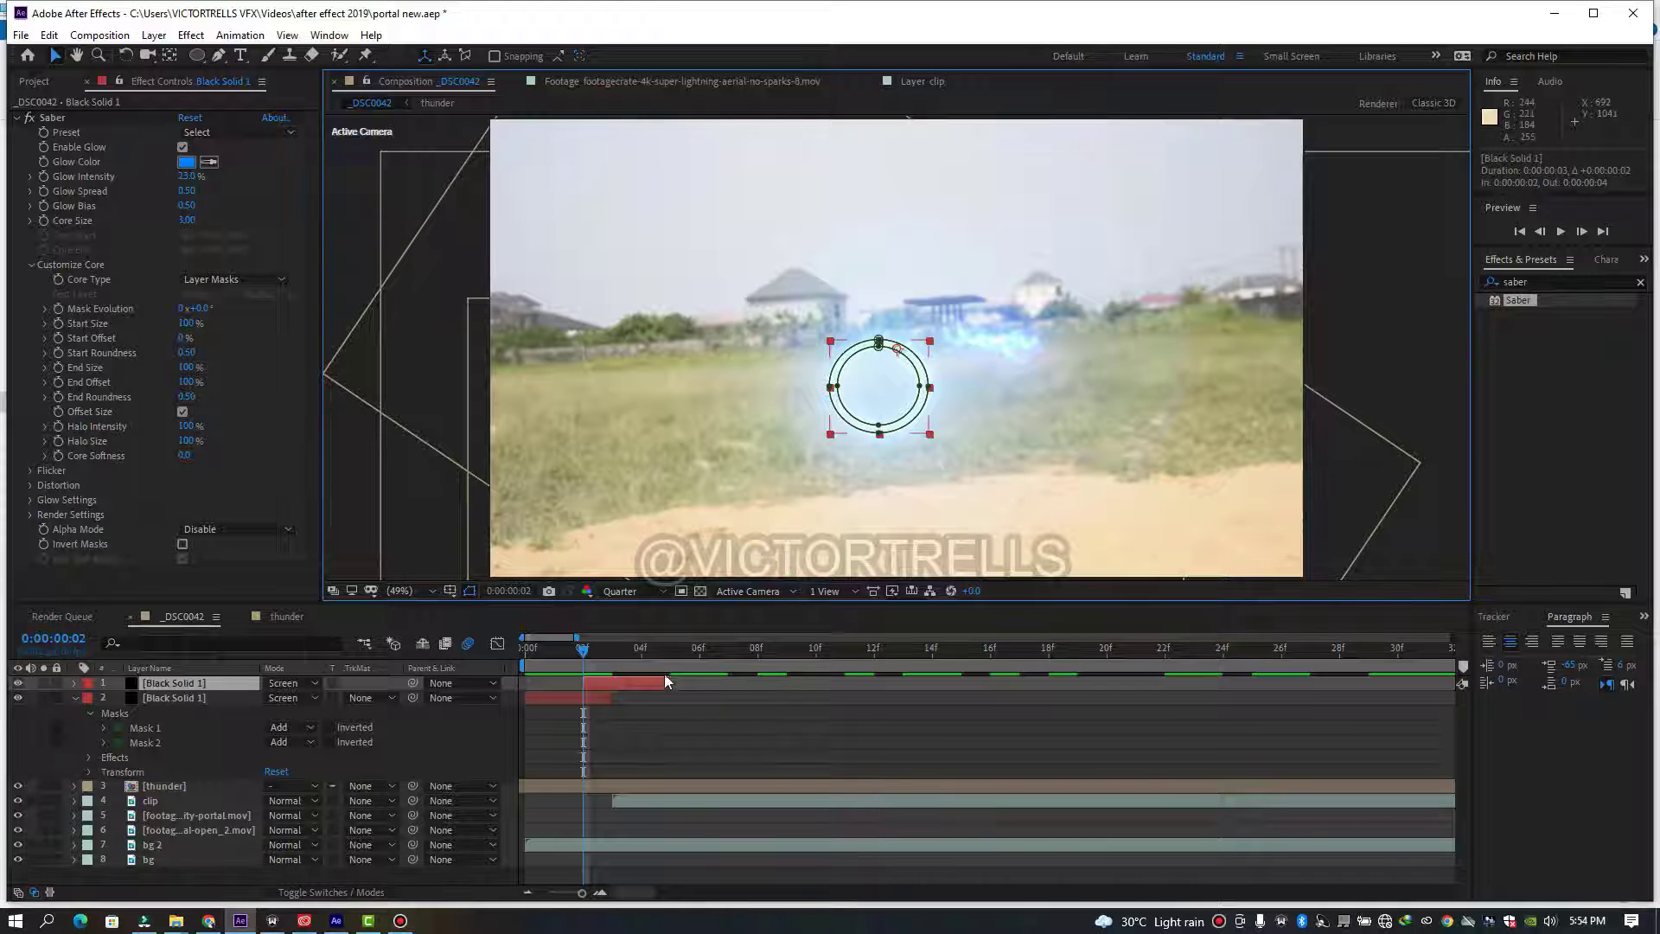
pyautogui.click(877, 351)
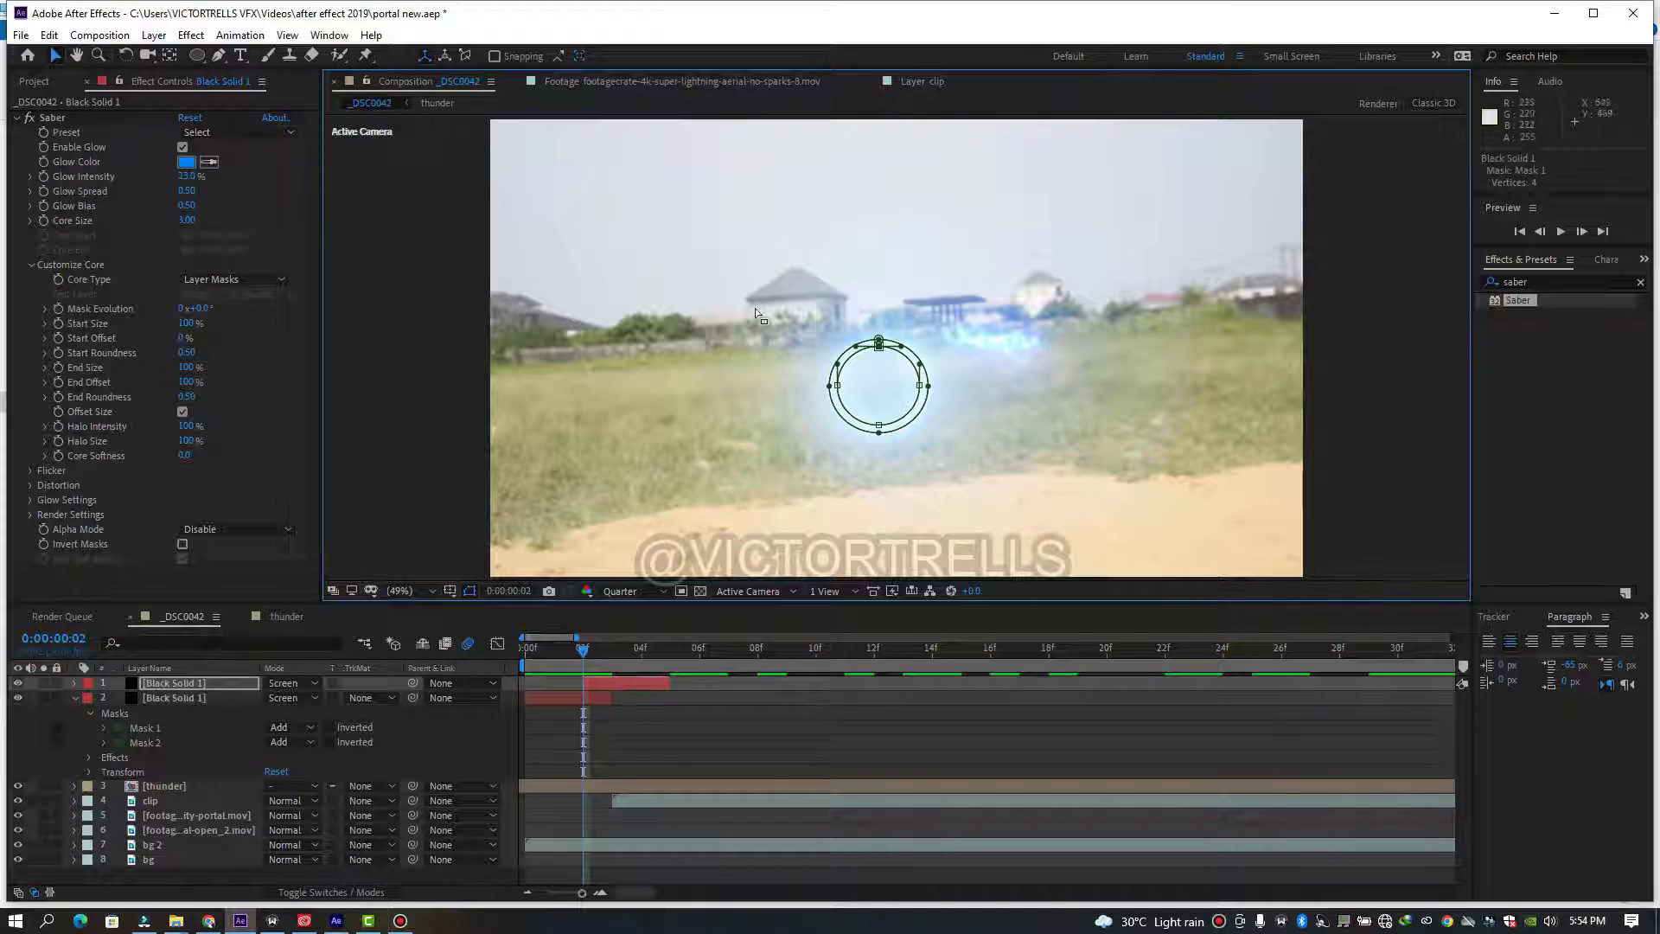
pyautogui.moveTo(744, 304); pyautogui.dragTo(978, 468)
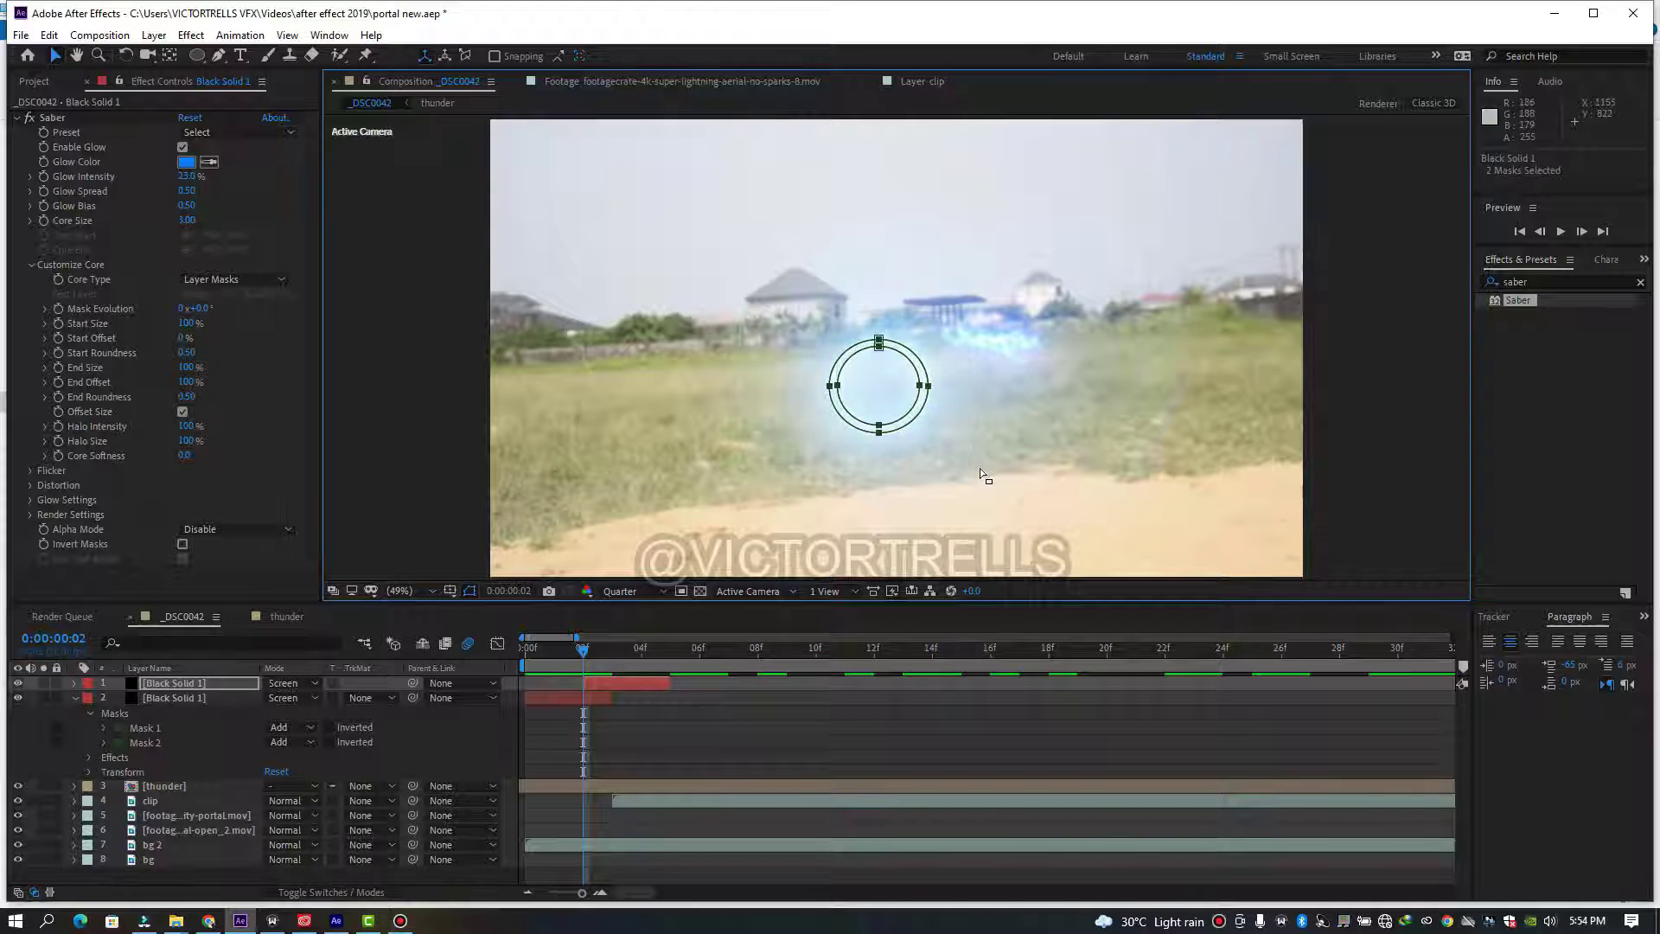
pyautogui.doubleClick(879, 343)
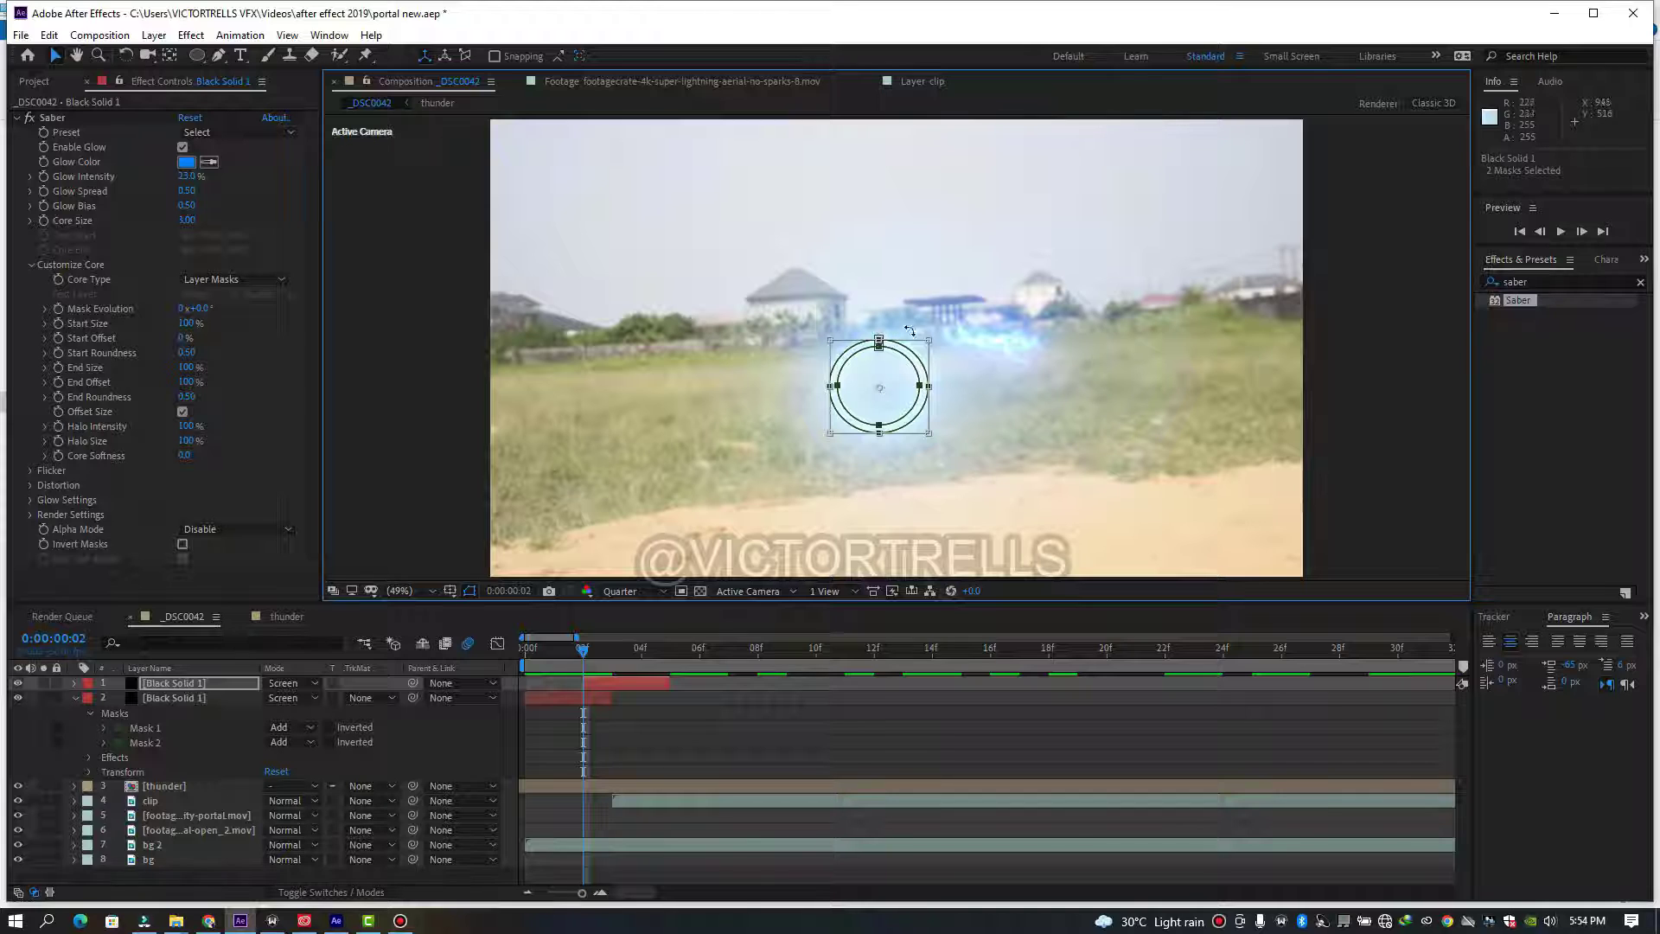
pyautogui.moveTo(929, 339); pyautogui.dragTo(1064, 213)
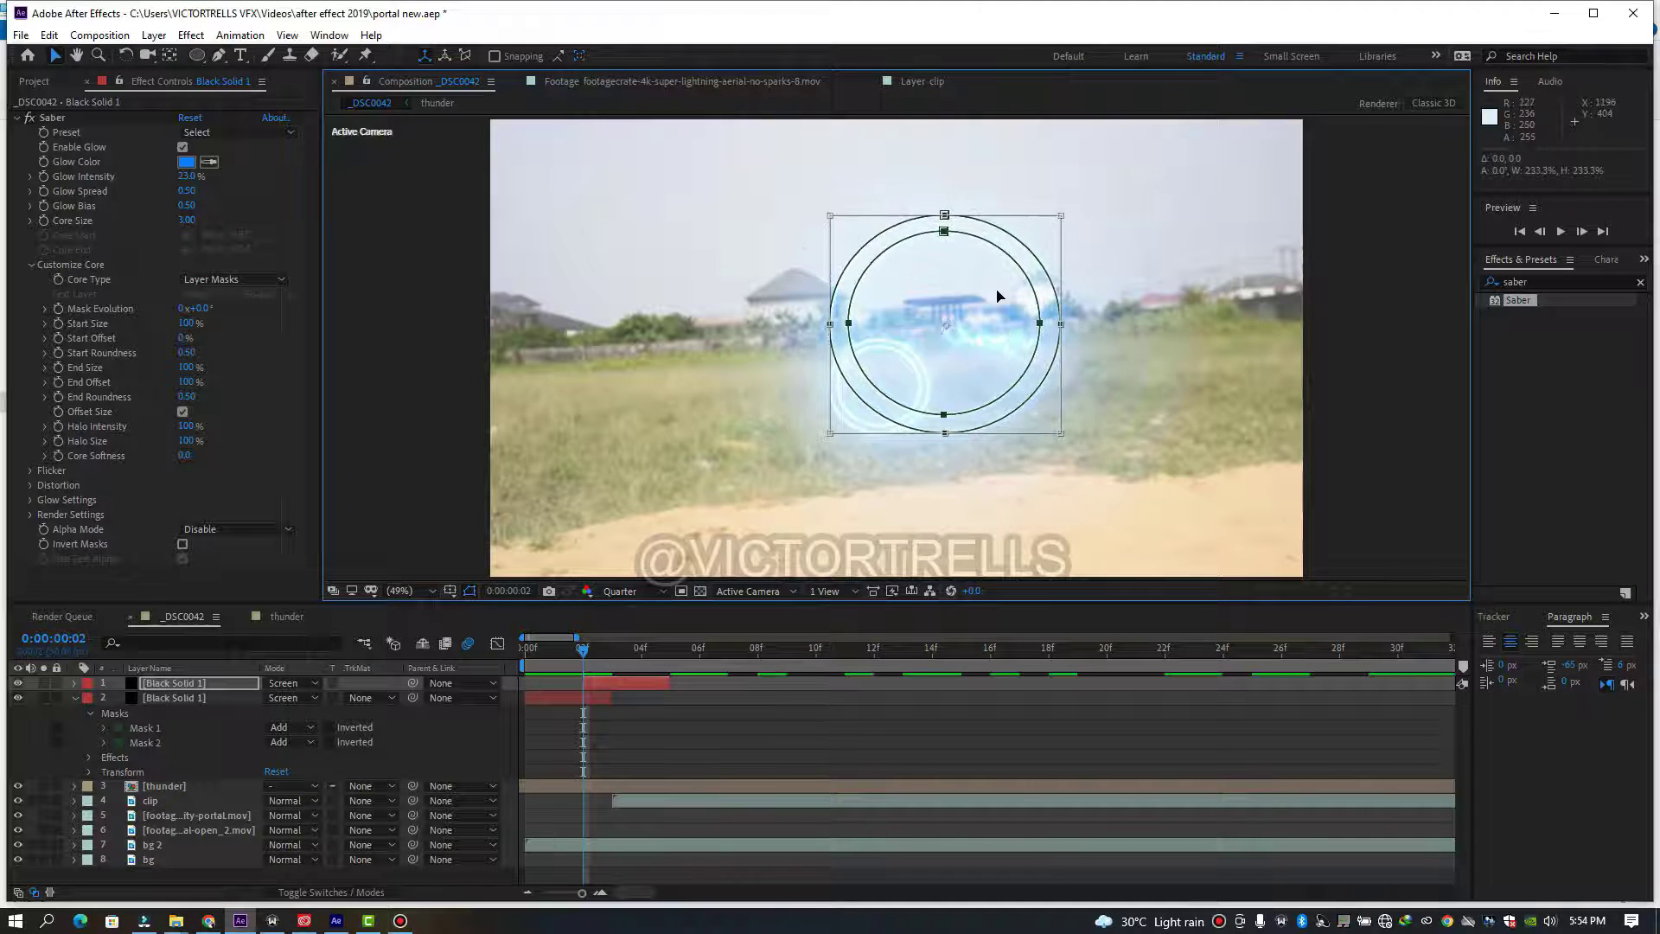
pyautogui.moveTo(1000, 297); pyautogui.dragTo(932, 359)
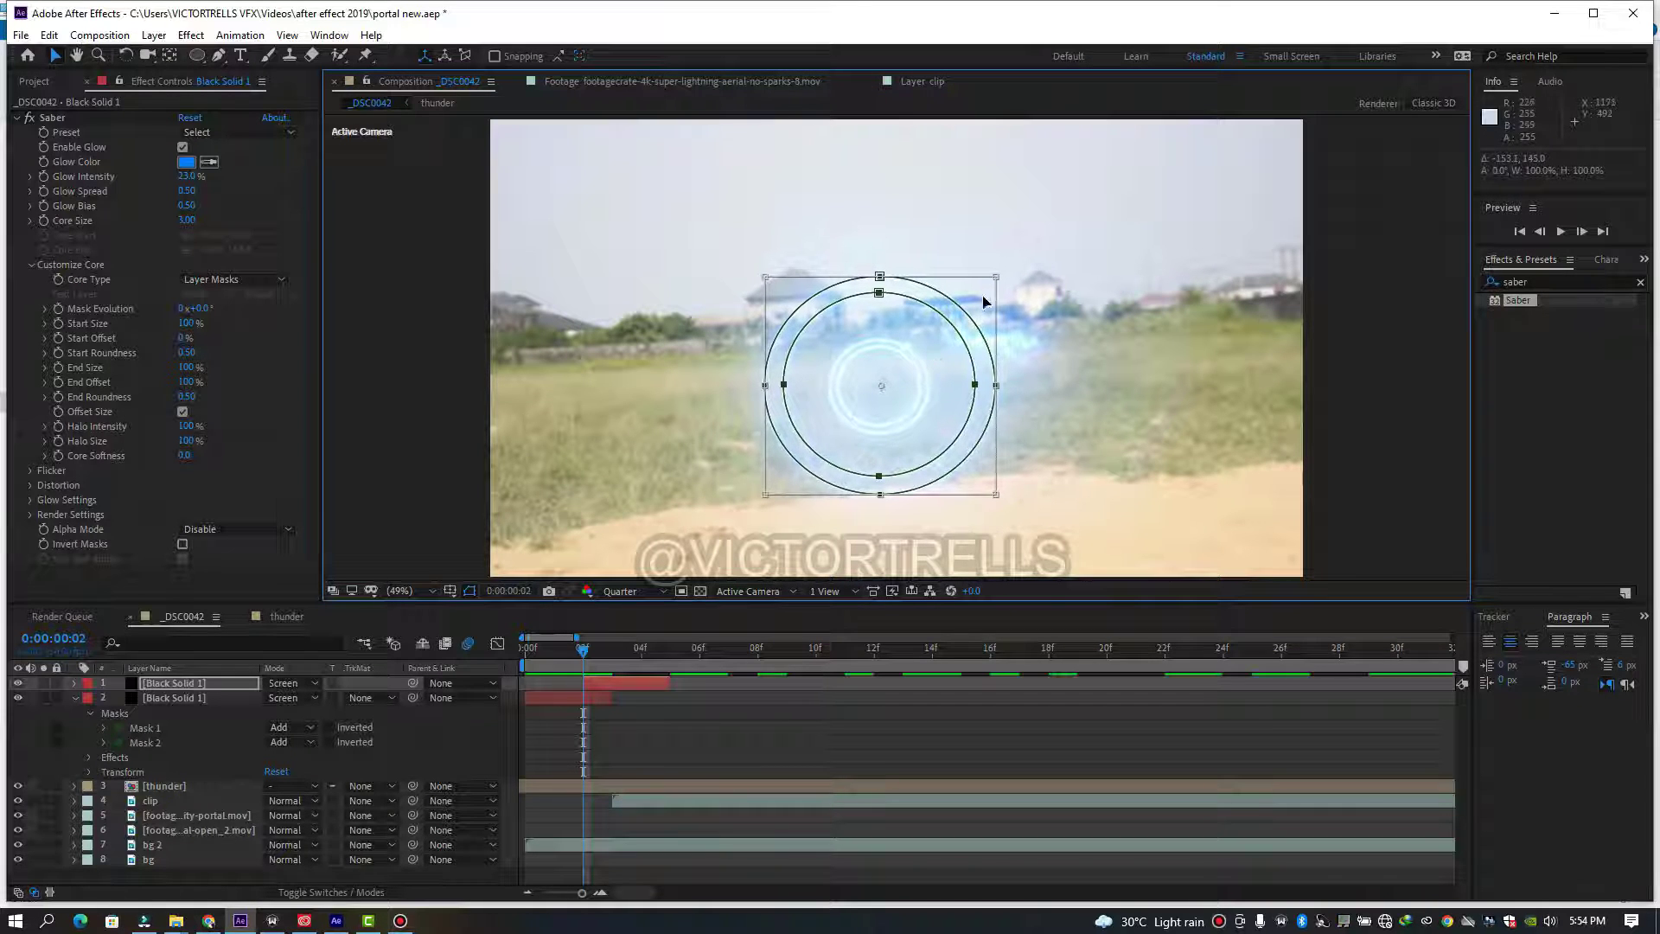
pyautogui.moveTo(997, 276); pyautogui.dragTo(969, 296)
pyautogui.moveTo(924, 370); pyautogui.dragTo(939, 359)
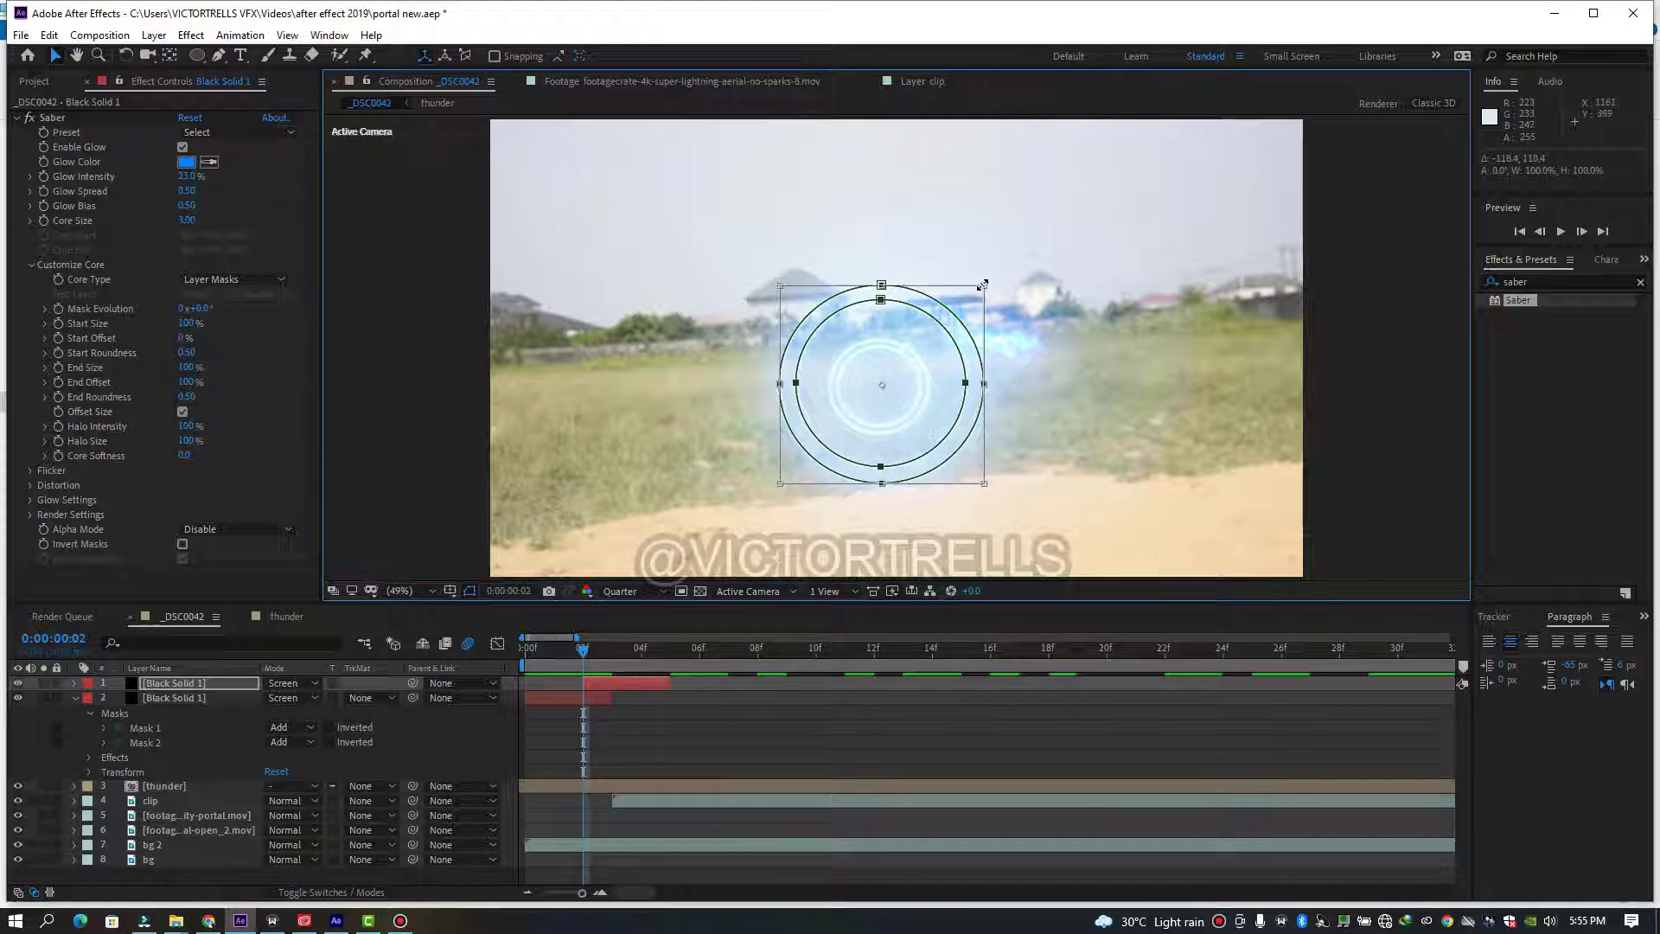
pyautogui.moveTo(984, 284); pyautogui.dragTo(964, 305)
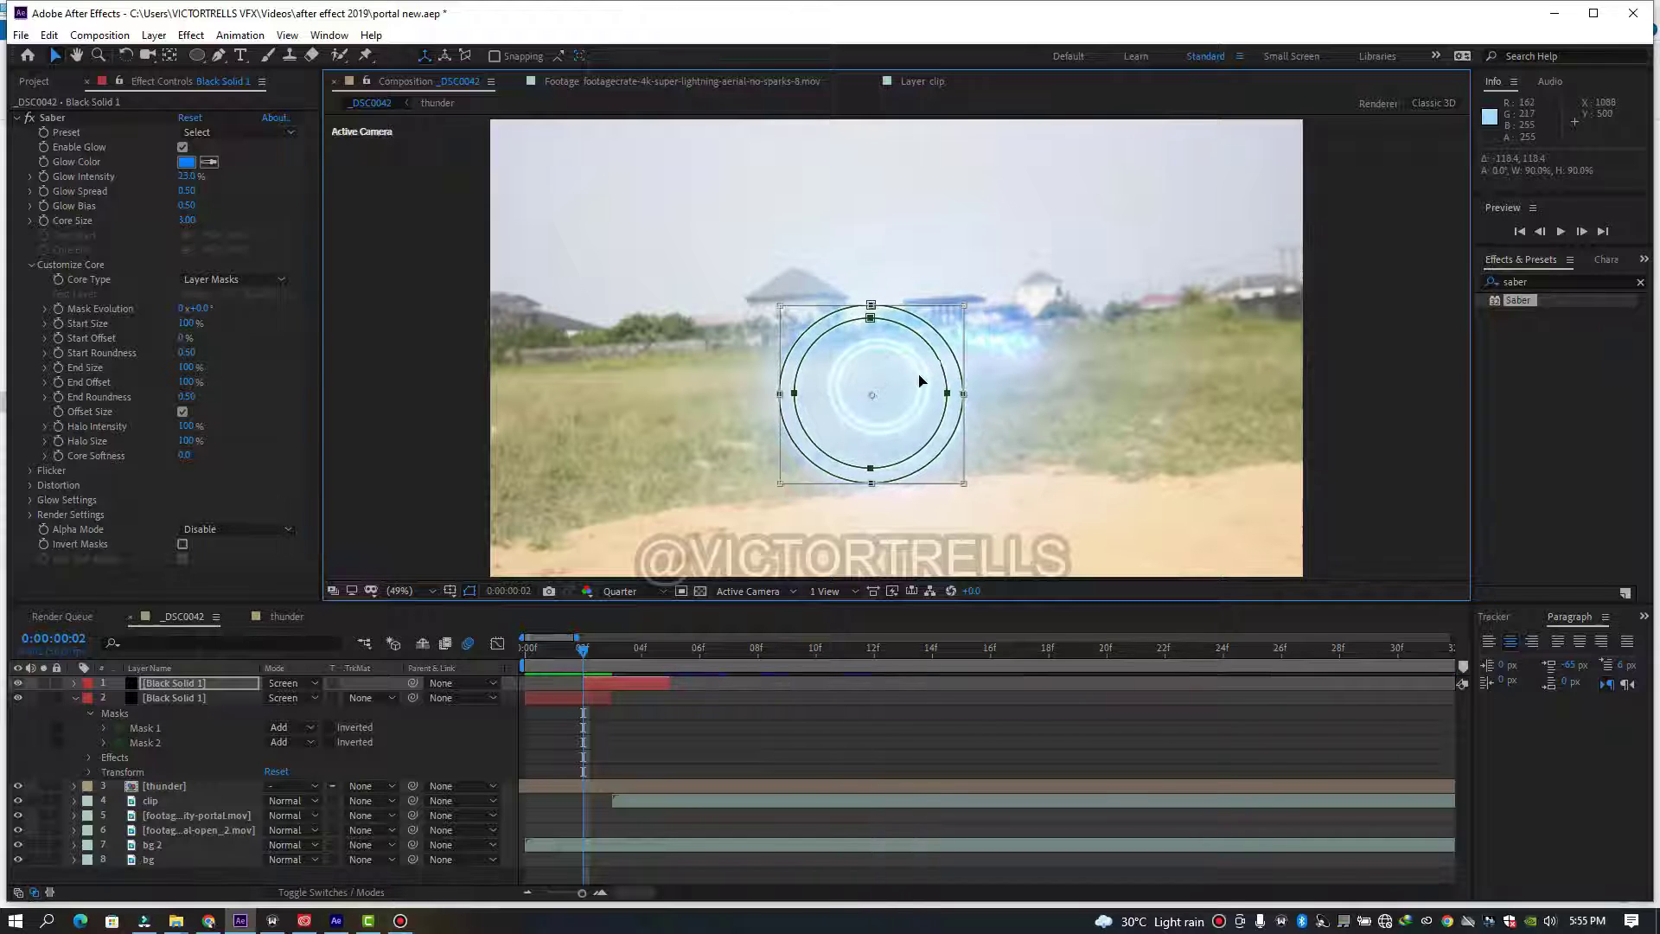
pyautogui.moveTo(923, 377); pyautogui.dragTo(928, 378)
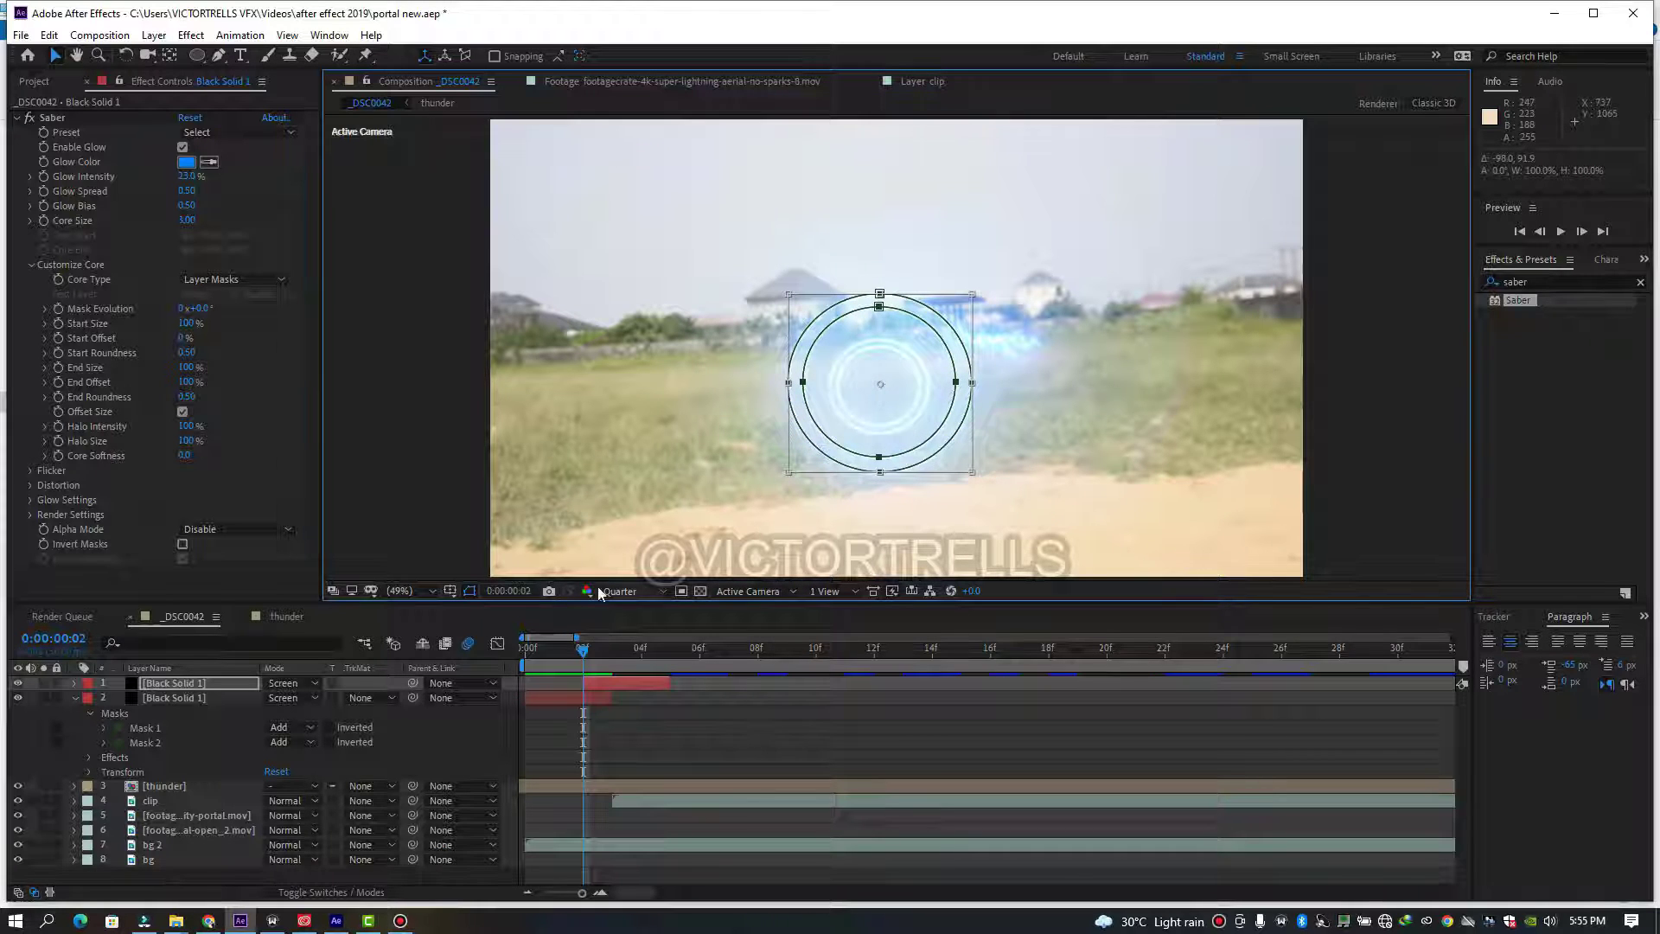
# - Display the proportional grid over the composition with the standard grid turned off
pyautogui.click(449, 591)
pyautogui.click(498, 655)
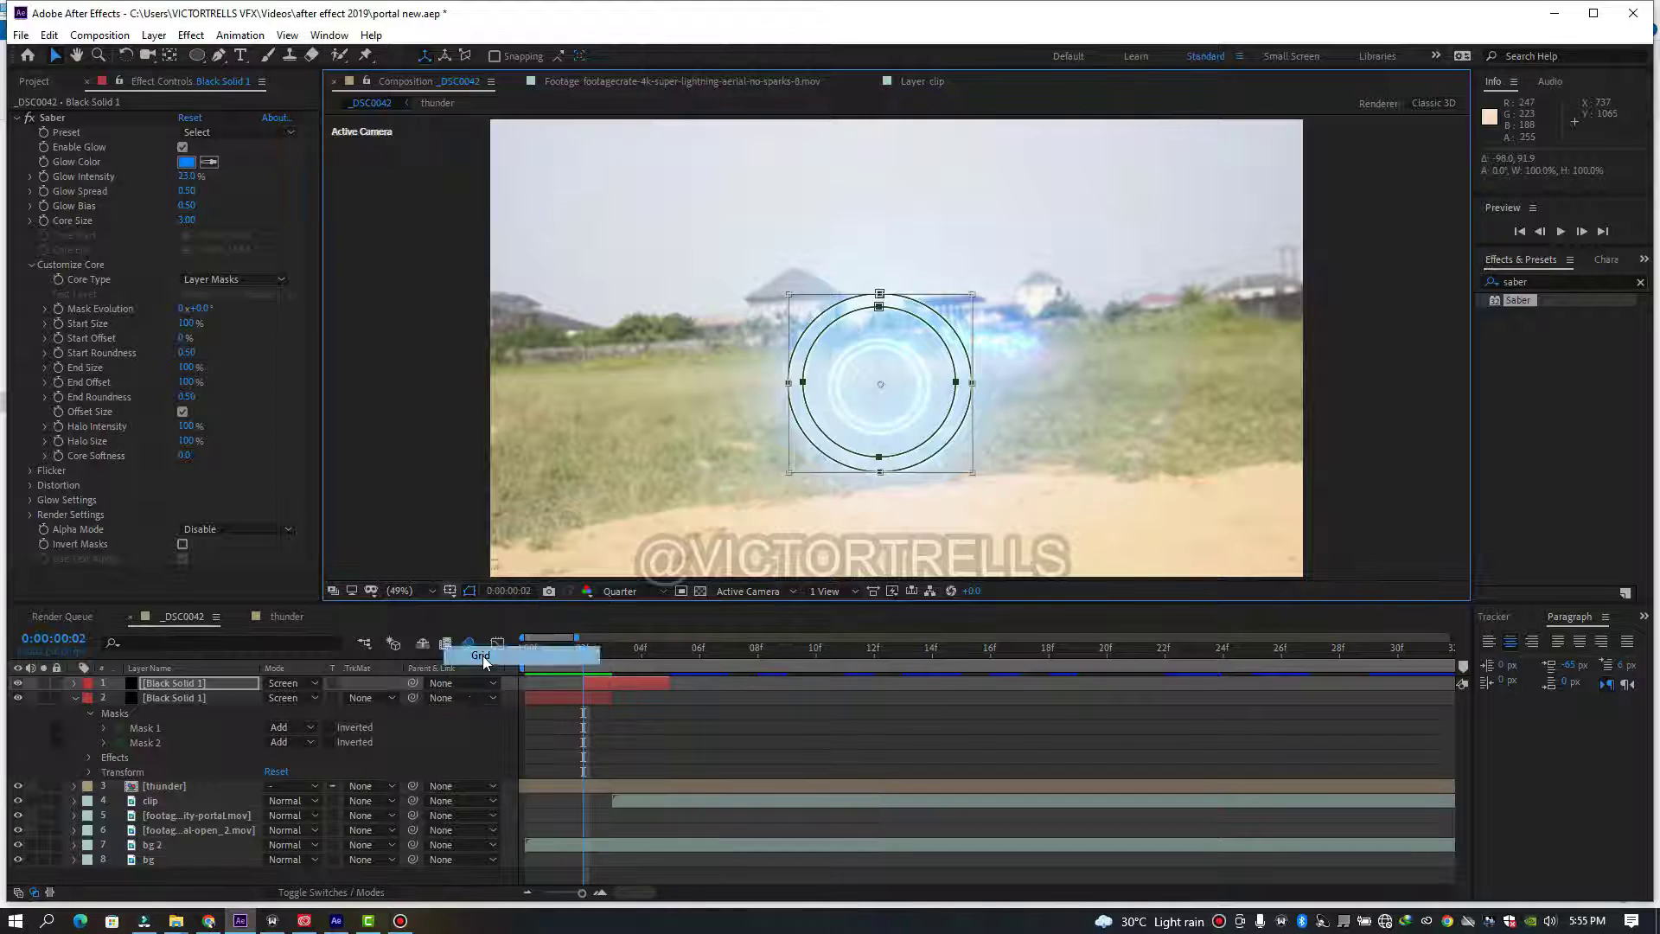
pyautogui.click(450, 591)
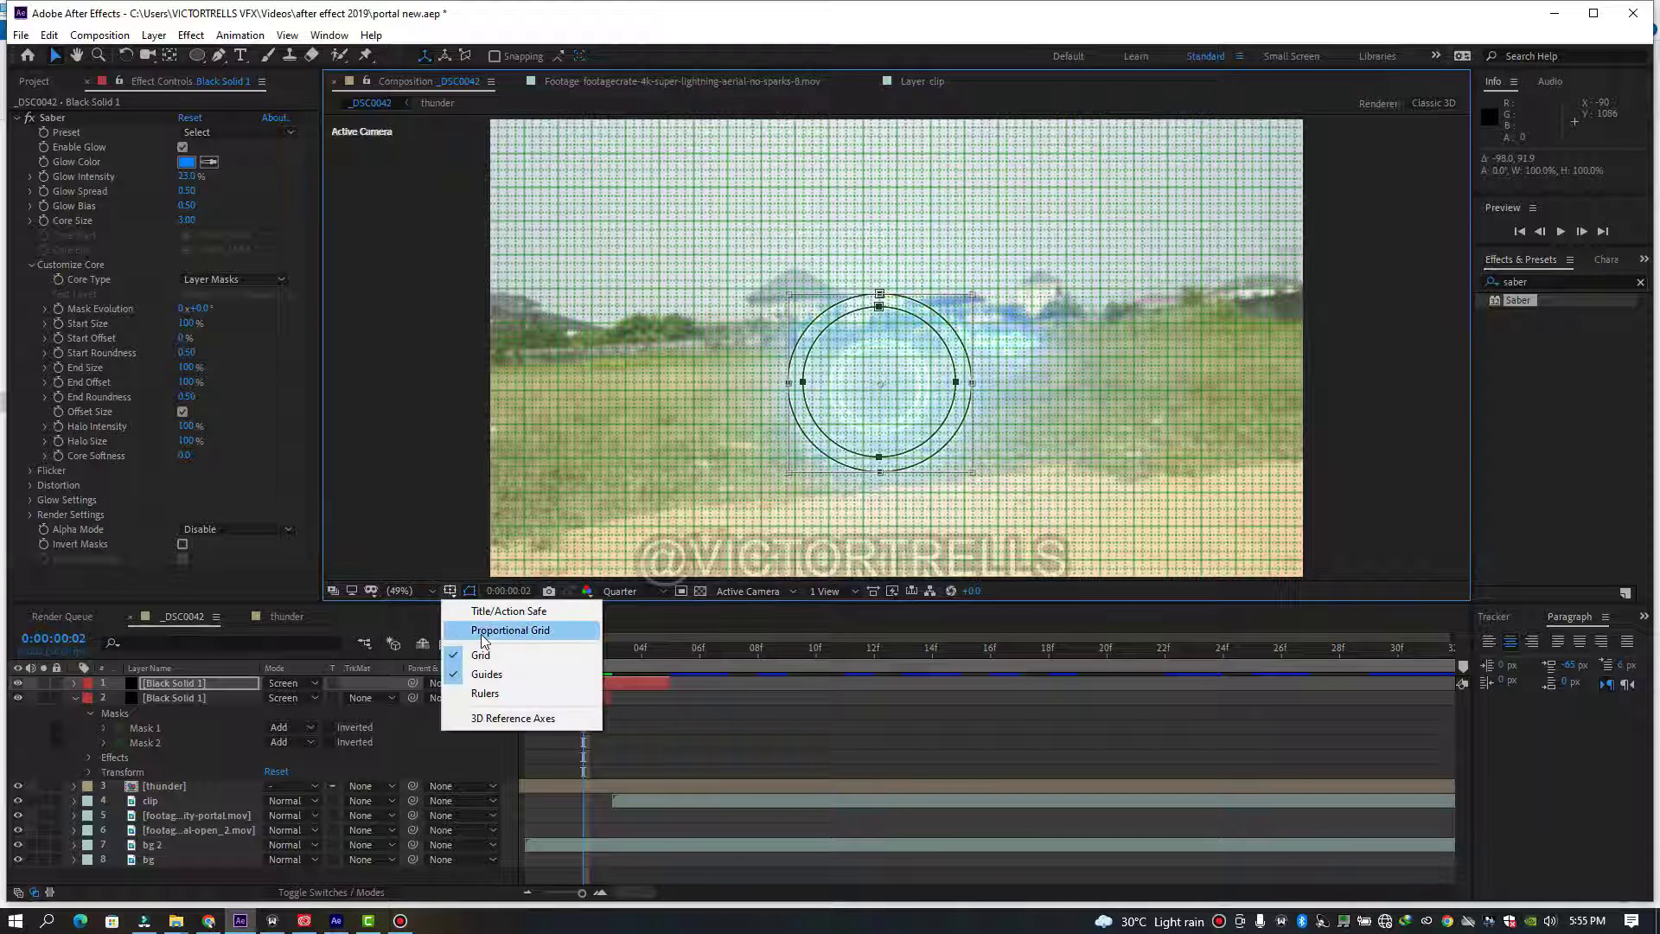
pyautogui.click(484, 630)
pyautogui.click(449, 592)
pyautogui.click(481, 657)
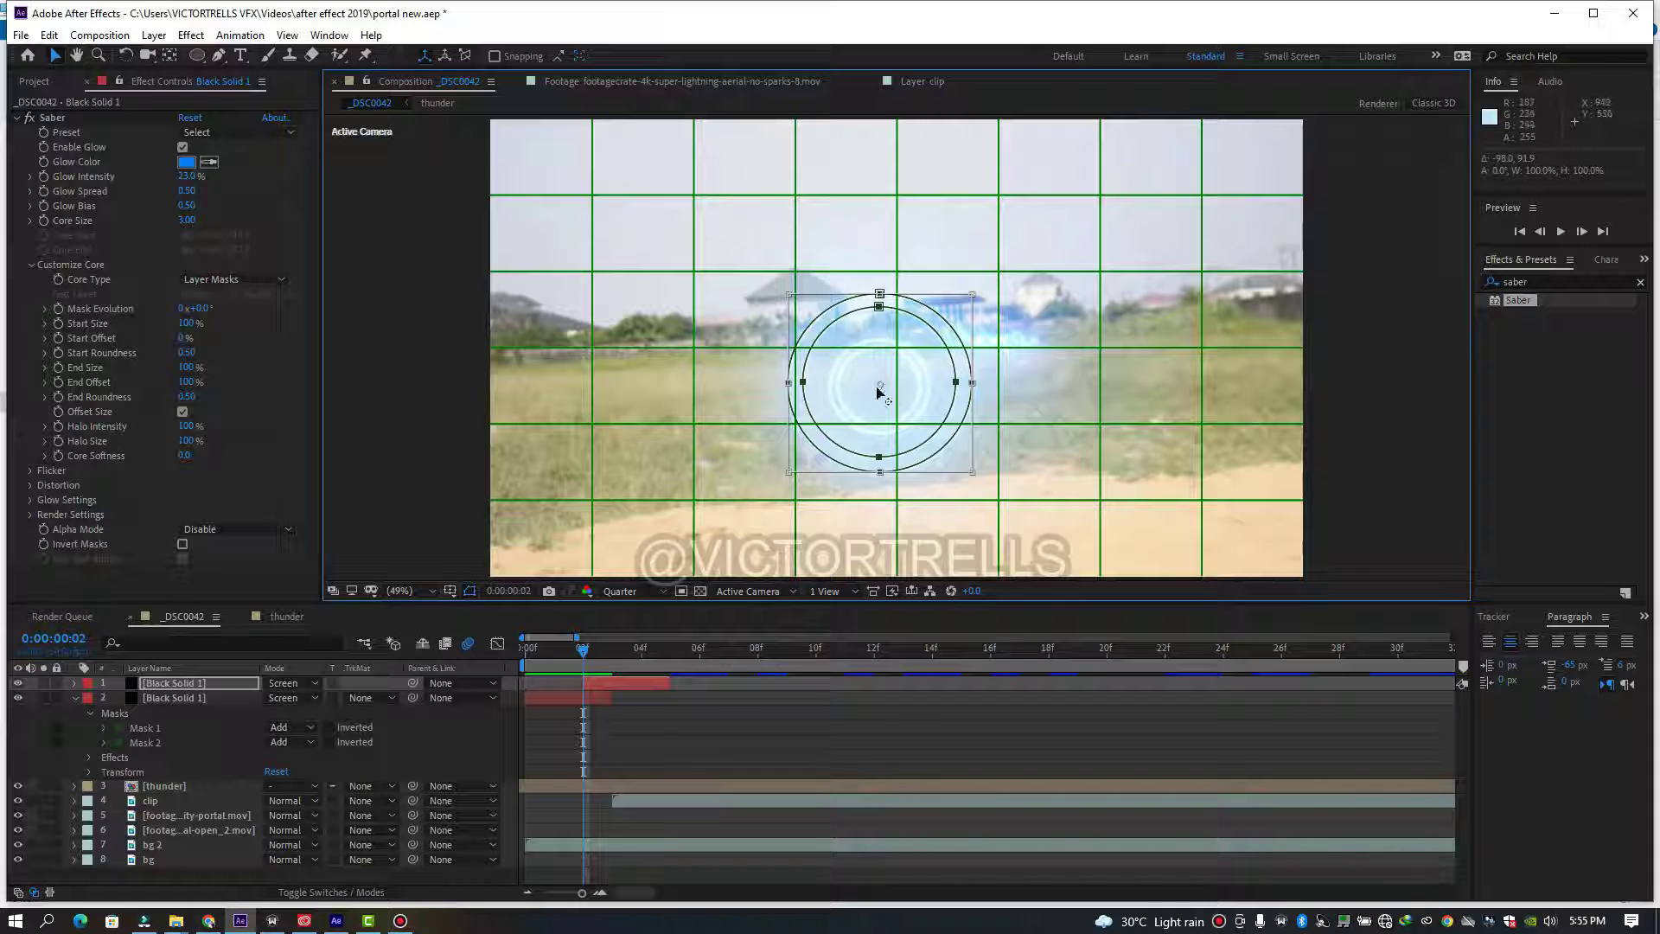
# - Go to 0:00:02:12, where the actor stands in the portal, and extend the duplicated black solid to end at 0:00:03:20
pyautogui.moveTo(584, 655); pyautogui.dragTo(1135, 649)
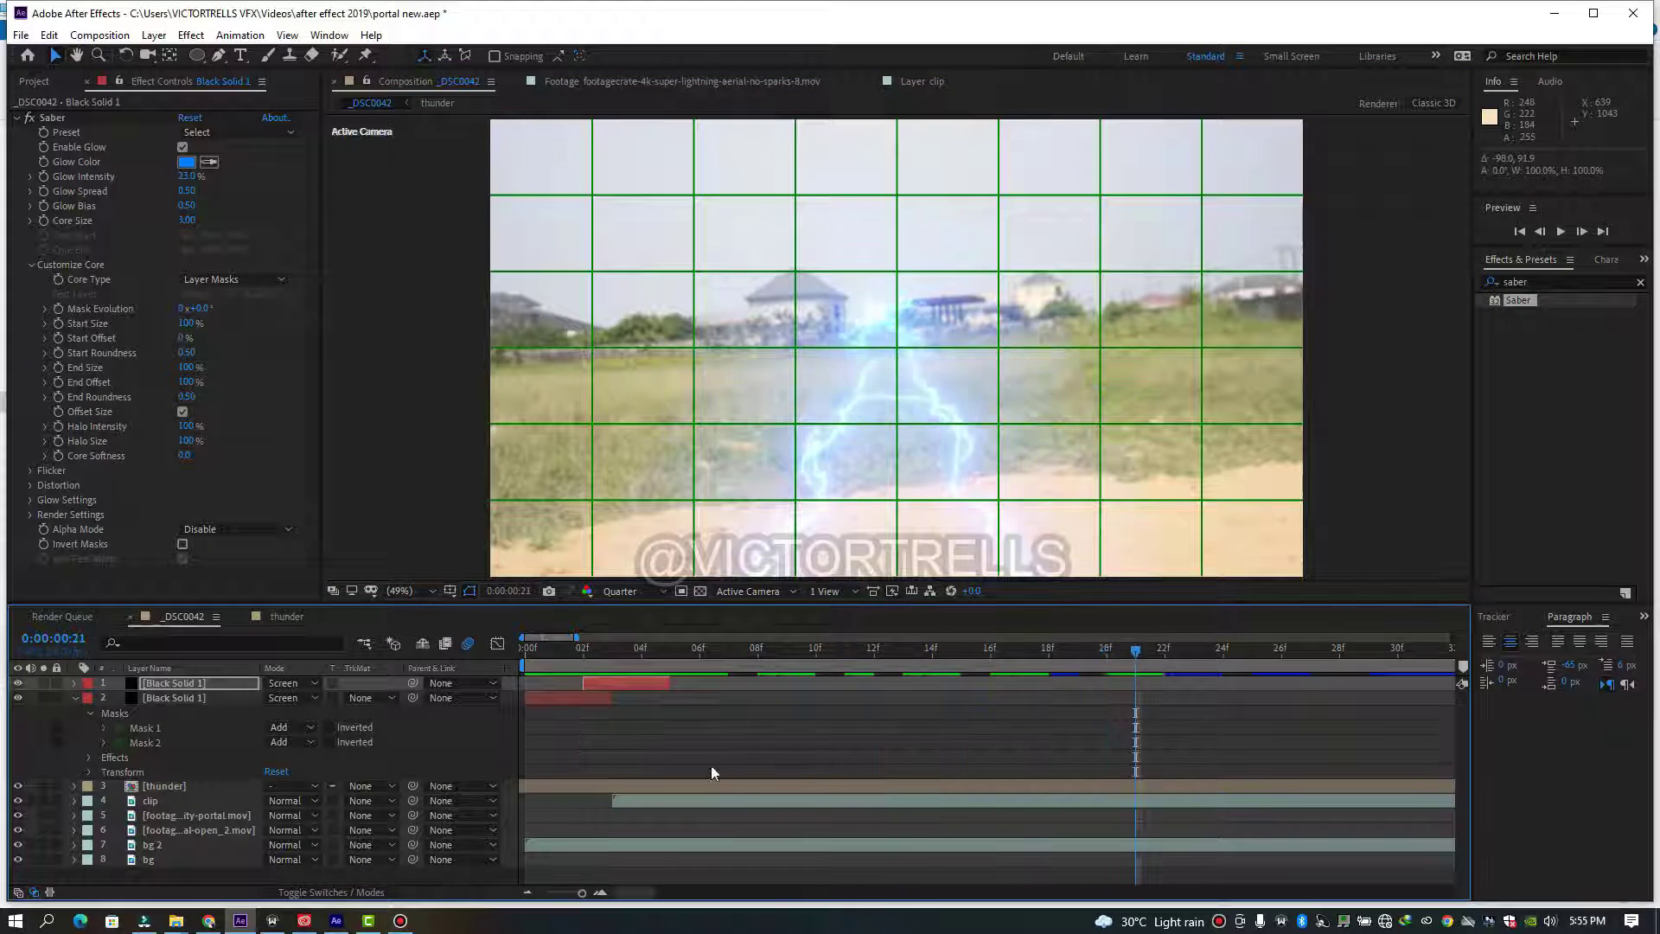
pyautogui.moveTo(582, 893); pyautogui.dragTo(554, 893)
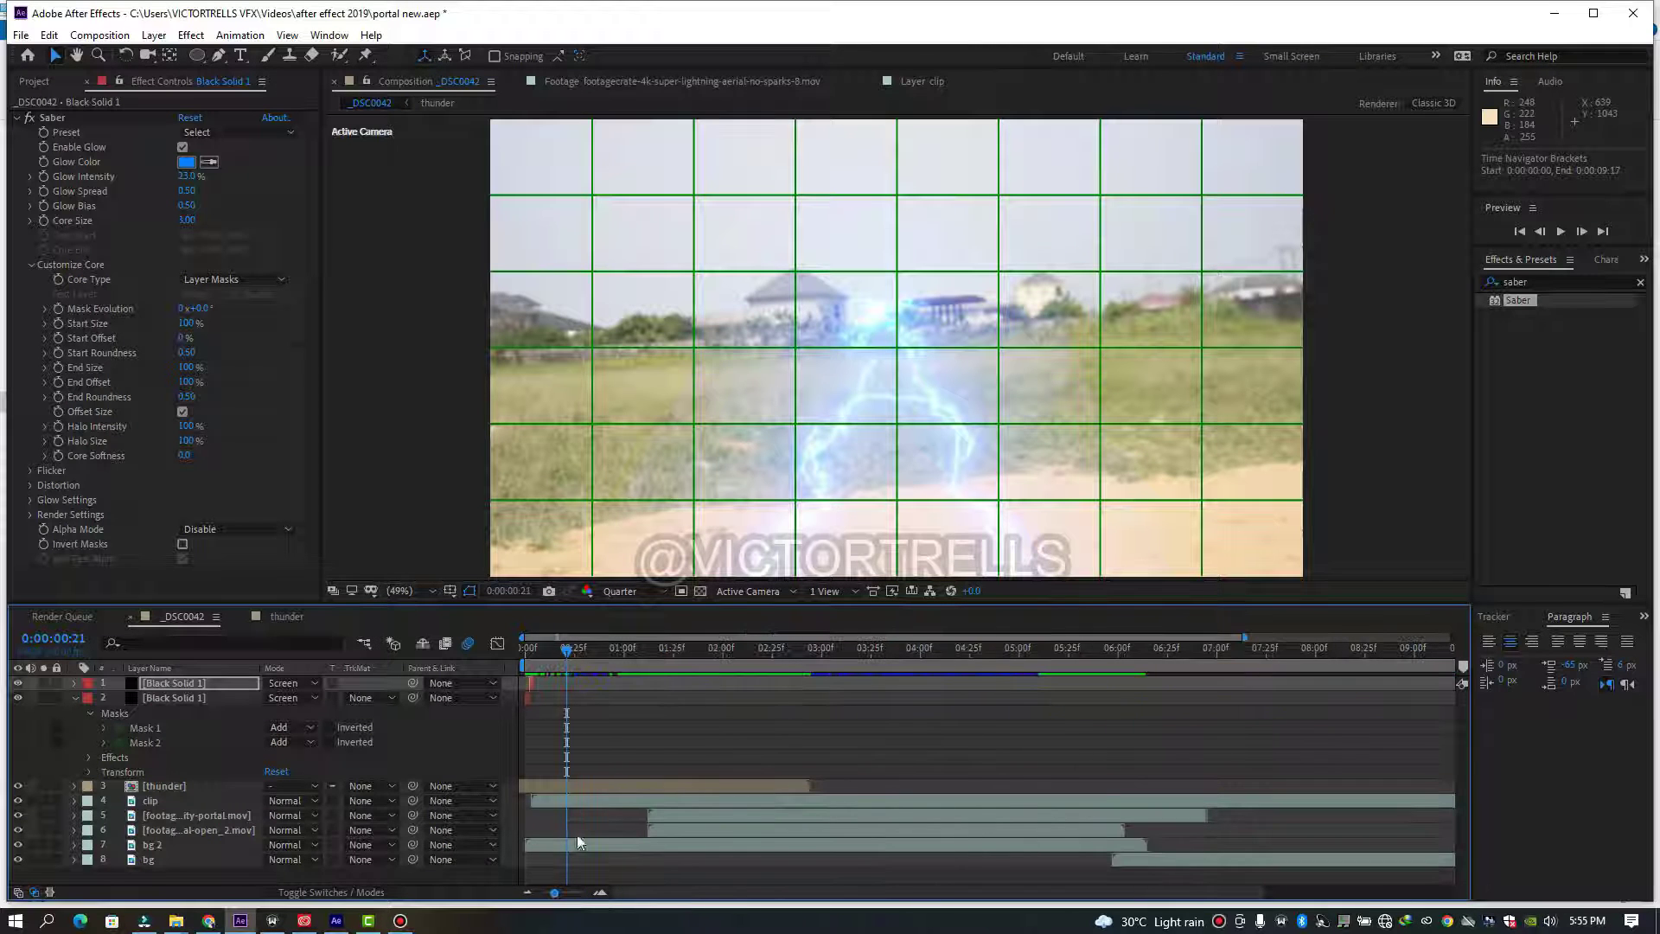
pyautogui.click(747, 656)
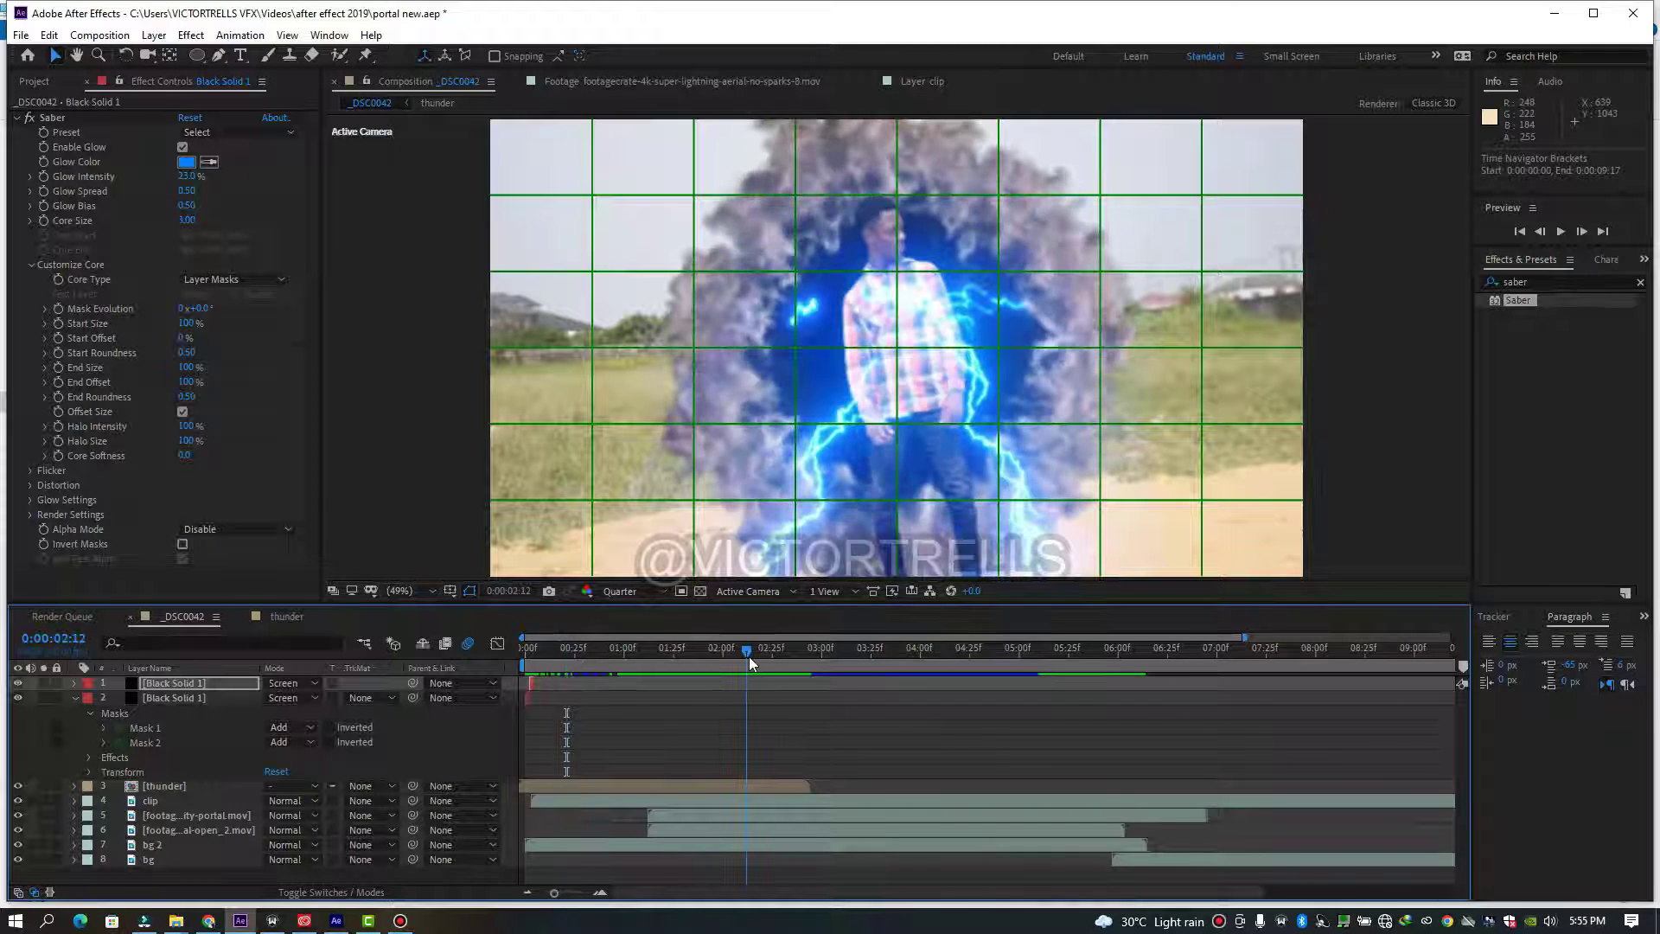
pyautogui.moveTo(543, 680); pyautogui.dragTo(862, 683)
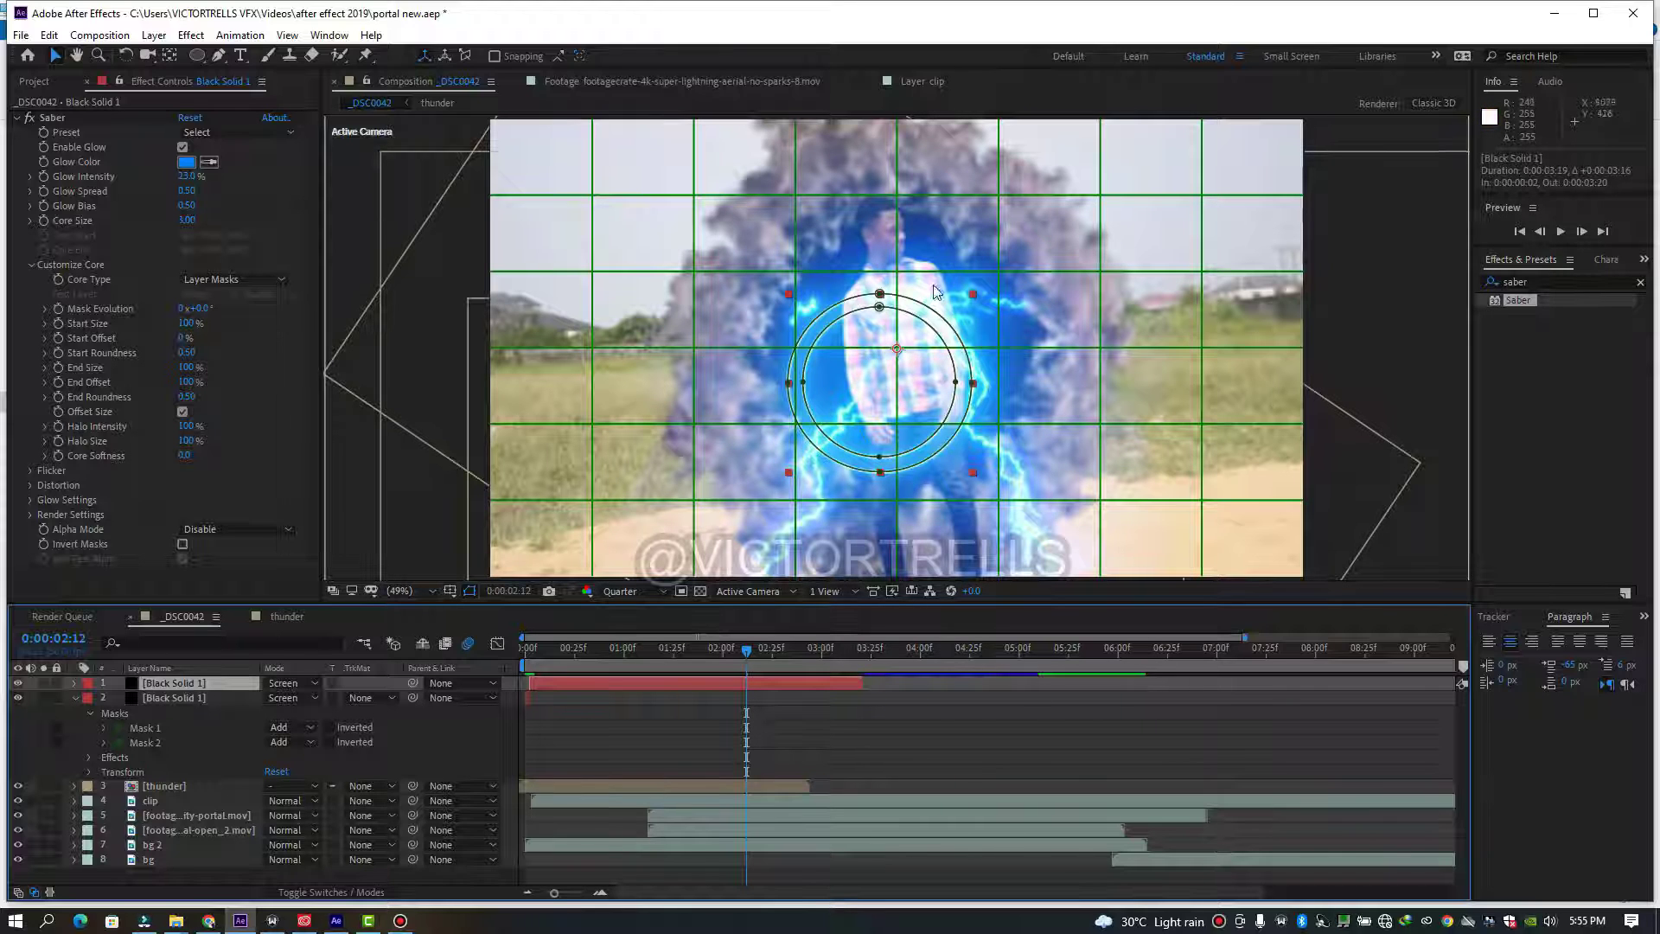
pyautogui.click(880, 308)
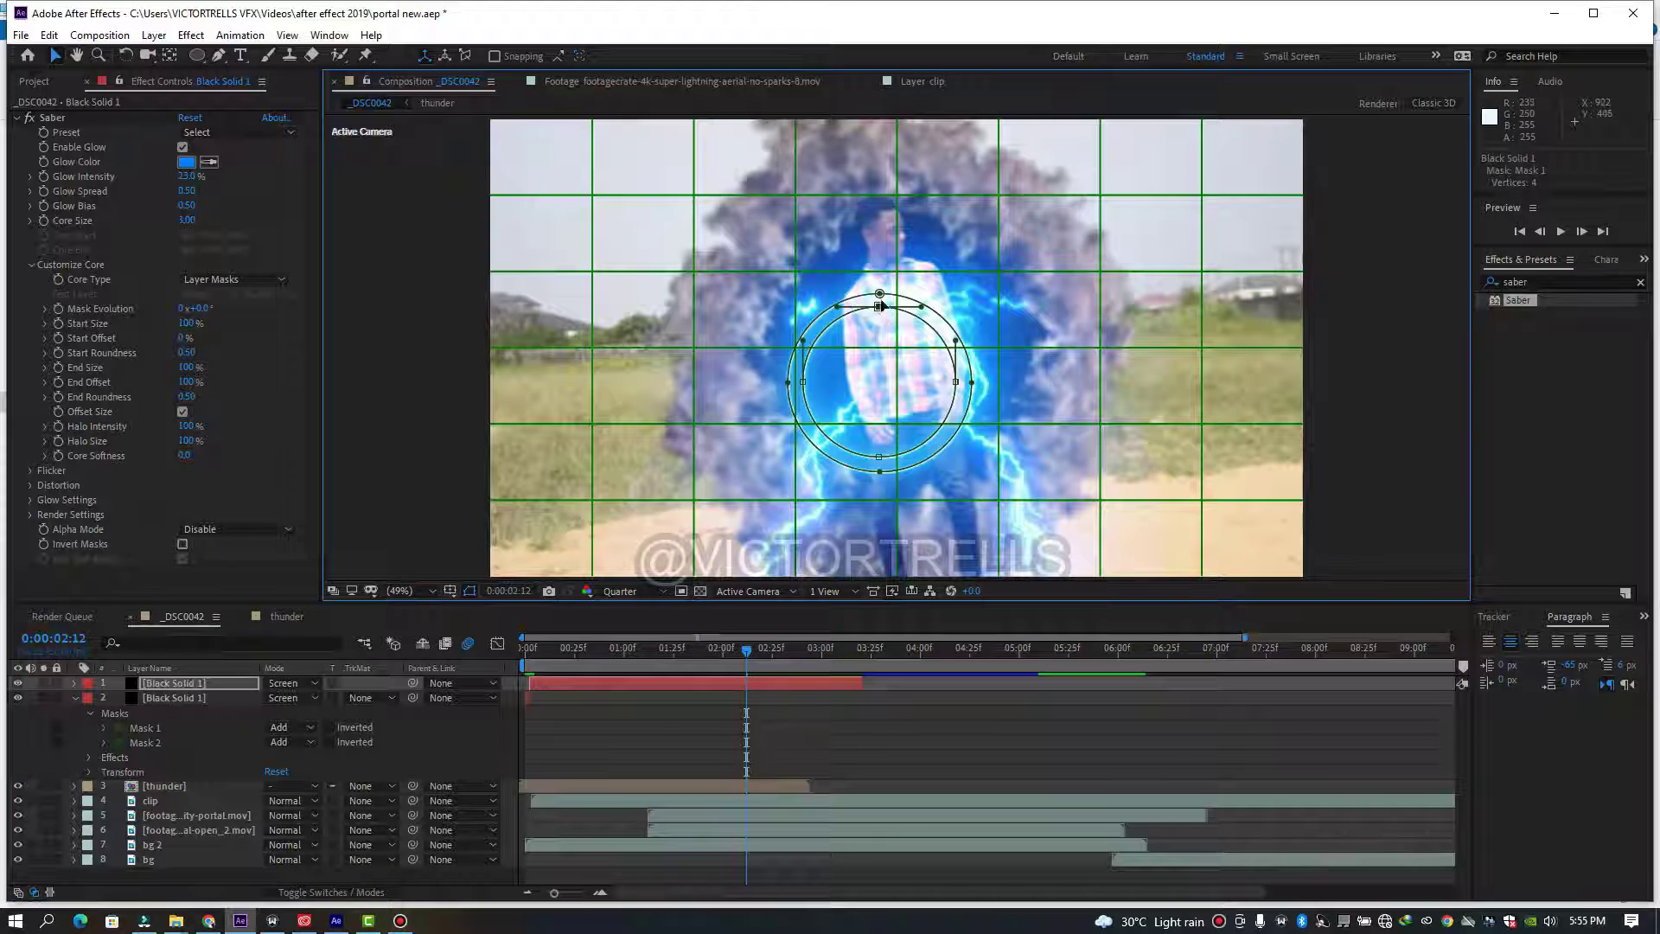
pyautogui.click(880, 295)
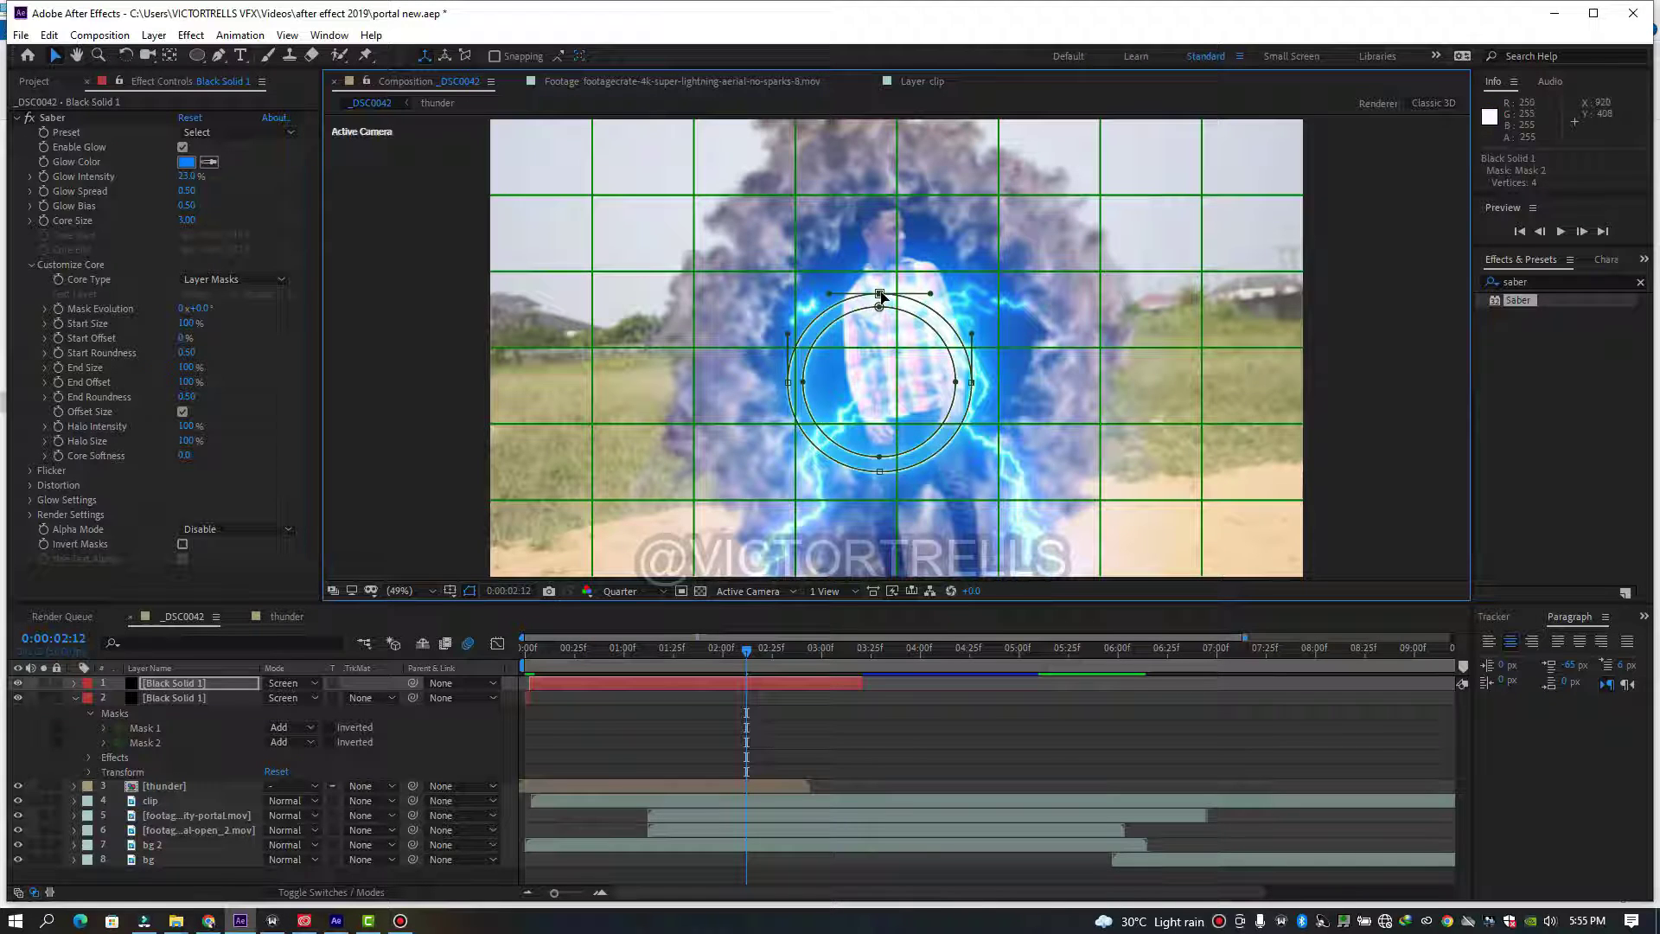
pyautogui.doubleClick(881, 296)
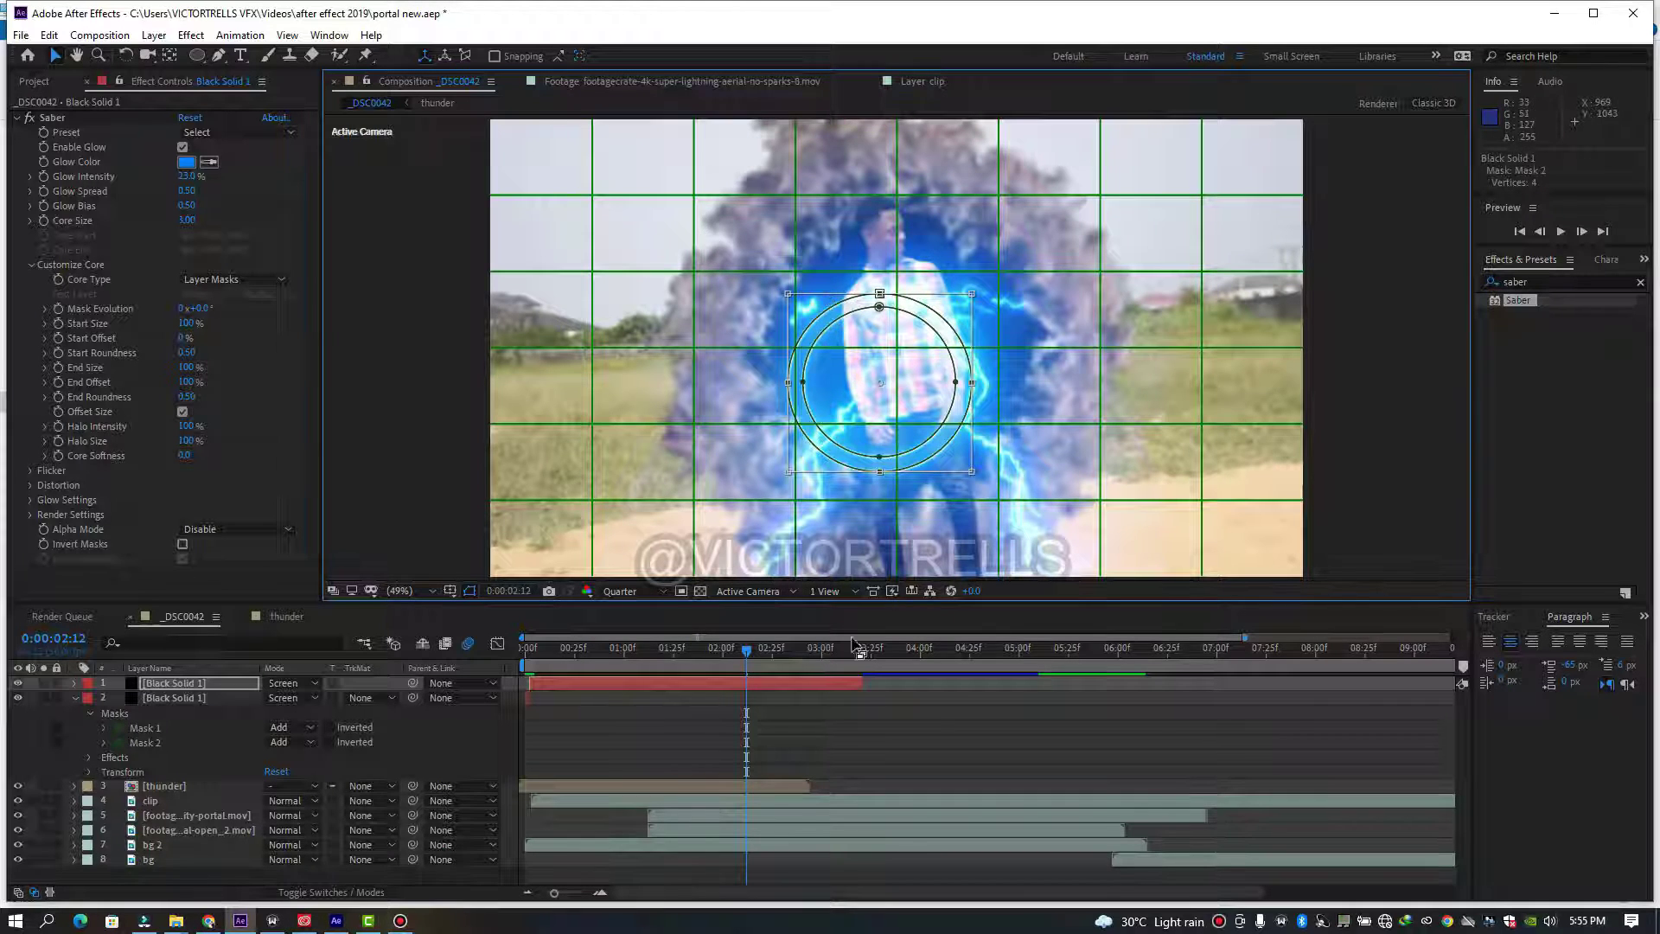
pyautogui.click(769, 682)
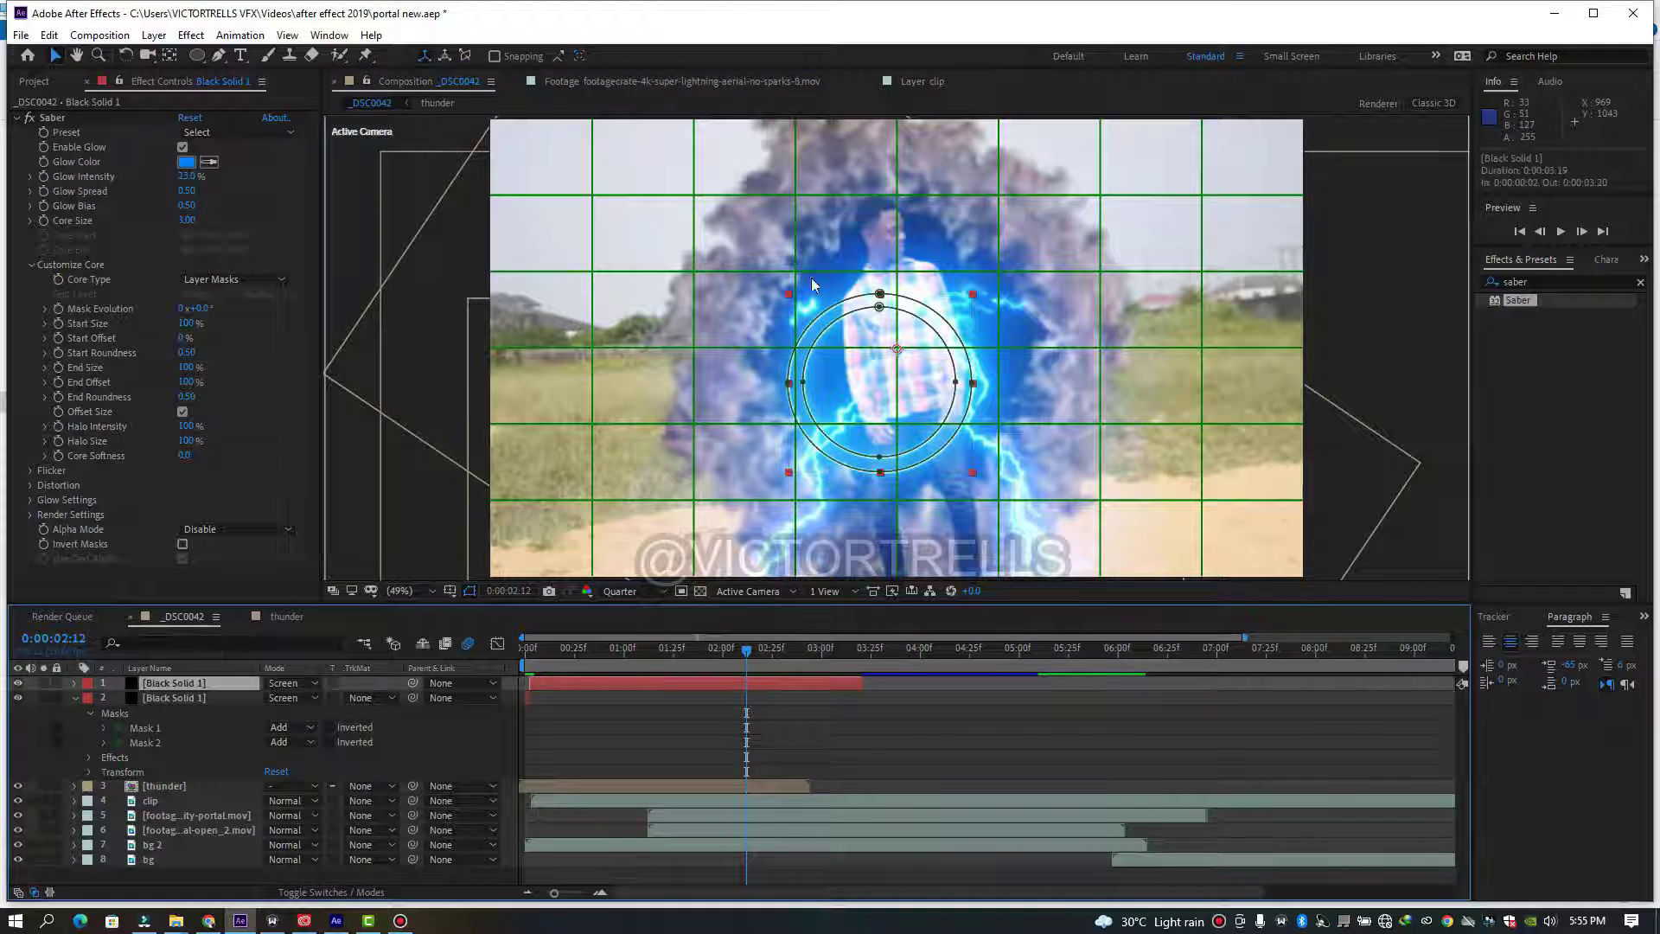
pyautogui.moveTo(717, 255); pyautogui.dragTo(975, 510)
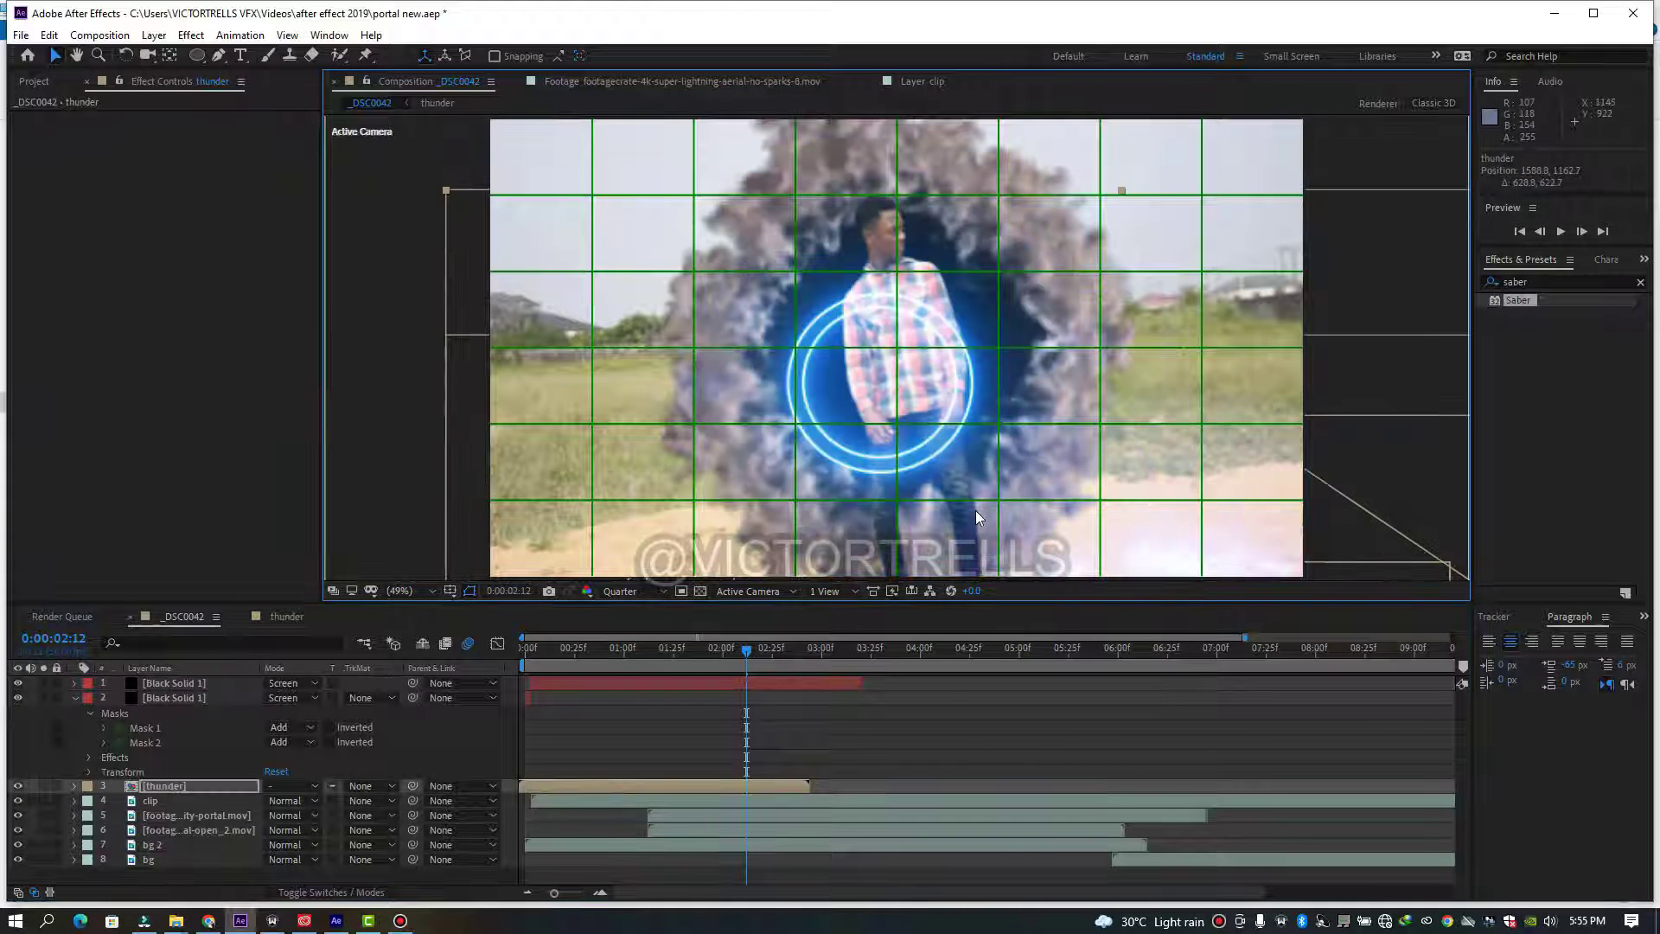
pyautogui.hotkey('ctrl', 'z')
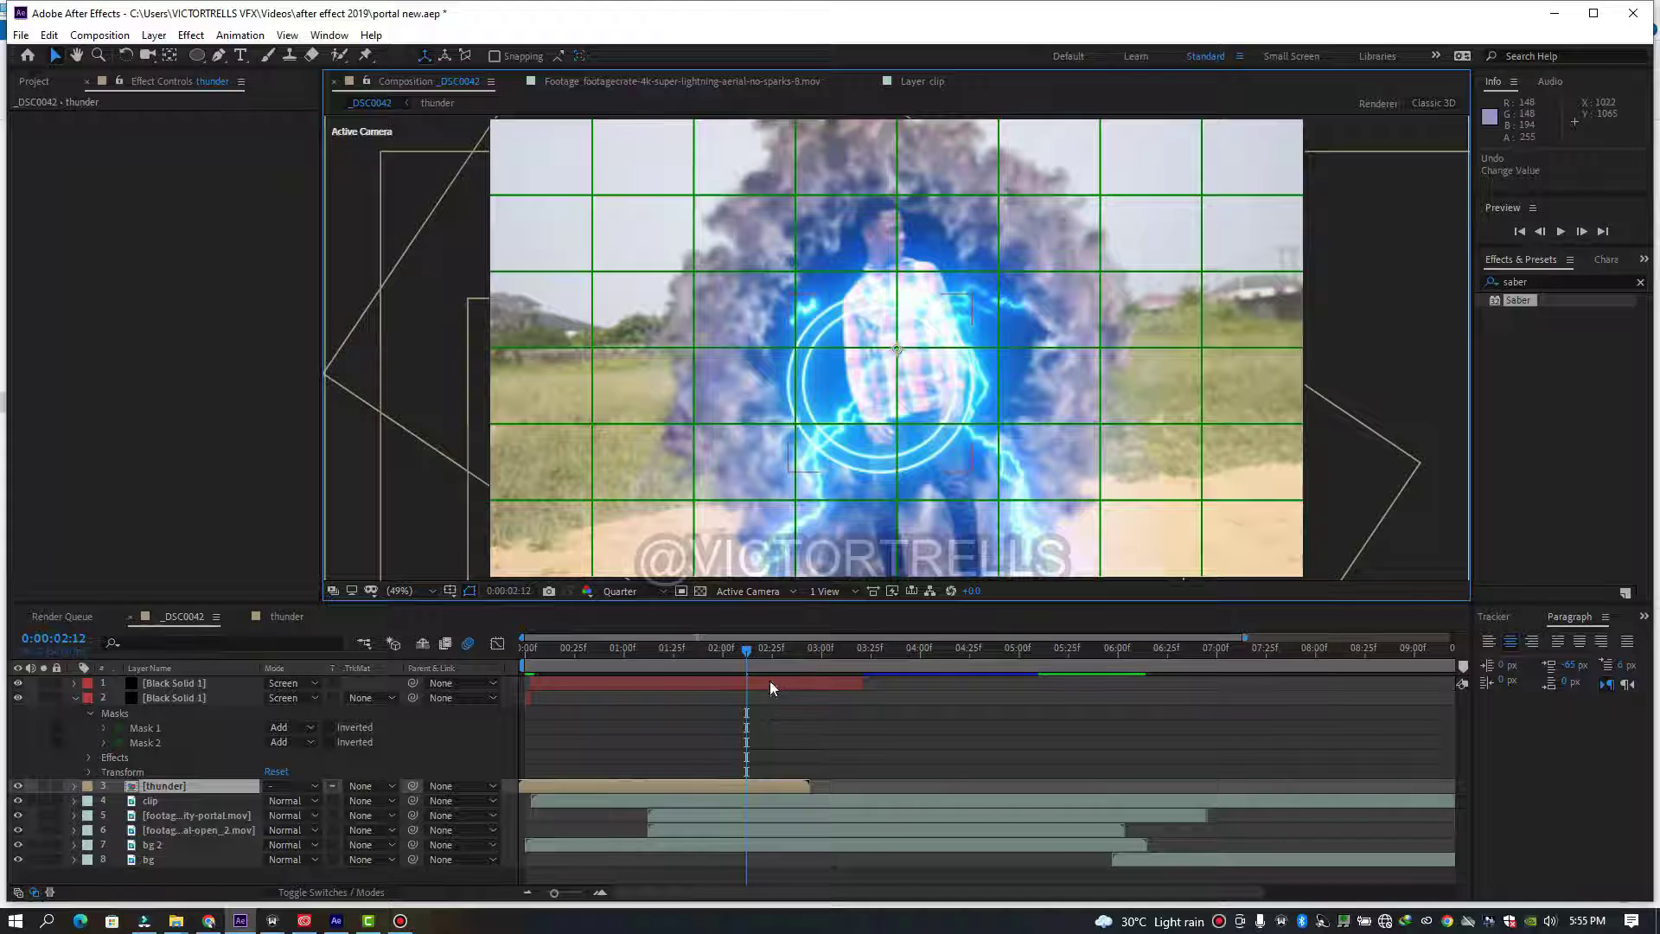
# - Move both circular masks of the upper black solid together onto the actor's torso, around the centre of the grid
pyautogui.click(770, 681)
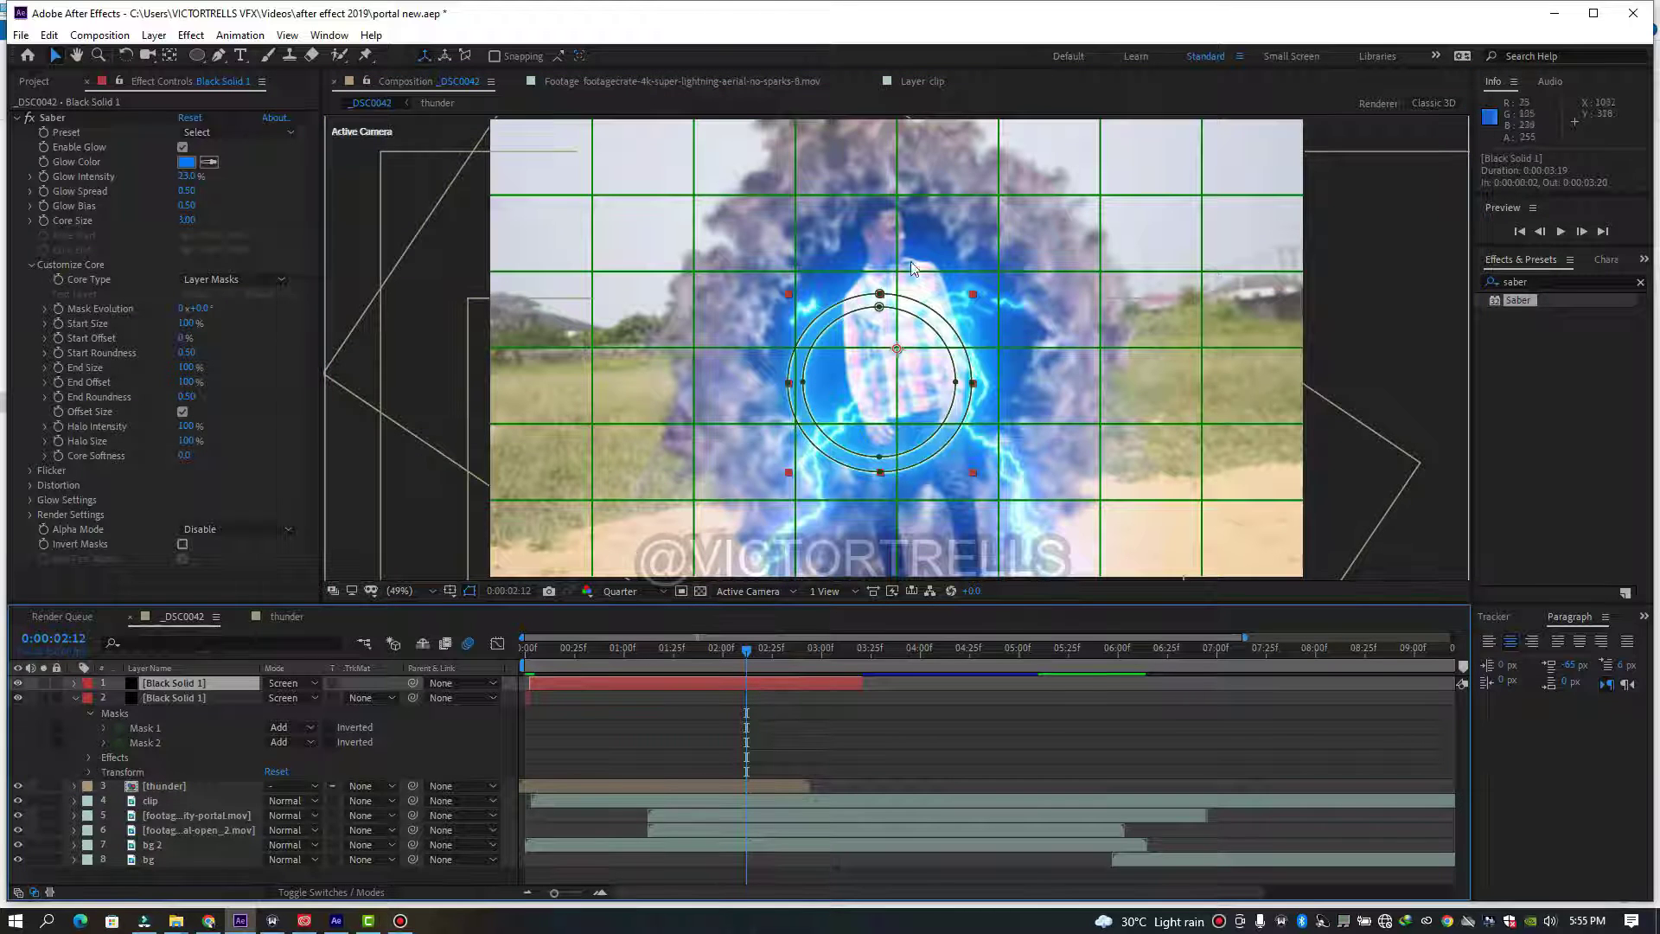
pyautogui.click(879, 298)
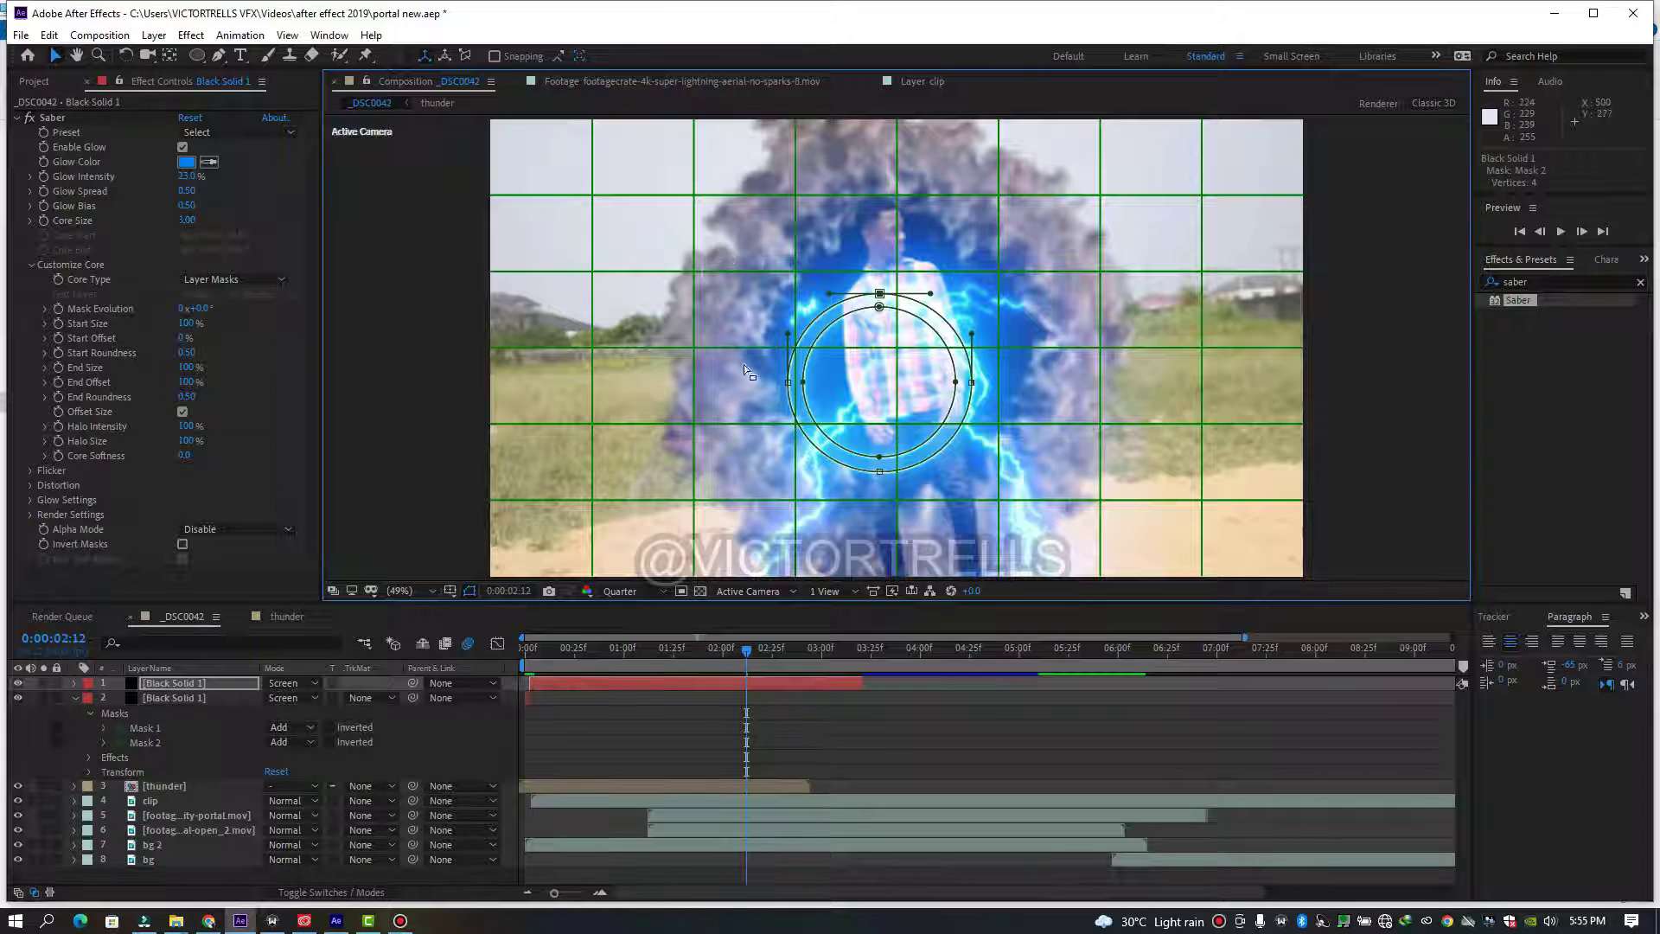
pyautogui.moveTo(744, 365); pyautogui.dragTo(1070, 544)
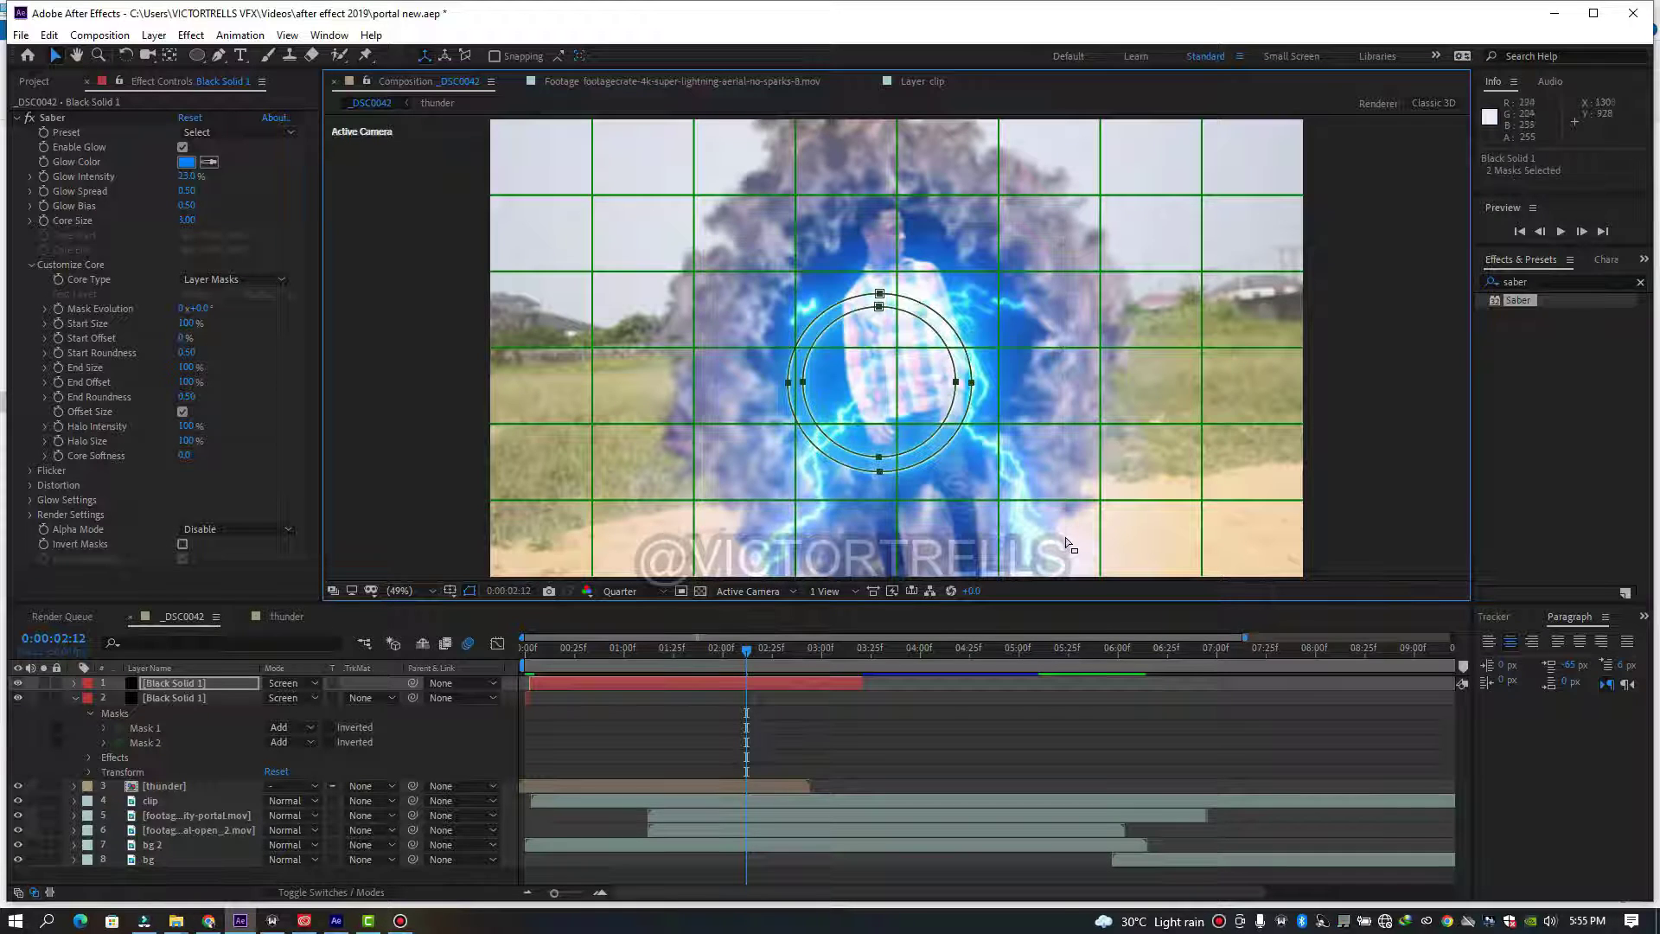
pyautogui.doubleClick(878, 292)
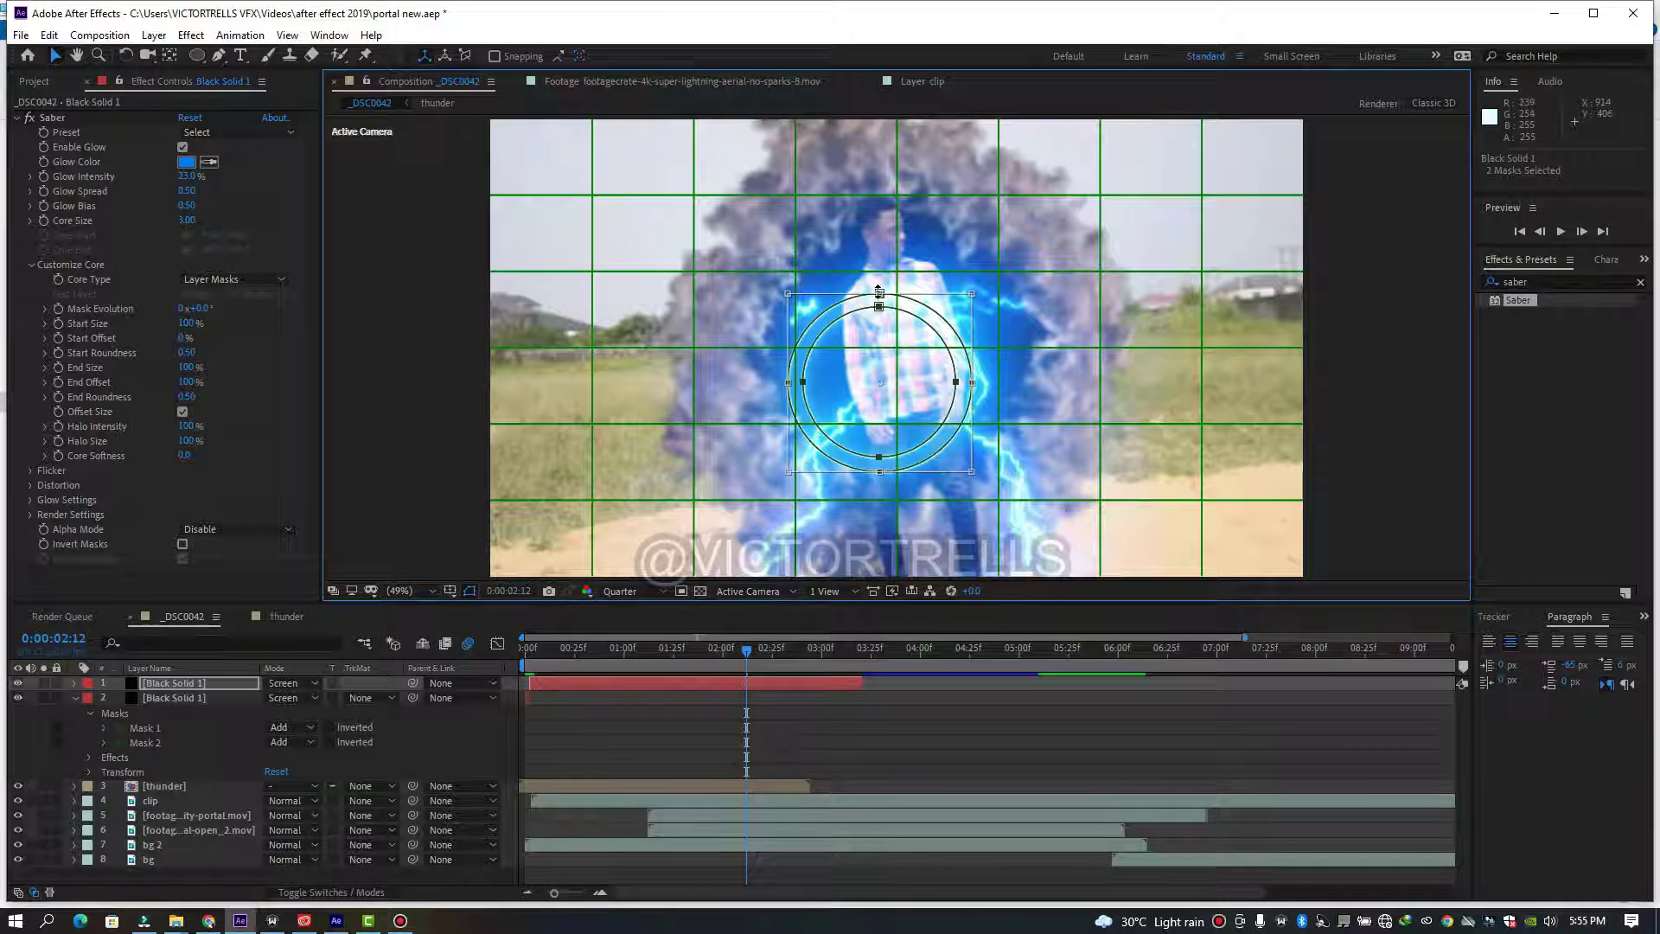
pyautogui.moveTo(905, 356); pyautogui.dragTo(933, 319)
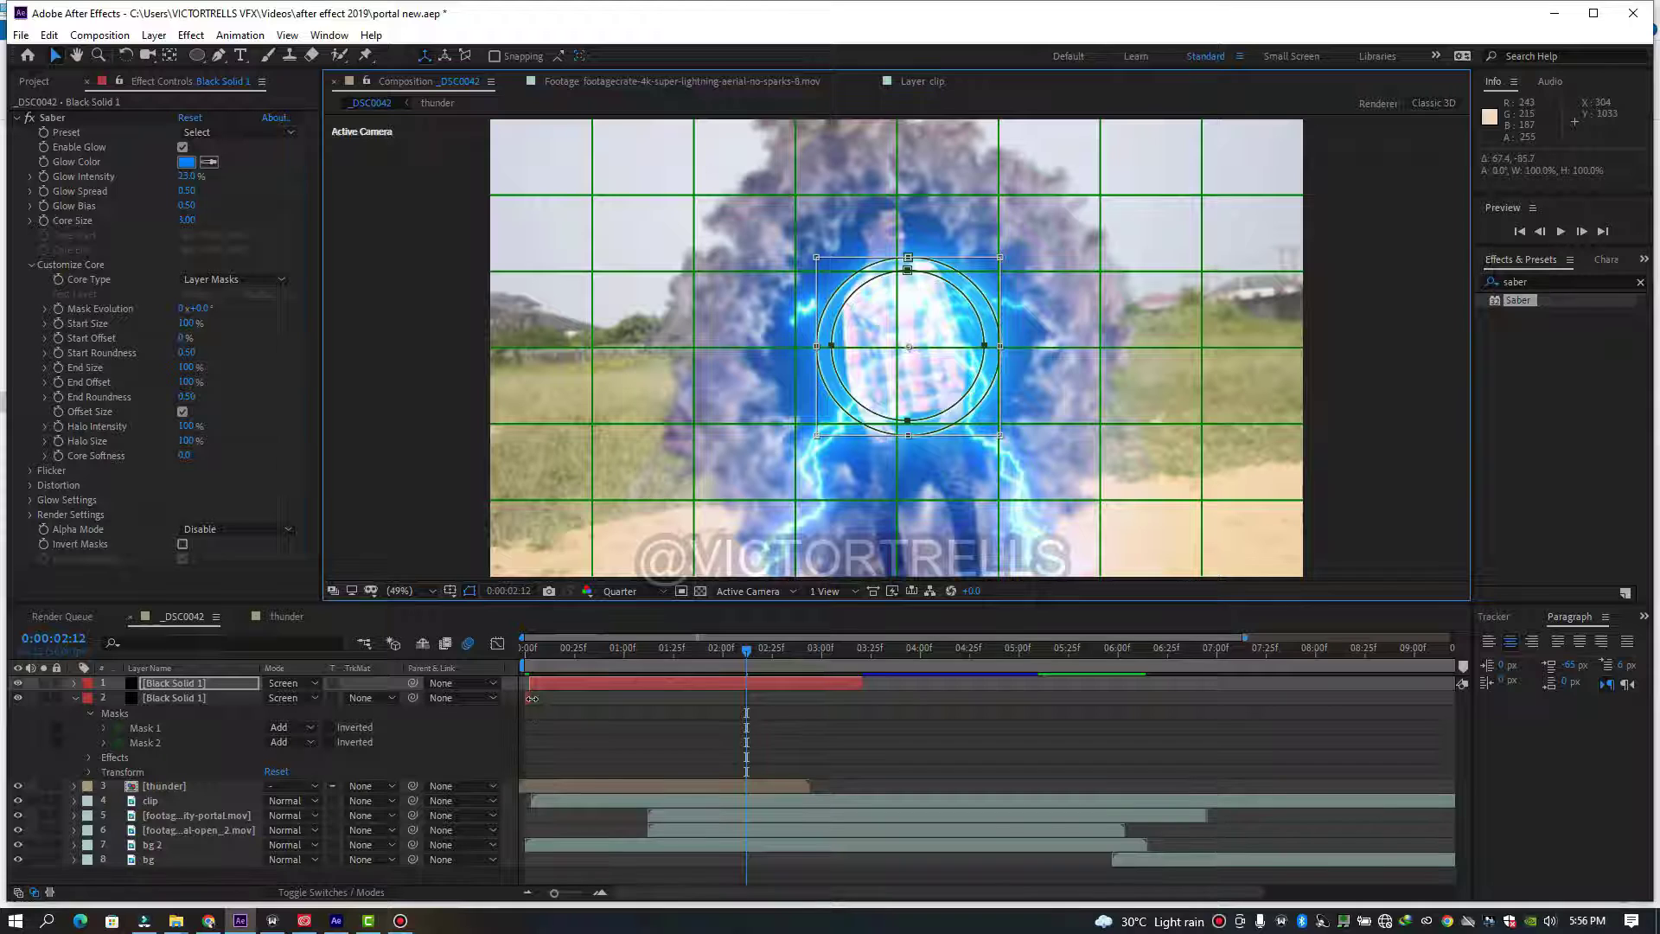
# - Extend the lower black solid layer to end at 0:00:02:44
pyautogui.moveTo(528, 698); pyautogui.dragTo(805, 696)
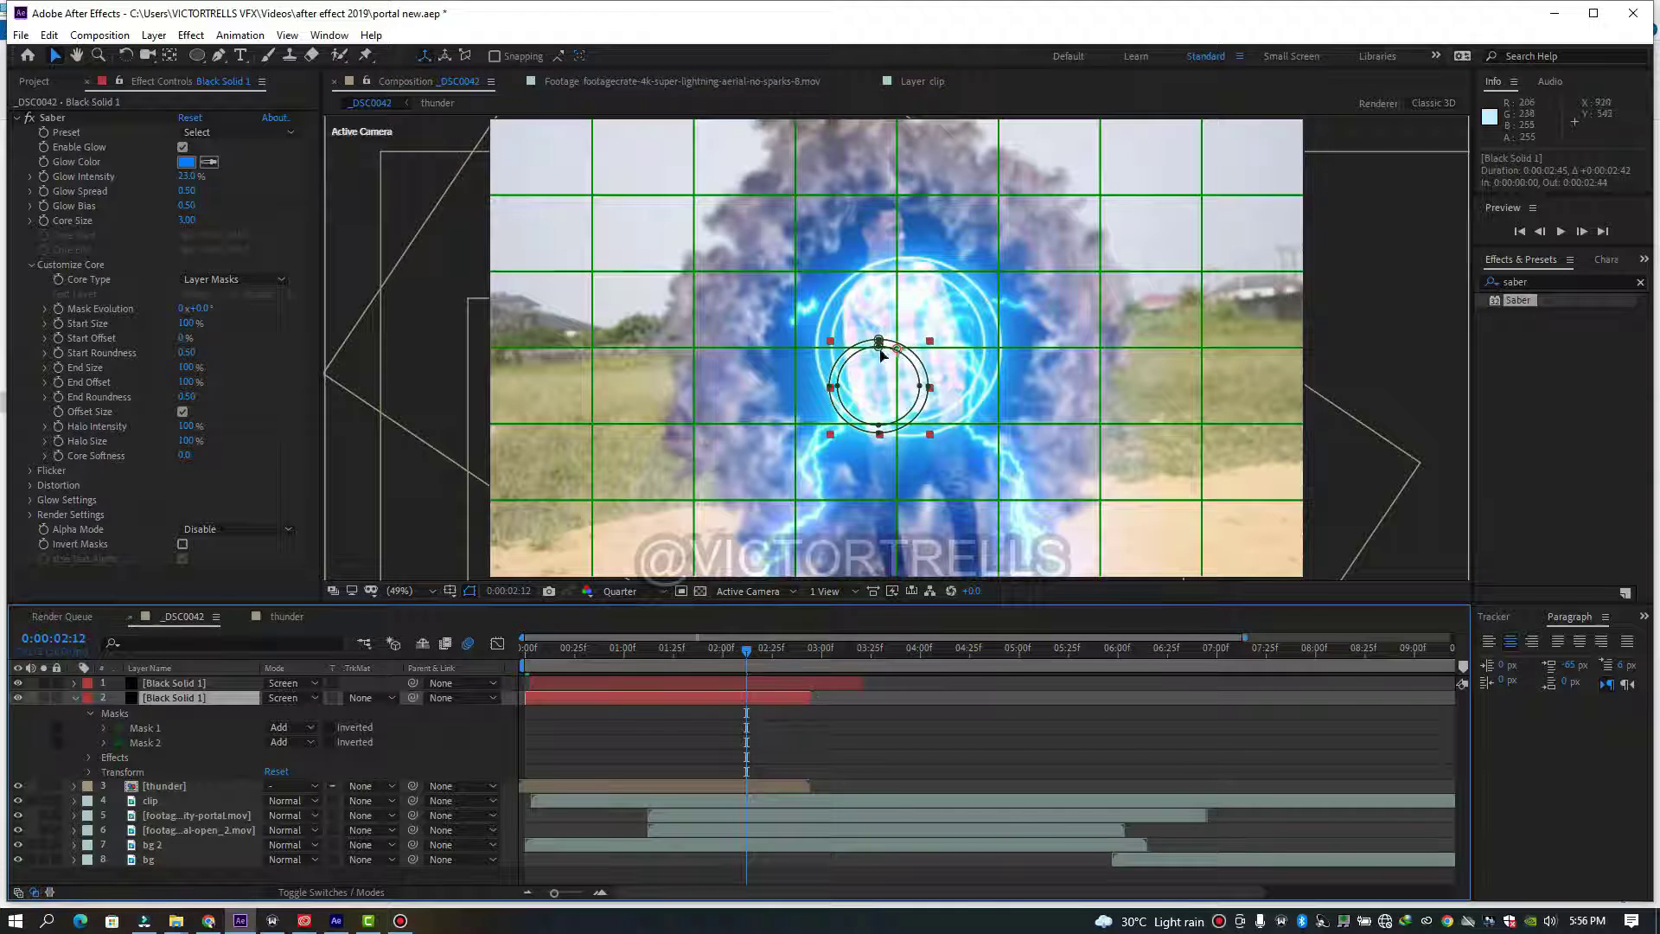
# - Move both small ring masks on the lower Black Solid 1 layer so they sit centred inside the larger glowing rings
pyautogui.click(766, 702)
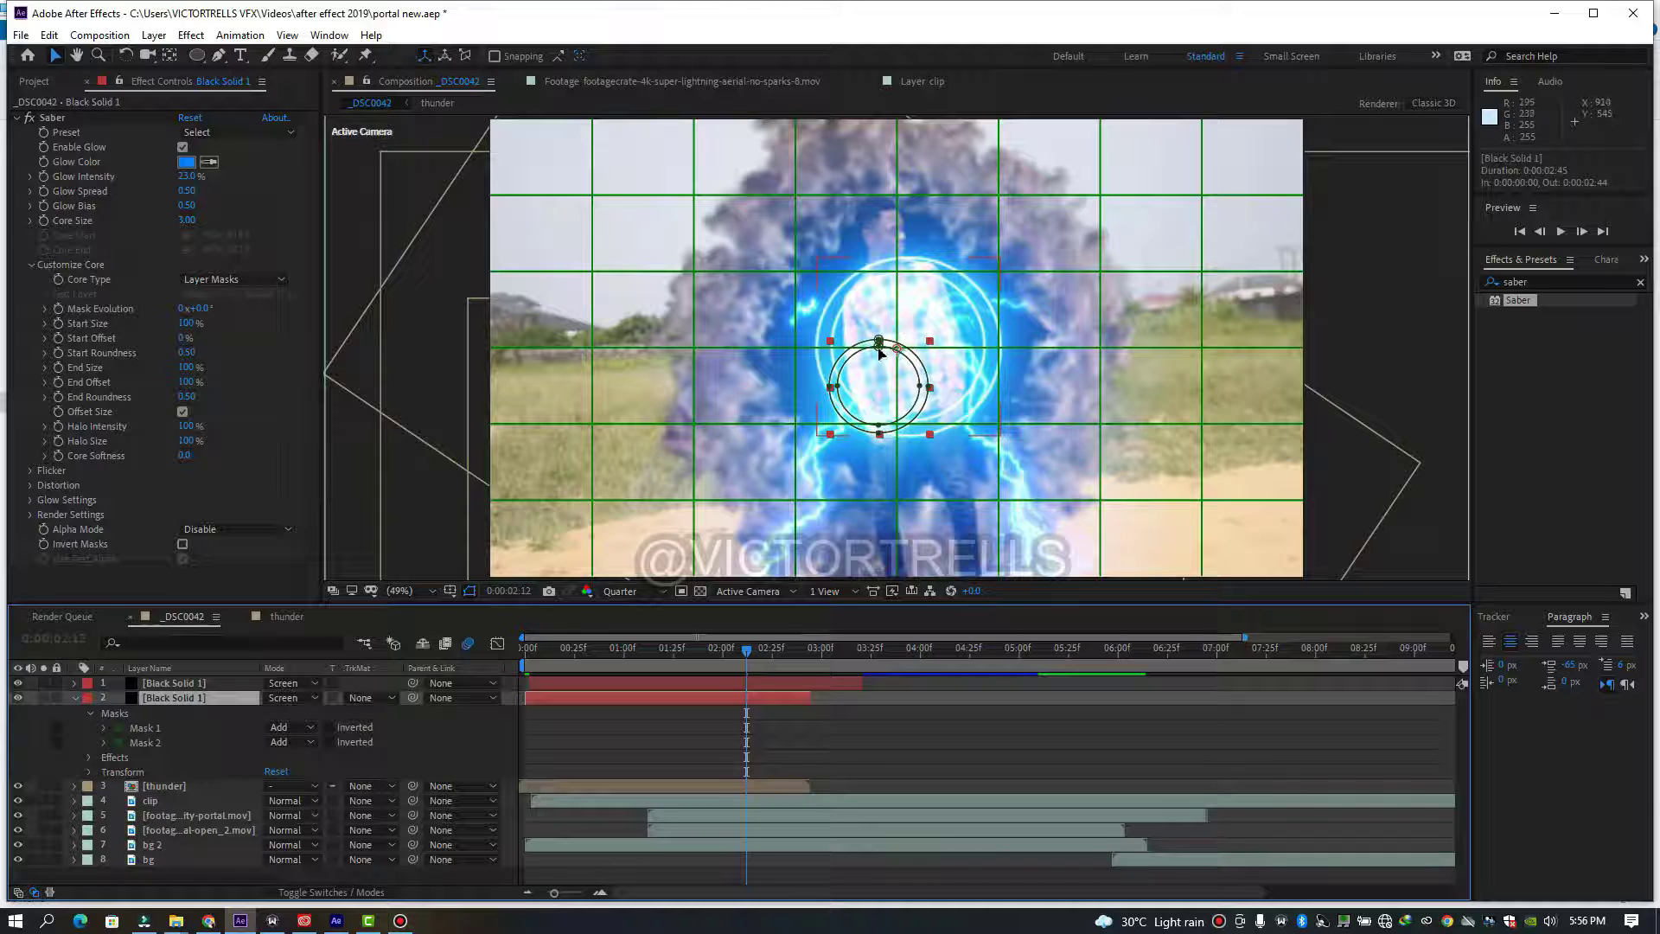
pyautogui.click(878, 346)
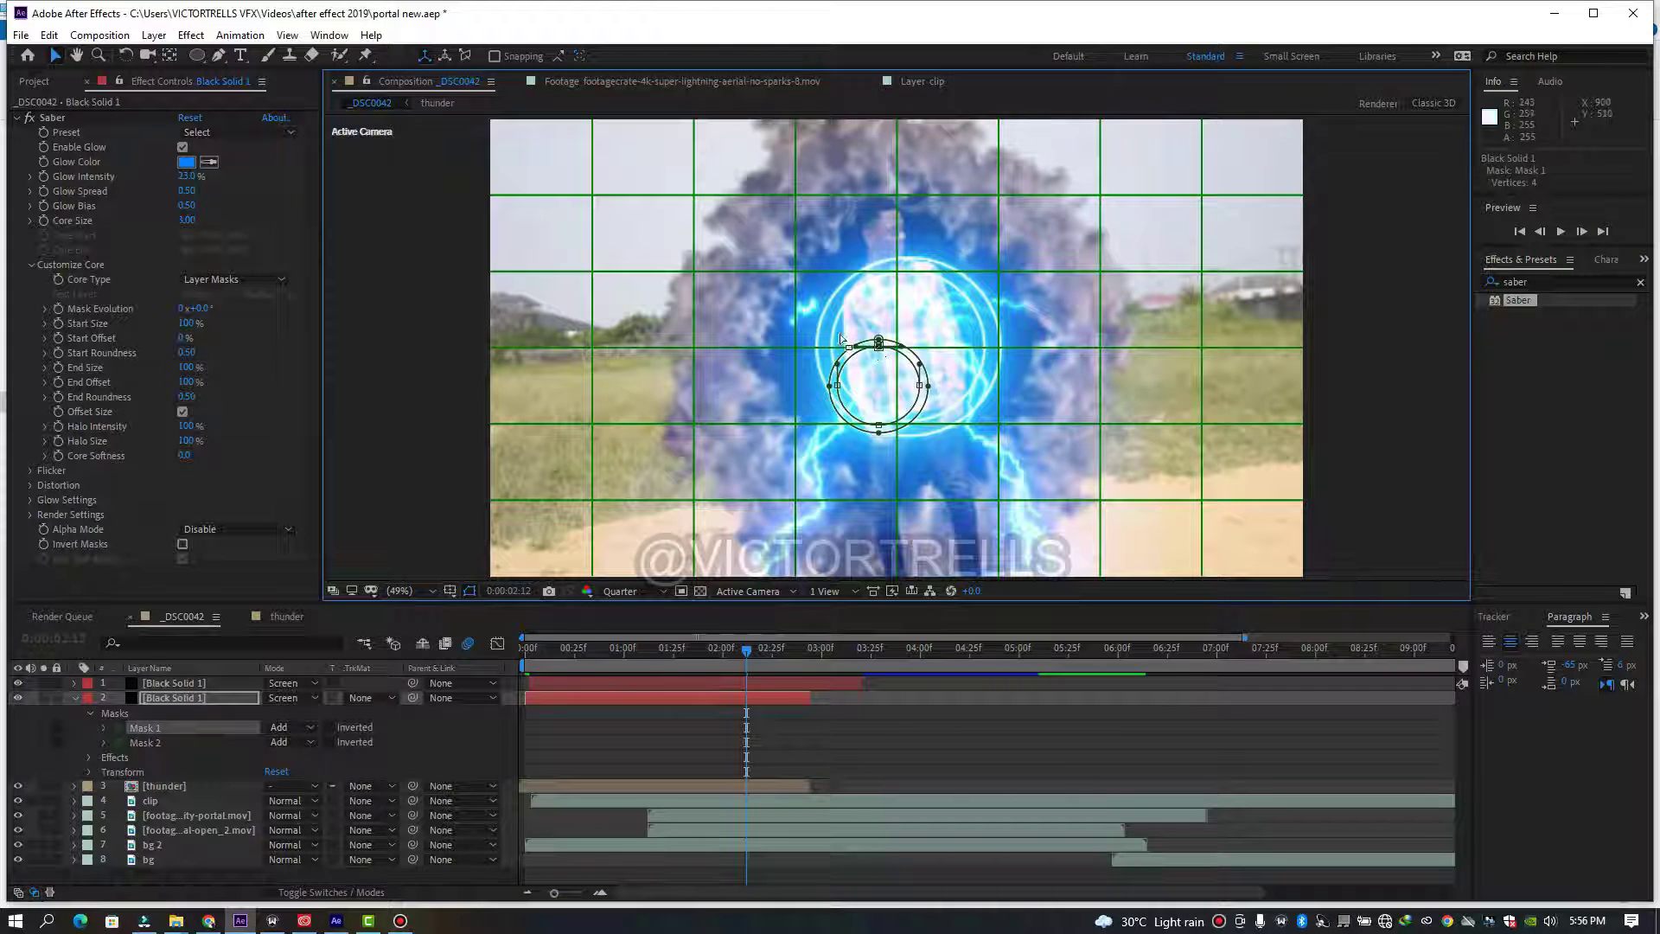
pyautogui.moveTo(762, 360); pyautogui.dragTo(987, 503)
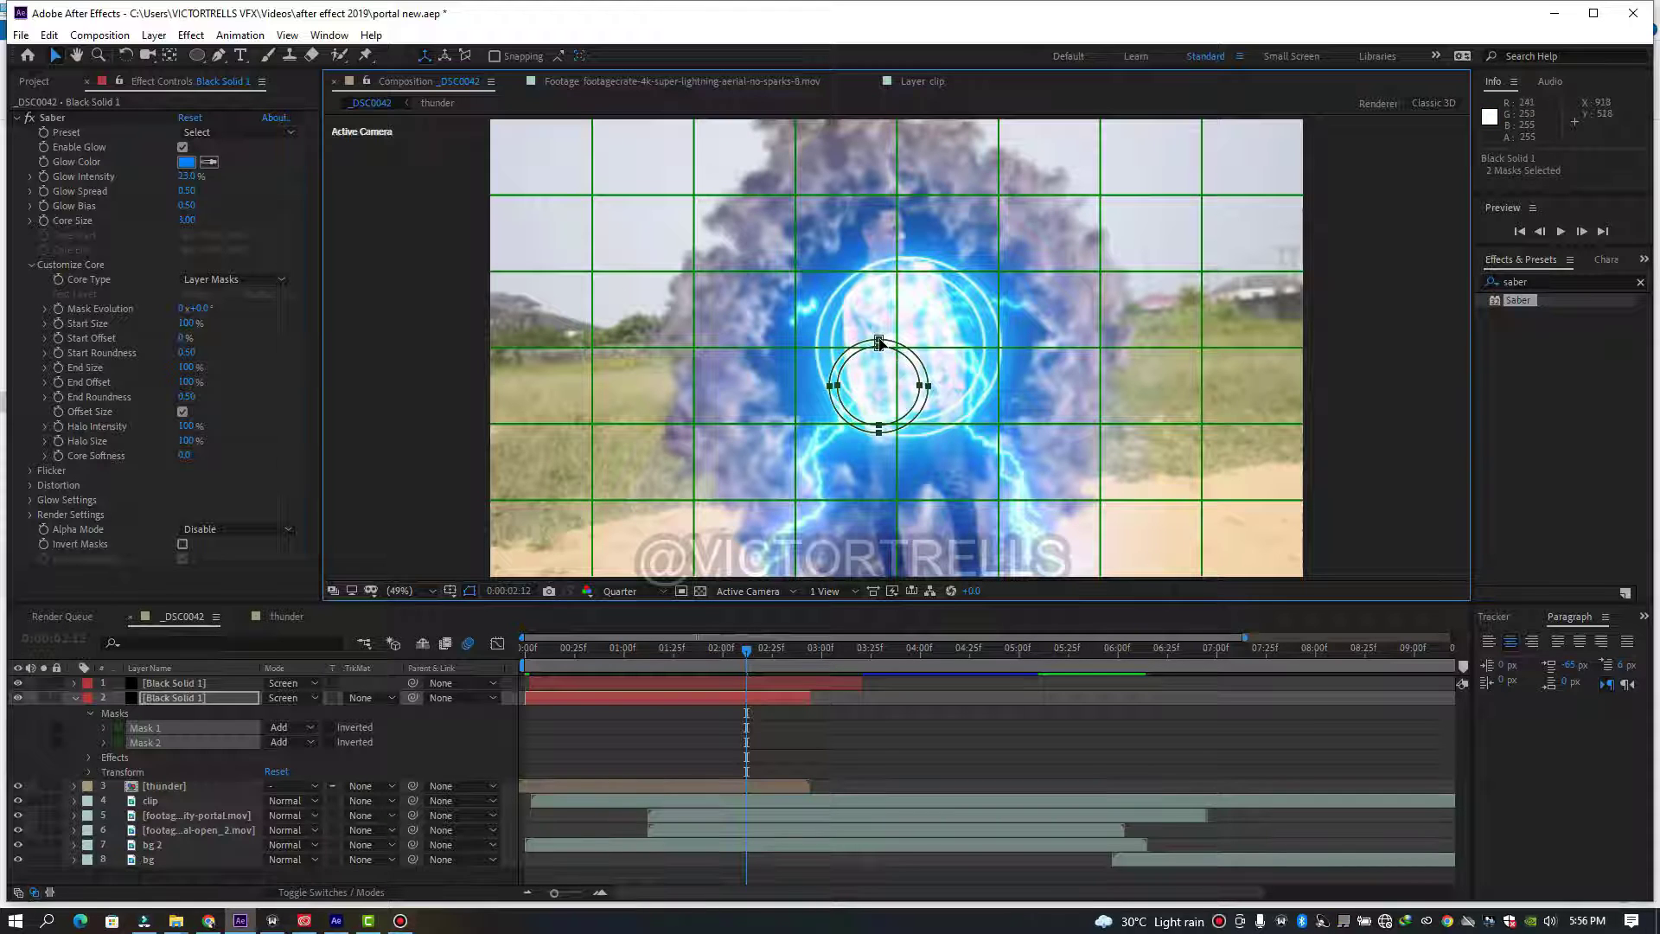
pyautogui.doubleClick(879, 343)
pyautogui.moveTo(872, 387); pyautogui.dragTo(900, 347)
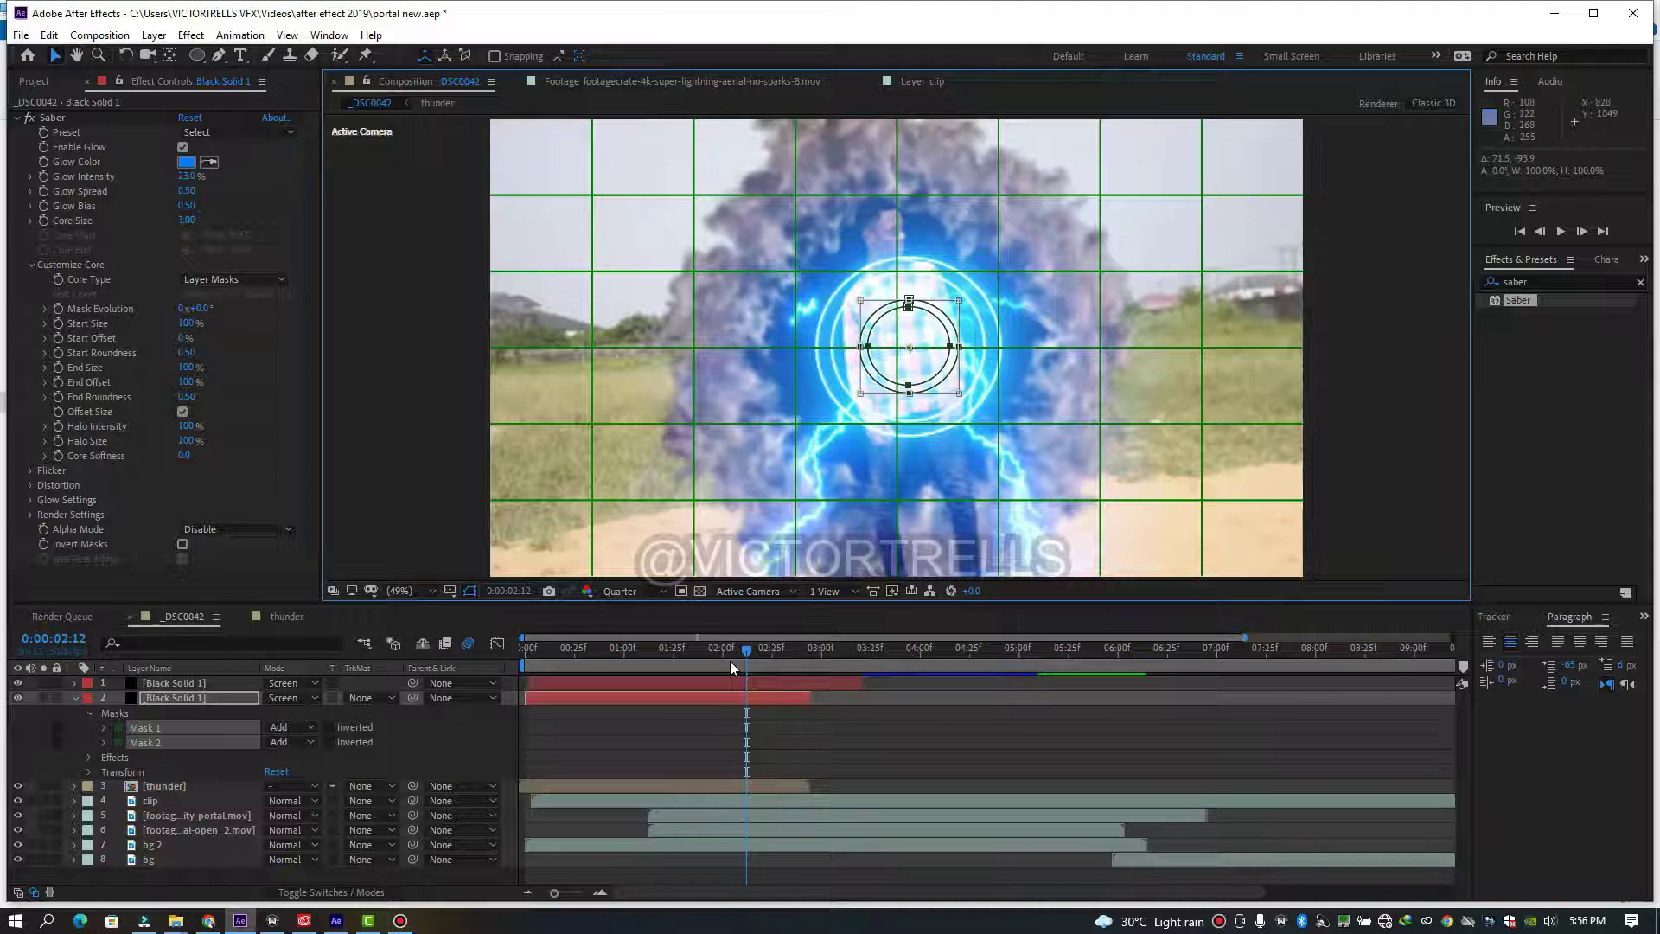
# - Trim the out point of the lower Black Solid 1 layer to frame 4 of the composition
pyautogui.click(665, 648)
pyautogui.moveTo(642, 655); pyautogui.dragTo(550, 662)
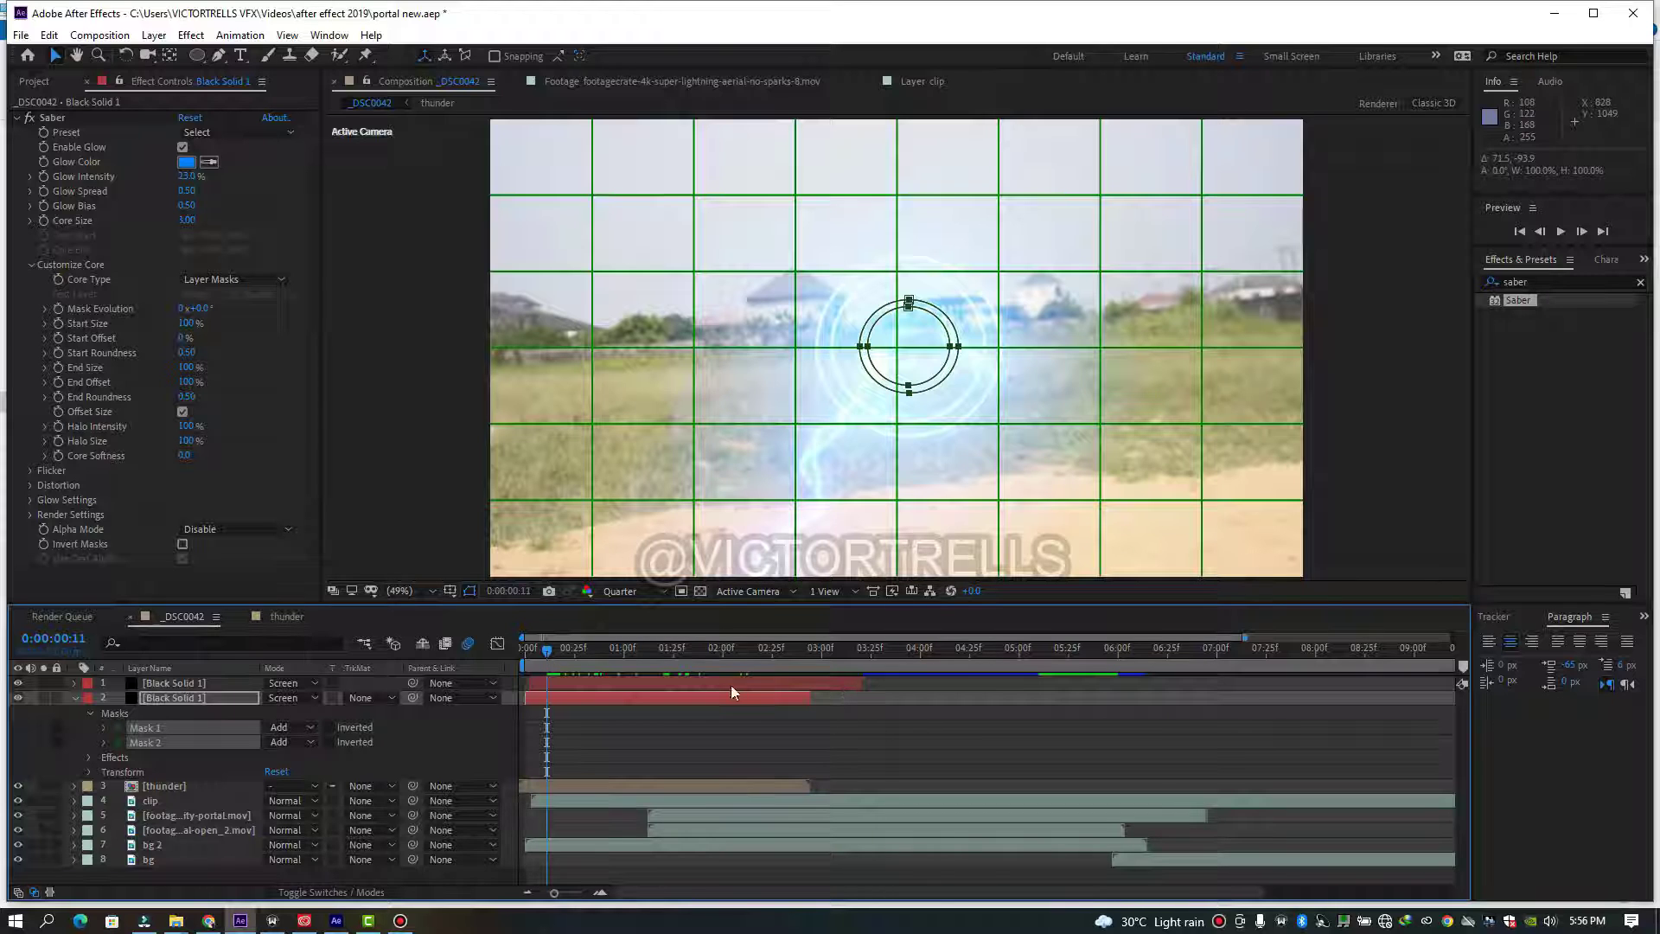
pyautogui.click(535, 663)
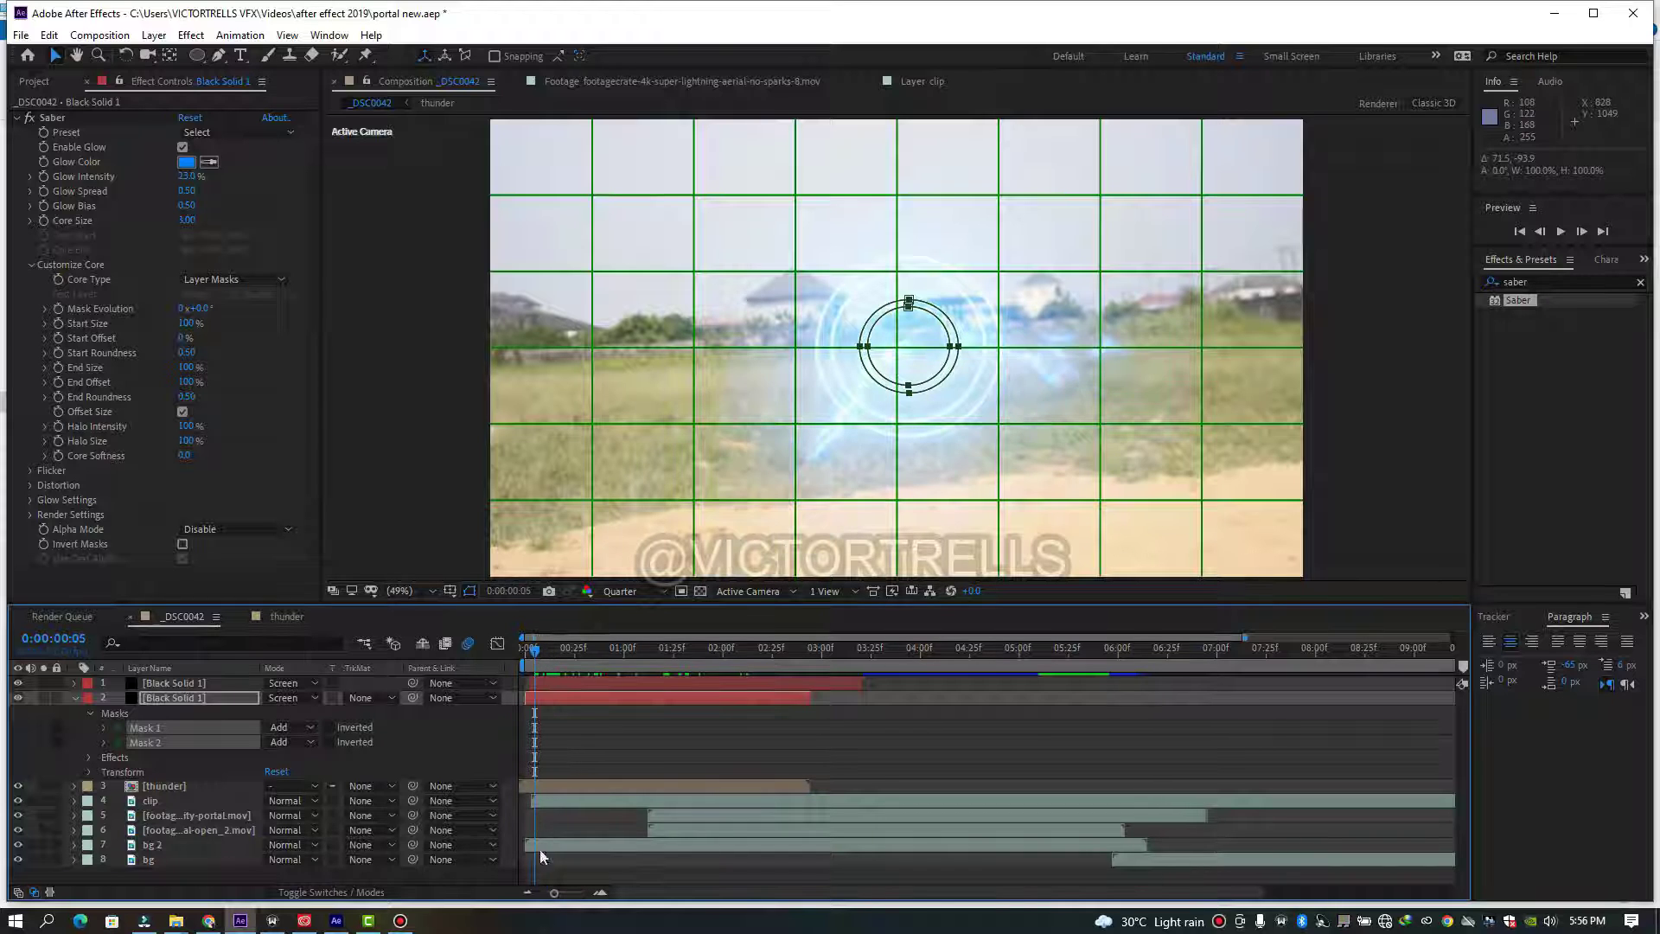
pyautogui.click(601, 892)
pyautogui.click(601, 892)
pyautogui.click(600, 892)
pyautogui.click(600, 892)
pyautogui.moveTo(624, 893); pyautogui.dragTo(610, 892)
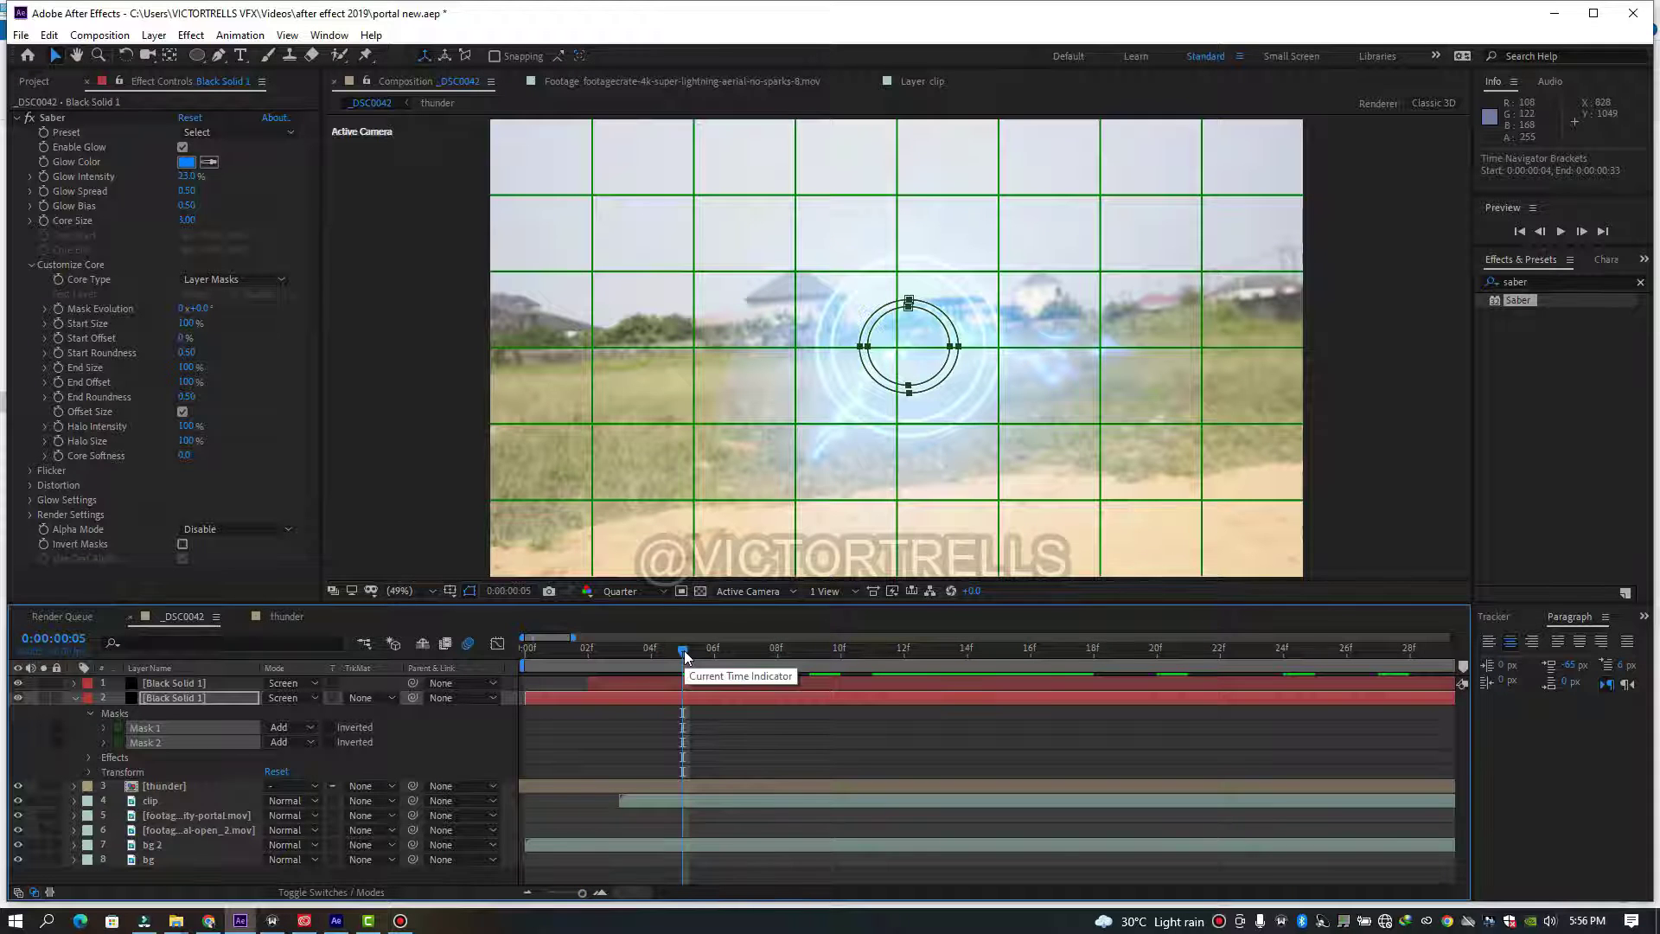
pyautogui.moveTo(682, 650); pyautogui.dragTo(641, 689)
pyautogui.click(640, 701)
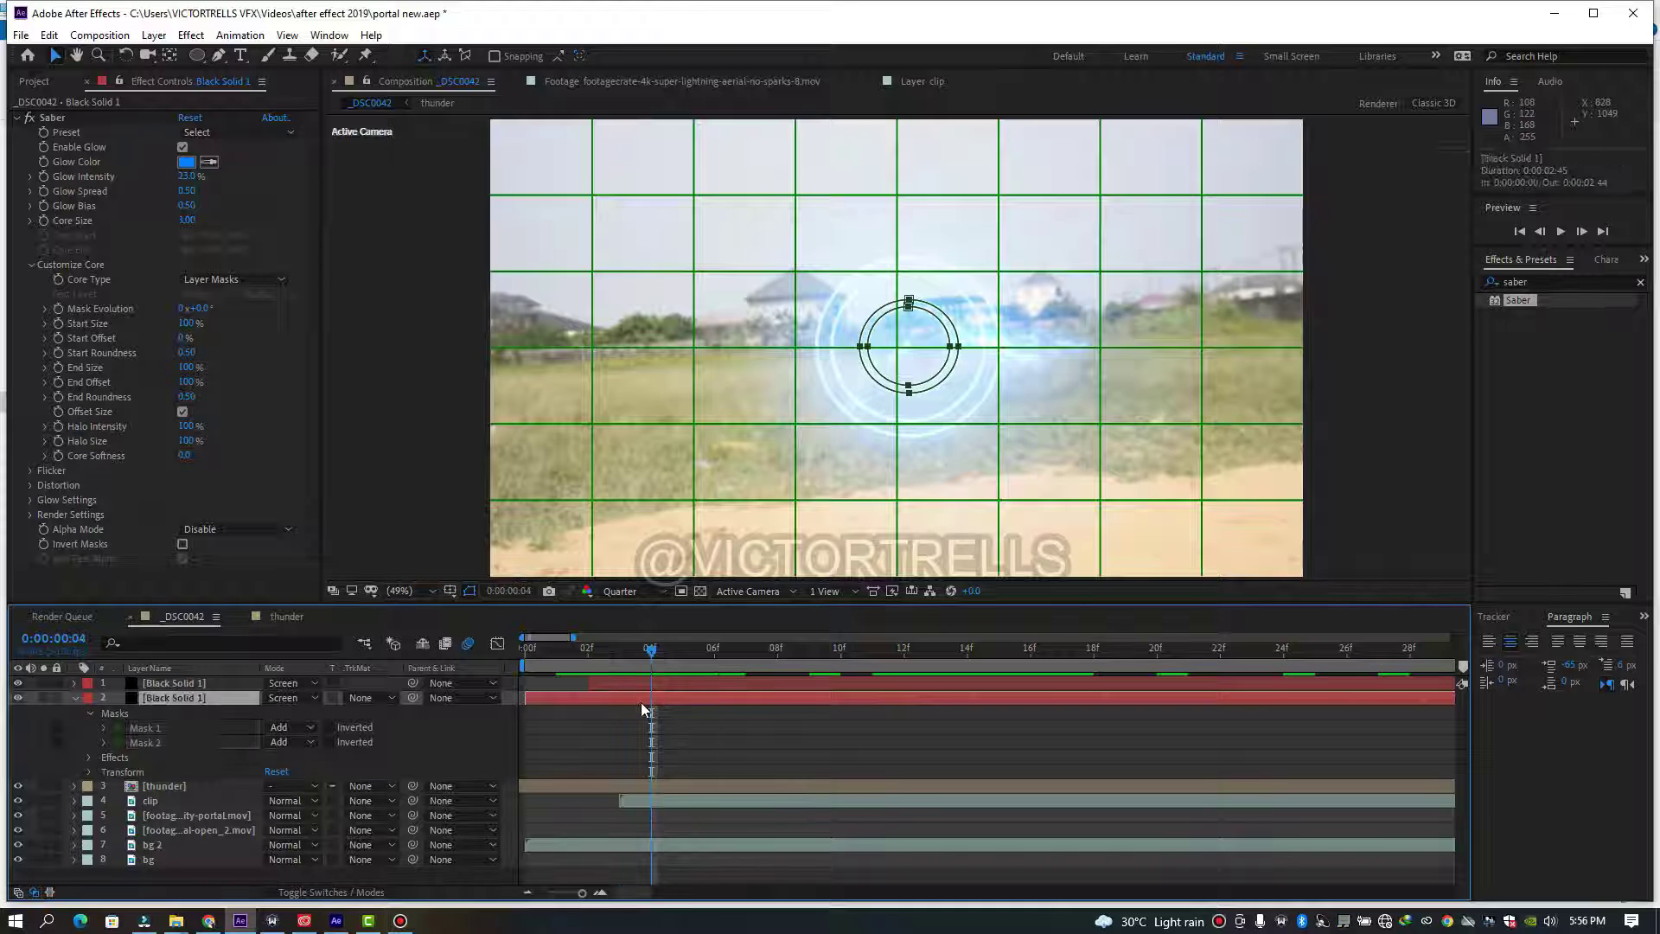
pyautogui.hotkey('alt', ']')
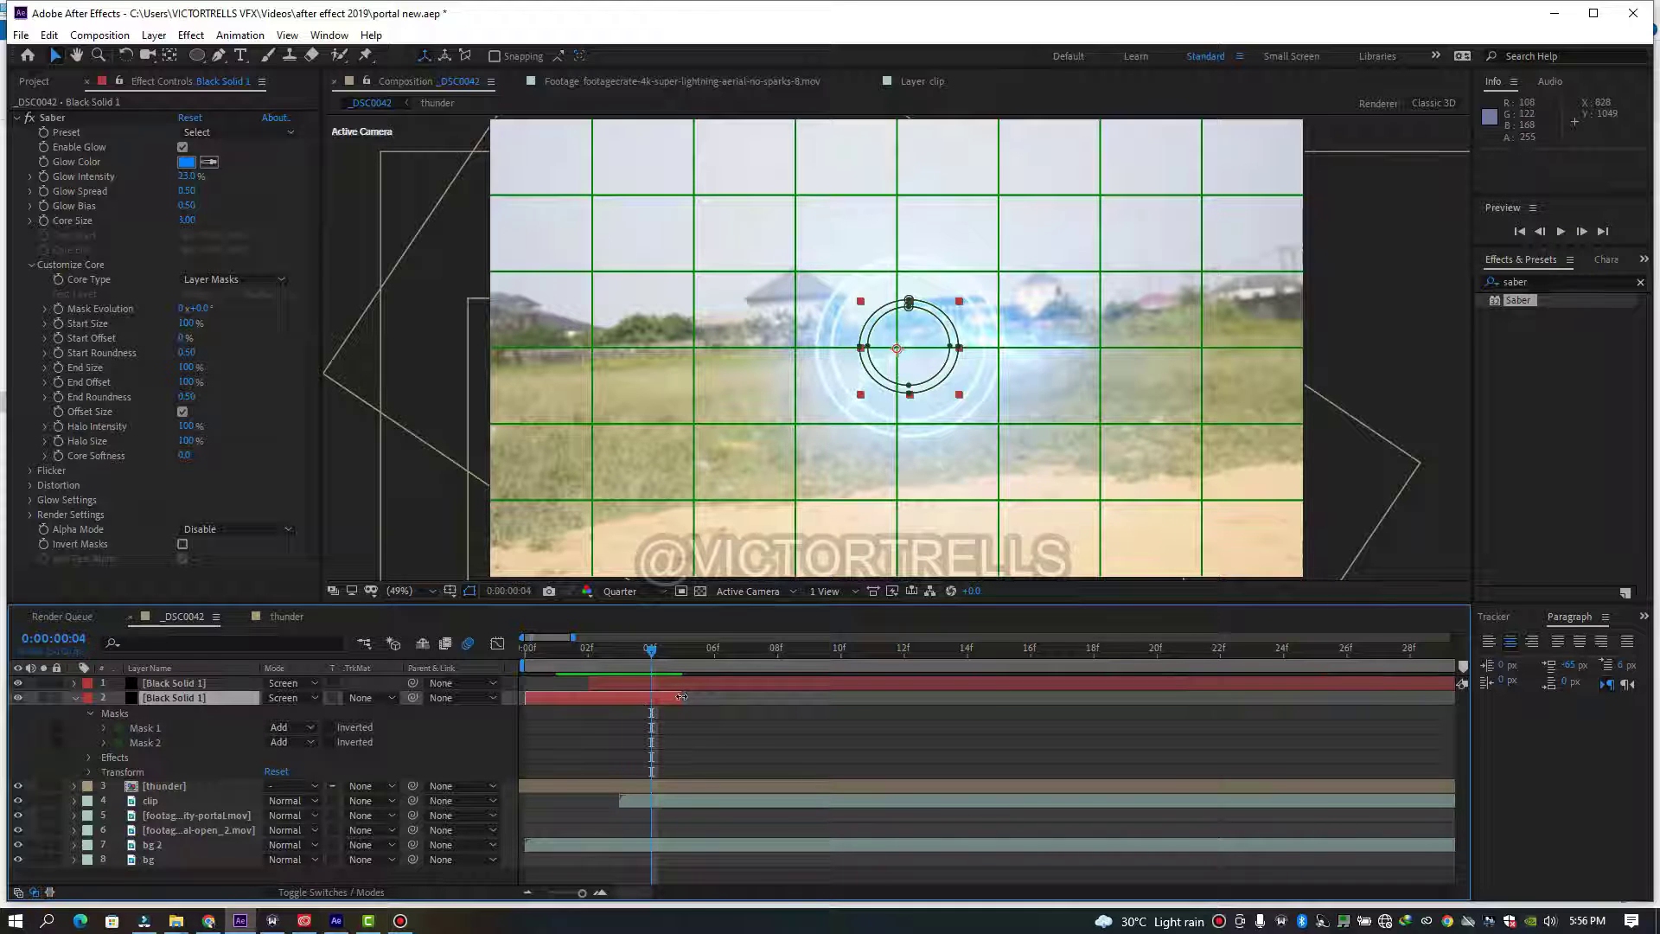
# - Trim the out point of the top Black Solid 1 layer to frame 6
pyautogui.click(667, 683)
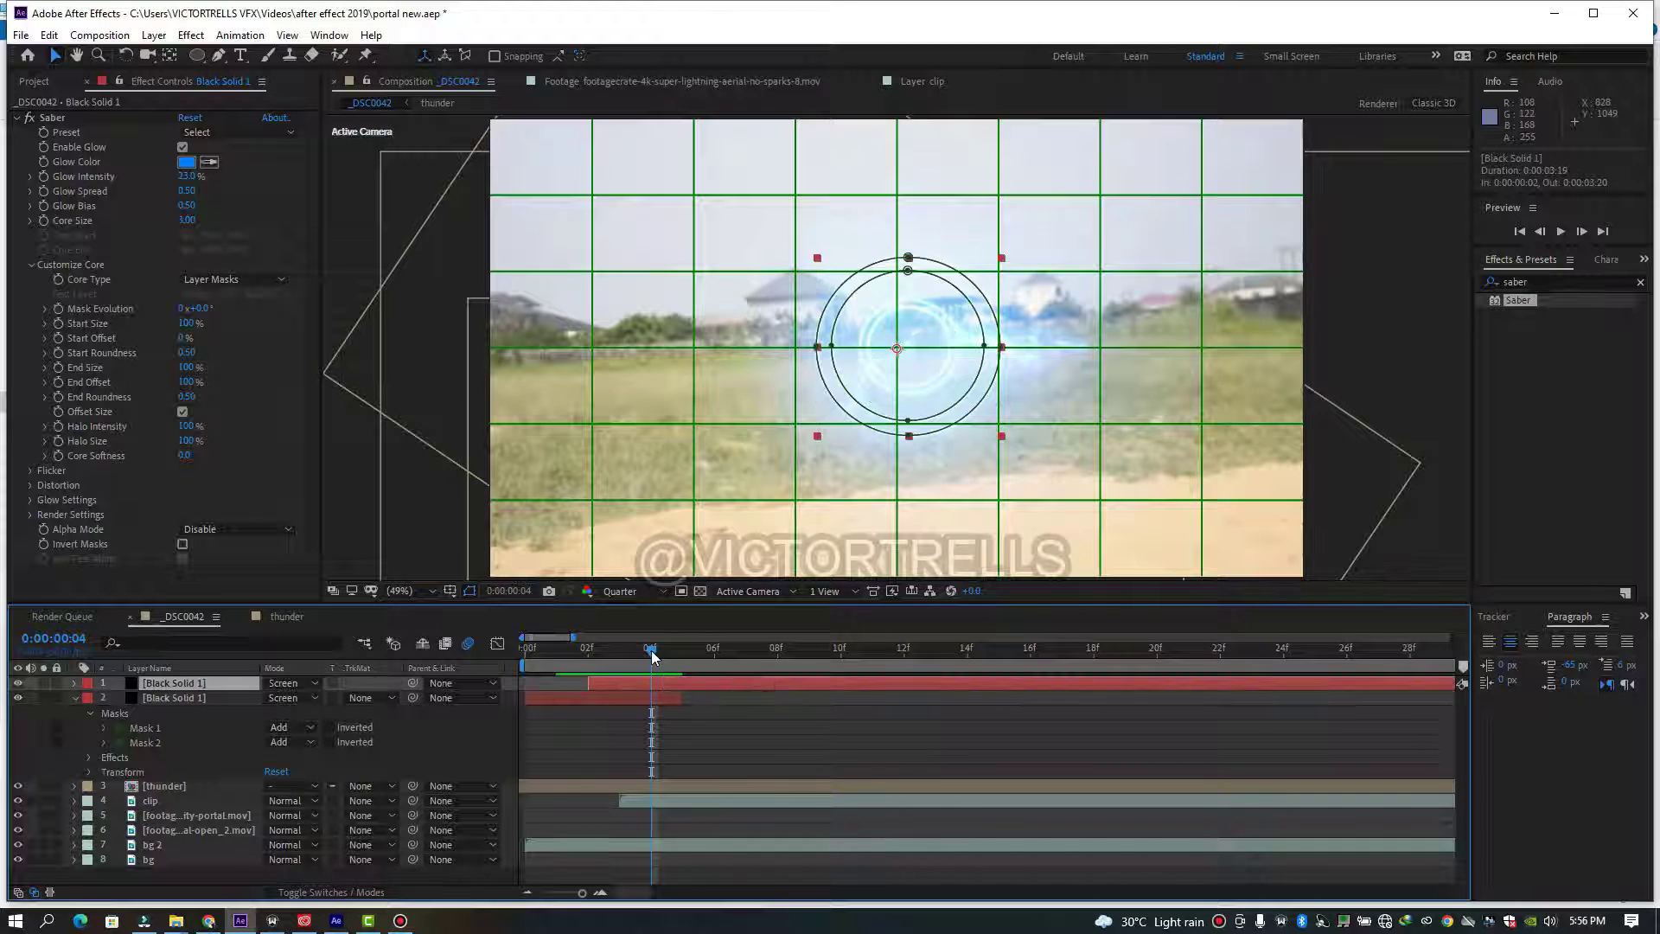
pyautogui.moveTo(652, 657); pyautogui.dragTo(725, 677)
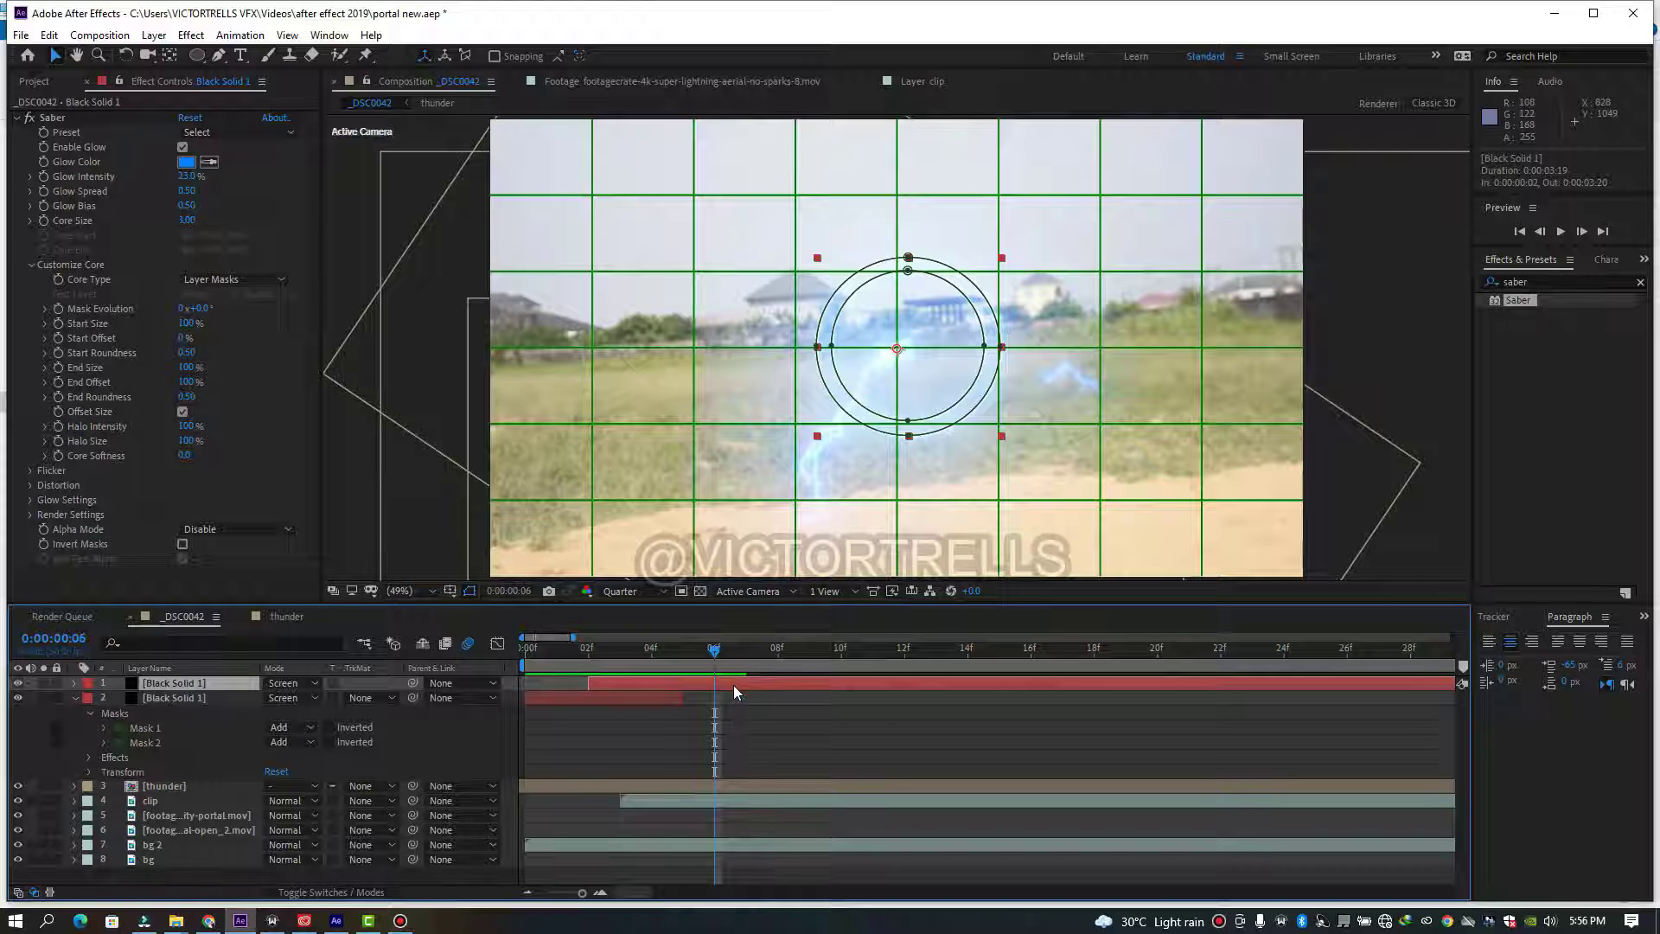
pyautogui.hotkey('alt', ']')
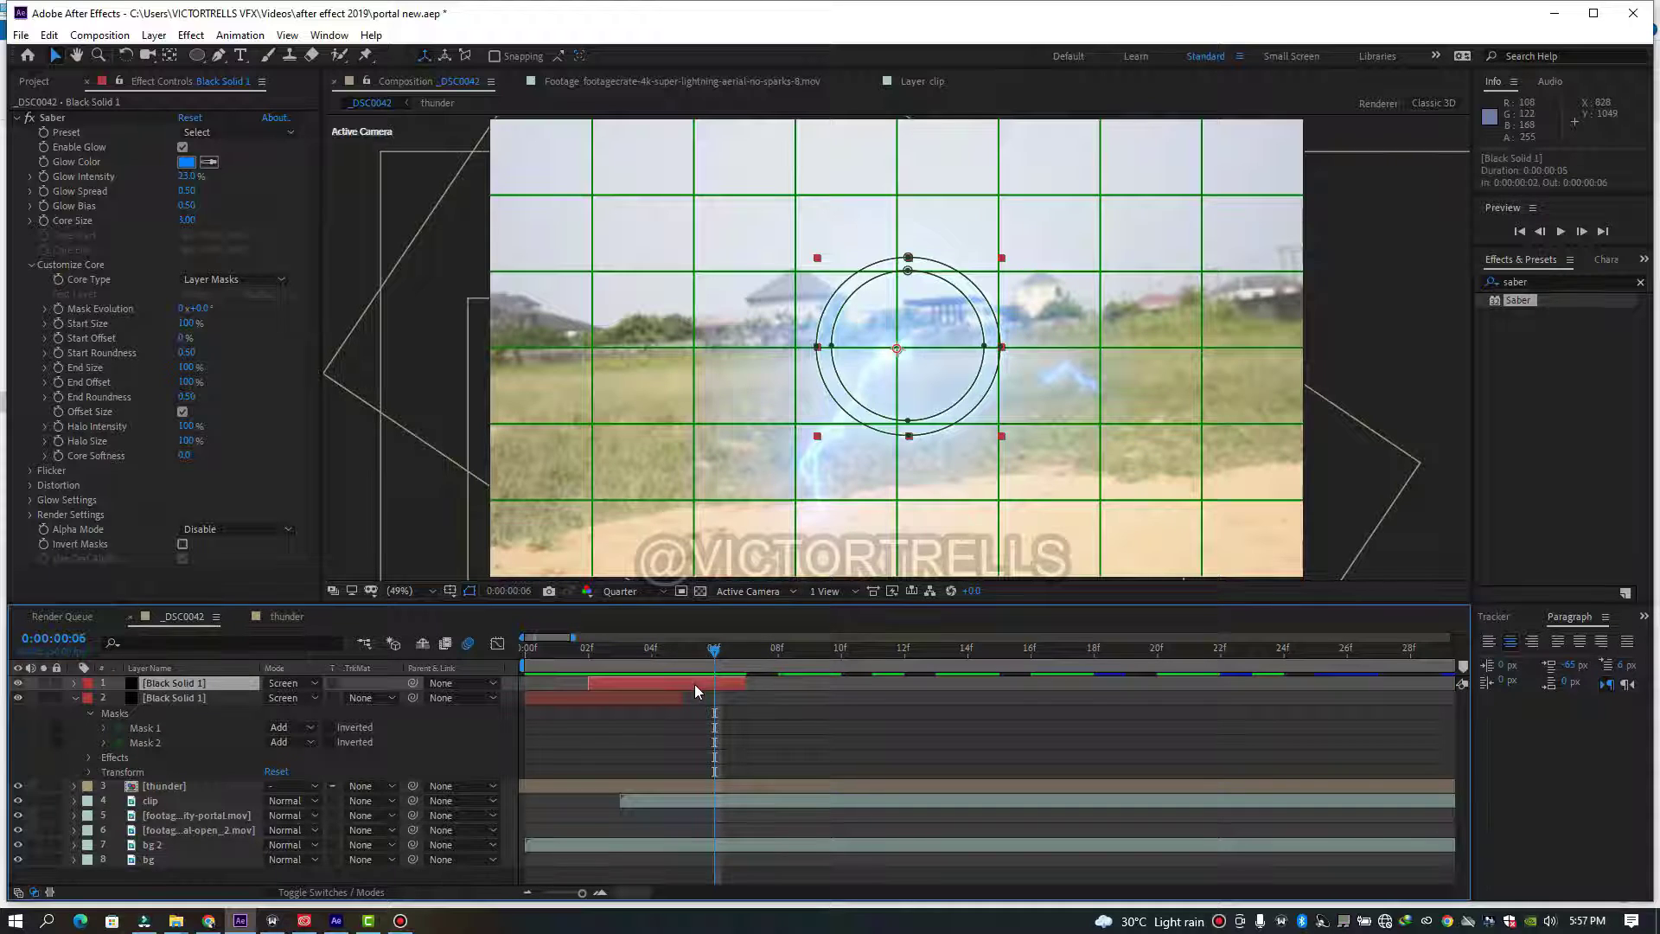
# - Duplicate the trimmed top Black Solid 1 layer and shift the copy to start at frame 4
pyautogui.hotkey('ctrl', 'd')
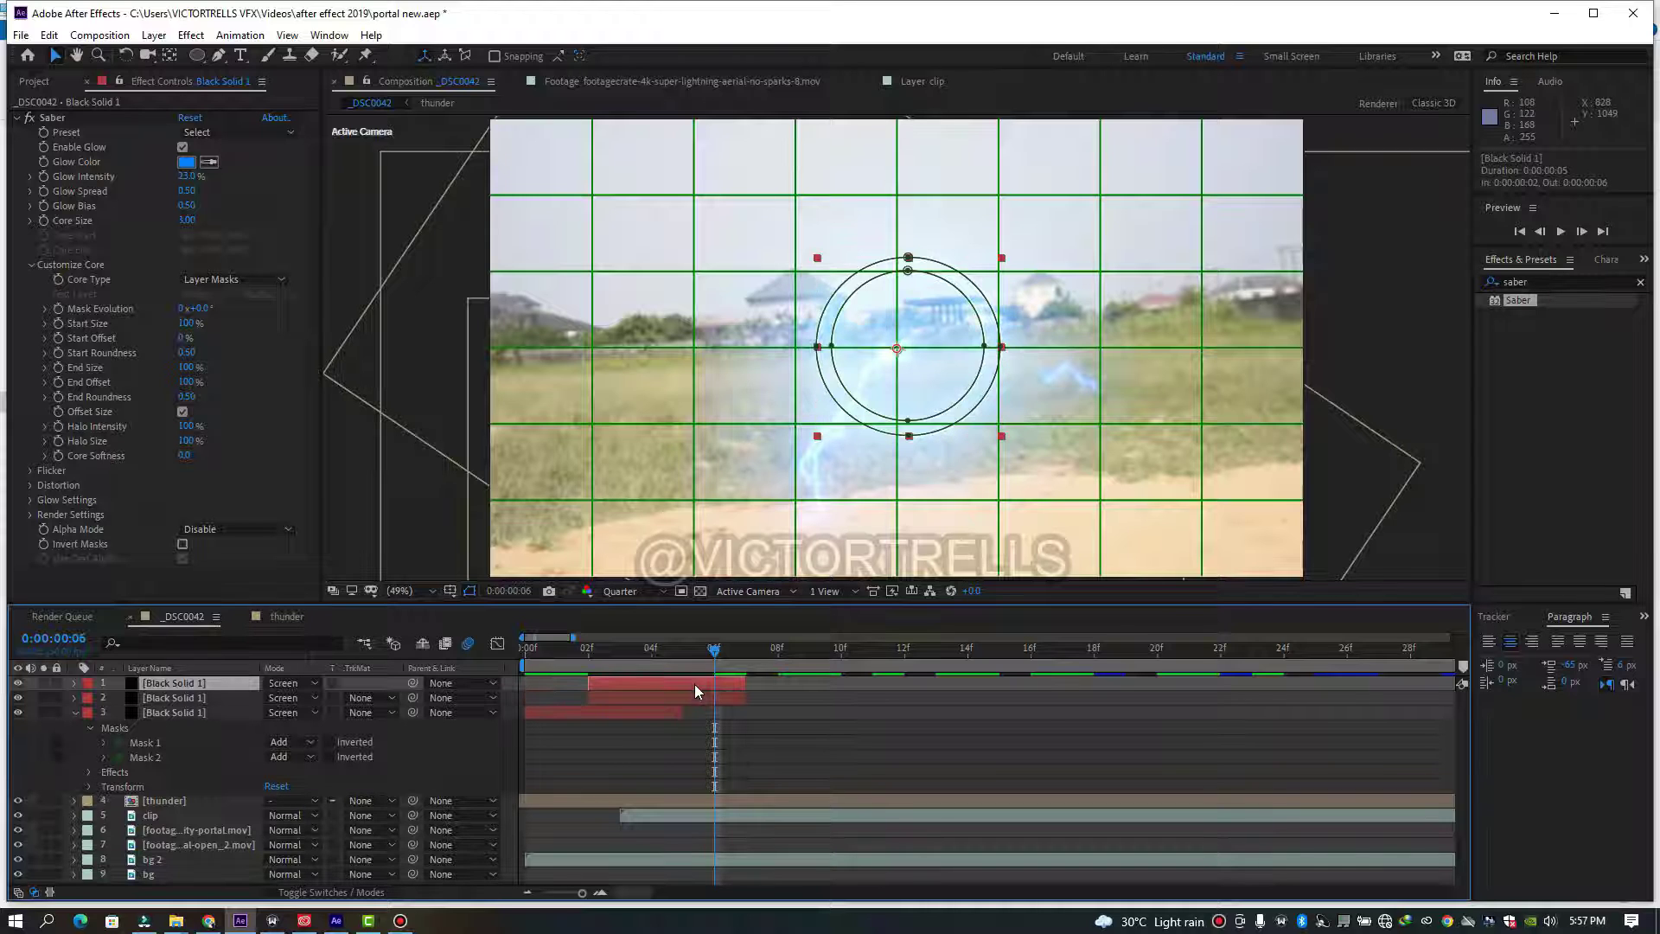
pyautogui.moveTo(683, 682); pyautogui.dragTo(759, 693)
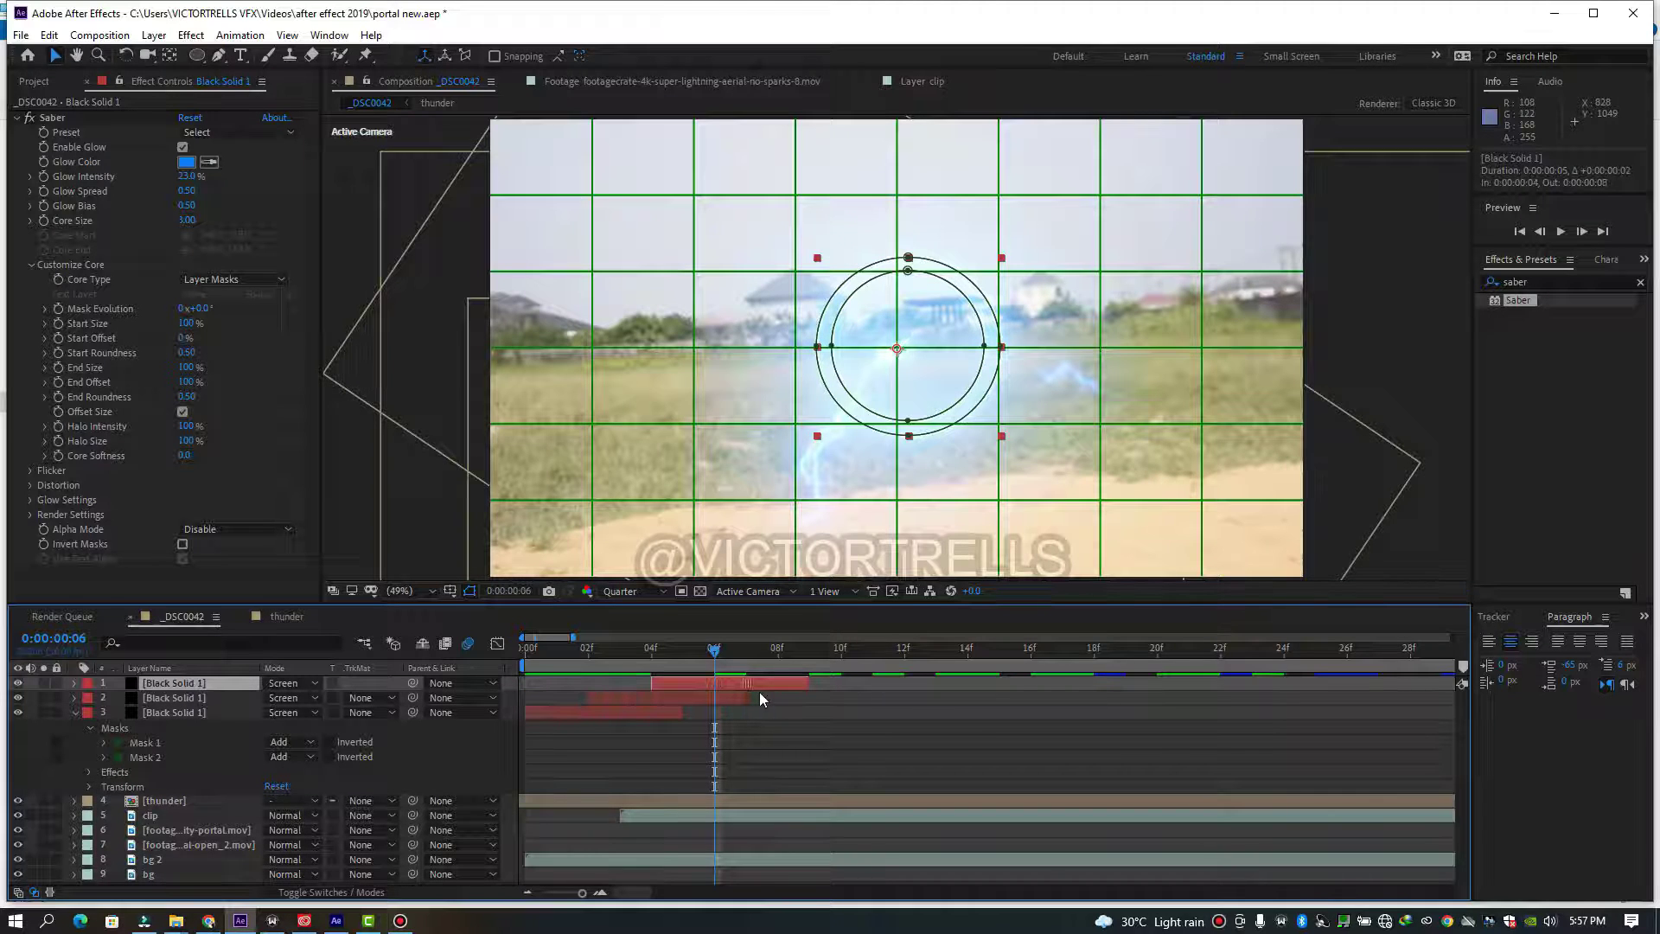
# - Scale both ring masks on the copy to about 139%, then about 107% more, keeping them centred around the existing rings
pyautogui.click(907, 269)
pyautogui.moveTo(752, 204); pyautogui.dragTo(1060, 483)
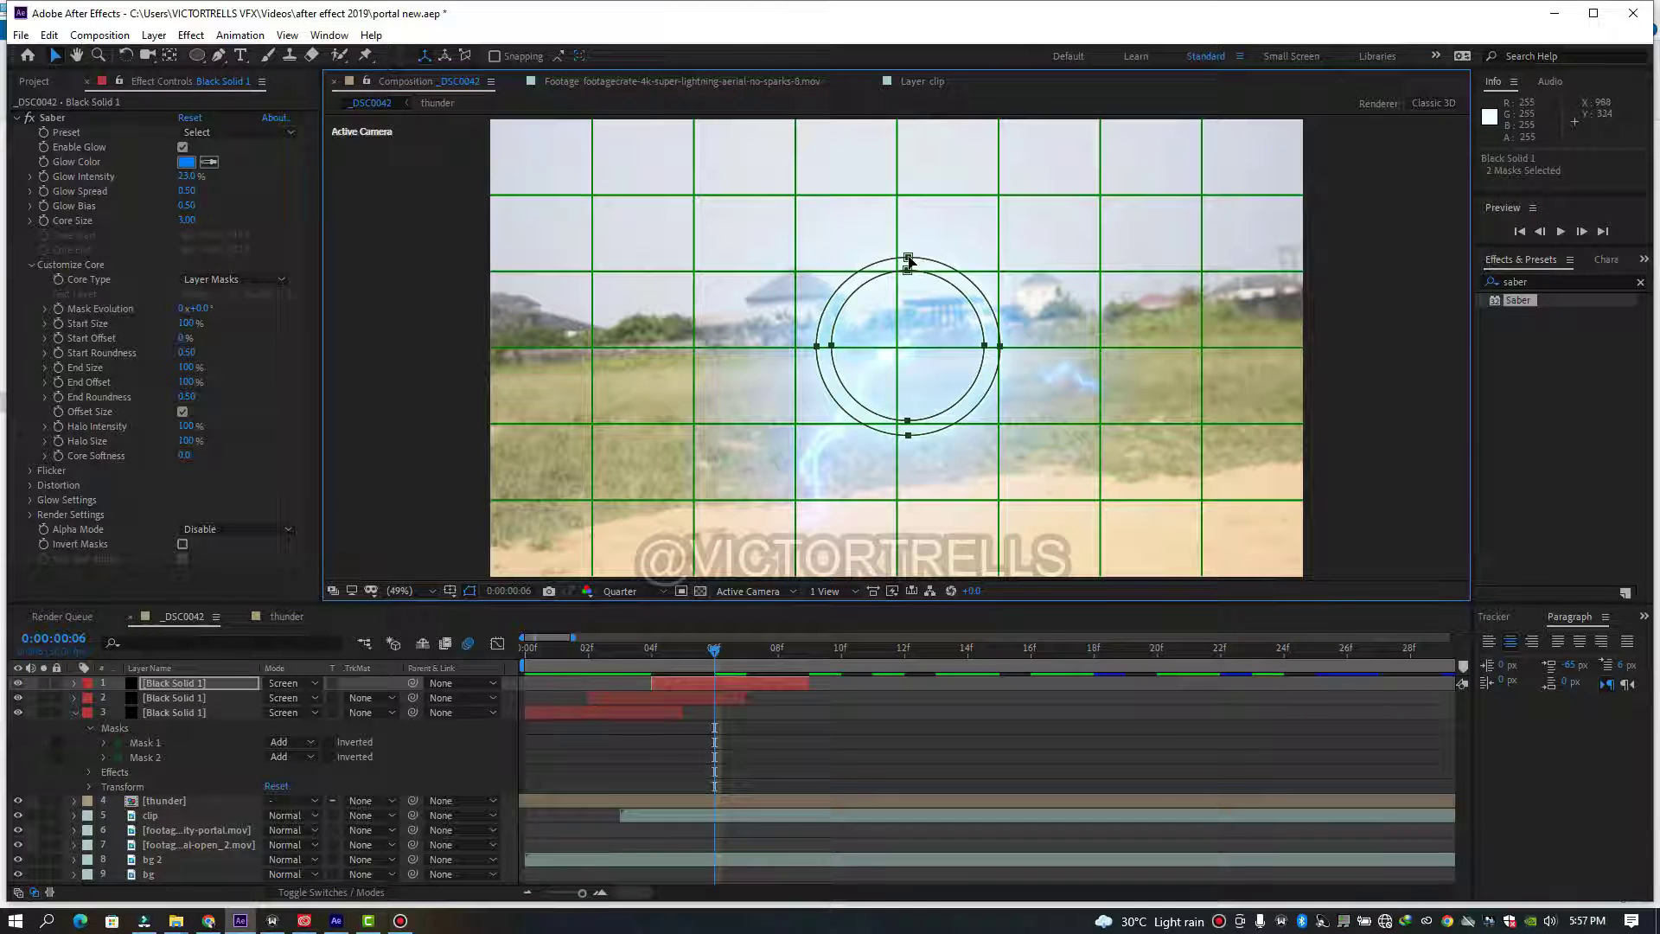
pyautogui.doubleClick(908, 259)
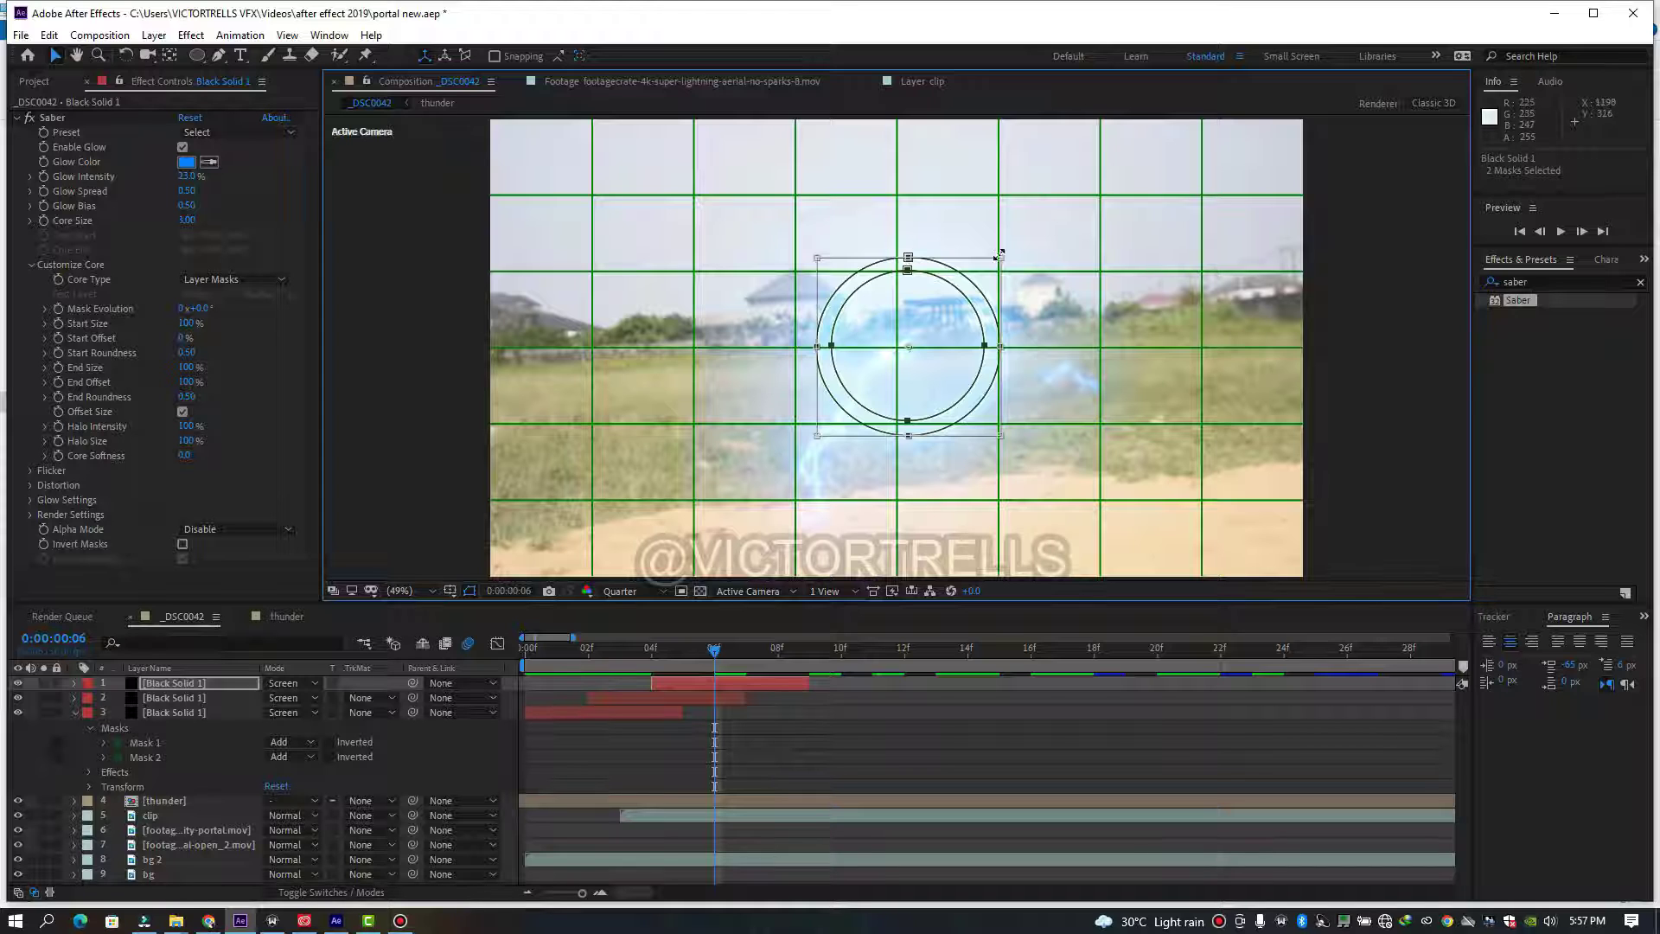
pyautogui.moveTo(1000, 256); pyautogui.dragTo(1072, 188)
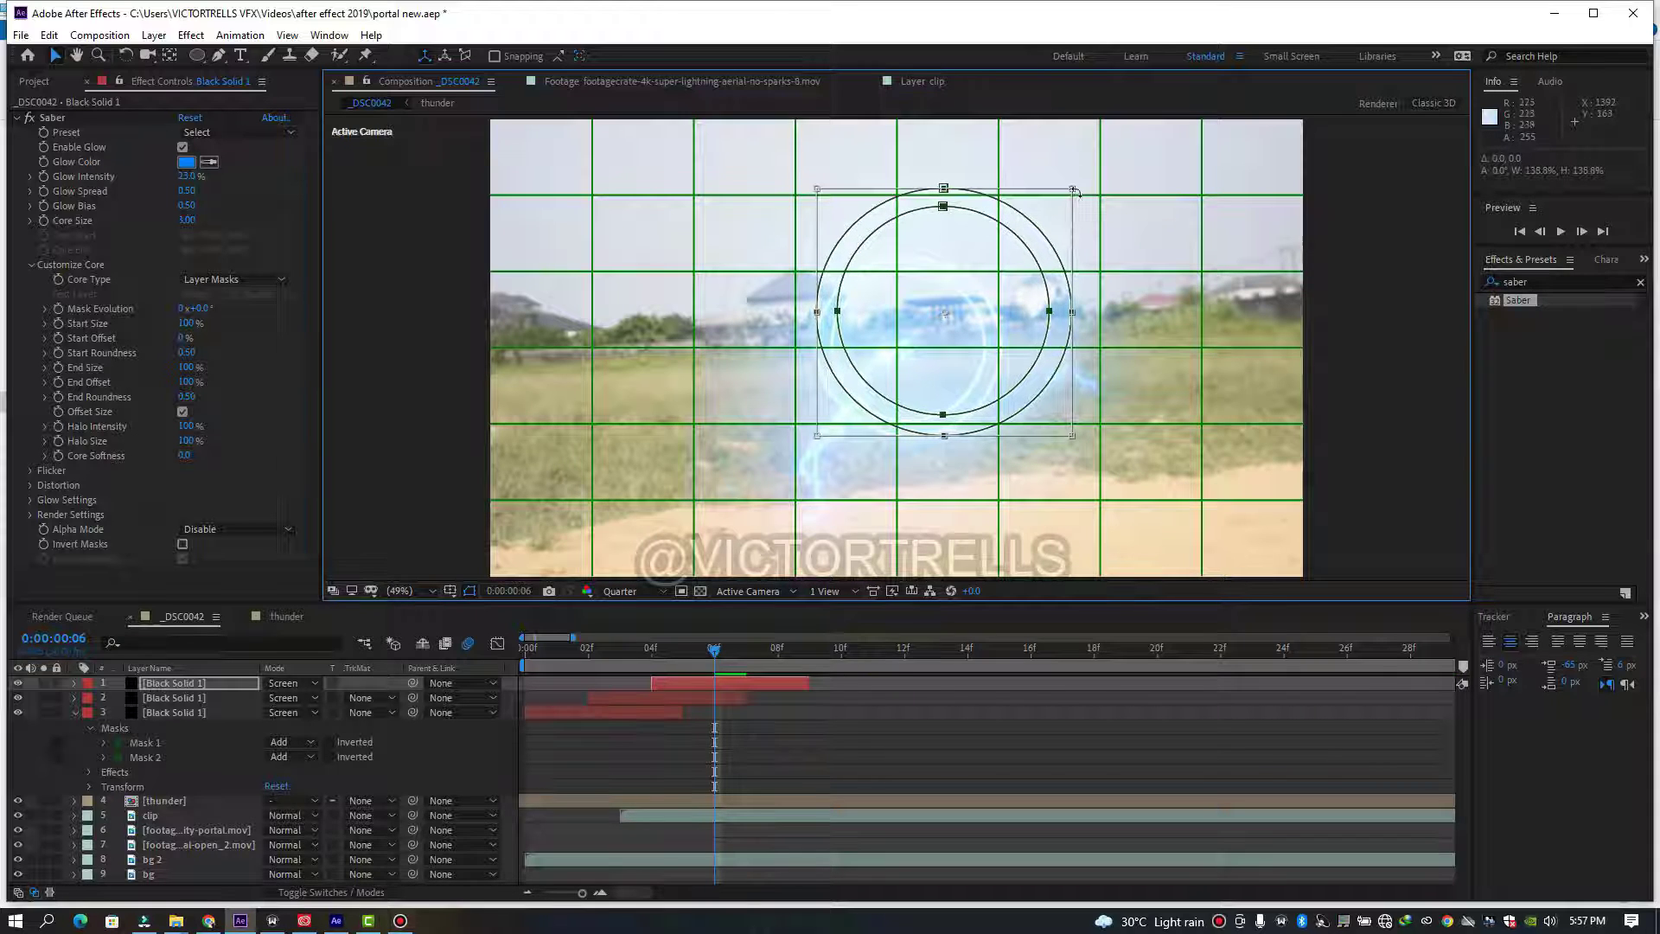
pyautogui.moveTo(1013, 303); pyautogui.dragTo(972, 333)
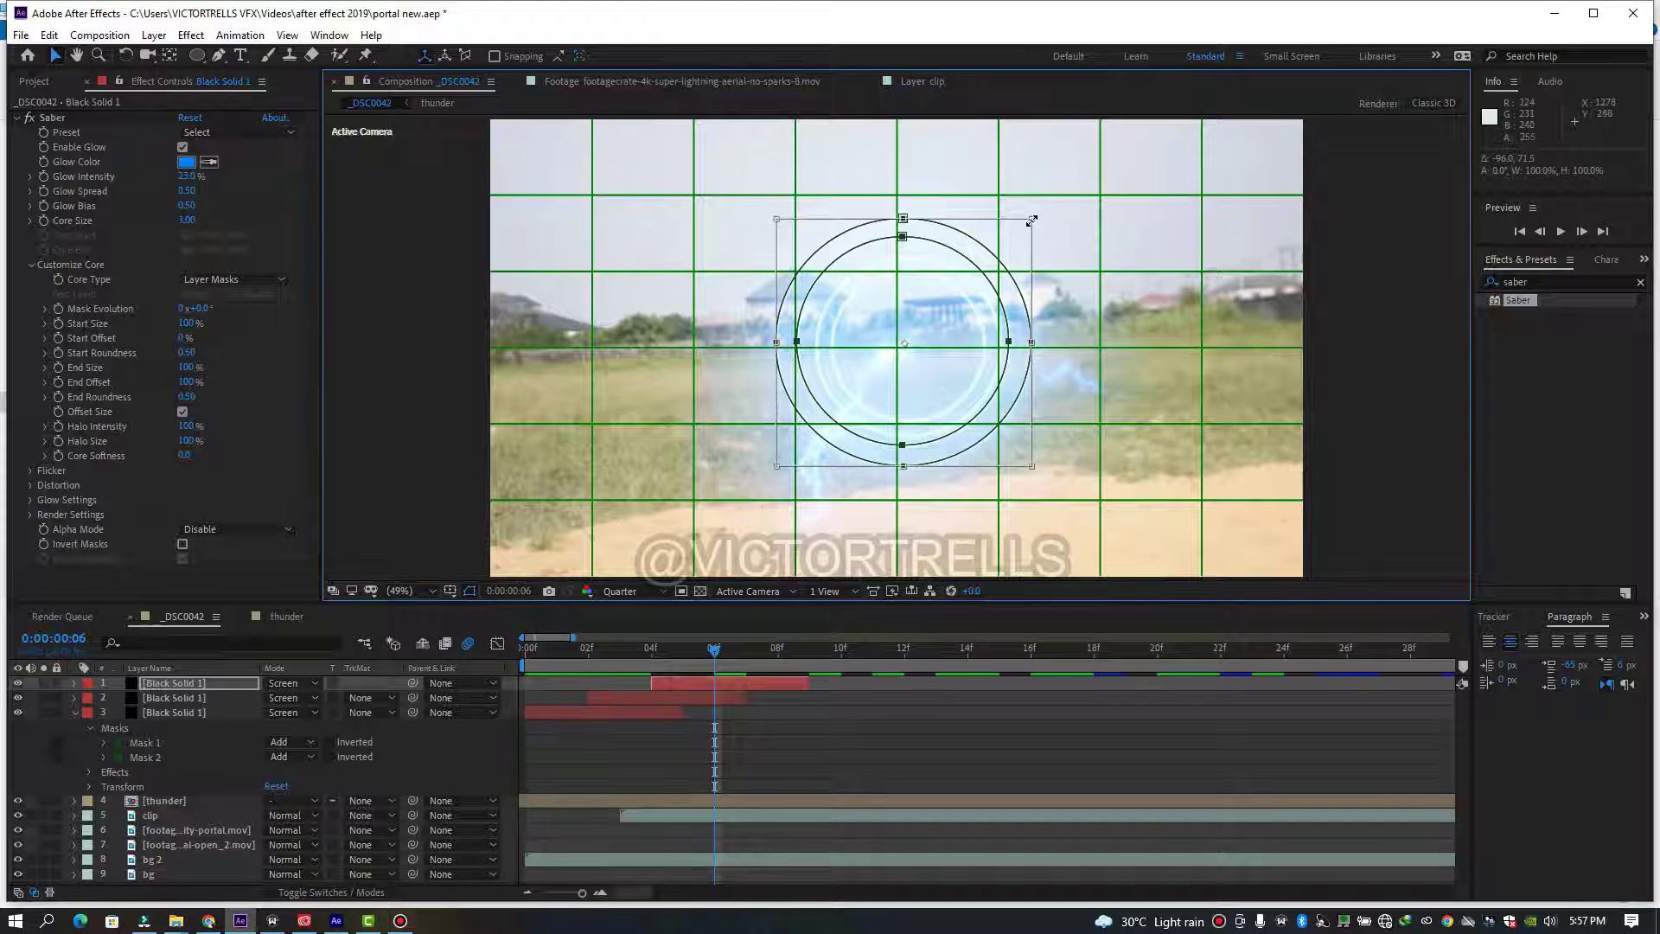
pyautogui.moveTo(1044, 209); pyautogui.dragTo(1061, 200)
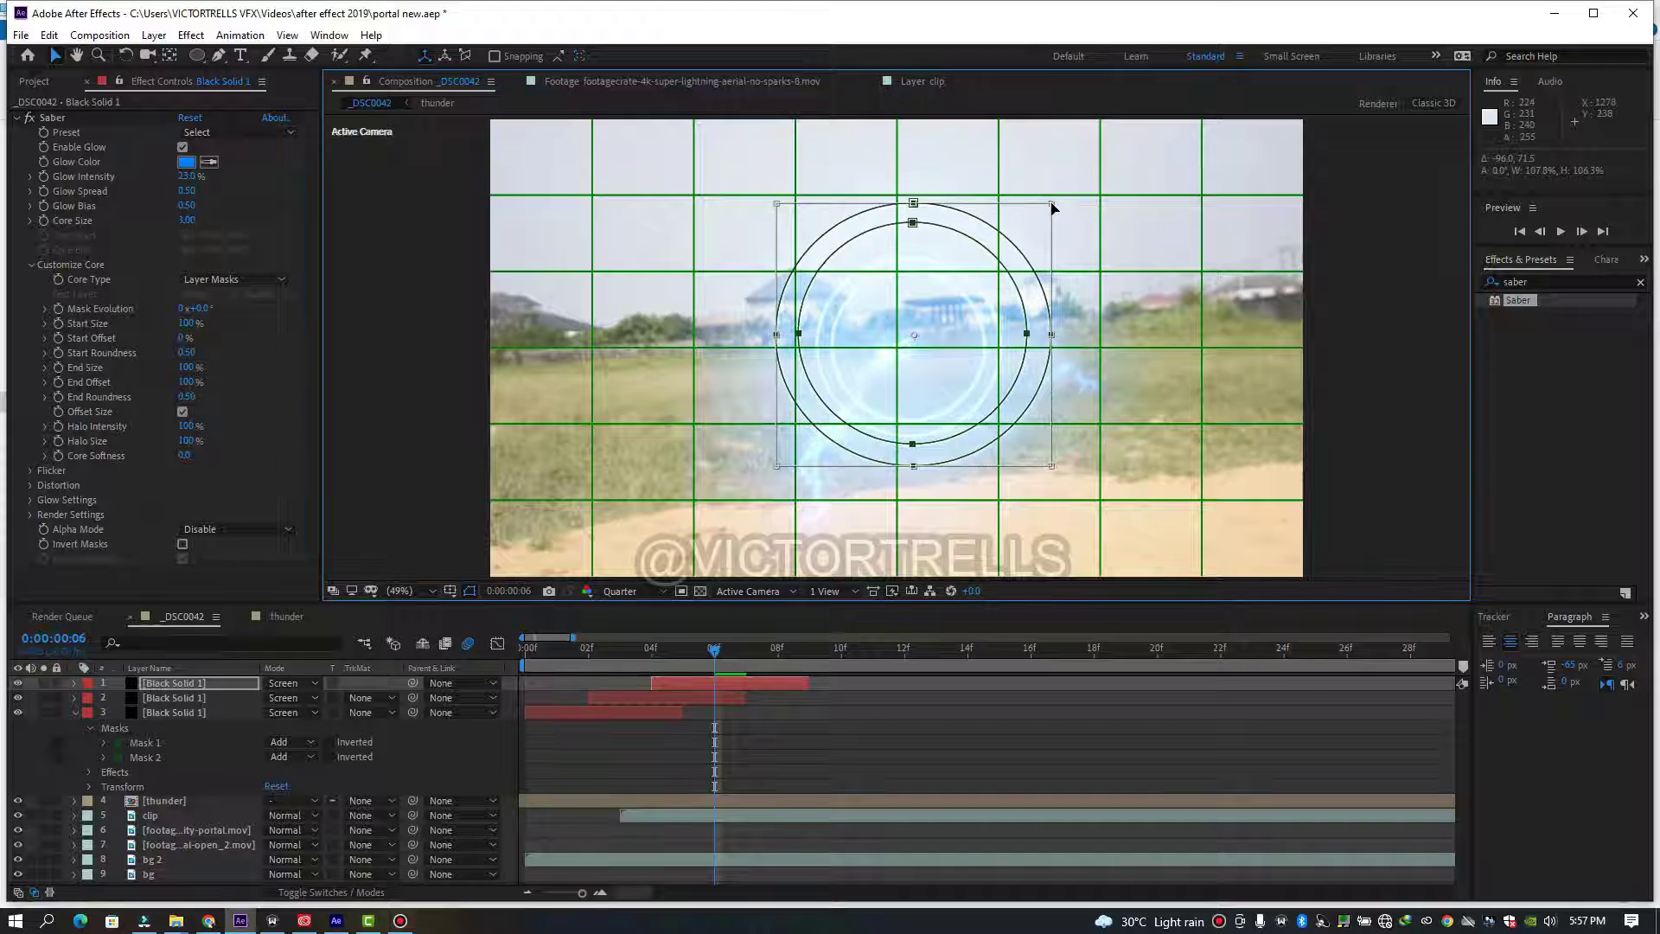
pyautogui.moveTo(966, 325); pyautogui.dragTo(956, 334)
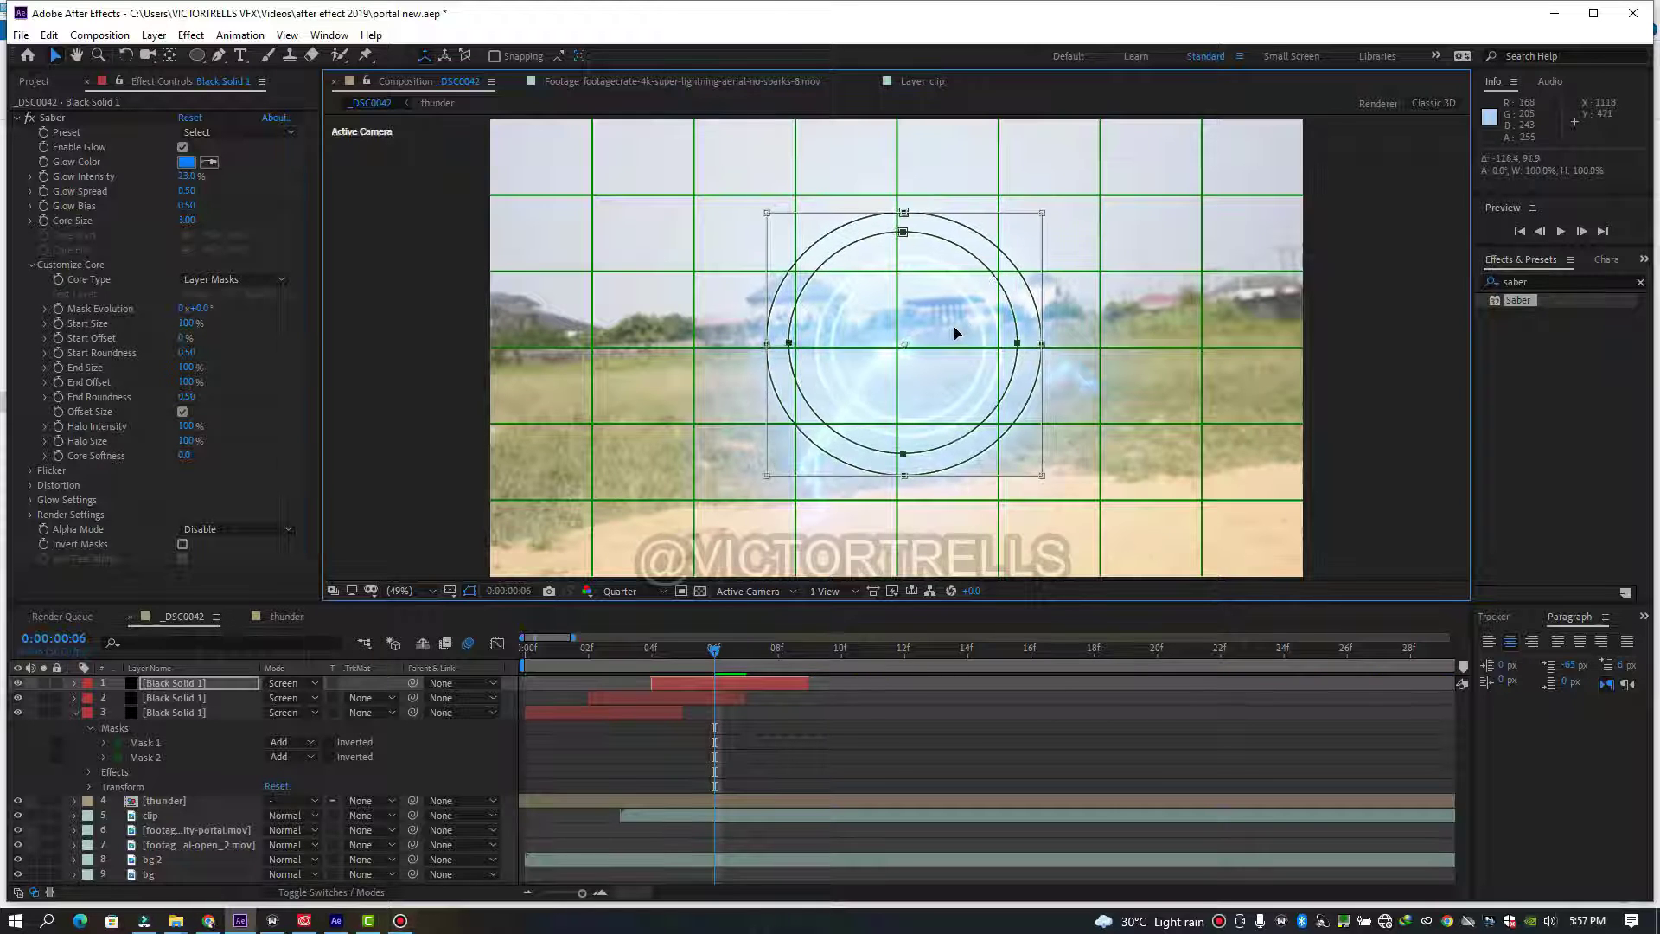
# - Duplicate the enlarged-ring Black Solid 1 layer and shift the new copy to start at frame 7
pyautogui.click(760, 685)
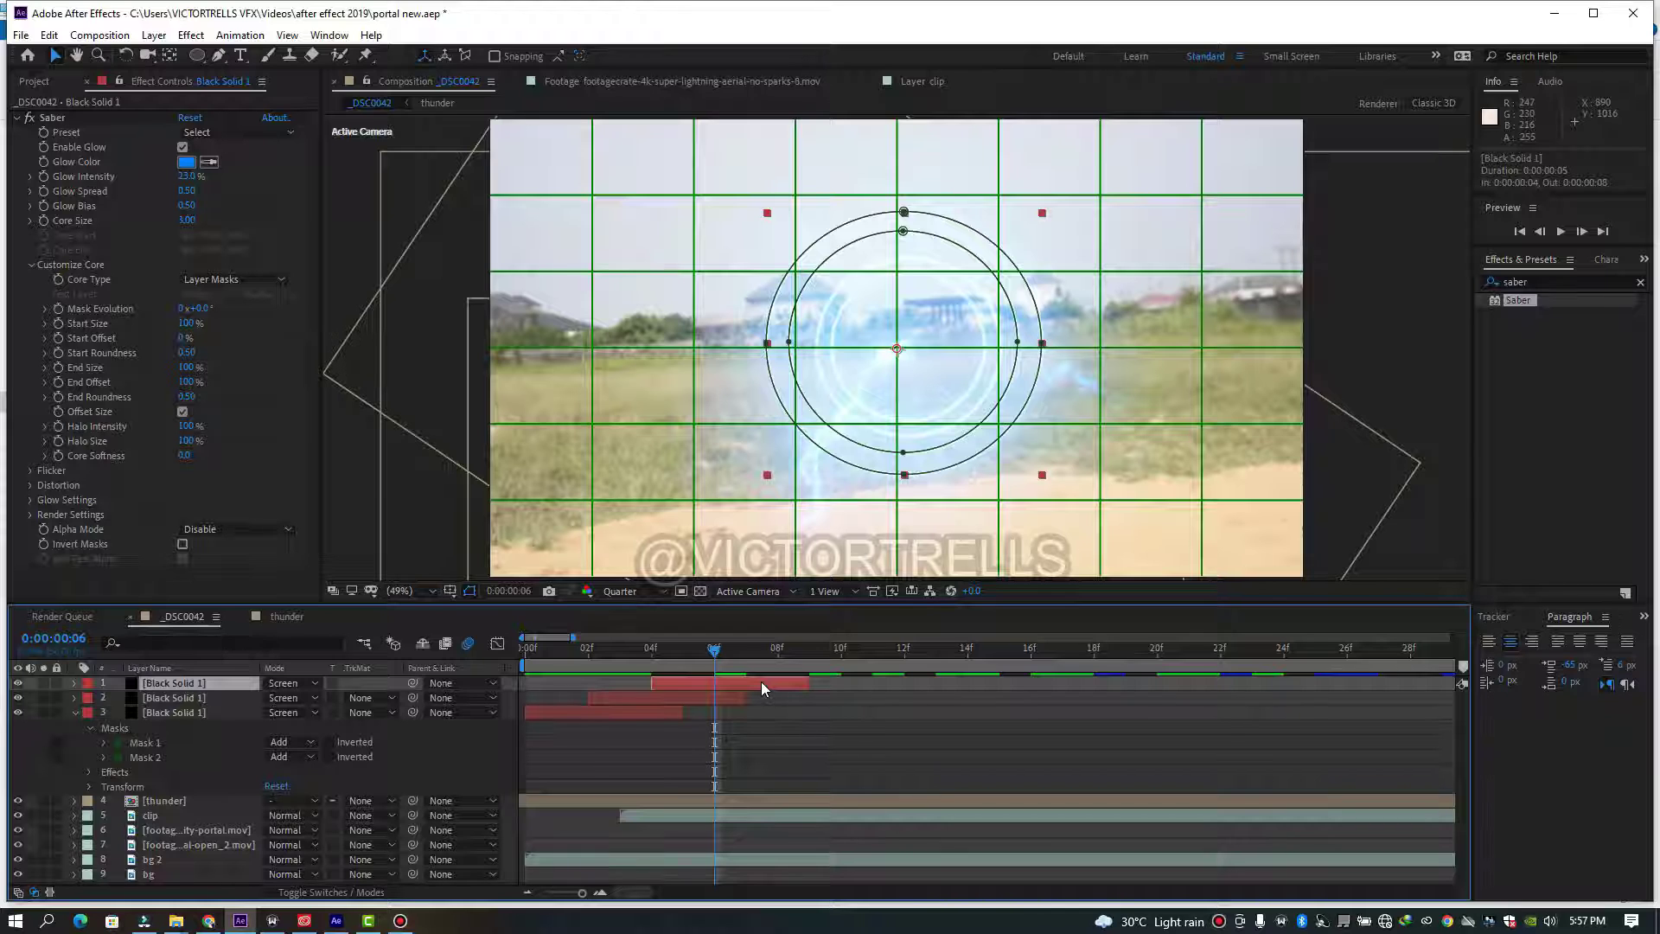
pyautogui.hotkey('ctrl', 'd')
pyautogui.moveTo(760, 681); pyautogui.dragTo(843, 686)
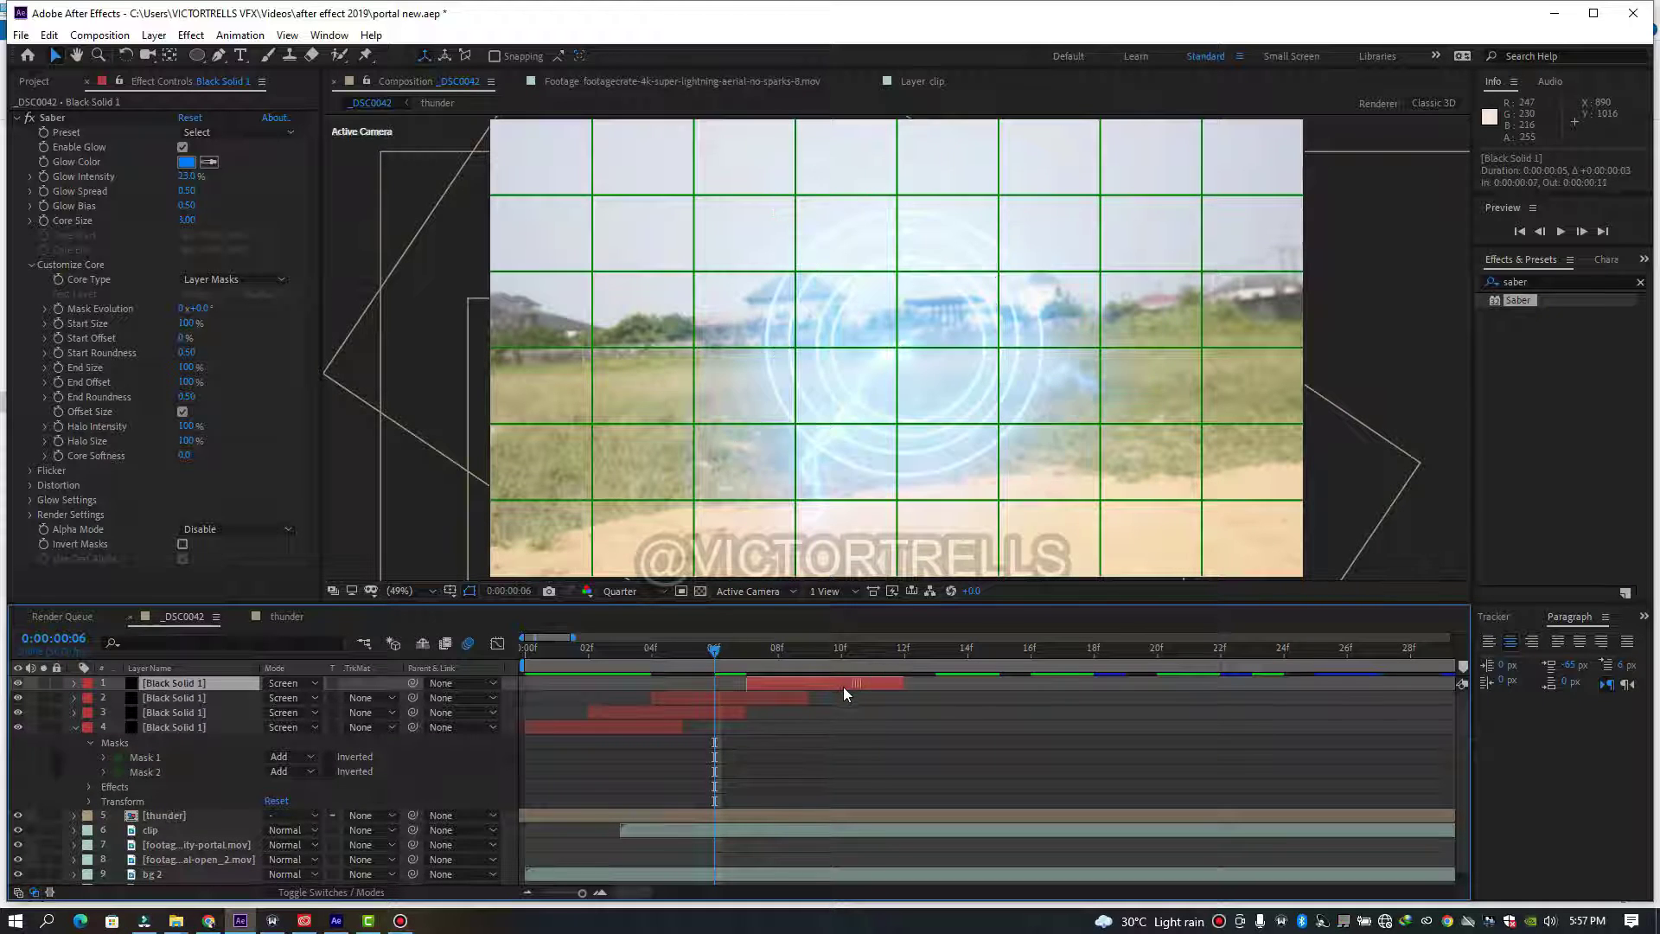
# - At frame 8, scale the newest copy's ring masks to about 133%, then about 108% more, and centre them around the other rings
pyautogui.moveTo(708, 647); pyautogui.dragTo(785, 658)
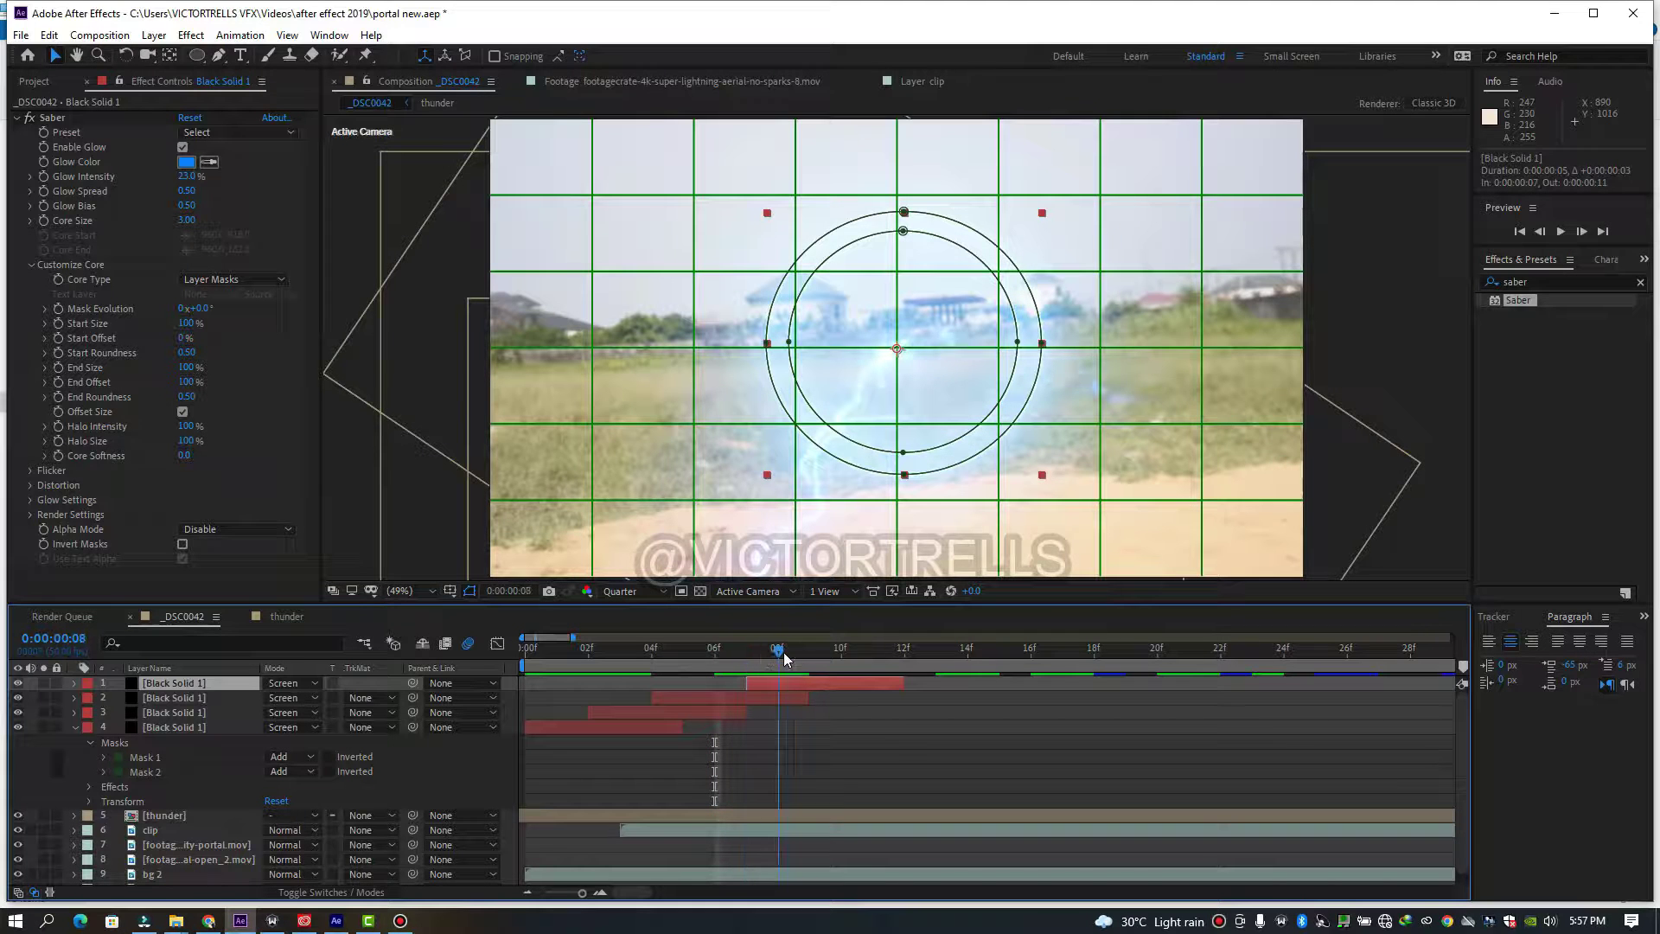
pyautogui.click(903, 212)
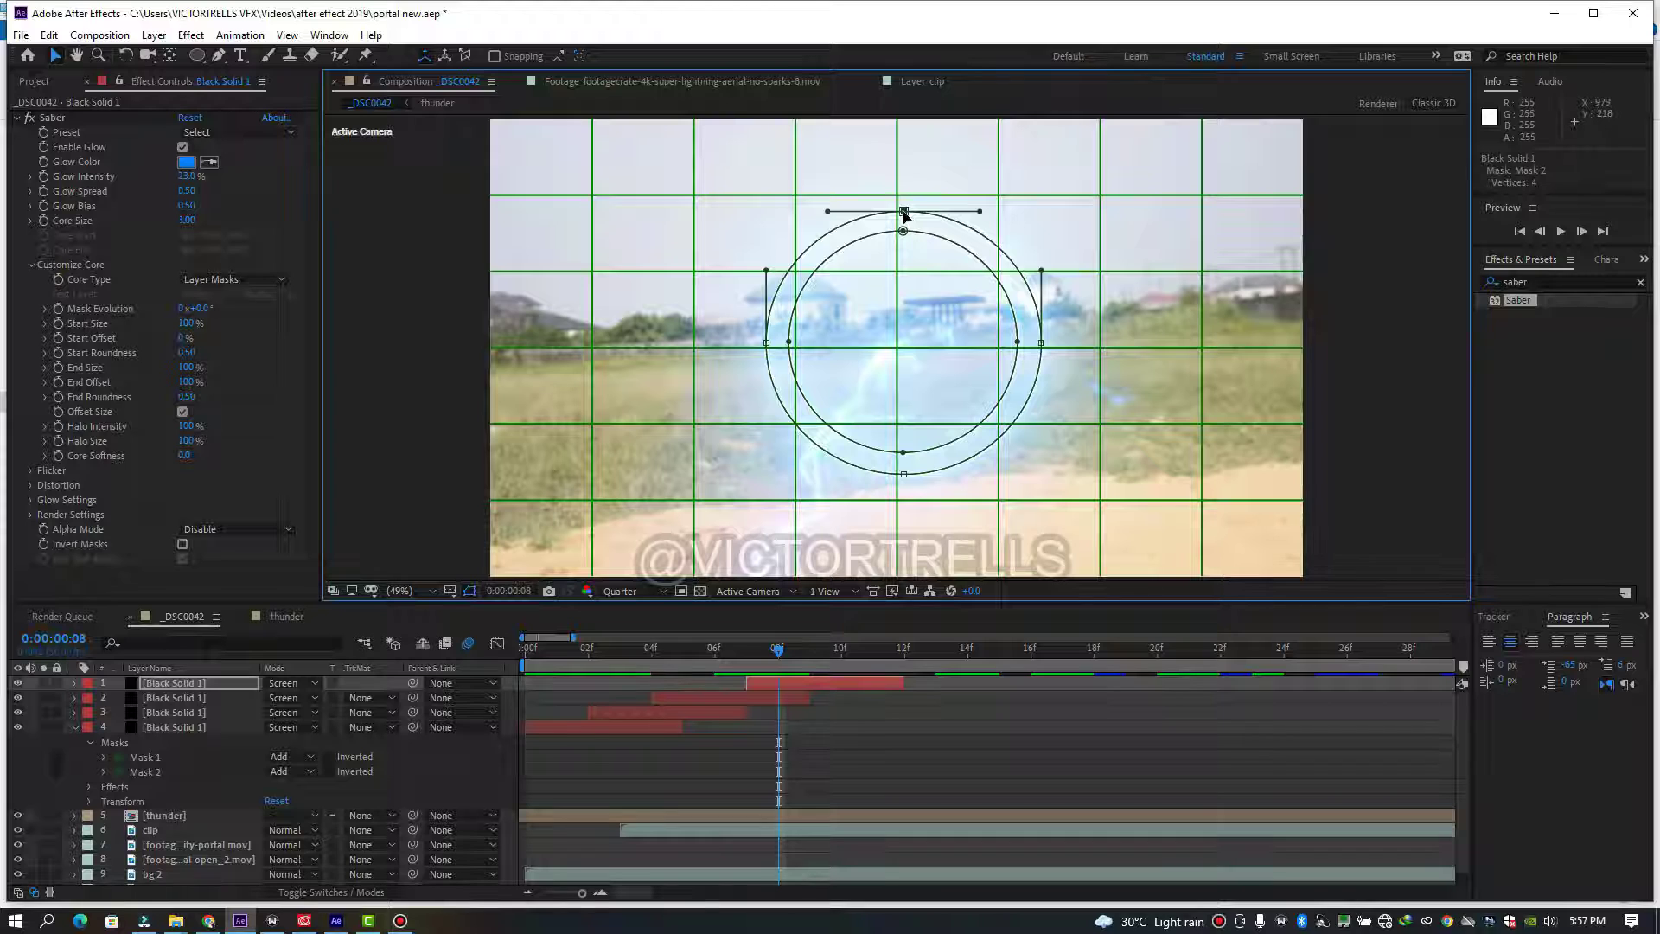
pyautogui.moveTo(662, 183); pyautogui.dragTo(1054, 533)
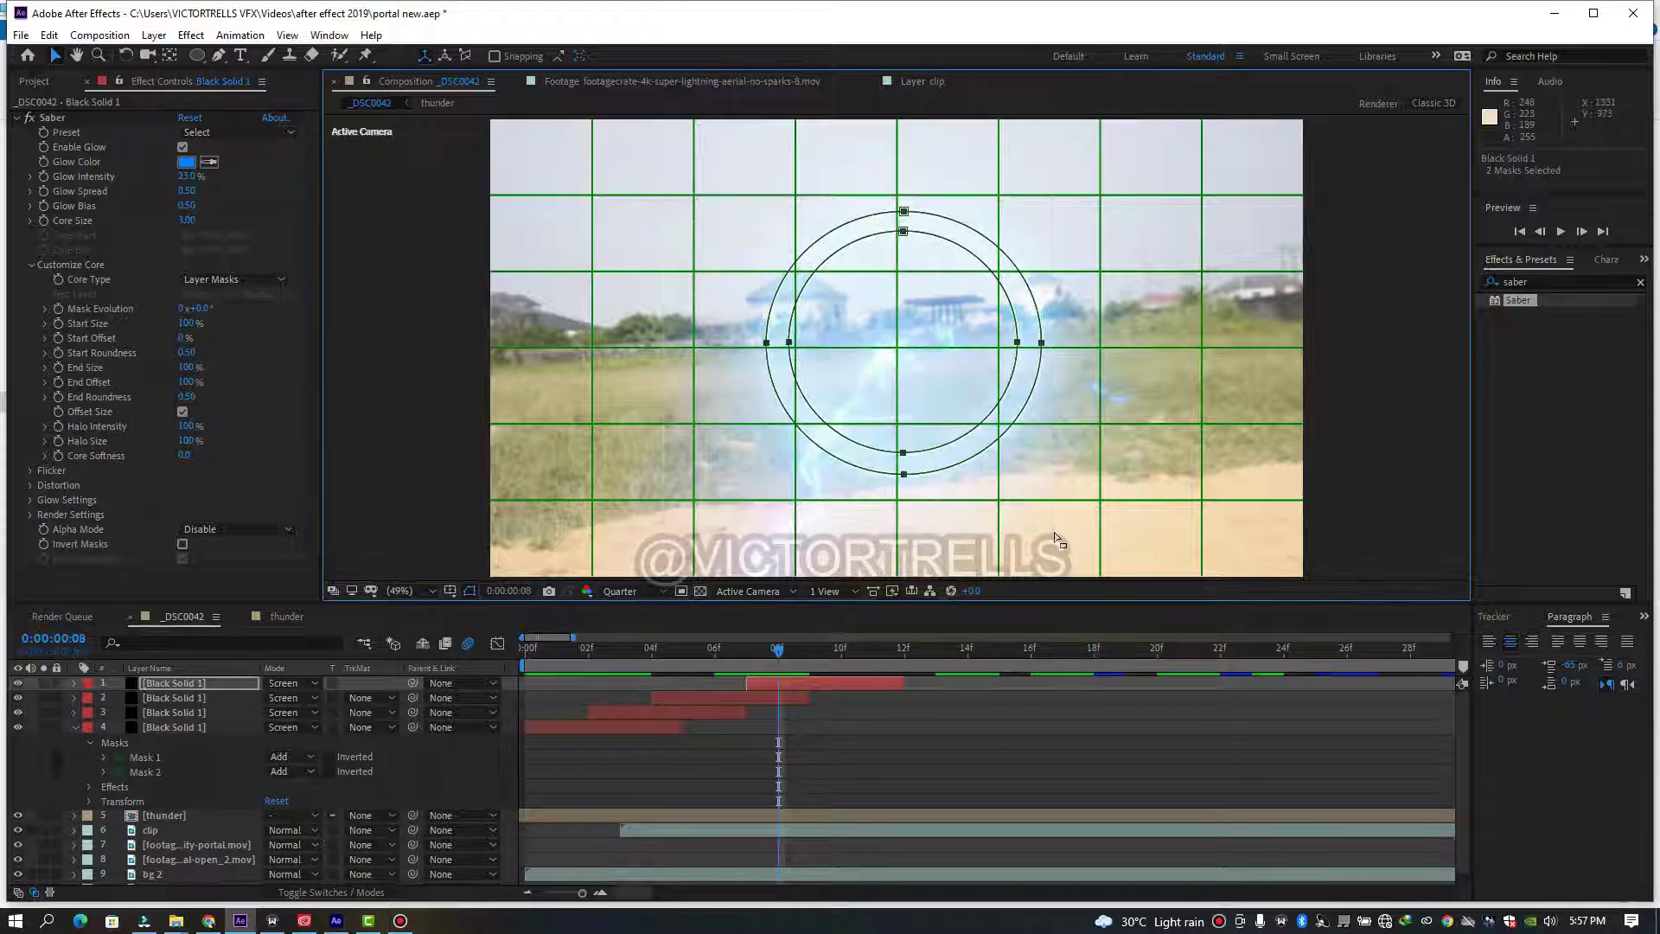
pyautogui.doubleClick(903, 212)
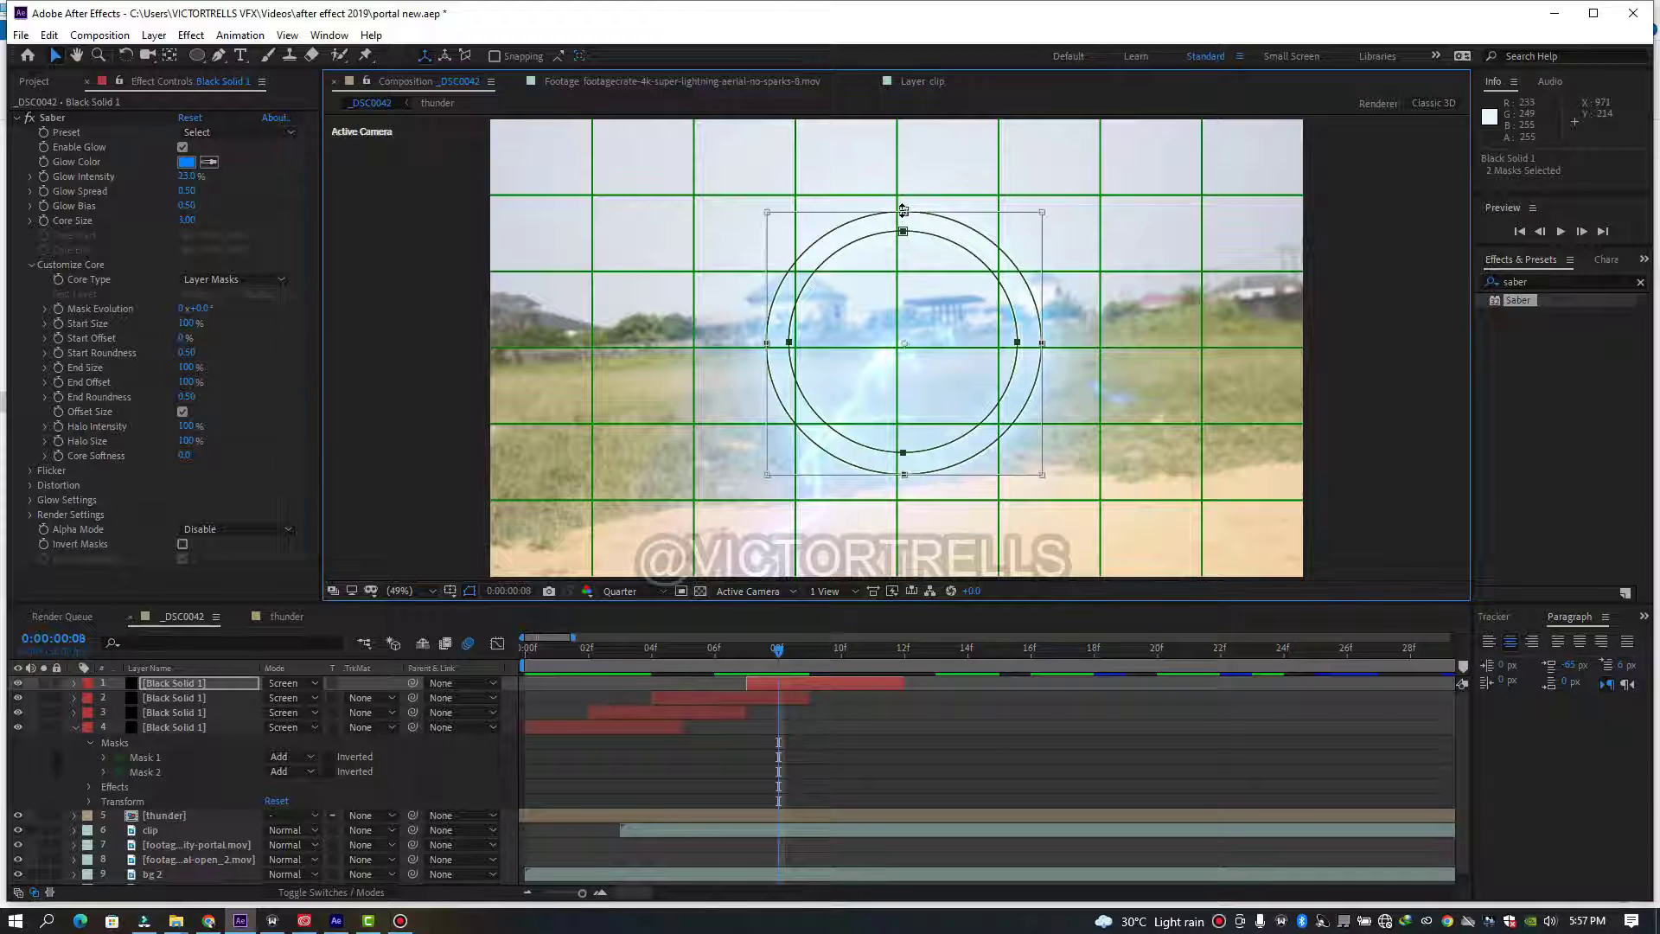
pyautogui.moveTo(1042, 212); pyautogui.dragTo(1167, 132)
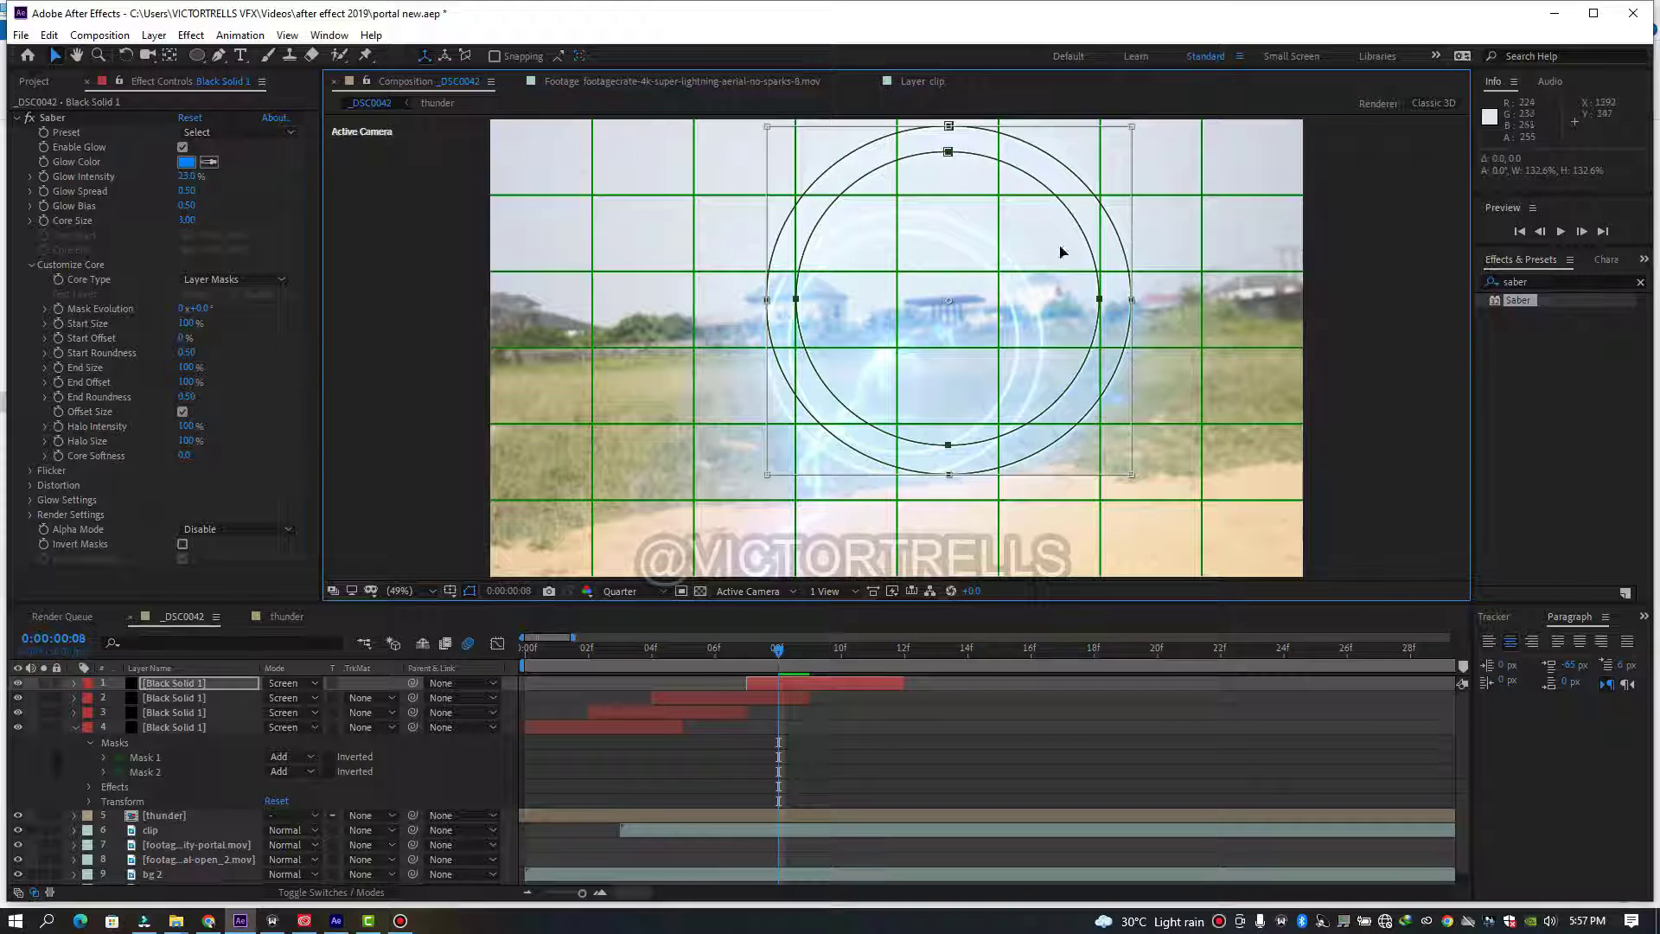
pyautogui.moveTo(1041, 259); pyautogui.dragTo(994, 302)
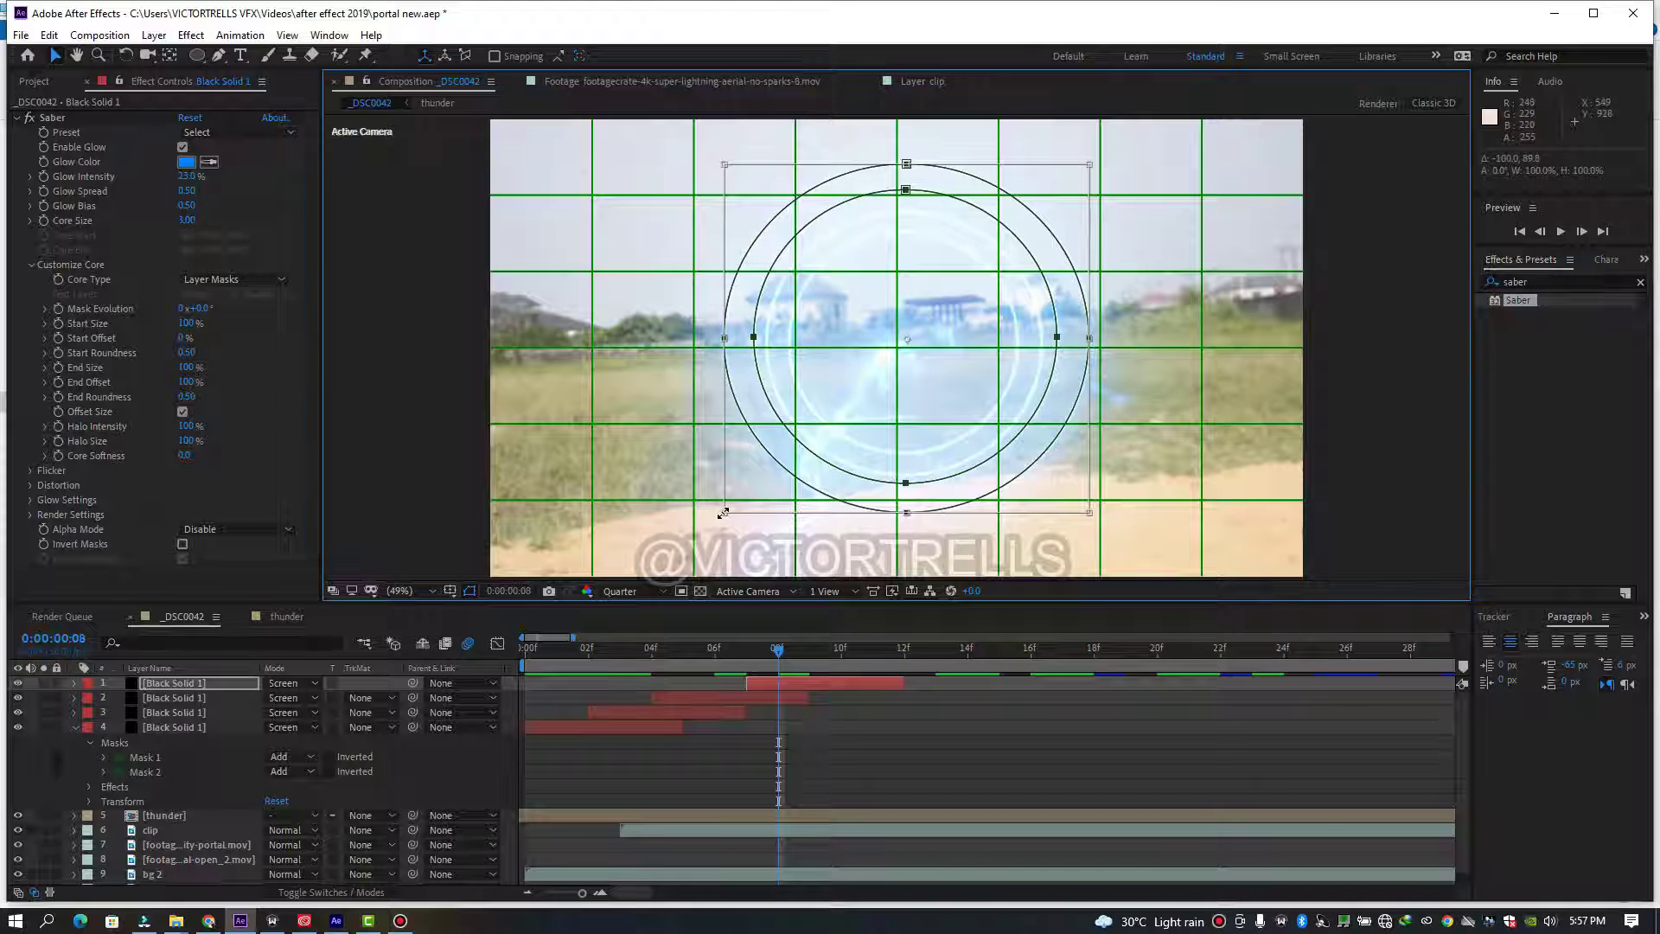
pyautogui.moveTo(711, 530); pyautogui.dragTo(683, 554)
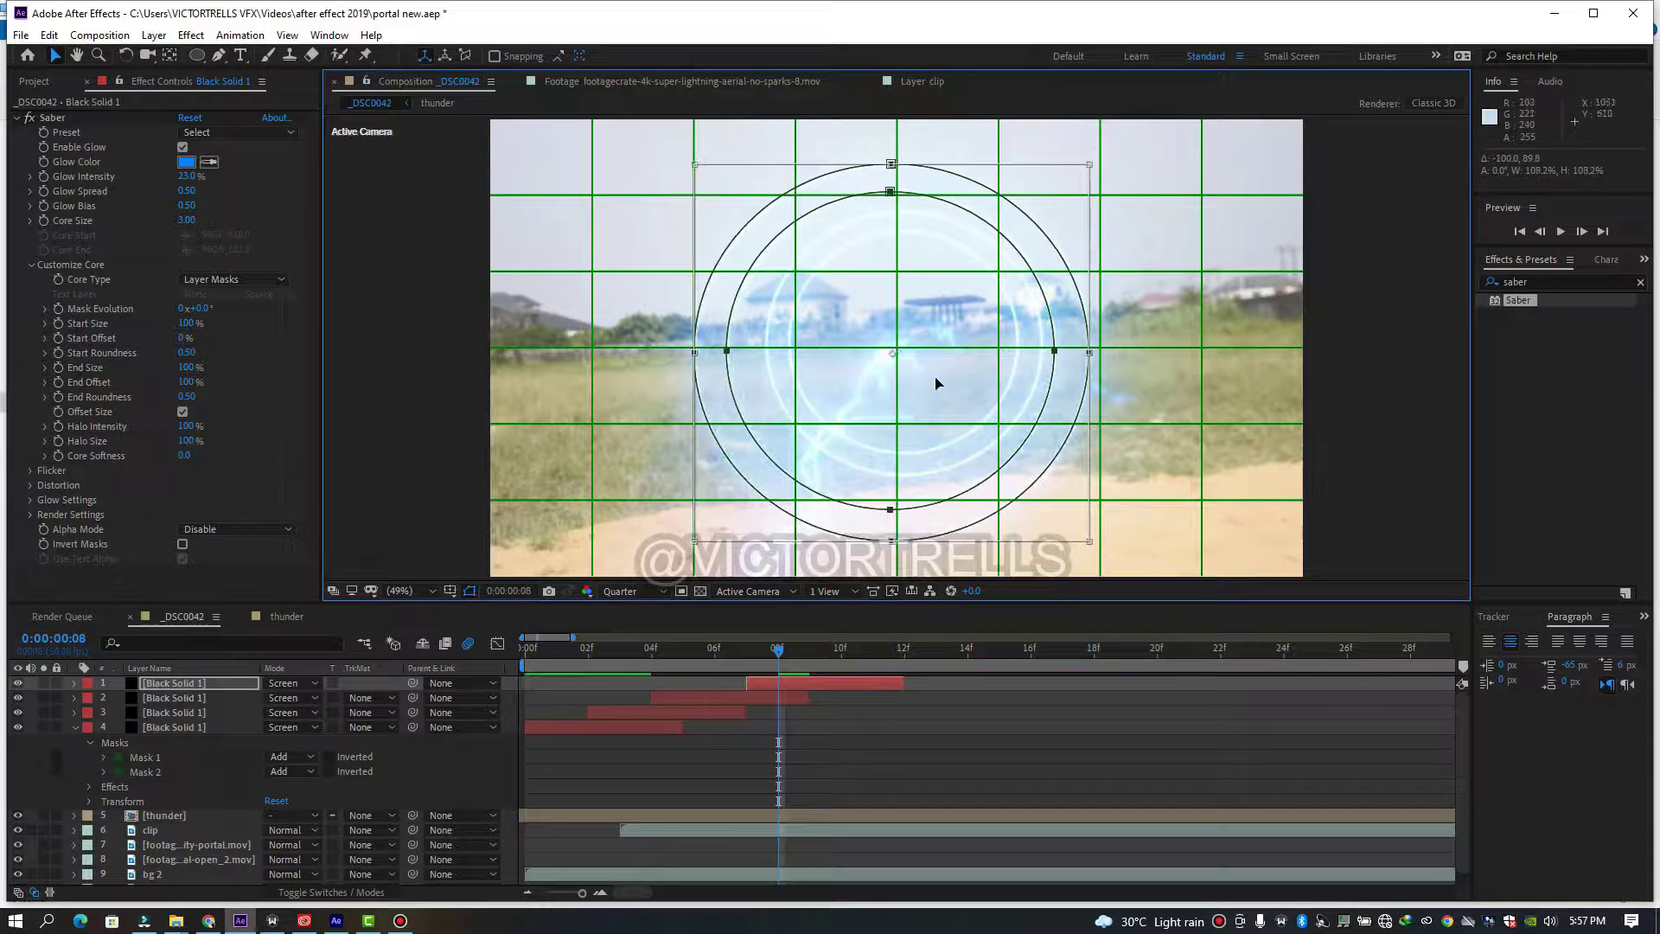
pyautogui.moveTo(937, 381); pyautogui.dragTo(949, 370)
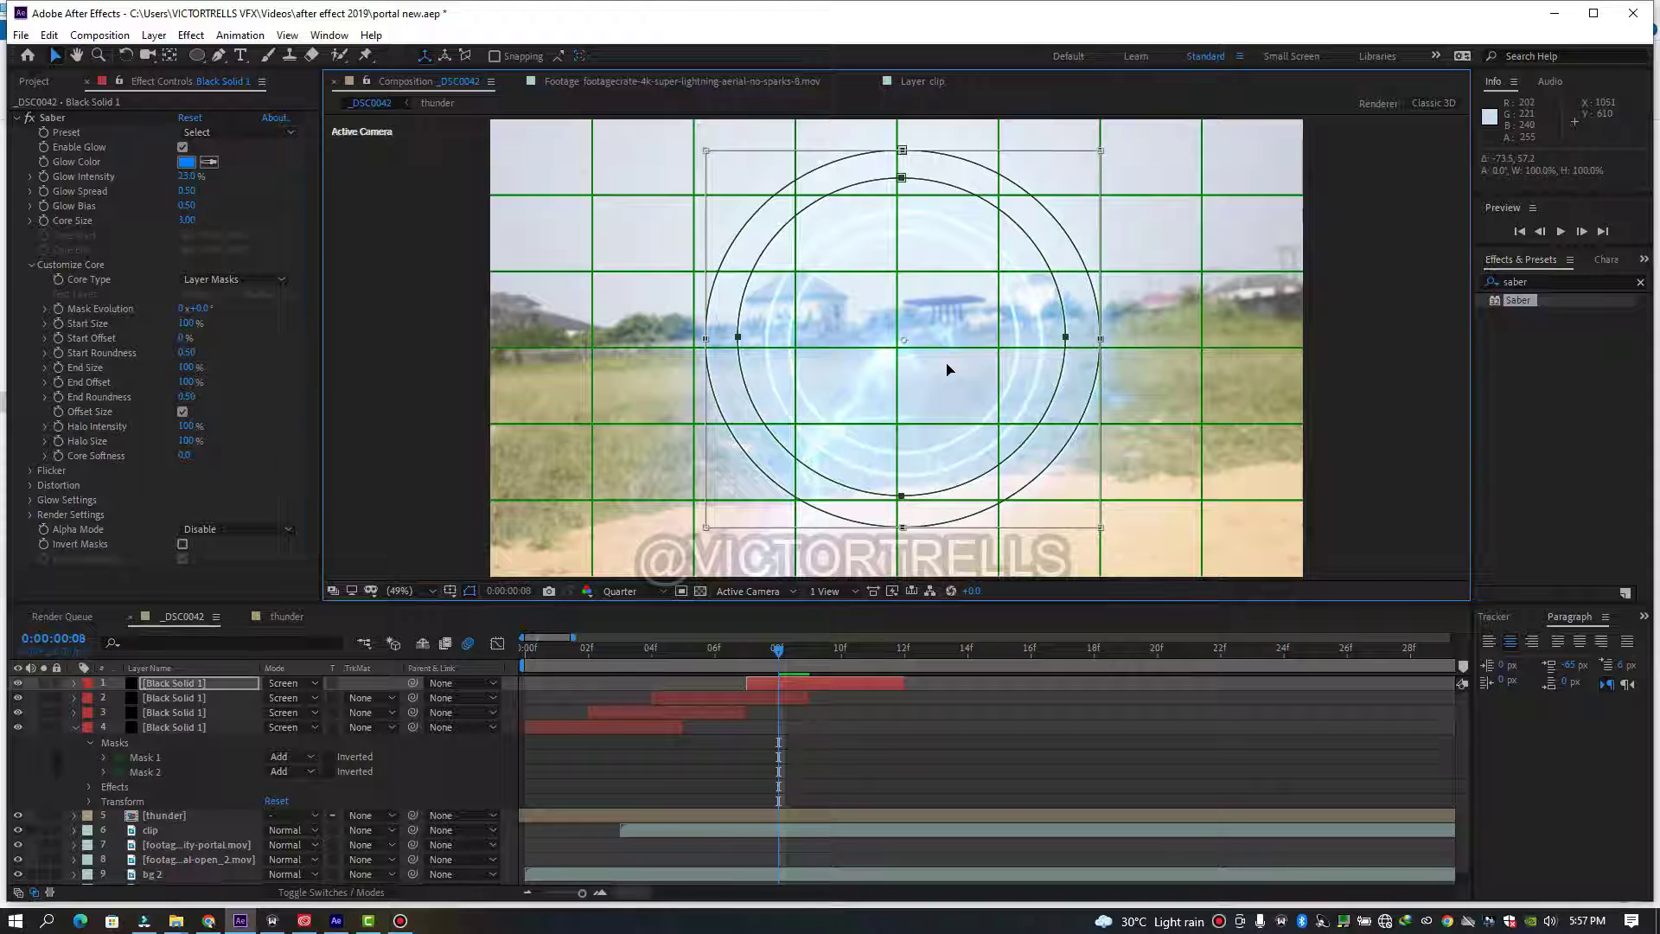
# - Preview the staggered ring animation across the opening frames and return to the start of the composition
pyautogui.press('space')
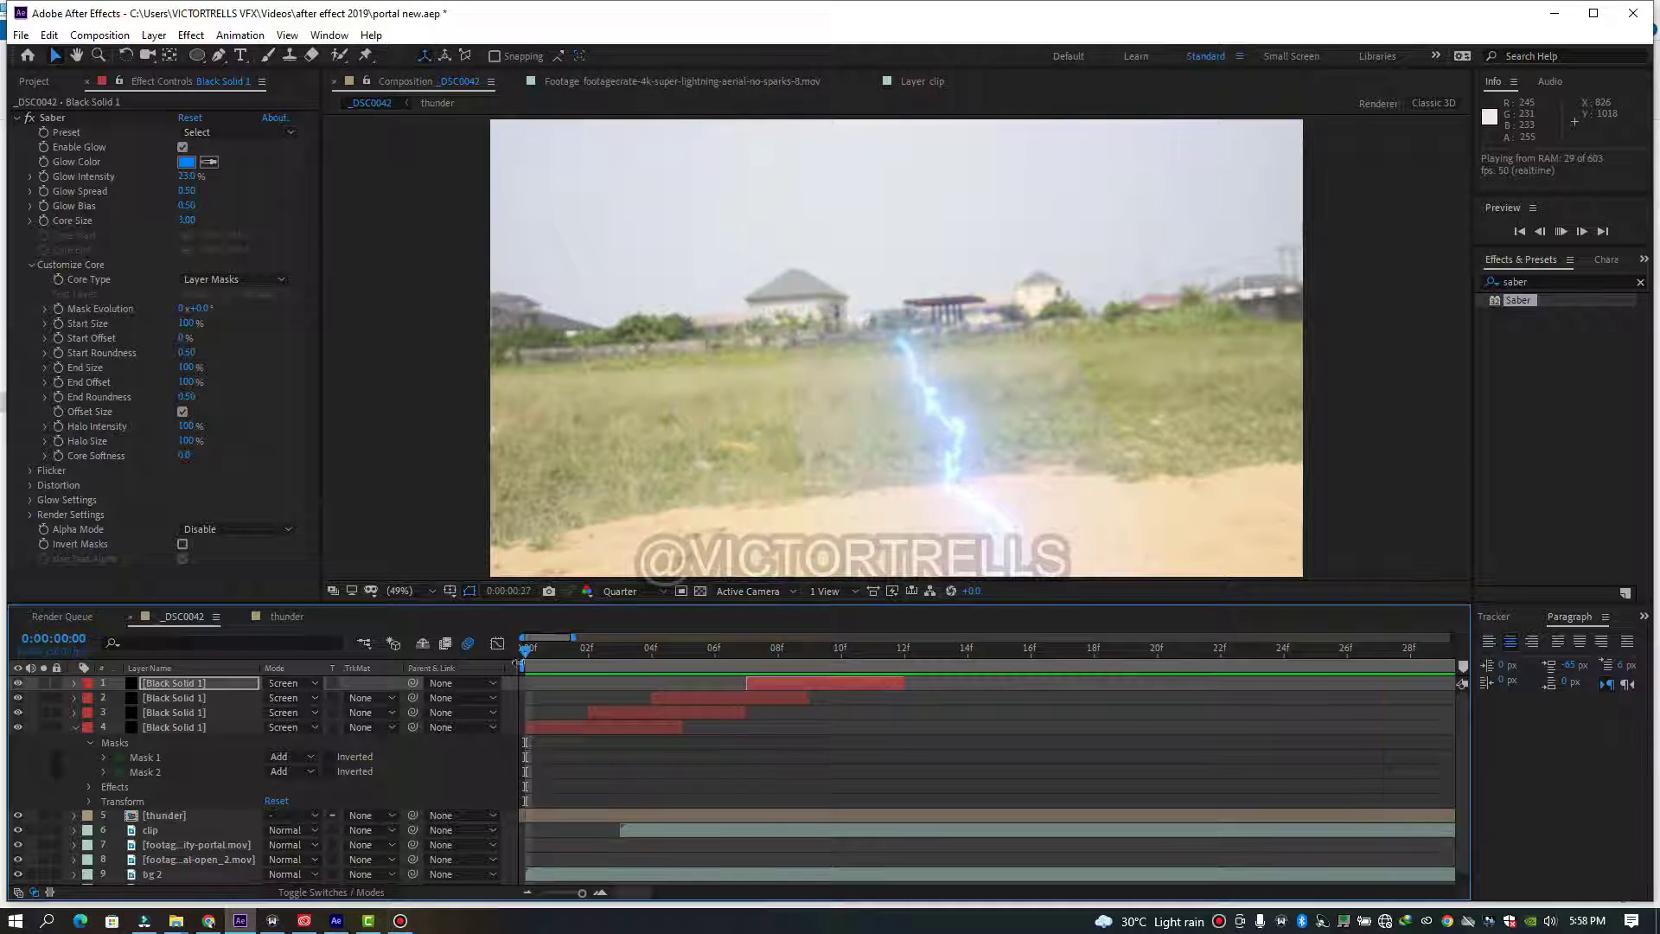
pyautogui.click(542, 658)
pyautogui.press('space')
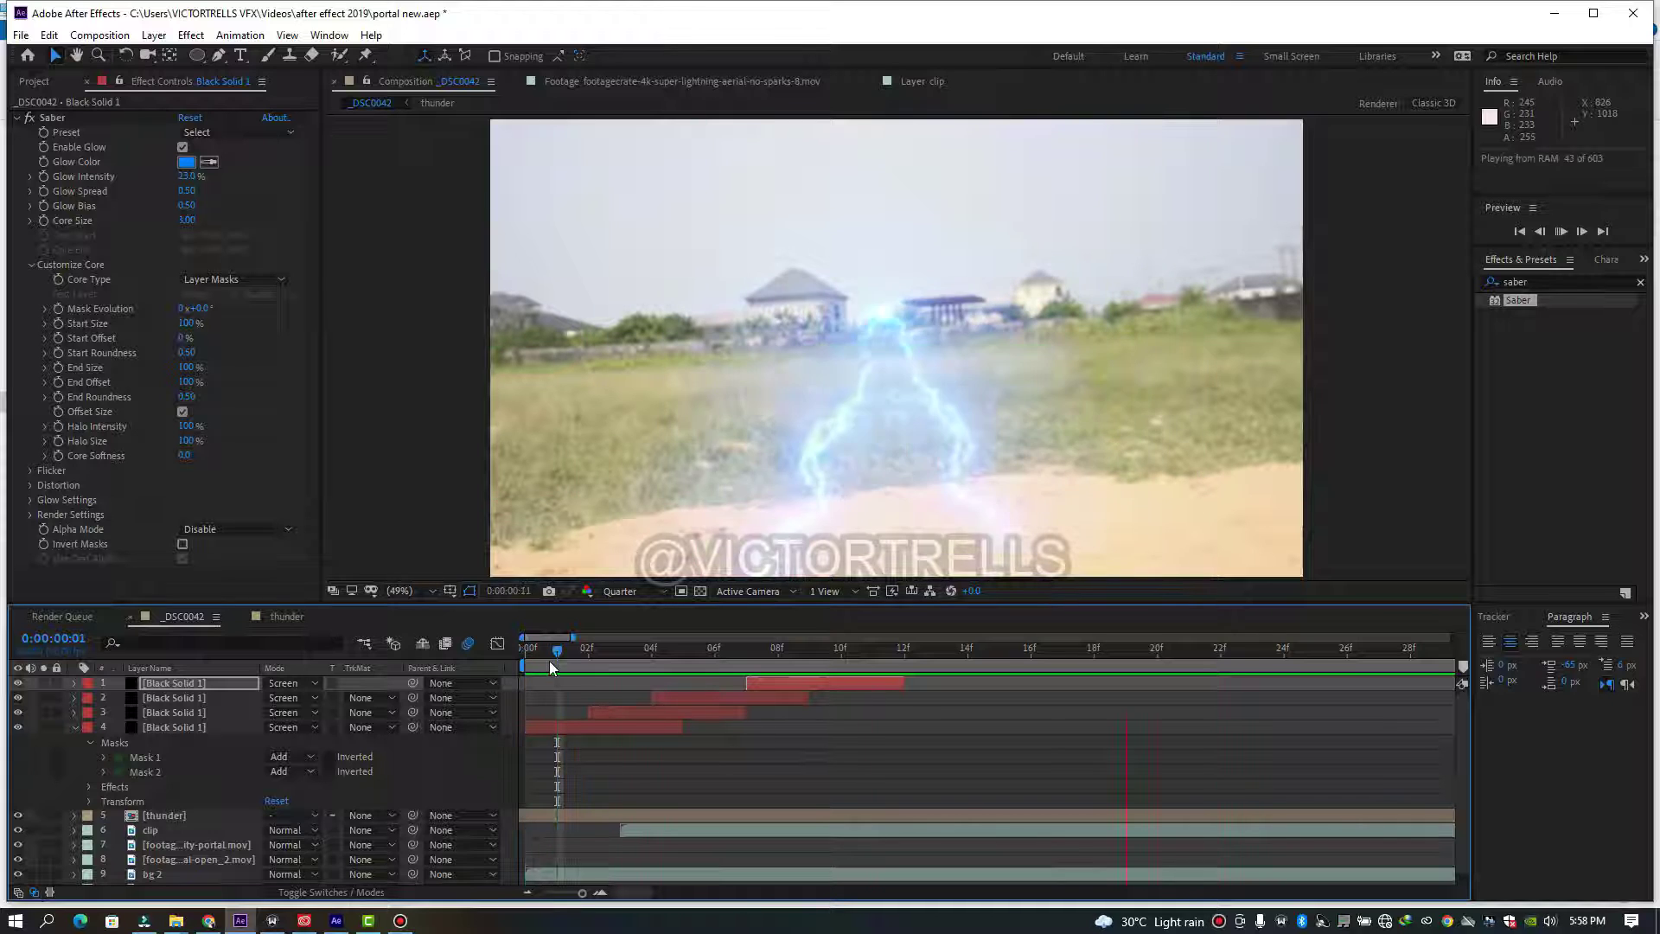
pyautogui.click(750, 647)
pyautogui.moveTo(776, 650); pyautogui.dragTo(932, 648)
pyautogui.press('Home')
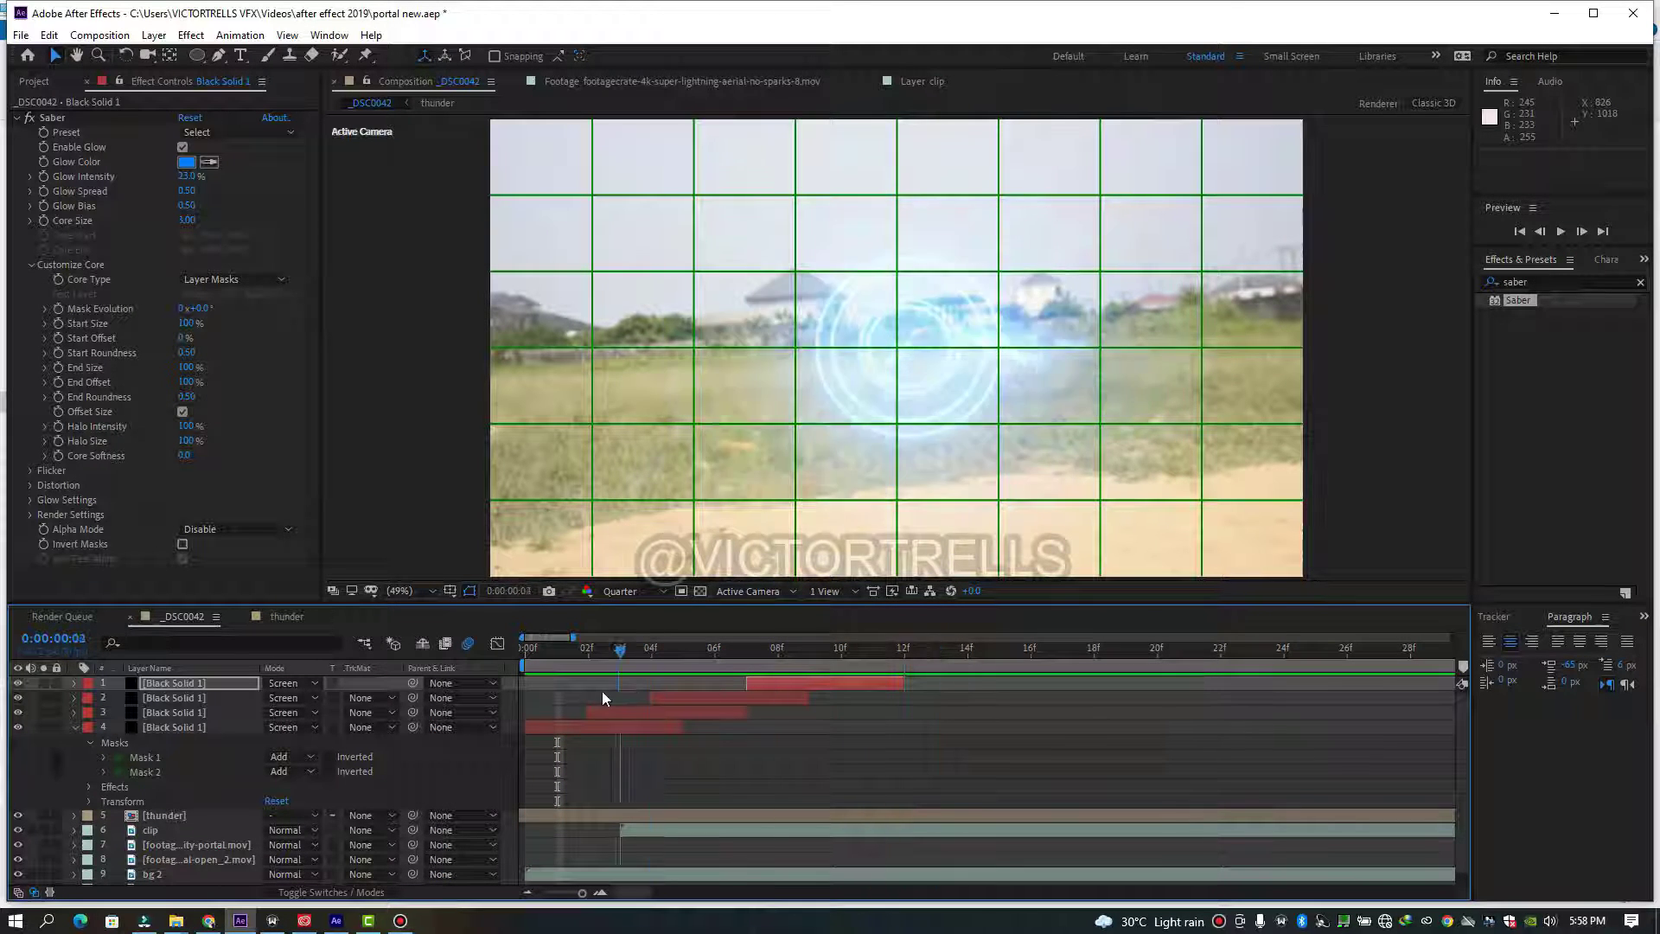
# - Pre-compose the four Black Solid 1 ring layers into a new composition named "circle"
pyautogui.click(572, 723)
pyautogui.click(628, 727)
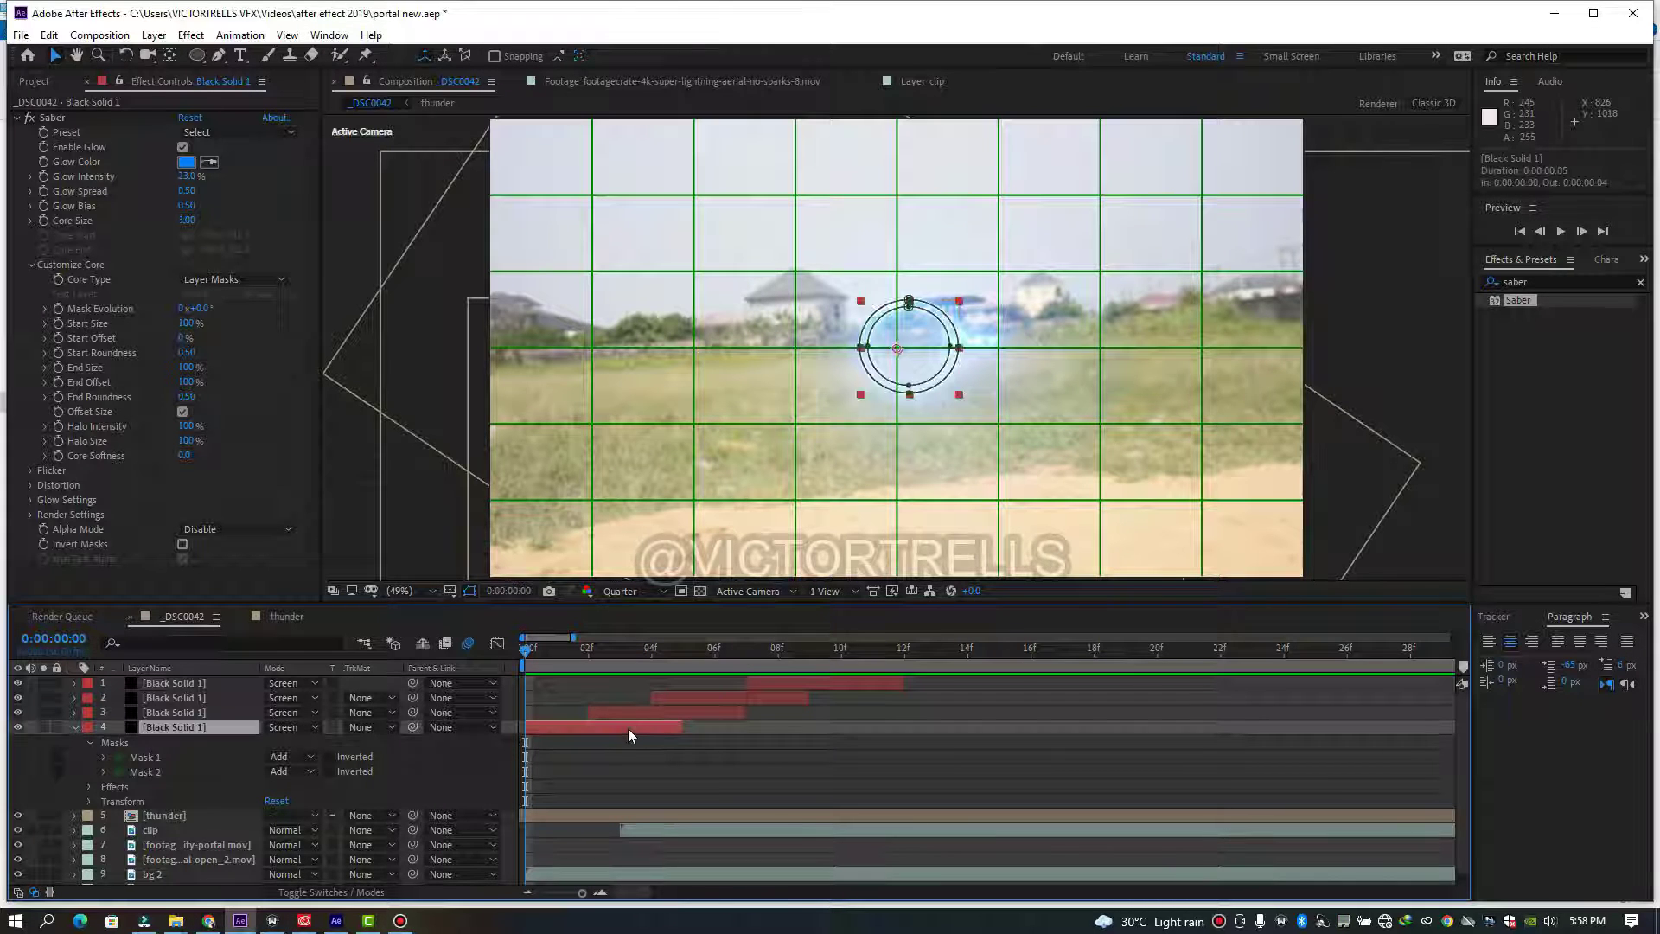
pyautogui.keyDown('ctrl'); pyautogui.click(633, 716); pyautogui.keyUp('ctrl')
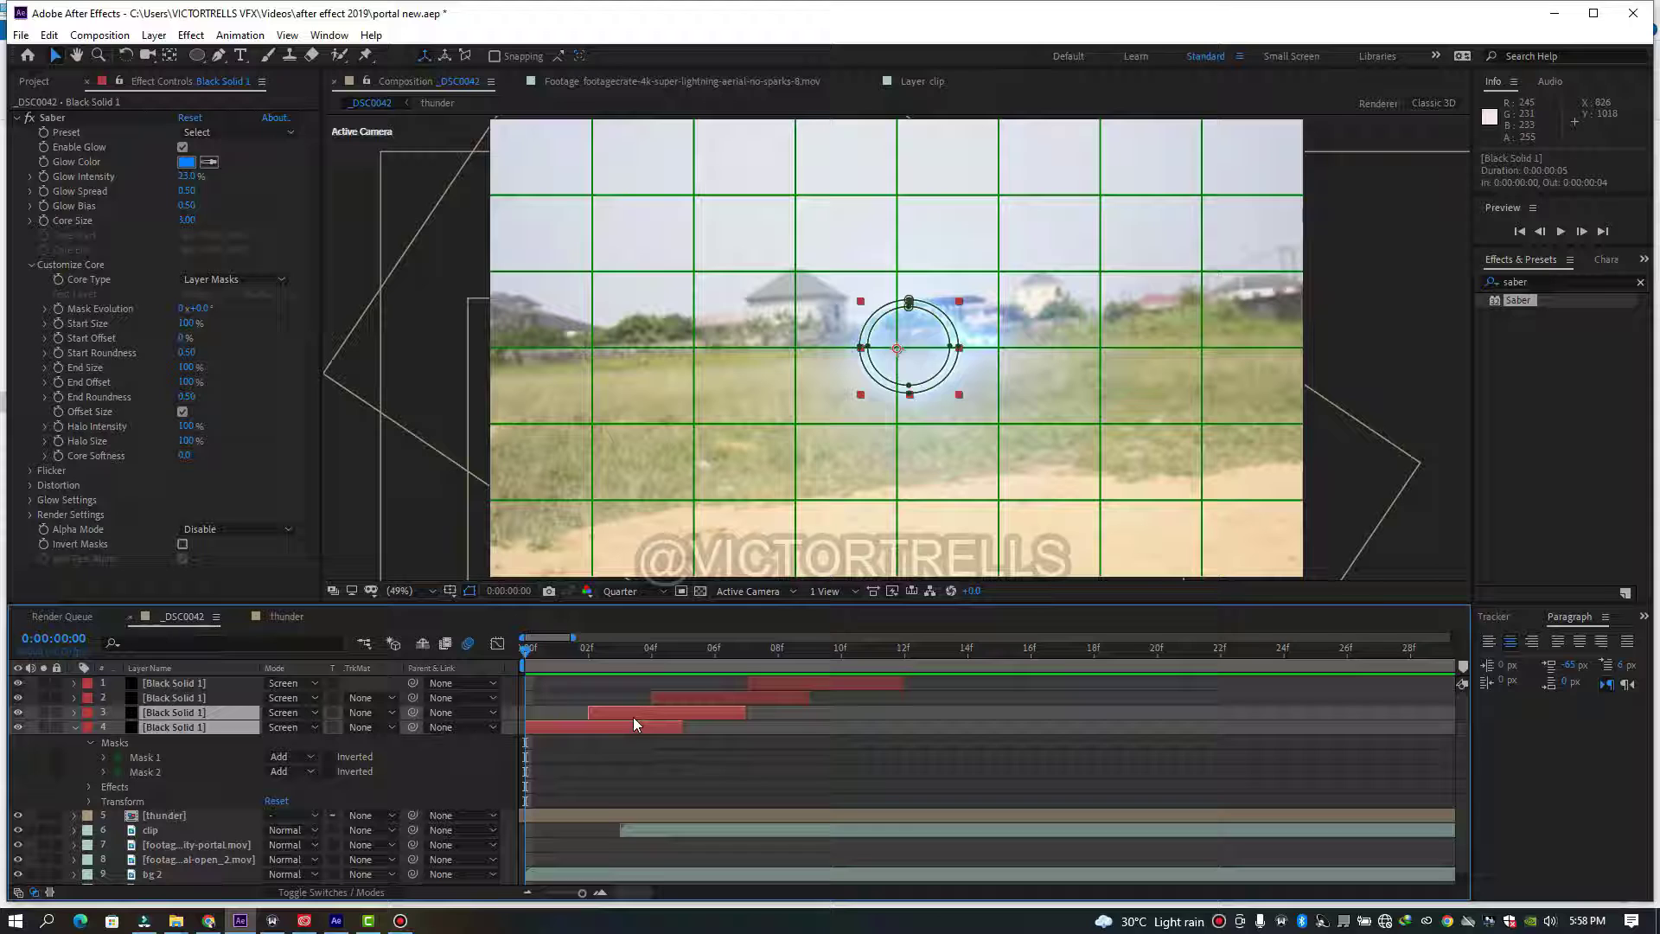
pyautogui.keyDown('ctrl'); pyautogui.click(687, 698); pyautogui.keyUp('ctrl')
pyautogui.keyDown('ctrl'); pyautogui.click(775, 682); pyautogui.keyUp('ctrl')
pyautogui.rightClick(775, 682)
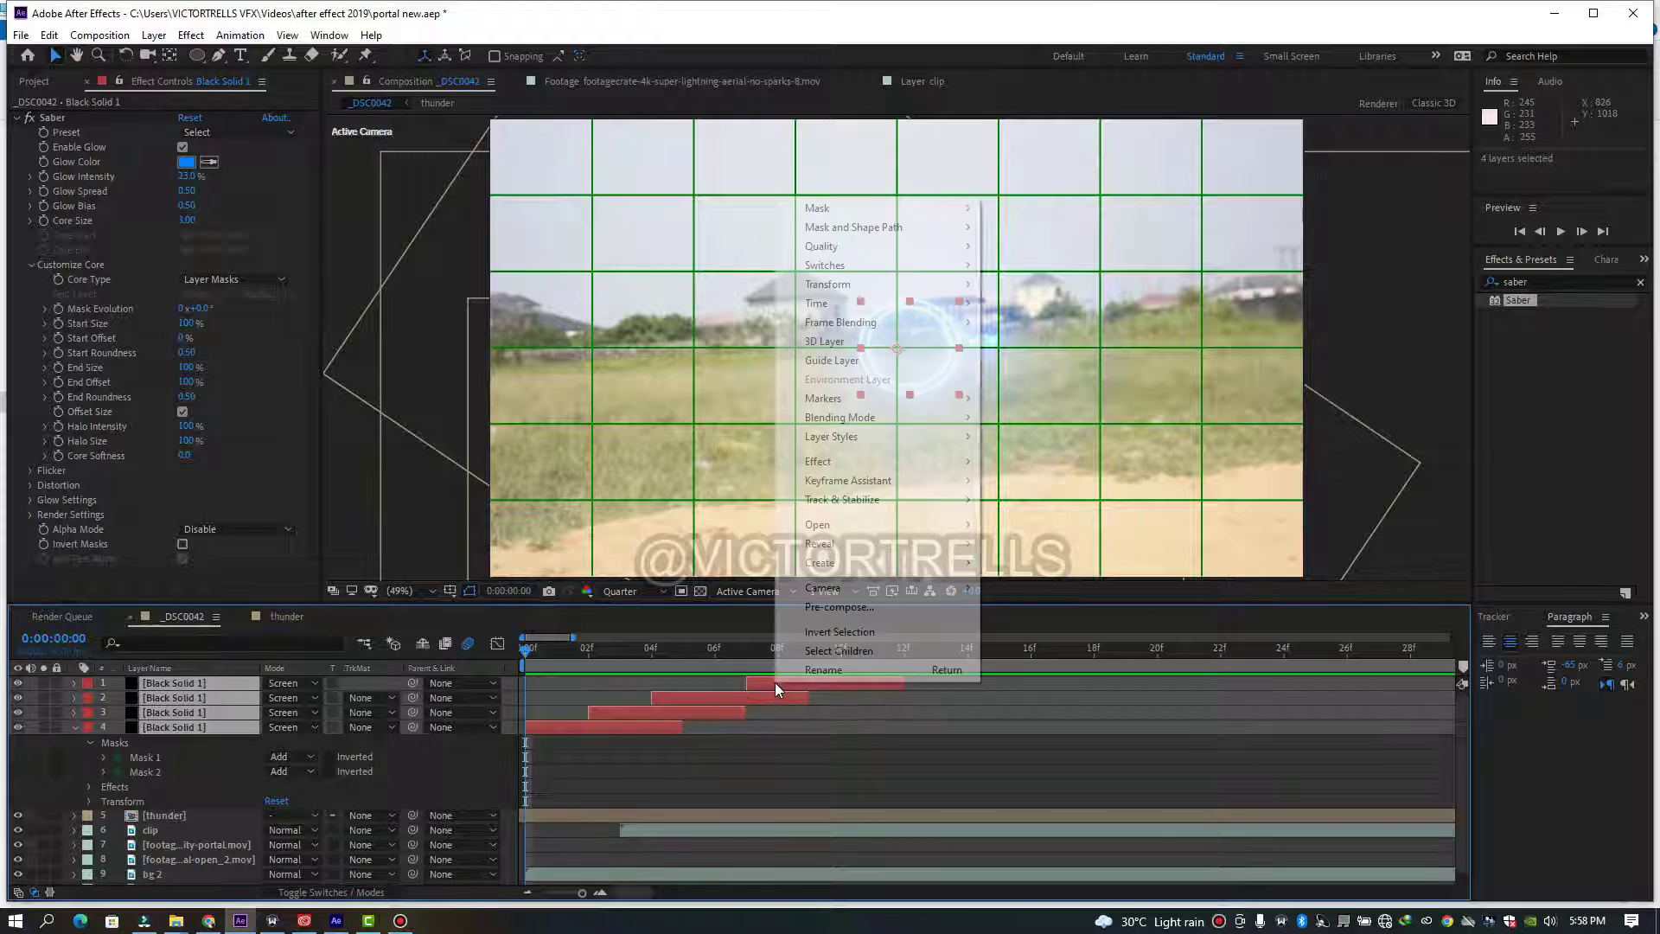
pyautogui.click(852, 608)
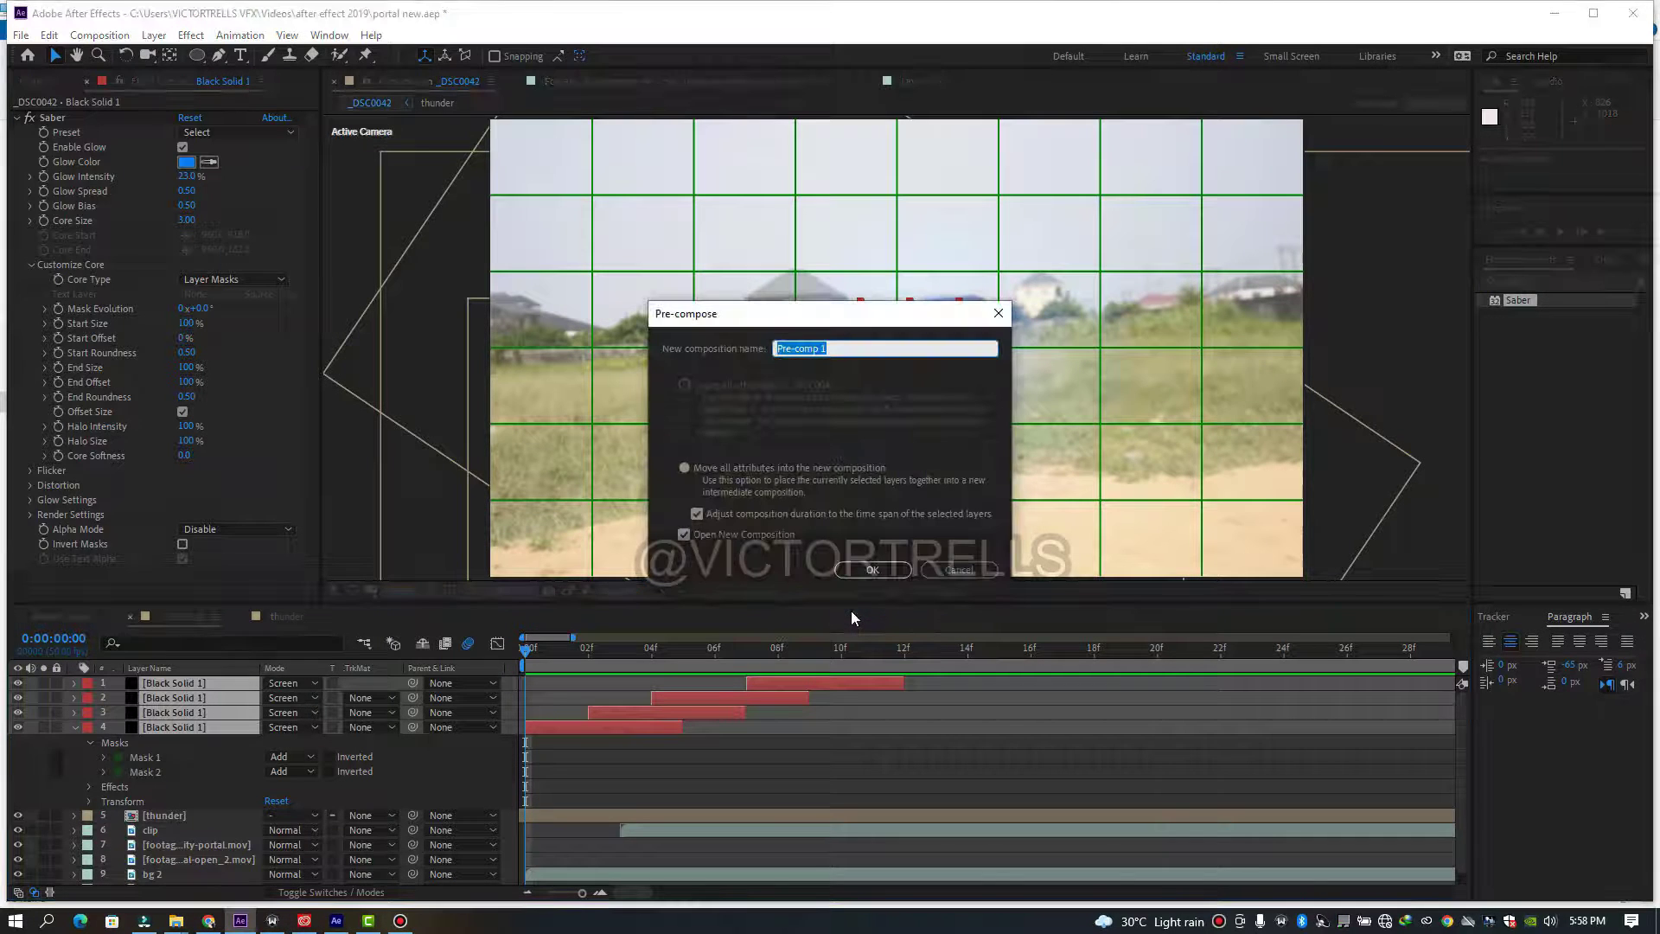
pyautogui.write('ws')
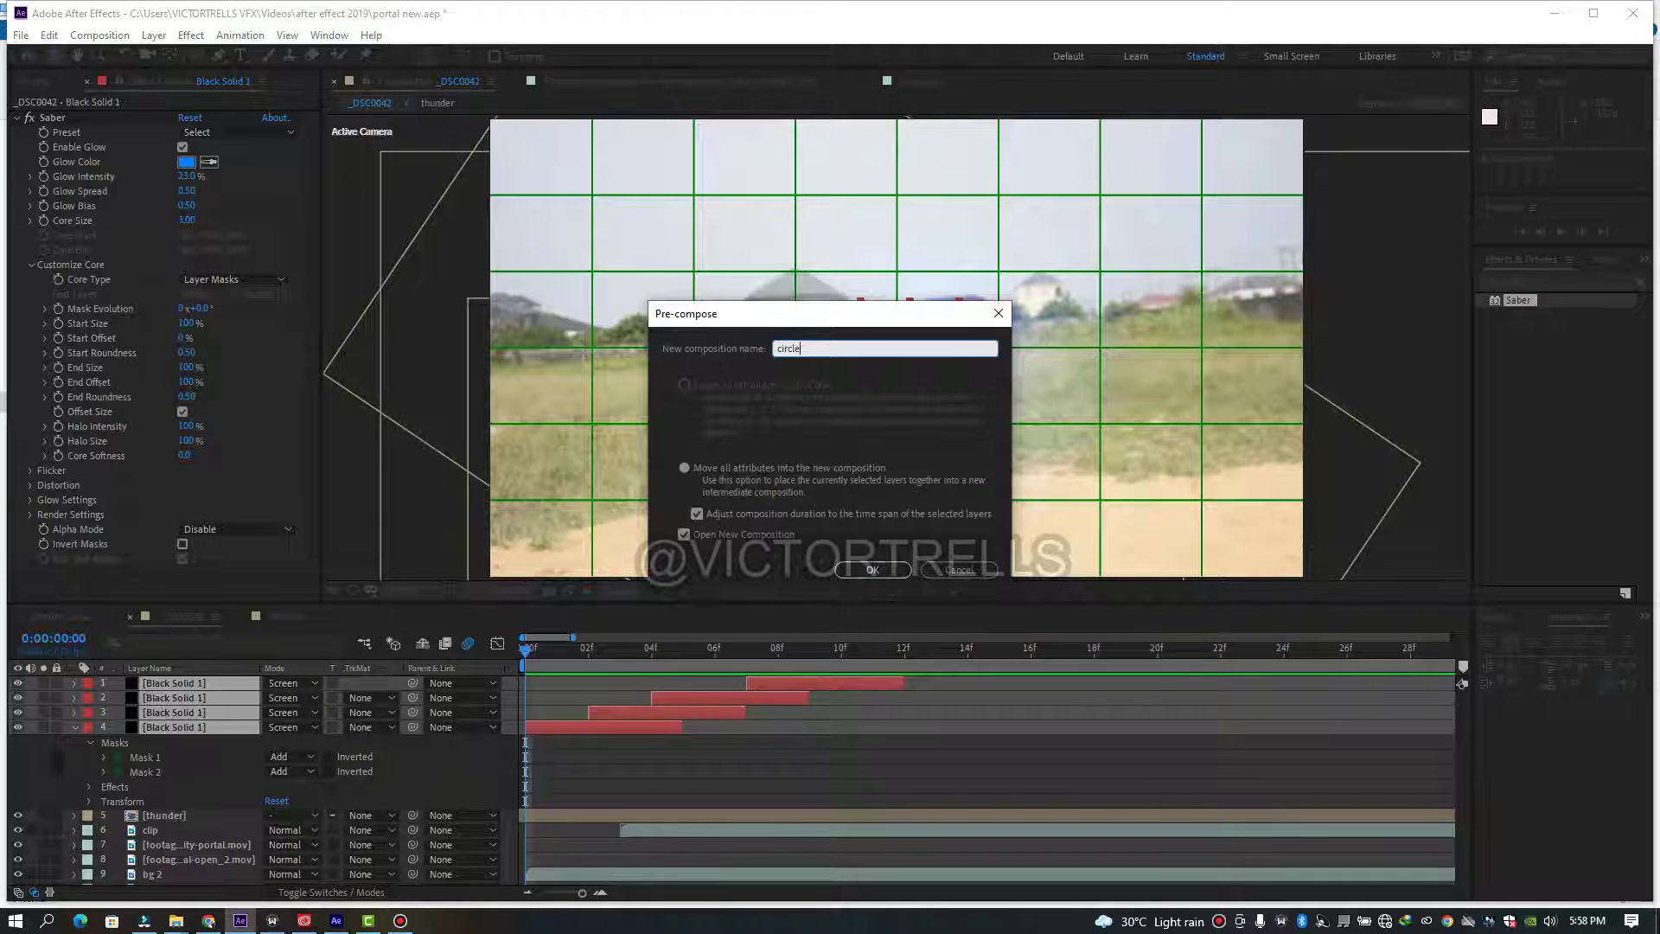
pyautogui.press('Return')
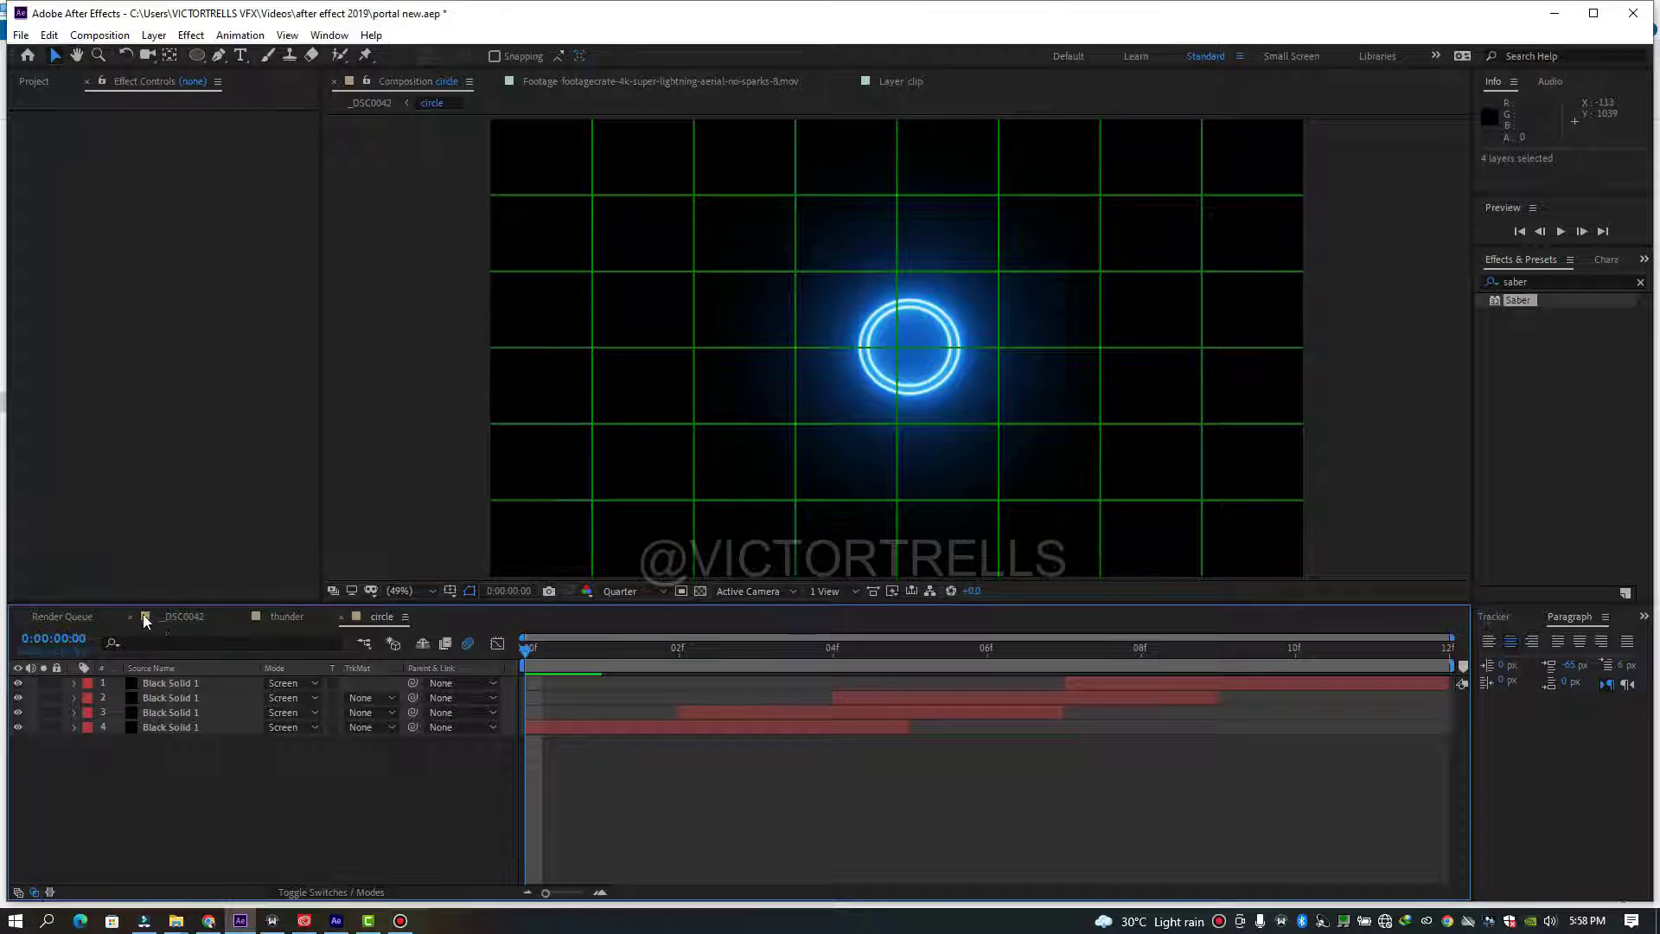
# - Return to the _DSC0042 composition, check the playback, and enable Collapse Transformations on the circle layer
pyautogui.click(164, 615)
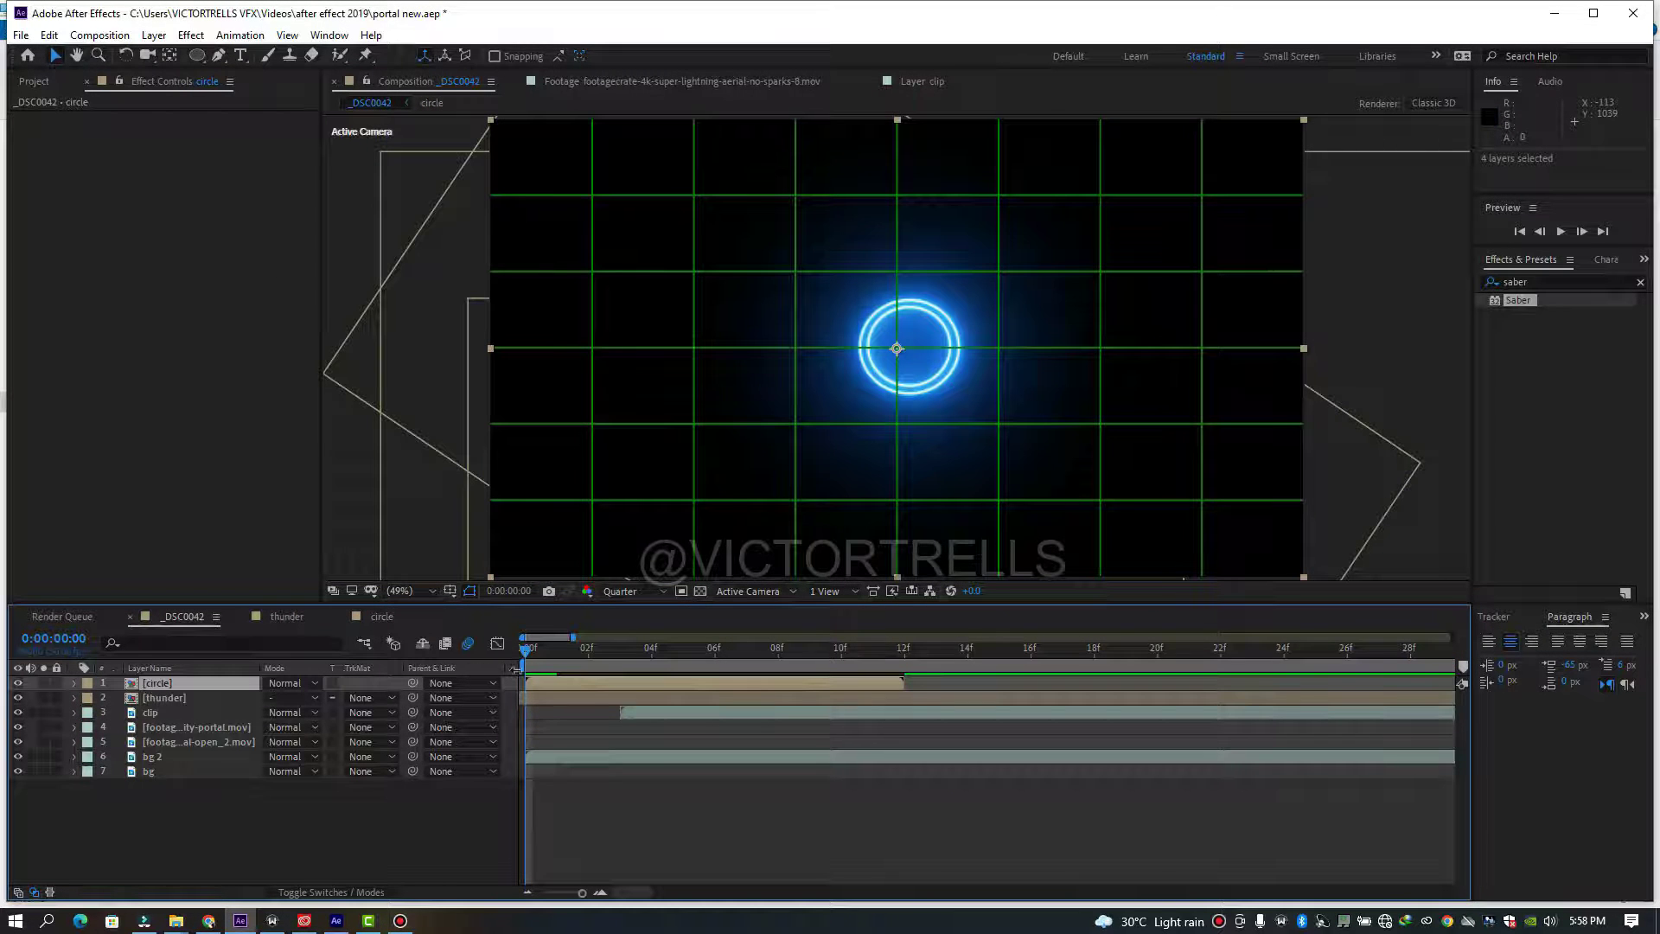
pyautogui.press('space')
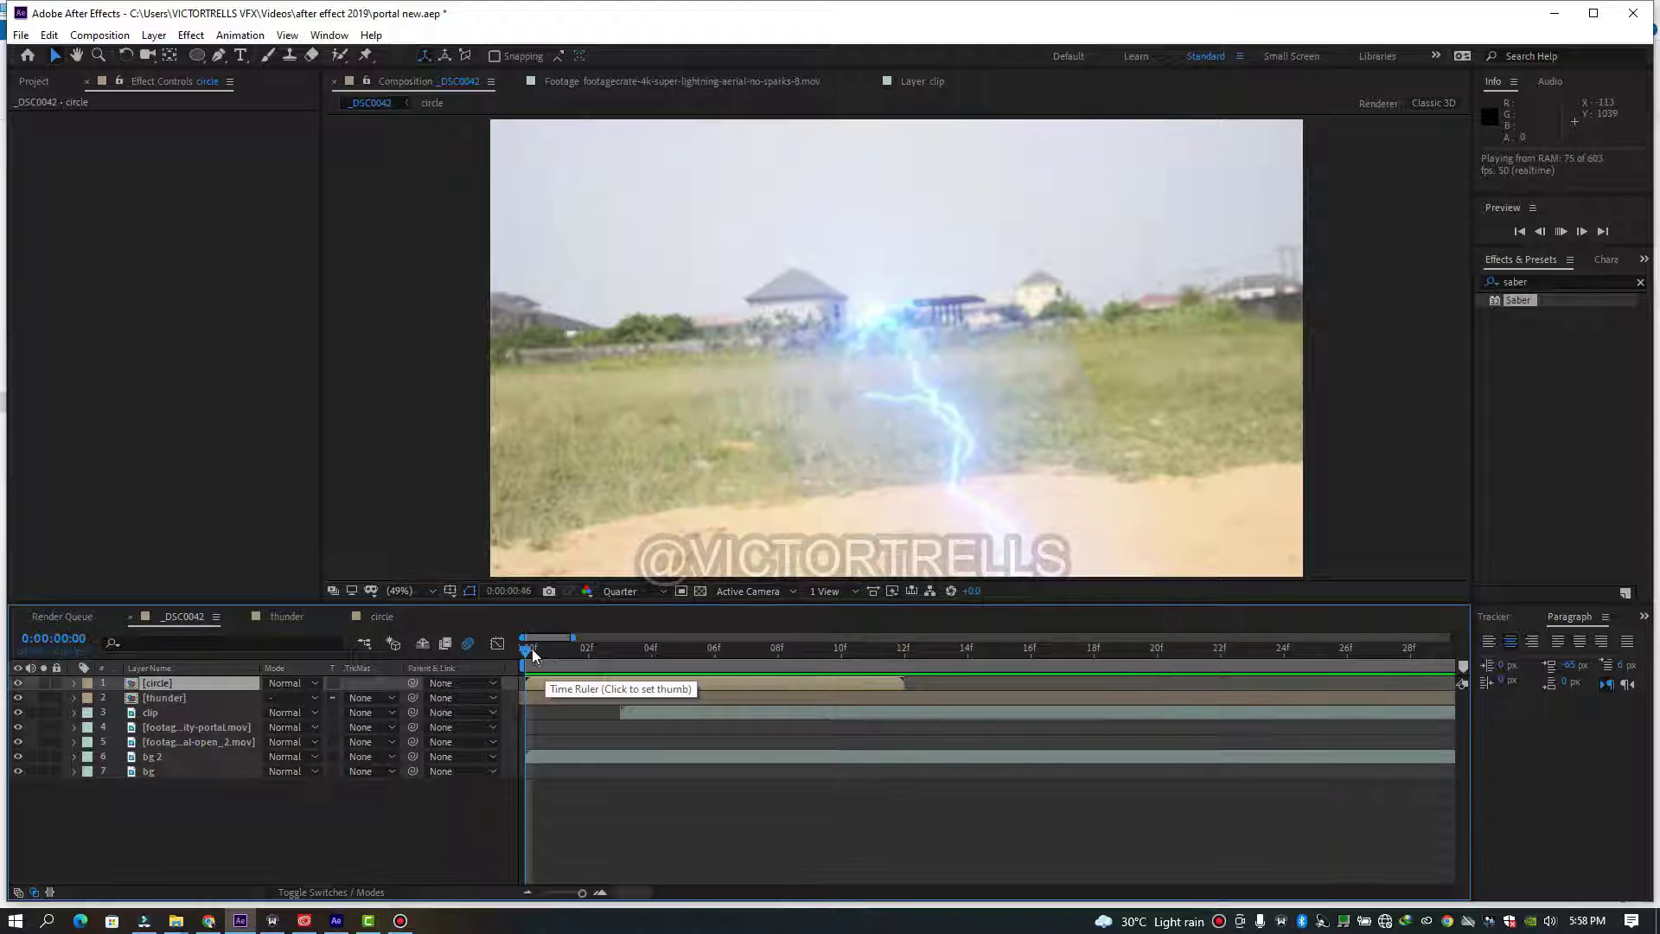
pyautogui.click(553, 650)
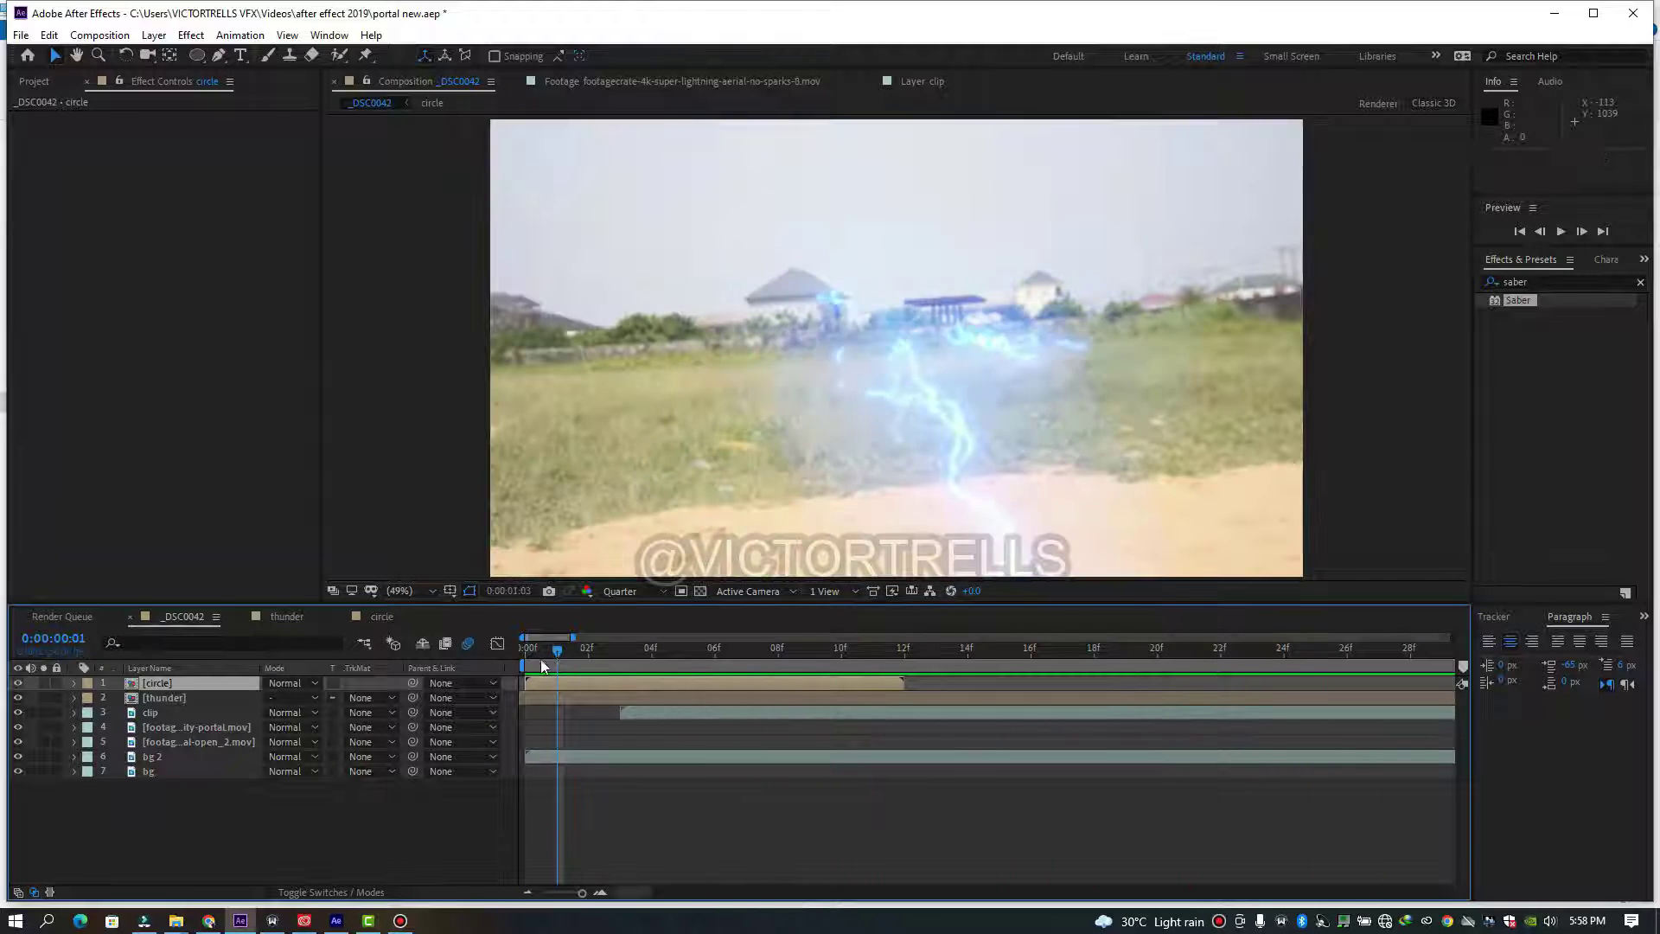
pyautogui.moveTo(541, 659); pyautogui.dragTo(506, 666)
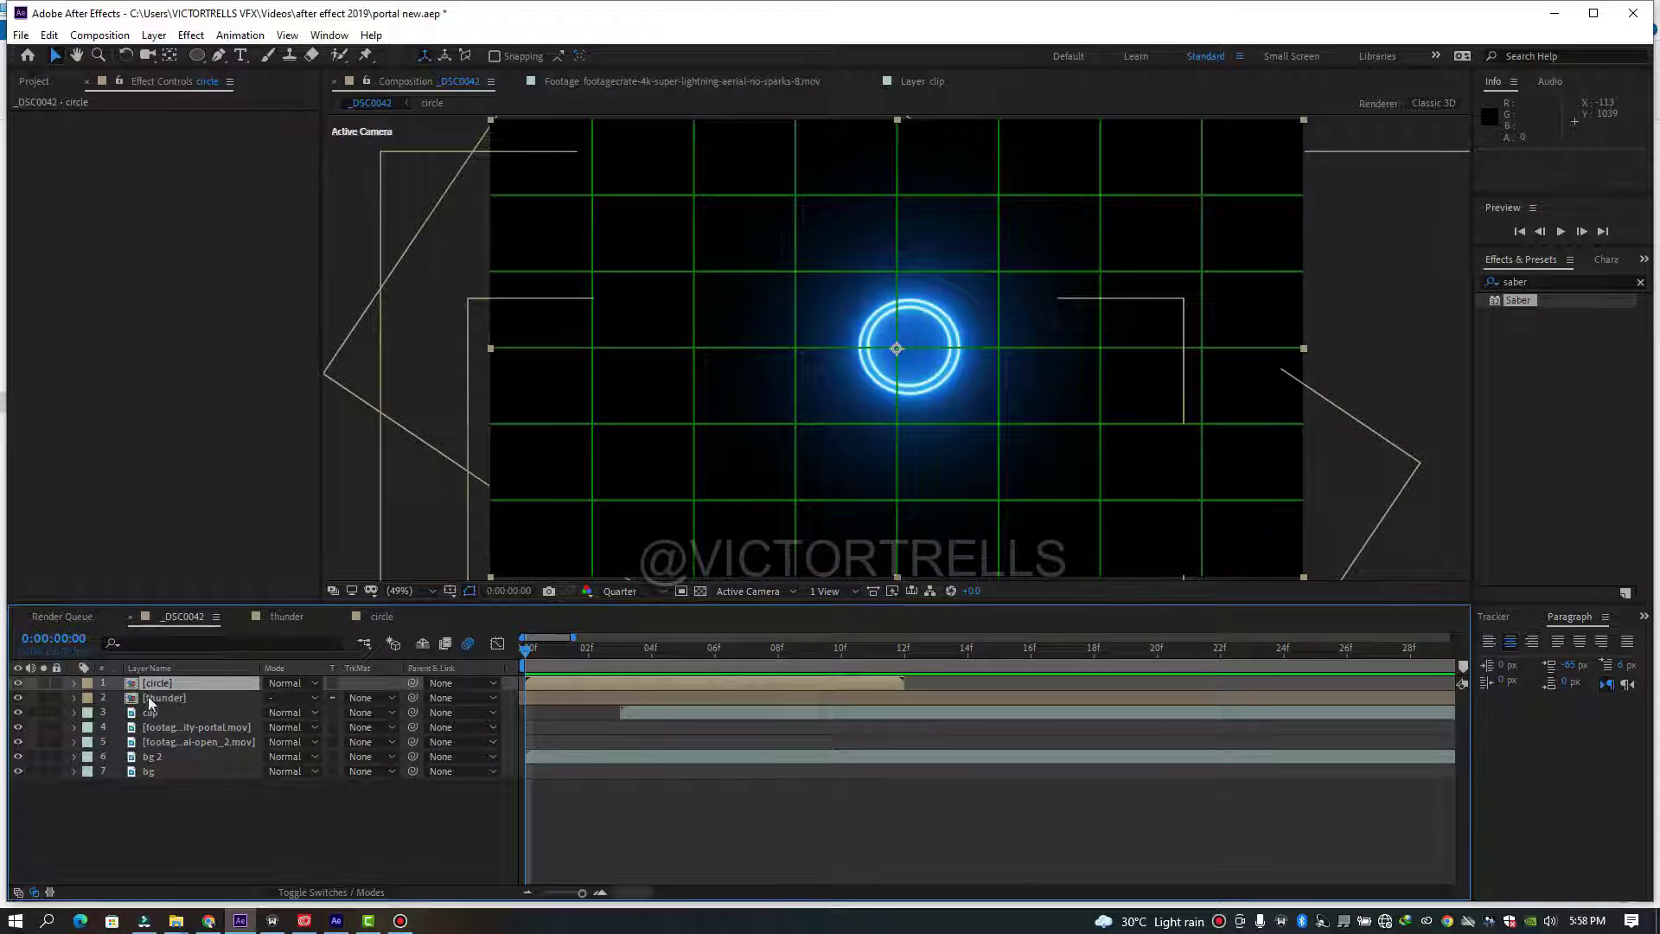
pyautogui.click(292, 885)
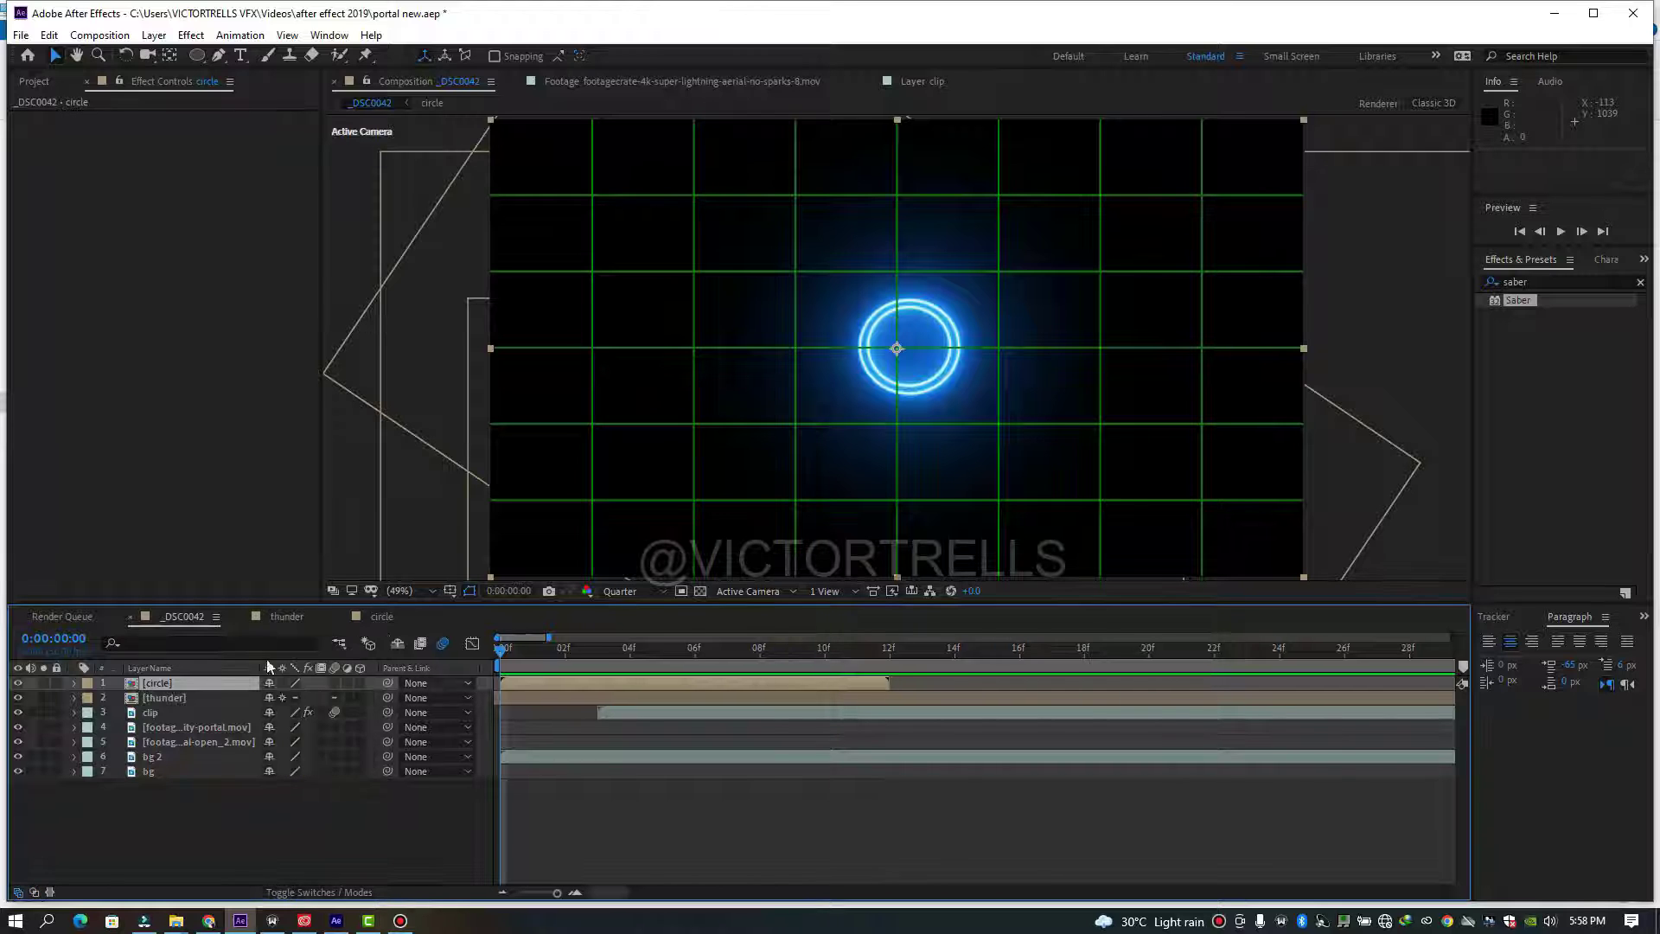
pyautogui.click(282, 683)
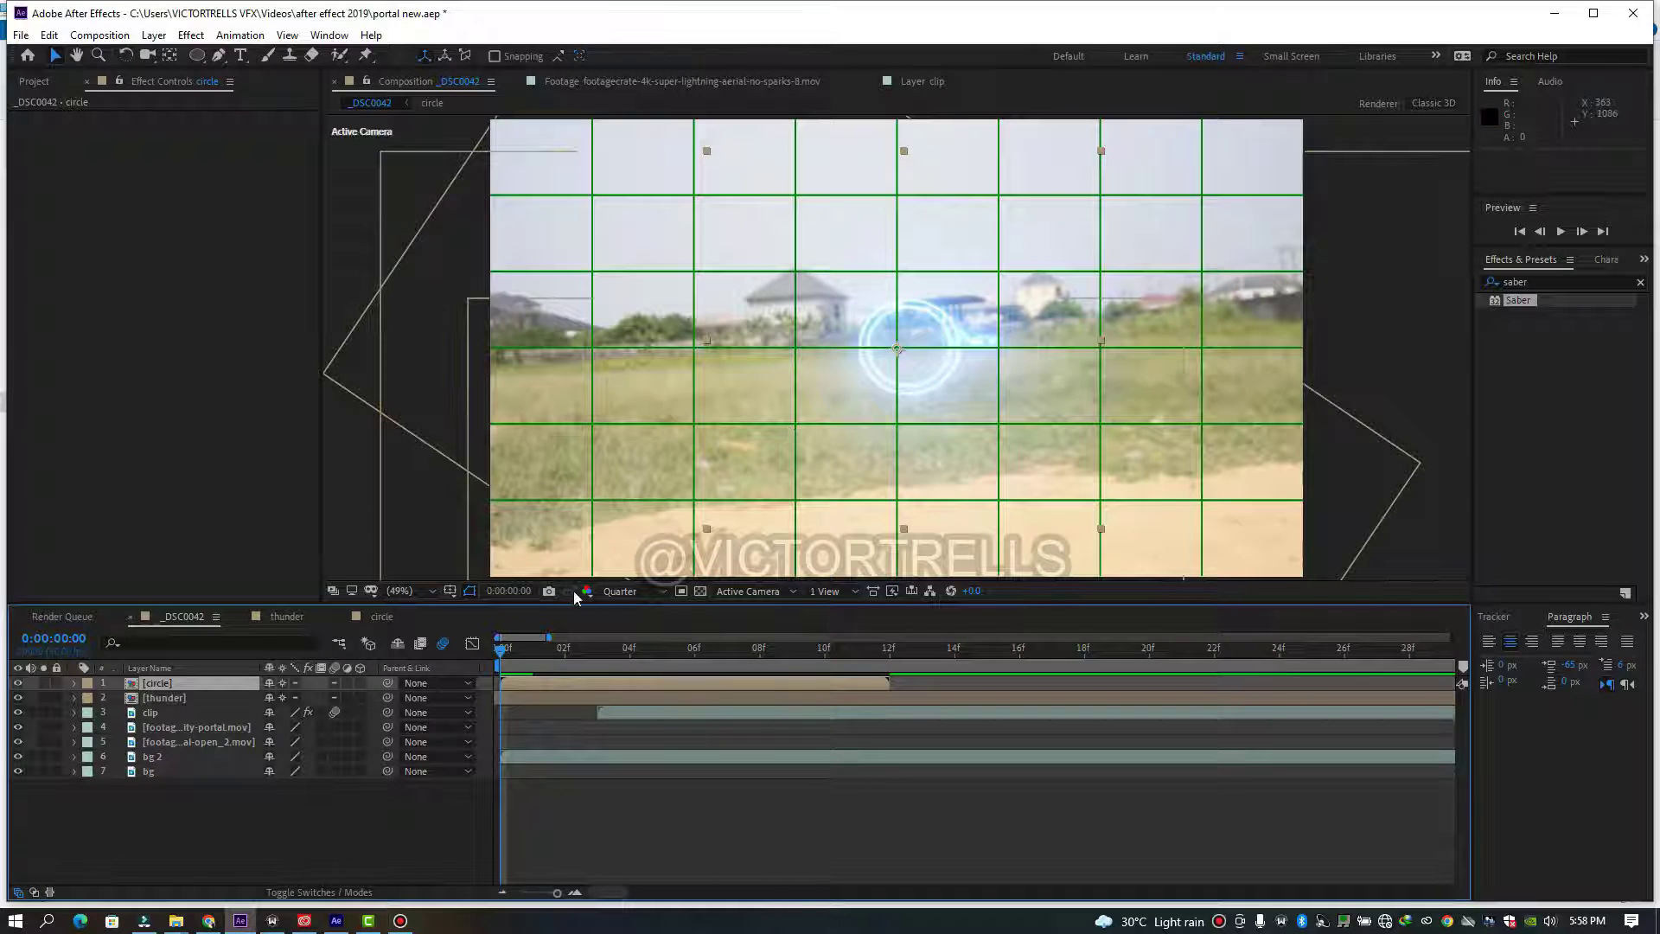
# - Hide the composition grid and scrub through the ring animation up to frame 16
pyautogui.click(450, 587)
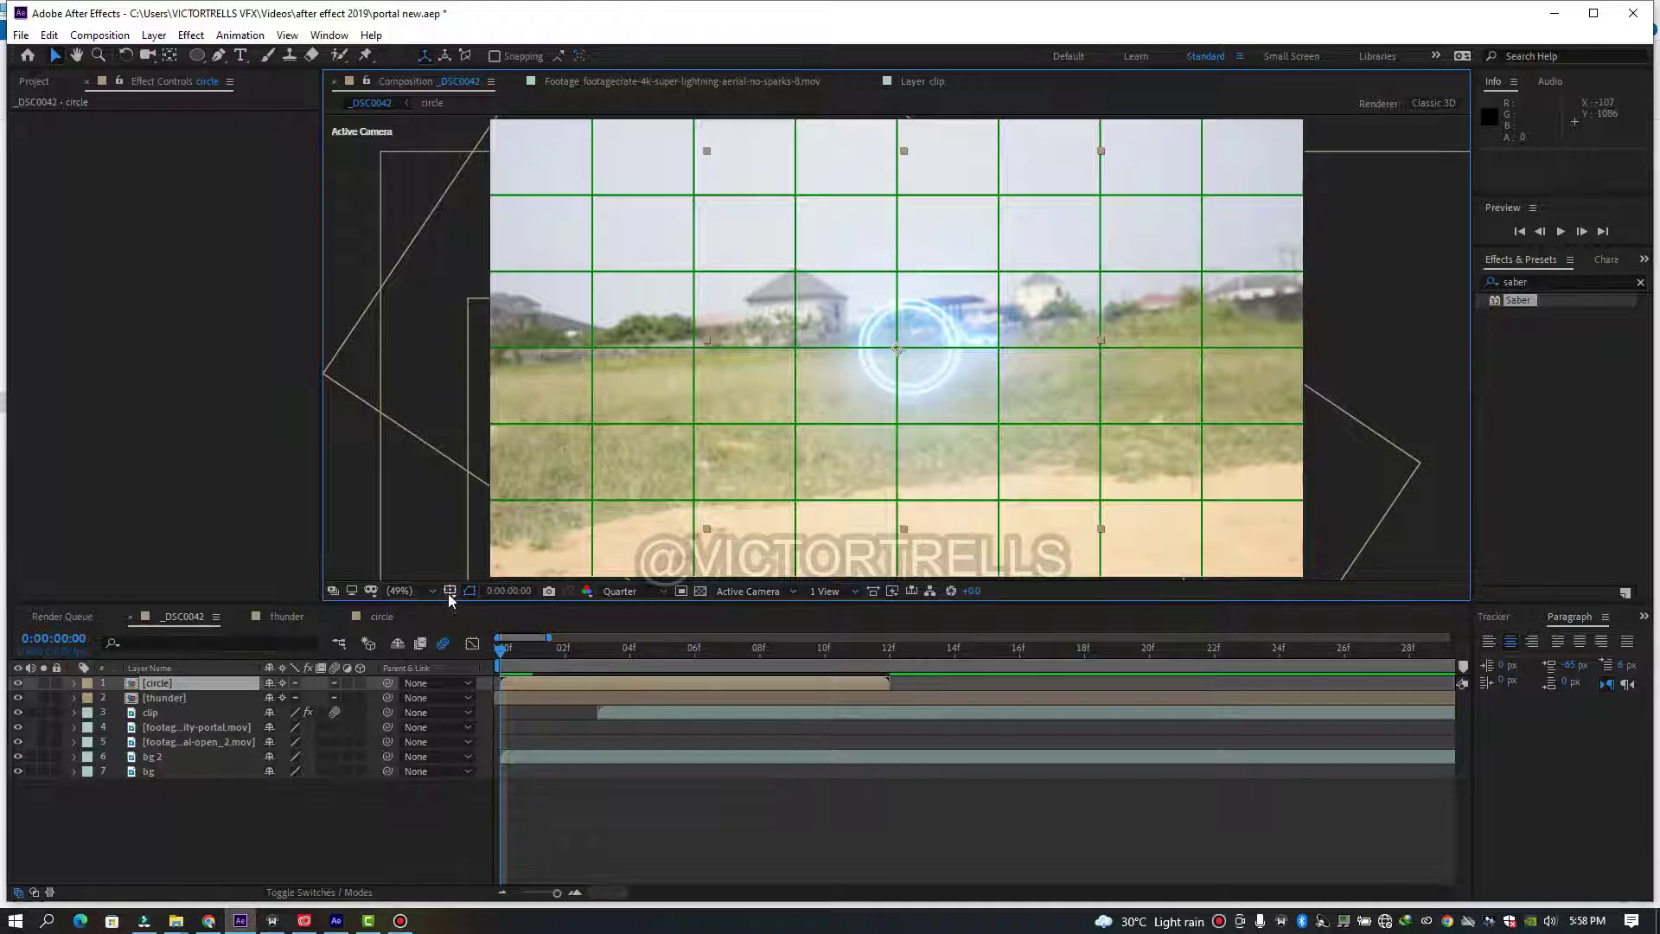
pyautogui.click(449, 593)
pyautogui.click(493, 652)
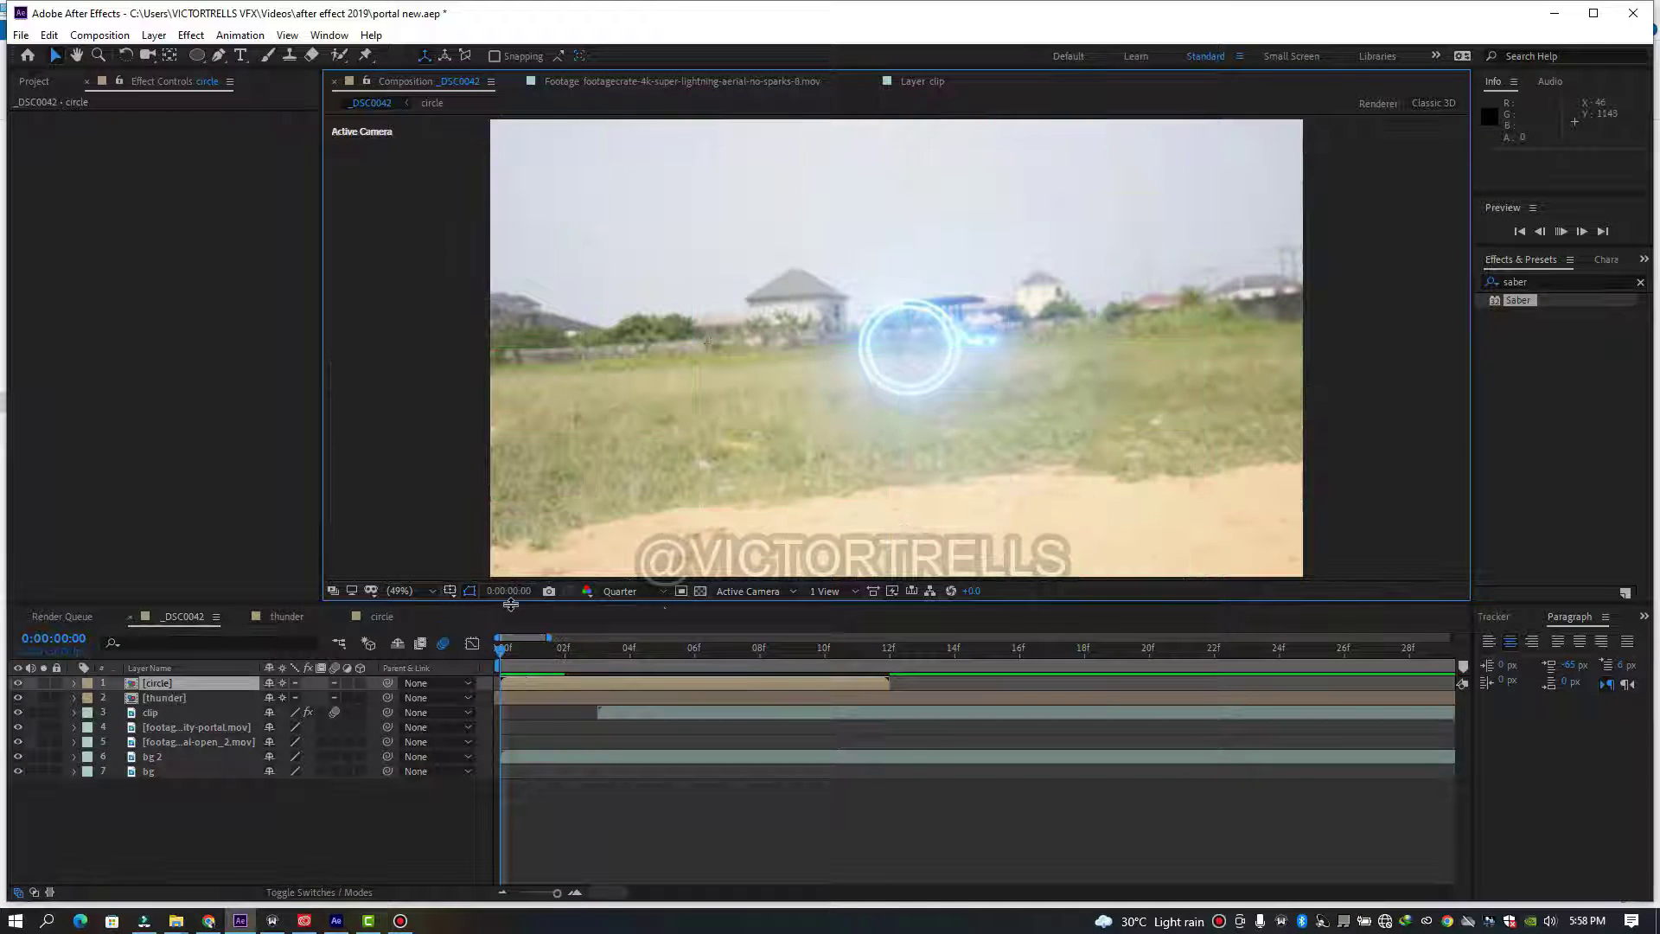
pyautogui.moveTo(525, 663); pyautogui.dragTo(1013, 649)
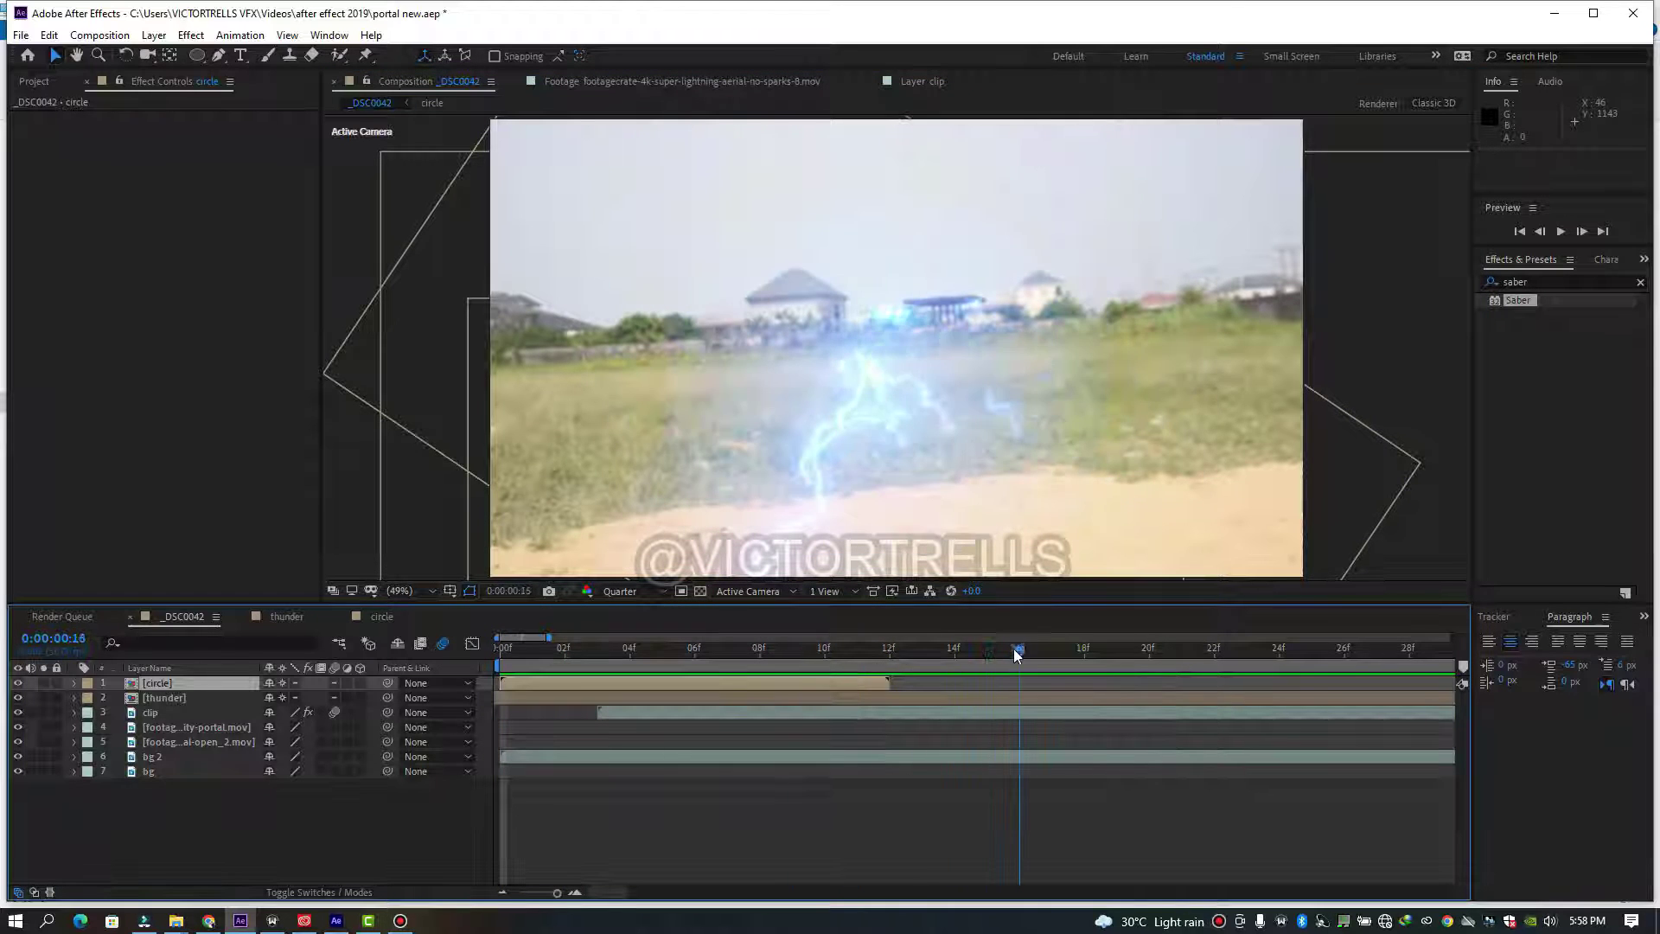
# - Duplicate the circle layer twice and line the copies up end to end after the original, the last starting at frame 23
pyautogui.moveTo(550, 896); pyautogui.dragTo(547, 892)
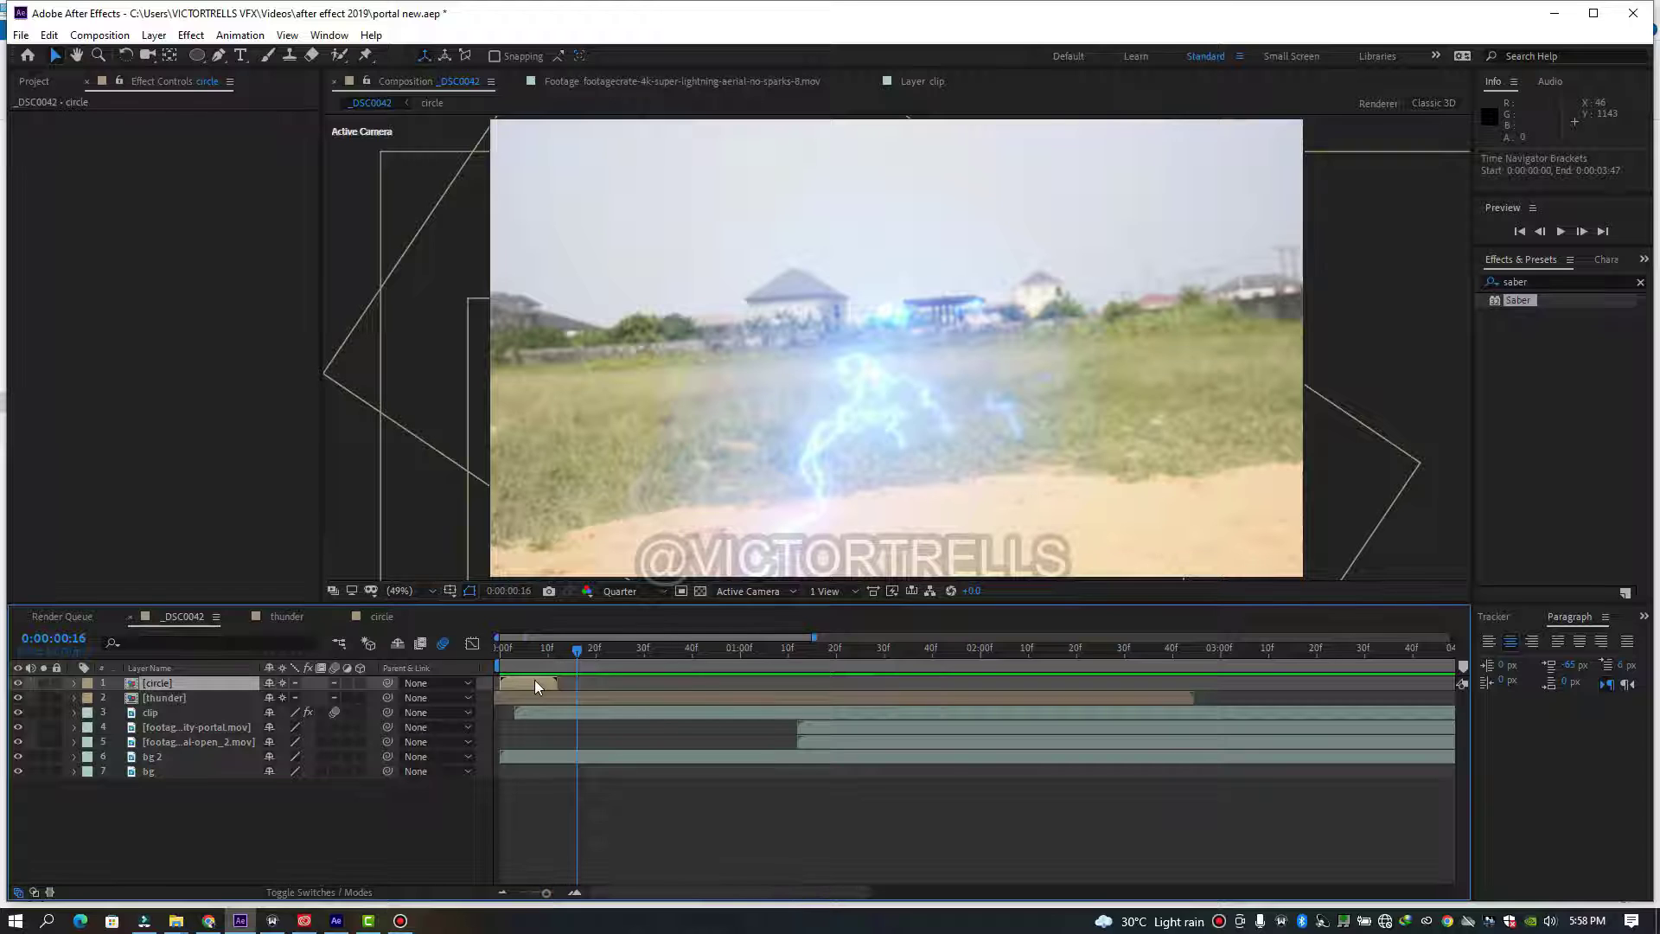
pyautogui.hotkey('ctrl', 'd')
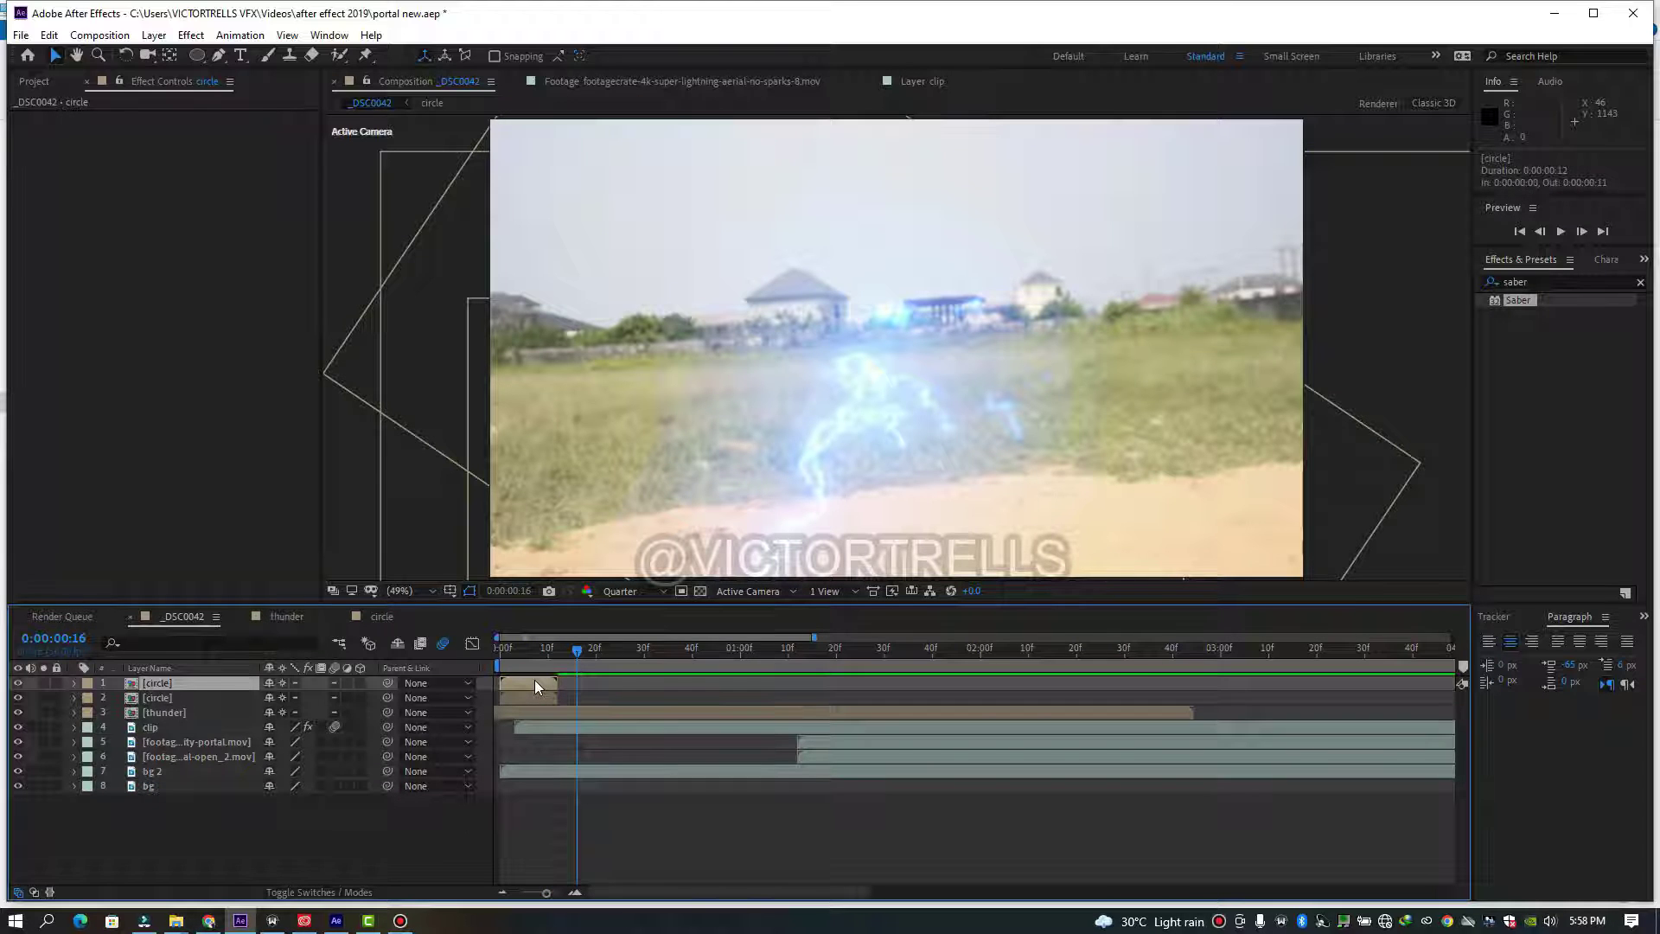
pyautogui.moveTo(534, 679); pyautogui.dragTo(869, 664)
pyautogui.hotkey('ctrl', 'd')
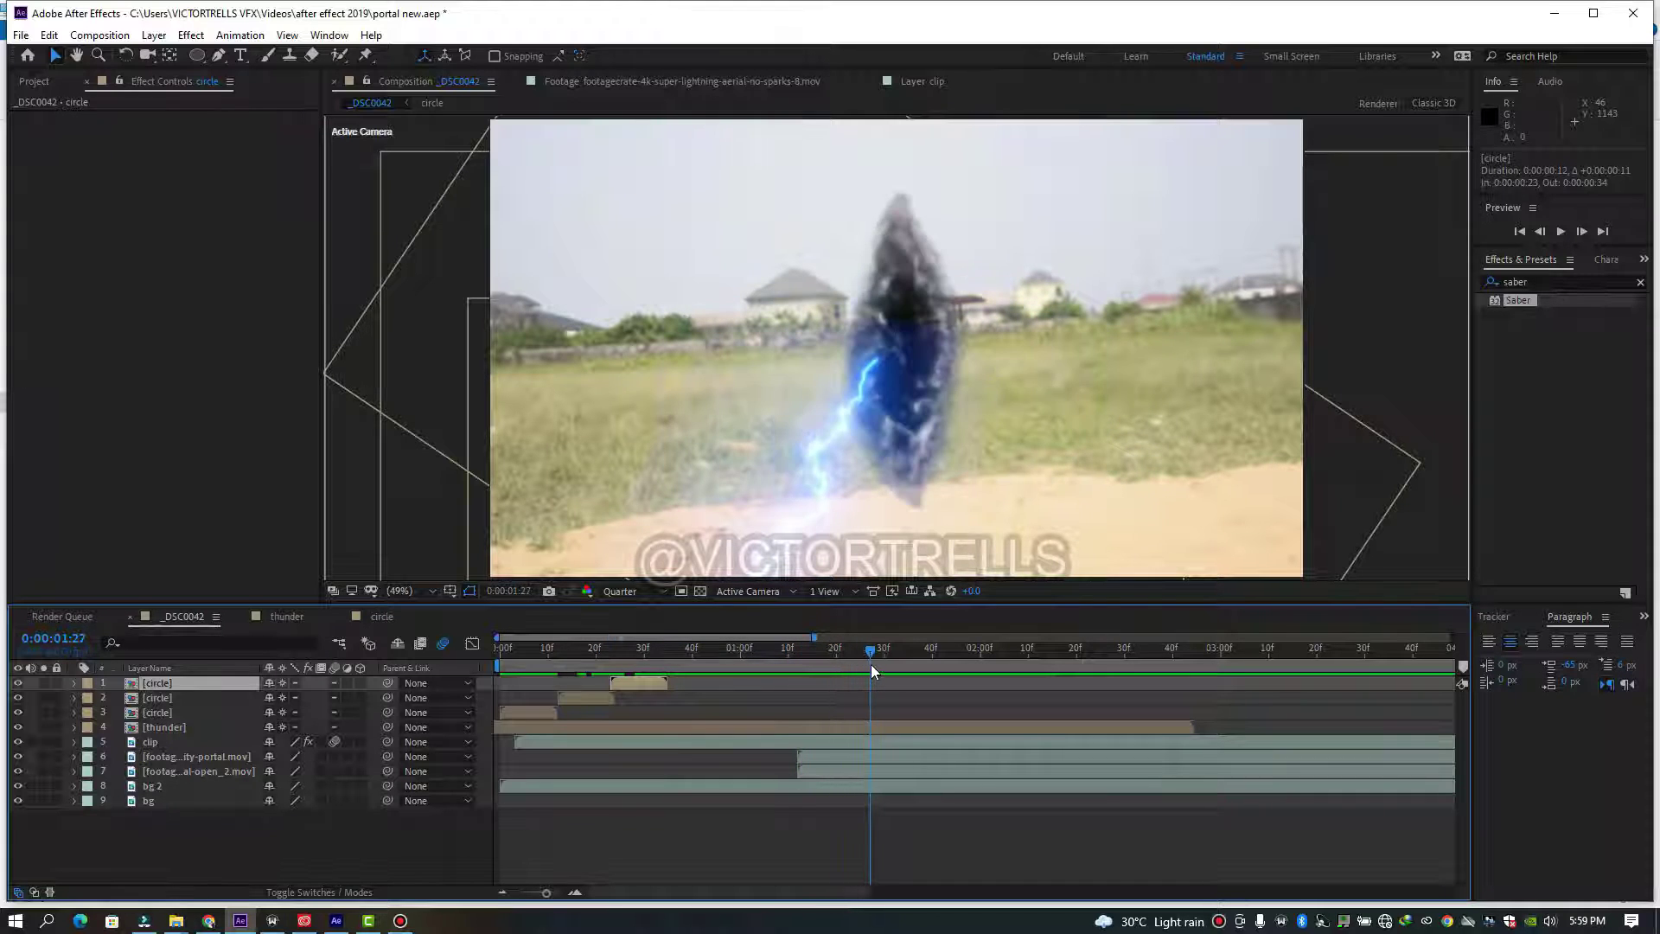
# - Duplicate all three circle layers, stack the copies above the originals, and shift them 35 frames later to continue the sequence
pyautogui.keyDown('shift'); pyautogui.click(600, 699); pyautogui.keyUp('shift')
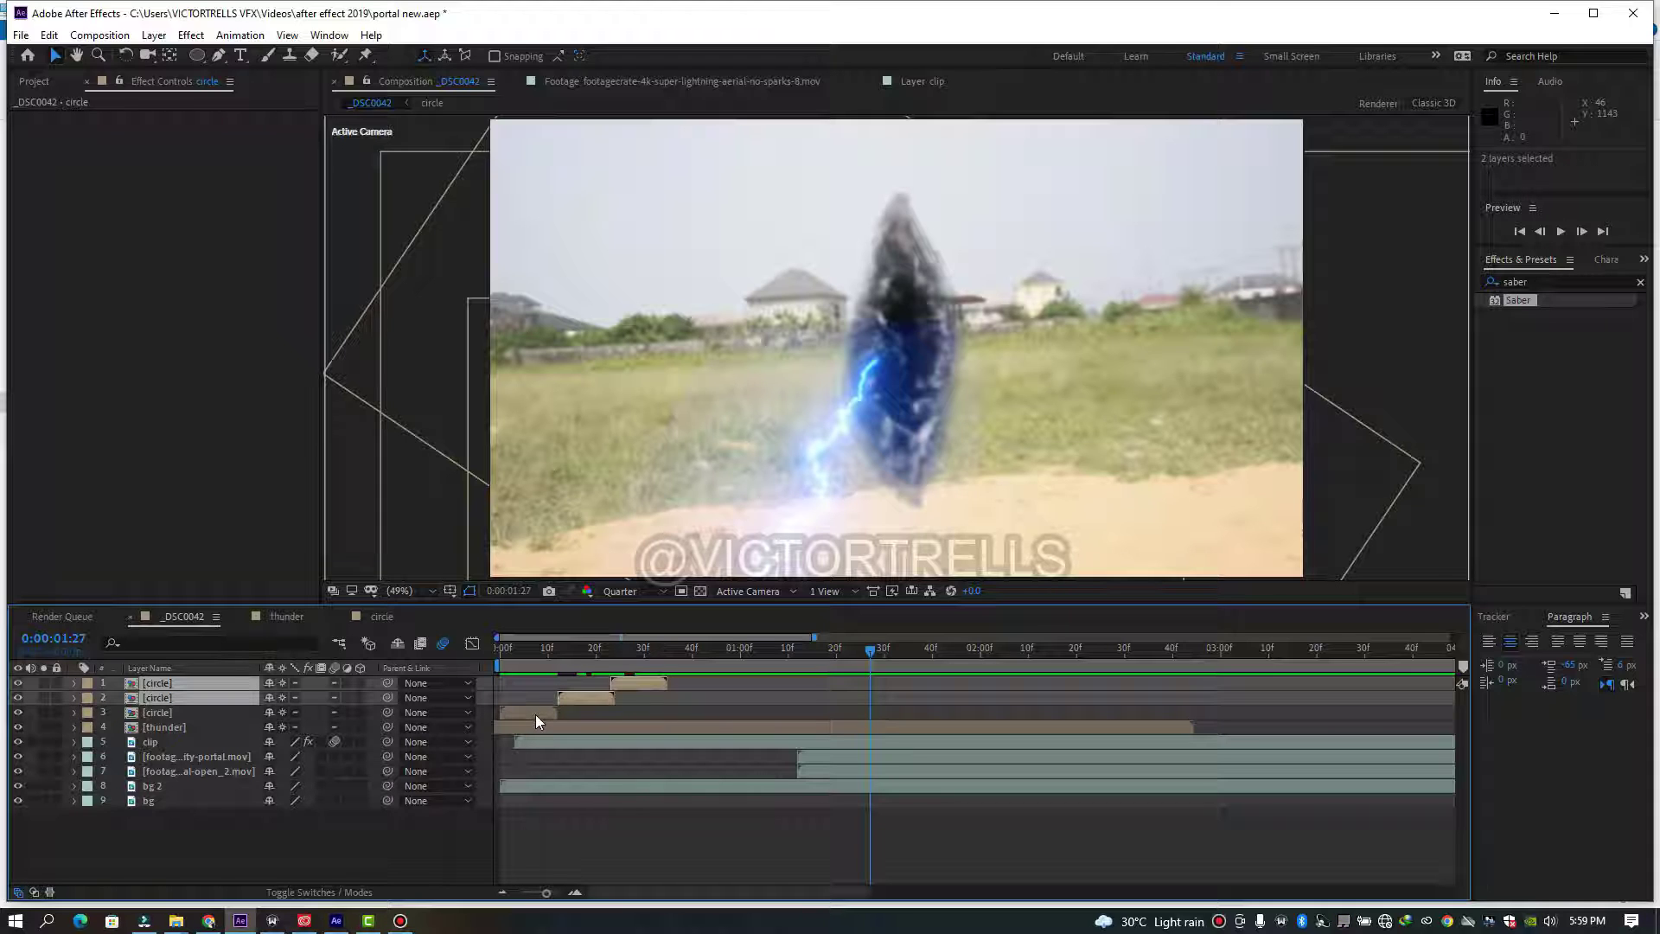
pyautogui.keyDown('shift'); pyautogui.click(536, 714); pyautogui.keyUp('shift')
pyautogui.hotkey('ctrl', 'd')
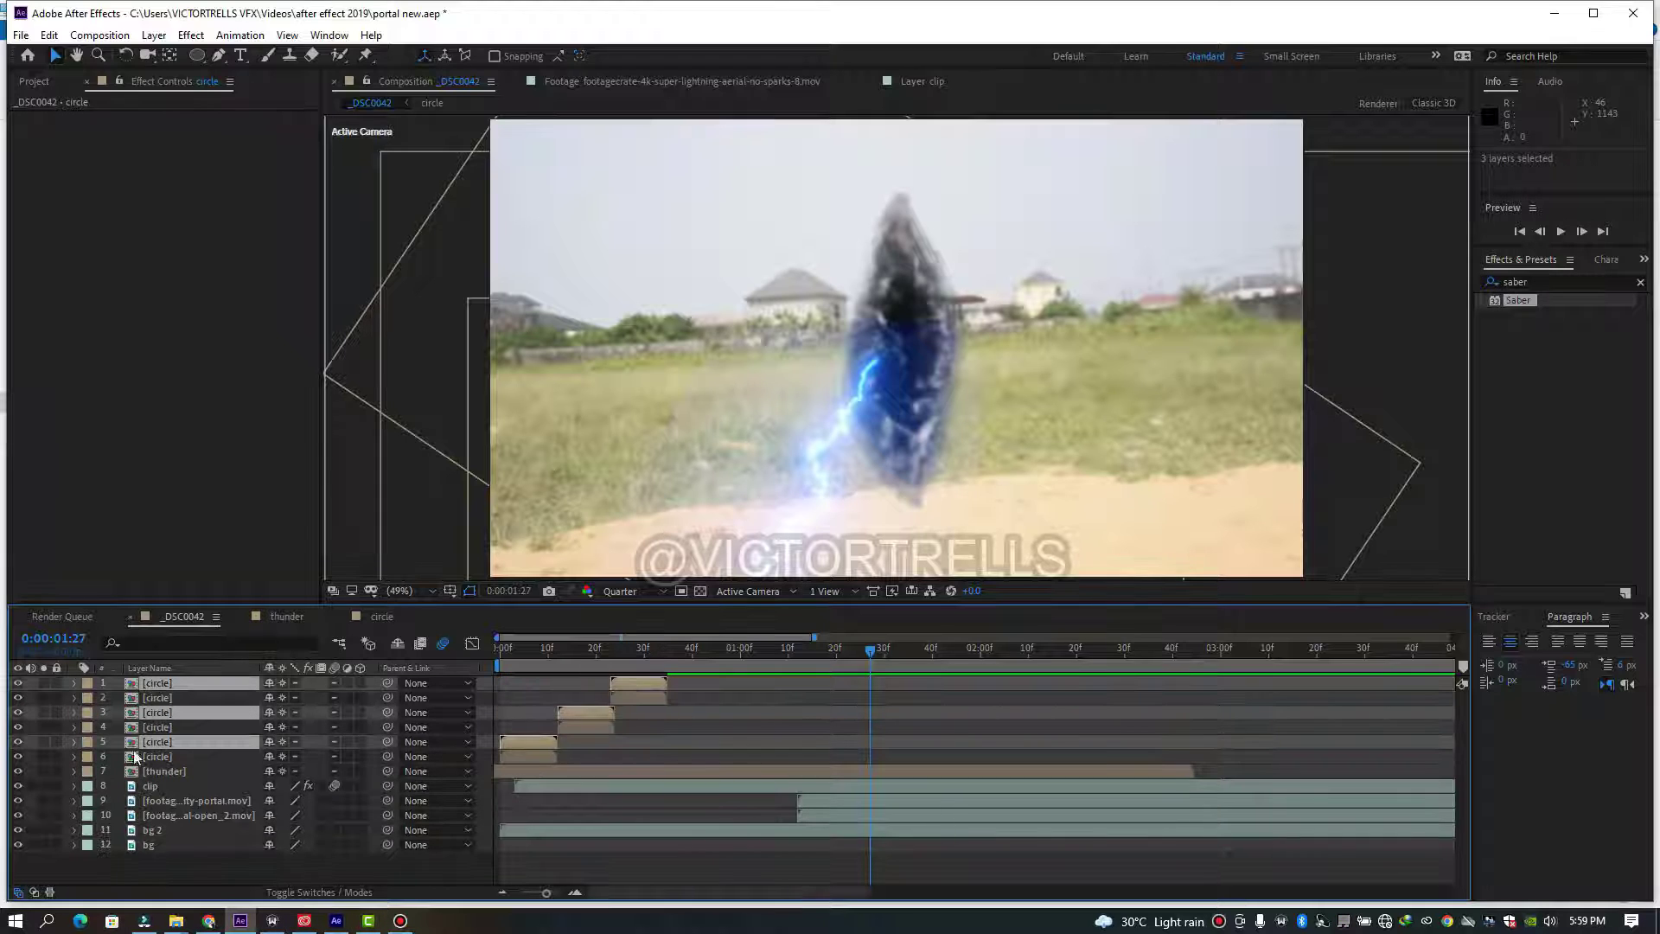
pyautogui.moveTo(173, 746); pyautogui.dragTo(174, 693)
pyautogui.moveTo(578, 703); pyautogui.dragTo(755, 701)
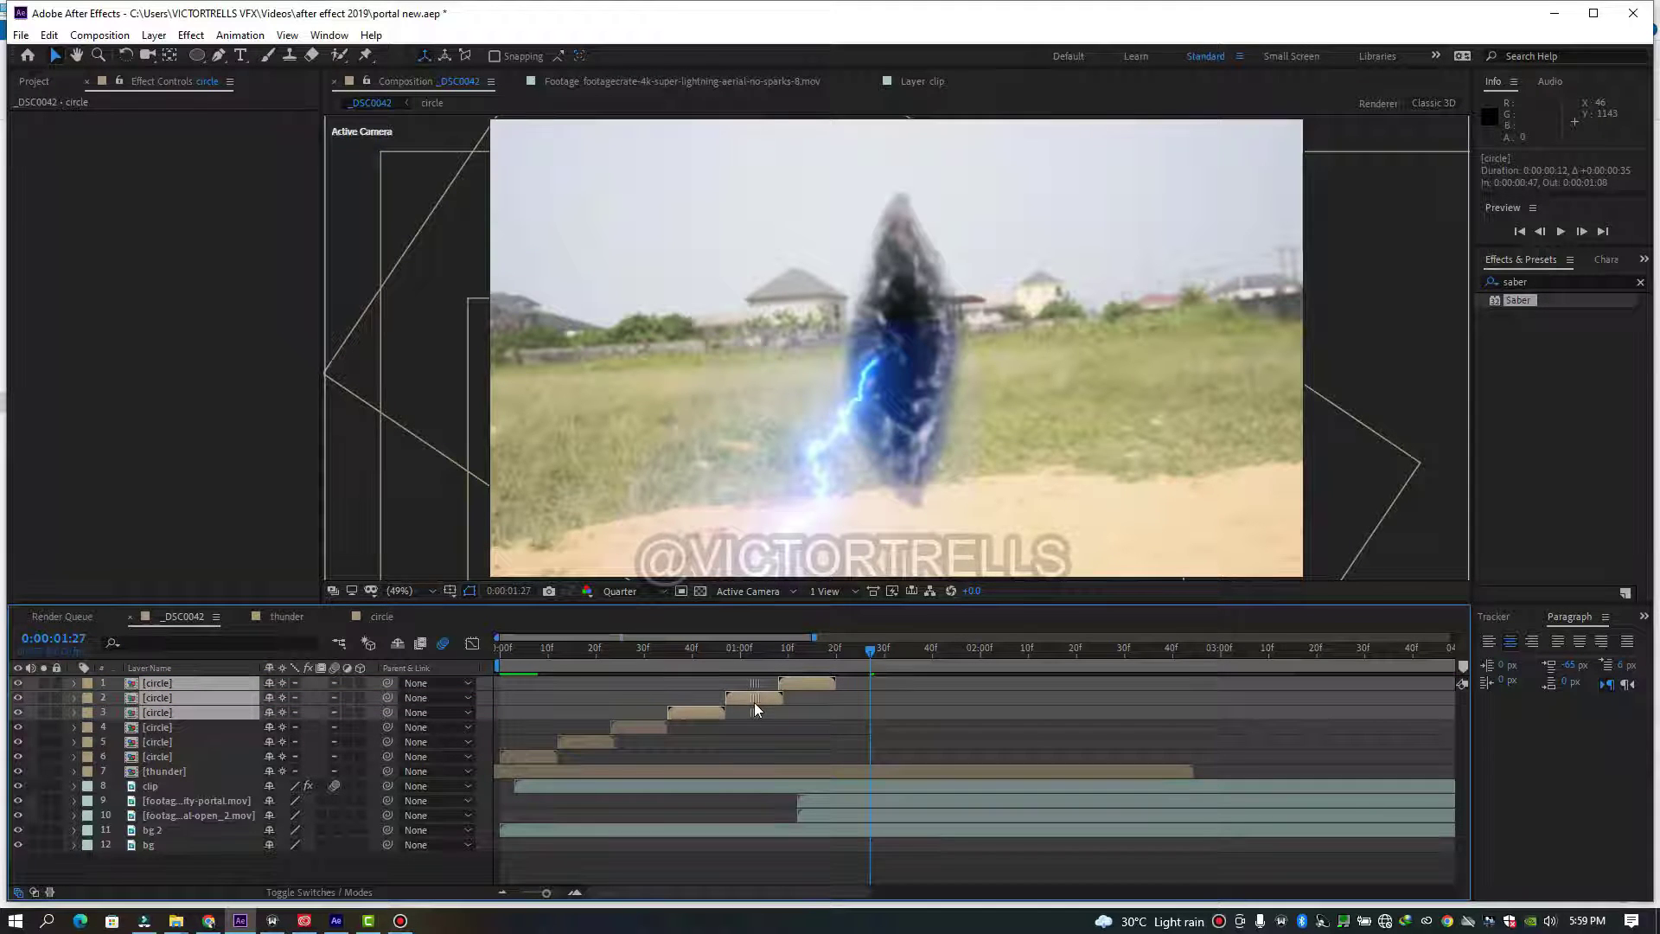
# - Duplicate all six circle layers, stack the copies on top, and shift them 1:20 later so the sequence runs to 2:39
pyautogui.keyDown('shift'); pyautogui.click(650, 724); pyautogui.keyUp('shift')
pyautogui.keyDown('shift'); pyautogui.click(603, 743); pyautogui.keyUp('shift')
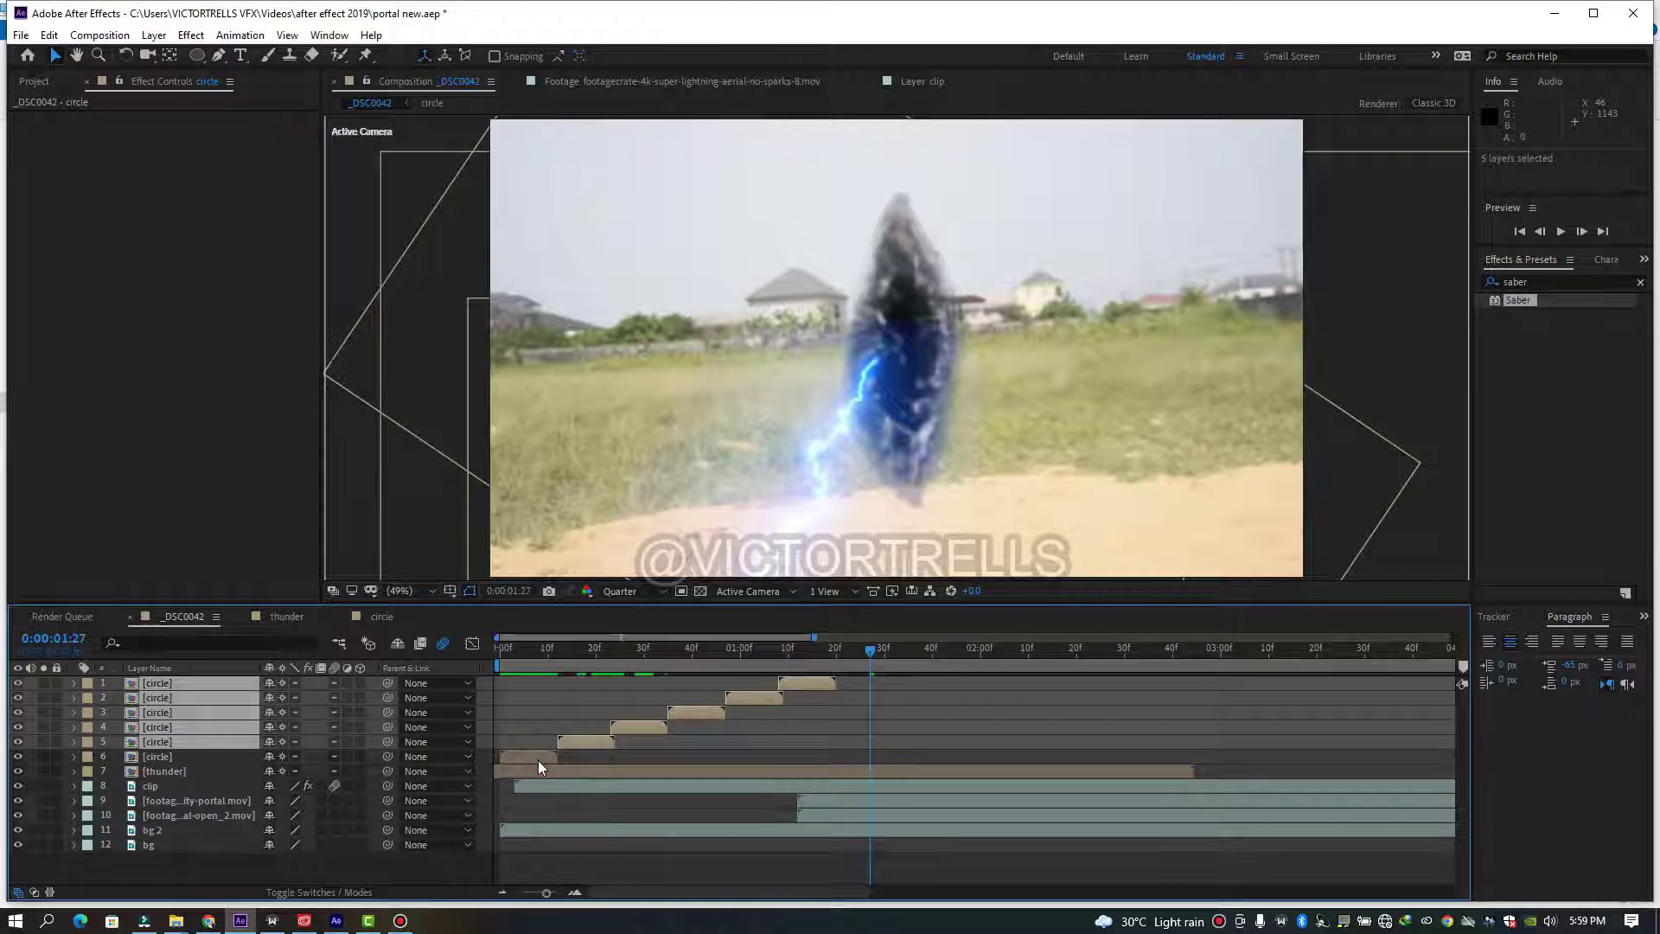
pyautogui.keyDown('shift'); pyautogui.click(538, 760); pyautogui.keyUp('shift')
pyautogui.hotkey('ctrl', 'd')
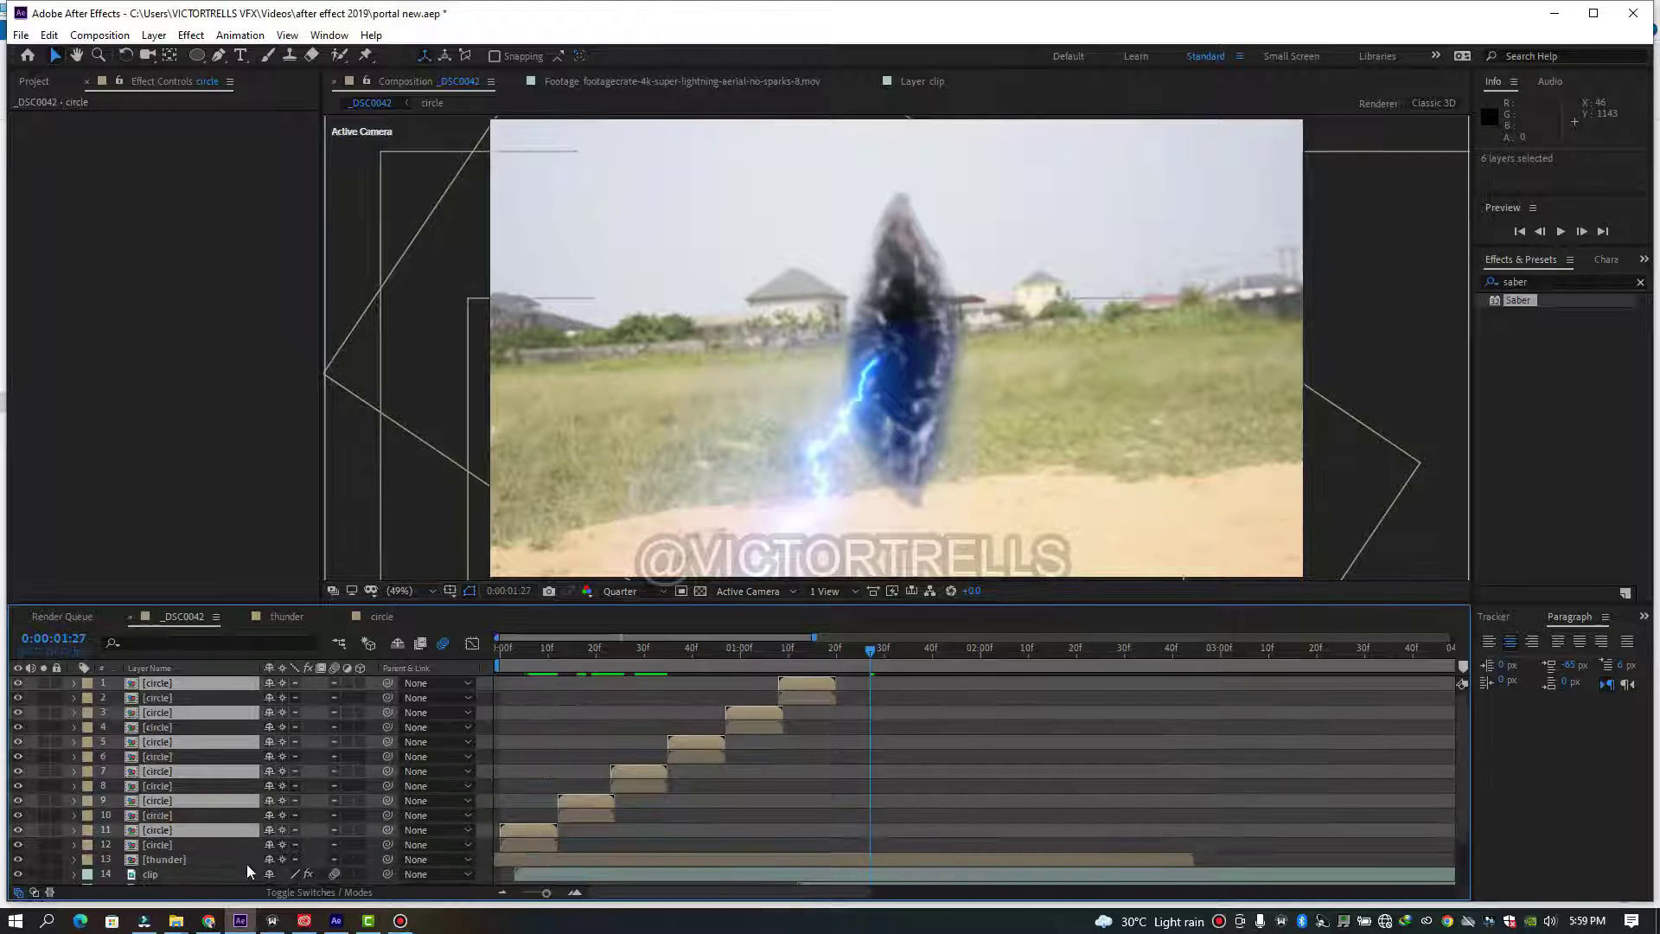
pyautogui.moveTo(246, 829); pyautogui.dragTo(251, 696)
pyautogui.moveTo(807, 687); pyautogui.dragTo(1143, 673)
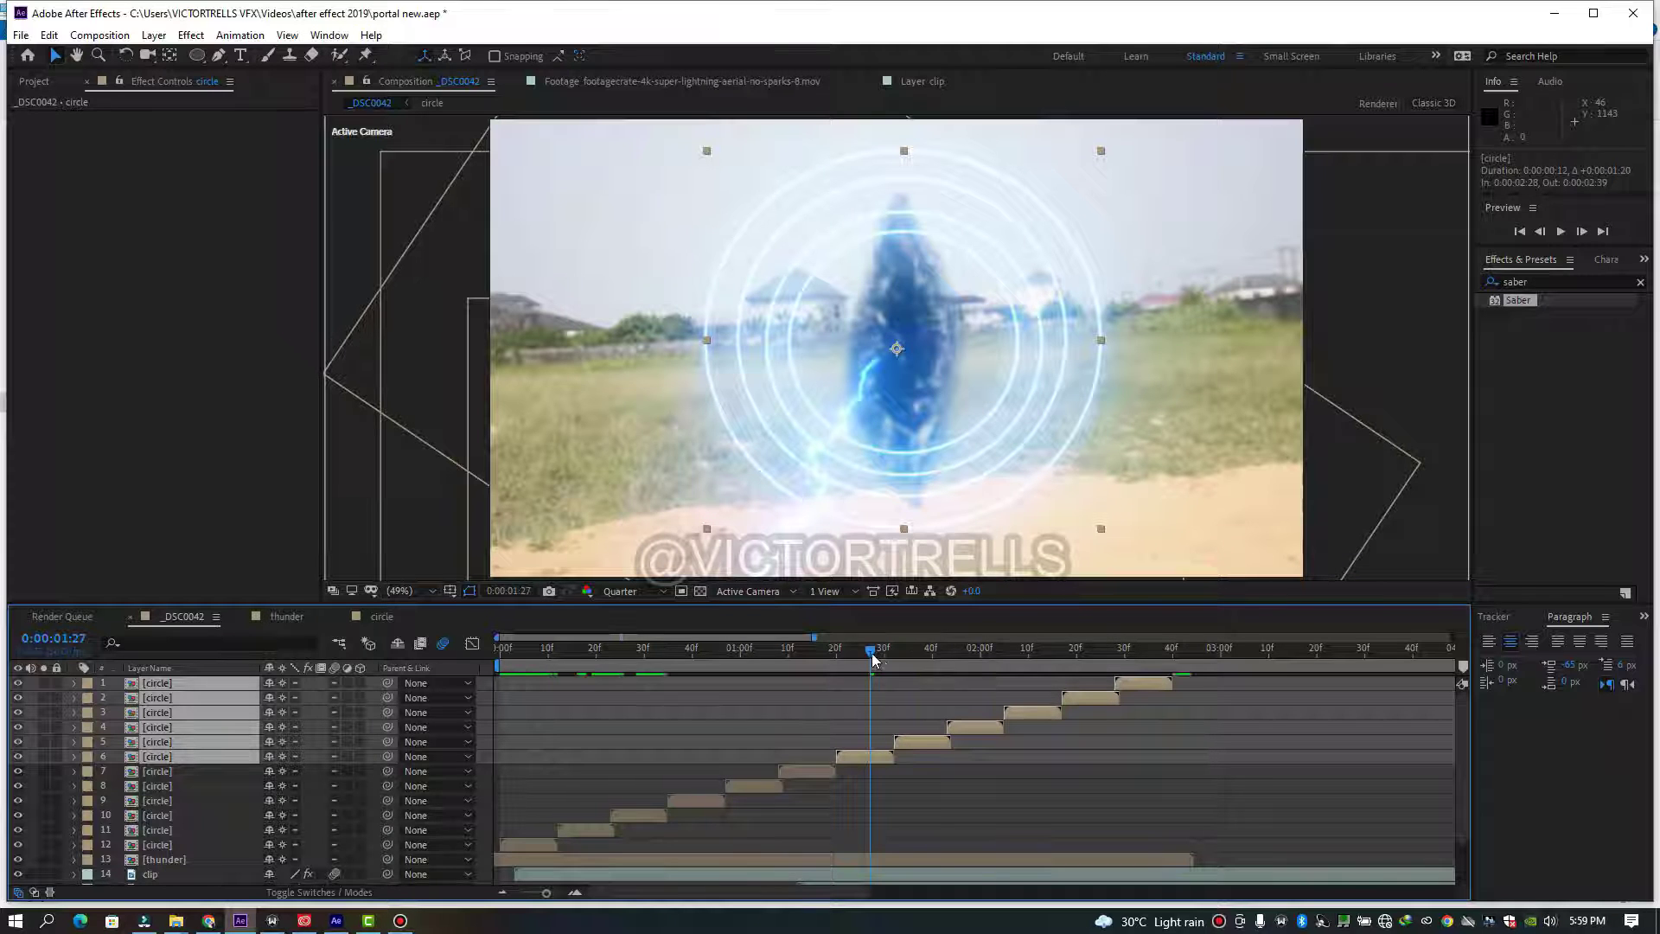
pyautogui.moveTo(873, 660); pyautogui.dragTo(913, 671)
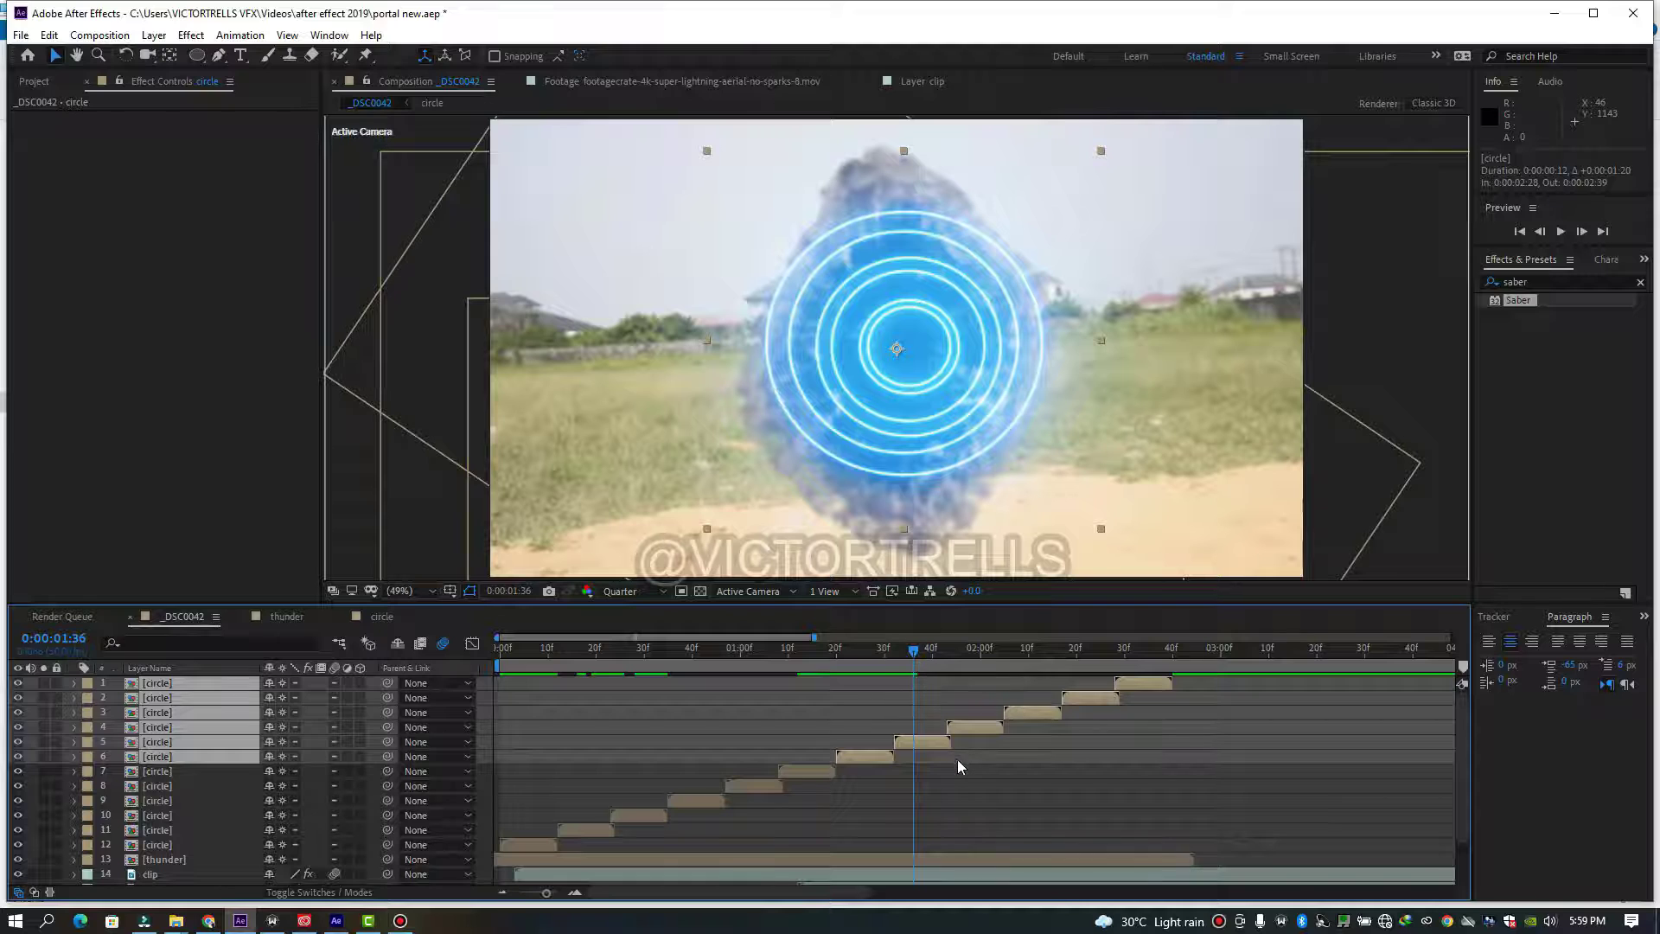
pyautogui.click(915, 681)
pyautogui.click(968, 728)
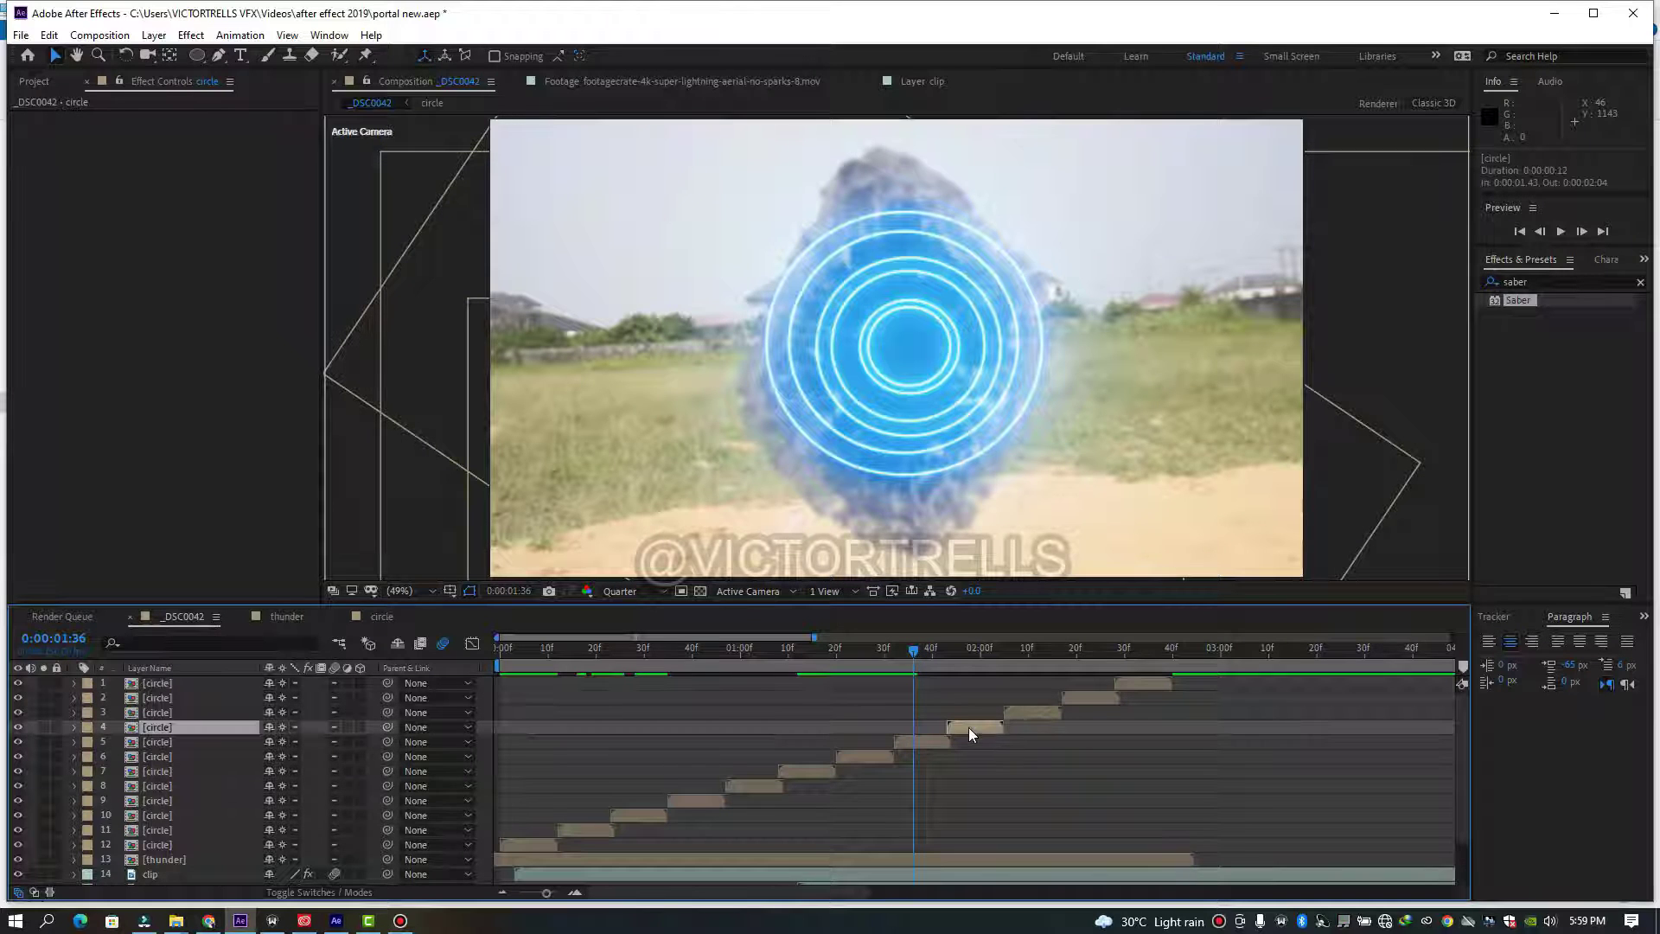
pyautogui.keyDown('shift'); pyautogui.click(1046, 714); pyautogui.keyUp('shift')
pyautogui.keyDown('shift'); pyautogui.click(1087, 697); pyautogui.keyUp('shift')
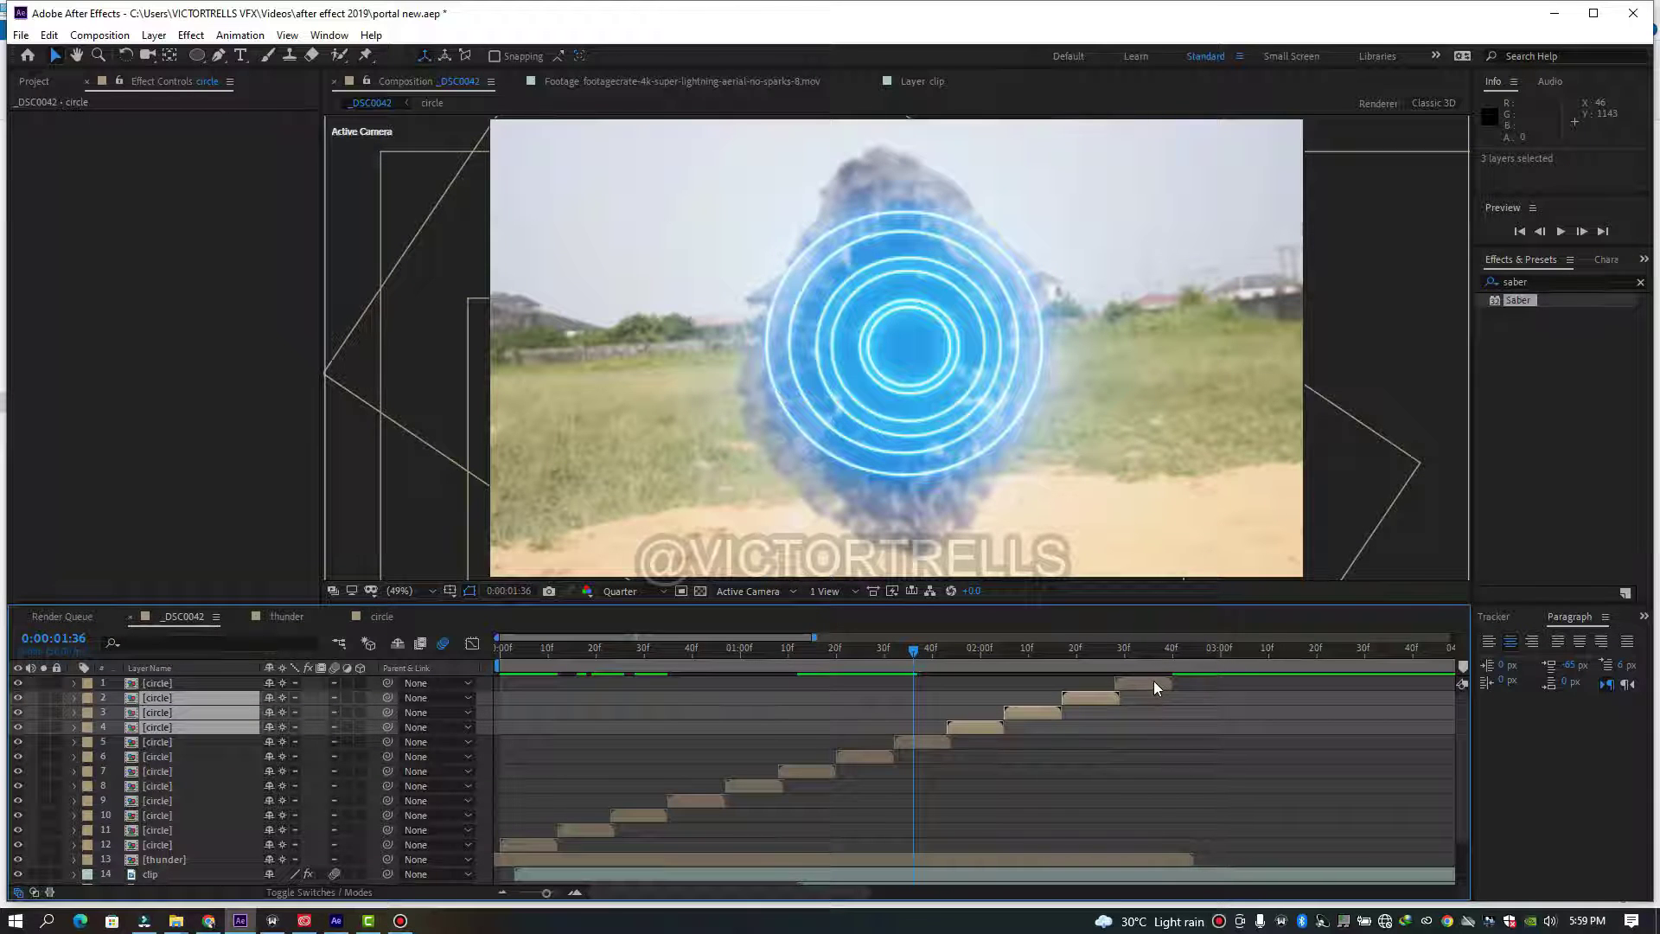
pyautogui.keyDown('shift'); pyautogui.click(1153, 681); pyautogui.keyUp('shift')
pyautogui.press('Delete')
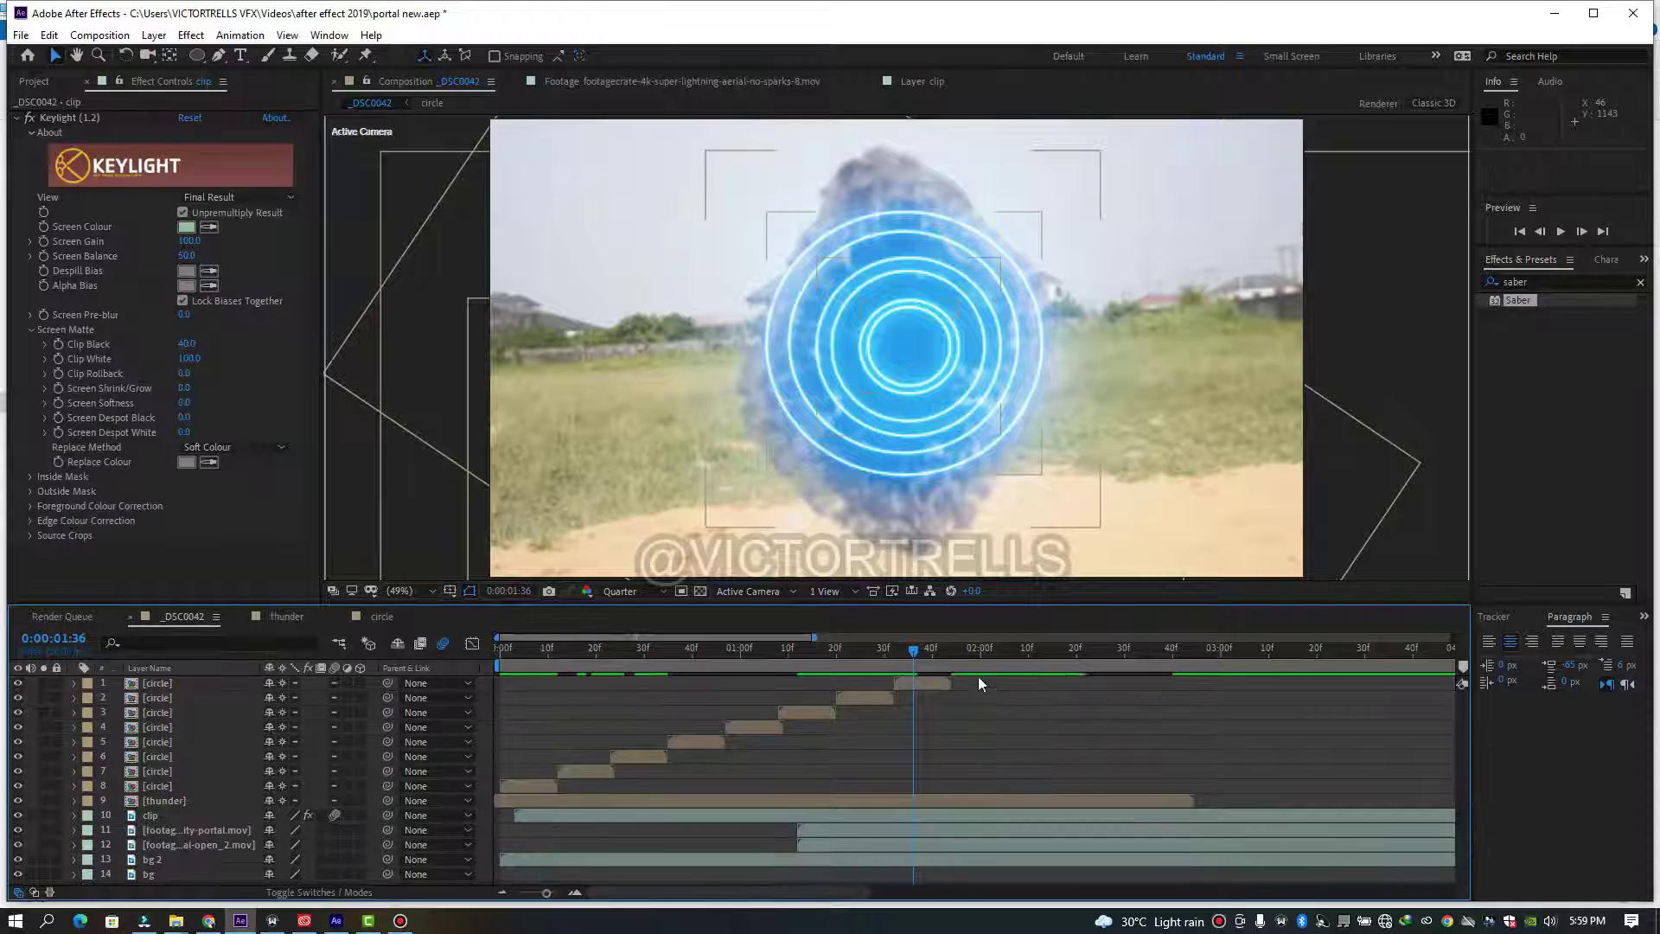
pyautogui.click(922, 679)
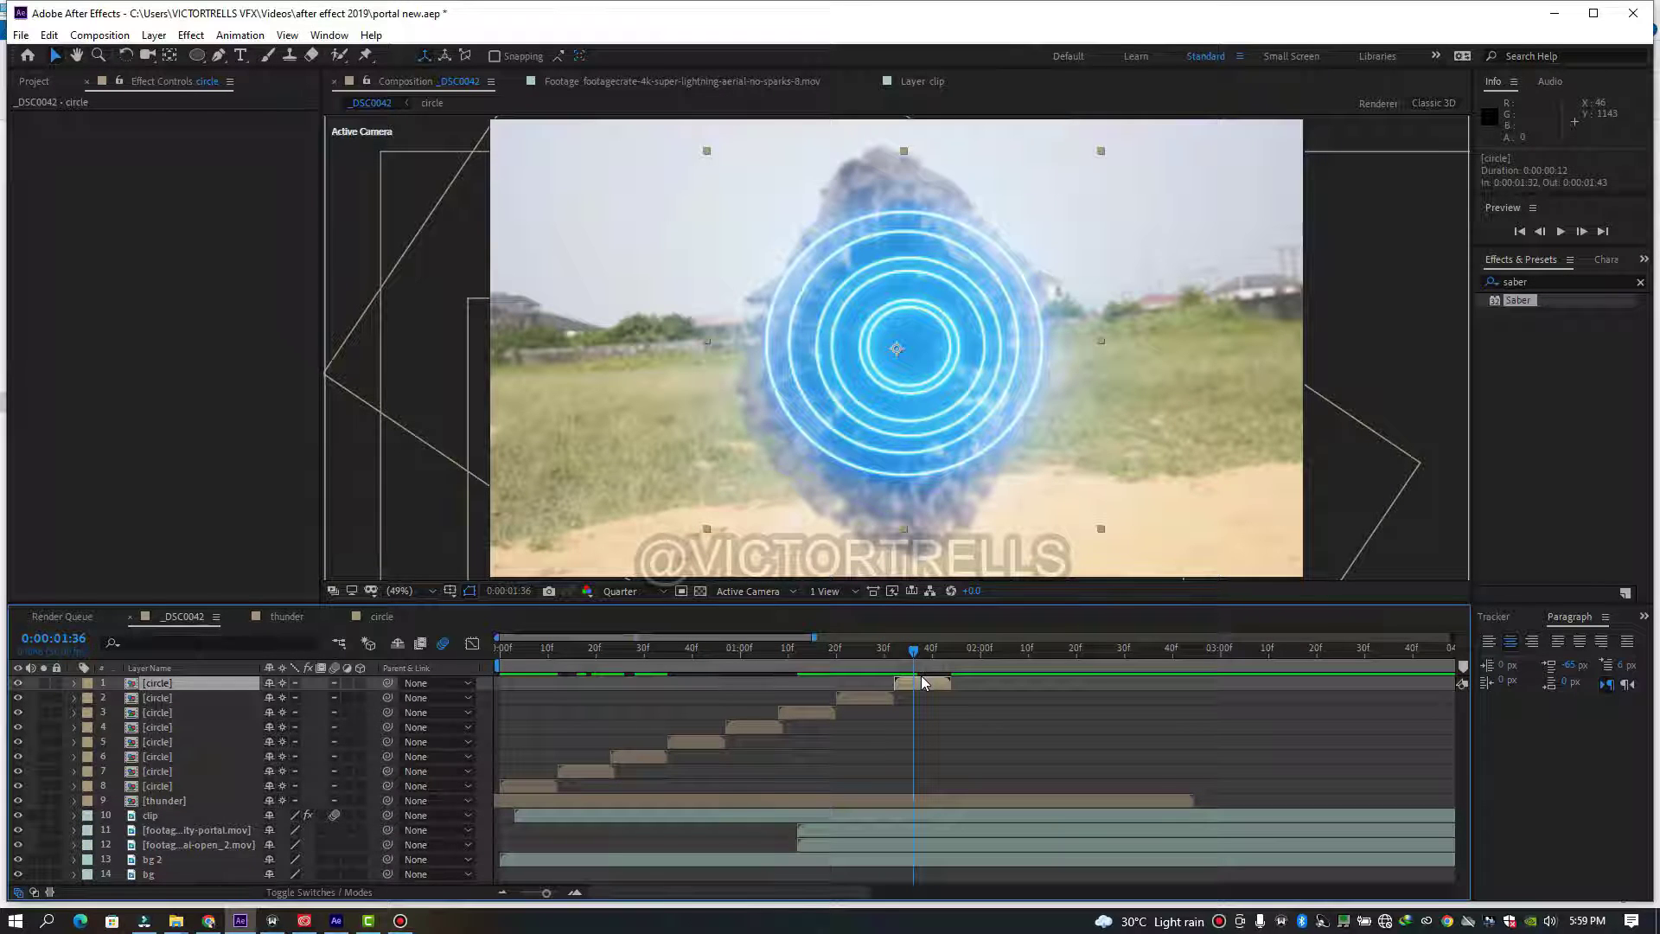
pyautogui.hotkey('ctrl', 'z')
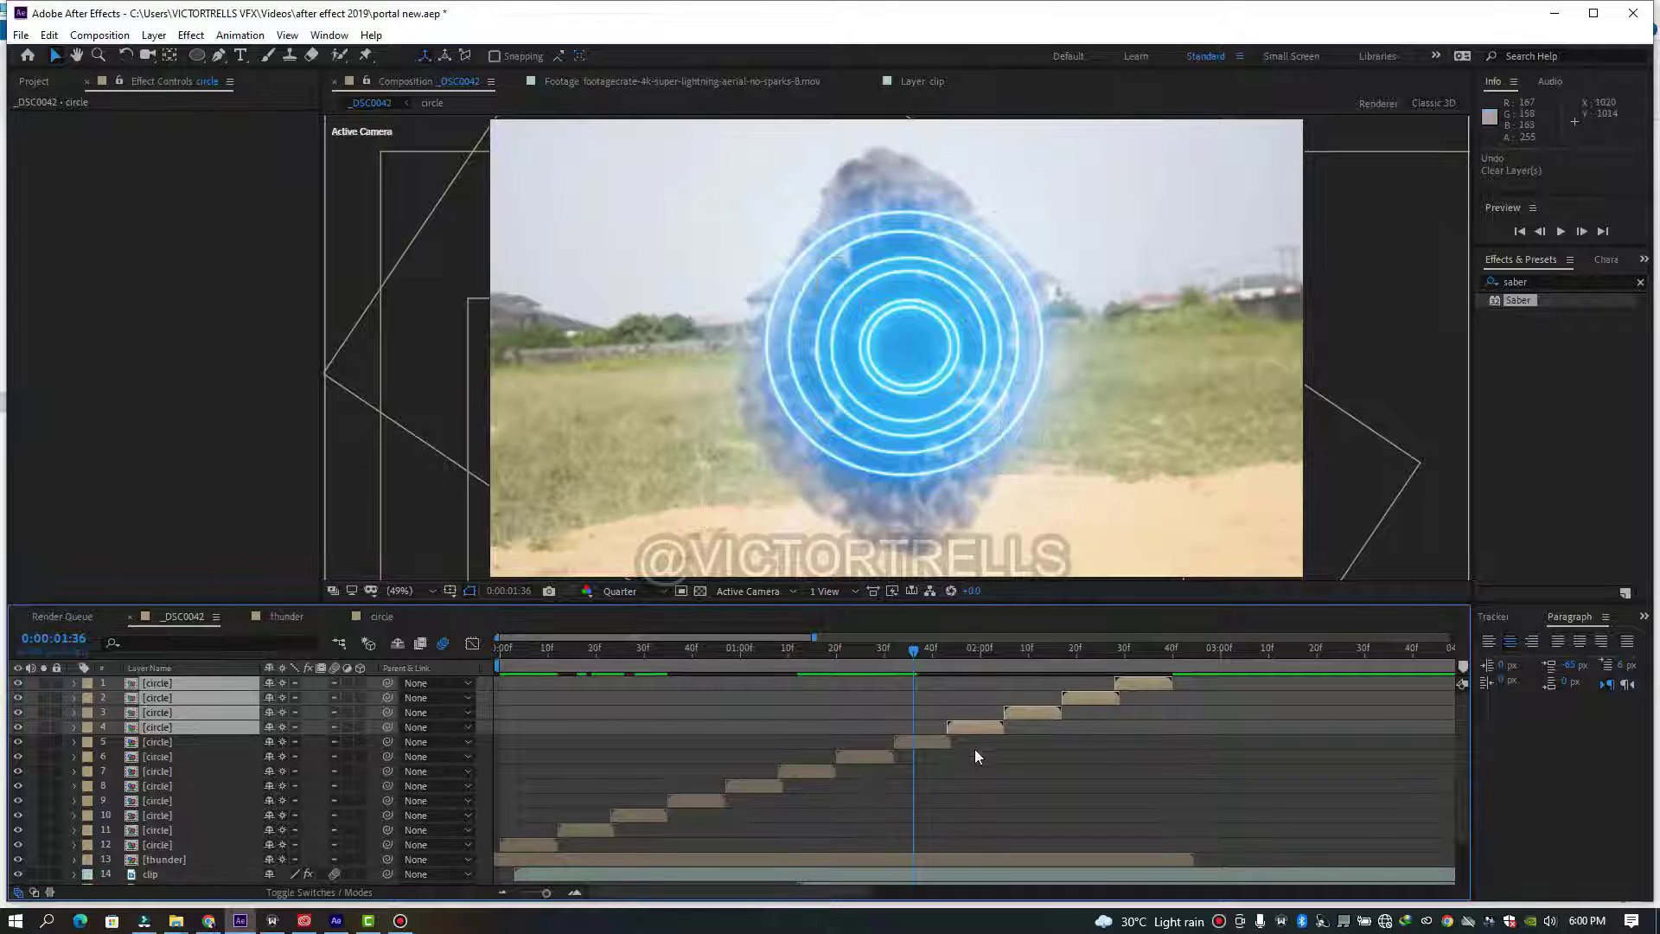
# - Move the last four circle layers beneath the clip layer and scrub to about 2:35 to check the rings behind the man
pyautogui.moveTo(246, 681); pyautogui.dragTo(194, 831)
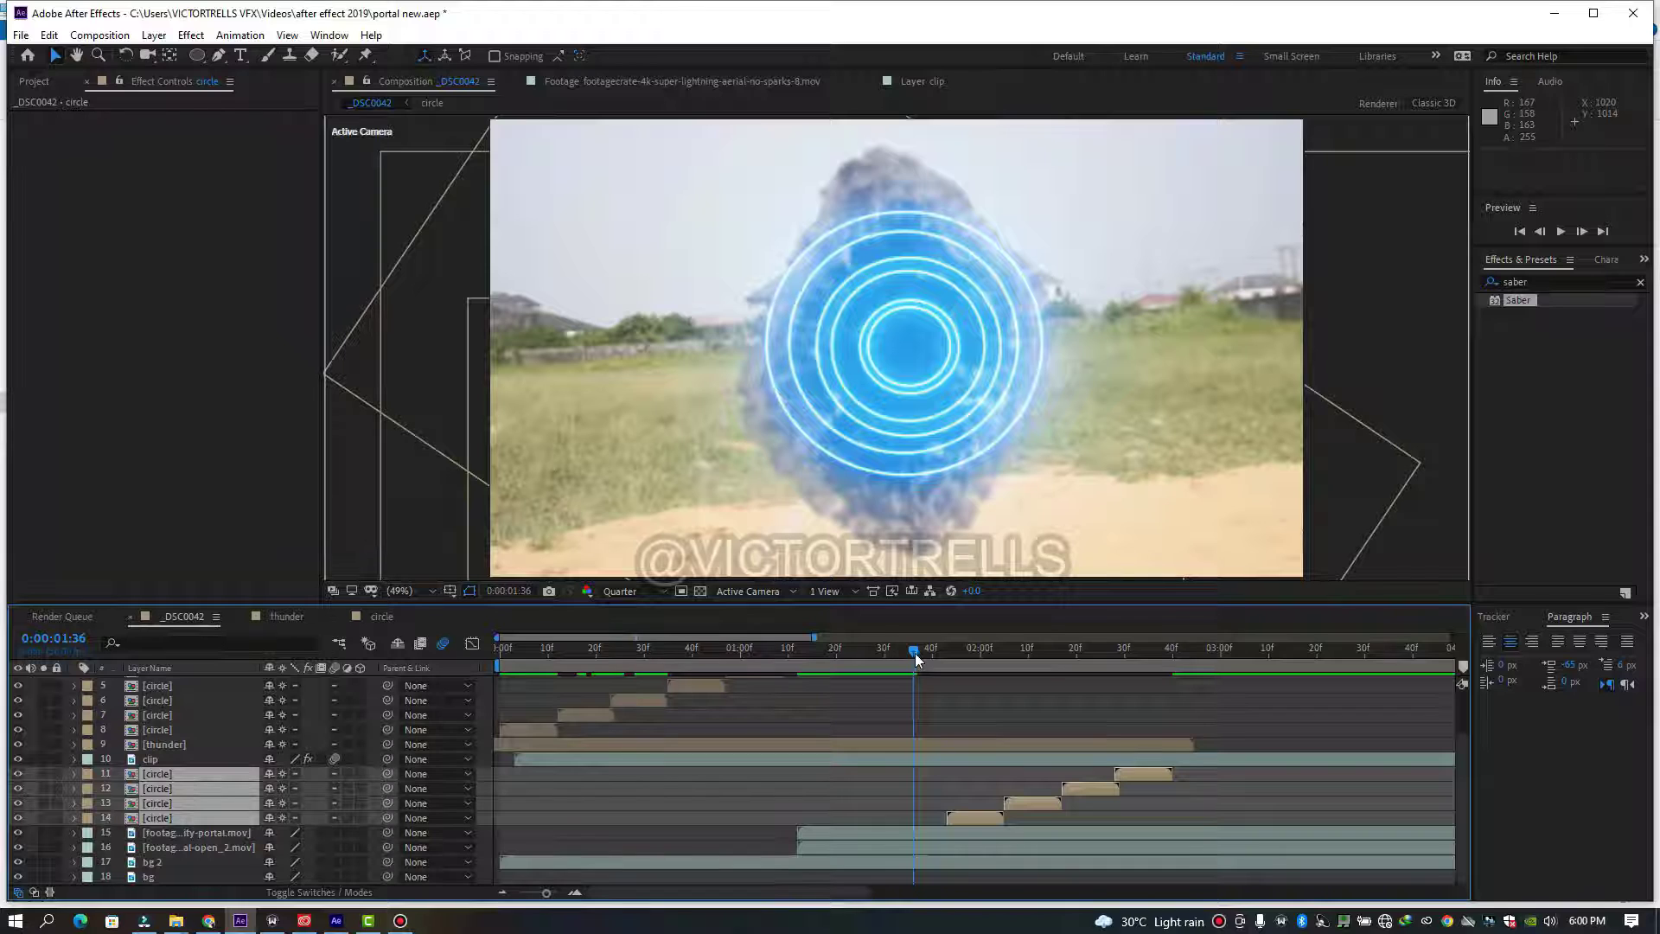
pyautogui.moveTo(955, 664); pyautogui.dragTo(1062, 659)
pyautogui.moveTo(1067, 655); pyautogui.dragTo(1152, 664)
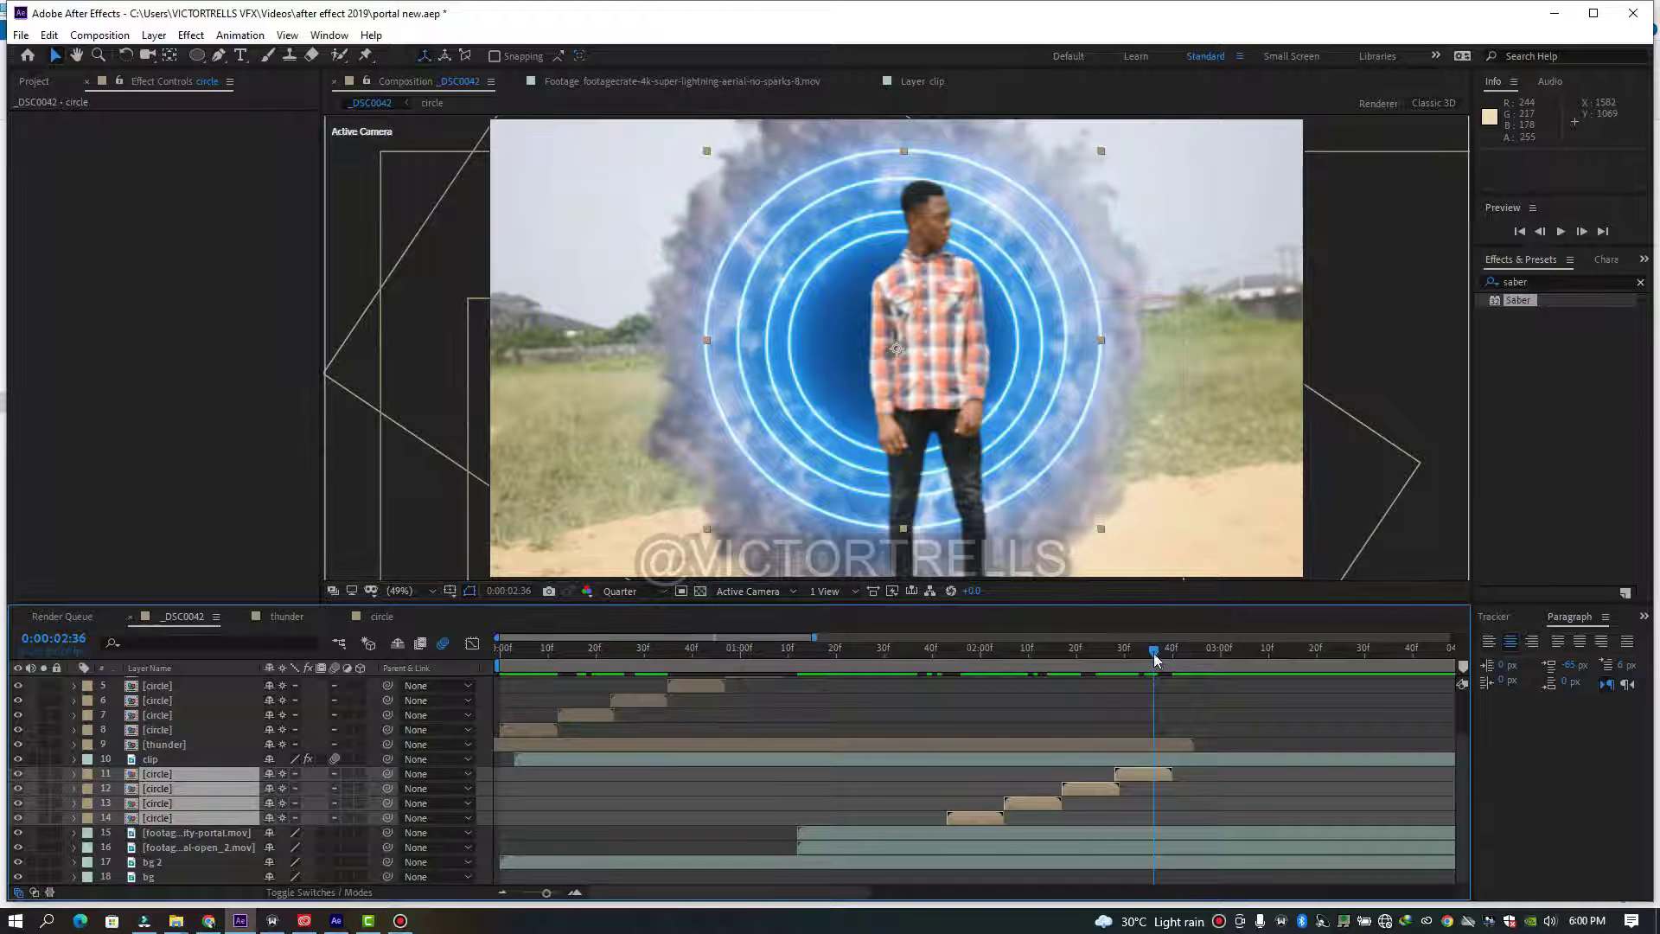
pyautogui.moveTo(1165, 661)
pyautogui.mouseDown()
pyautogui.moveTo(1183, 652)
pyautogui.moveTo(1024, 683)
pyautogui.moveTo(1028, 664)
pyautogui.moveTo(1148, 672)
pyautogui.mouseUp()
pyautogui.press('space')
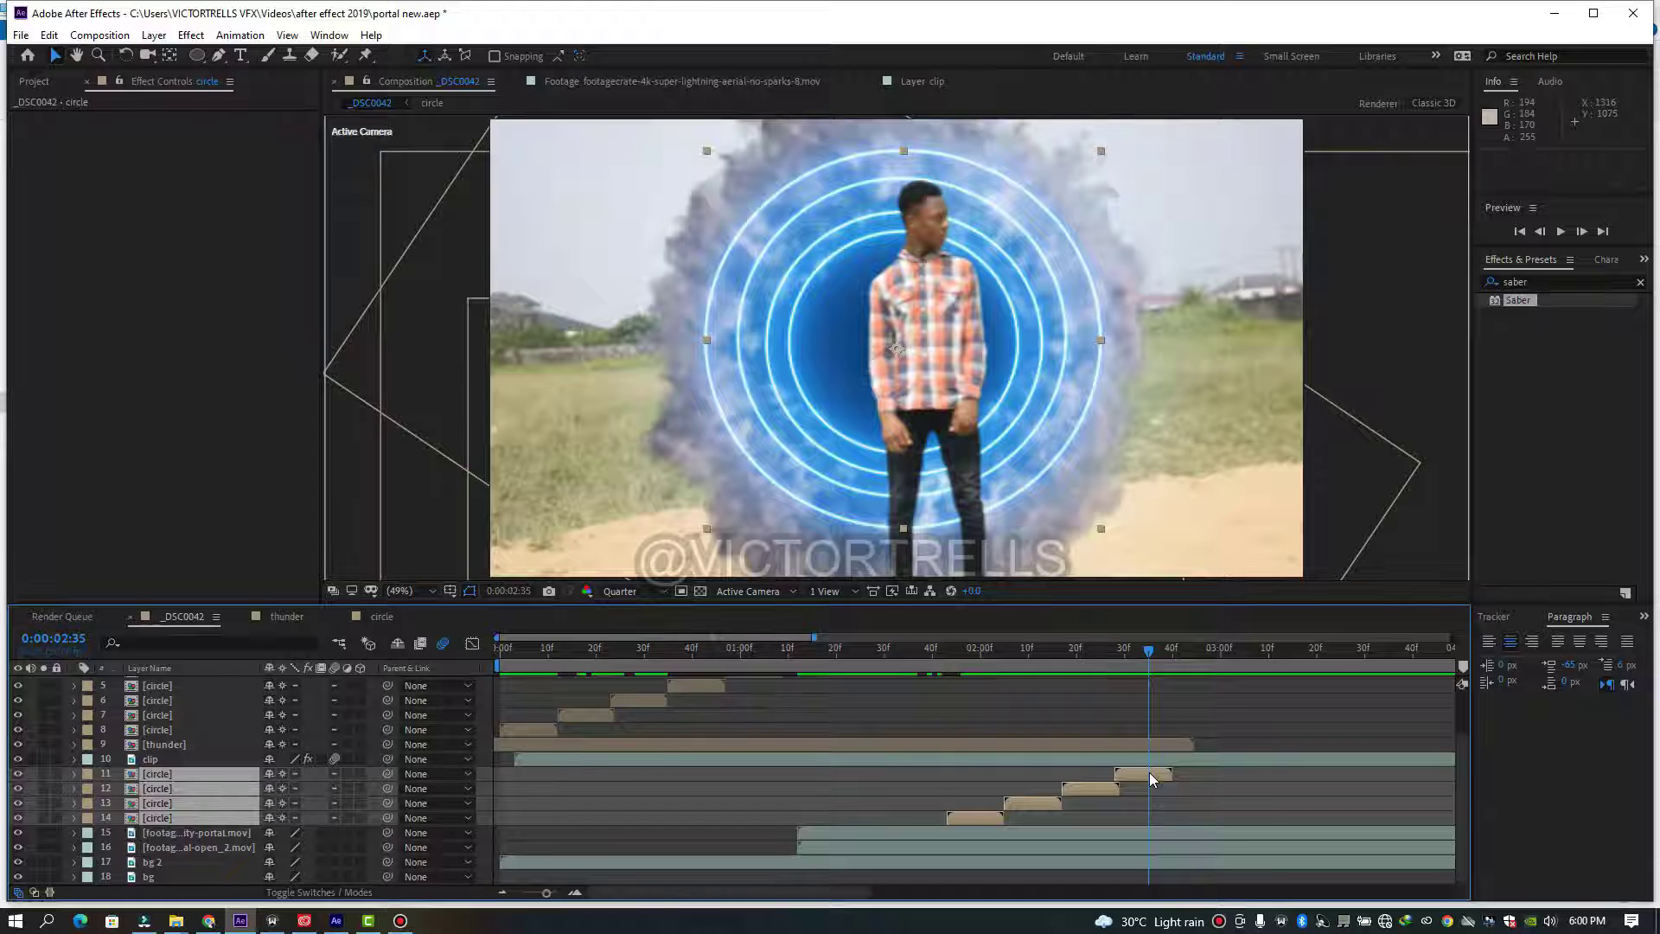
# - Duplicate the four circle layers under the clip, stack the copies on top, shift them to start at 2:40, and preview to 3:31
pyautogui.hotkey('ctrl', 'd')
pyautogui.moveTo(1149, 771); pyautogui.dragTo(1281, 774)
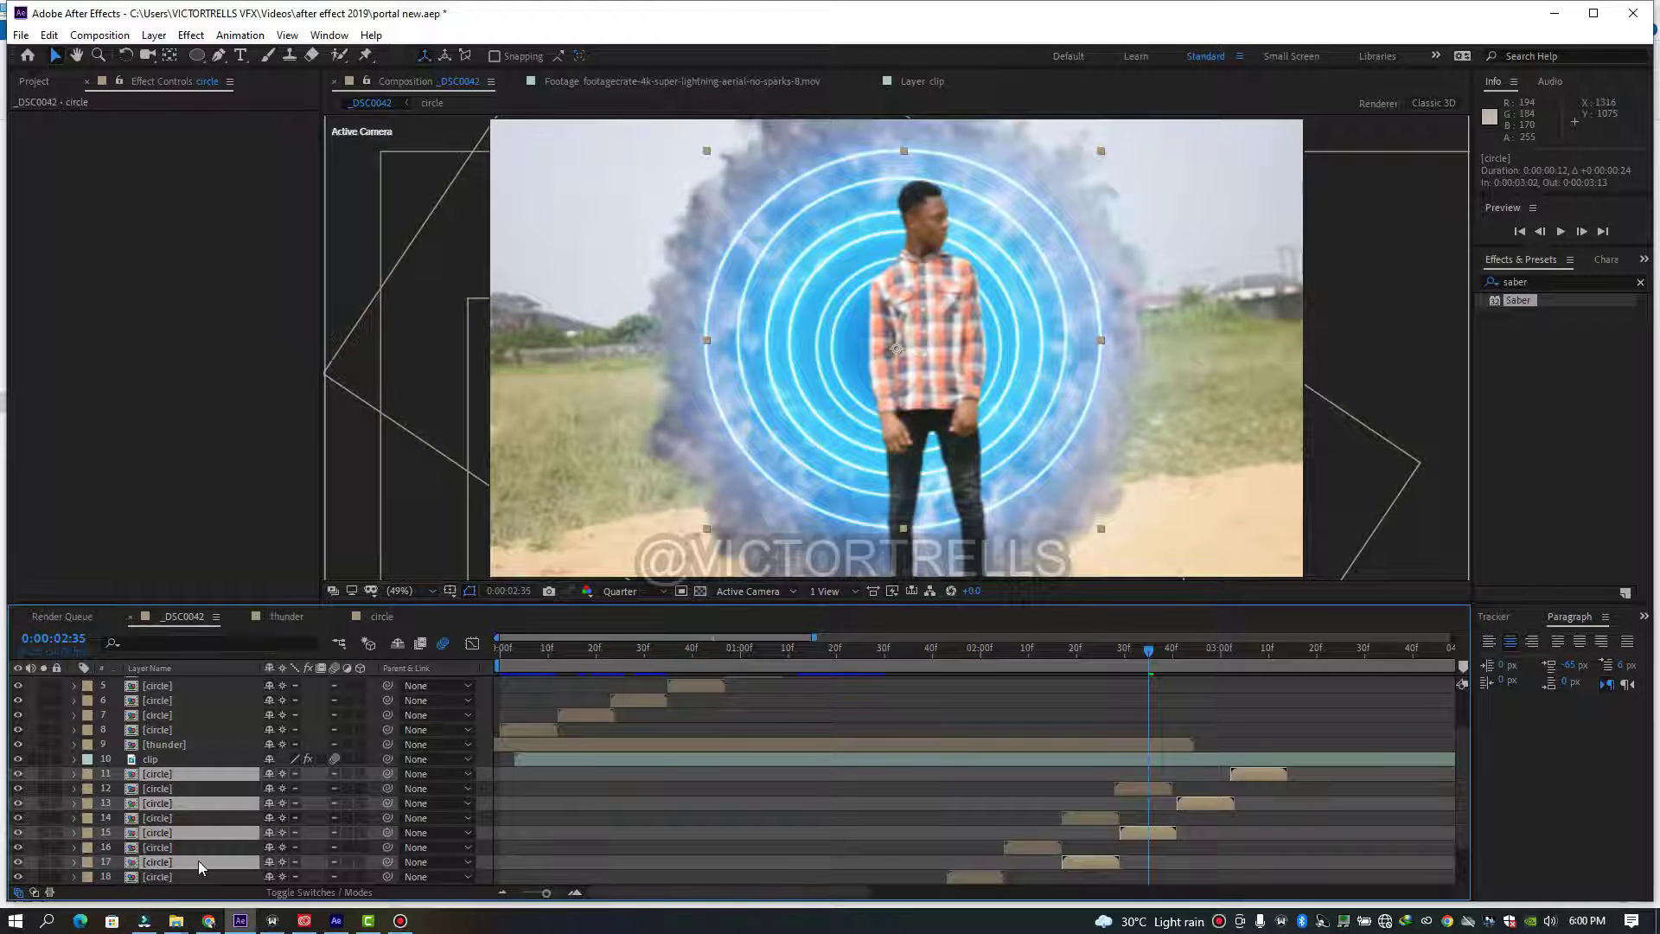
pyautogui.moveTo(198, 867); pyautogui.dragTo(200, 775)
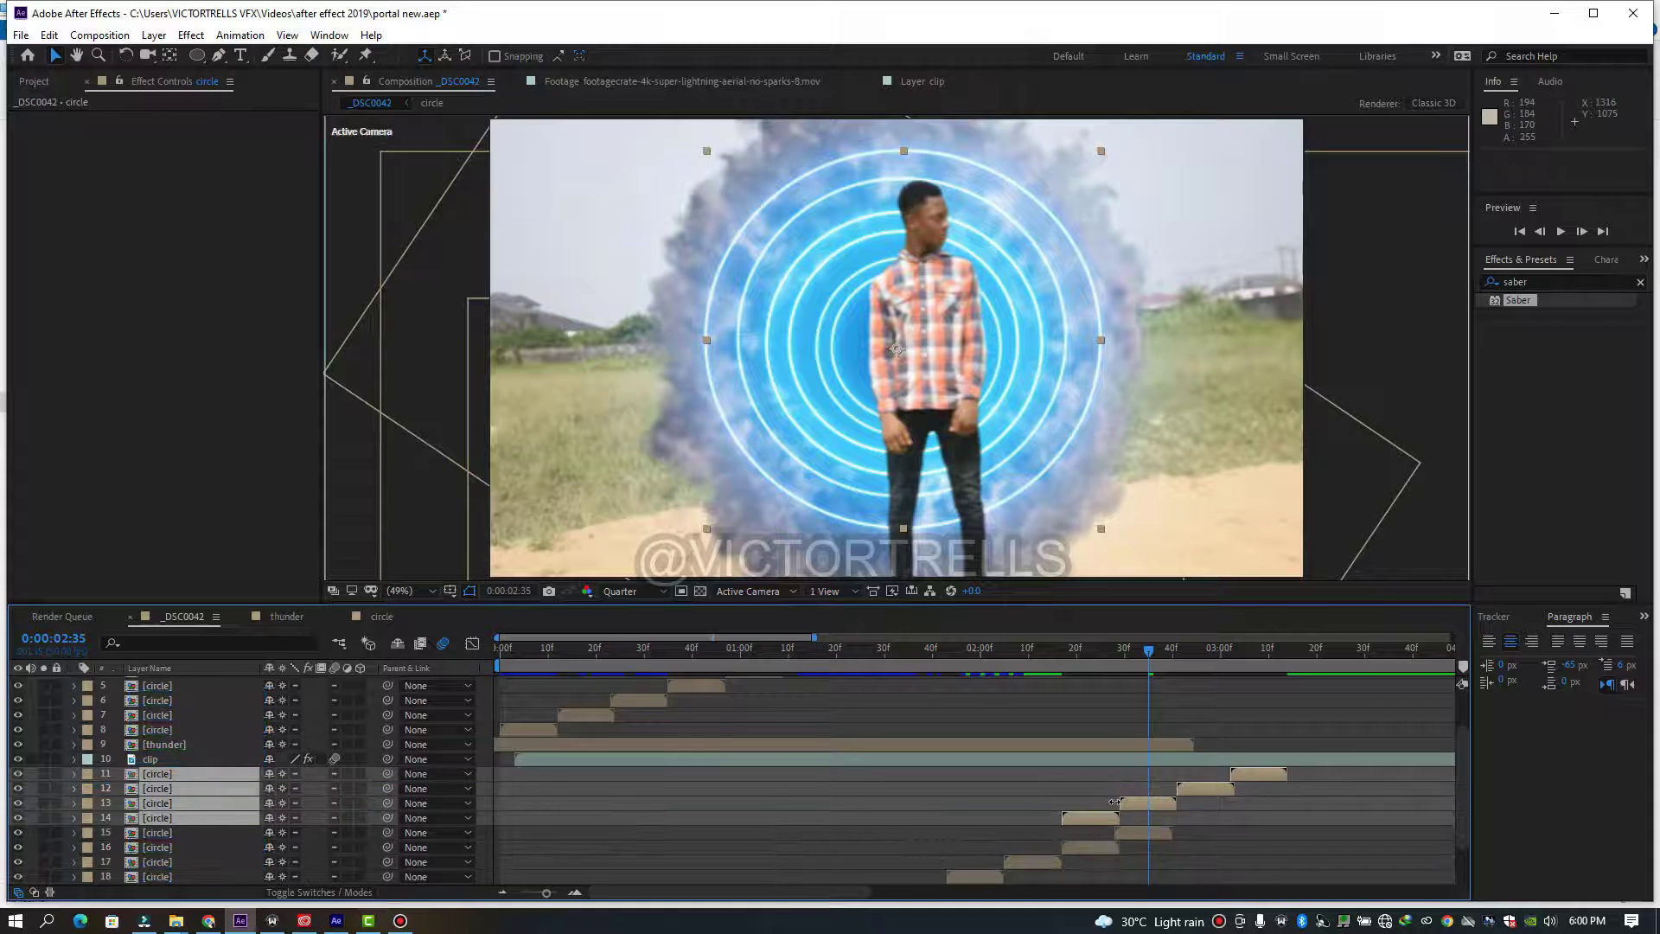
pyautogui.moveTo(1094, 821); pyautogui.dragTo(1207, 830)
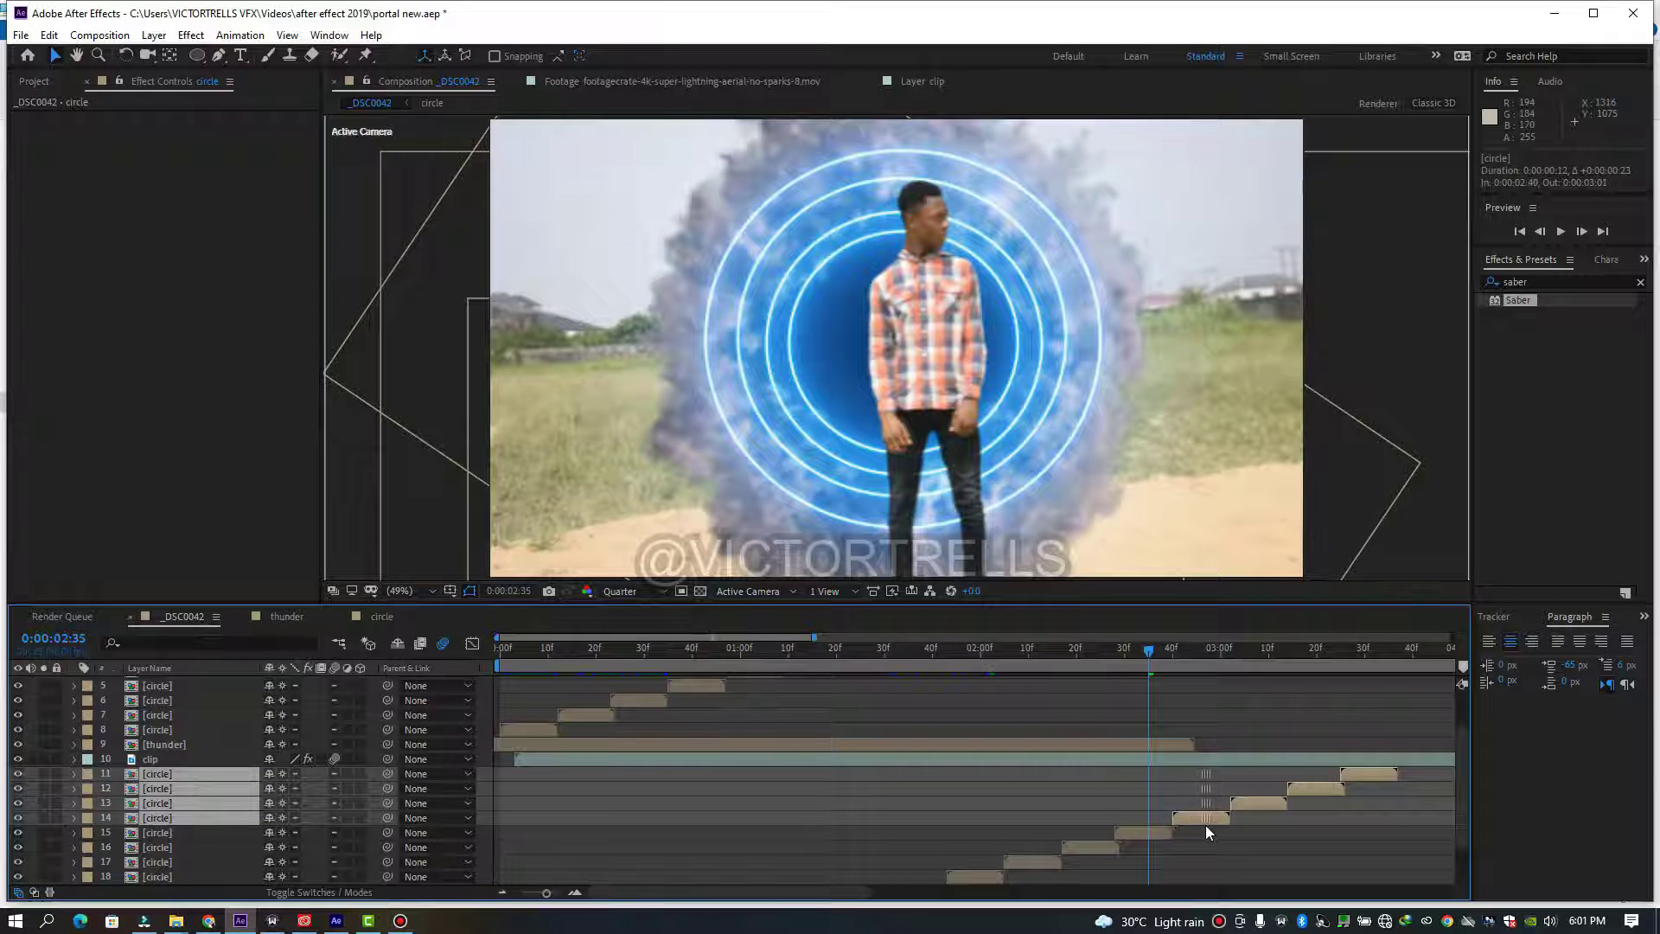
pyautogui.press('space')
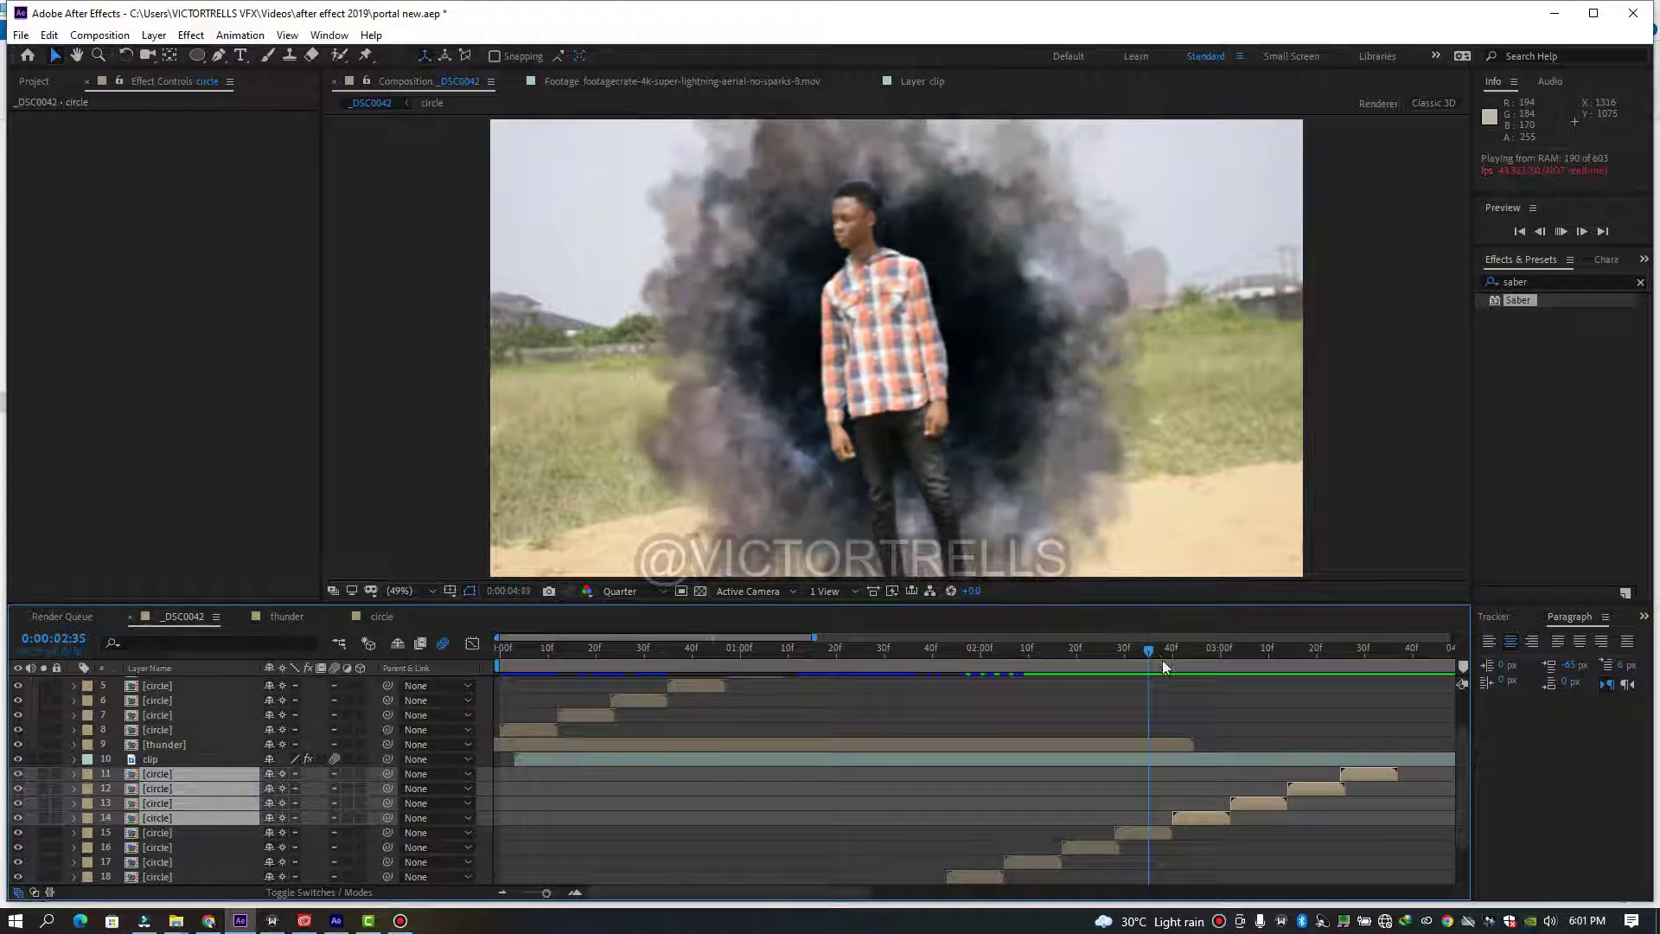
pyautogui.press('space')
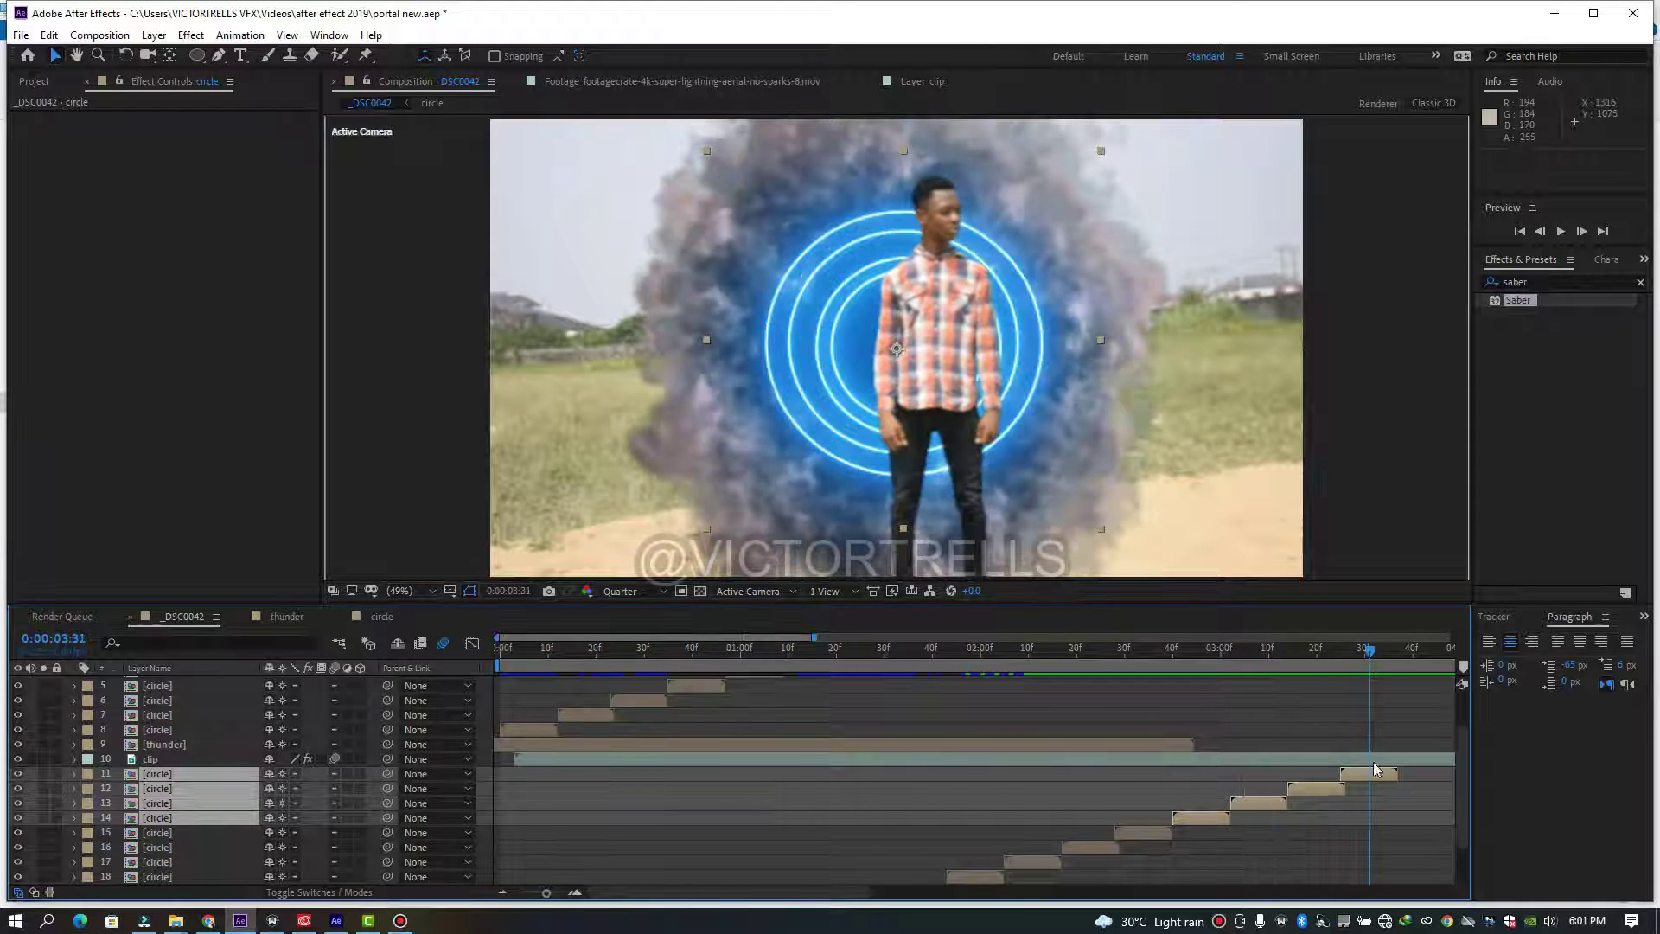
# - Duplicate the four latest circle layers again, stack the copies above them, shift them 47 frames later, and check playback to 4:29
pyautogui.hotkey('ctrl', 'd')
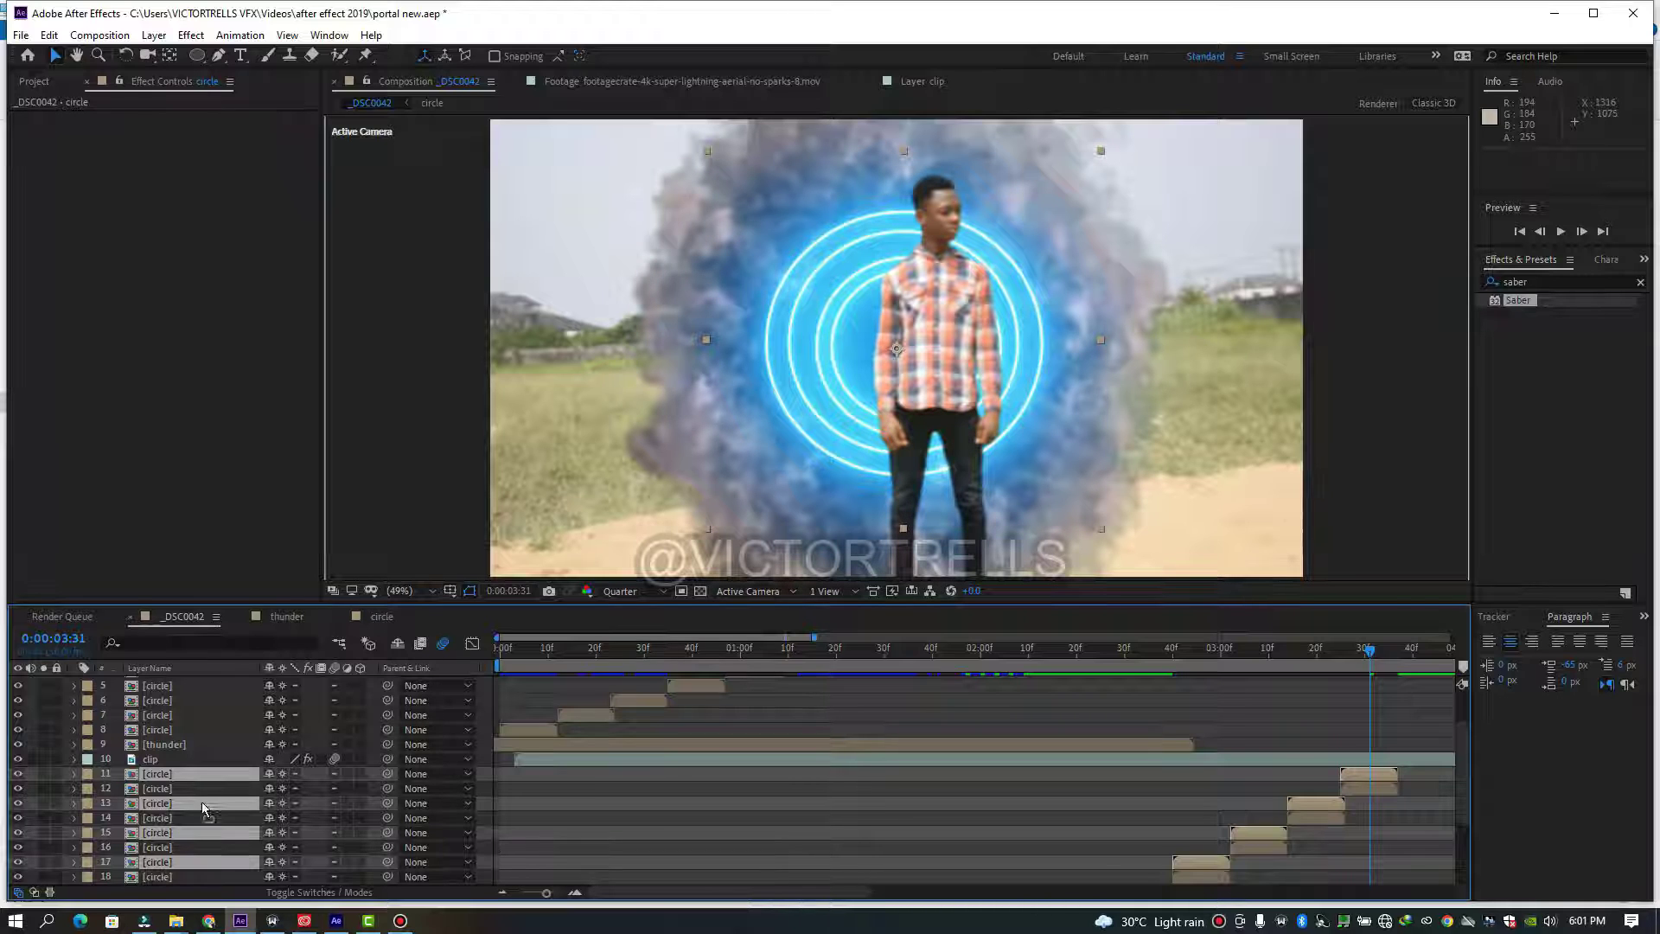
pyautogui.moveTo(204, 808); pyautogui.dragTo(193, 789)
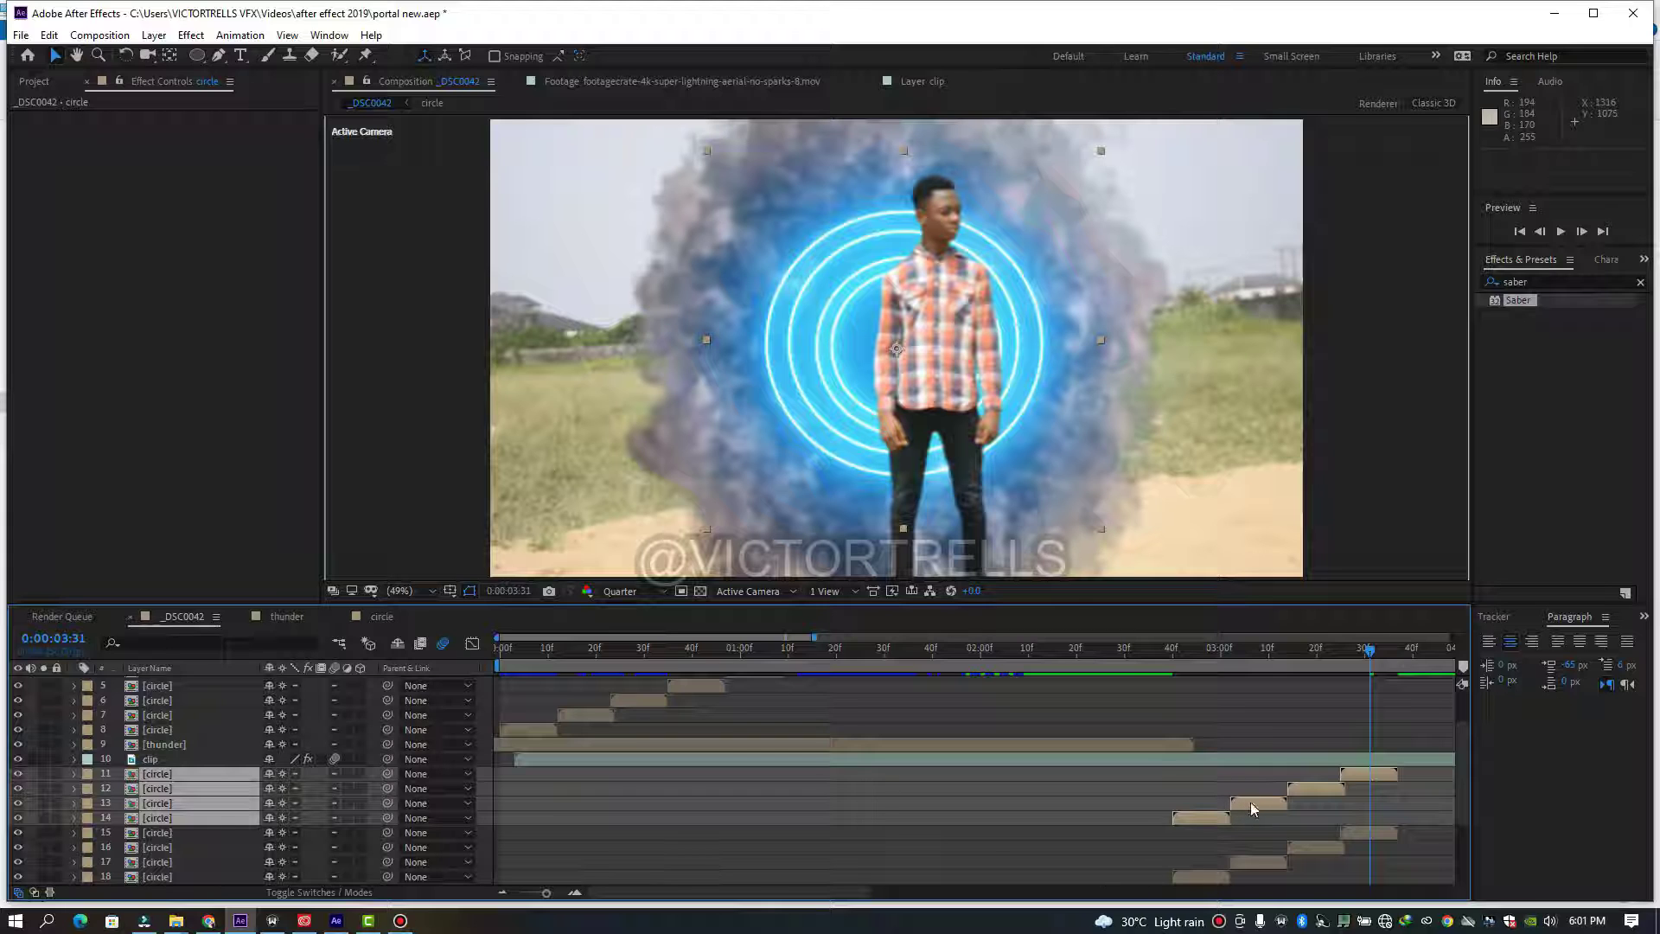
pyautogui.moveTo(1250, 801); pyautogui.dragTo(1279, 825)
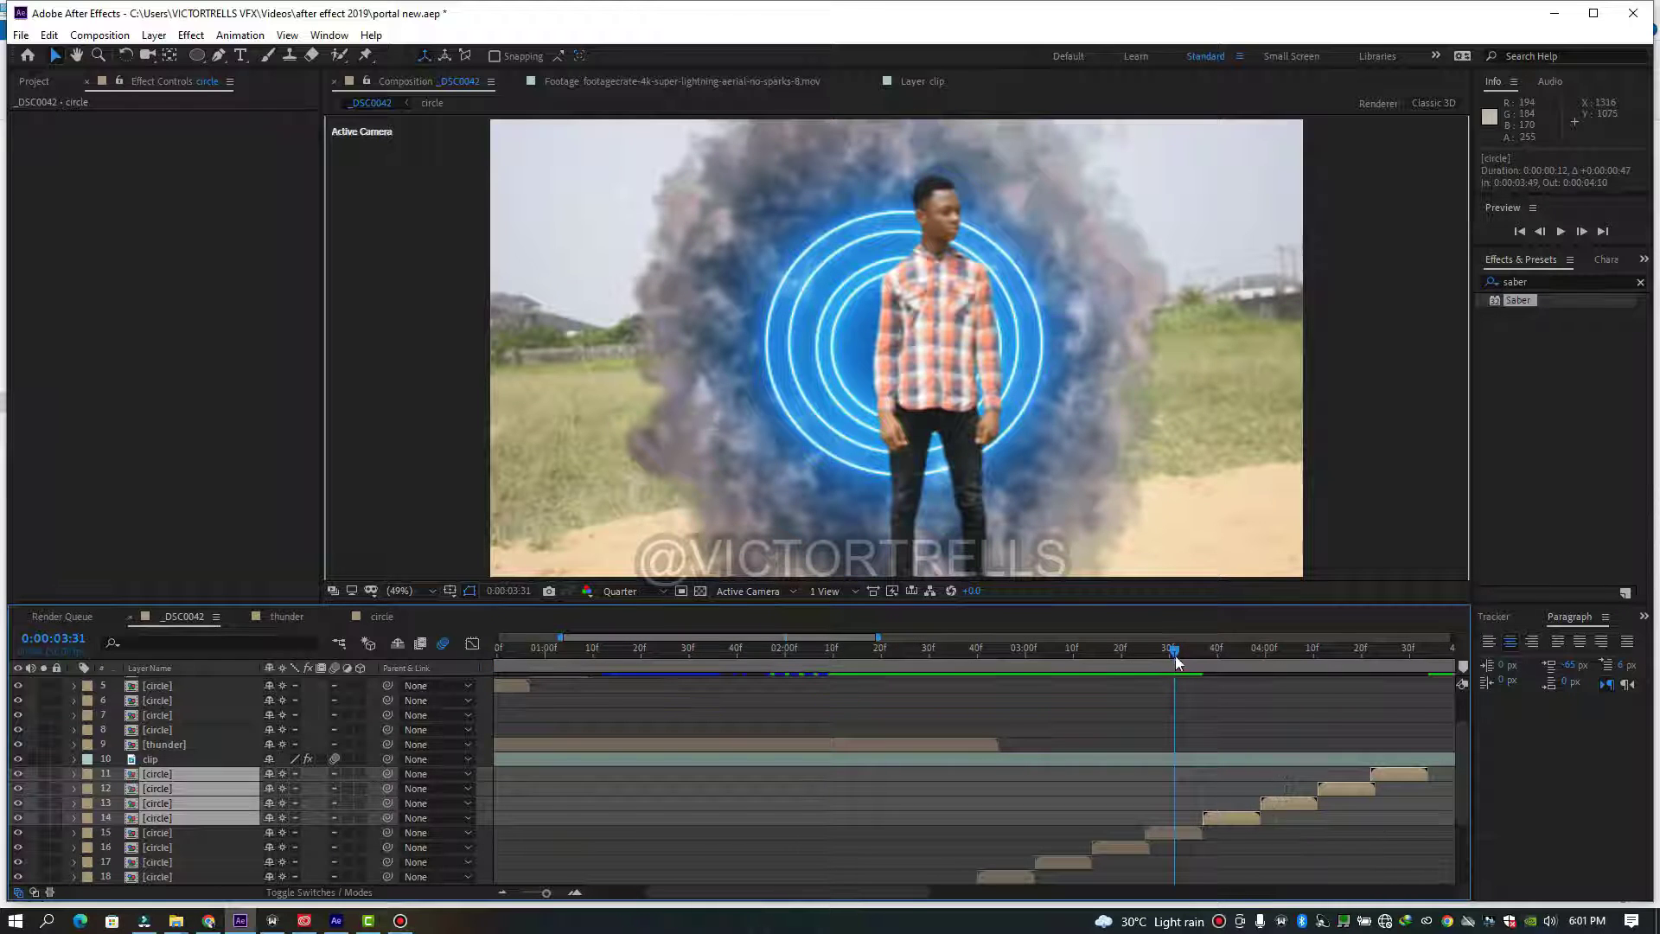
pyautogui.moveTo(1175, 655); pyautogui.dragTo(1032, 692)
pyautogui.press('space')
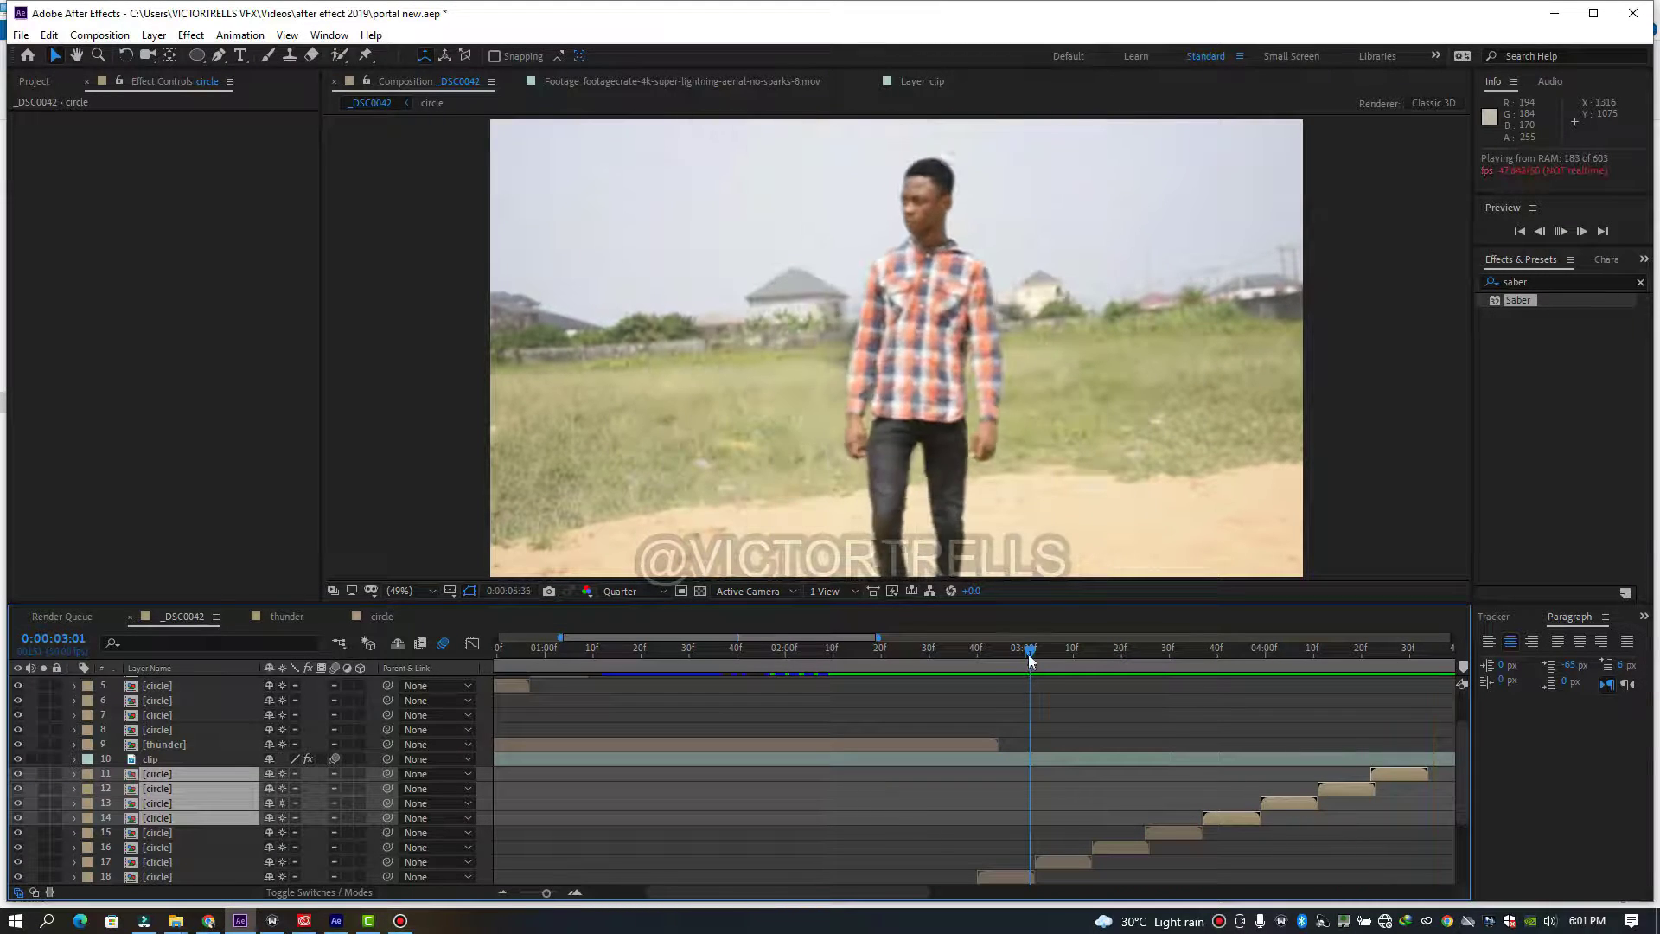
pyautogui.moveTo(1031, 662); pyautogui.dragTo(1409, 773)
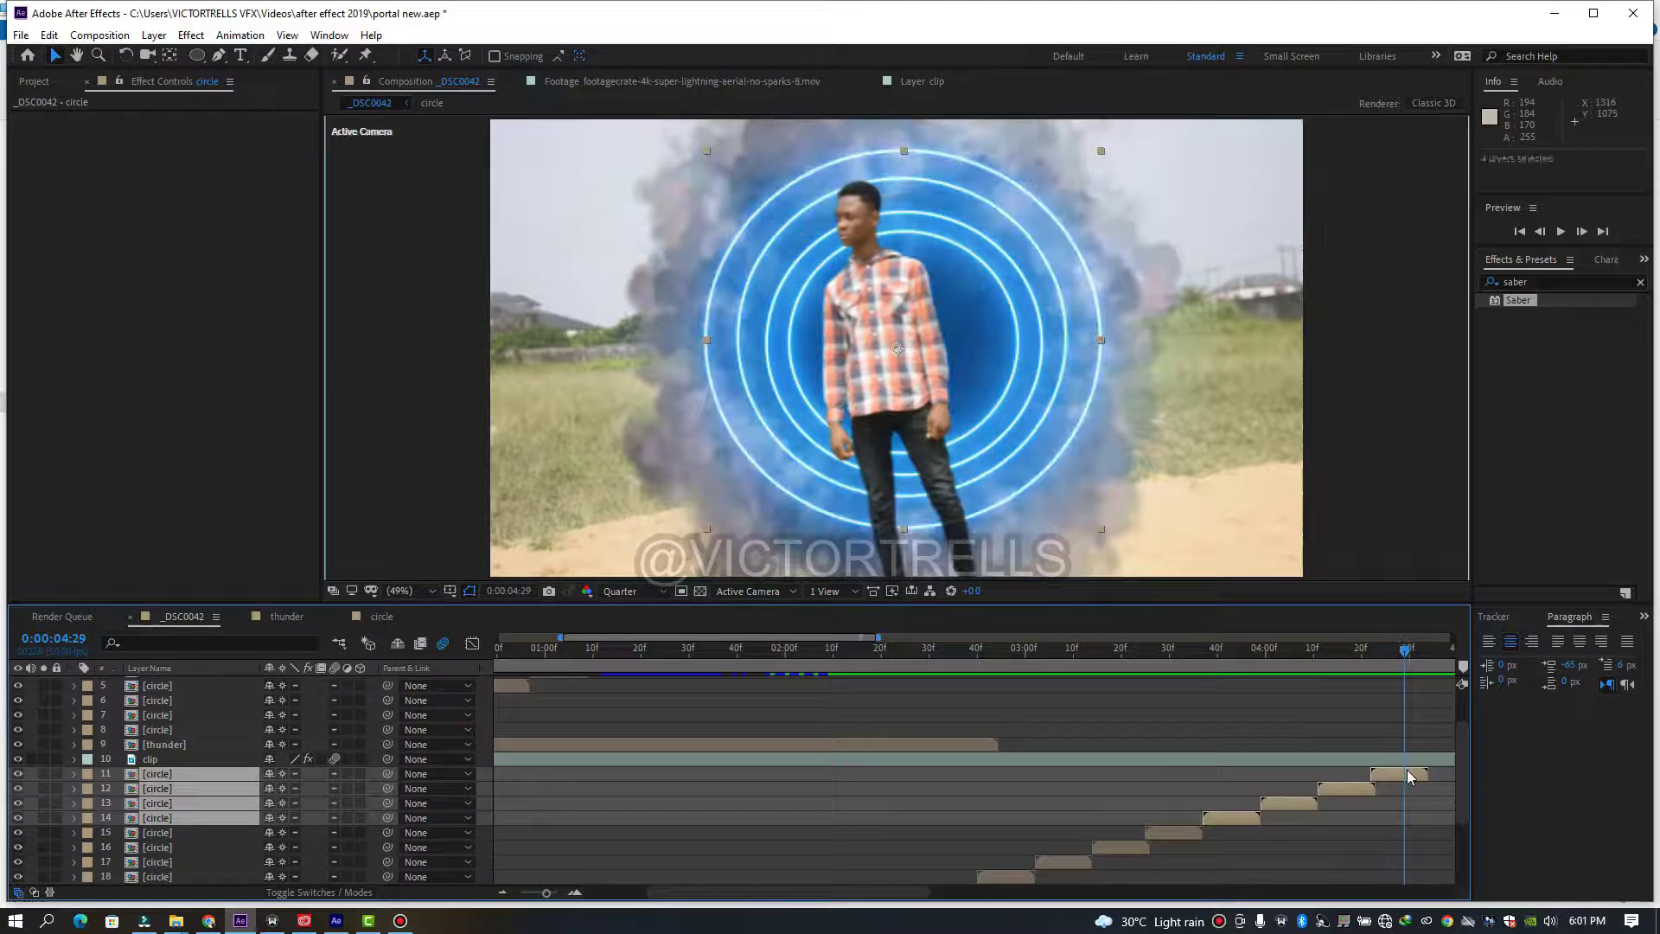
# - Duplicate the last four circle layers once more, group the copies on top, and shift them 46 frames later to start at 4:33
pyautogui.hotkey('ctrl', 'd')
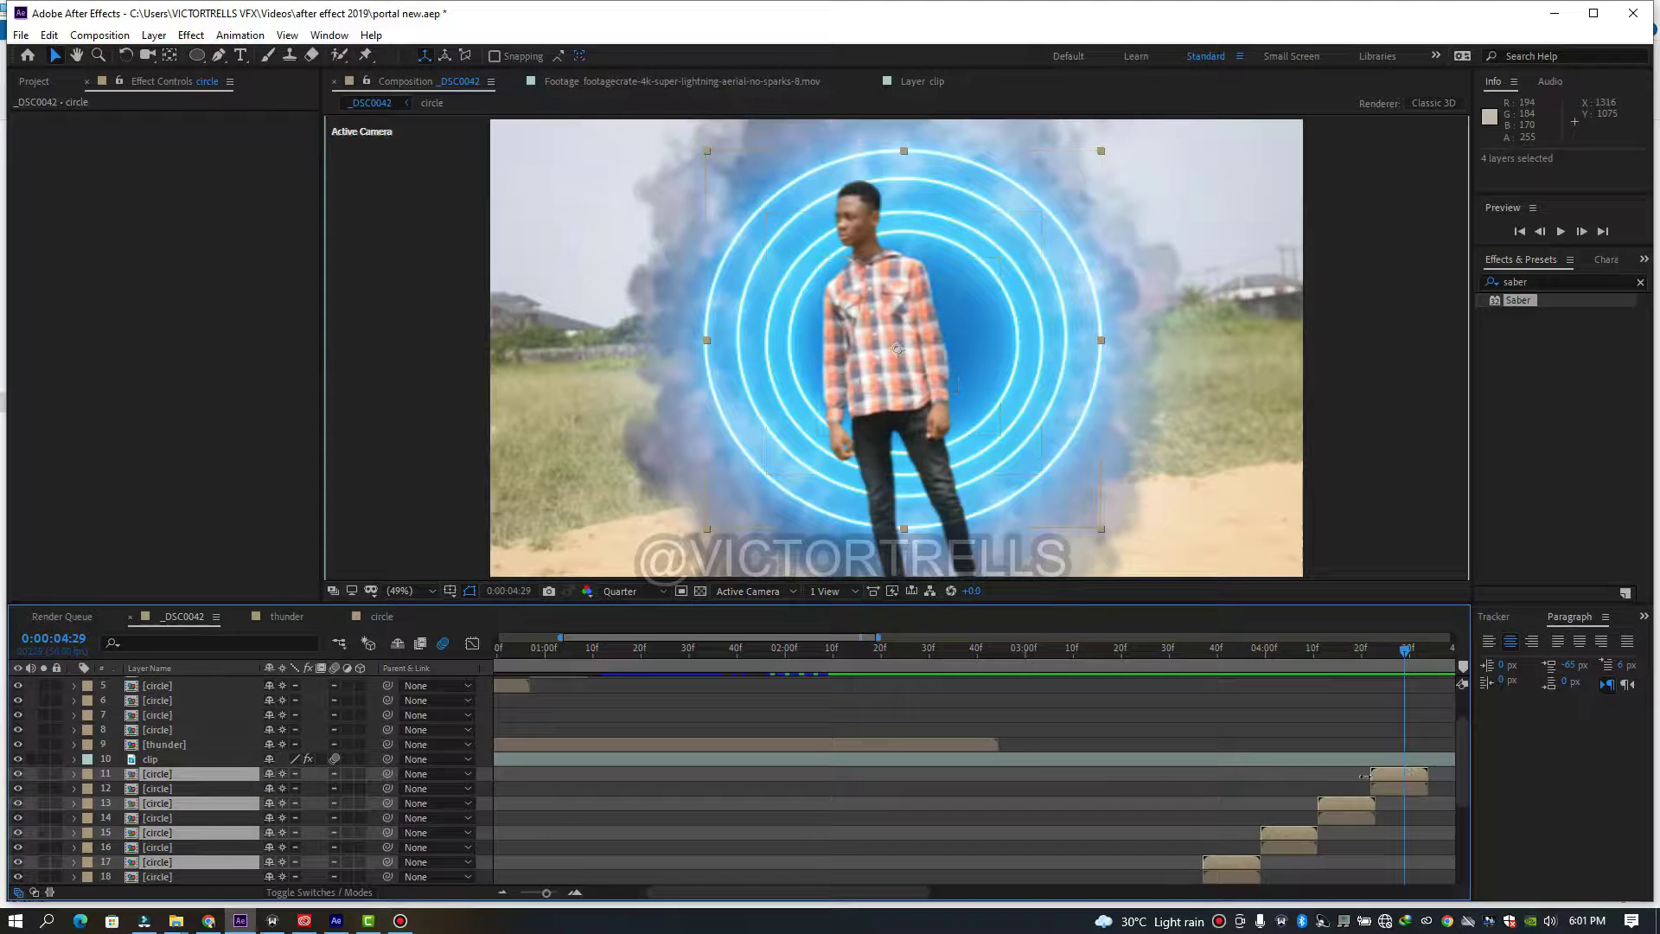
pyautogui.moveTo(249, 814)
pyautogui.mouseDown()
pyautogui.moveTo(249, 745)
pyautogui.moveTo(248, 789)
pyautogui.mouseUp()
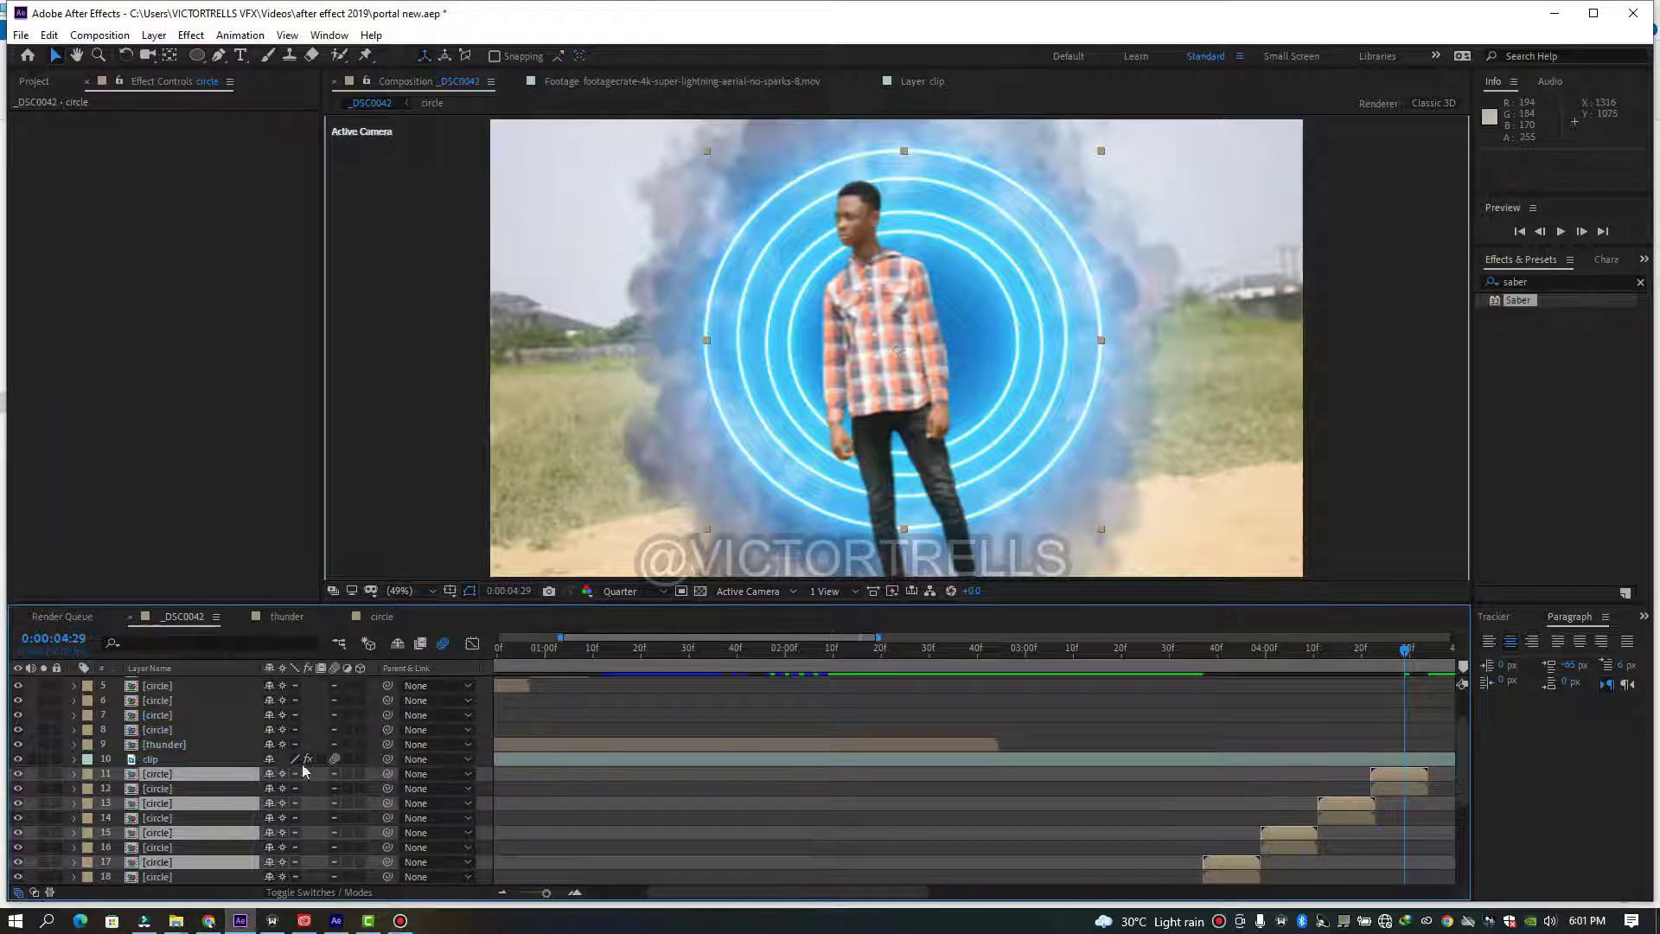
pyautogui.moveTo(1249, 827)
pyautogui.mouseDown()
pyautogui.moveTo(1444, 823)
pyautogui.moveTo(1269, 821)
pyautogui.mouseUp()
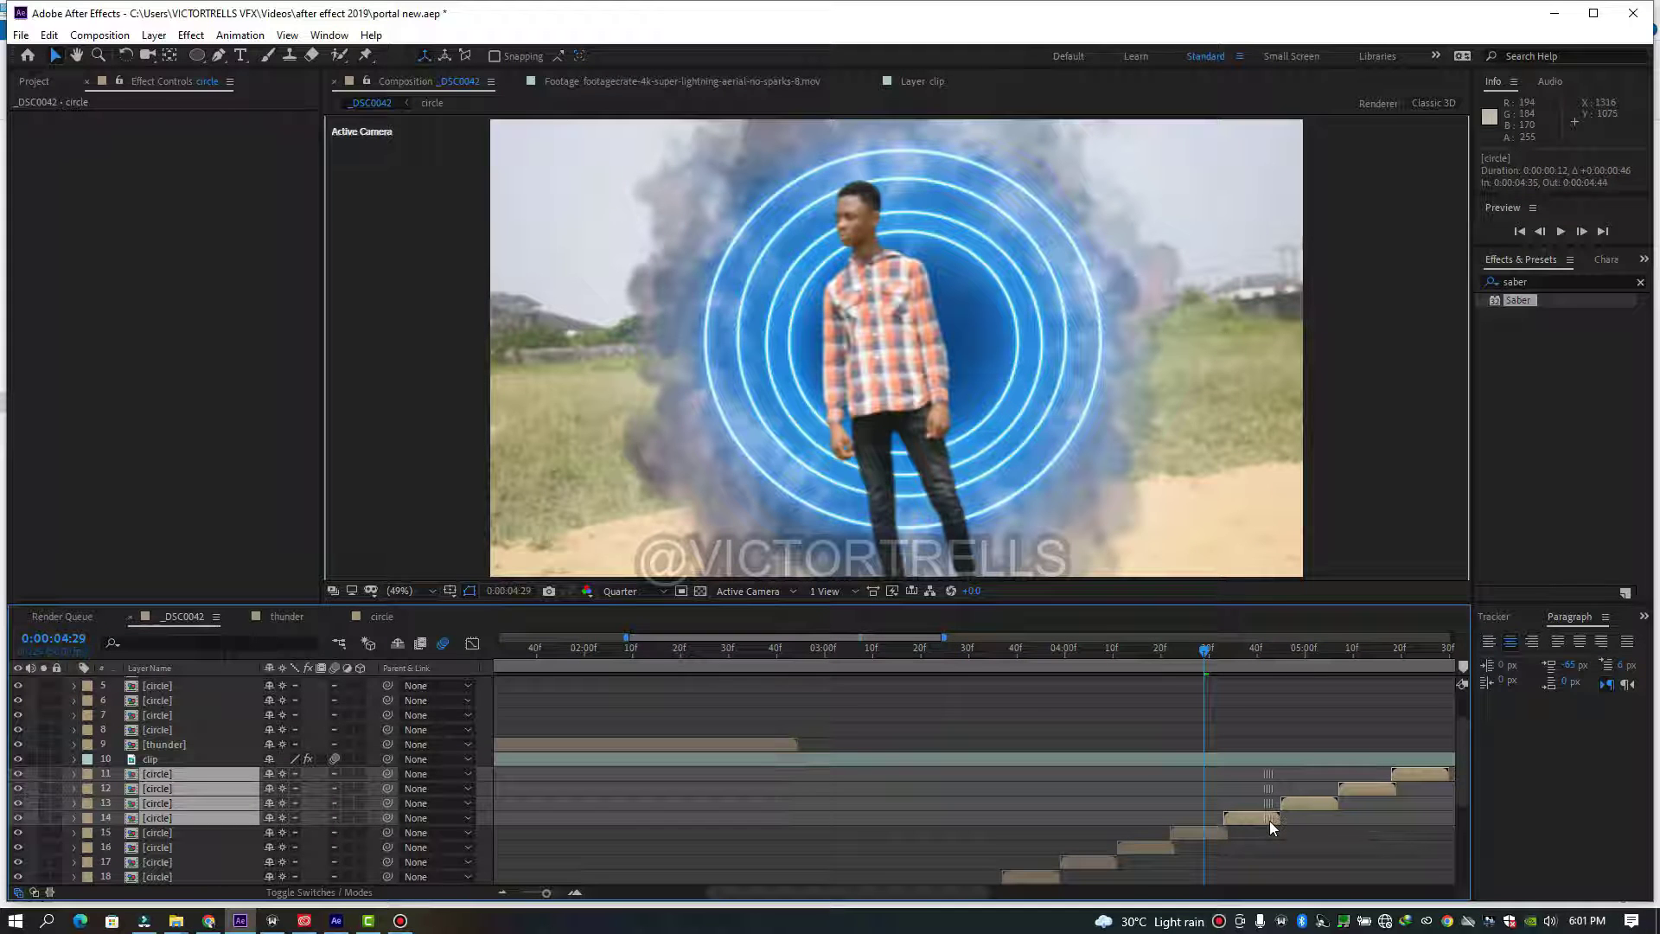
pyautogui.press('space')
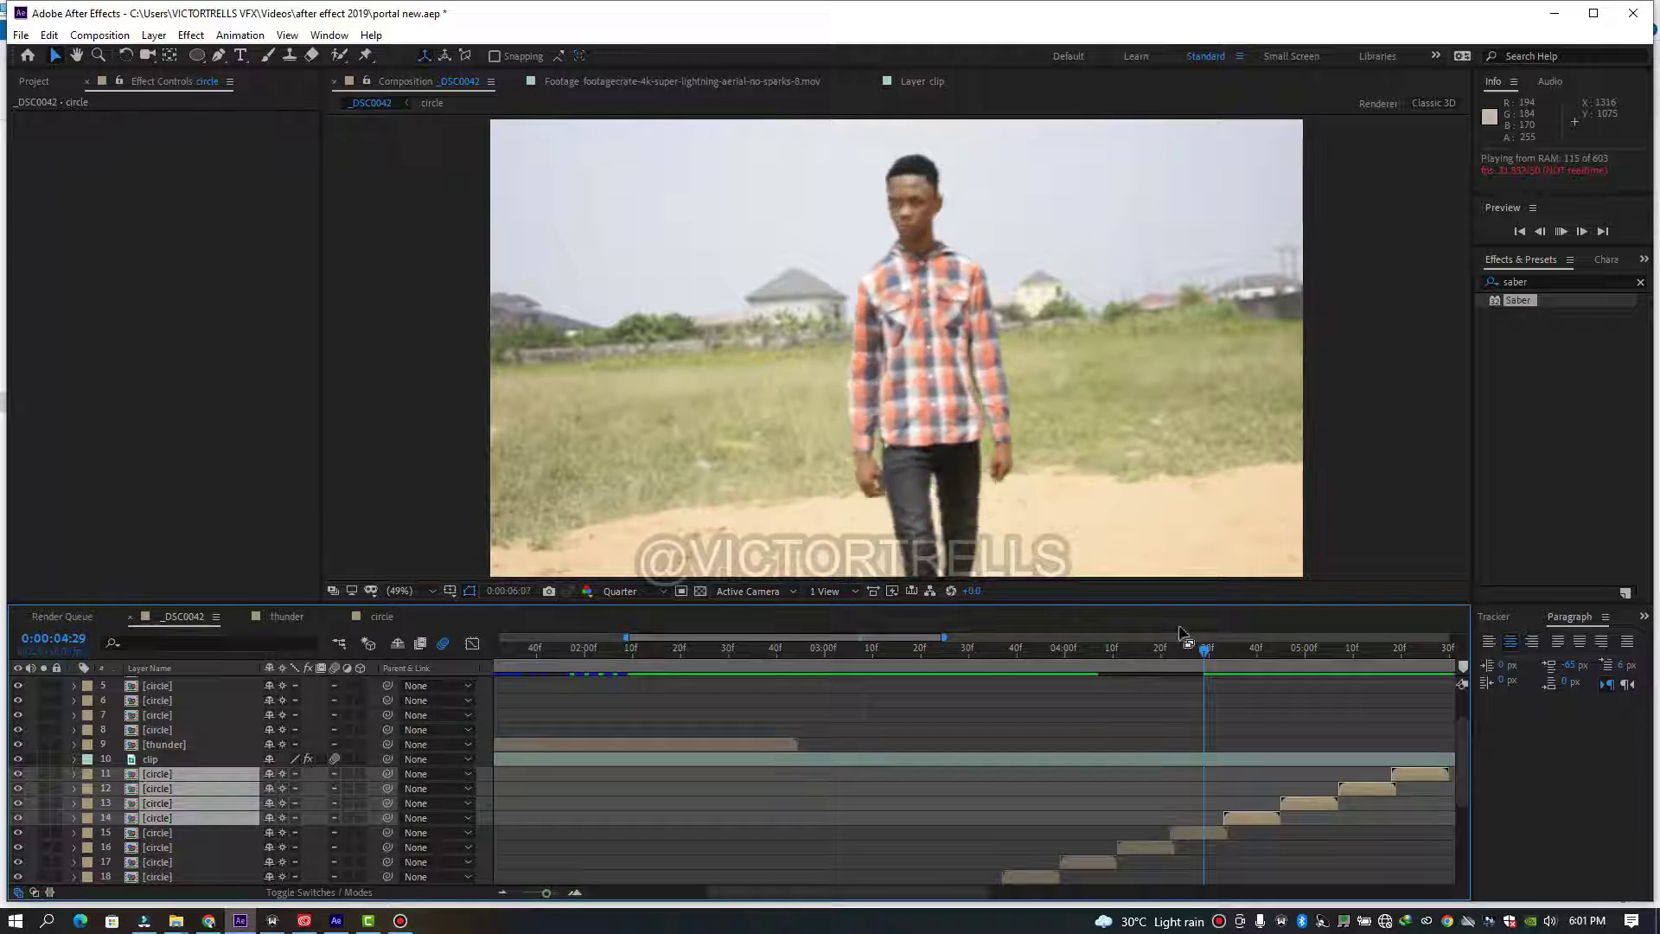
# - Play the whole composition from the beginning to review the complete ring sequence
pyautogui.moveTo(1204, 651); pyautogui.dragTo(684, 751)
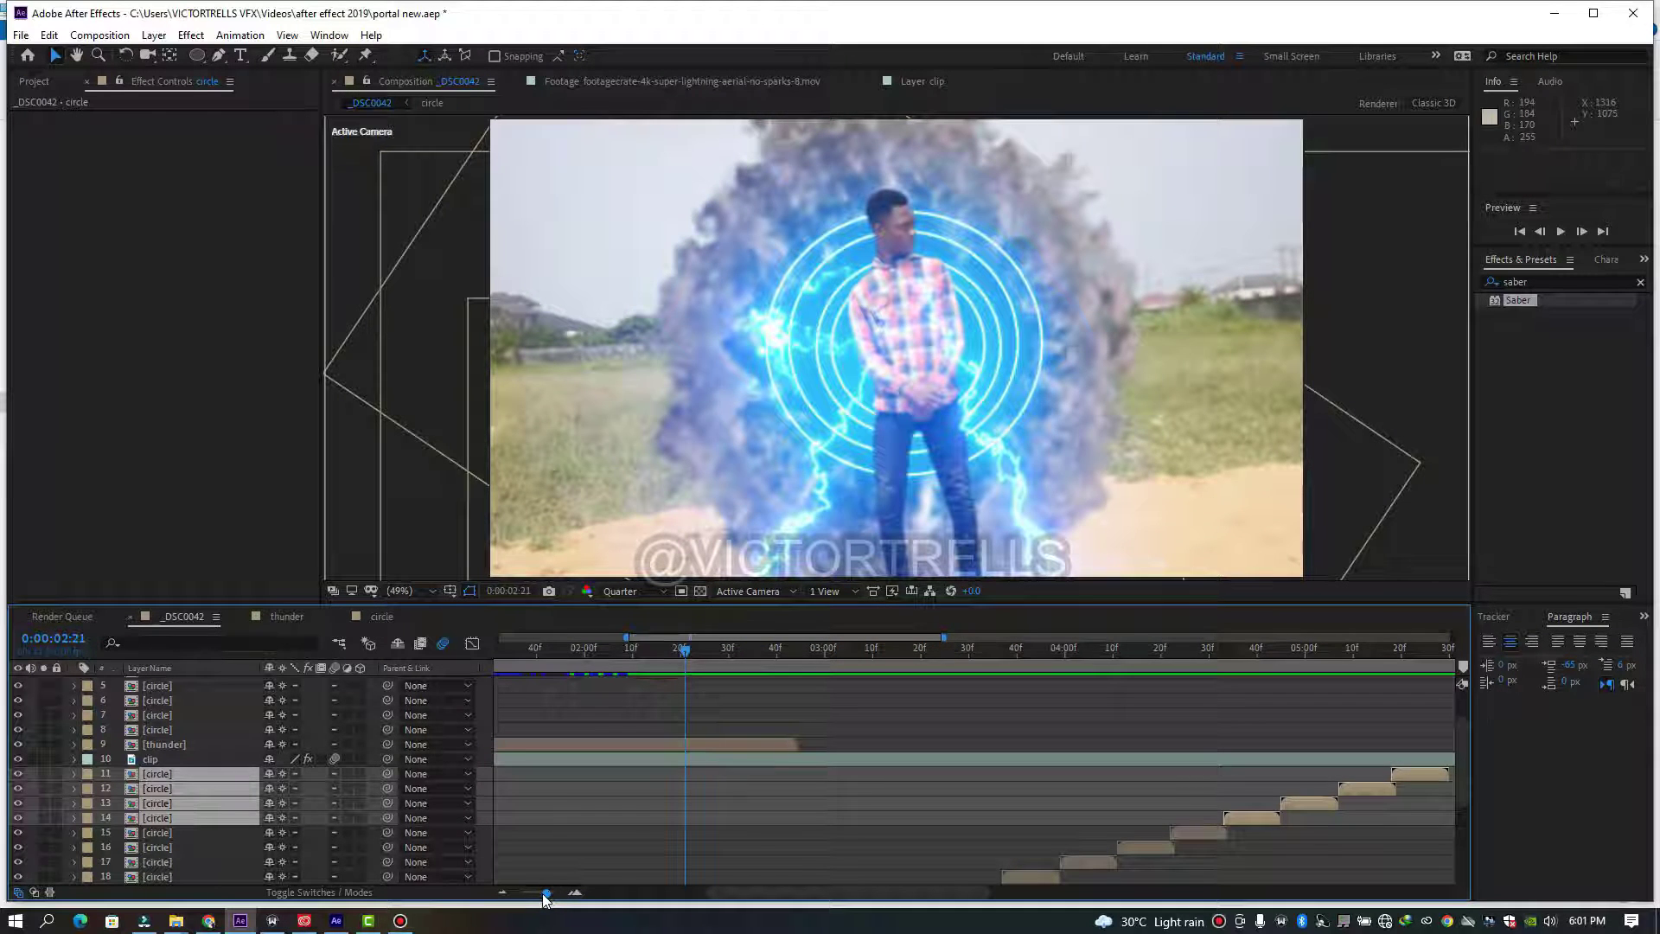
pyautogui.moveTo(544, 895); pyautogui.dragTo(533, 894)
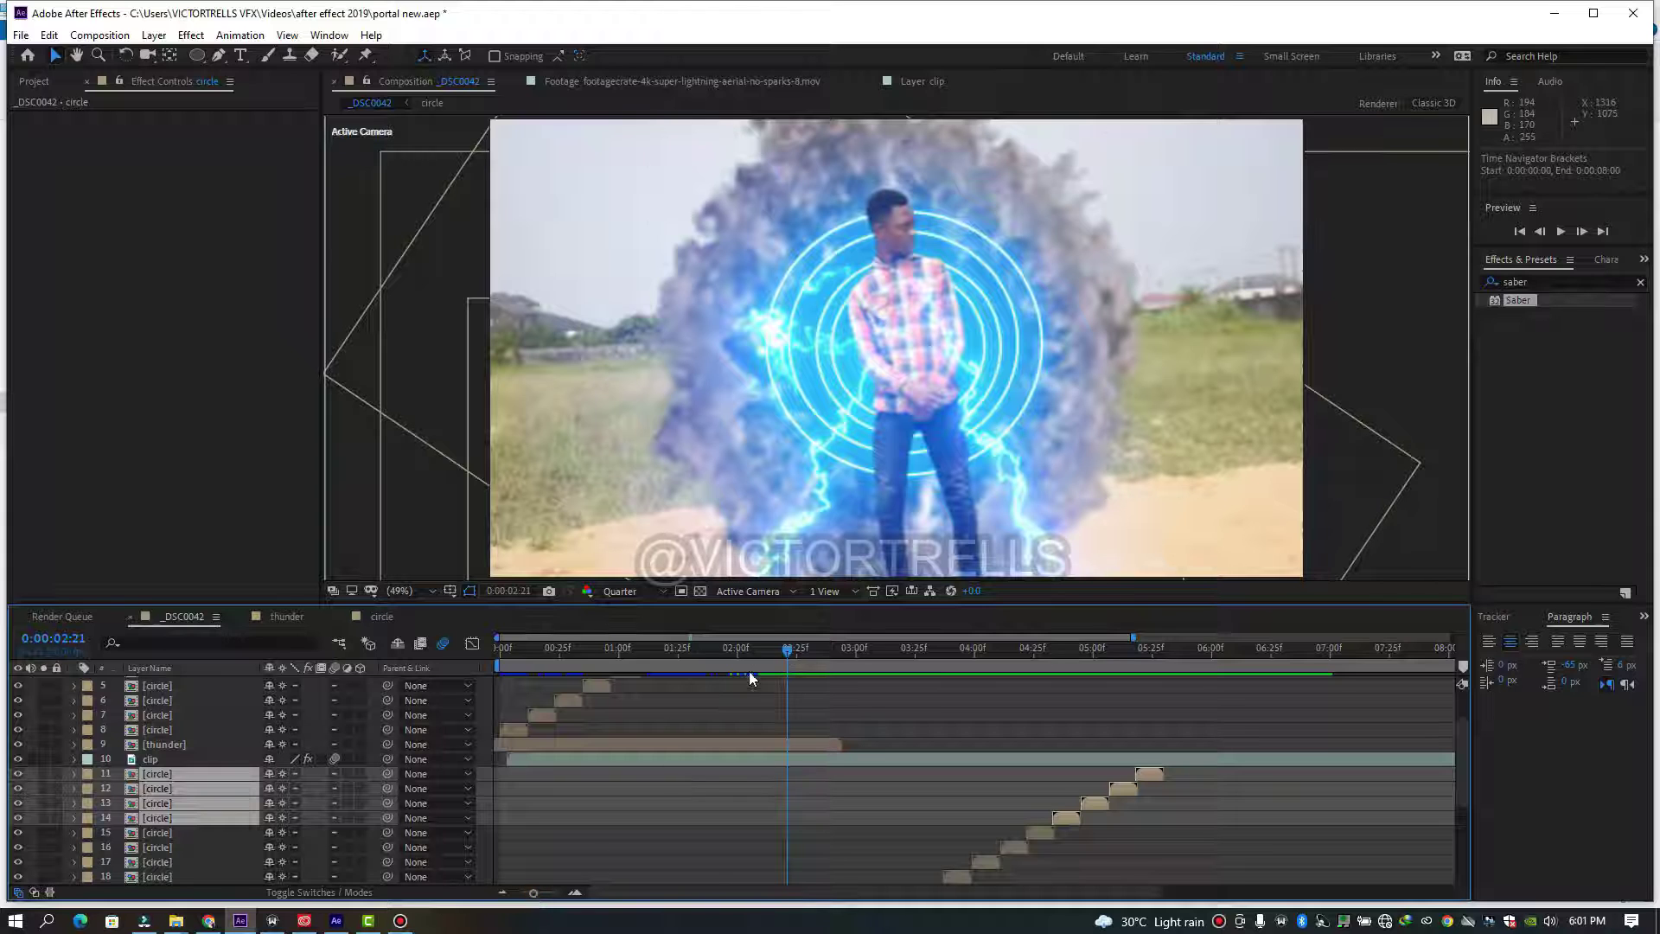
pyautogui.press('space')
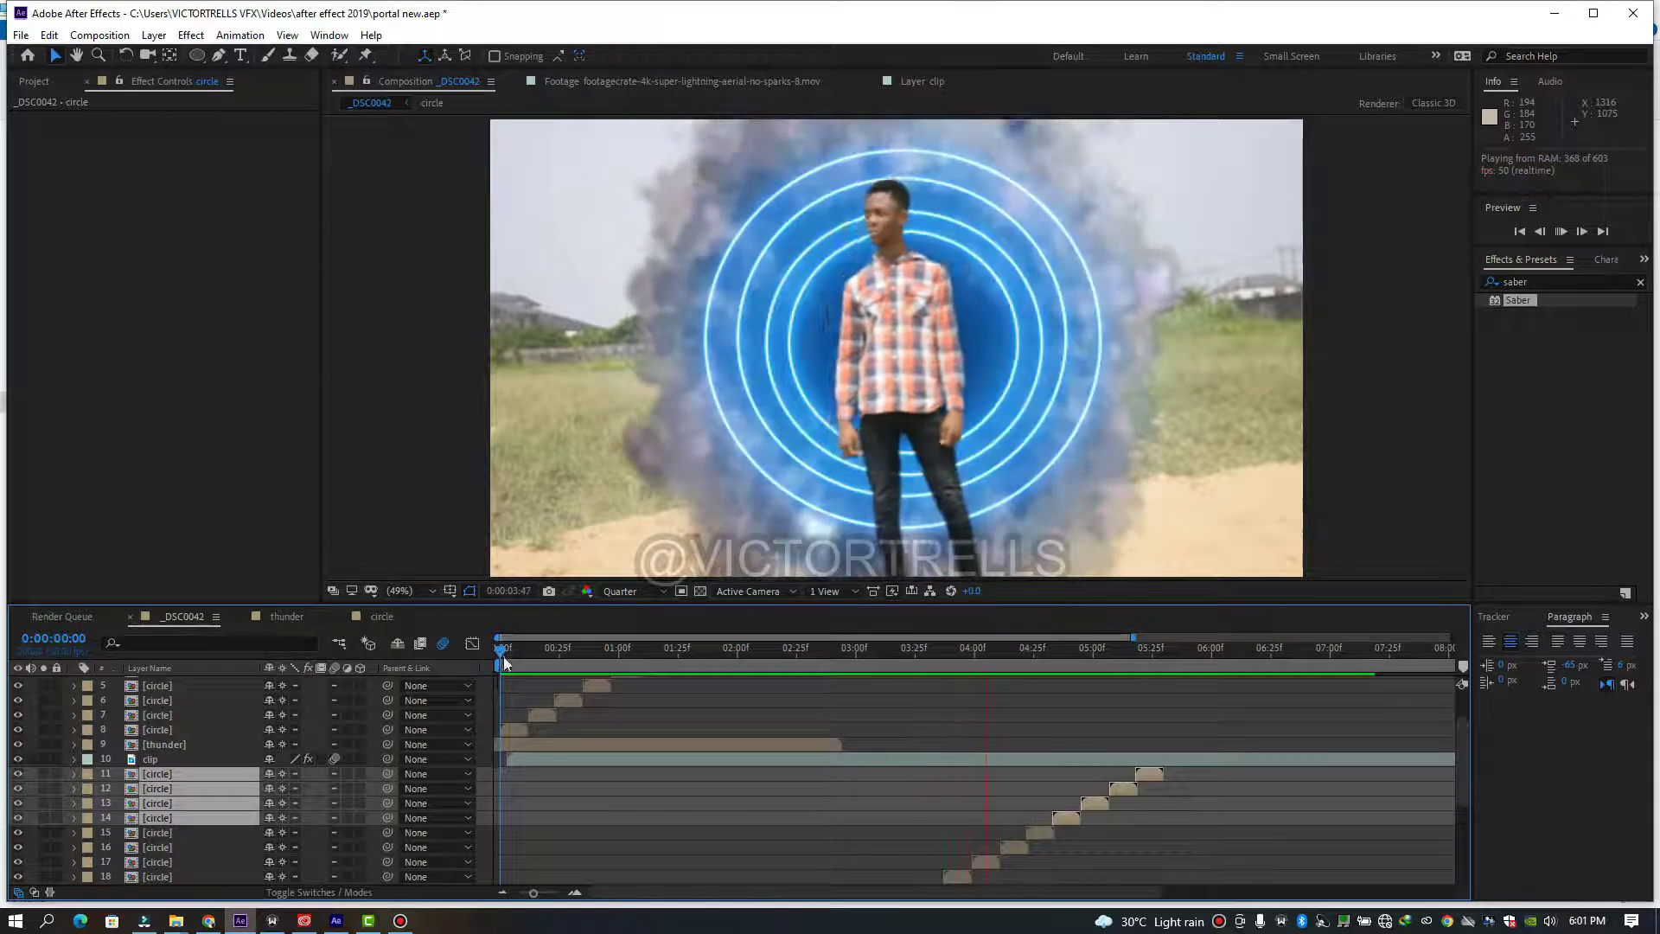
# - Delete the five earliest circle layers, which end before about 1:11, keeping the three top ones
pyautogui.moveTo(510, 656); pyautogui.dragTo(646, 661)
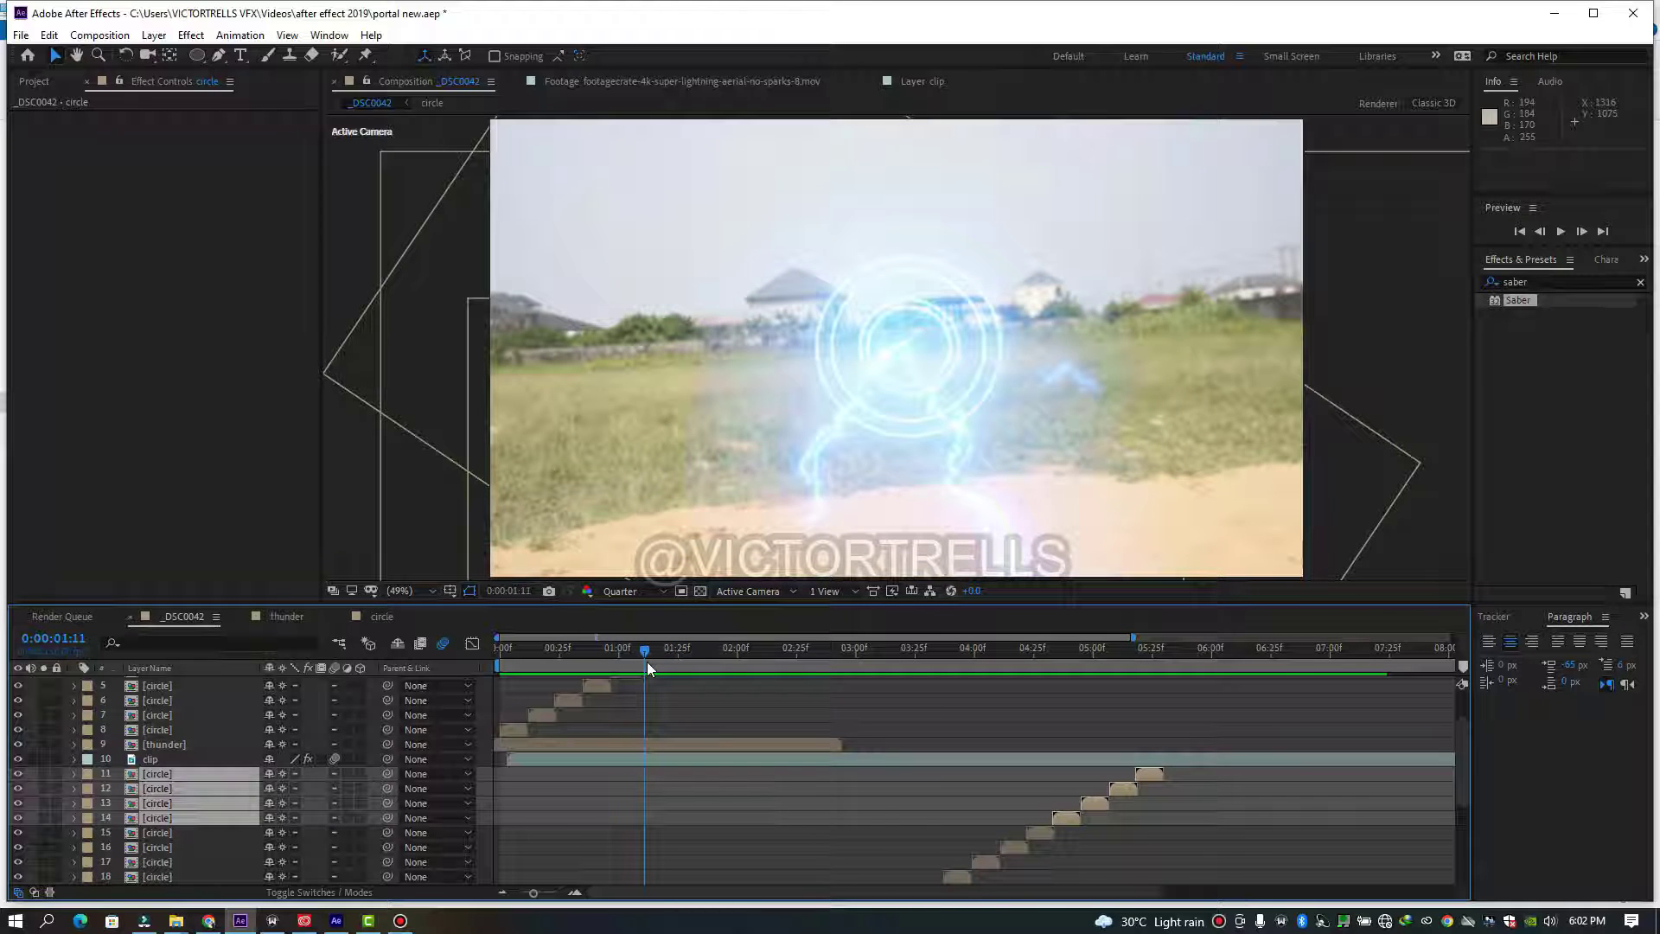
pyautogui.moveTo(1457, 742); pyautogui.dragTo(1457, 712)
pyautogui.click(627, 730)
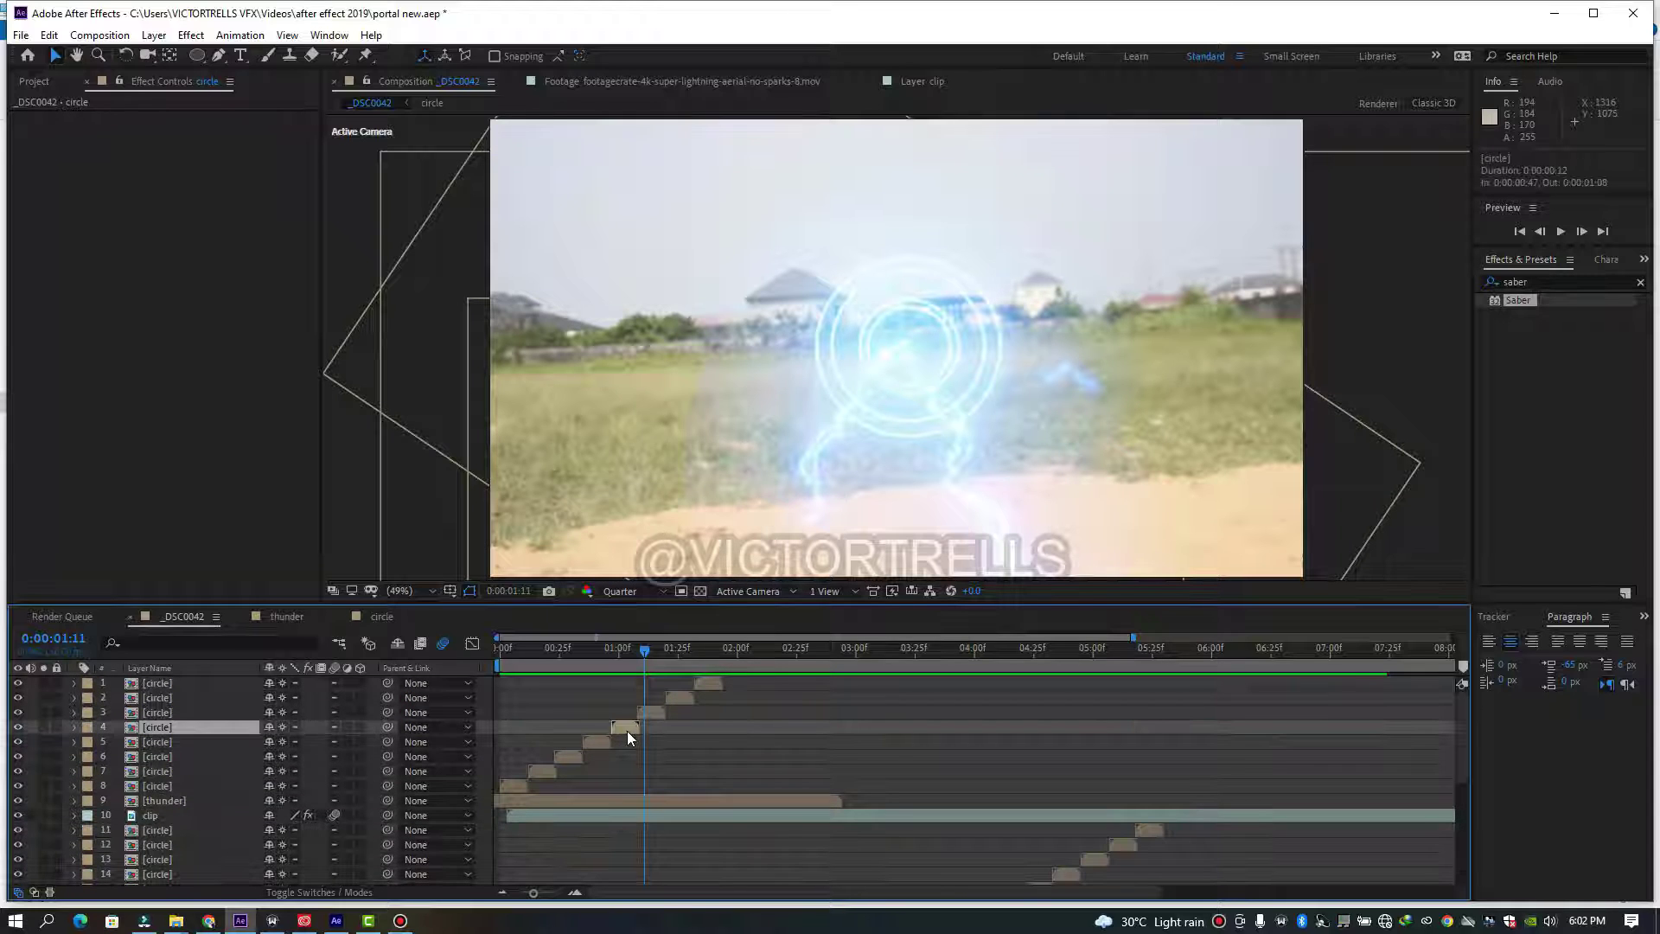
pyautogui.keyDown('shift'); pyautogui.click(600, 742); pyautogui.keyUp('shift')
pyautogui.keyDown('shift'); pyautogui.click(570, 755); pyautogui.keyUp('shift')
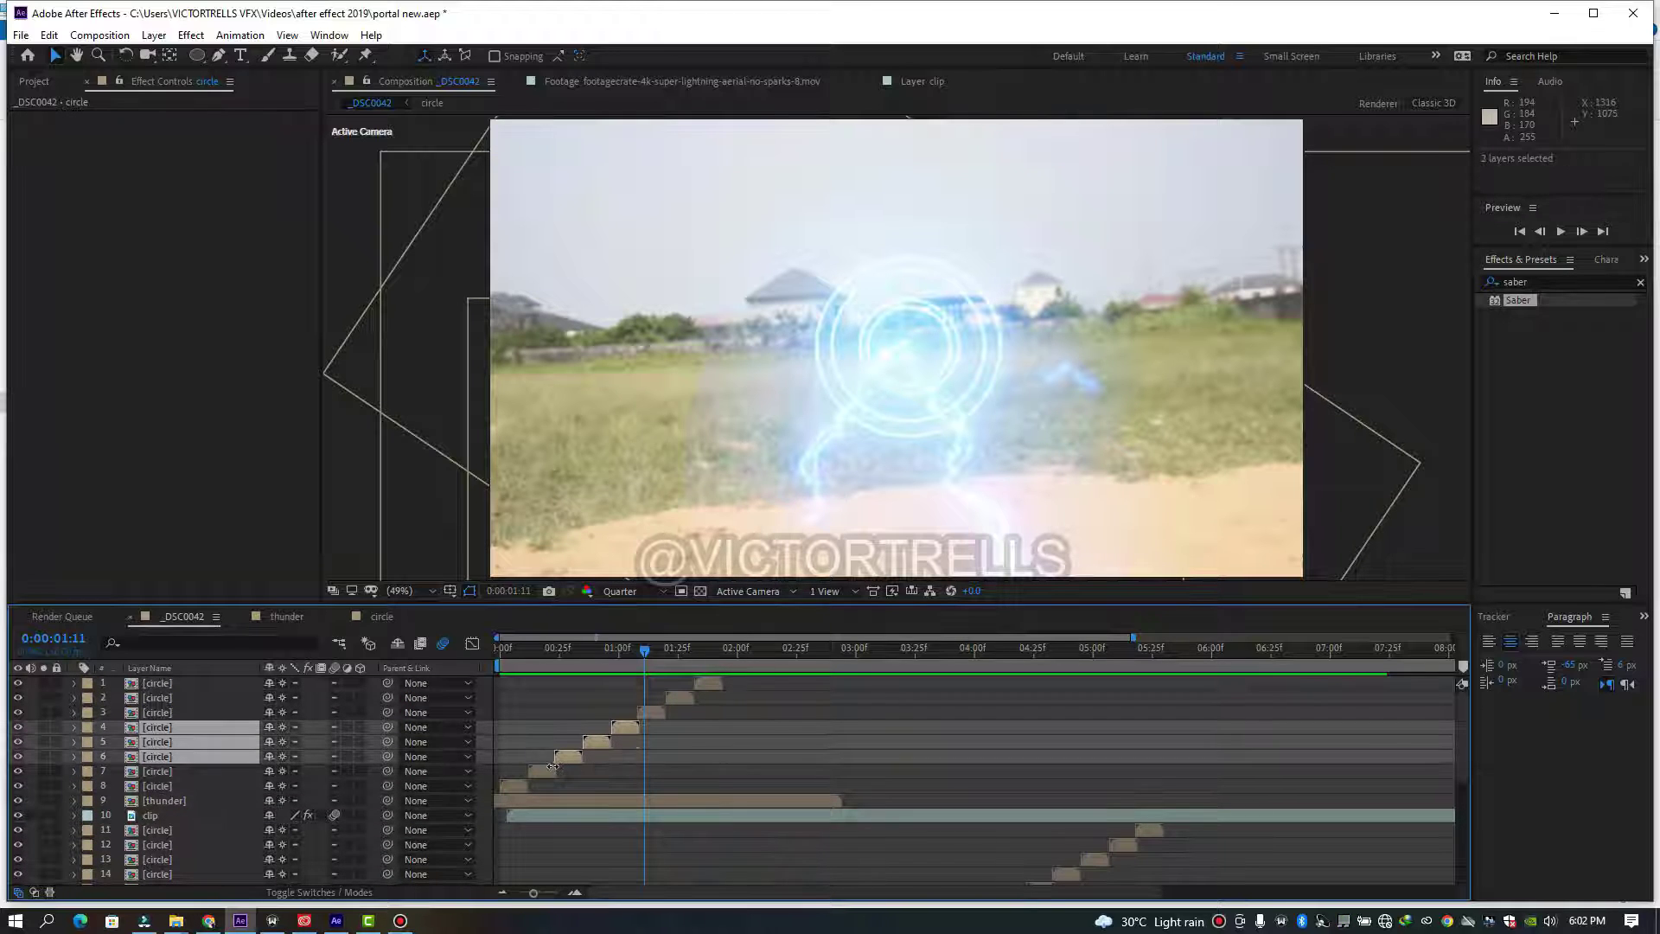
pyautogui.keyDown('shift'); pyautogui.click(550, 771); pyautogui.keyUp('shift')
pyautogui.keyDown('shift'); pyautogui.click(515, 787); pyautogui.keyUp('shift')
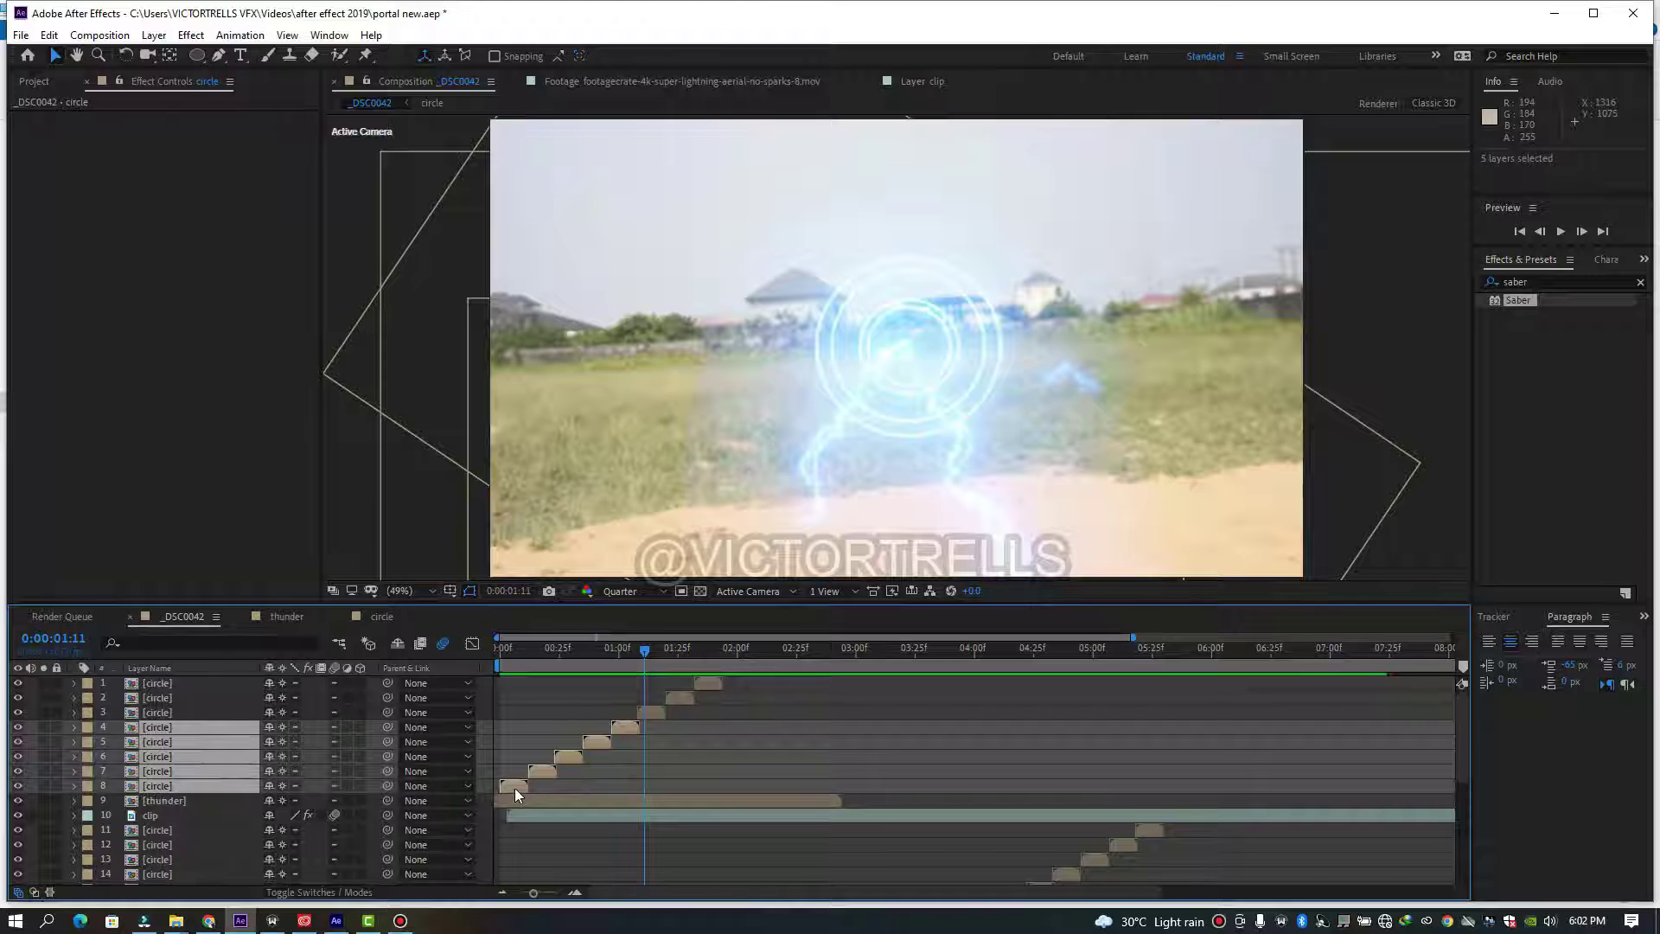
pyautogui.press('Delete')
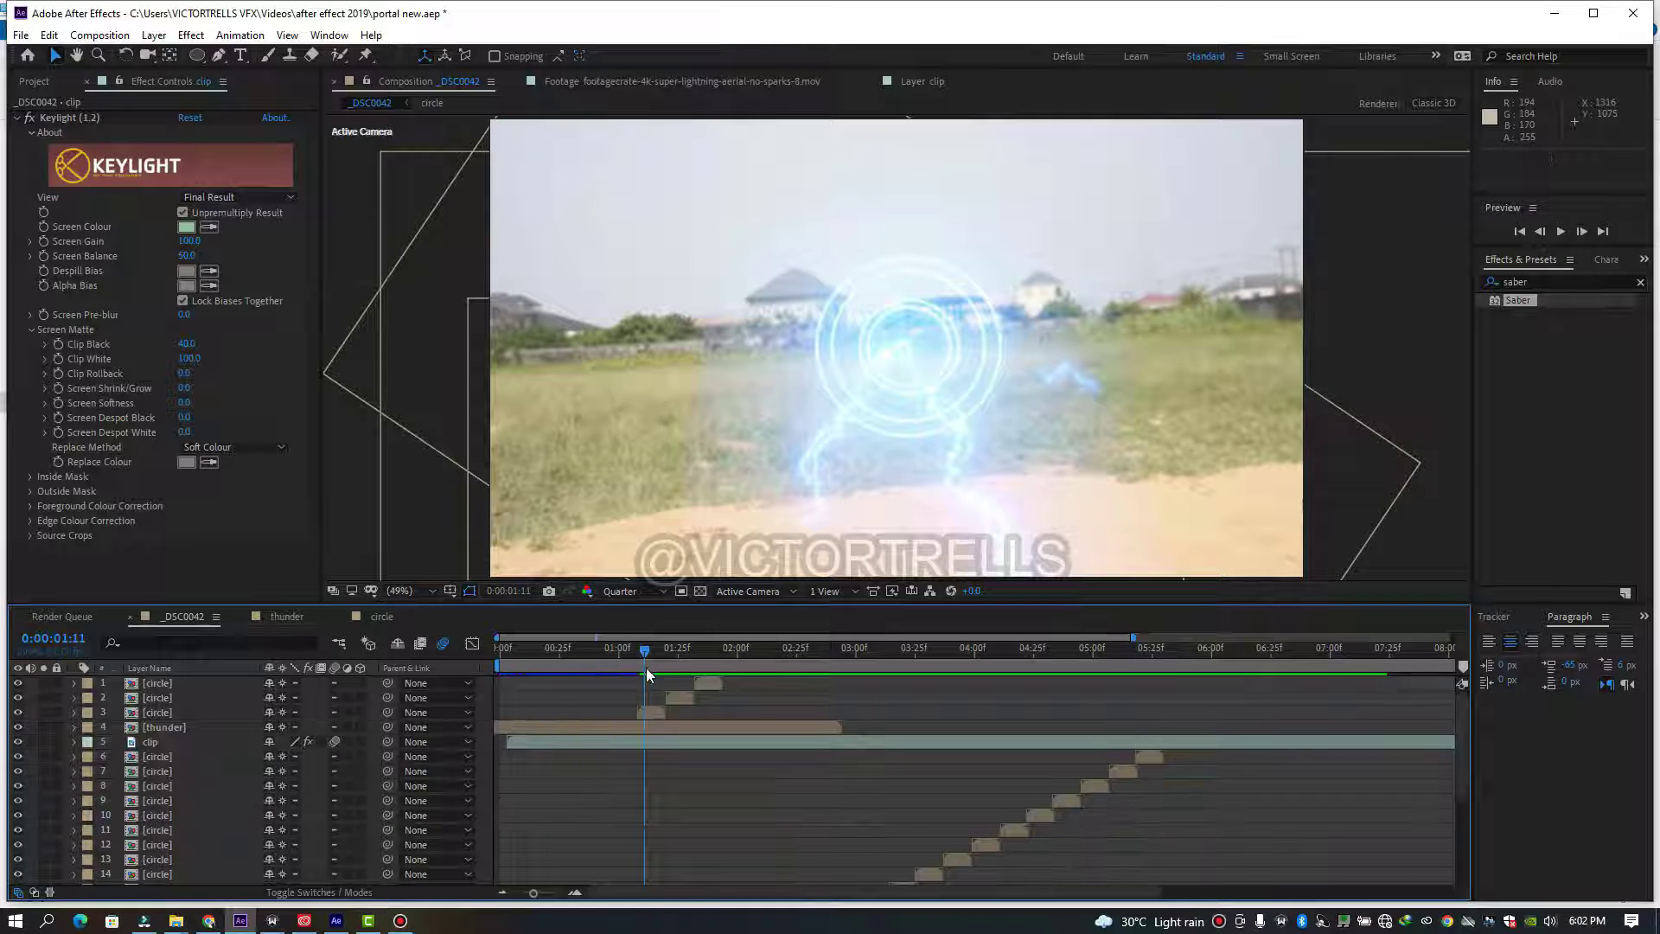
# - Play the composition from the start and scrub to 2:18 to check the timing of the remaining rings
pyautogui.press('space')
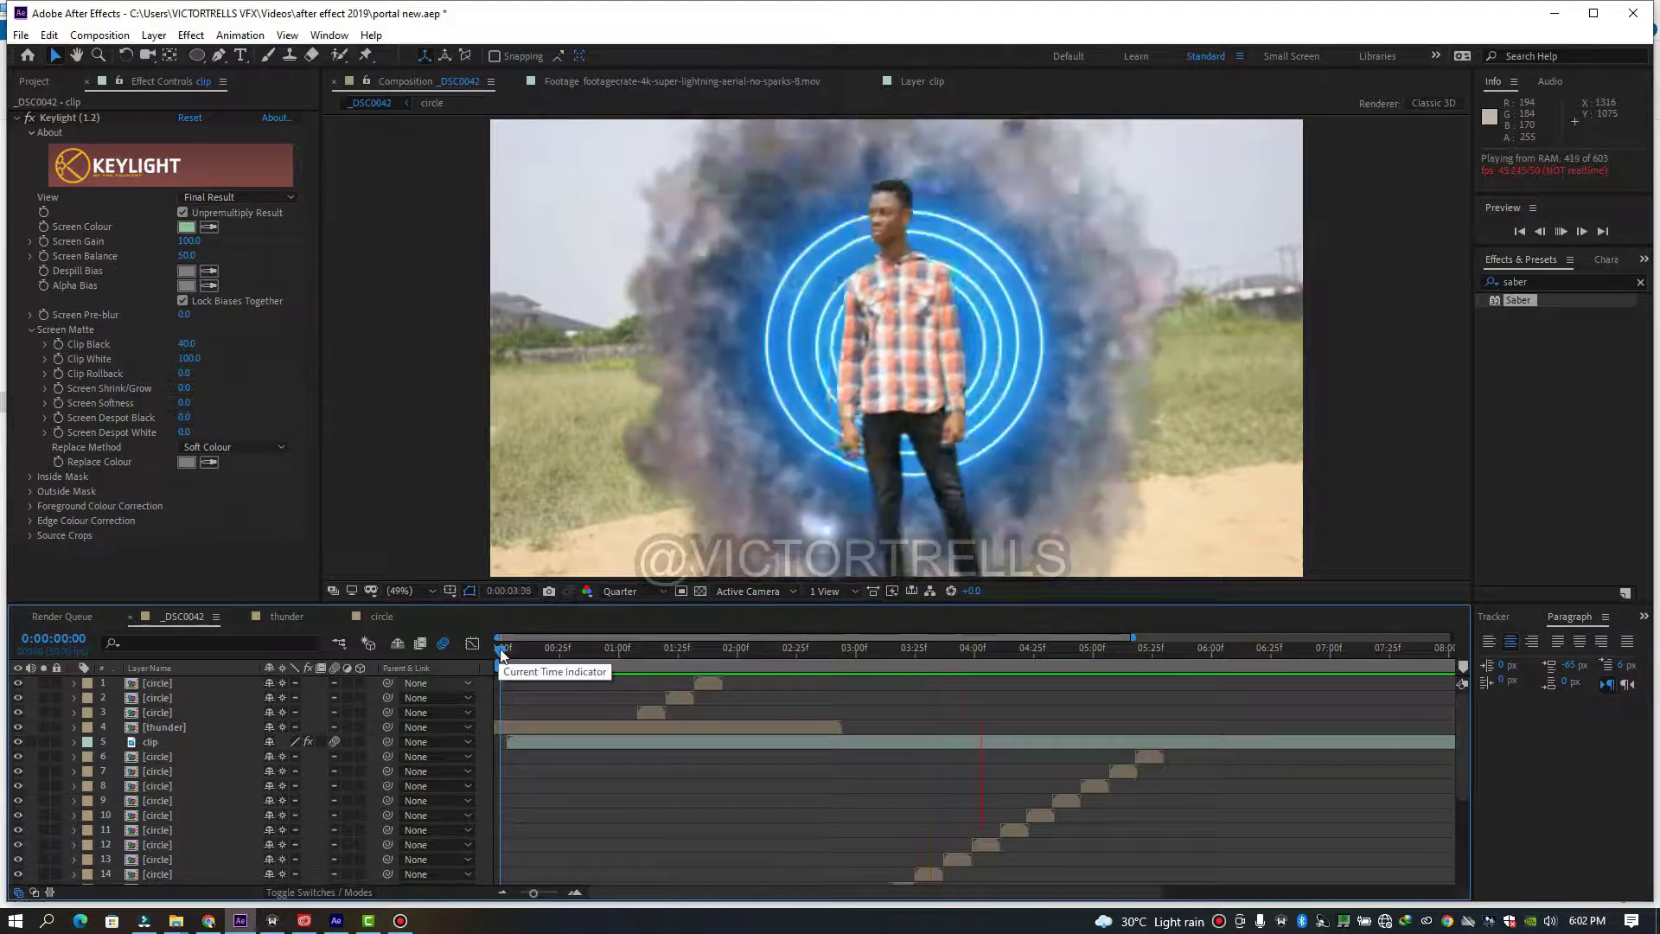
pyautogui.click(554, 657)
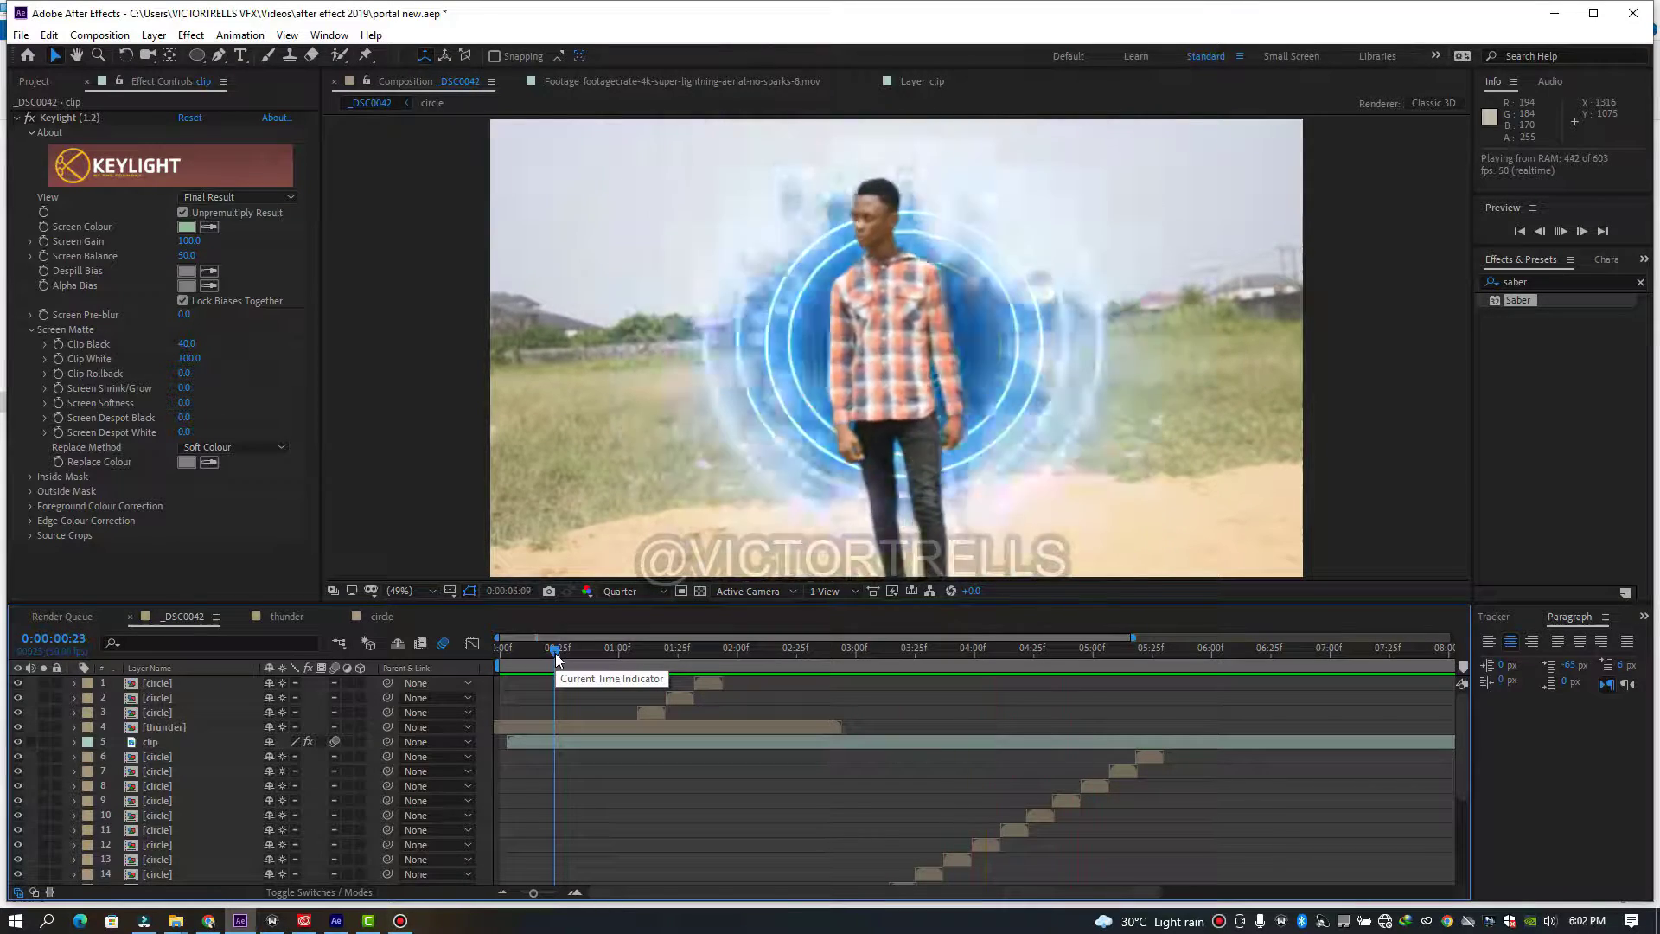
pyautogui.moveTo(554, 650); pyautogui.dragTo(701, 673)
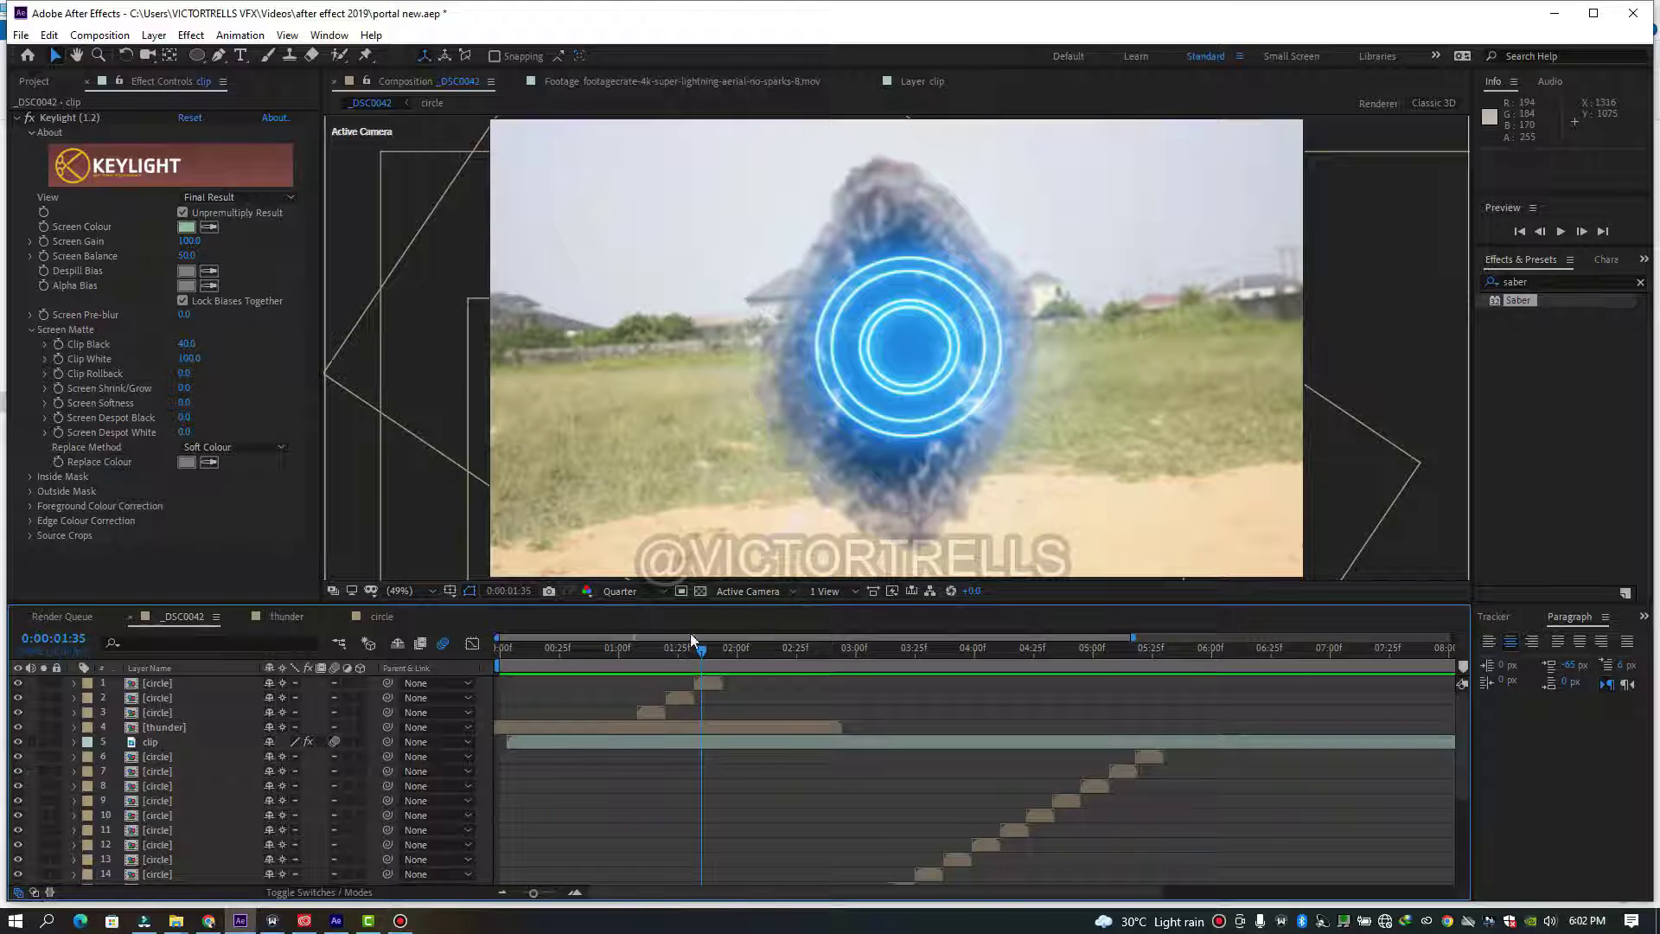
pyautogui.moveTo(727, 648); pyautogui.dragTo(781, 676)
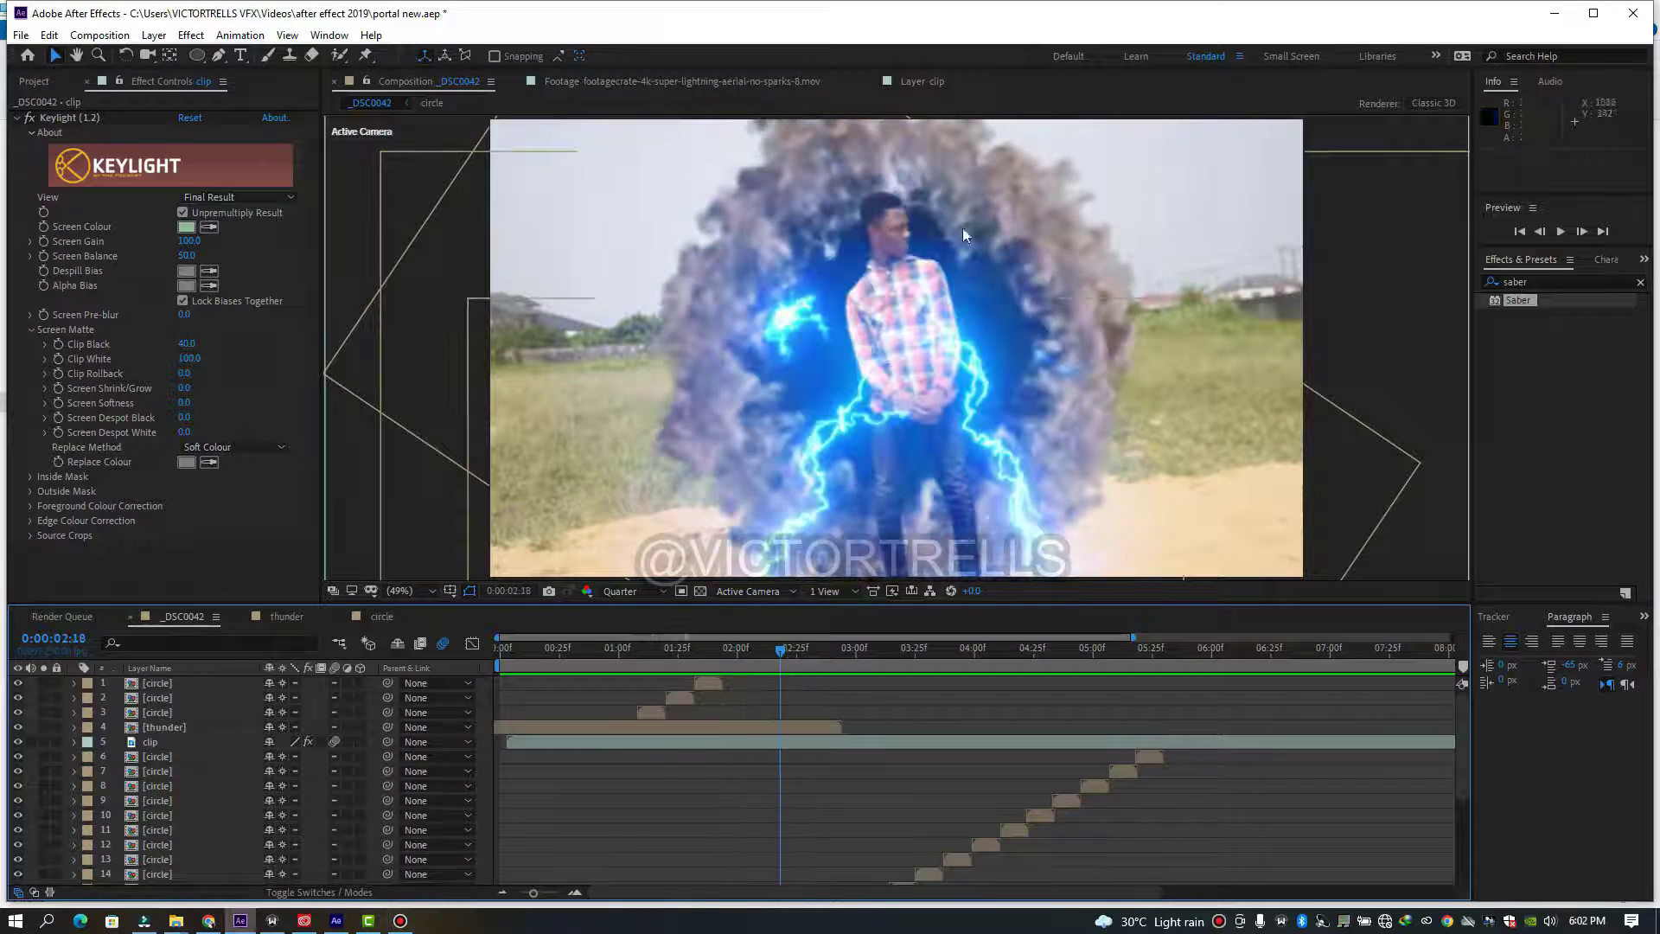
# - Open the green-screen dust footage and trim it to an in point of 8:14 and an out point of 21:01
pyautogui.click(44, 80)
pyautogui.click(76, 303)
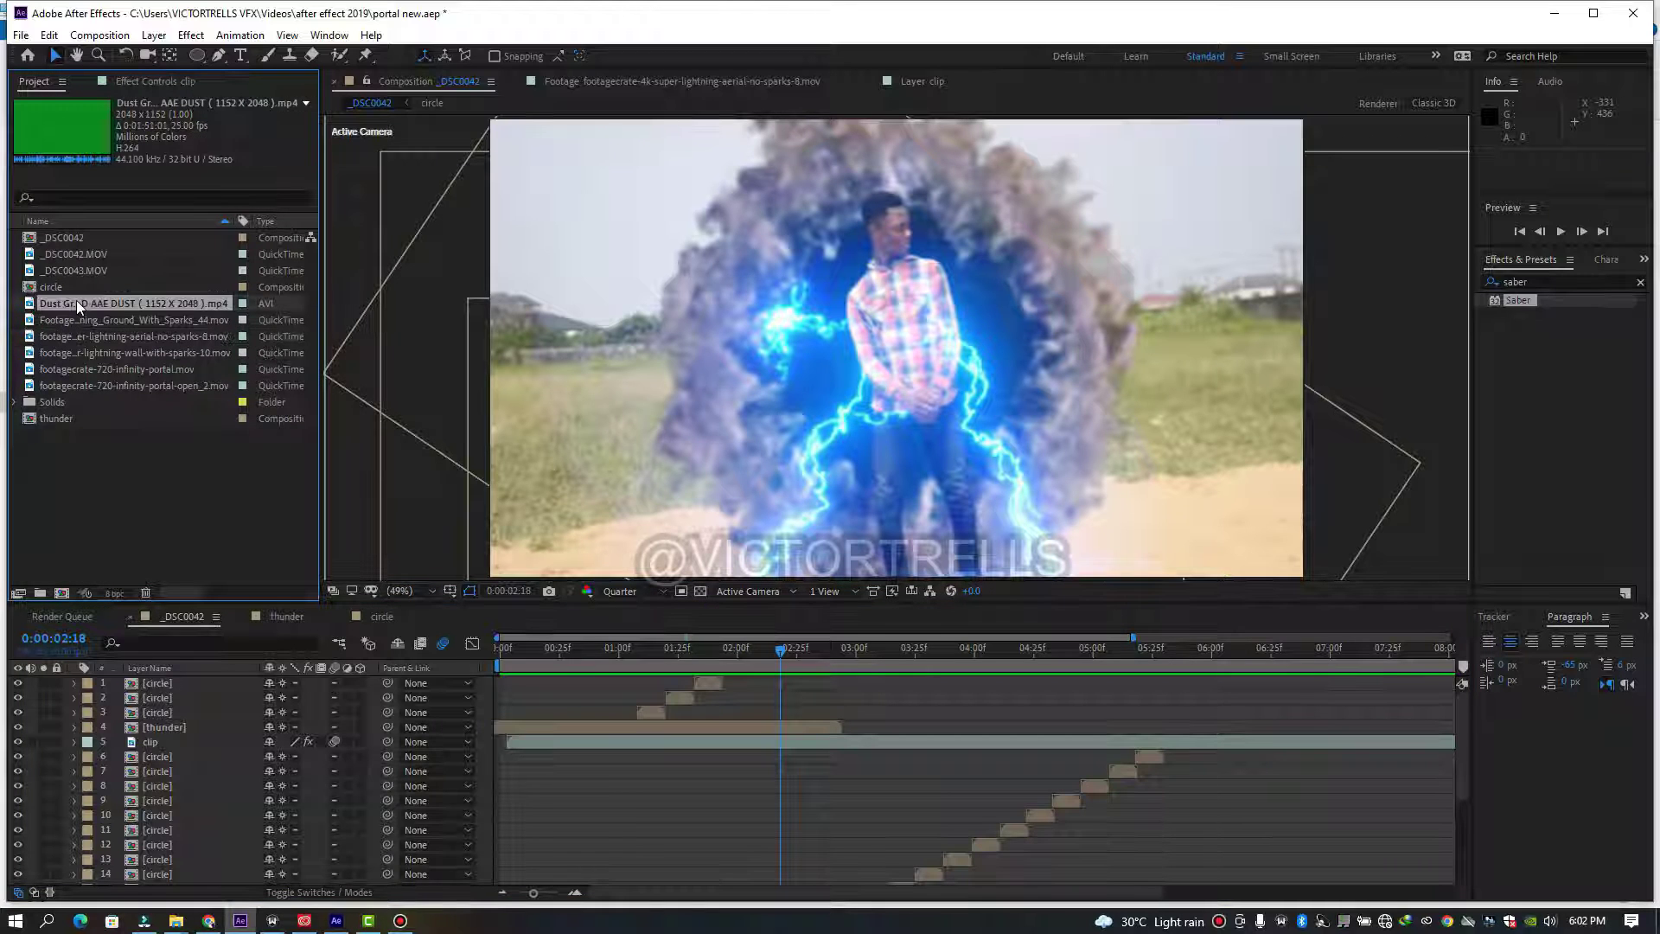
pyautogui.doubleClick(96, 302)
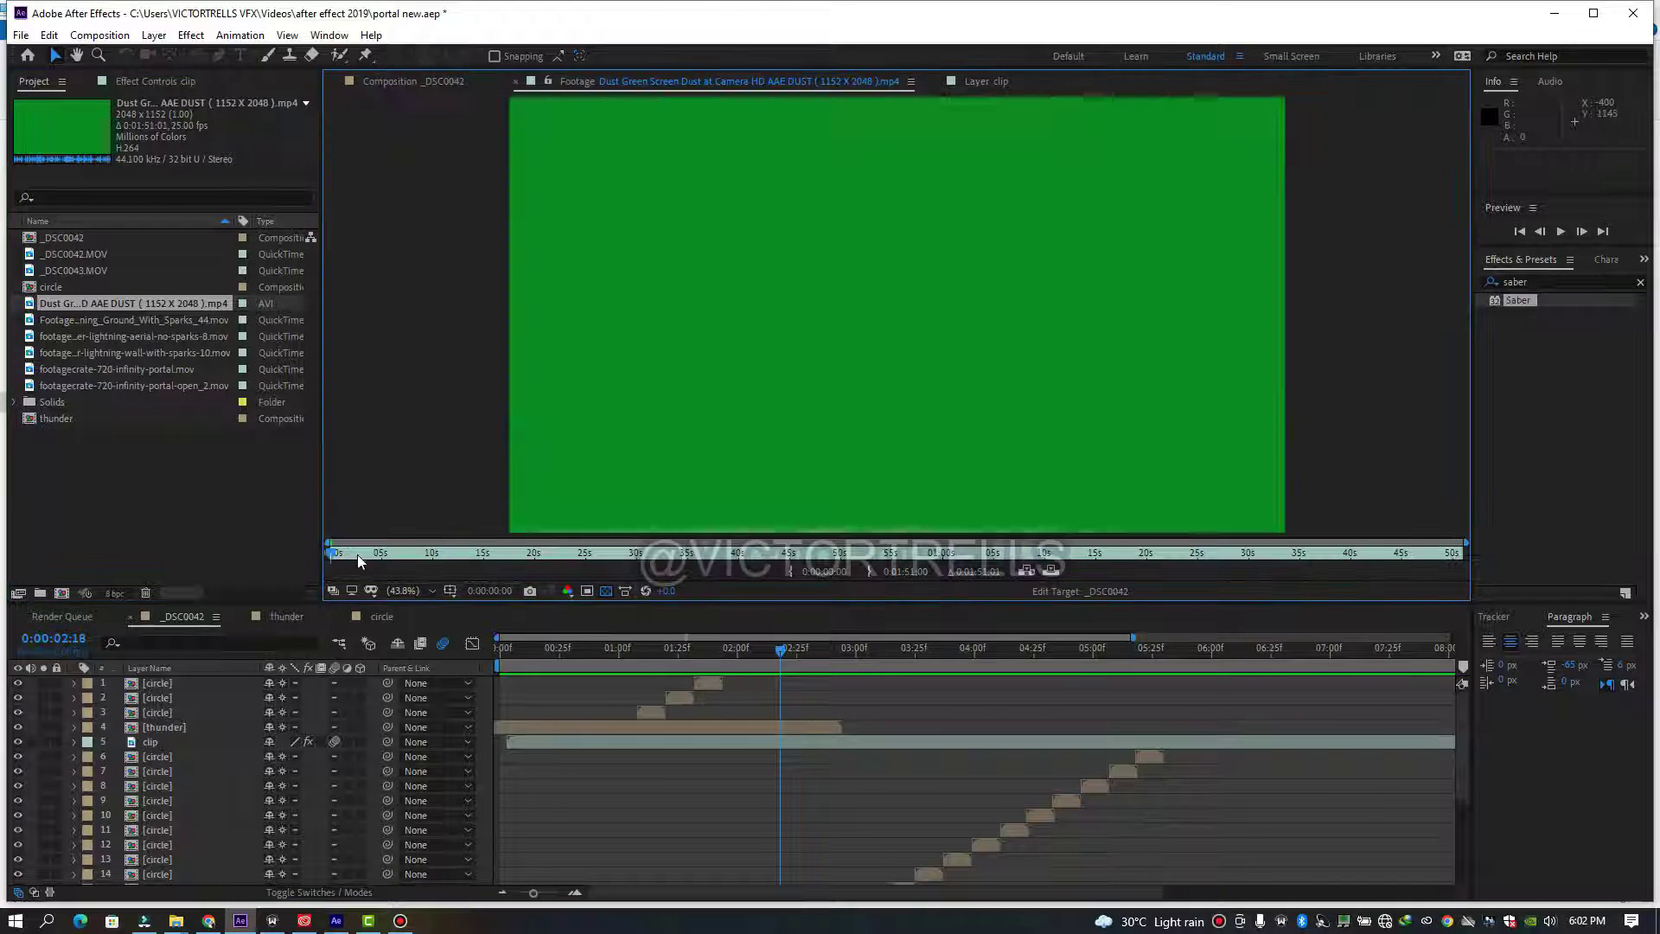
pyautogui.moveTo(337, 556); pyautogui.dragTo(418, 560)
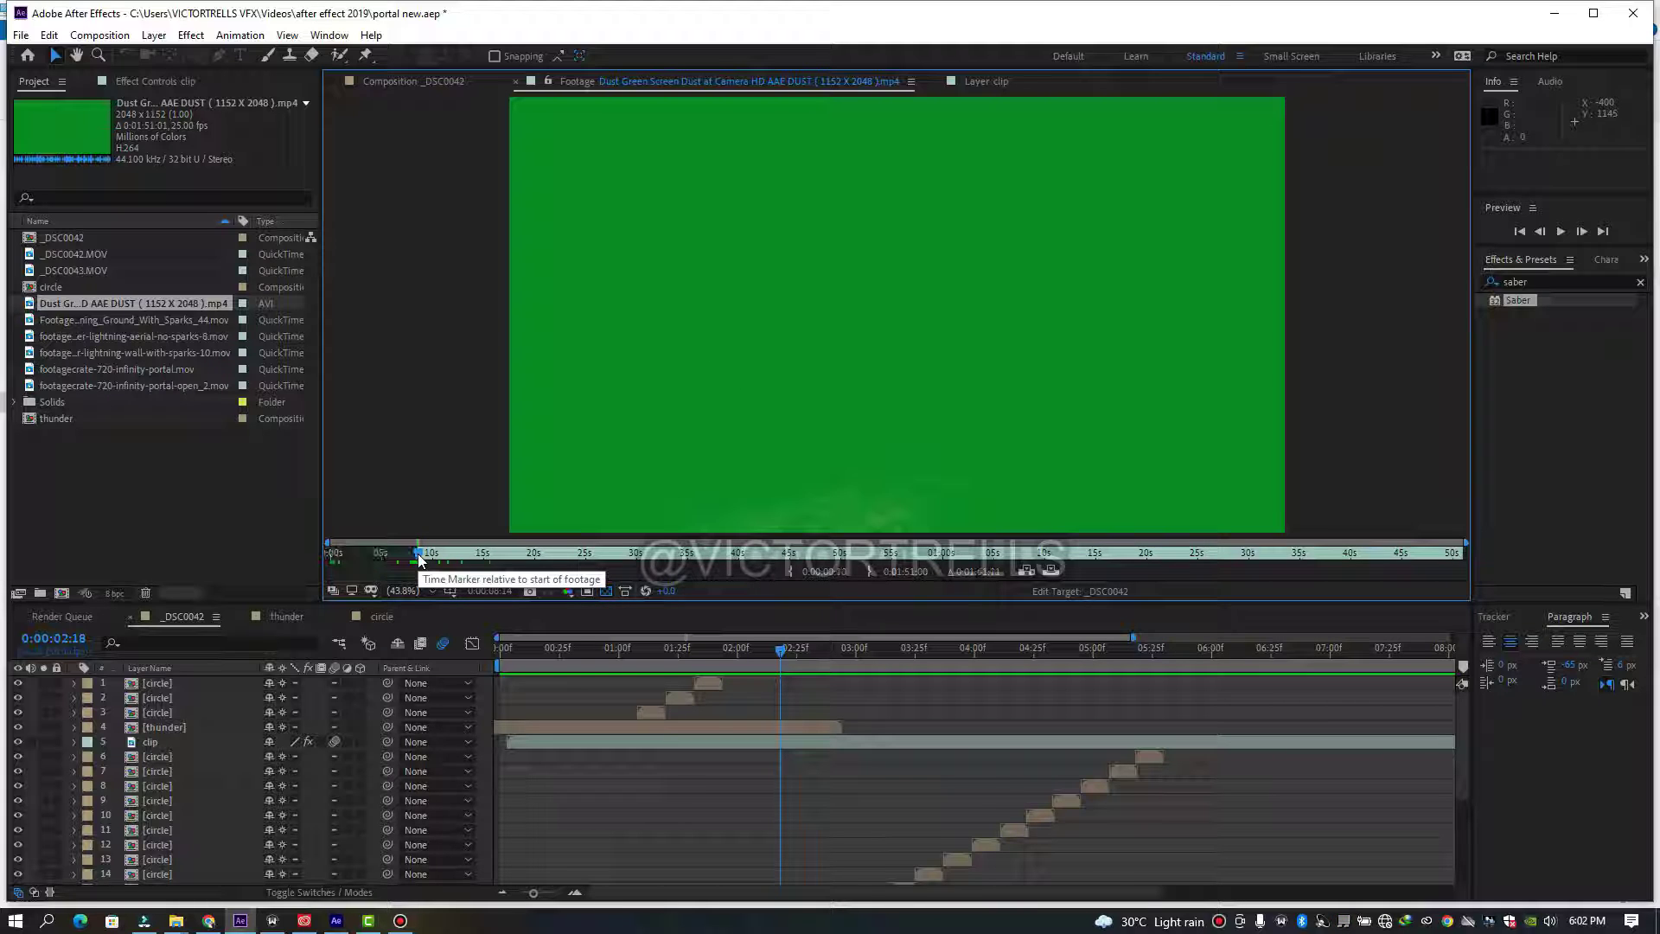
pyautogui.moveTo(419, 559); pyautogui.dragTo(546, 550)
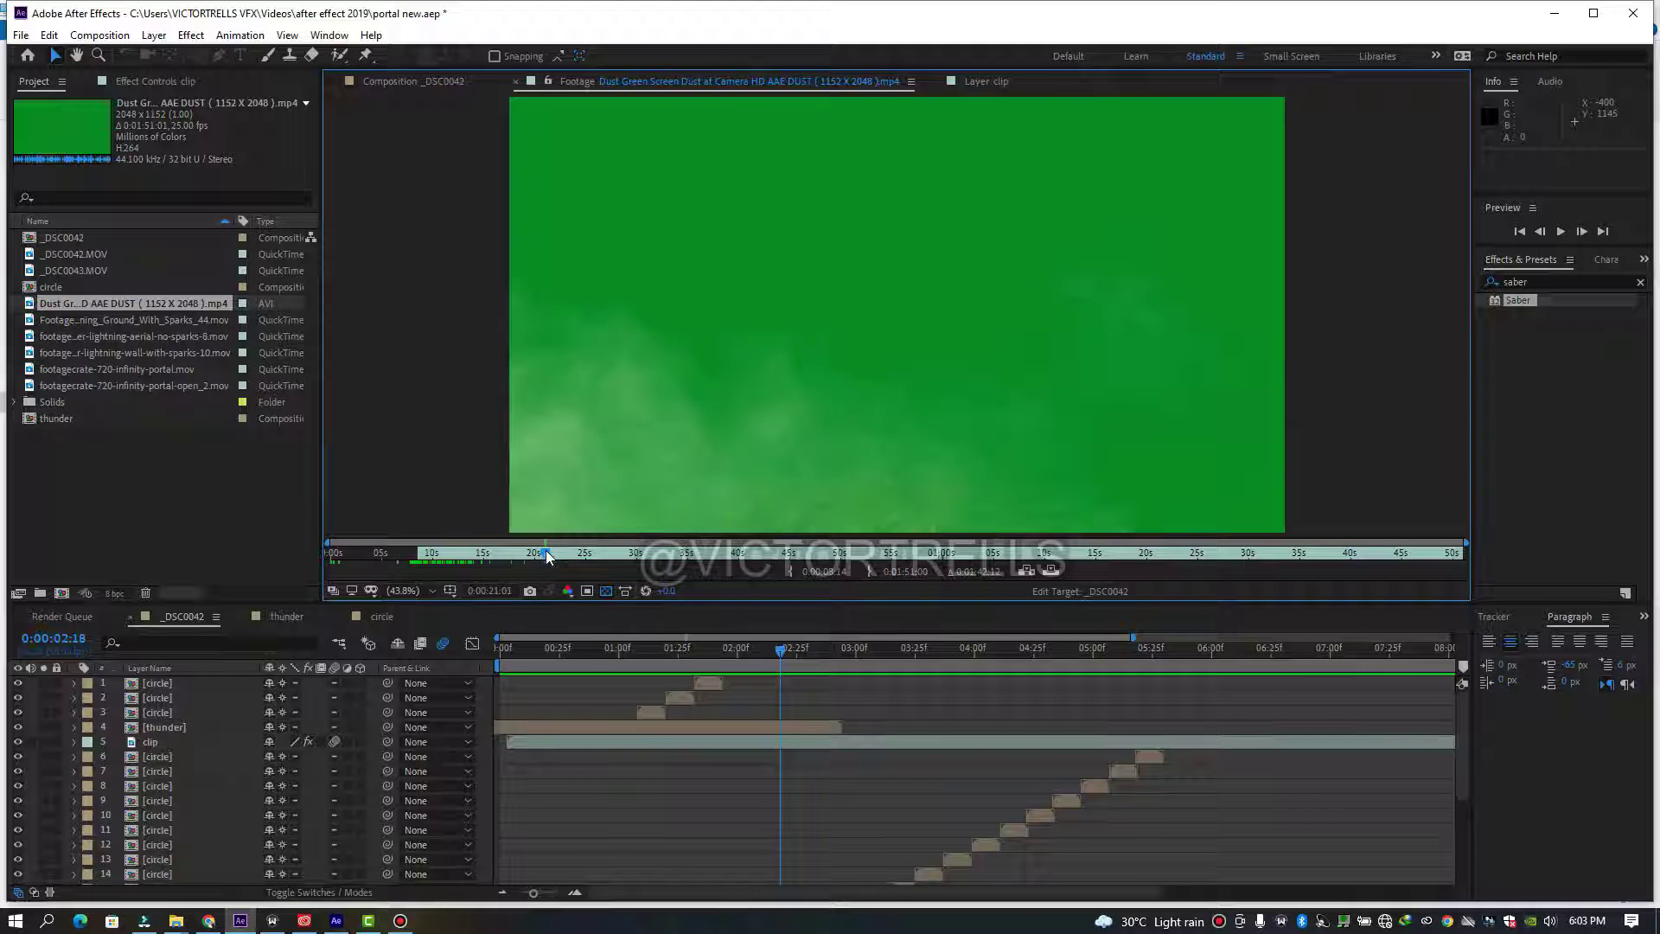
pyautogui.hotkey('alt', ']')
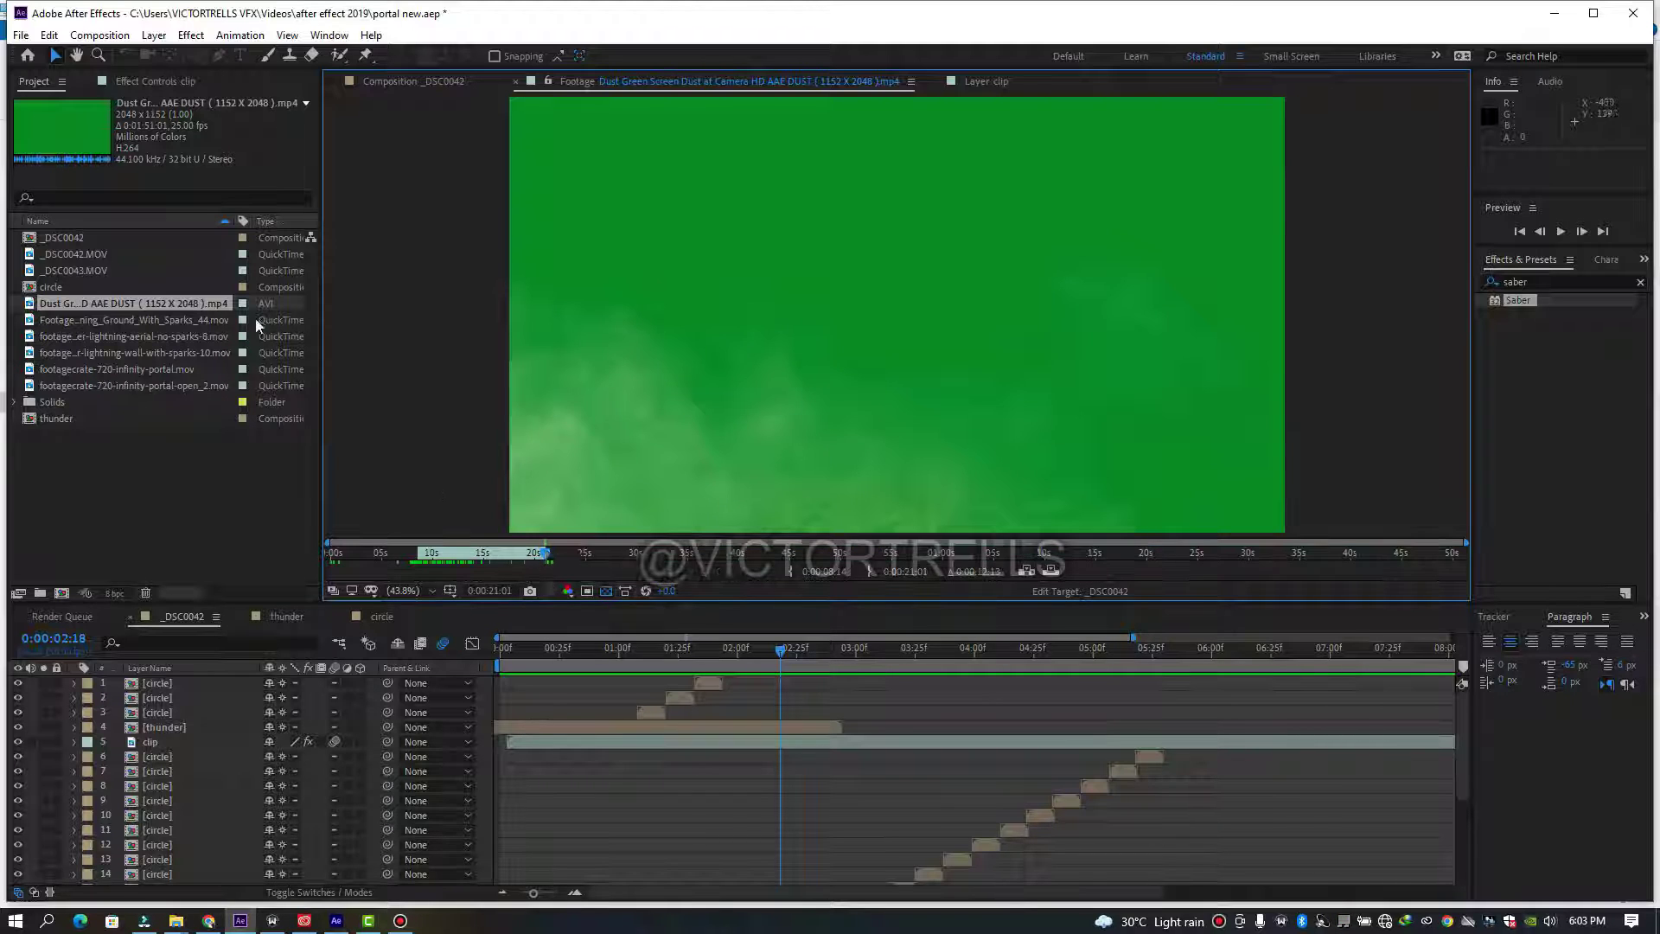
# - Add the trimmed dust footage to the _DSC0042 composition as the top layer, starting at 1:46
pyautogui.moveTo(164, 303); pyautogui.dragTo(602, 333)
pyautogui.moveTo(733, 302); pyautogui.dragTo(163, 305)
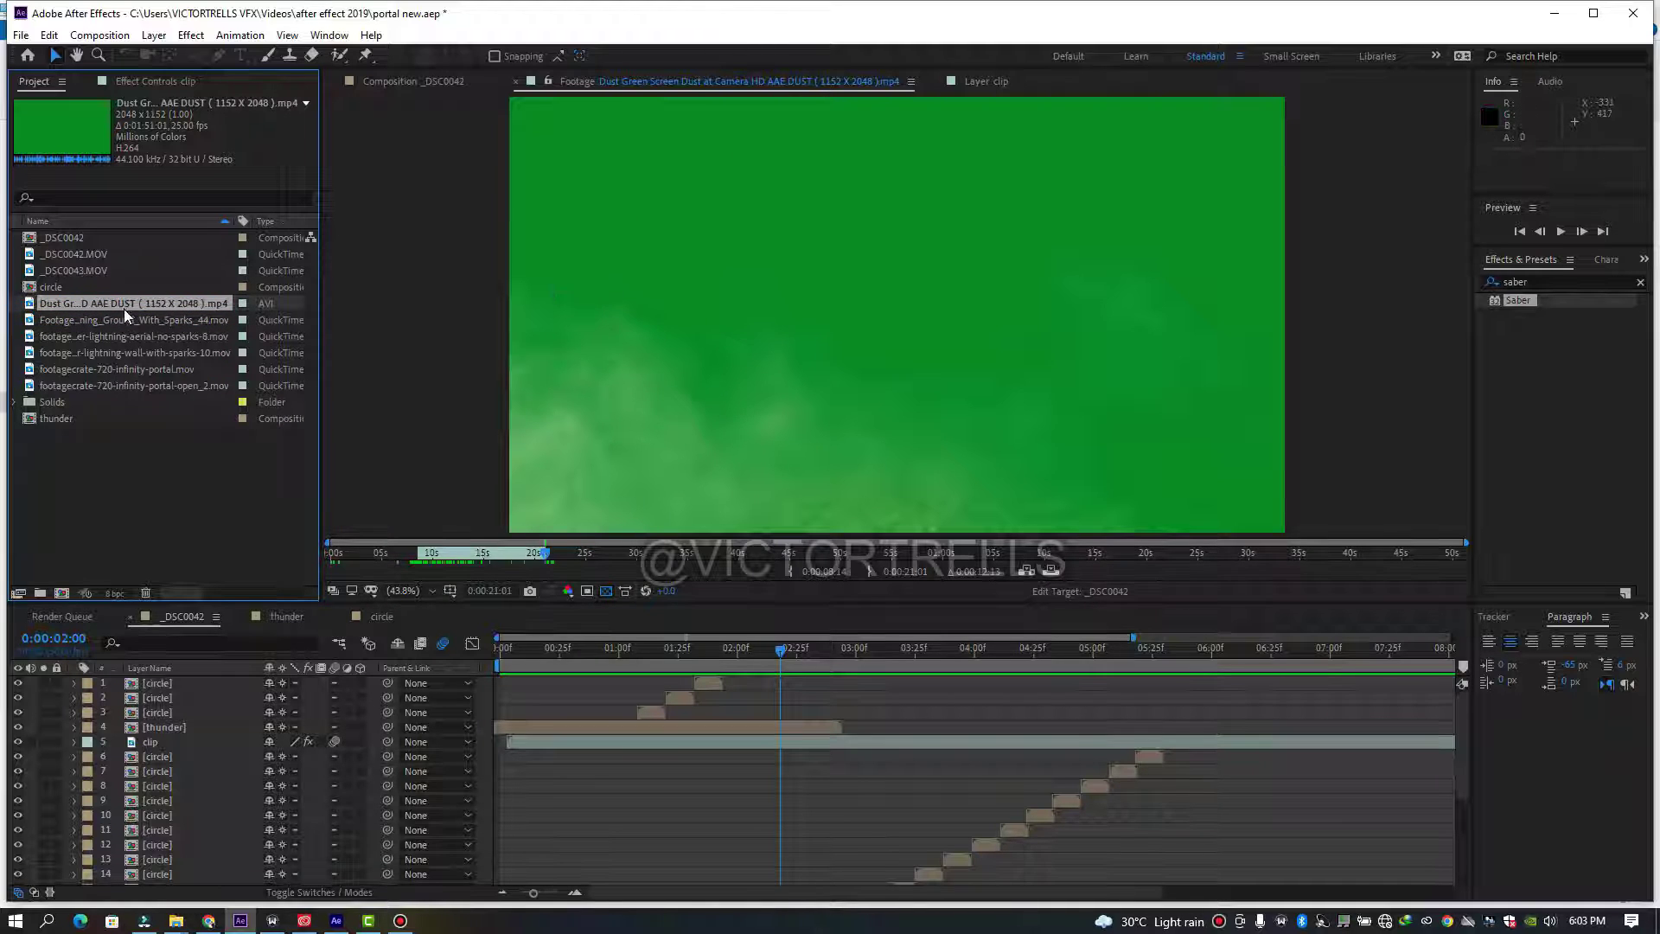
pyautogui.moveTo(127, 295); pyautogui.dragTo(765, 686)
# - Find the Keylight (1.2) effect and apply it to the dust footage layer
pyautogui.click(1538, 278)
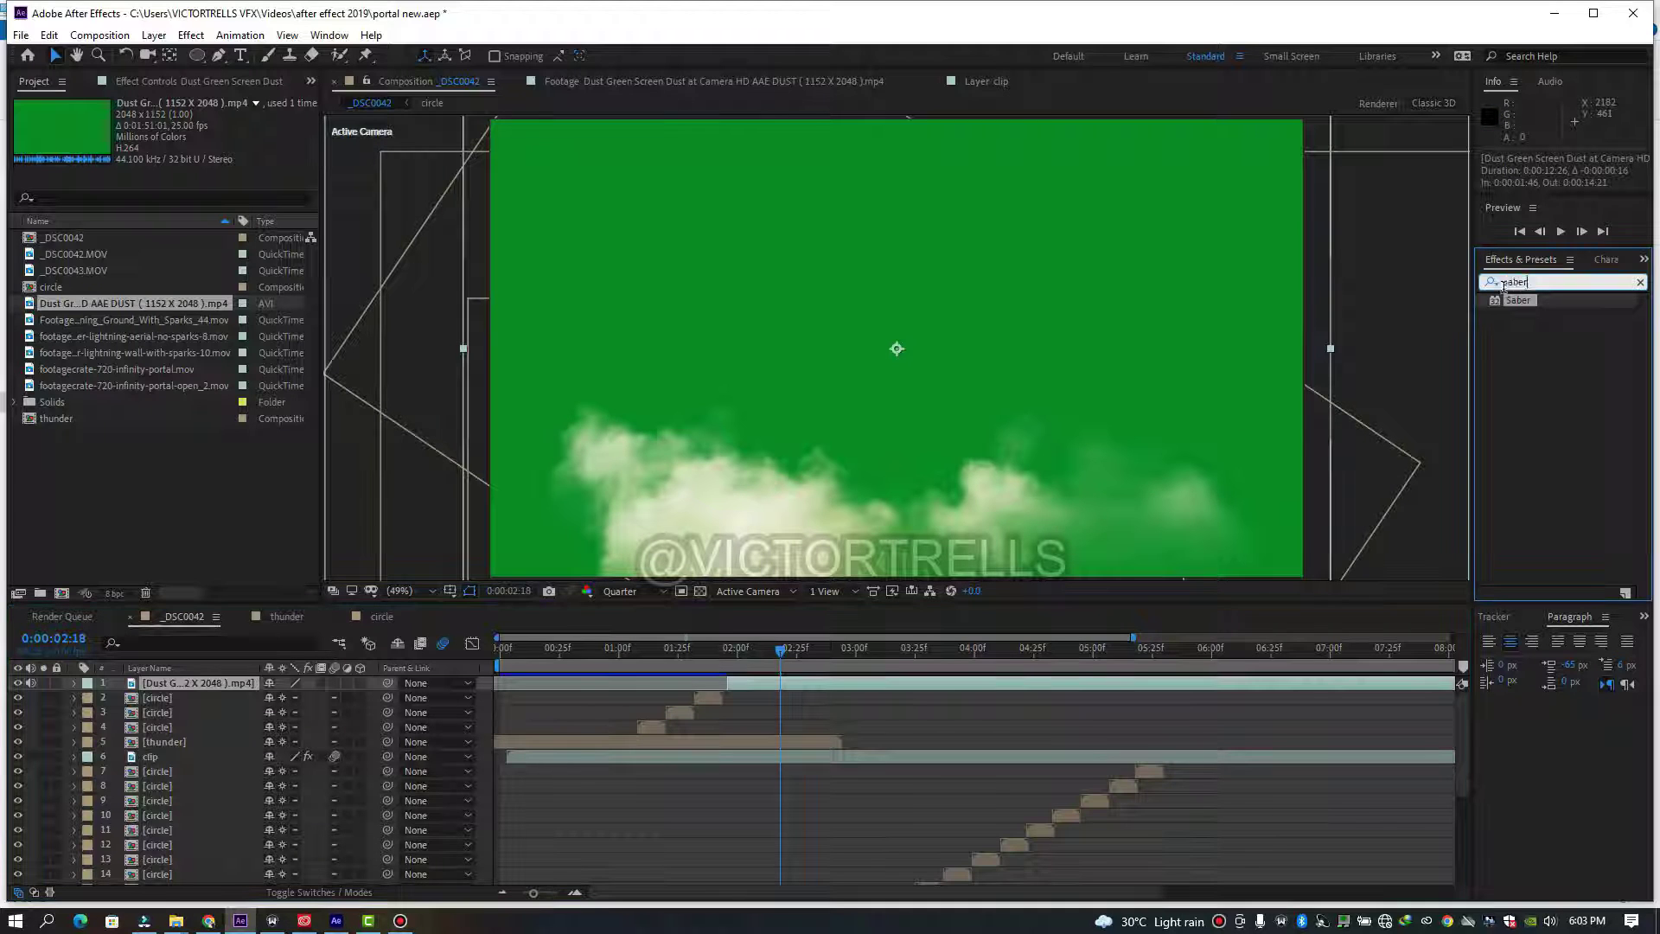
pyautogui.write('keyli')
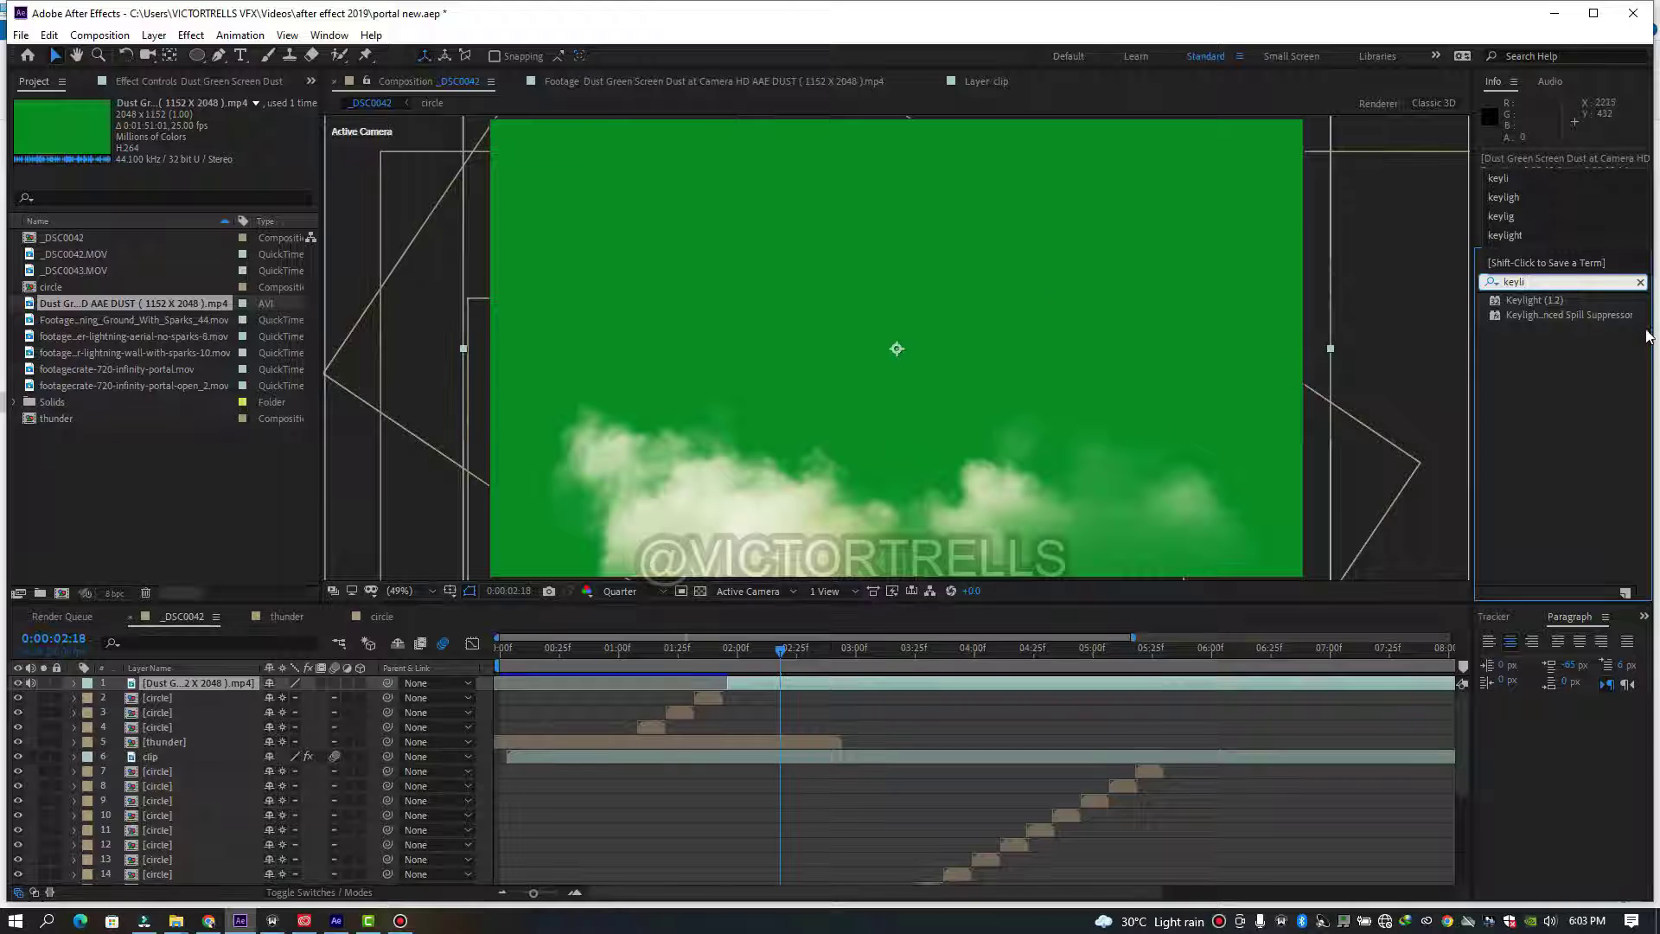
pyautogui.doubleClick(1533, 300)
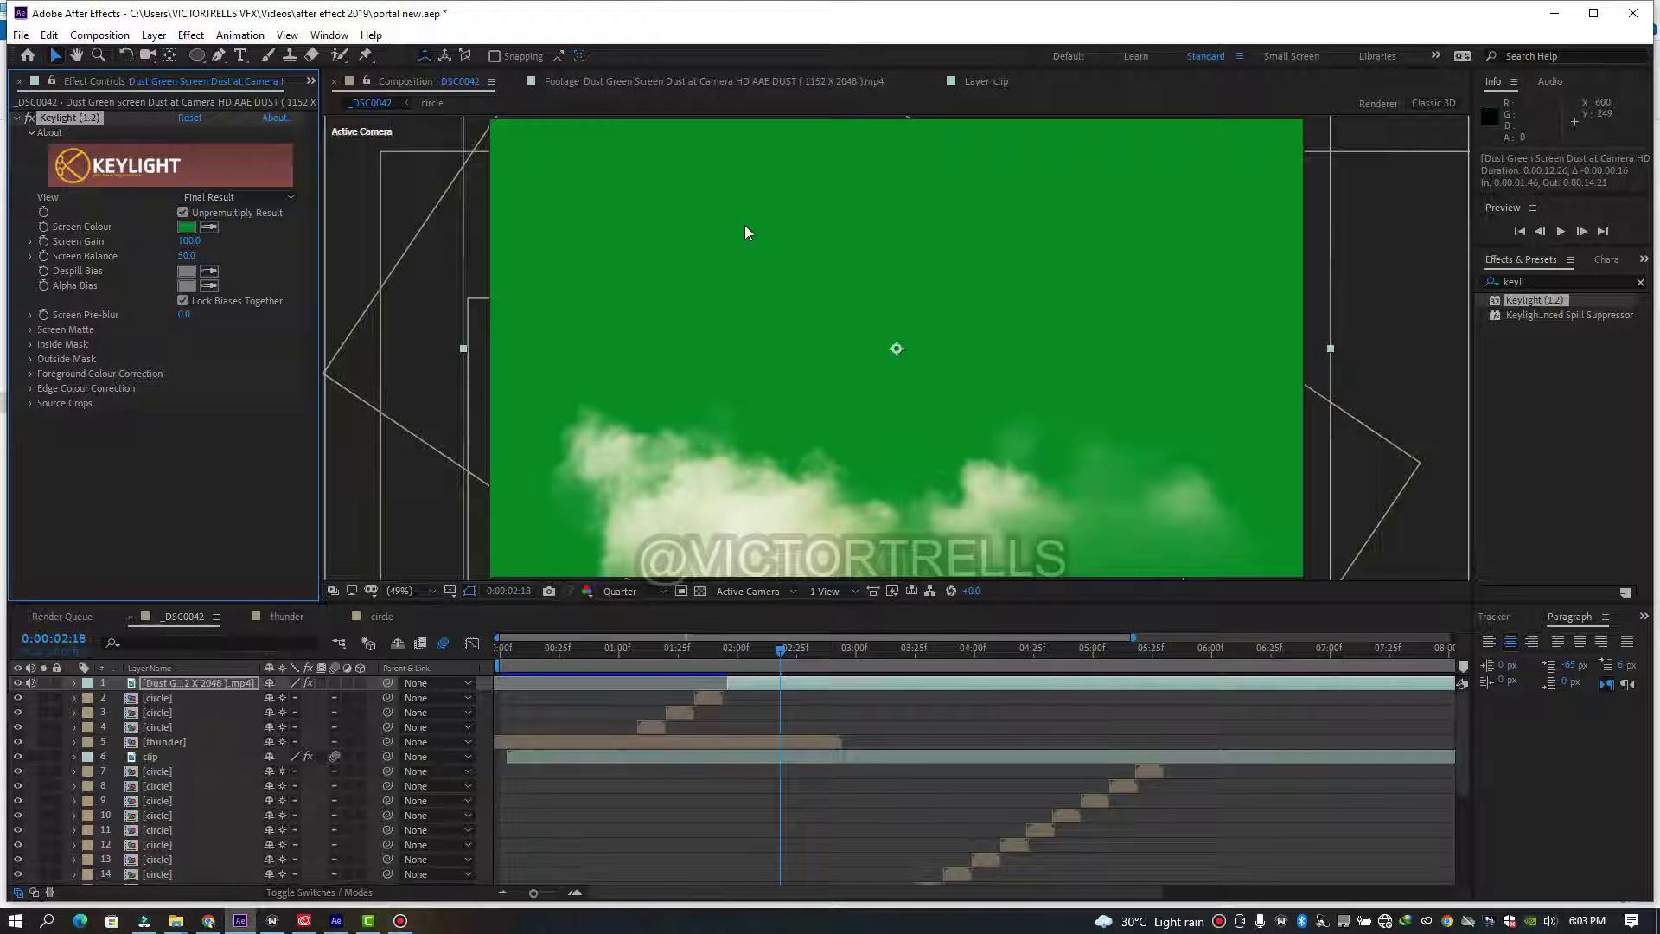
# - Play the composition from 1:23 and again from 1:10 to check how the keyed dust blends with the portal shot
pyautogui.moveTo(784, 651); pyautogui.dragTo(674, 664)
pyautogui.press('space')
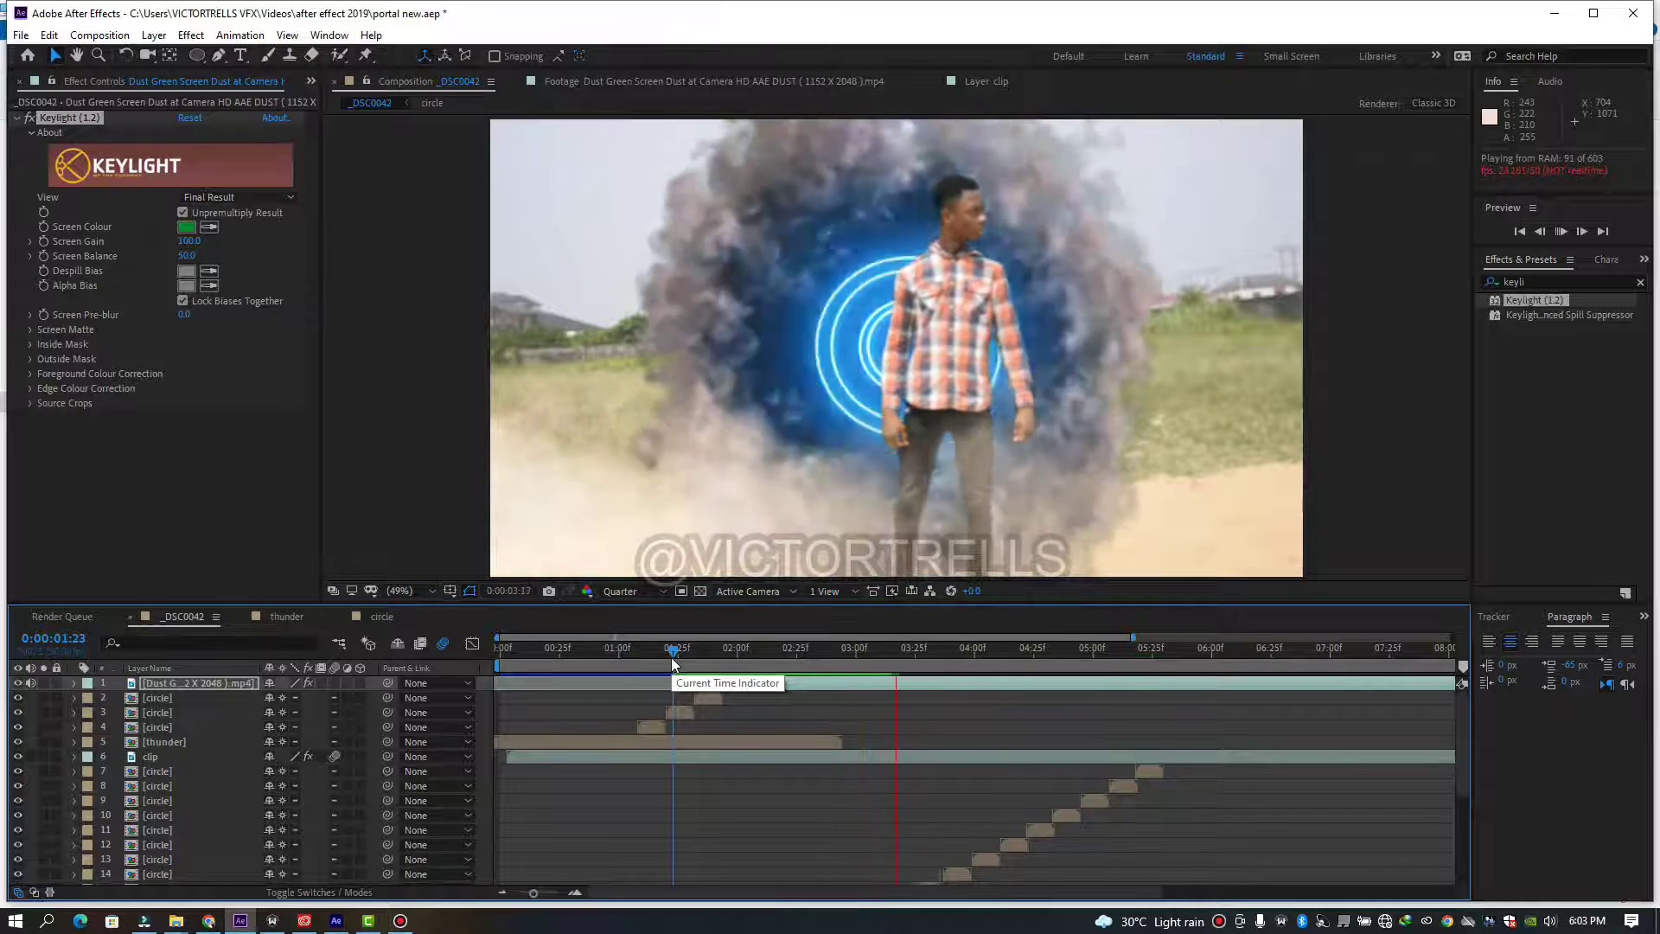
pyautogui.moveTo(665, 655); pyautogui.dragTo(646, 654)
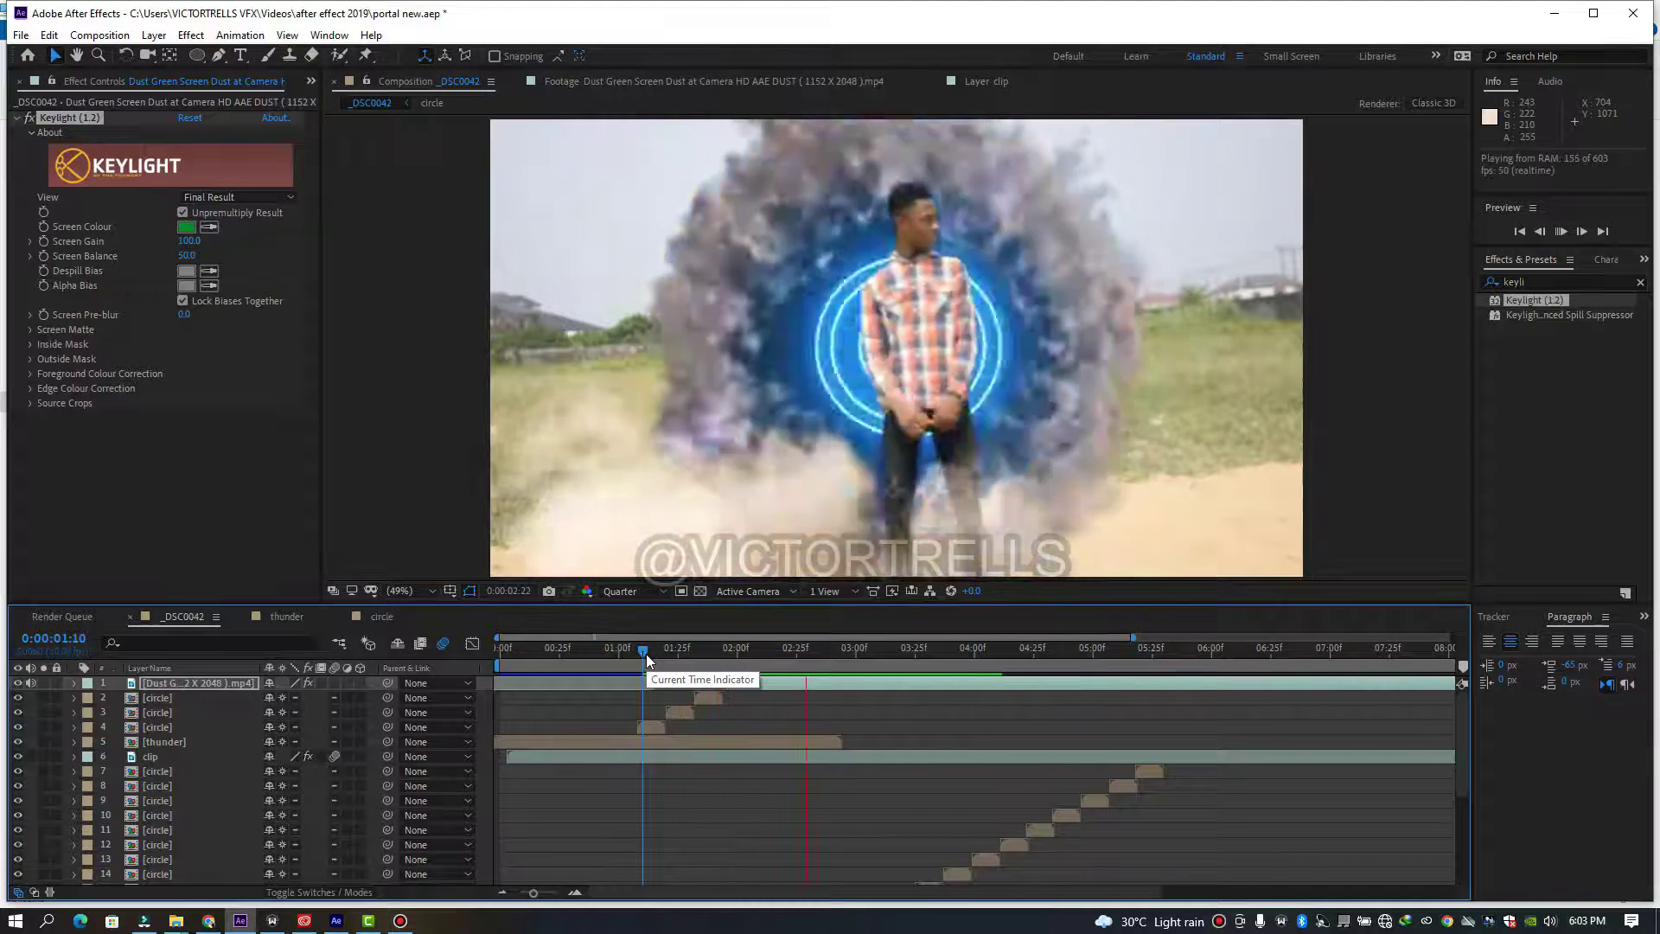
# - Shift the dust layer to start at 2:00 and preview its timing against the man's entrance, stopping at 2:21
pyautogui.moveTo(704, 657); pyautogui.dragTo(655, 664)
pyautogui.press('space')
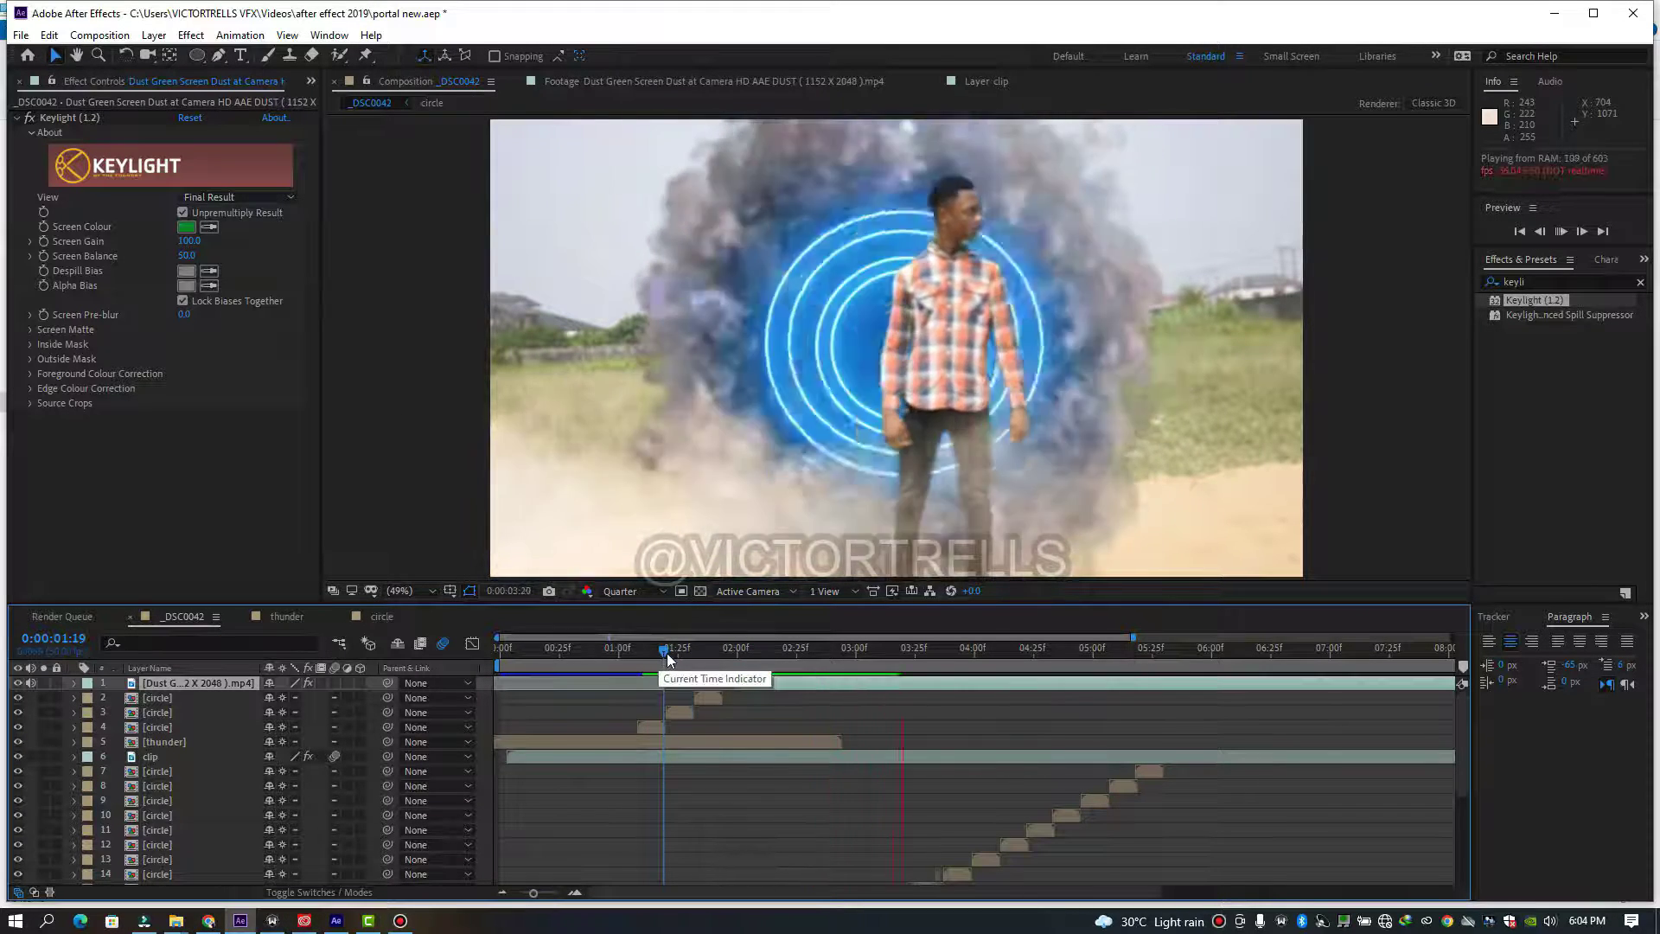
pyautogui.press('space')
pyautogui.press('space')
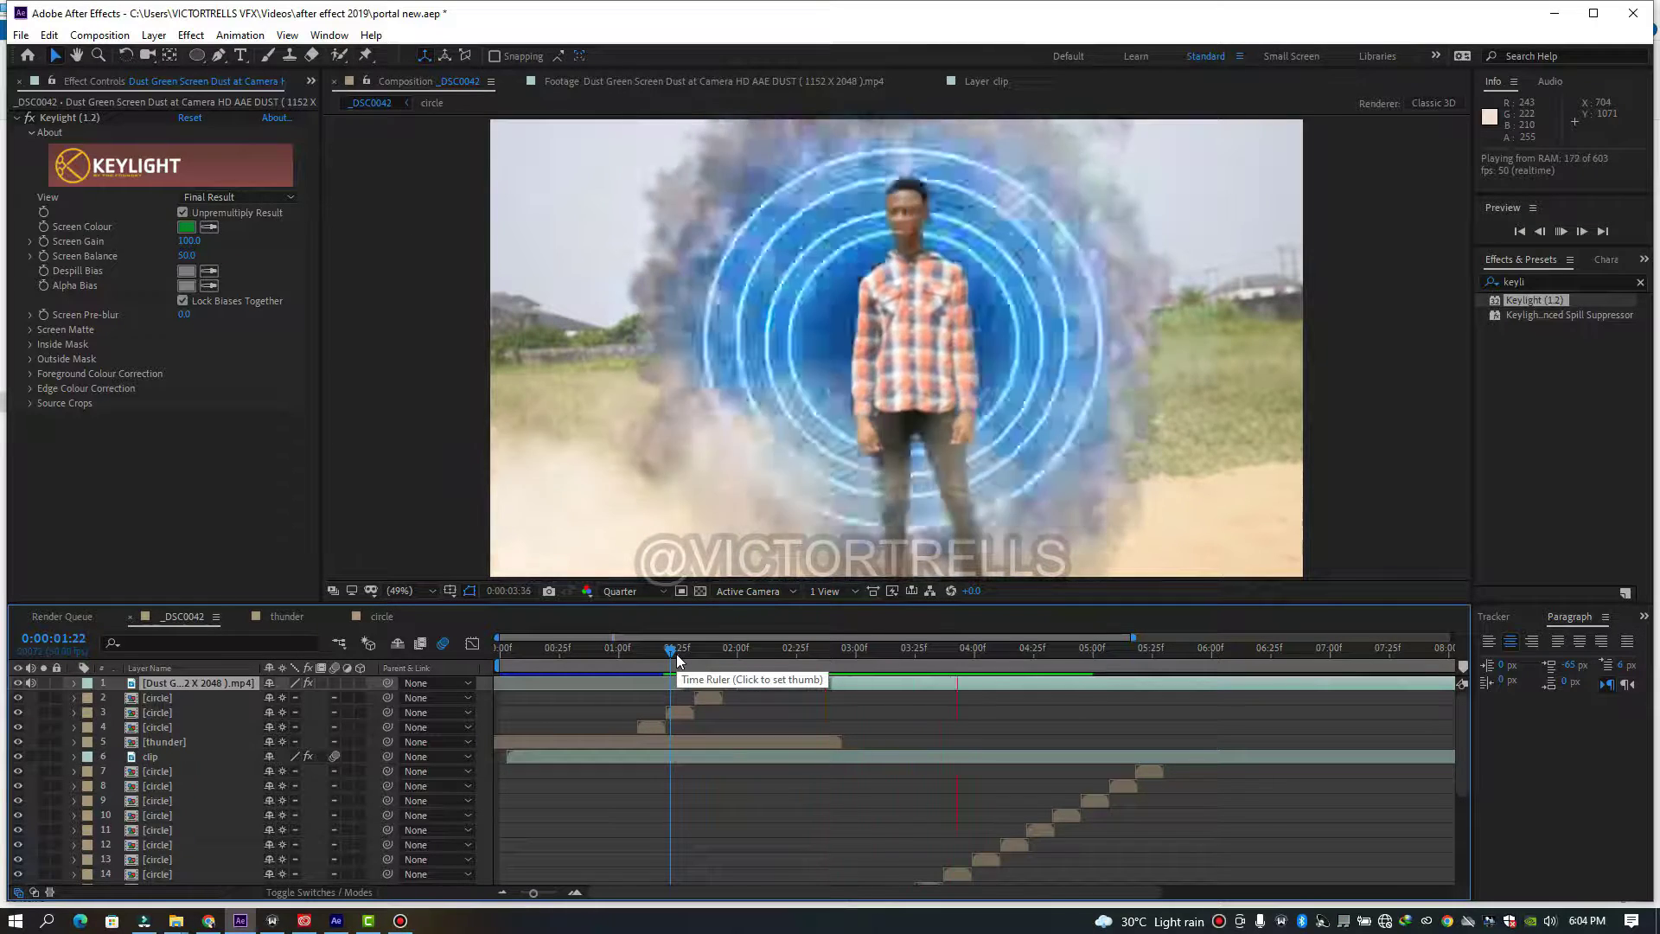
pyautogui.click(696, 654)
pyautogui.press('space')
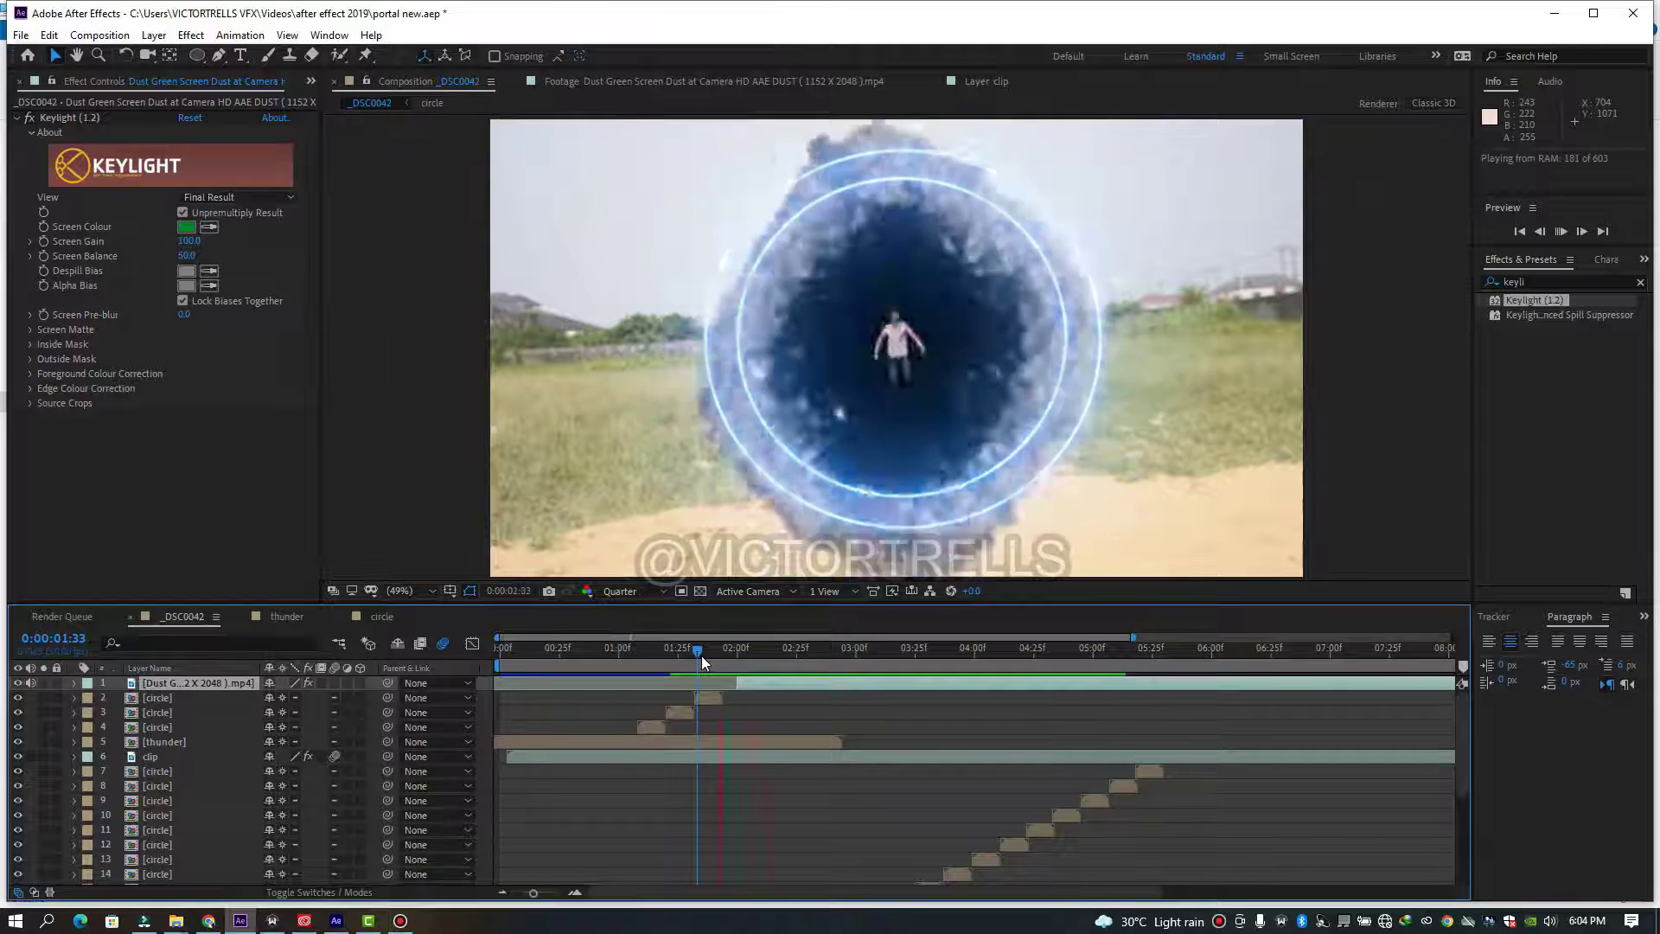
pyautogui.click(786, 655)
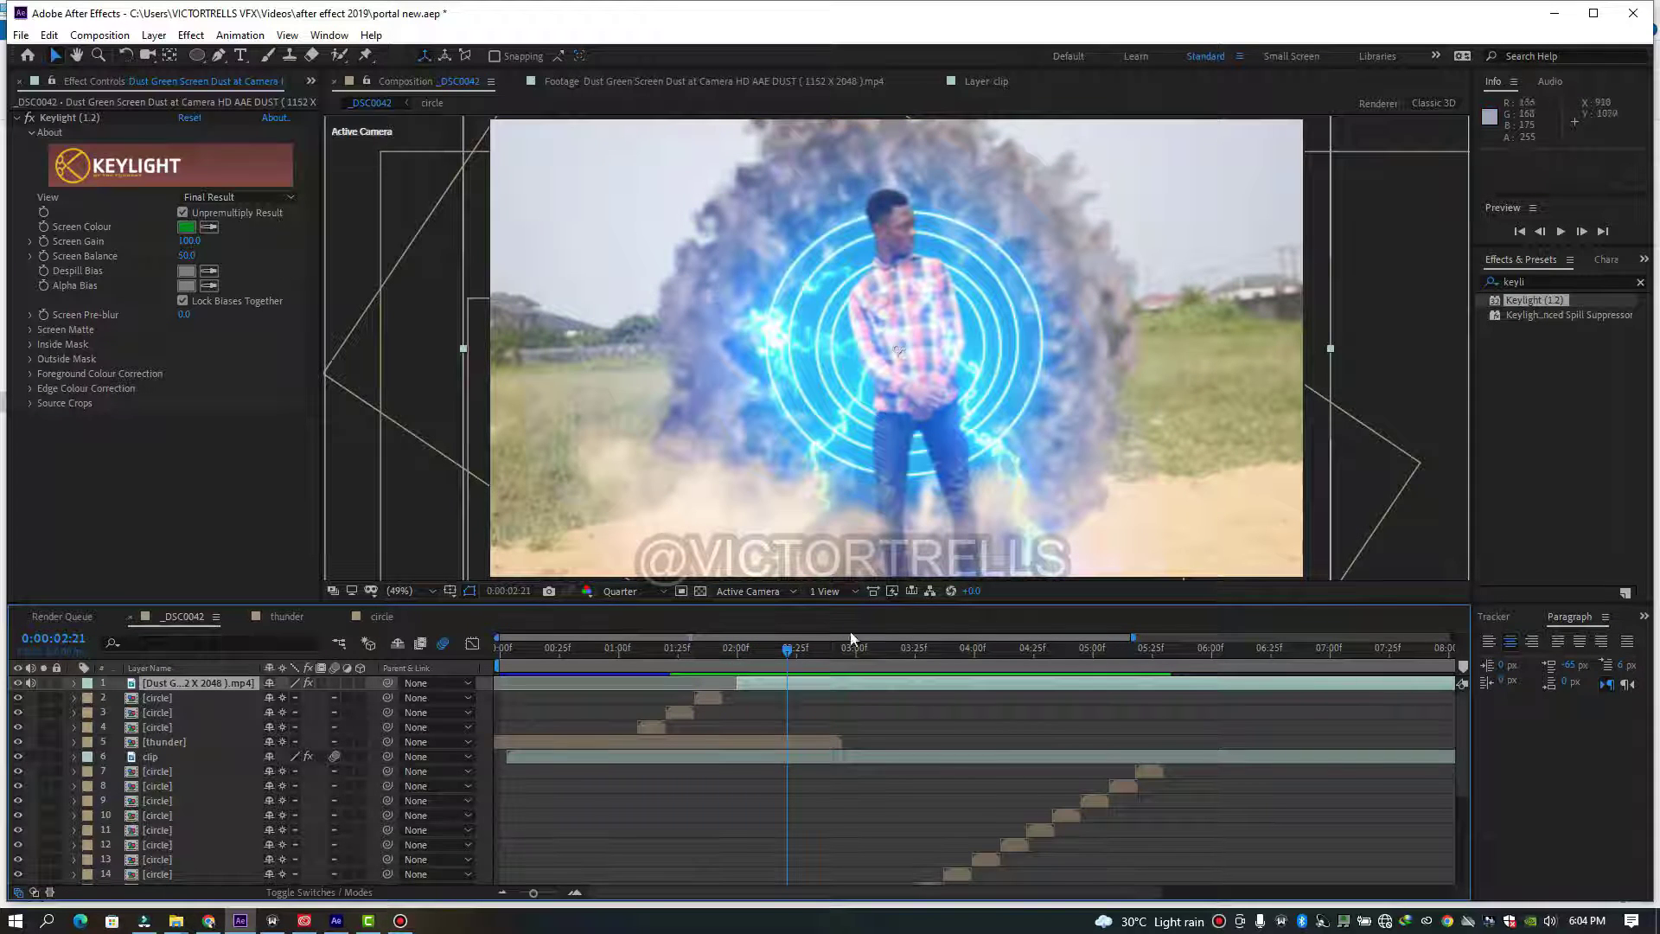
# - Show the clip layer's keyframes and move its final Position and Scale keyframes earlier to 1:47
pyautogui.click(807, 757)
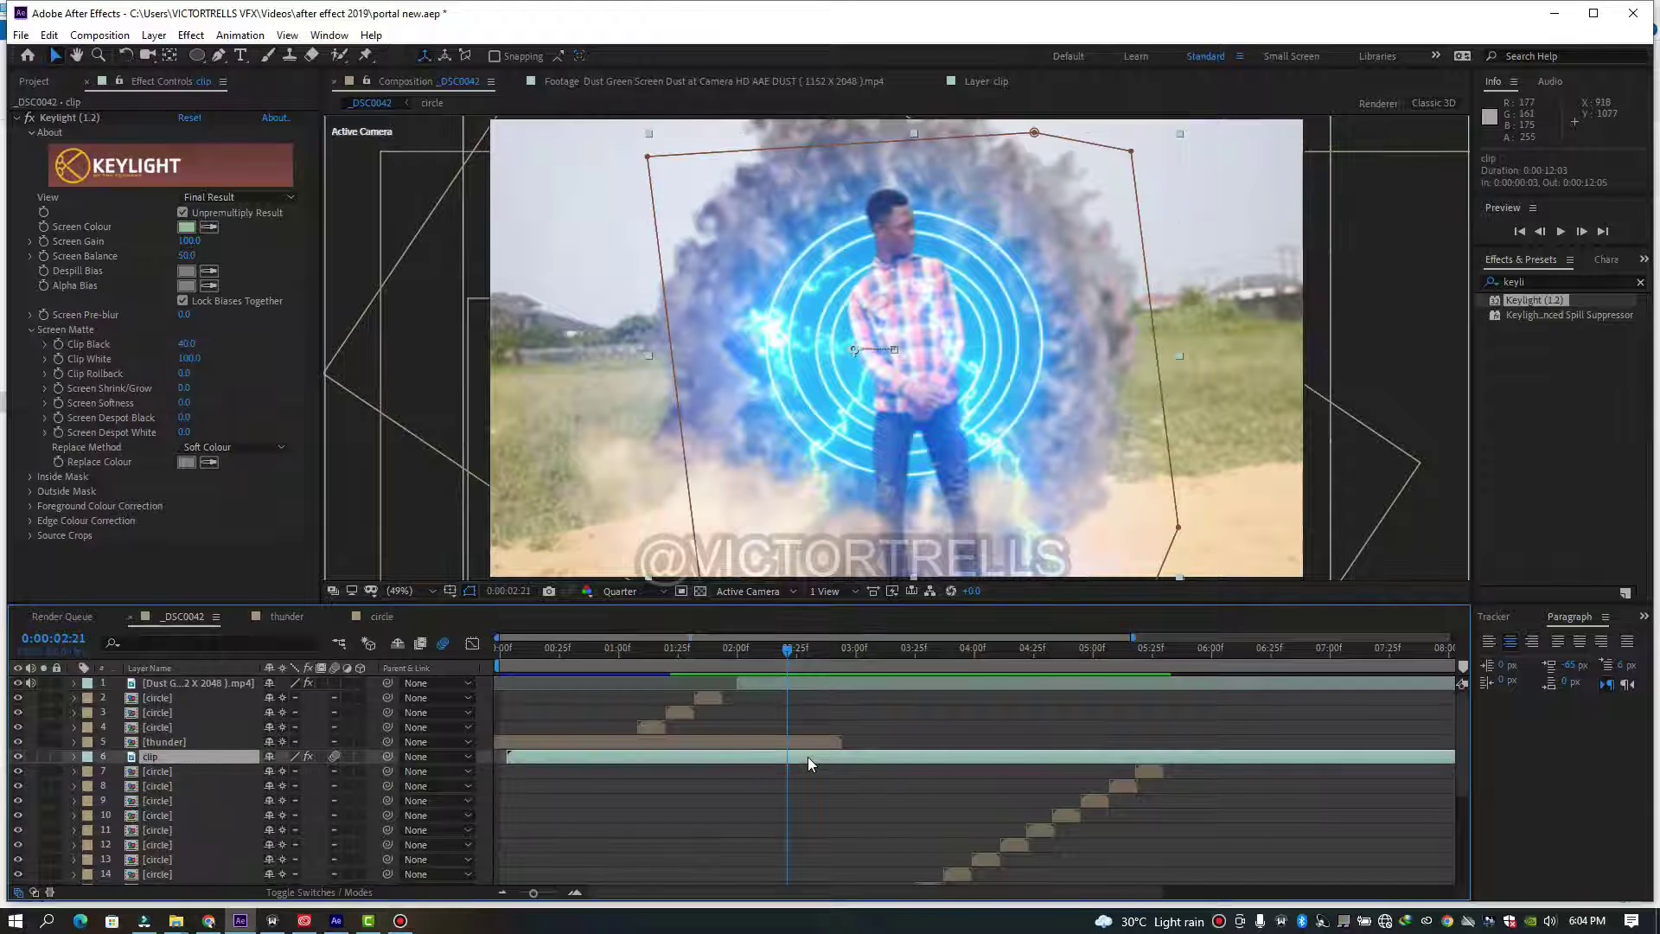
pyautogui.press('u')
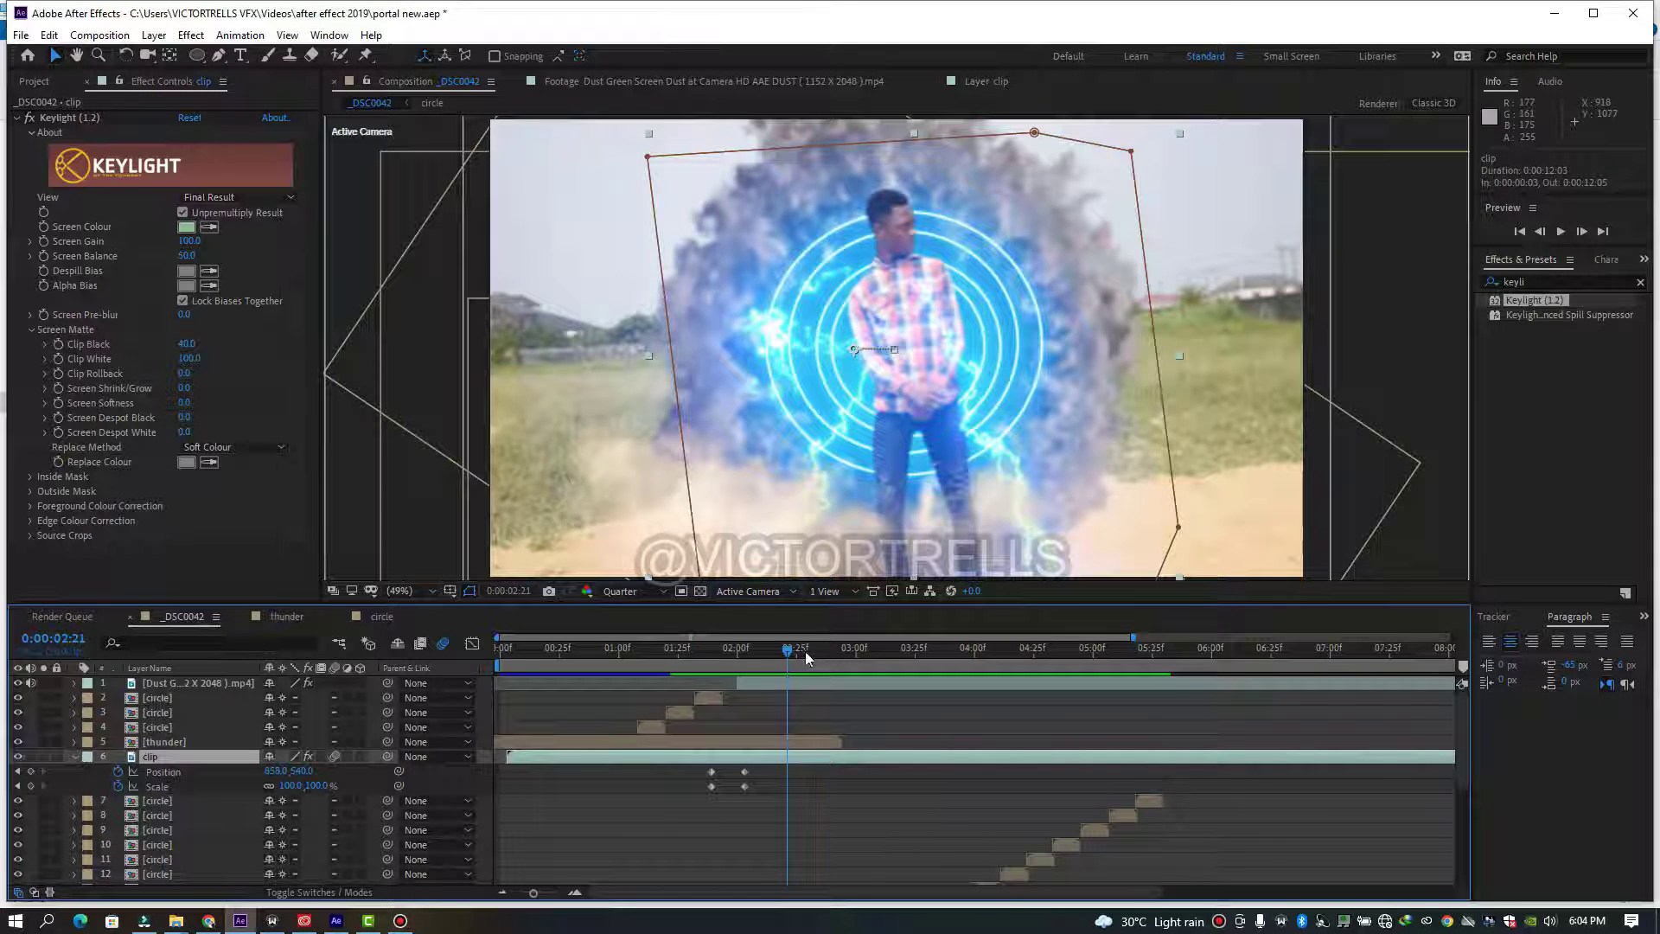
pyautogui.moveTo(776, 650); pyautogui.dragTo(734, 665)
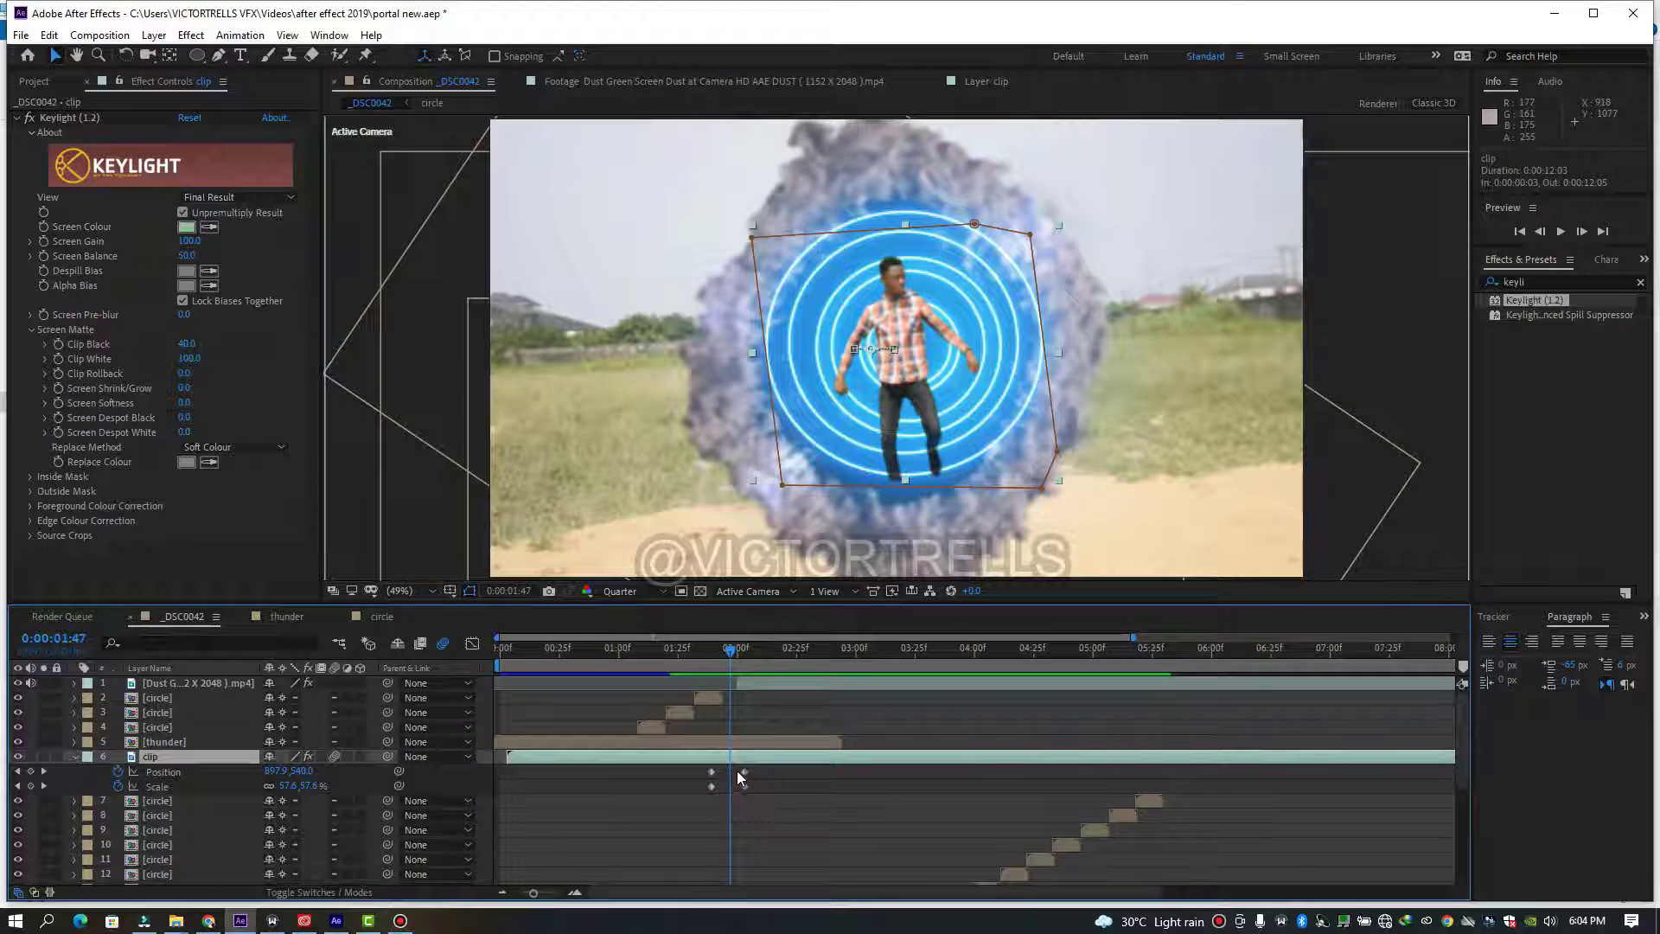
pyautogui.moveTo(737, 767)
pyautogui.mouseDown()
pyautogui.moveTo(750, 796)
pyautogui.moveTo(729, 786)
pyautogui.mouseUp()
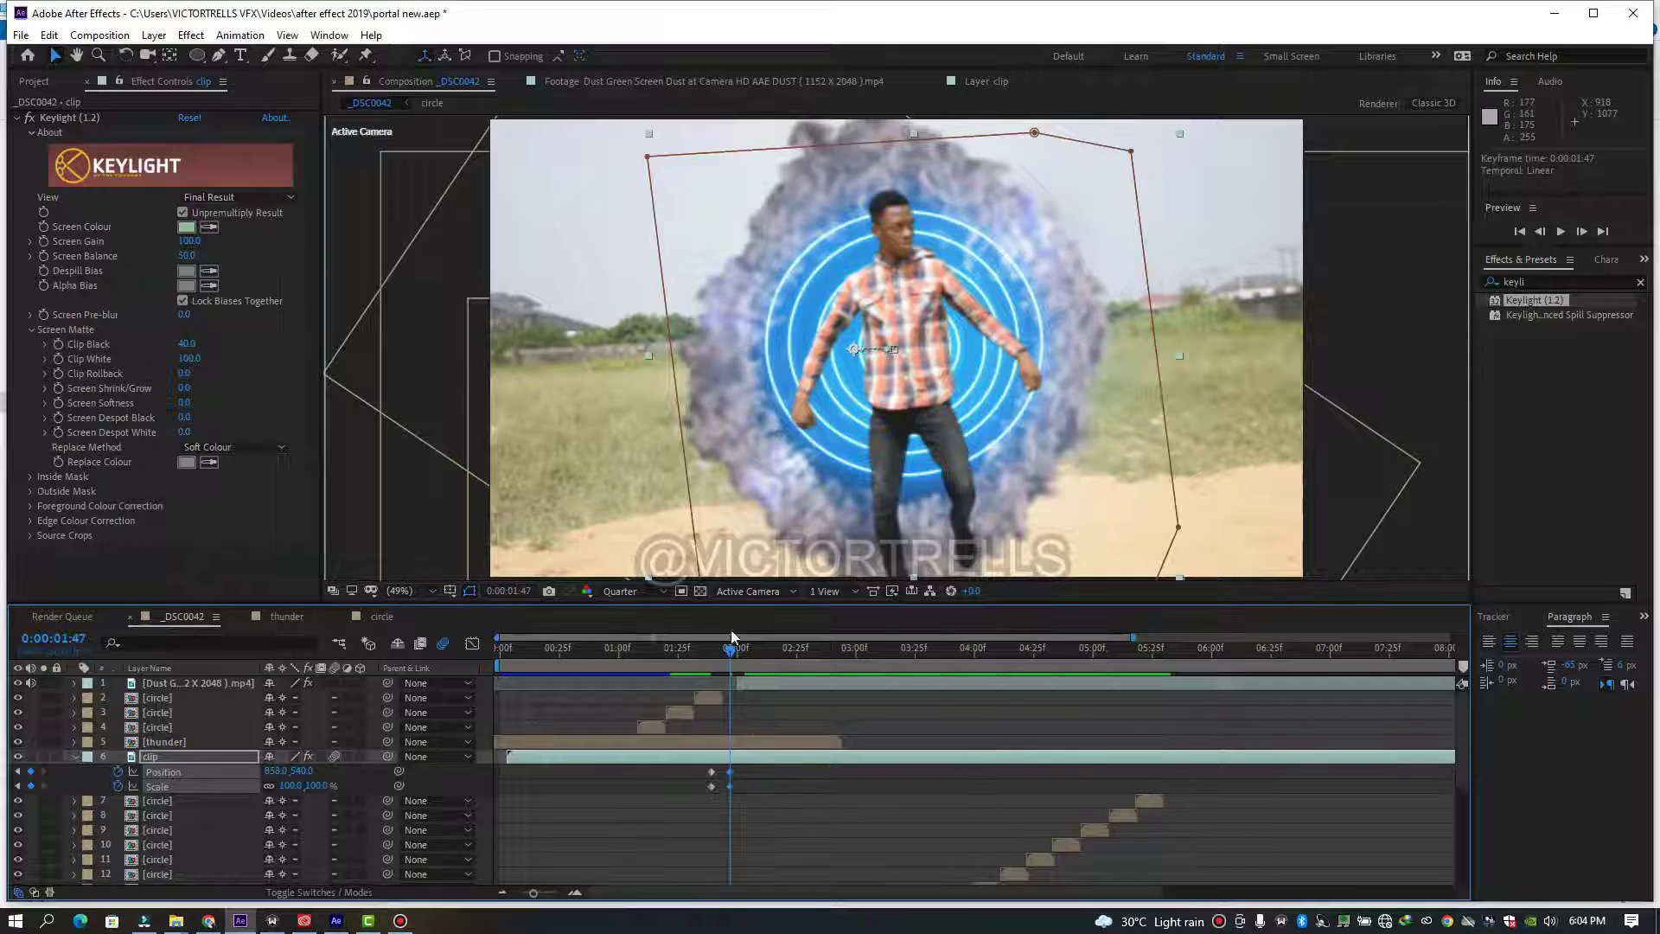
# - Play the man's faster entrance from several start points between 1:10 and 1:39, scrub to 3:03 and collapse the clip layer's properties
pyautogui.moveTo(730, 650); pyautogui.dragTo(689, 676)
pyautogui.press('space')
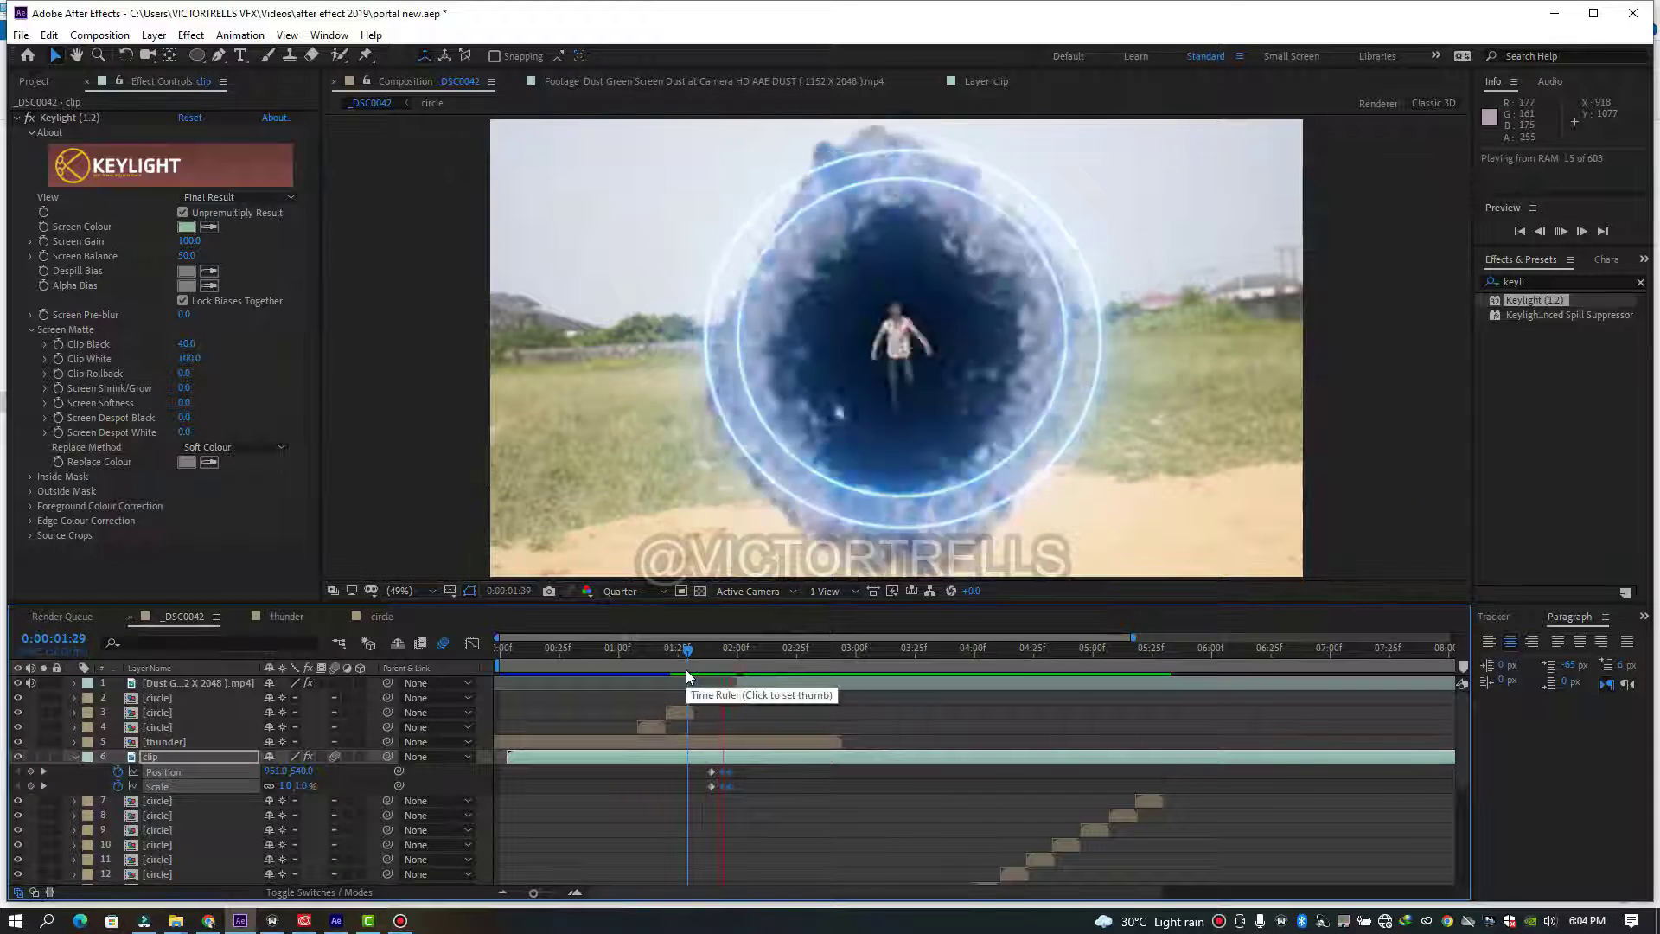
pyautogui.click(641, 660)
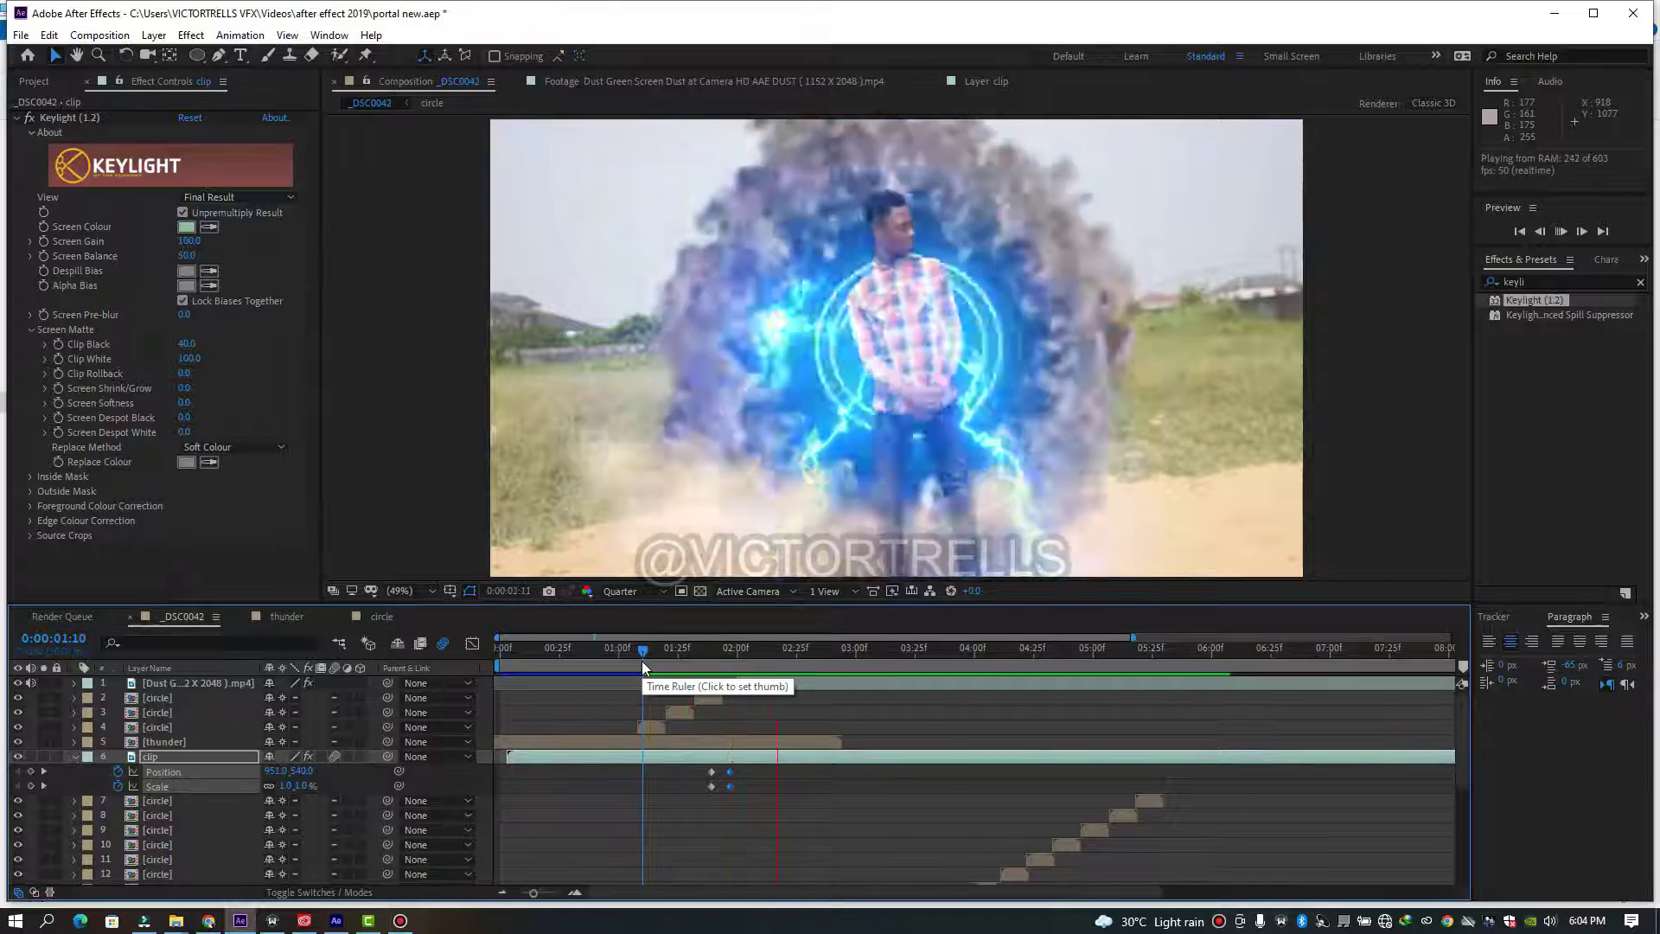
pyautogui.click(670, 655)
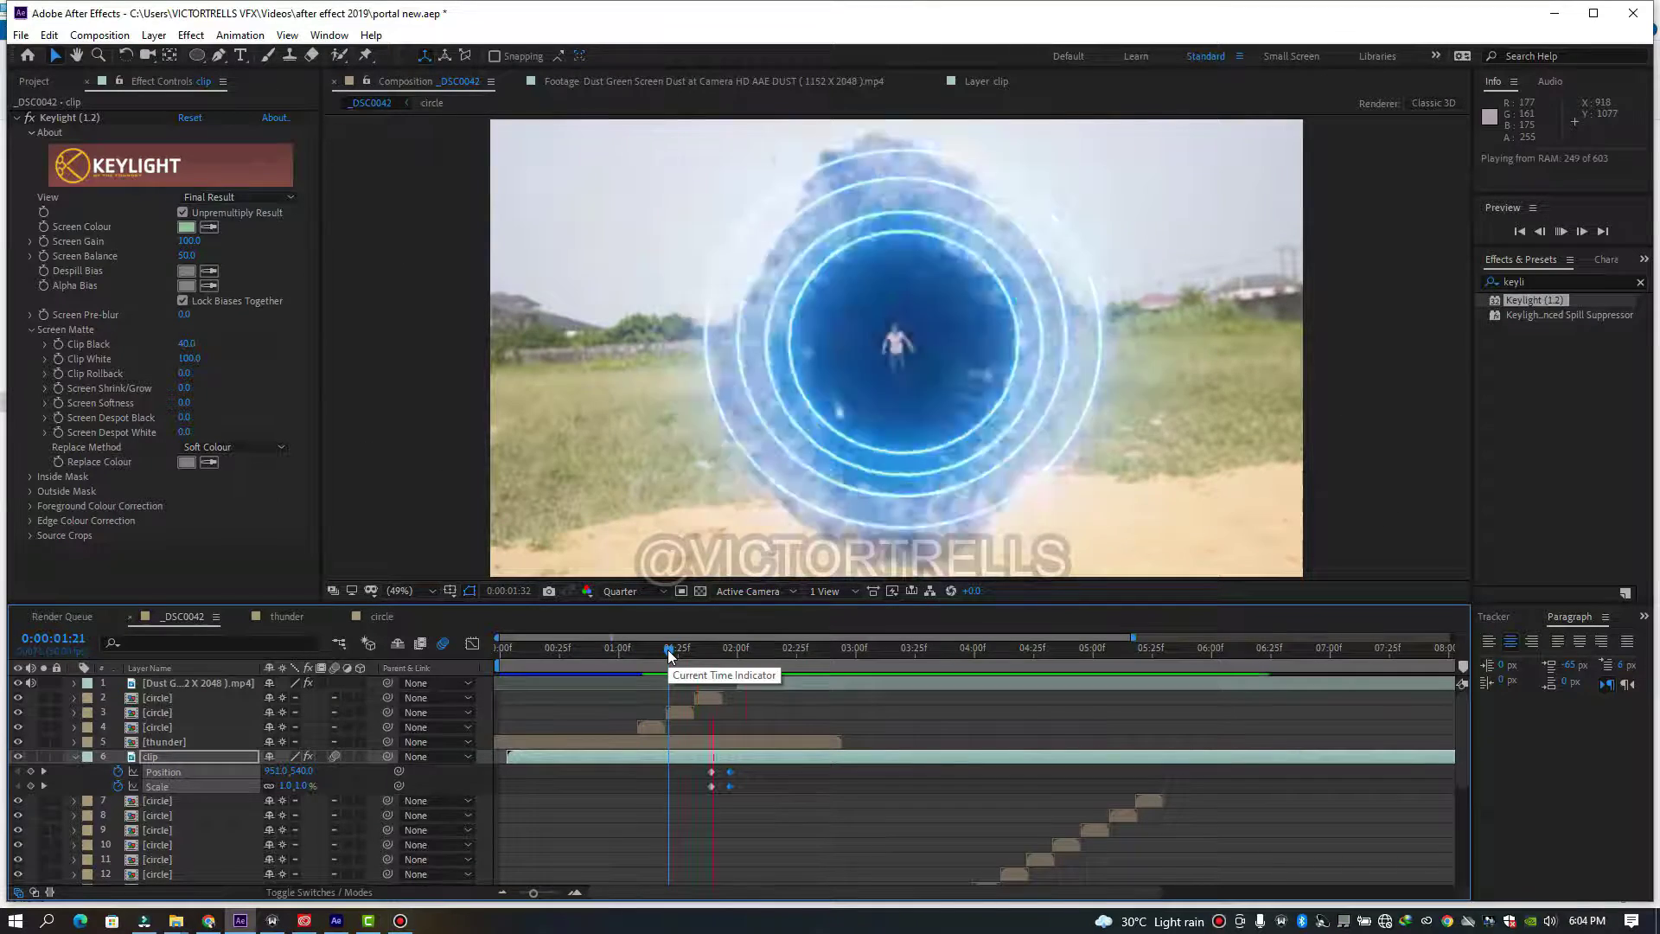
pyautogui.press('space')
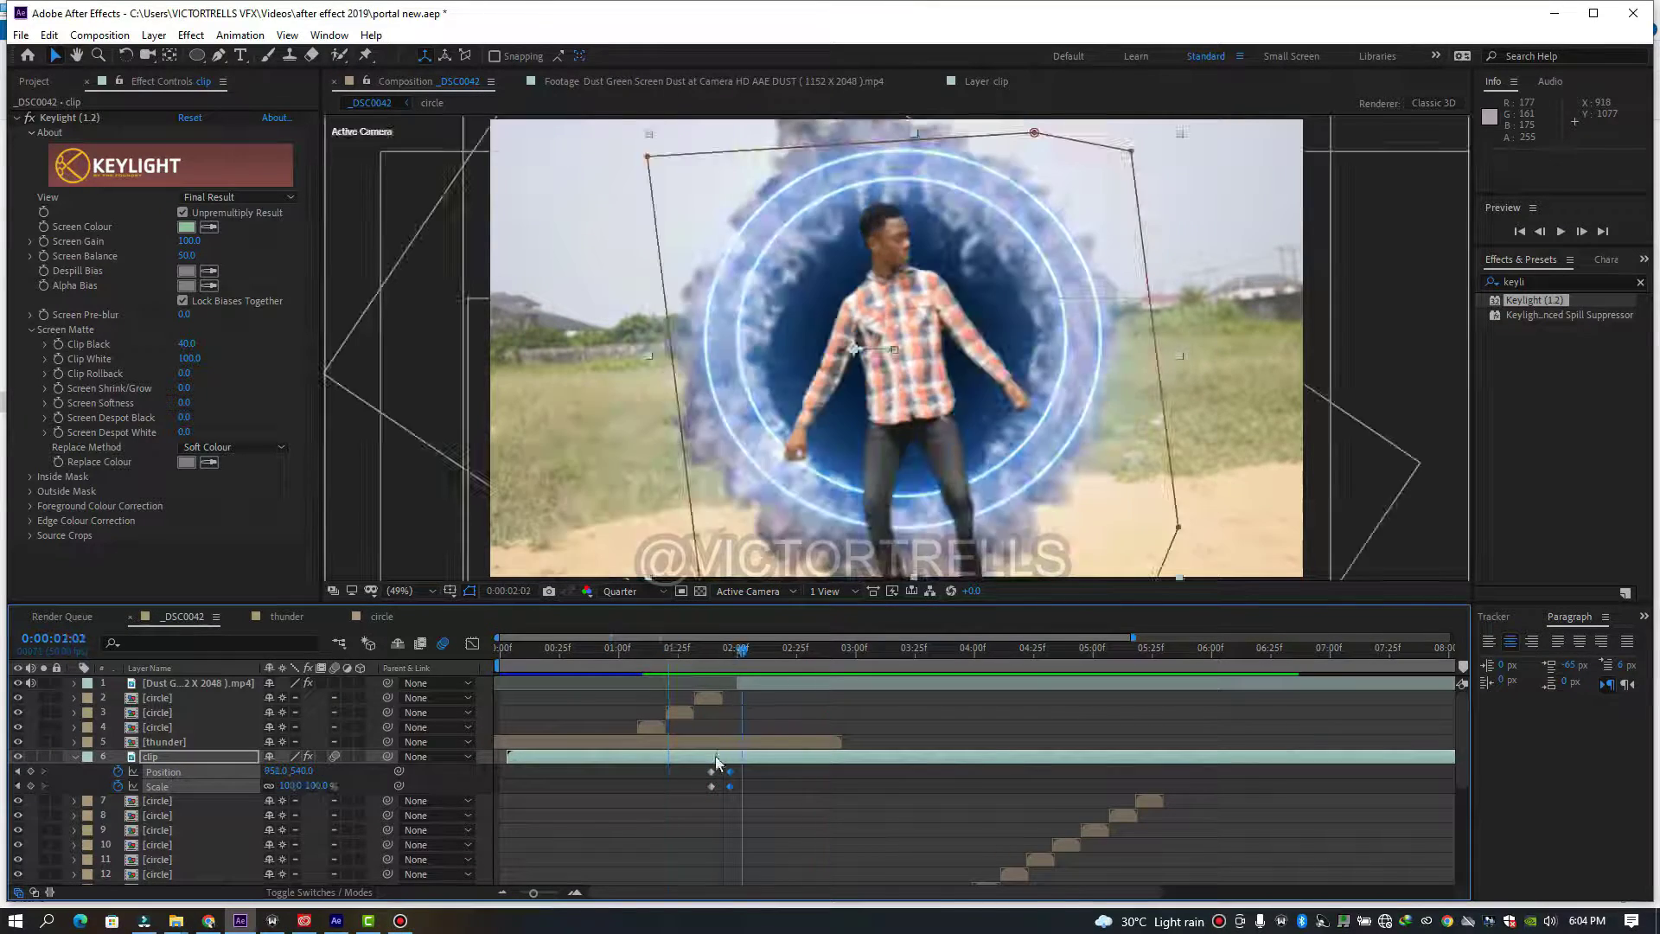
pyautogui.click(444, 643)
pyautogui.moveTo(743, 654); pyautogui.dragTo(711, 663)
pyautogui.press('space')
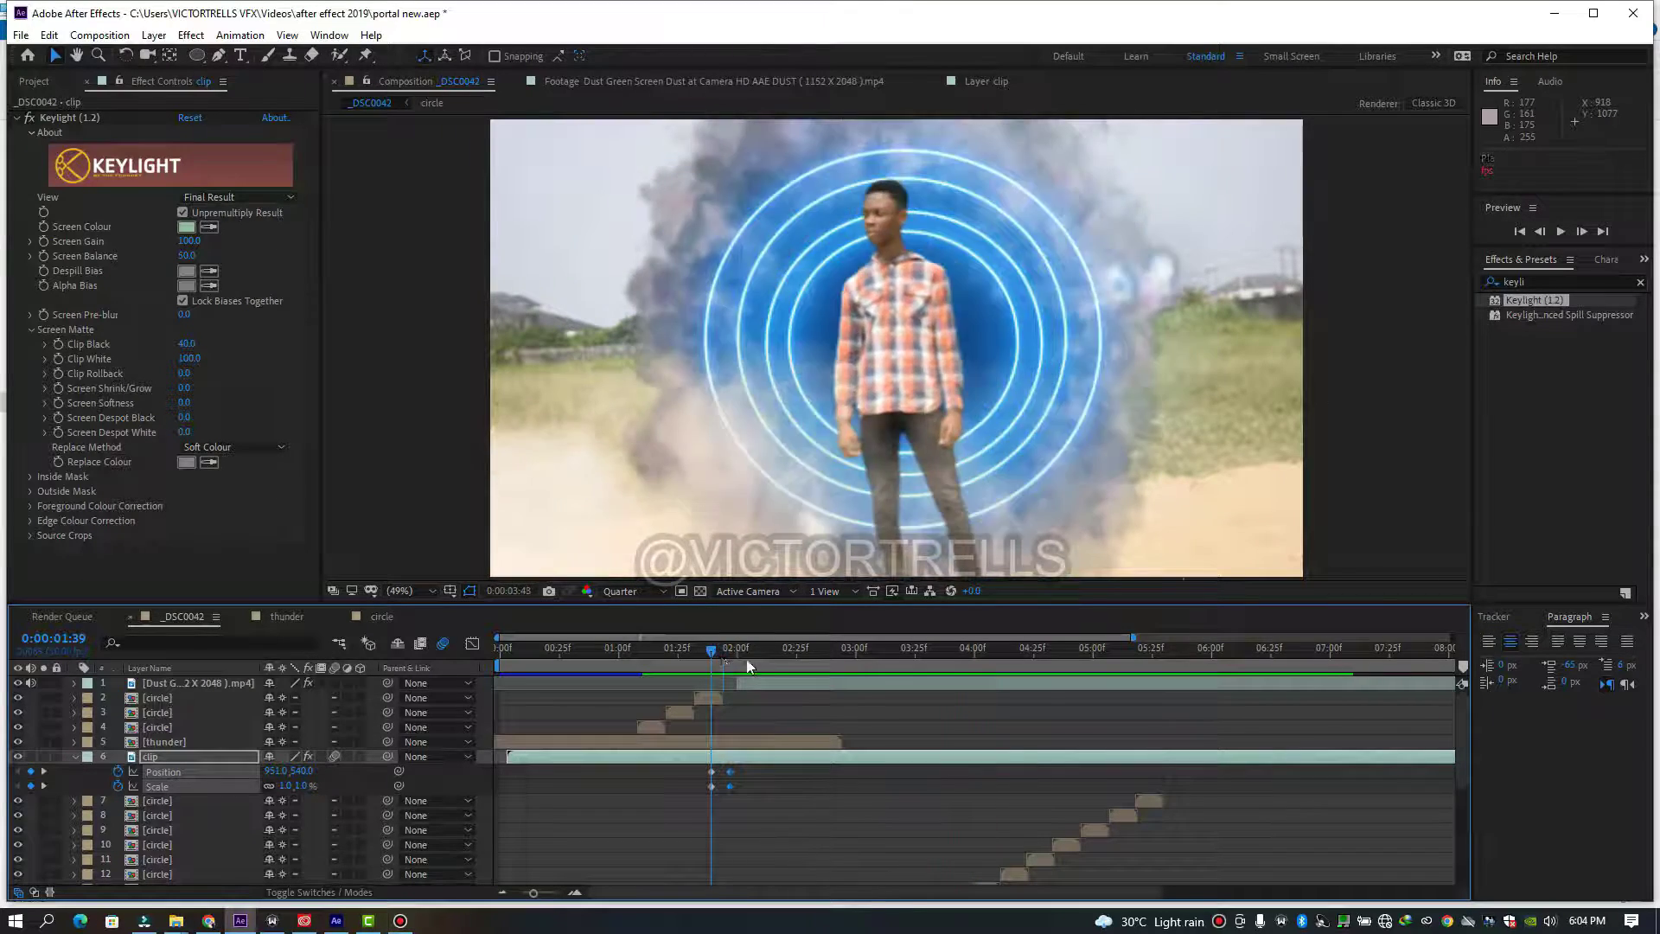
pyautogui.moveTo(749, 662); pyautogui.dragTo(863, 677)
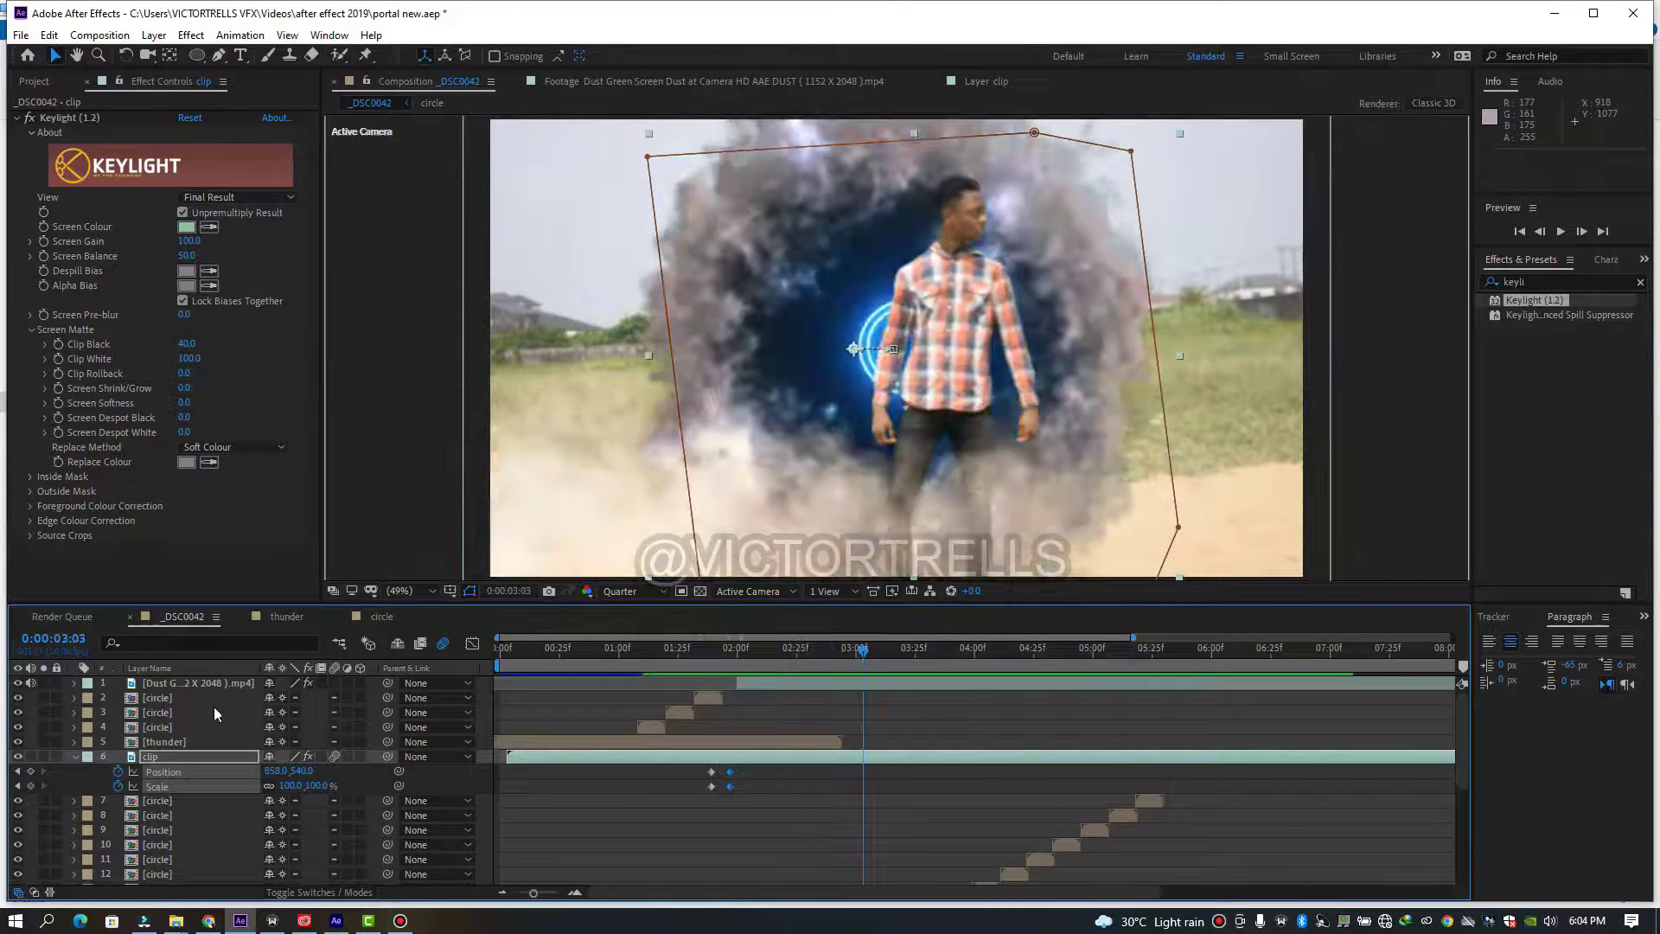
pyautogui.click(75, 757)
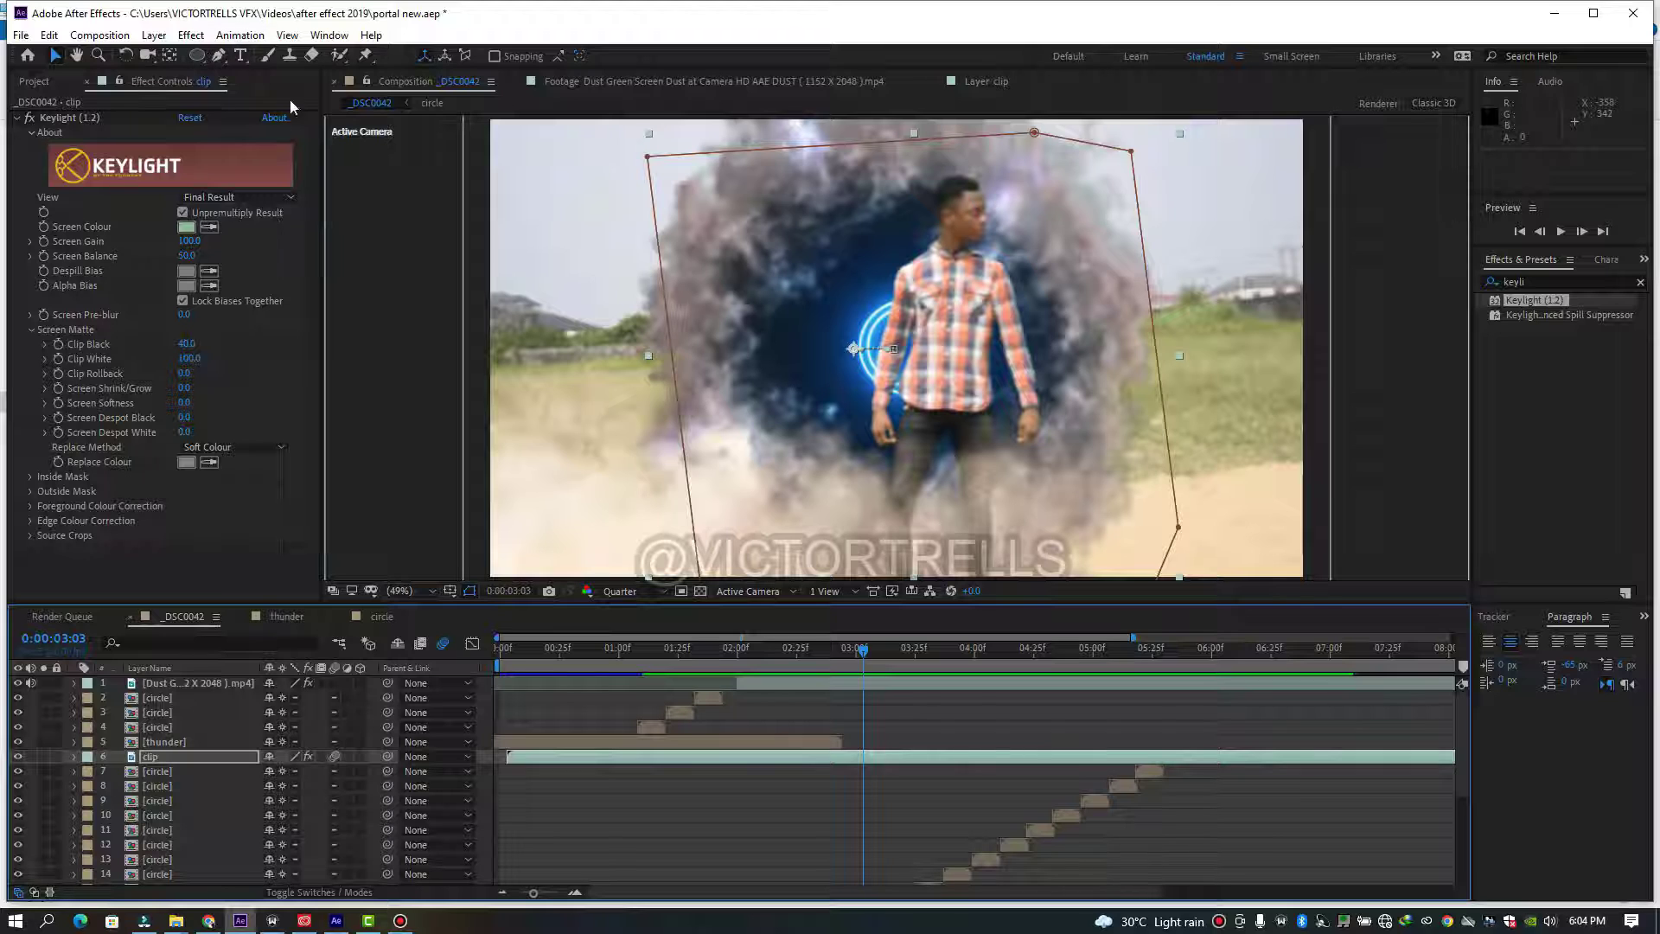
pyautogui.click(822, 684)
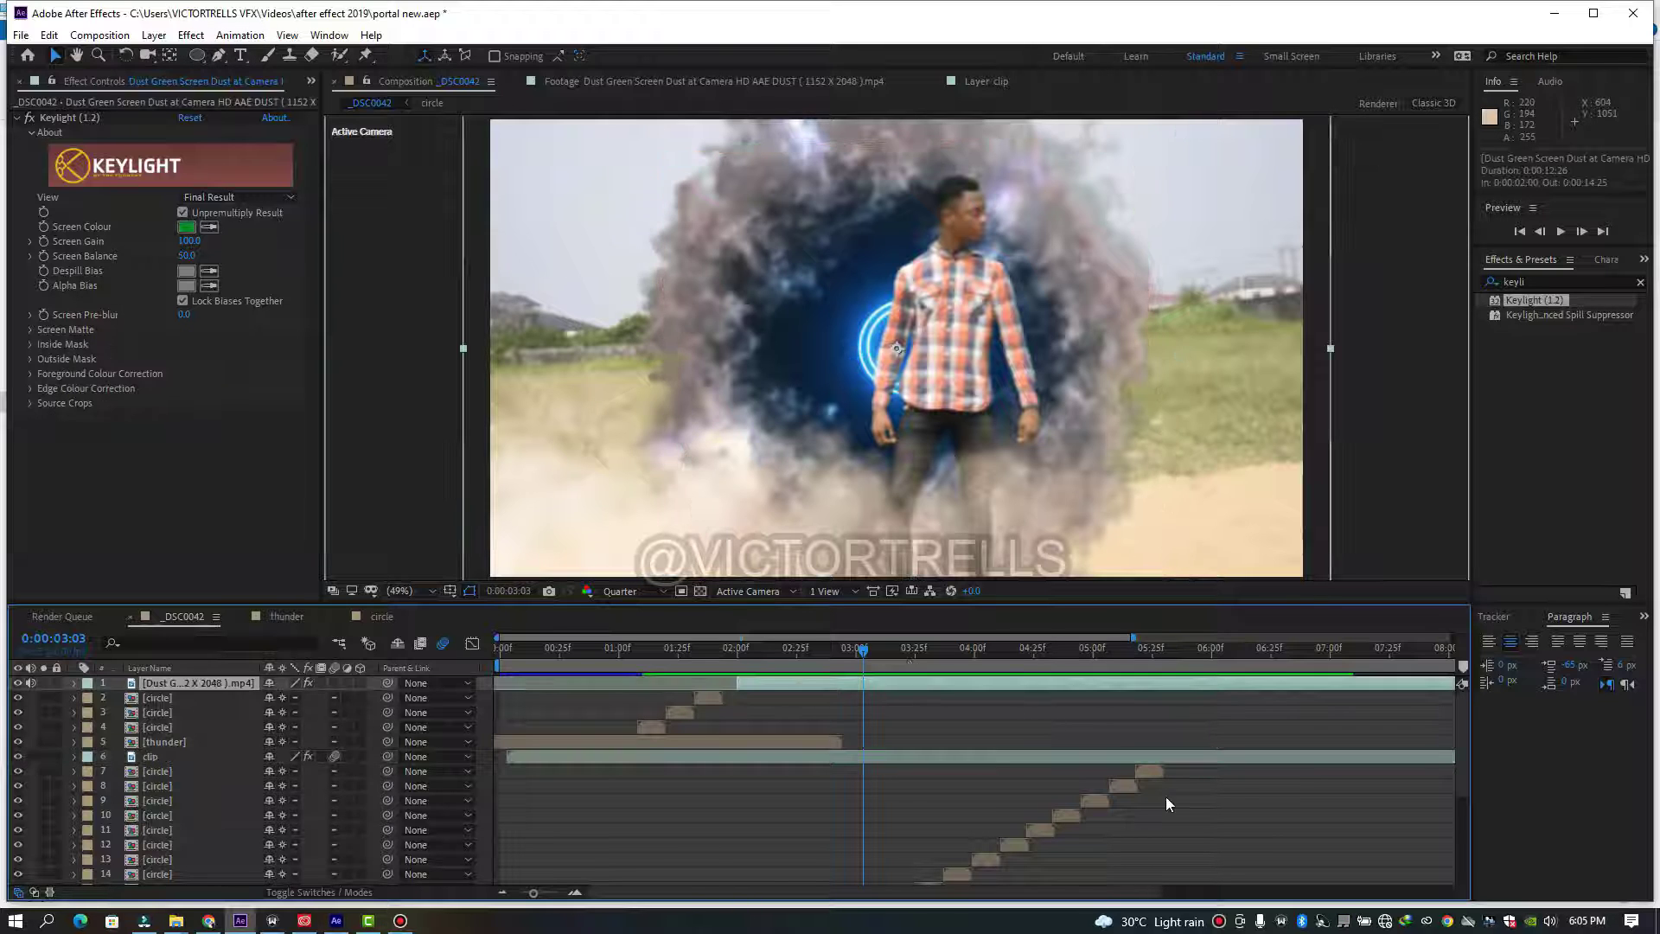
pyautogui.moveTo(1464, 796); pyautogui.dragTo(1455, 854)
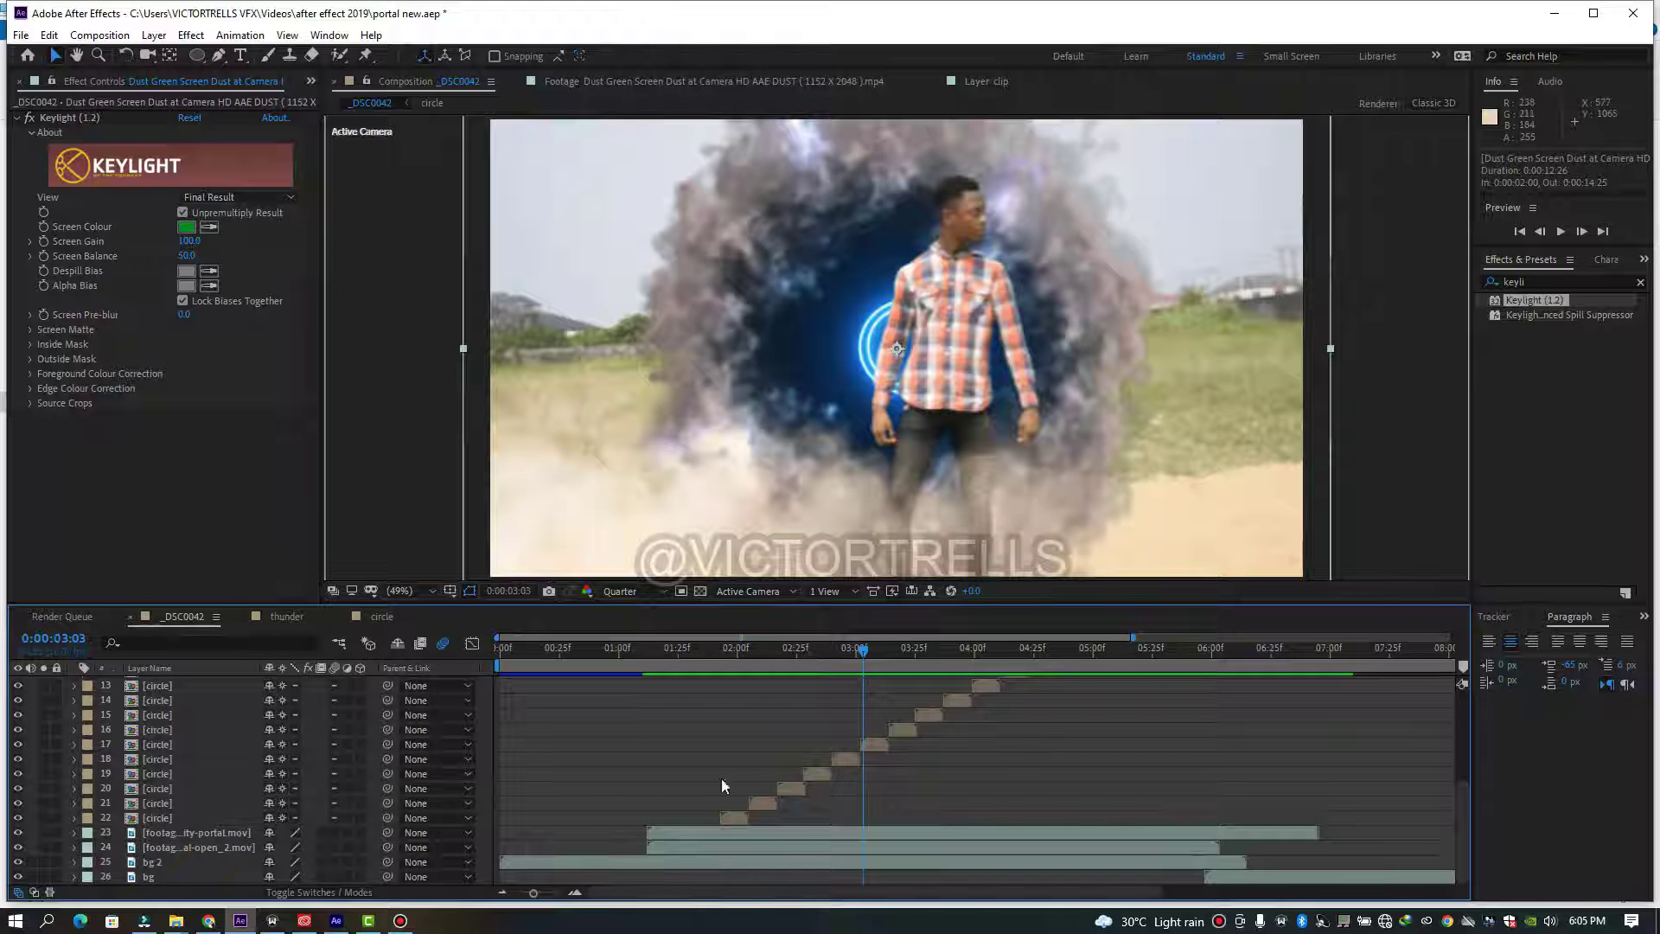
pyautogui.click(189, 822)
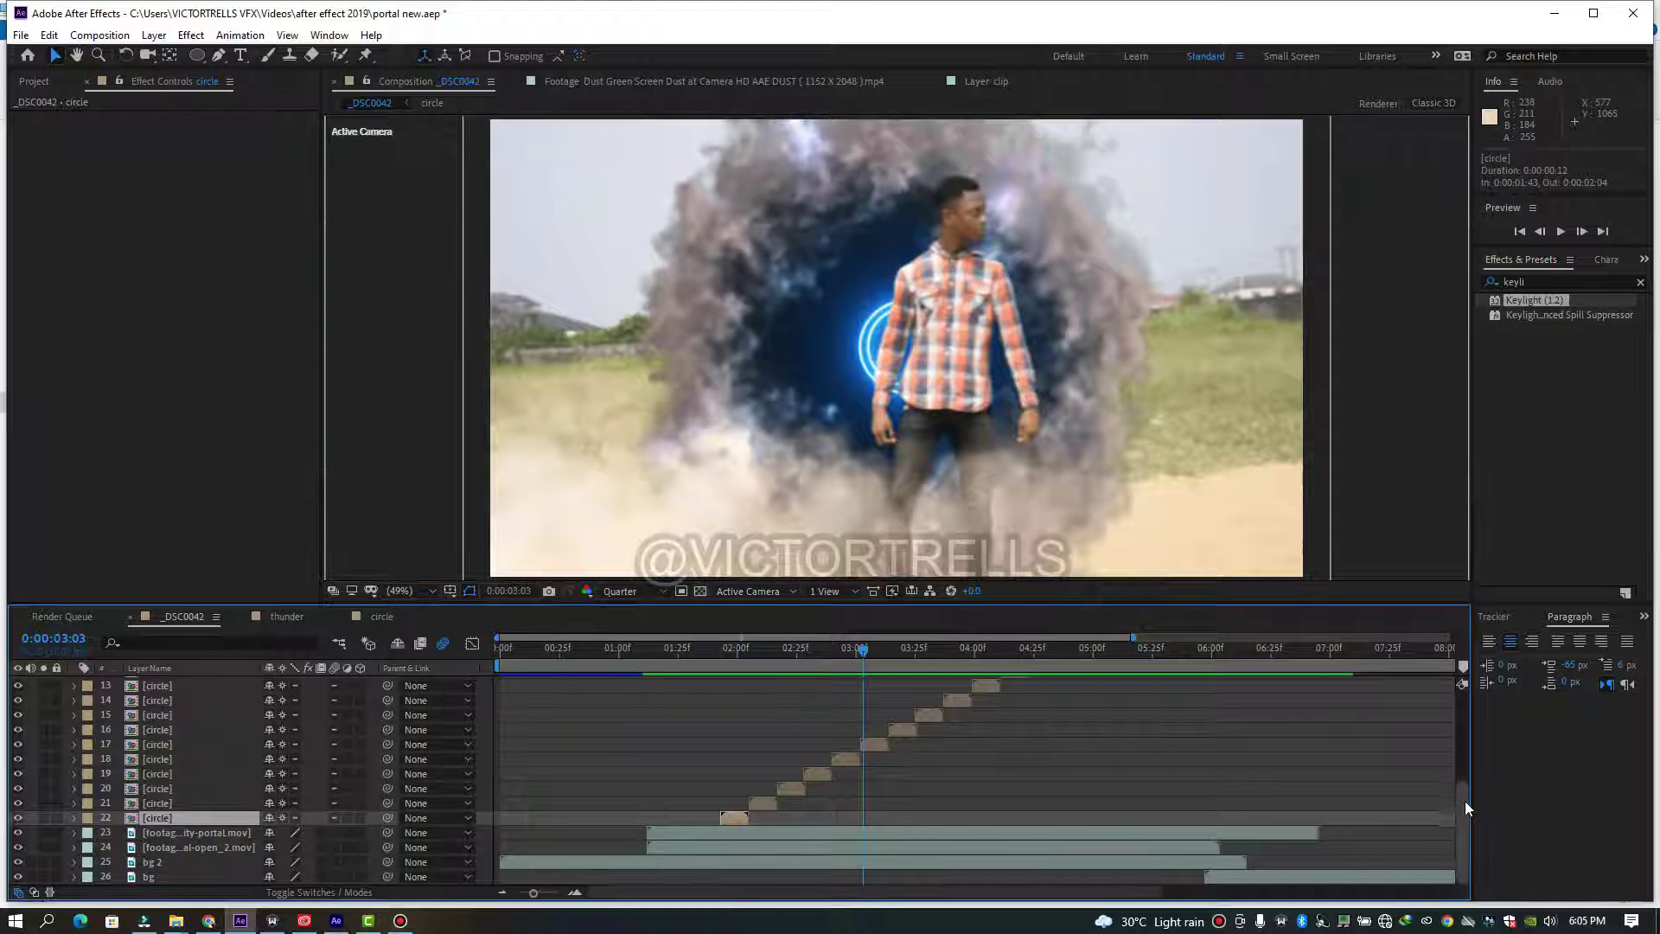
pyautogui.moveTo(1464, 801); pyautogui.dragTo(1464, 687)
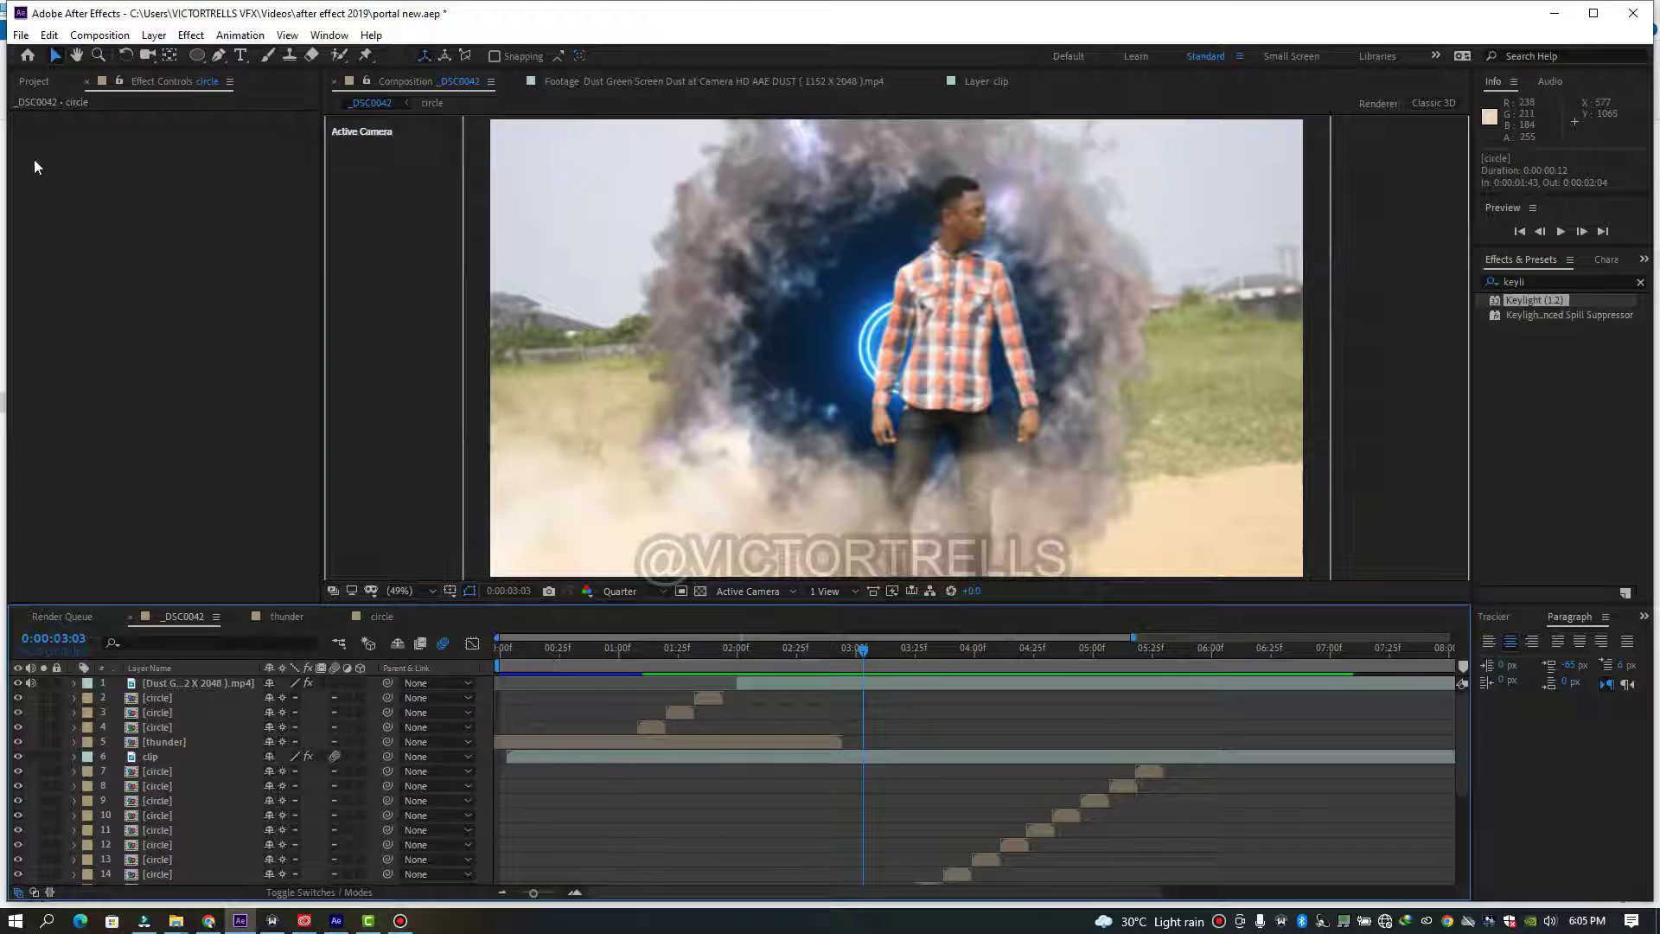
# - Add the Super Lightning Ground_With_Sparks_44.mov footage to the composition as the top layer, starting shortly after the dust layer
pyautogui.click(40, 86)
pyautogui.click(75, 334)
pyautogui.click(90, 367)
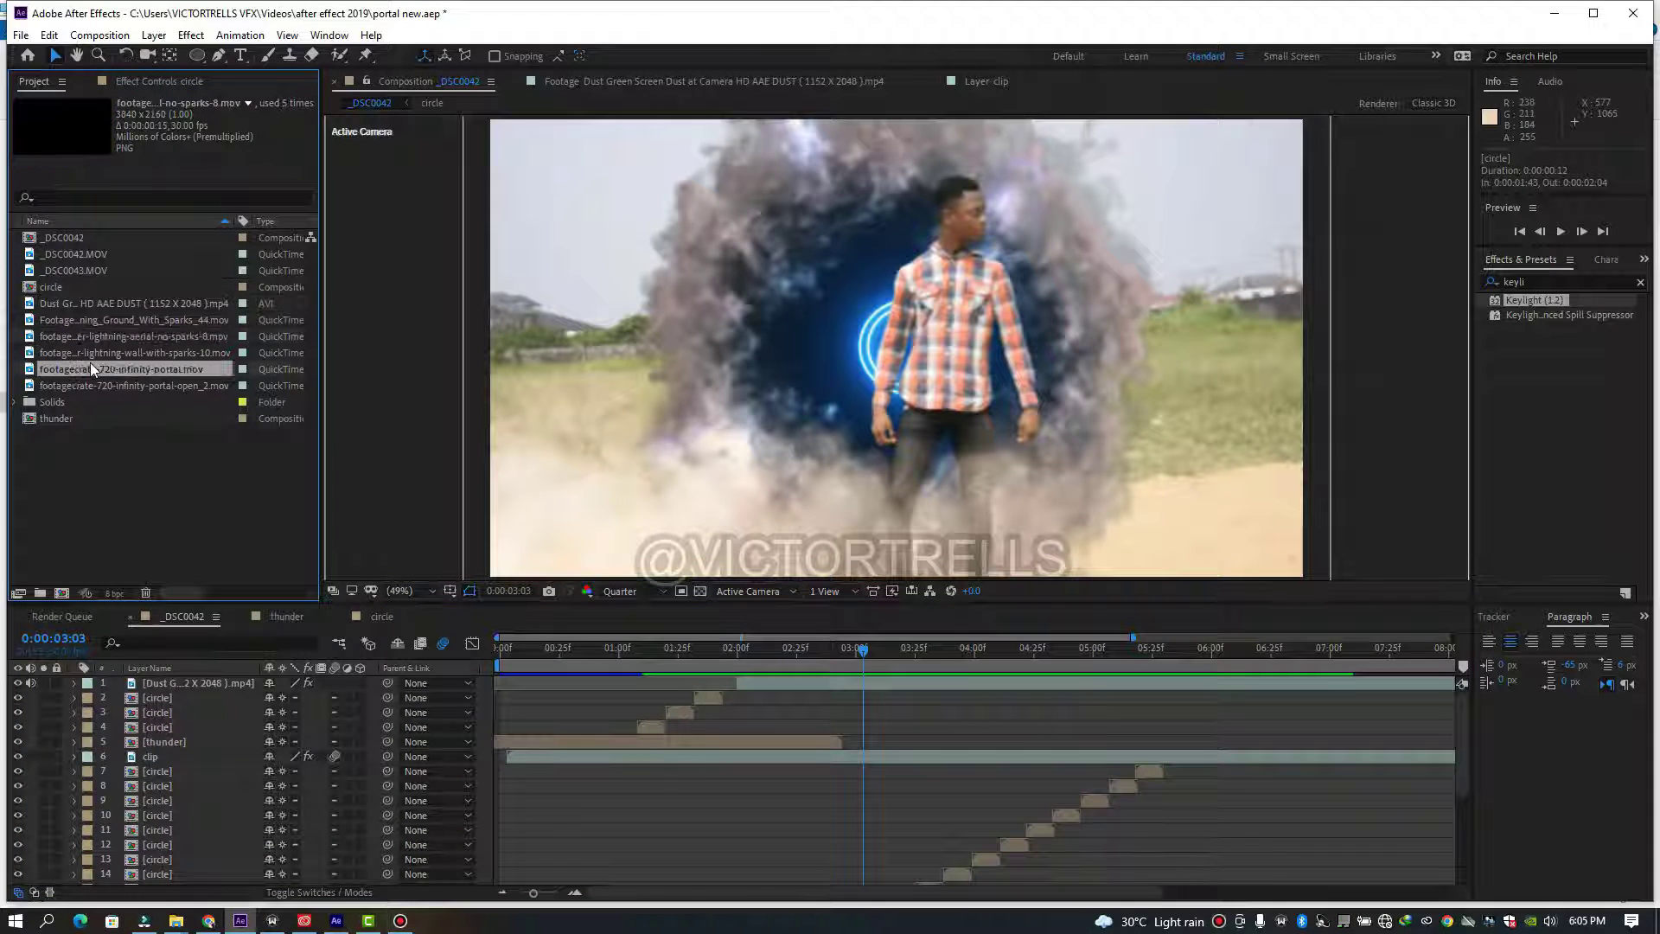
pyautogui.click(112, 353)
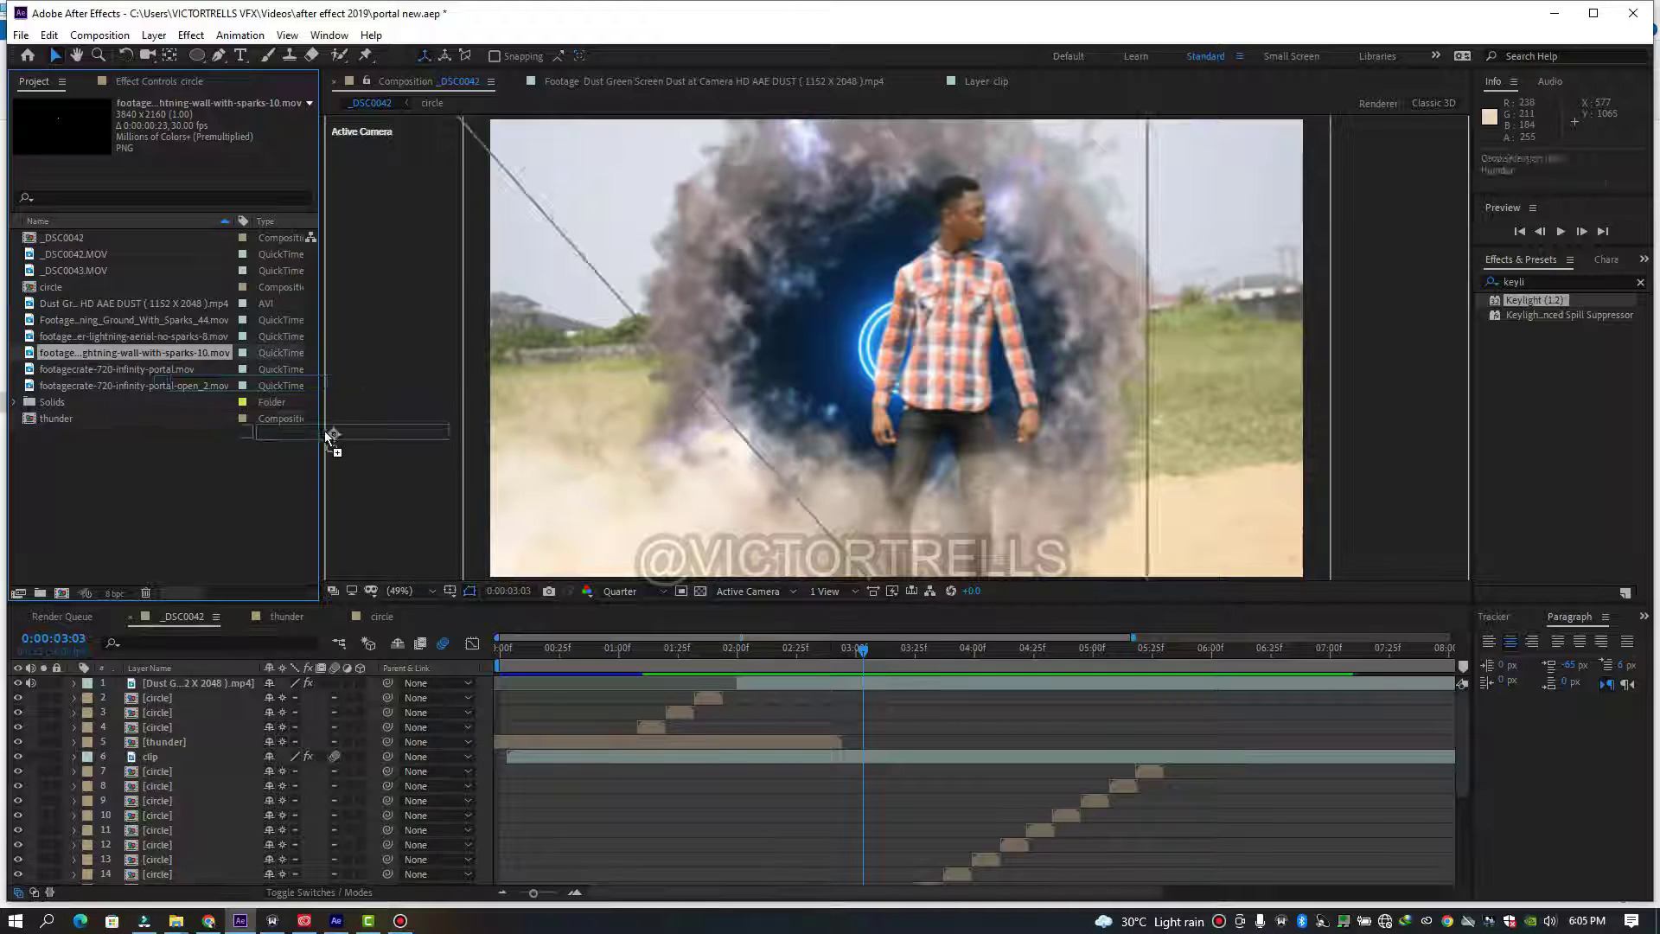
pyautogui.click(152, 320)
pyautogui.moveTo(152, 320); pyautogui.dragTo(768, 681)
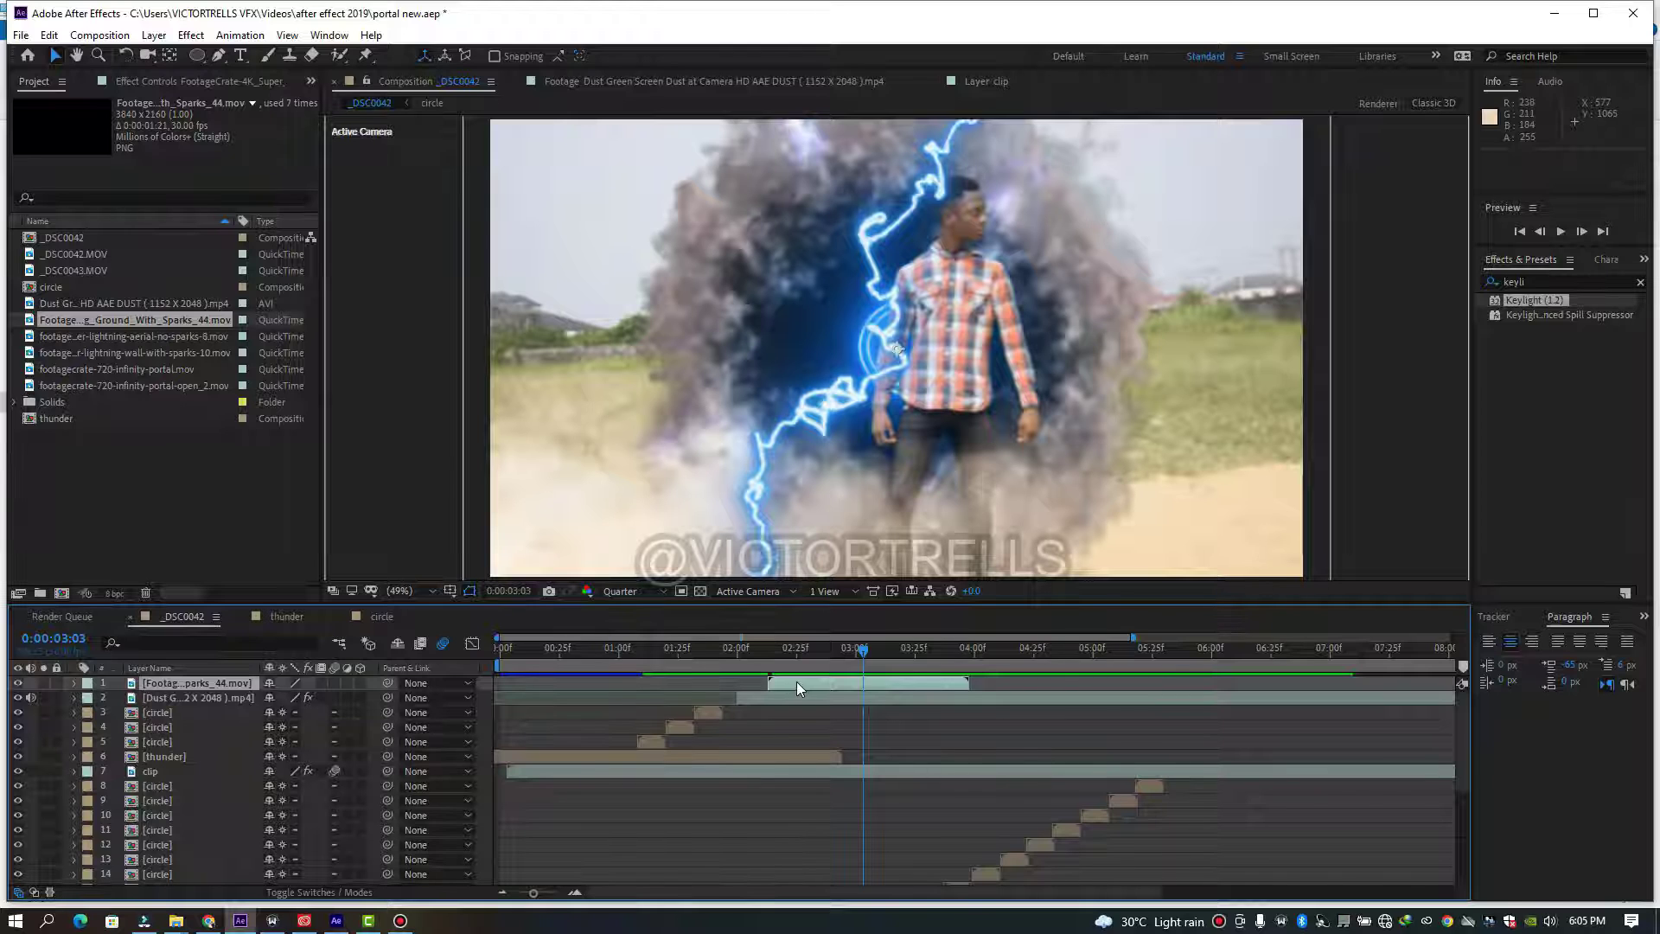
# - Scale down the new lightning layer and rotate it to -55°
pyautogui.press('s')
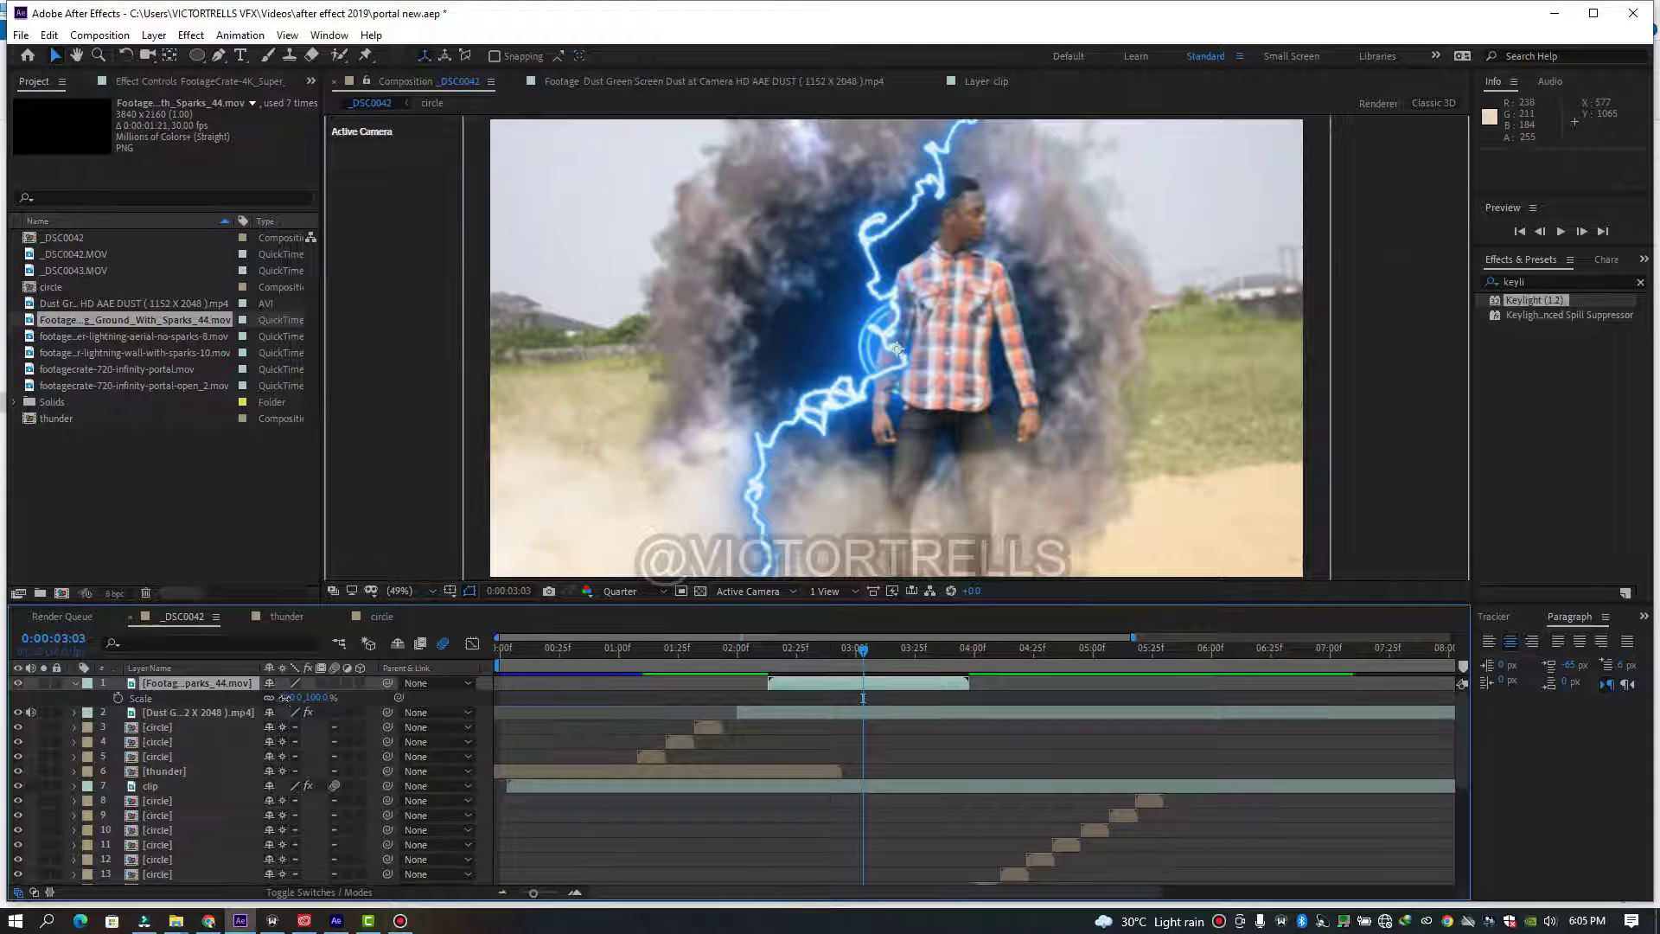
pyautogui.moveTo(284, 696); pyautogui.dragTo(215, 696)
pyautogui.press('r')
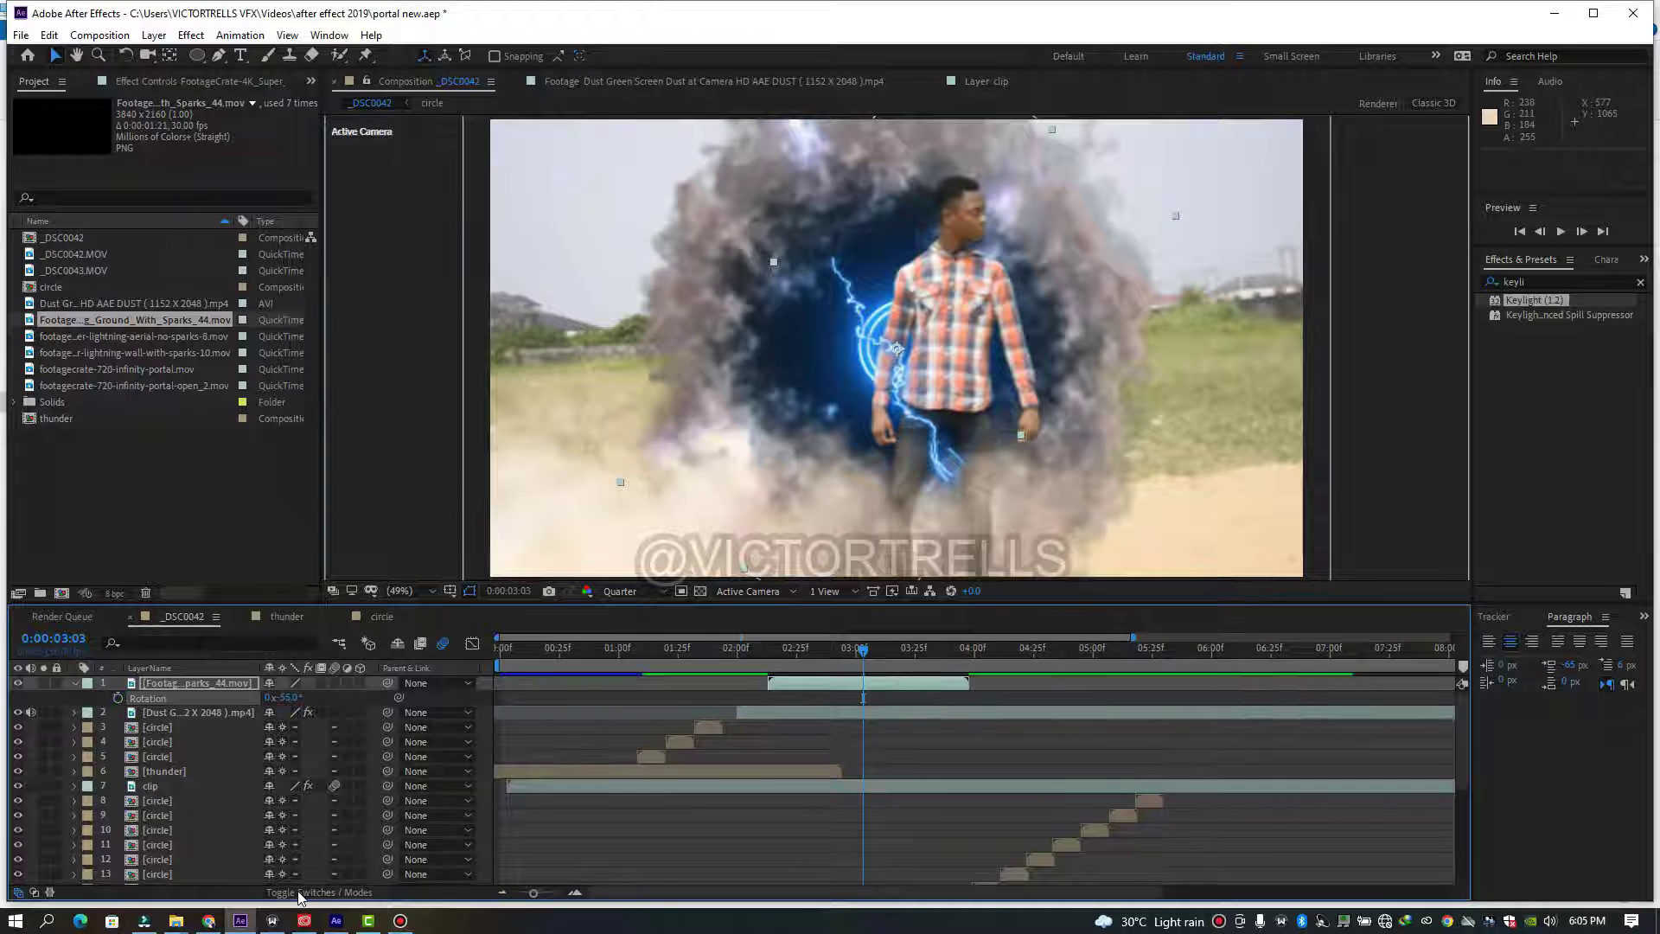
# - Set the blending mode of the new lightning layer to Screen
pyautogui.click(299, 893)
pyautogui.click(283, 682)
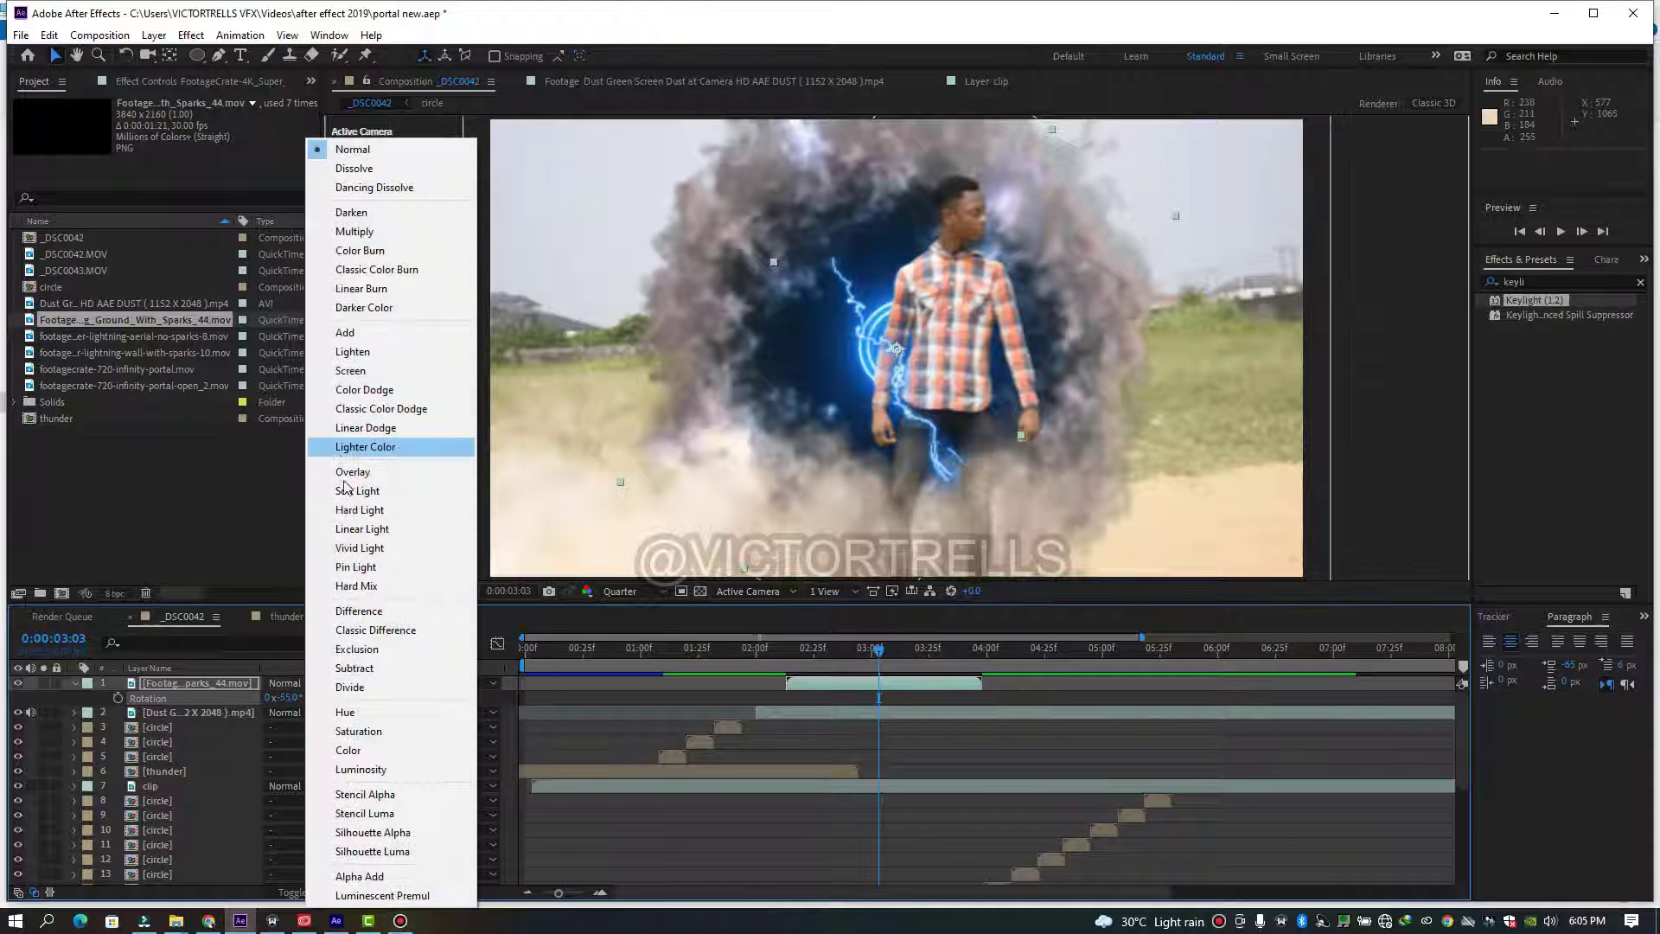
pyautogui.click(352, 370)
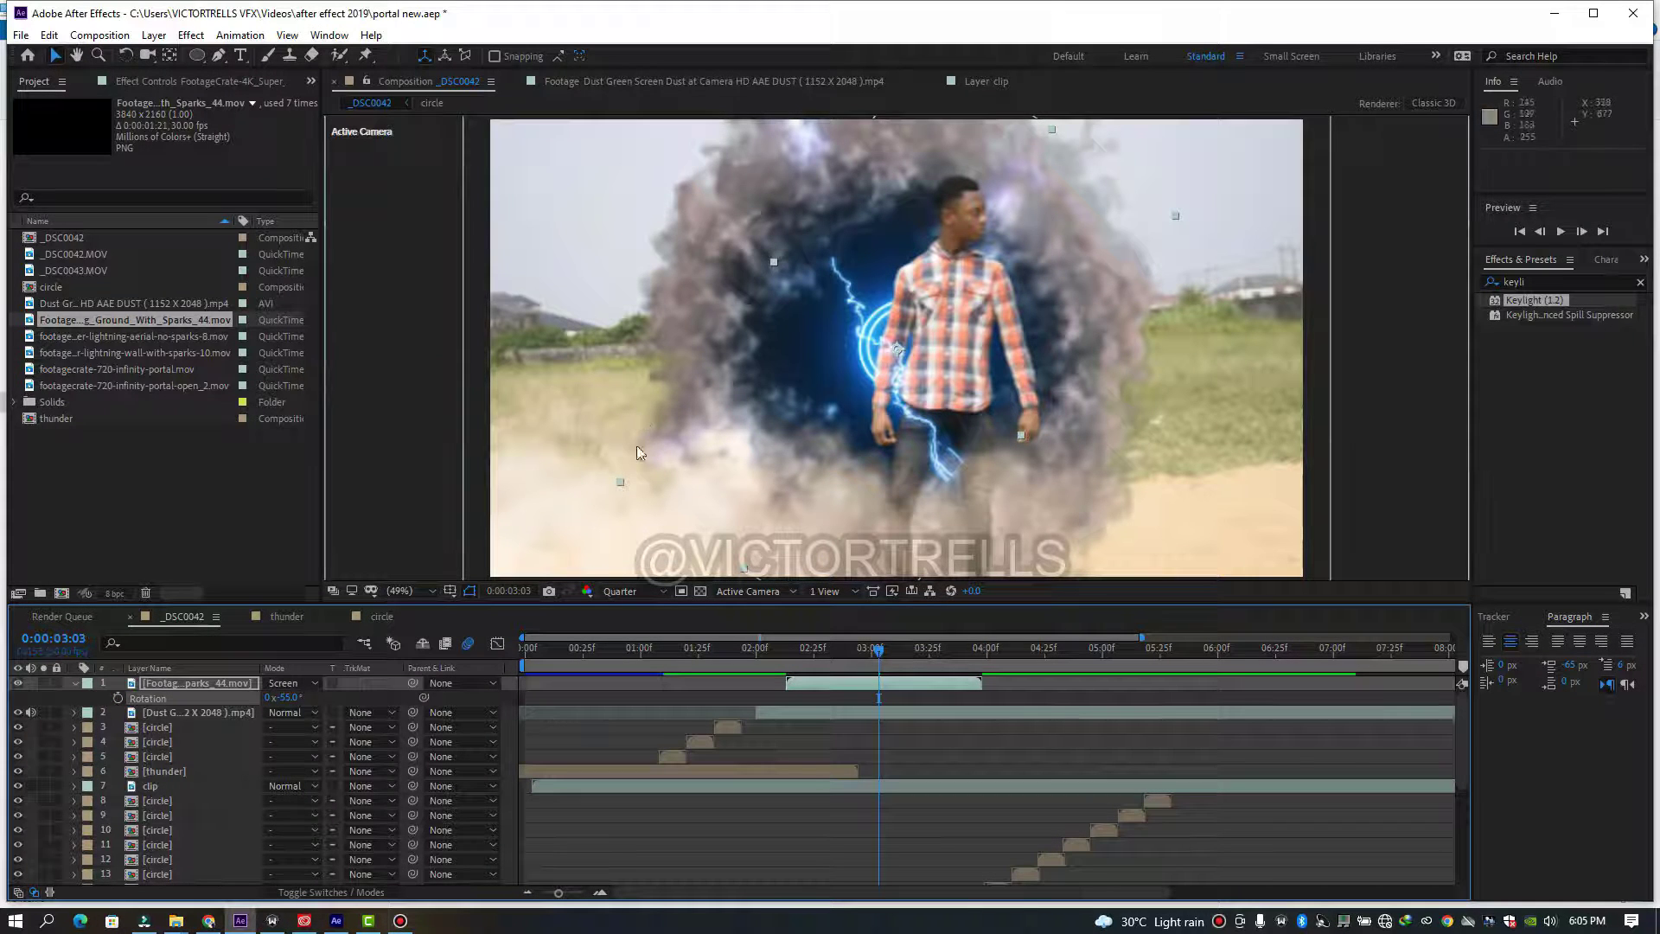
# - Reduce the lightning layer's scale to 9% and place it at about 943.7, 274.6, beside the man's head inside the portal
pyautogui.press('s')
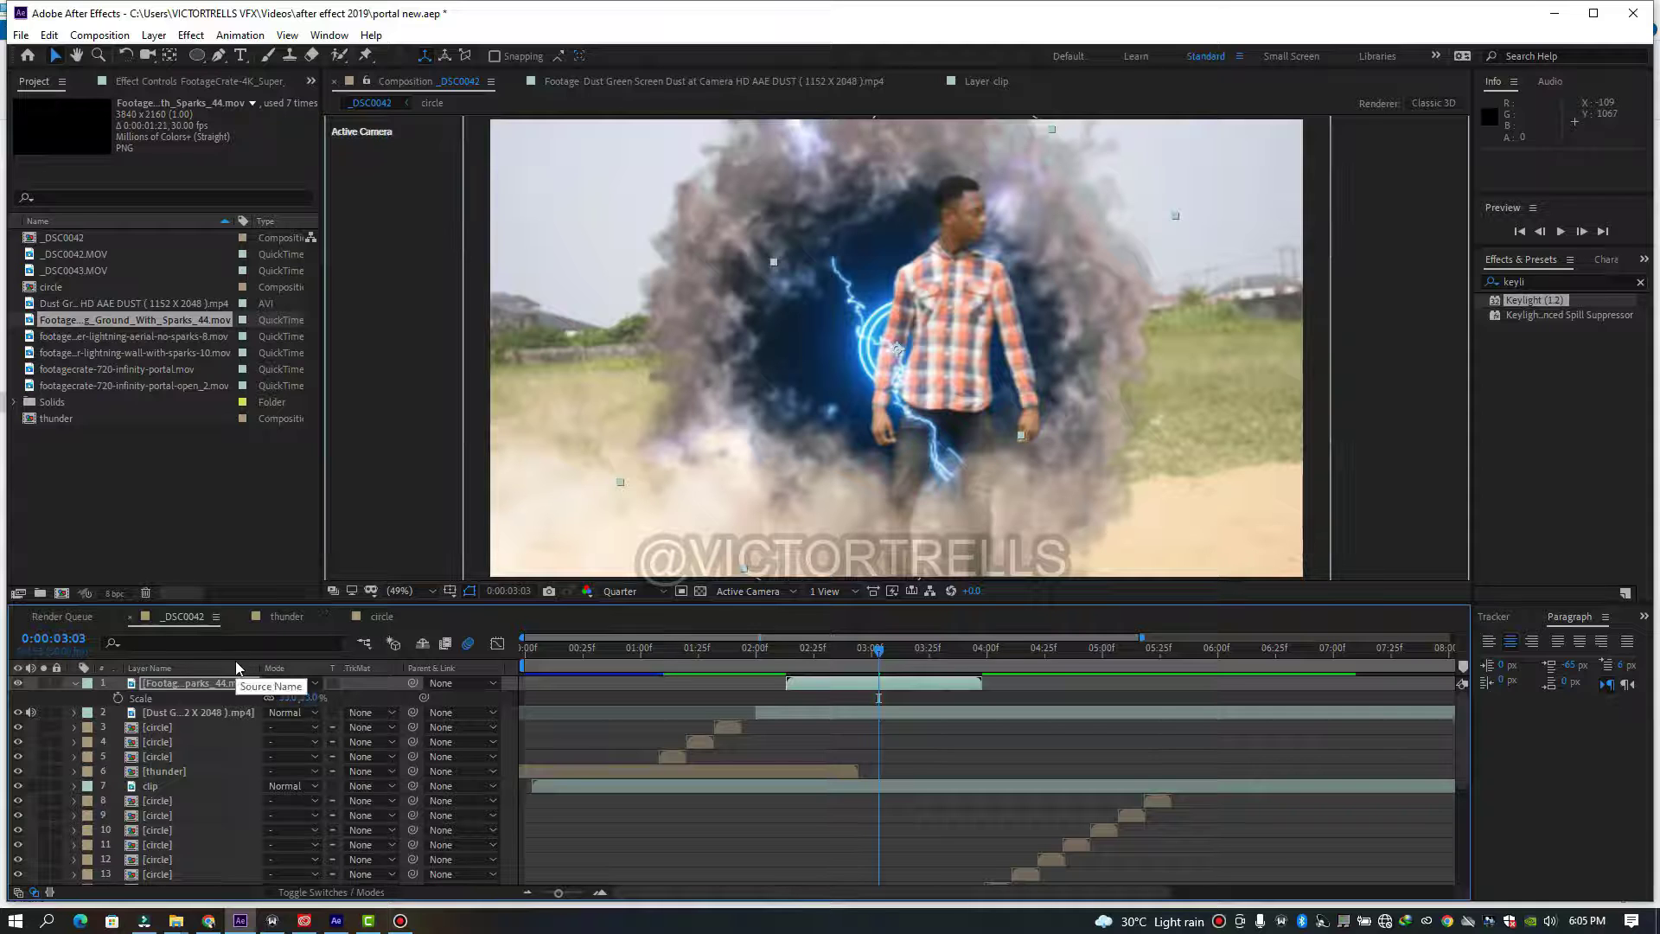
pyautogui.moveTo(289, 697); pyautogui.dragTo(274, 696)
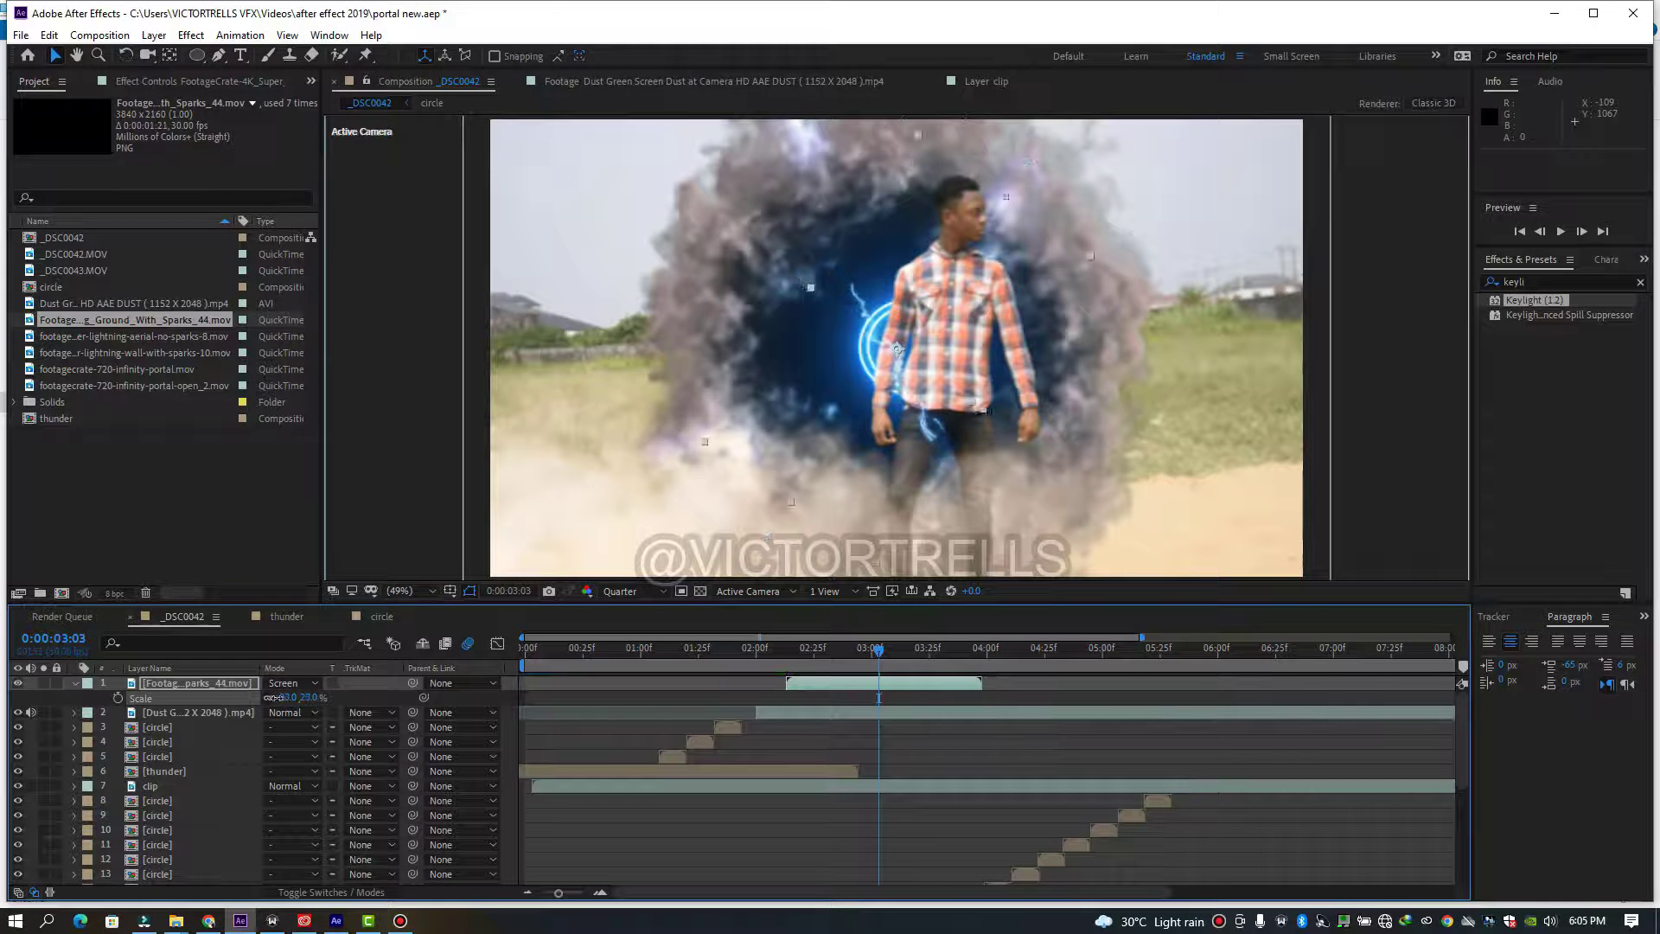
pyautogui.moveTo(922, 413); pyautogui.dragTo(885, 308)
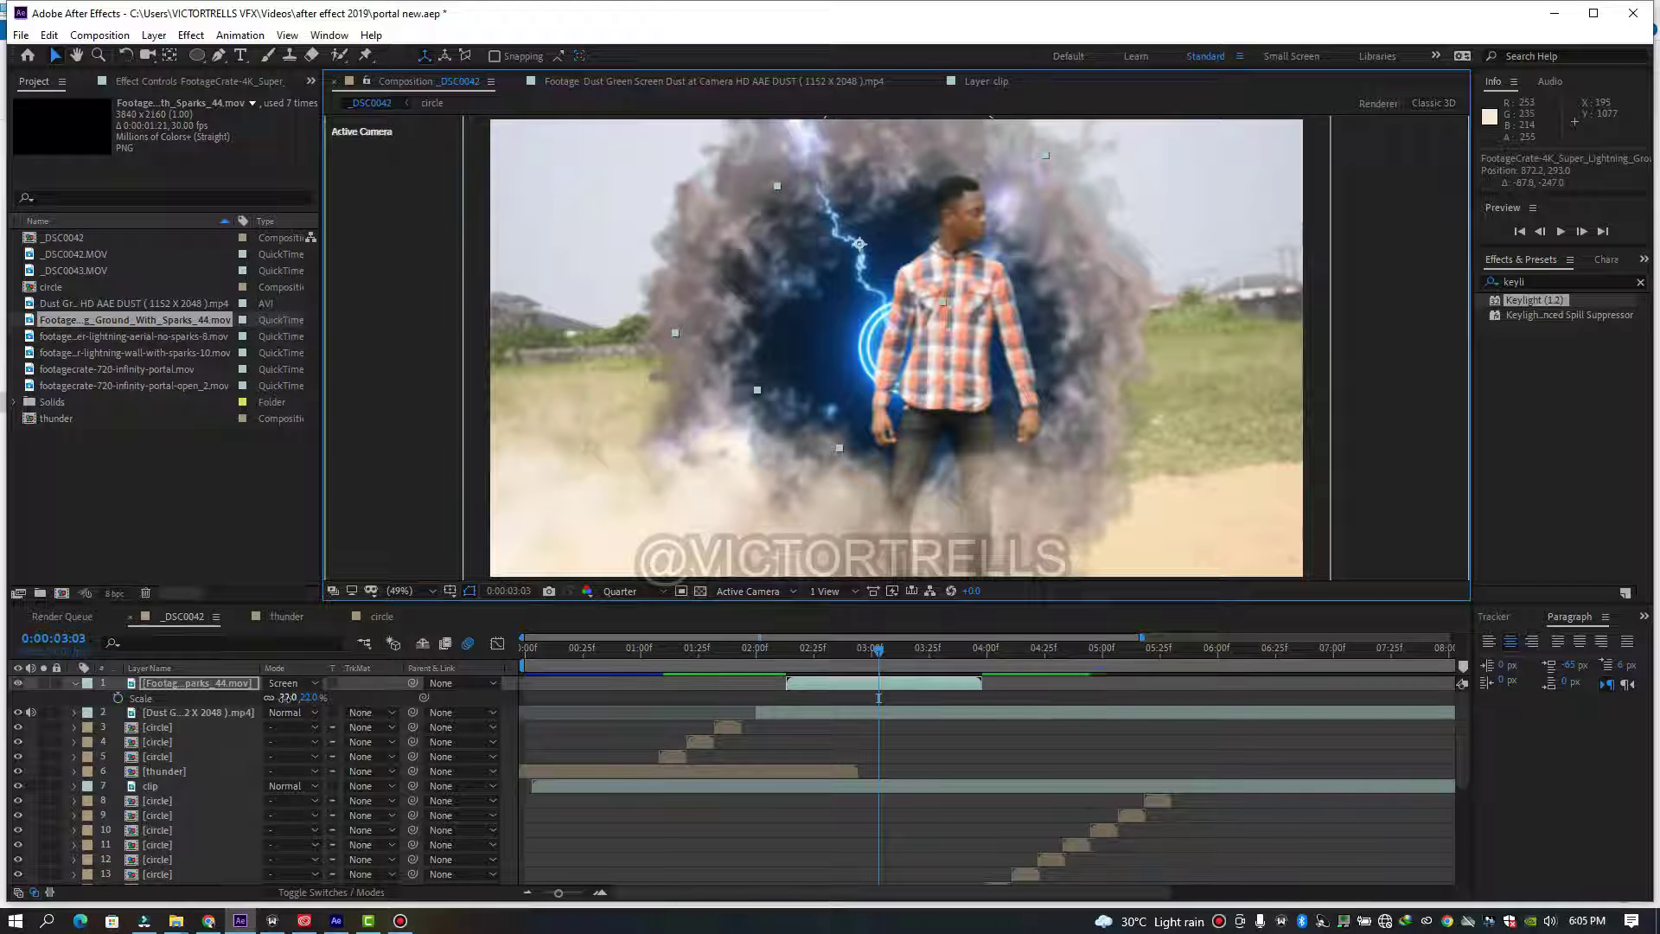
pyautogui.moveTo(288, 698); pyautogui.dragTo(279, 698)
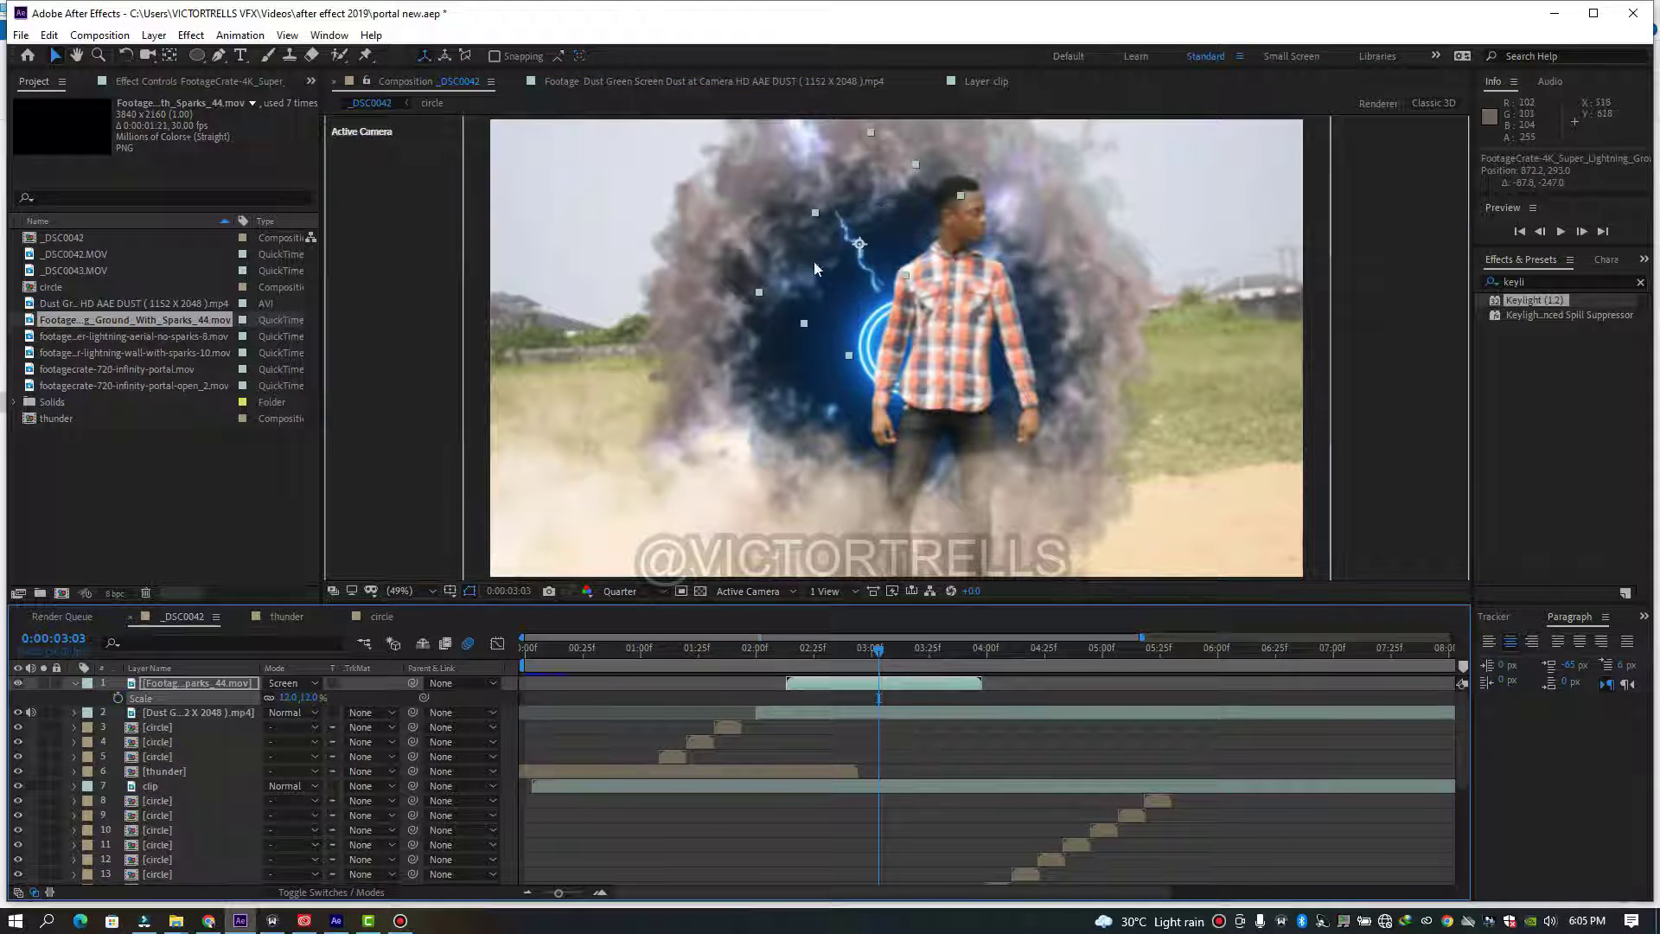
pyautogui.moveTo(864, 257); pyautogui.dragTo(894, 249)
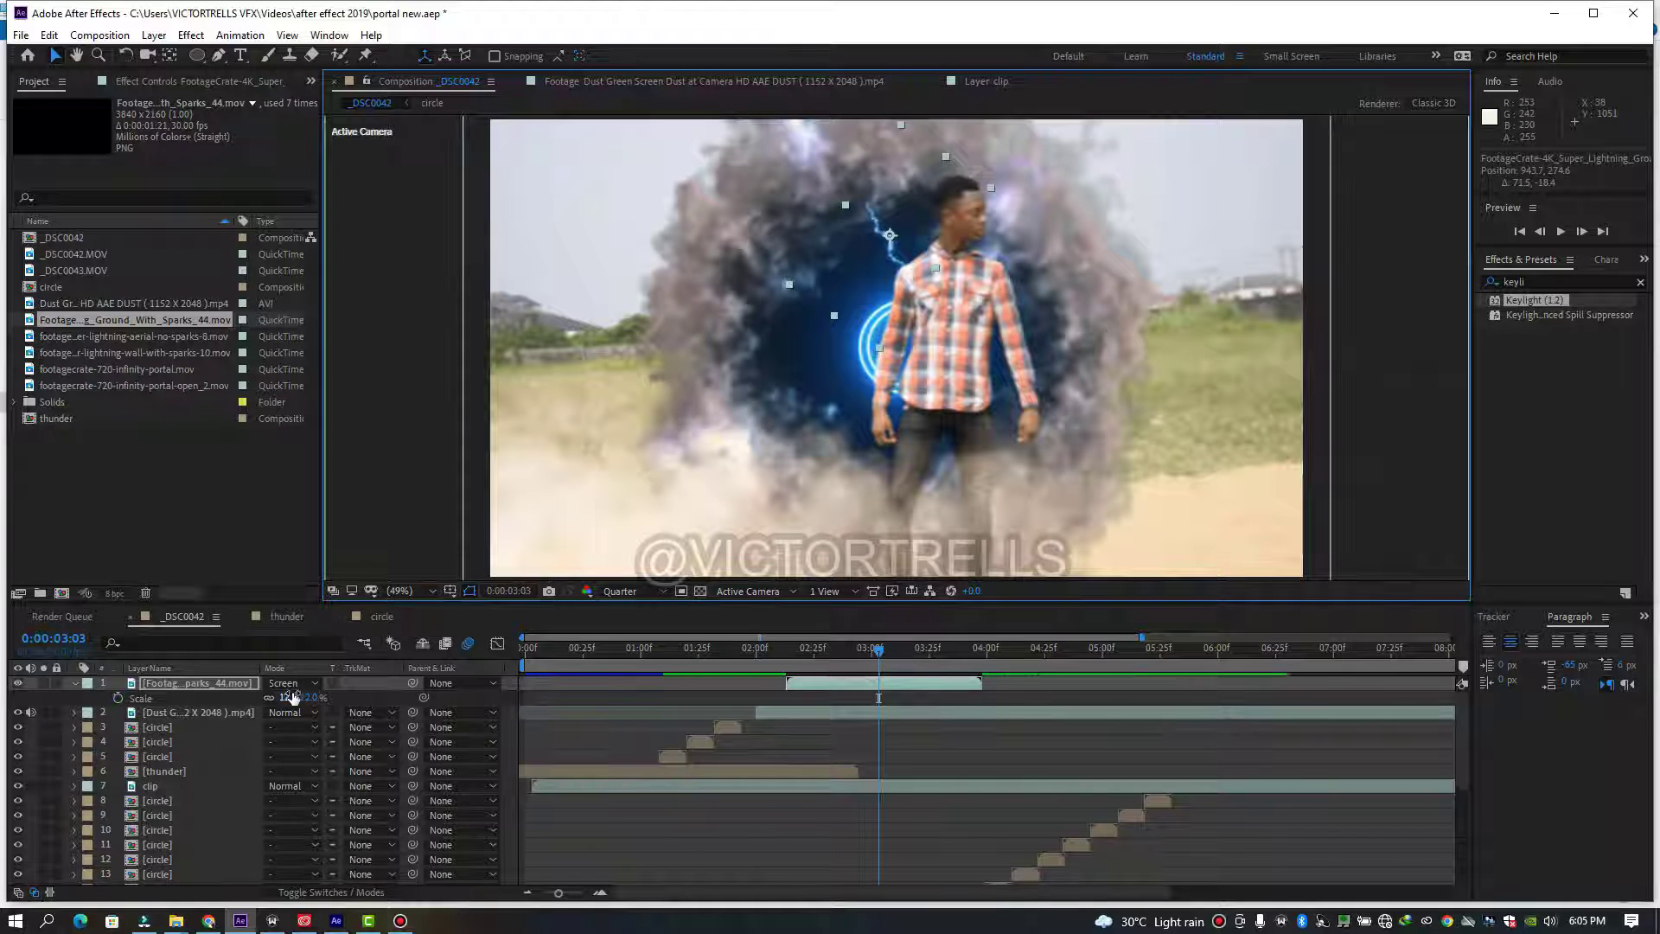
pyautogui.moveTo(298, 697); pyautogui.dragTo(290, 697)
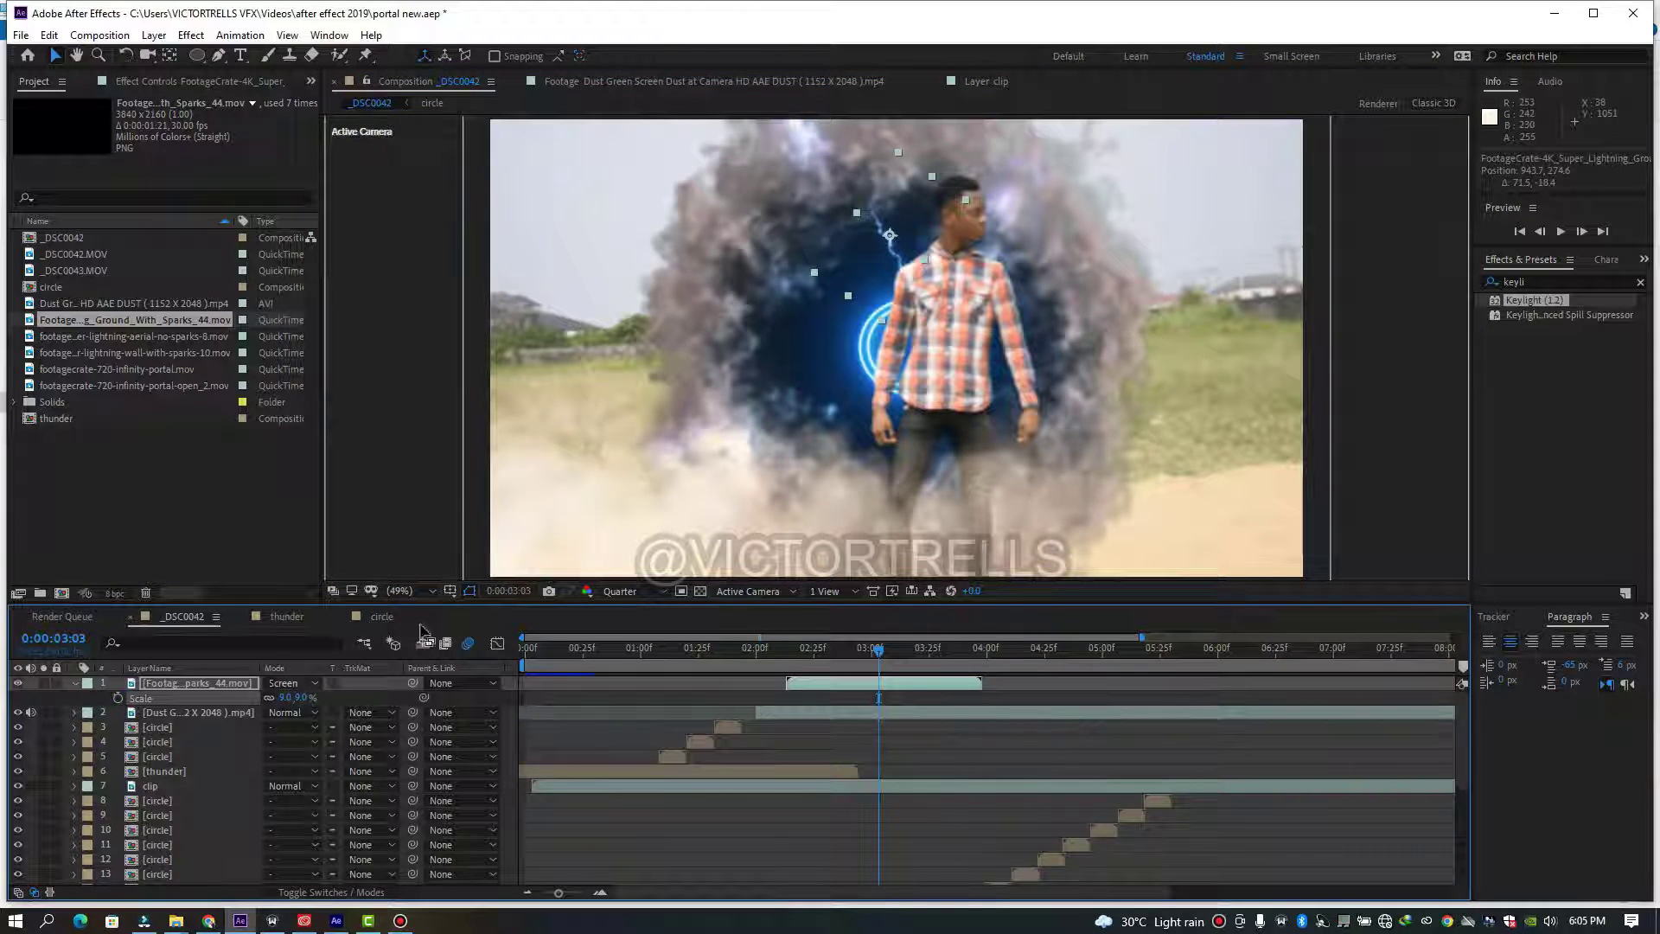
# - Copy the Optical Glow effect from the top lightning layer in the thunder composition and return to the _DSC0042 composition
pyautogui.click(812, 714)
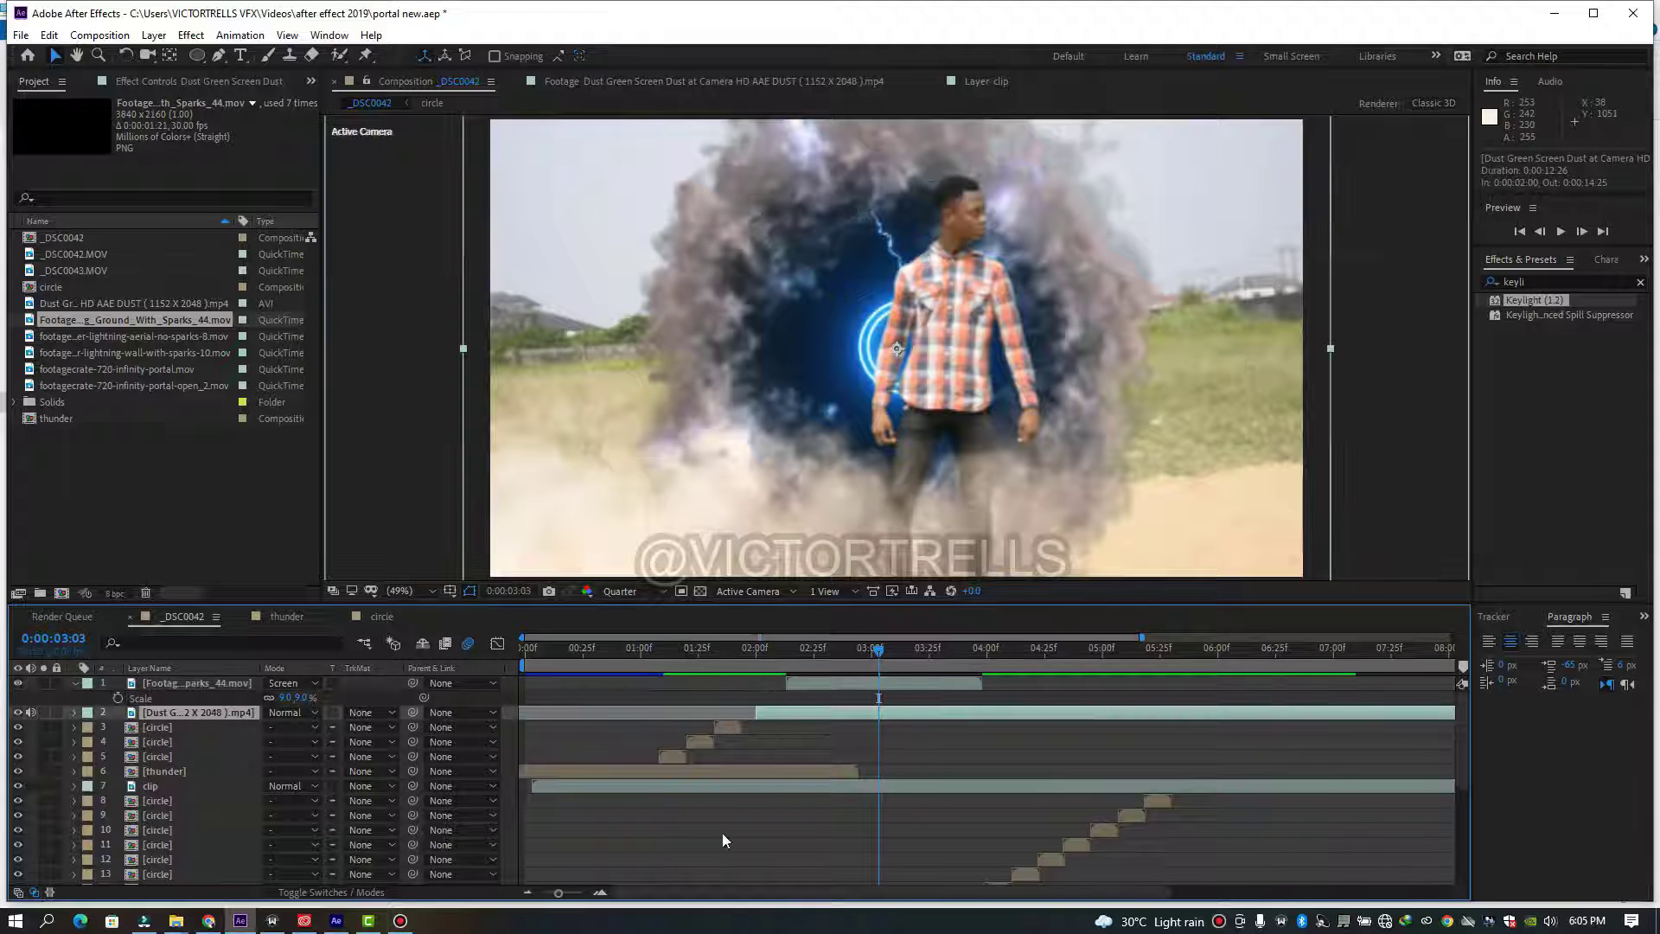
pyautogui.click(598, 786)
pyautogui.click(591, 772)
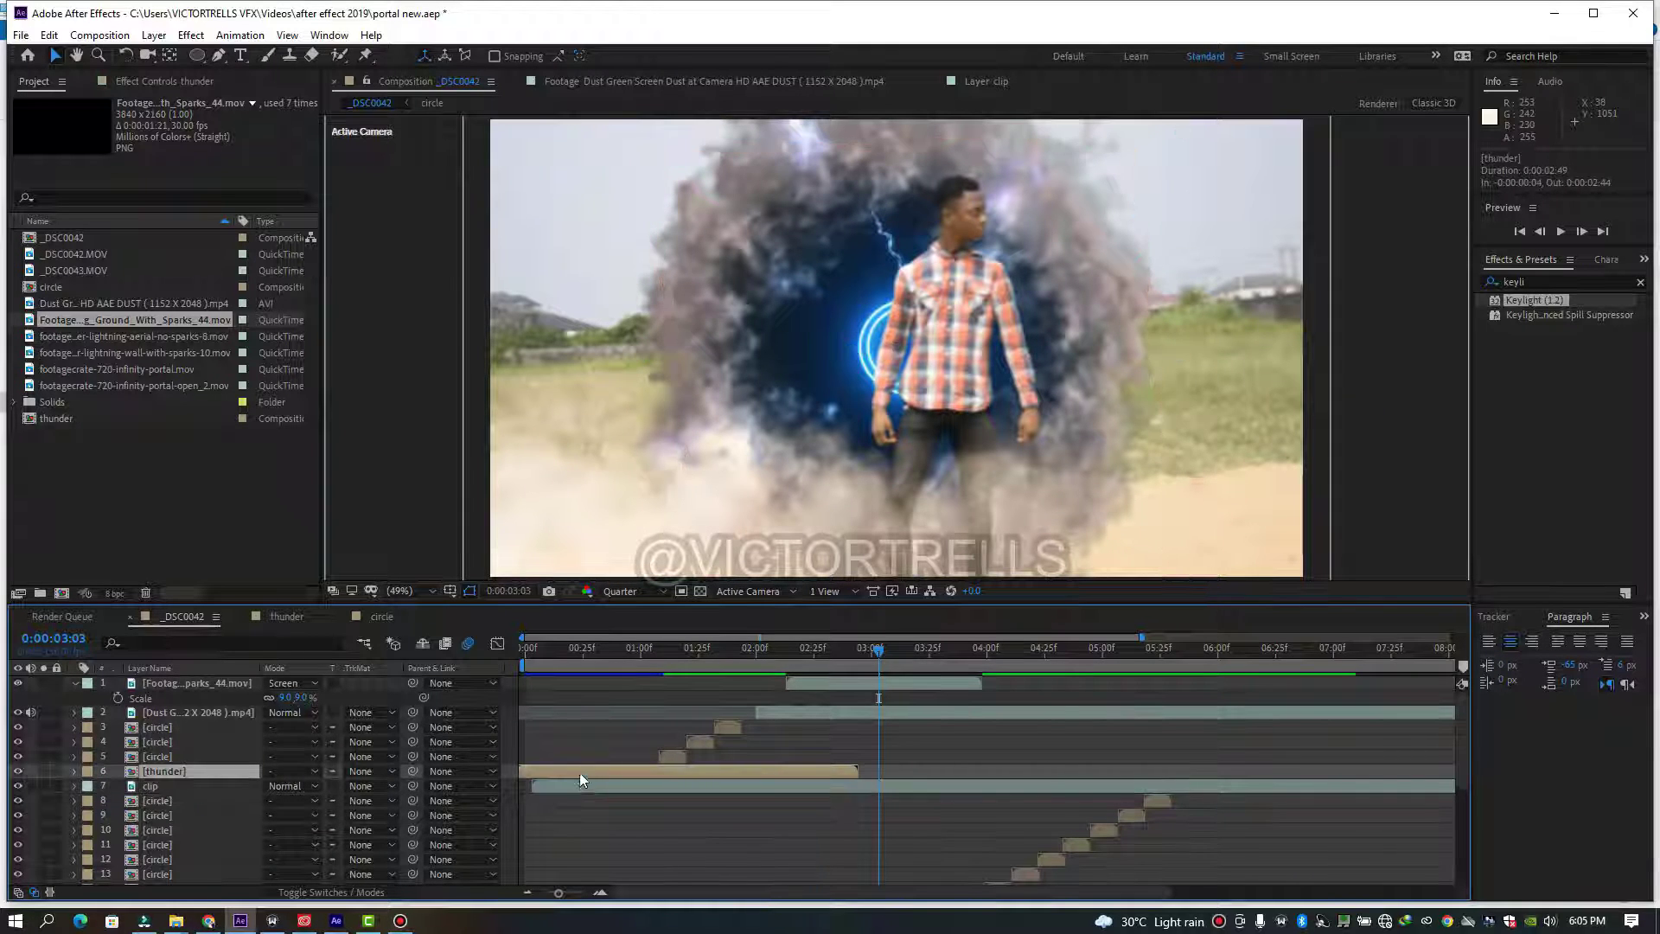
pyautogui.doubleClick(580, 771)
pyautogui.click(200, 684)
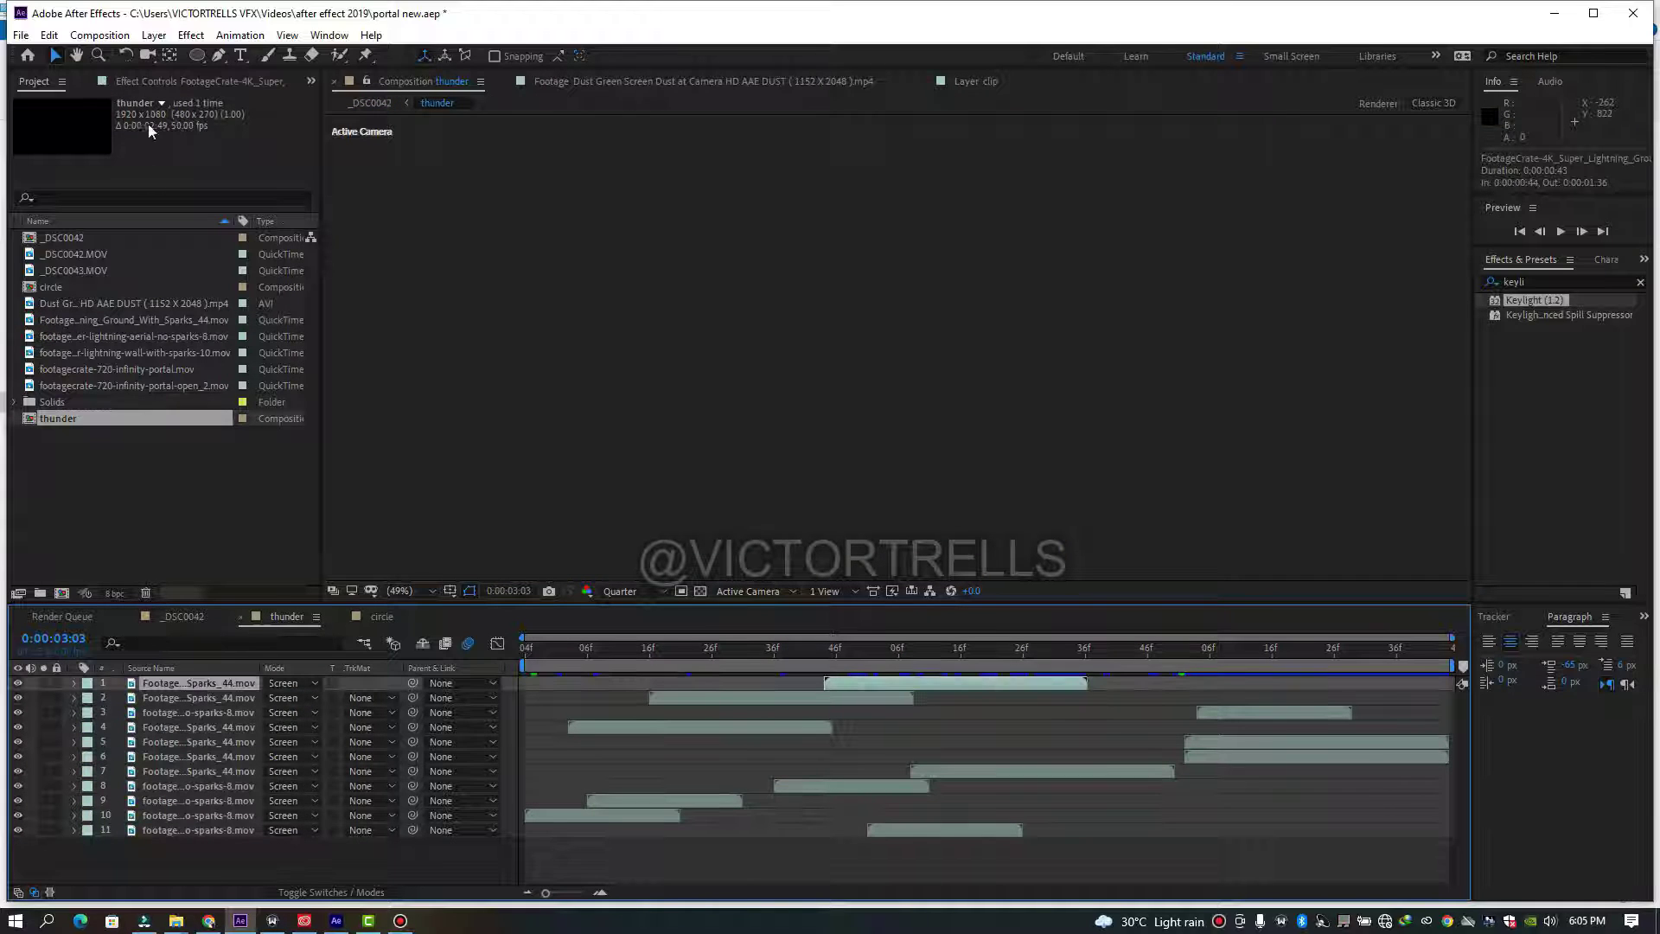
pyautogui.click(206, 82)
pyautogui.click(97, 119)
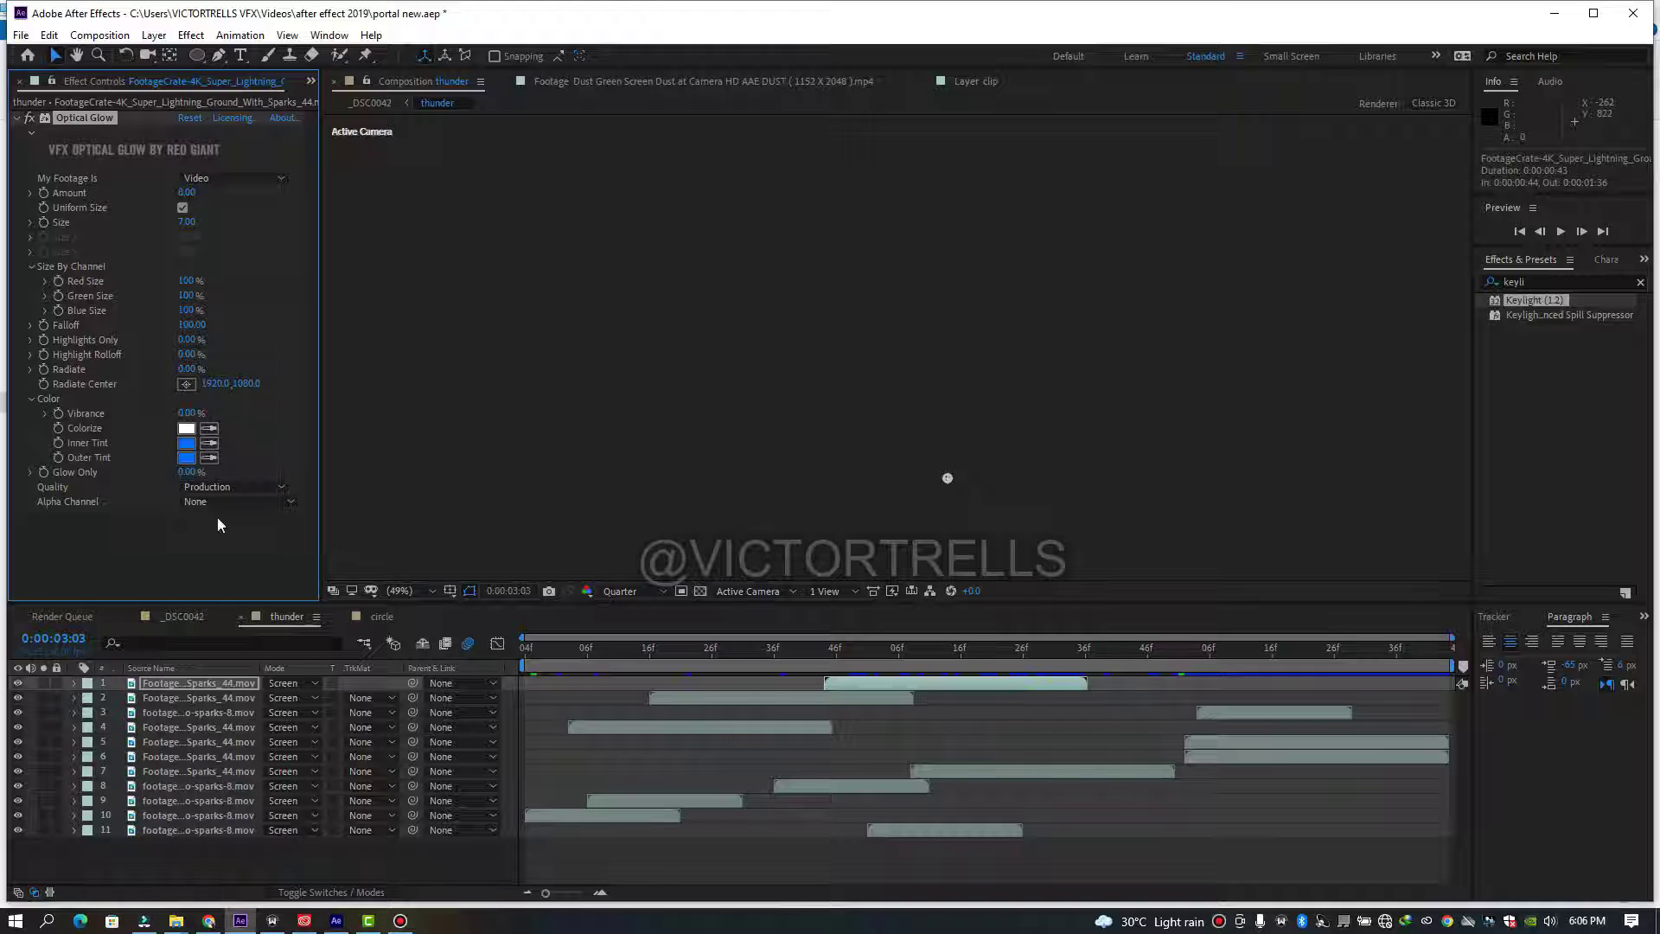
pyautogui.click(184, 617)
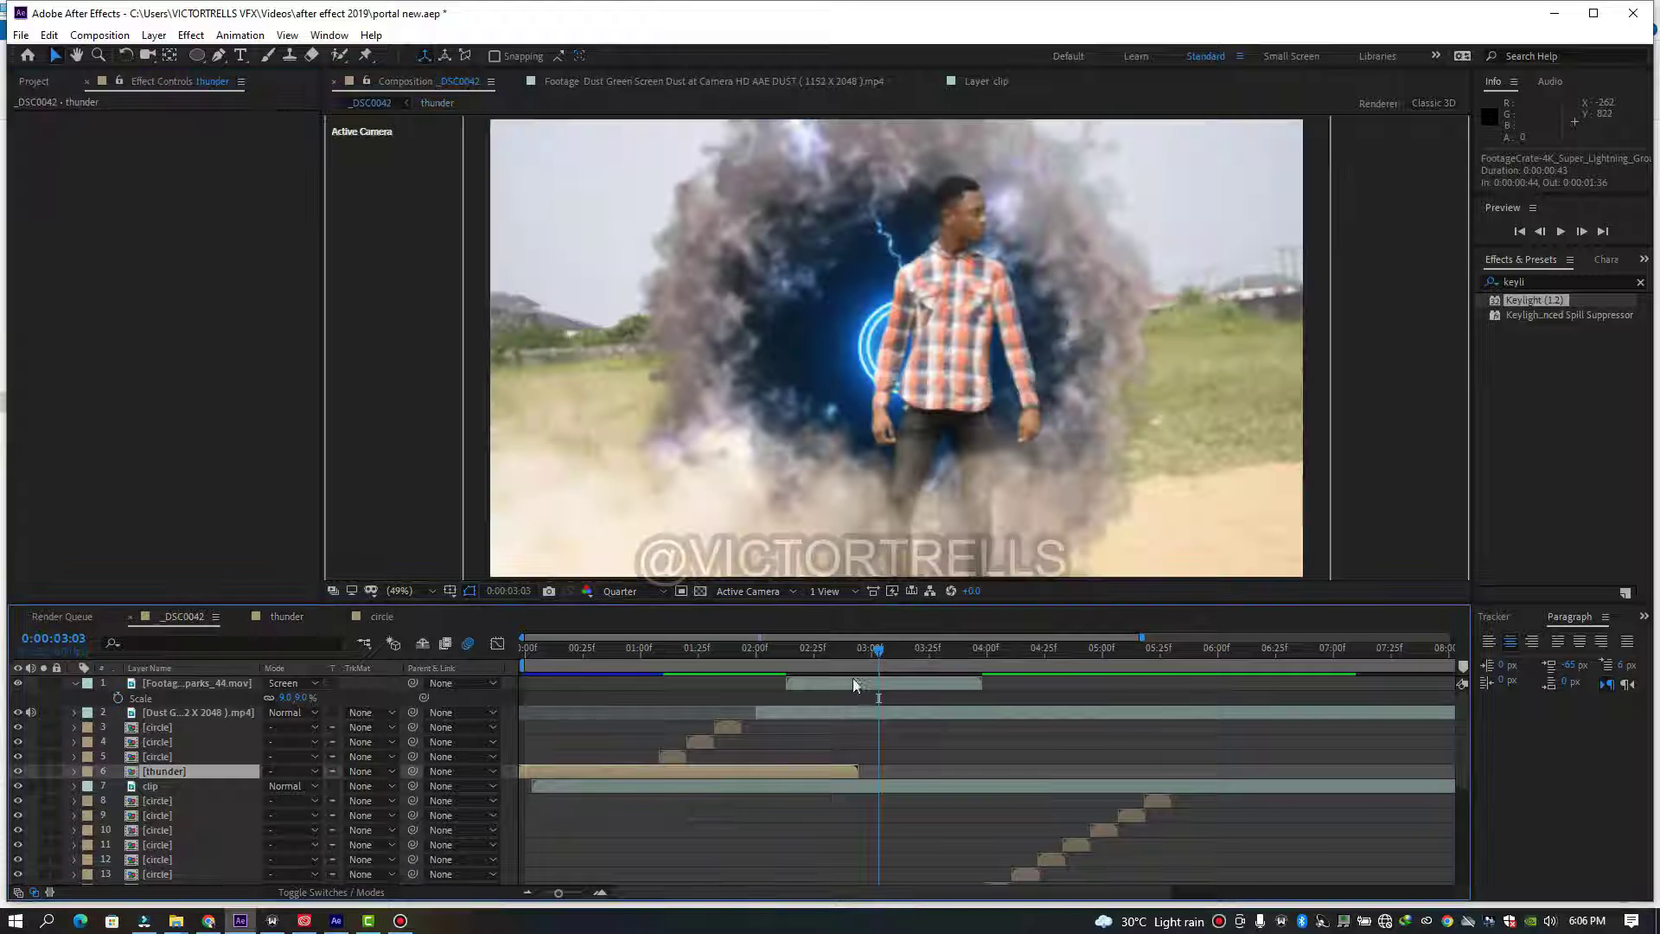
# - Set the preview resolution to Full and time-stretch the top lightning layer with a stretch factor of 40
pyautogui.click(853, 683)
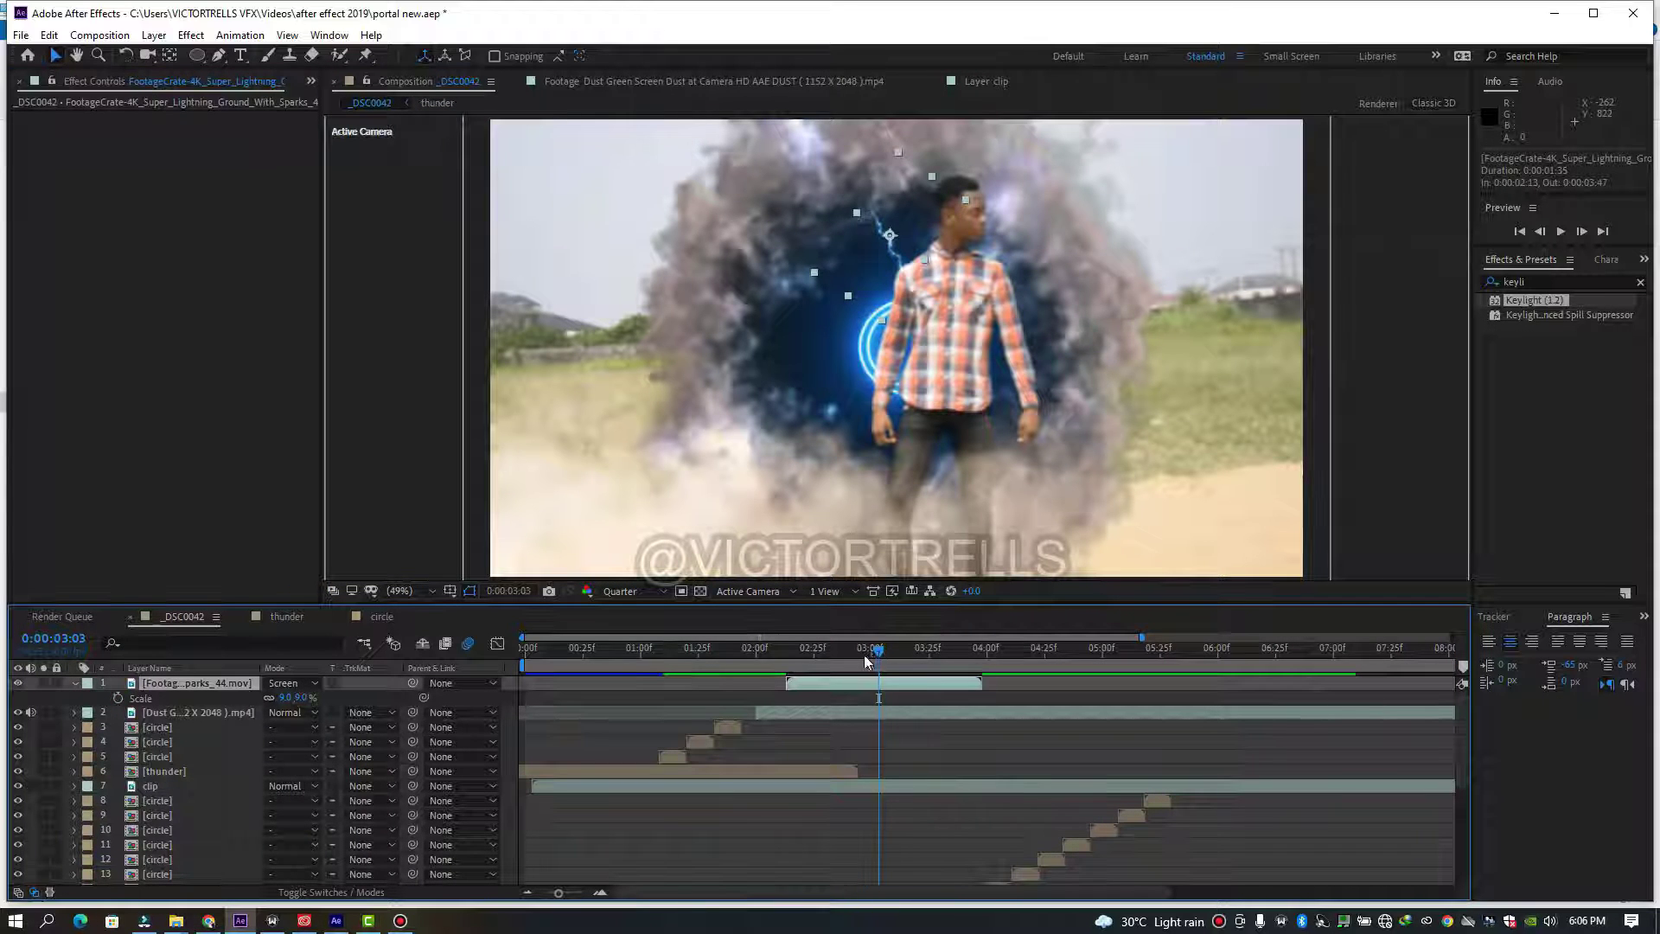
pyautogui.moveTo(867, 661)
pyautogui.mouseDown()
pyautogui.moveTo(793, 666)
pyautogui.moveTo(845, 675)
pyautogui.mouseUp()
pyautogui.click(635, 591)
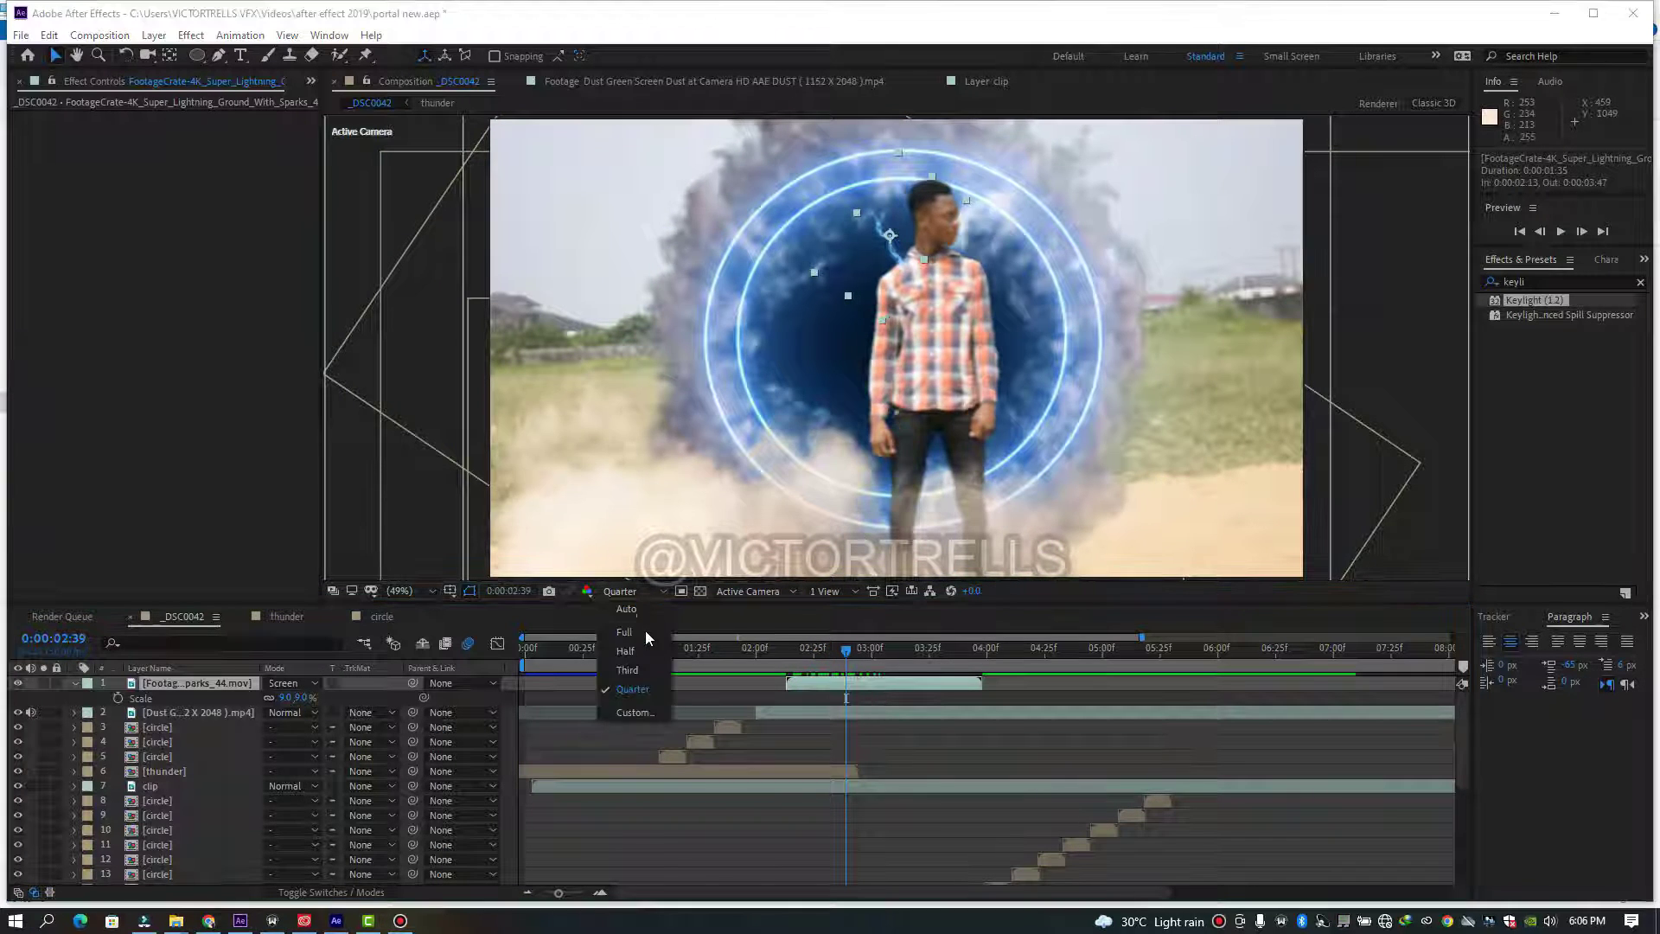
pyautogui.click(626, 632)
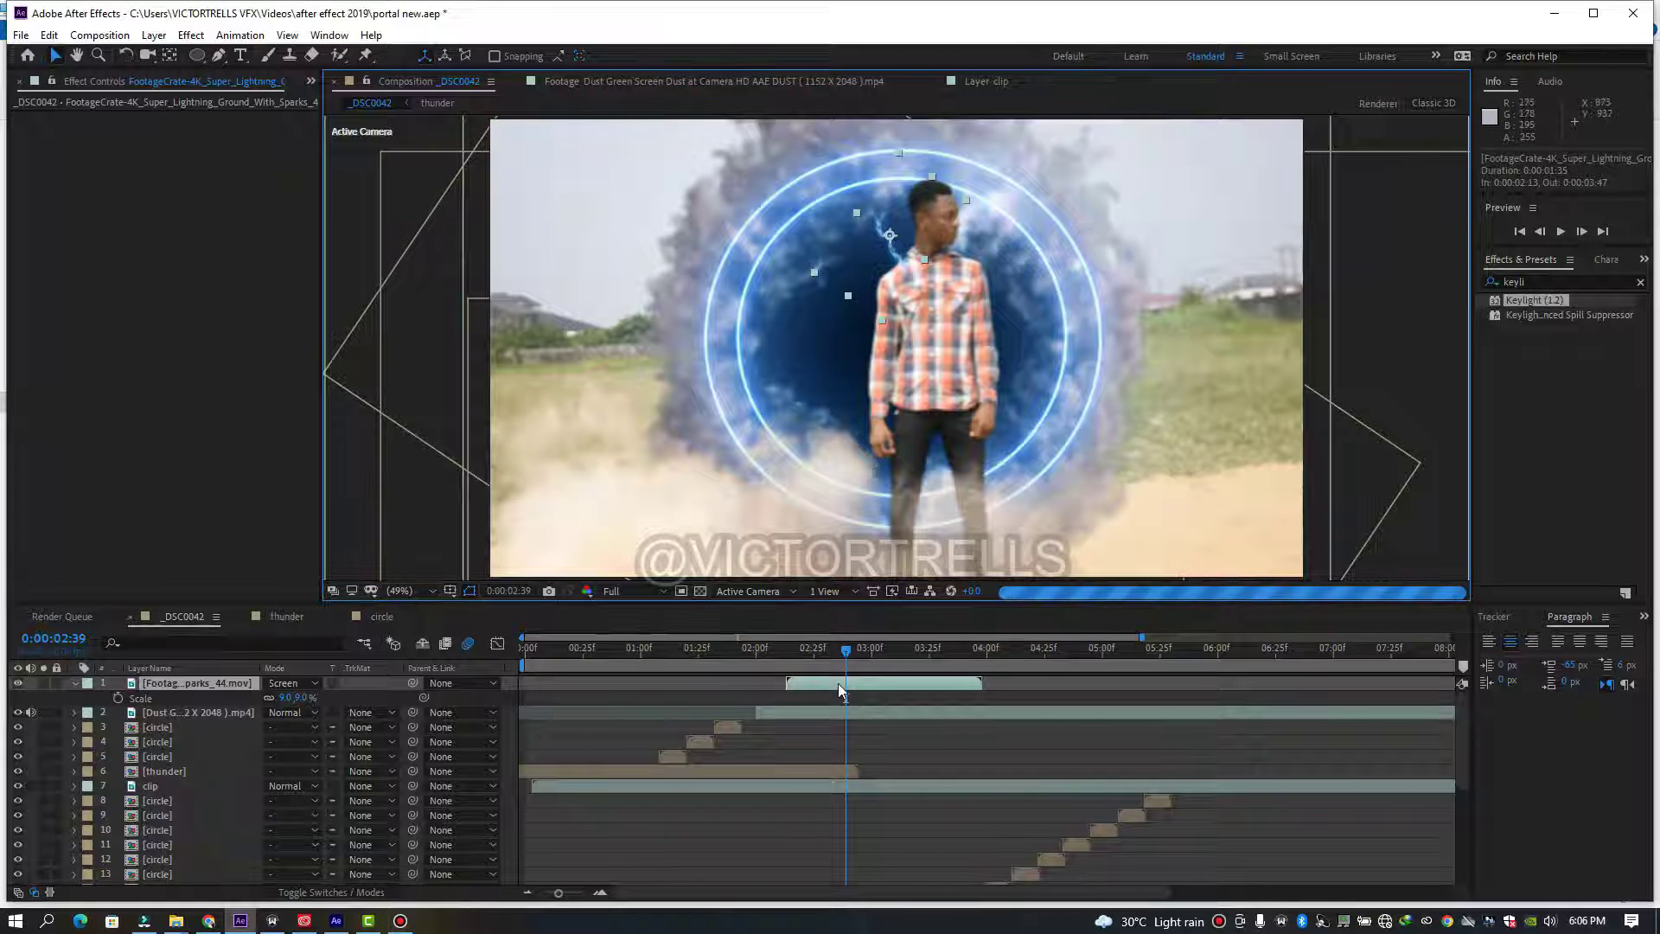
pyautogui.rightClick(838, 689)
pyautogui.moveTo(910, 309)
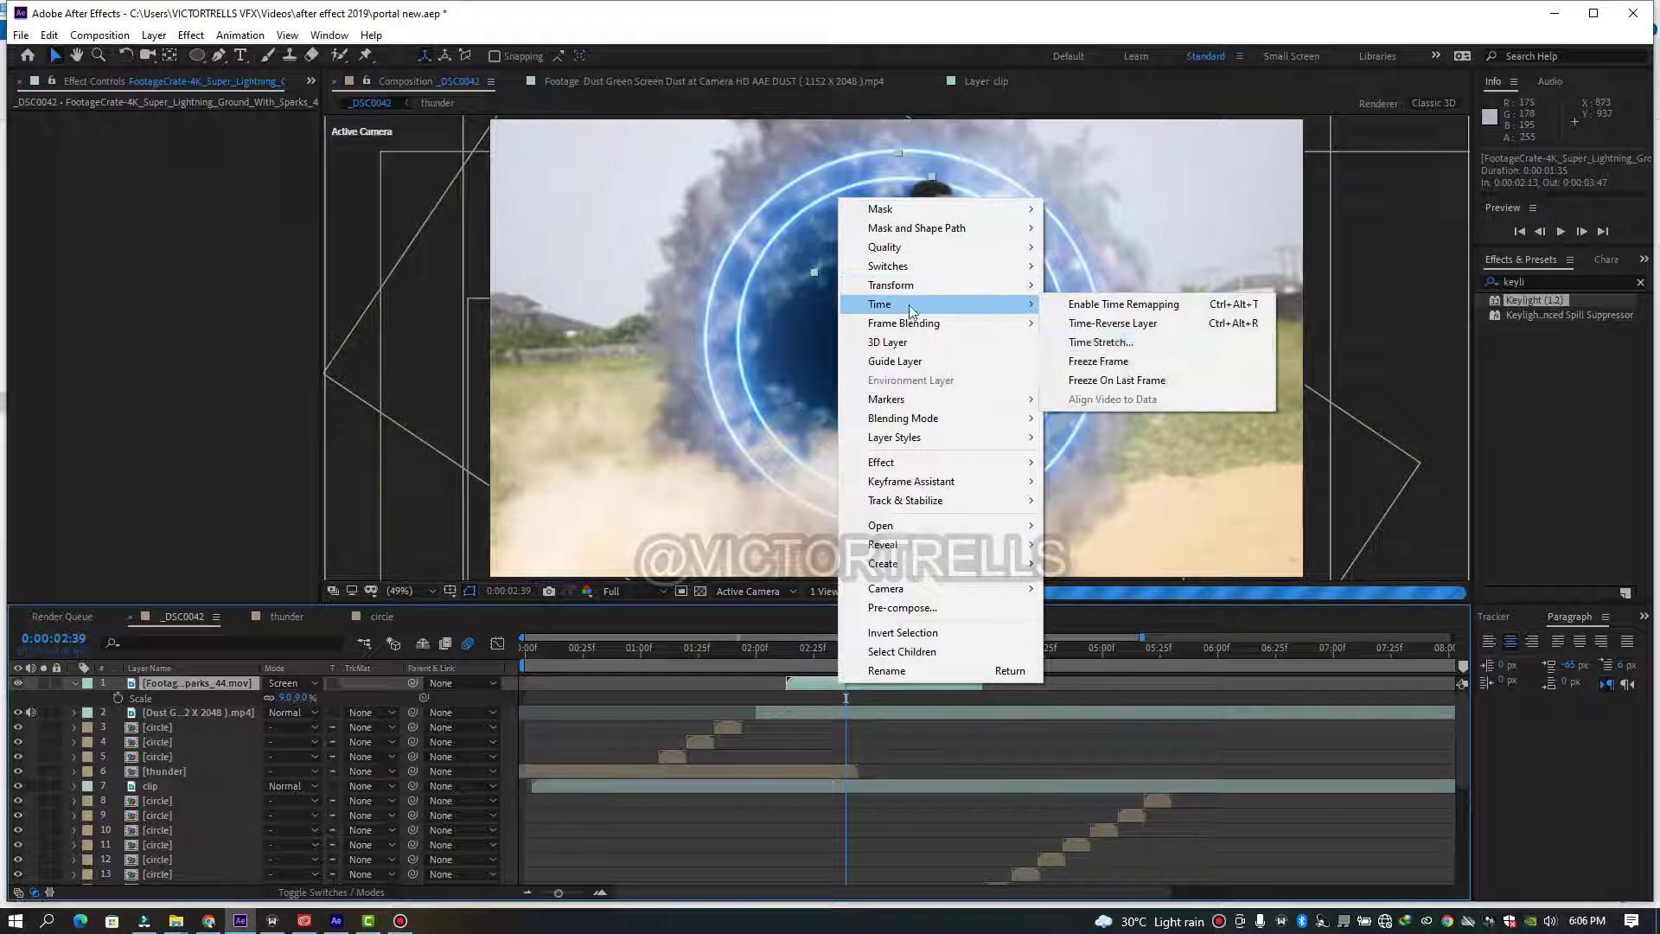
pyautogui.click(1100, 342)
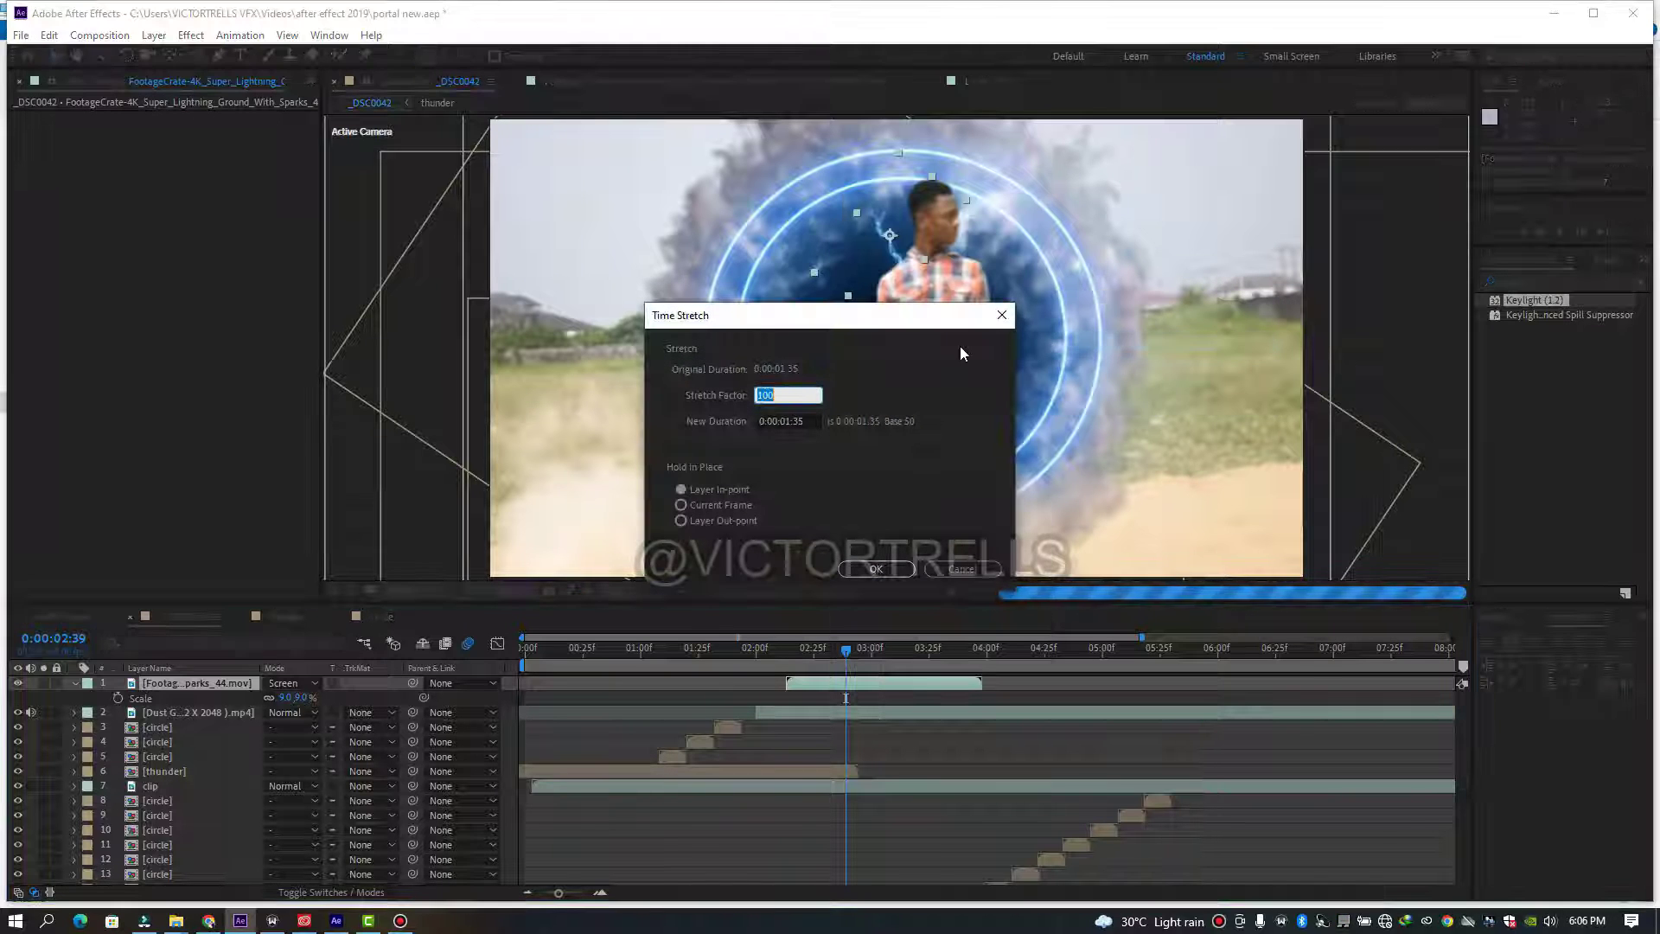
pyautogui.write('40')
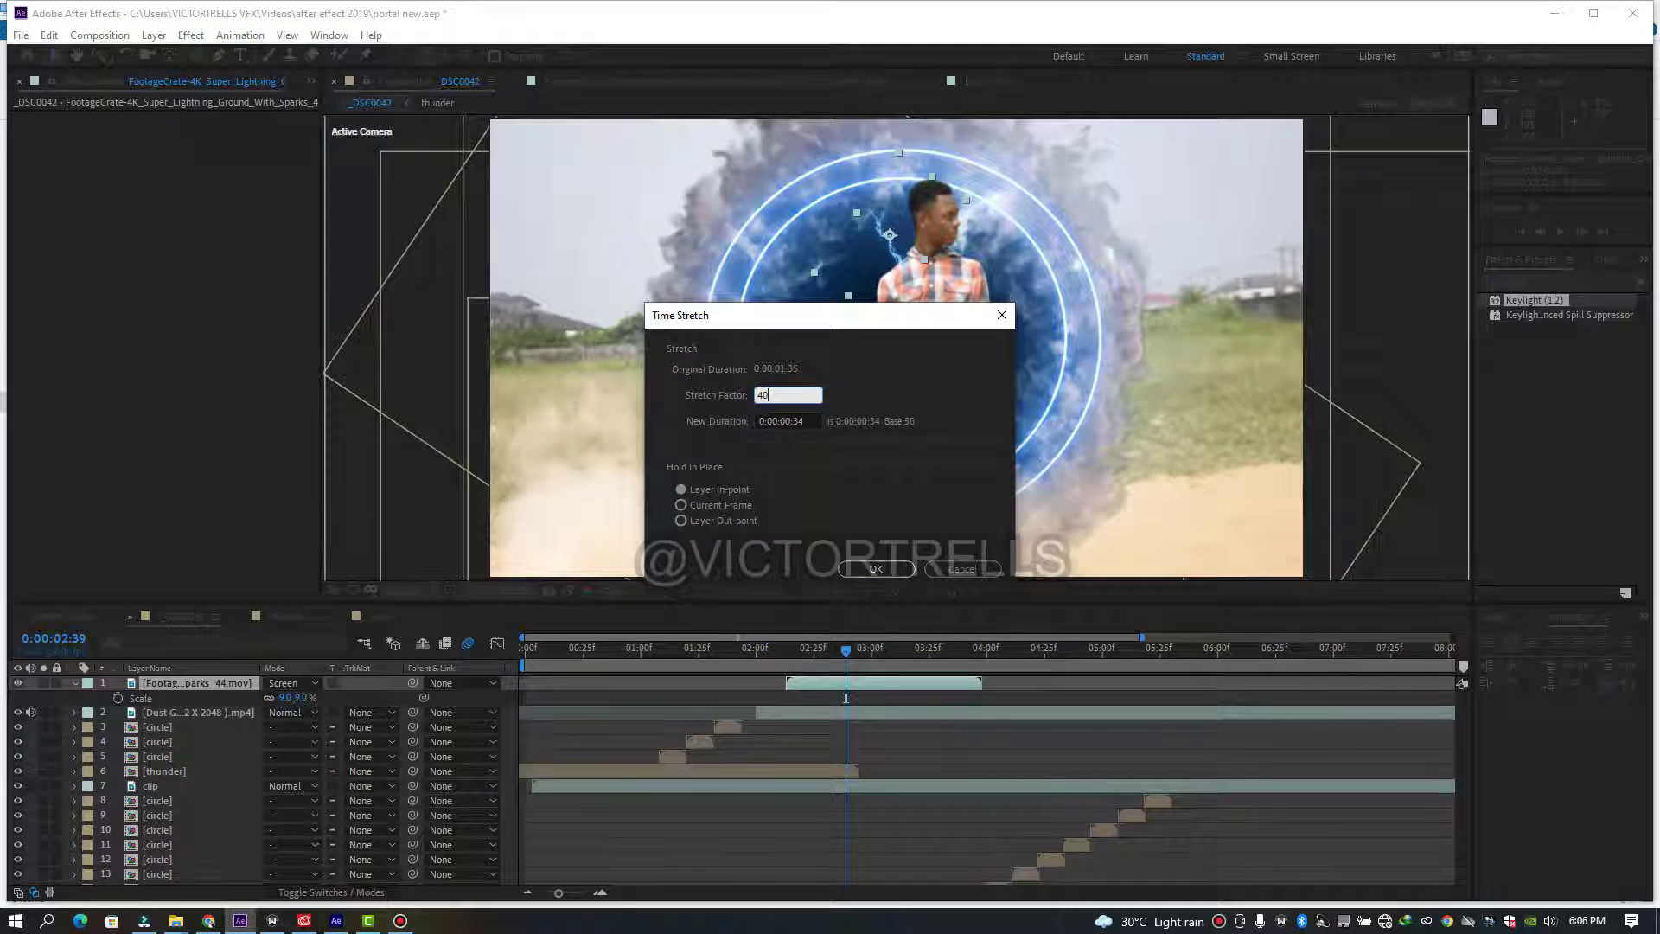
pyautogui.press('Return')
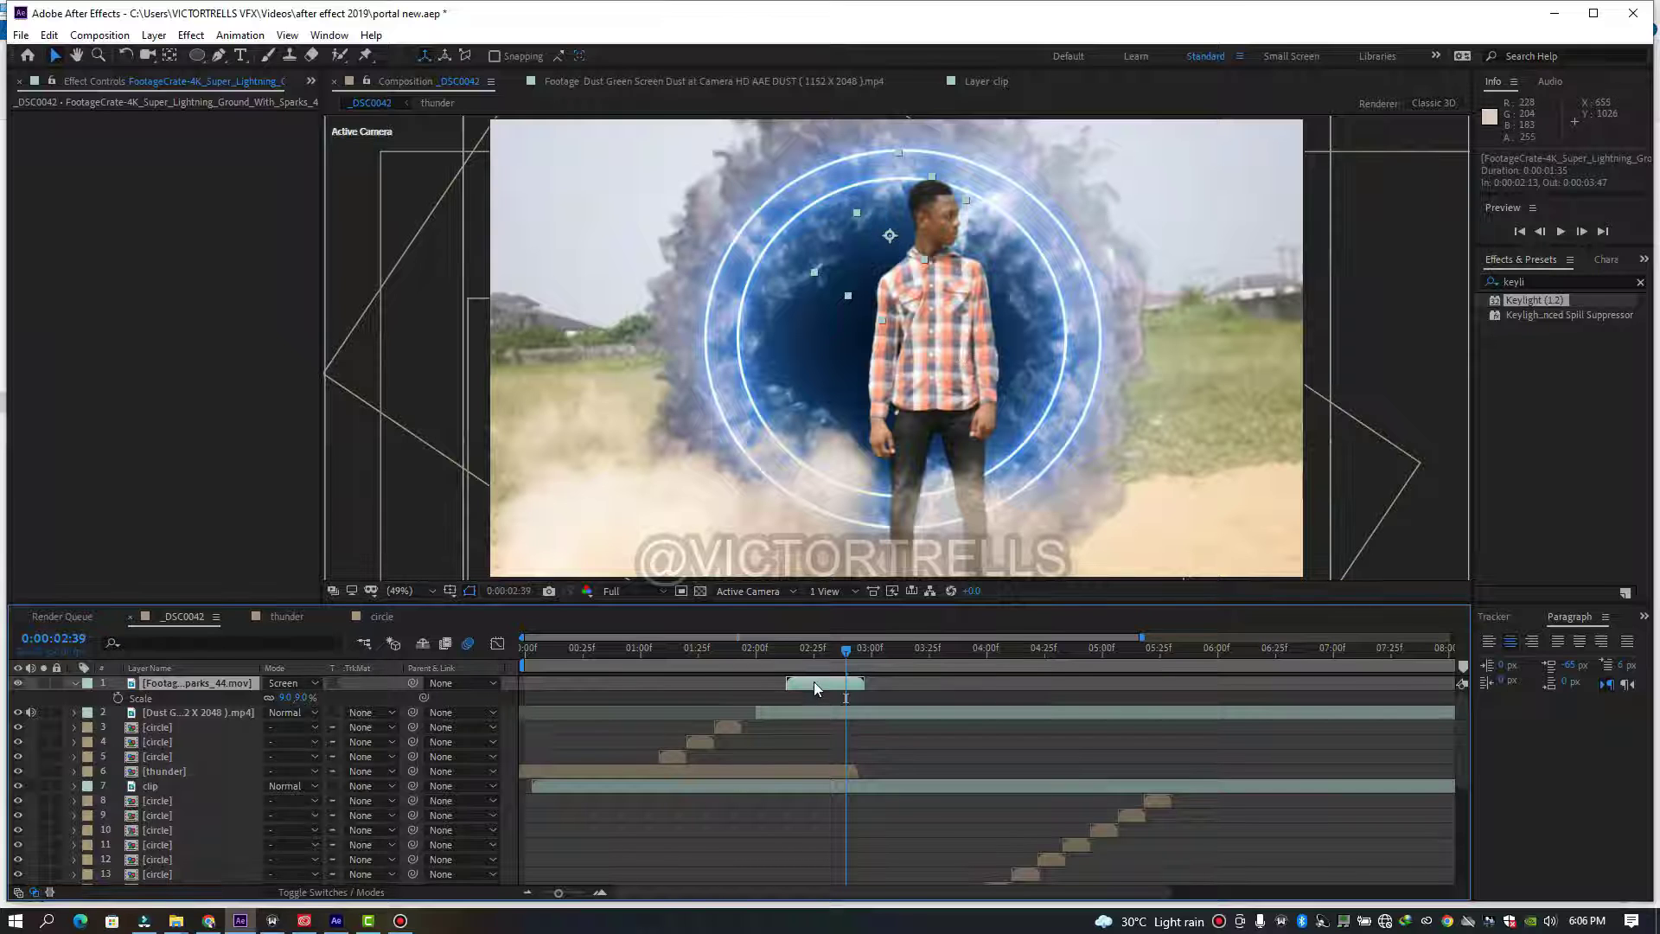
# - Paste the Optical Glow effect onto the top lightning layer and move the lightning down beside the man's shoulder
pyautogui.hotkey('ctrl', 'v')
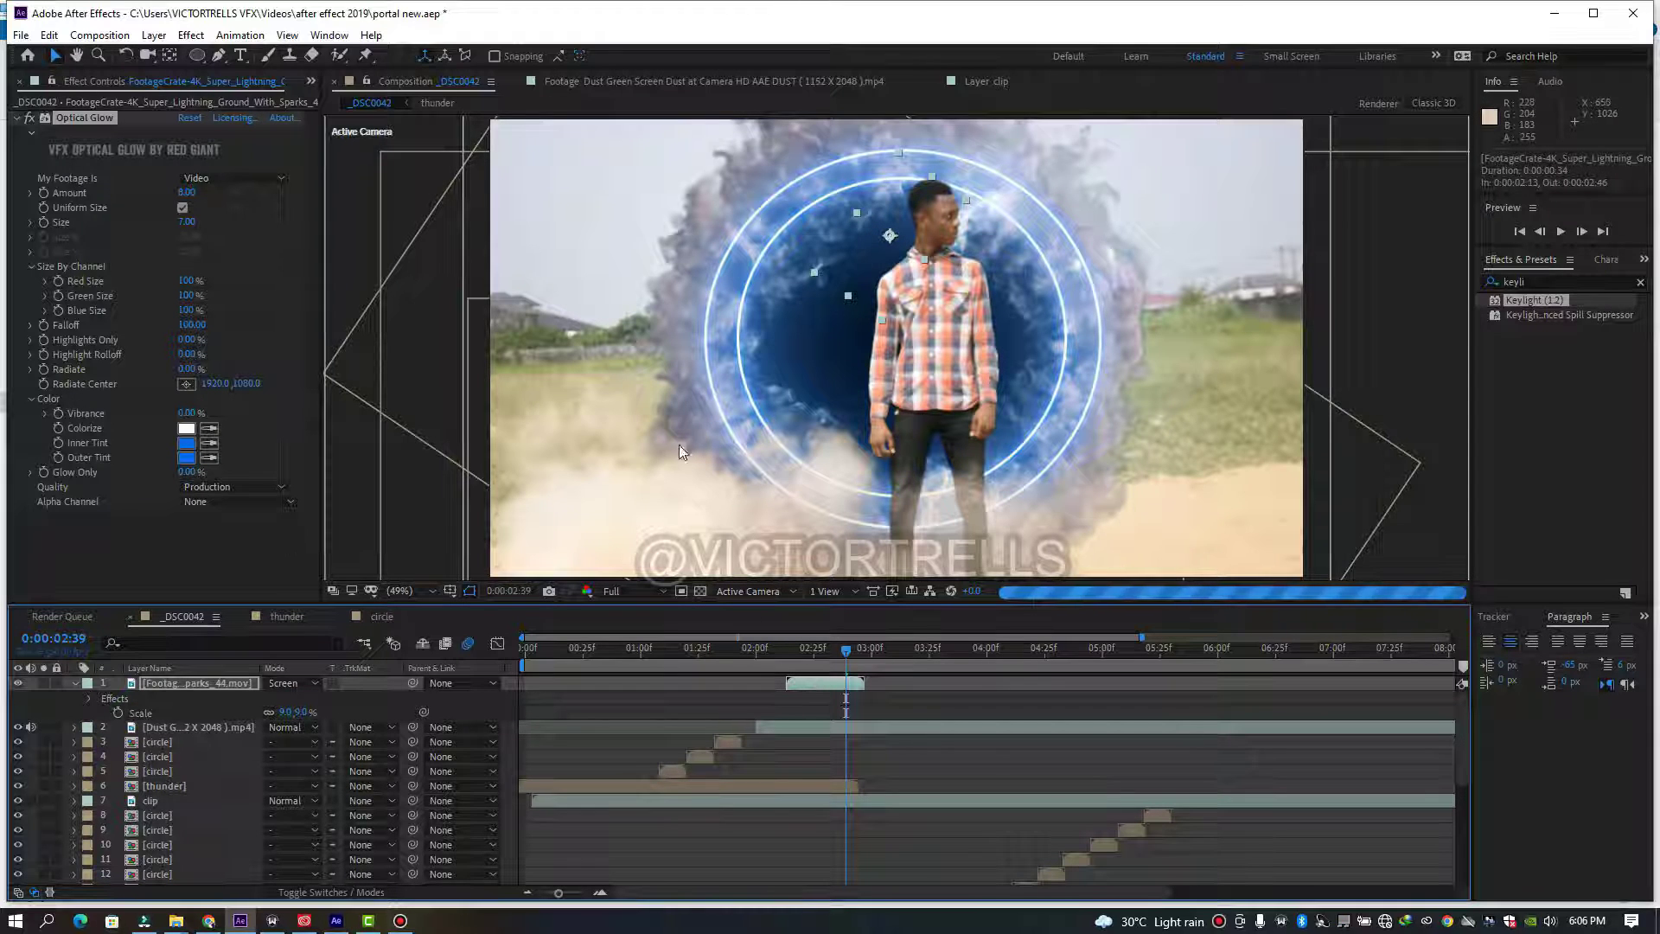
pyautogui.click(777, 666)
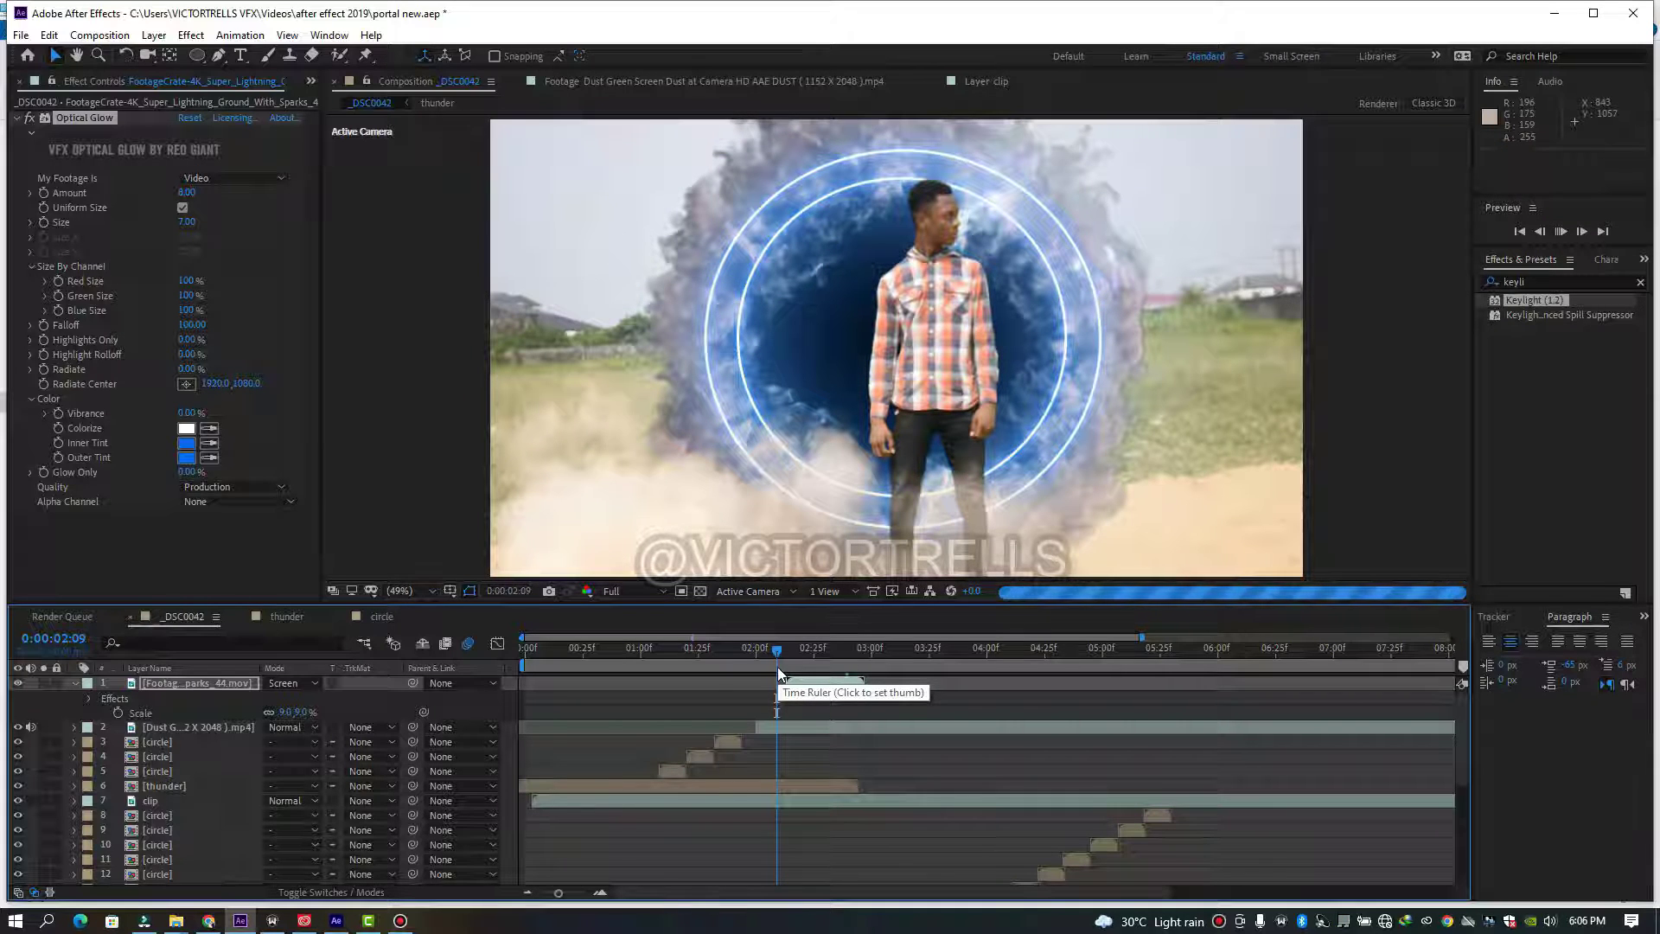
pyautogui.moveTo(775, 653); pyautogui.dragTo(820, 663)
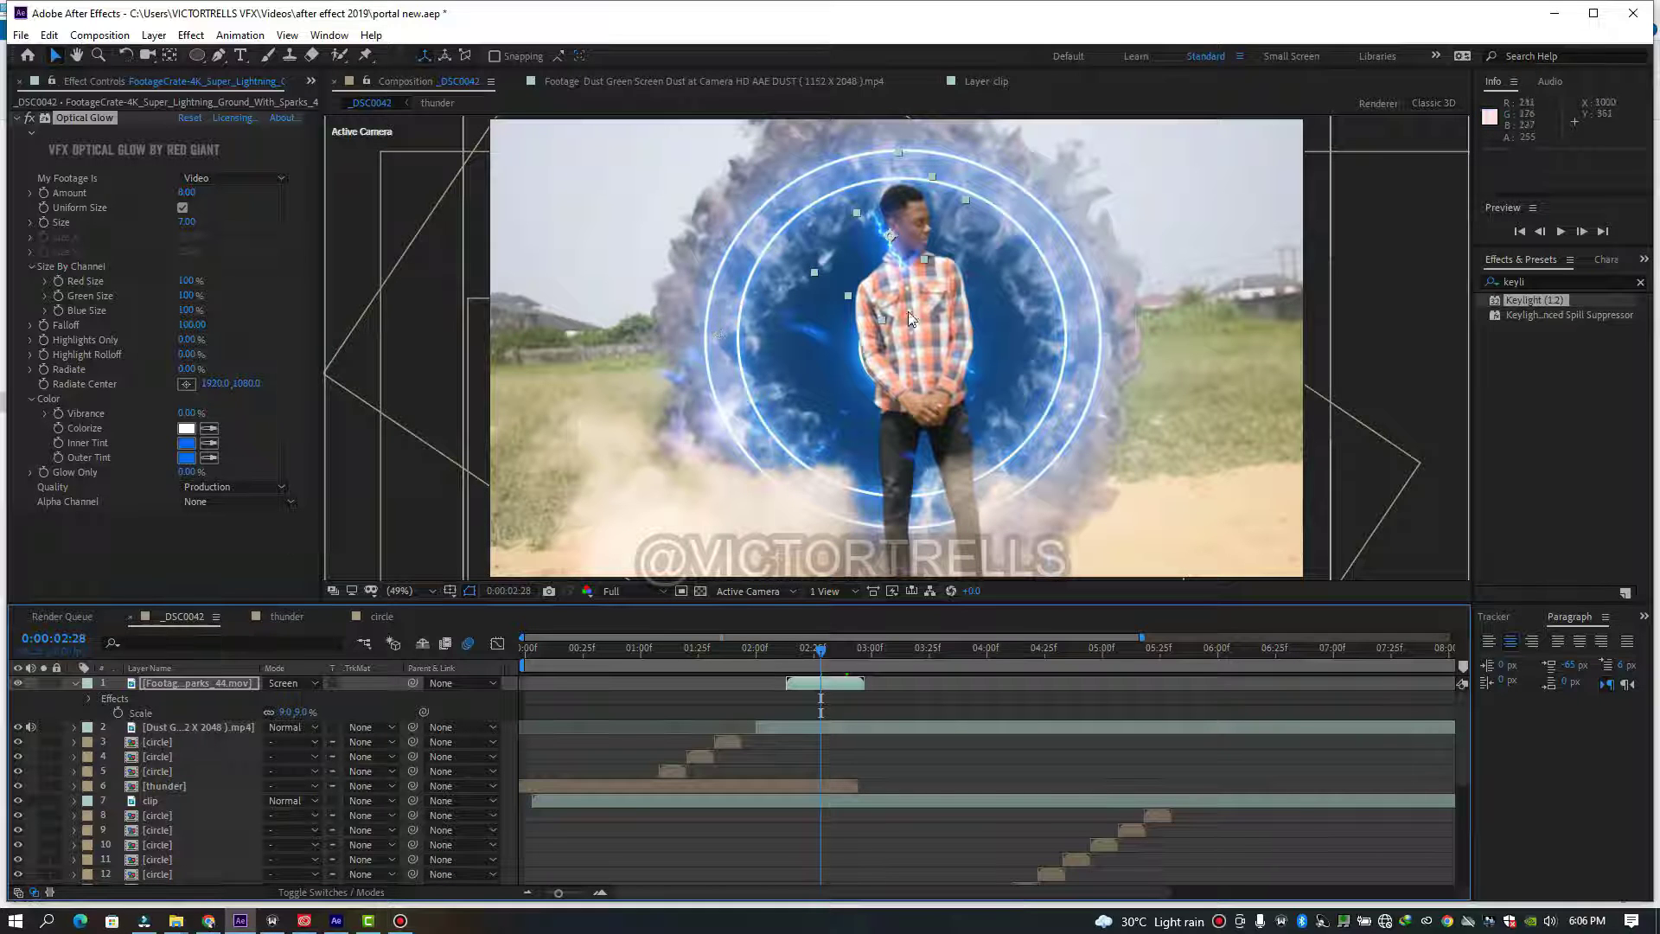
pyautogui.moveTo(899, 242); pyautogui.dragTo(850, 283)
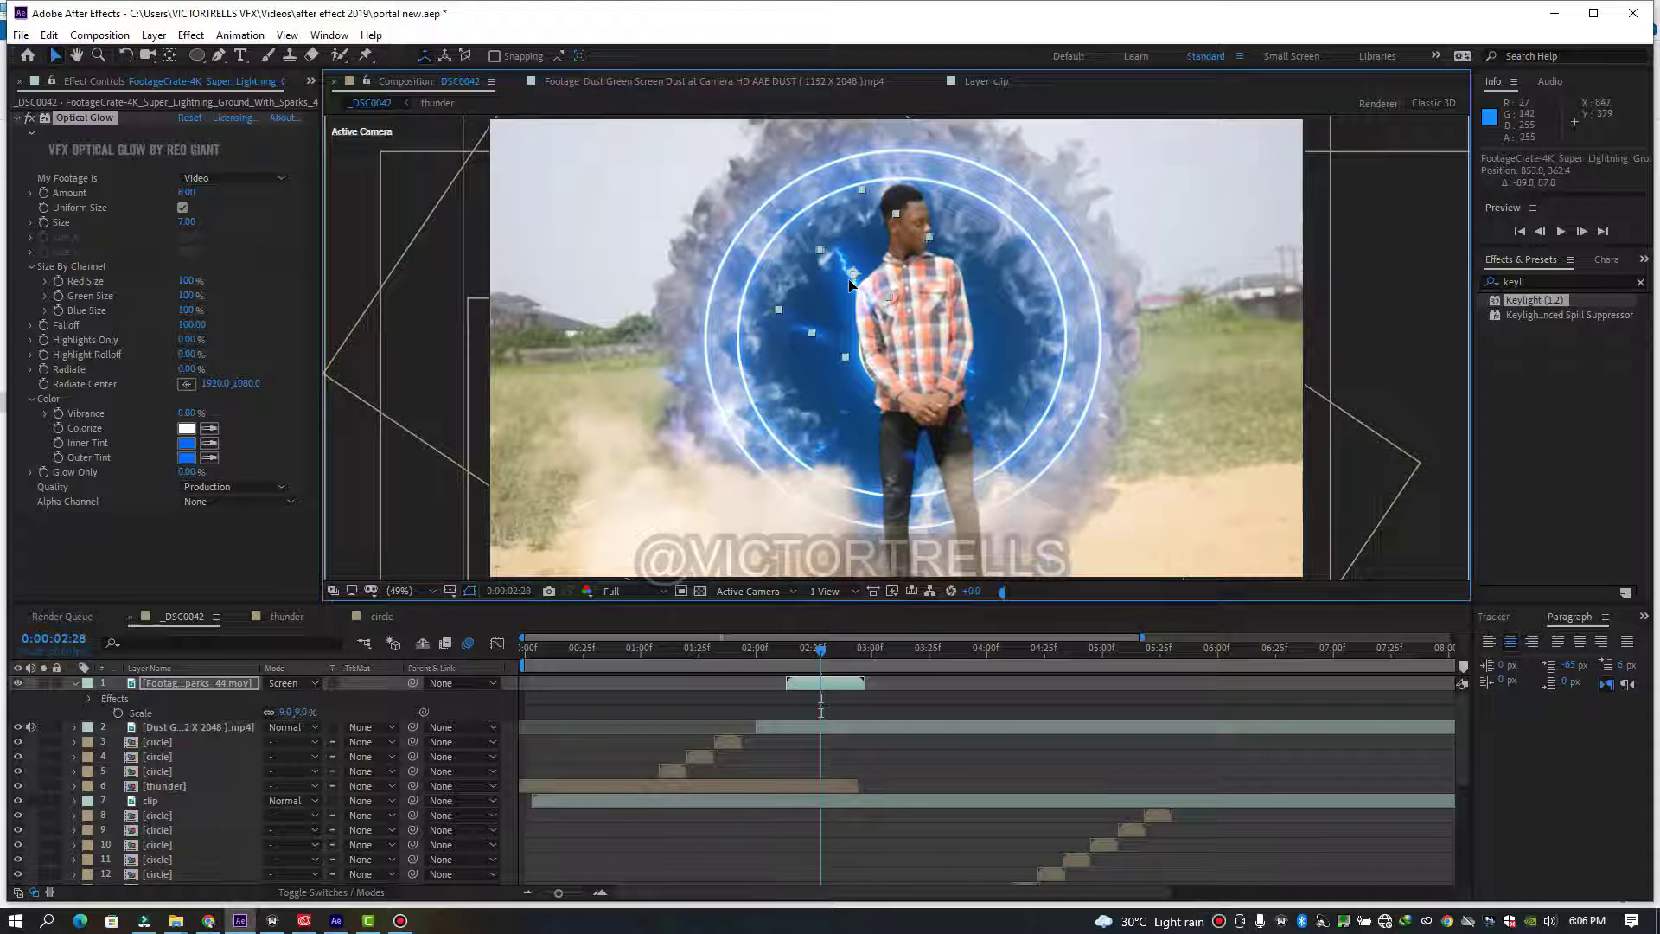
# - Duplicate the lightning layer, placing the copy in the lower part of the portal at about 745.6, 691.1 and rotated to -153°
pyautogui.click(824, 688)
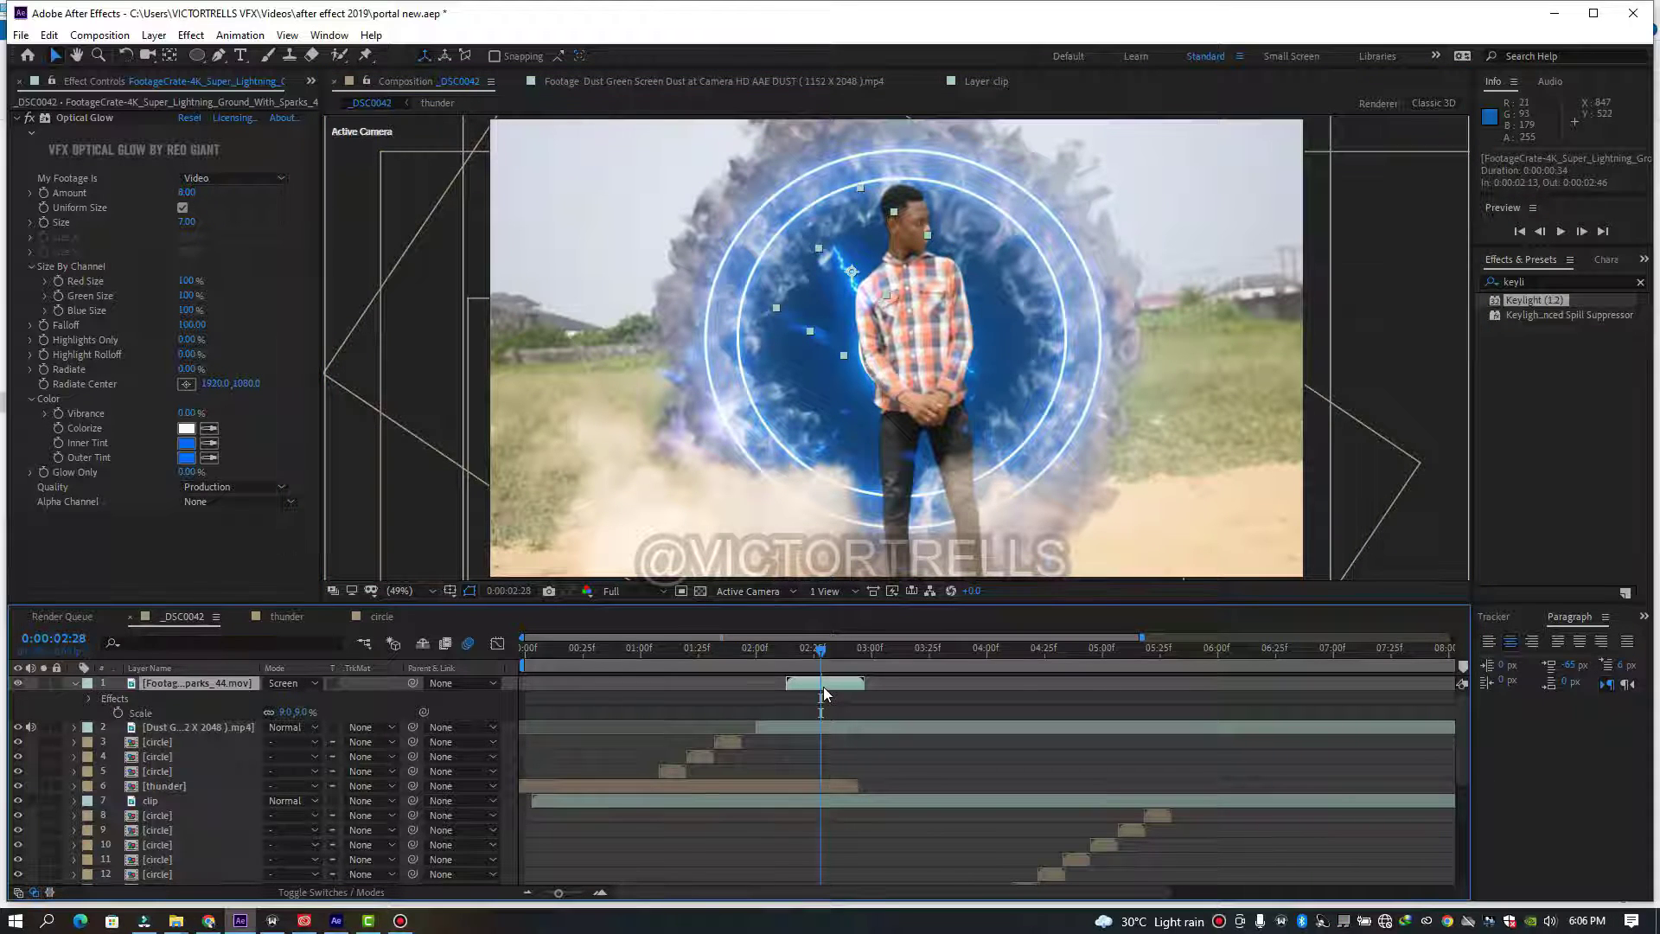
pyautogui.hotkey('ctrl', 'd')
pyautogui.moveTo(847, 285); pyautogui.dragTo(812, 425)
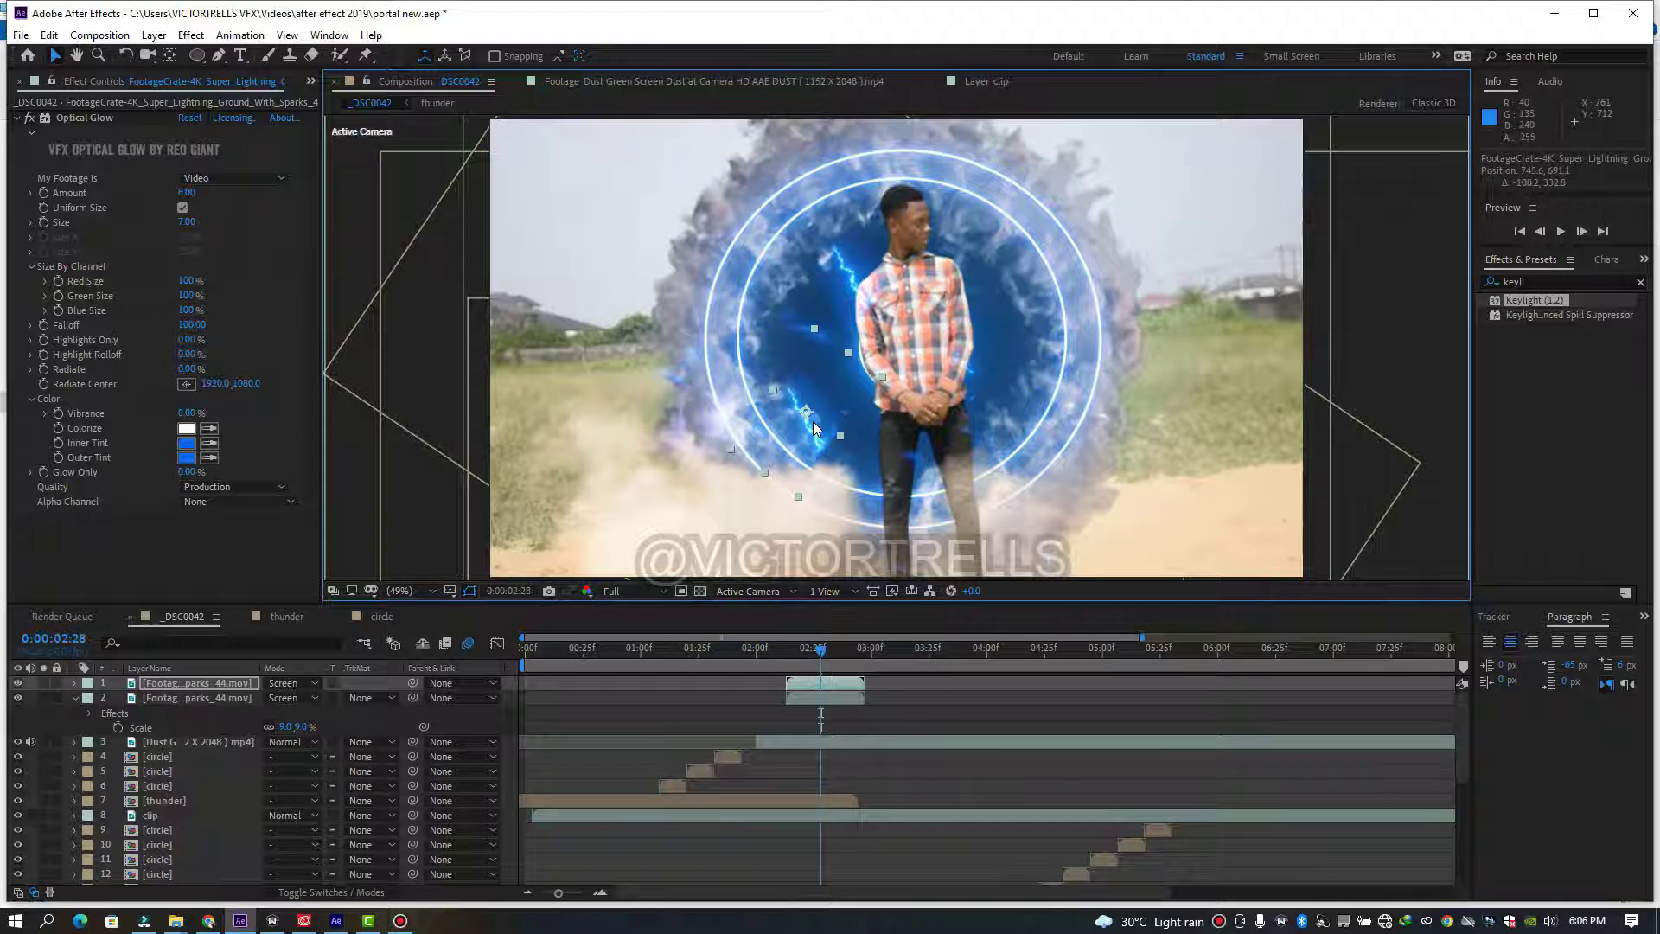
pyautogui.press('r')
pyautogui.moveTo(296, 698); pyautogui.dragTo(188, 680)
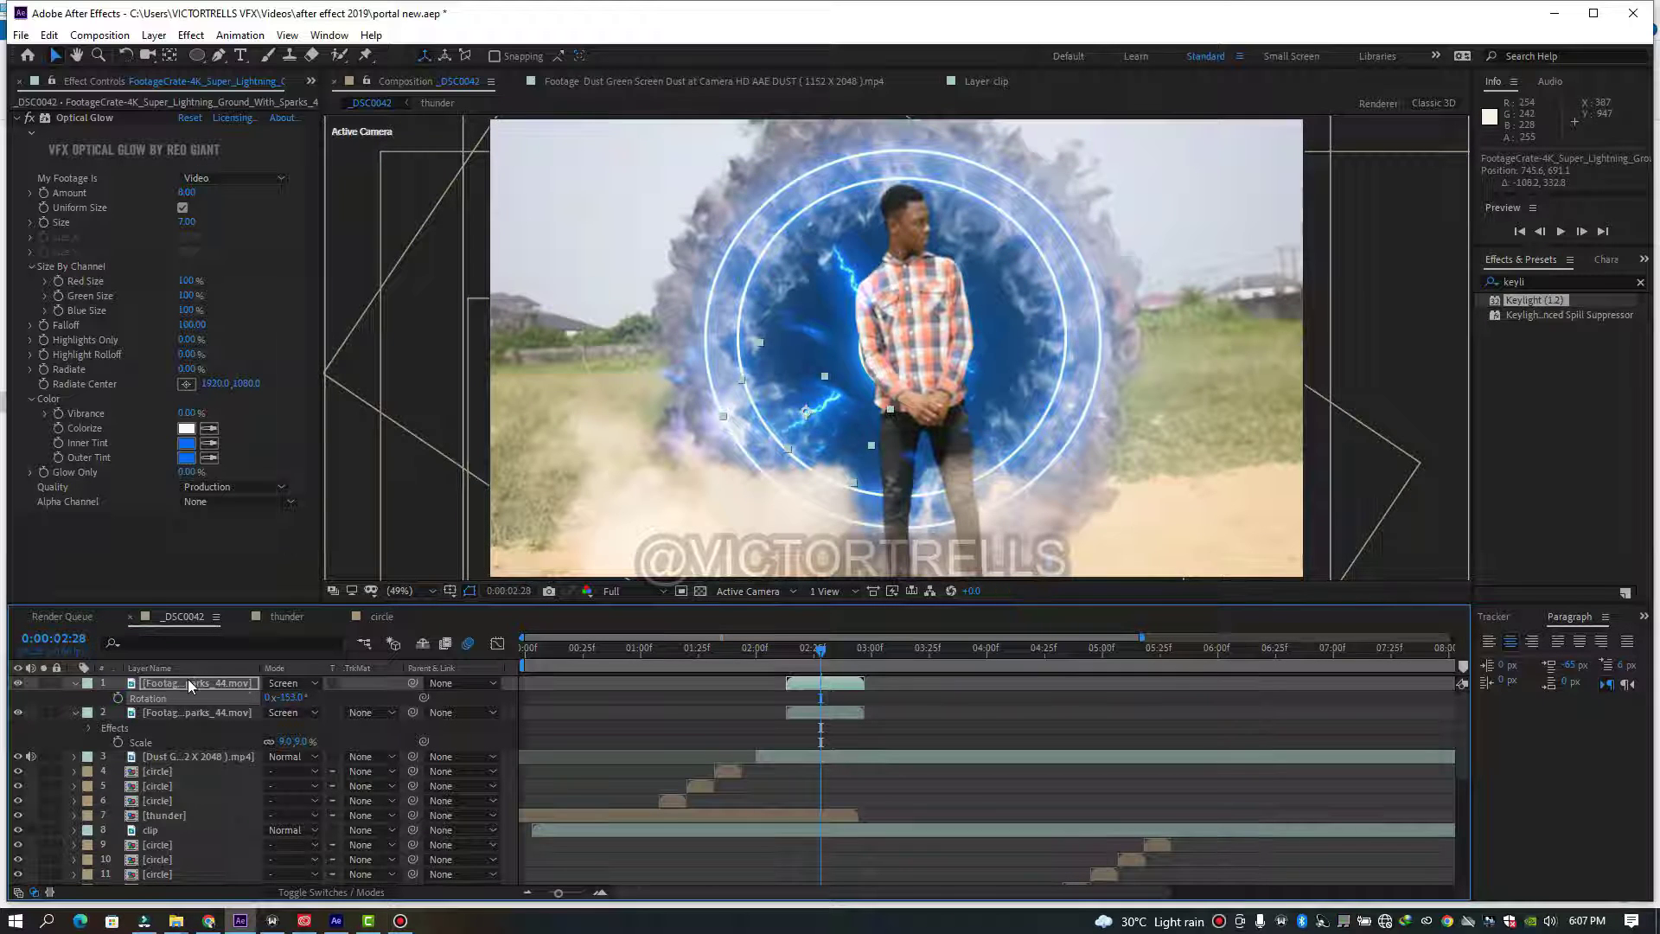
# - Scale the duplicated lightning up to 19% and nudge it to about 759.9, 680.9
pyautogui.press('s')
pyautogui.moveTo(284, 696)
pyautogui.mouseDown()
pyautogui.moveTo(308, 697)
pyautogui.moveTo(289, 697)
pyautogui.mouseUp()
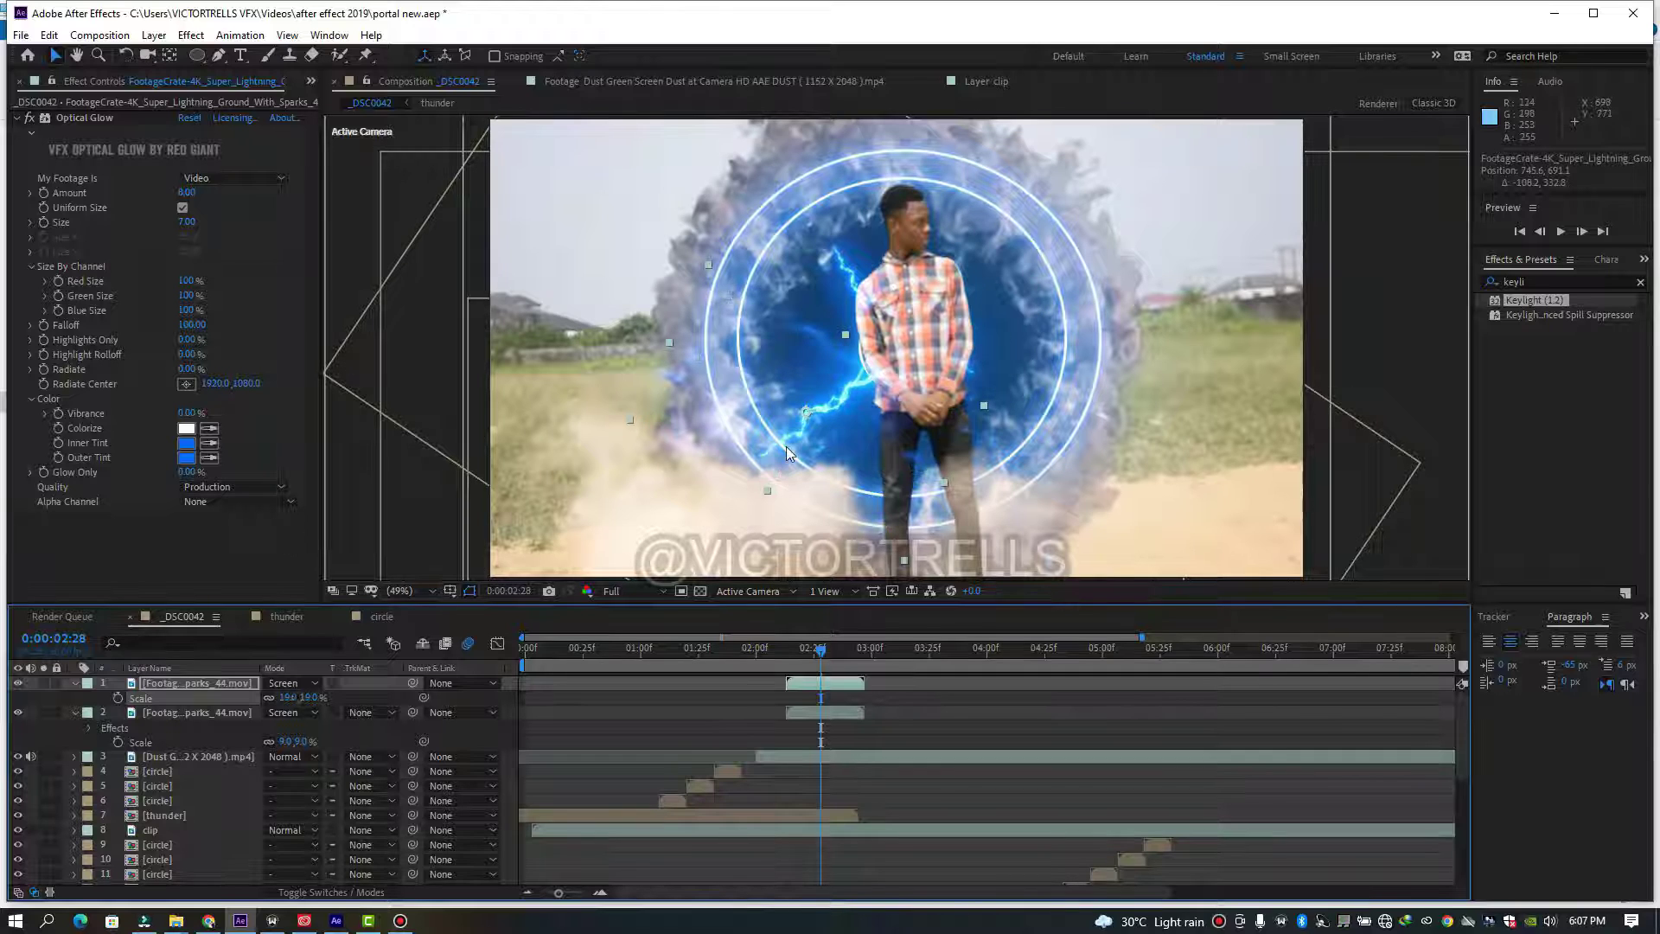
pyautogui.moveTo(845, 389); pyautogui.dragTo(846, 386)
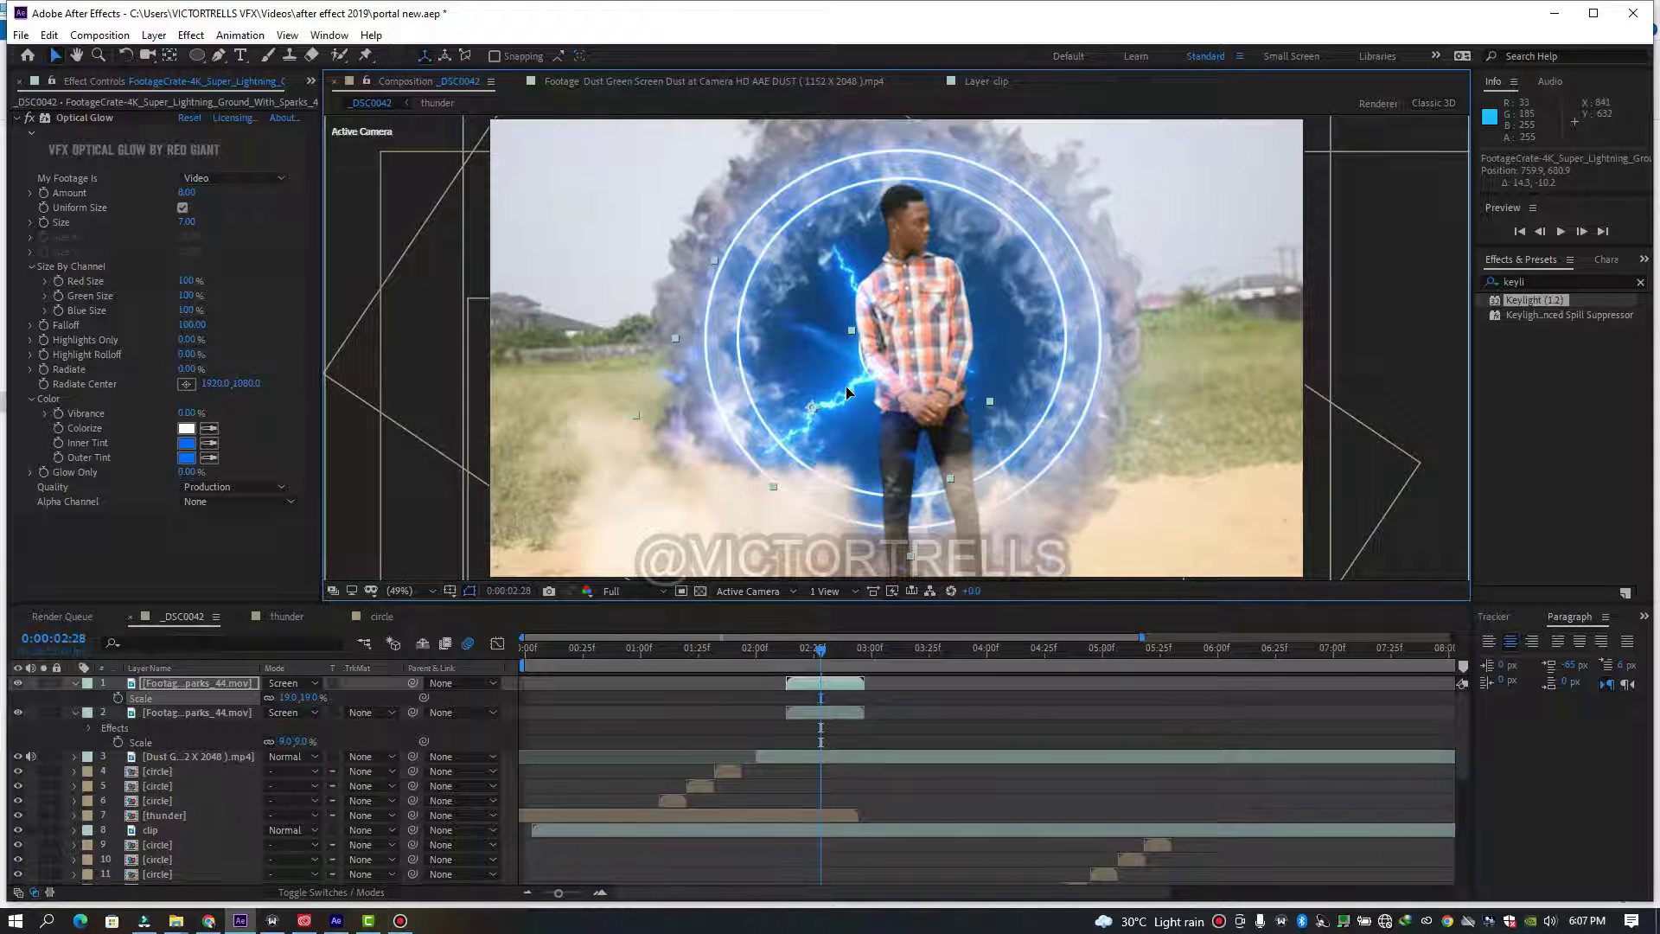
# - Draw a closed Pen tool mask around the bolt of the duplicated lightning in its layer view, then return to the composition
pyautogui.doubleClick(815, 683)
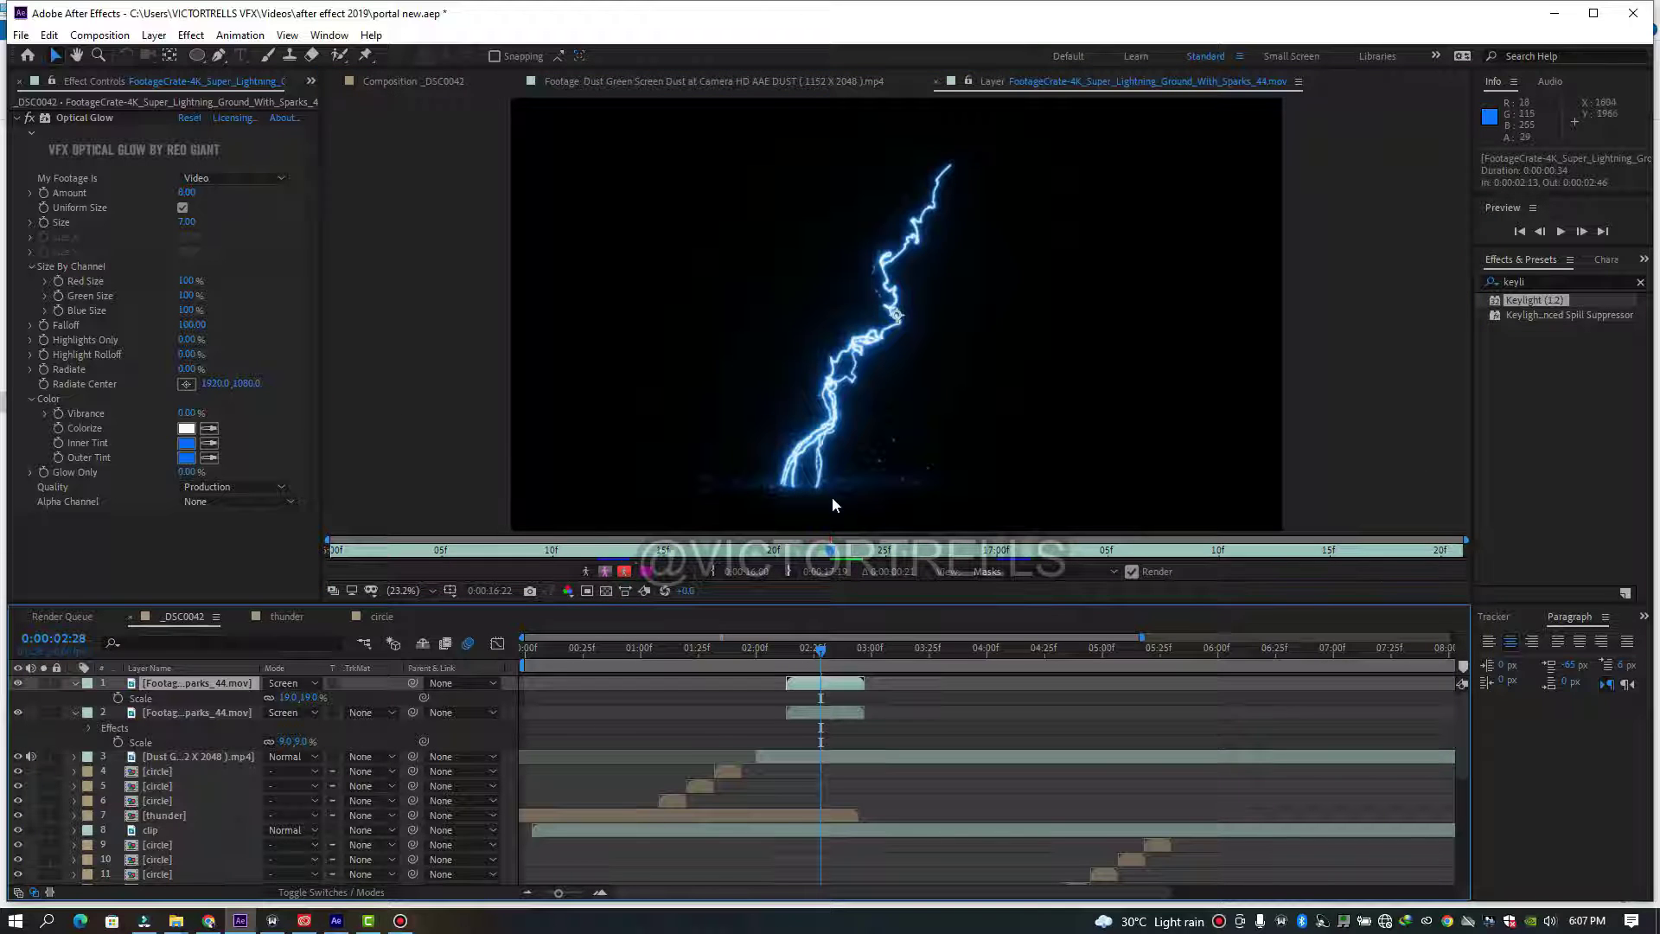
pyautogui.click(217, 58)
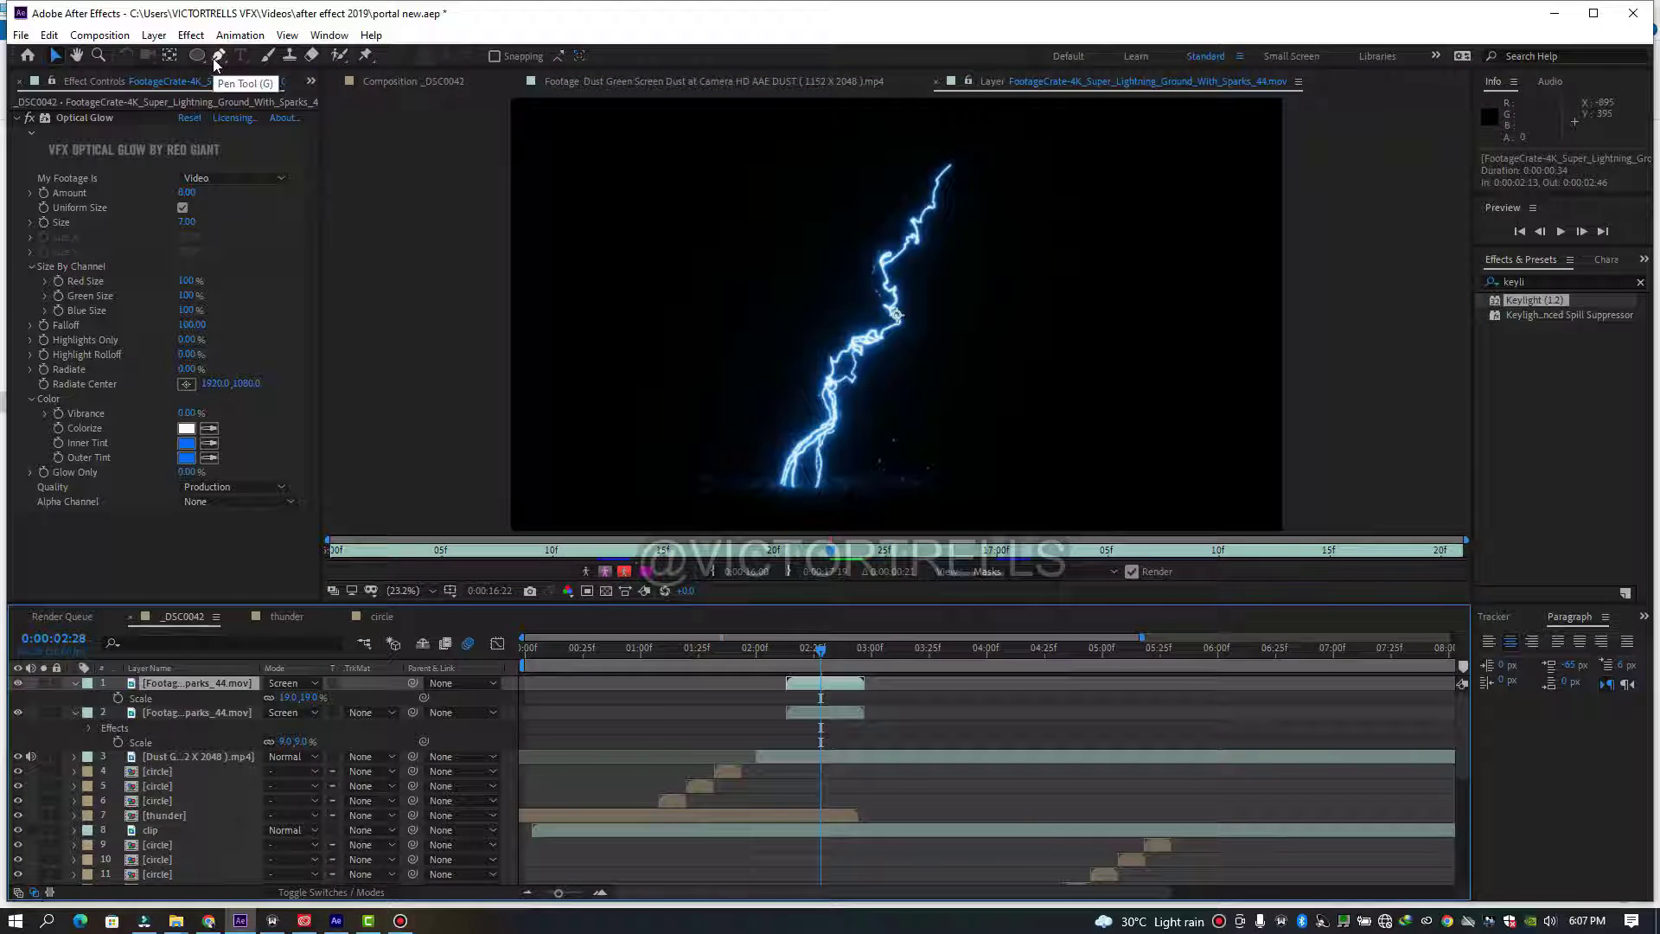
pyautogui.click(855, 148)
pyautogui.click(765, 288)
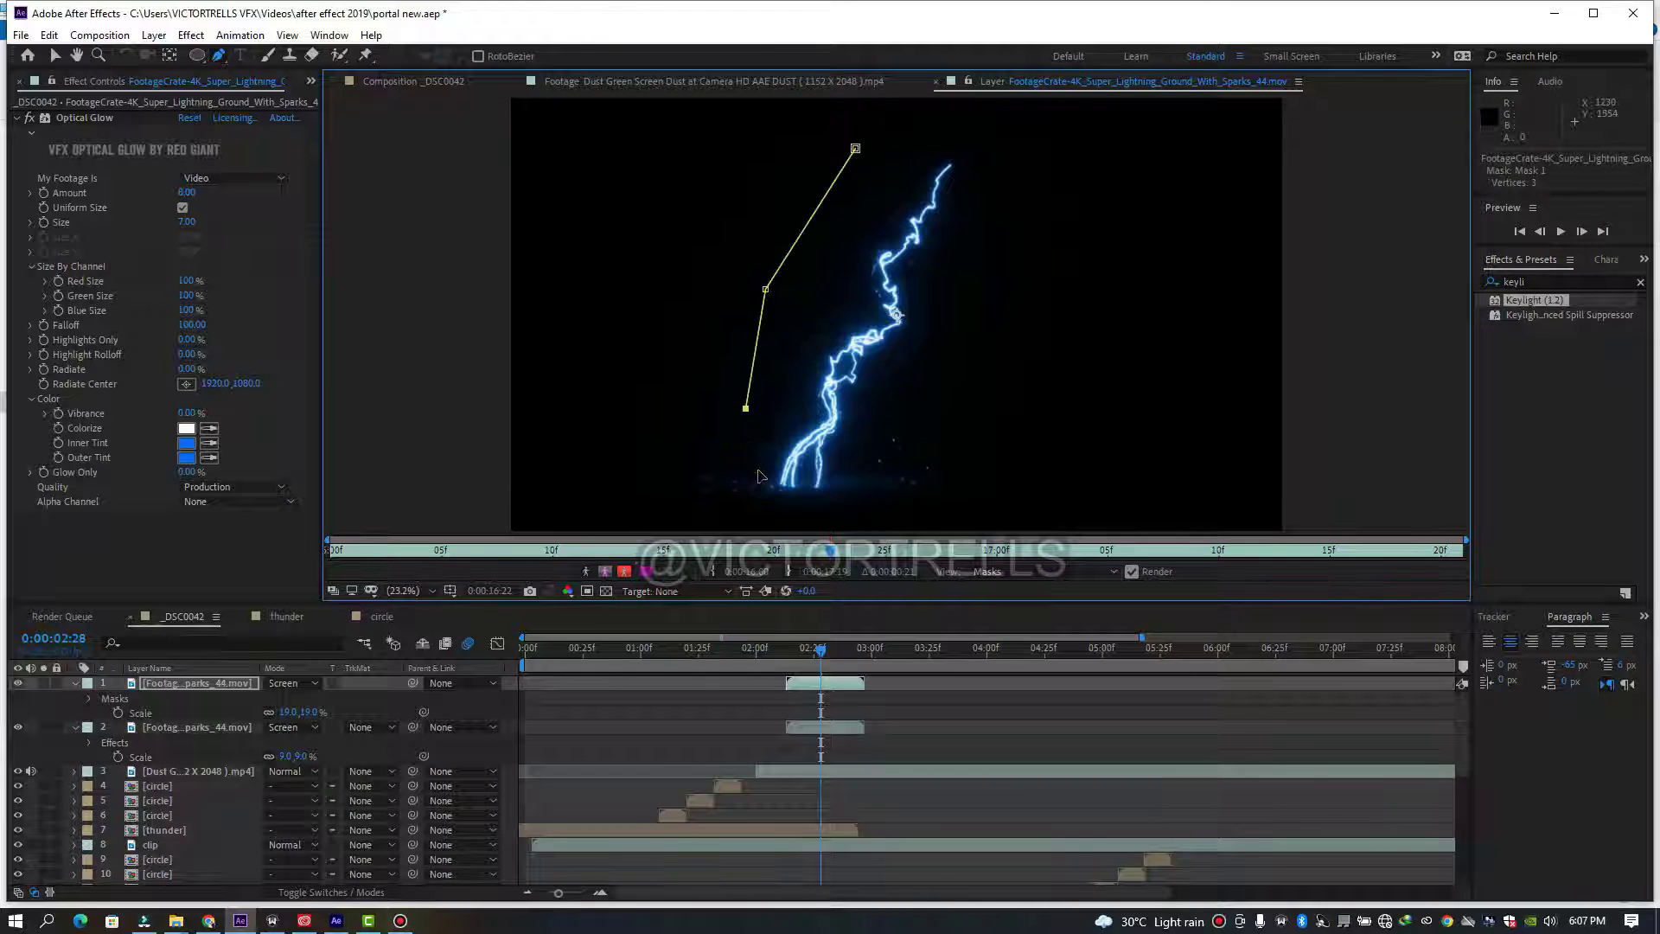
pyautogui.moveTo(784, 492); pyautogui.dragTo(816, 487)
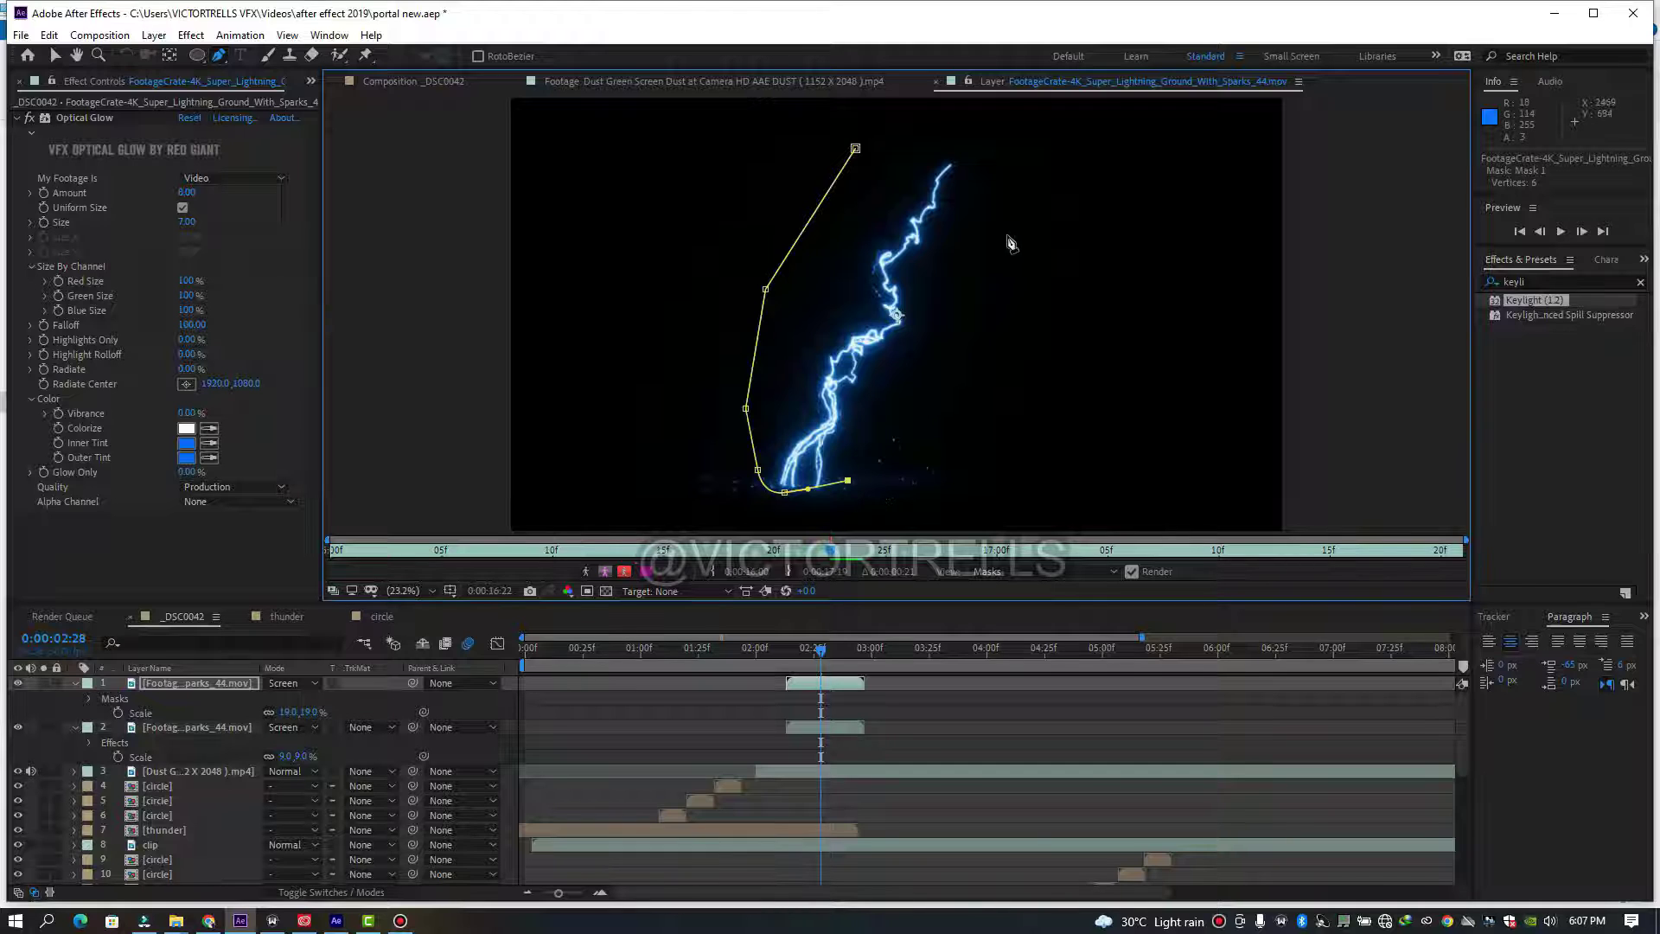
pyautogui.click(1026, 165)
pyautogui.moveTo(941, 120); pyautogui.dragTo(938, 114)
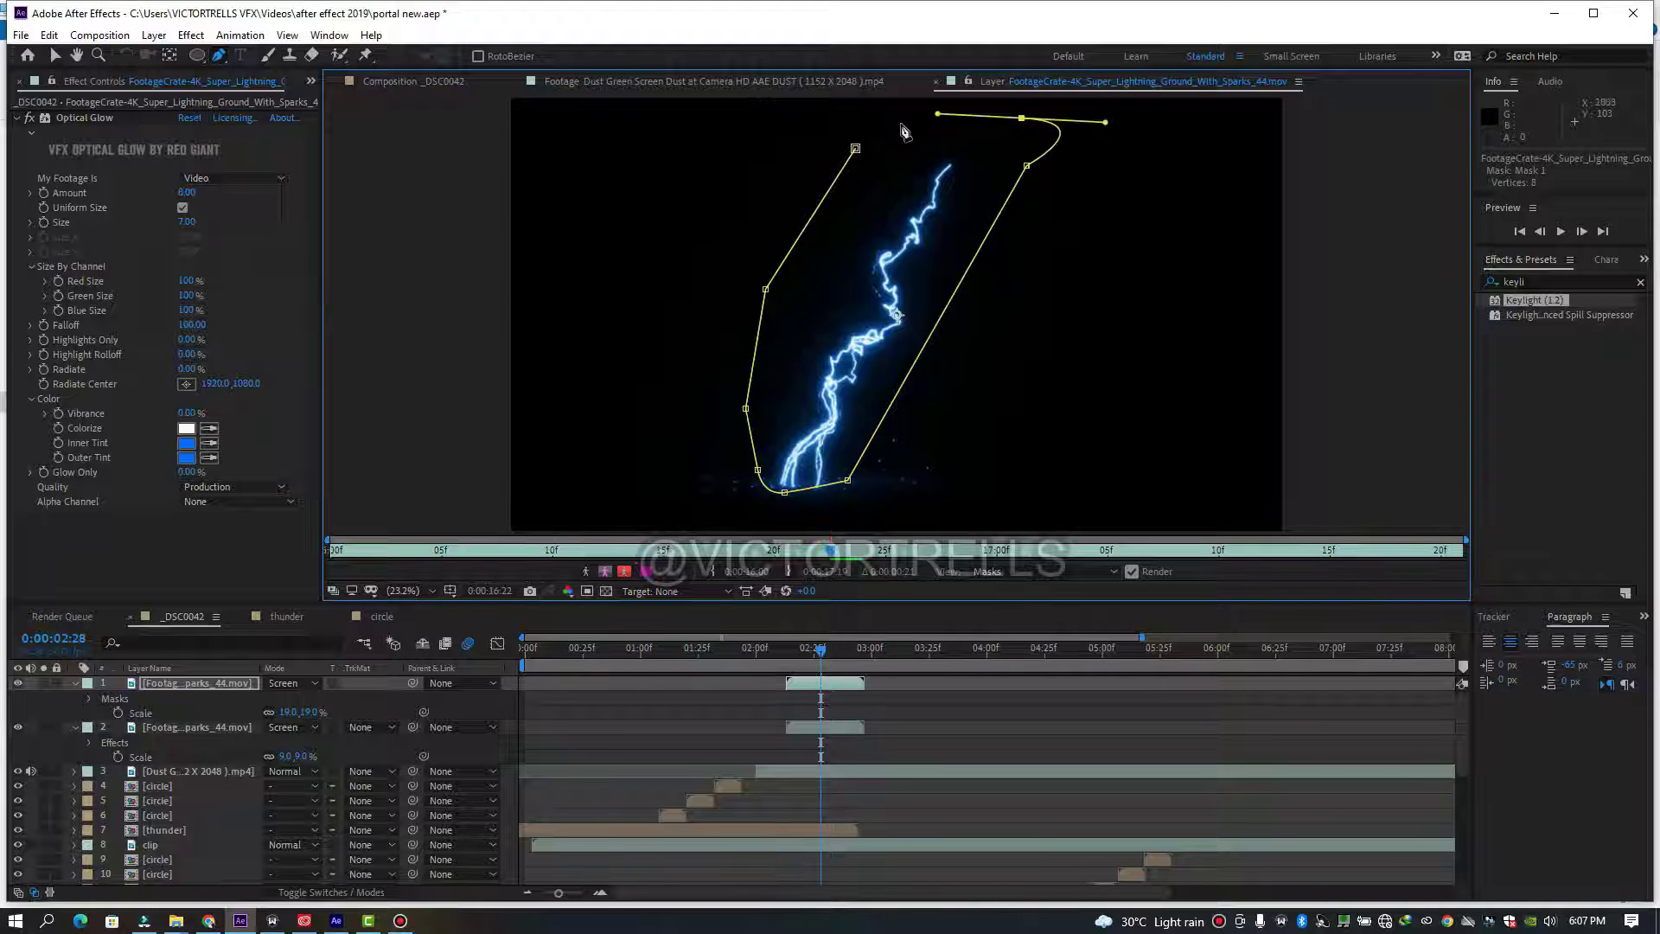
pyautogui.click(866, 138)
pyautogui.click(407, 81)
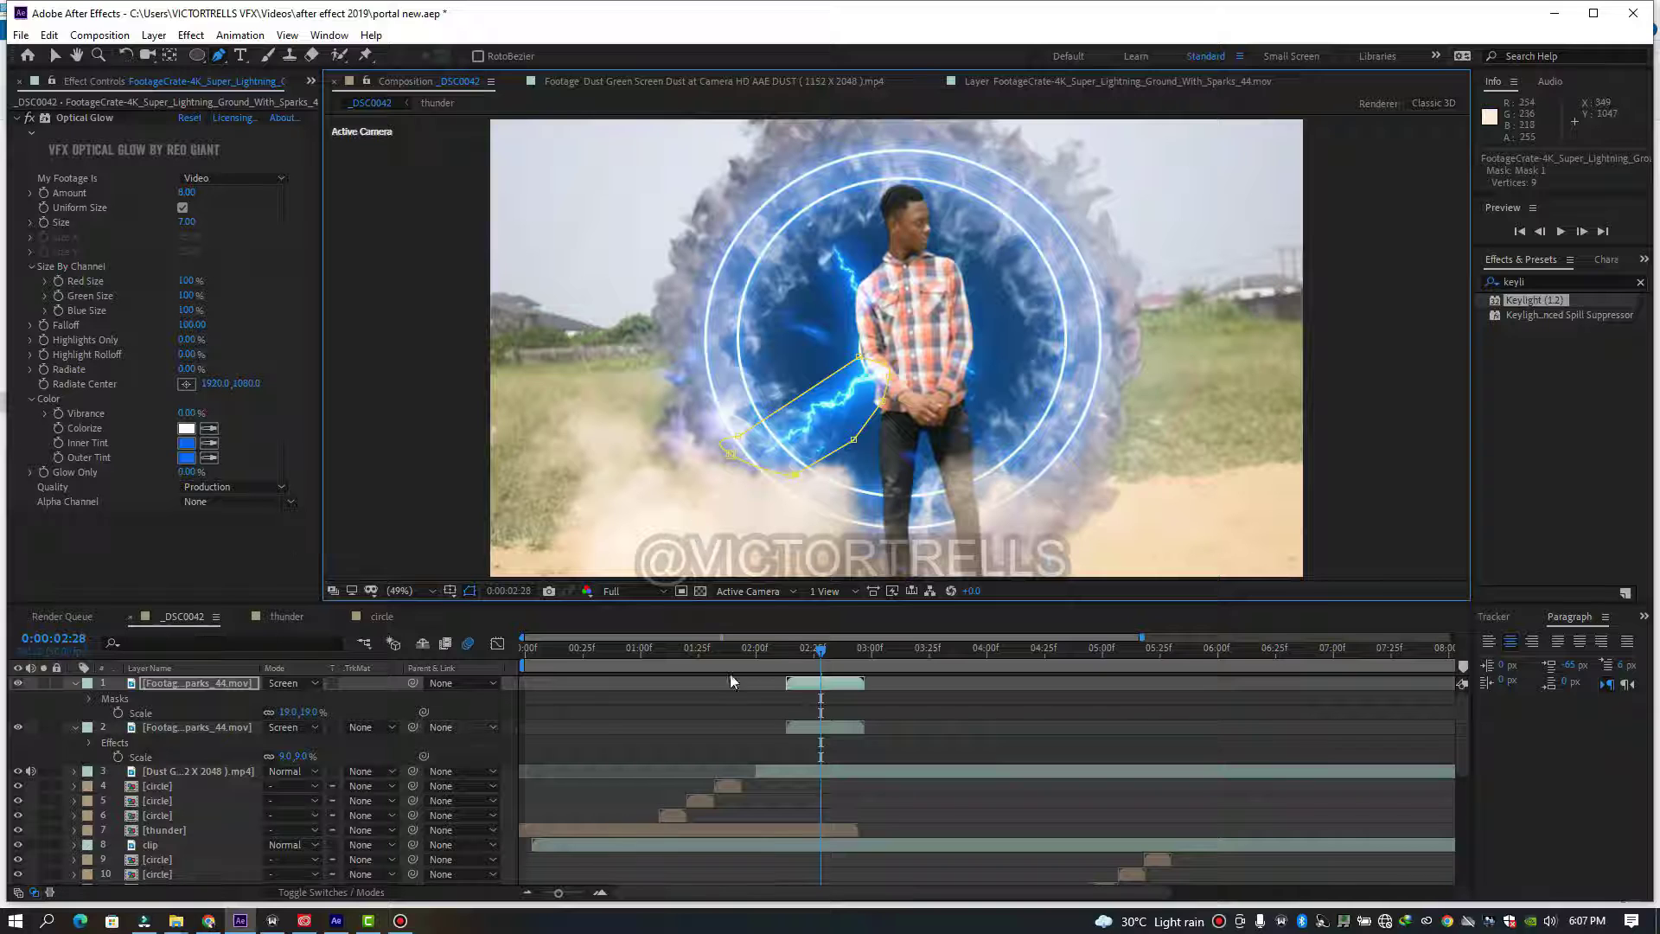
# - Set the feather of the duplicated lightning's mask to about 233 pixels
pyautogui.press('f')
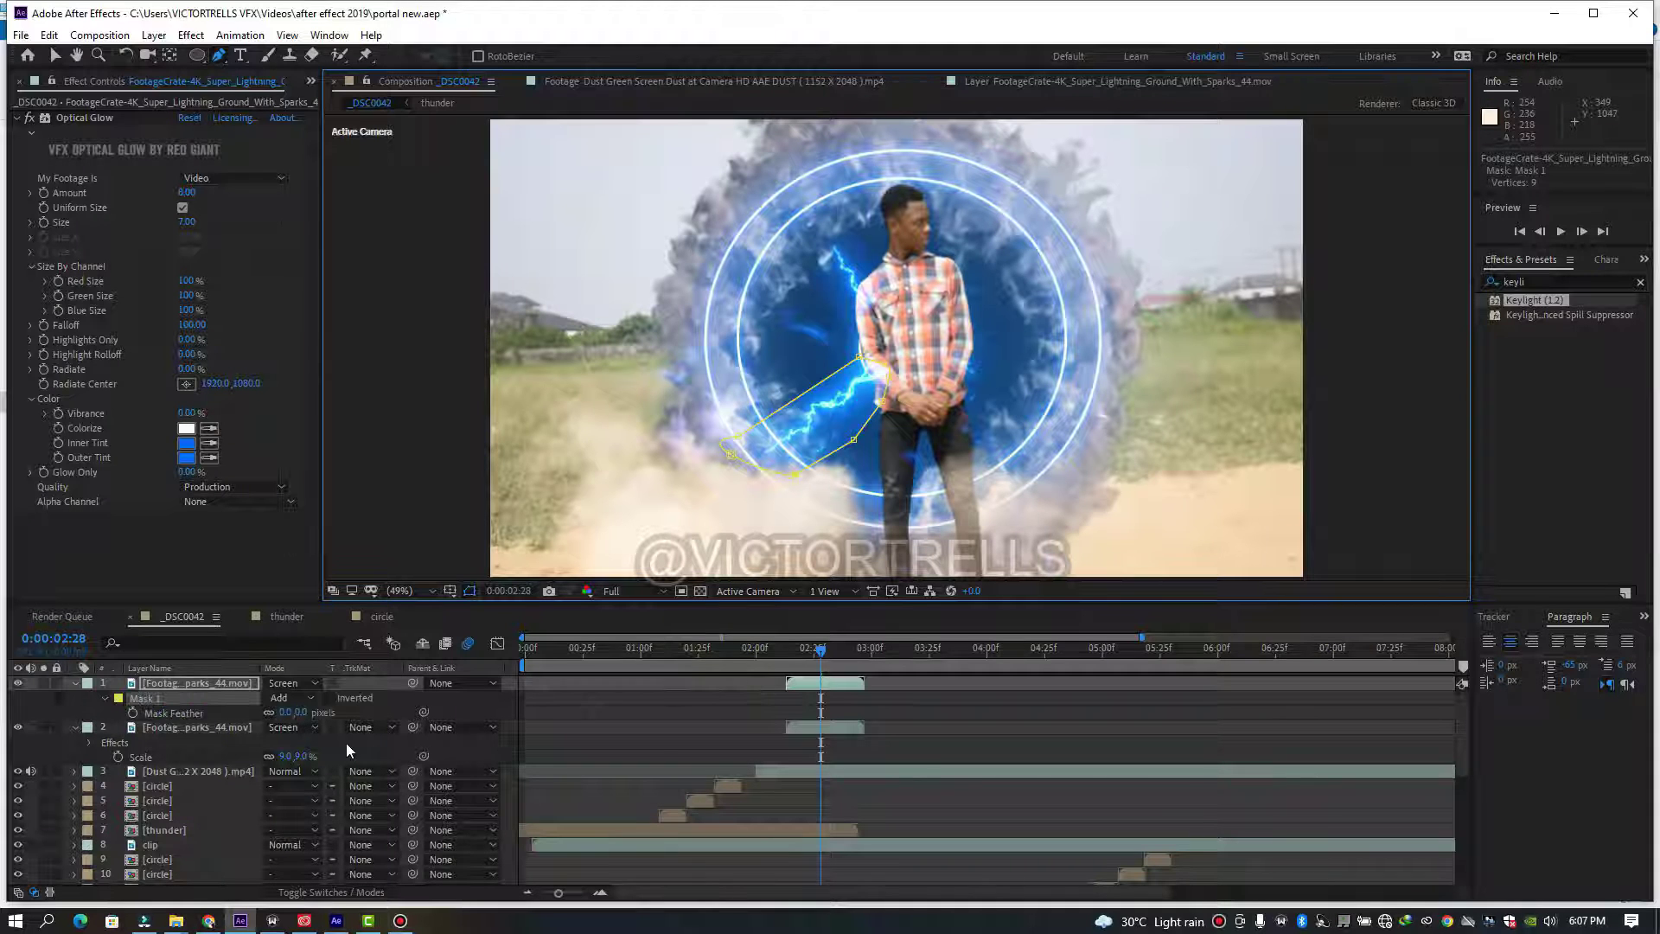
pyautogui.moveTo(283, 720); pyautogui.dragTo(373, 706)
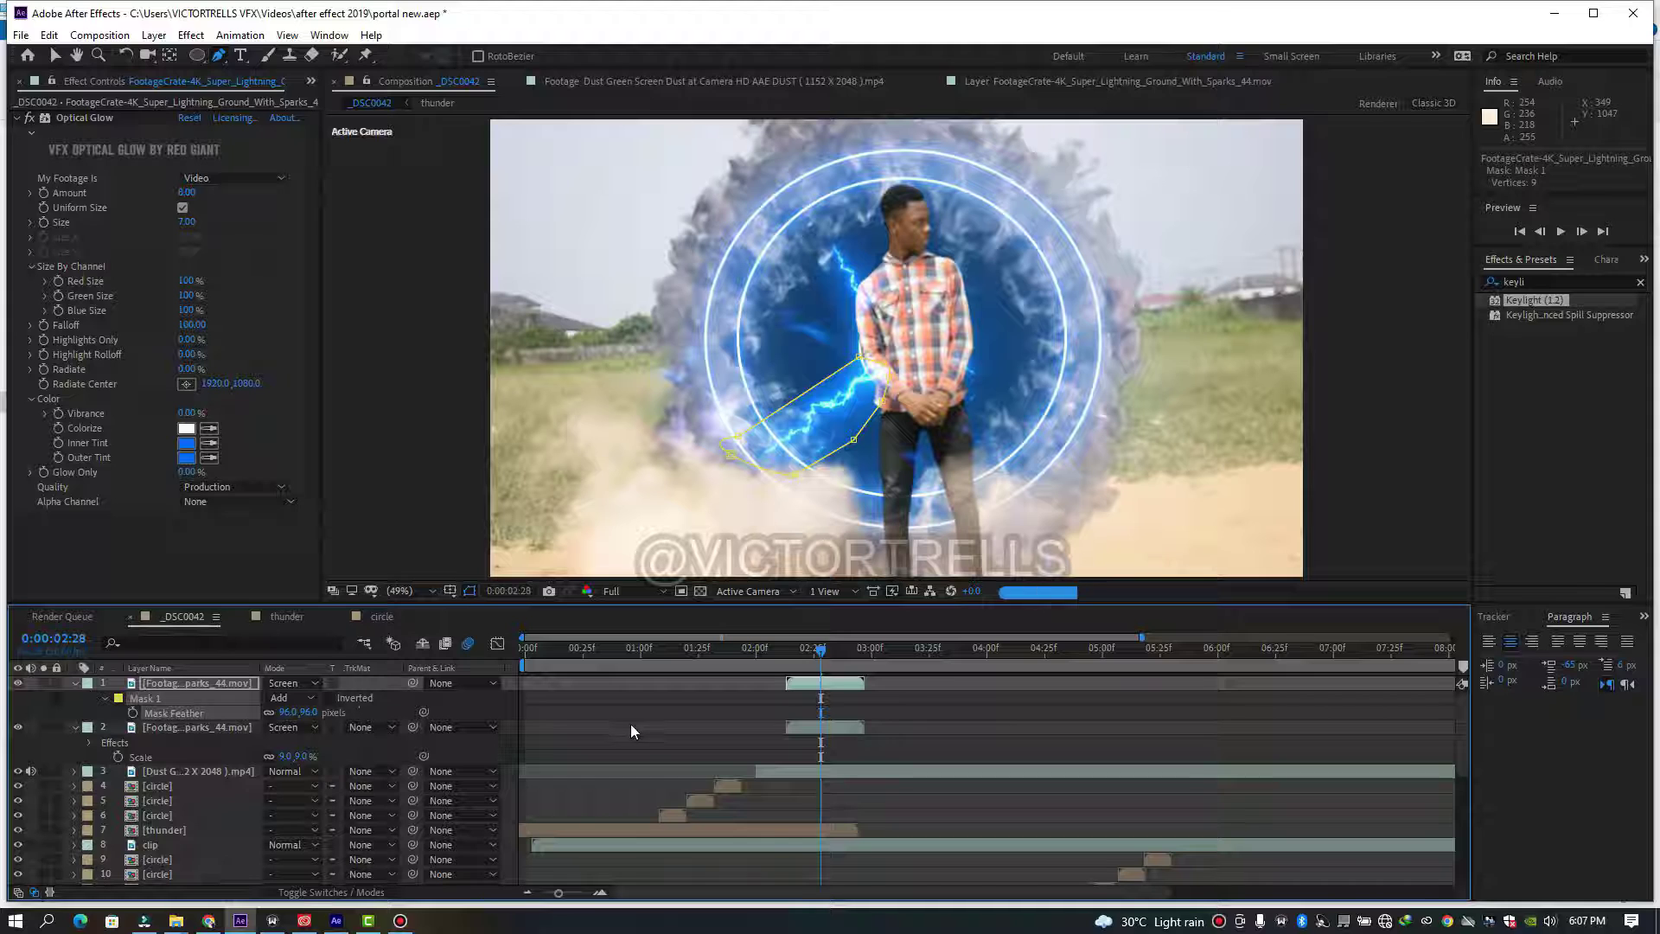
pyautogui.click(849, 702)
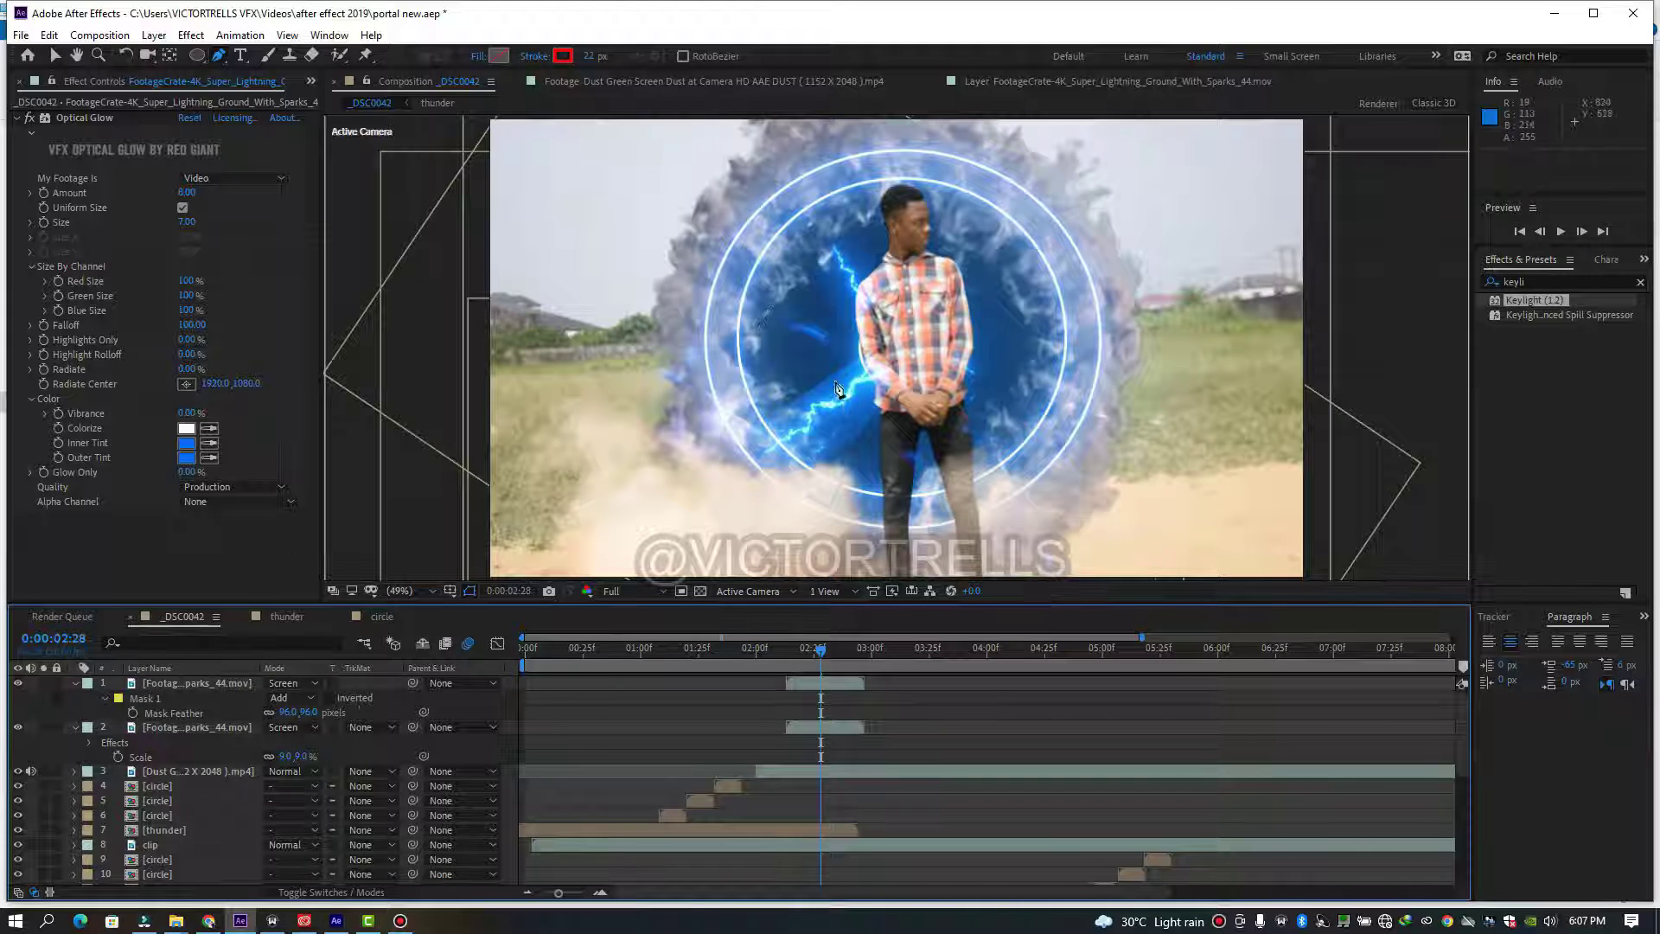
pyautogui.moveTo(290, 711); pyautogui.dragTo(387, 712)
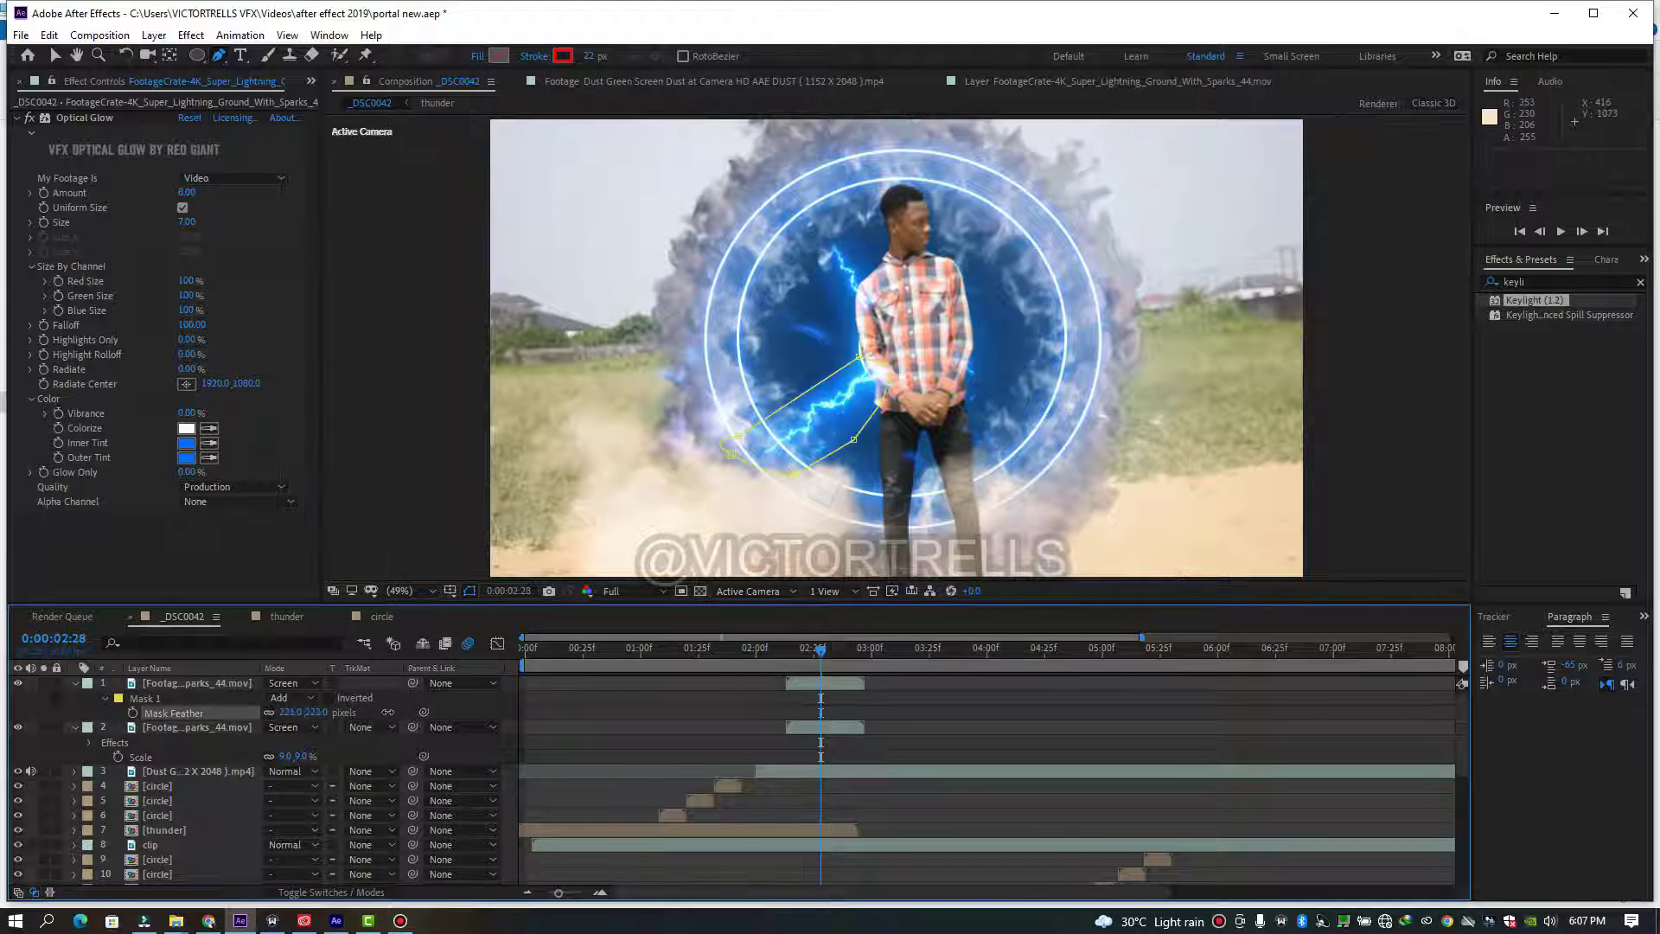
pyautogui.click(848, 700)
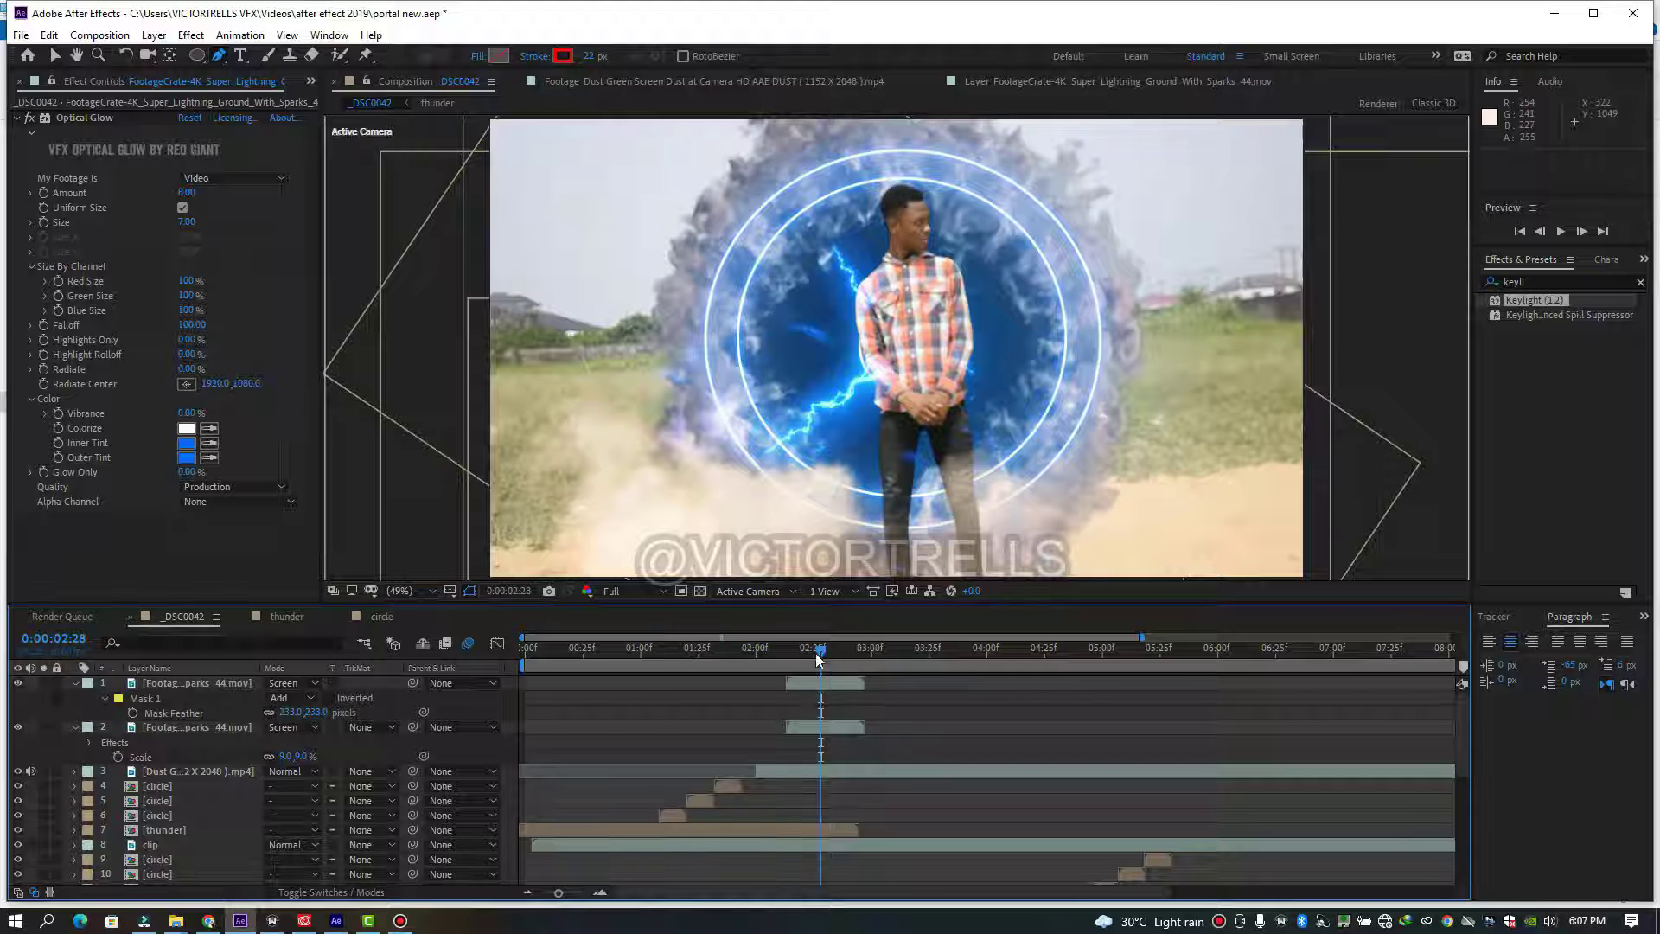
# - Delay the masked lightning layer by 9 frames to start at 0:00:02:22, and set the preview resolution to Quarter
pyautogui.moveTo(819, 659)
pyautogui.mouseDown()
pyautogui.moveTo(787, 660)
pyautogui.moveTo(816, 683)
pyautogui.moveTo(830, 658)
pyautogui.moveTo(790, 666)
pyautogui.mouseUp()
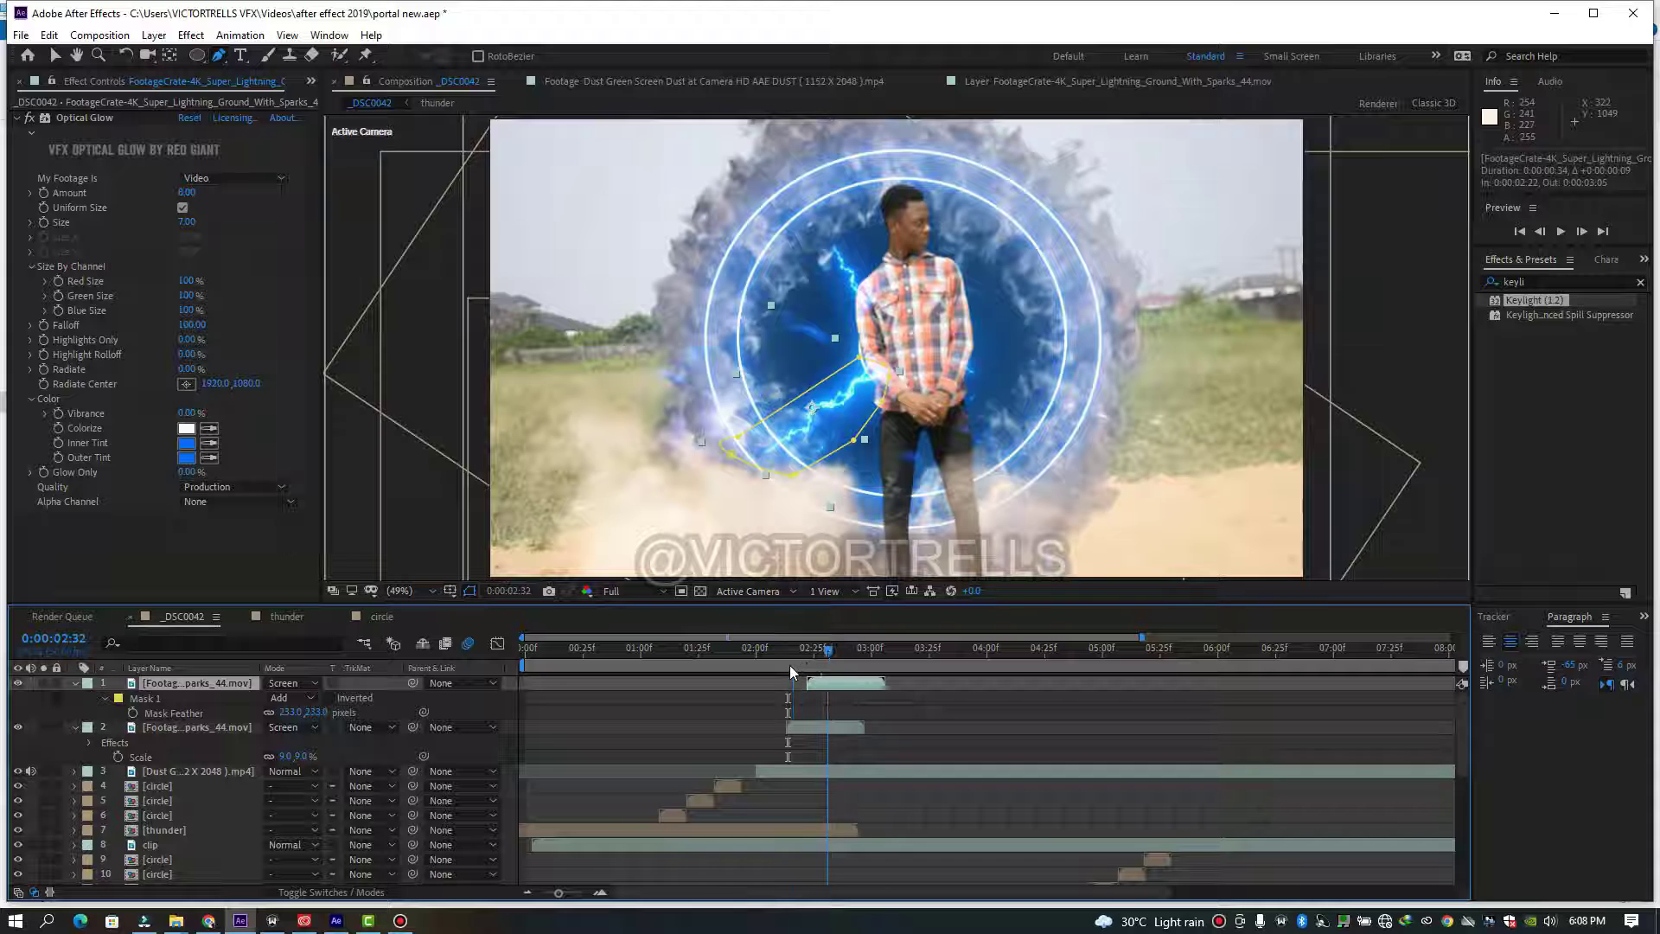
pyautogui.click(617, 596)
pyautogui.click(647, 693)
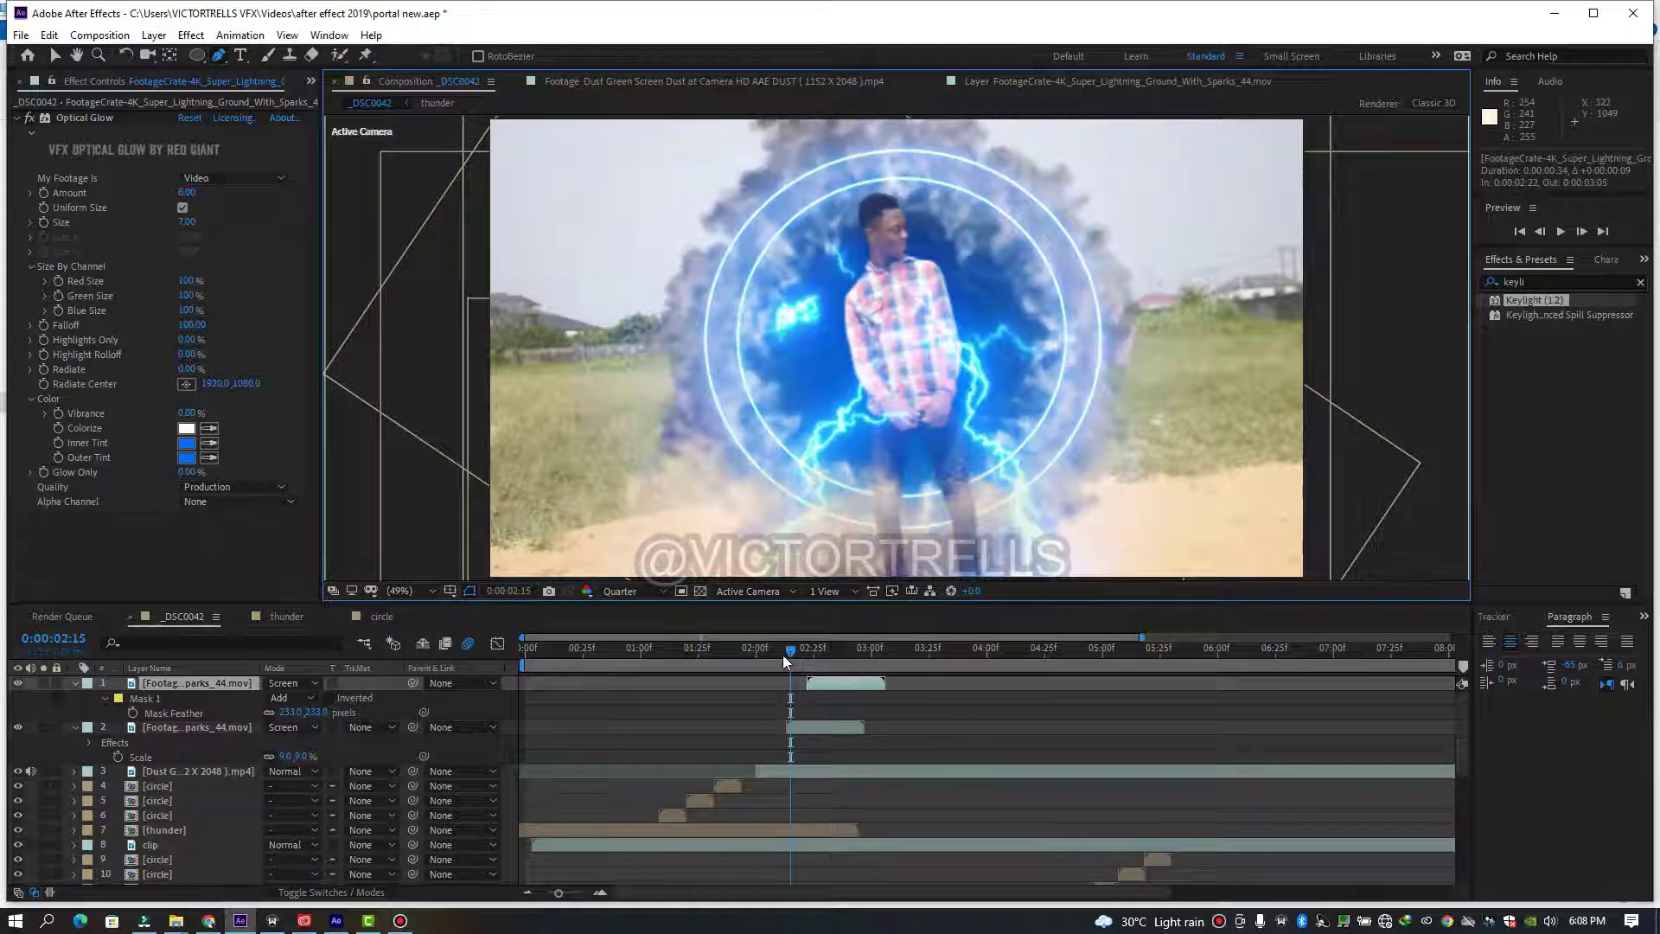
pyautogui.moveTo(784, 661); pyautogui.dragTo(771, 656)
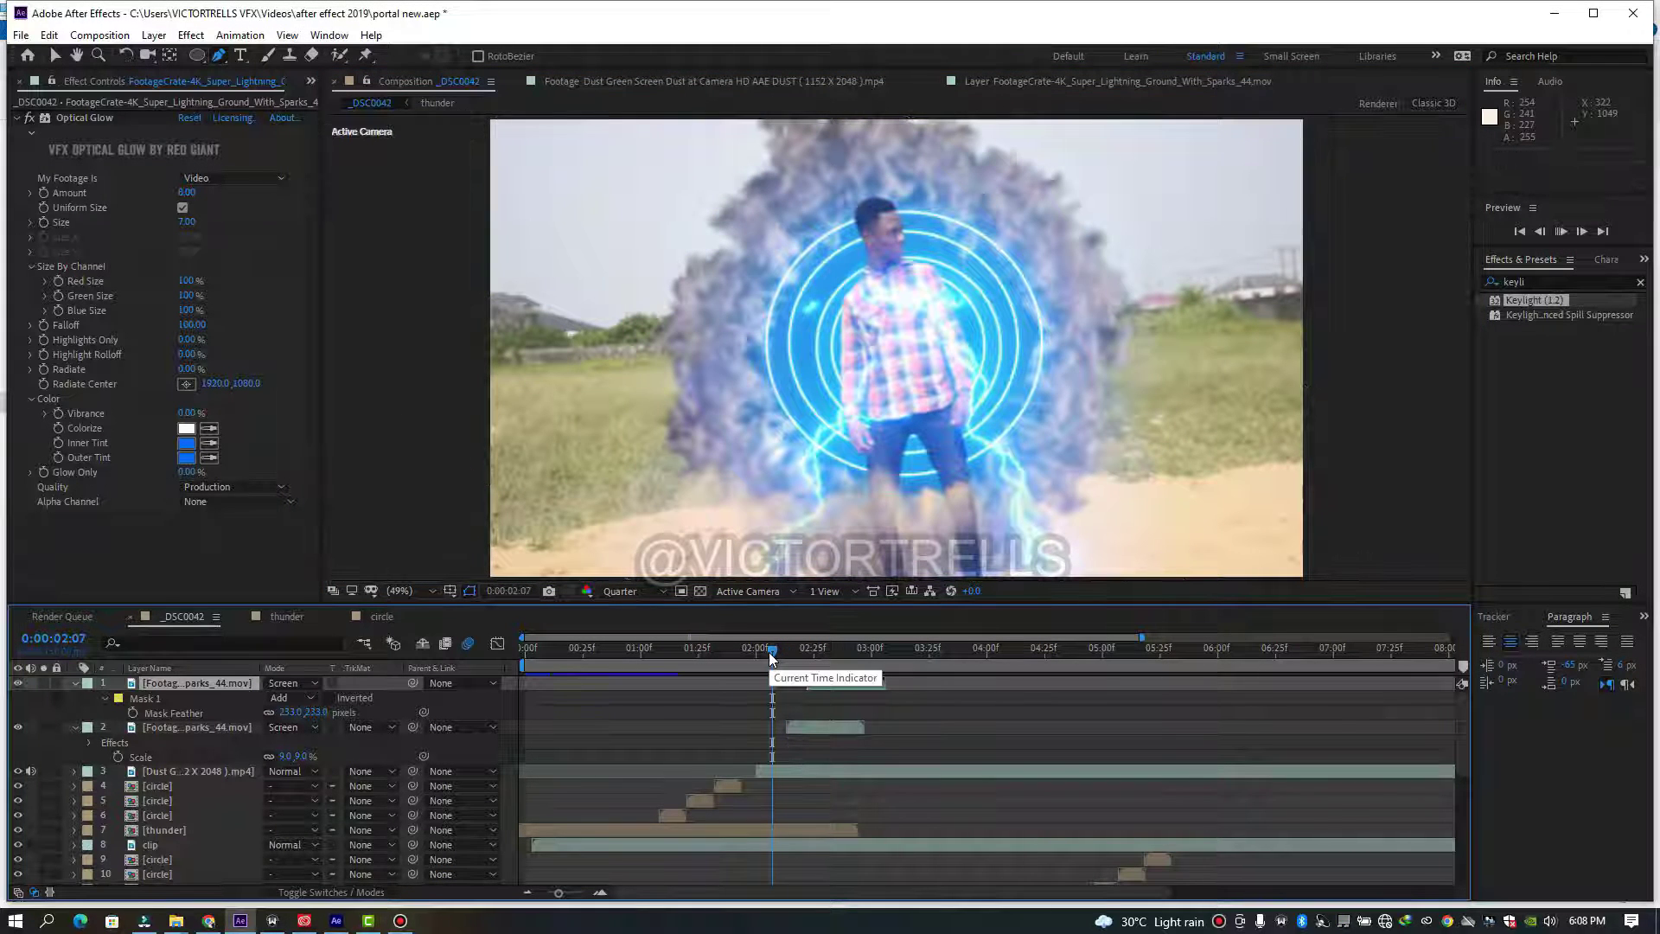
# - Preview the lightning strikes in a work area from 0:00:02:05 to 0:00:03:15, and return the work area's start to 0:00:00:00
pyautogui.click(767, 650)
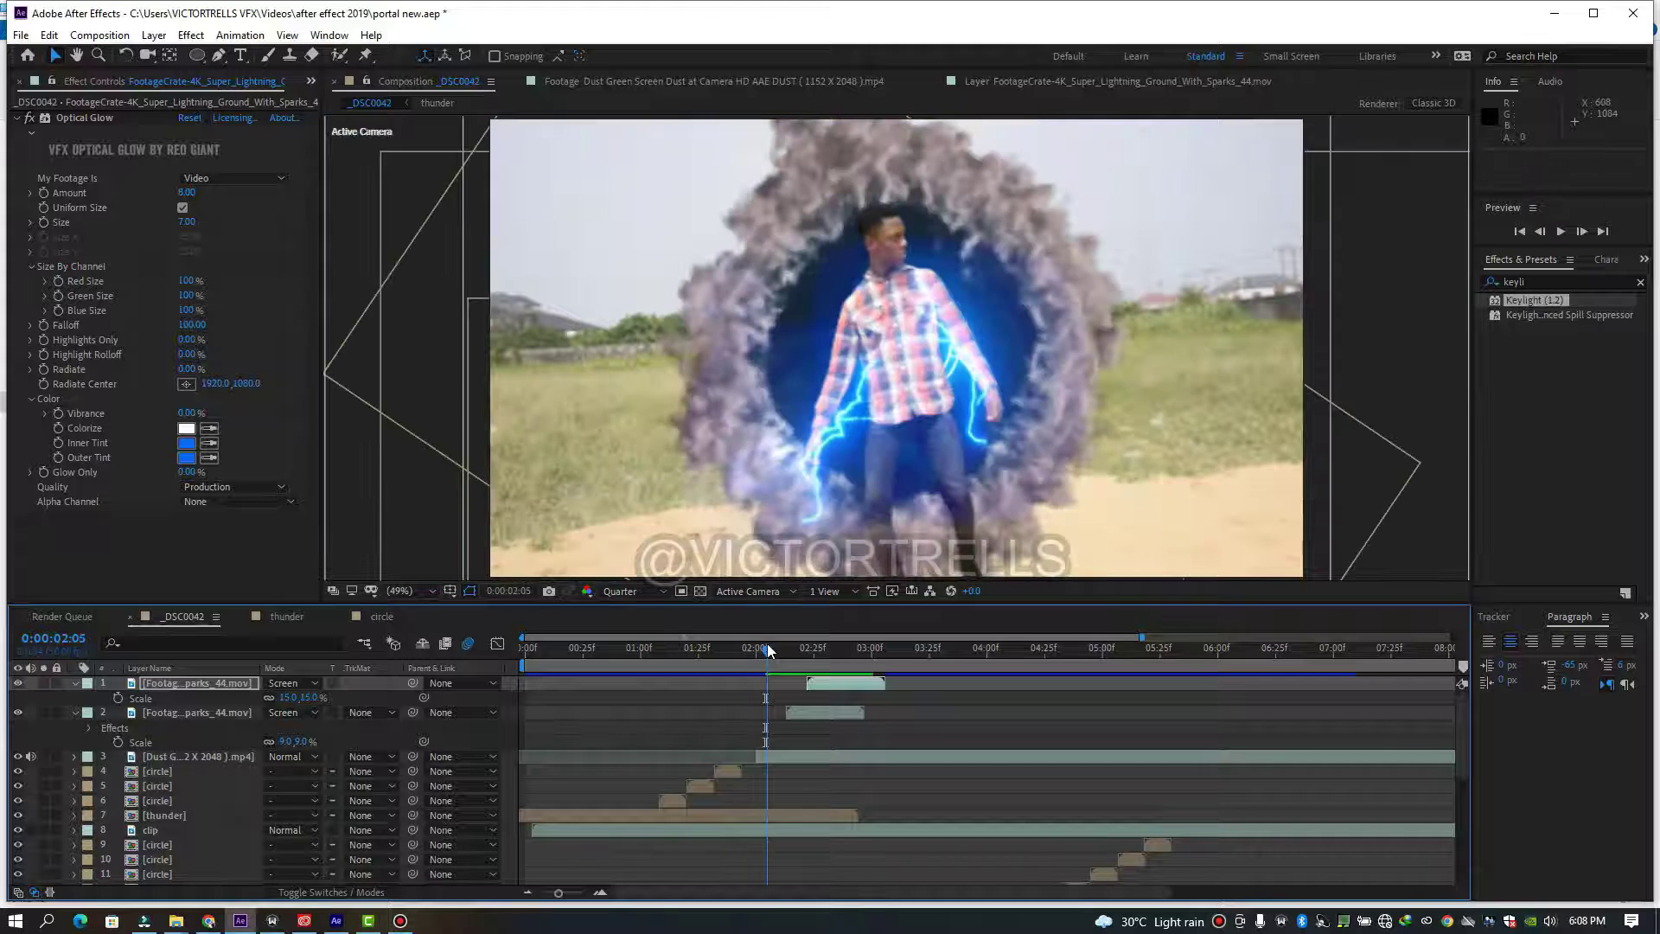
pyautogui.press('space')
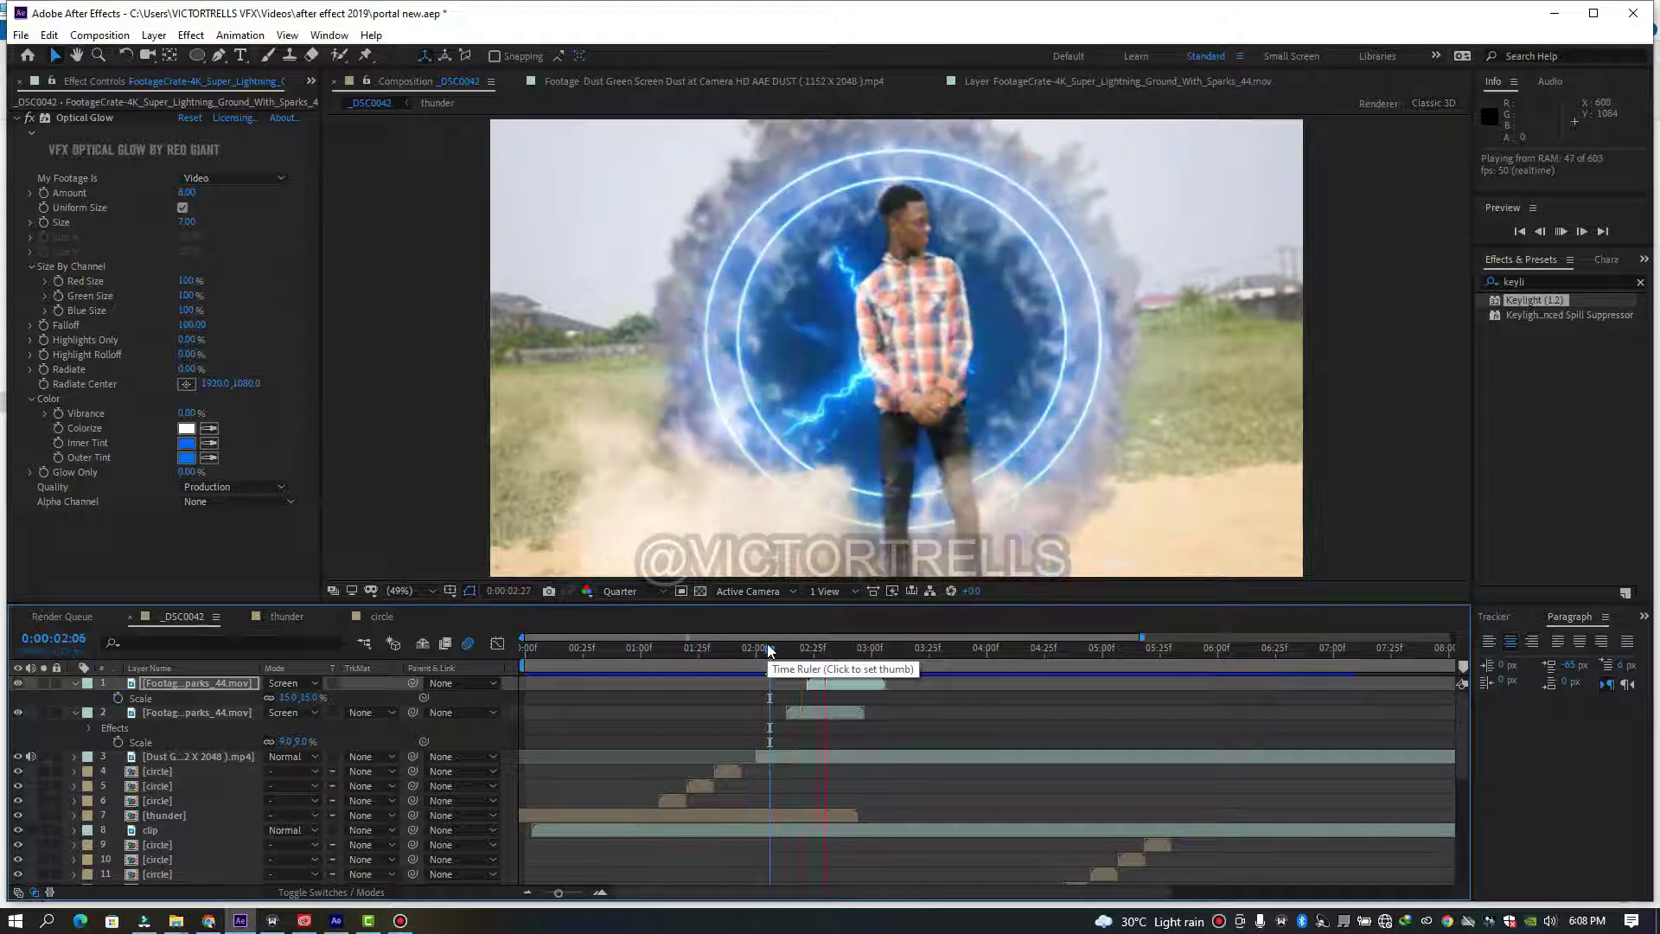
pyautogui.press('space')
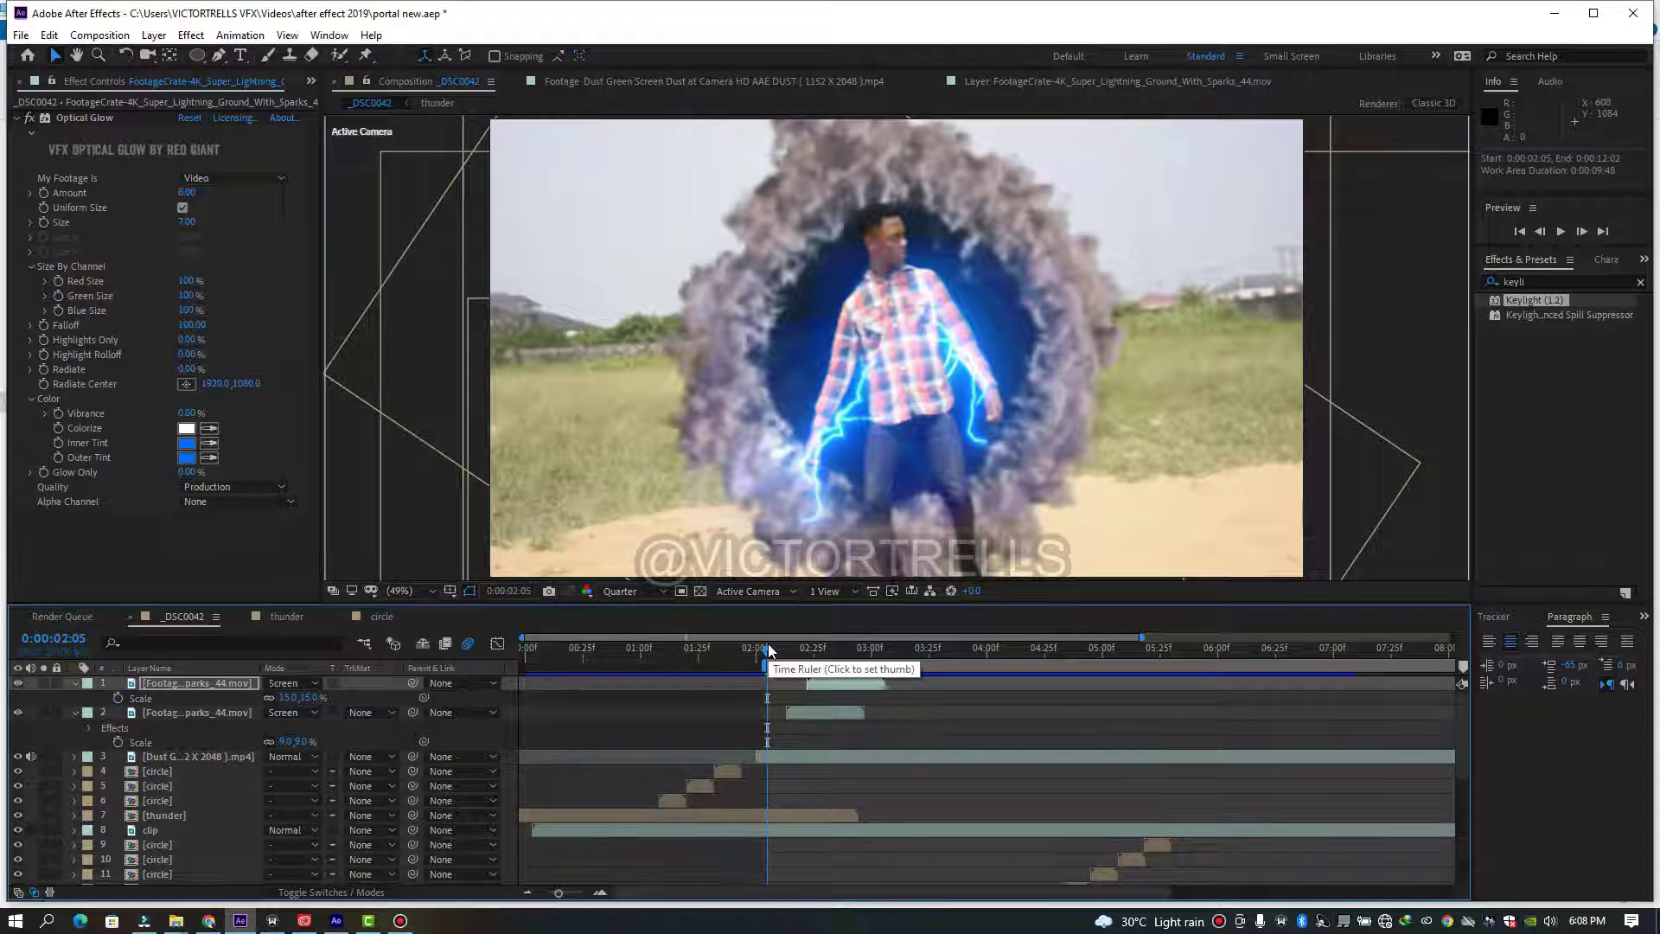
pyautogui.click(906, 647)
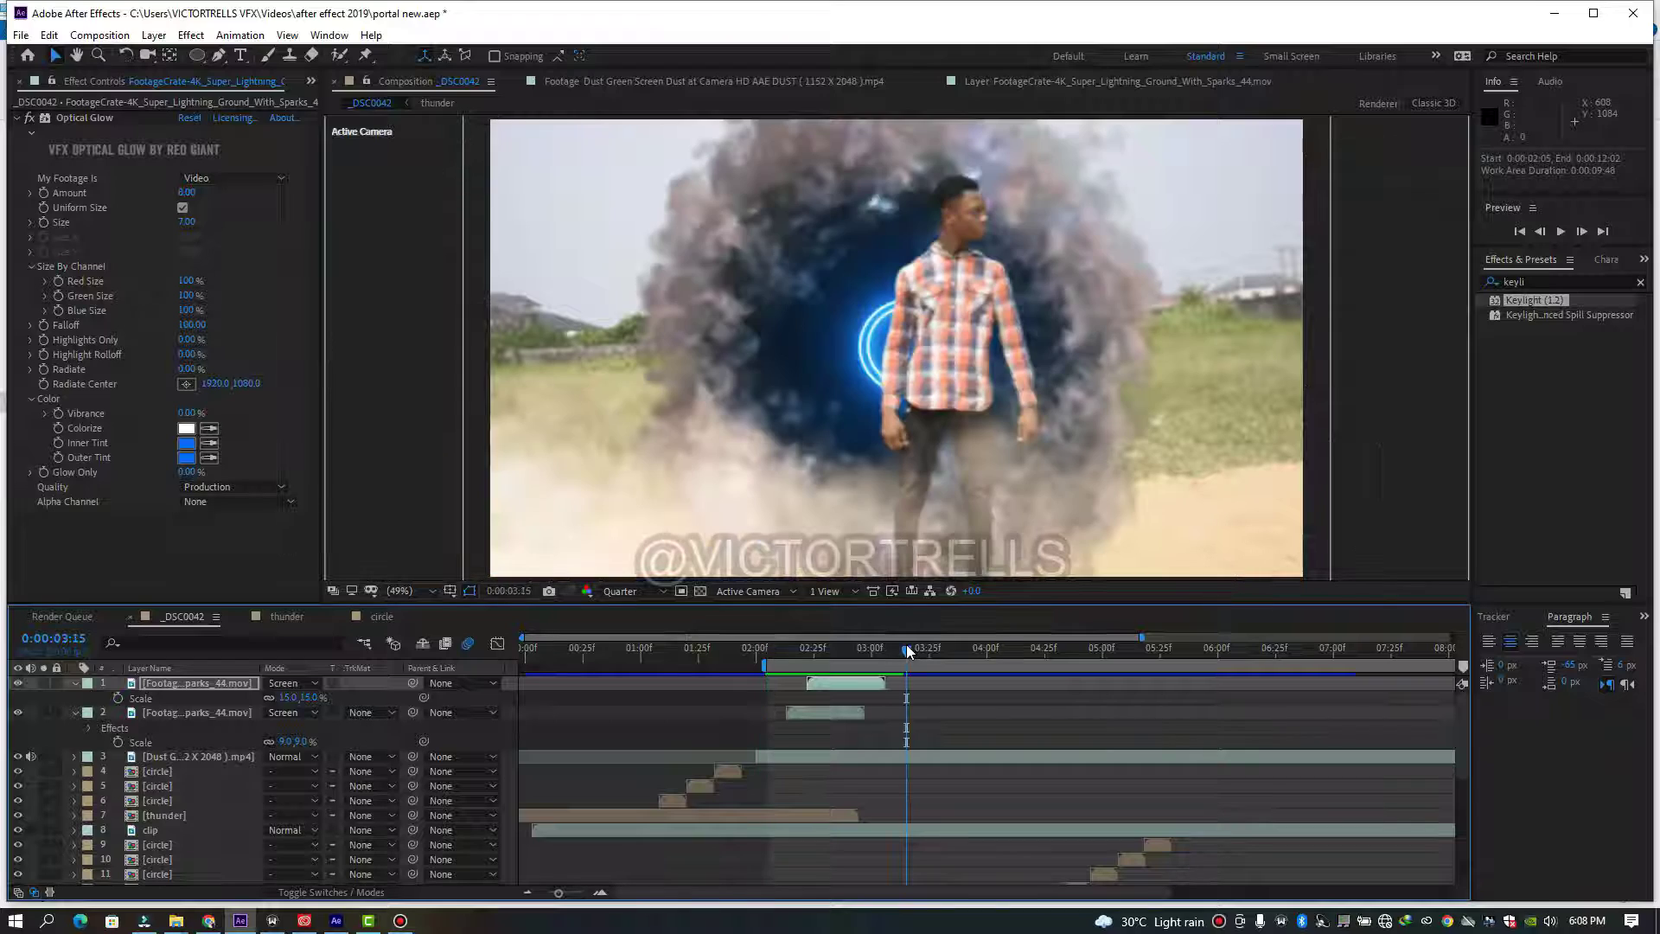
pyautogui.press('n')
pyautogui.press('space')
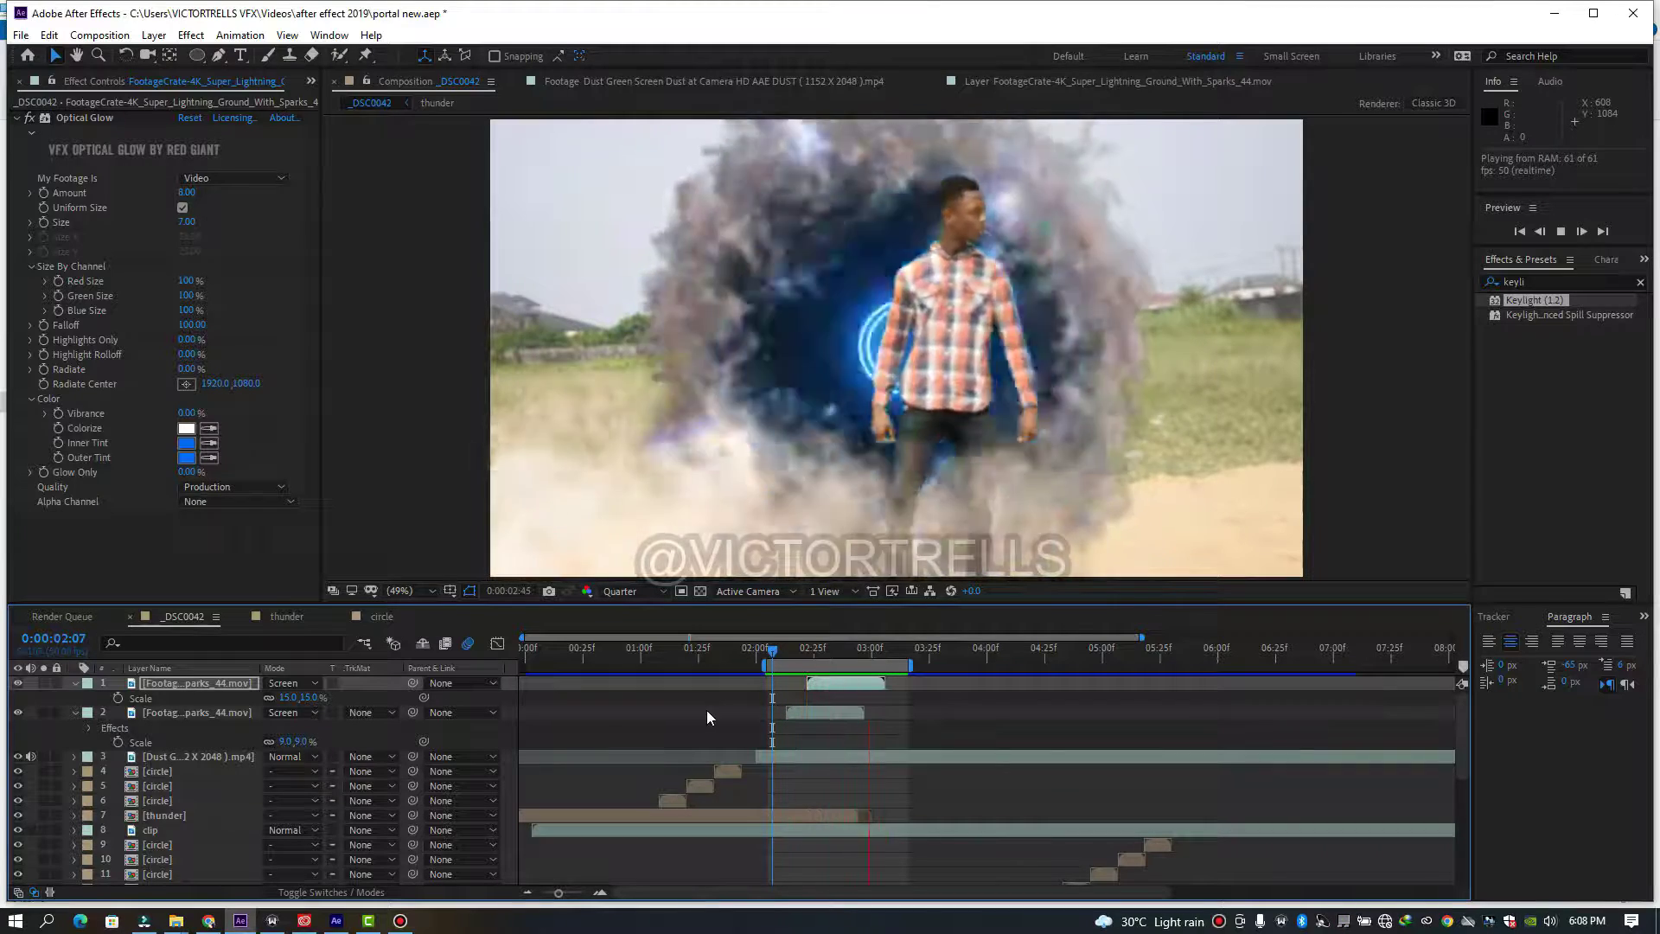
pyautogui.moveTo(773, 648); pyautogui.dragTo(522, 665)
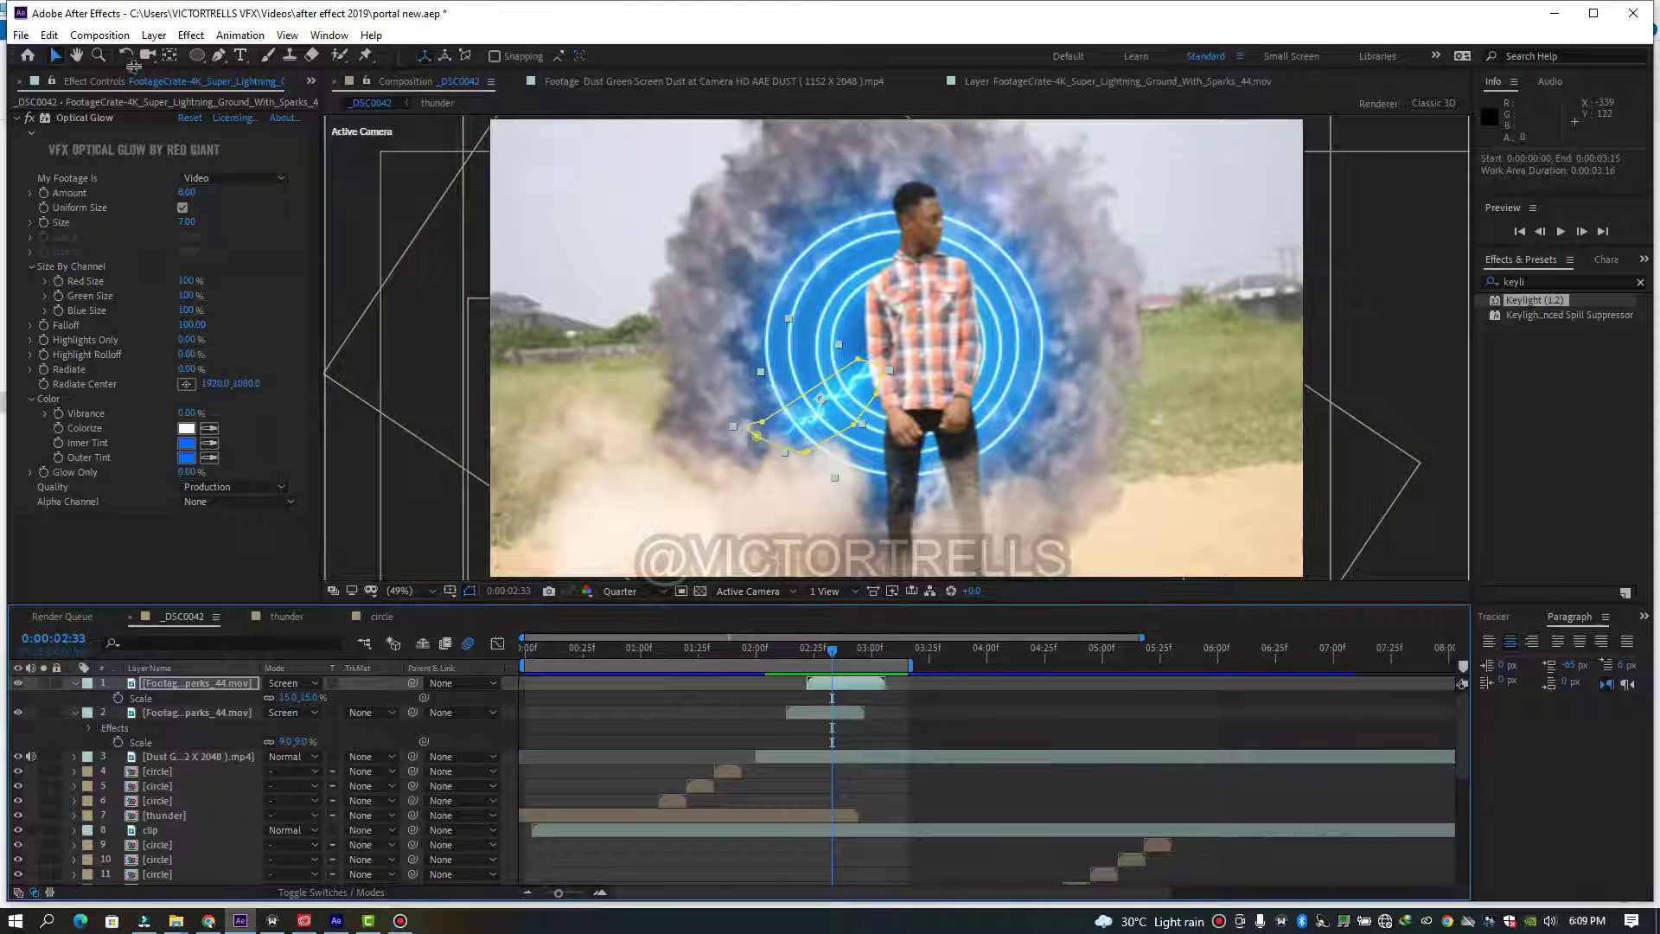
# - Create a new black solid above the lightning layers and apply the Saber effect to it
pyautogui.click(154, 35)
pyautogui.moveTo(388, 49)
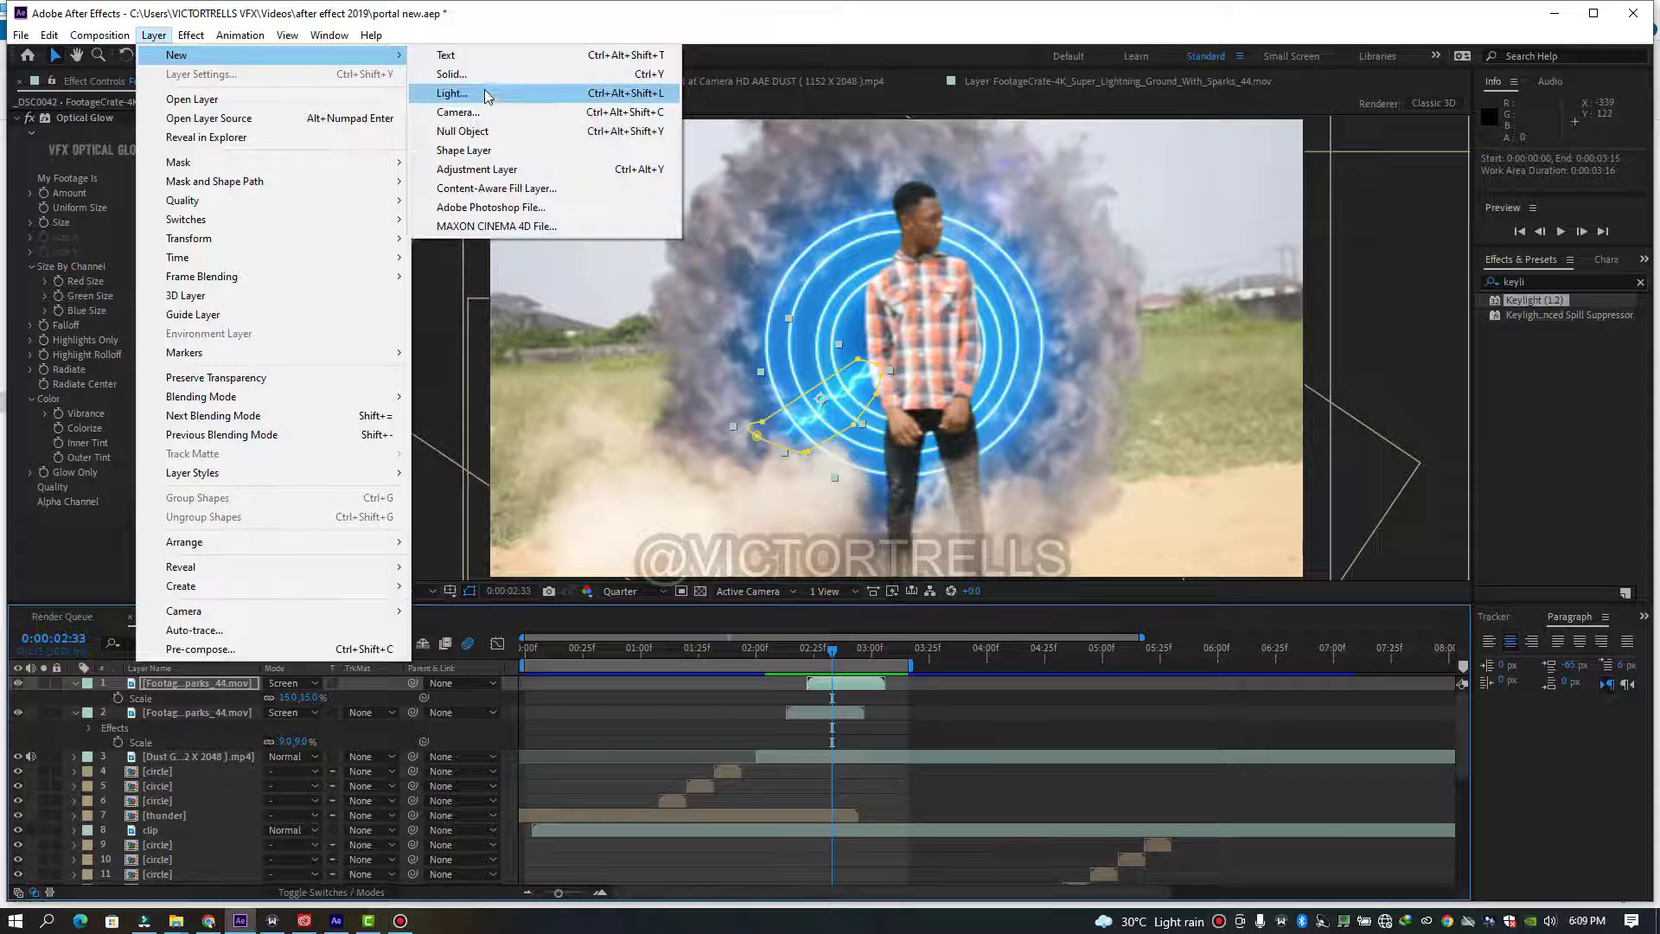
pyautogui.click(474, 75)
pyautogui.click(994, 859)
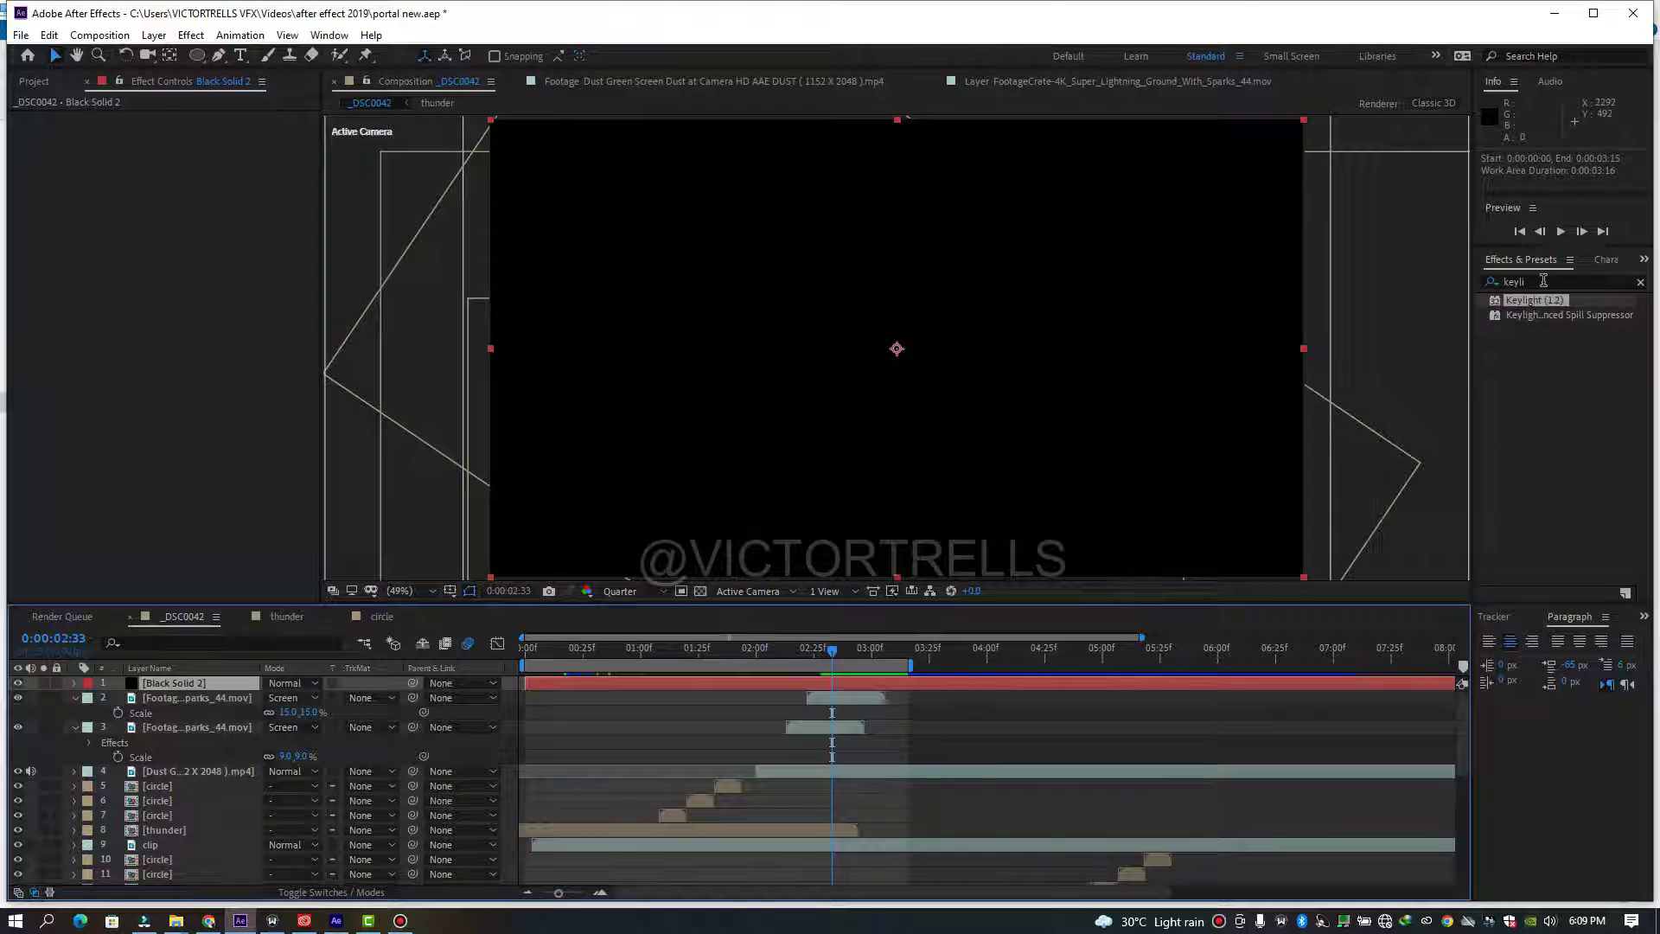
pyautogui.doubleClick(1543, 281)
pyautogui.write('sabe')
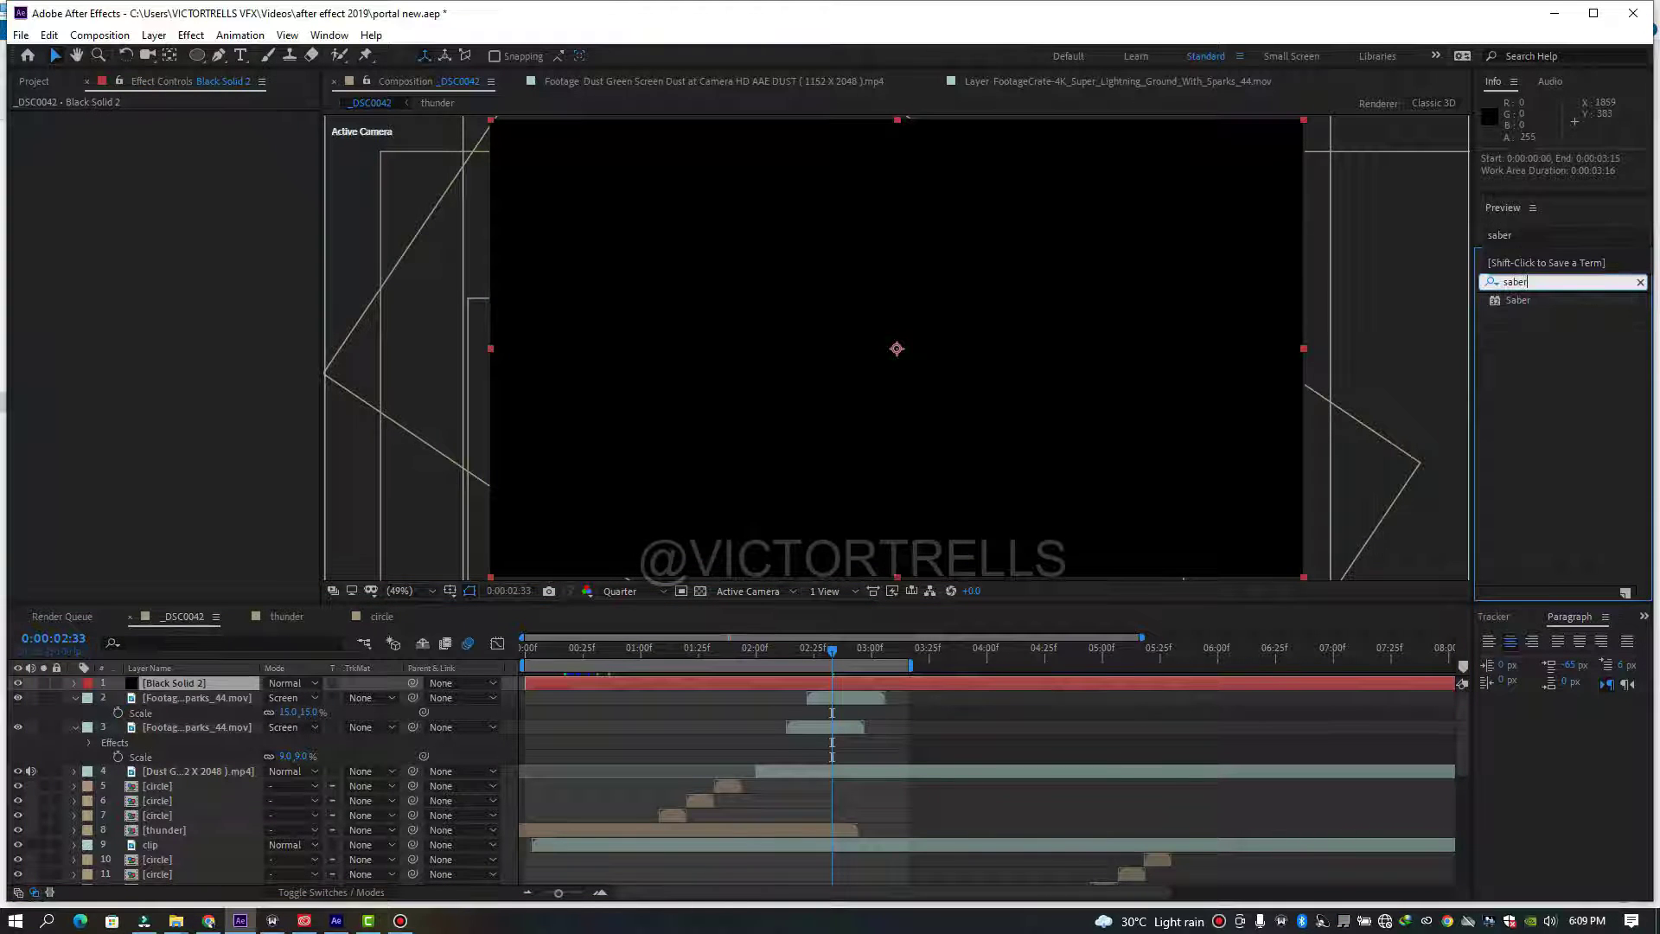
pyautogui.write('r')
pyautogui.doubleClick(1517, 300)
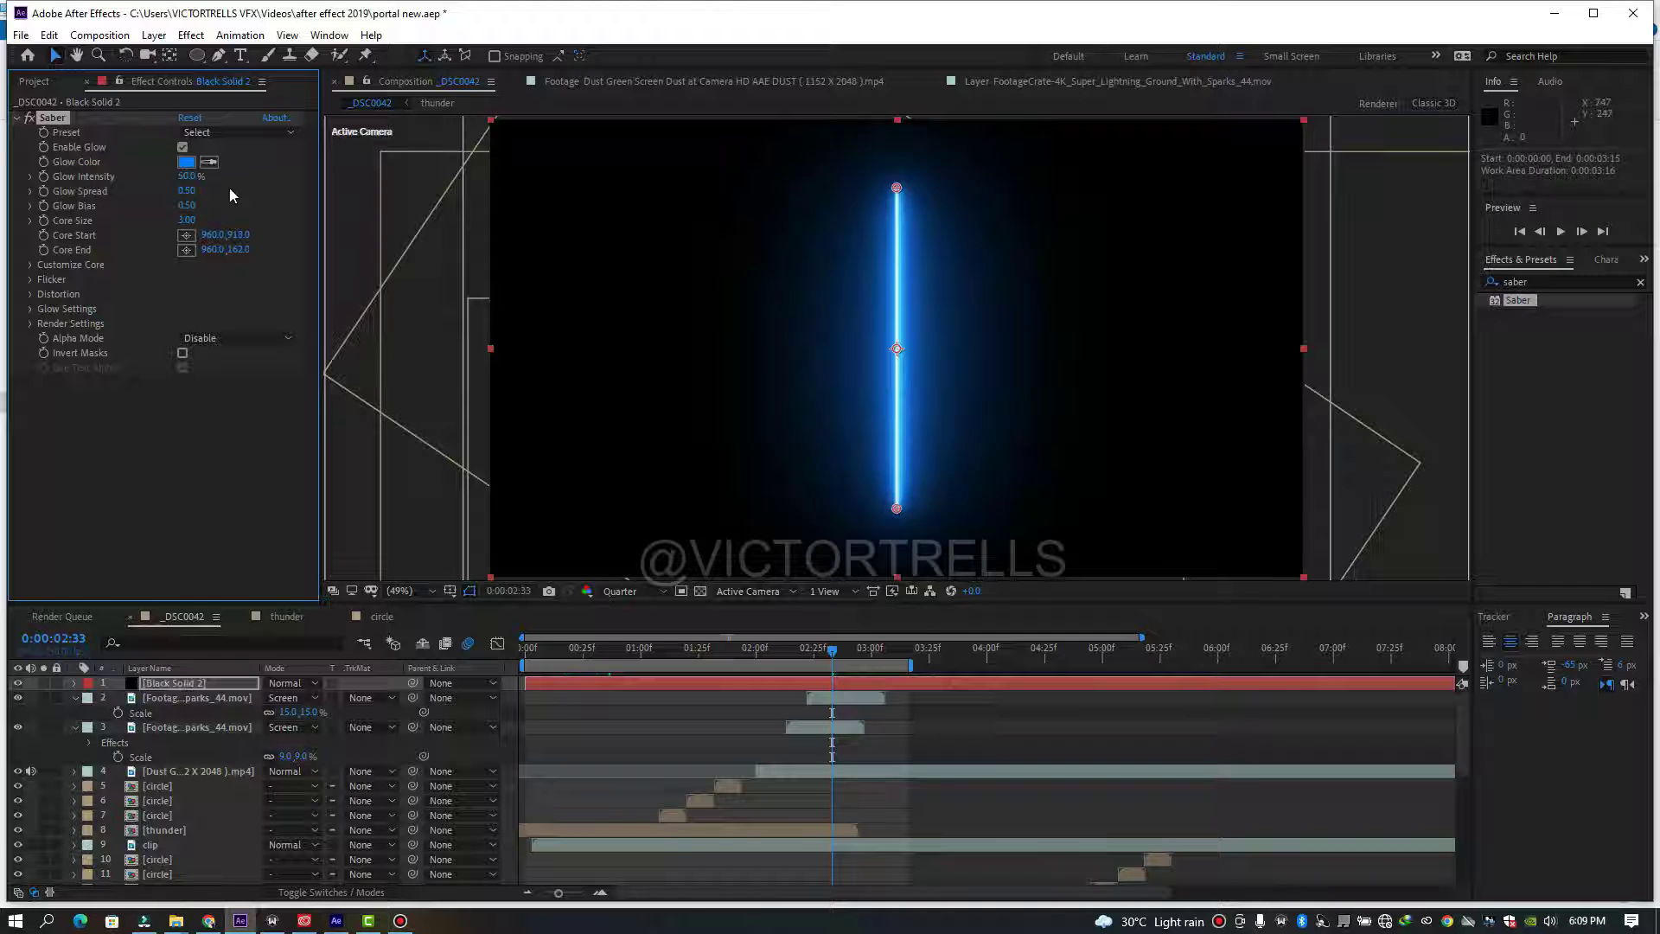
# - With Saber disabled and the black solid hidden, draw a short two-point Pen mask across the man's upper leg below his hand
pyautogui.click(28, 119)
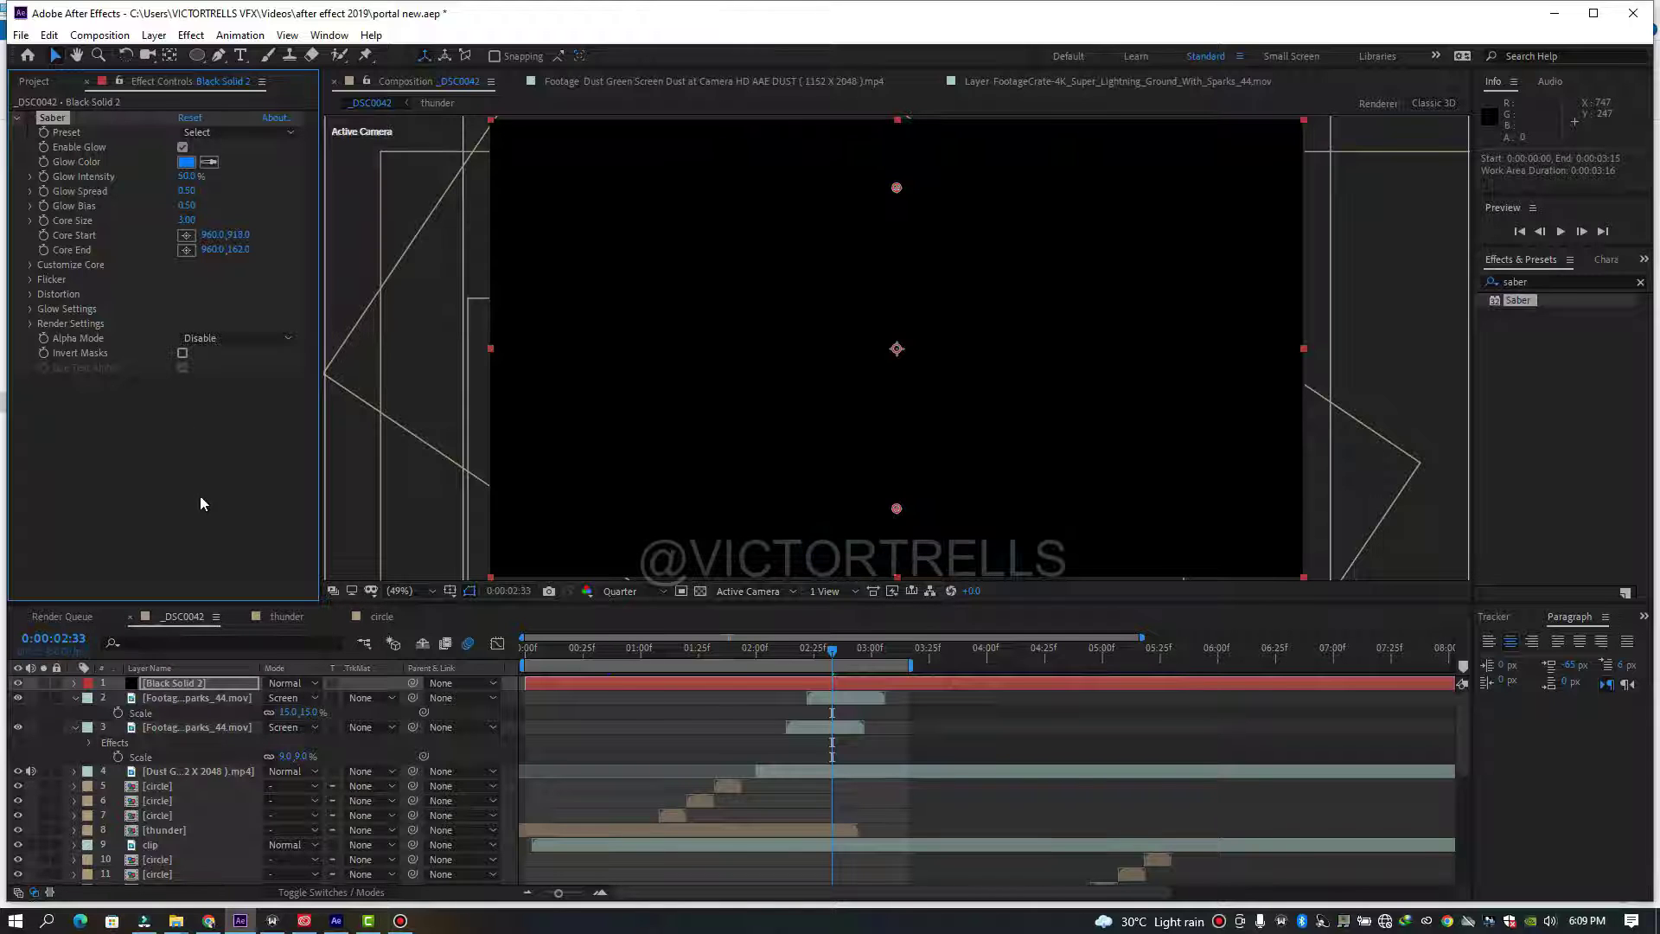
pyautogui.click(18, 683)
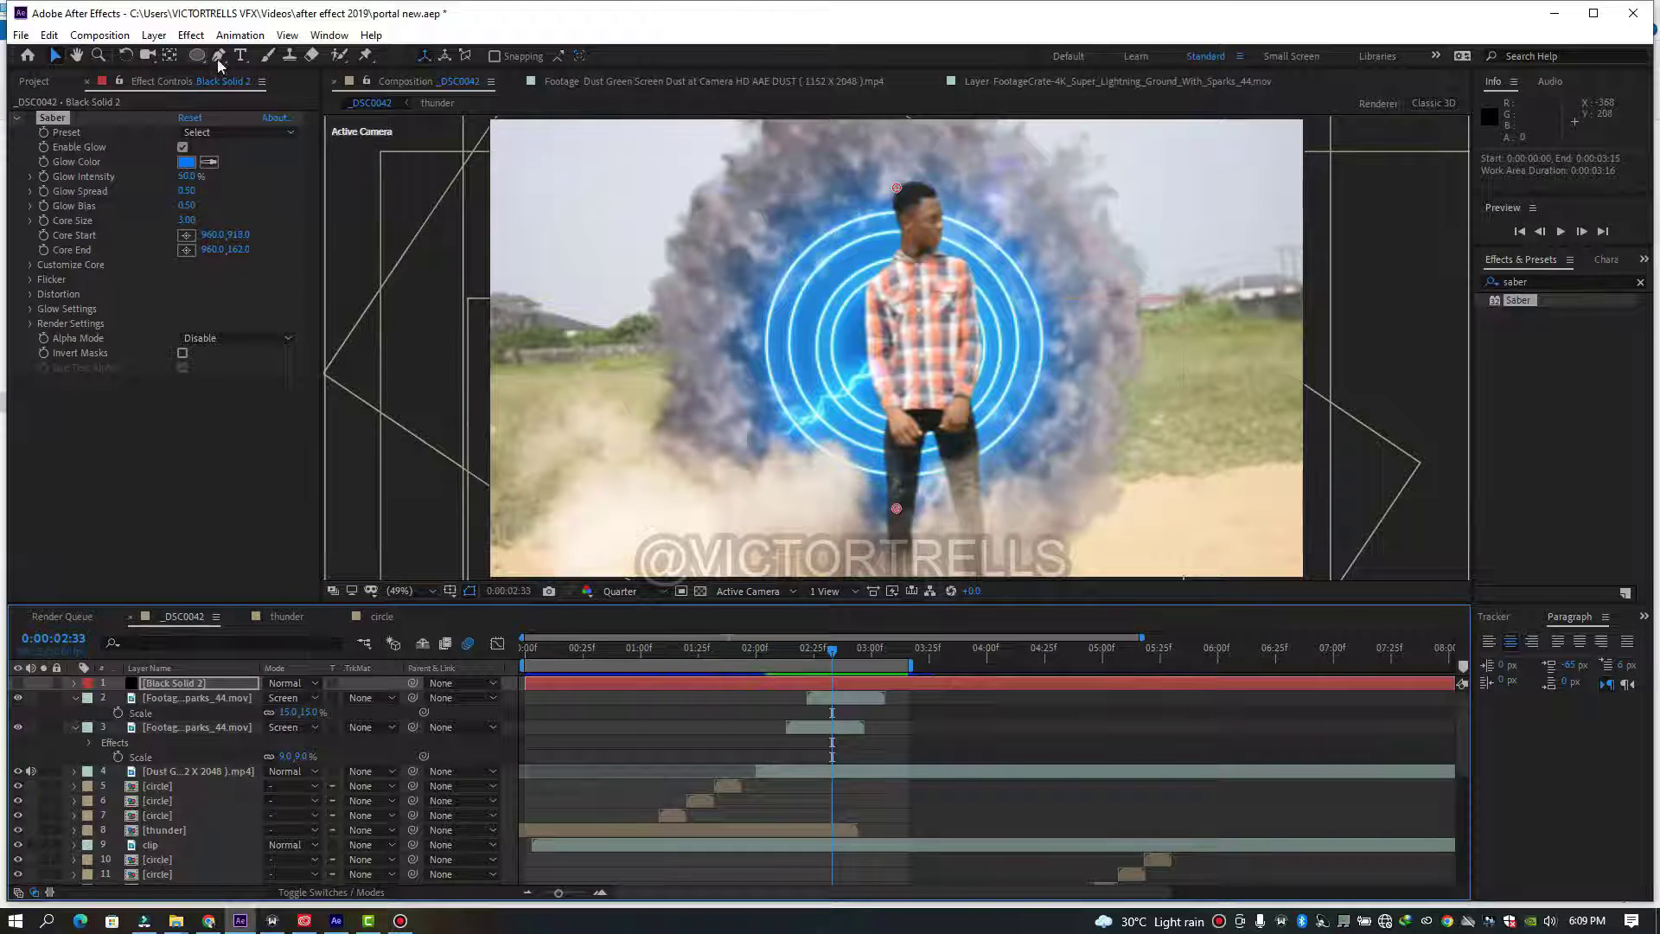
pyautogui.click(219, 57)
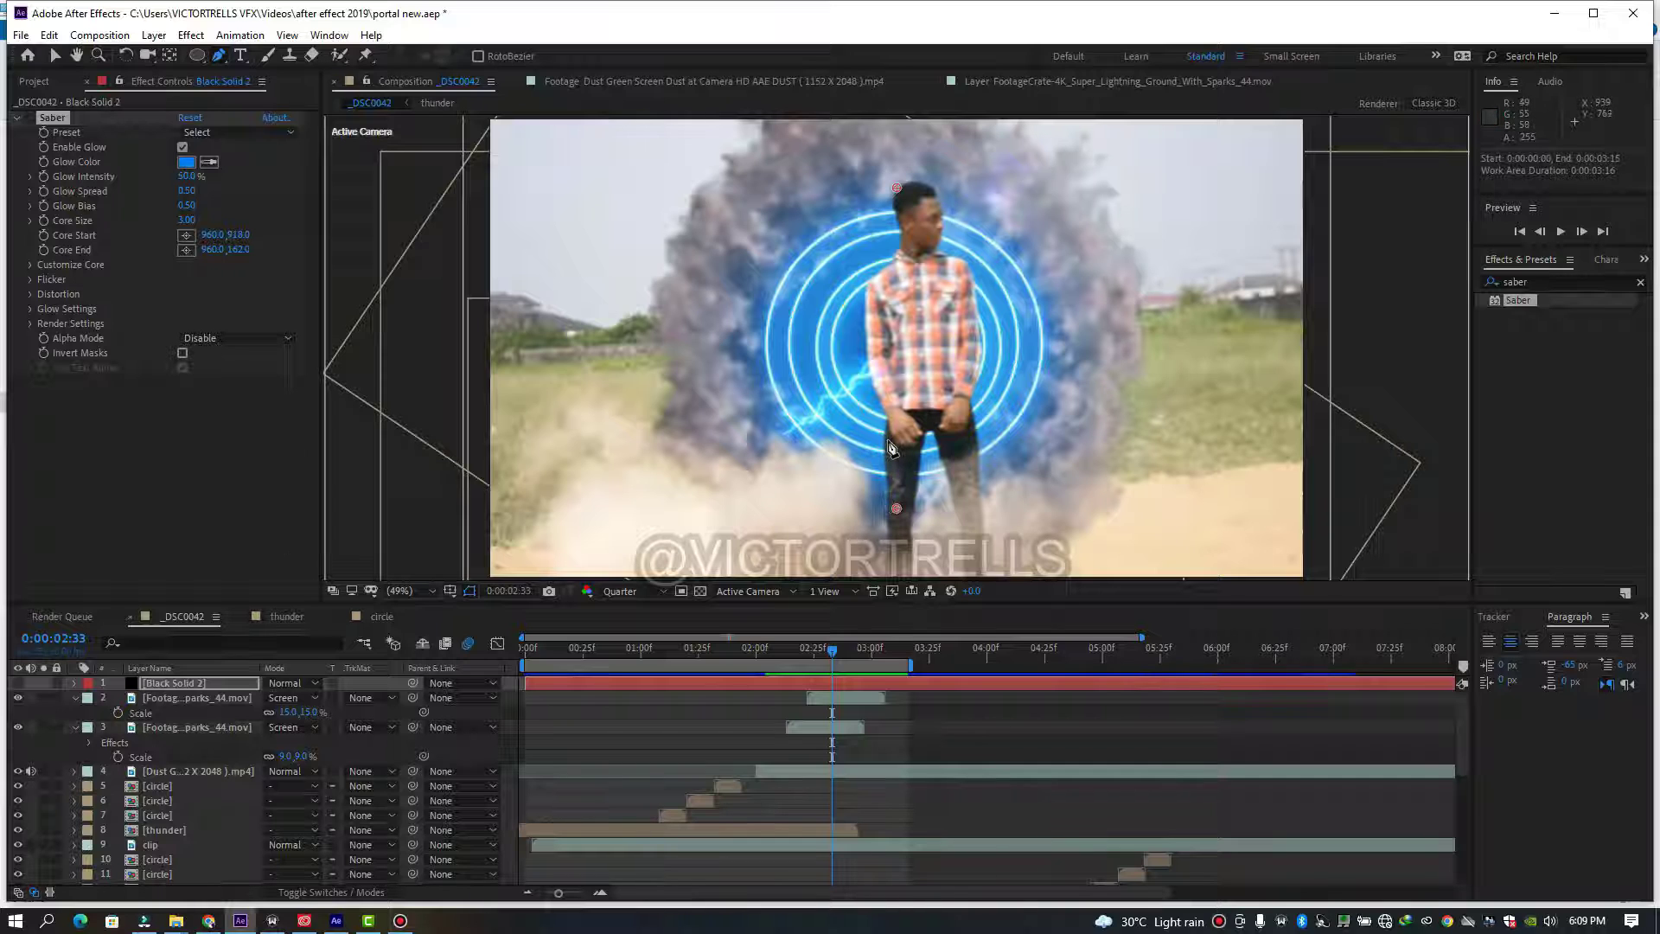
pyautogui.click(886, 438)
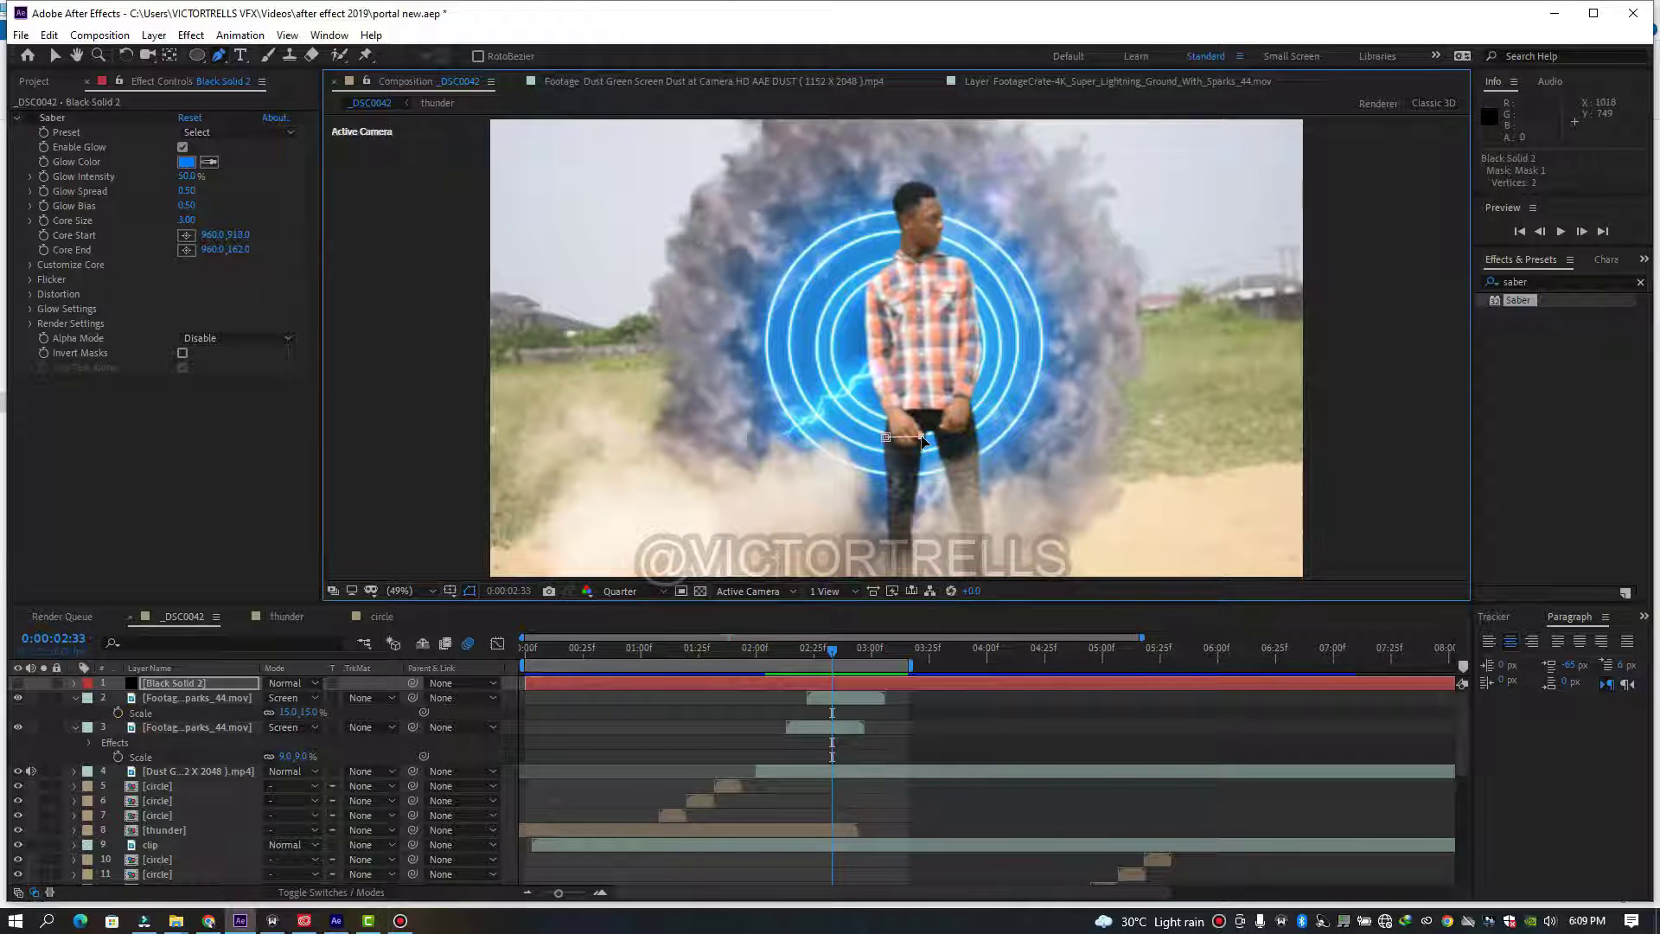
pyautogui.click(56, 56)
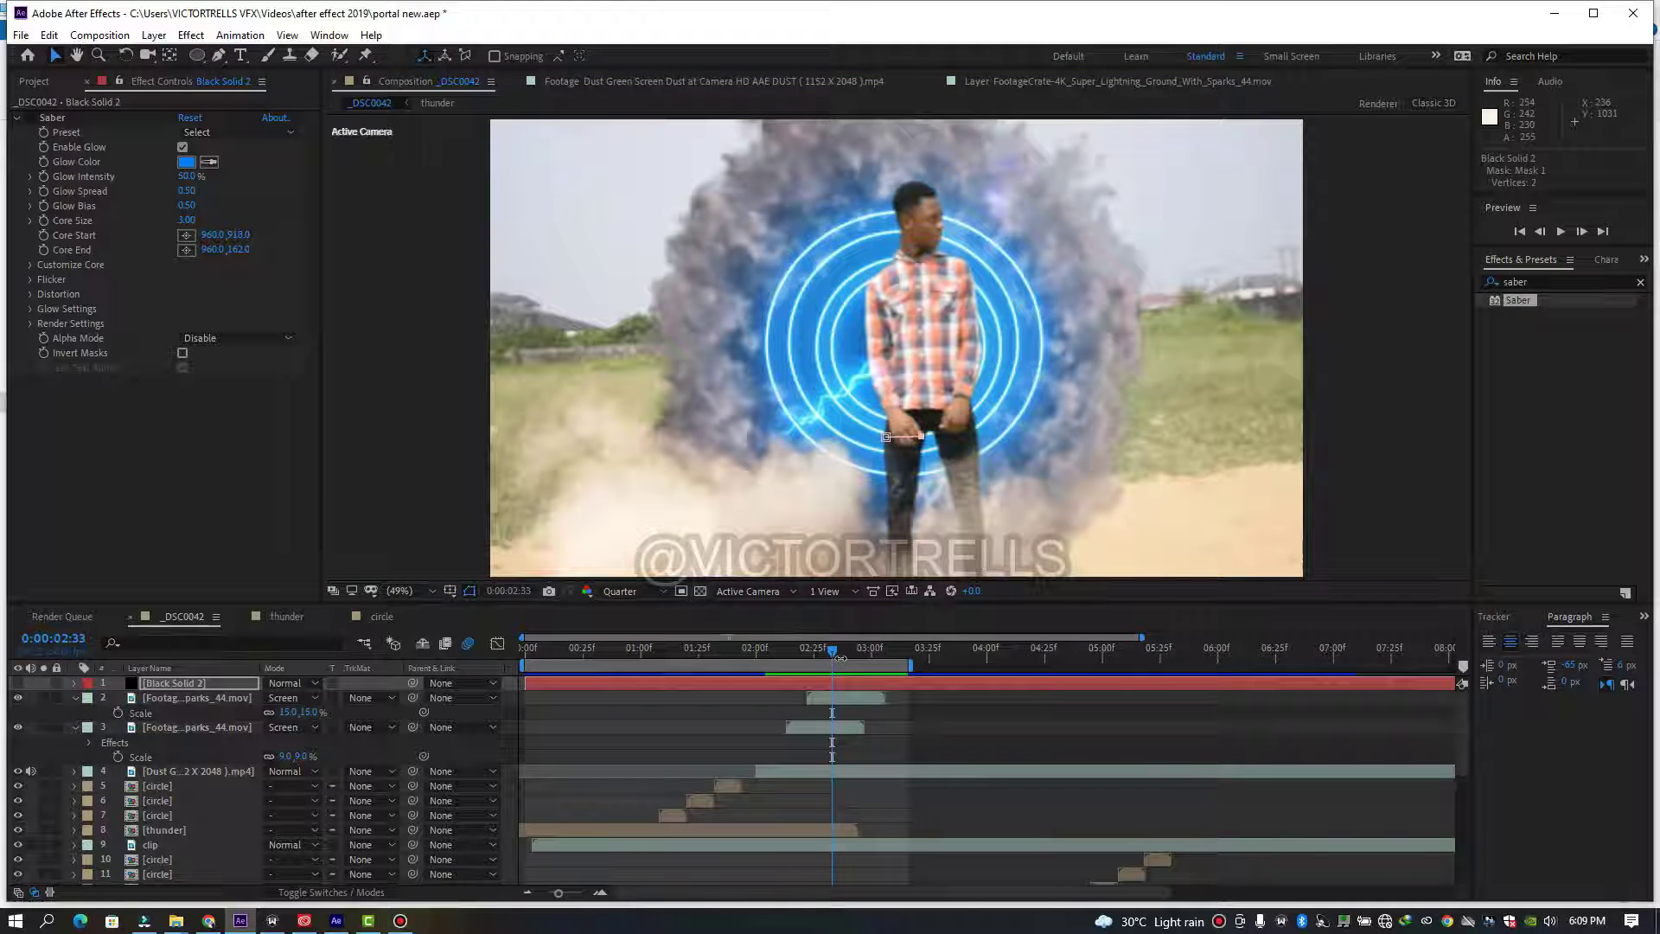
# - Keyframe the solid's mask path at 0:00:02:33, and at 0:00:02:40 move the path down the leg to the frame's lower edge
pyautogui.press('m')
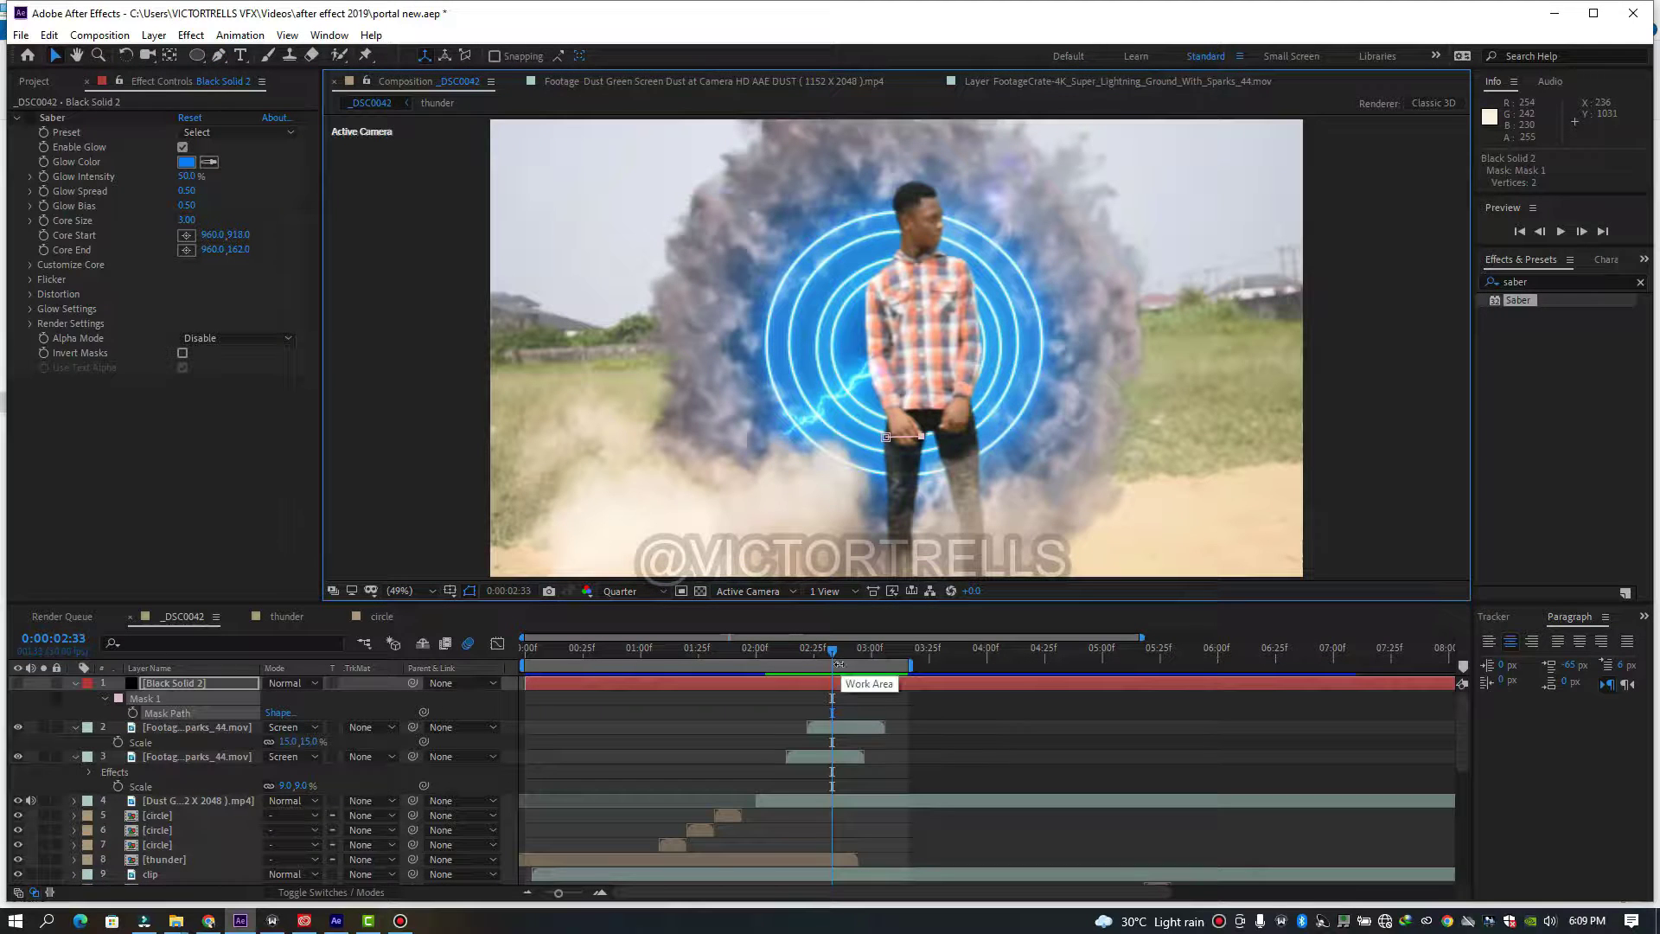
pyautogui.click(133, 713)
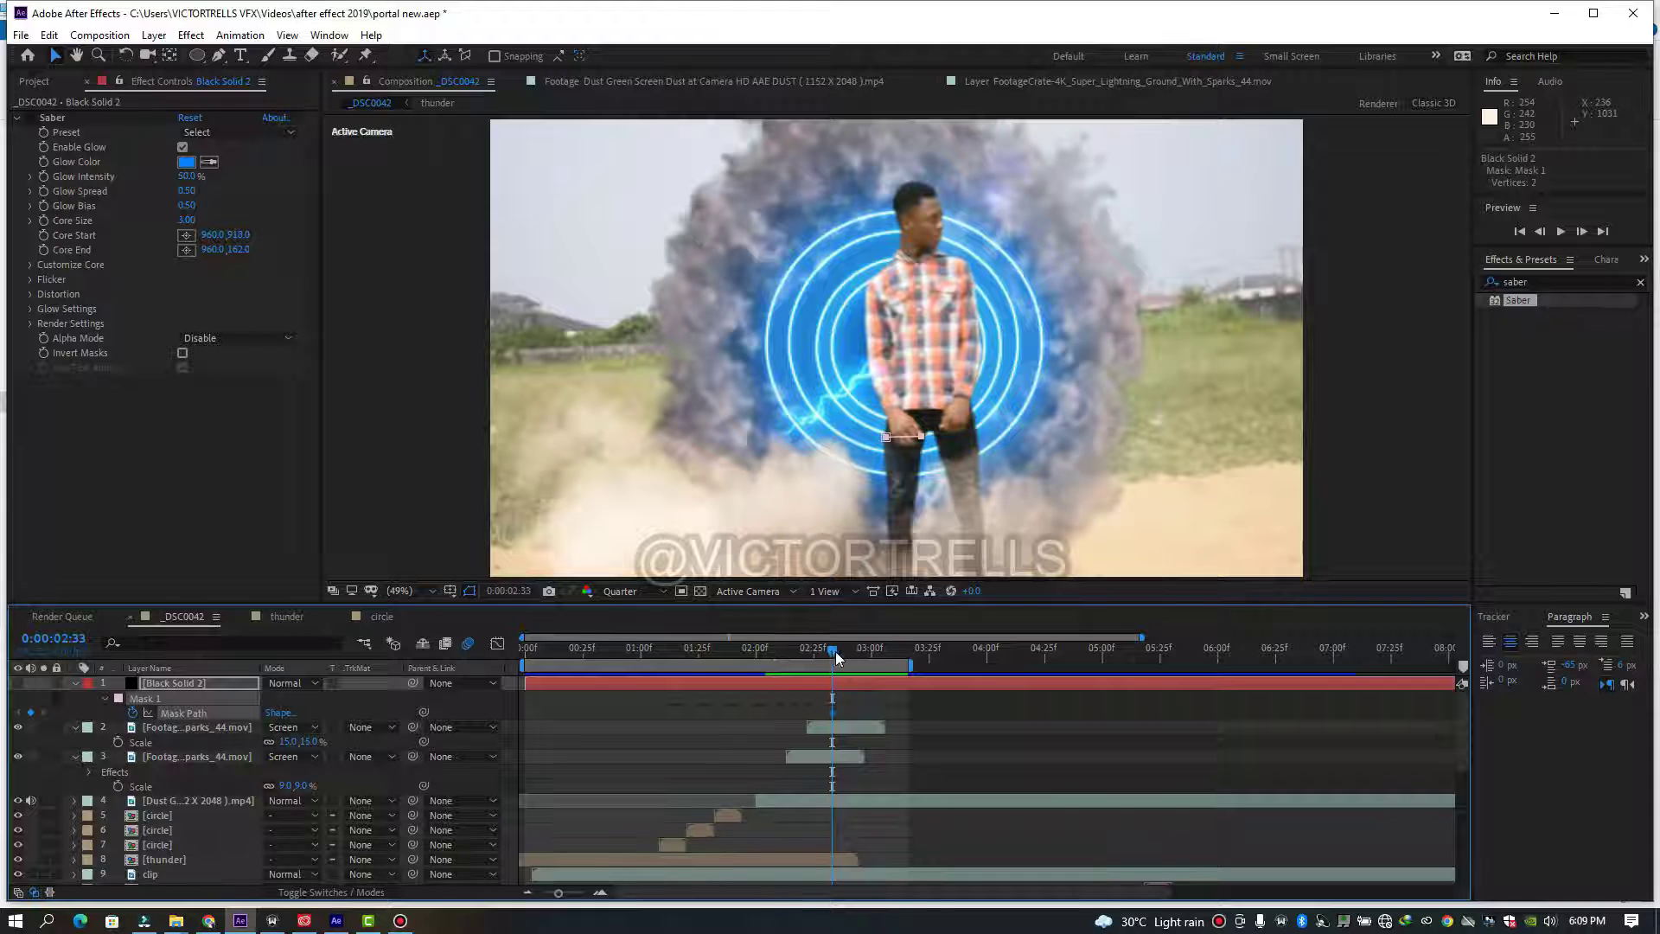
pyautogui.moveTo(834, 657); pyautogui.dragTo(852, 664)
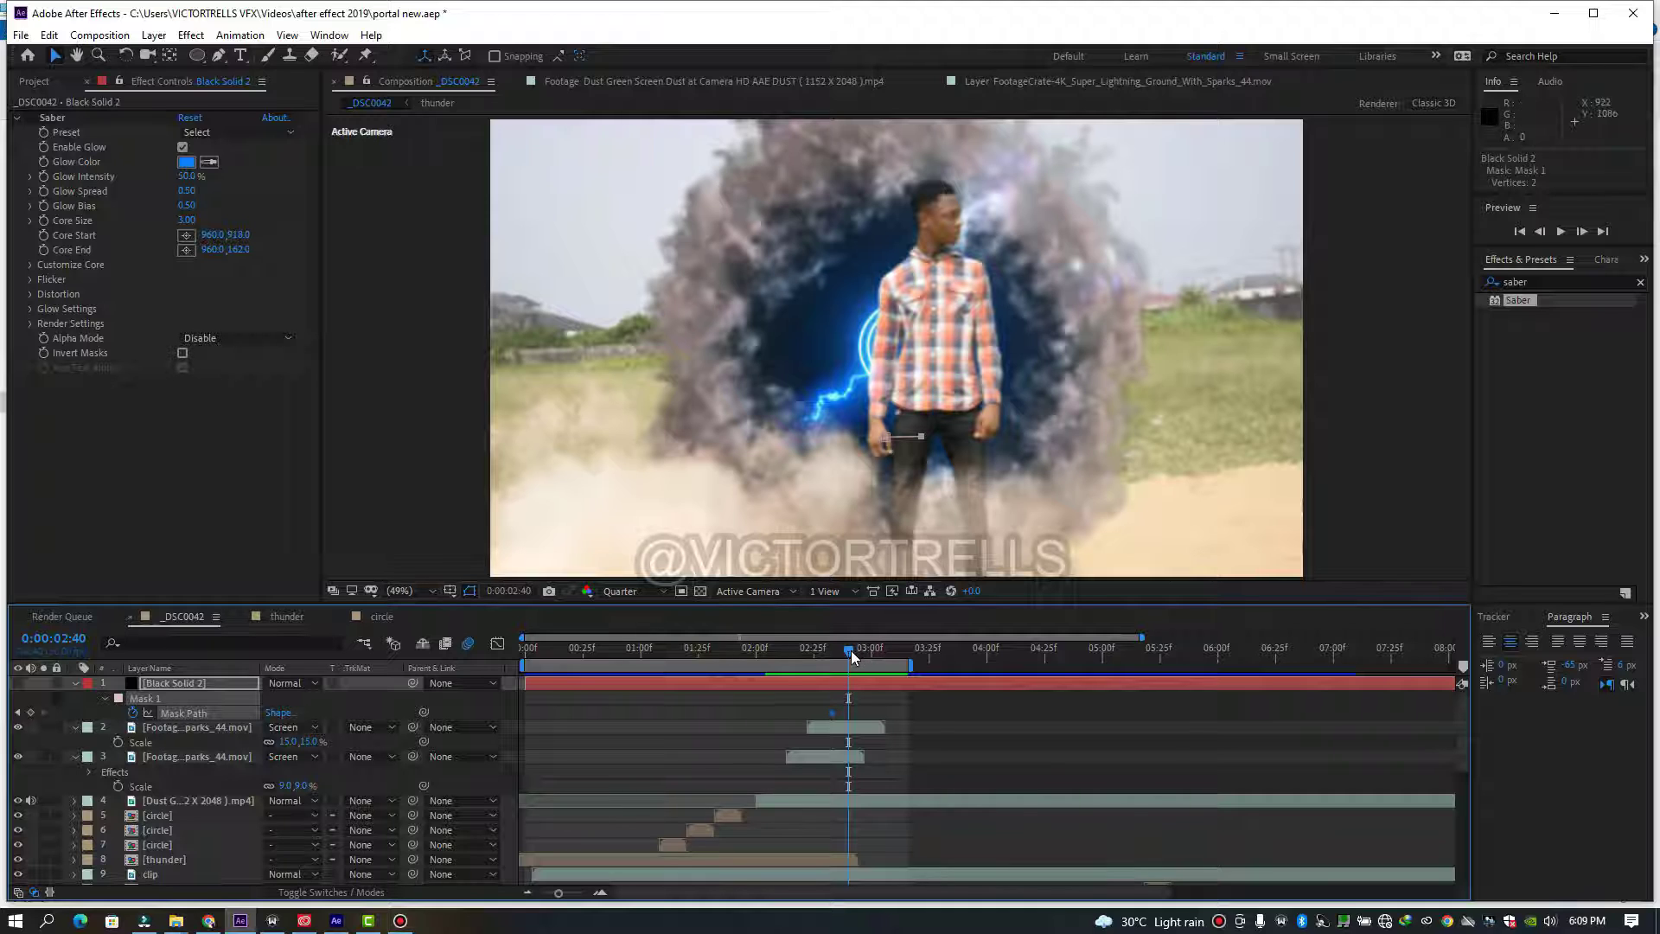
pyautogui.click(886, 438)
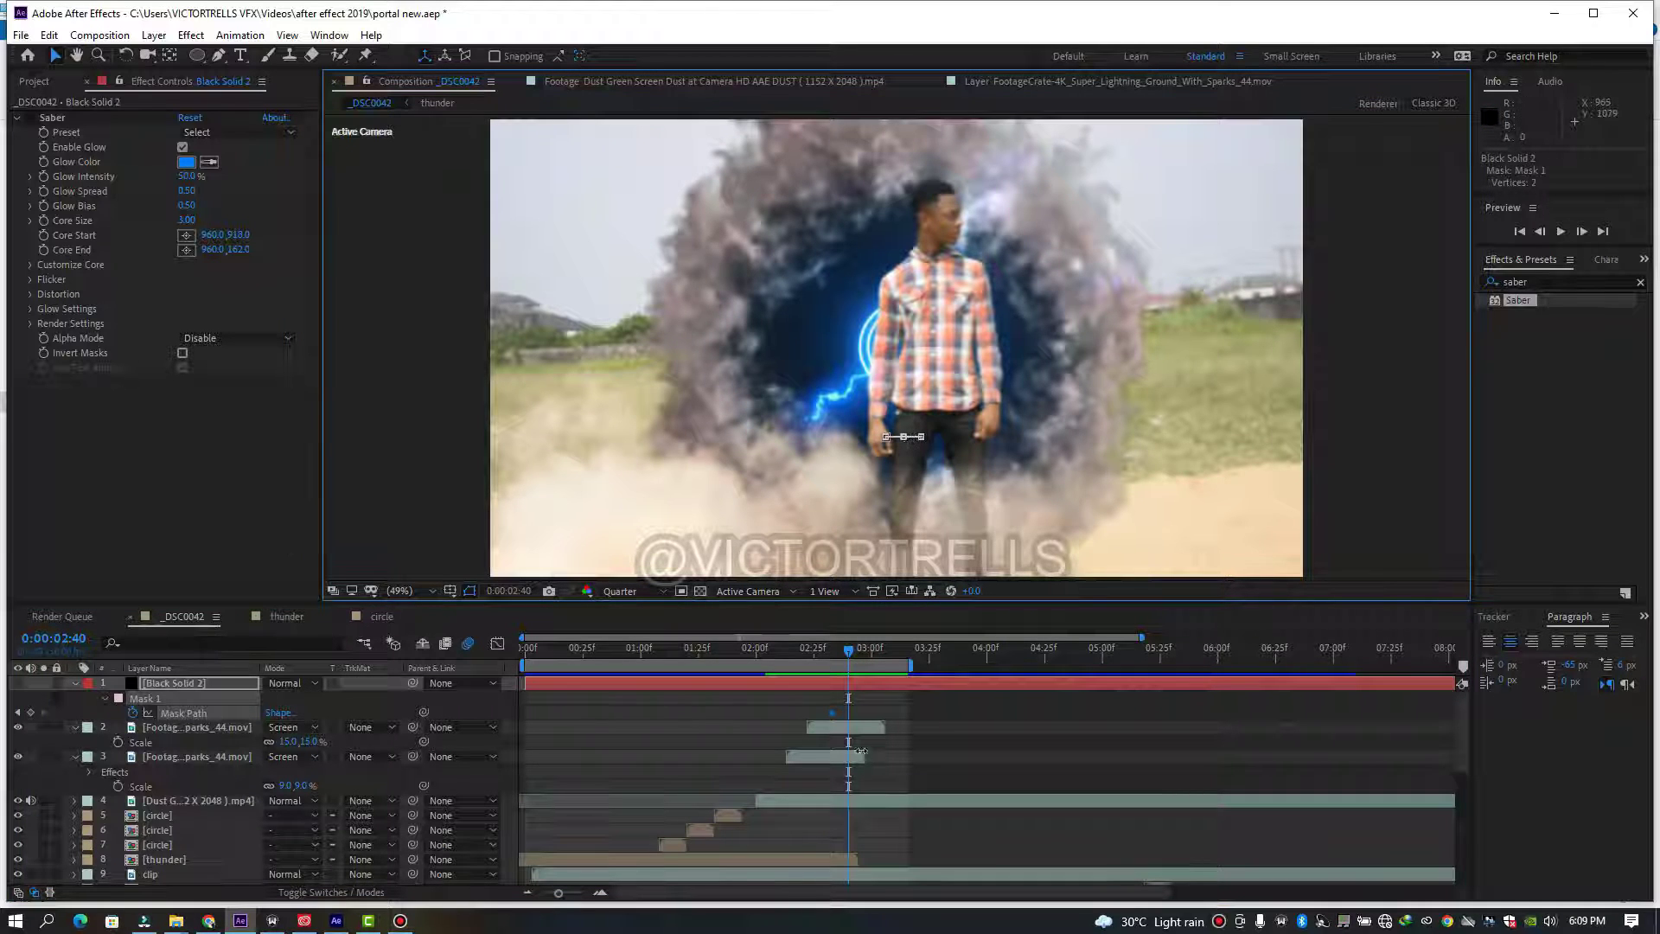
pyautogui.click(924, 678)
pyautogui.click(886, 684)
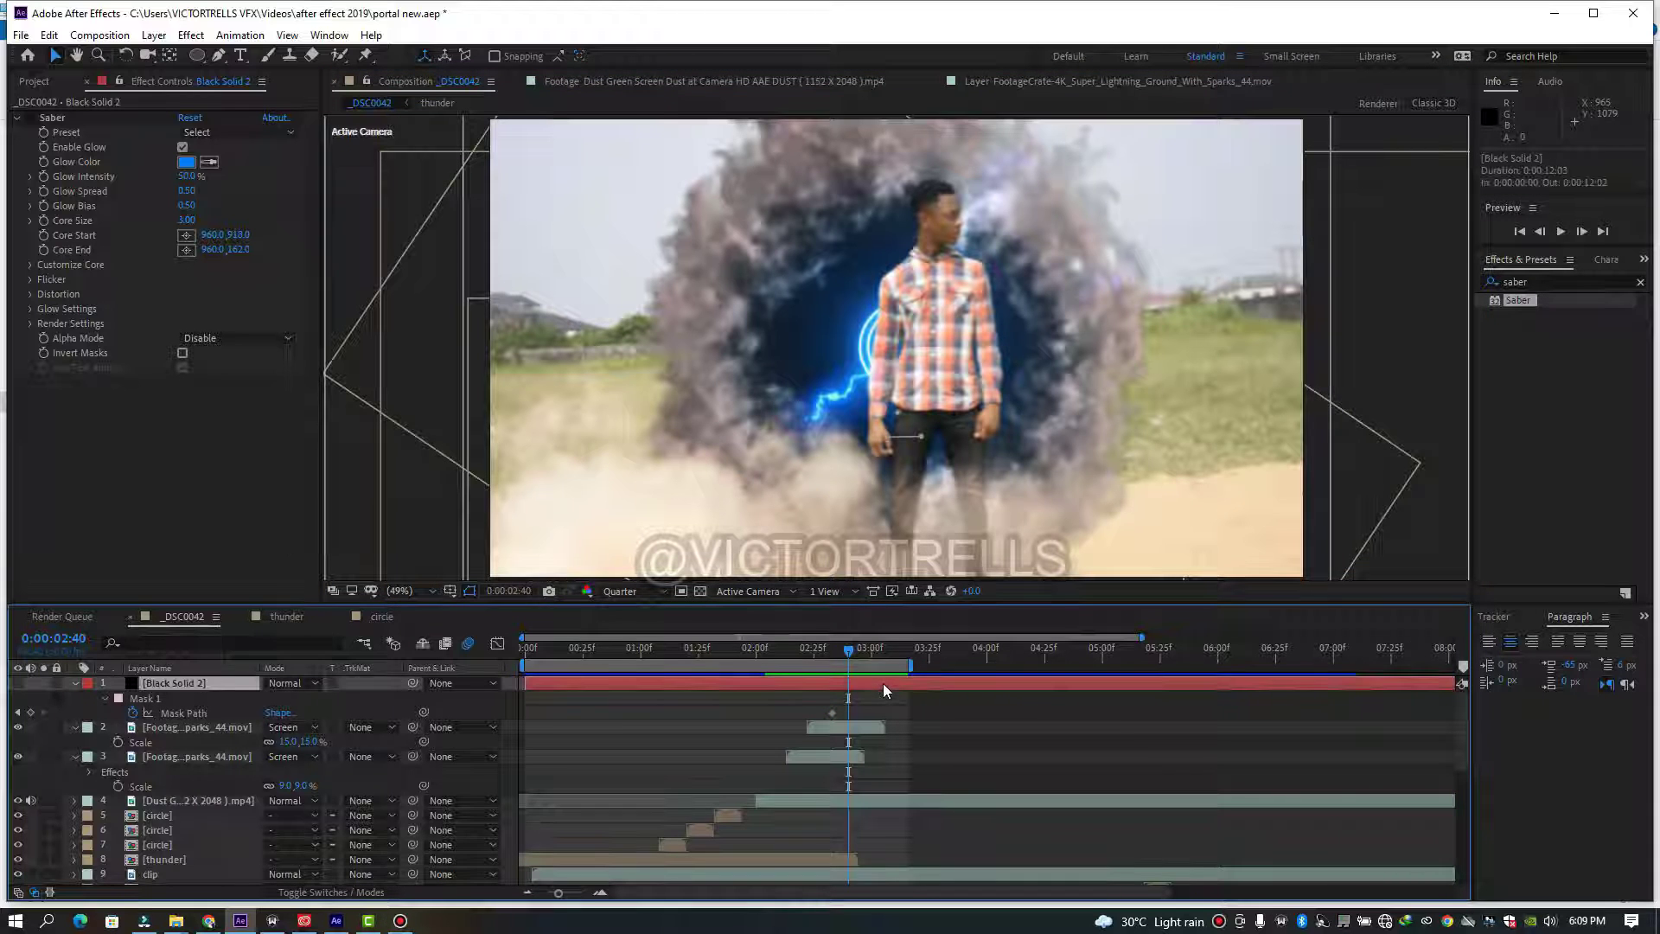
pyautogui.click(897, 441)
pyautogui.moveTo(900, 443); pyautogui.dragTo(900, 538)
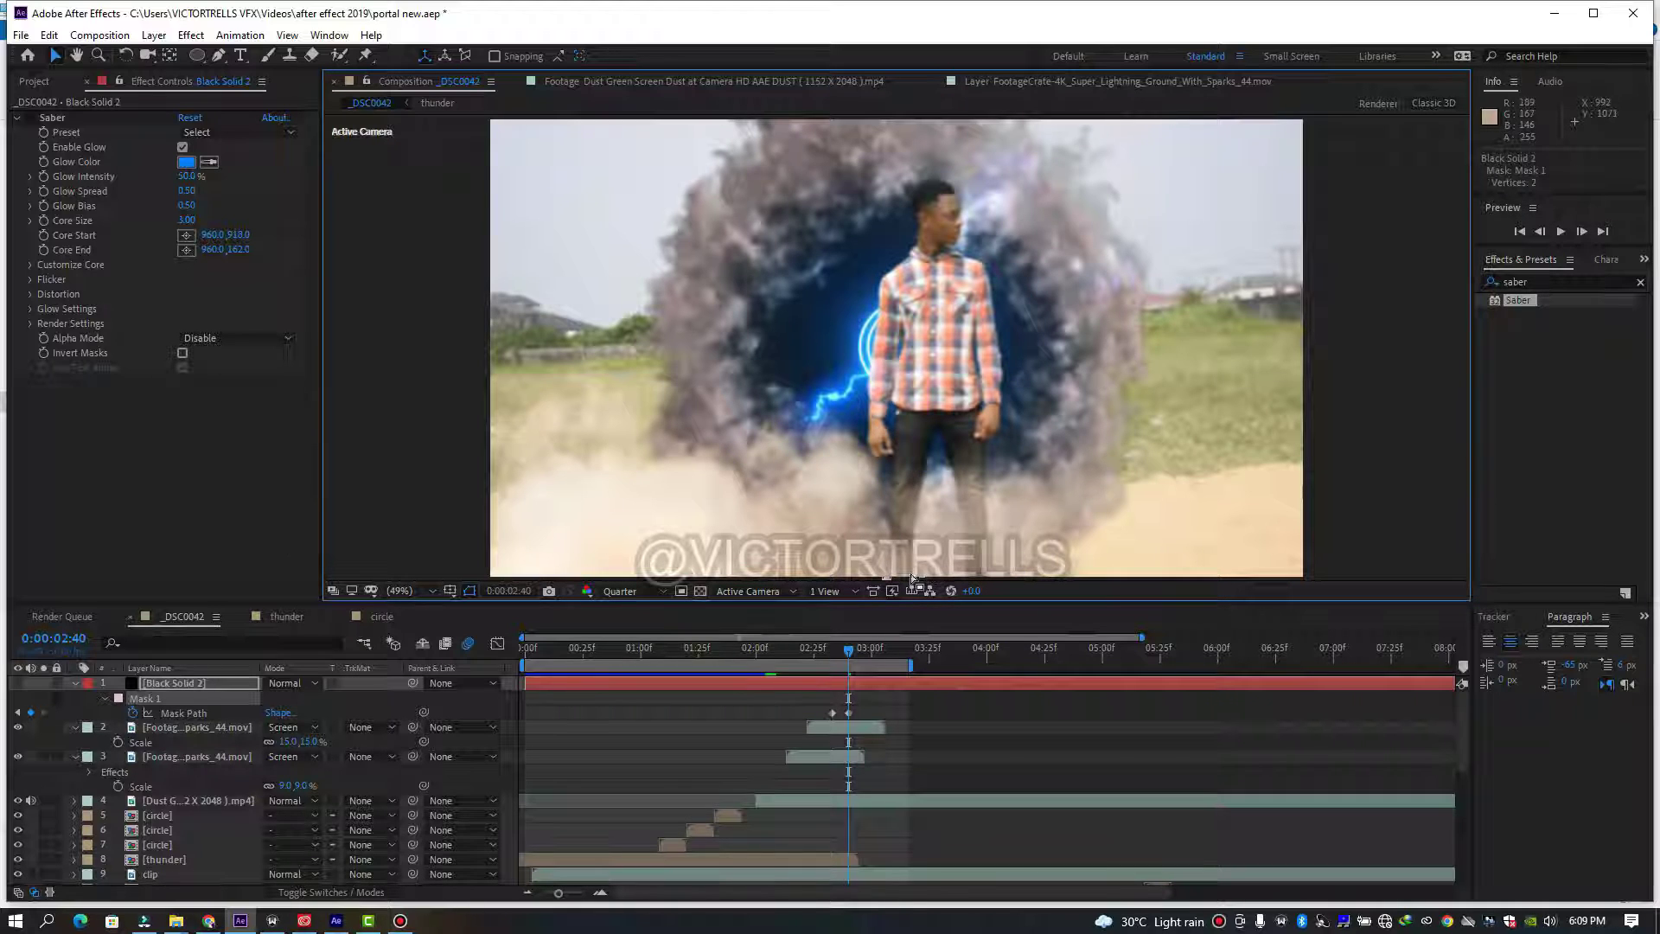
# - Set the preview resolution to Full and adjust the mask path's position under the man's leg at the frame's lower edge
pyautogui.press('/')
pyautogui.press('g')
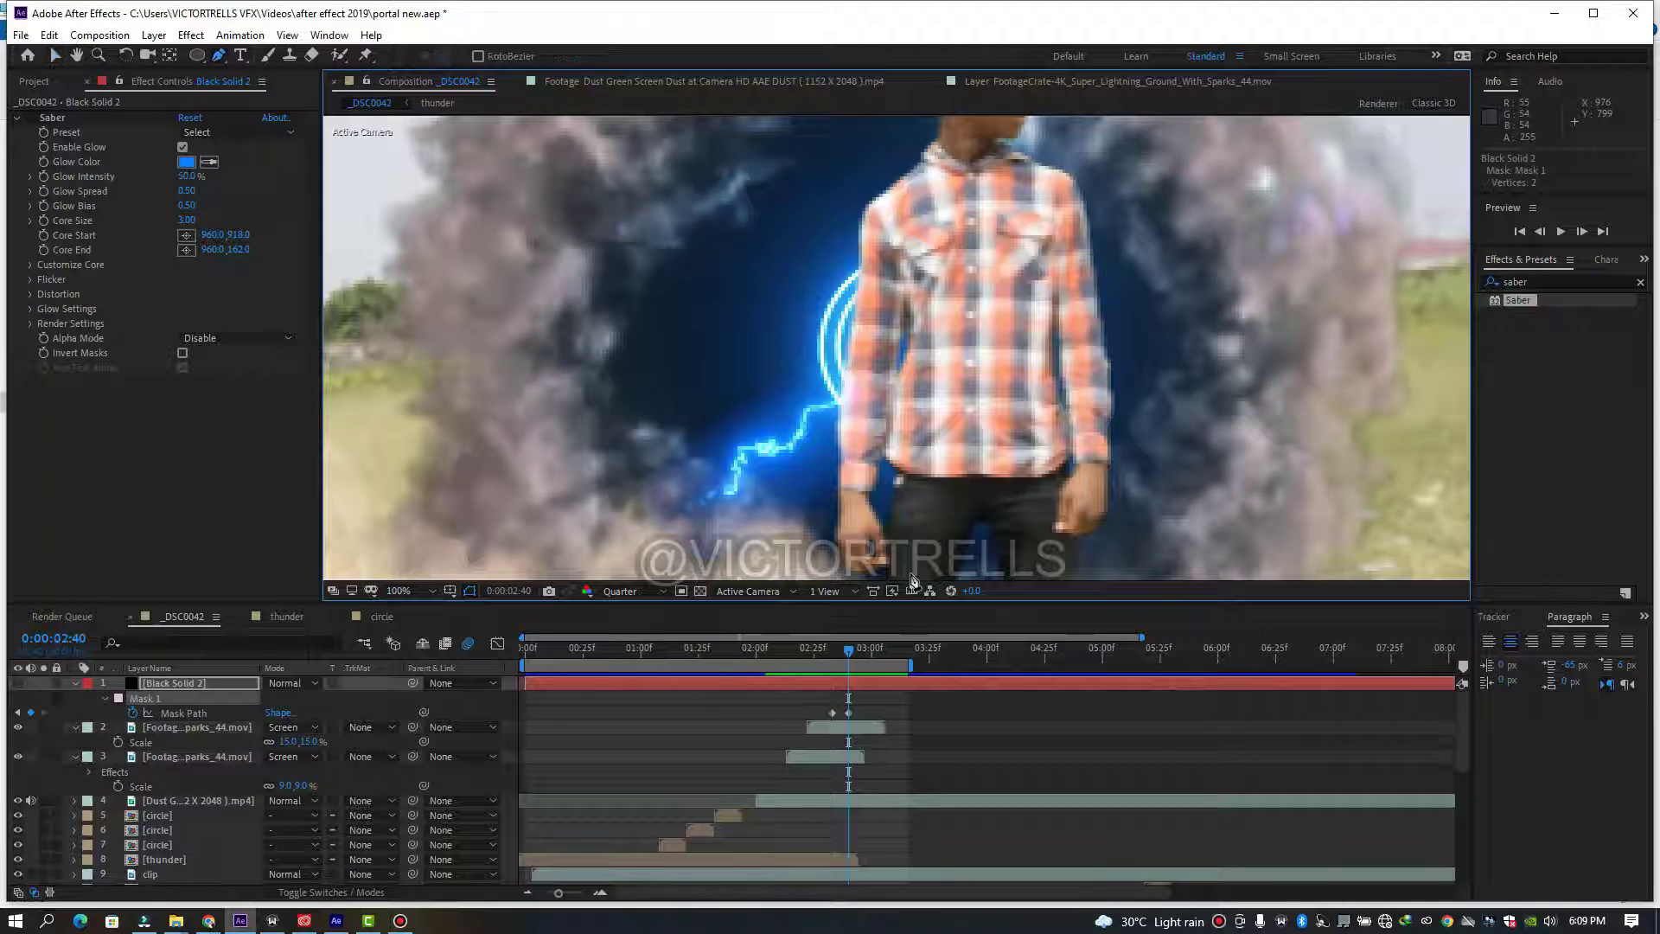
pyautogui.scroll(-5, 892, 416)
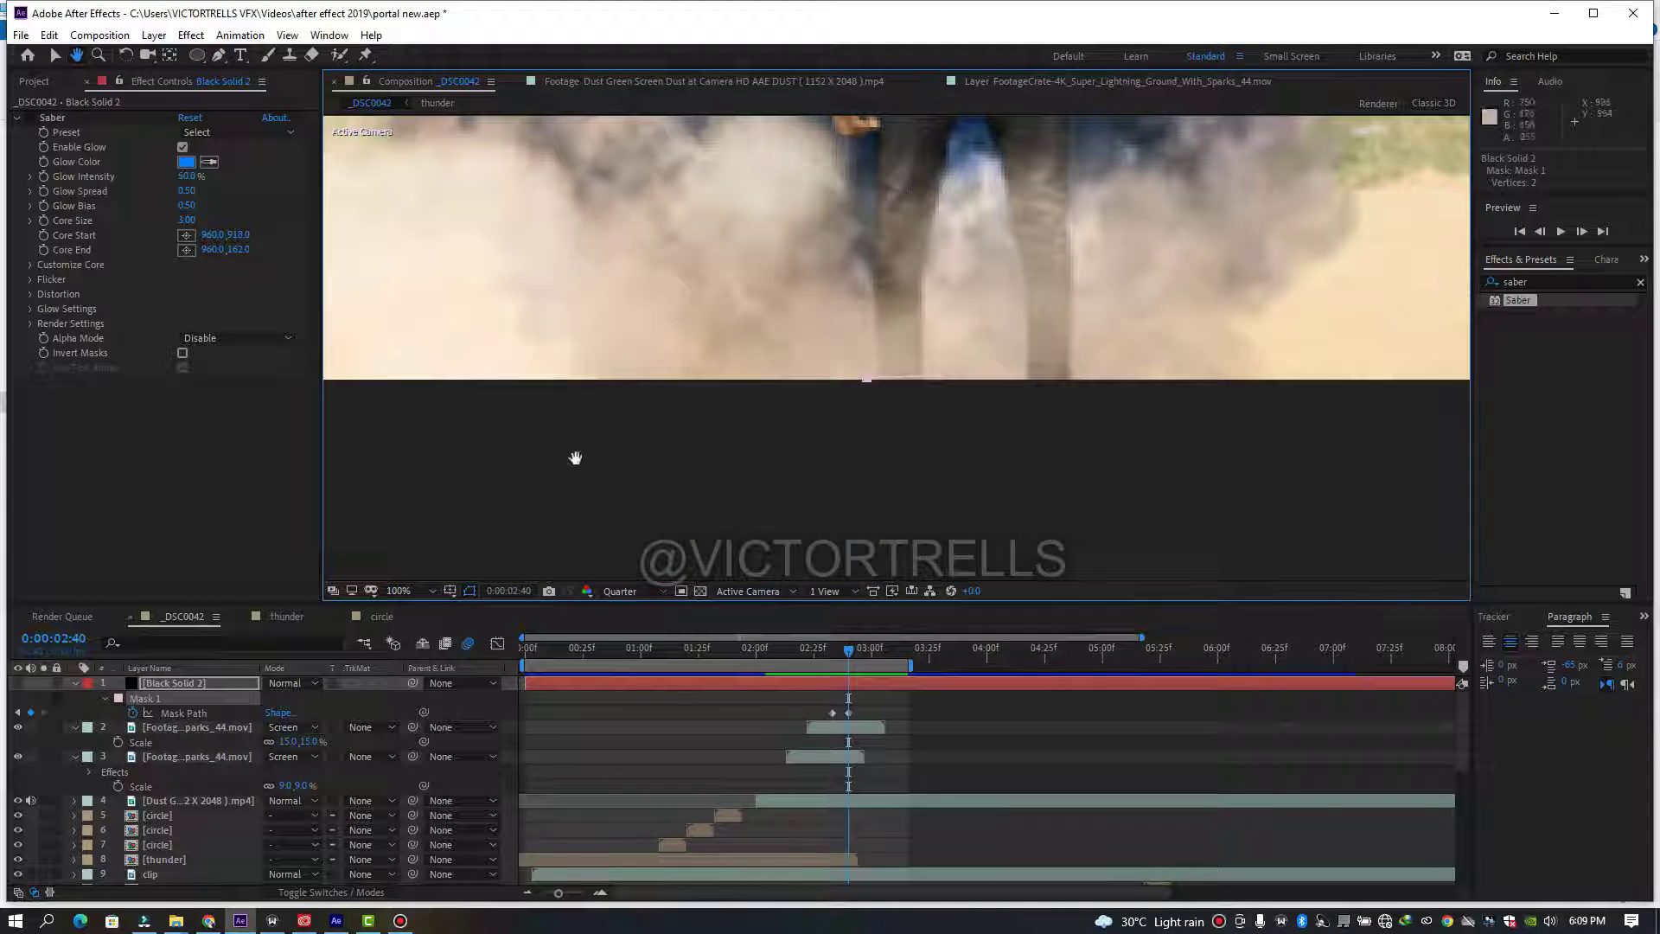
pyautogui.click(406, 590)
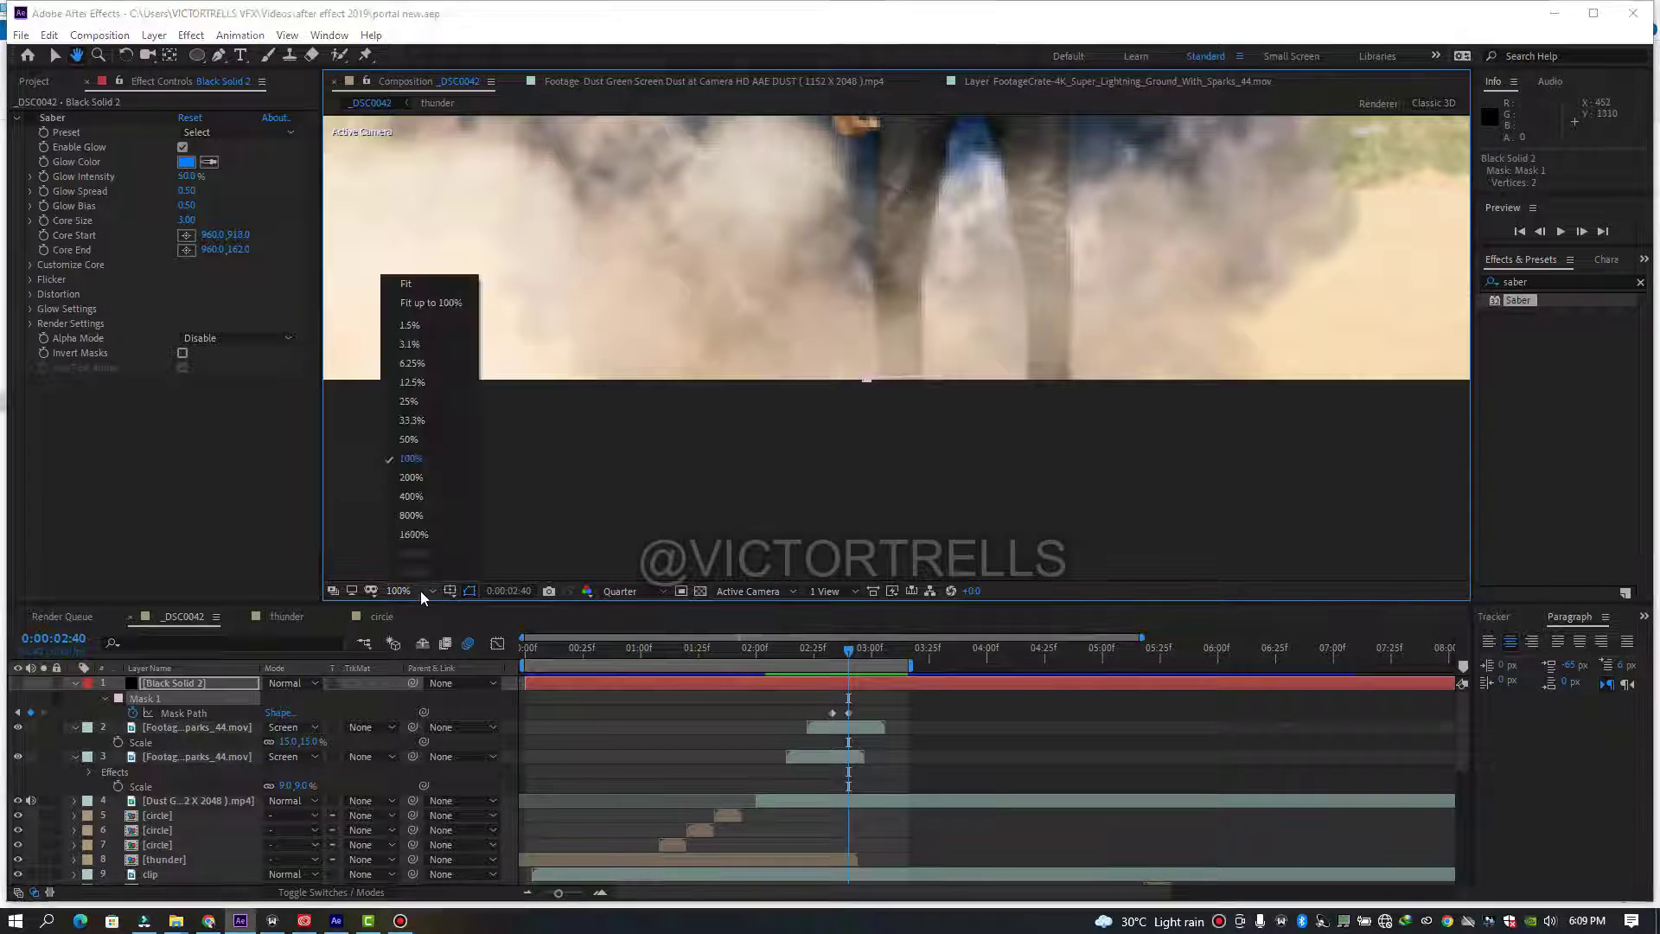
pyautogui.click(611, 593)
pyautogui.click(623, 632)
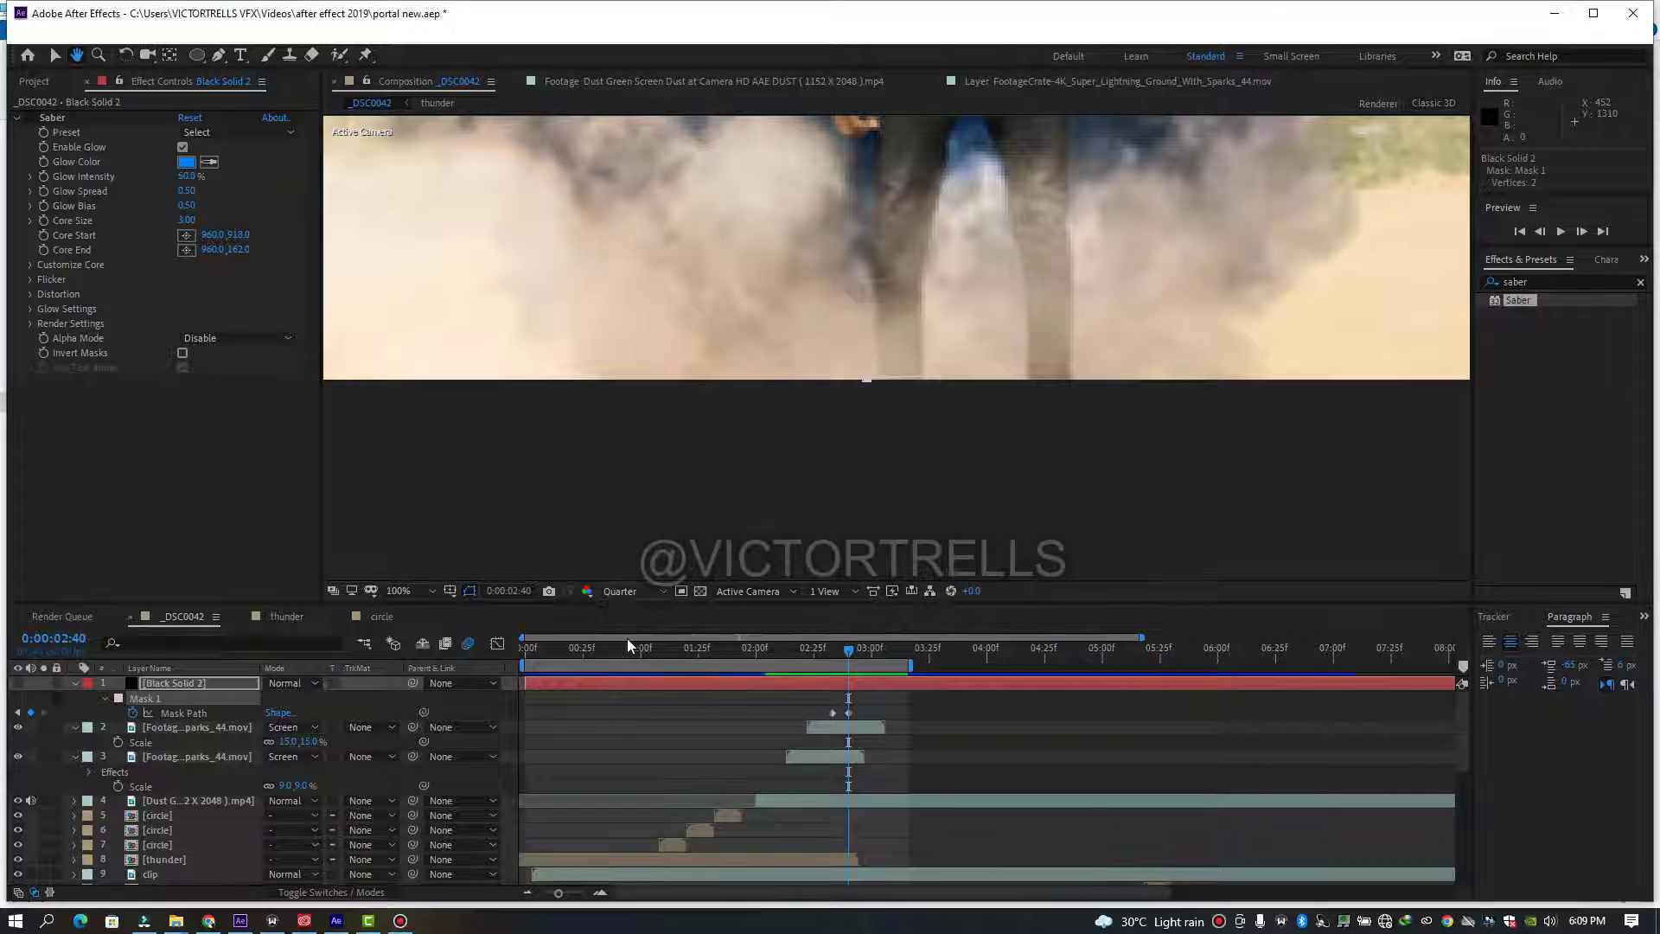
pyautogui.press('v')
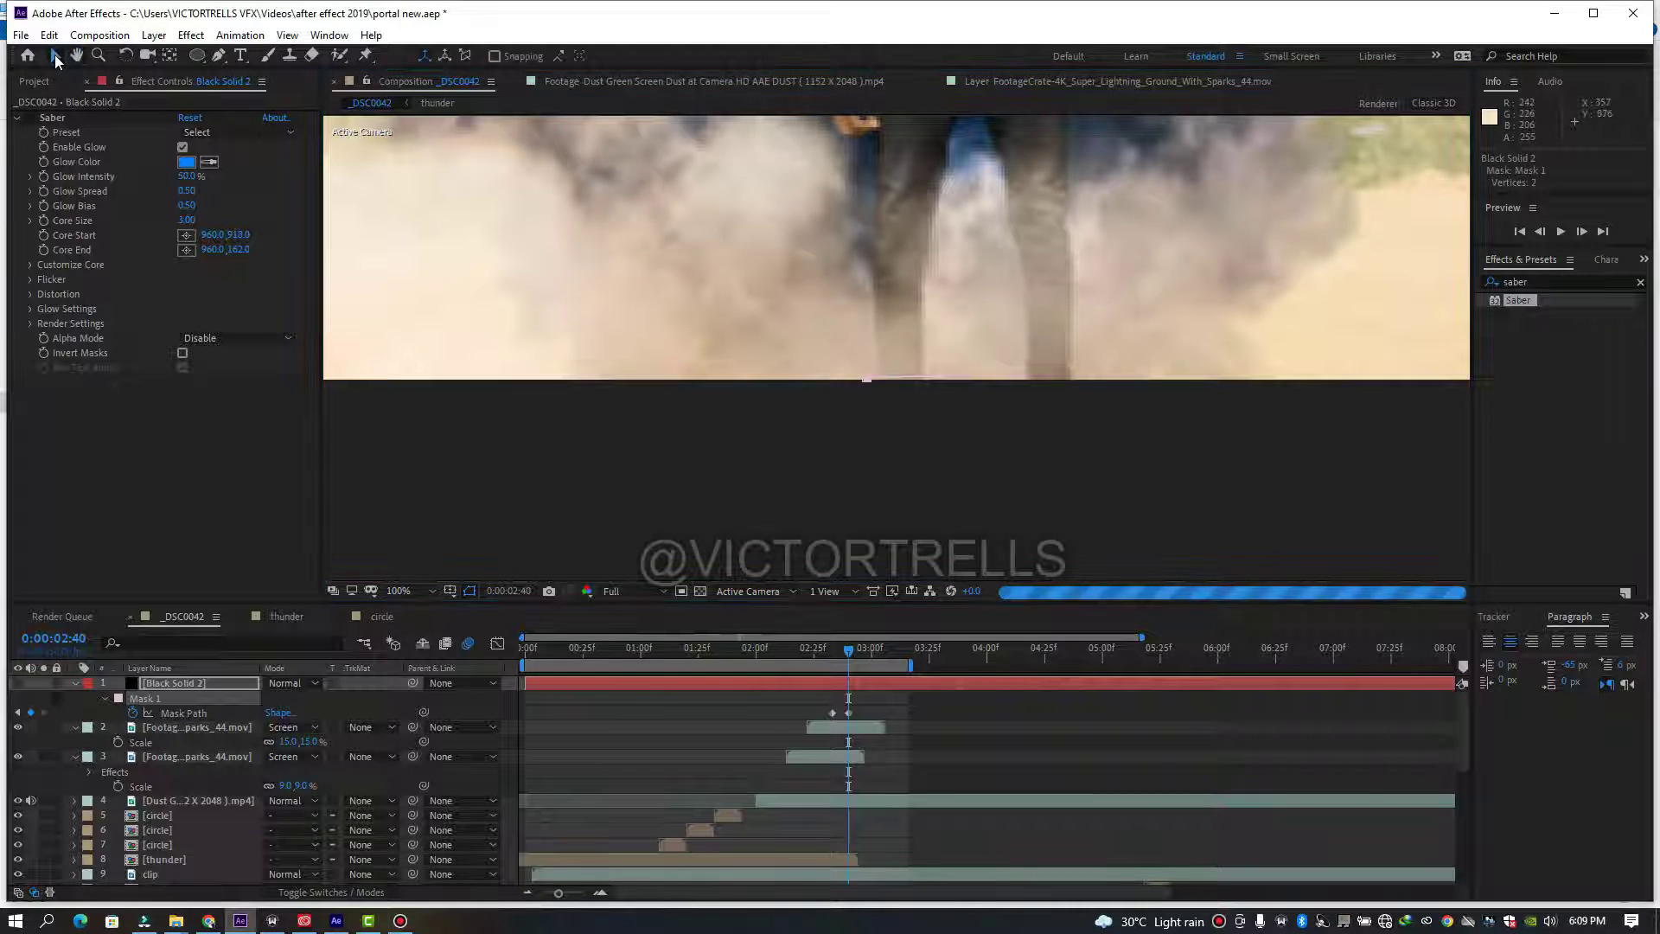
pyautogui.moveTo(939, 378); pyautogui.dragTo(931, 380)
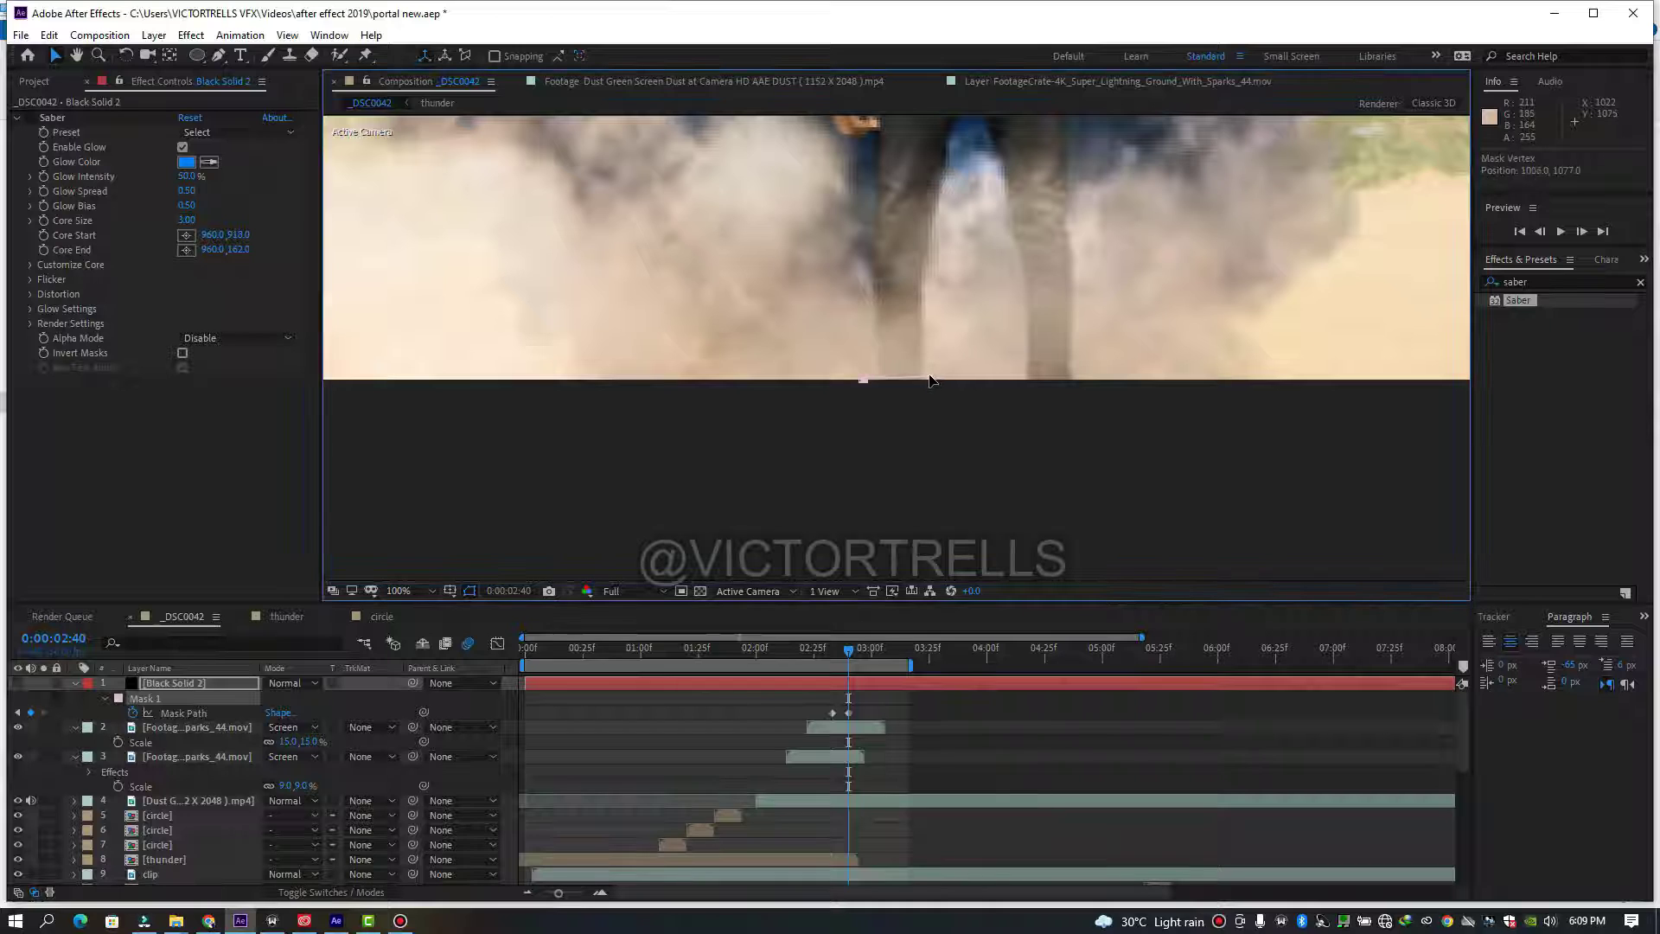
pyautogui.click(849, 391)
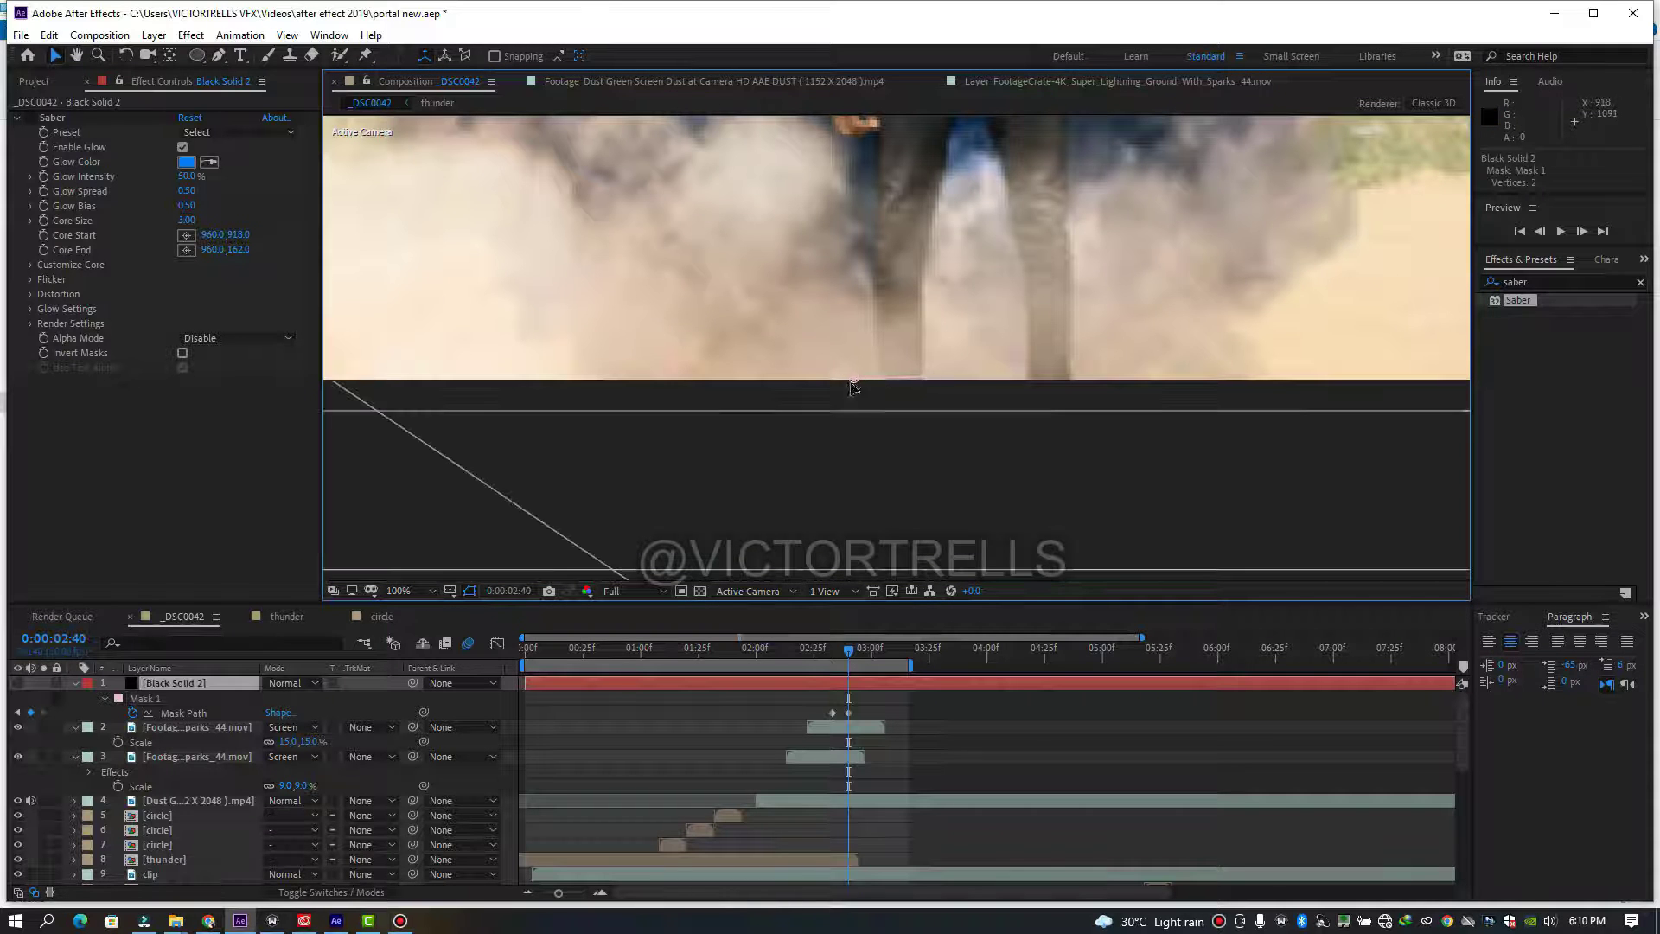
pyautogui.click(859, 382)
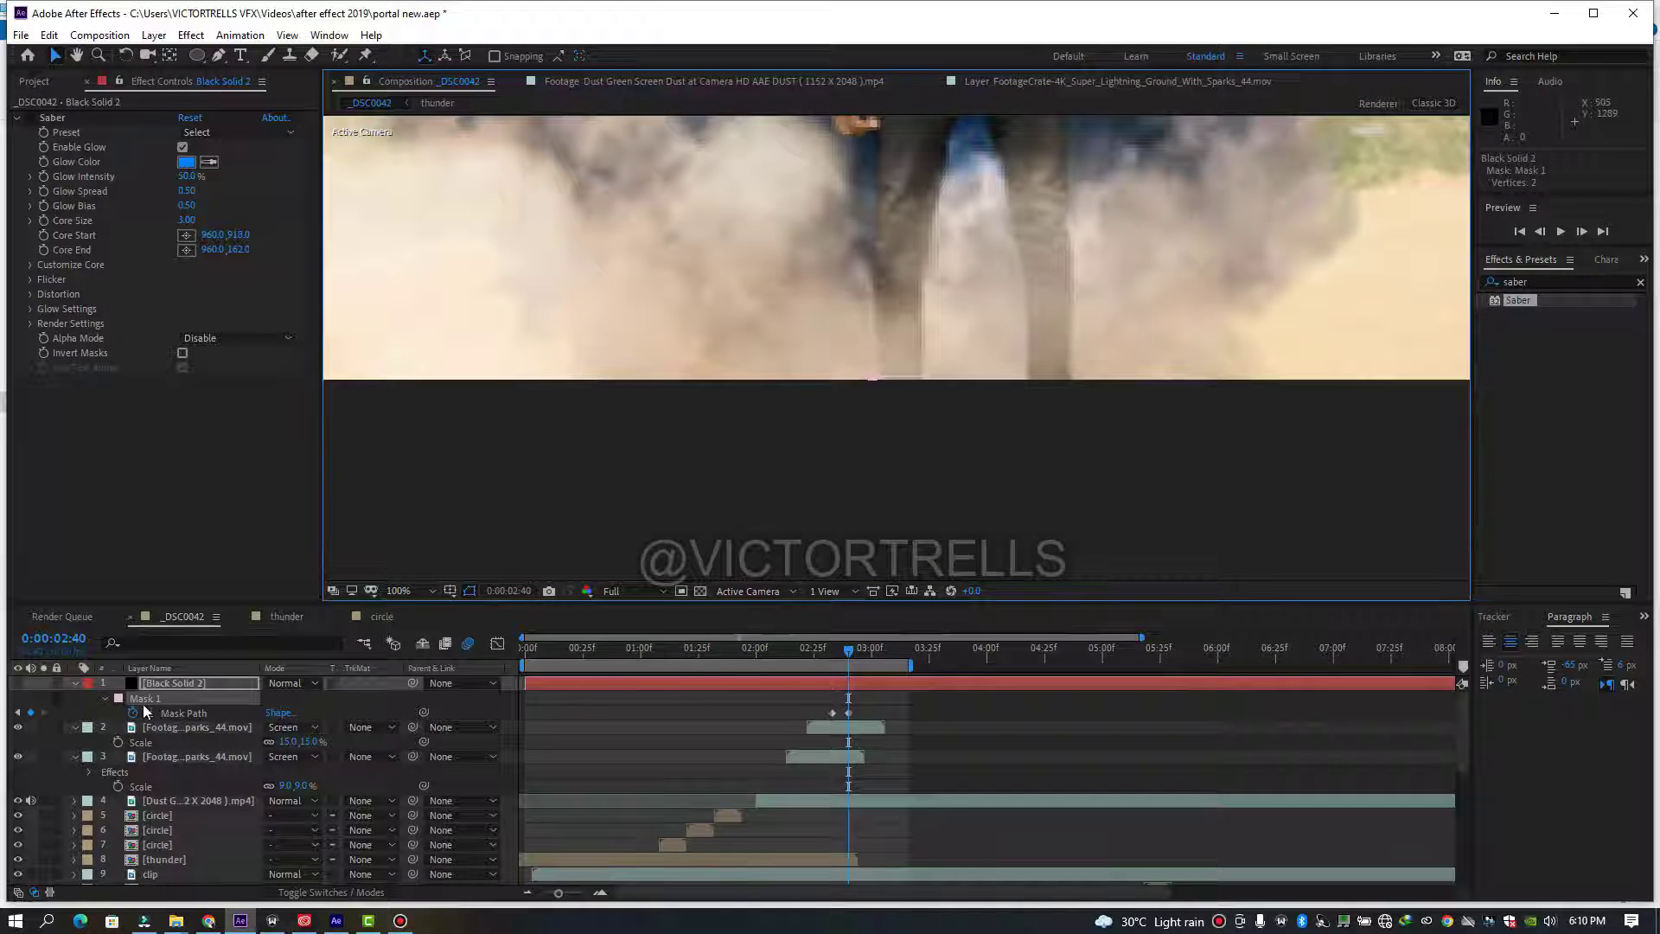
# - Change the mask outline colour to FF0051 and align the path with the leg along the frame's lower edge
pyautogui.click(120, 698)
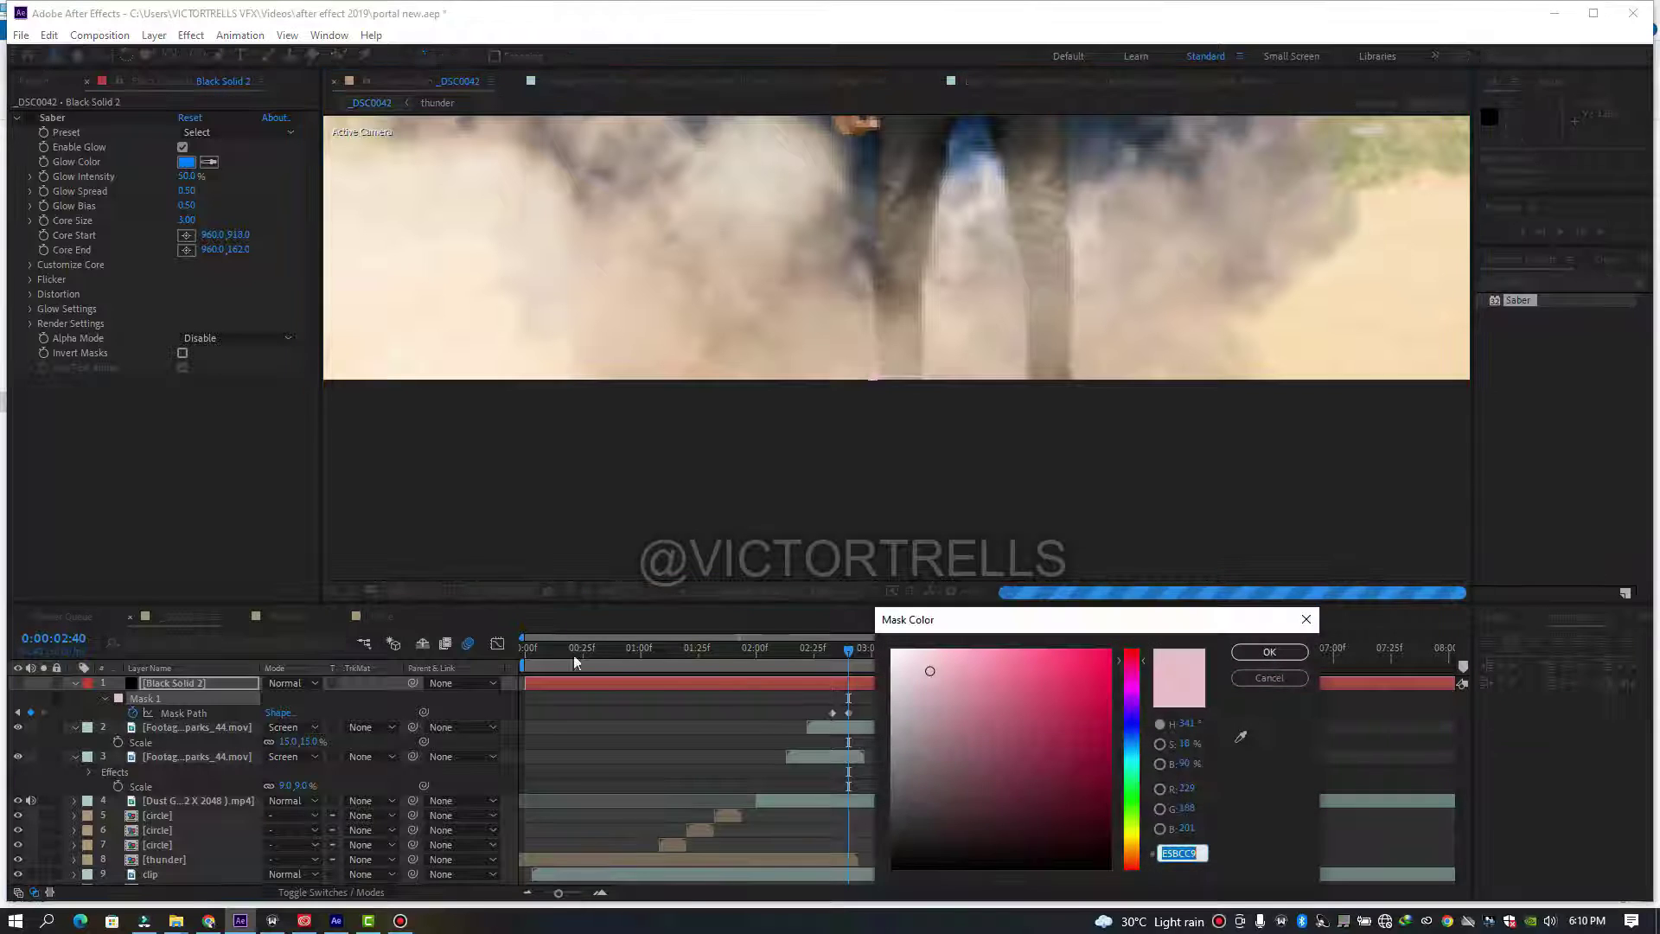
pyautogui.click(1106, 658)
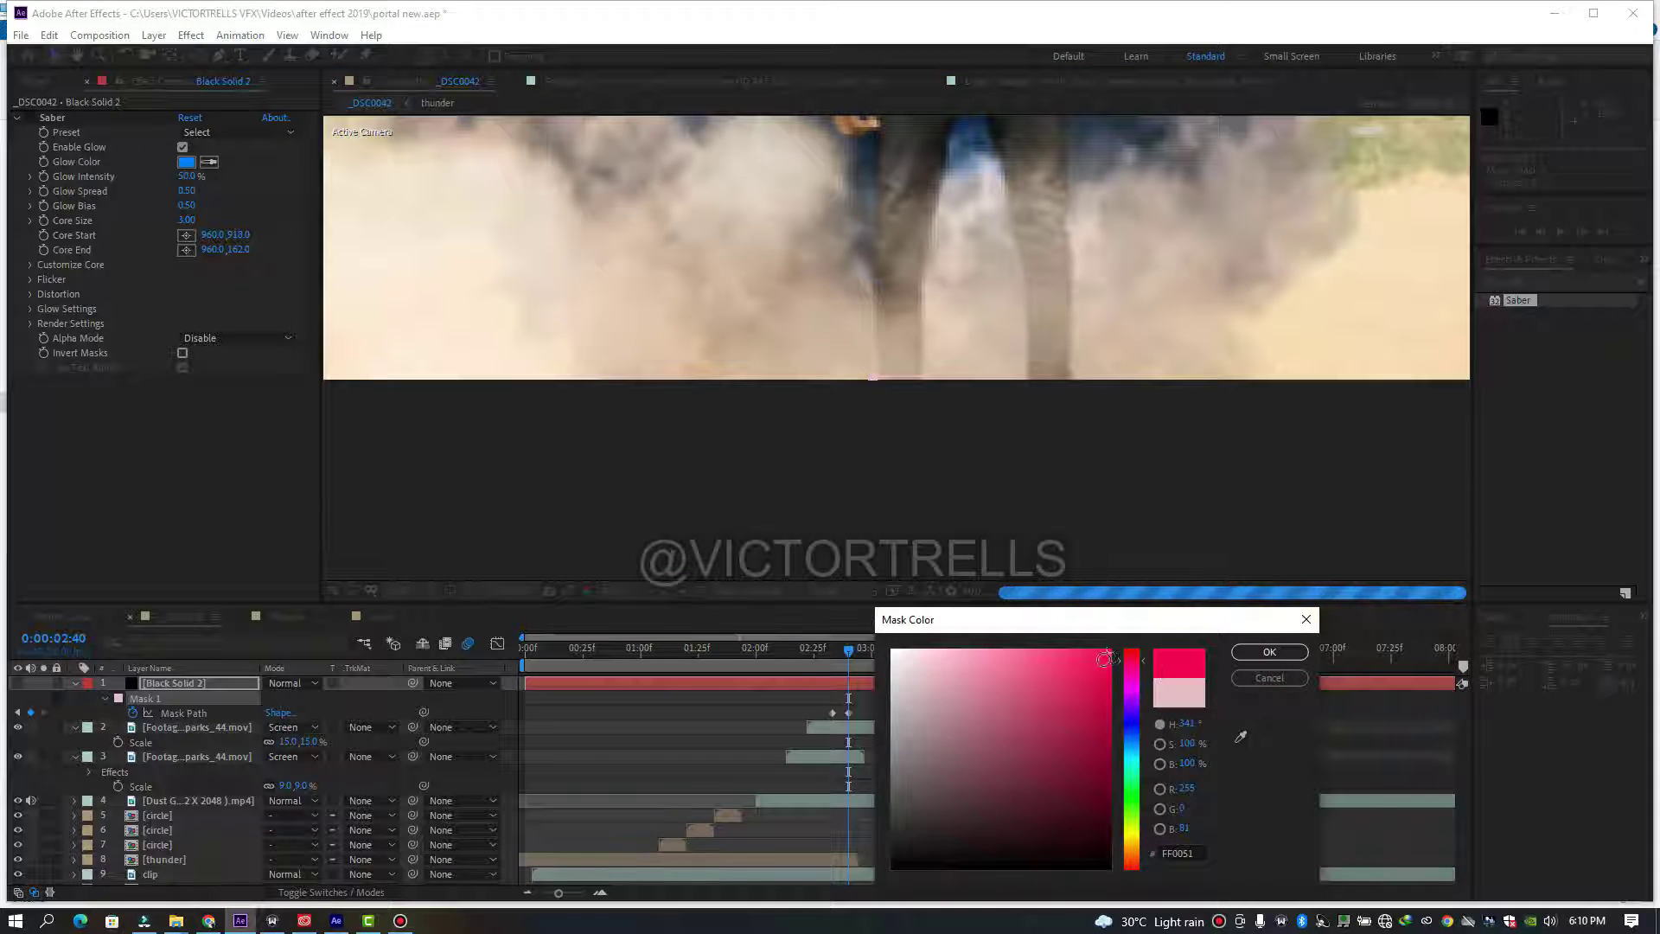
pyautogui.click(1270, 654)
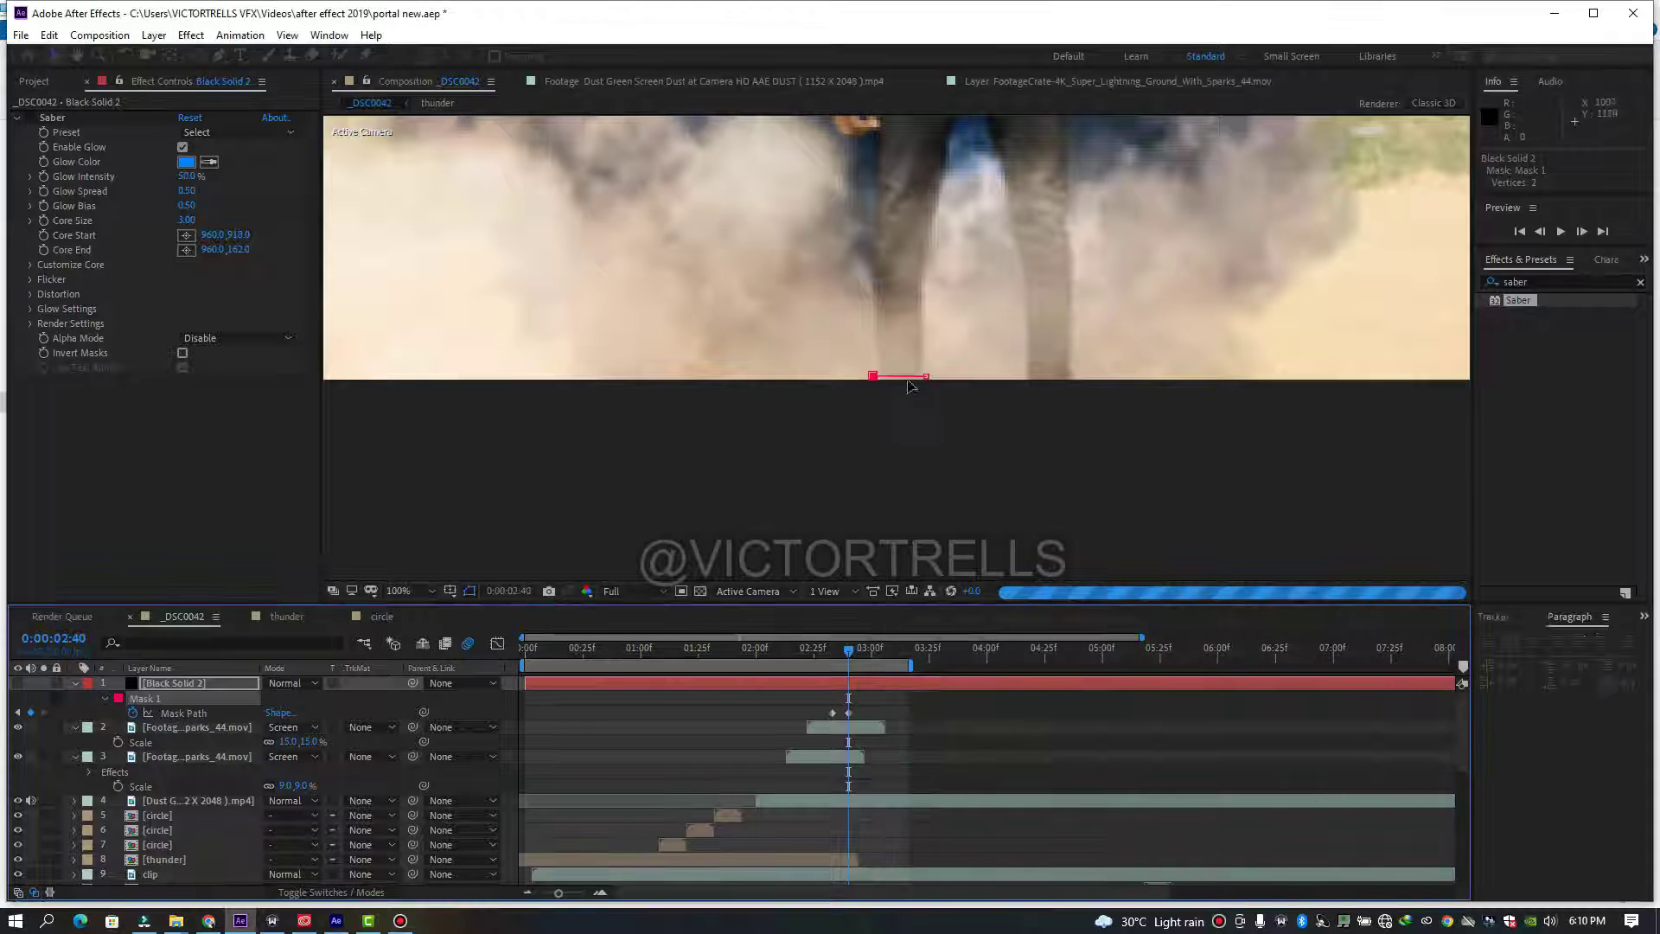
pyautogui.moveTo(873, 376); pyautogui.dragTo(922, 381)
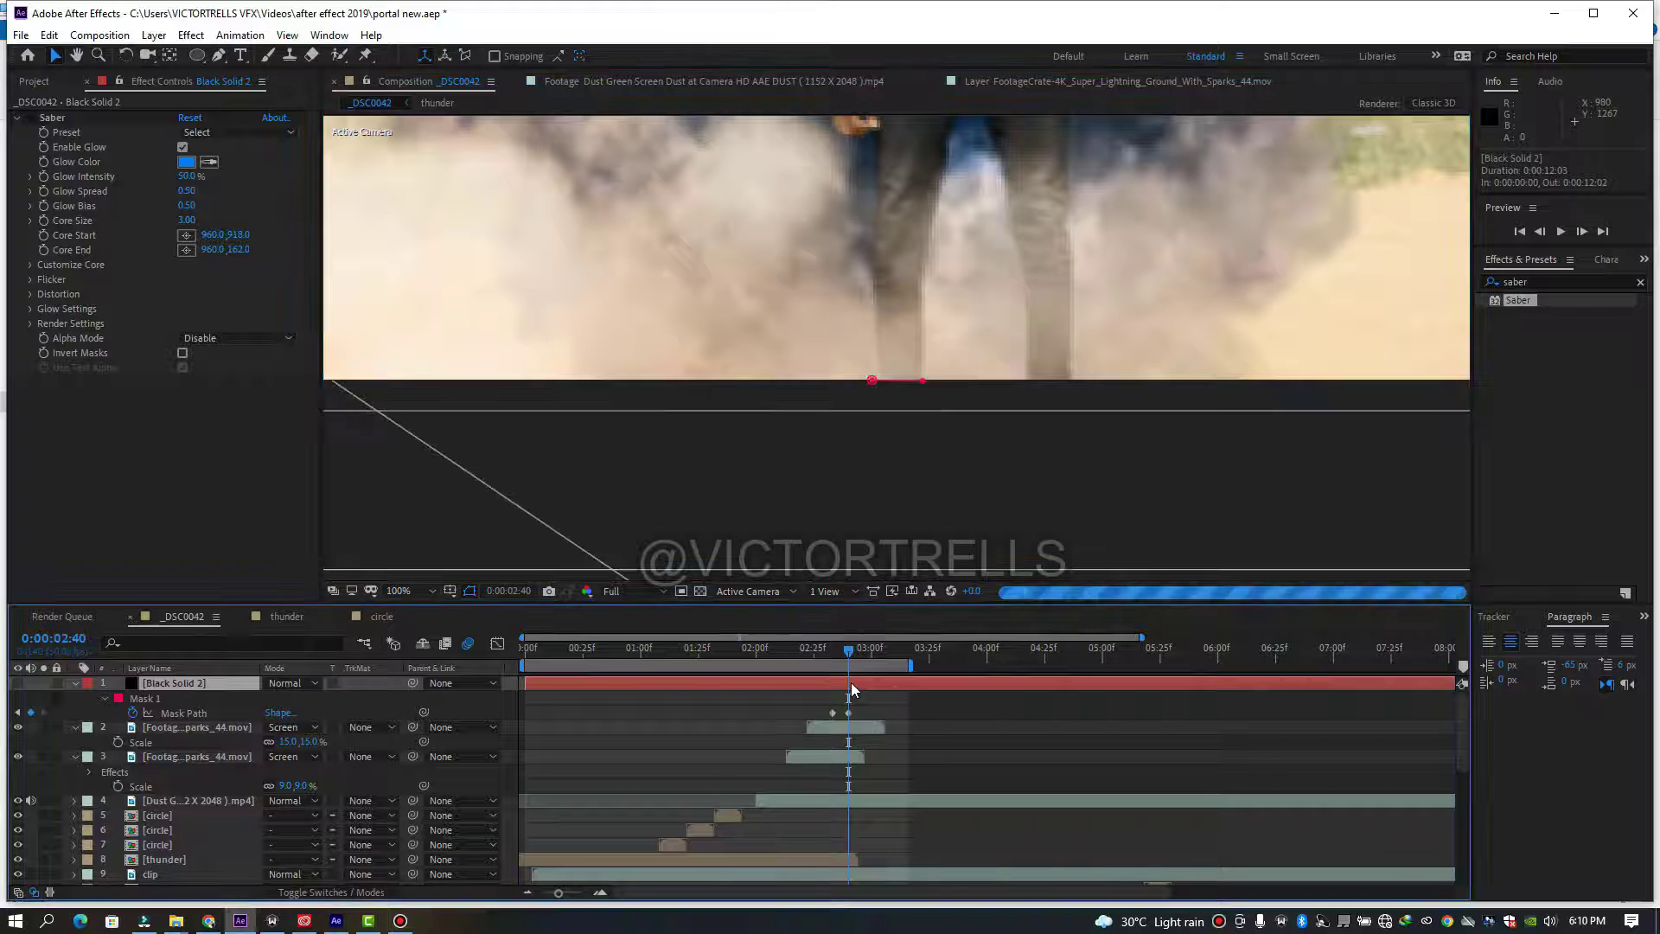
# - Trim the black solid so it runs only from 0:00:02:32 to 0:00:02:40
pyautogui.hotkey('alt', ']')
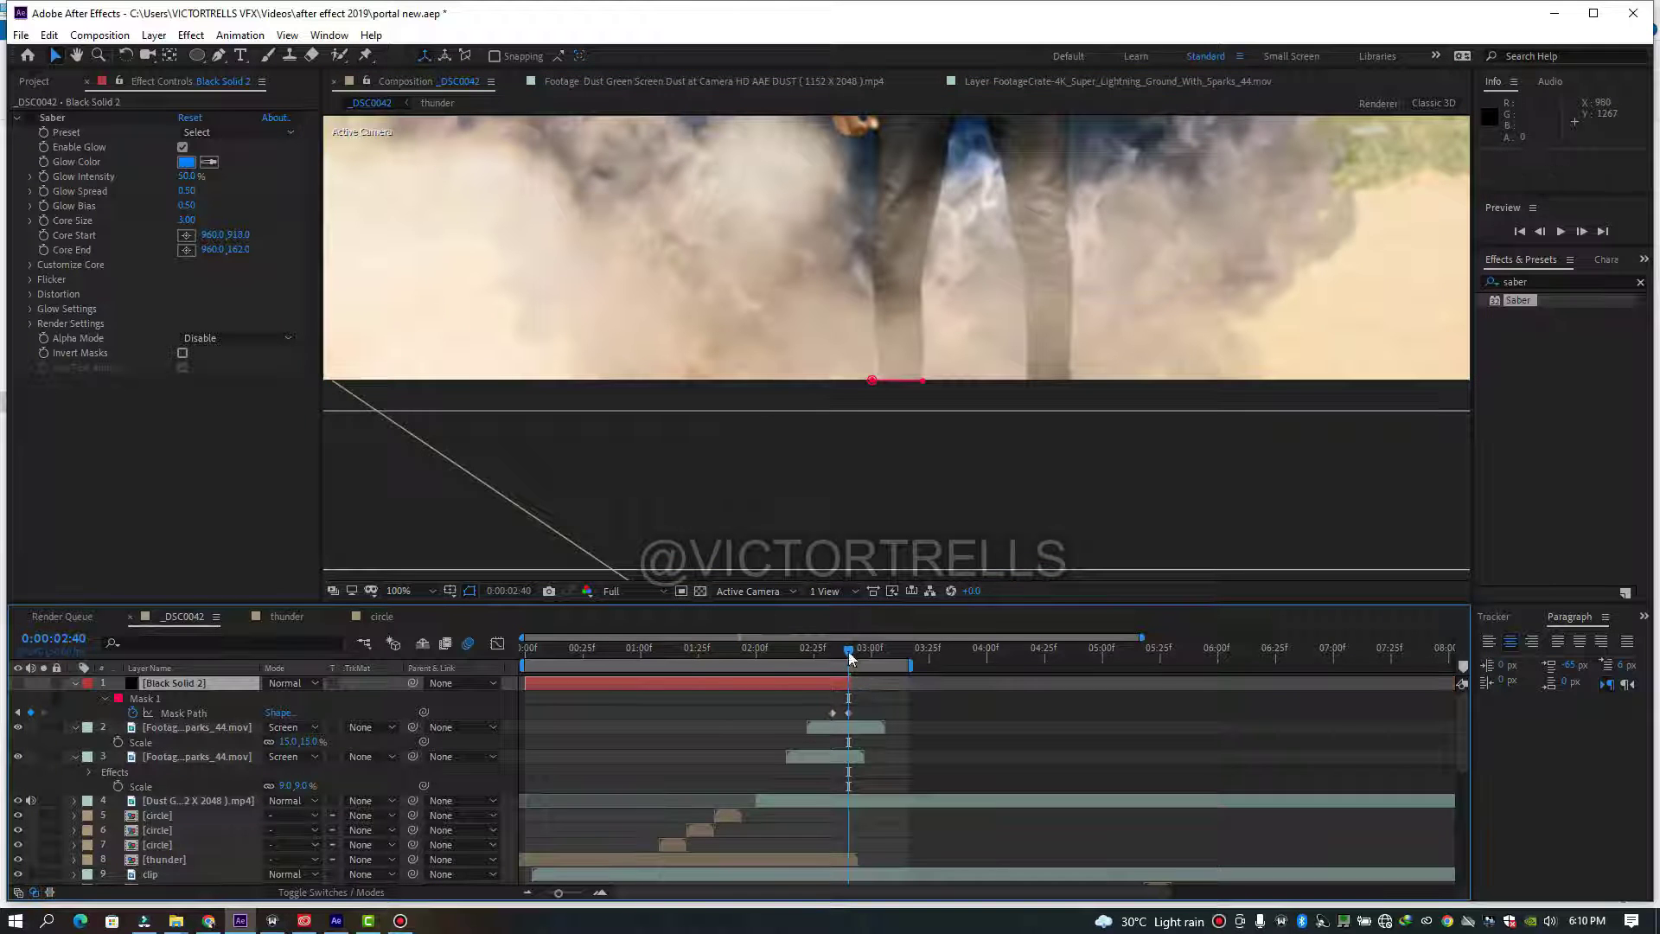
pyautogui.moveTo(849, 657); pyautogui.dragTo(829, 660)
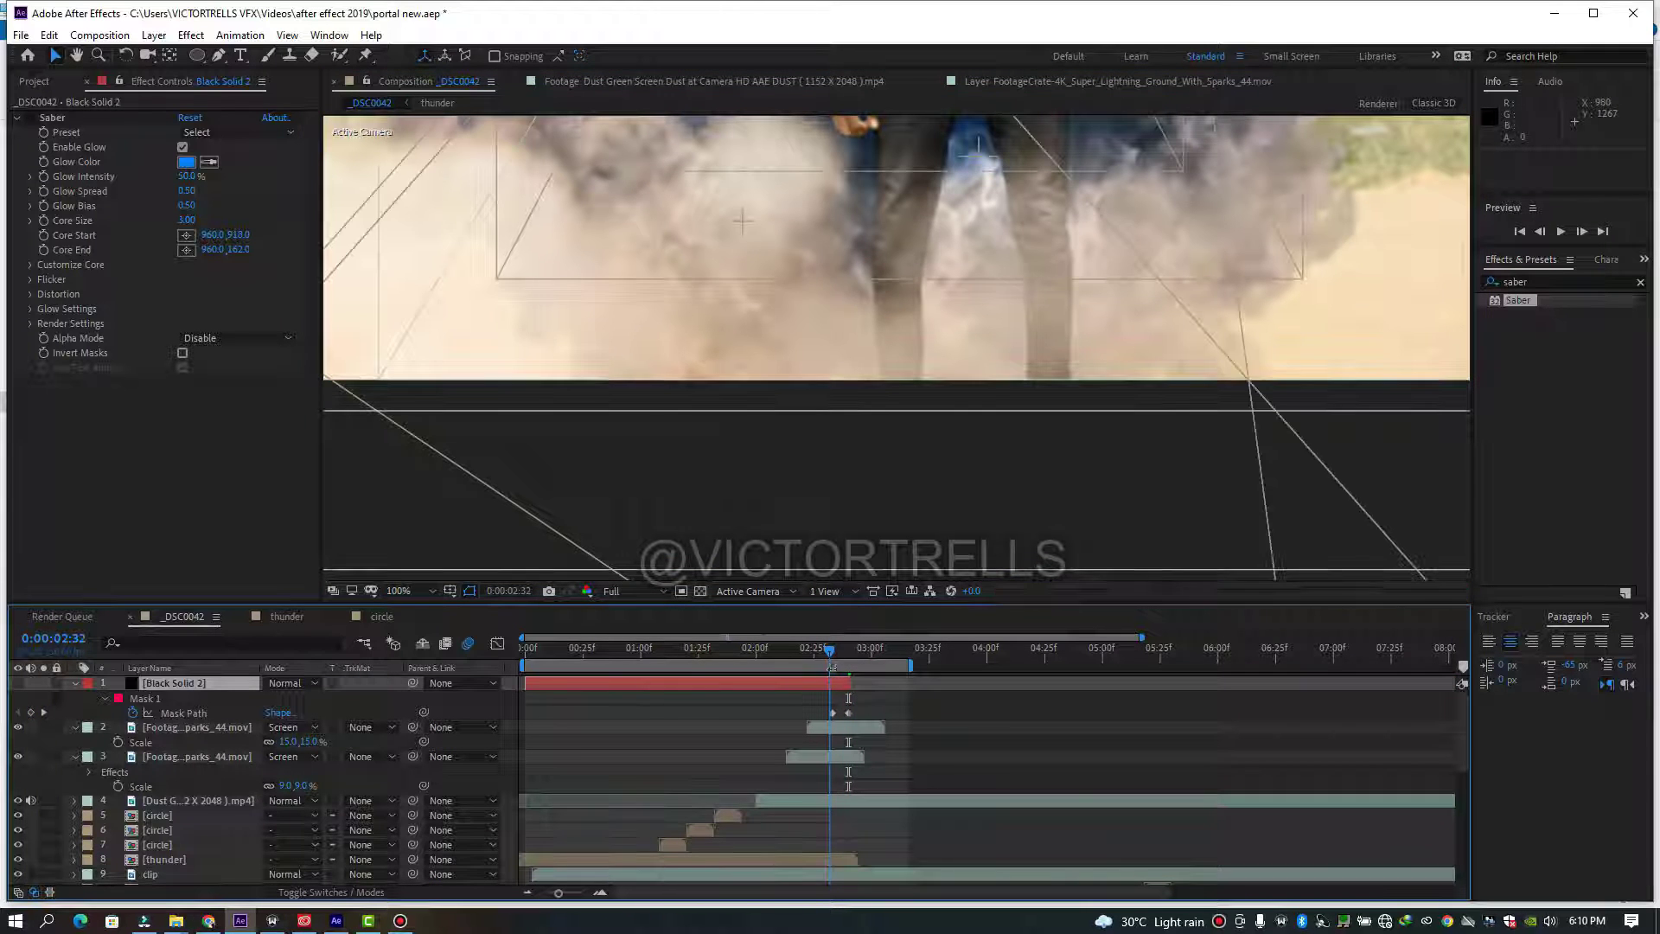
pyautogui.hotkey('alt', '[')
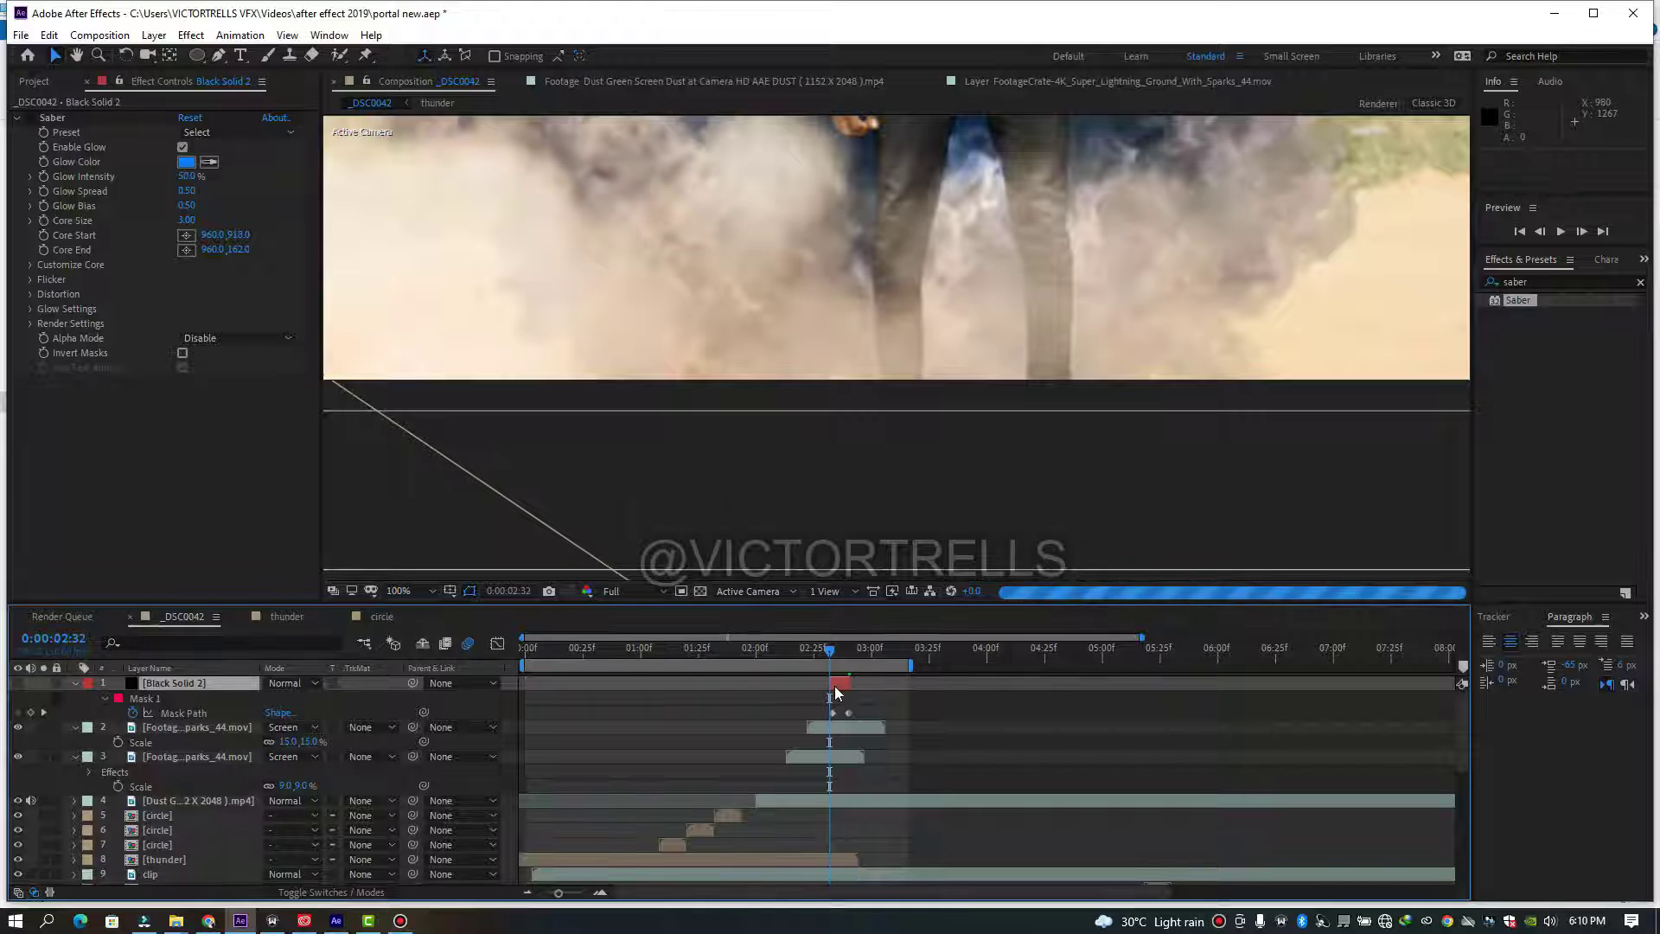
# - Re-enable the Saber effect on the black solid and fit the whole composition in the viewer
pyautogui.click(43, 127)
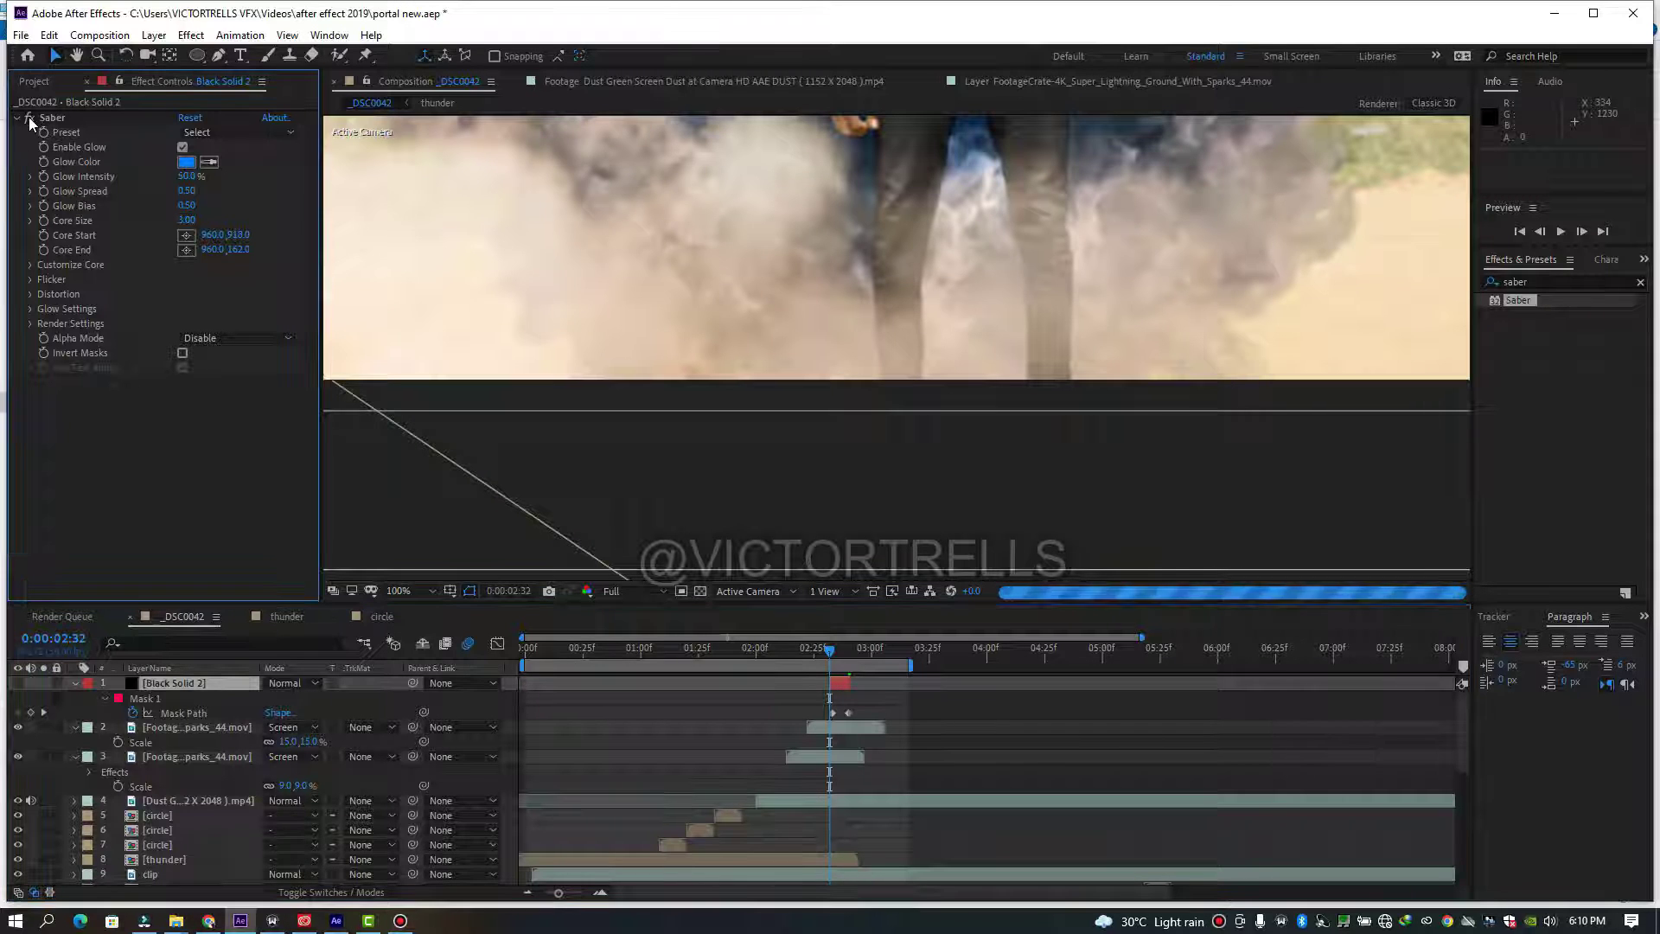
pyautogui.click(381, 590)
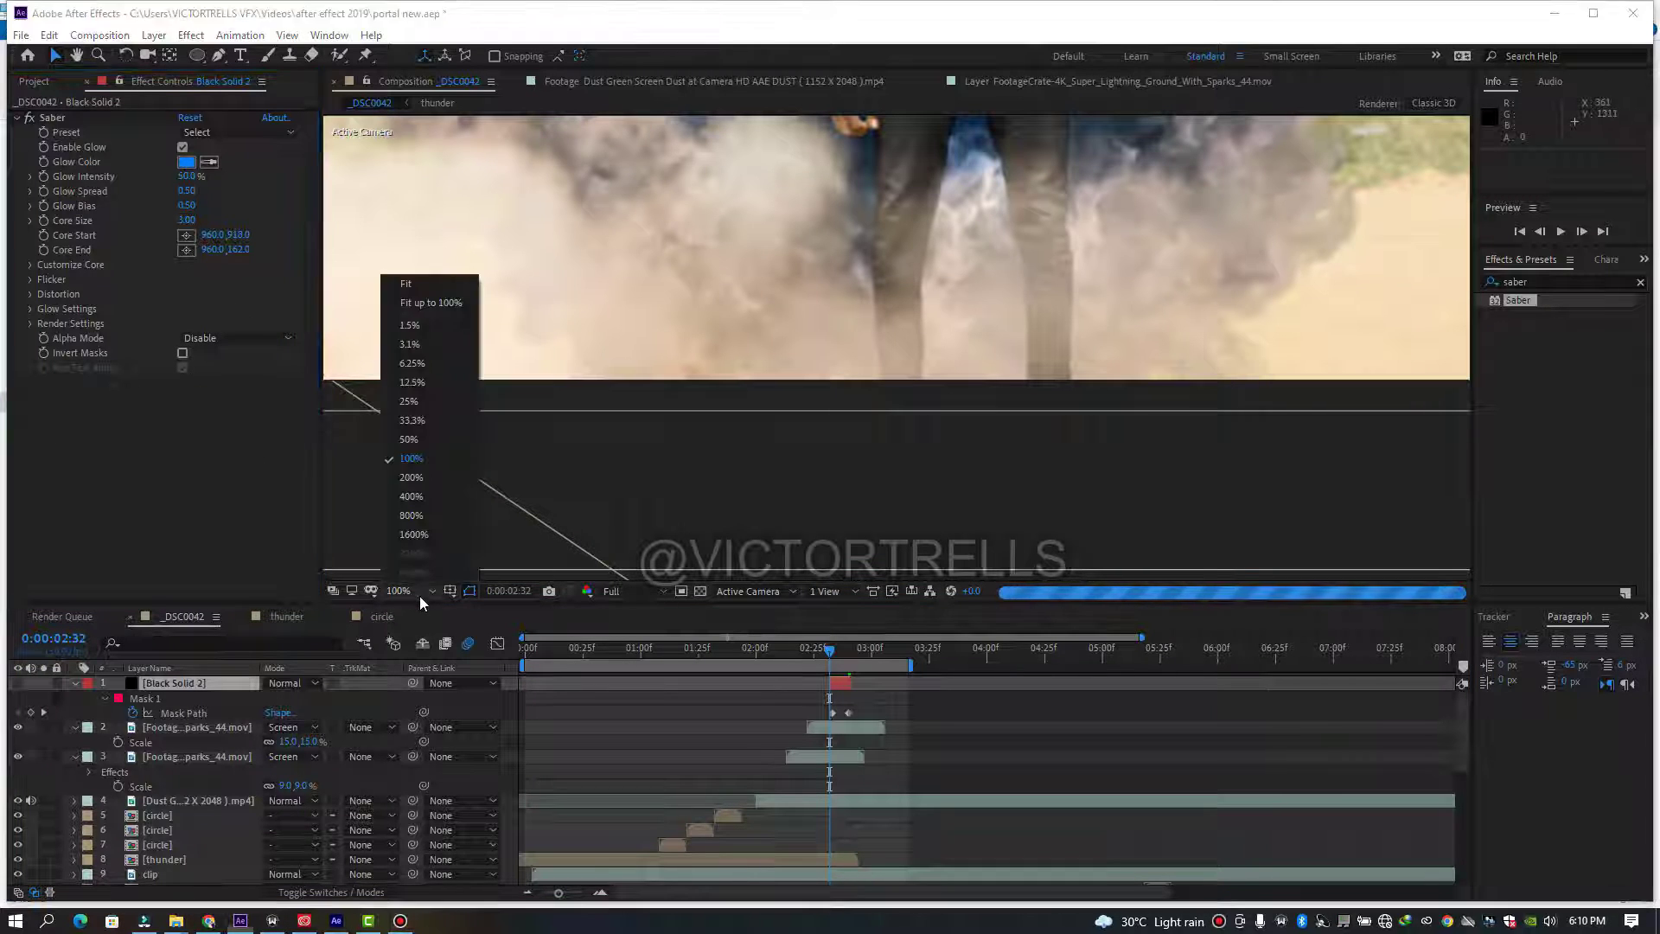
pyautogui.click(421, 284)
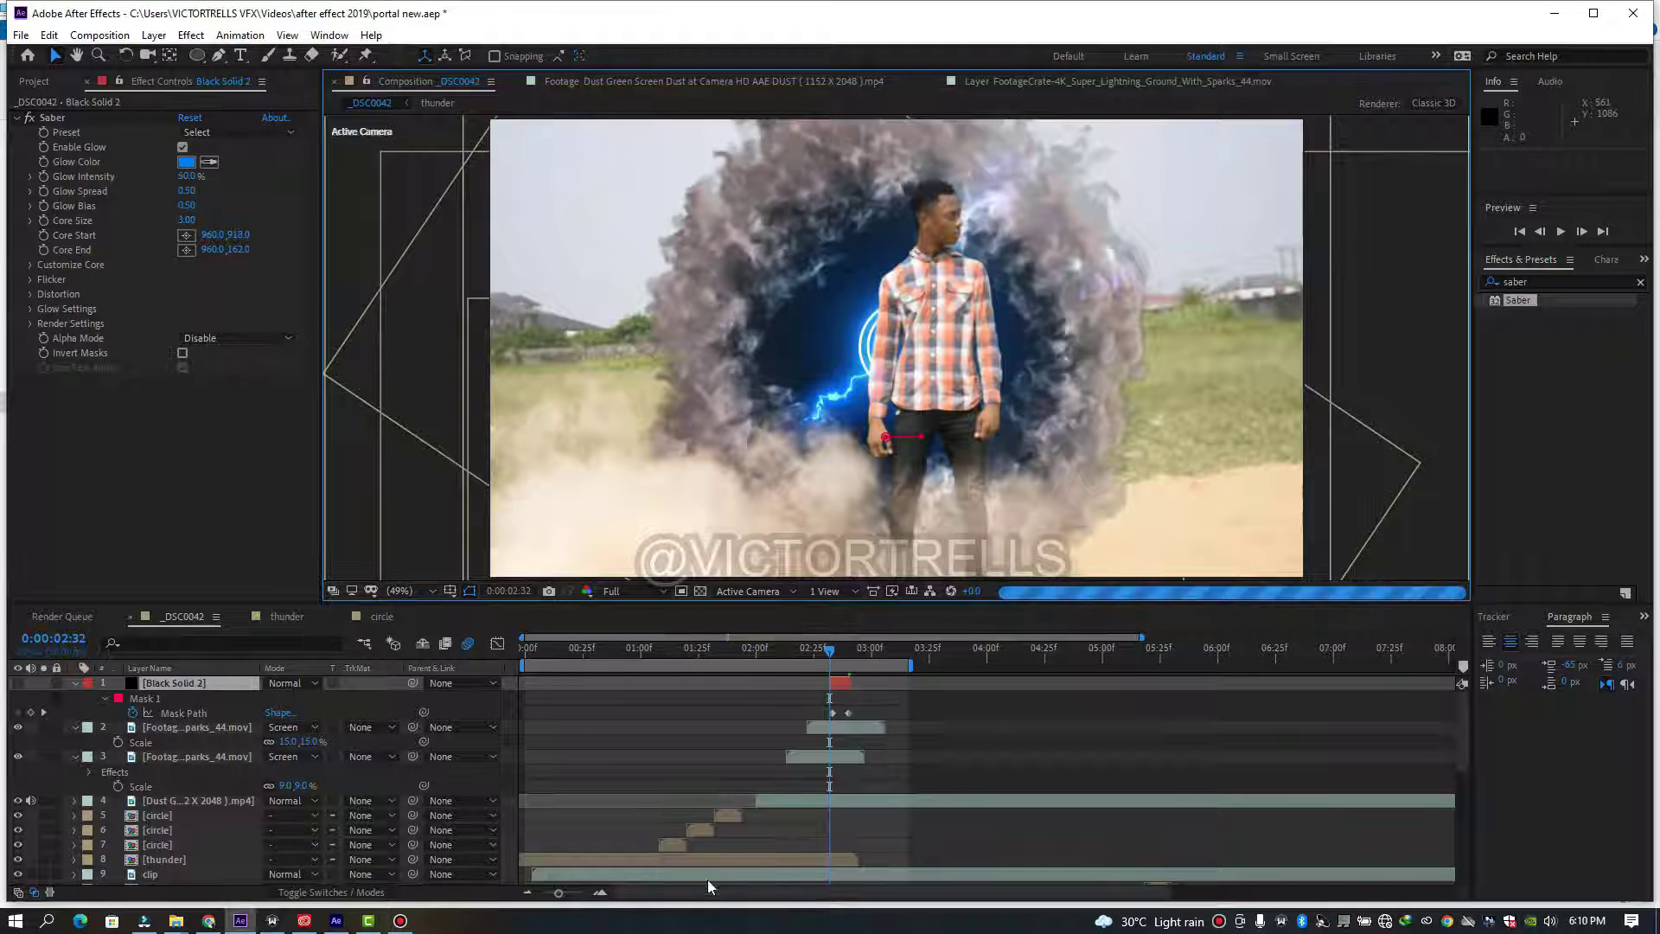
# - Shorten the black solid's start to 0:00:02:33 so it begins on the first mask path keyframe
pyautogui.click(599, 891)
pyautogui.click(600, 891)
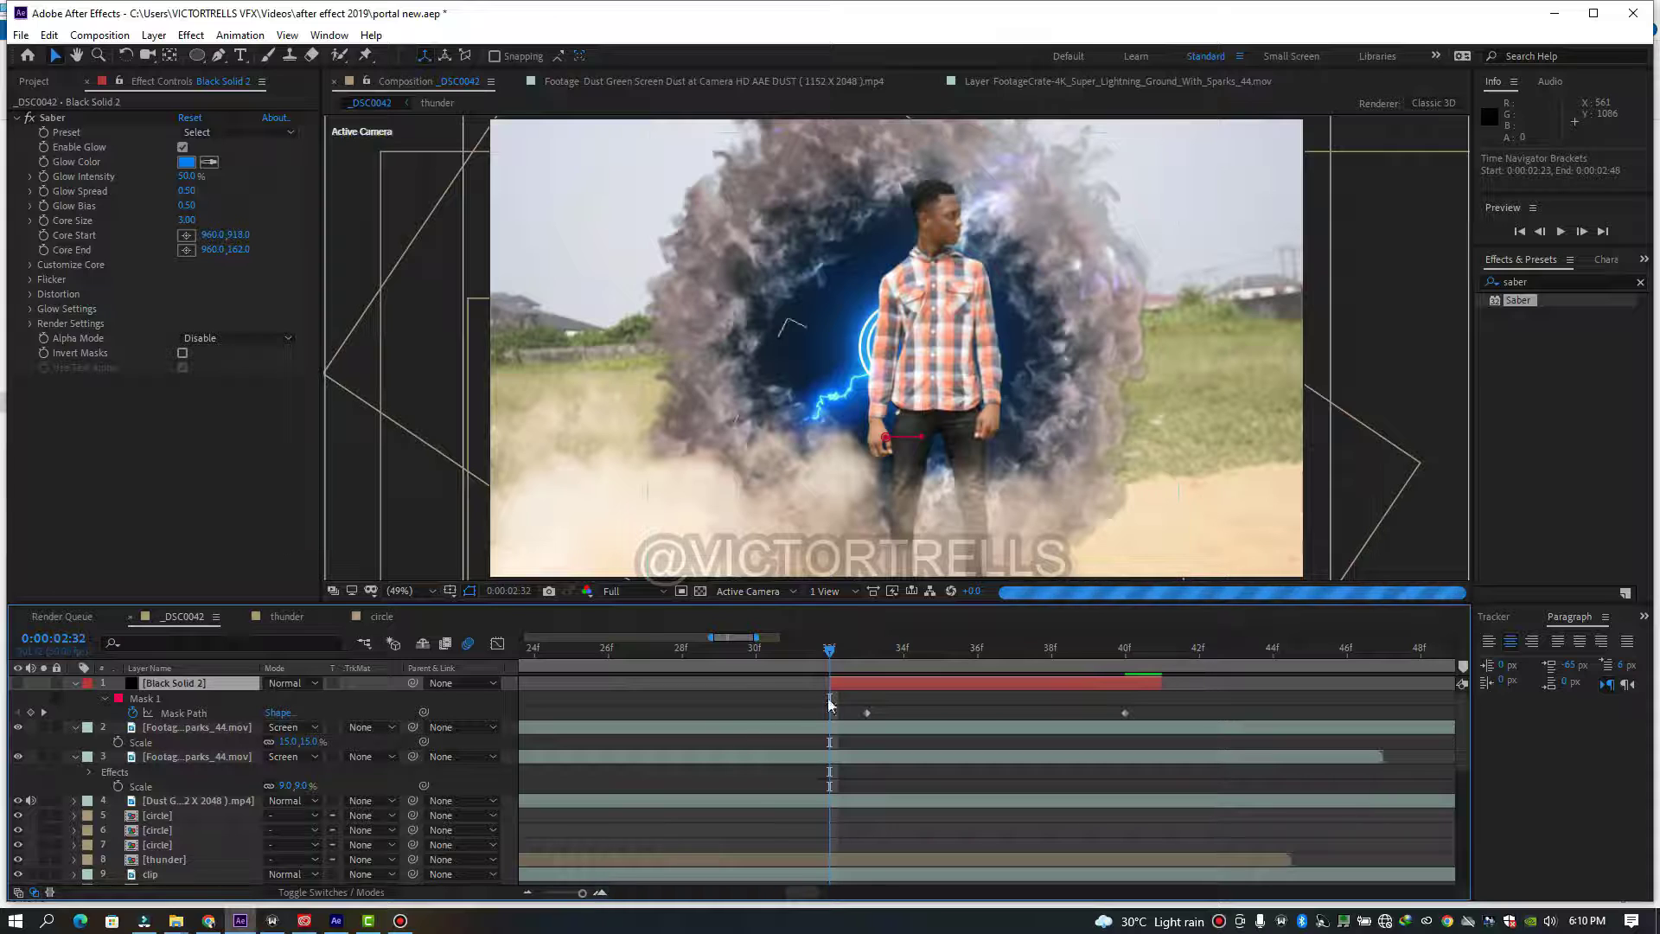
pyautogui.moveTo(825, 682); pyautogui.dragTo(893, 664)
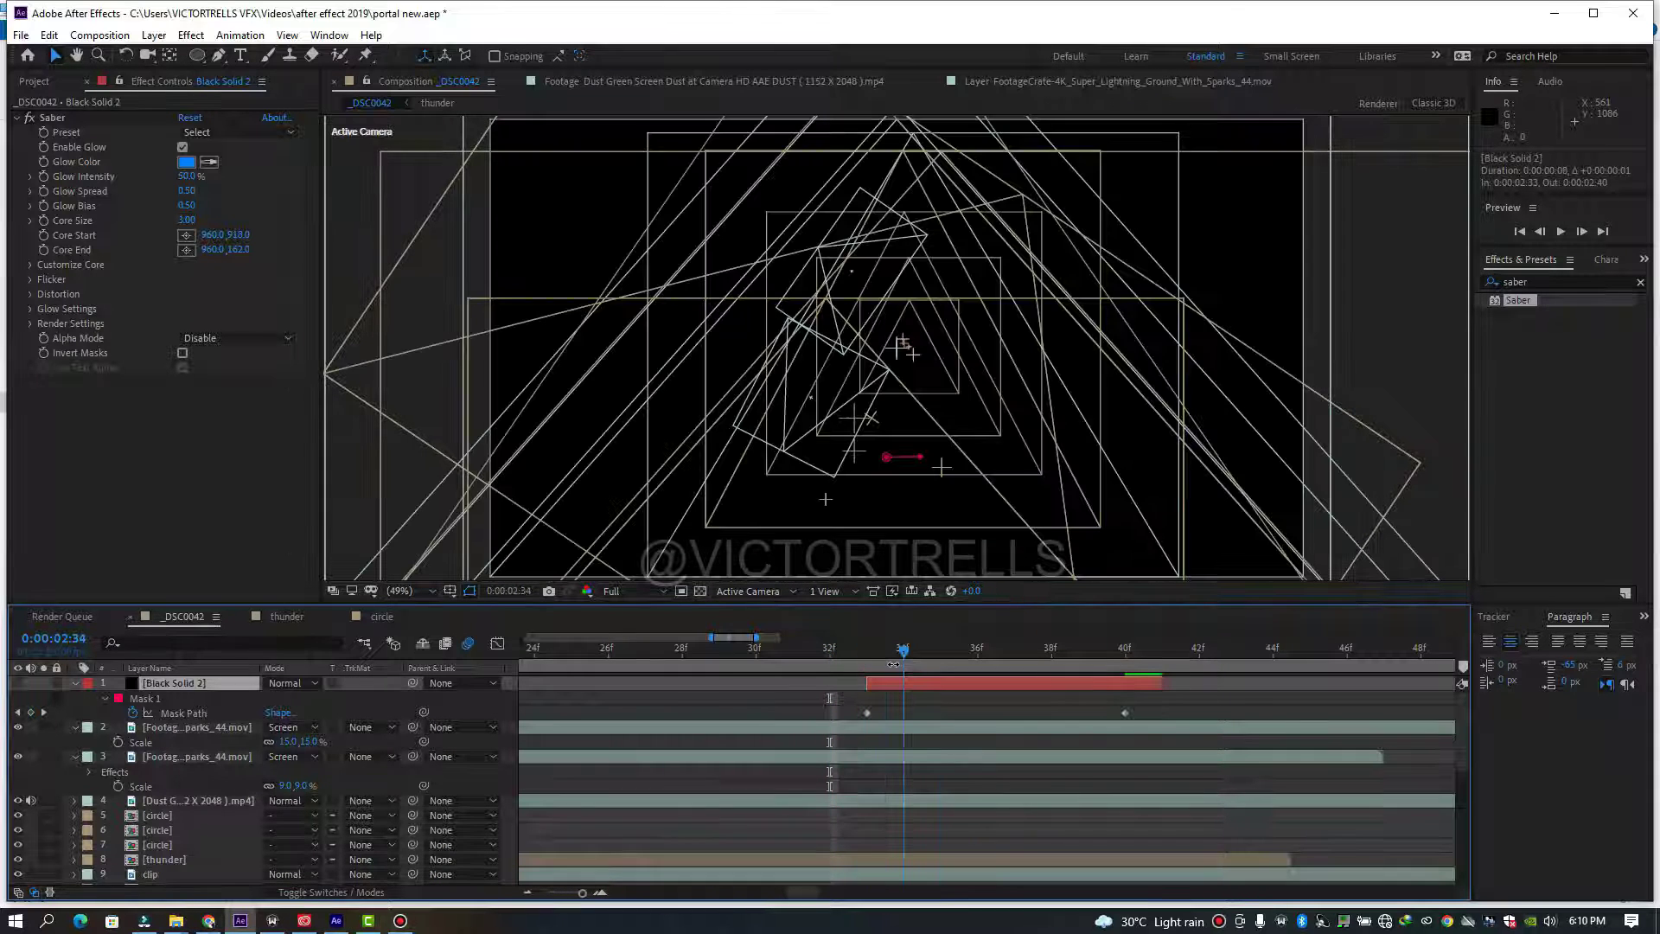
# - Make the black solid visible again and set the preview resolution to Quarter
pyautogui.click(18, 683)
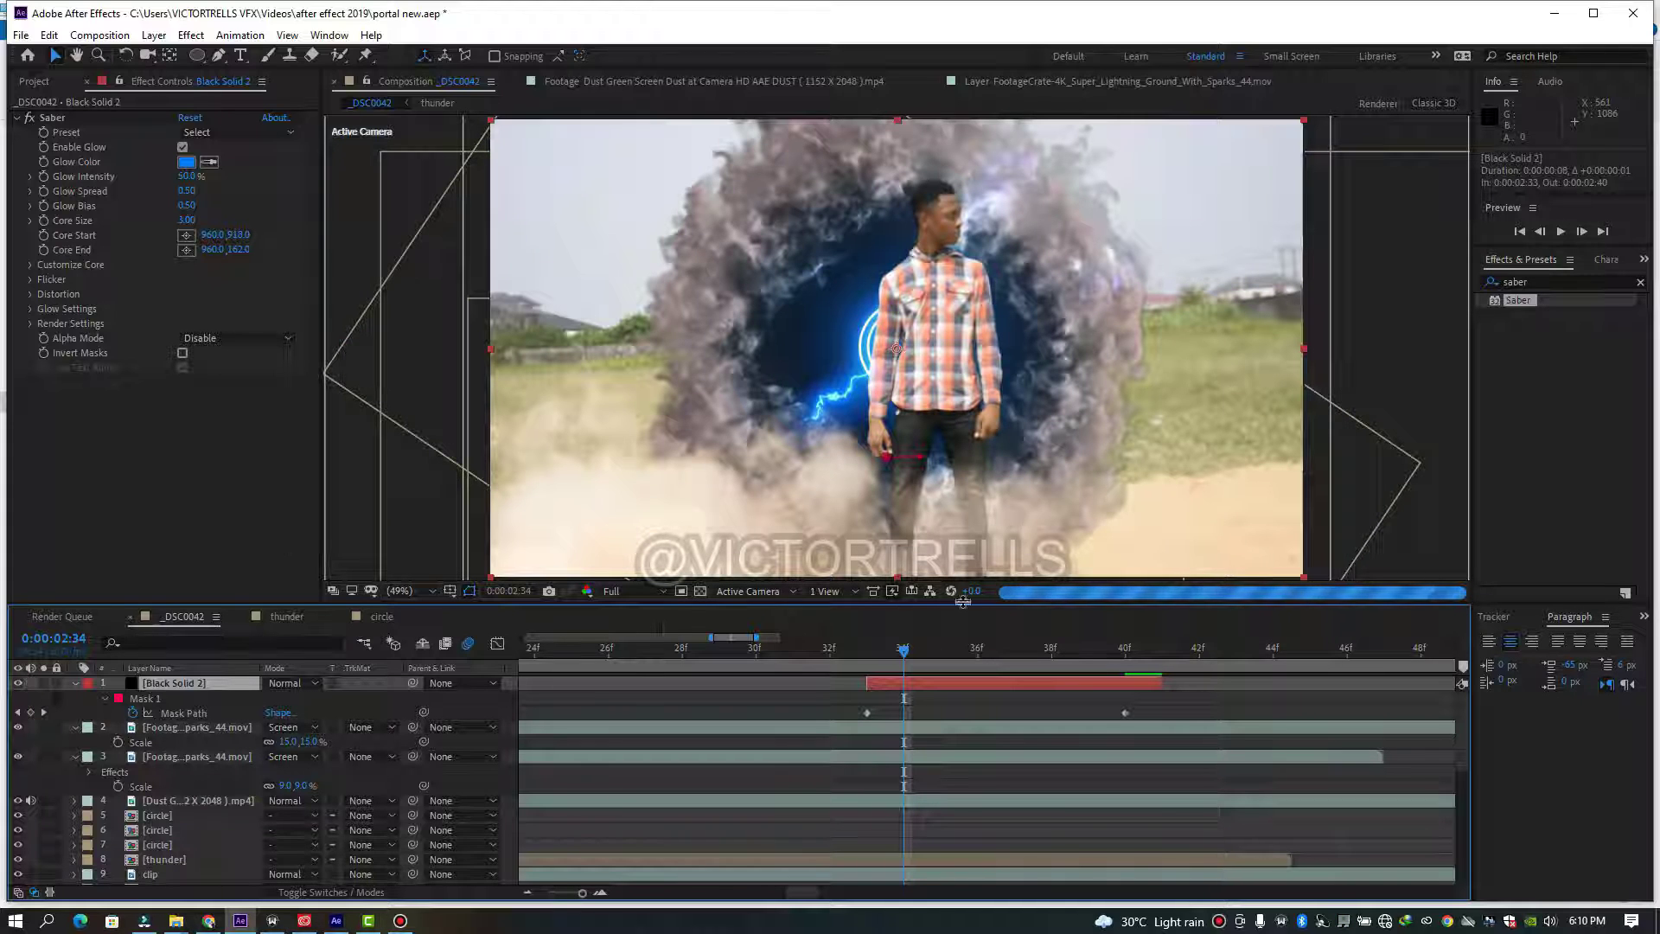
pyautogui.click(633, 593)
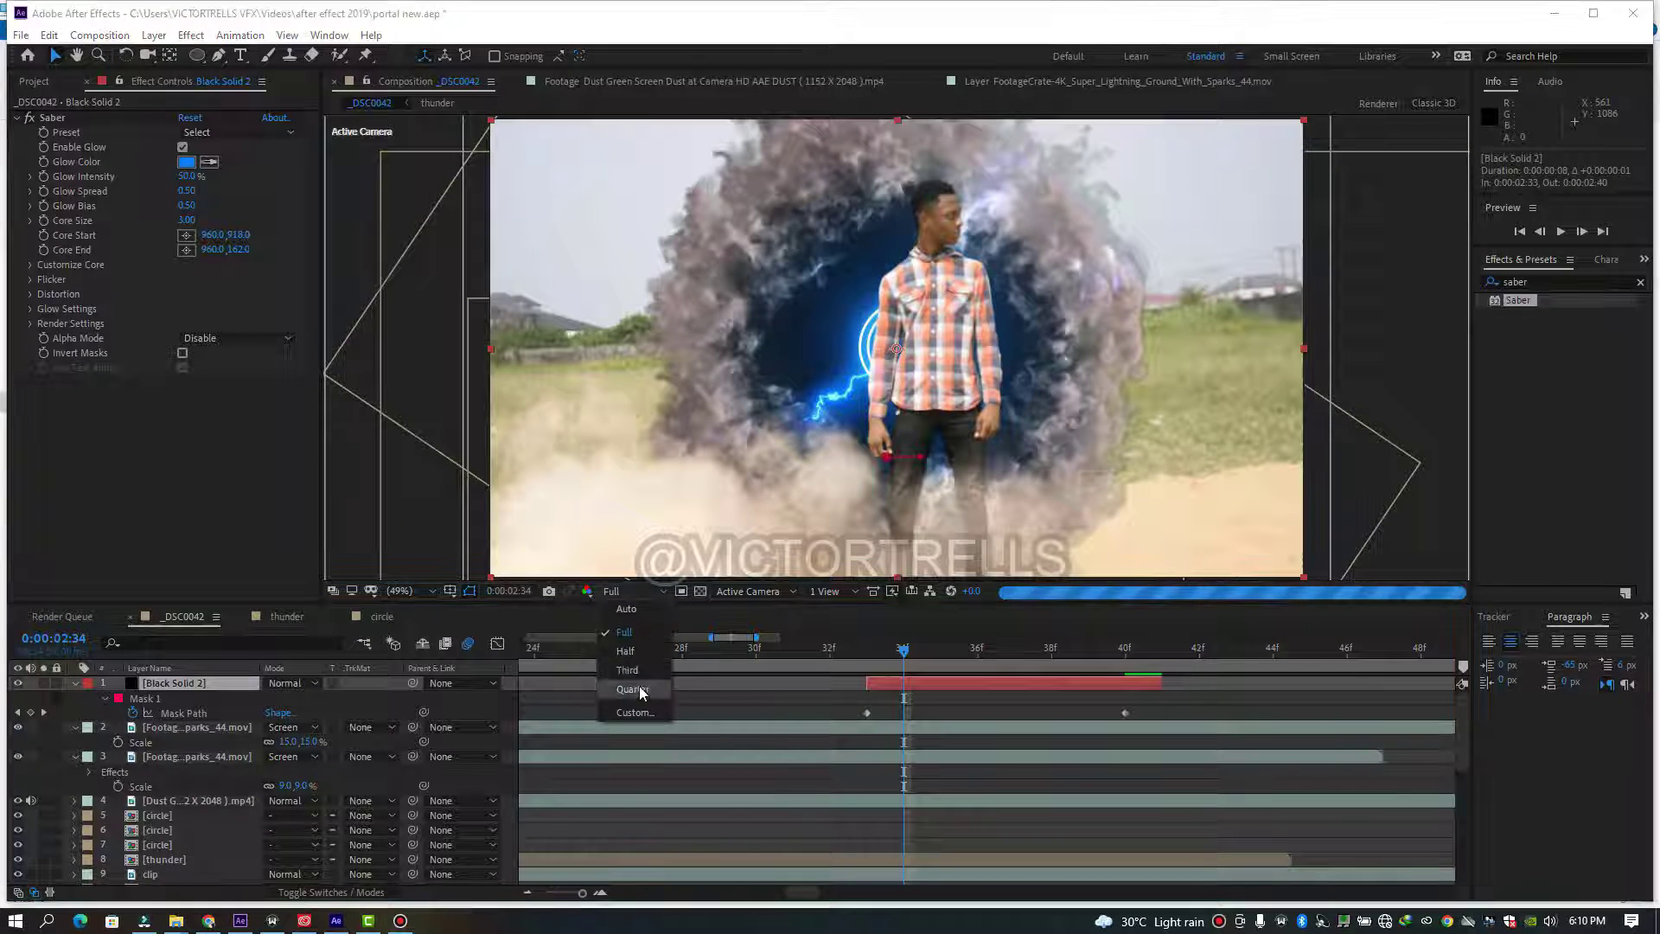
pyautogui.click(632, 689)
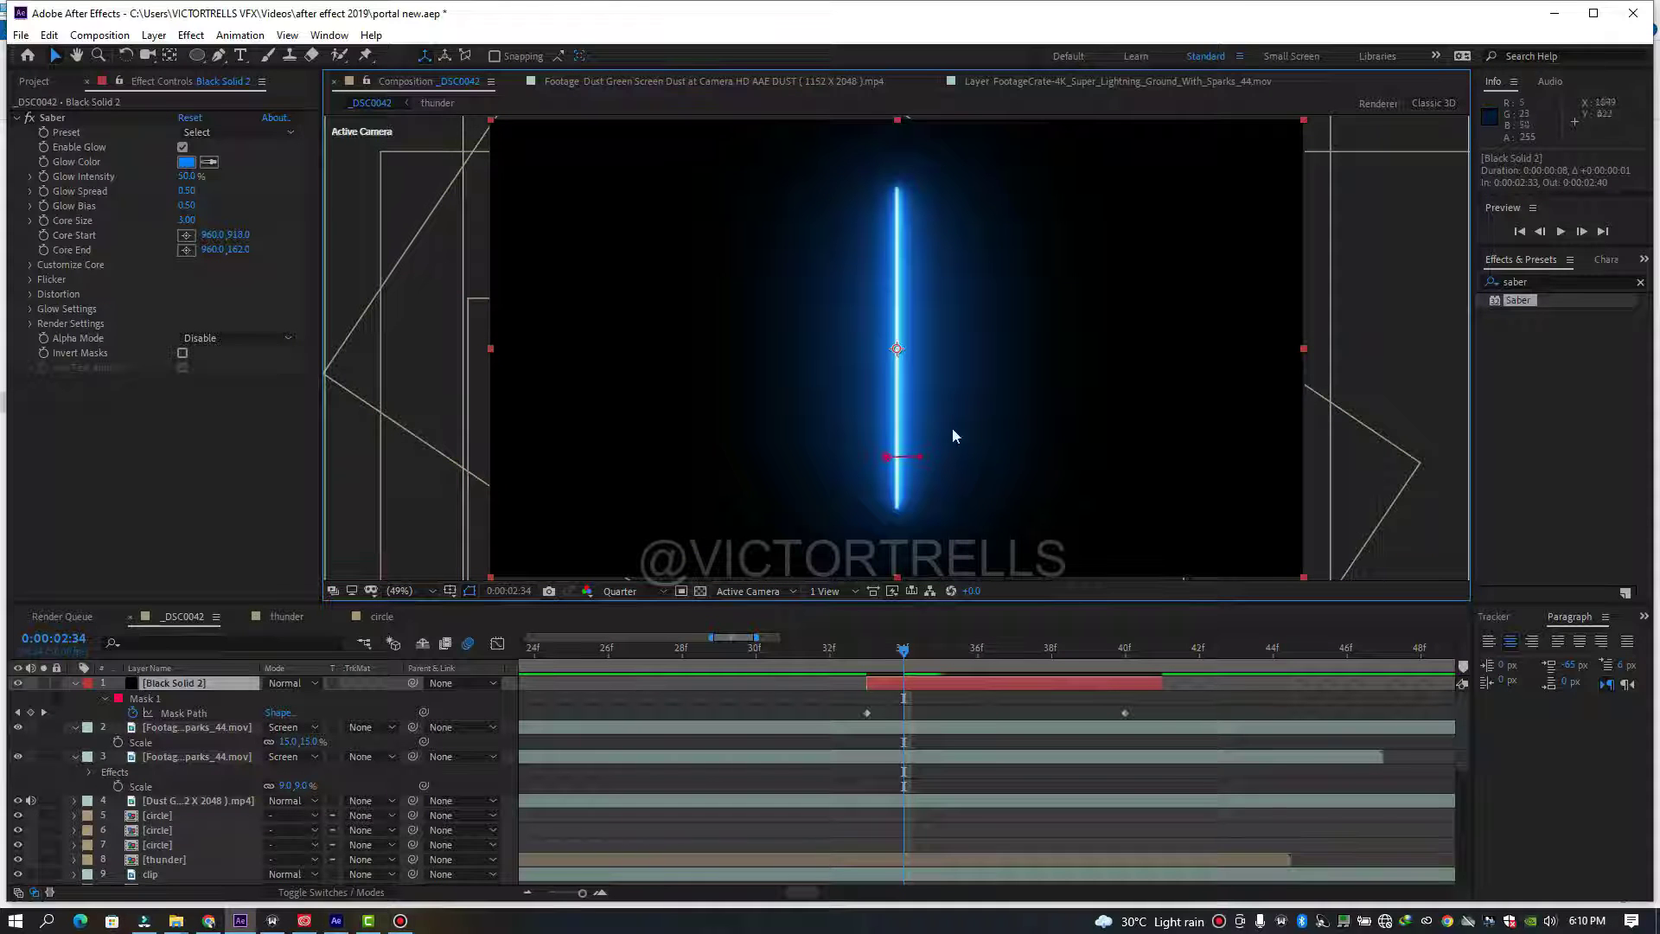
# - Set Saber's core type to Layer Masks and the black solid's blending mode to Add
pyautogui.click(31, 262)
pyautogui.click(232, 279)
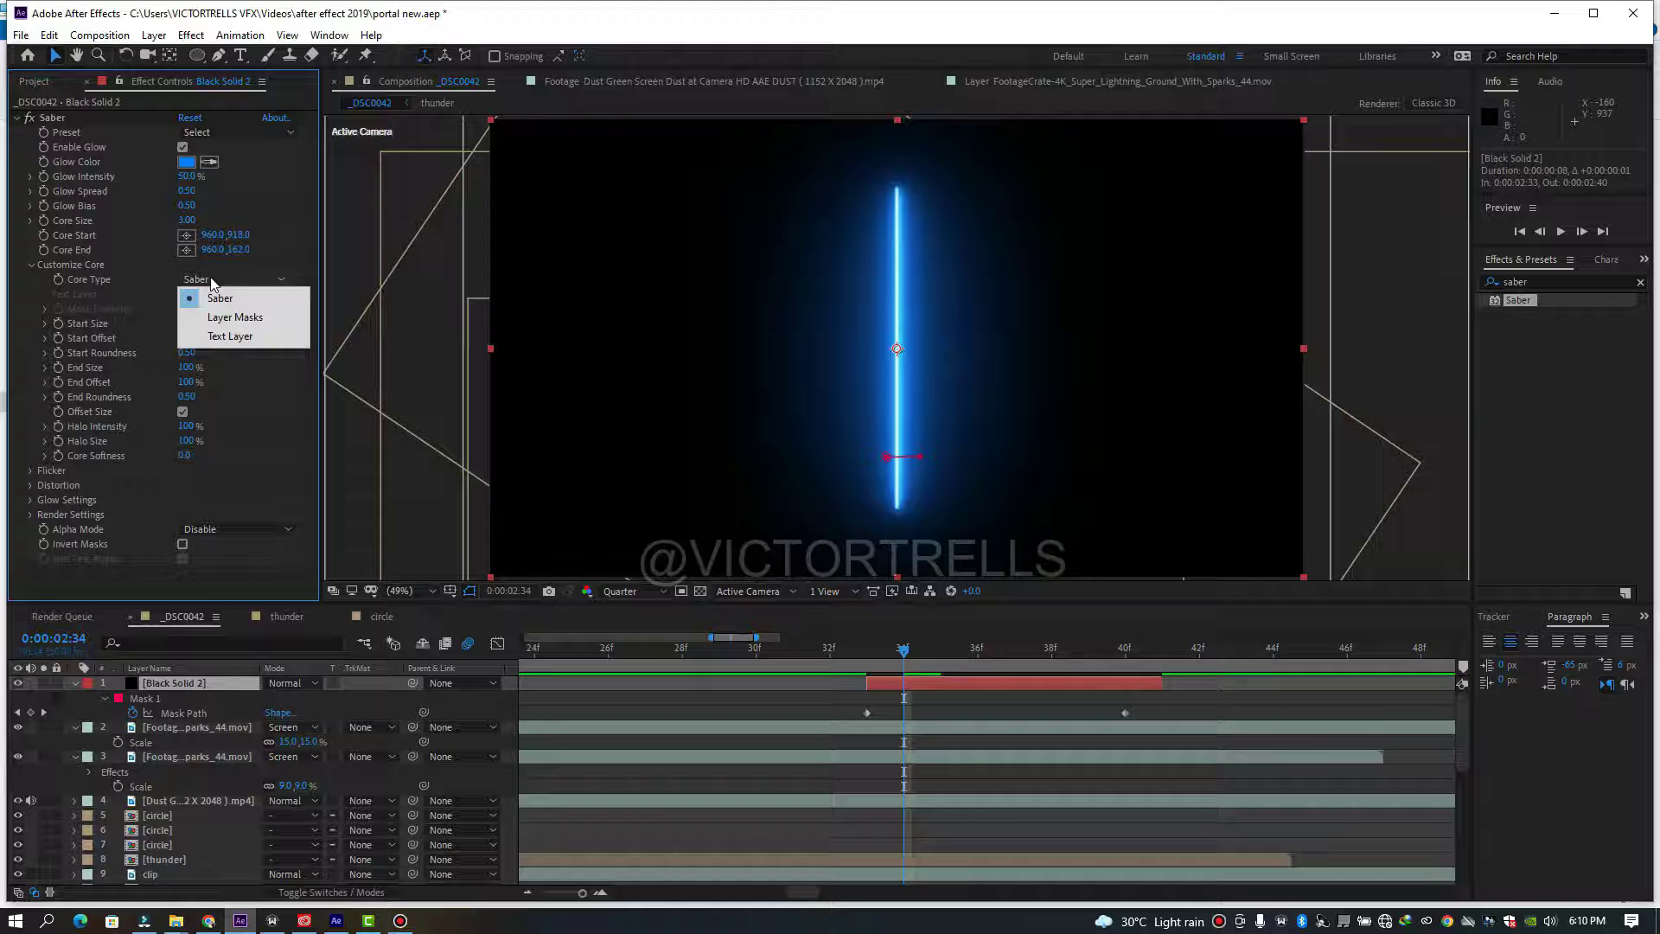
pyautogui.click(232, 323)
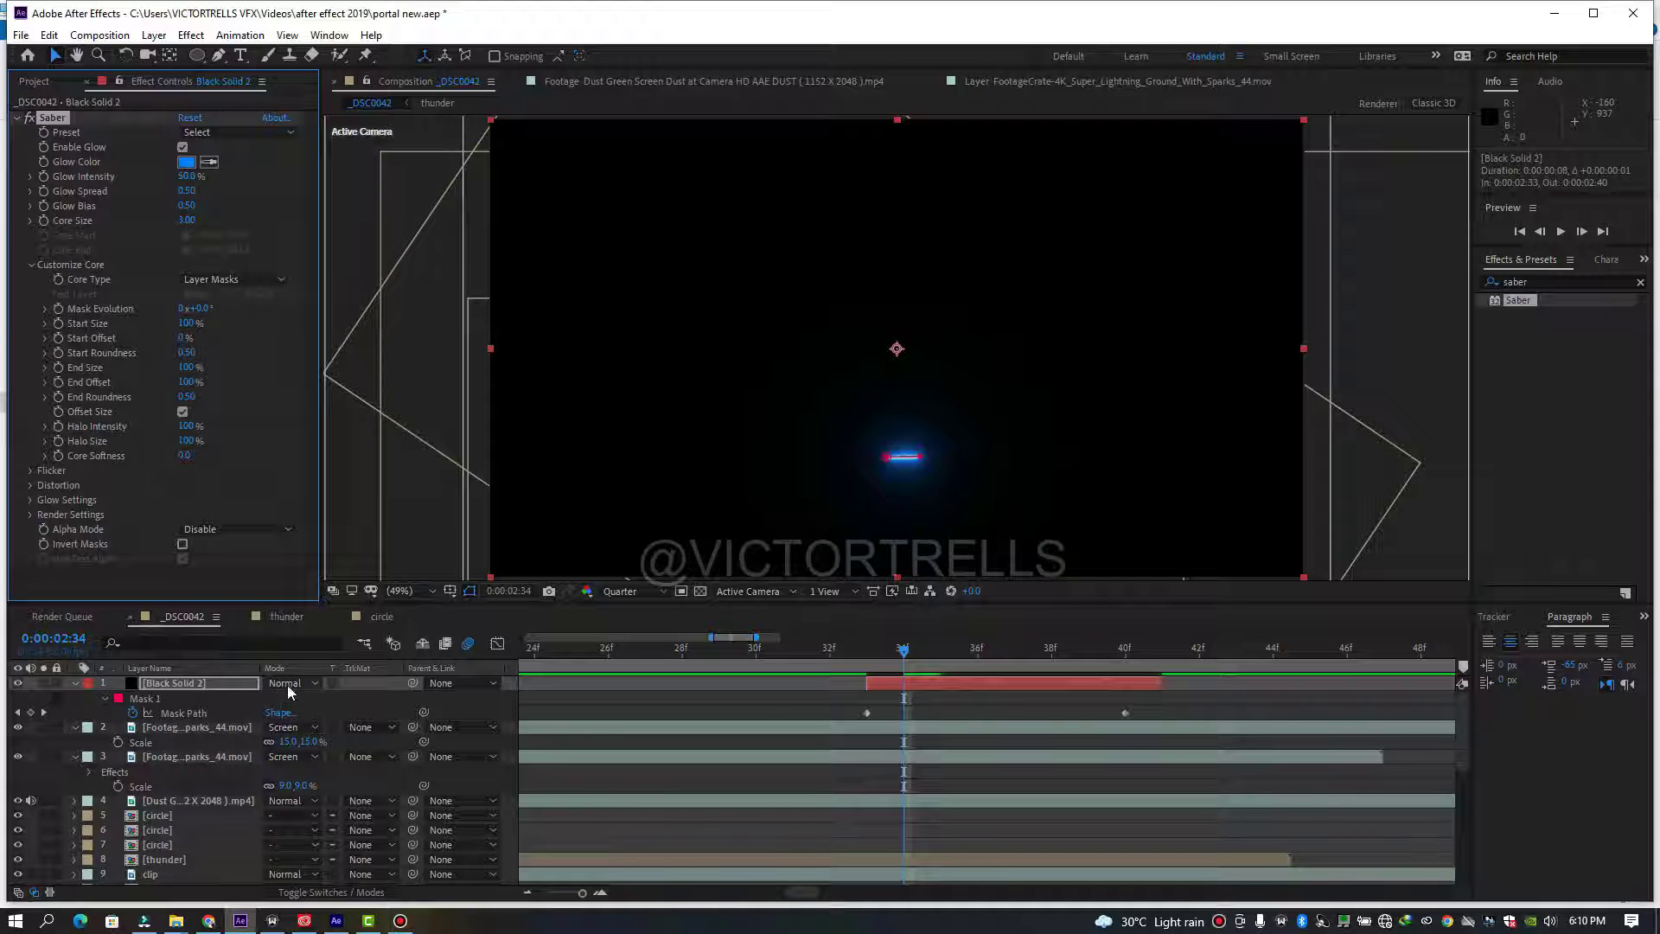
pyautogui.click(287, 682)
pyautogui.click(356, 334)
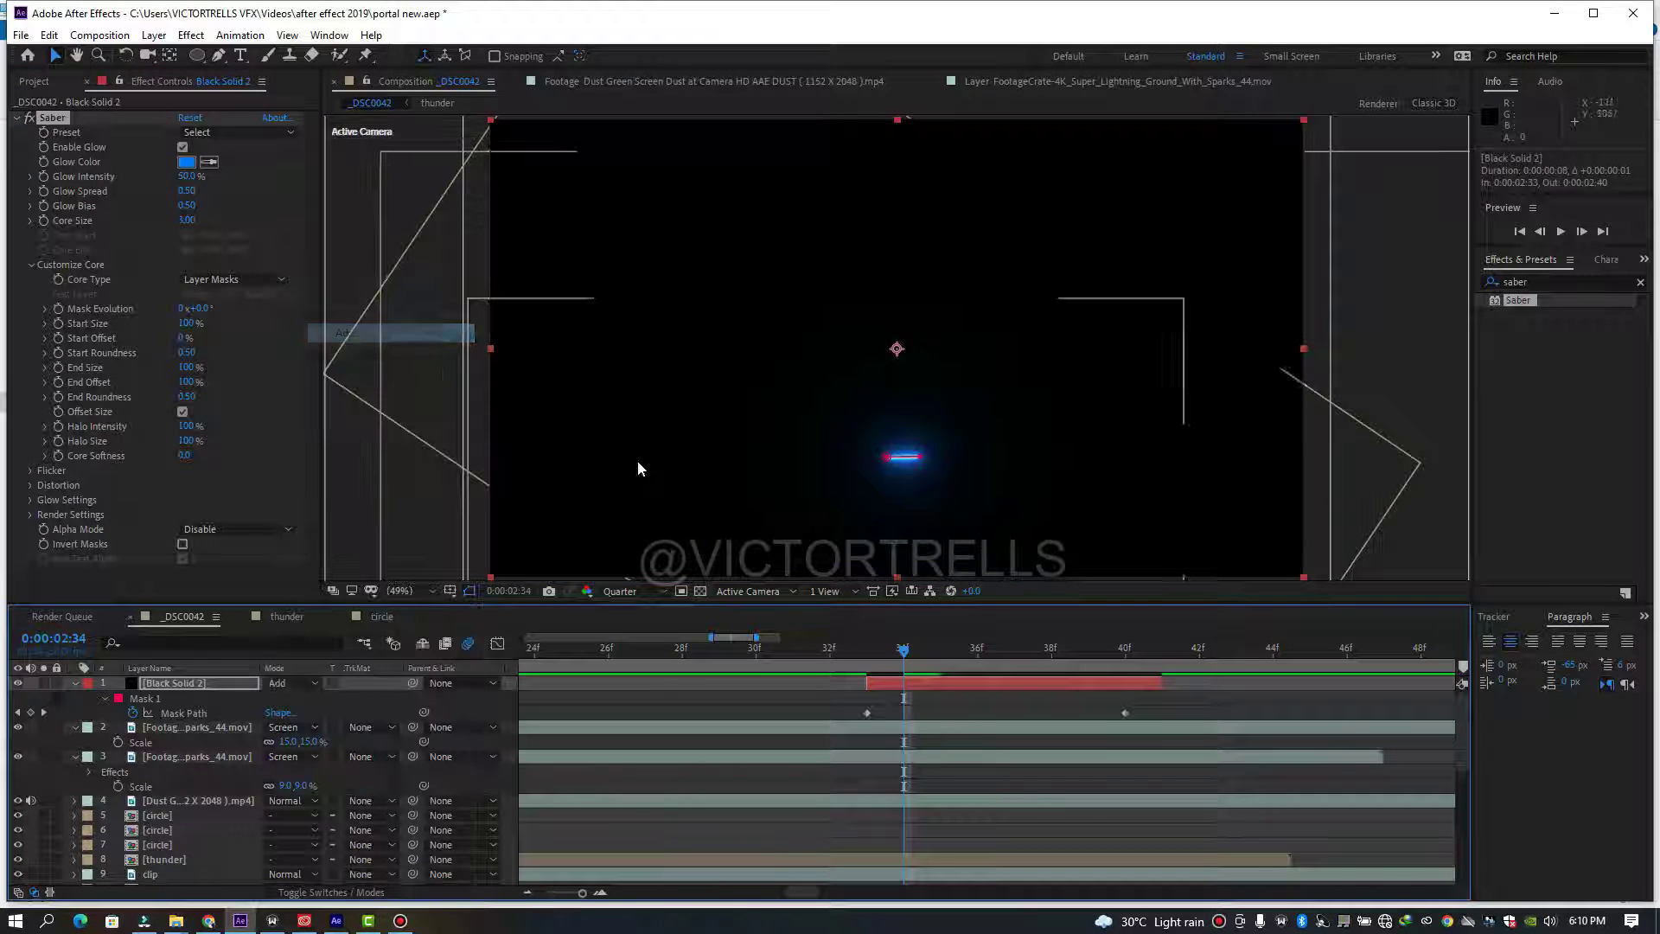
# - Preview the scan line, then move its last mask path keyframe to 0:00:02:44 and extend the black solid's end to 0:00:02:43
pyautogui.moveTo(880, 650); pyautogui.dragTo(842, 648)
pyautogui.press('space')
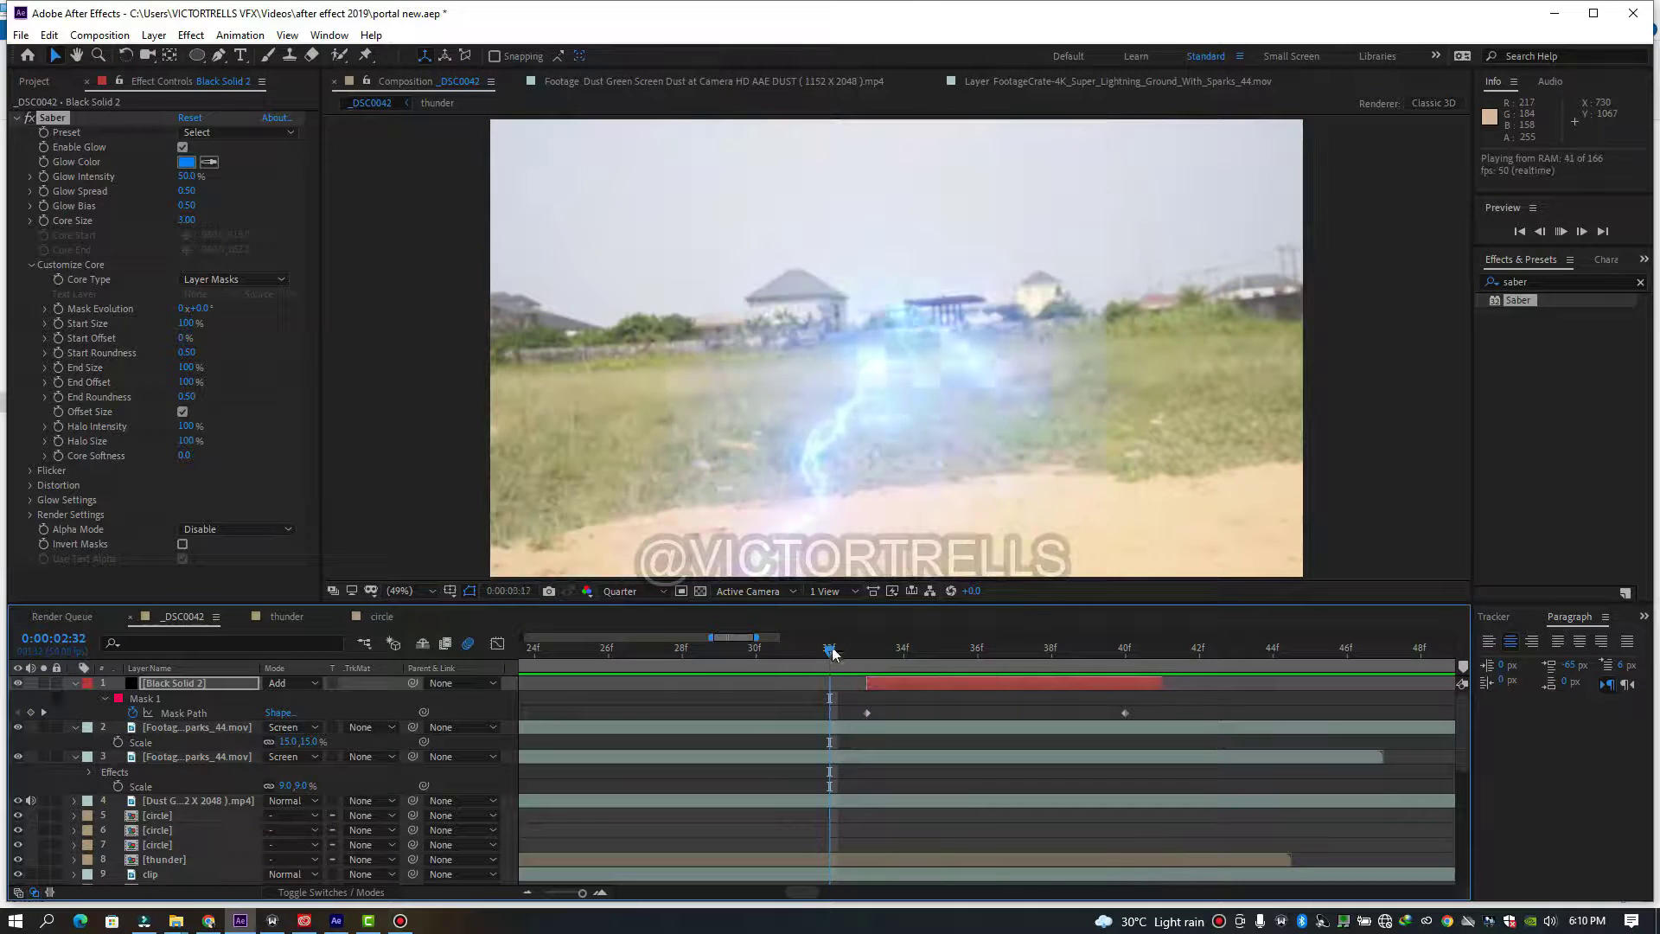
pyautogui.click(872, 657)
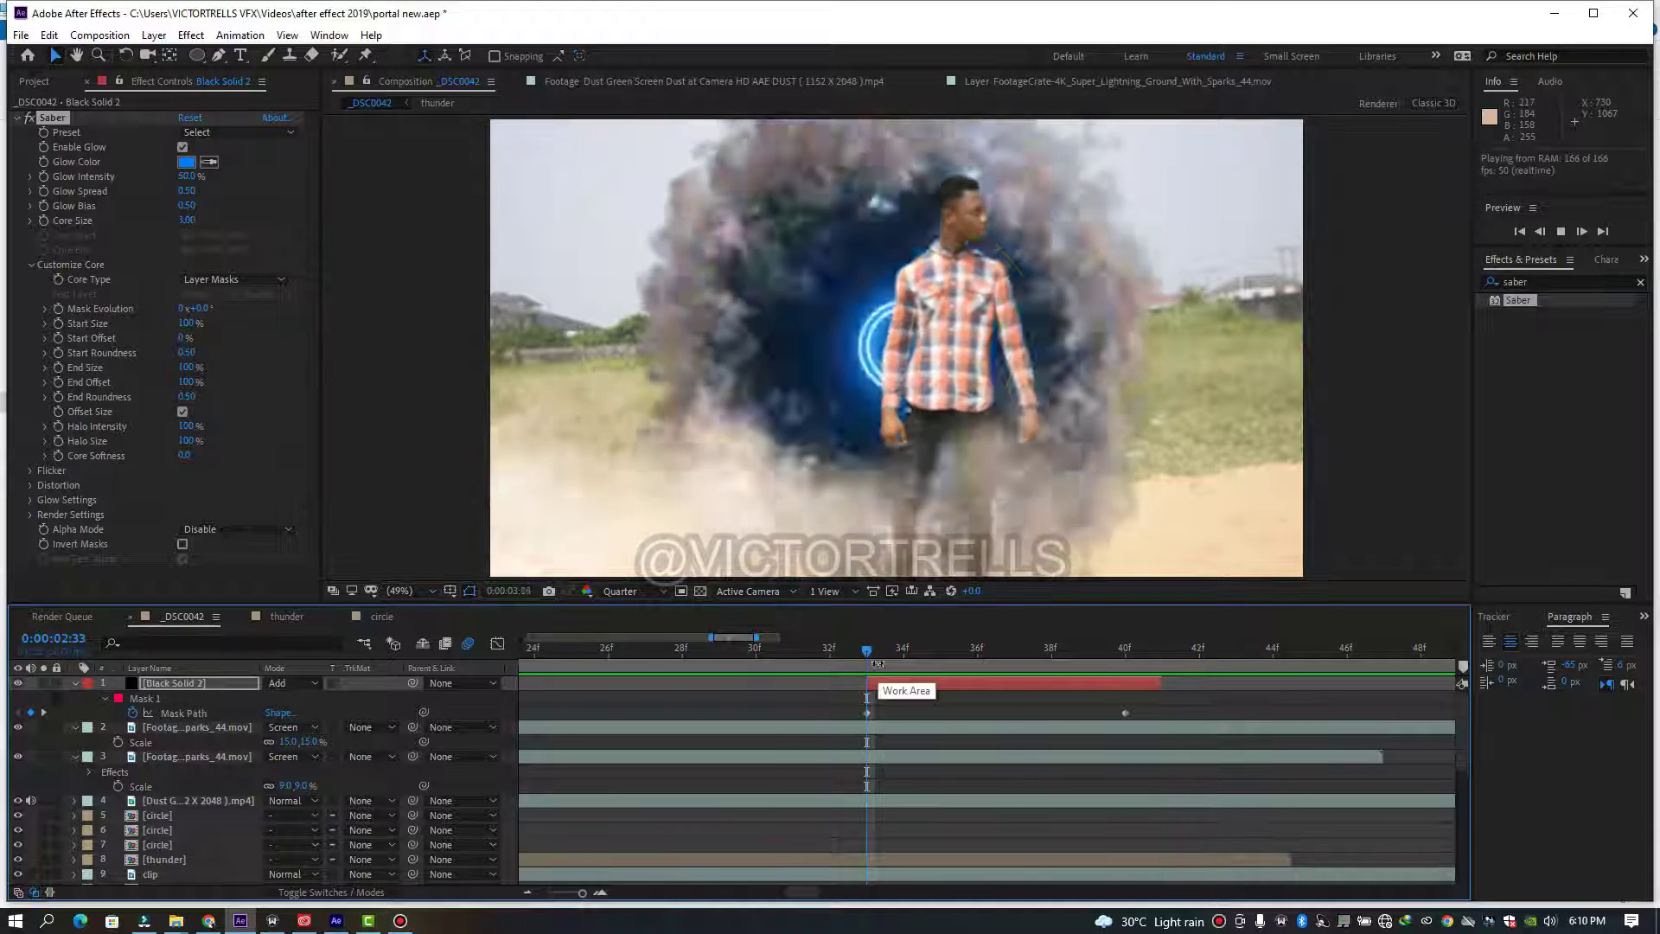
pyautogui.click(890, 661)
pyautogui.press('space')
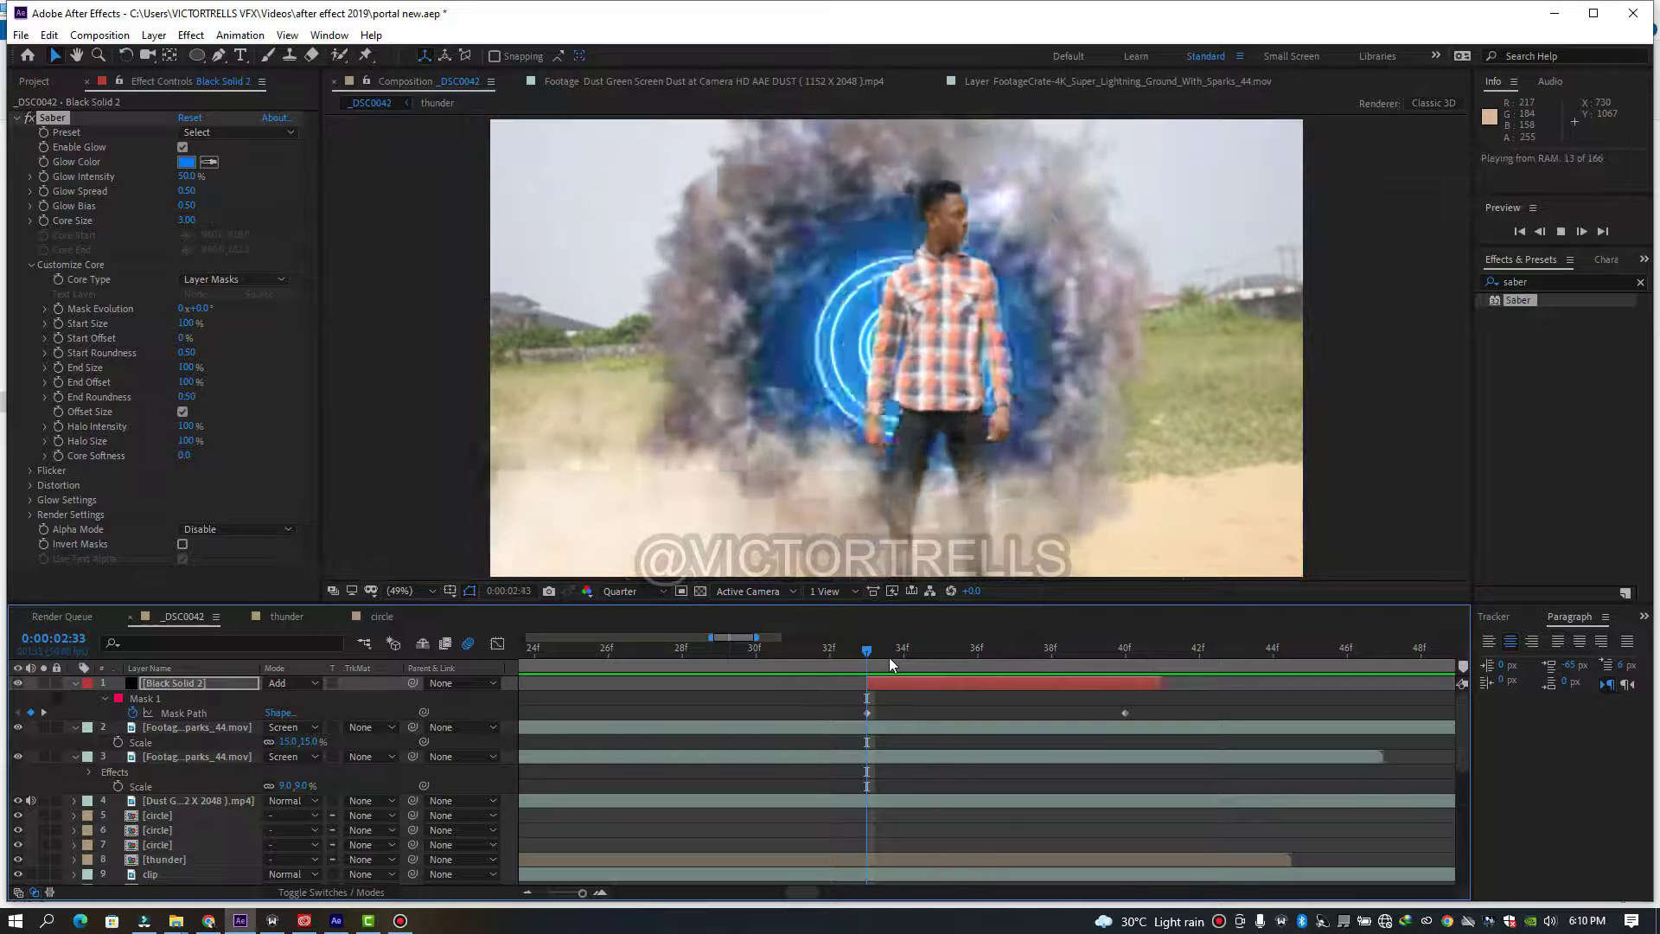
pyautogui.click(976, 662)
pyautogui.moveTo(977, 663); pyautogui.dragTo(1017, 667)
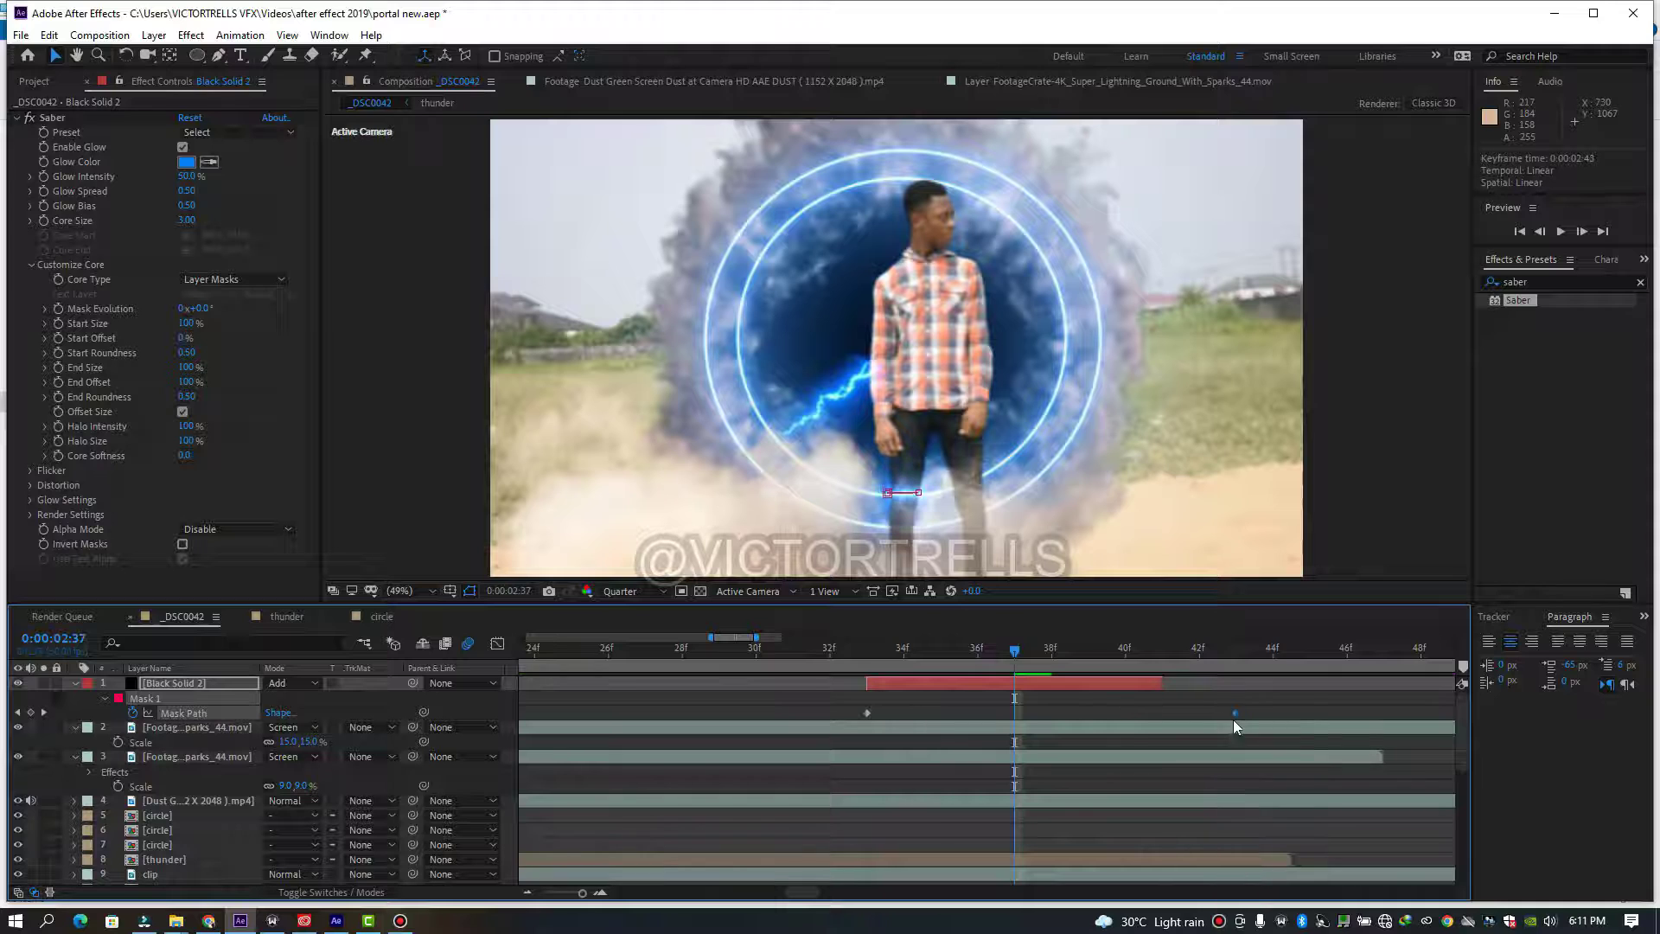
pyautogui.moveTo(1163, 683); pyautogui.dragTo(1271, 712)
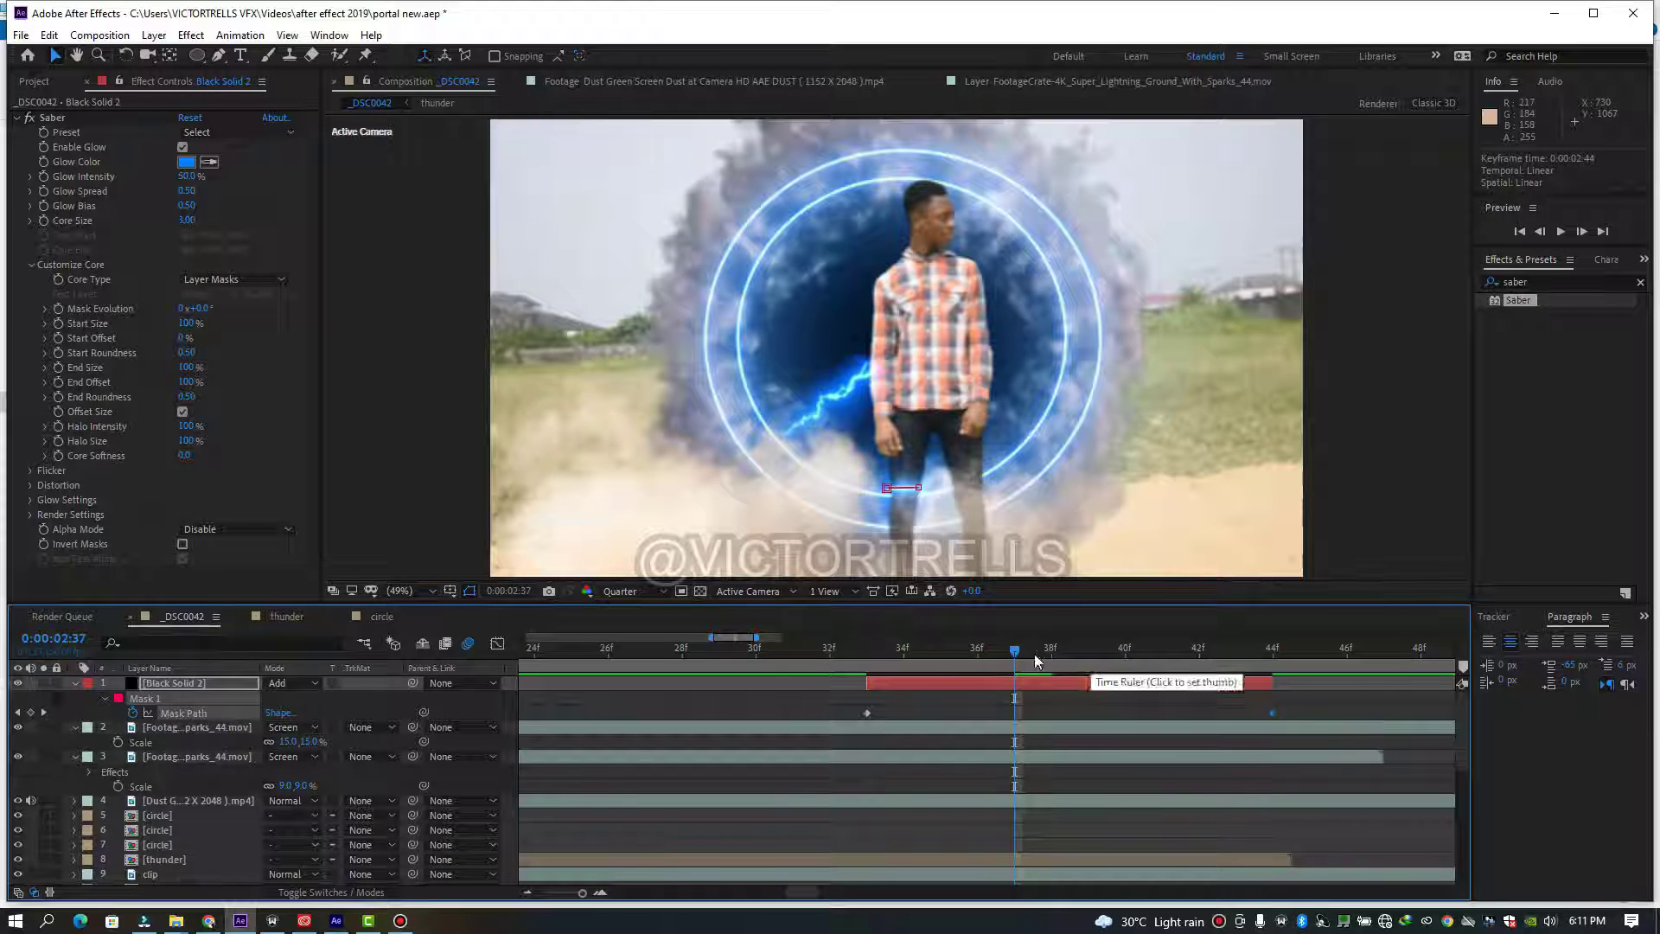
# - Preview the slower line and set Saber's Core Softness to 6.6, Start Roundness to 1.30 and End Roundness to 1.26
pyautogui.press('space')
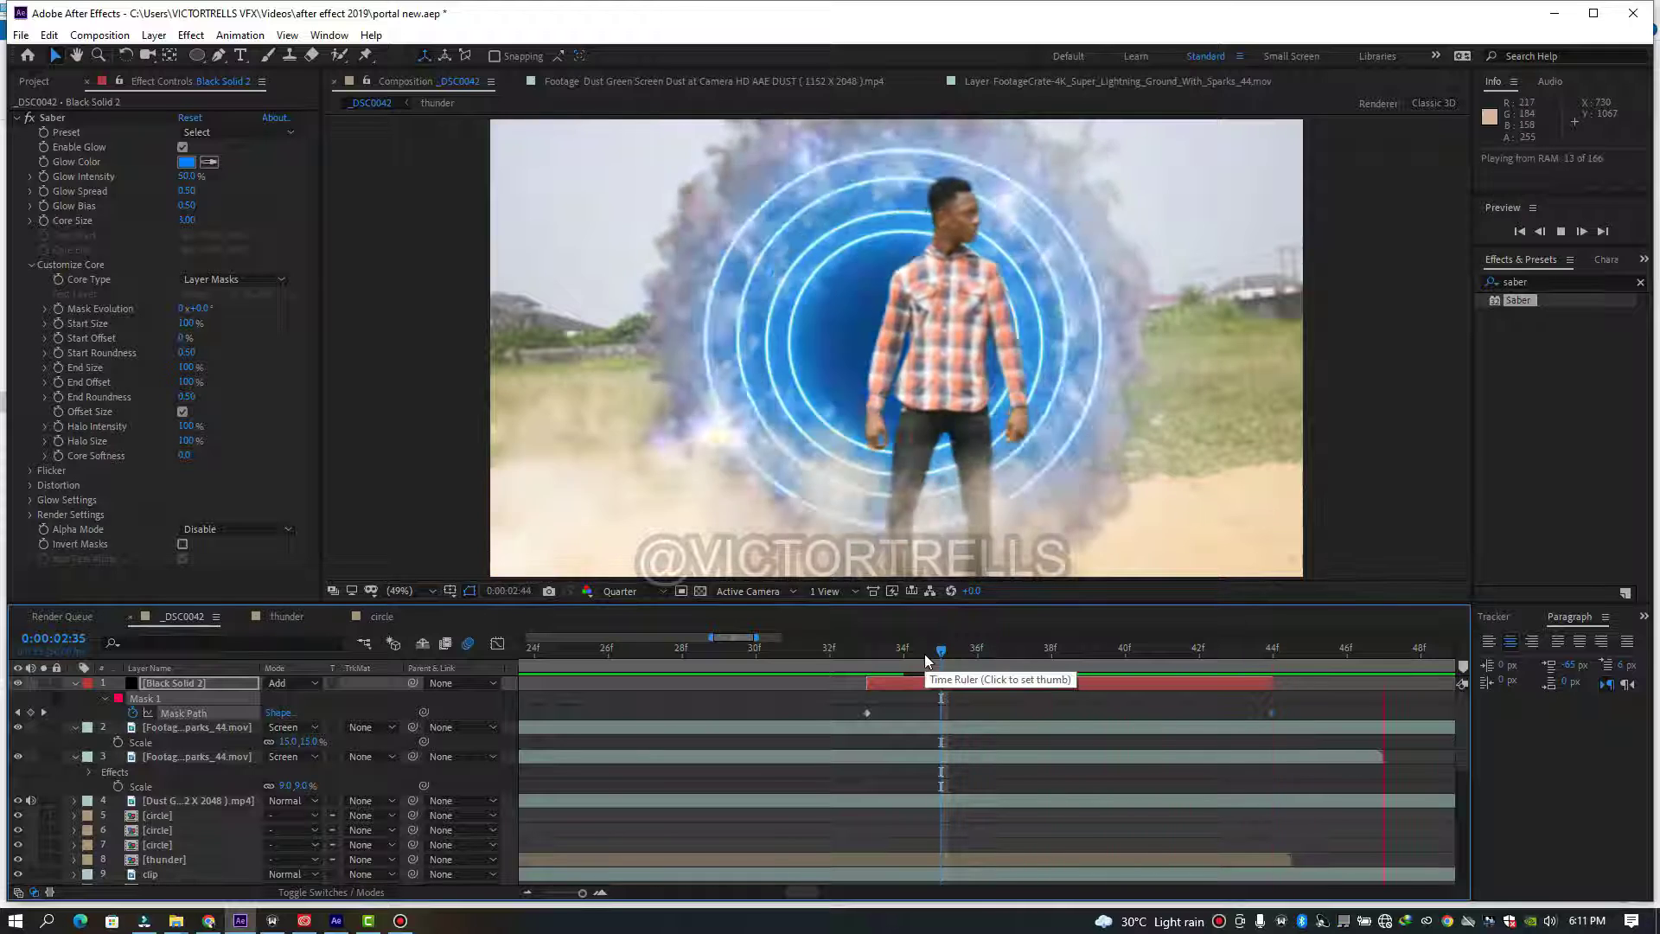
pyautogui.moveTo(885, 657); pyautogui.dragTo(907, 665)
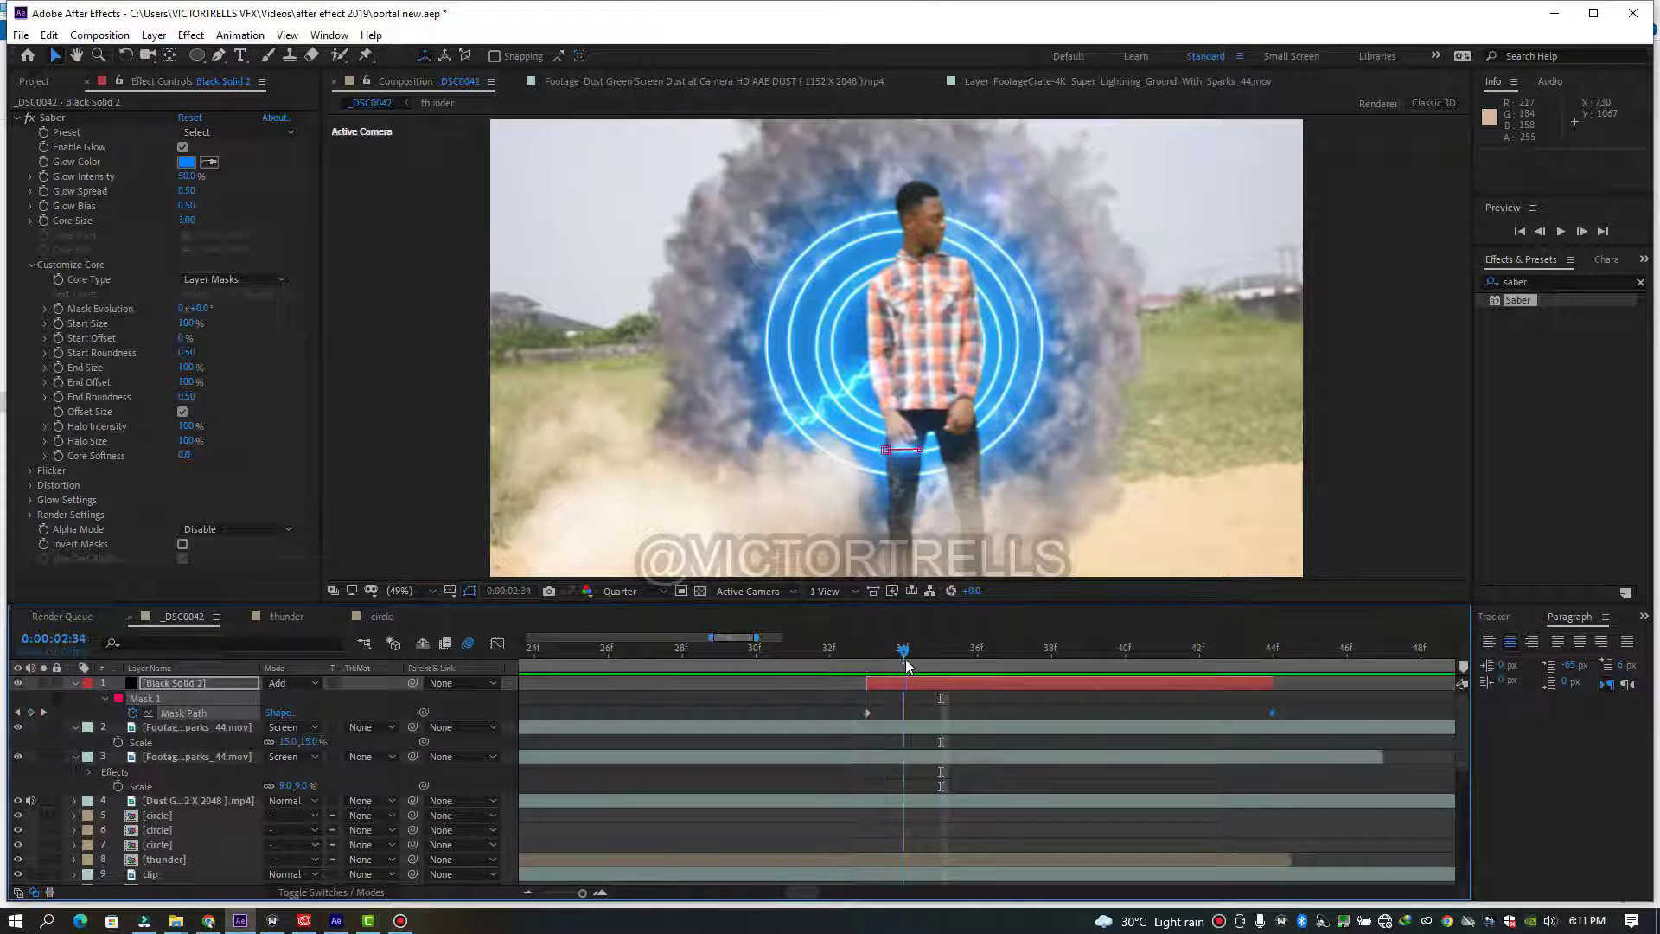
pyautogui.click(884, 666)
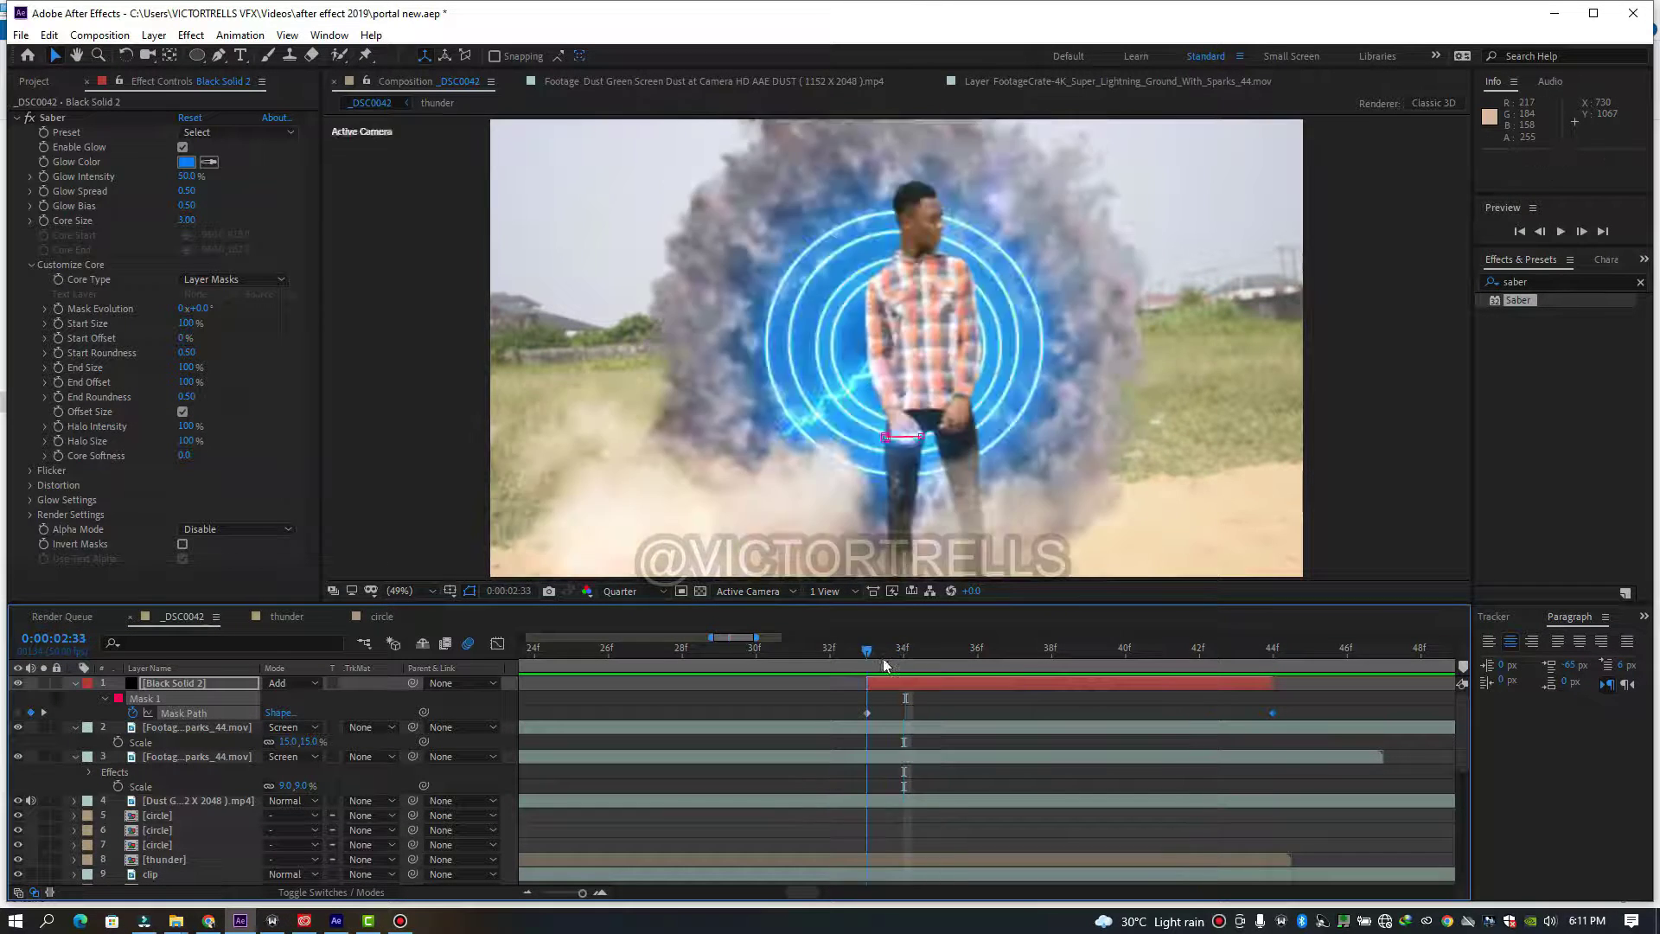
pyautogui.click(890, 665)
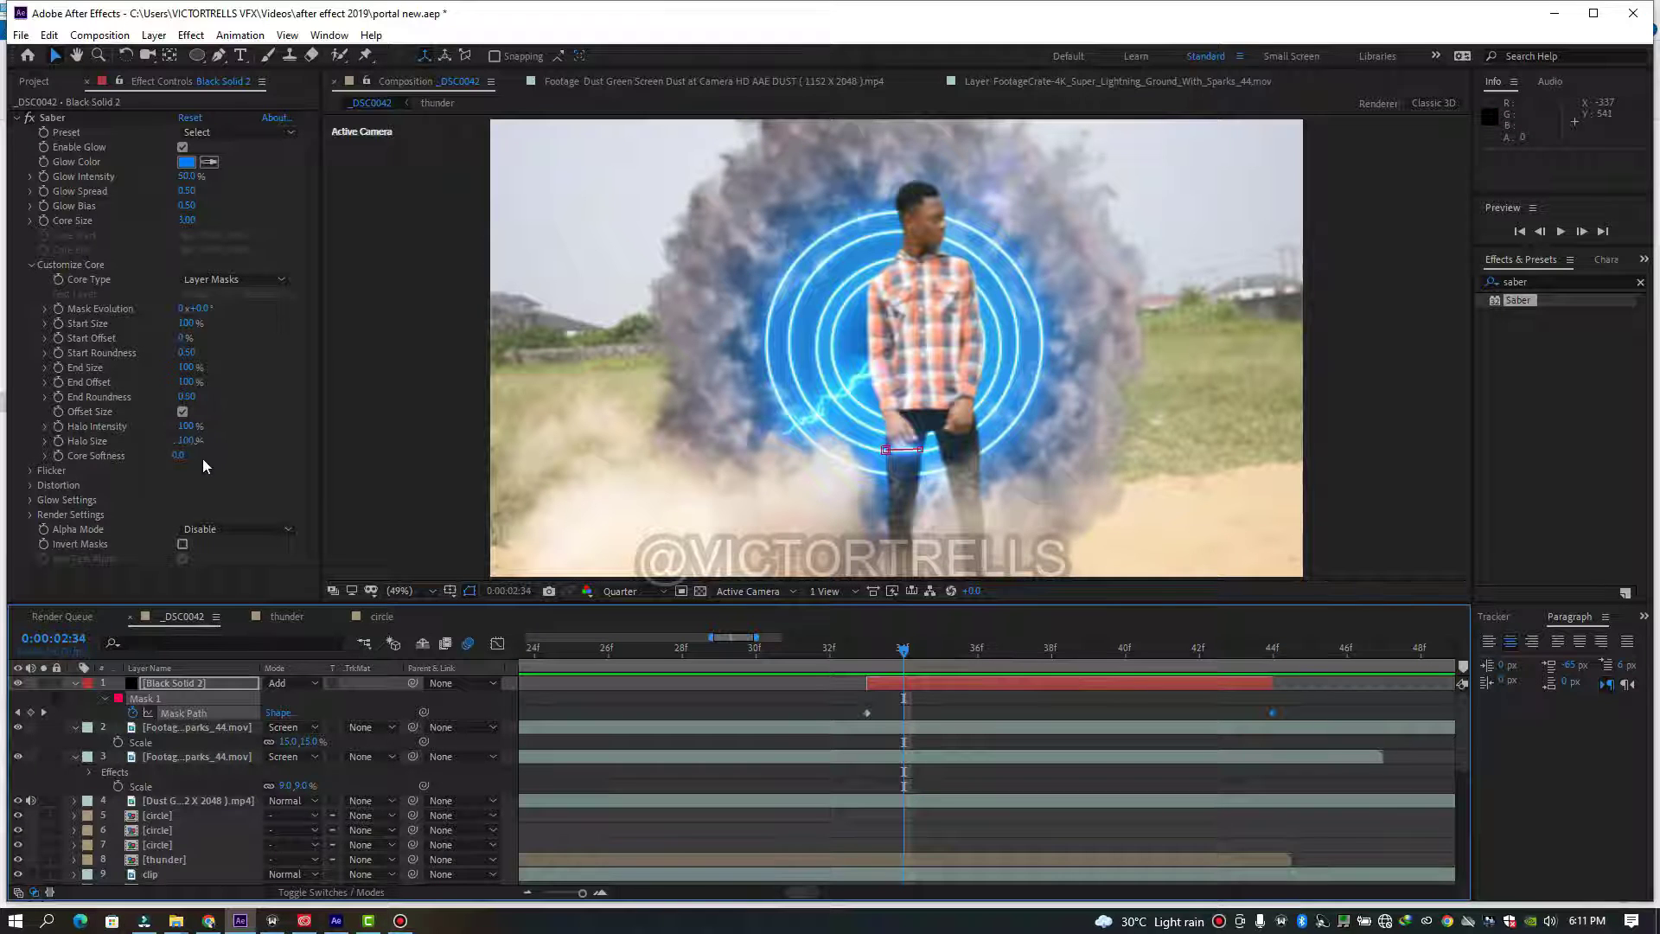
pyautogui.moveTo(185, 459); pyautogui.dragTo(240, 454)
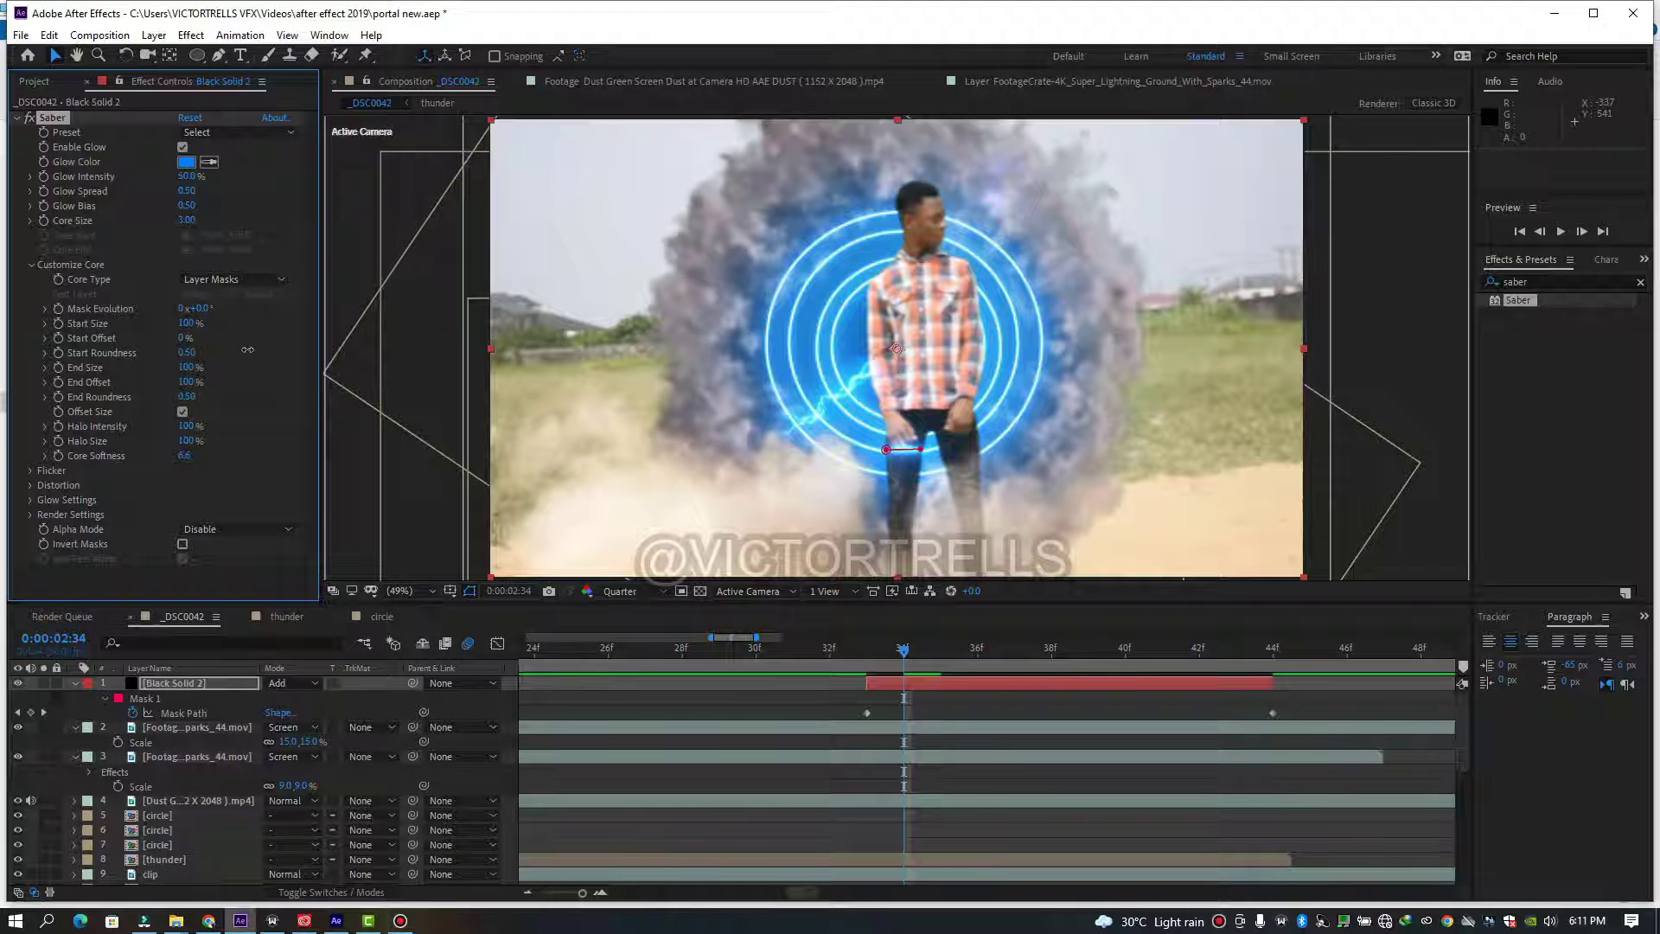
pyautogui.moveTo(247, 349); pyautogui.dragTo(263, 355)
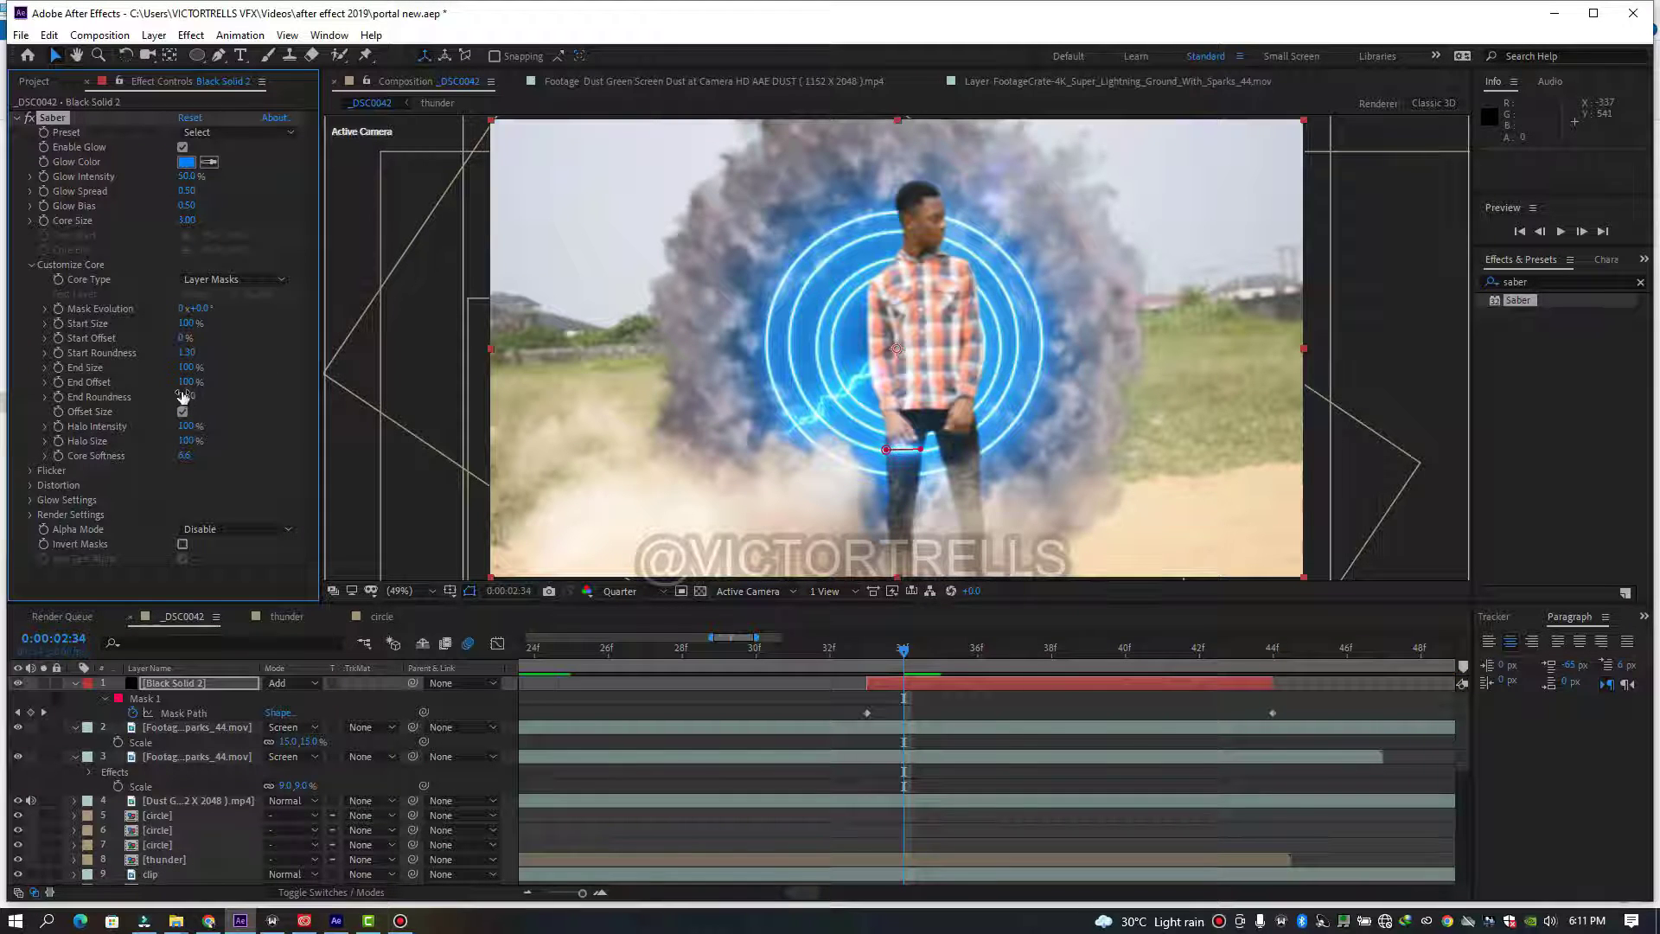
pyautogui.moveTo(187, 396); pyautogui.dragTo(248, 394)
# - Duplicate the black solid, shift the copy two frames later to start at 0:00:02:35, and preview both lines
pyautogui.click(896, 684)
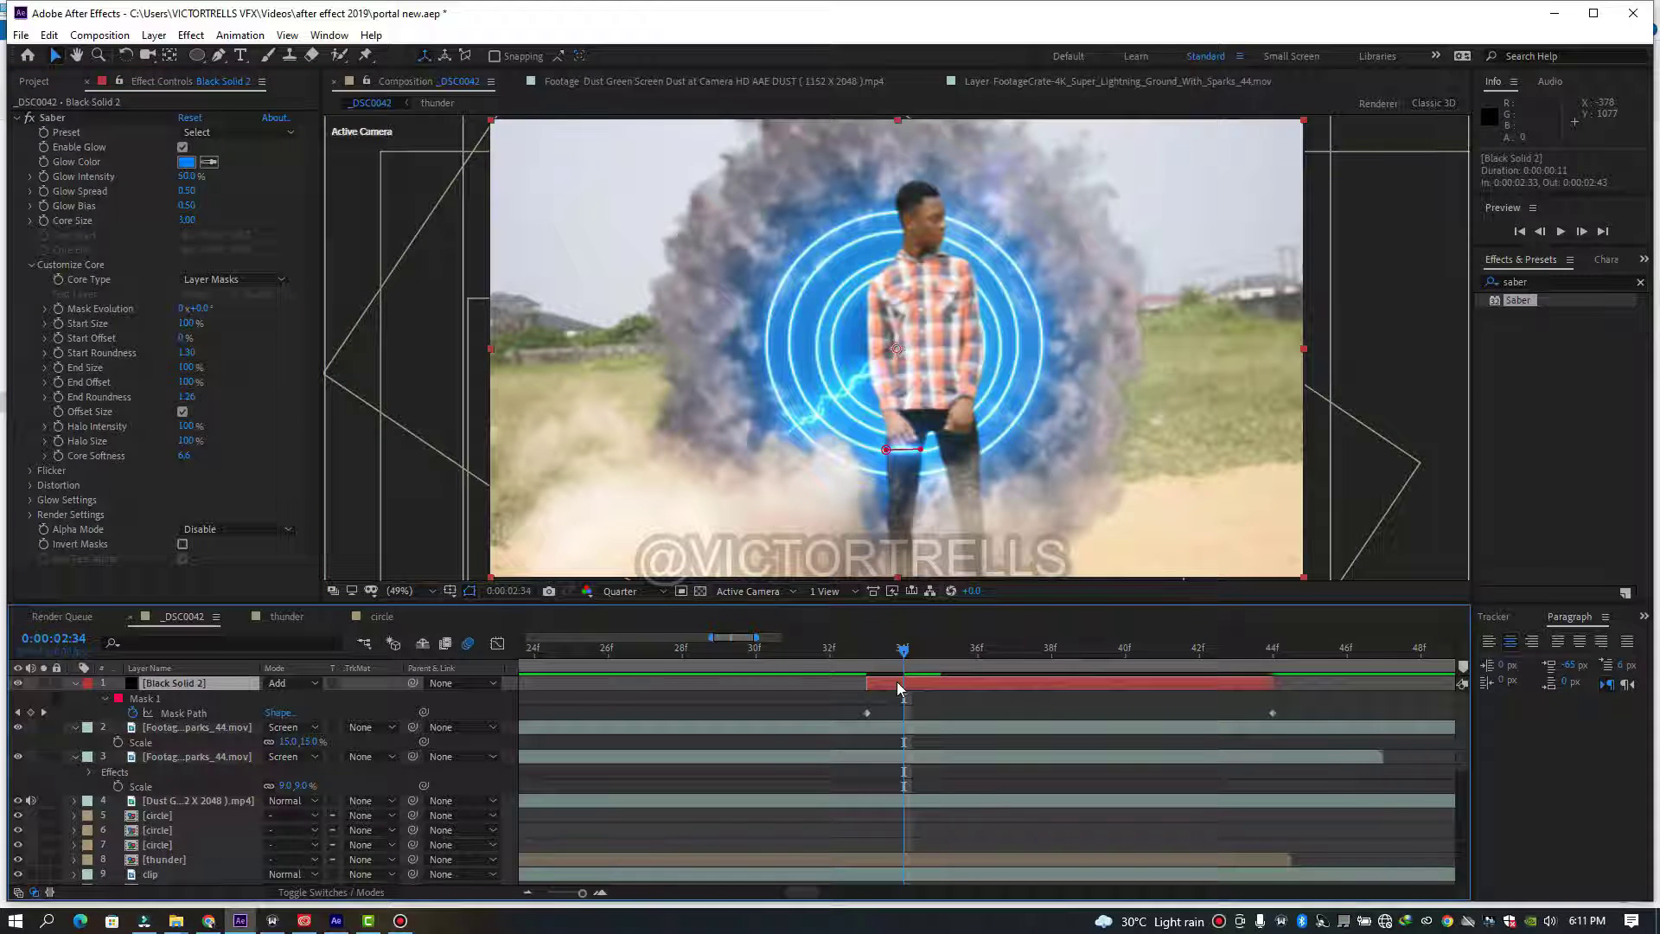
pyautogui.hotkey('ctrl', 'd')
pyautogui.moveTo(895, 682); pyautogui.dragTo(958, 683)
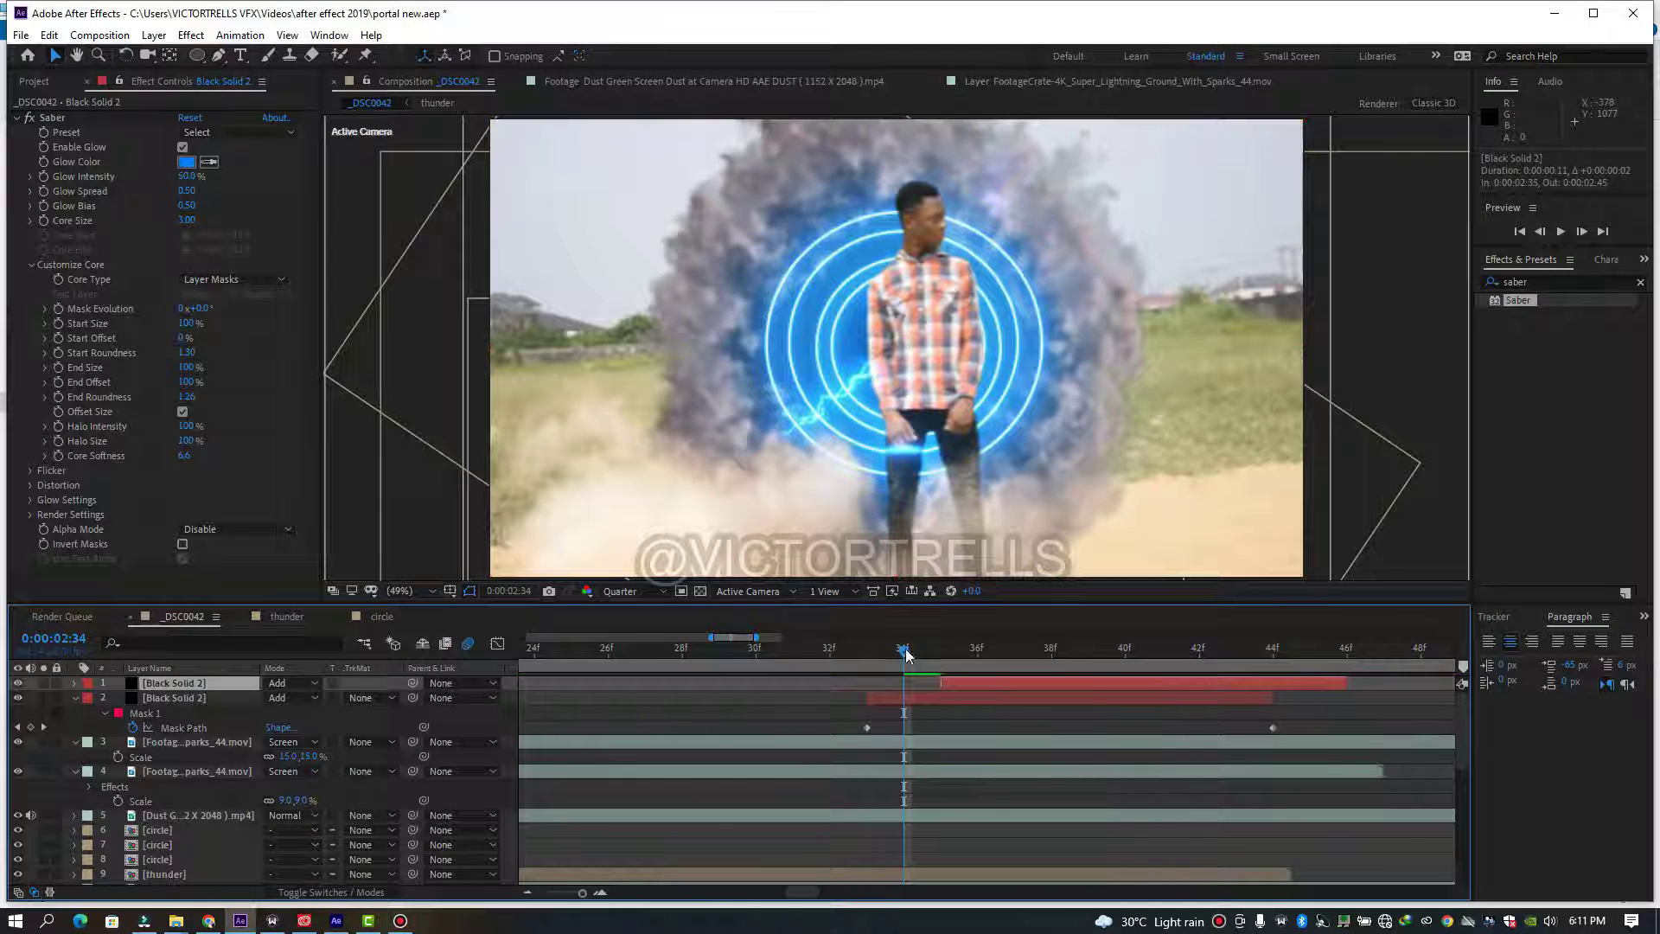
pyautogui.click(858, 655)
pyautogui.press('space')
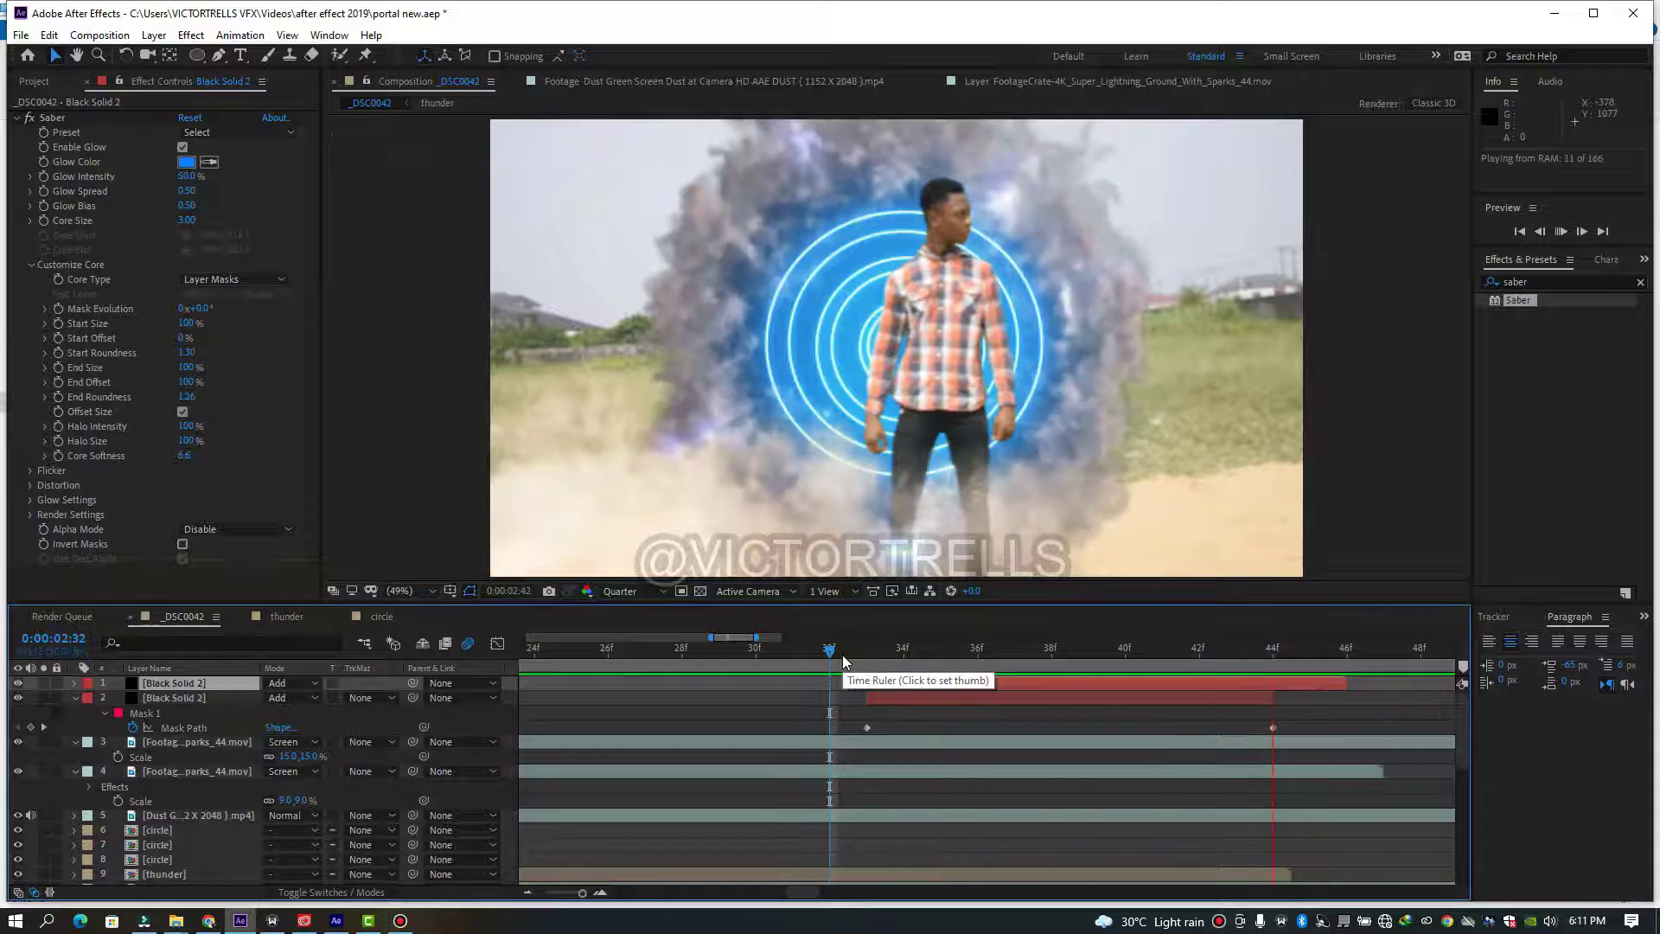
pyautogui.moveTo(922, 664); pyautogui.dragTo(1024, 657)
pyautogui.click(1059, 710)
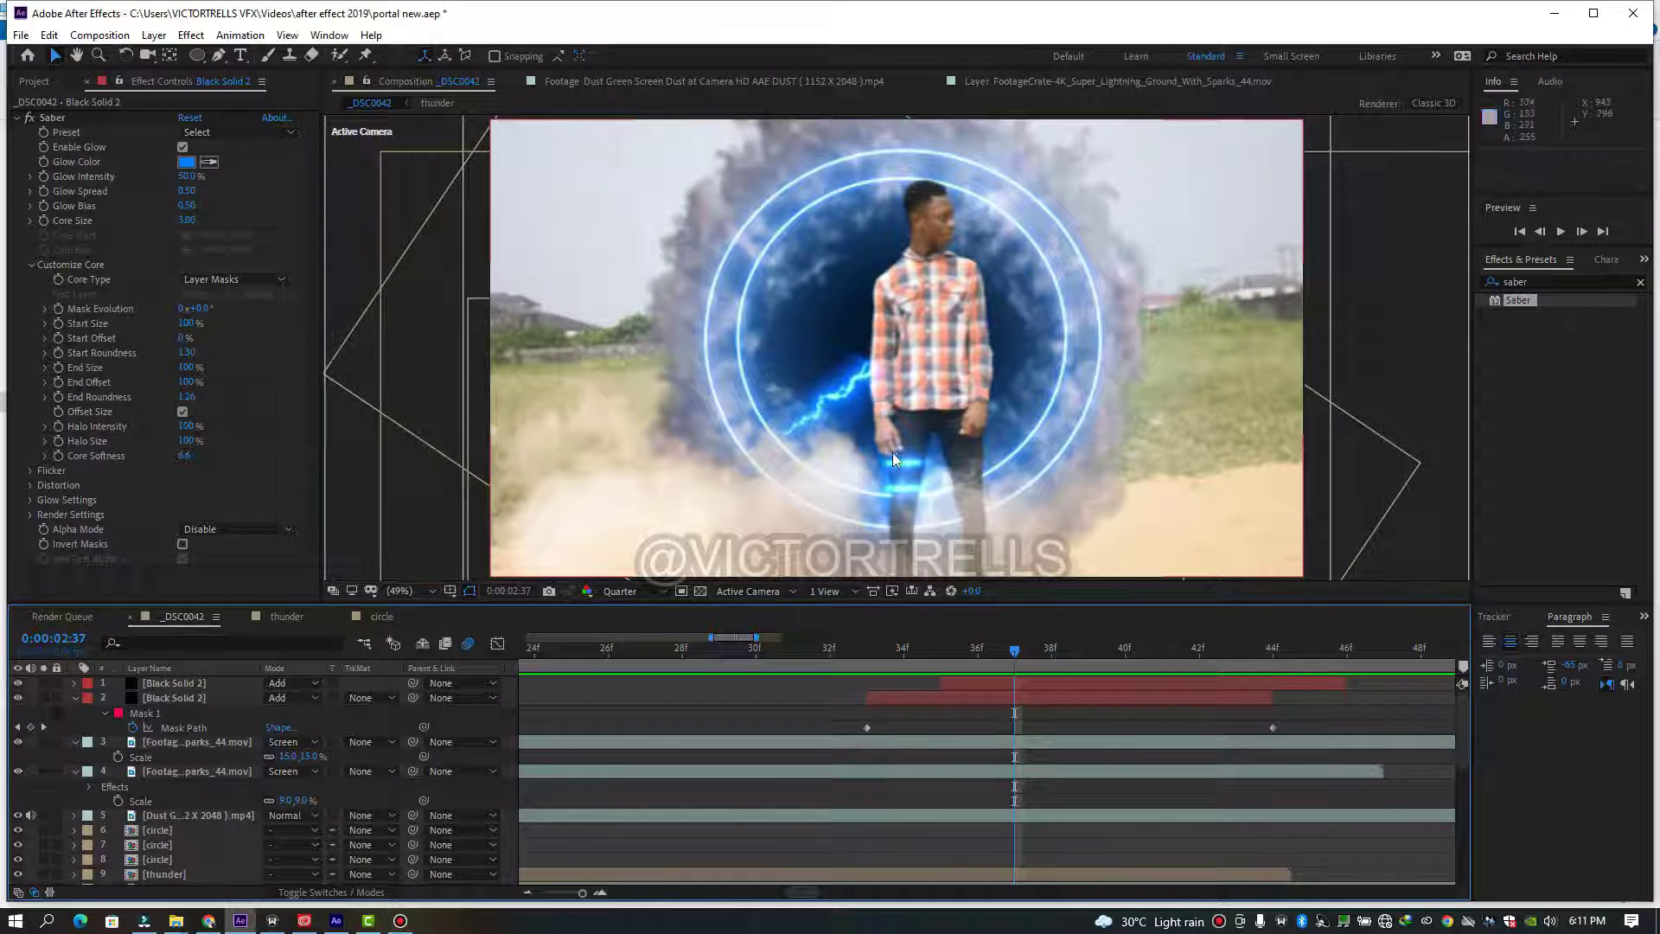
# - Show the full composition duration in the timeline and extend the work area's end to 0:00:04:12
pyautogui.moveTo(1011, 655); pyautogui.dragTo(840, 696)
pyautogui.moveTo(582, 892); pyautogui.dragTo(539, 903)
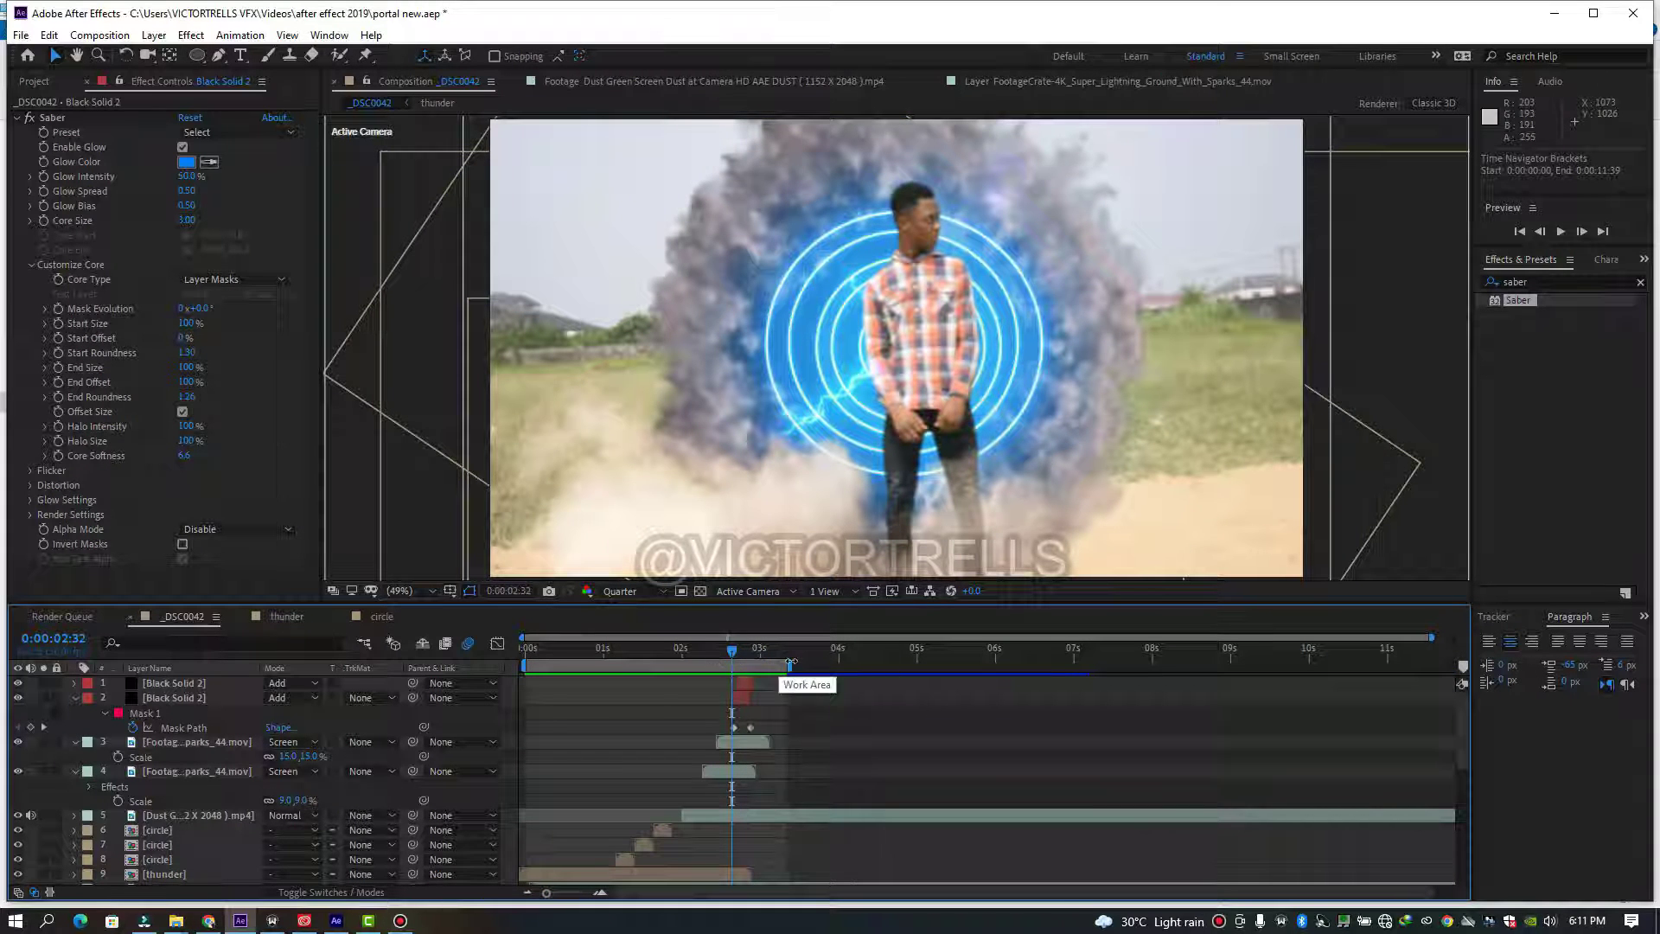
pyautogui.moveTo(789, 663); pyautogui.dragTo(860, 663)
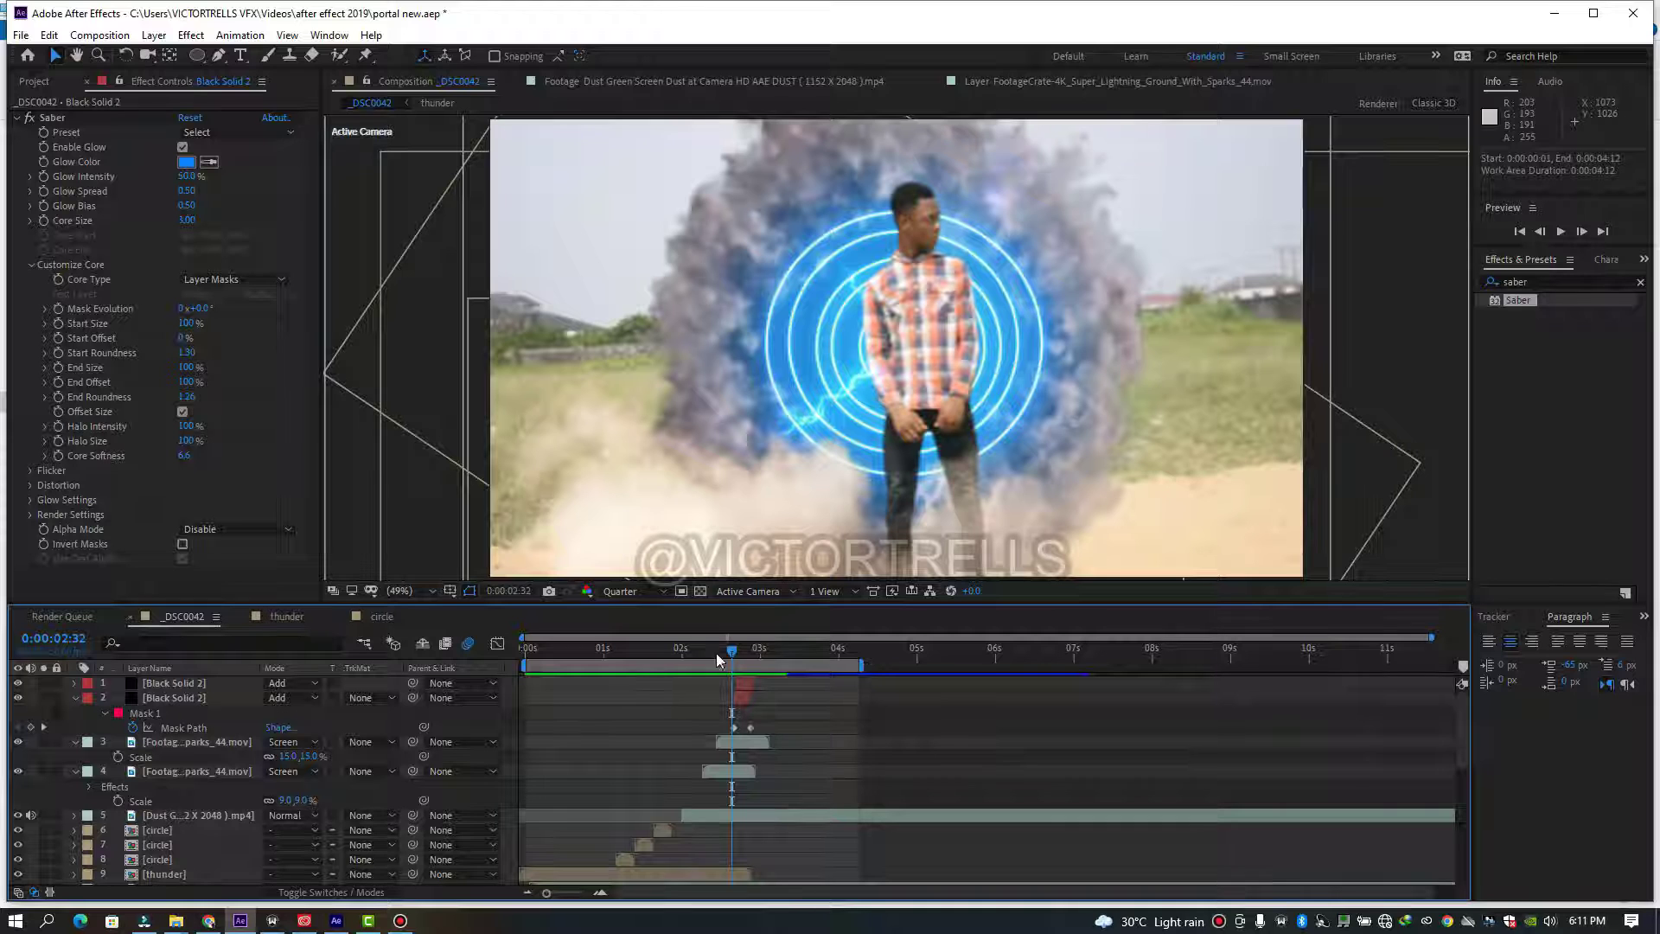
# - Set the preview resolution to Full and inspect the frame at 0:00:02:25 at 100% magnification
pyautogui.moveTo(731, 656)
pyautogui.mouseDown()
pyautogui.moveTo(635, 681)
pyautogui.moveTo(721, 688)
pyautogui.mouseUp()
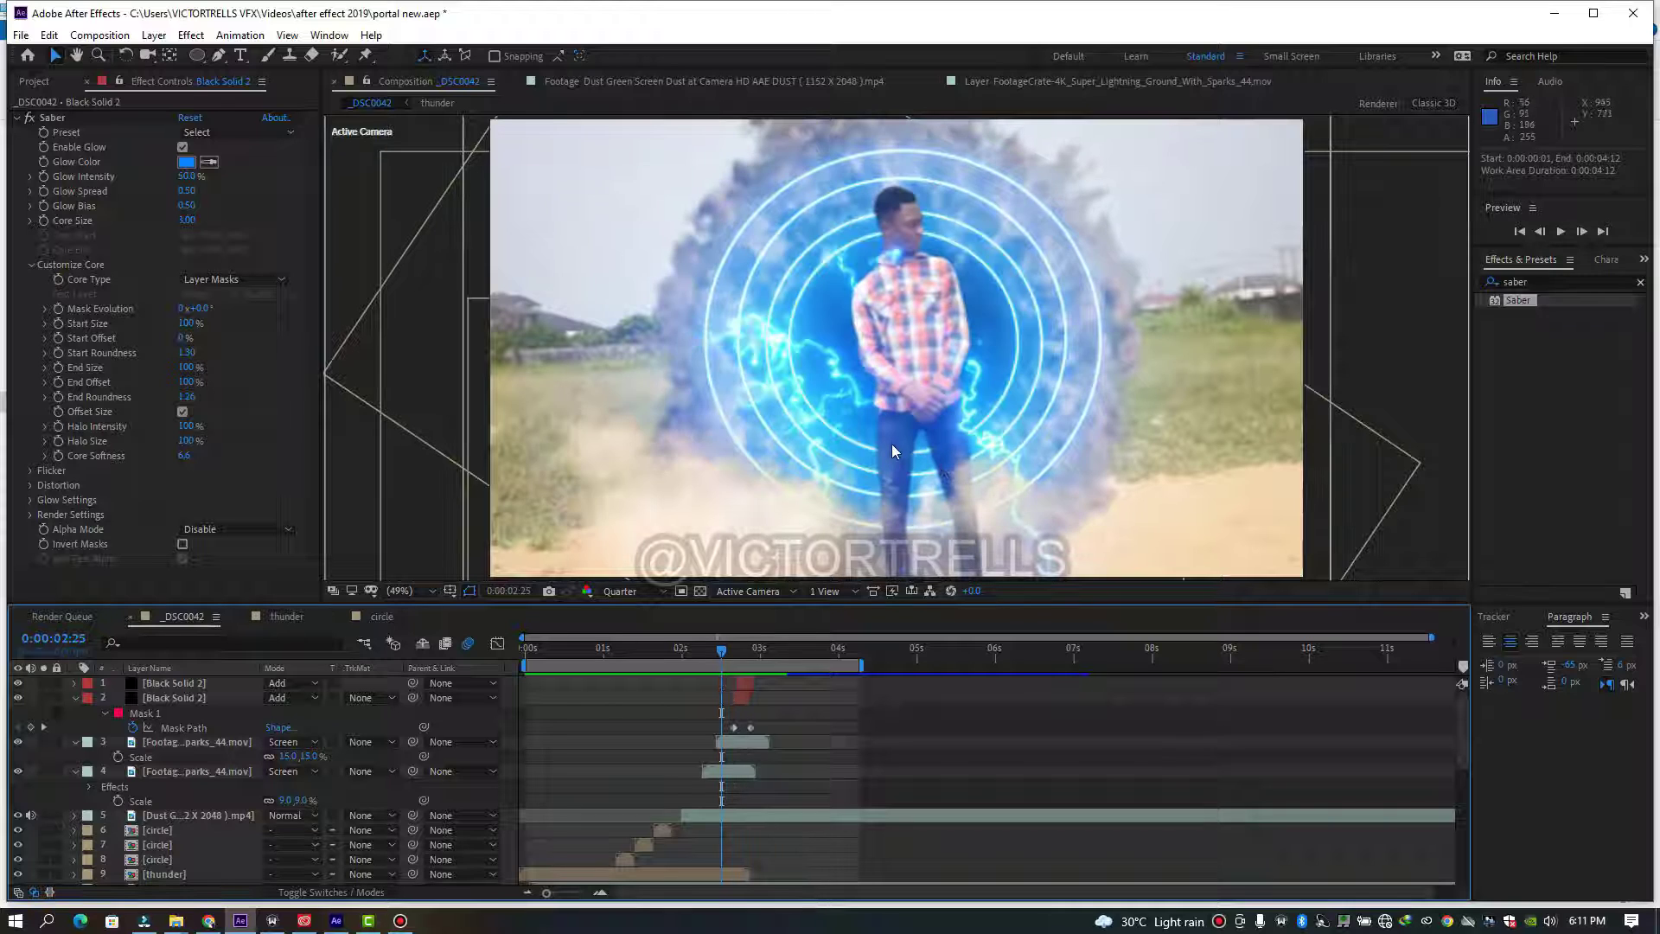
pyautogui.click(631, 591)
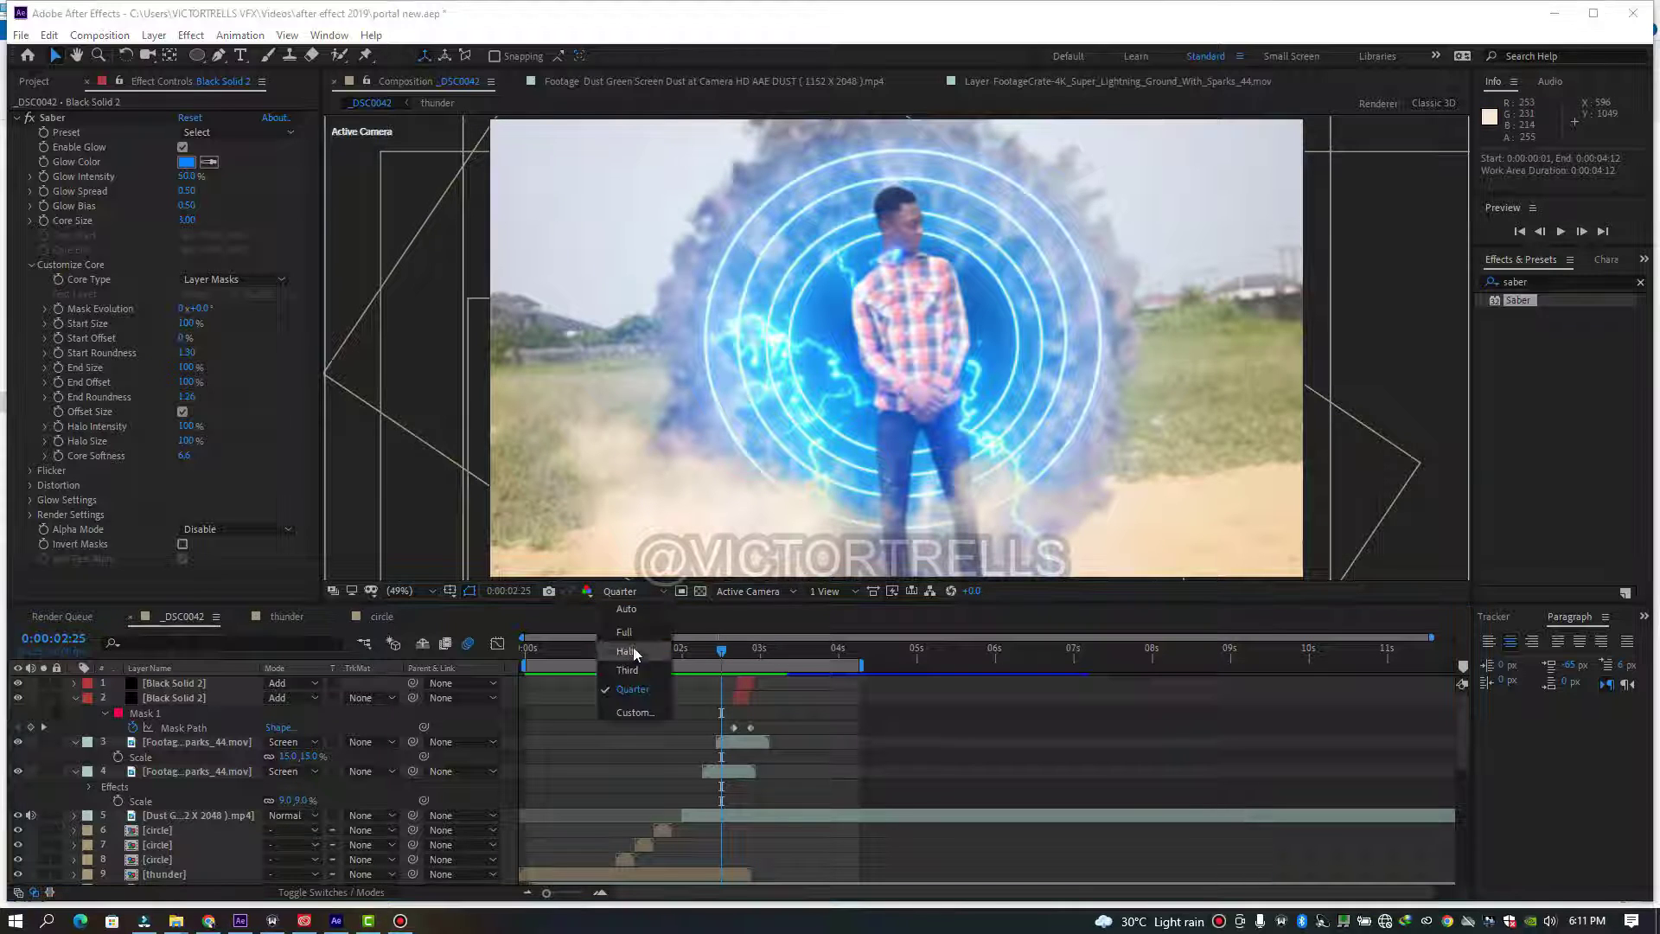
pyautogui.click(631, 635)
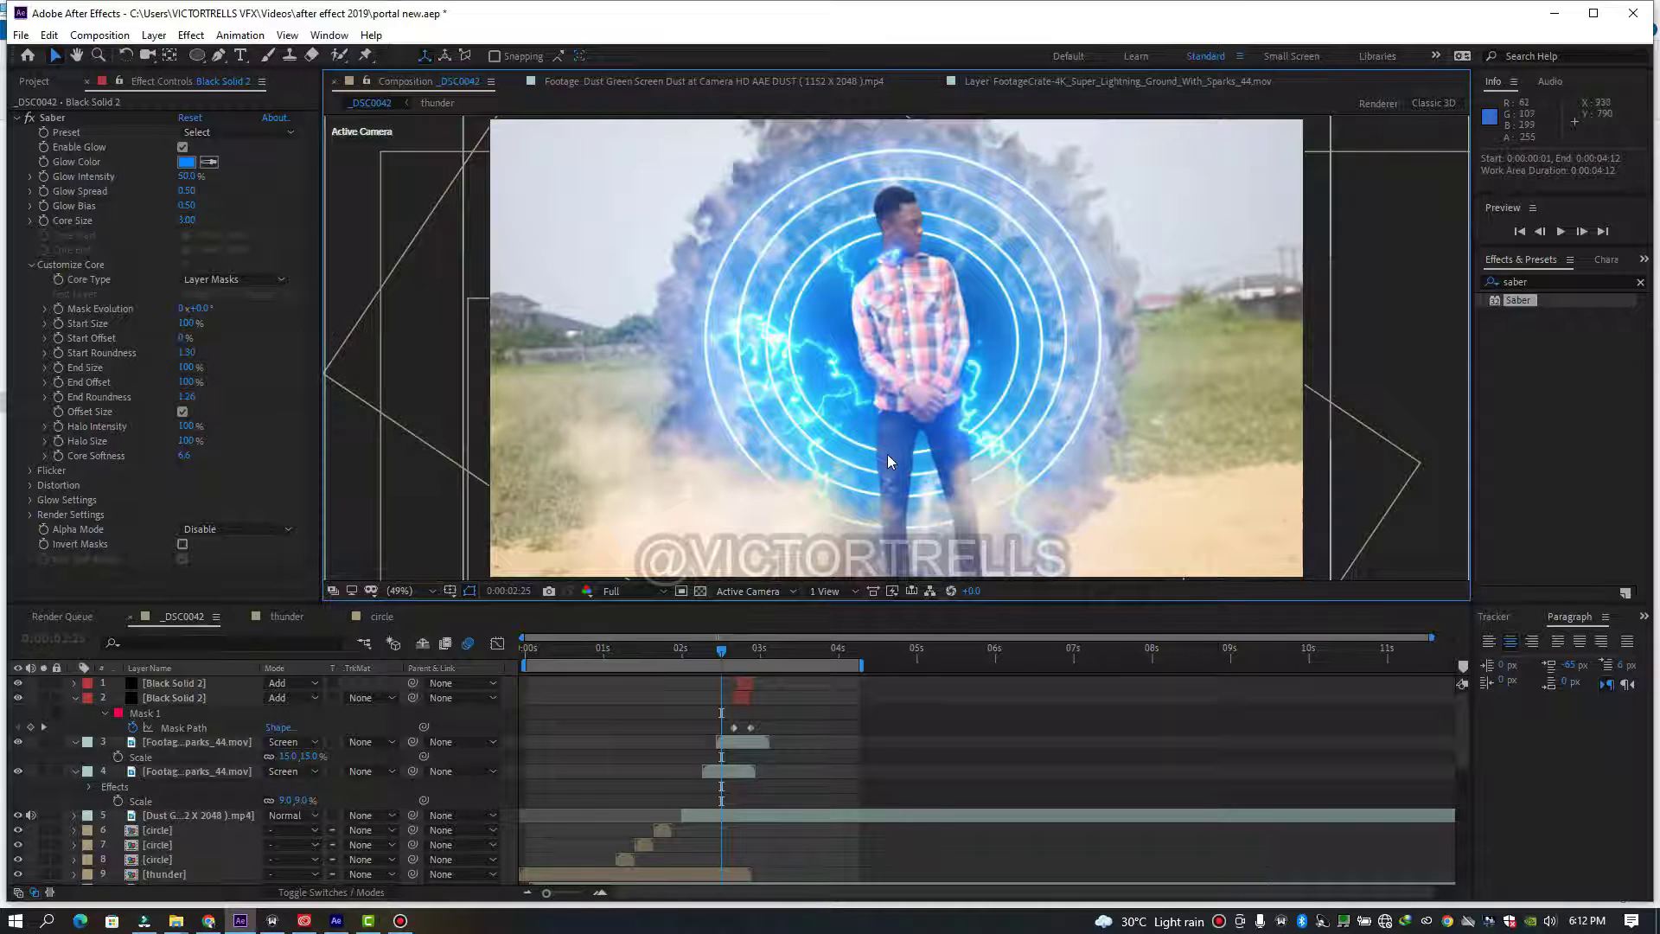
pyautogui.press('/')
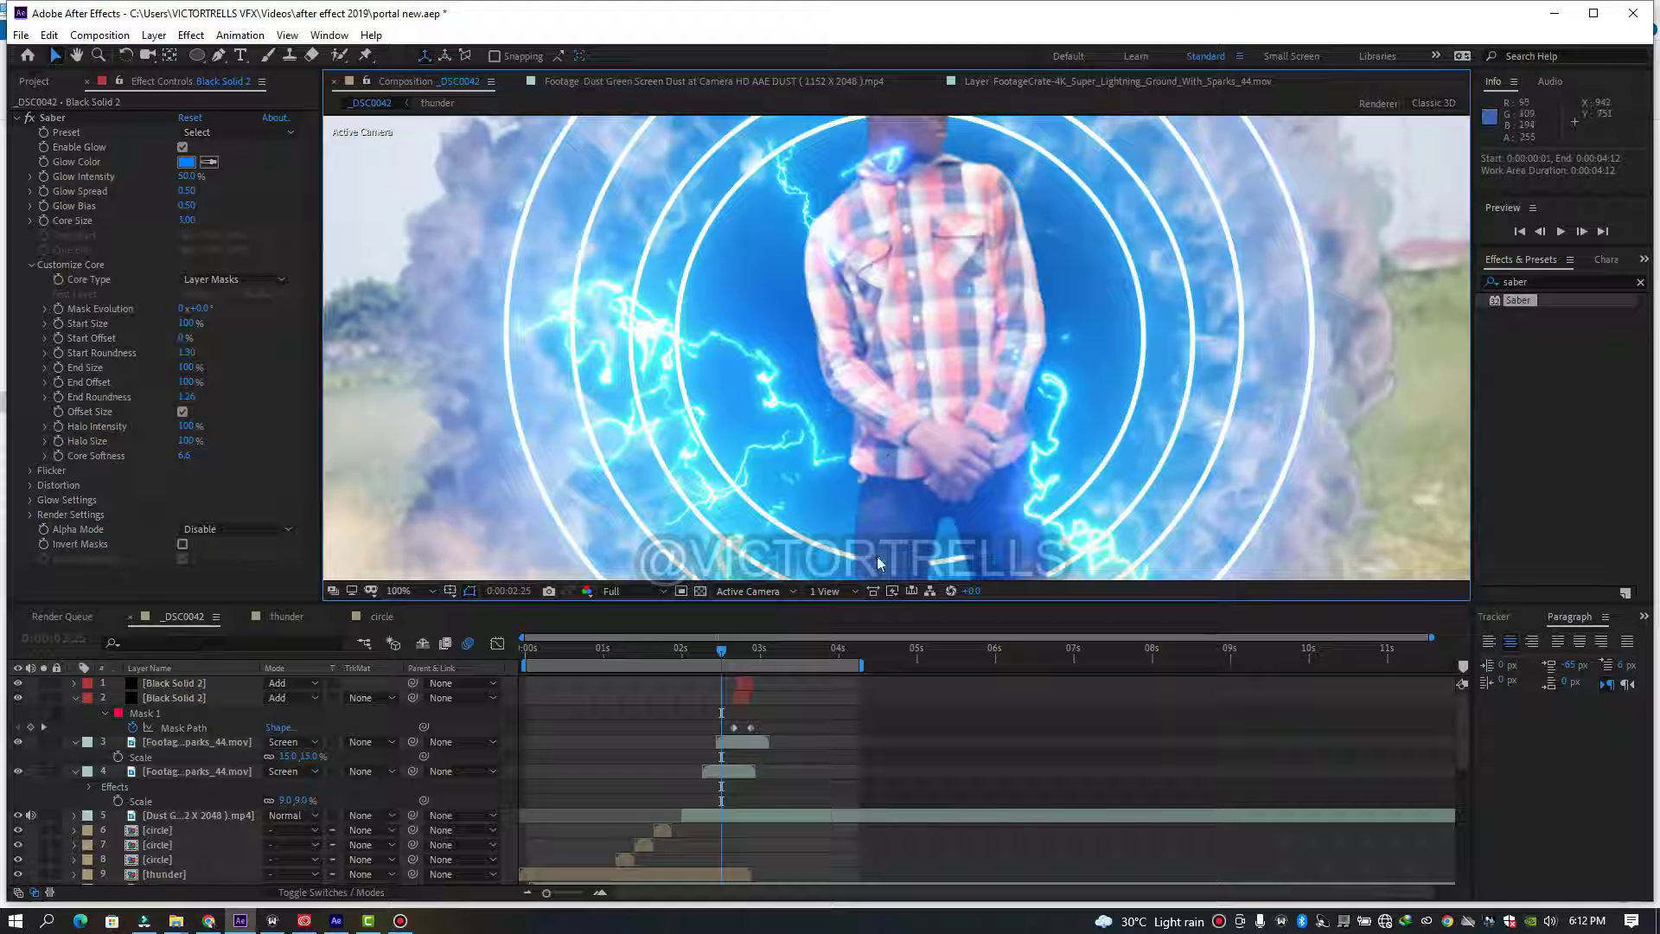
pyautogui.press('h')
pyautogui.moveTo(888, 544); pyautogui.dragTo(918, 396)
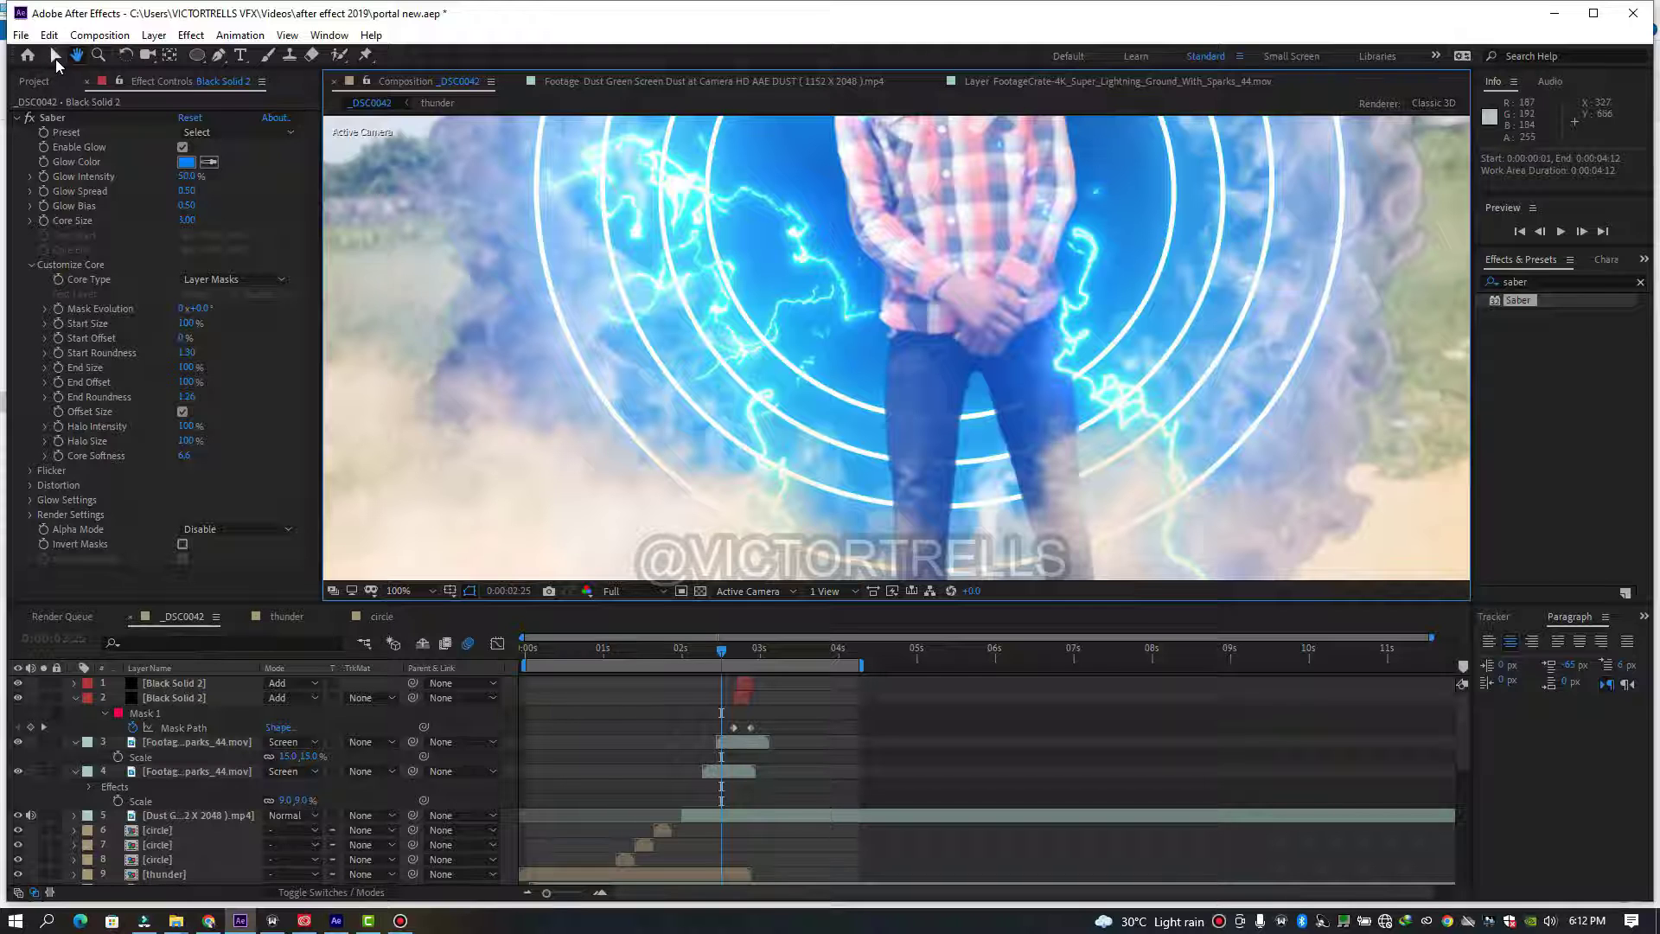
pyautogui.click(55, 56)
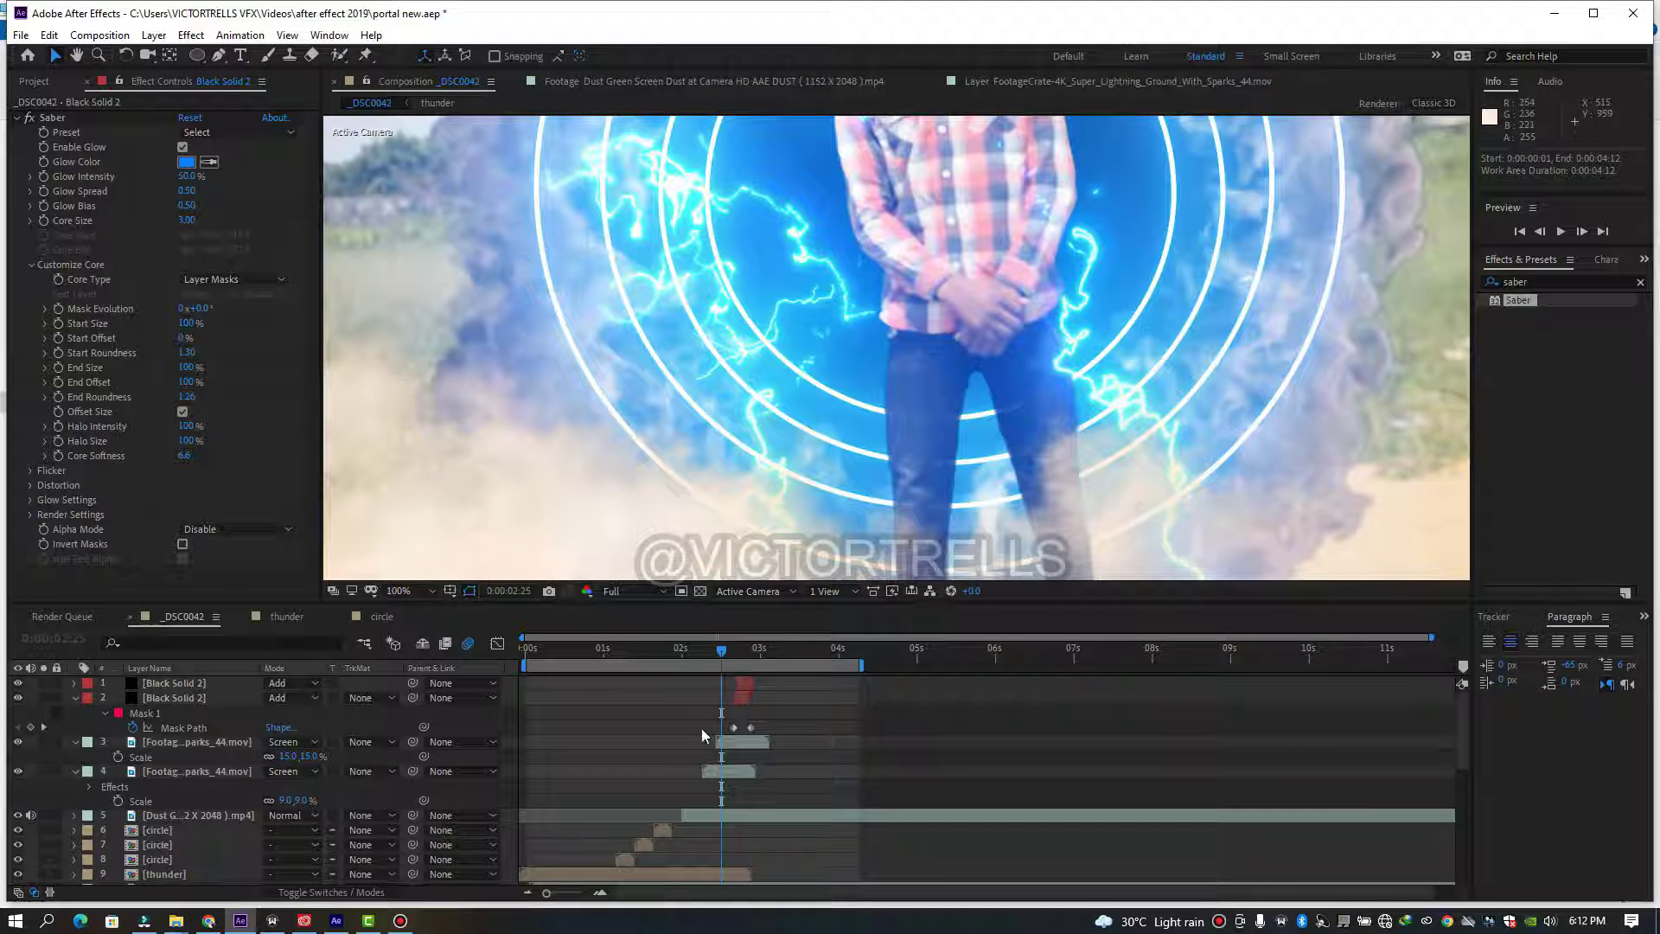
pyautogui.click(732, 813)
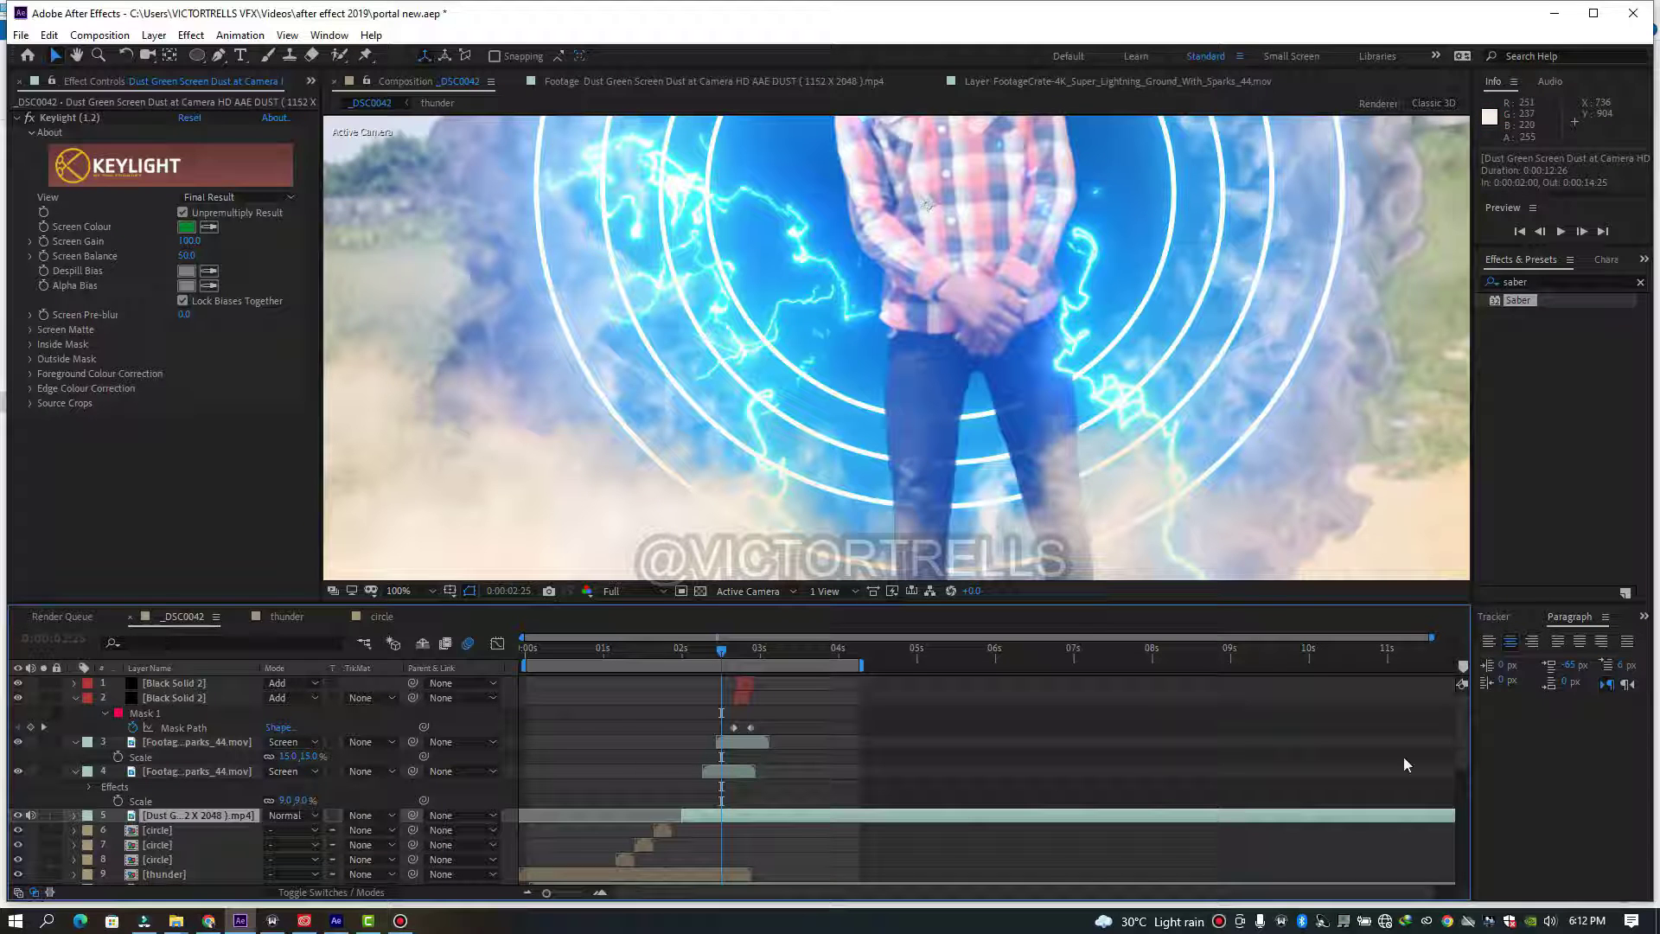
pyautogui.scroll(-3, 1464, 743)
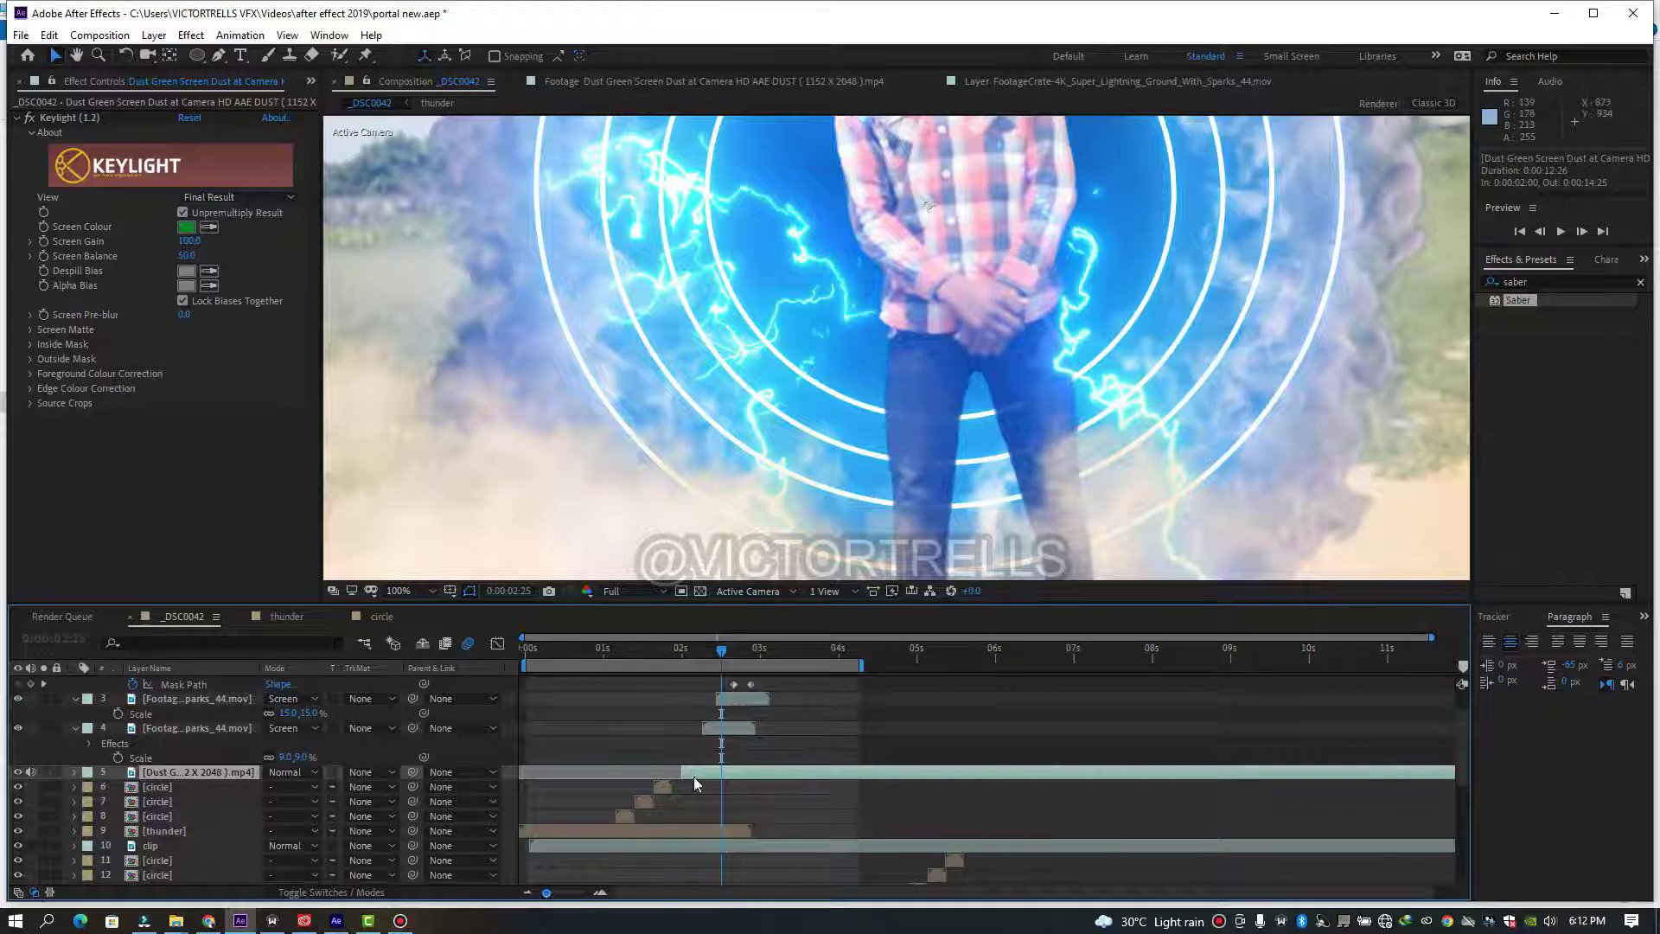
pyautogui.click(678, 848)
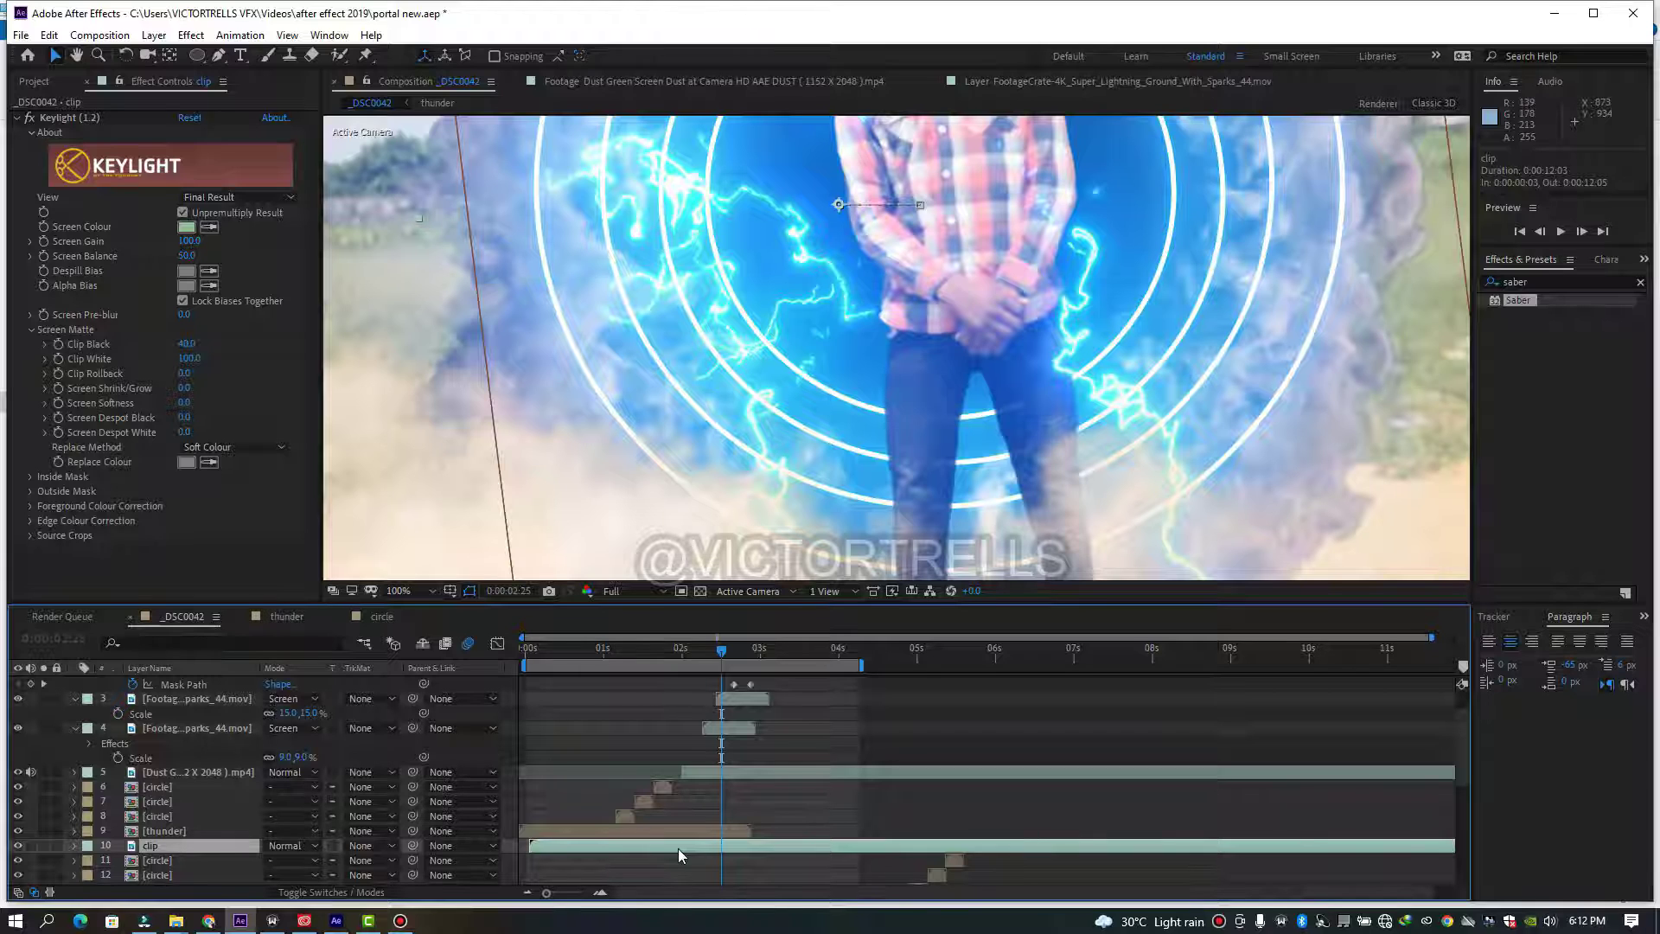
pyautogui.hotkey('ctrl', 'd')
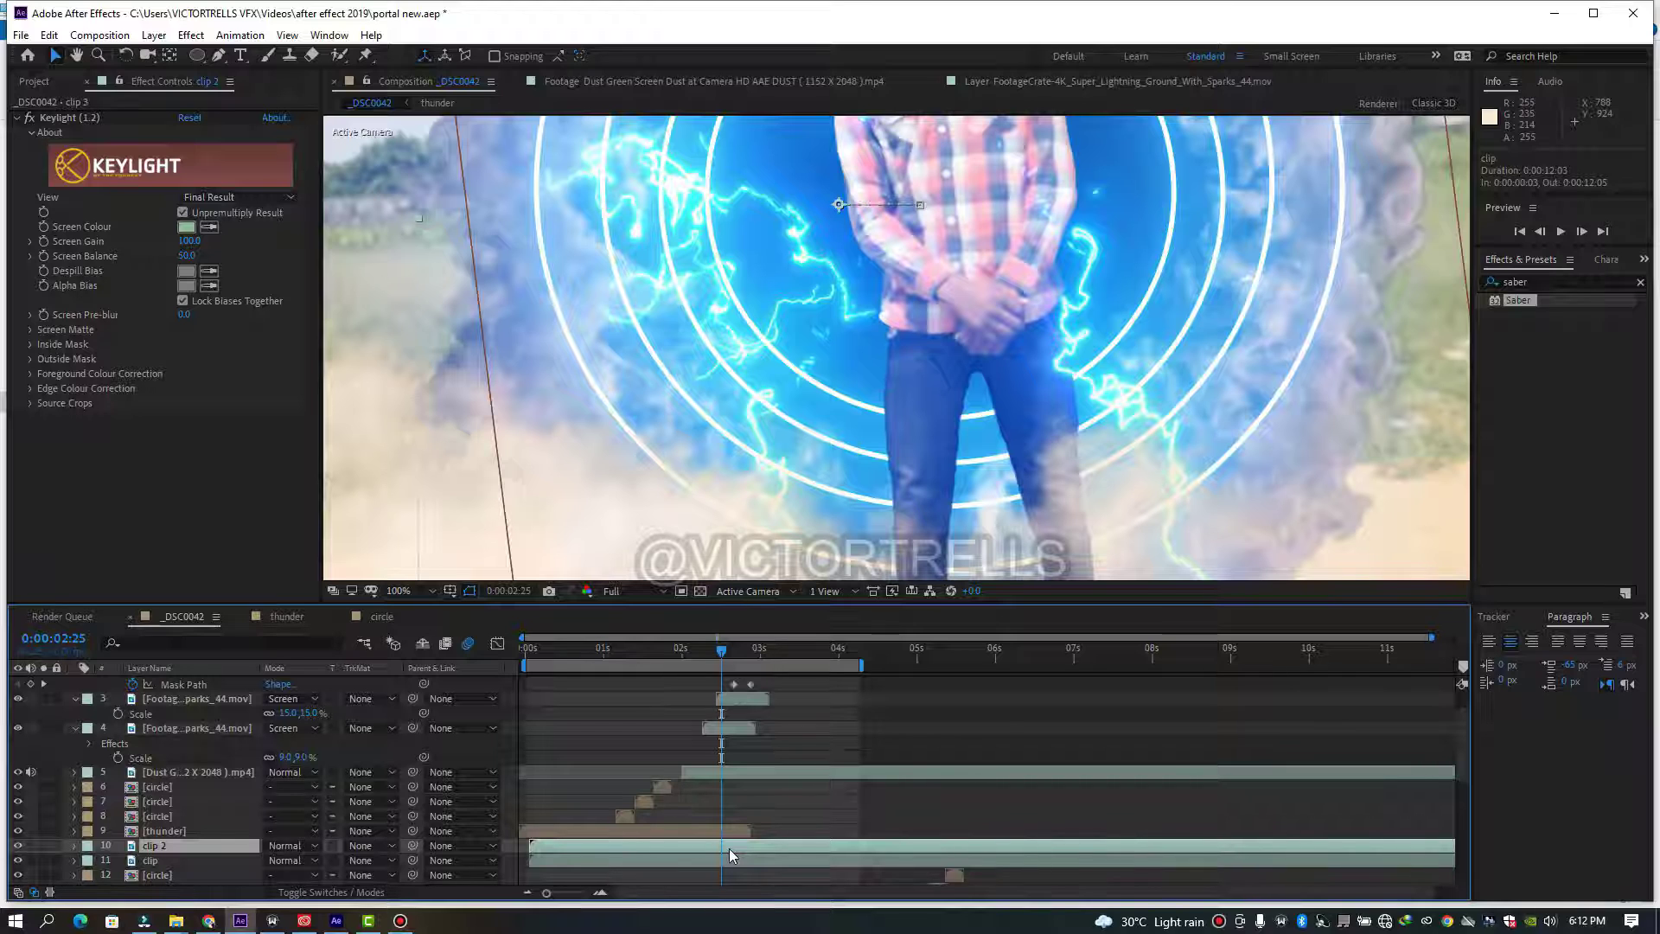
pyautogui.hotkey('ctrl', 'd')
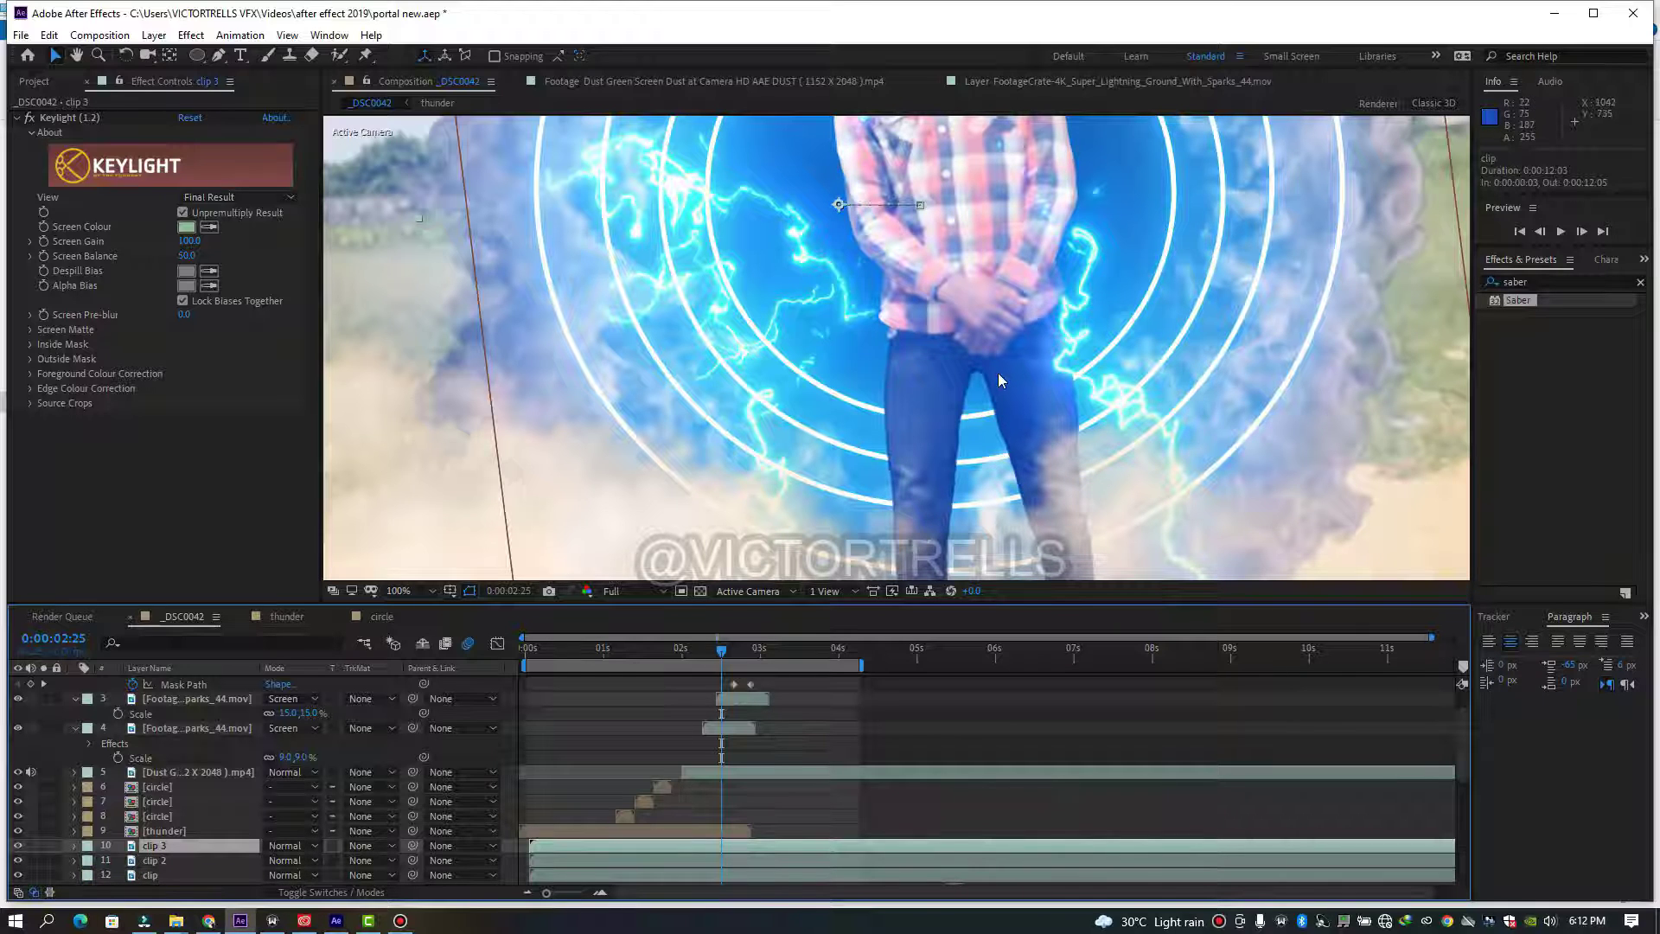
pyautogui.scroll(-2, 1019, 361)
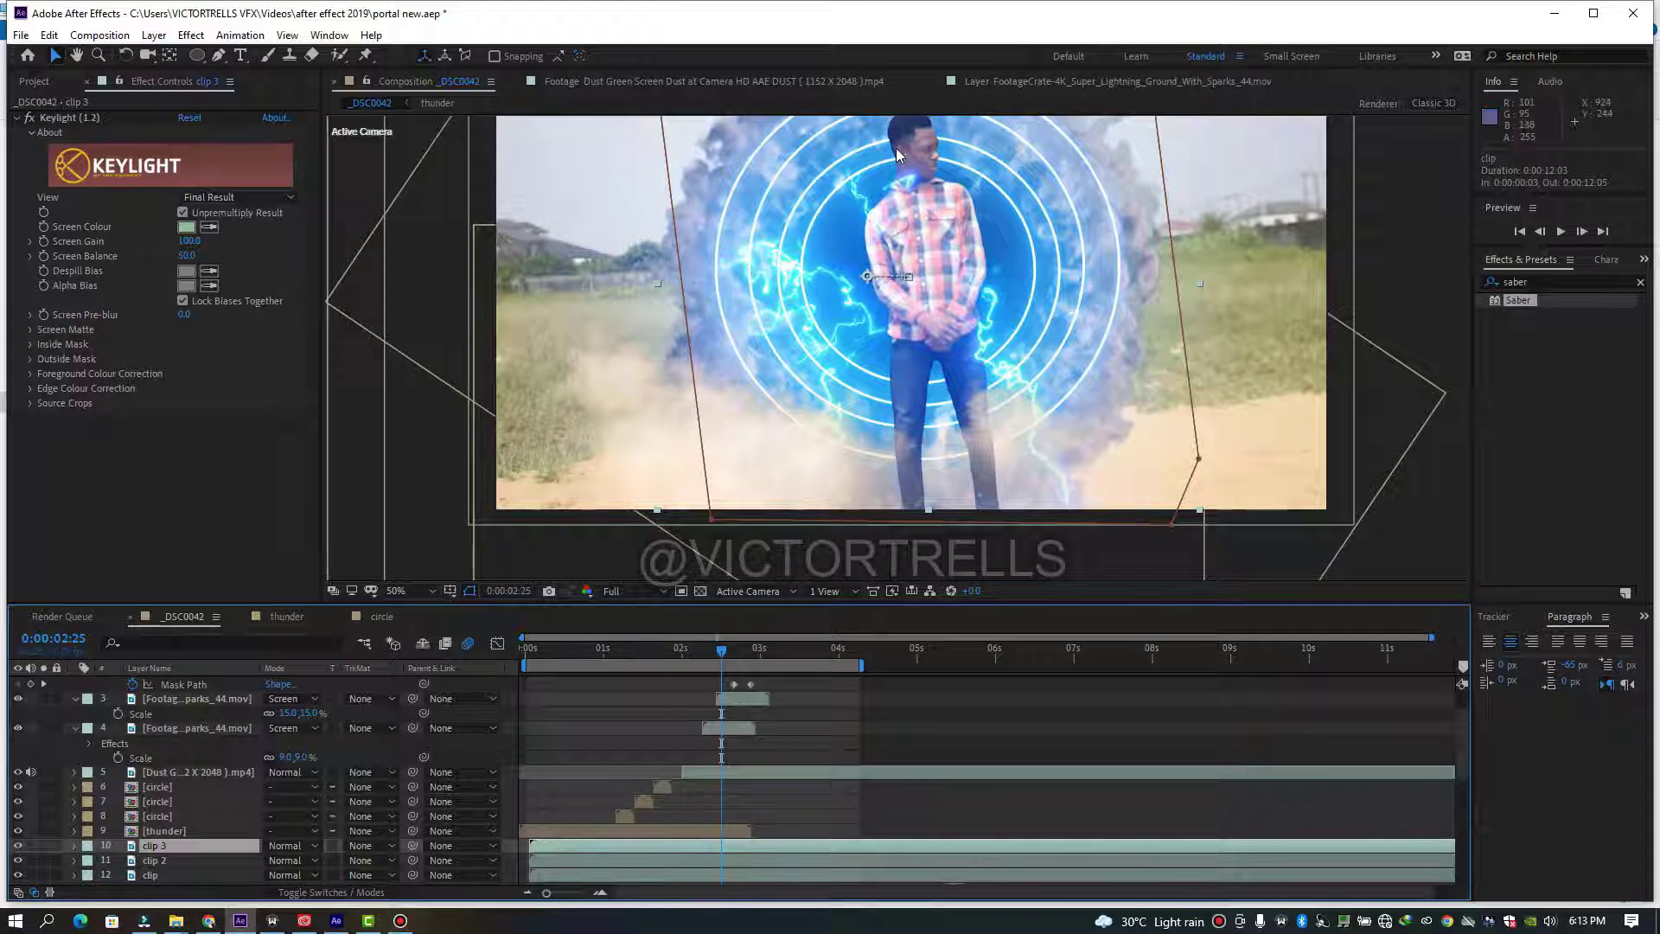
pyautogui.scroll(4, 896, 148)
pyautogui.scroll(-2, 867, 402)
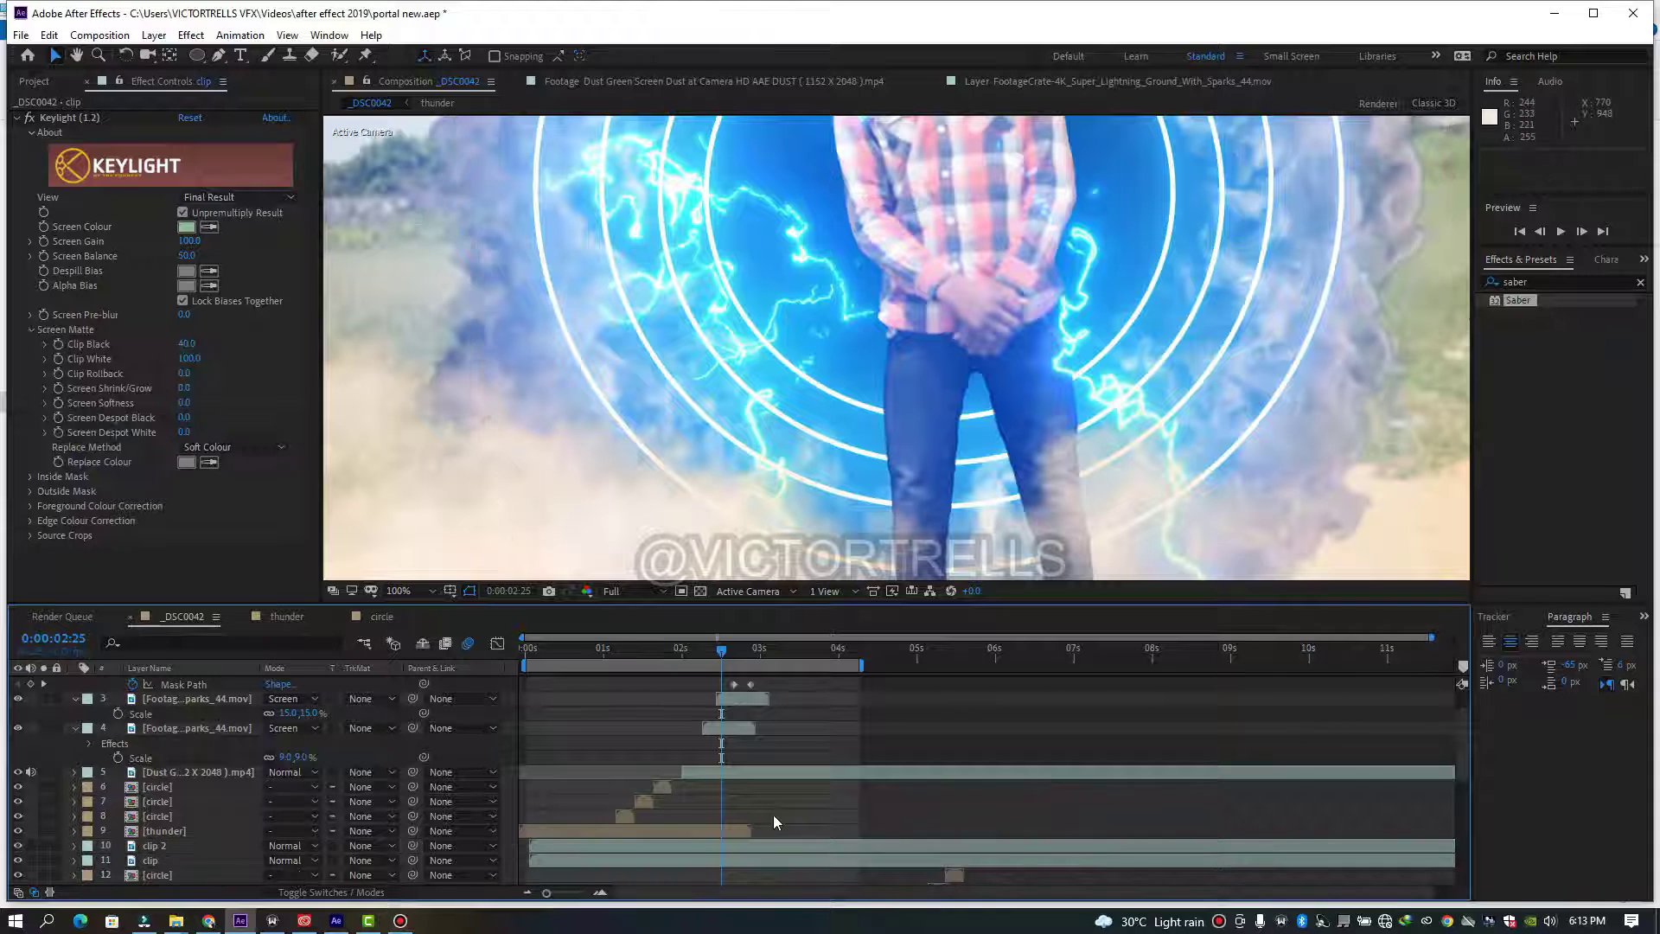
pyautogui.press('Delete')
pyautogui.click(728, 847)
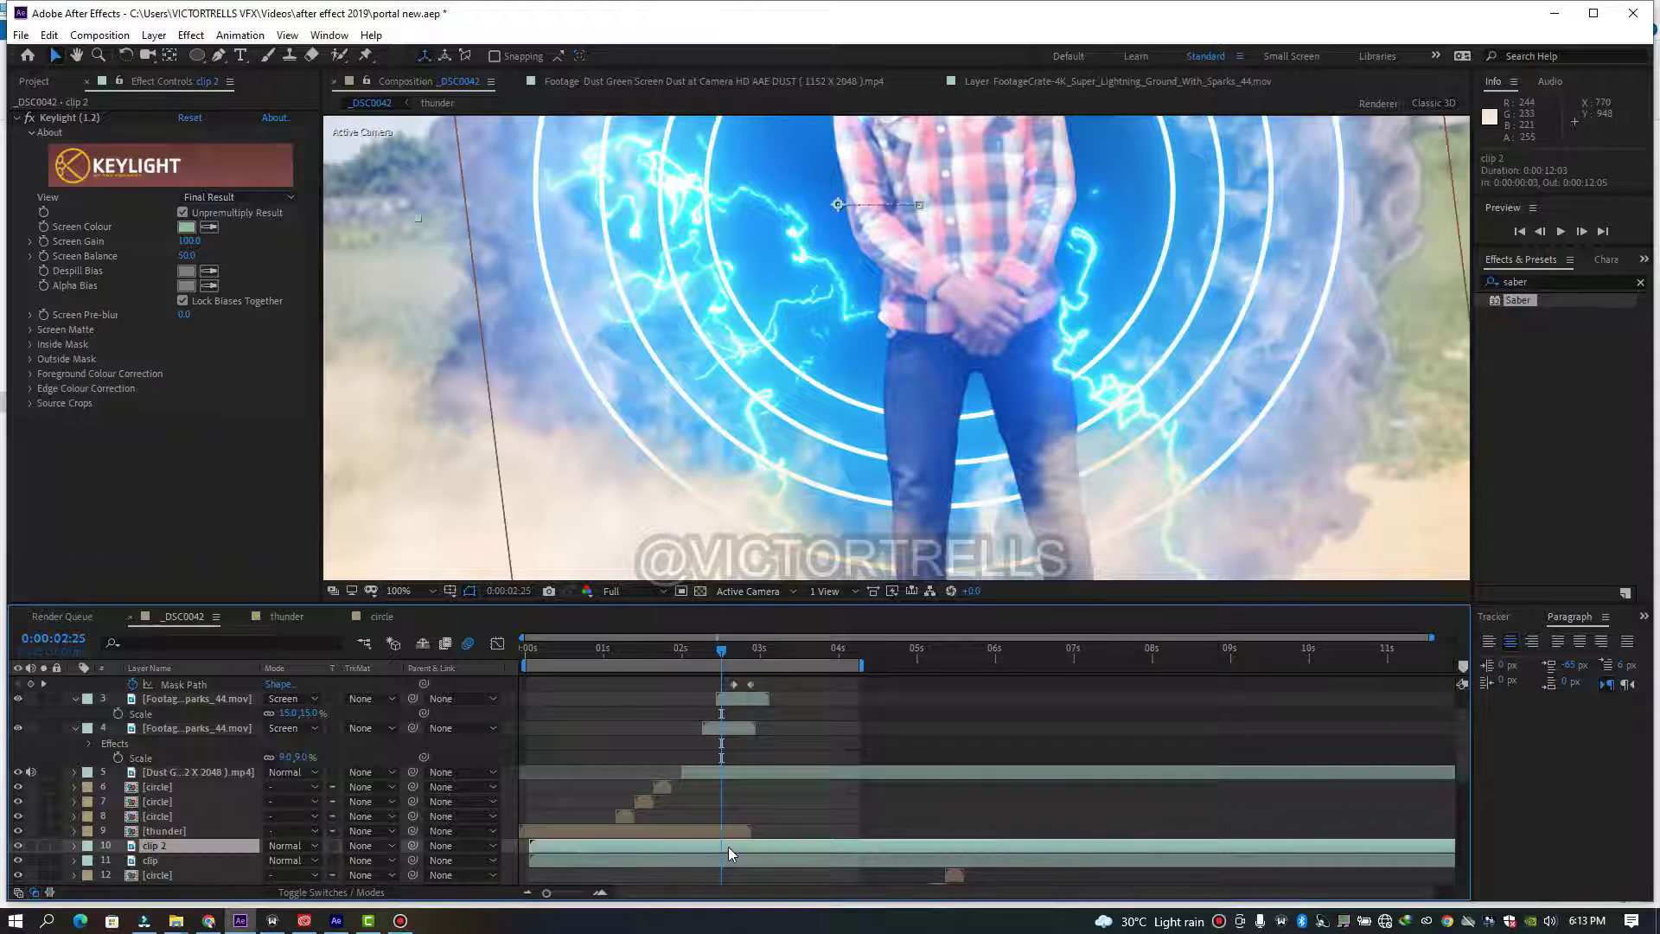
pyautogui.press('Delete')
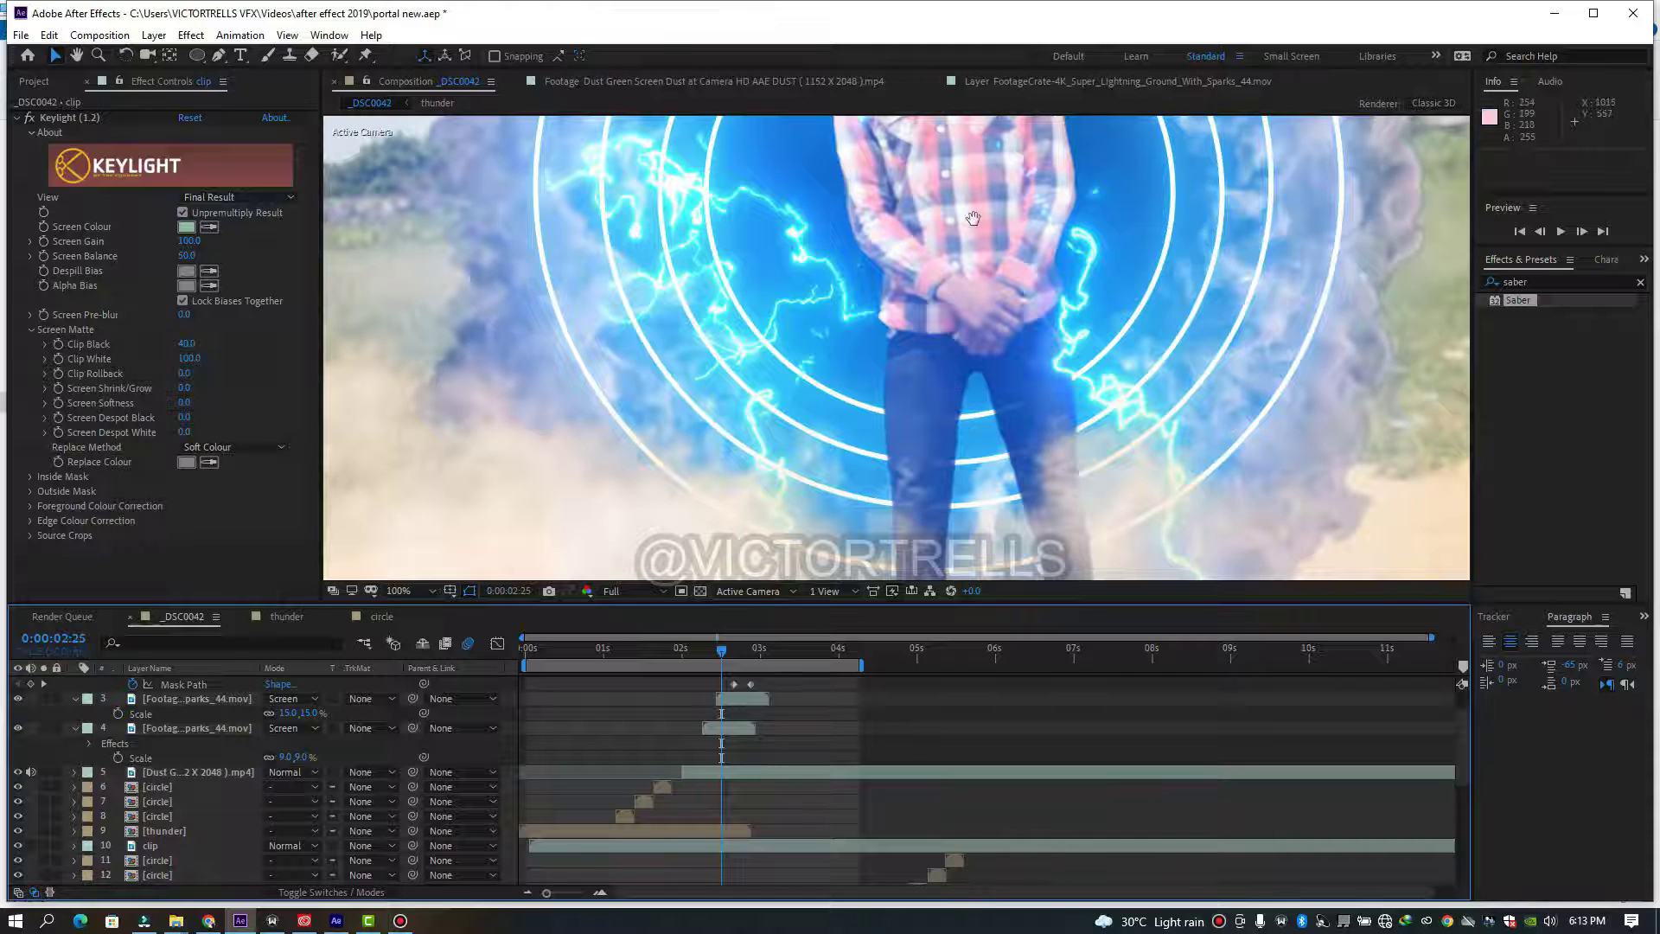
# - Inspect the man's shoulder edges at 200%, switch the clip layer's Keylight View to Screen Matte, and set Screen Pre-blur to 2.3
pyautogui.press('h')
pyautogui.moveTo(970, 379); pyautogui.dragTo(982, 498)
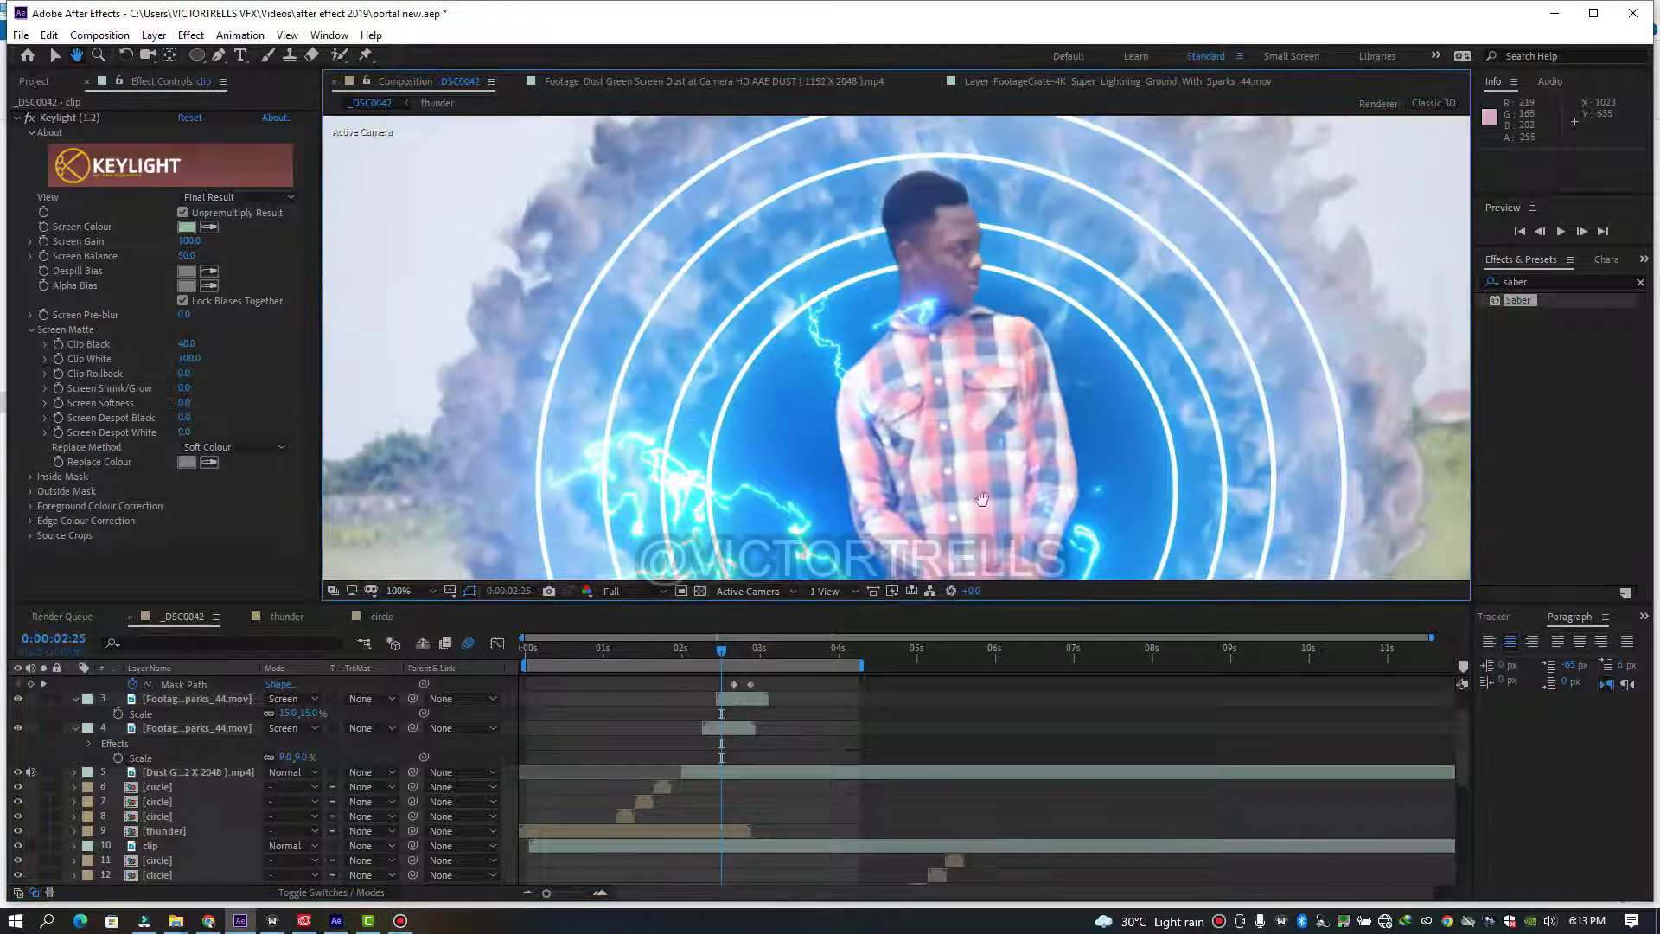
pyautogui.press('.')
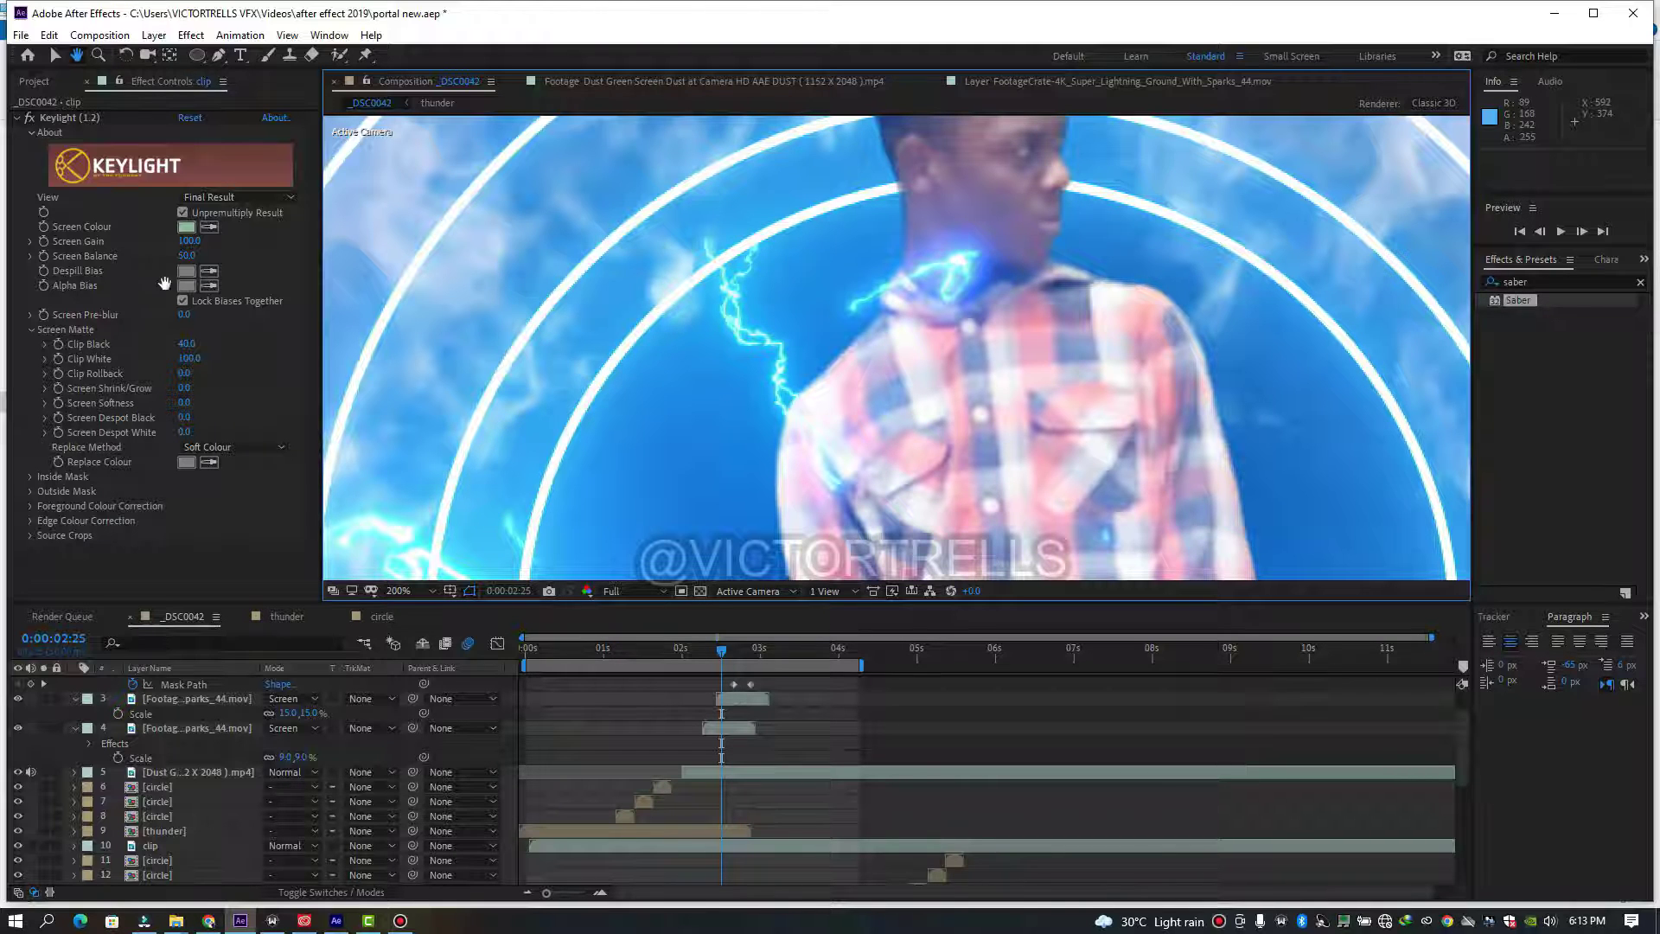
pyautogui.press('v')
pyautogui.click(714, 846)
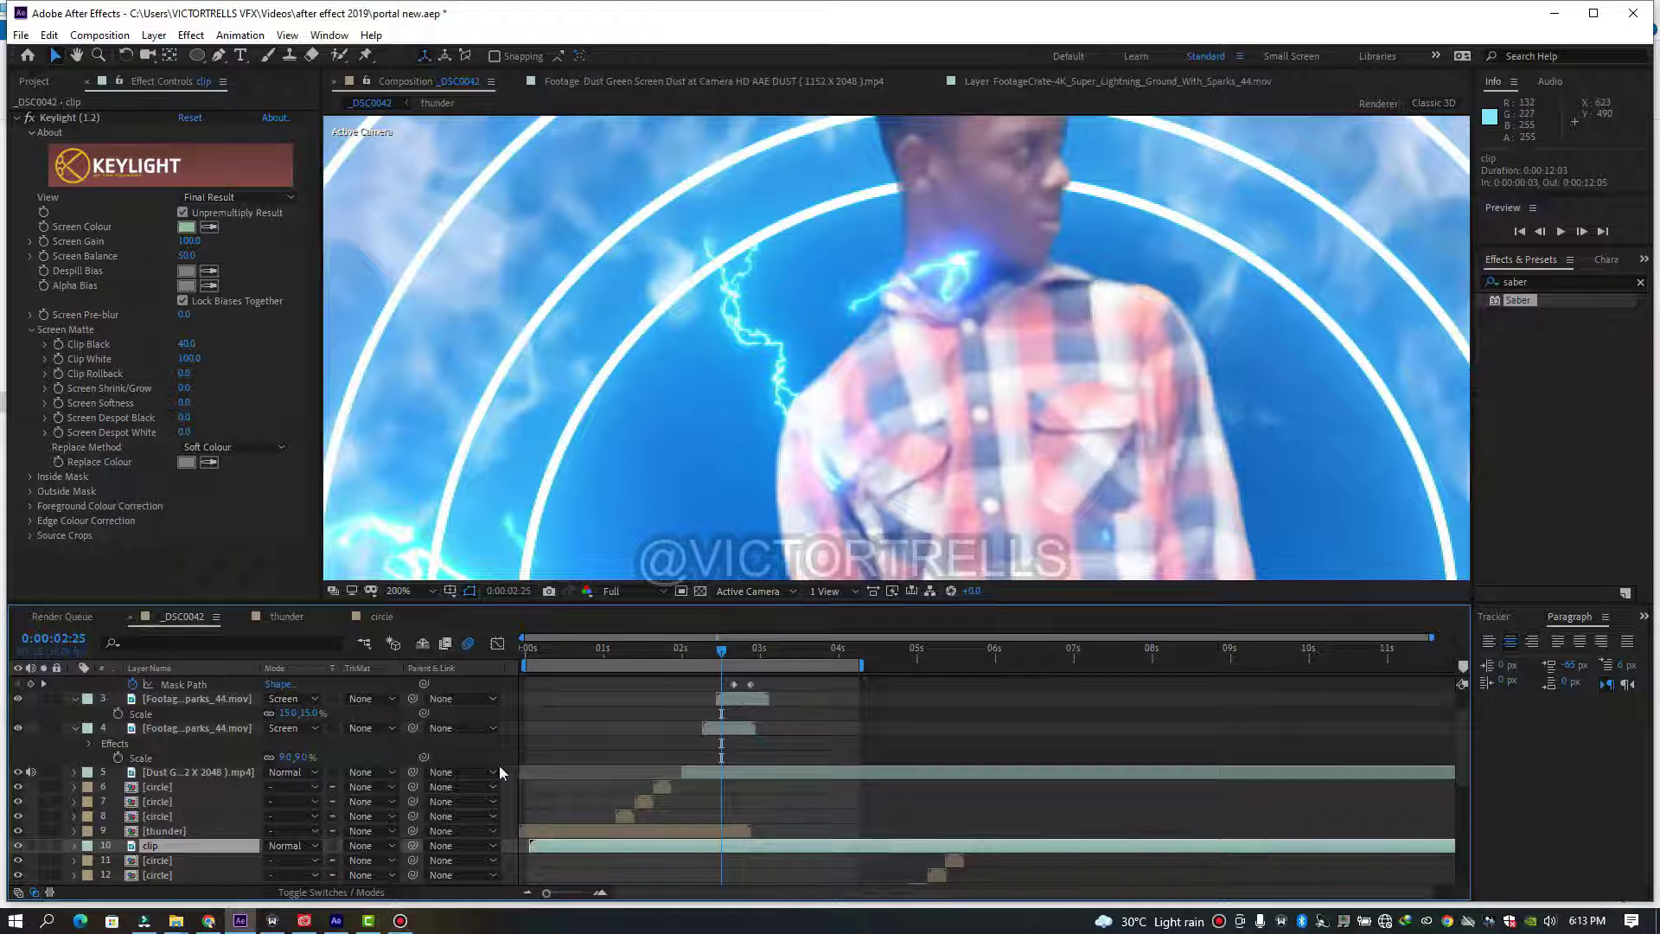
pyautogui.click(226, 196)
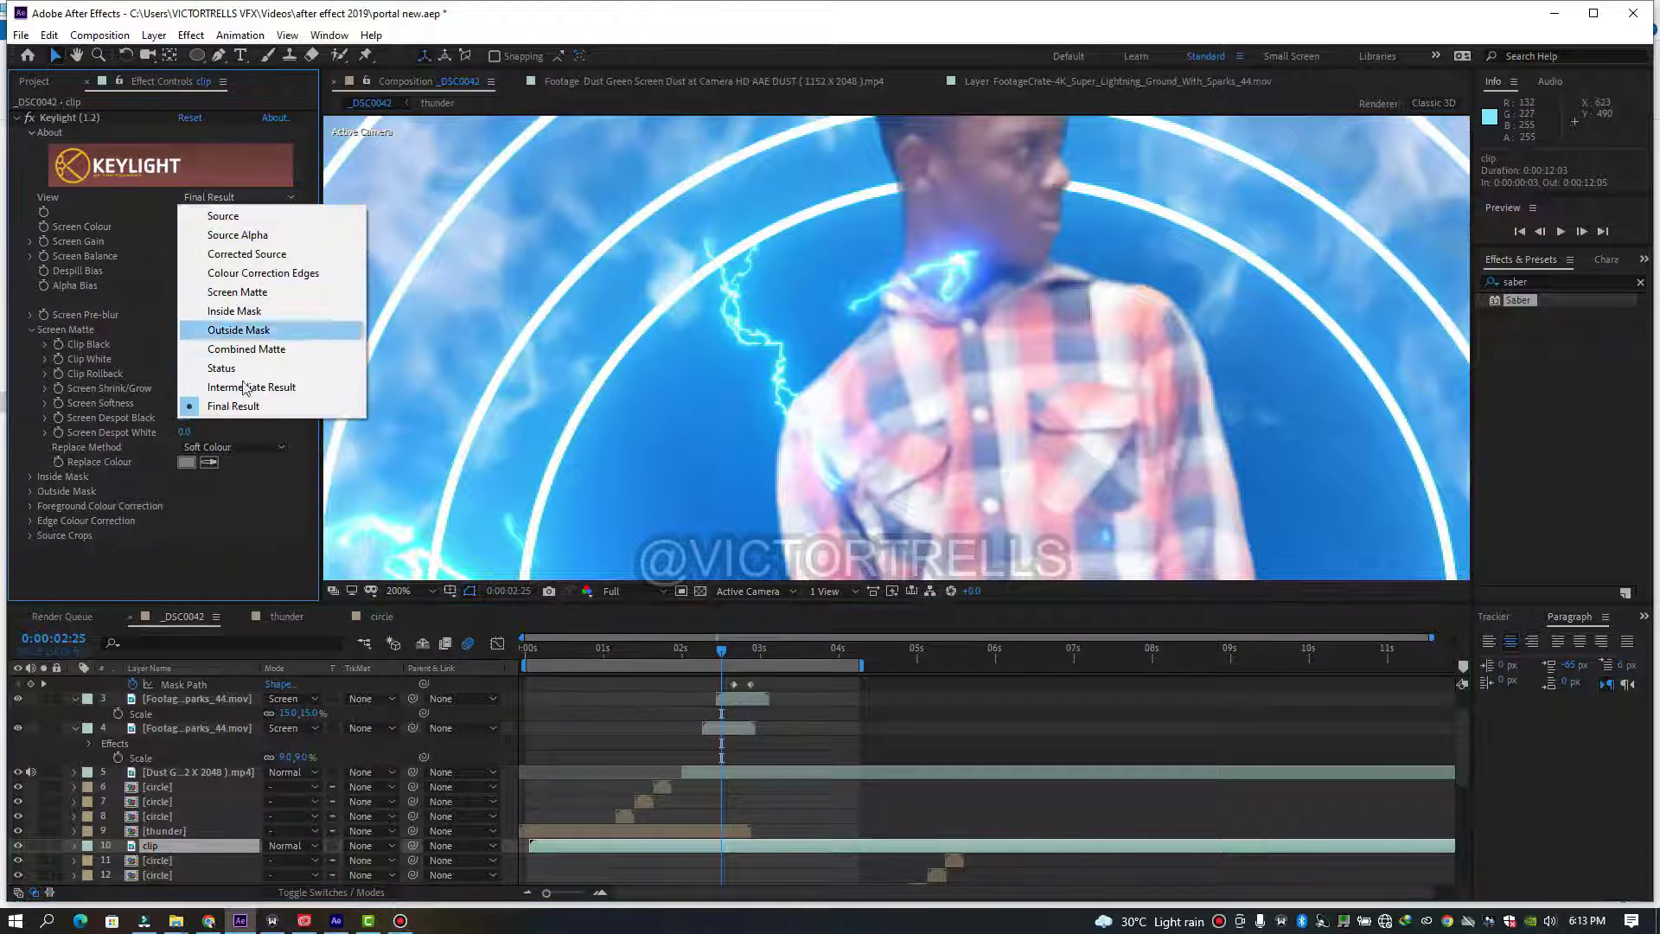
pyautogui.click(242, 292)
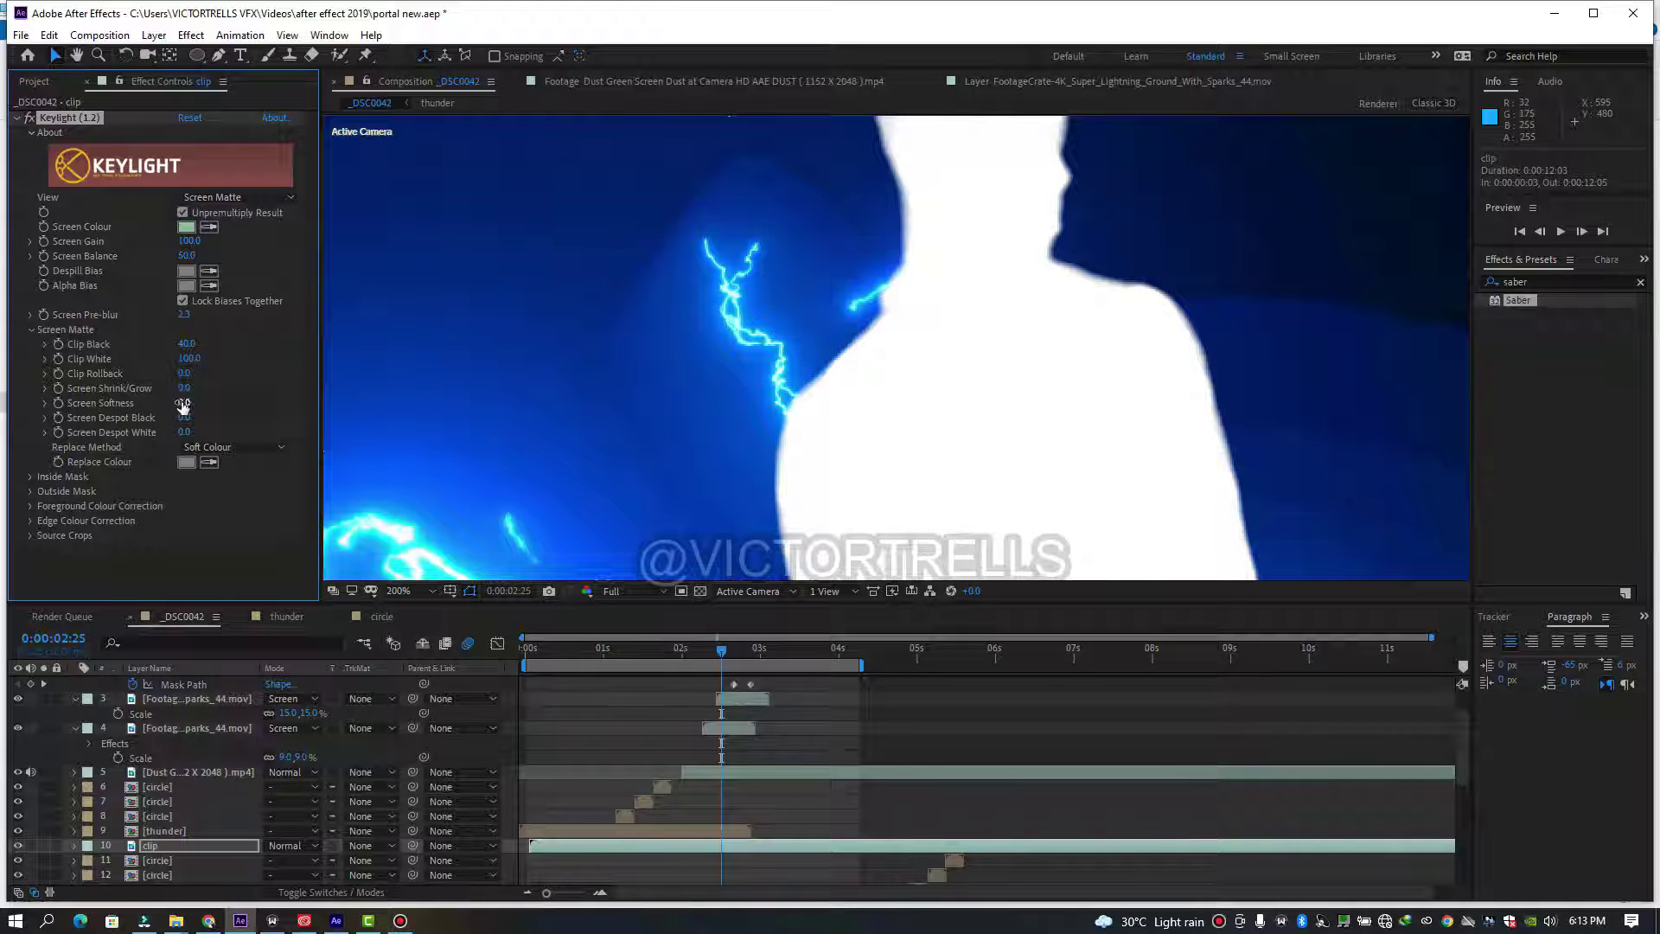
# - Set the clip key's Screen Softness to 2.8 and Screen Shrink/Grow to 0.4, and return the Keylight View to Final Result
pyautogui.moveTo(203, 401); pyautogui.dragTo(207, 402)
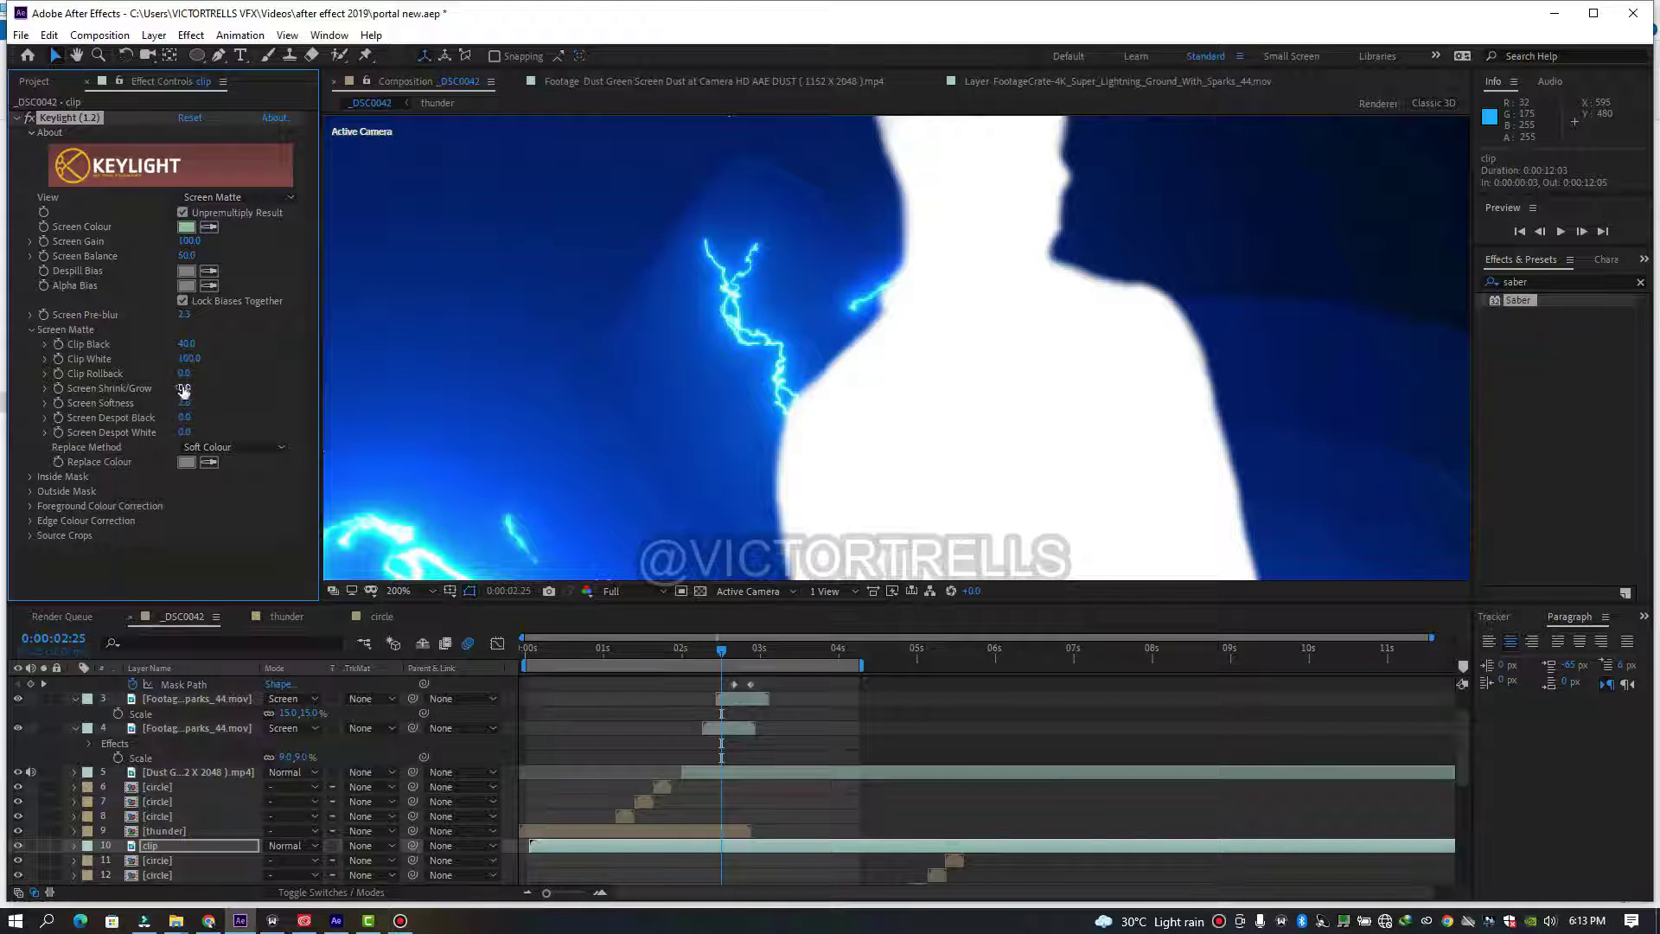
pyautogui.moveTo(195, 387); pyautogui.dragTo(206, 388)
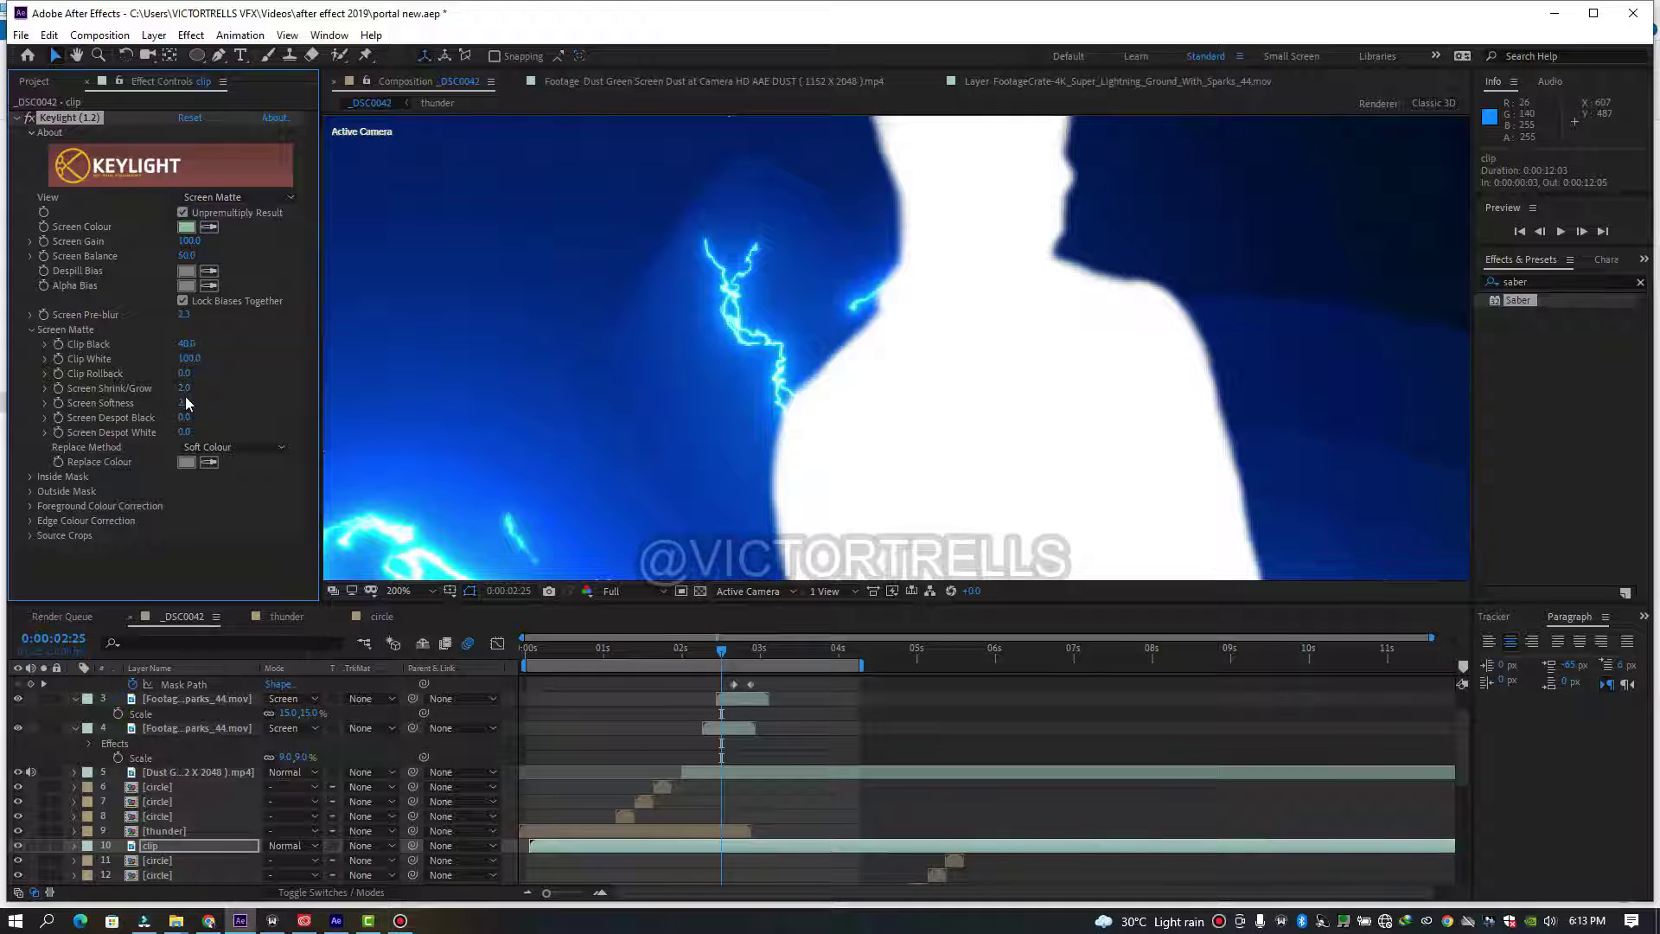
pyautogui.moveTo(180, 391); pyautogui.dragTo(168, 391)
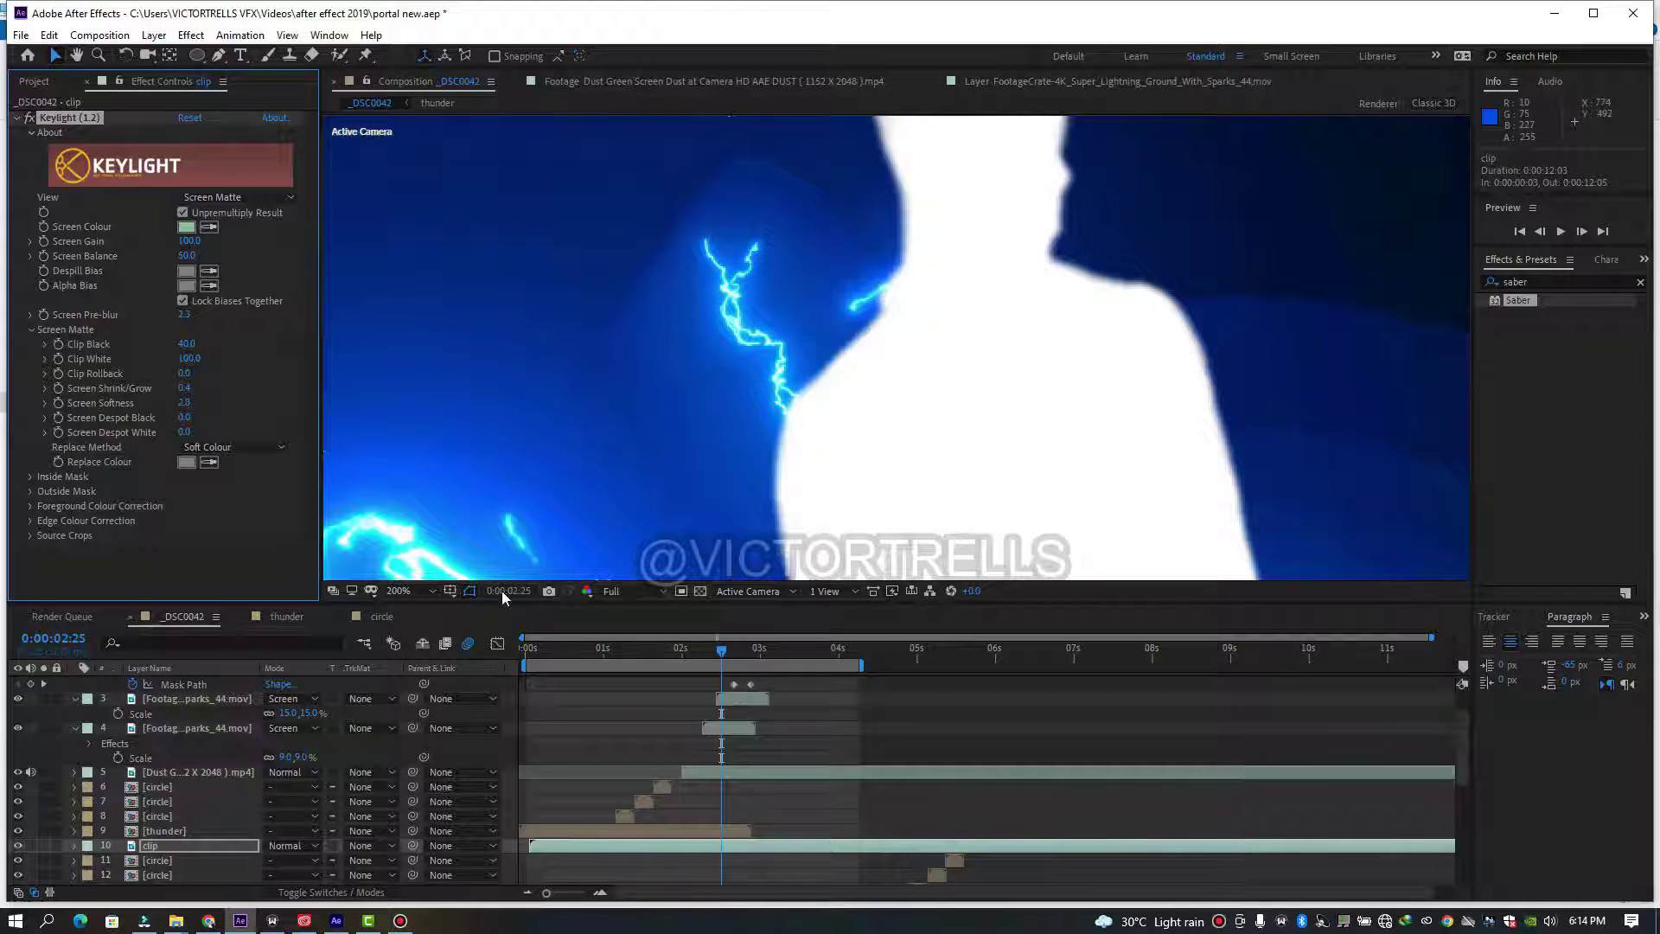
pyautogui.click(255, 197)
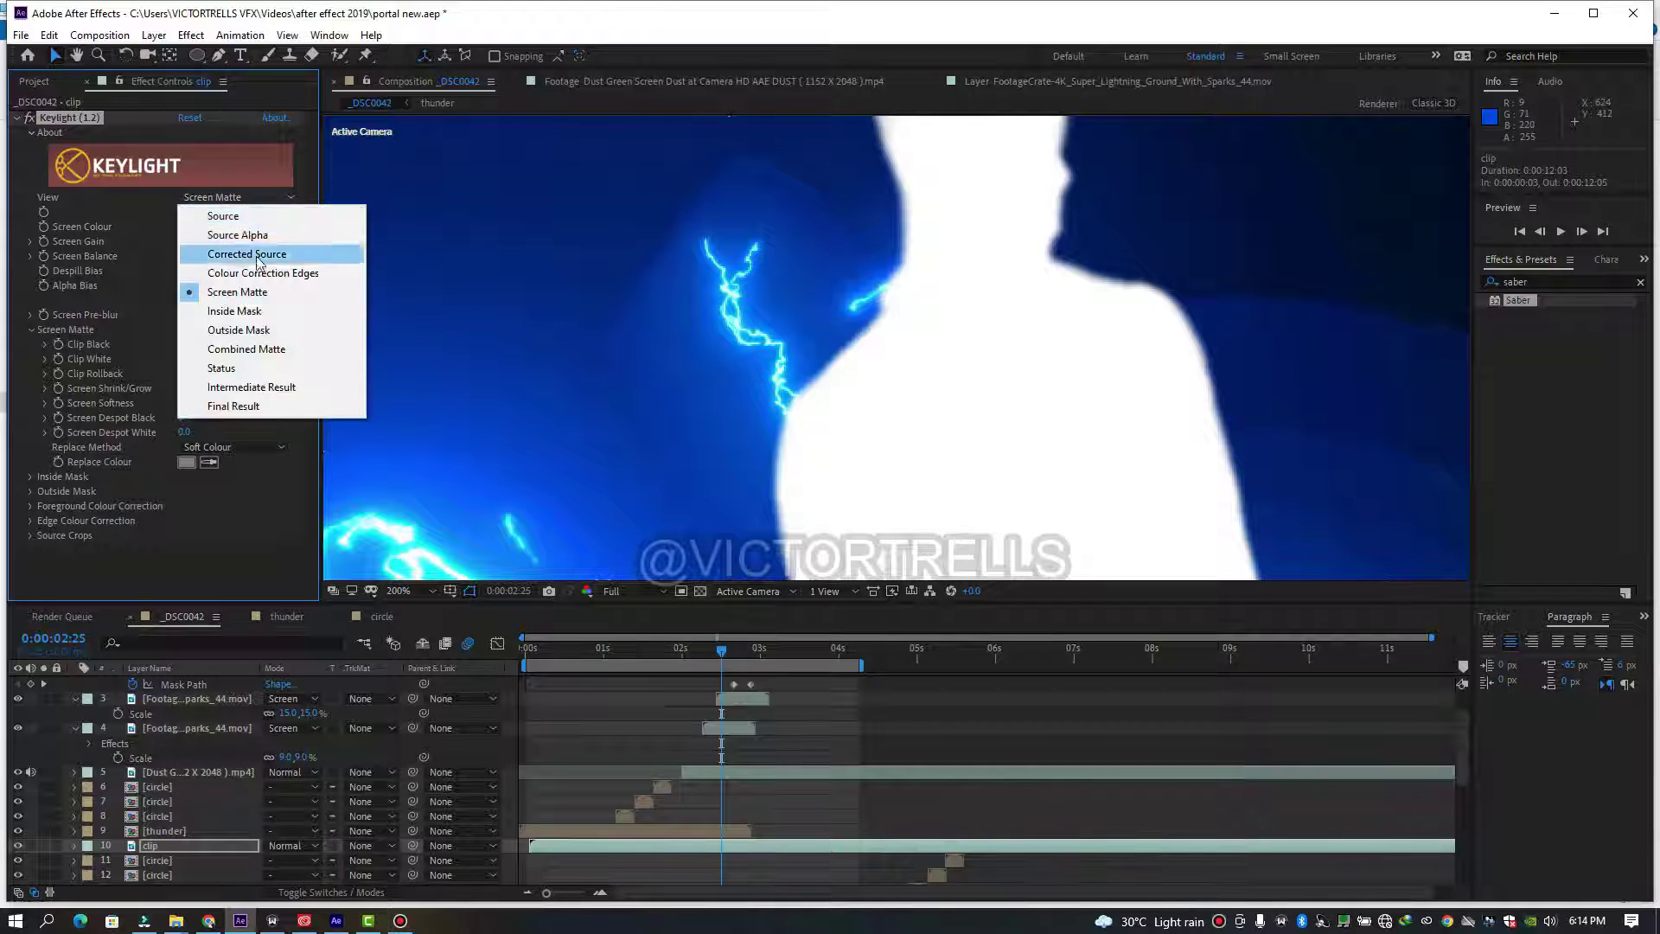
pyautogui.click(239, 406)
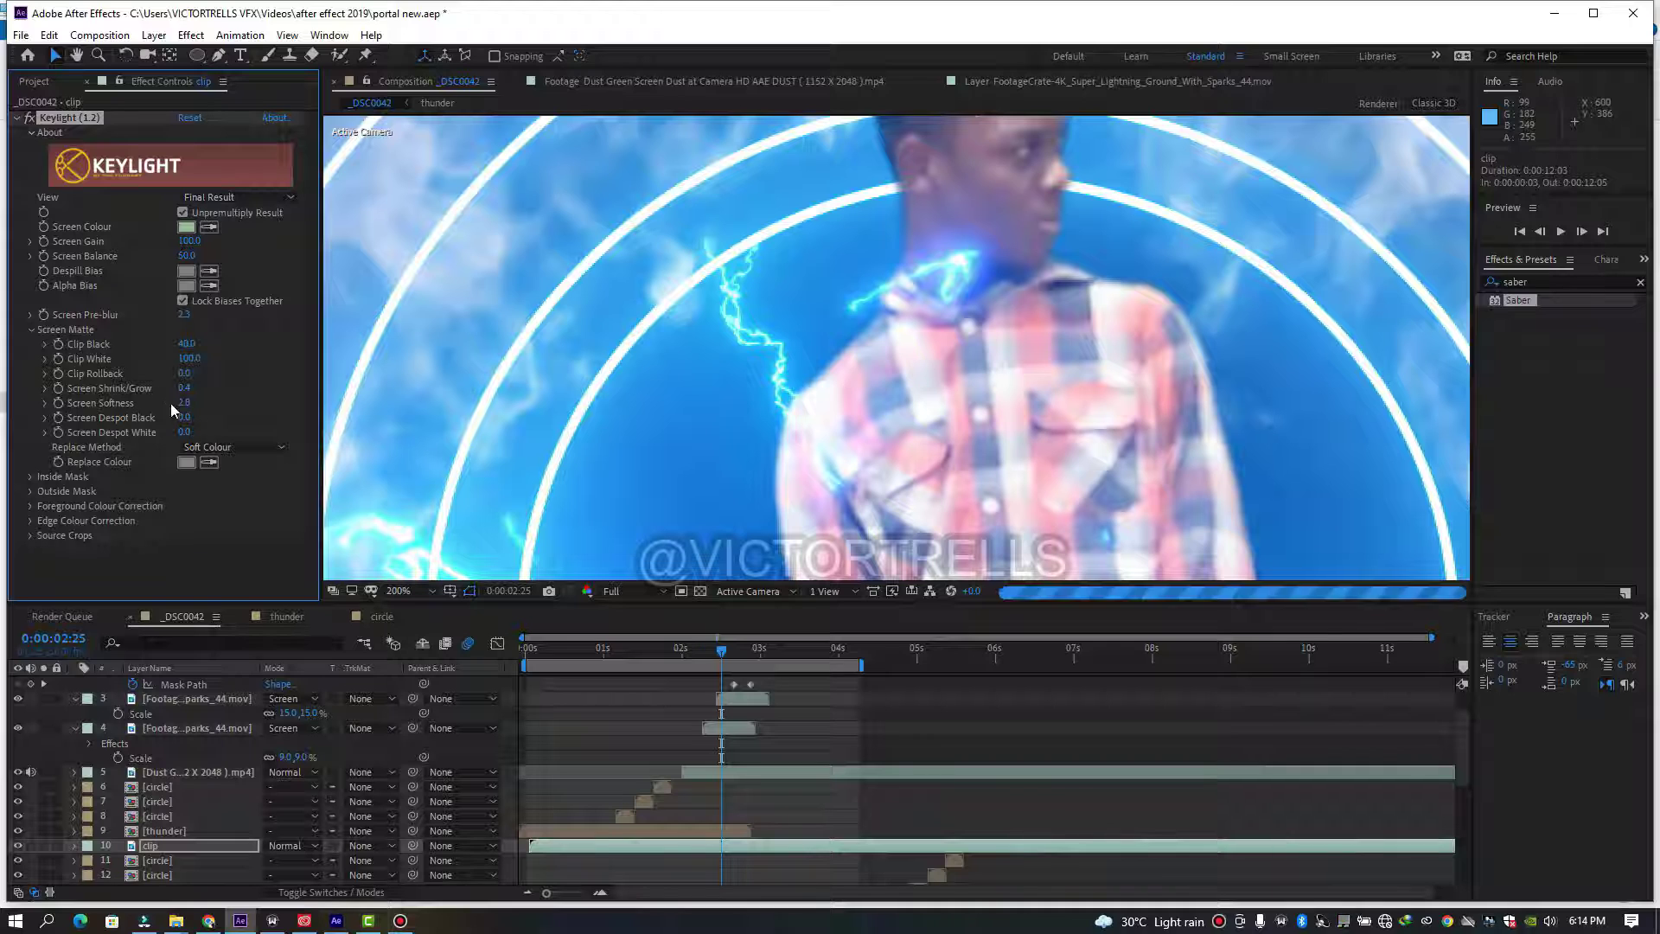
# - Duplicate the keyed clip layer and check the man in the wider composition
pyautogui.click(733, 850)
pyautogui.hotkey('ctrl', 'd')
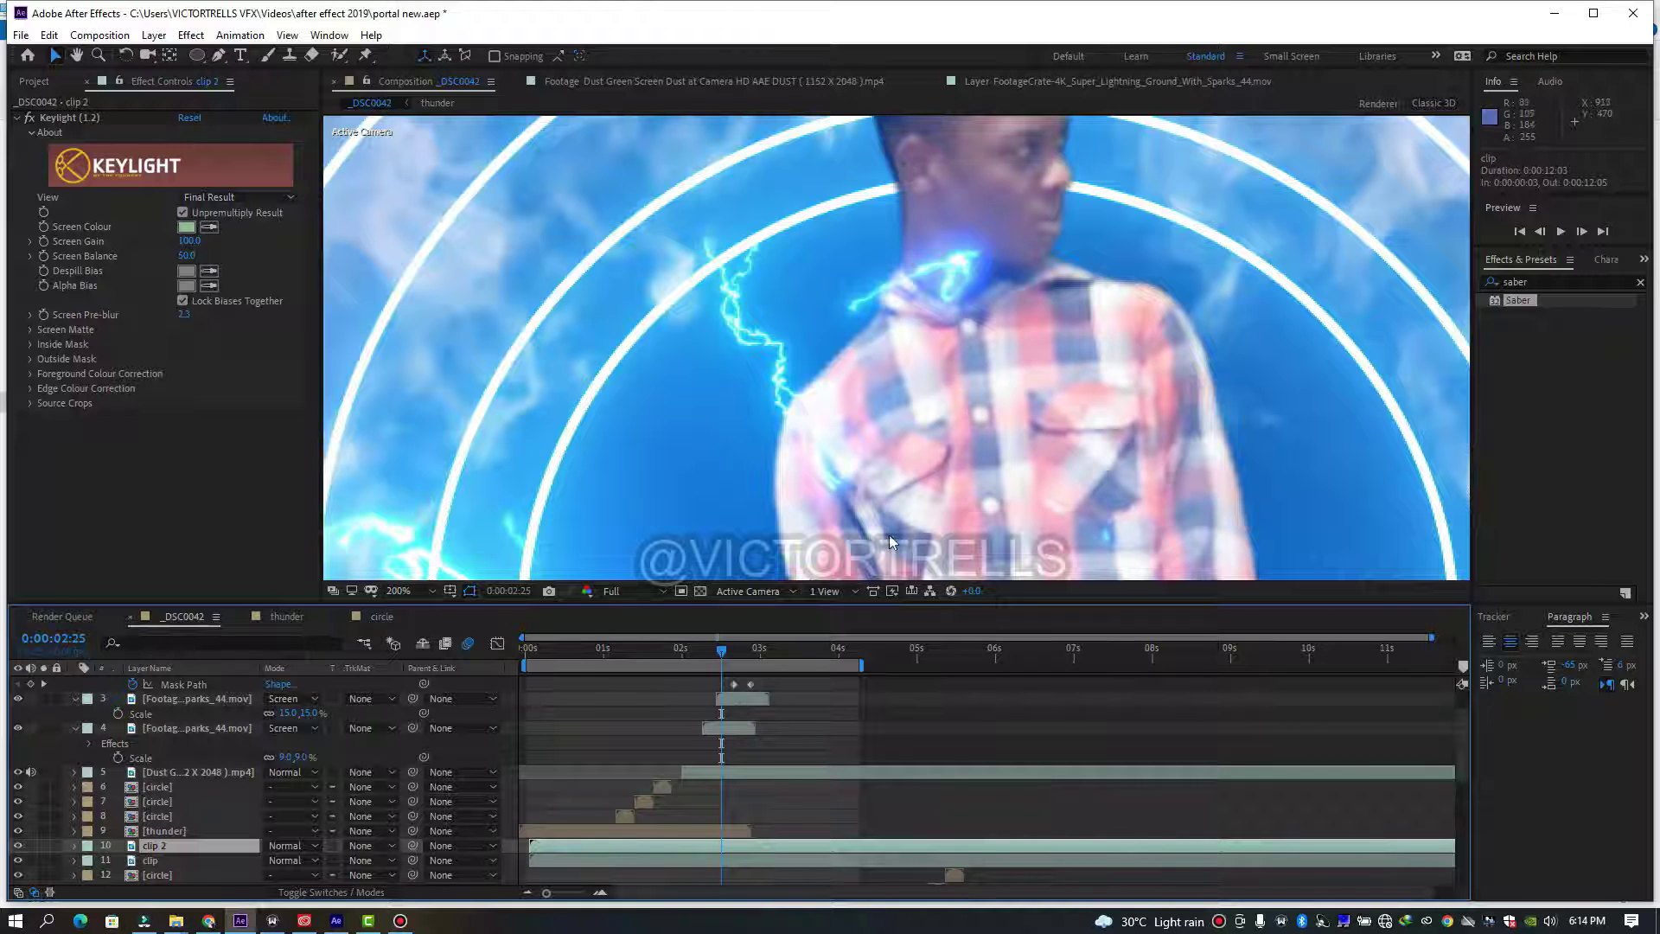
pyautogui.scroll(-3, 889, 534)
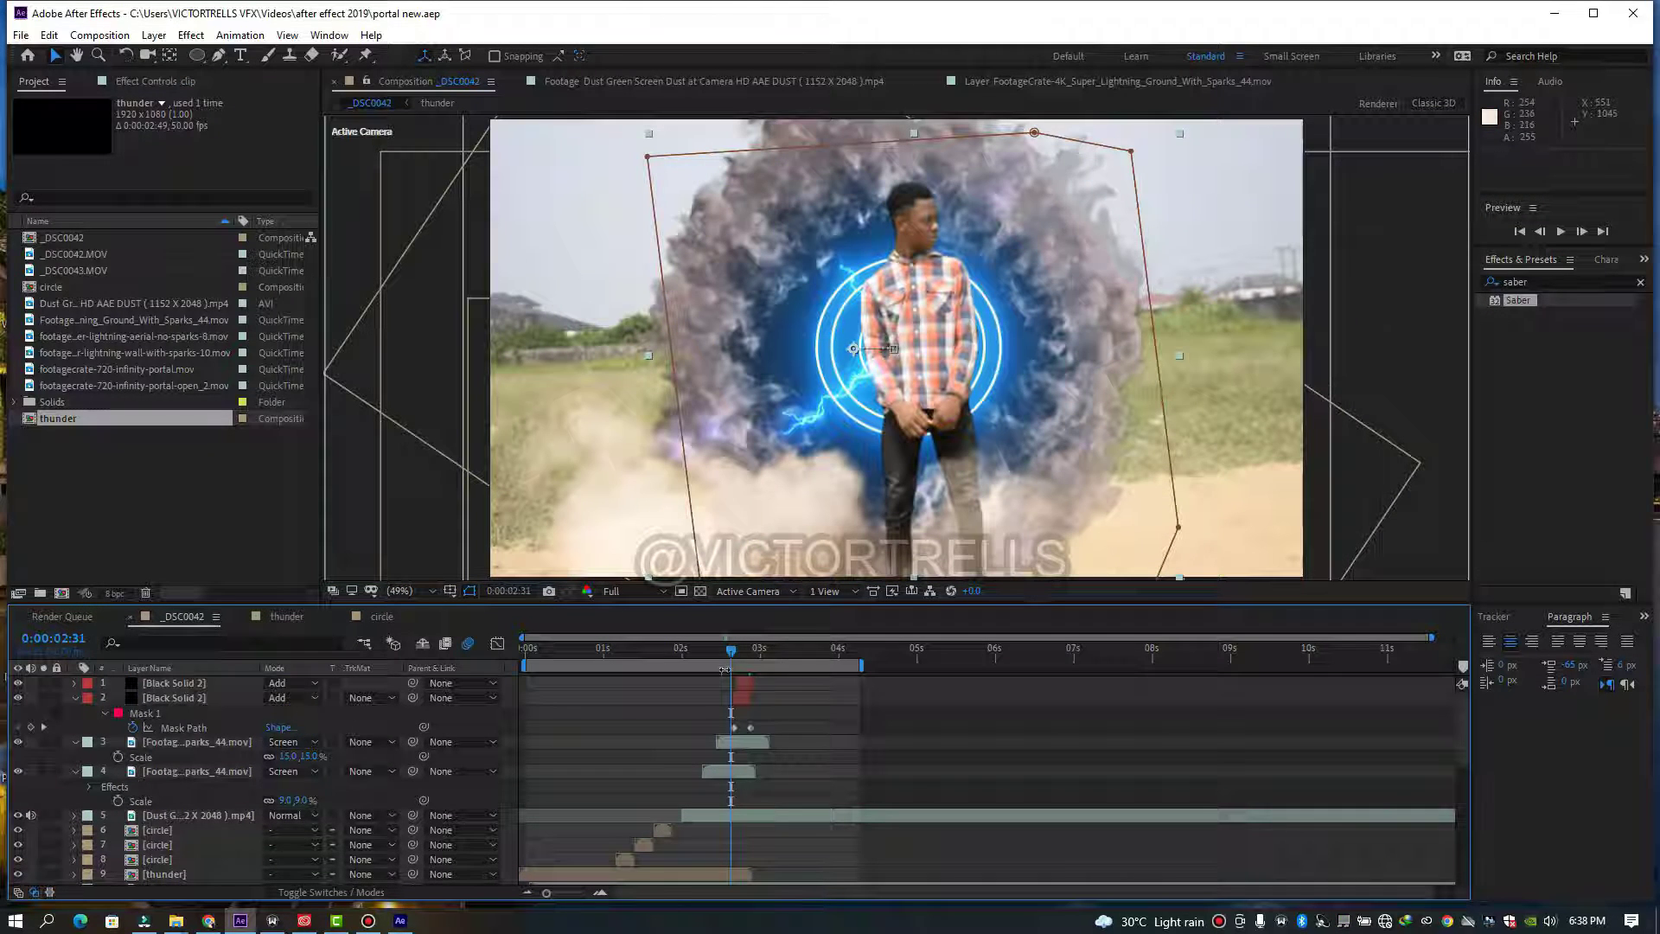
# - Set the preview resolution to Quarter and scrub through the portal opening from 0:00:01:19
pyautogui.moveTo(733, 654); pyautogui.dragTo(722, 655)
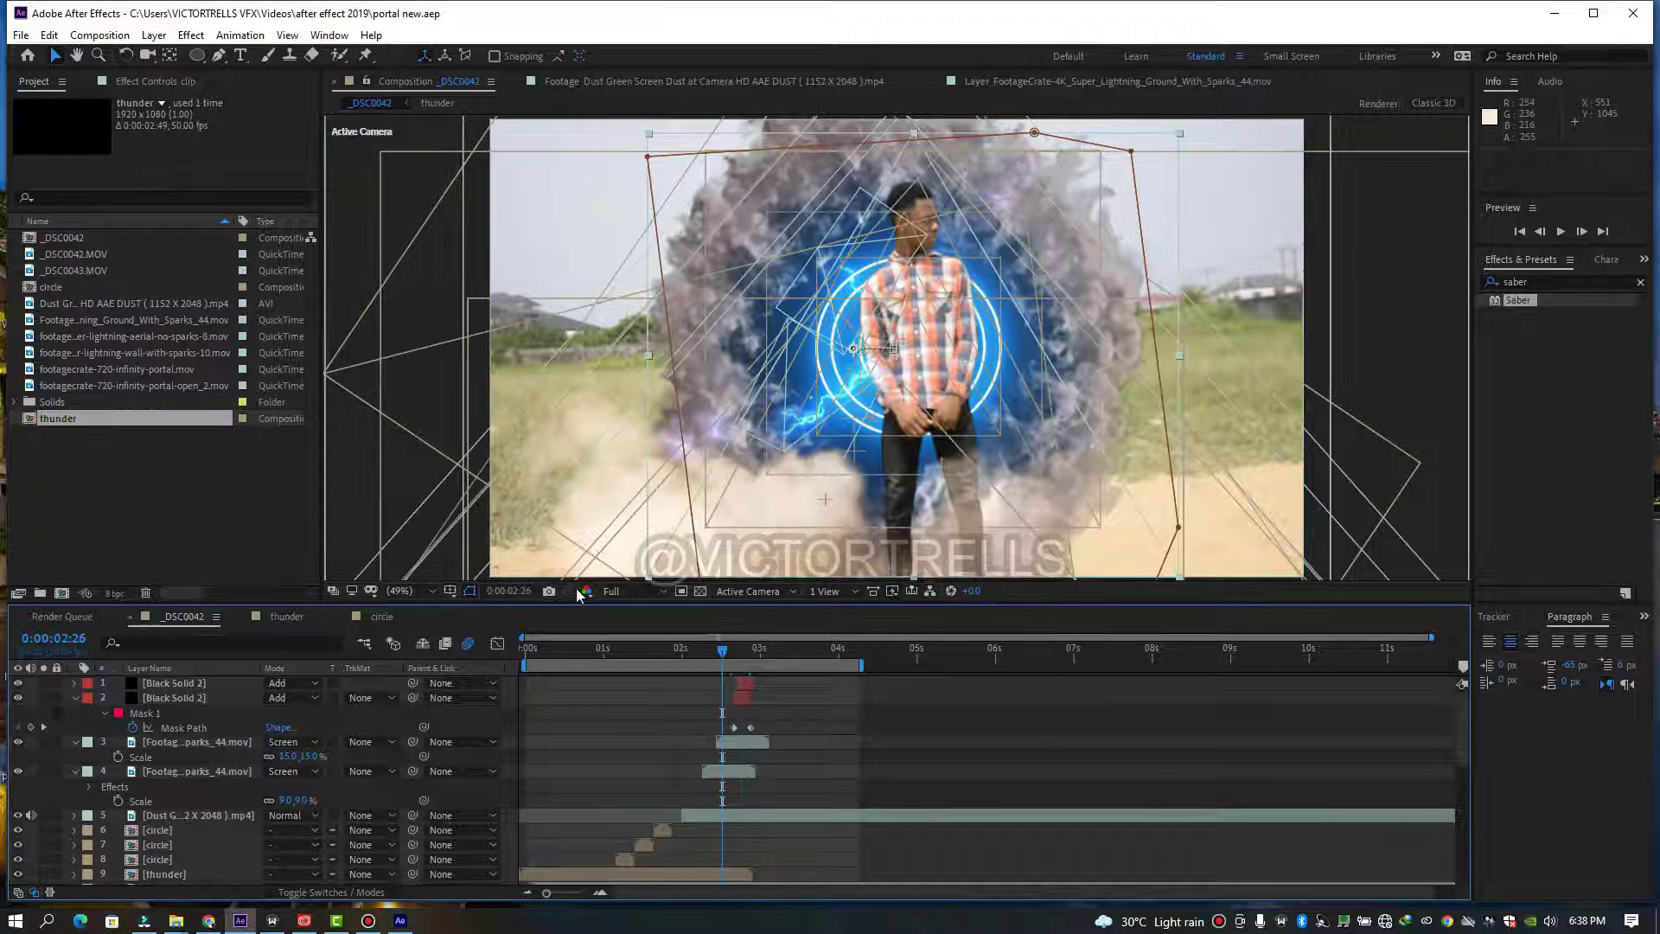
pyautogui.click(623, 591)
pyautogui.click(632, 689)
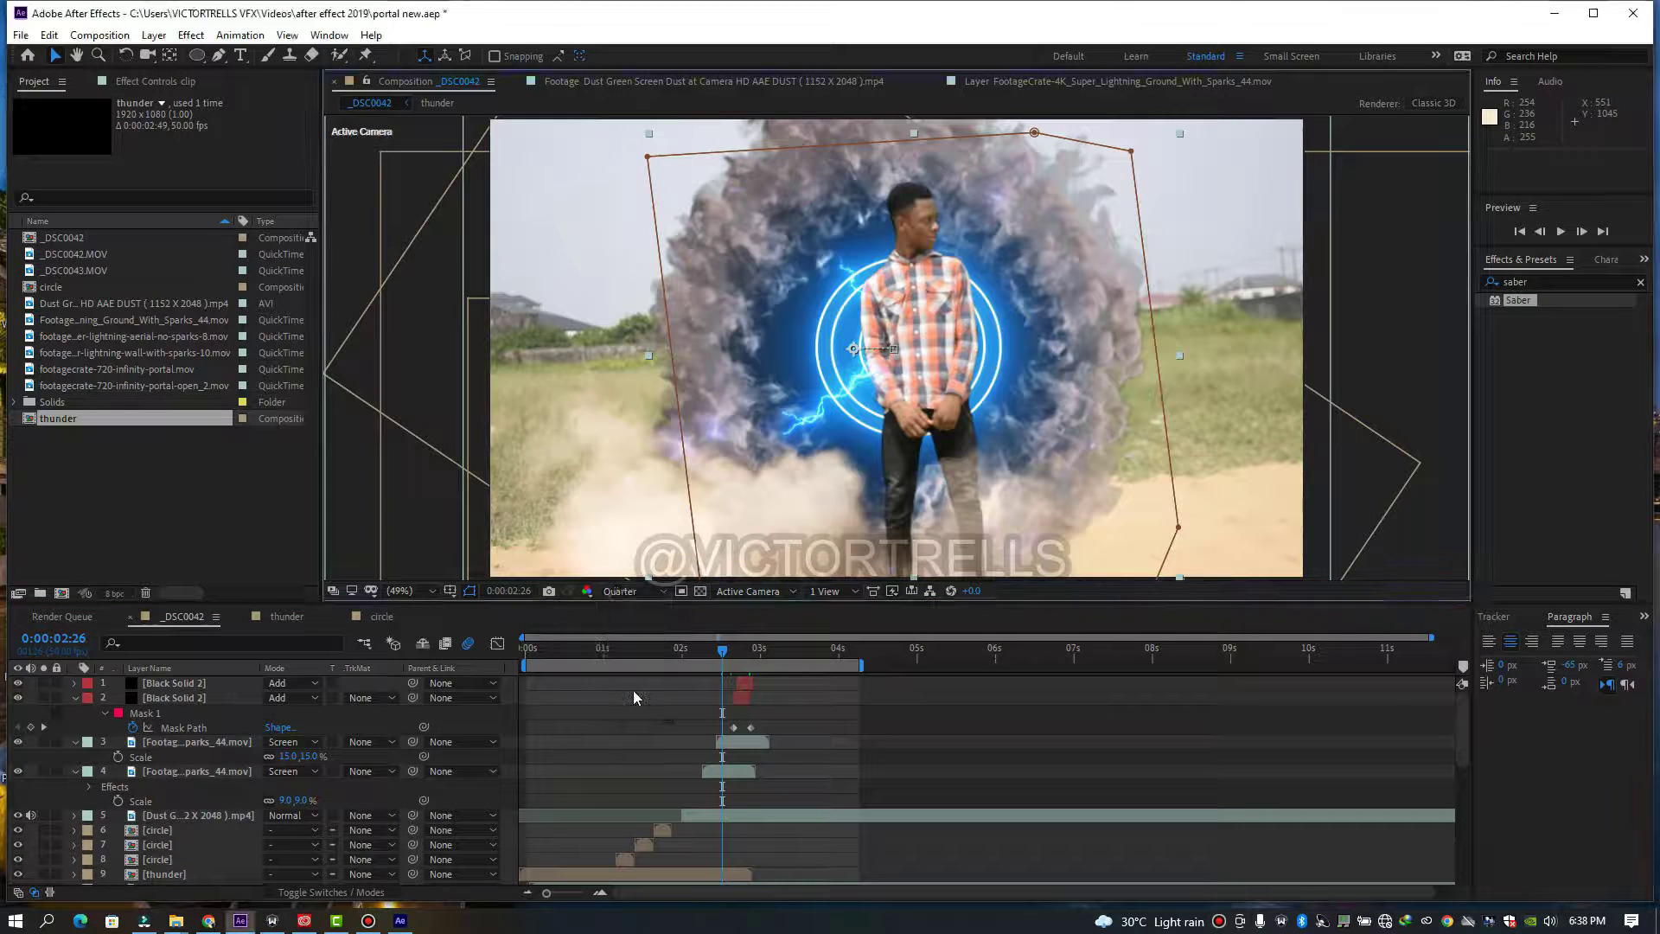
pyautogui.click(635, 654)
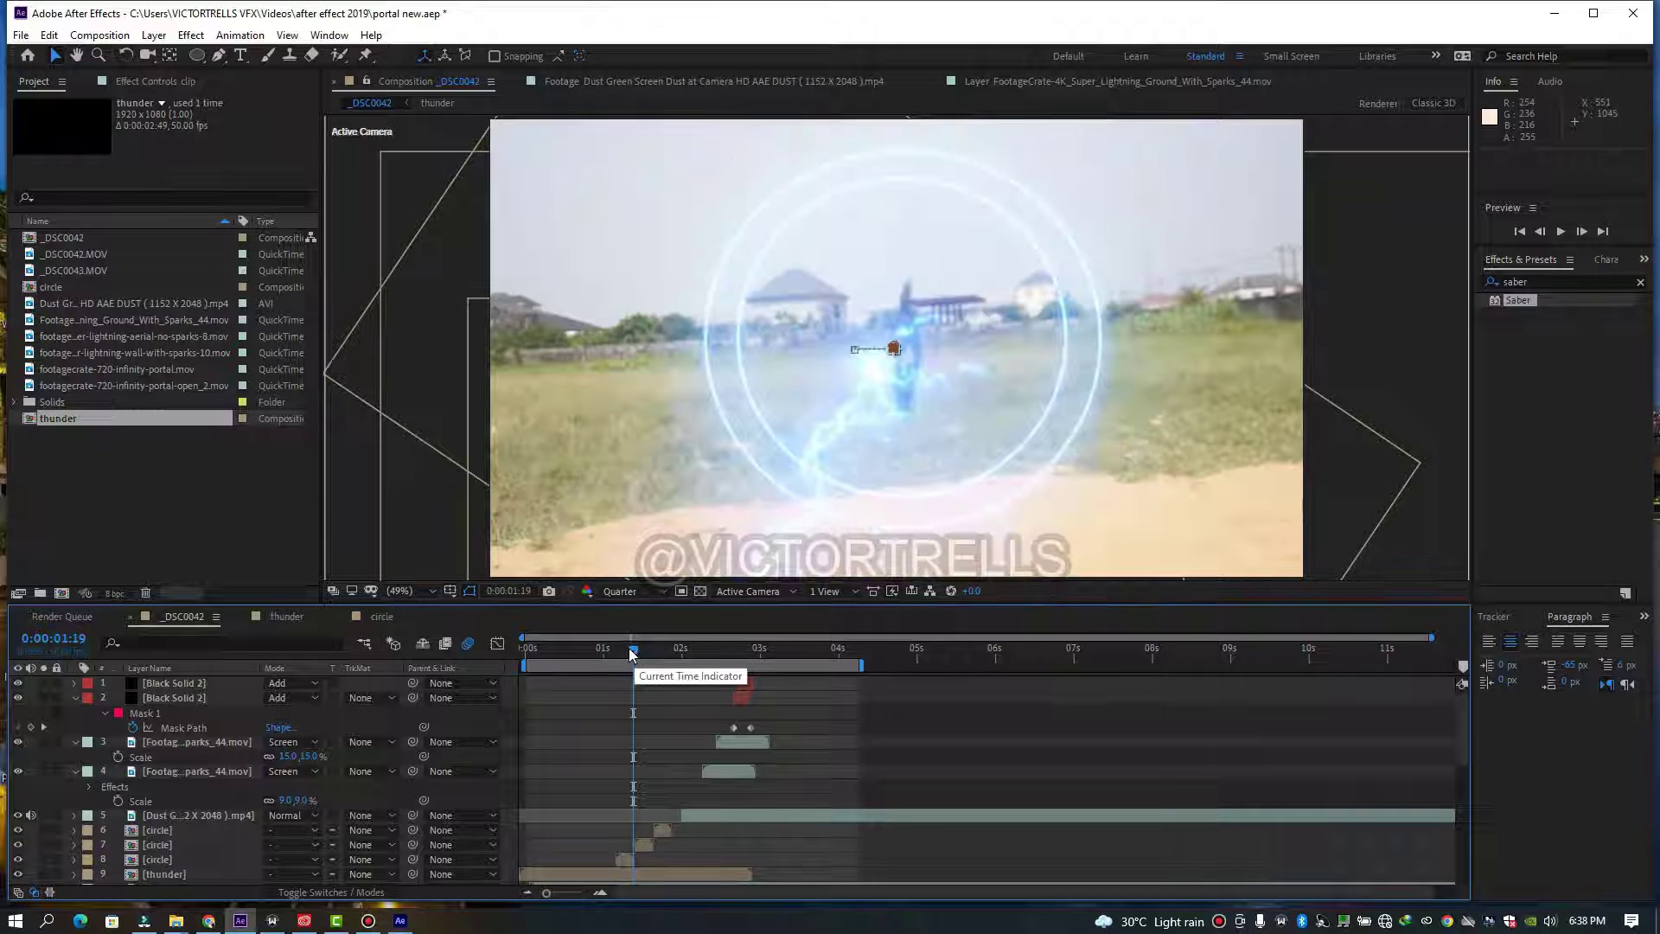
pyautogui.moveTo(632, 654); pyautogui.dragTo(714, 659)
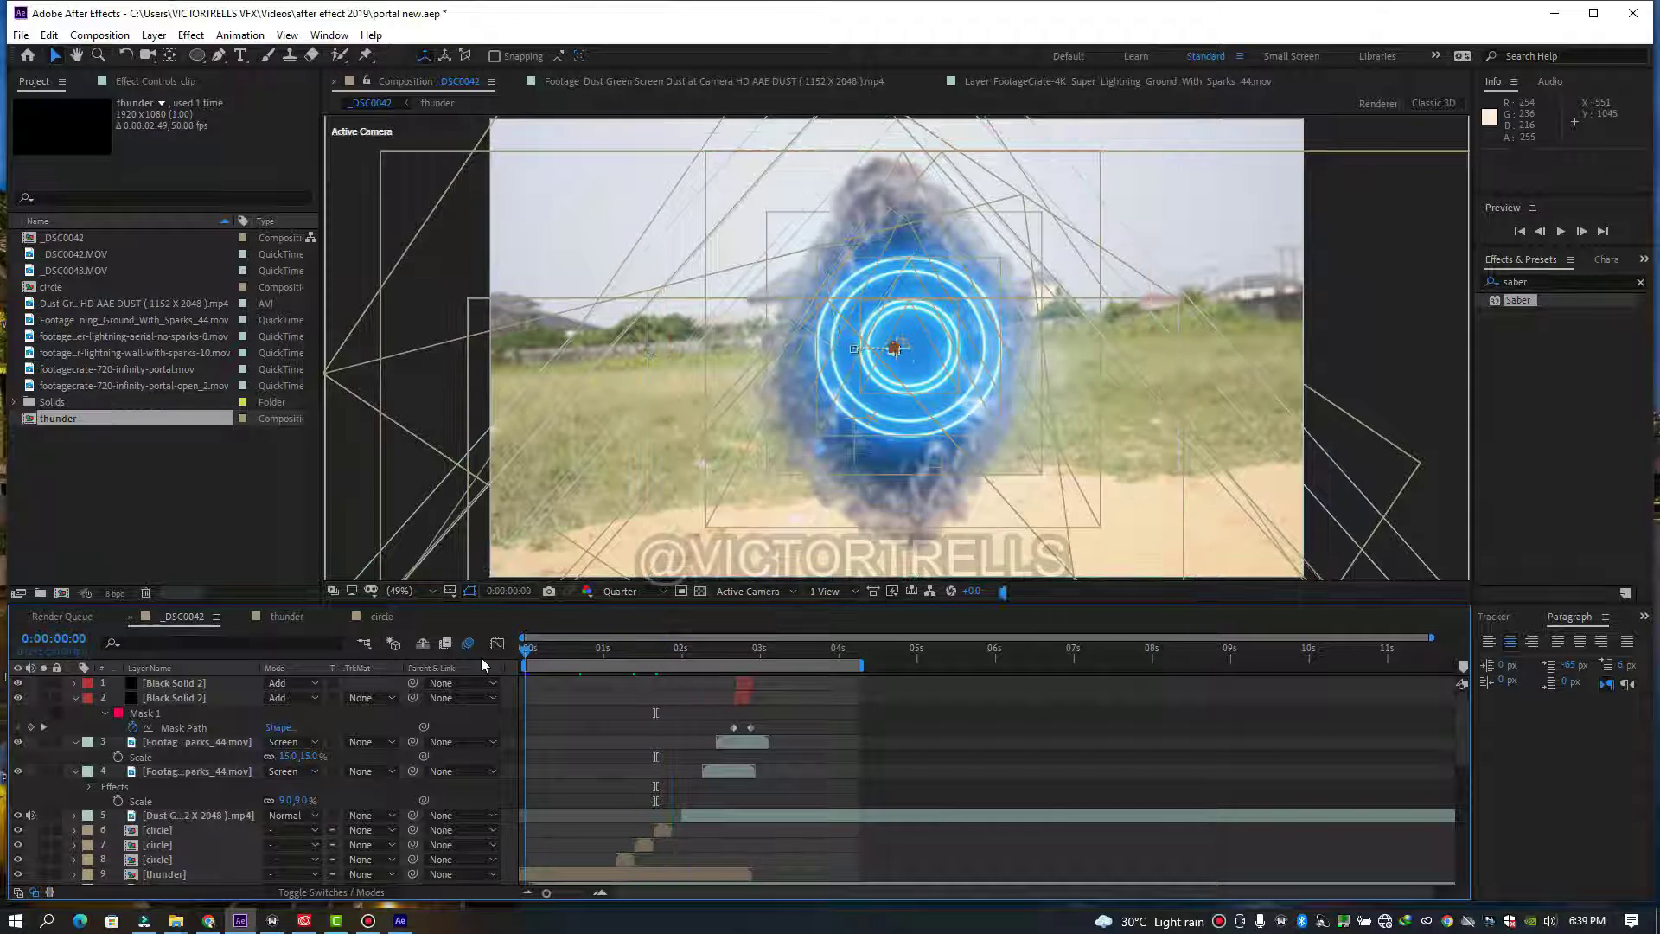
# - Create a new black solid named opt above all layers, starting at 0:00:00:00, and set its blending mode to Add
pyautogui.press('Home')
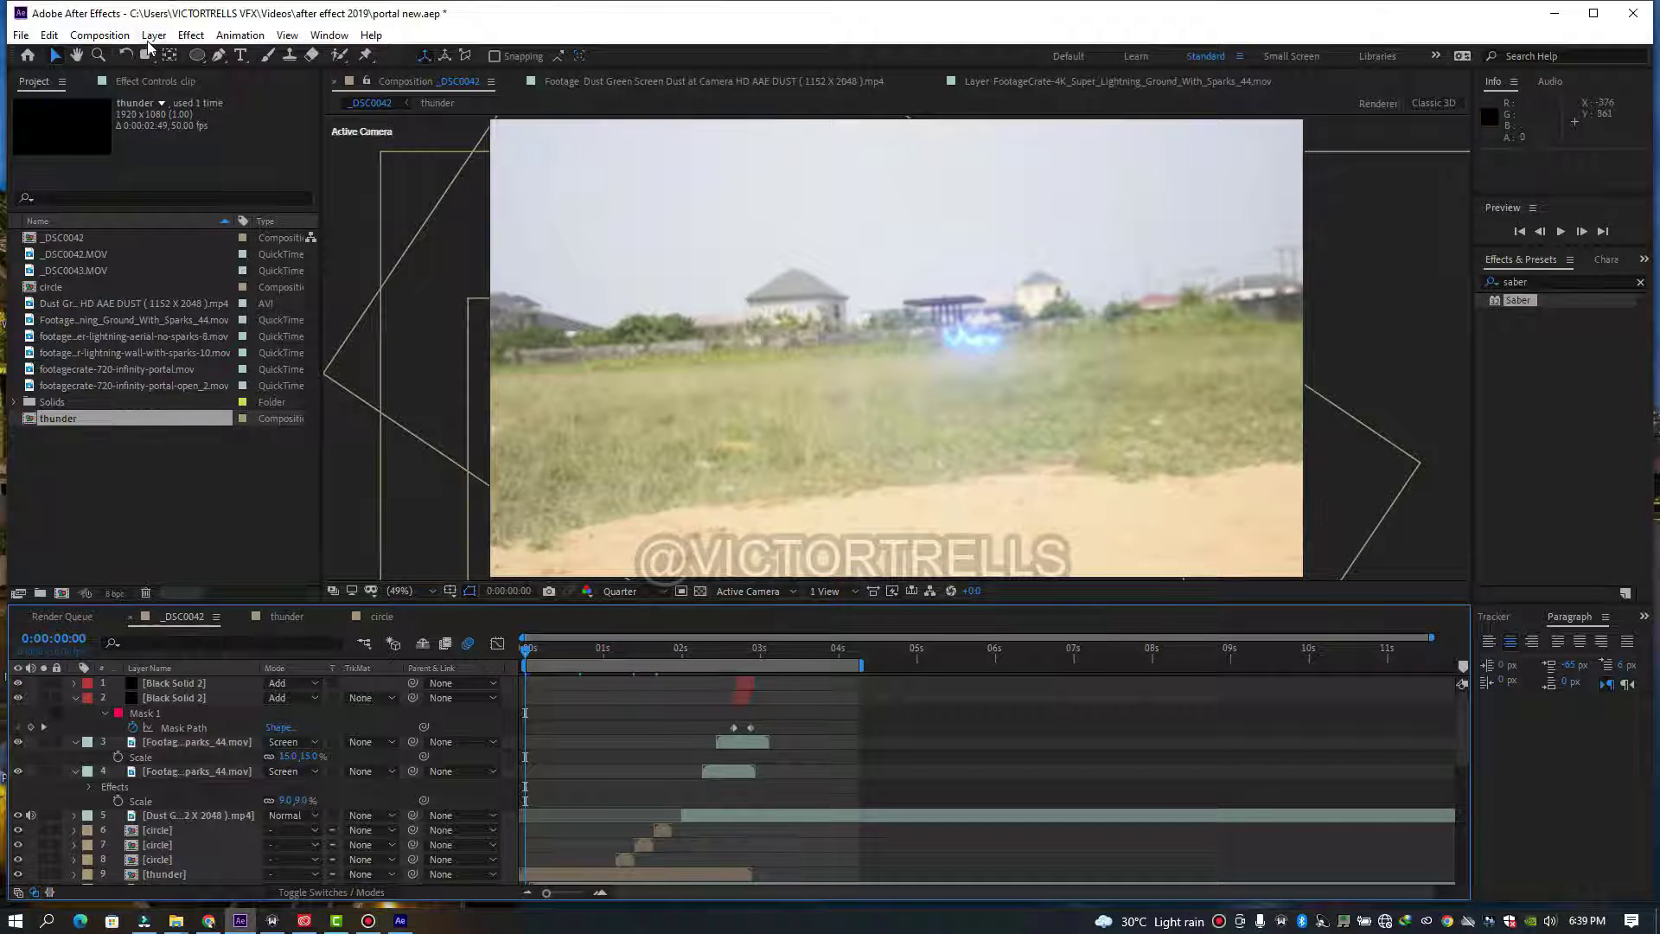
pyautogui.click(153, 36)
pyautogui.moveTo(260, 55)
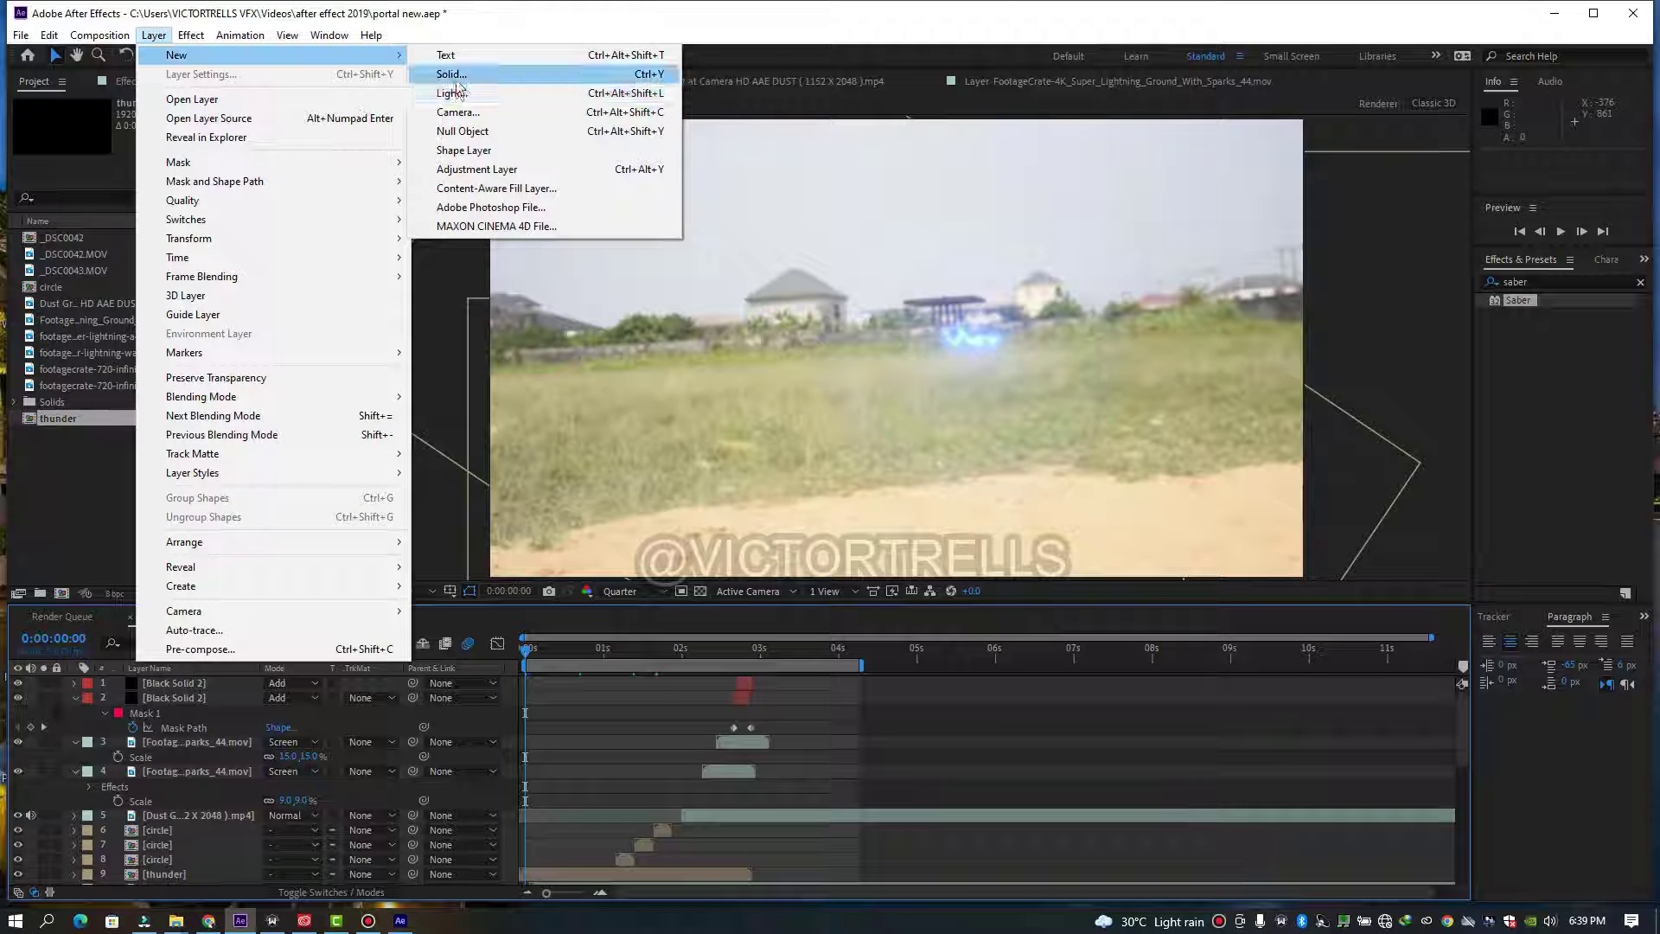
pyautogui.click(457, 84)
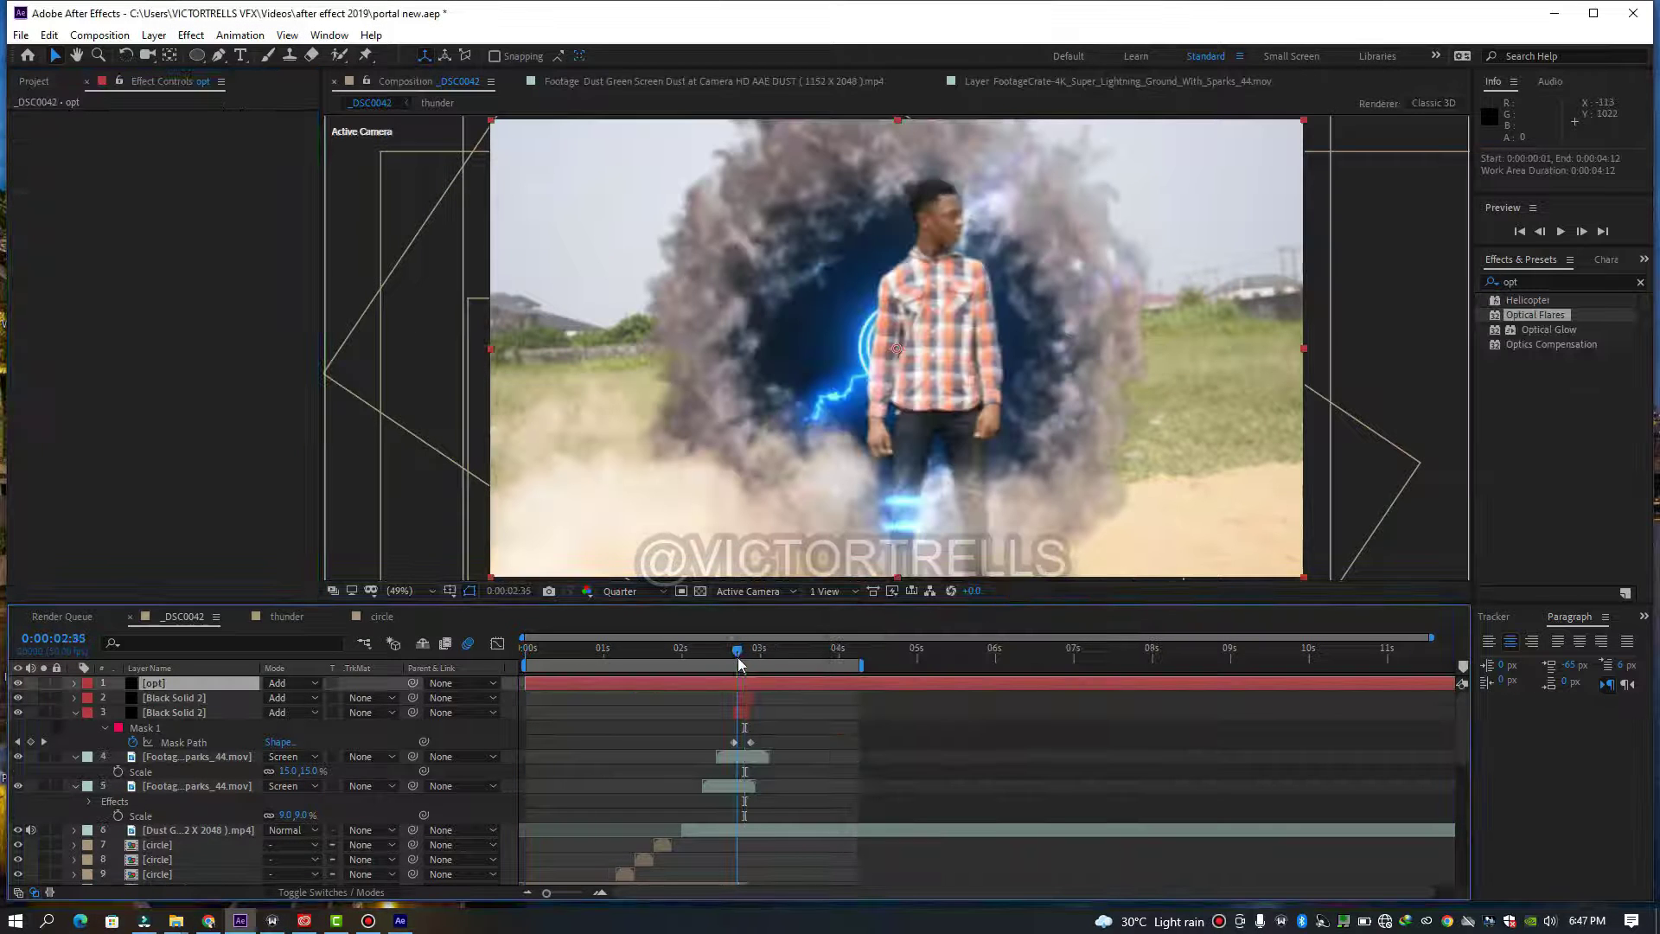
# - Find Optical Flares with the search term "optic" and apply it to the opt solid at 0:00:02:37
pyautogui.click(739, 663)
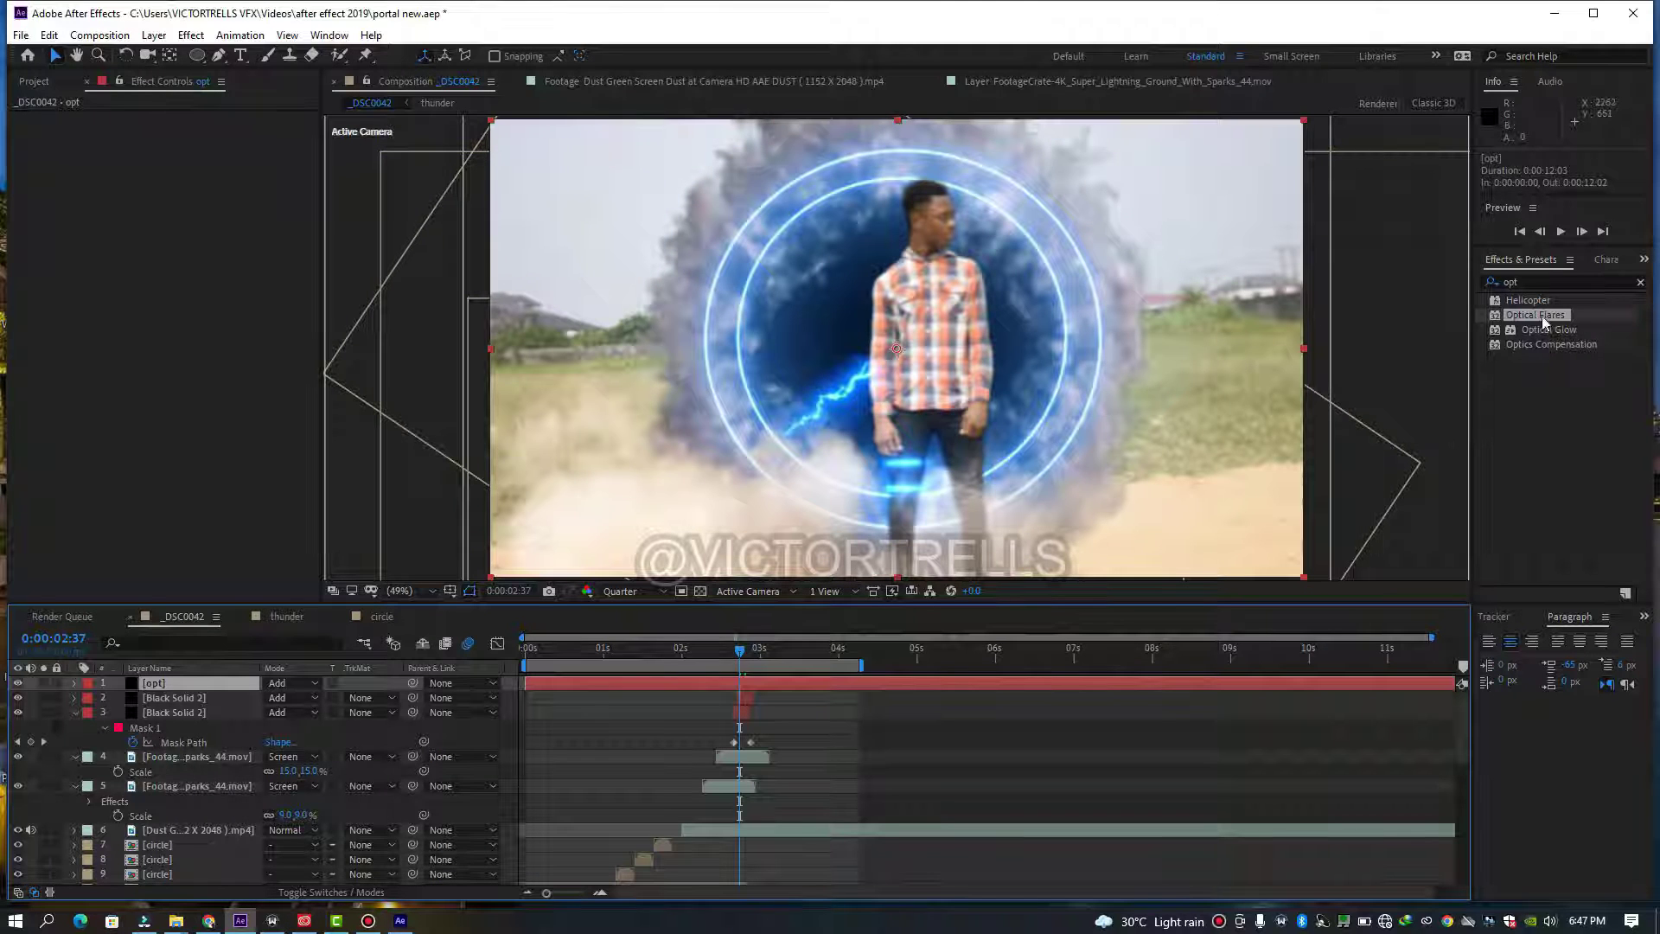
pyautogui.click(1531, 280)
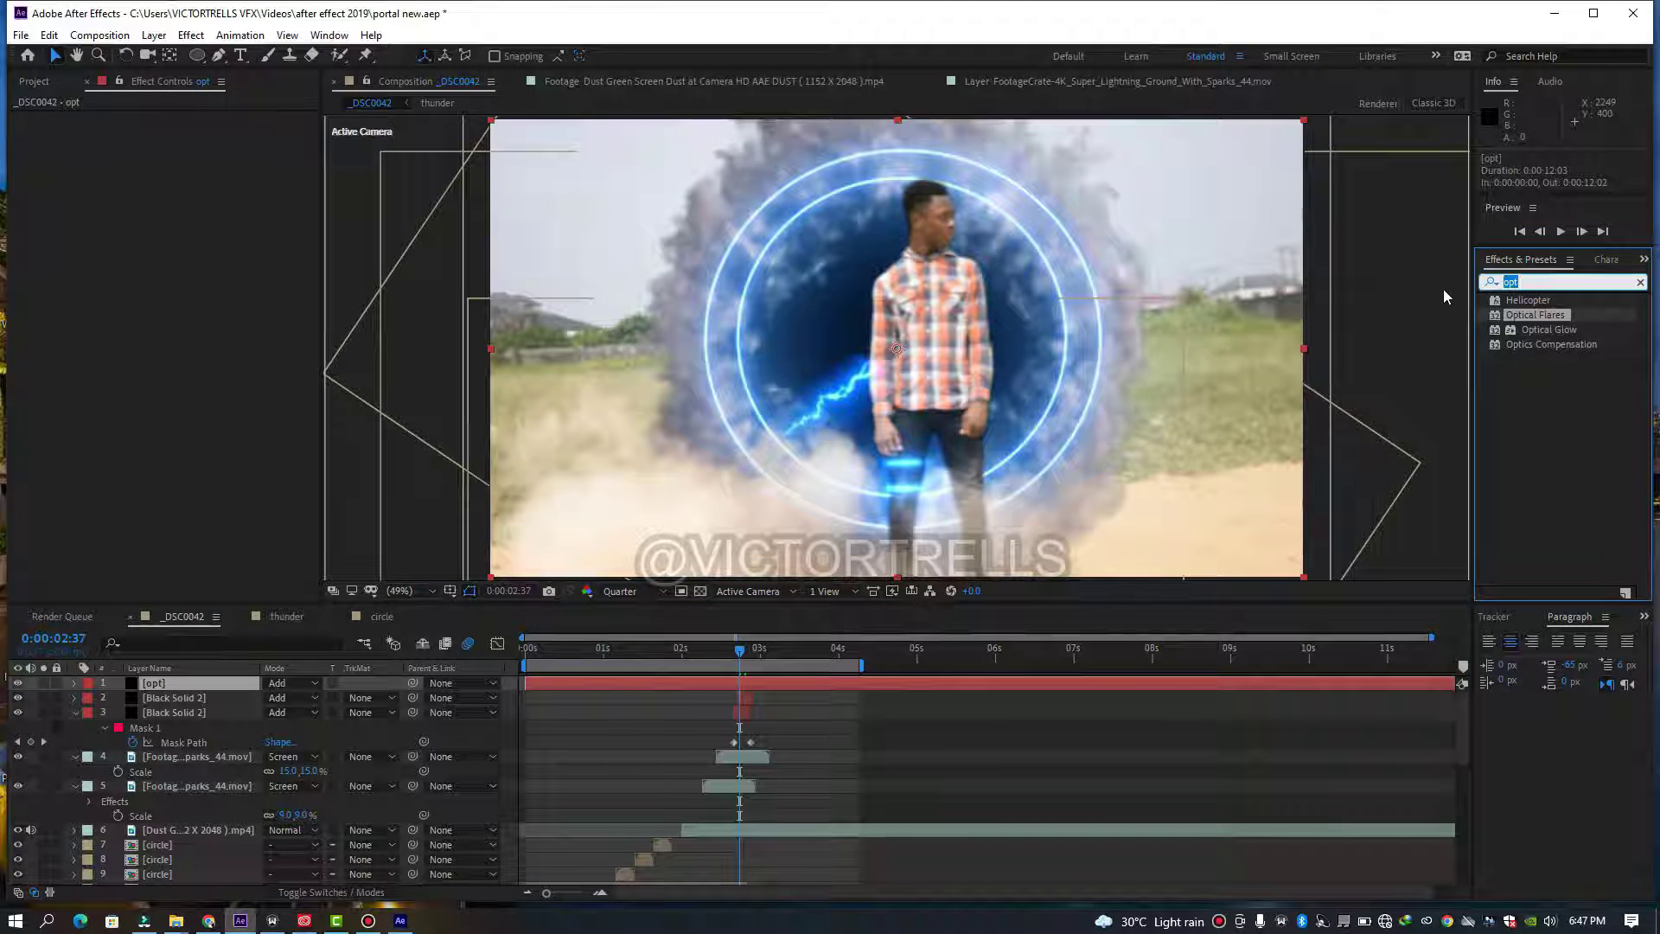
pyautogui.write('o')
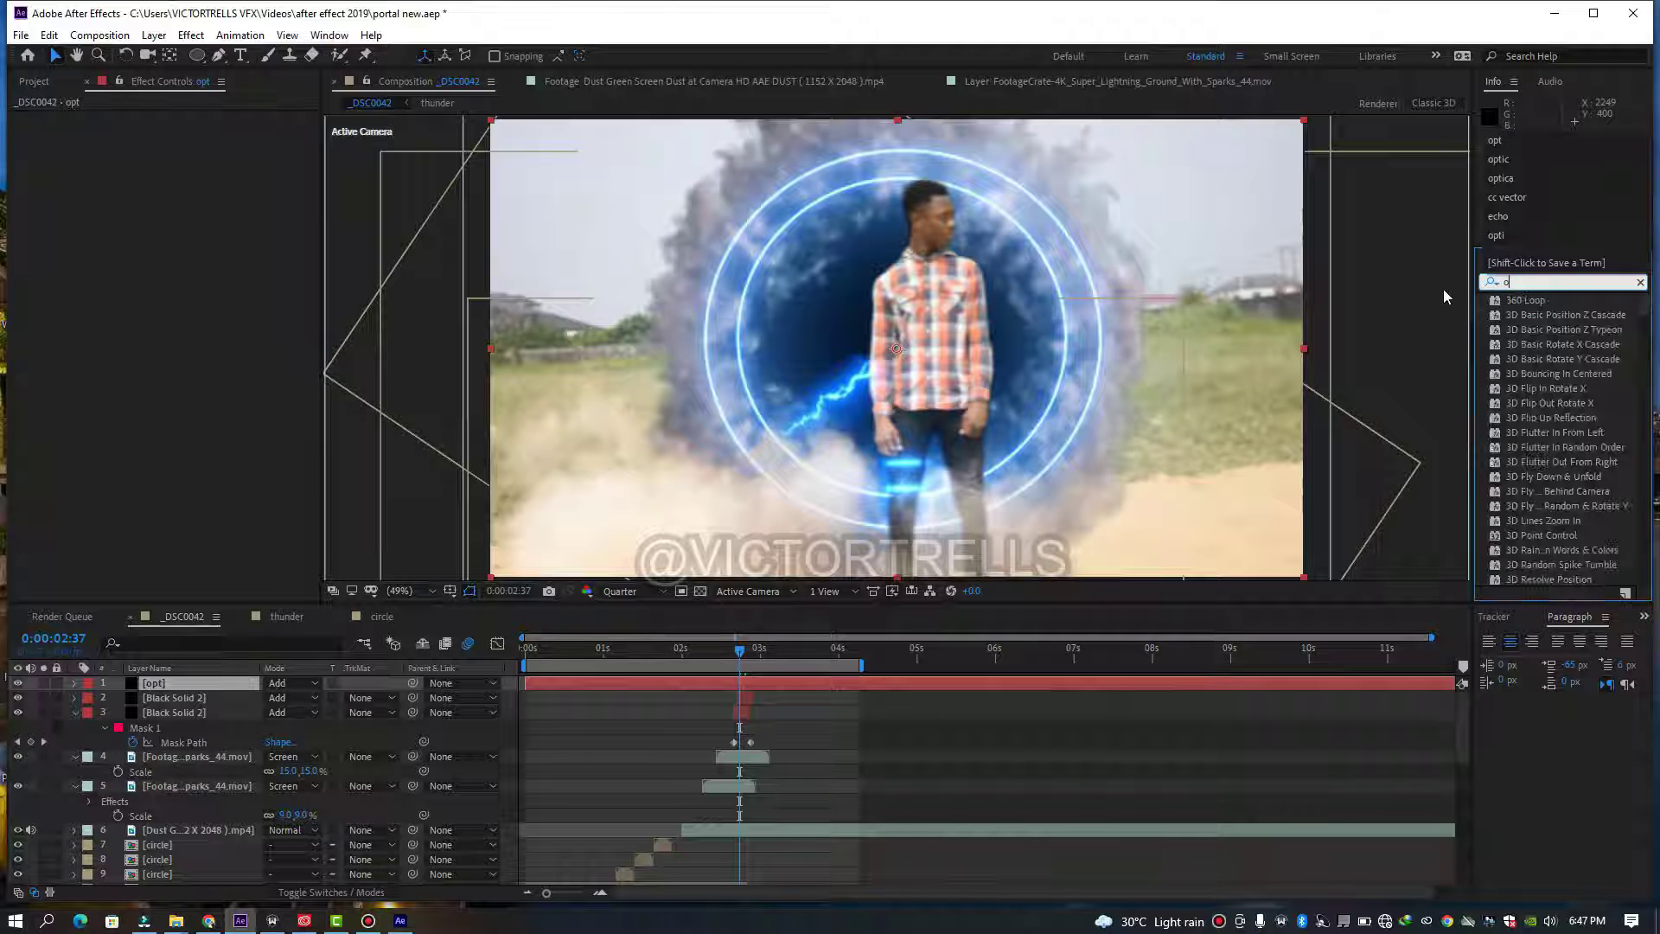
pyautogui.write('ptic')
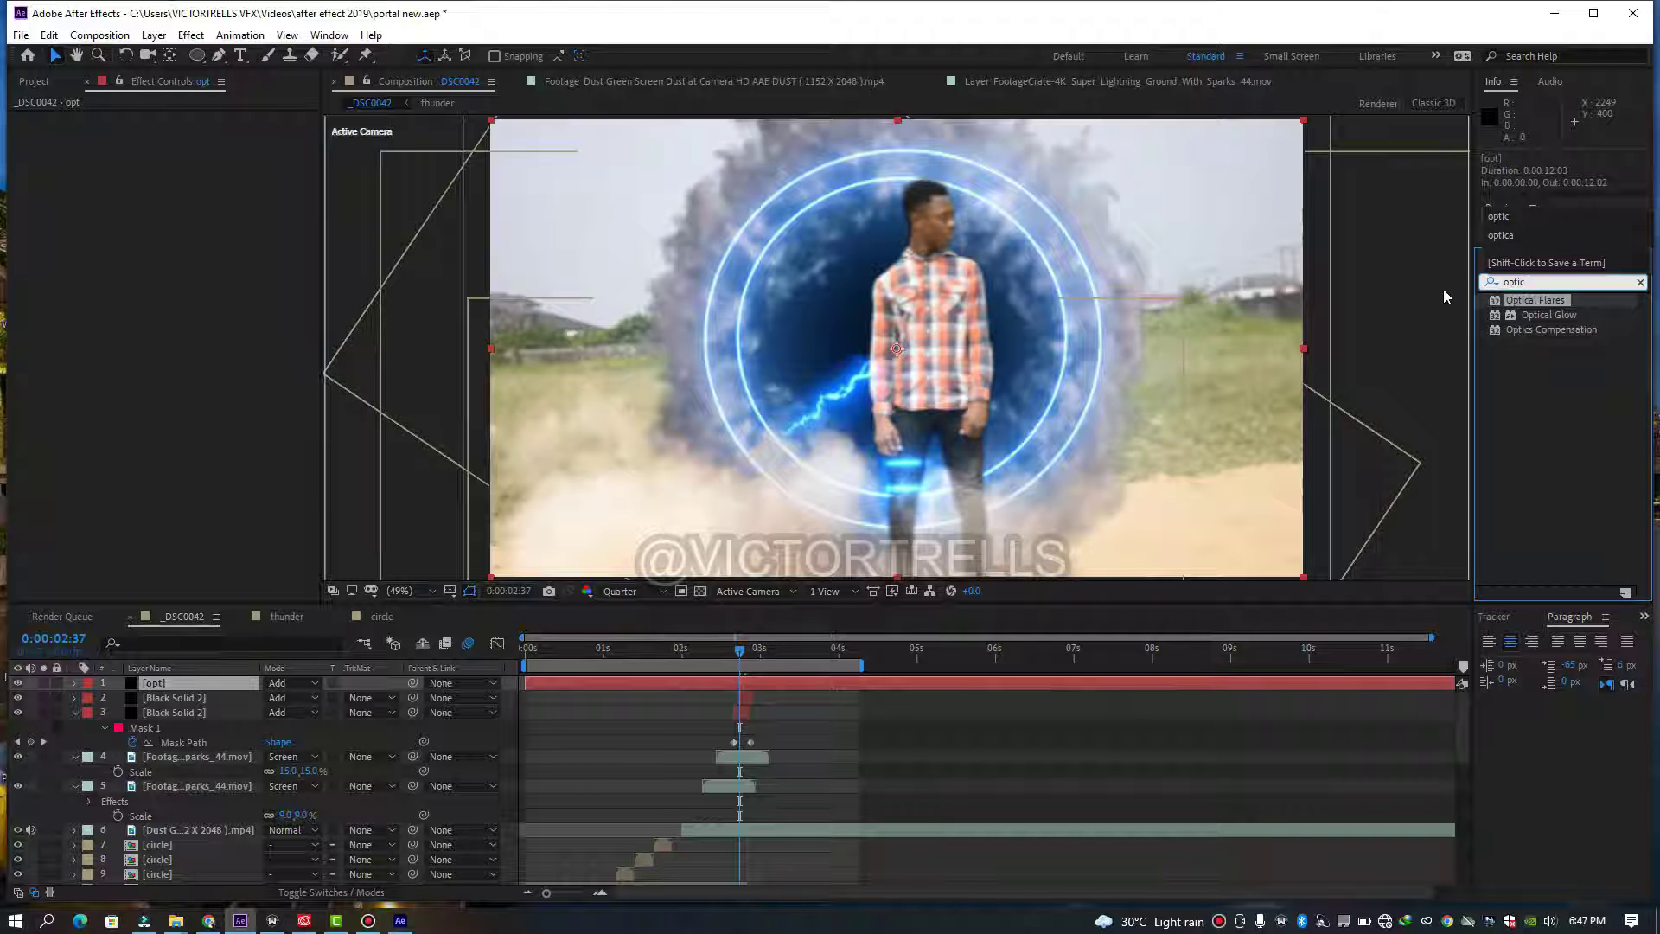
pyautogui.doubleClick(1527, 300)
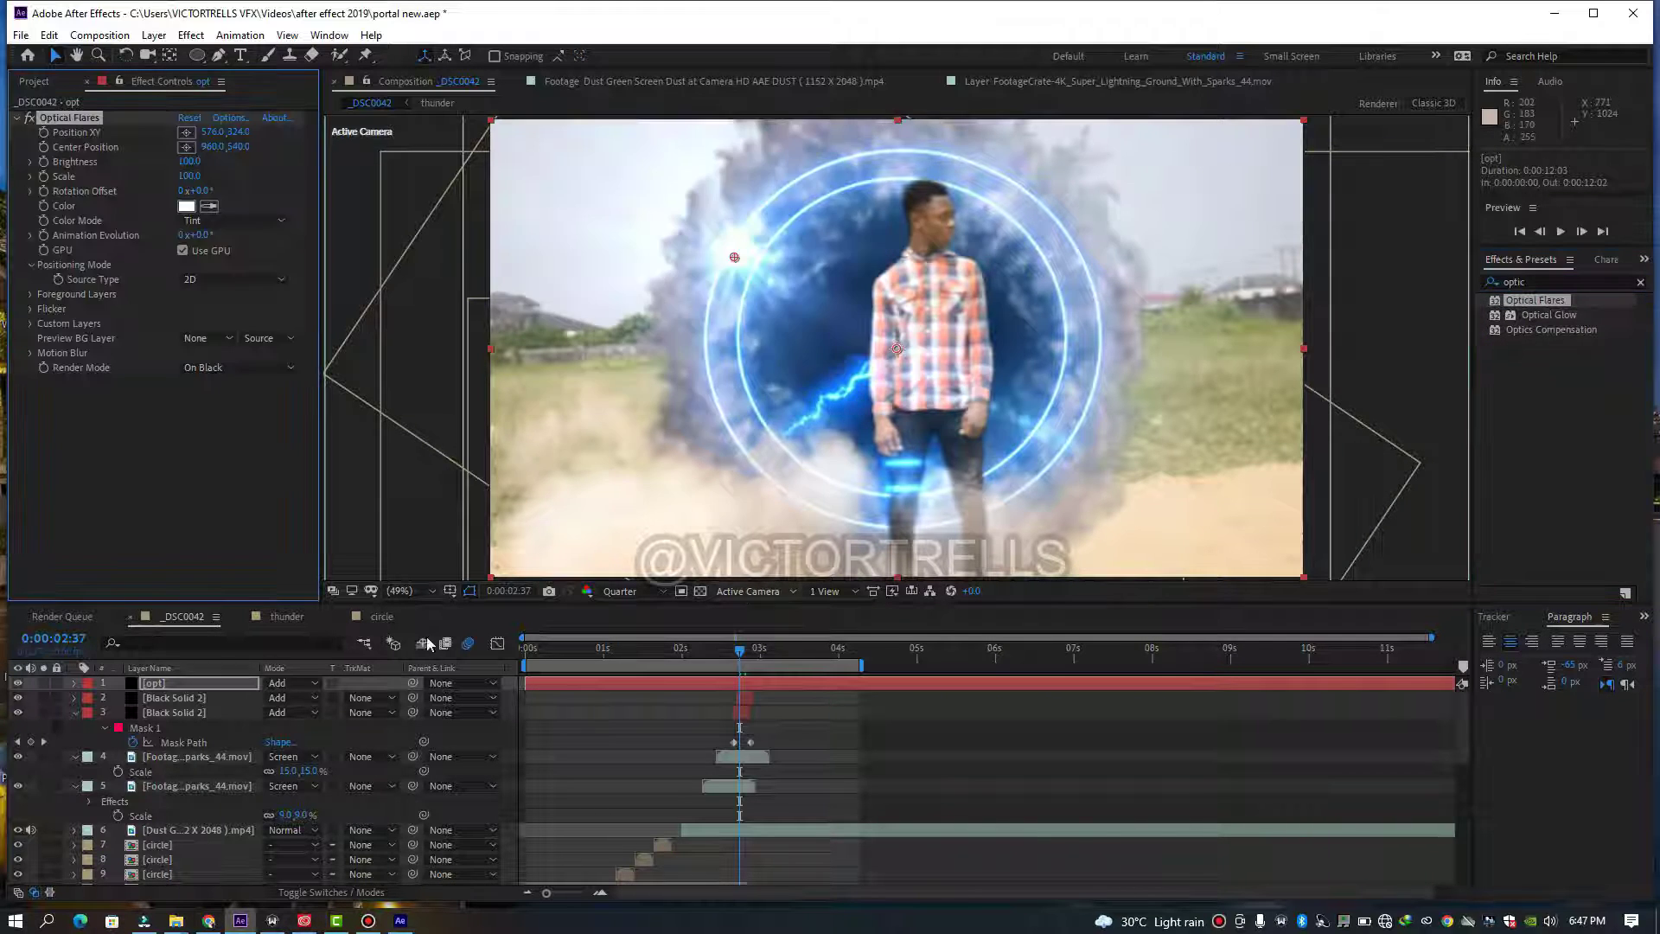
# - Move the flare onto the man's chest at about 941, 442 and tint it deep blue
pyautogui.moveTo(738, 258); pyautogui.dragTo(892, 309)
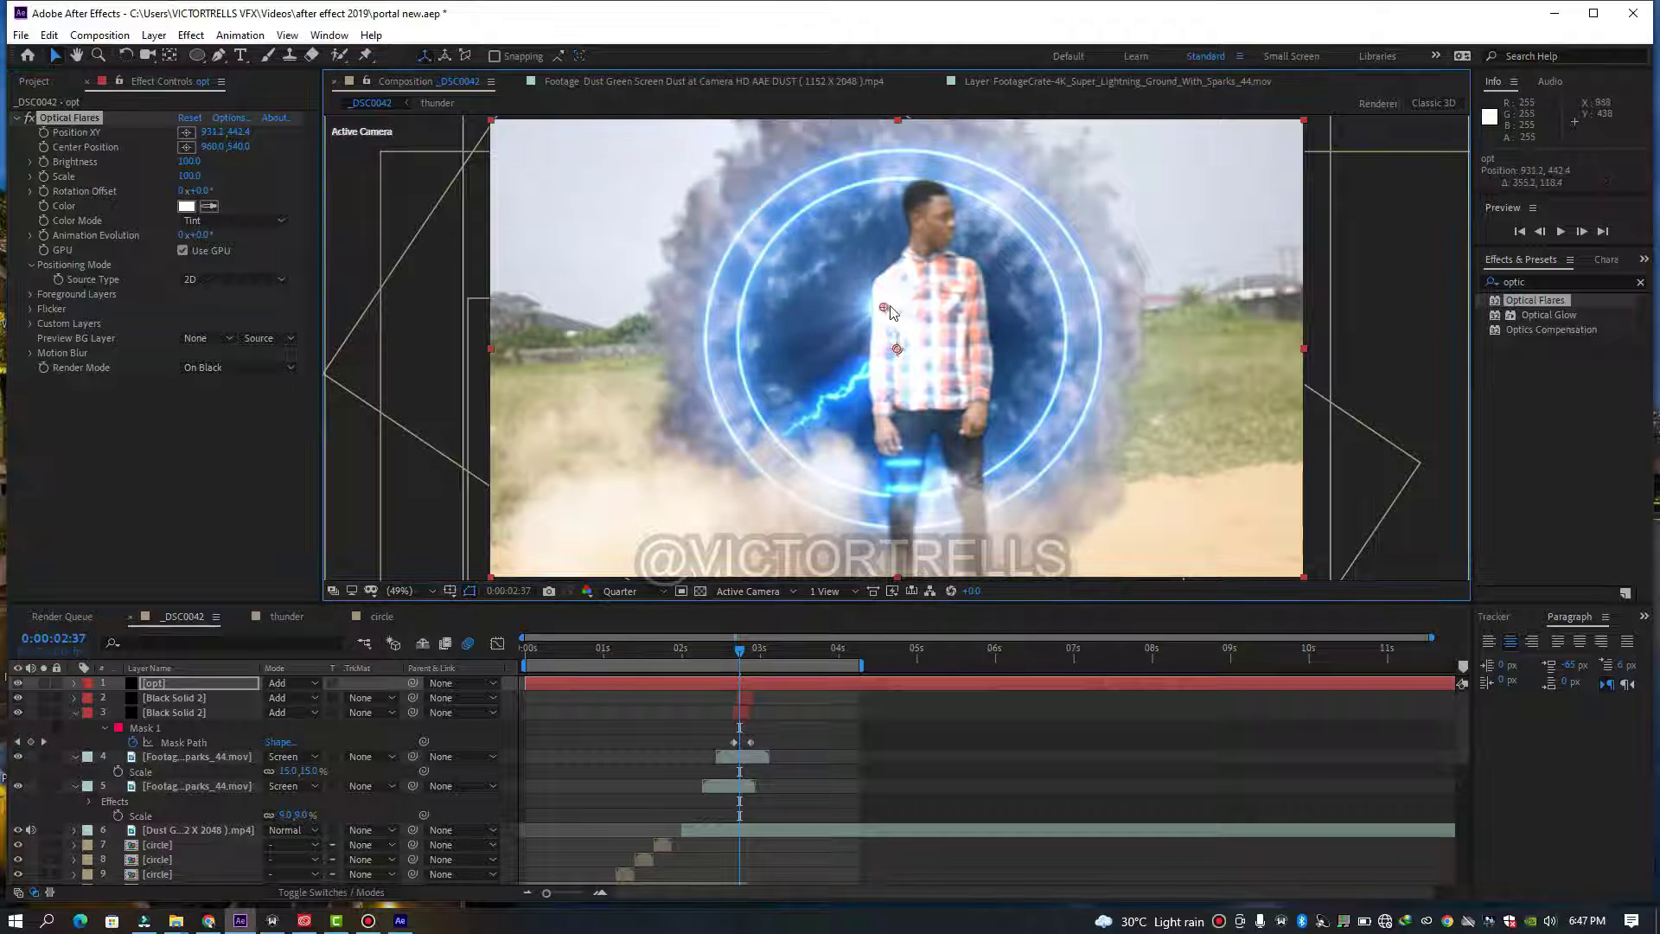
pyautogui.click(186, 206)
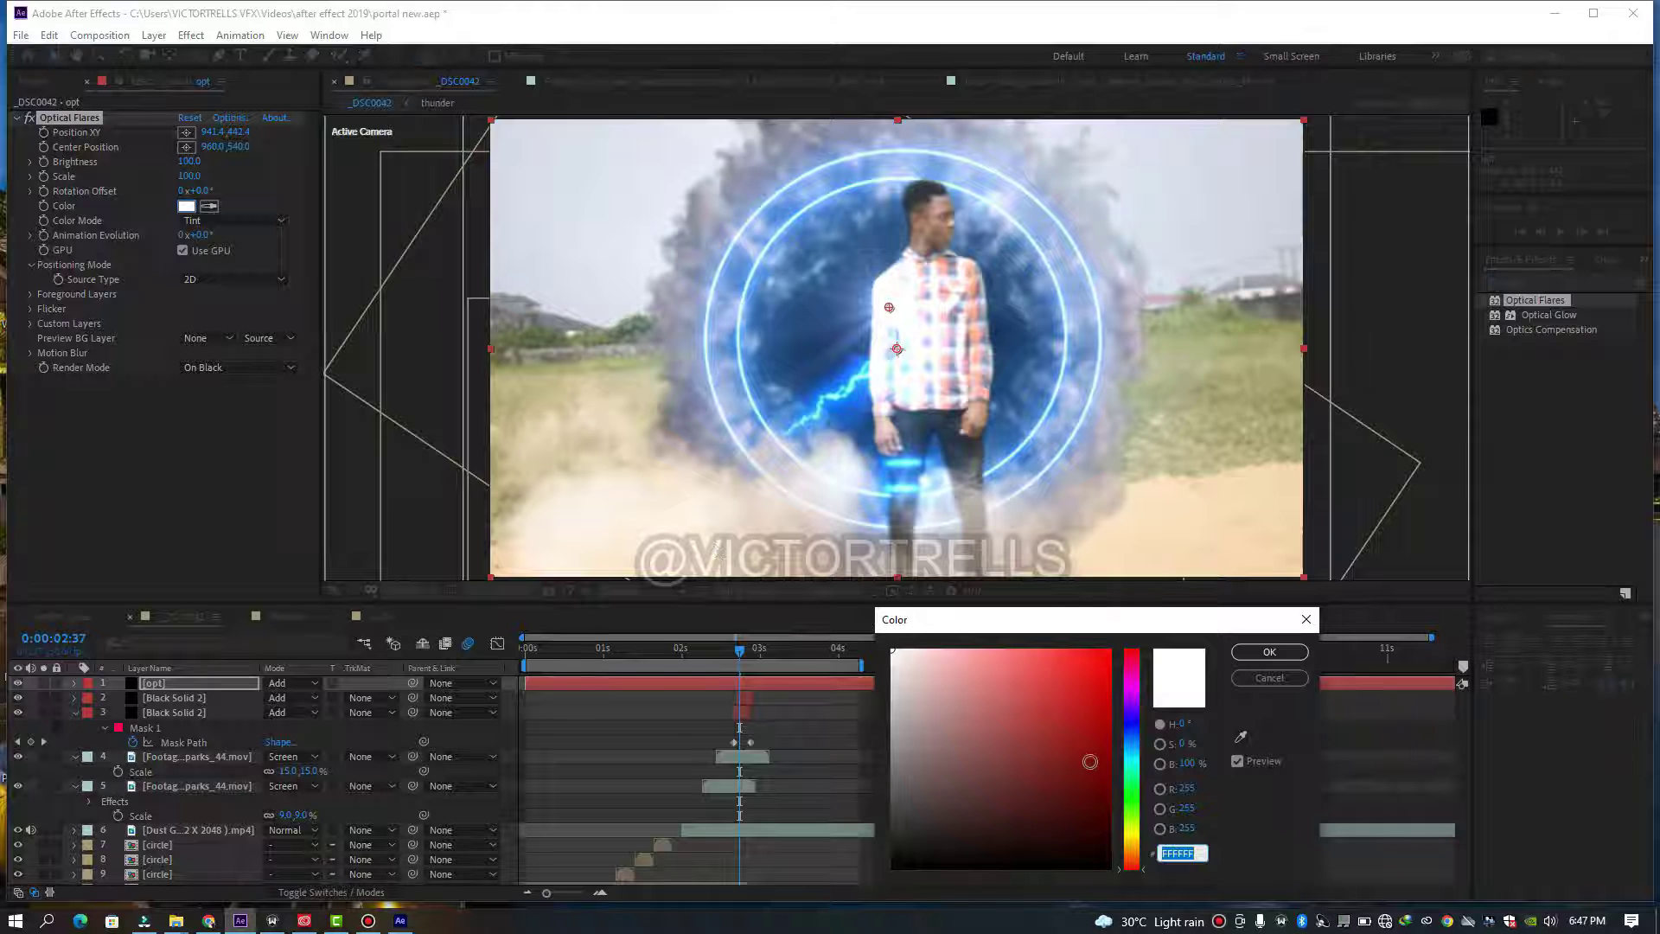
pyautogui.moveTo(1132, 755); pyautogui.dragTo(1132, 733)
pyautogui.moveTo(1100, 677); pyautogui.dragTo(1131, 663)
pyautogui.click(1236, 657)
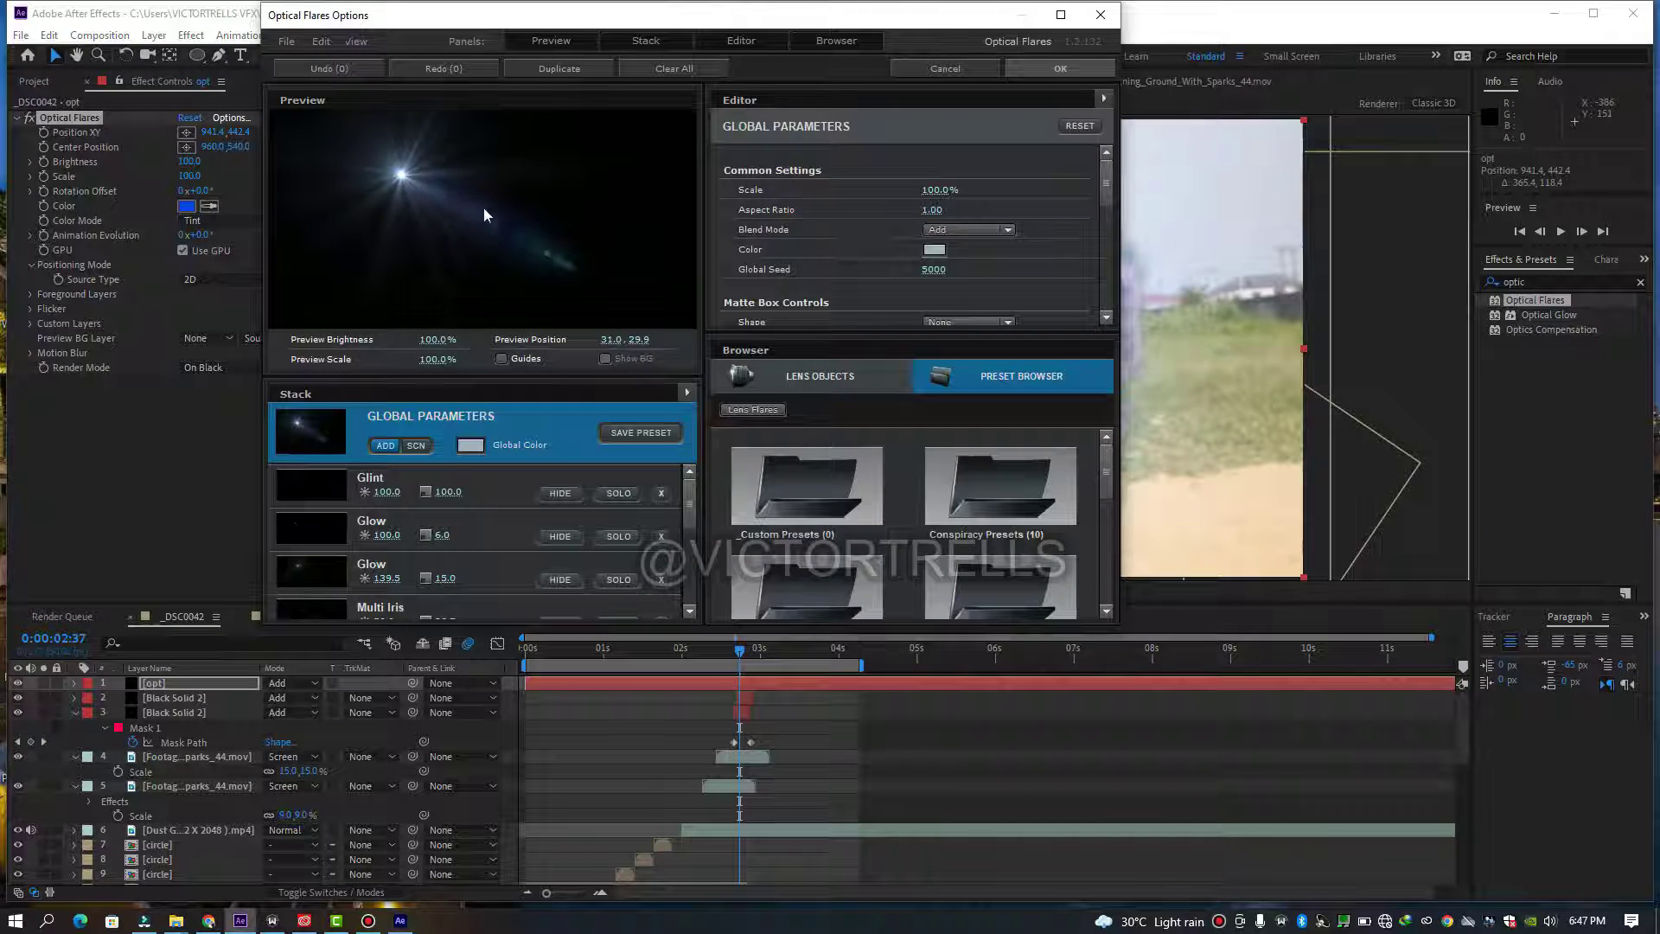
# - Enlarge the Optical Flares options and clear all elements of the default flare from the stack
pyautogui.moveTo(484, 215); pyautogui.dragTo(527, 246)
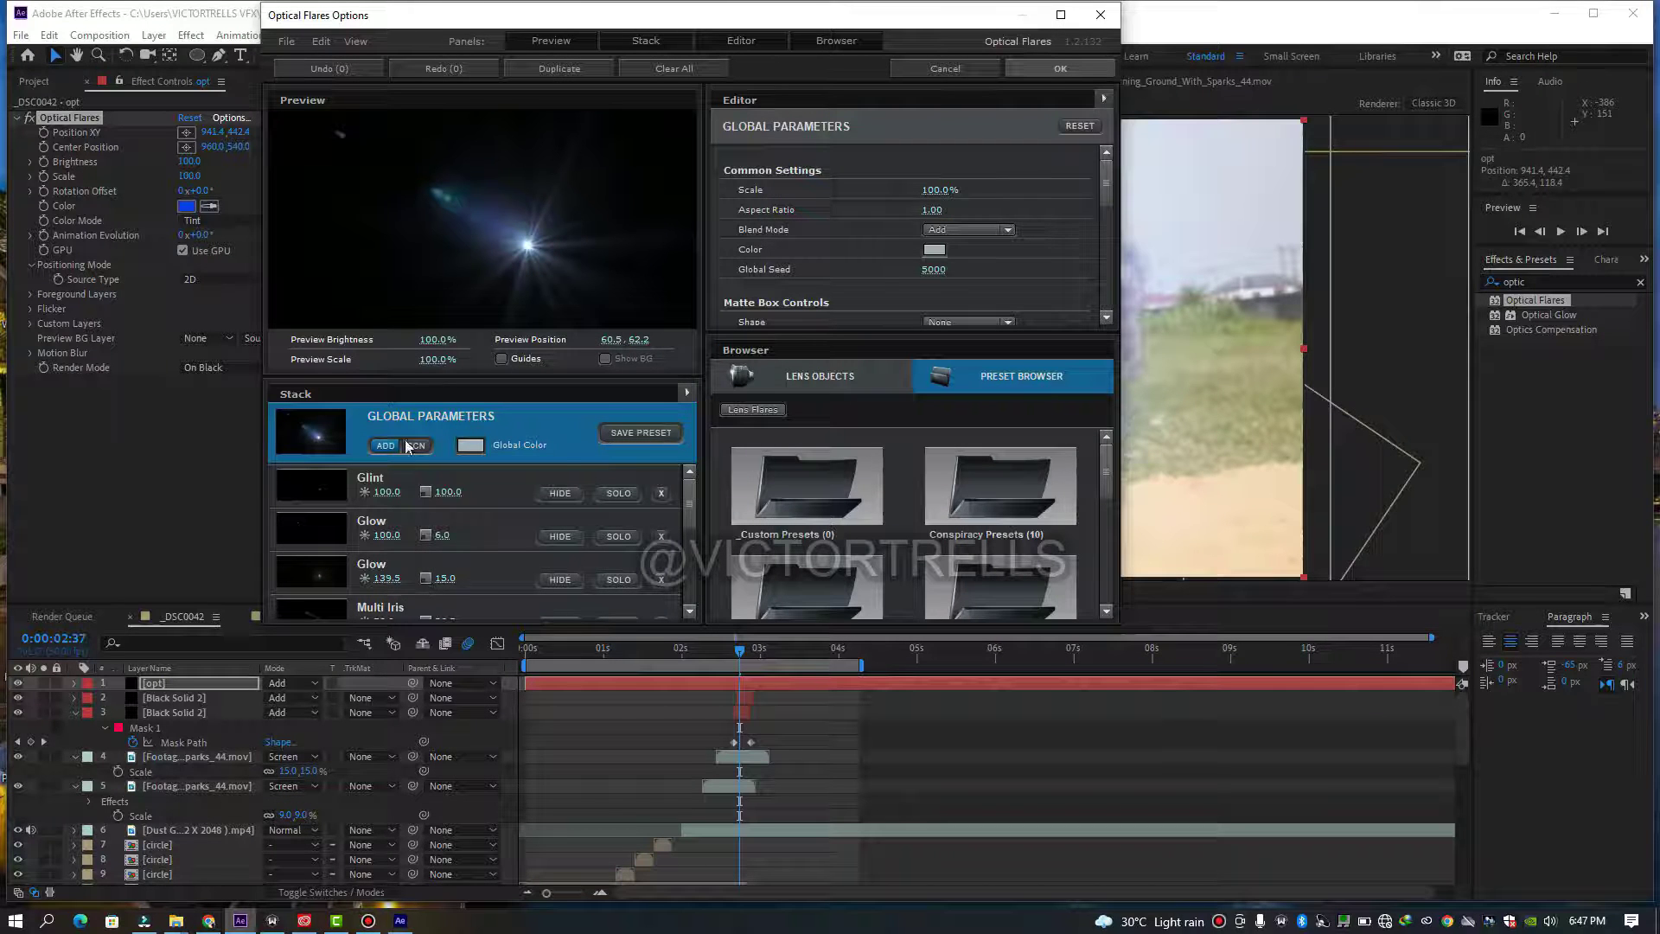
pyautogui.moveTo(517, 237); pyautogui.dragTo(484, 220)
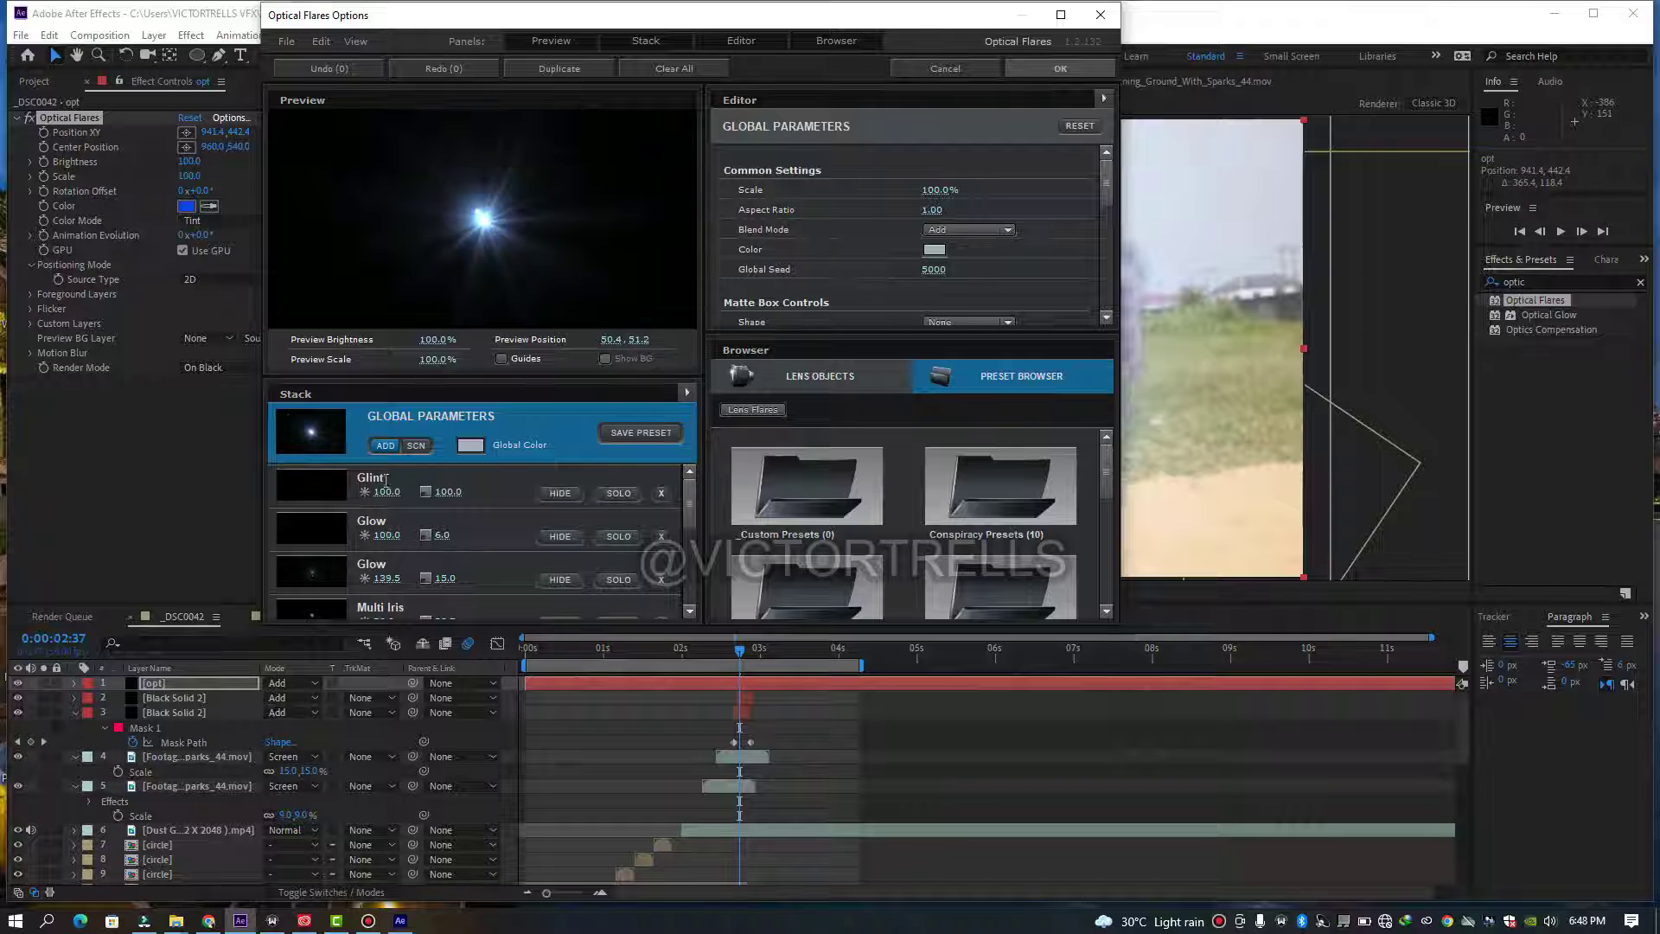
pyautogui.click(1061, 15)
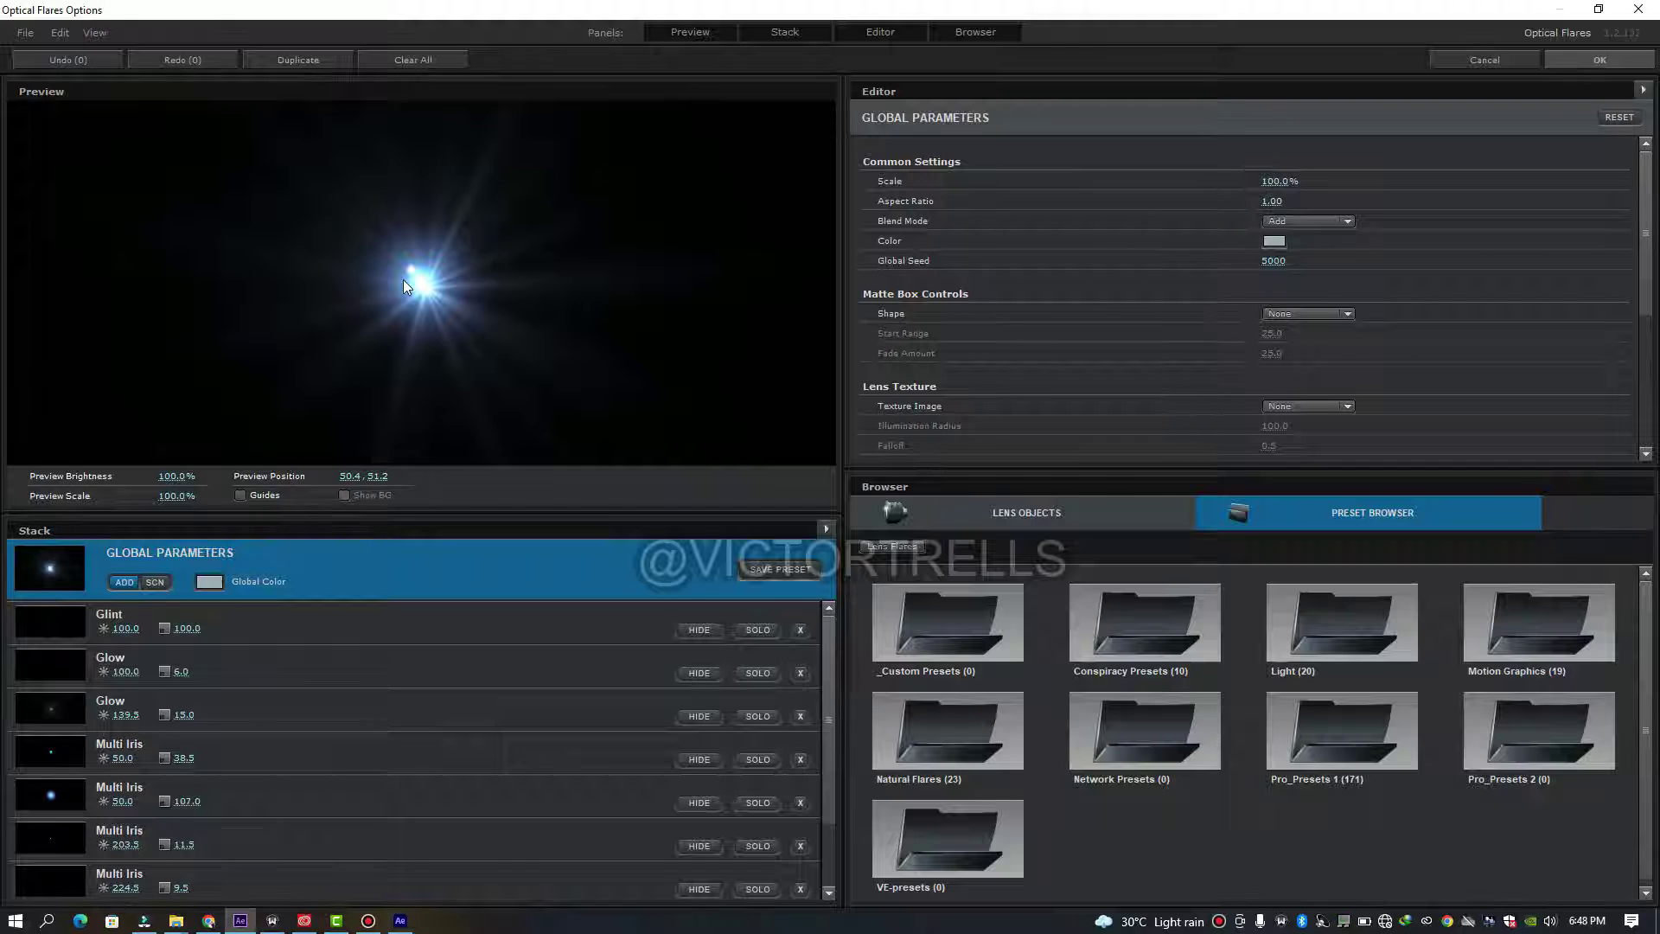
pyautogui.click(438, 60)
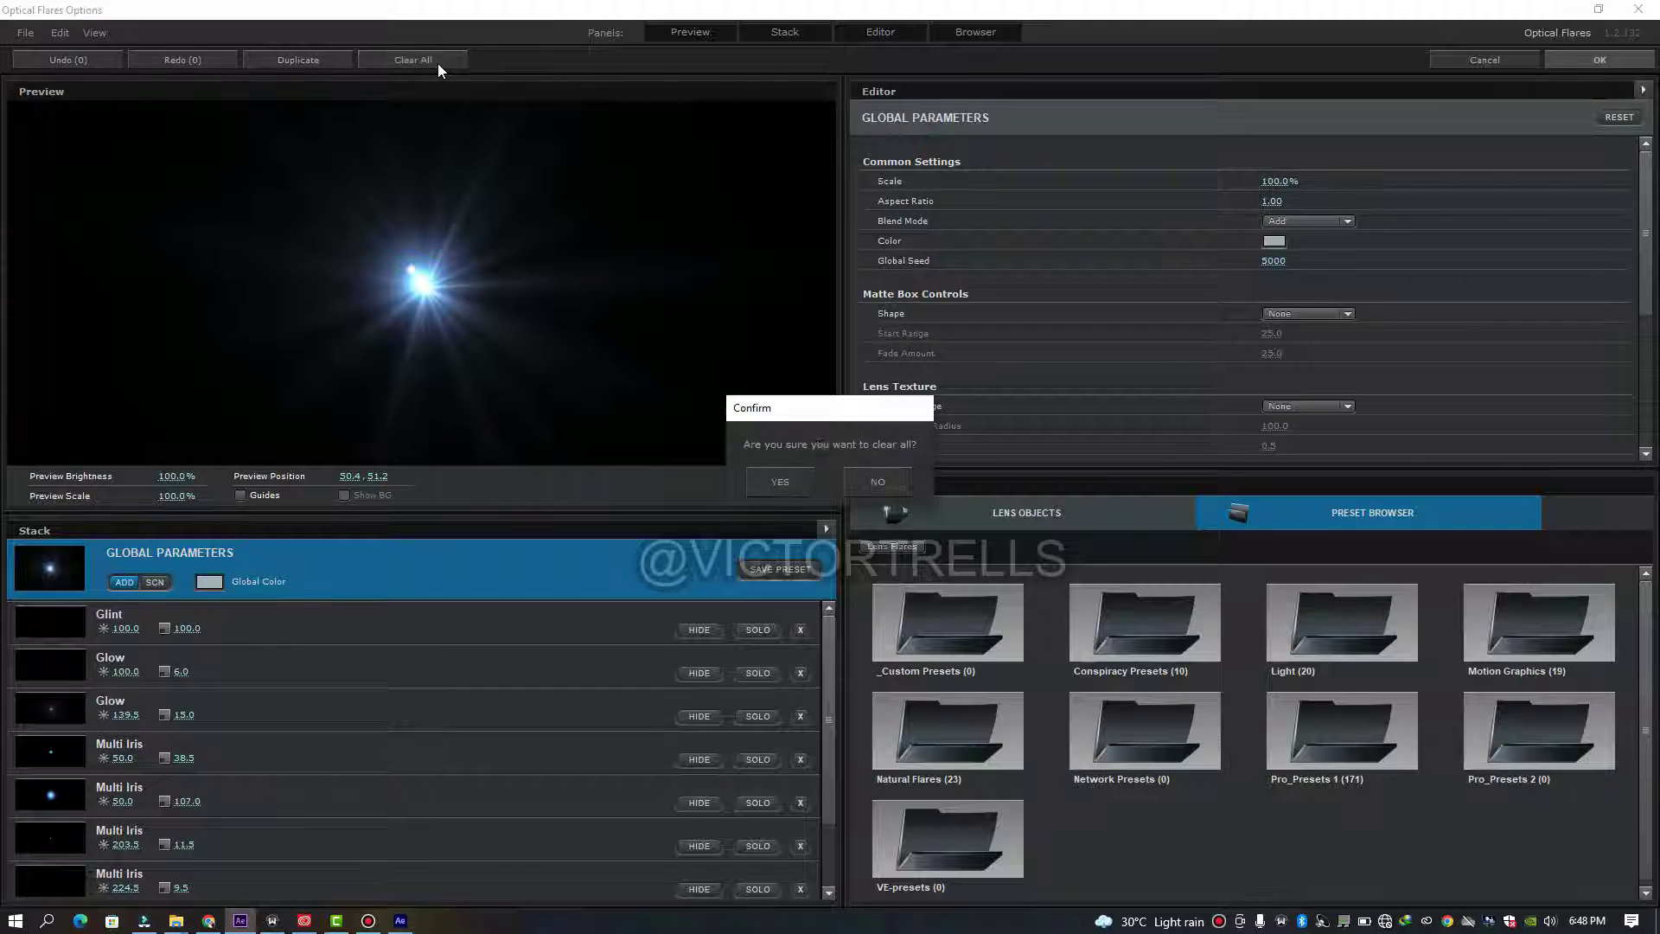
pyautogui.click(801, 481)
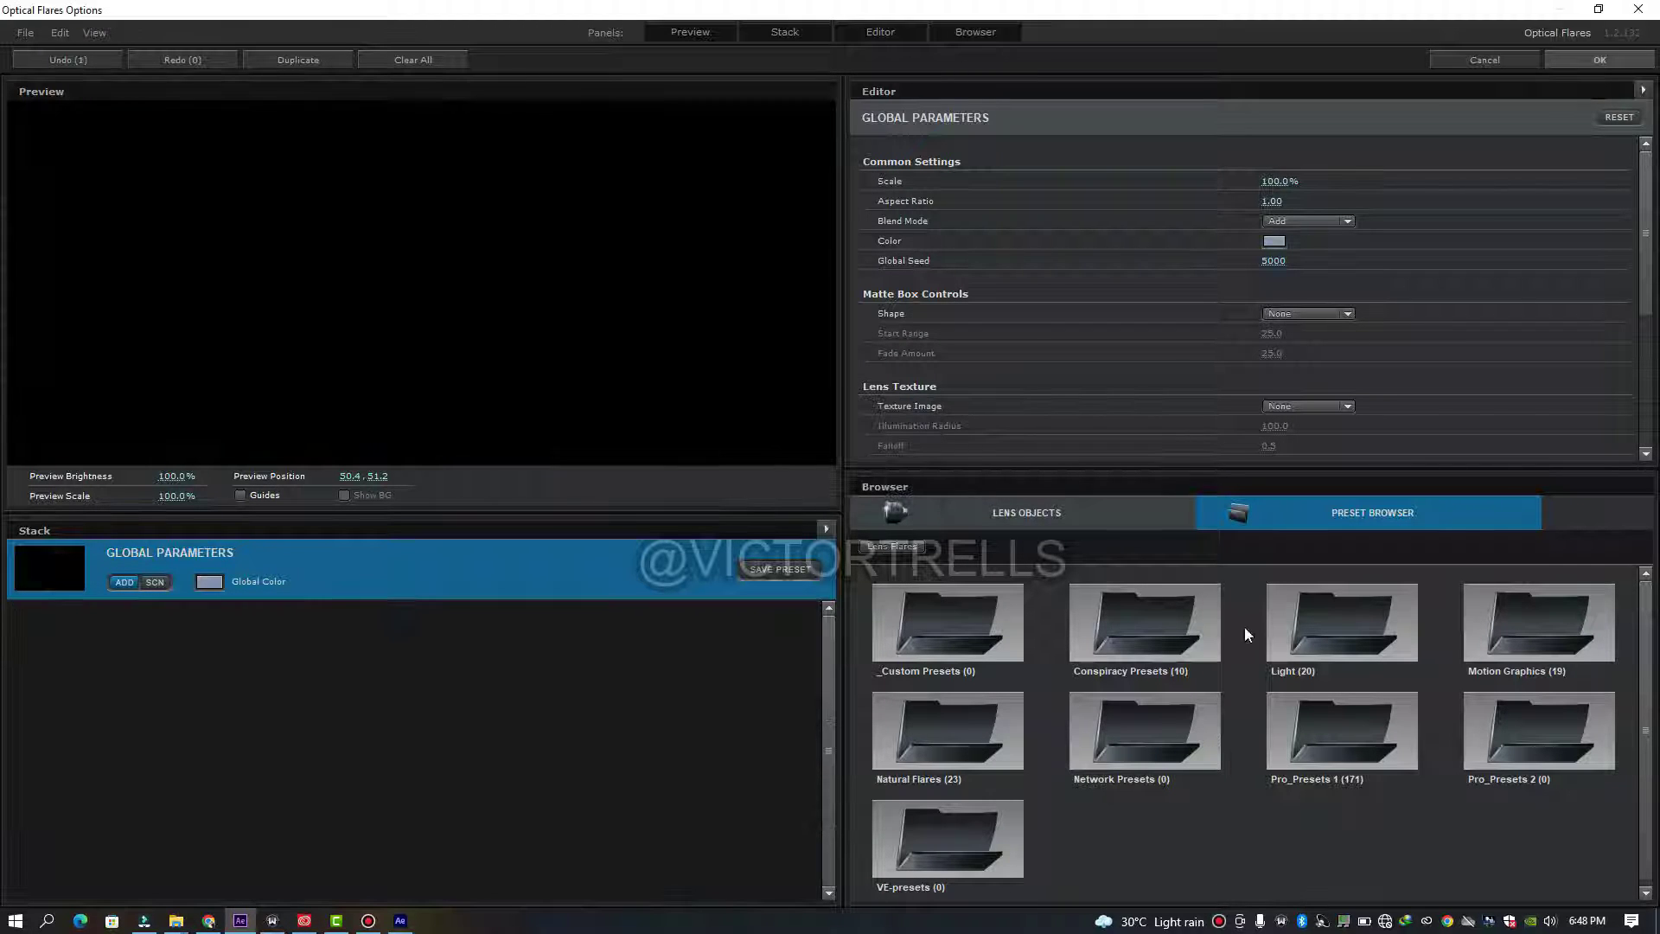
# - Load the Mass_Media flare from the Conspiracy Presets and apply it to the opt layer
pyautogui.doubleClick(1146, 634)
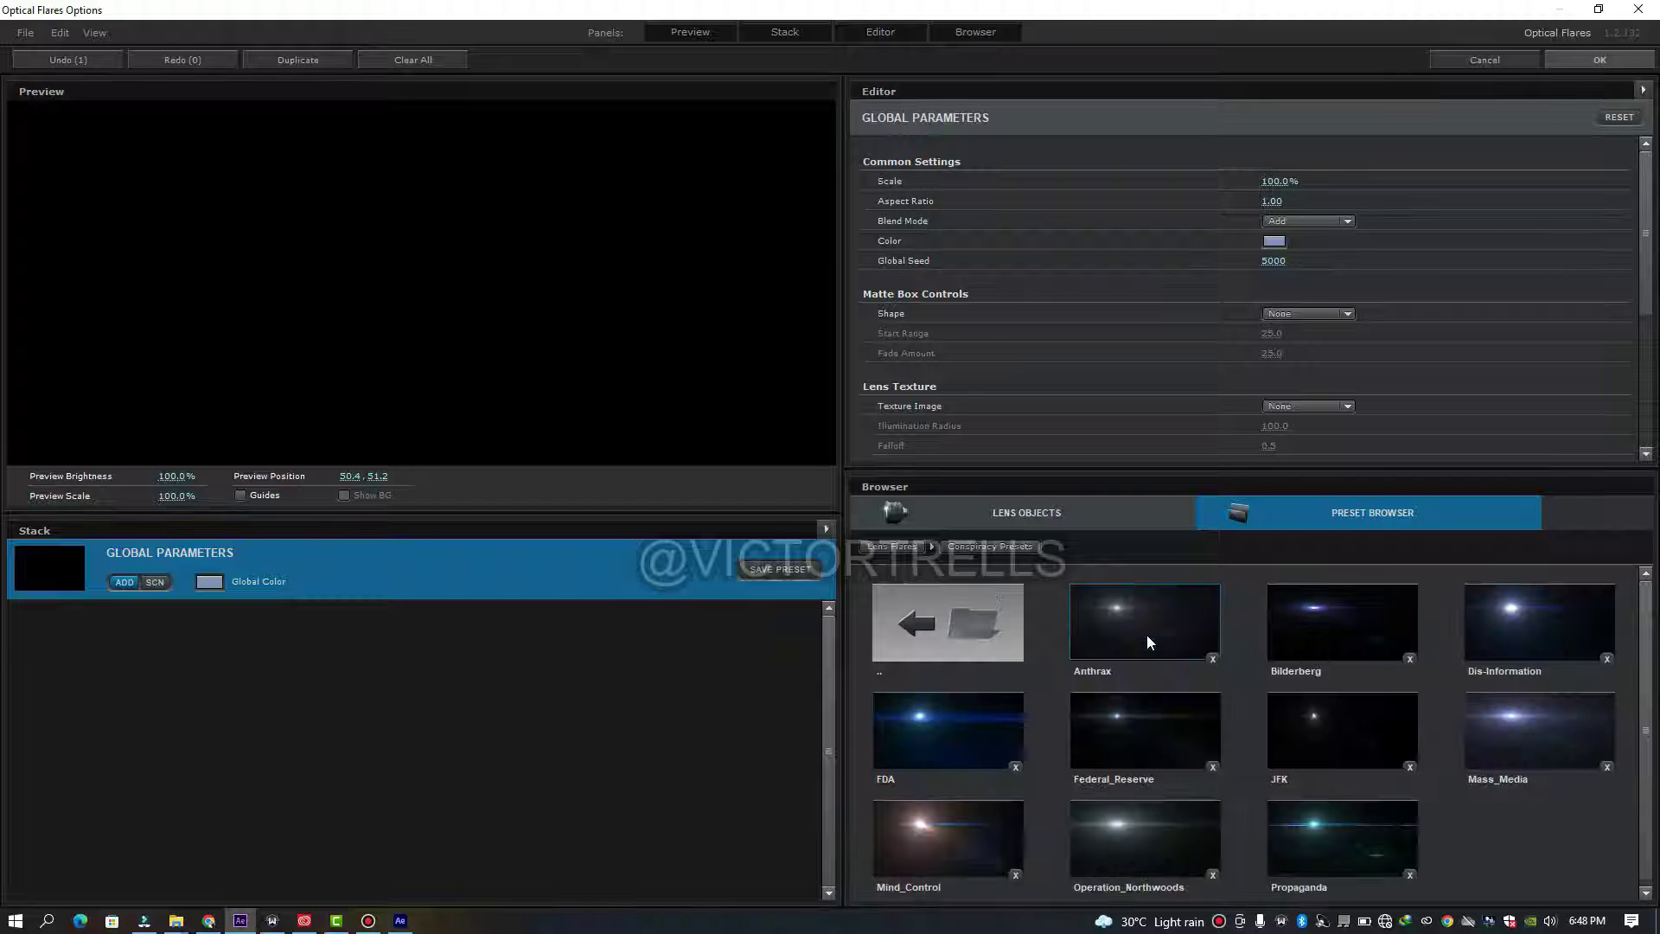
pyautogui.click(1508, 742)
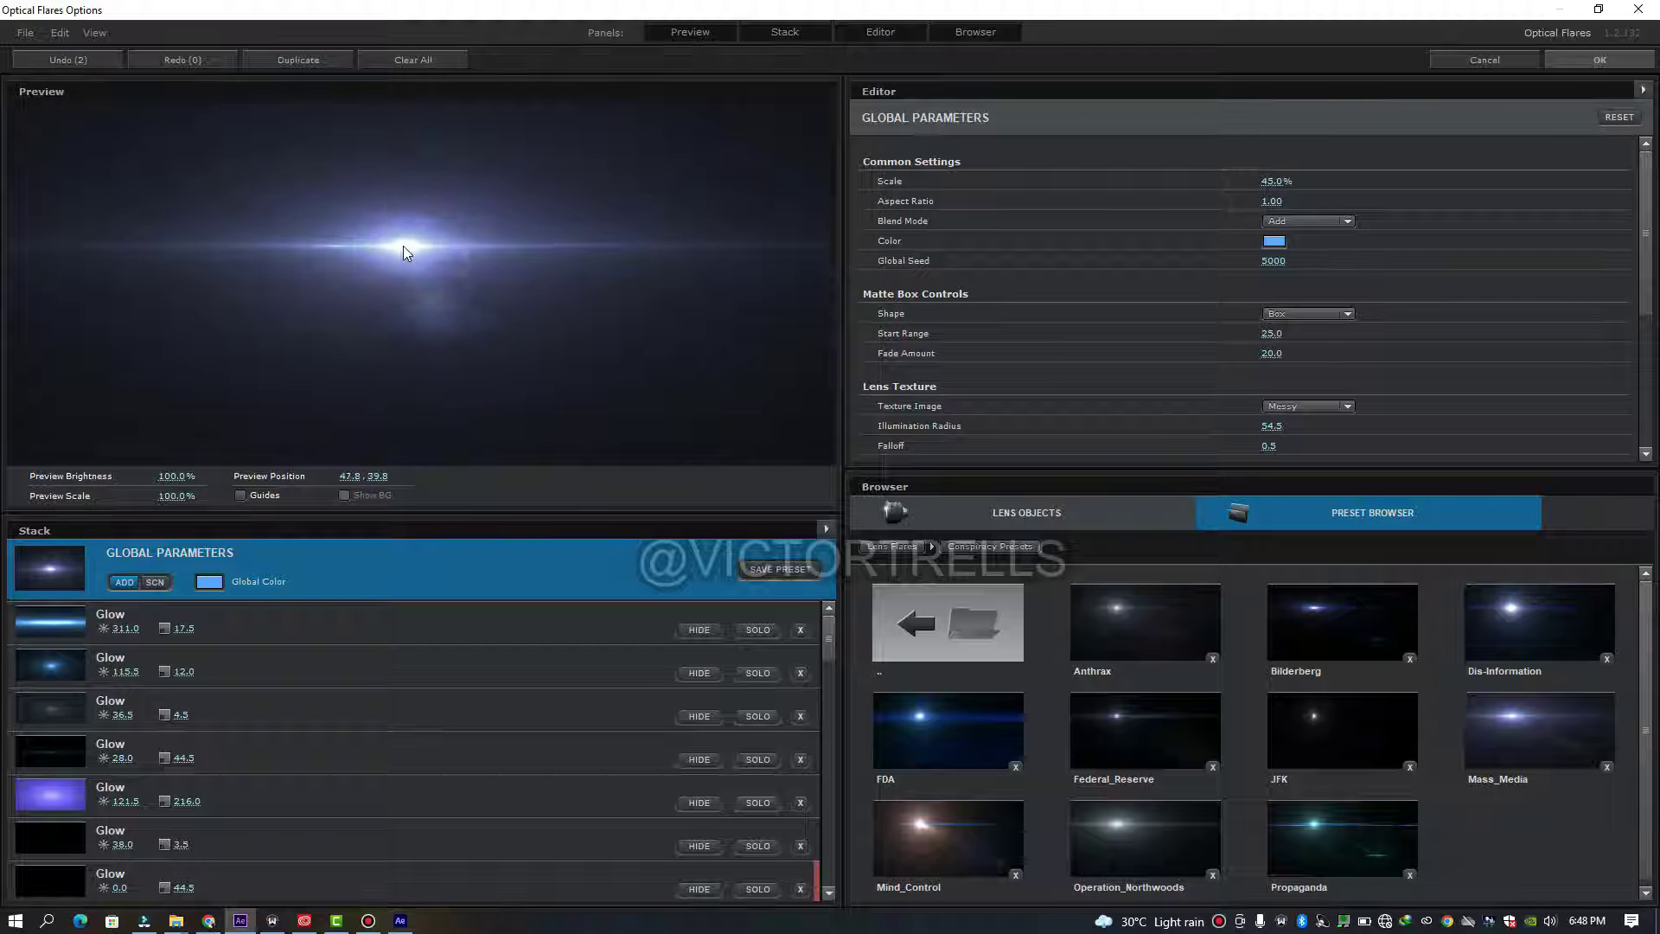
pyautogui.click(1595, 57)
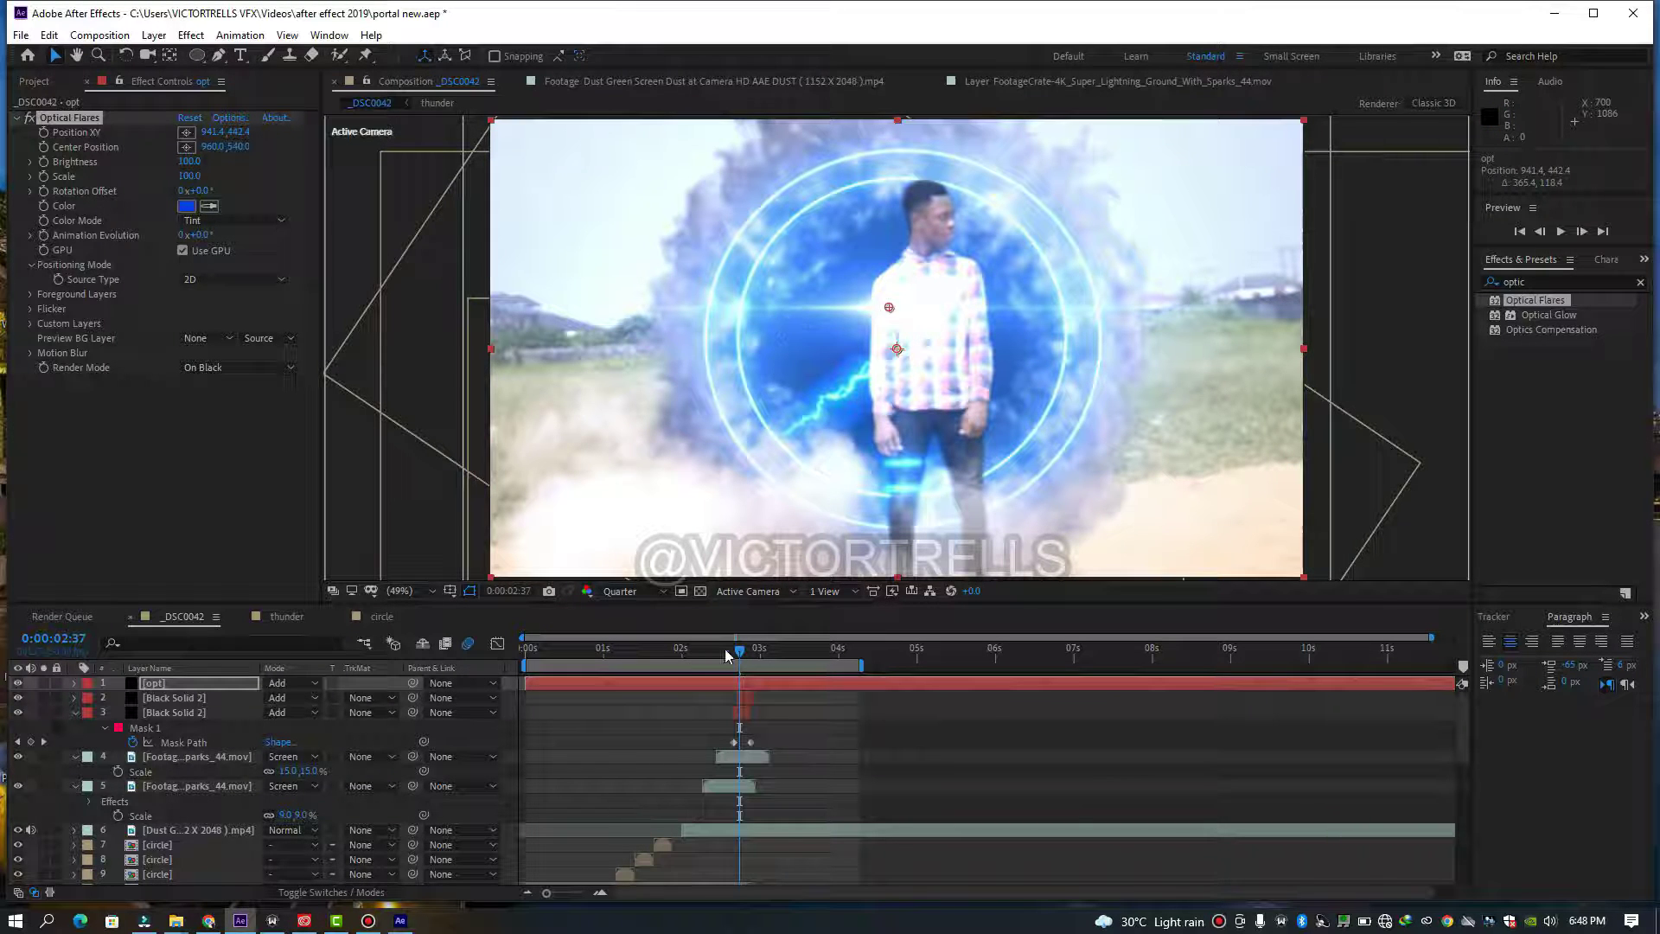
# - Start keyframing the flare's Brightness at 100 at 0:00:02:31 and reveal its keyframe on the opt layer
pyautogui.moveTo(740, 650); pyautogui.dragTo(734, 654)
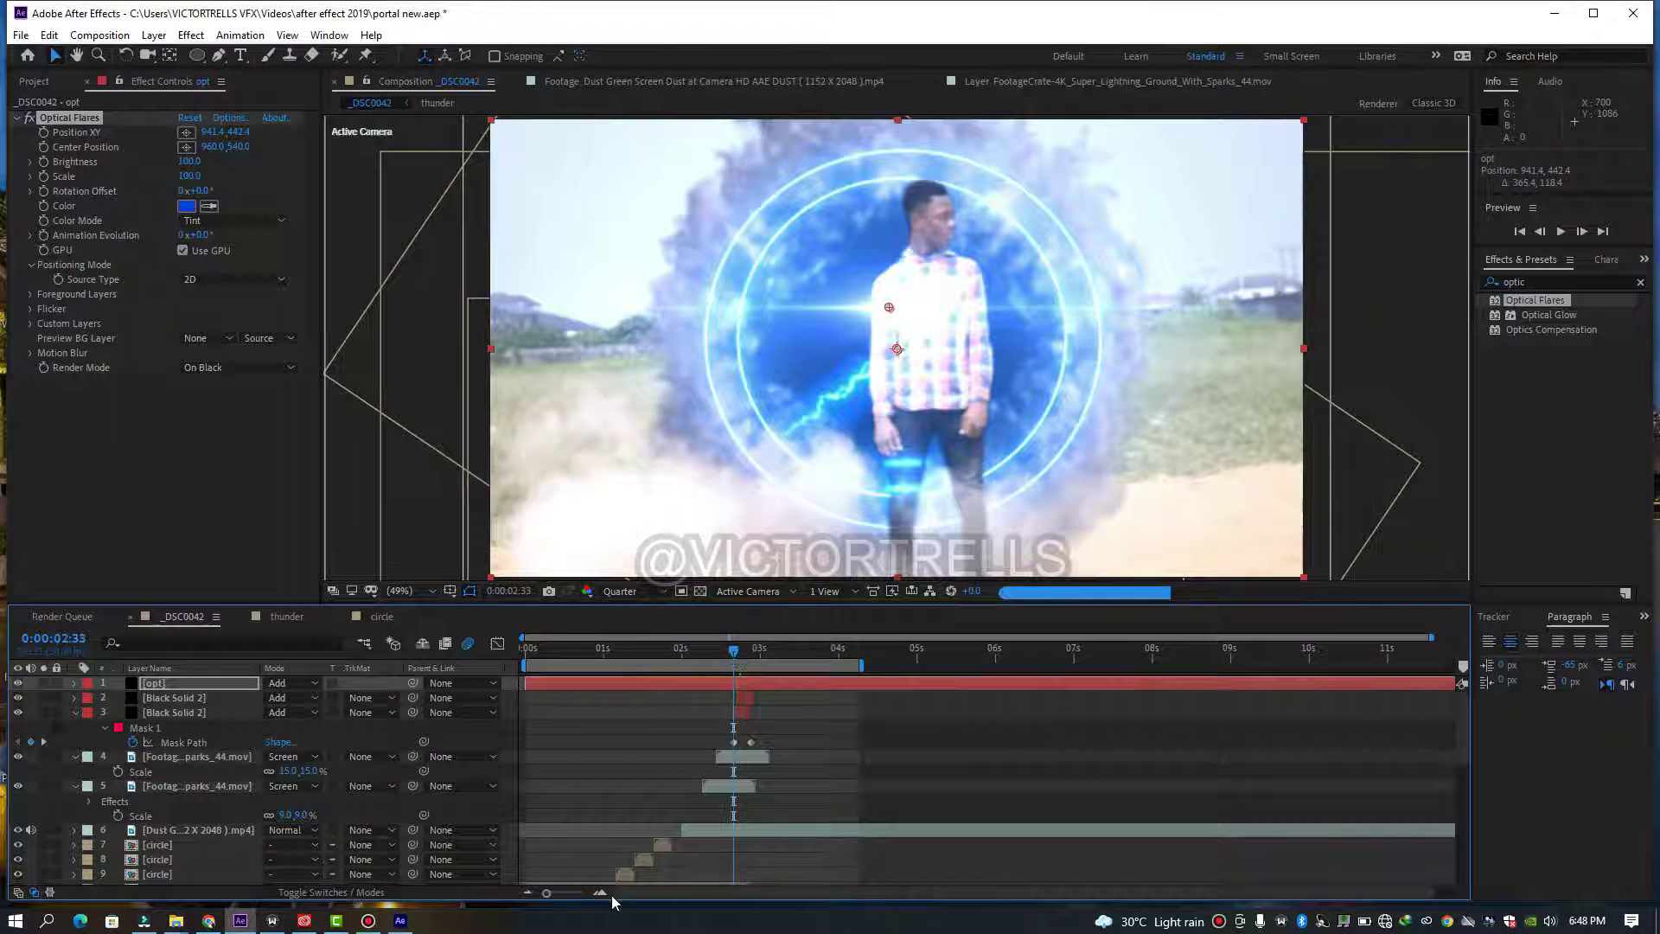
pyautogui.click(605, 893)
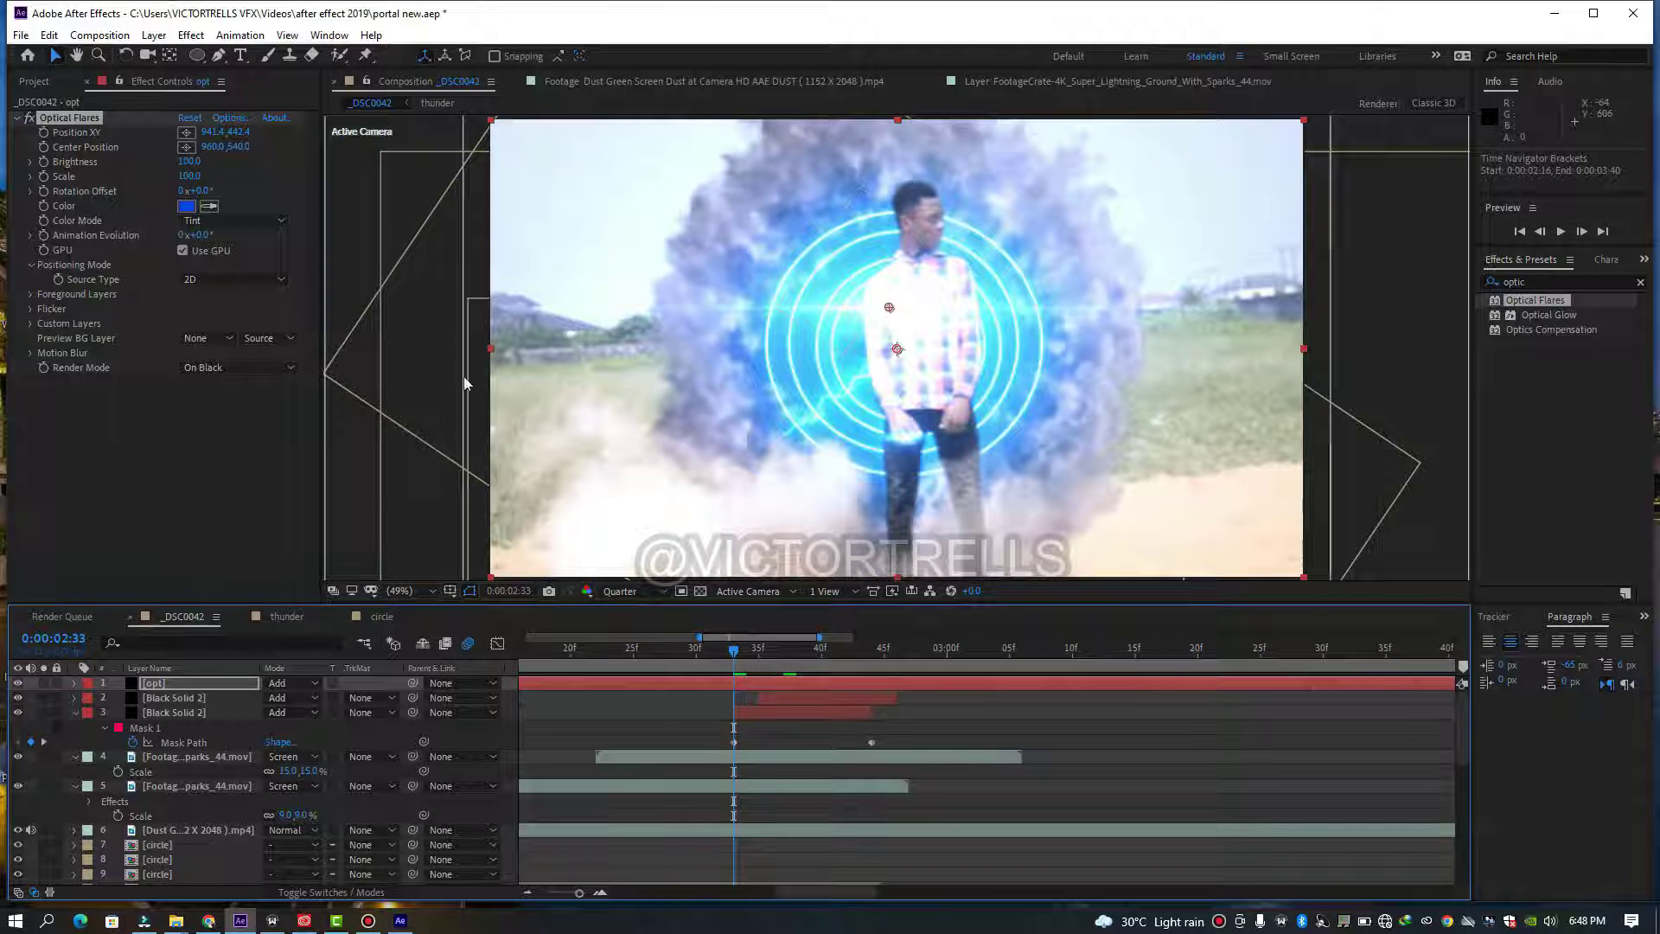
pyautogui.press('pageup')
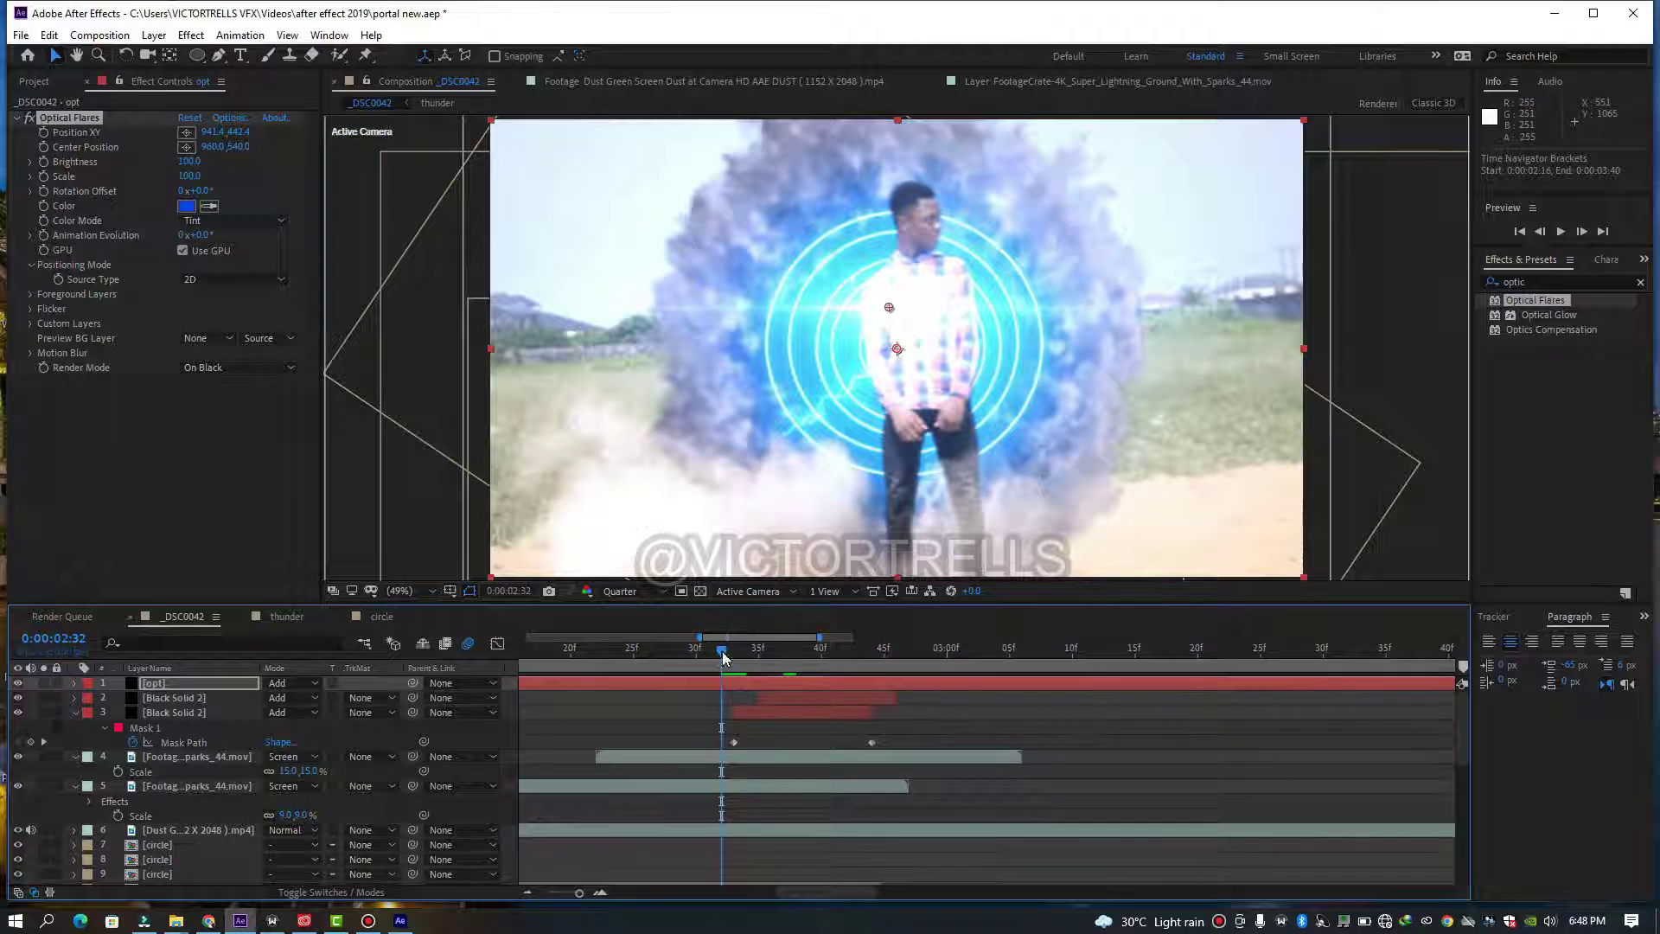
pyautogui.press('pageup')
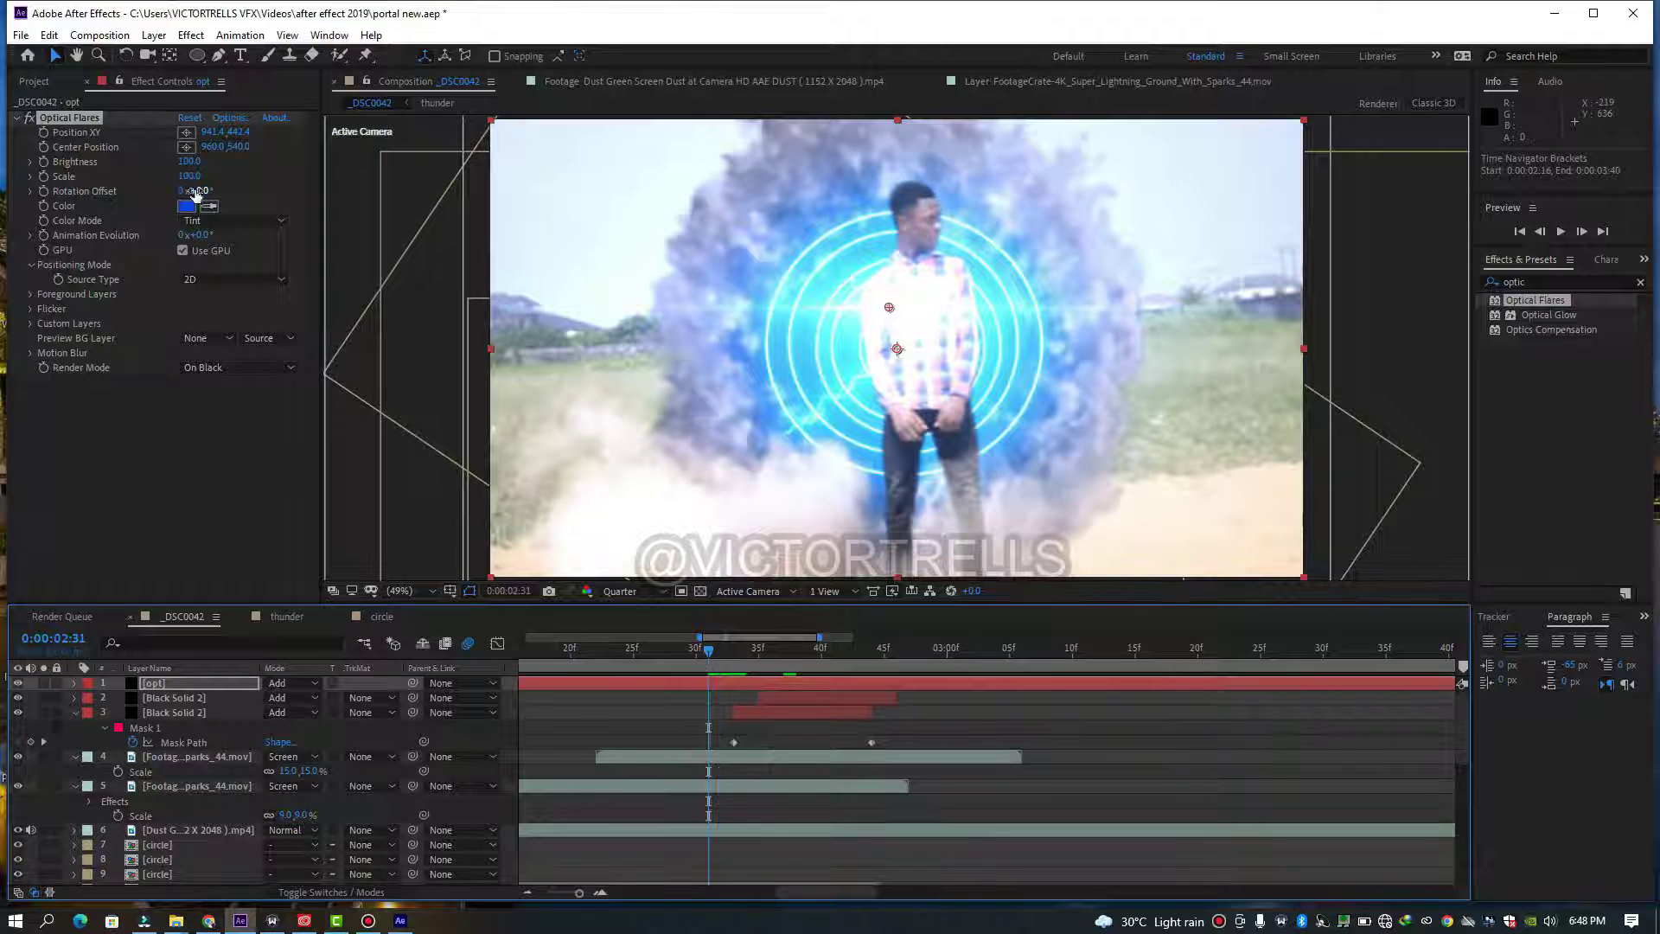
pyautogui.click(44, 162)
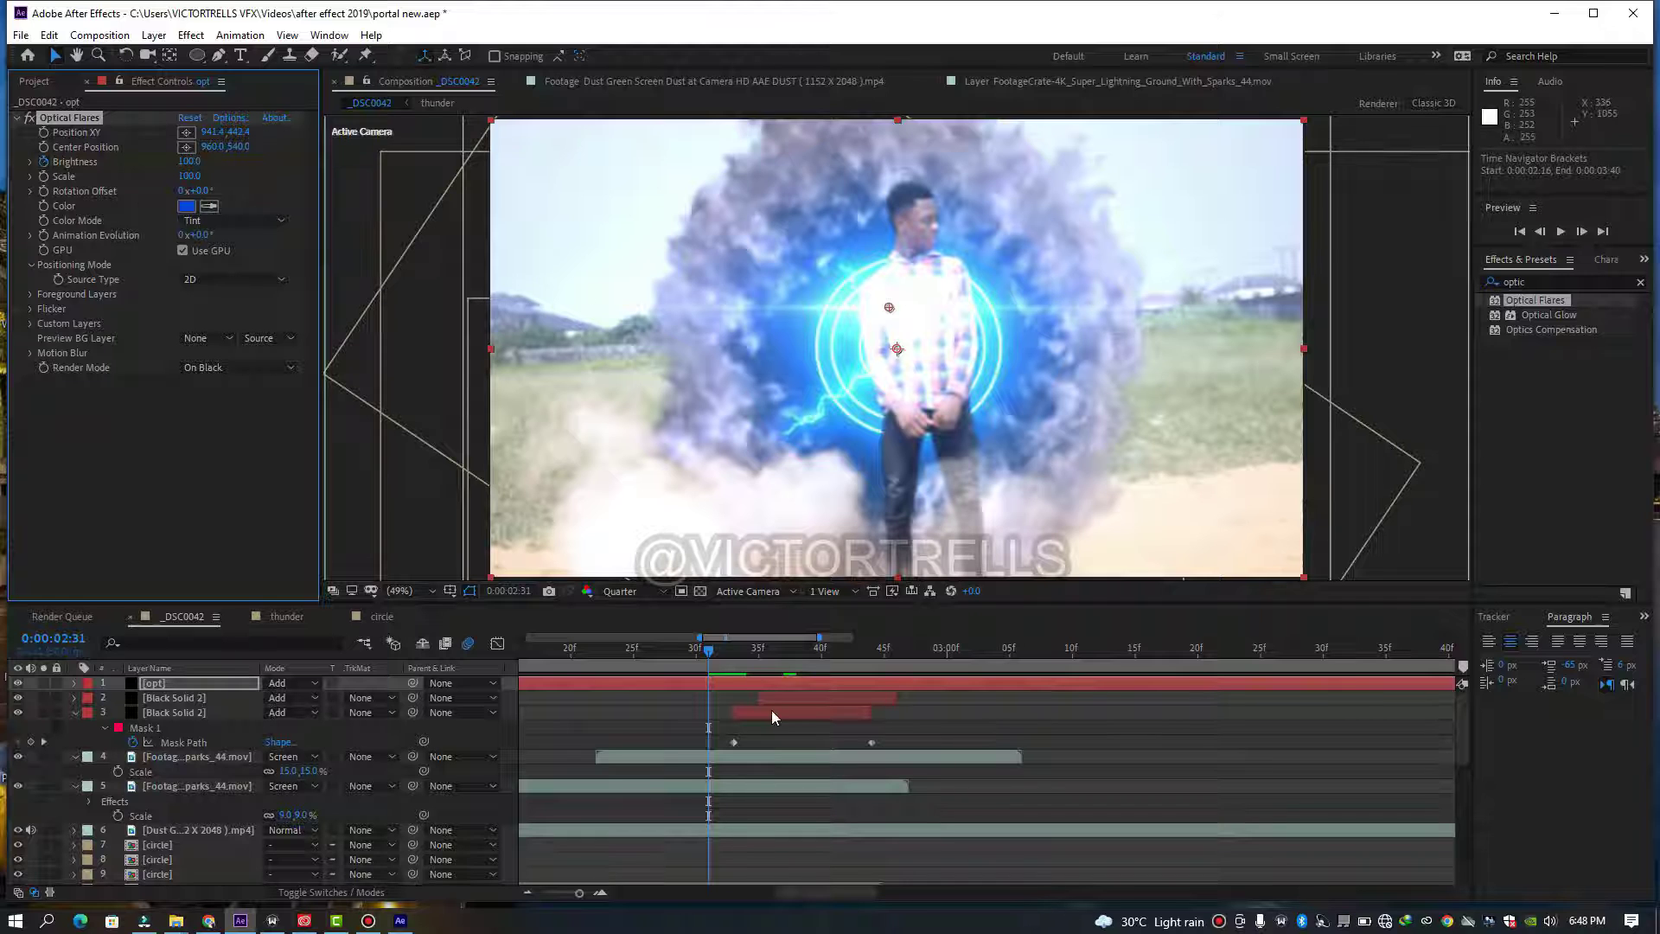
pyautogui.press('u')
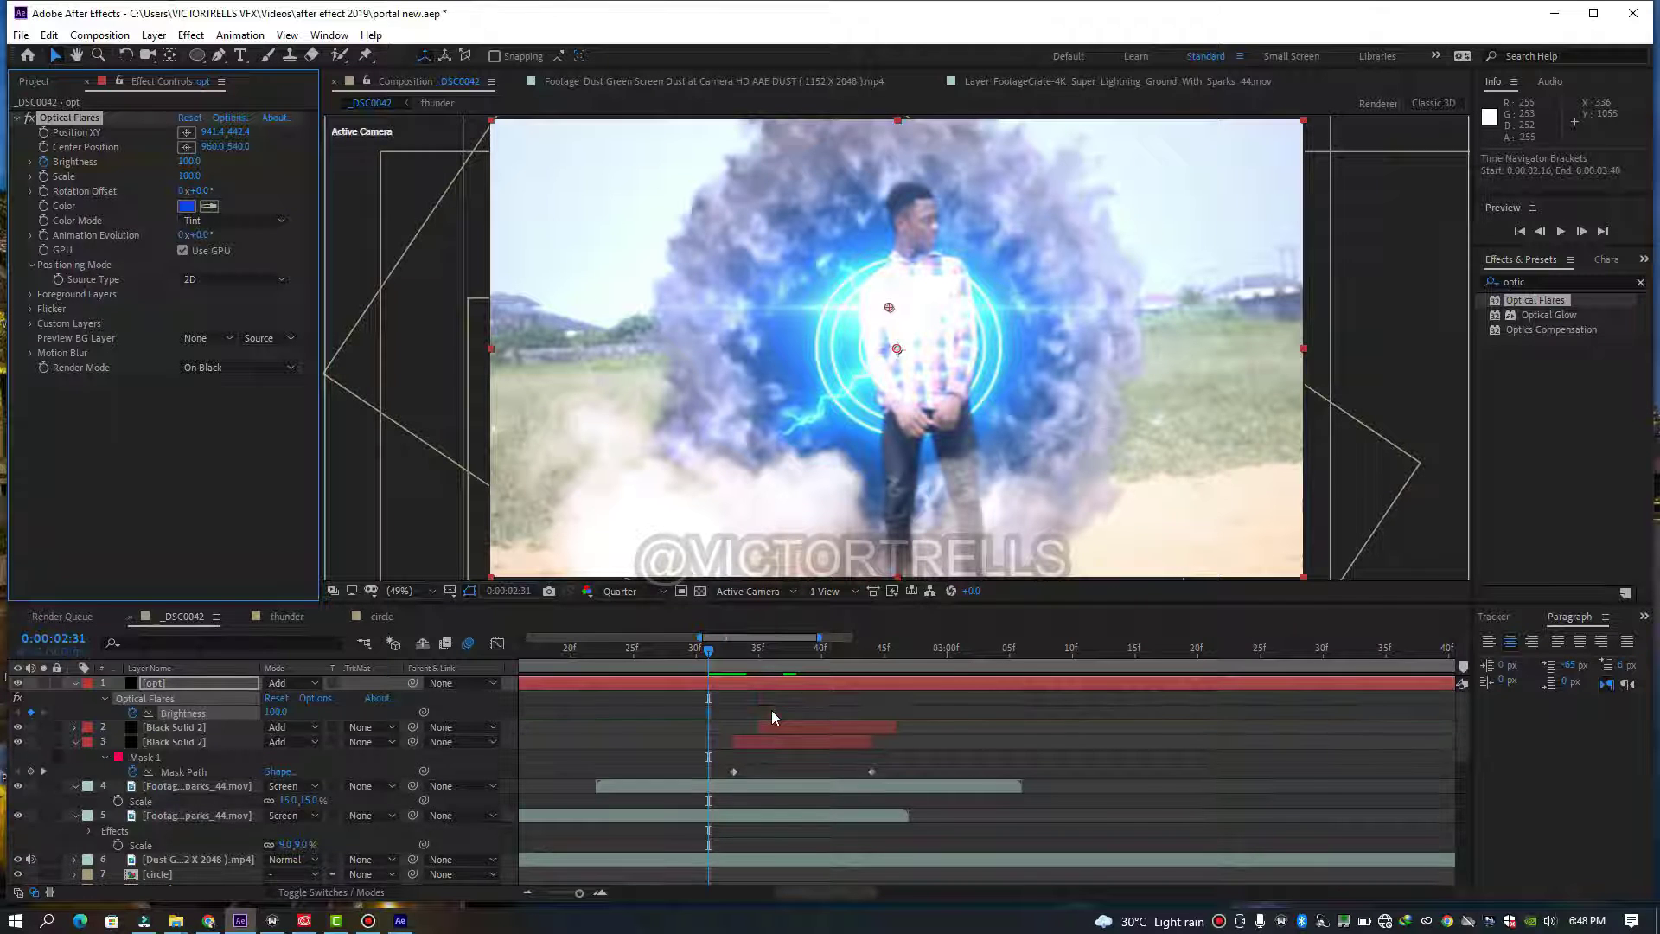
# - Key the flare's Brightness at 0 at 0:00:02:29
pyautogui.click(708, 654)
pyautogui.moveTo(704, 658); pyautogui.dragTo(698, 658)
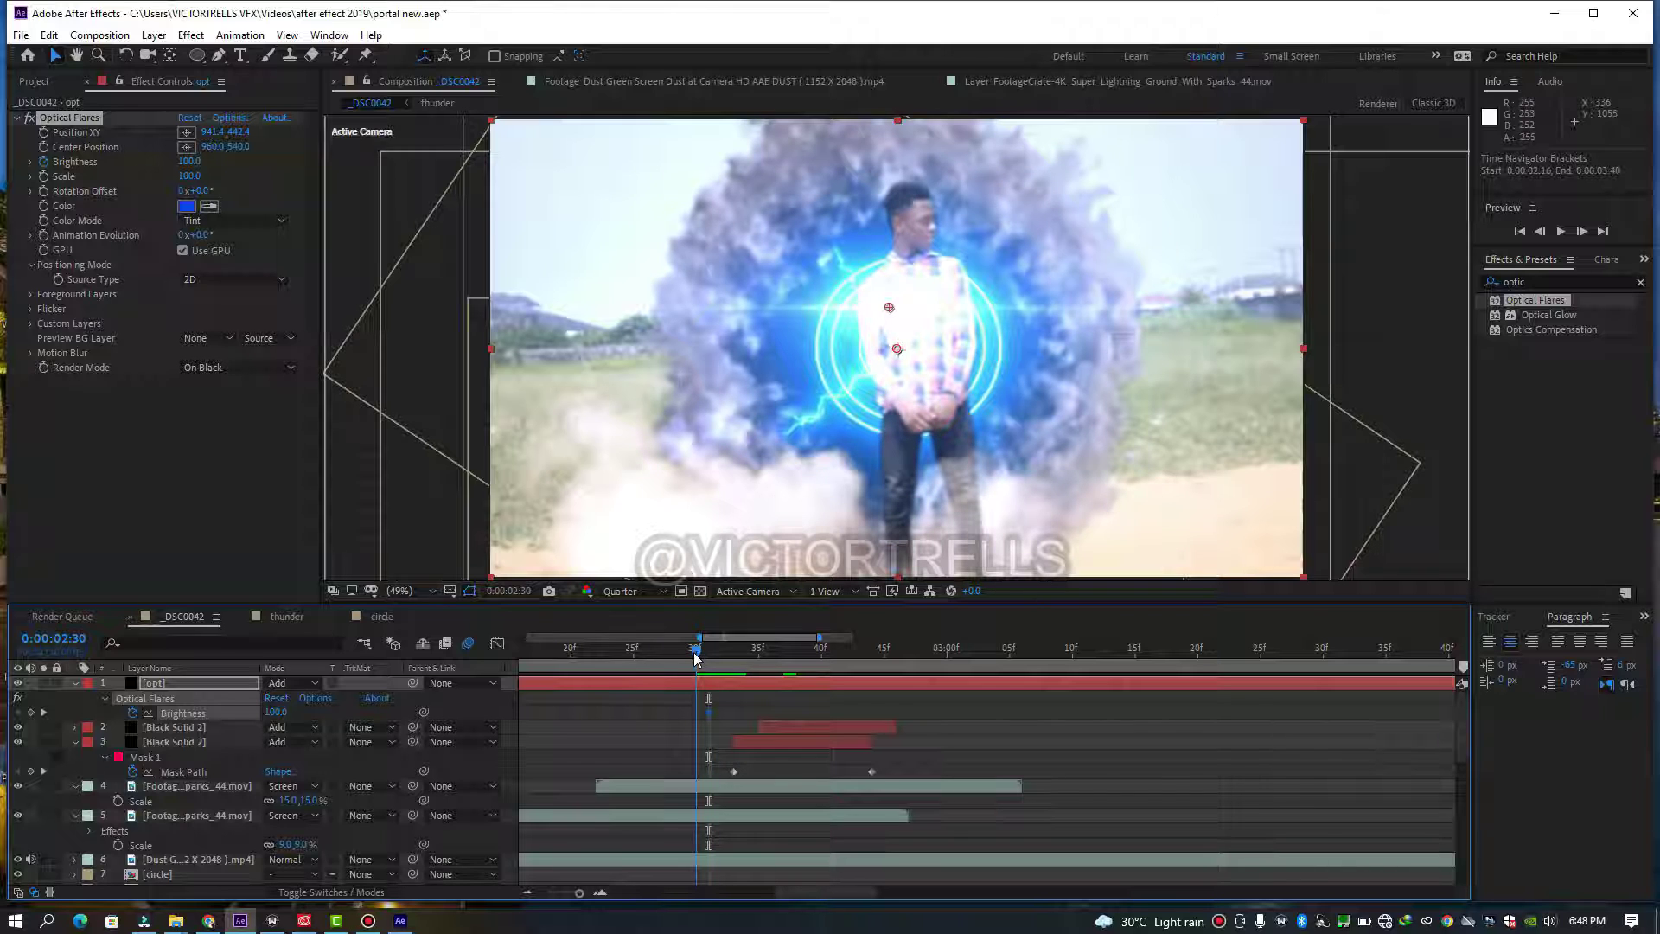
pyautogui.moveTo(692, 660); pyautogui.dragTo(683, 659)
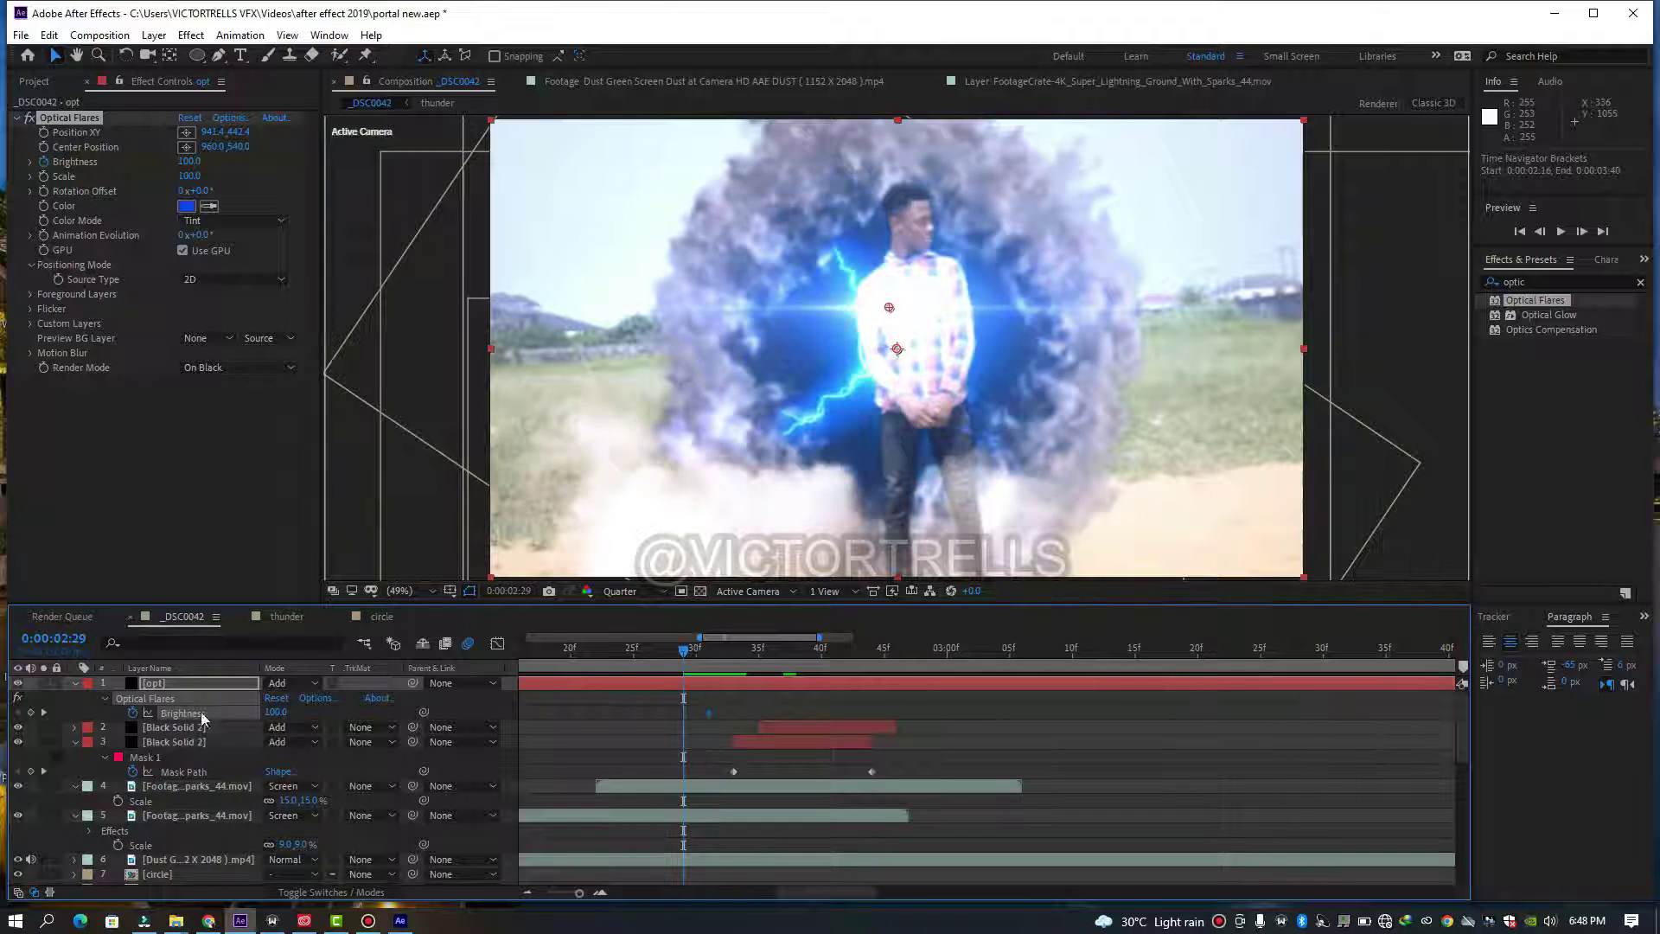
pyautogui.moveTo(272, 714); pyautogui.dragTo(138, 714)
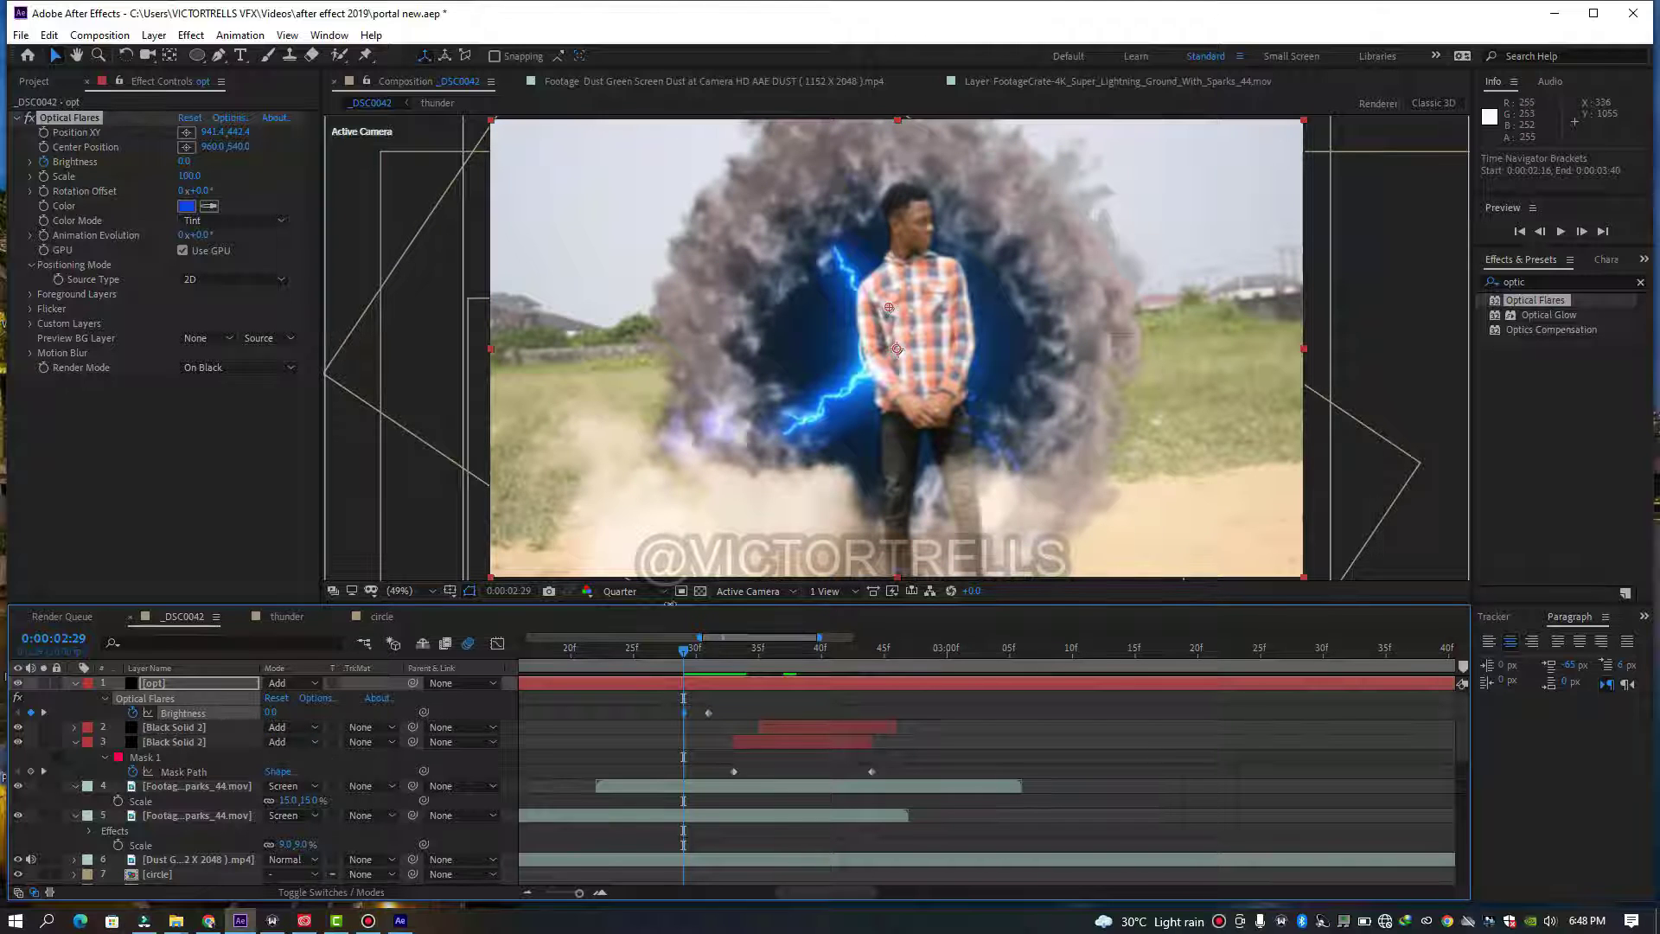
# - Key the flare's Brightness back to 0 at 0:00:02:33
pyautogui.moveTo(685, 650); pyautogui.dragTo(733, 657)
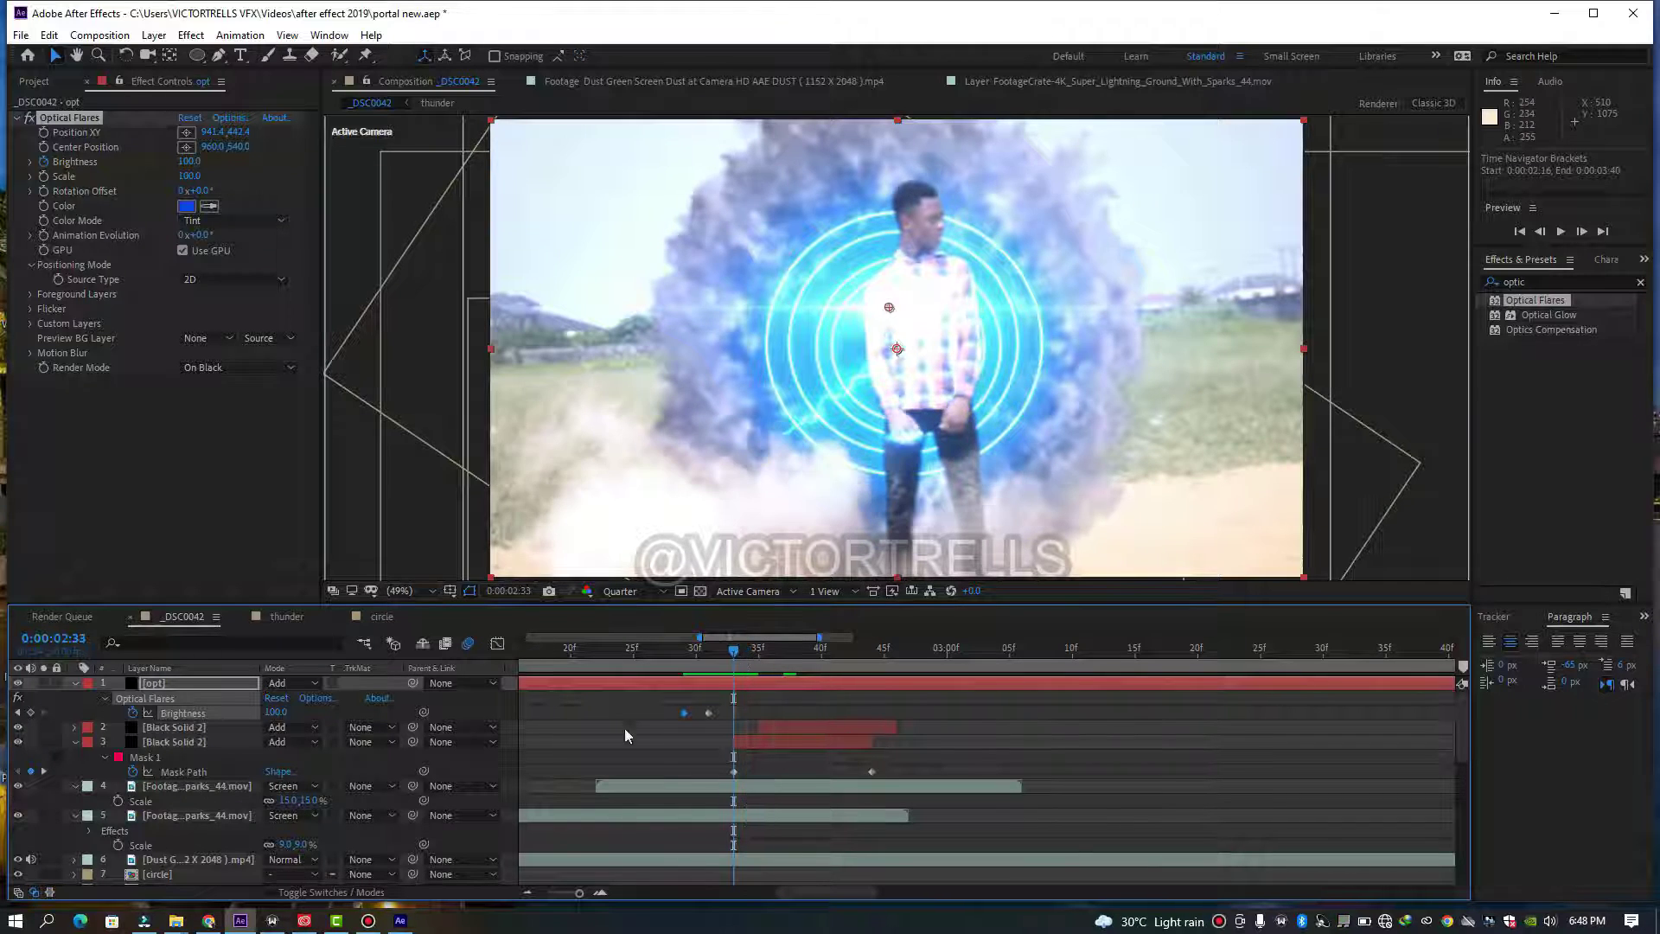
pyautogui.click(275, 712)
pyautogui.write('0')
pyautogui.press('Return')
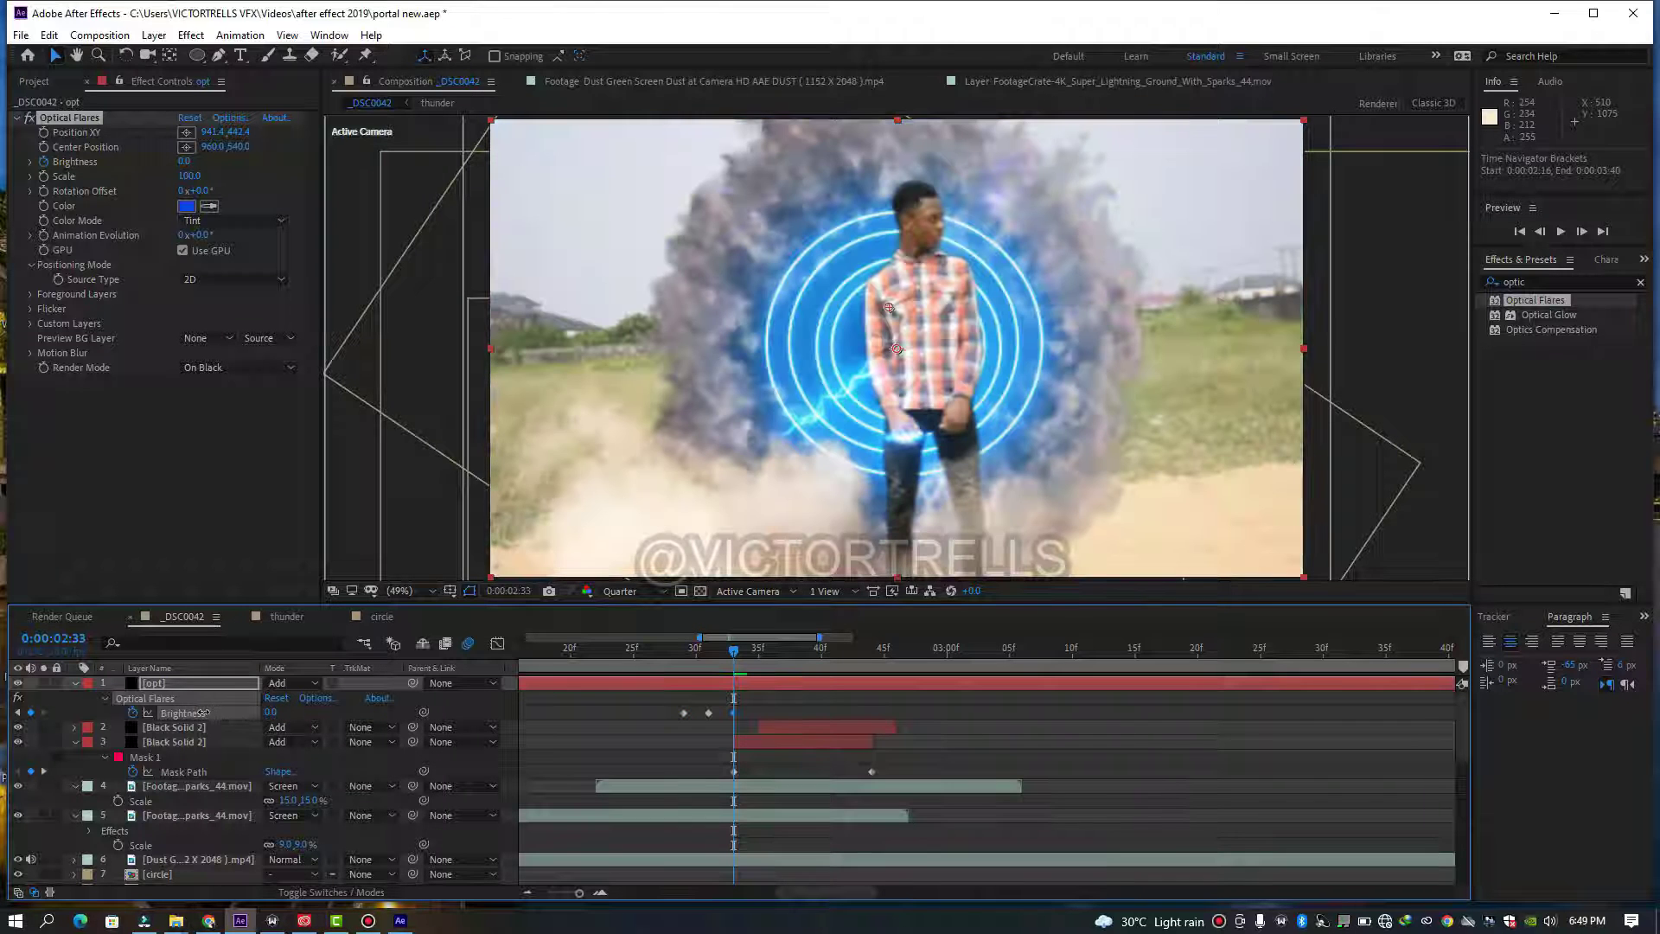
# - Scrub around the flare keyframes and play the flash from 0:00:02:17
pyautogui.moveTo(709, 655); pyautogui.dragTo(650, 661)
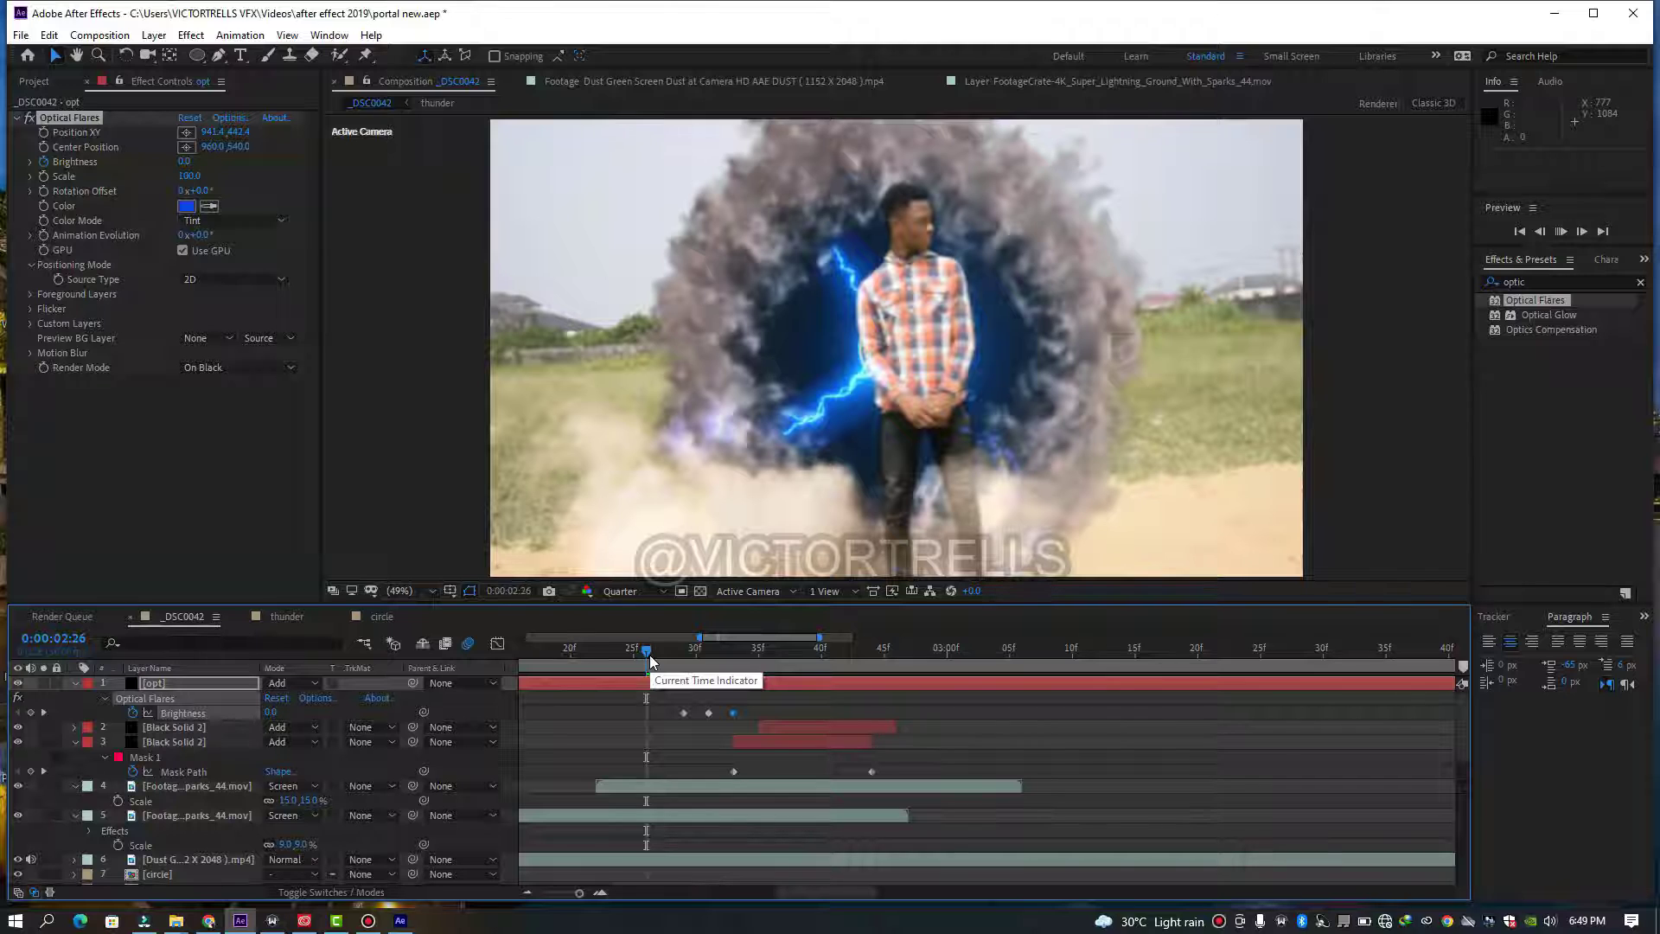
pyautogui.moveTo(653, 655); pyautogui.dragTo(664, 656)
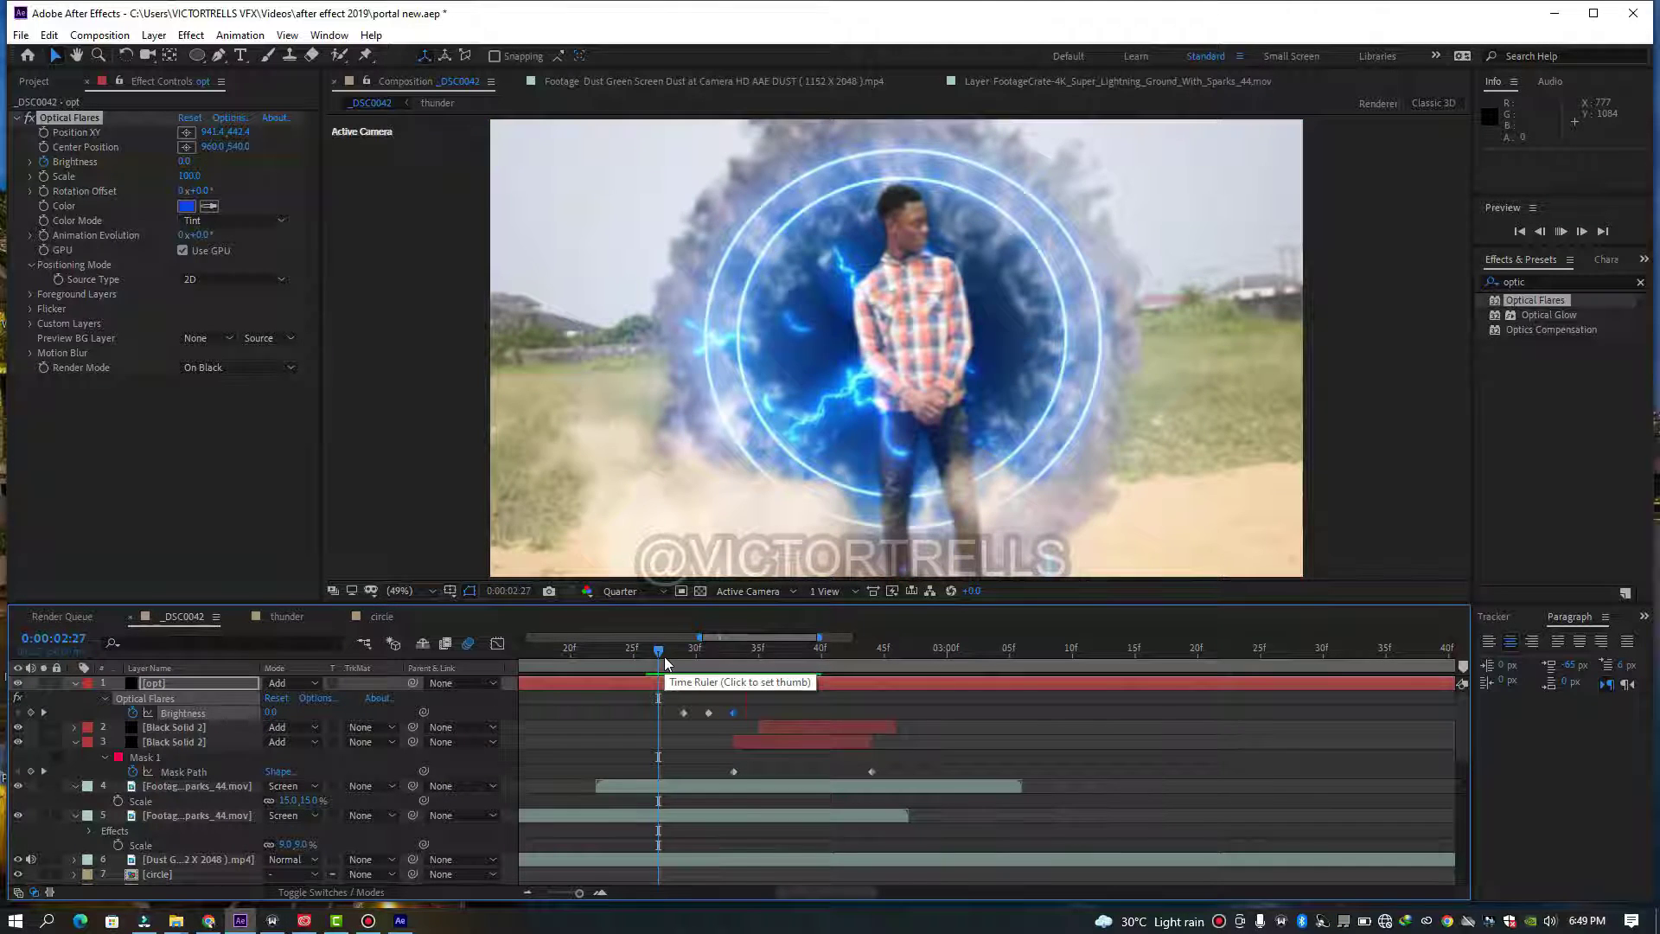
pyautogui.moveTo(547, 660); pyautogui.dragTo(530, 658)
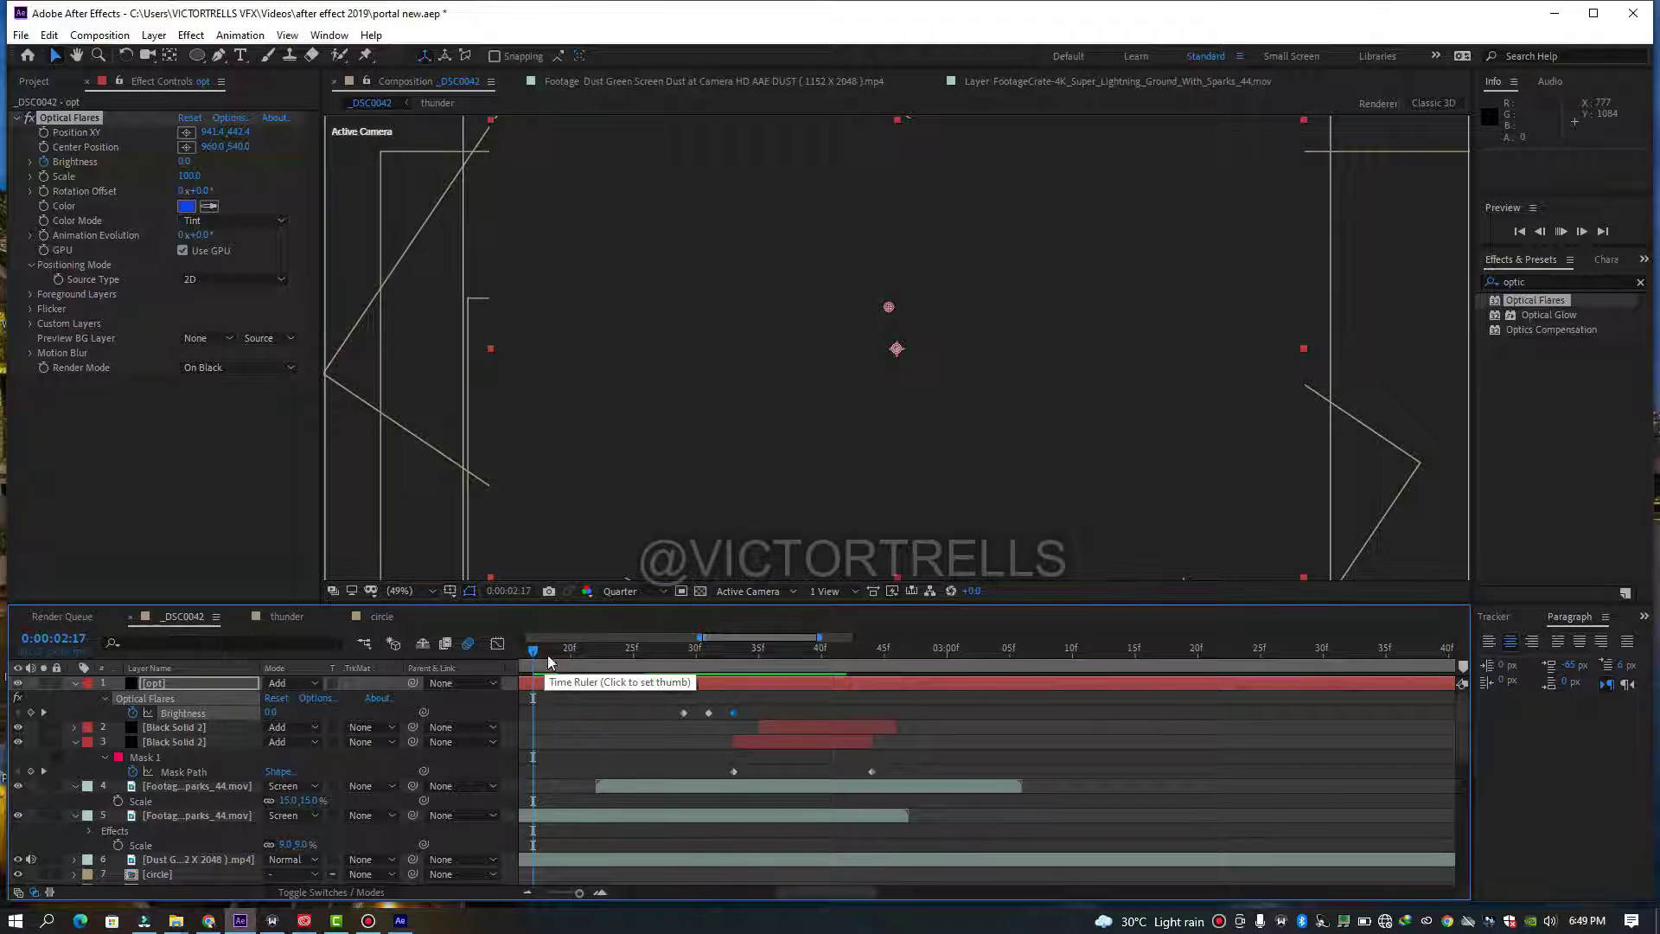
pyautogui.press('space')
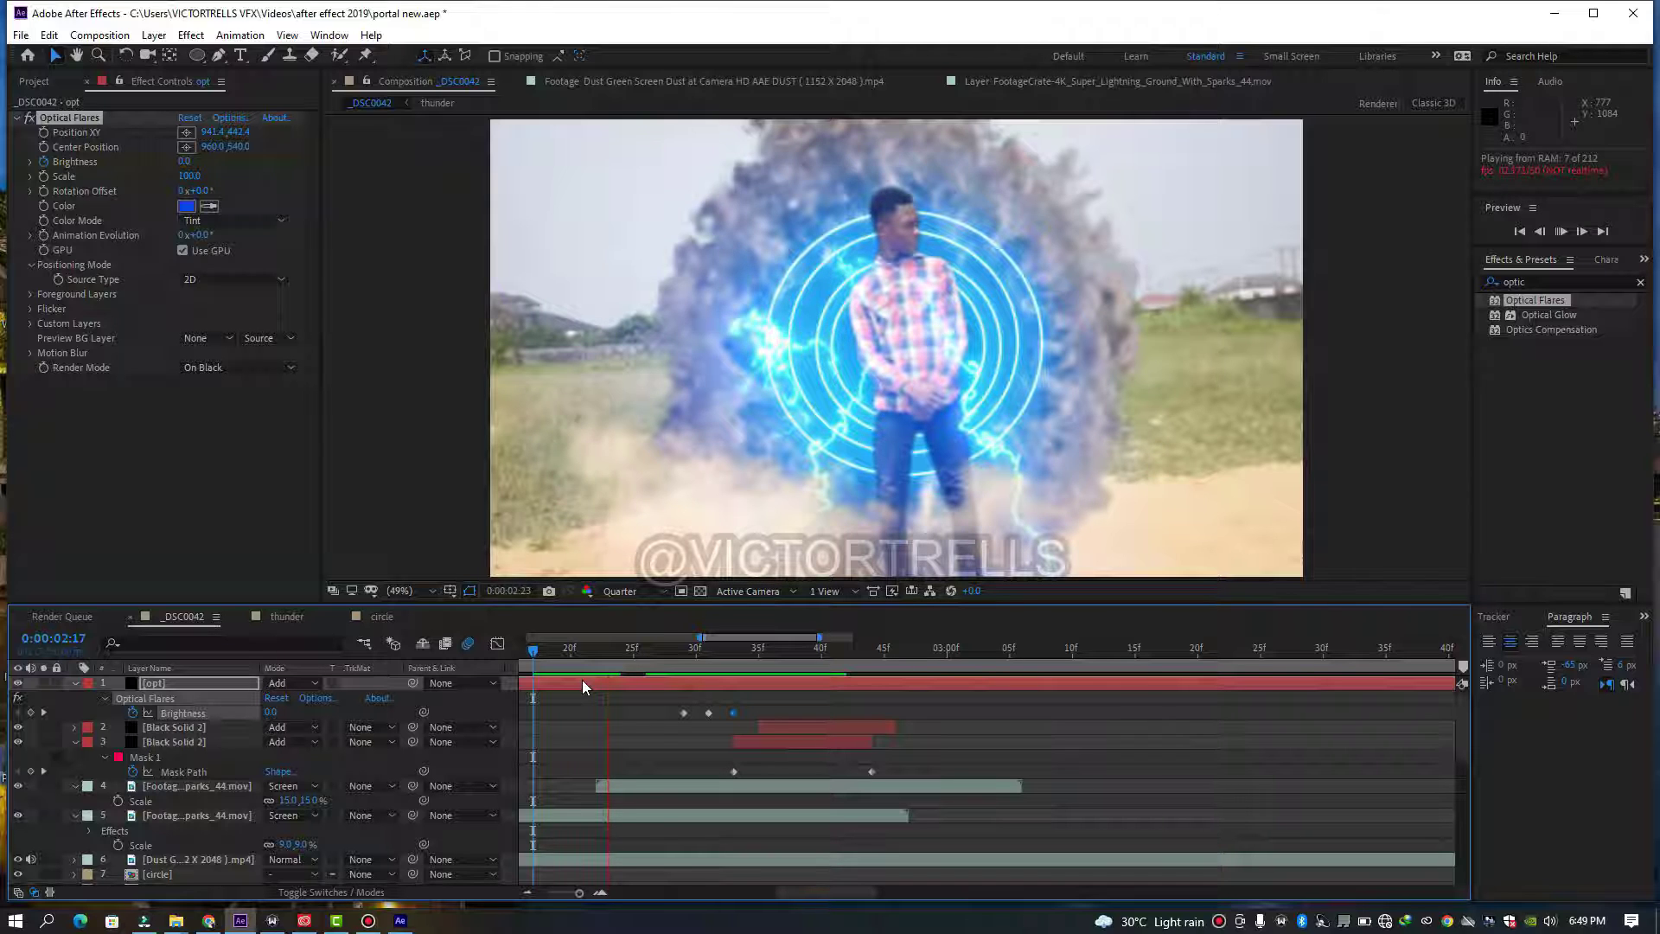
pyautogui.press('space')
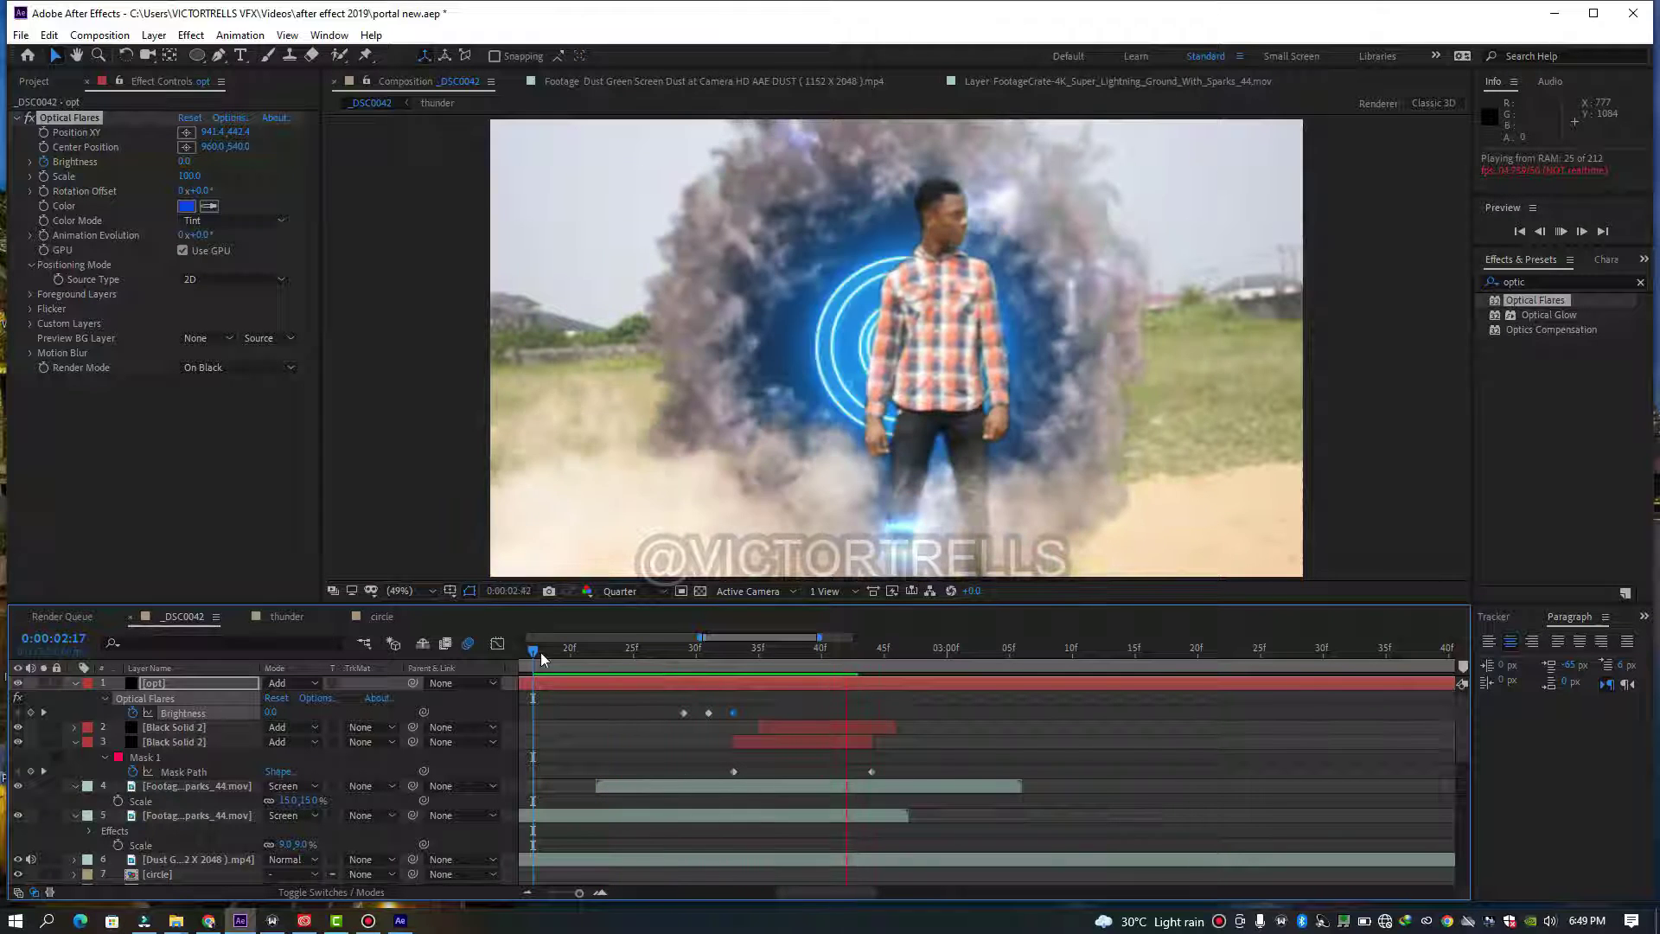
pyautogui.click(600, 657)
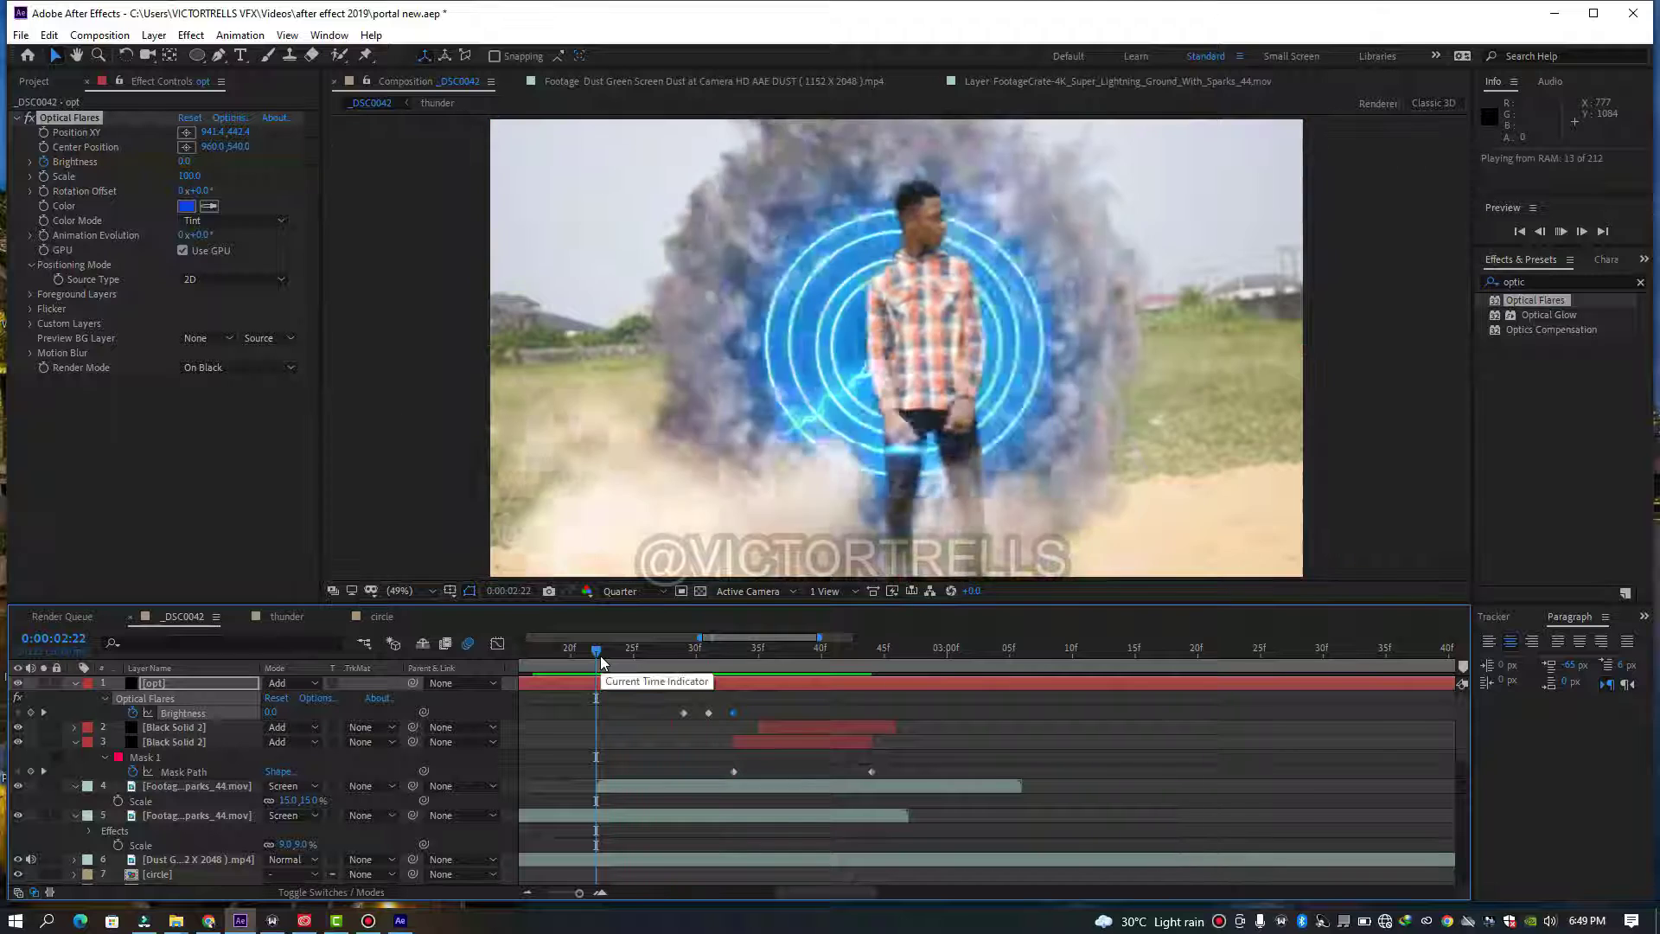
# - Trim the opt layer to start at 0:00:02:28 and end at 0:00:02:34
pyautogui.click(671, 674)
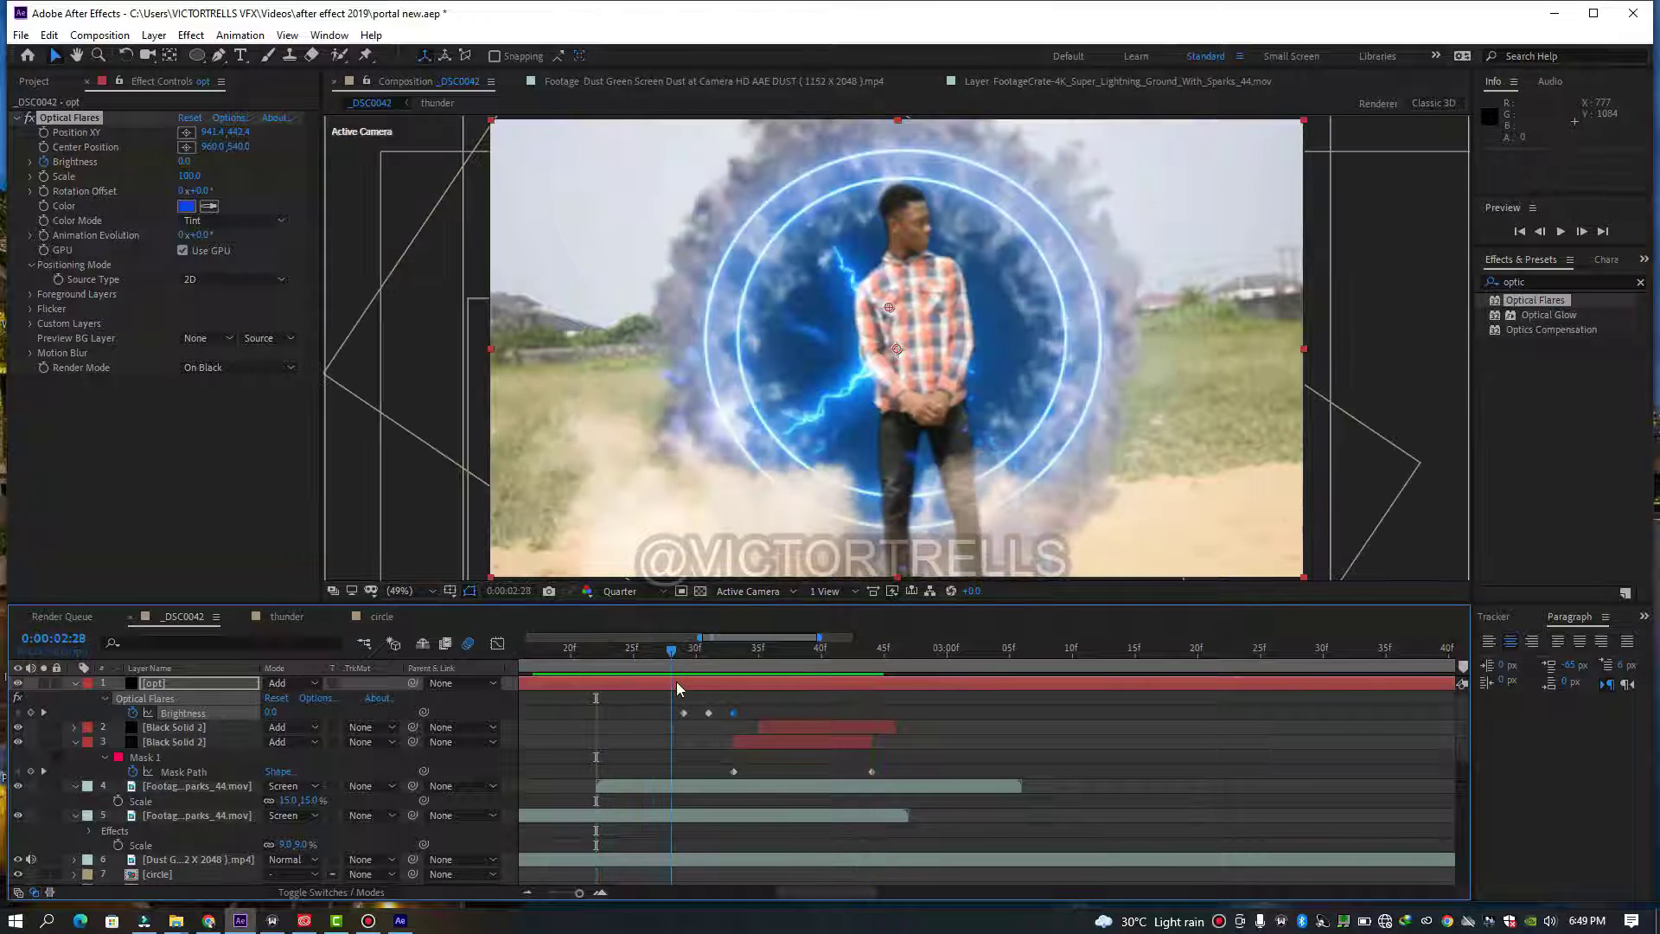
pyautogui.hotkey('alt', '[')
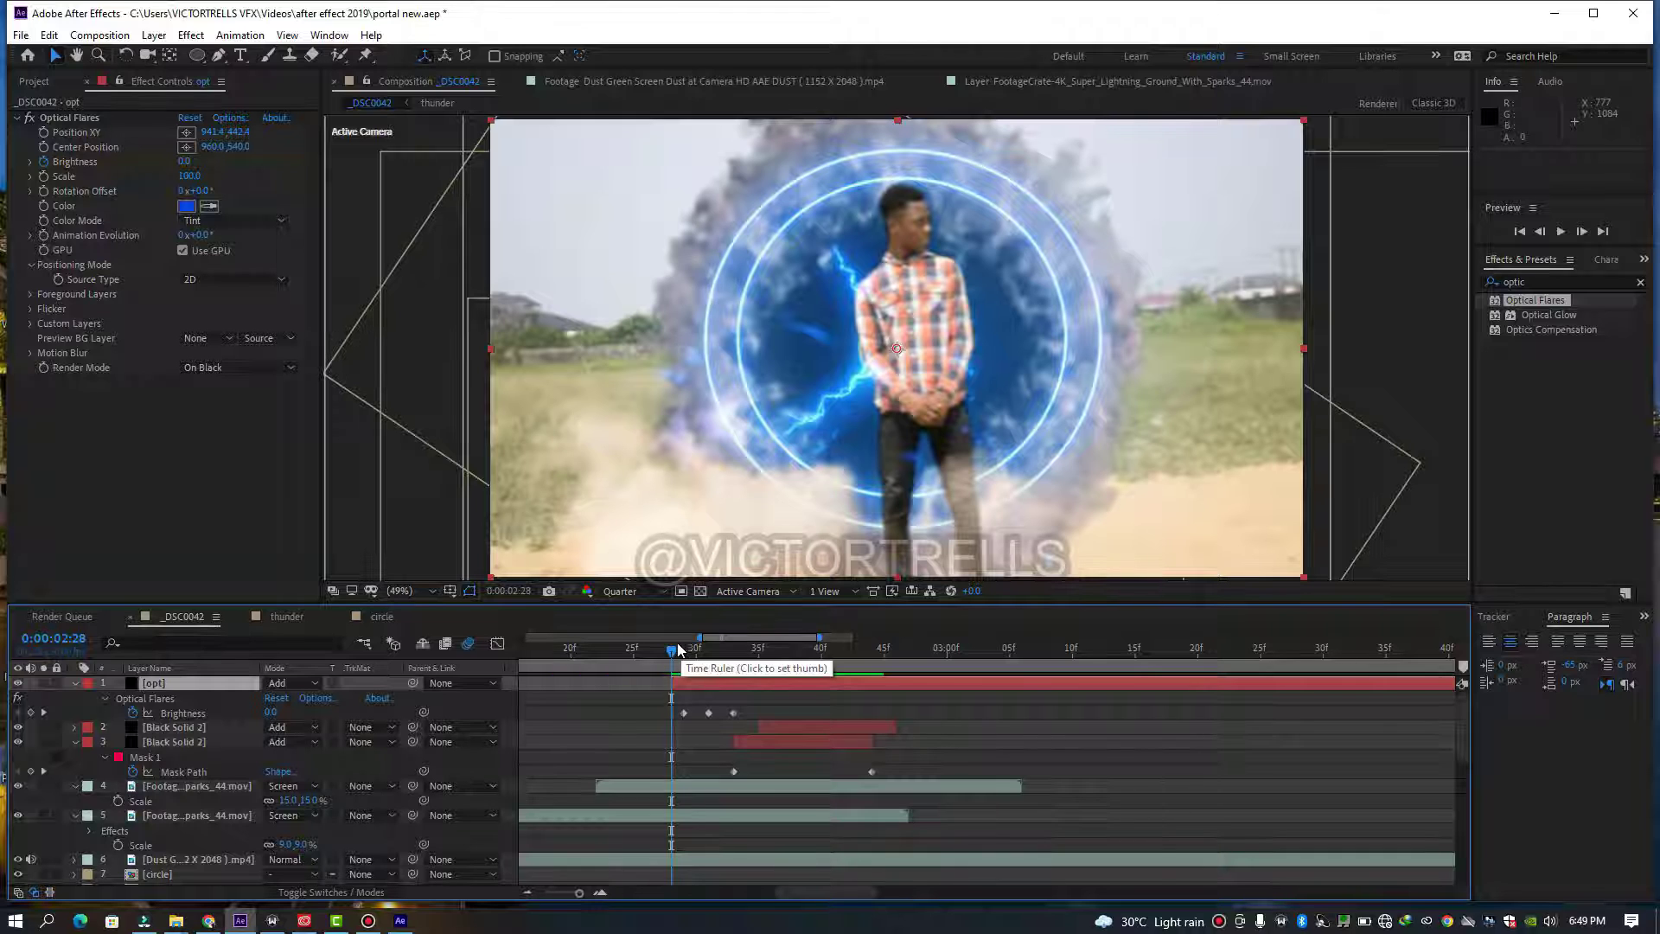
pyautogui.click(733, 650)
pyautogui.moveTo(742, 679); pyautogui.dragTo(749, 682)
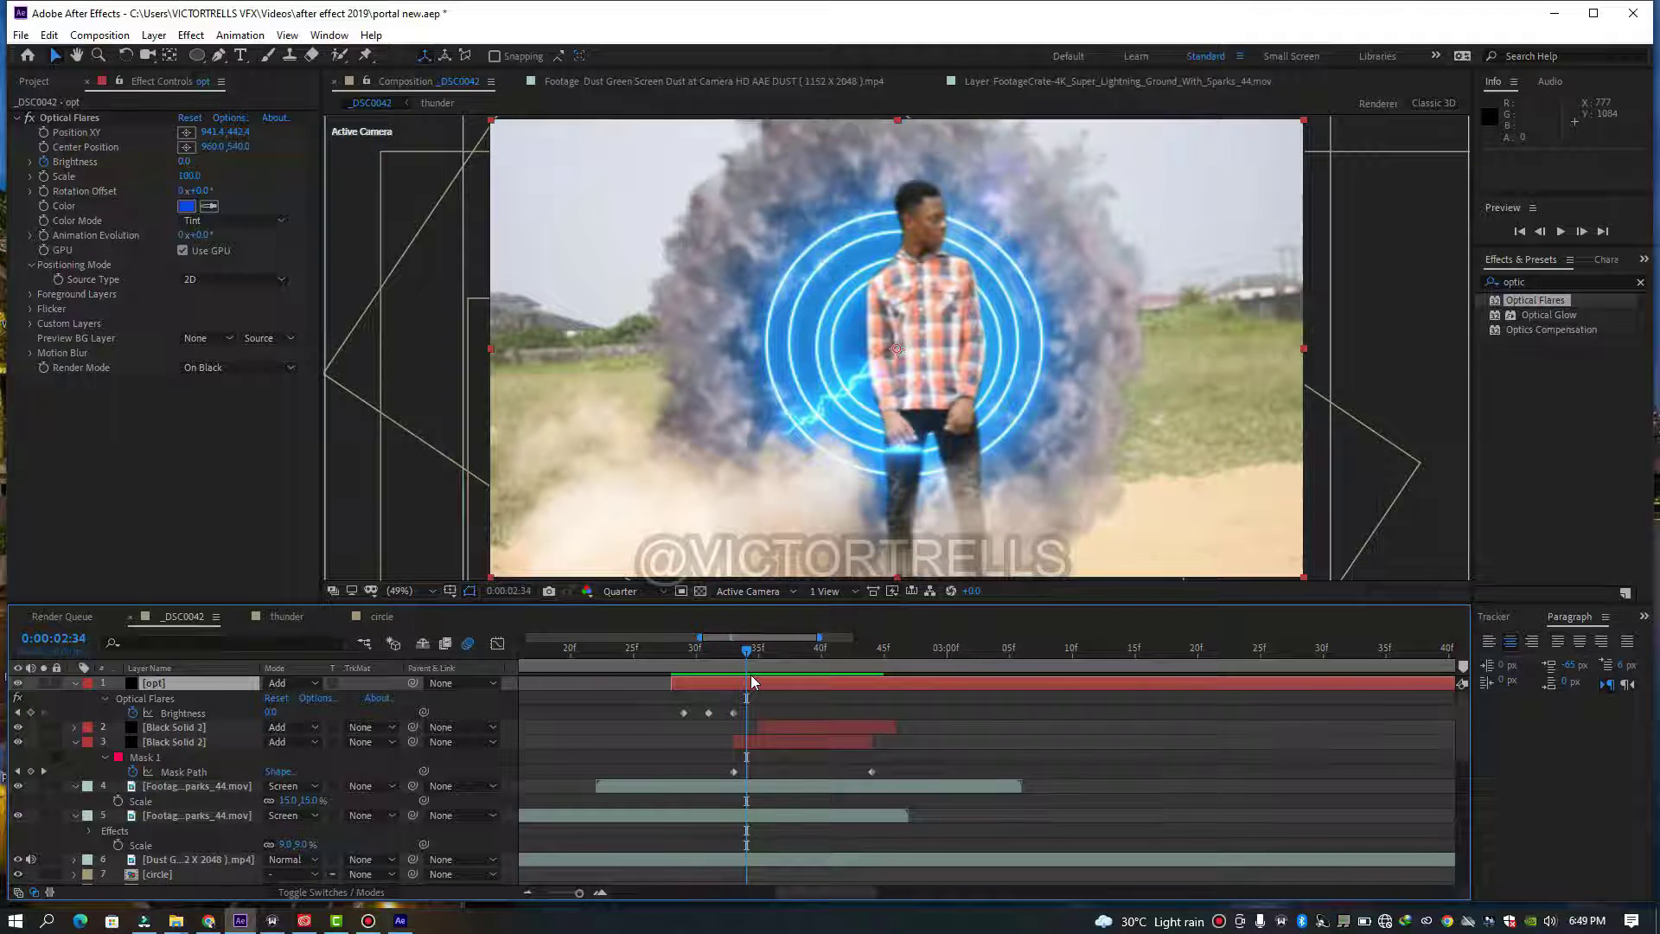
pyautogui.hotkey('alt', ']')
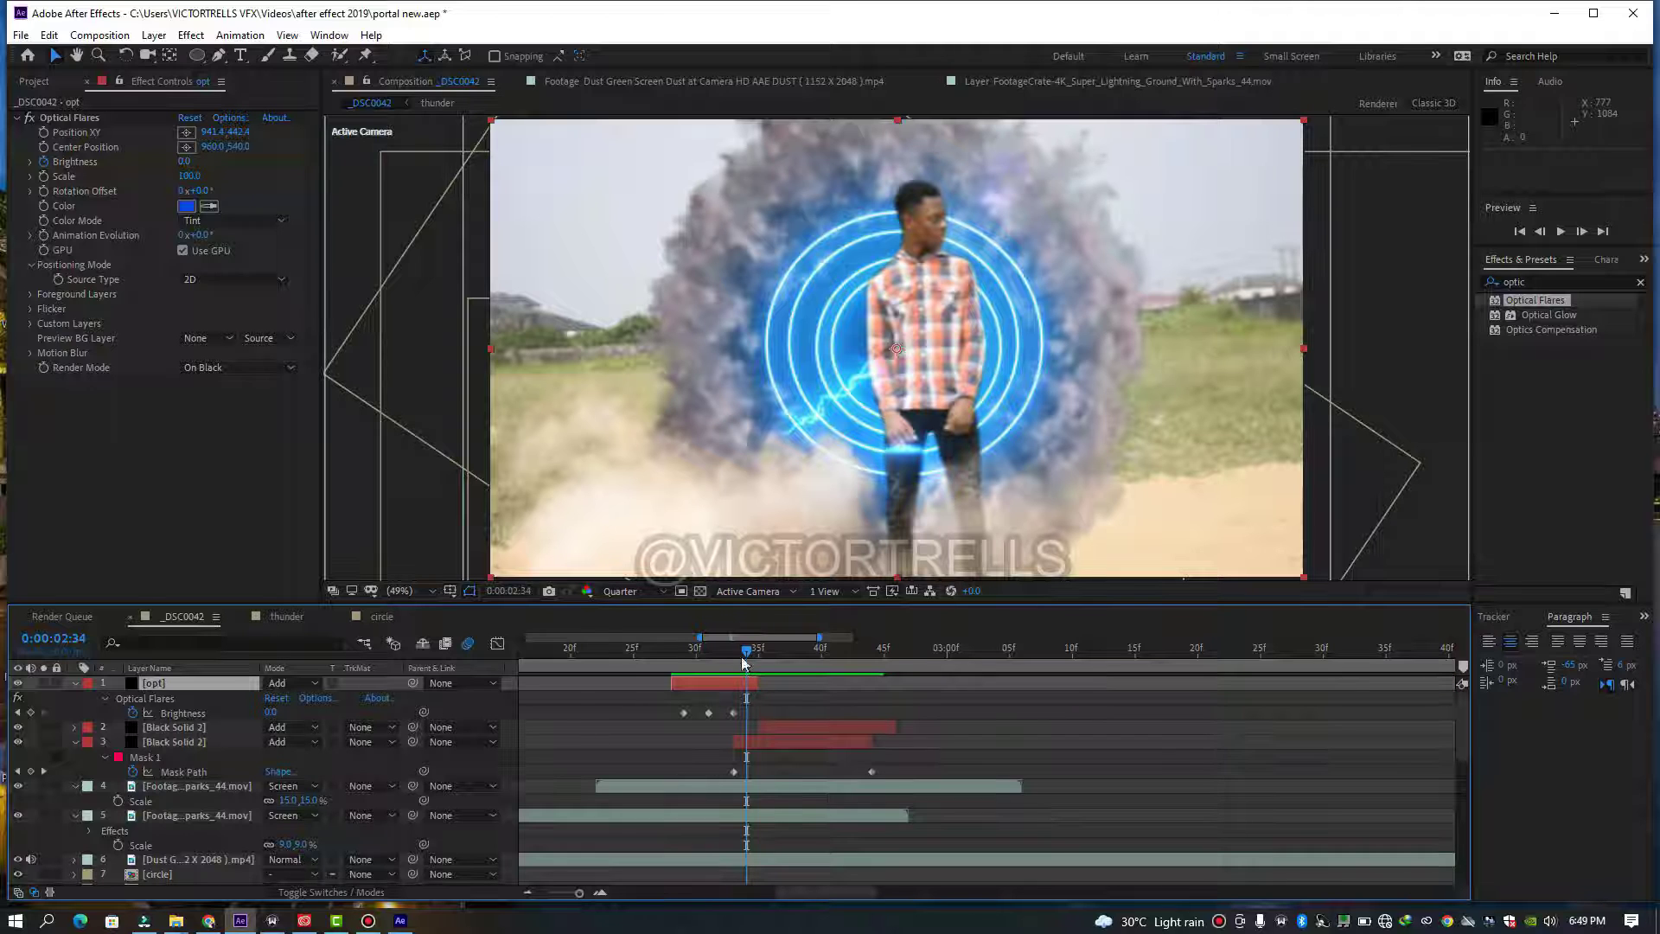
# - Duplicate the trimmed opt layer while viewing the flare's brightest frame at 0:00:02:31
pyautogui.moveTo(748, 657); pyautogui.dragTo(707, 650)
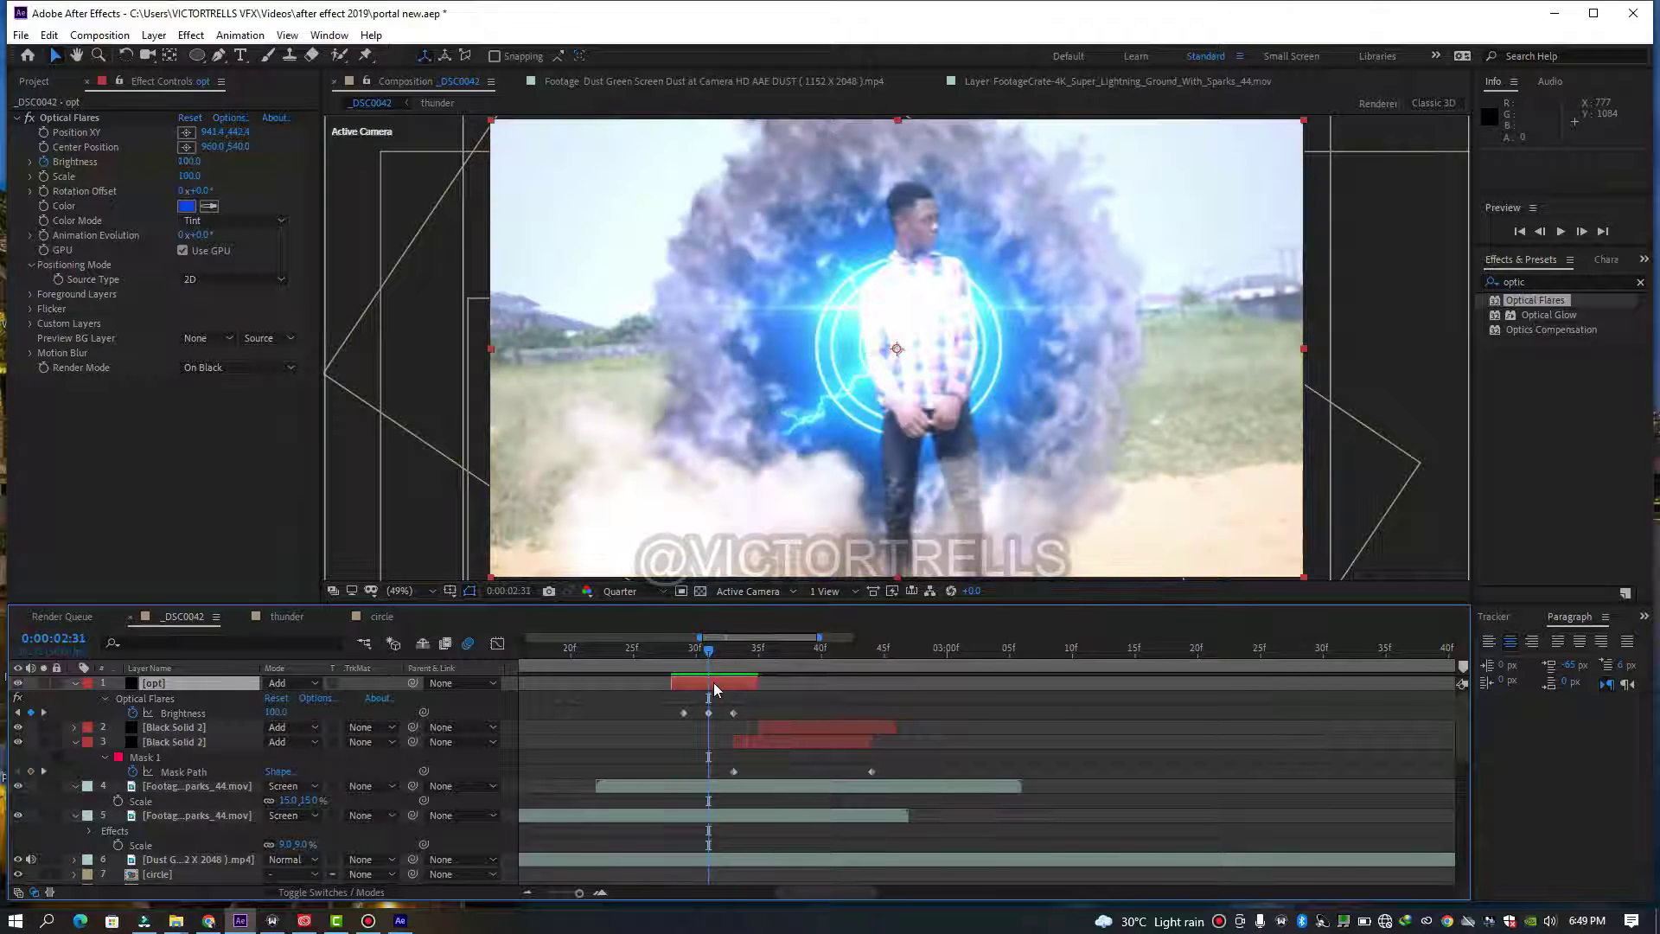
pyautogui.moveTo(713, 682)
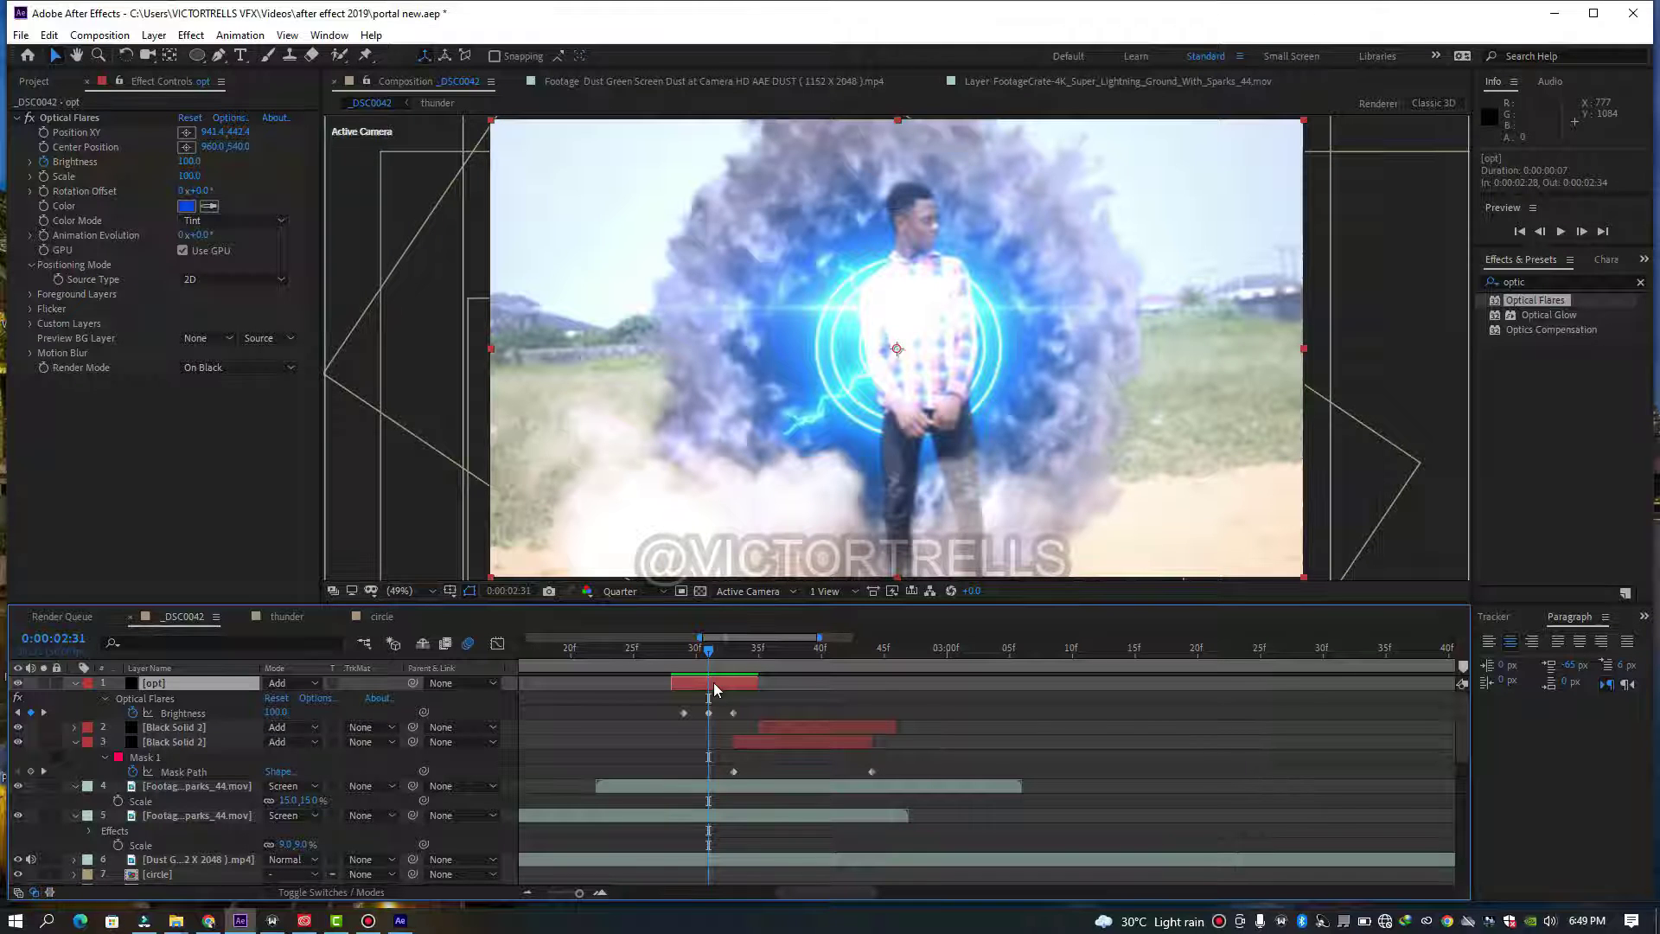
pyautogui.hotkey('ctrl', 'd')
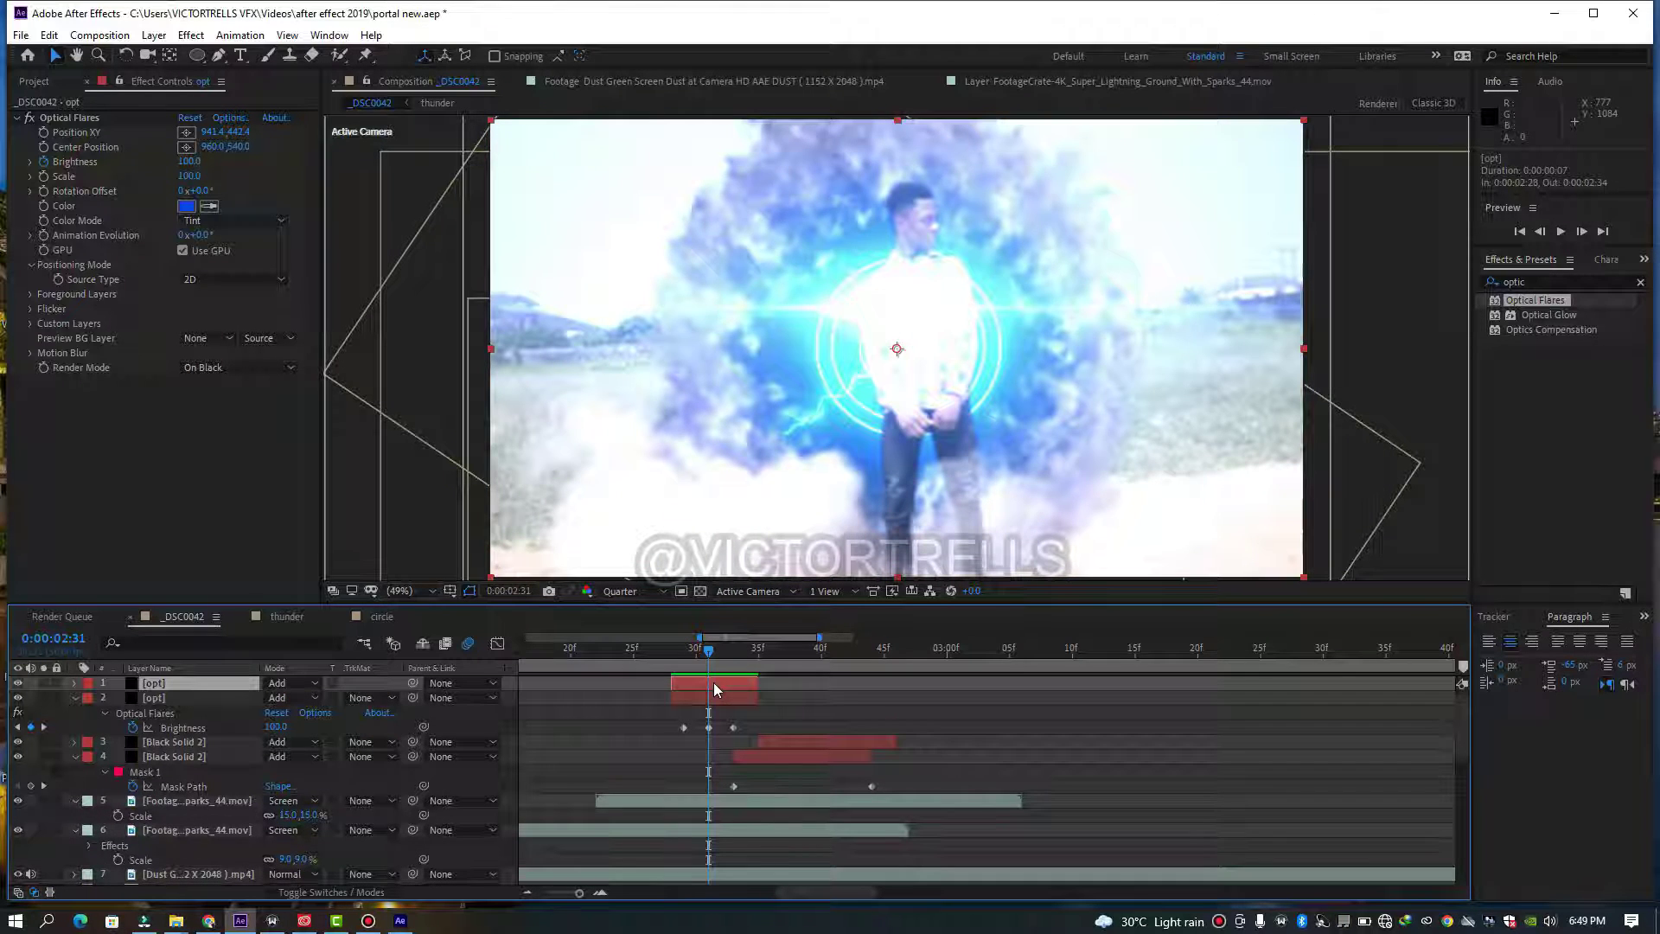
# - Move the duplicated opt layer to start at 0:00:02:20 and place its flare beside the man's leg at about 1137, 826
pyautogui.moveTo(714, 682); pyautogui.dragTo(609, 682)
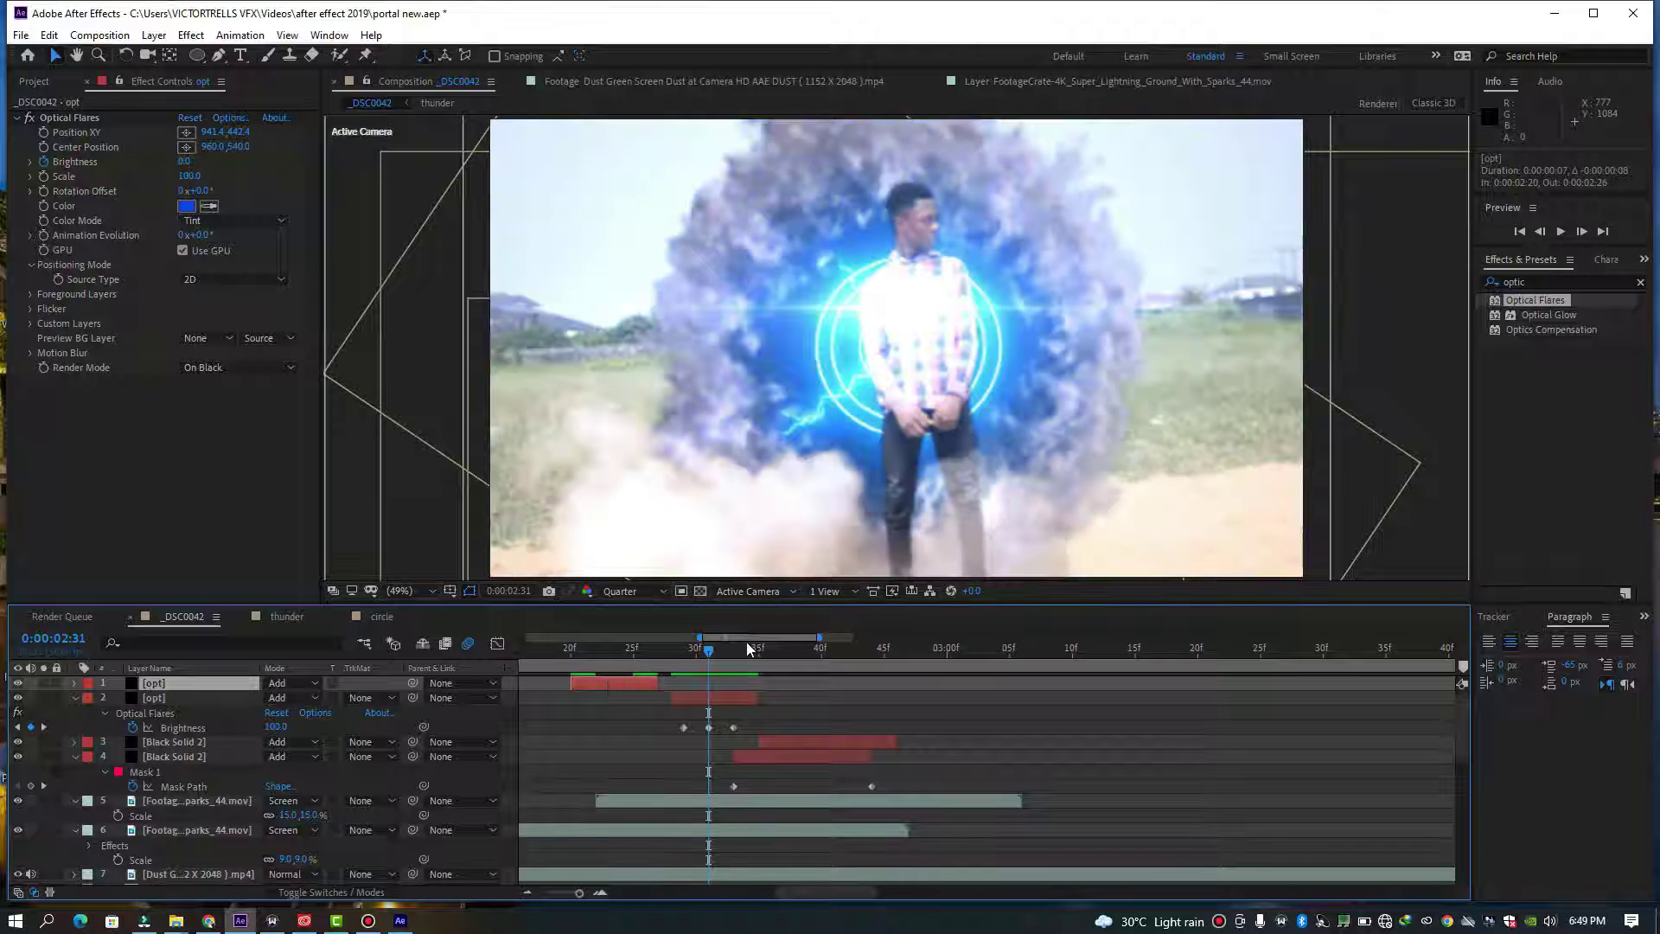
pyautogui.moveTo(707, 652); pyautogui.dragTo(621, 651)
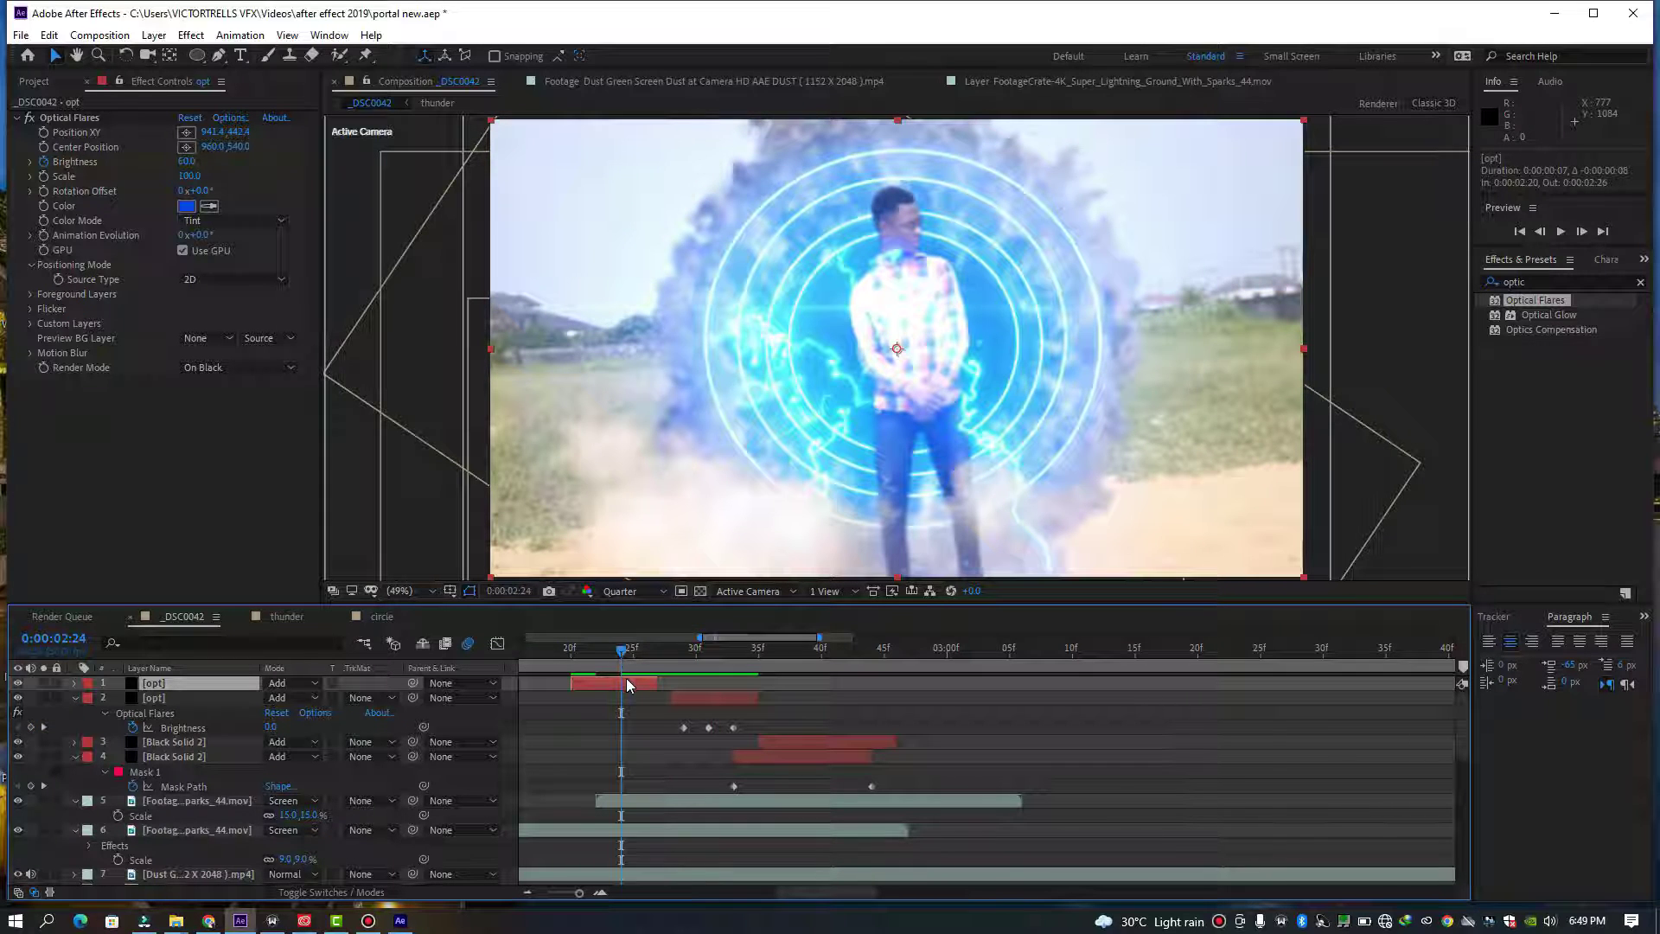
pyautogui.click(186, 135)
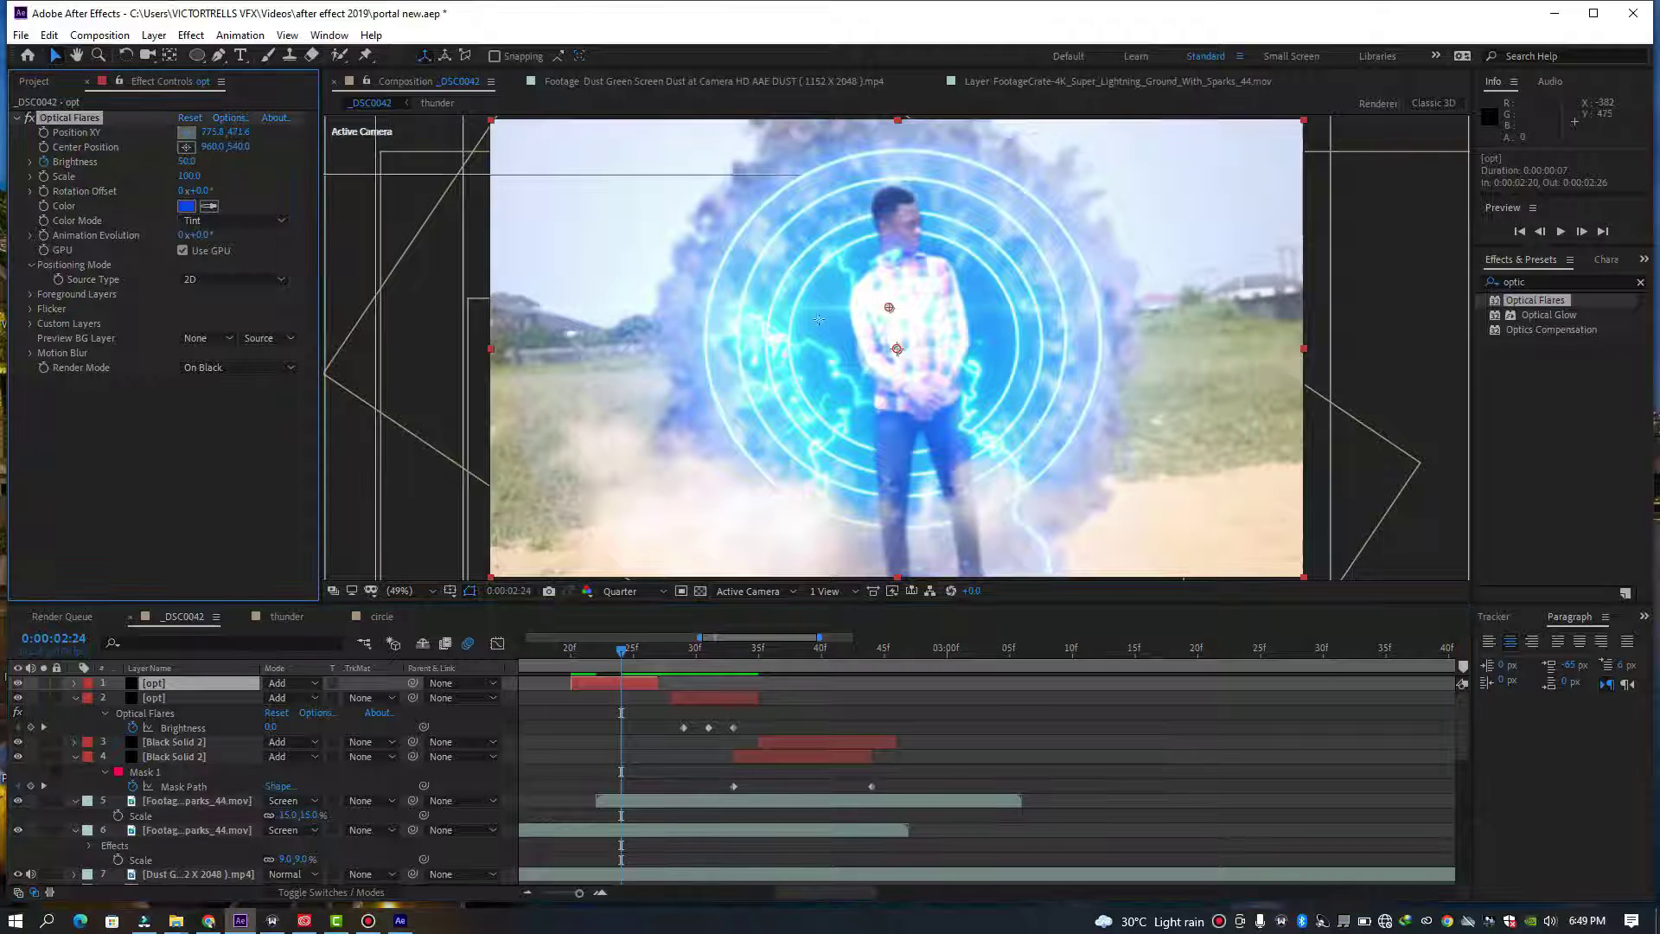
pyautogui.click(971, 470)
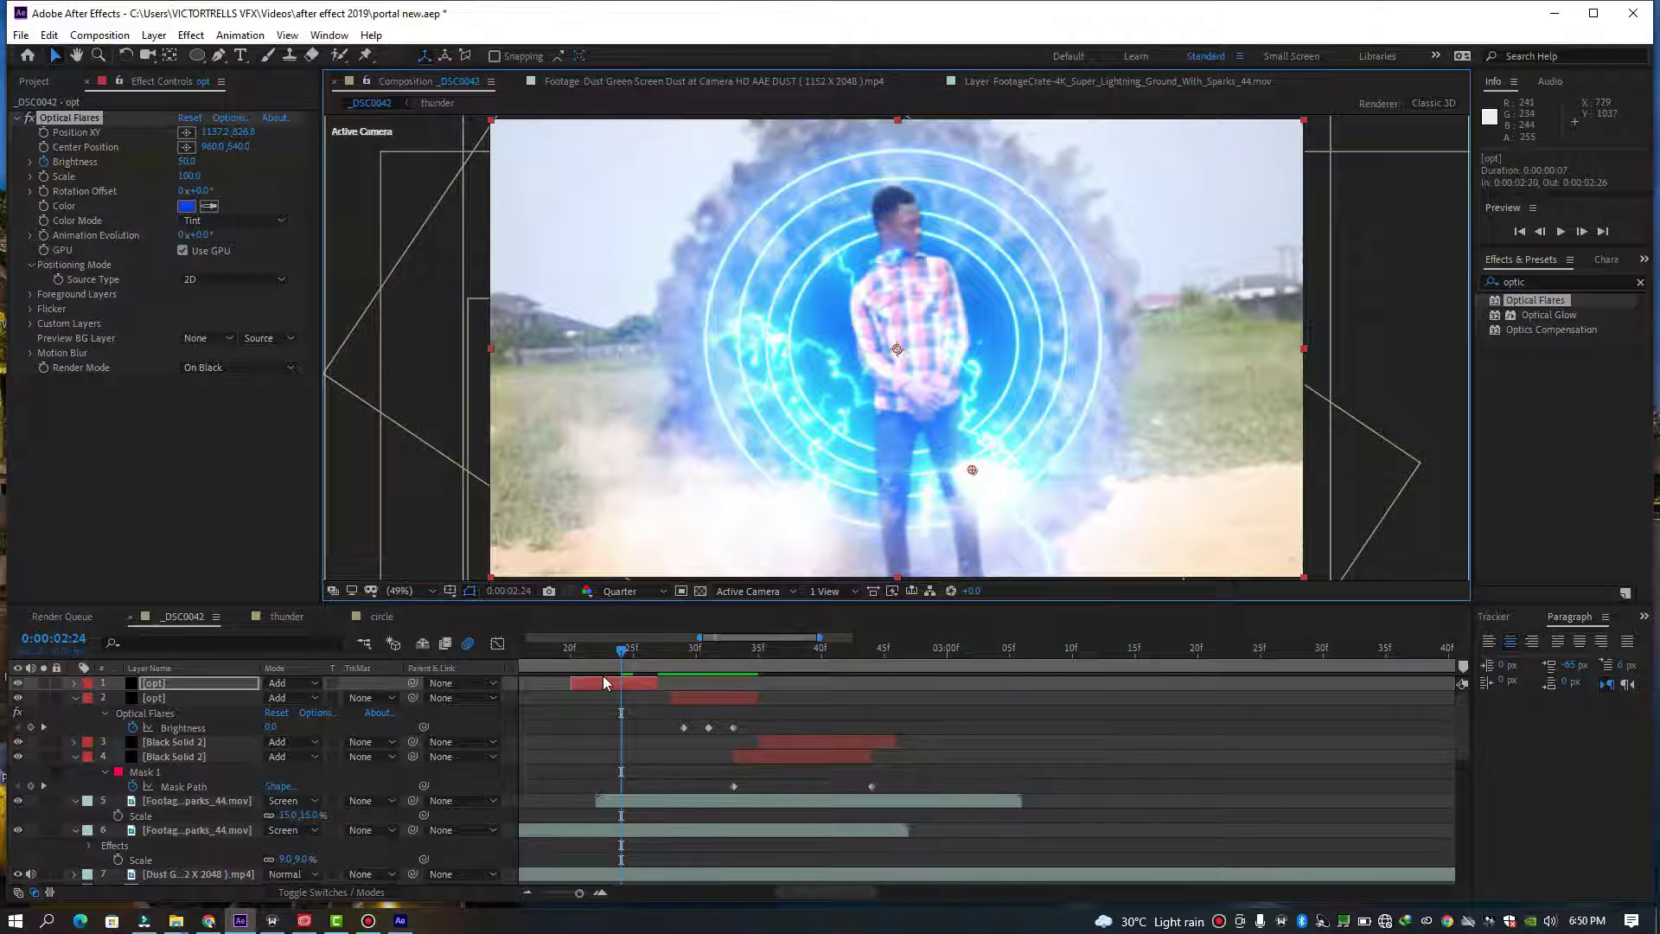
# - Duplicate the opt layer that starts at 0:00:02:20 and move the copy to start at 0:00:02:37
pyautogui.hotkey('ctrl', 'd')
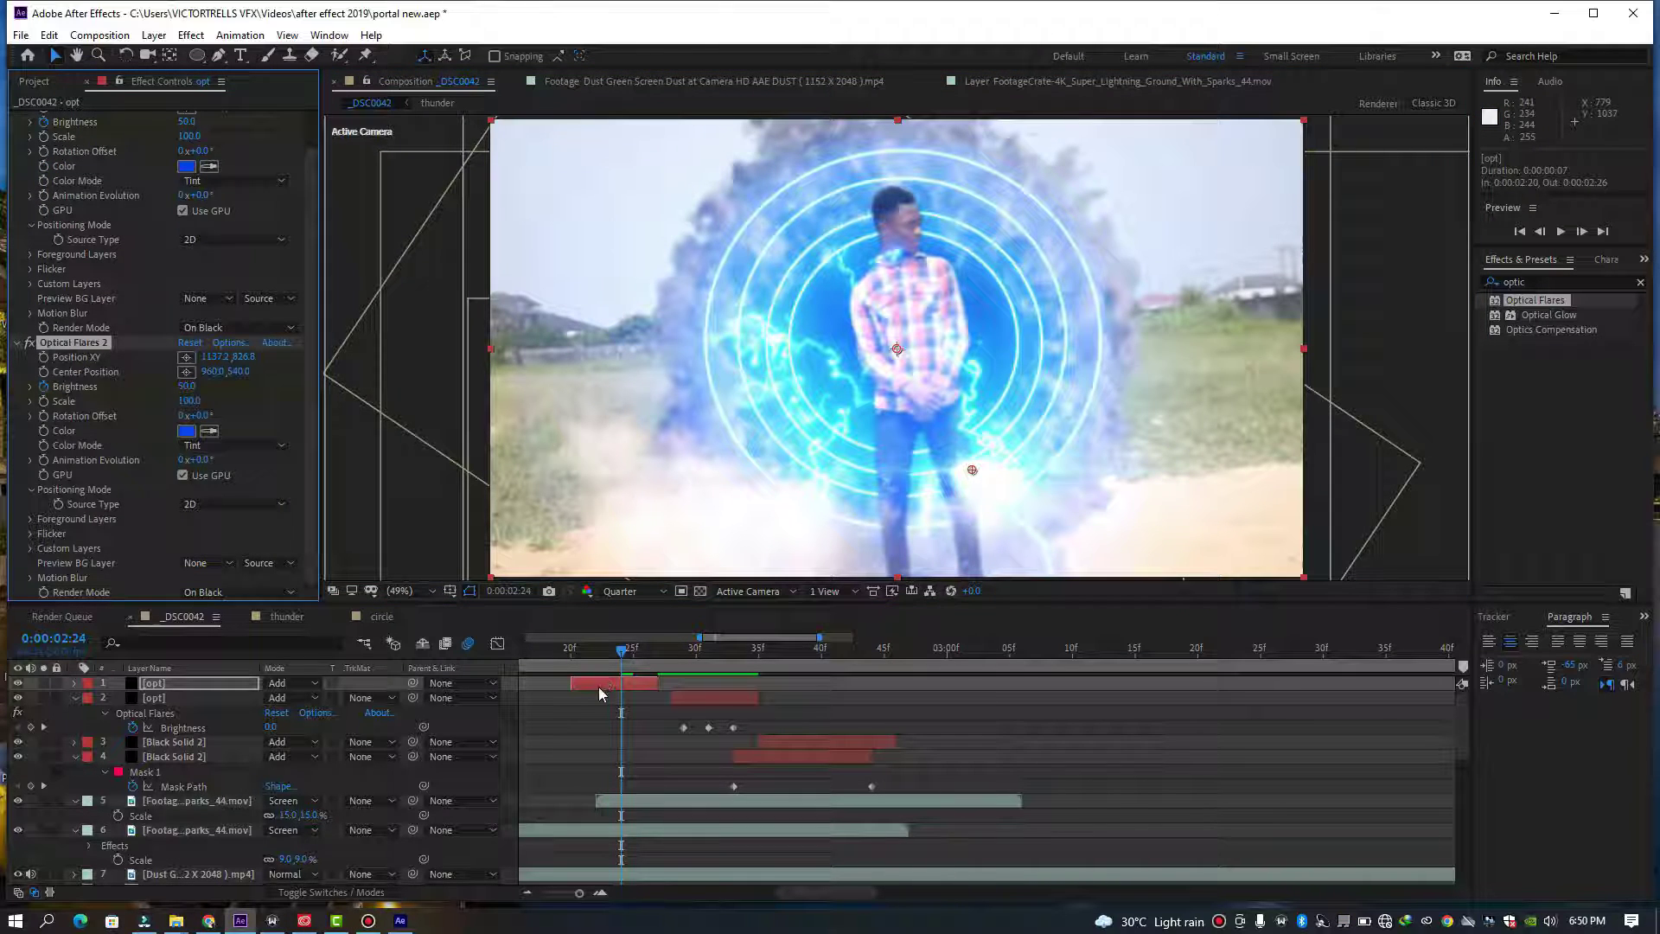
pyautogui.press('Delete')
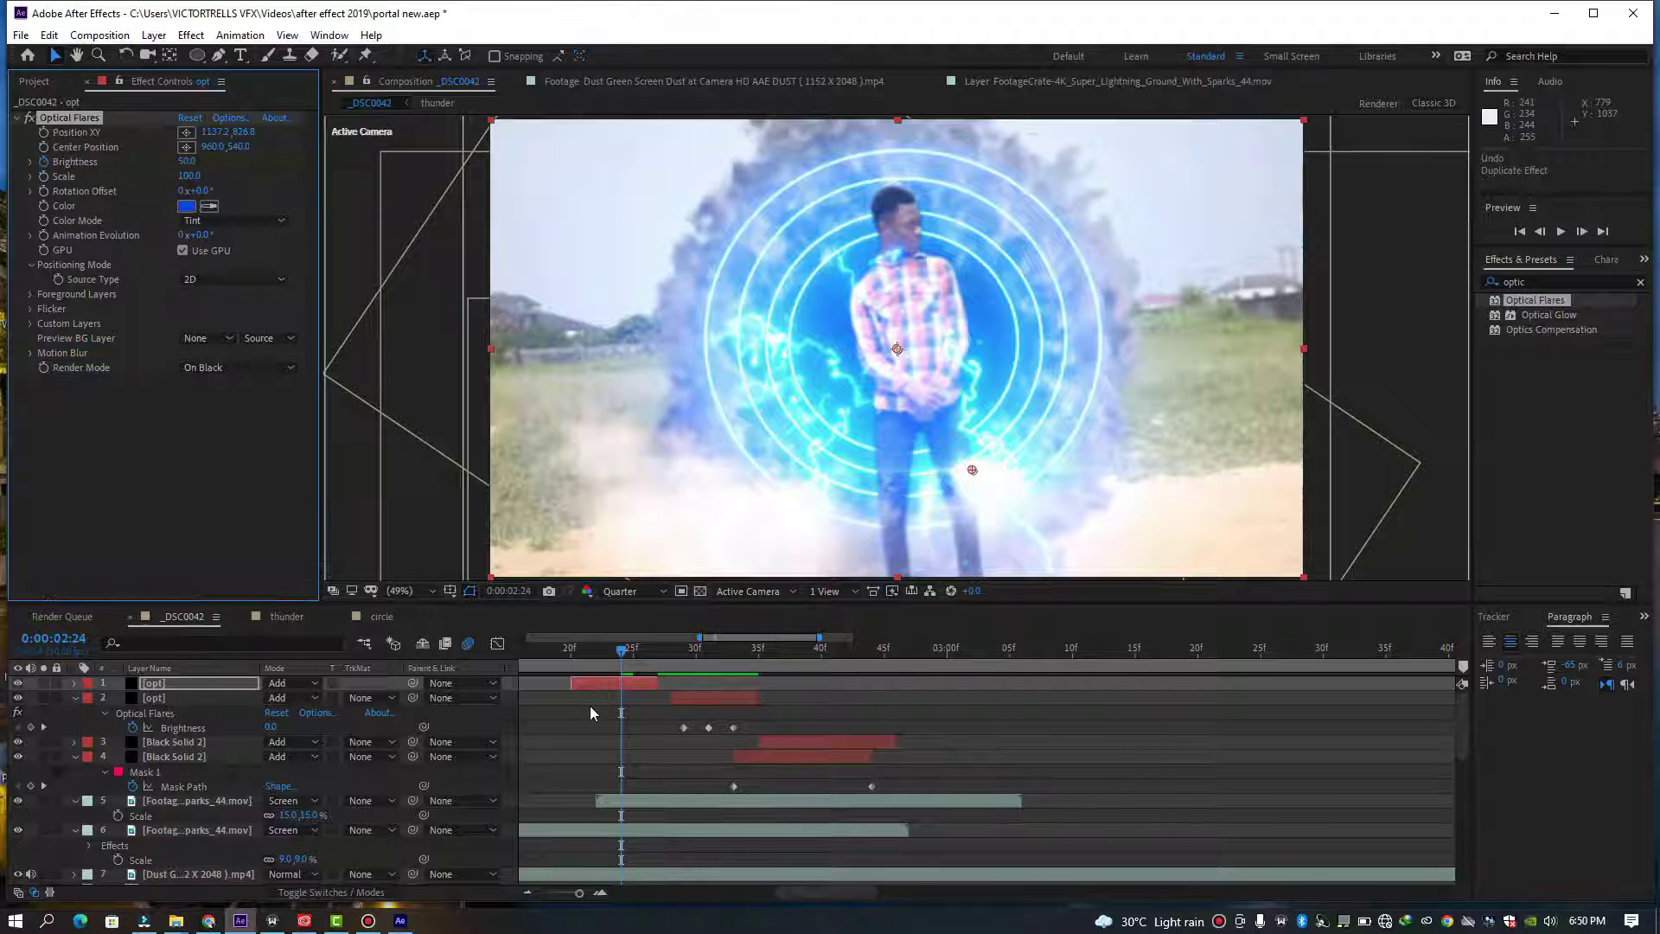
pyautogui.click(590, 706)
pyautogui.click(602, 684)
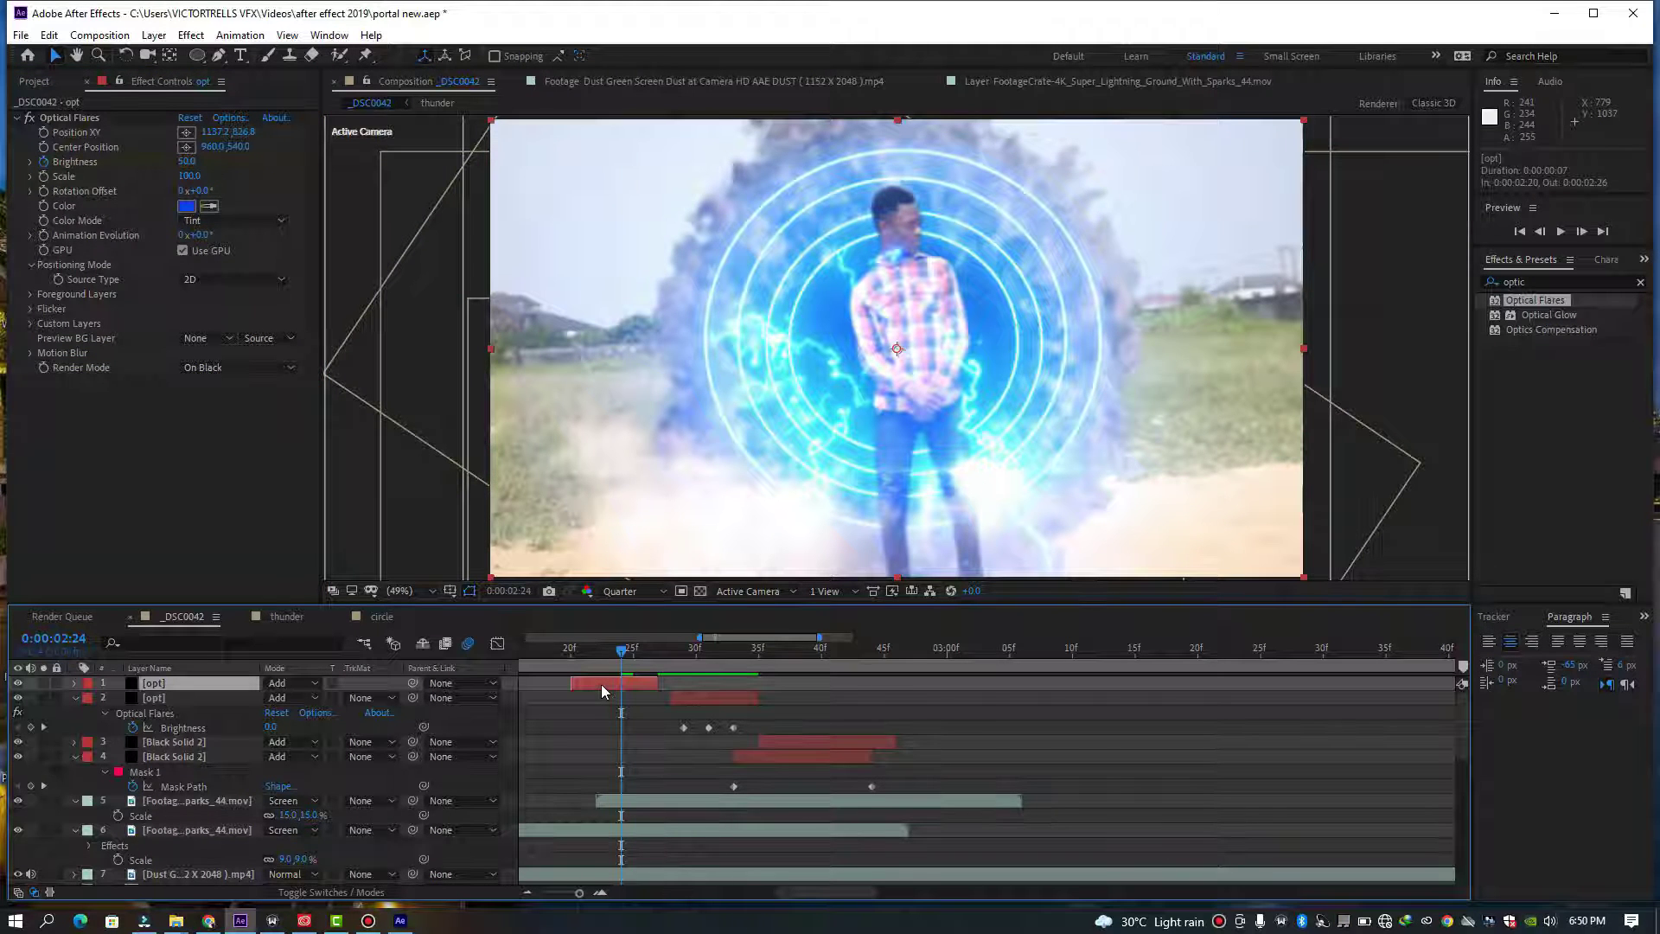
pyautogui.hotkey('ctrl', 'd')
pyautogui.moveTo(599, 683); pyautogui.dragTo(813, 702)
# - Place the new copy's flare on the man's chest at about 1049, 490 while viewing 0:00:02:39
pyautogui.moveTo(626, 652); pyautogui.dragTo(696, 648)
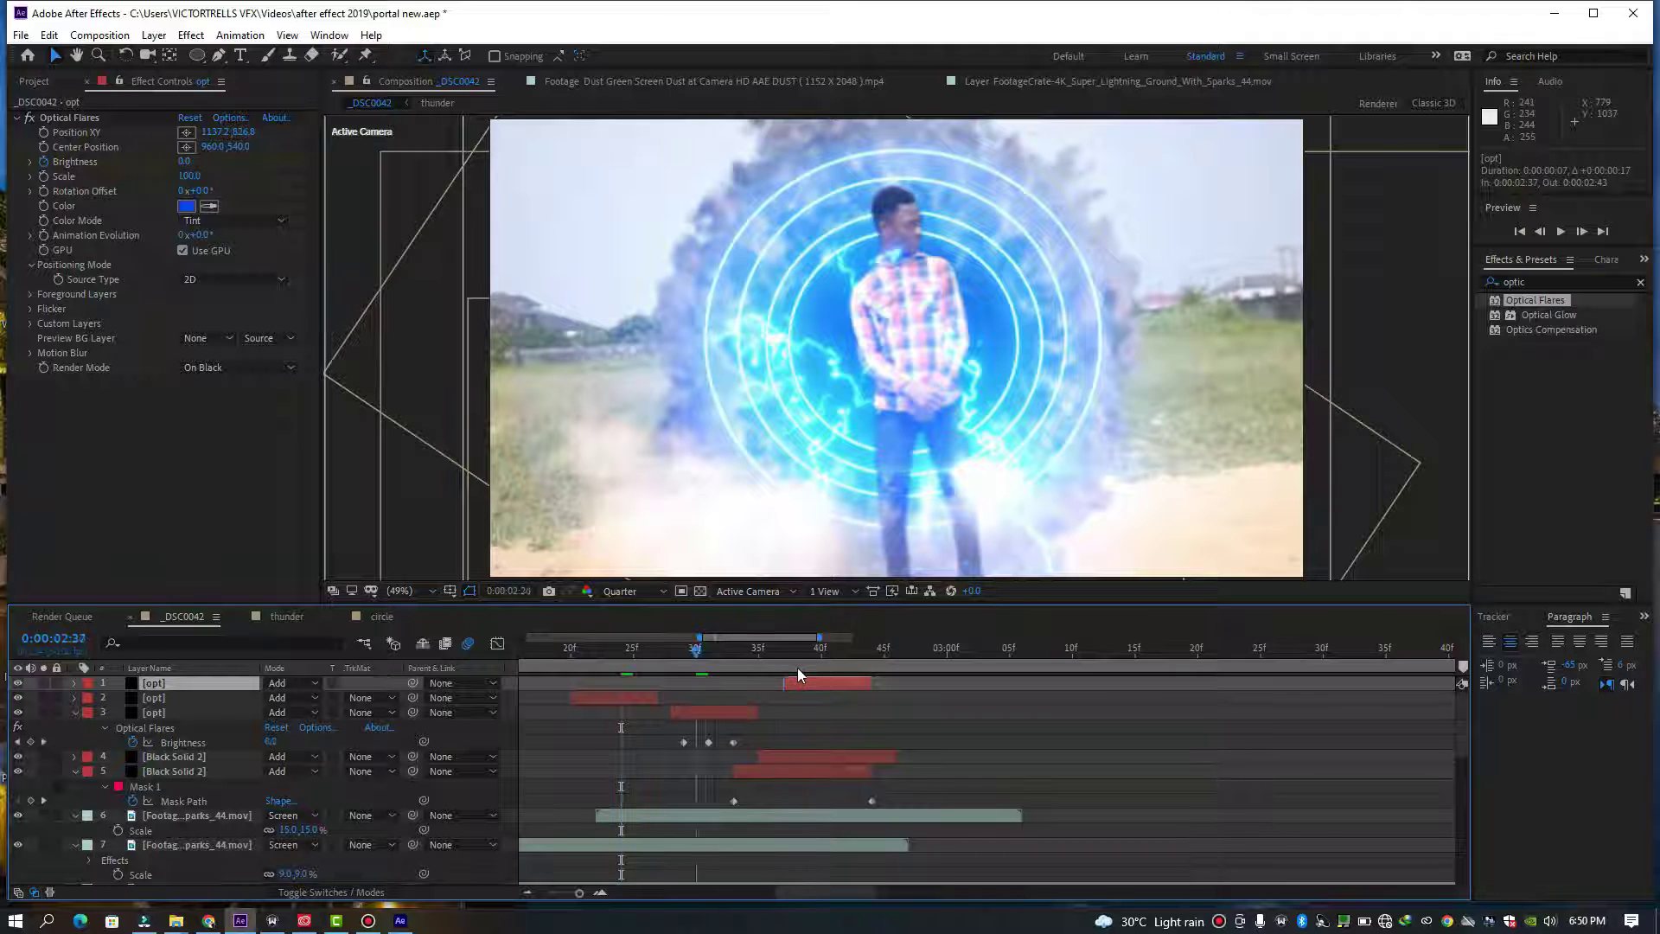
pyautogui.press('space')
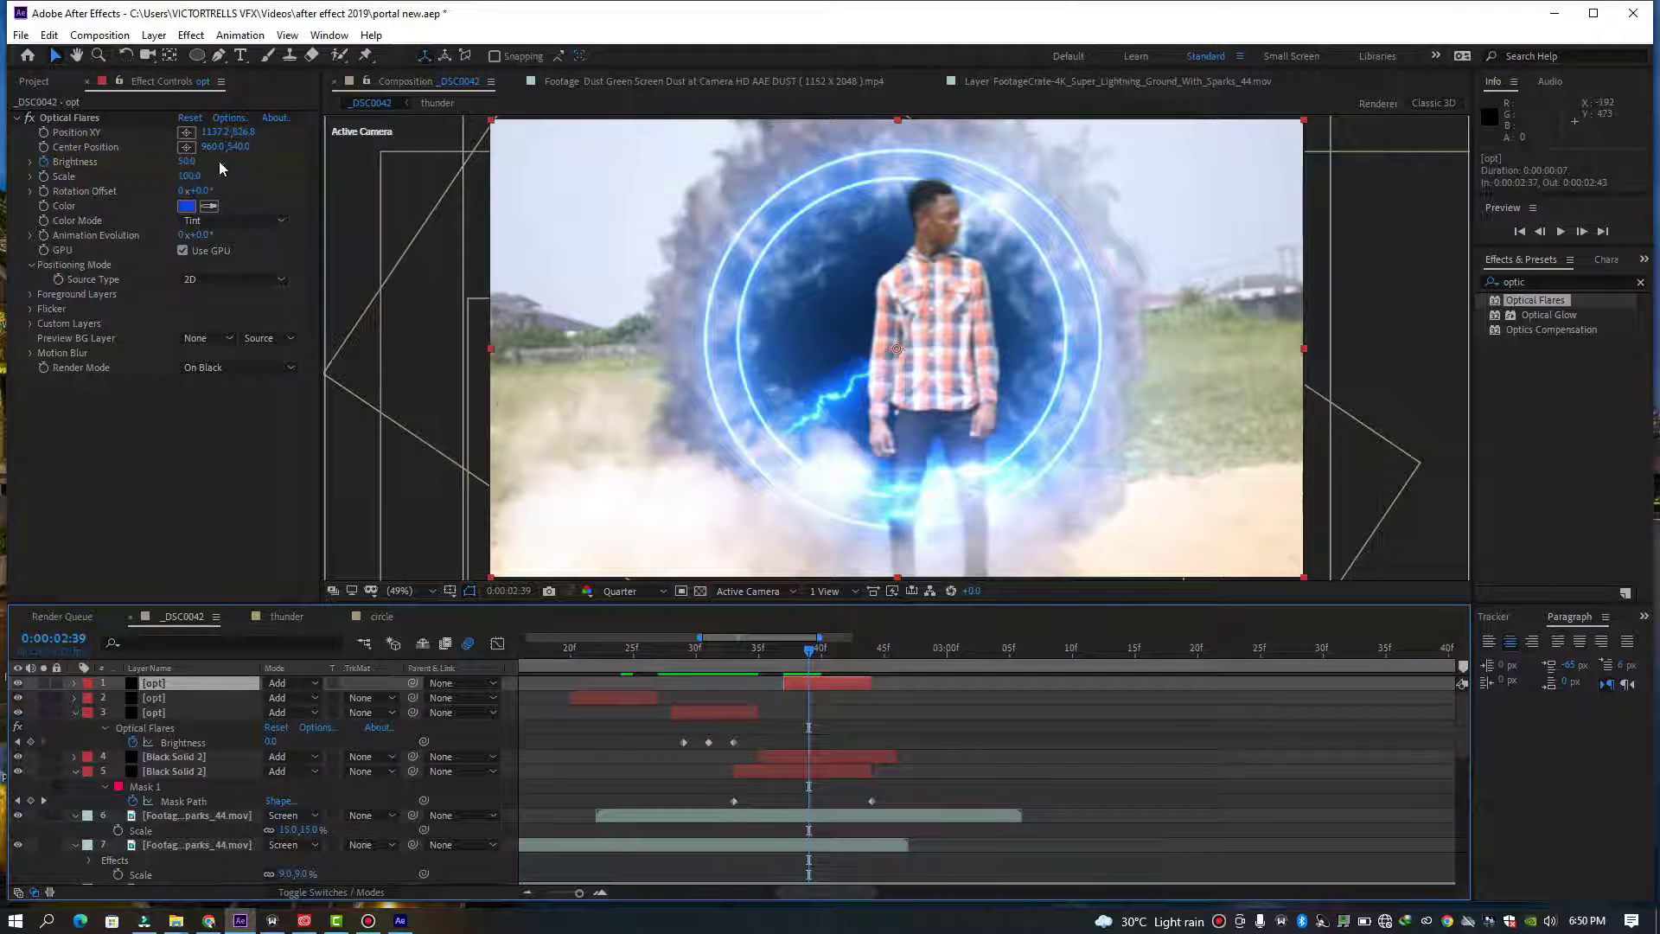
pyautogui.click(189, 133)
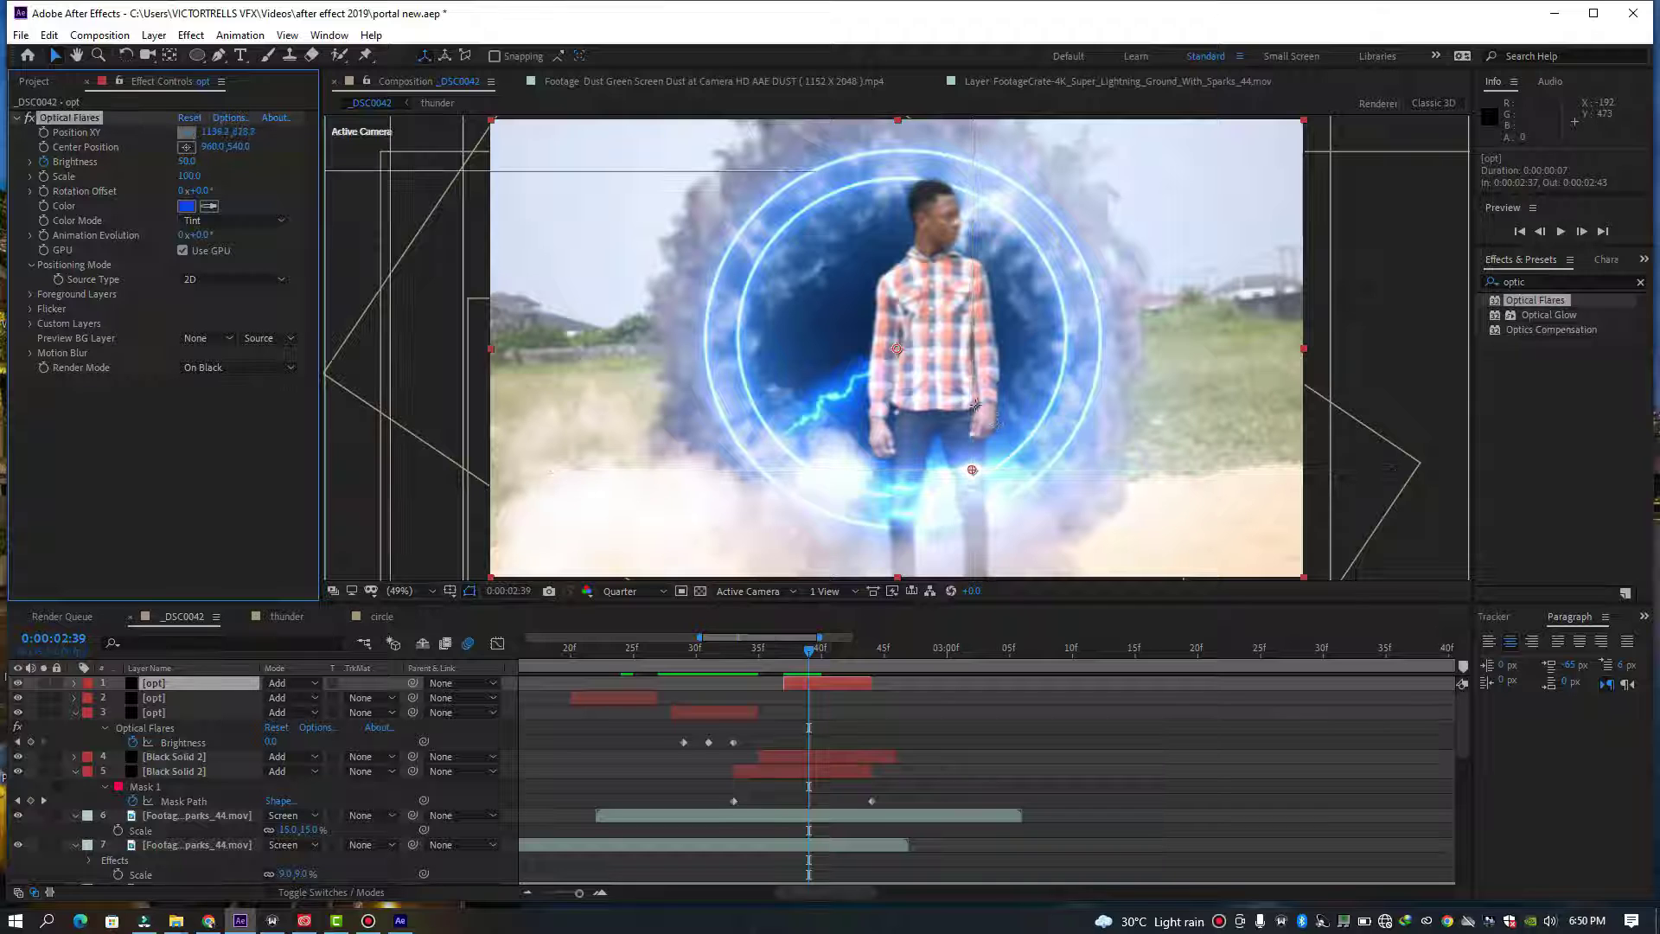
pyautogui.click(935, 327)
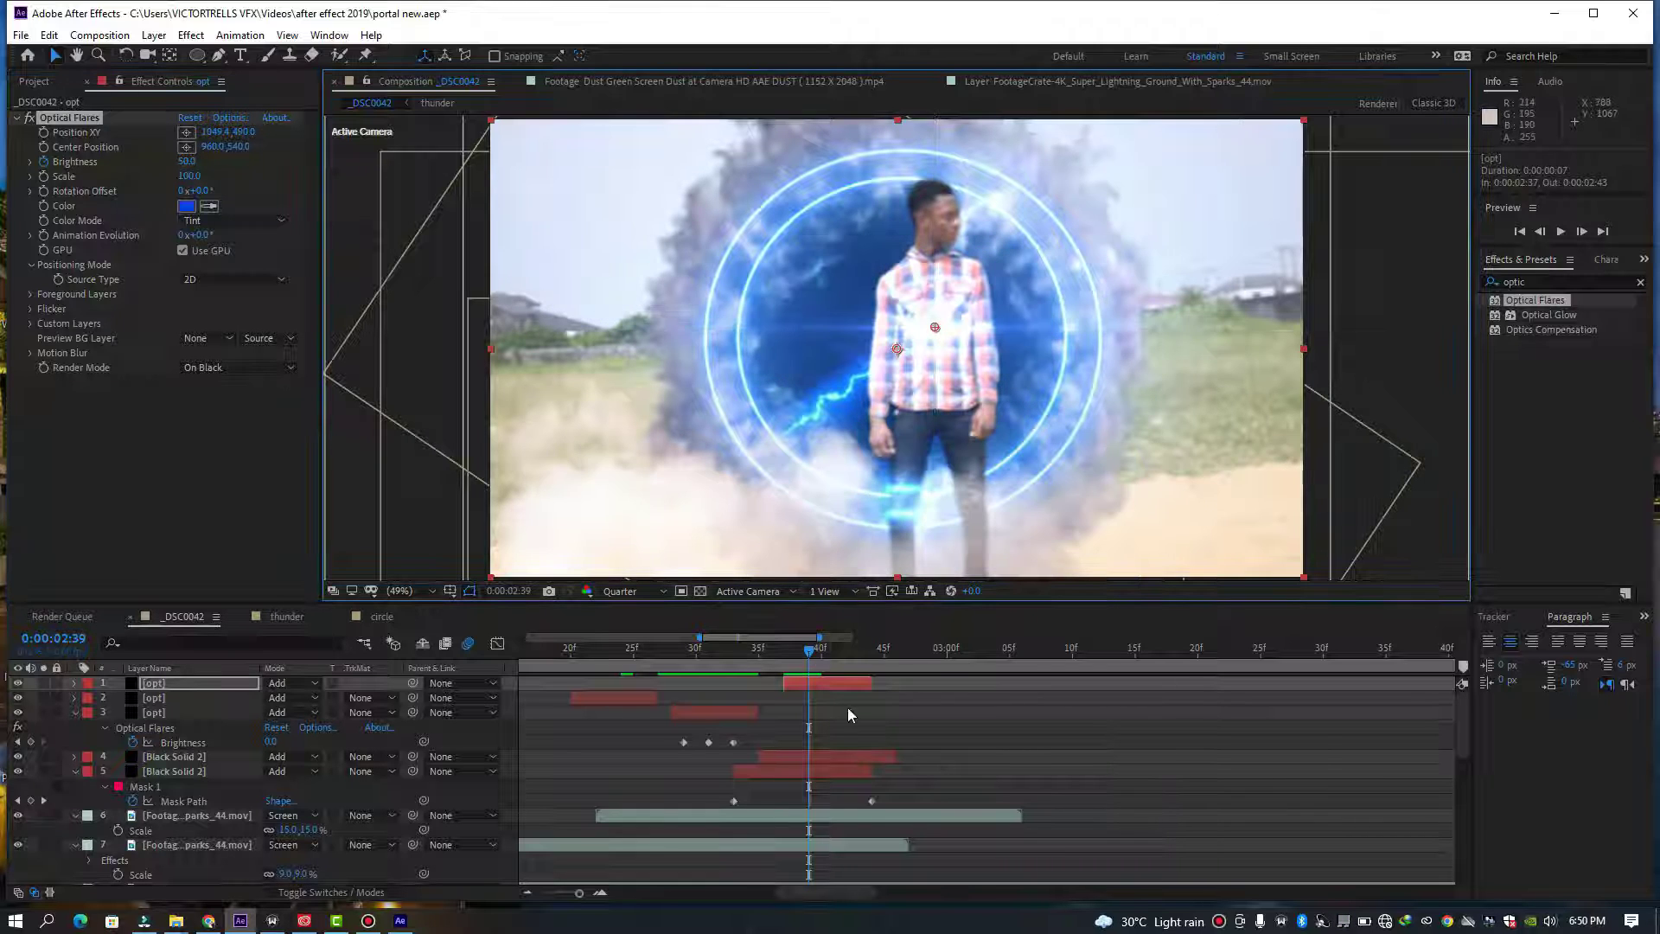
# - Duplicate the chest-flare opt layer, start the copy at 0:00:02:44, and place its flare on the man's face at about 1043, 245
pyautogui.click(847, 679)
pyautogui.click(854, 685)
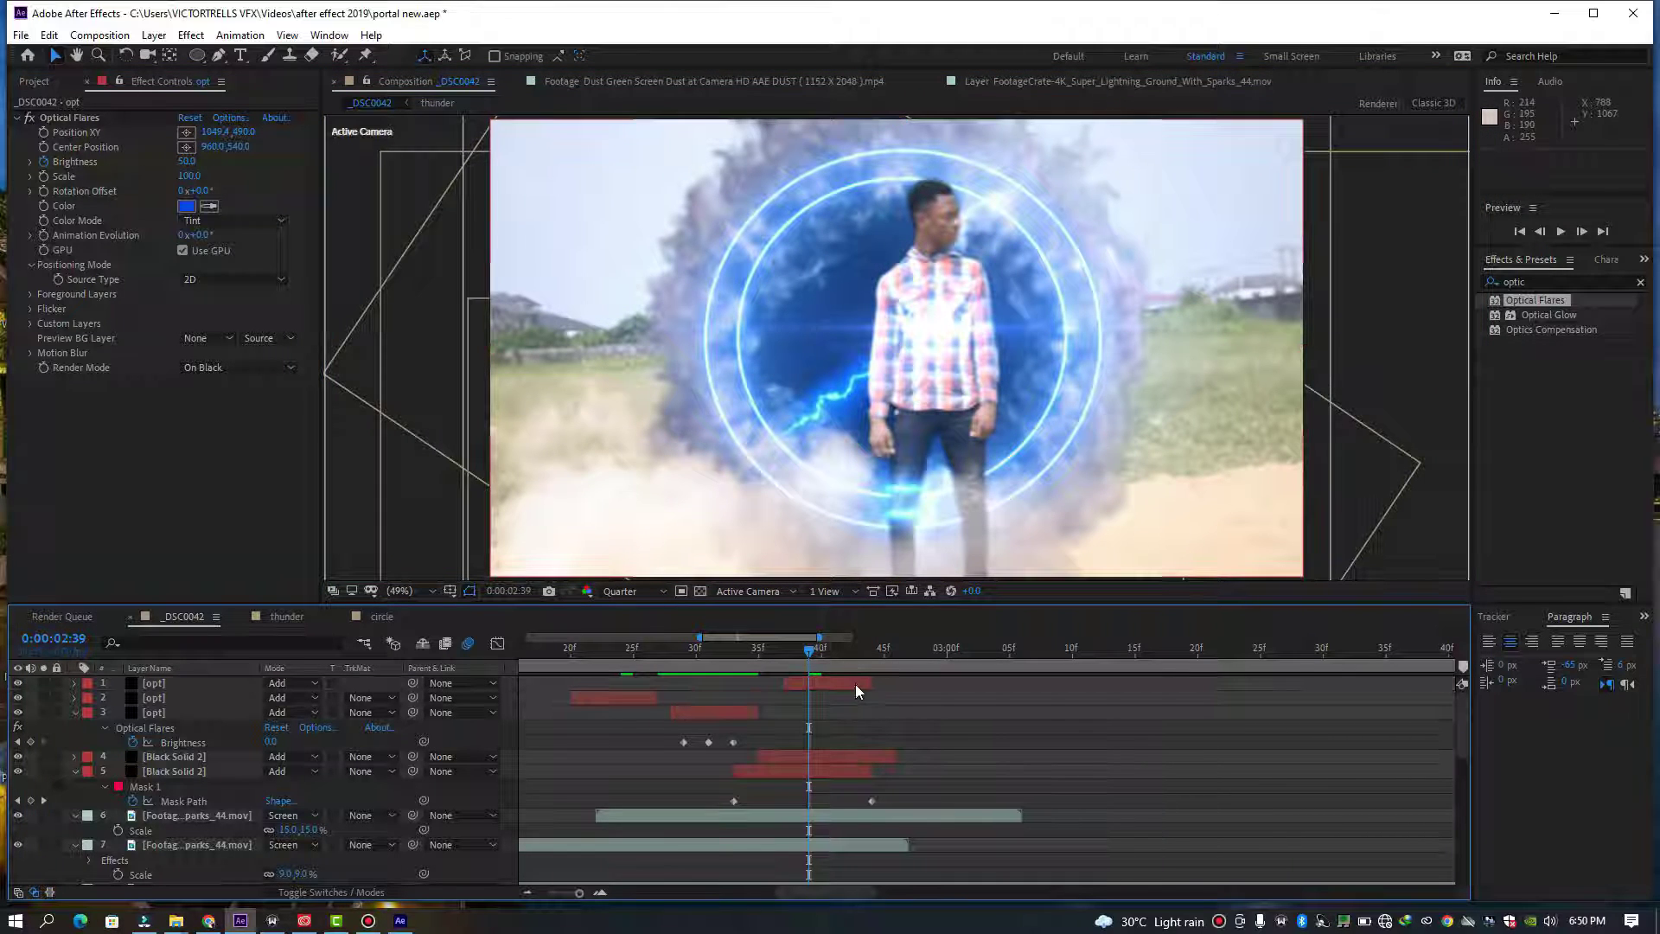
pyautogui.hotkey('ctrl', 'd')
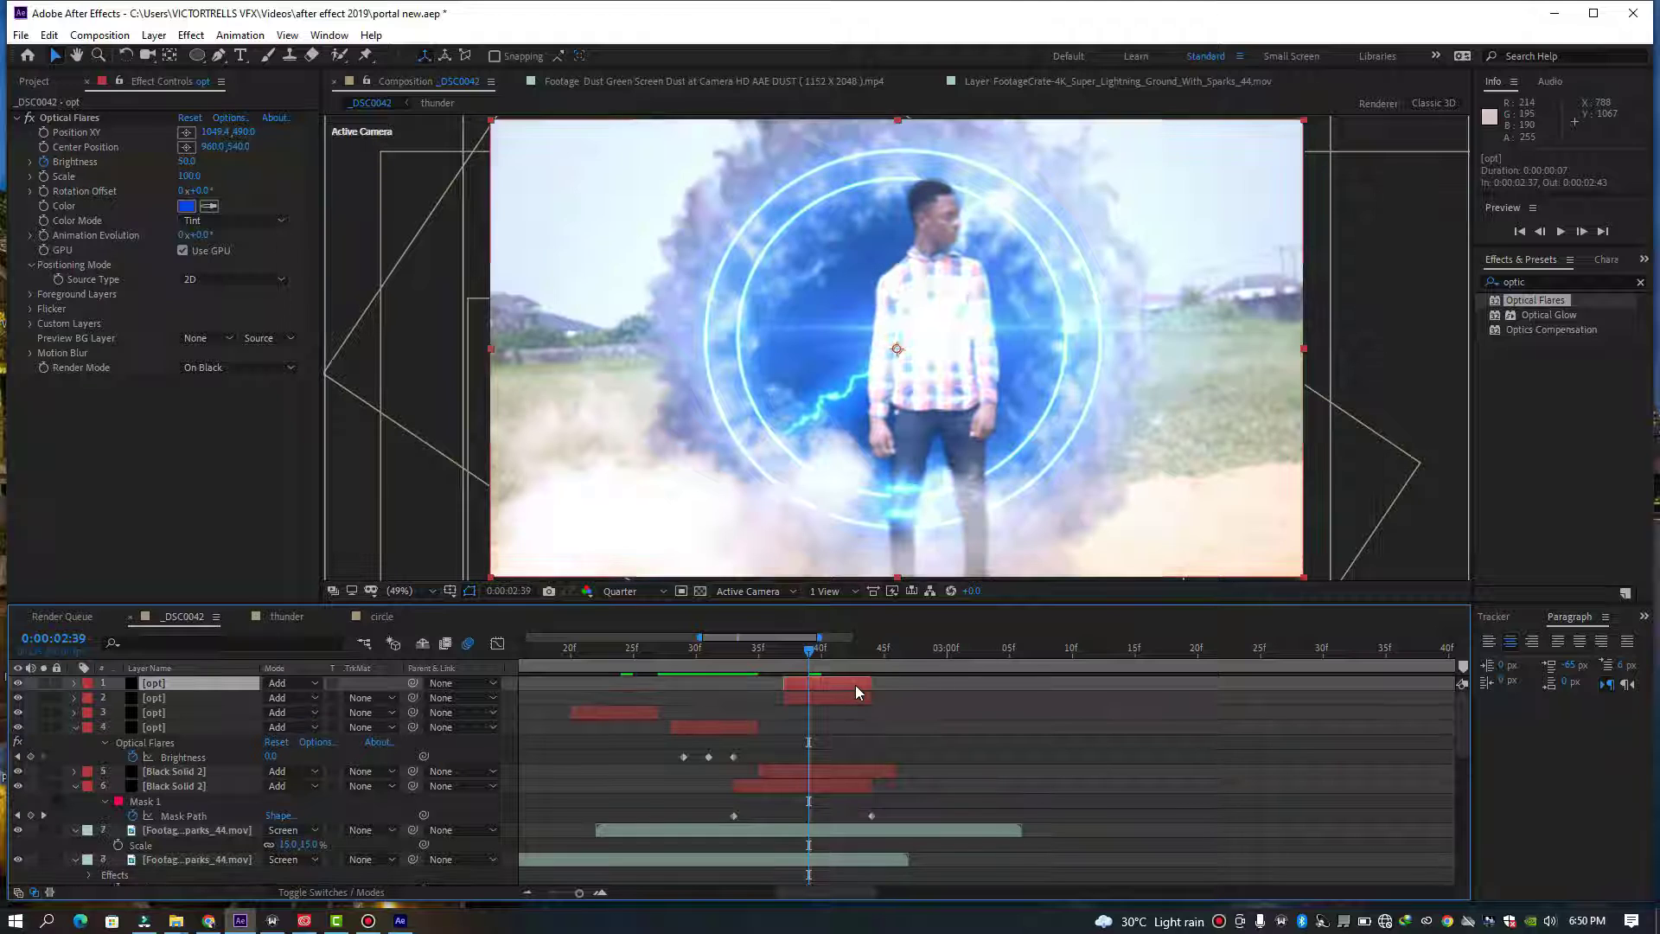
pyautogui.moveTo(857, 685); pyautogui.dragTo(942, 687)
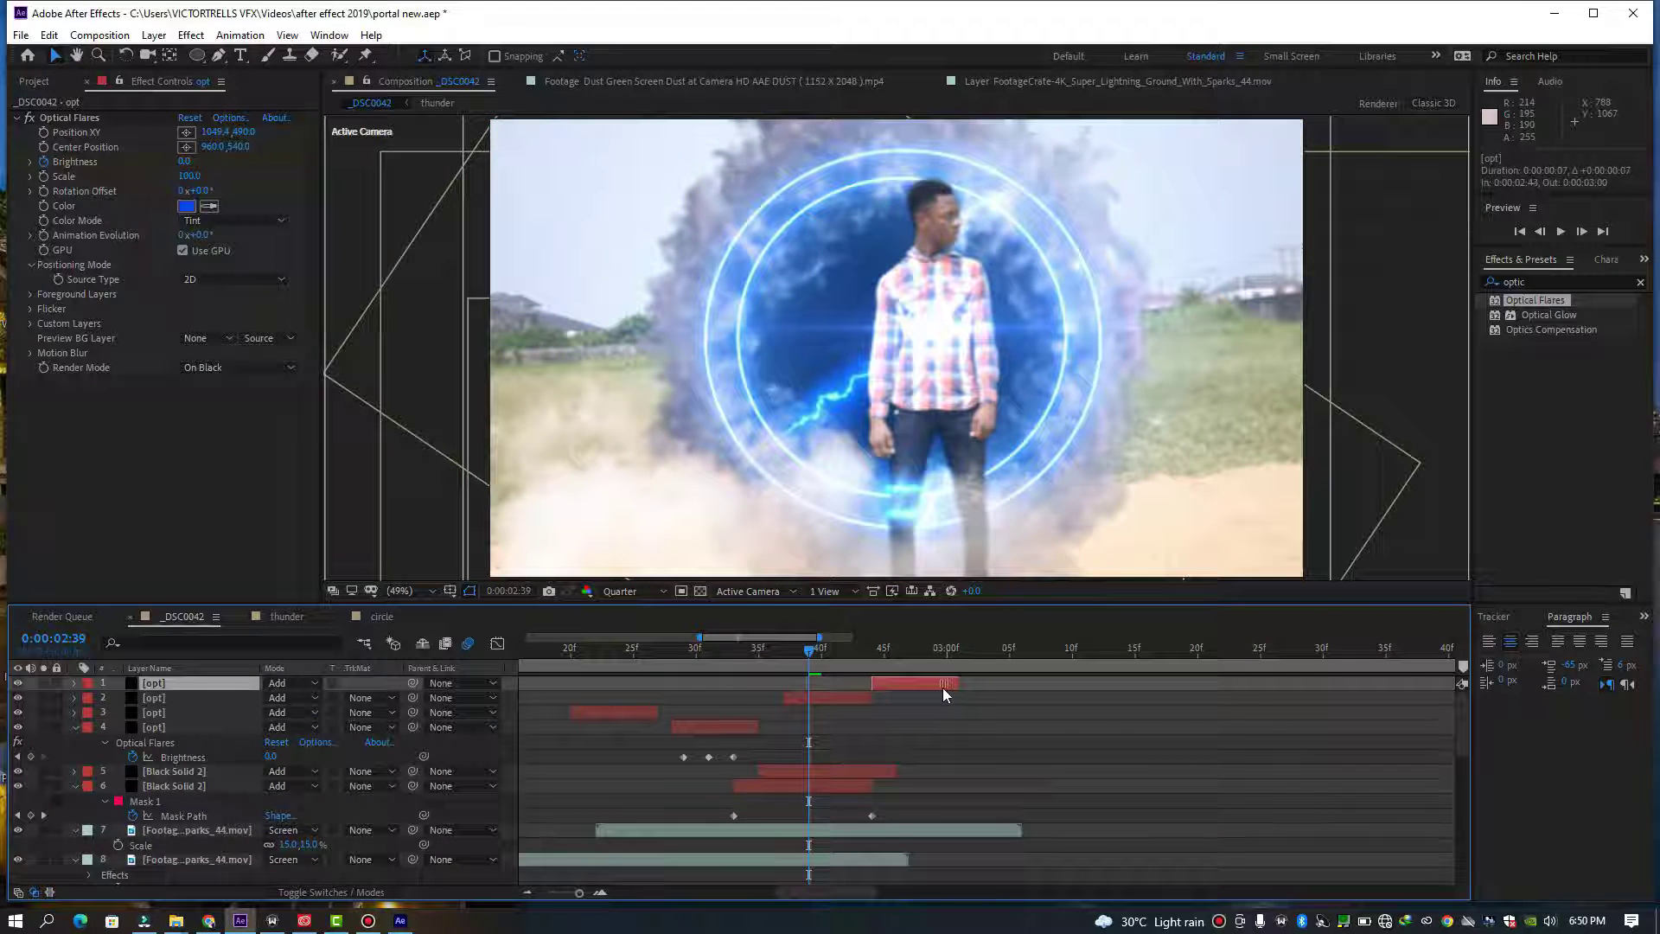
pyautogui.click(186, 135)
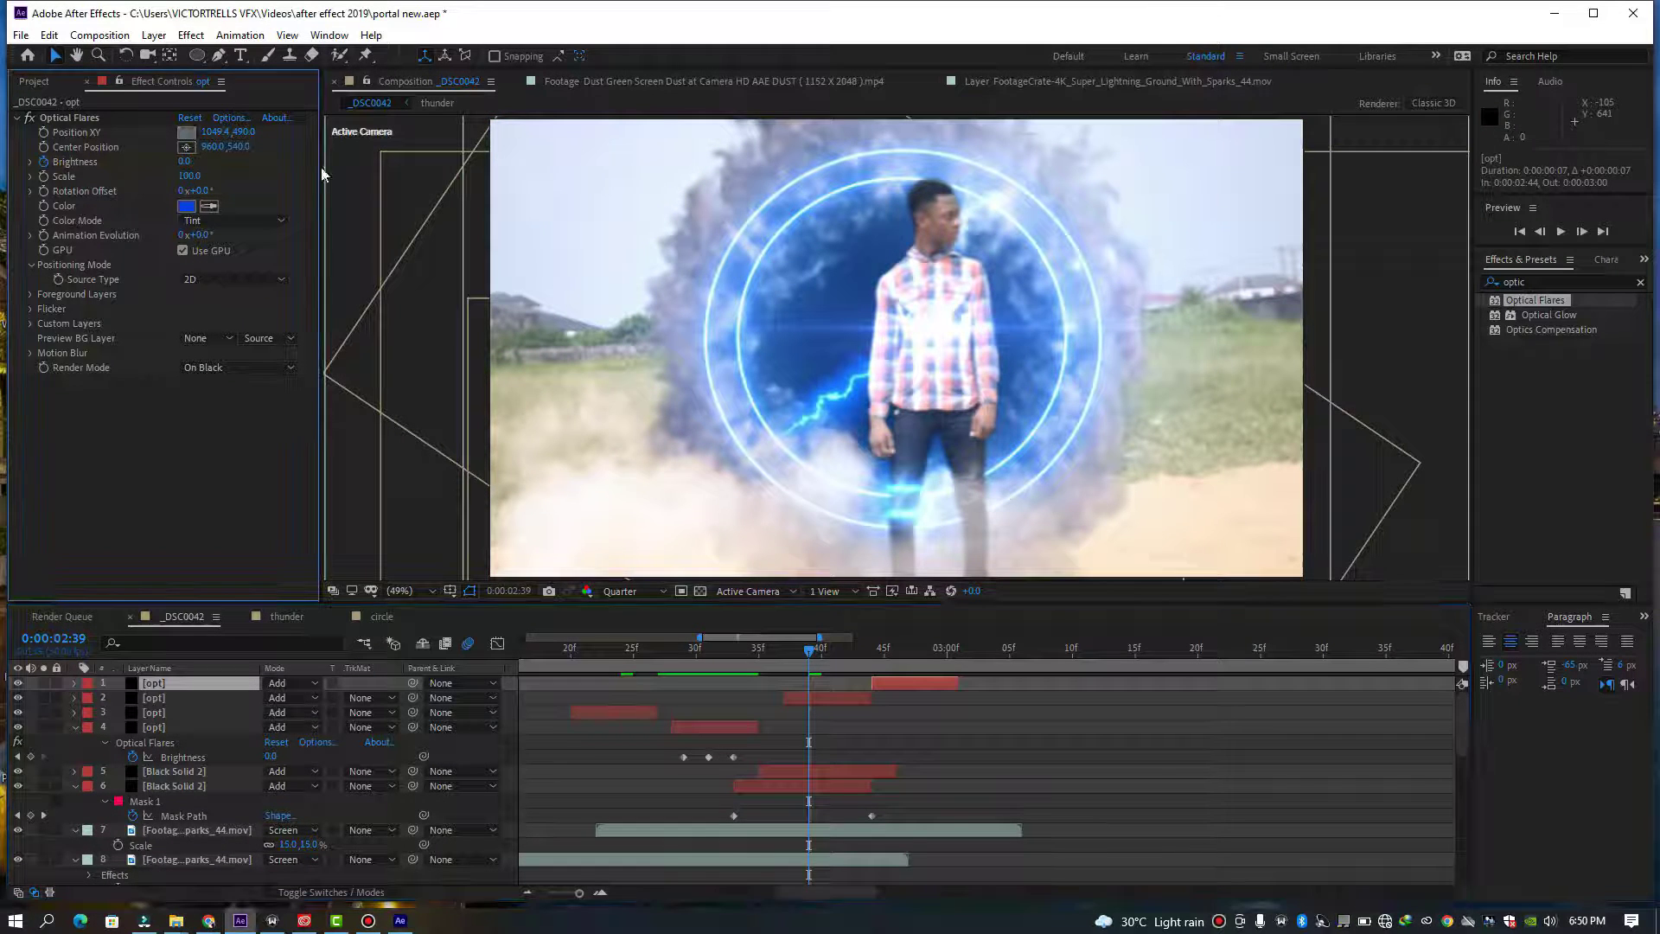
pyautogui.click(932, 225)
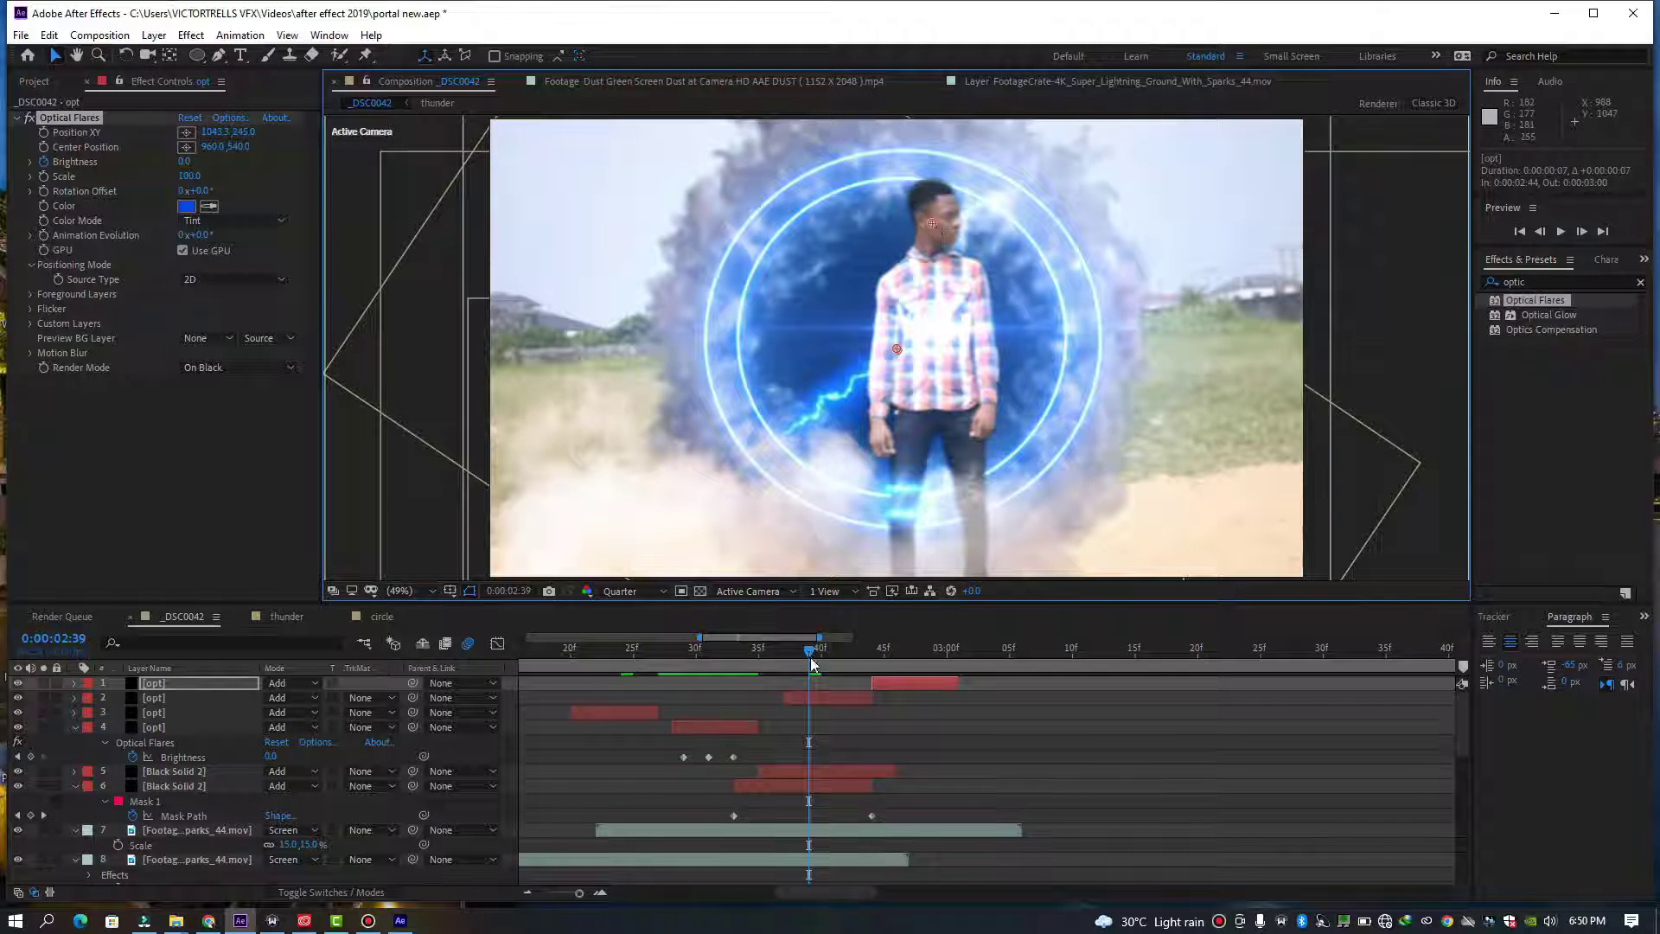
# - Play the sequence of flare flashes repeatedly, starting between 0:00:02:17 and 0:00:02:20, to check their timing and positions
pyautogui.moveTo(811, 662); pyautogui.dragTo(563, 661)
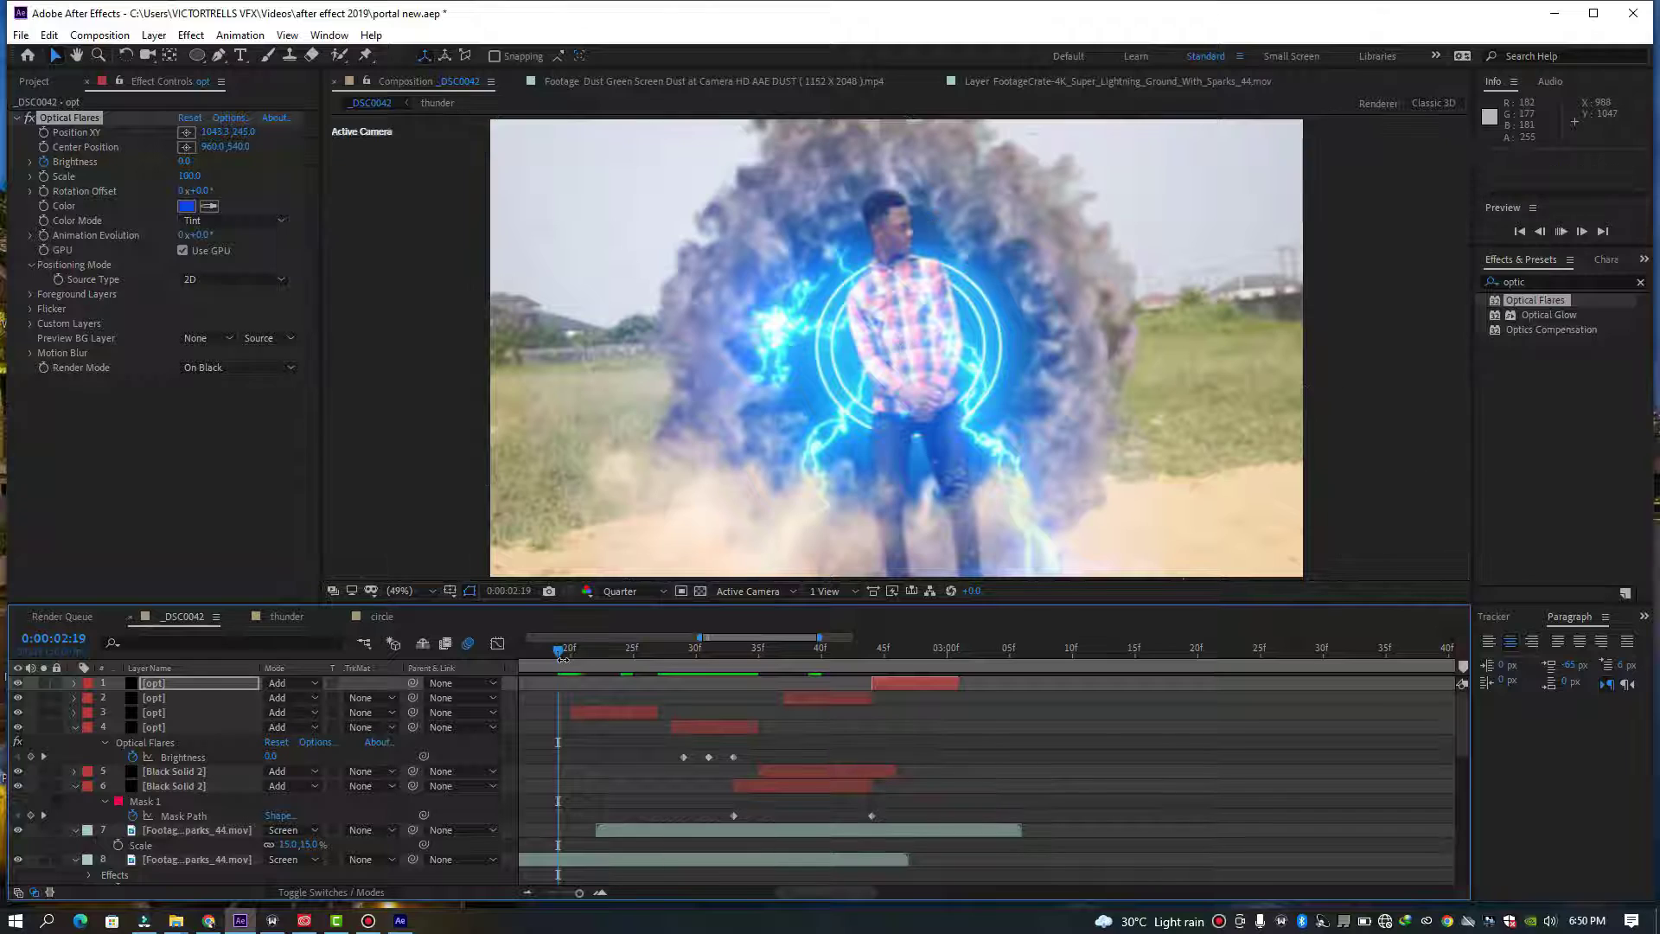
pyautogui.press('space')
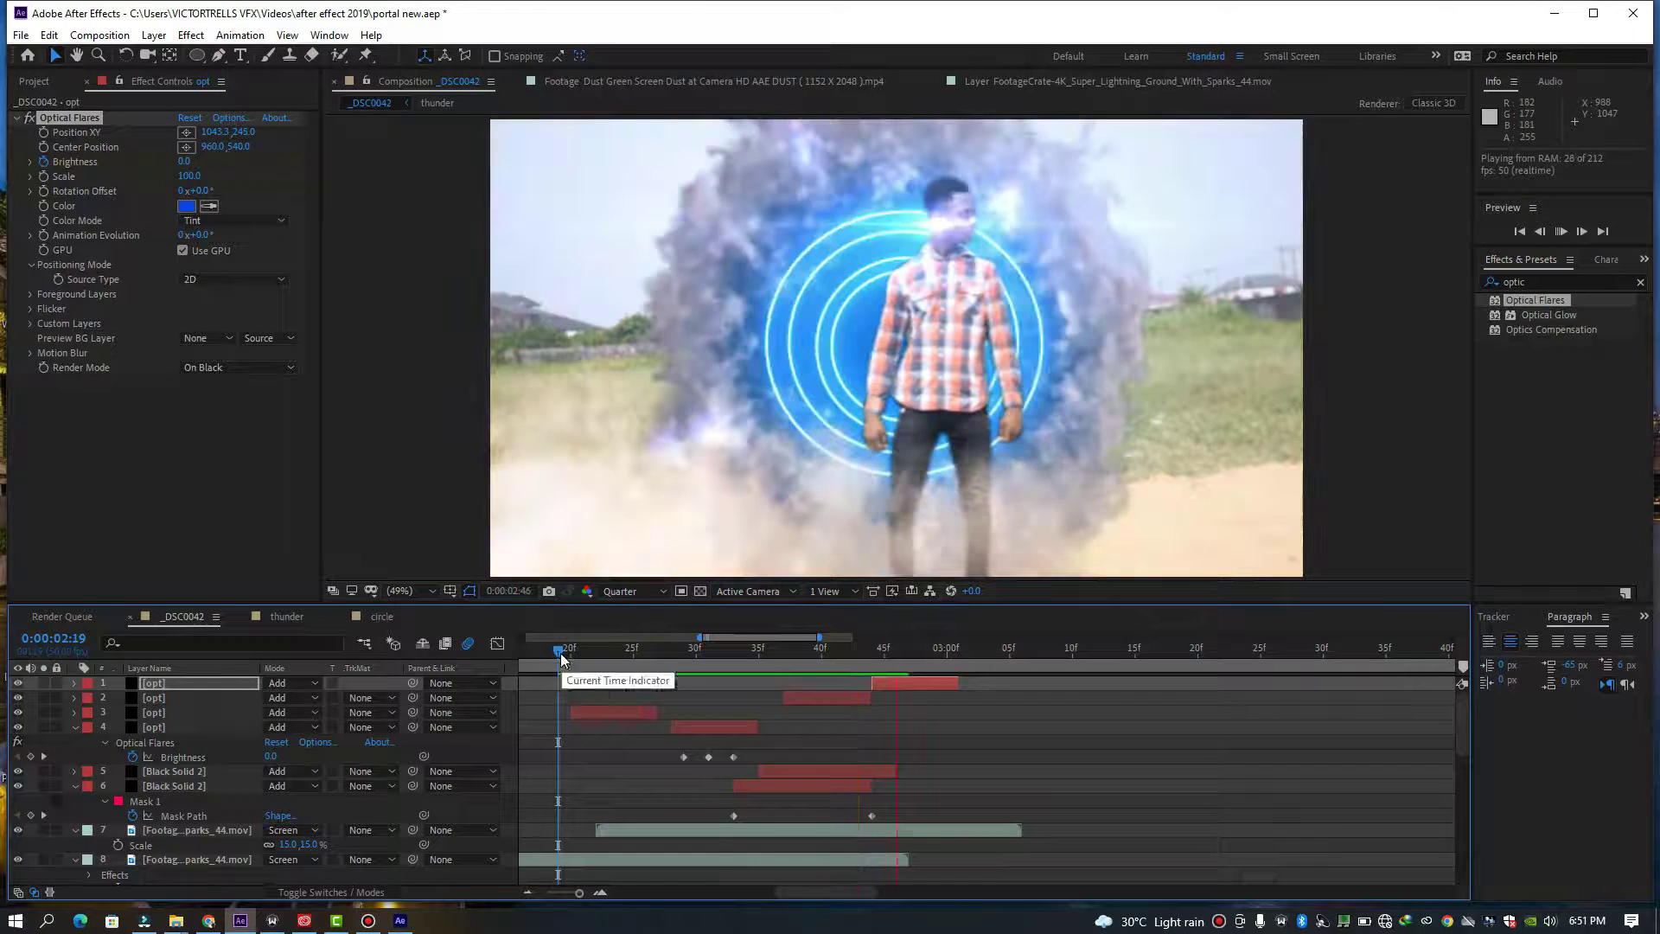
pyautogui.click(536, 662)
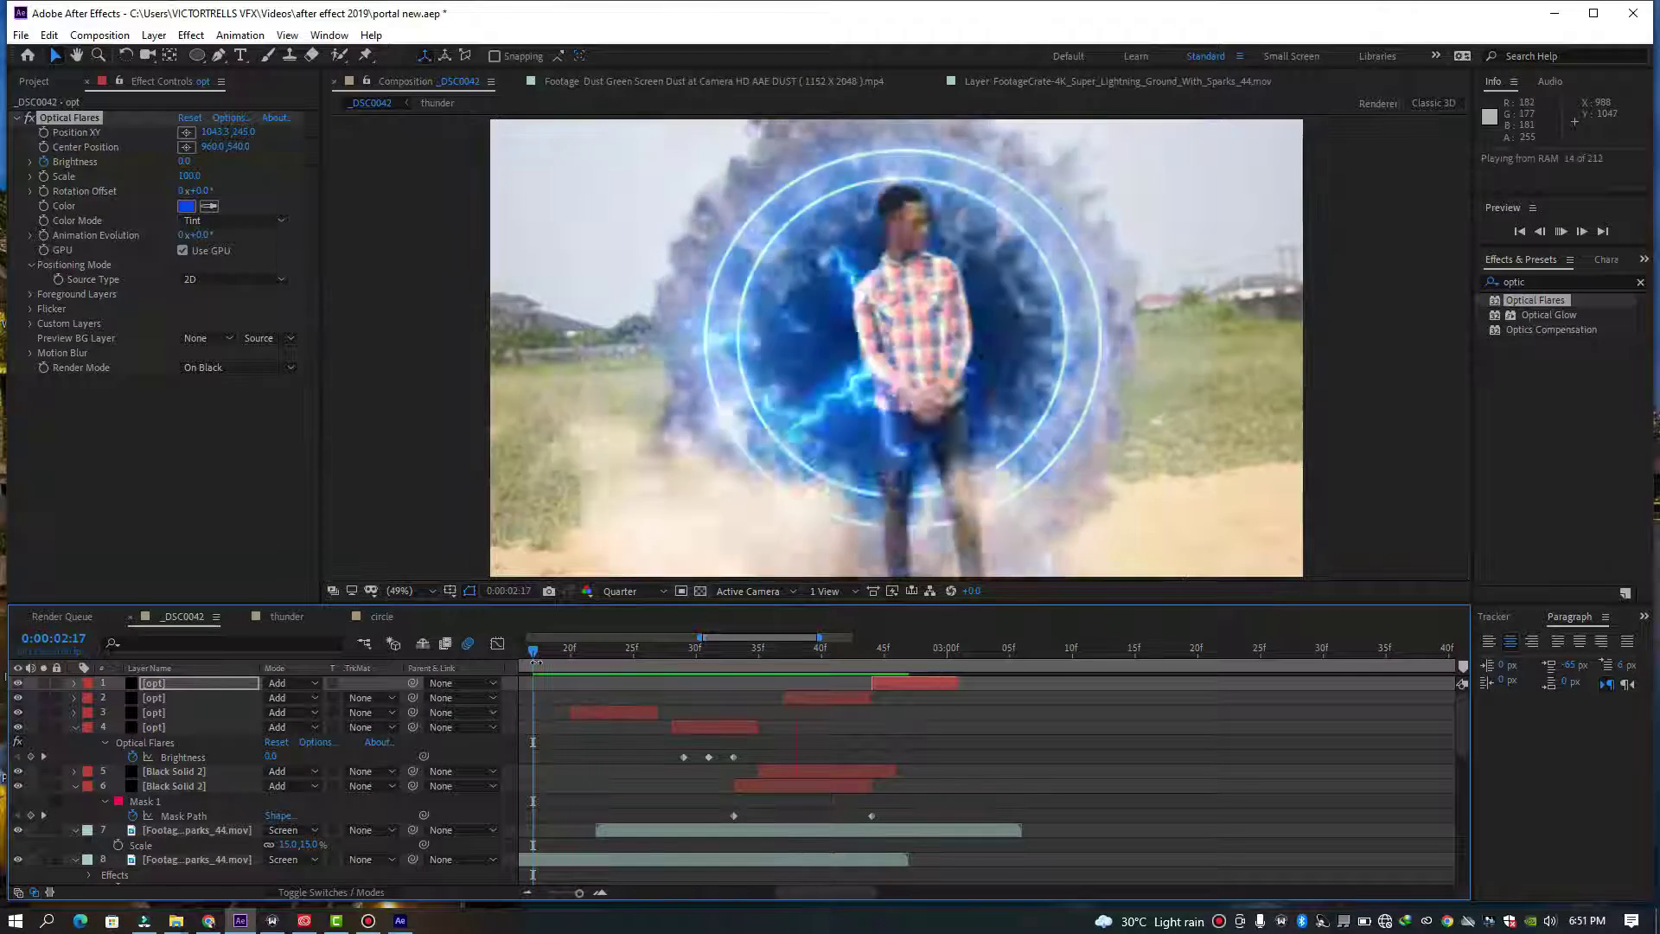
pyautogui.press('space')
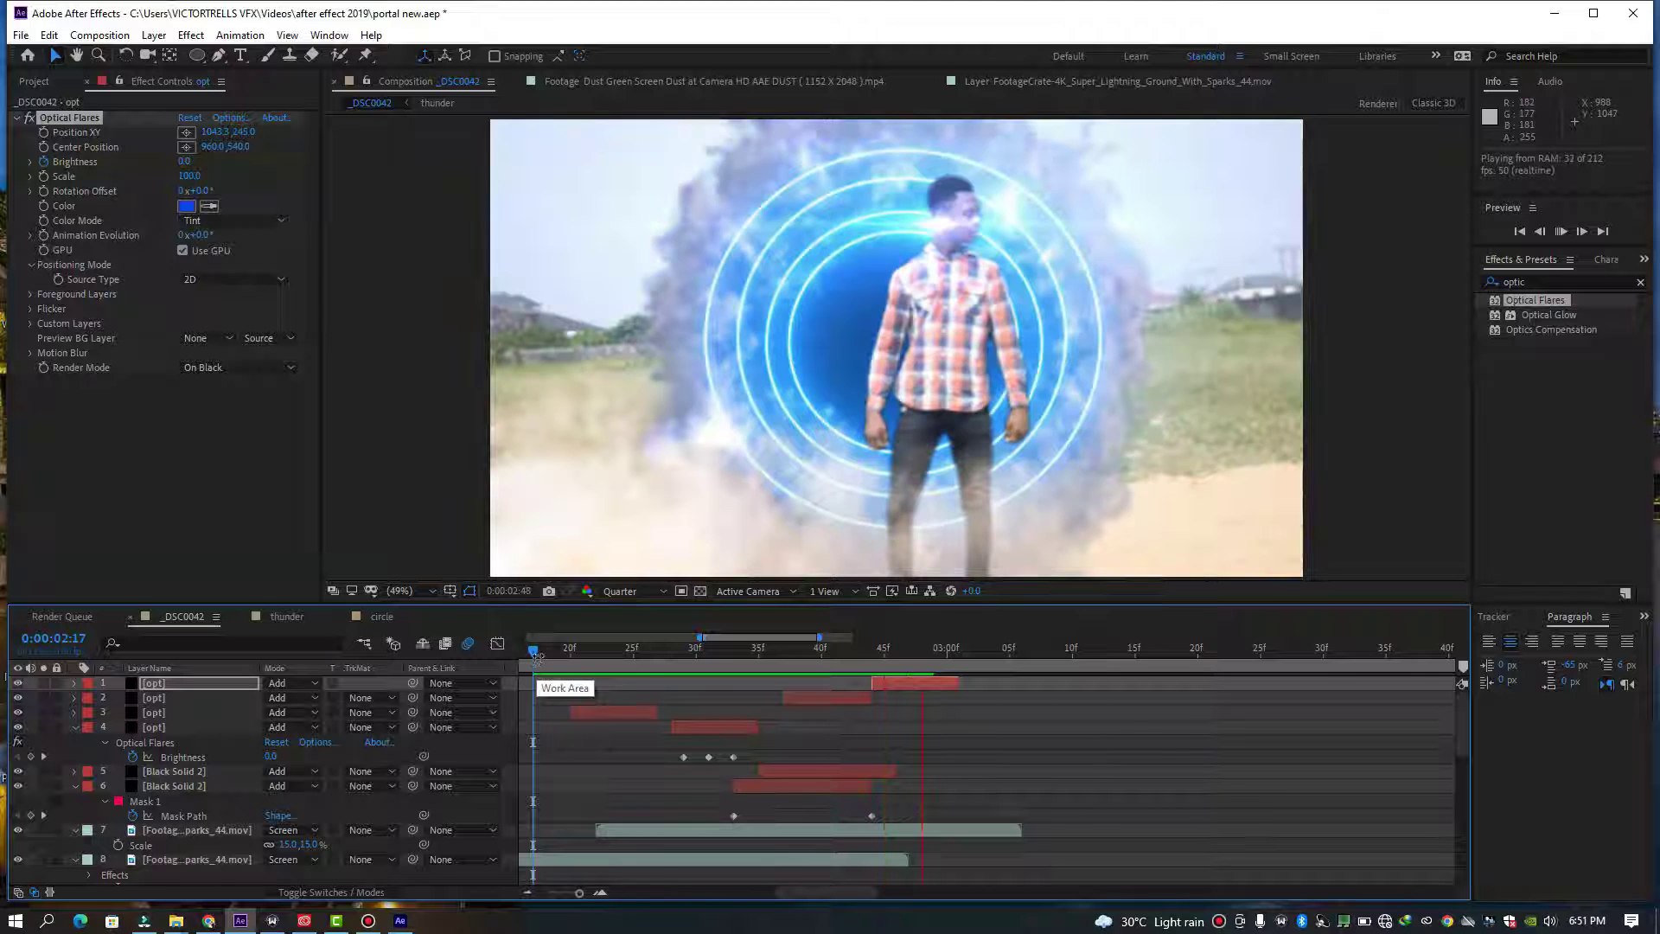
pyautogui.click(552, 654)
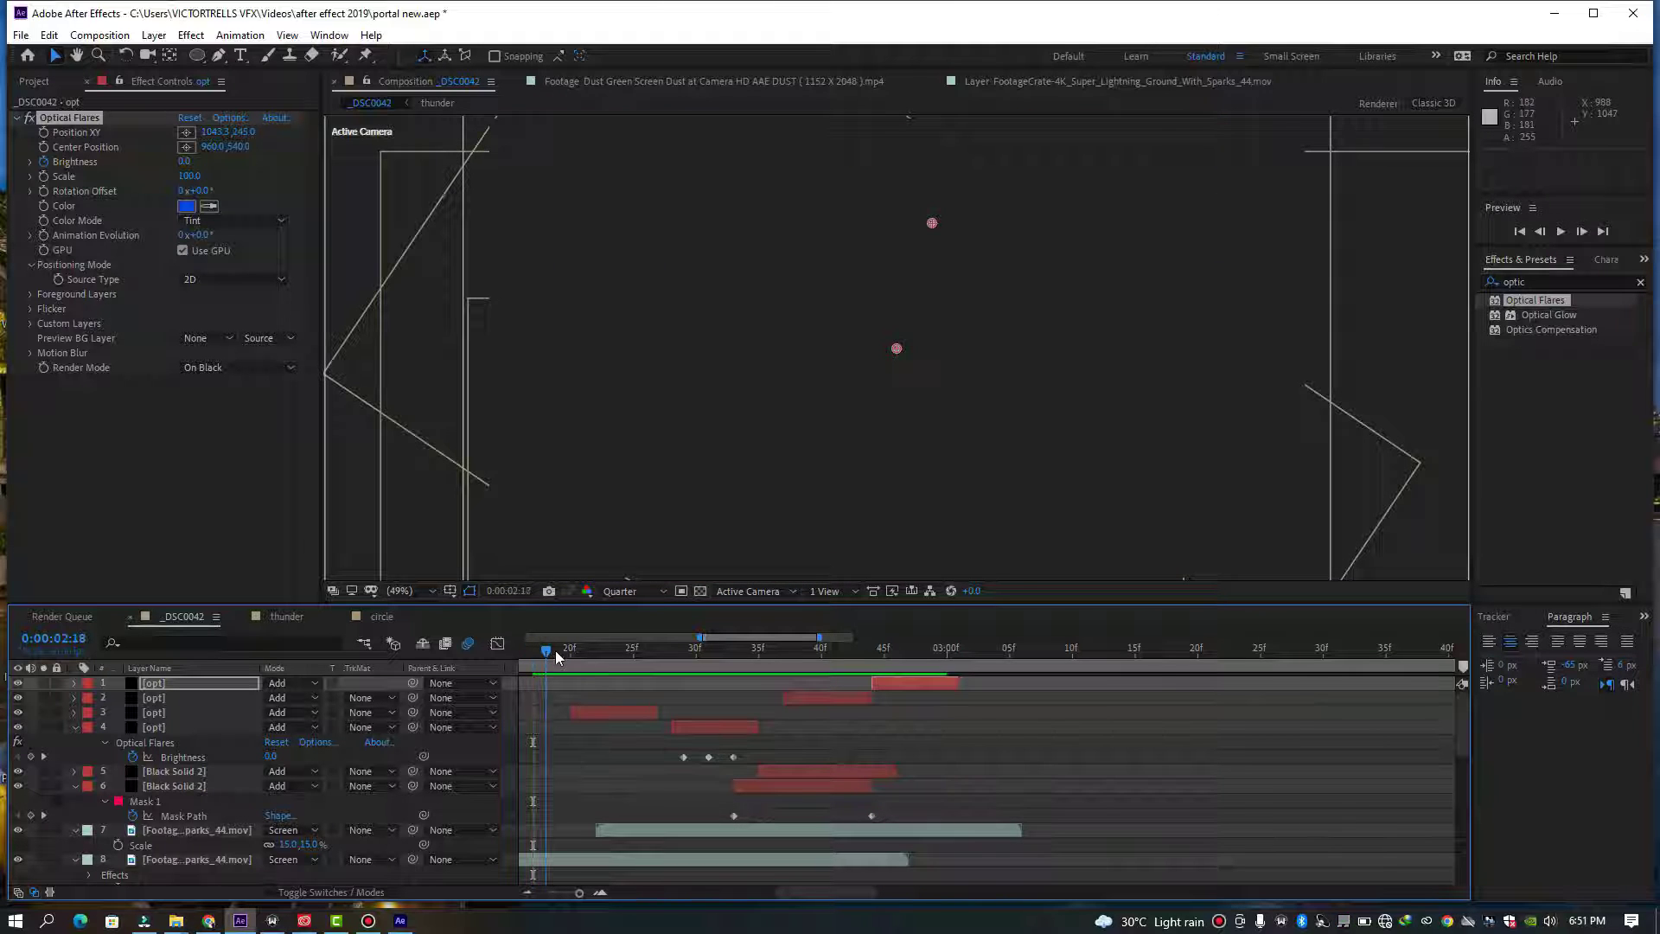
pyautogui.press('space')
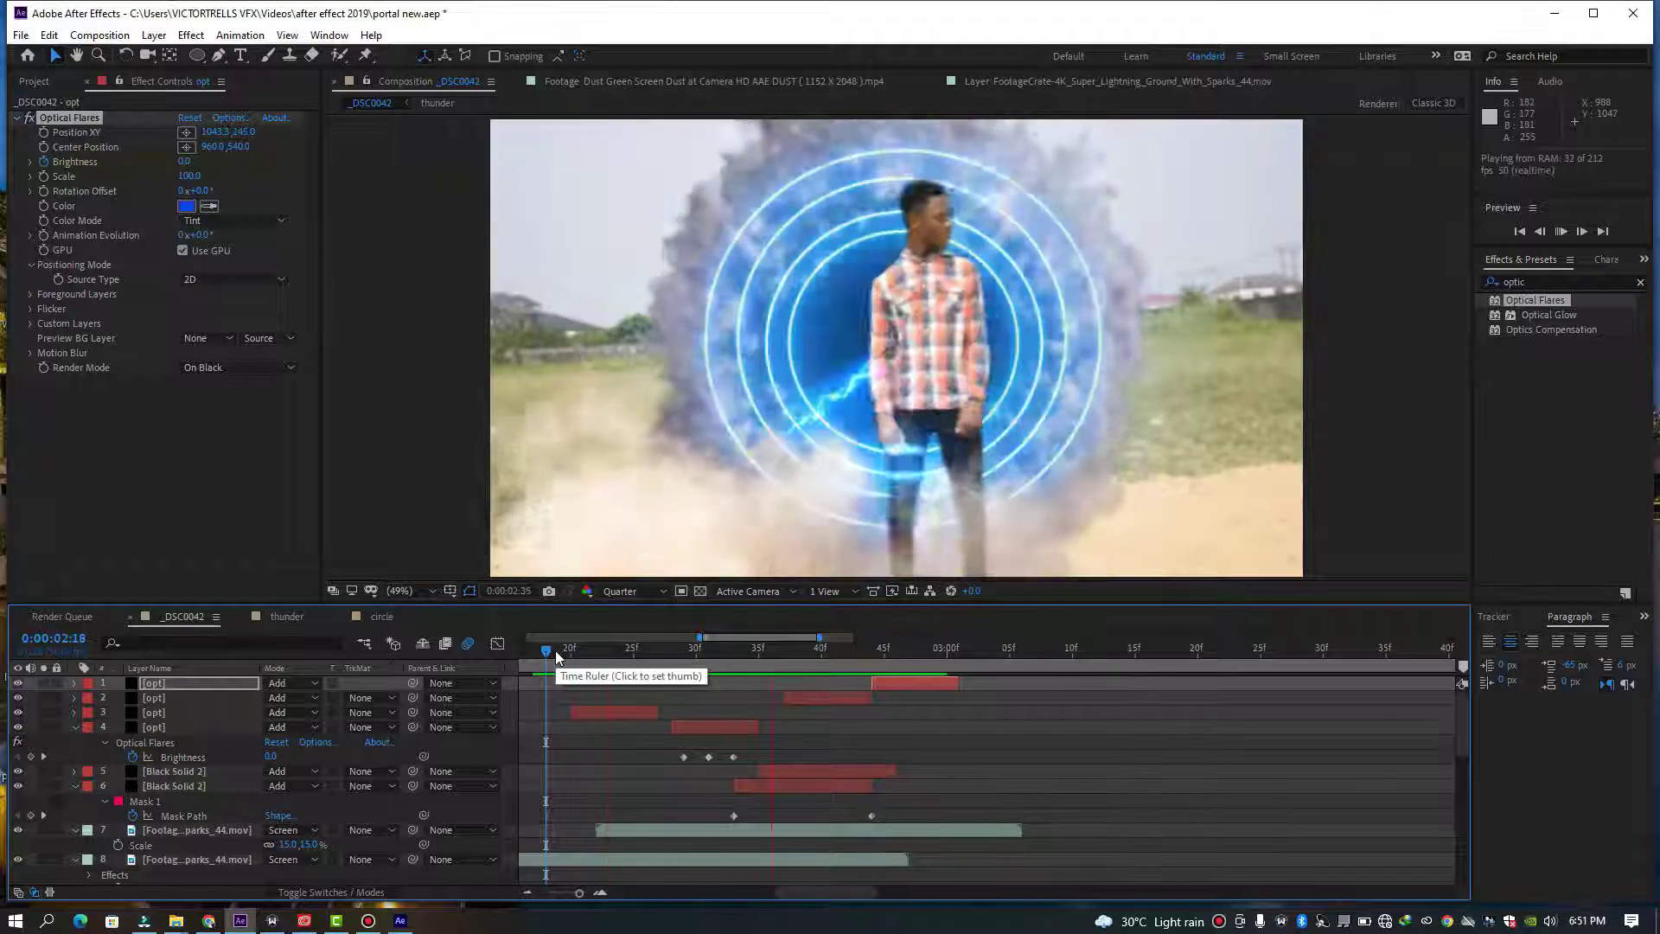
pyautogui.click(566, 655)
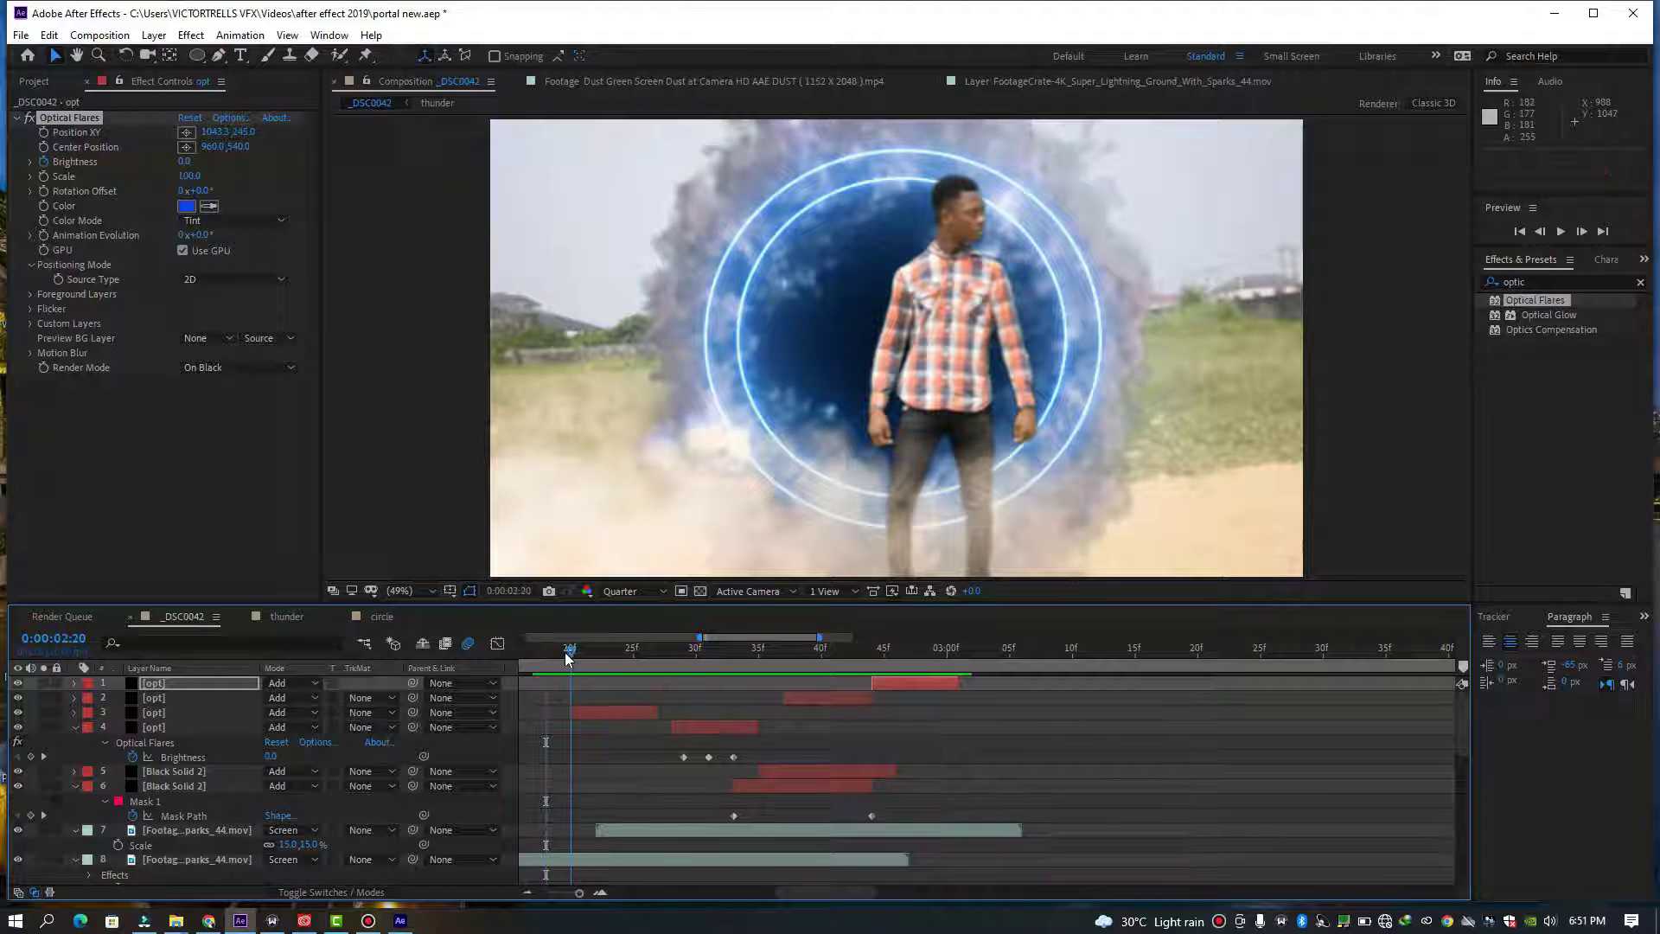
pyautogui.press('space')
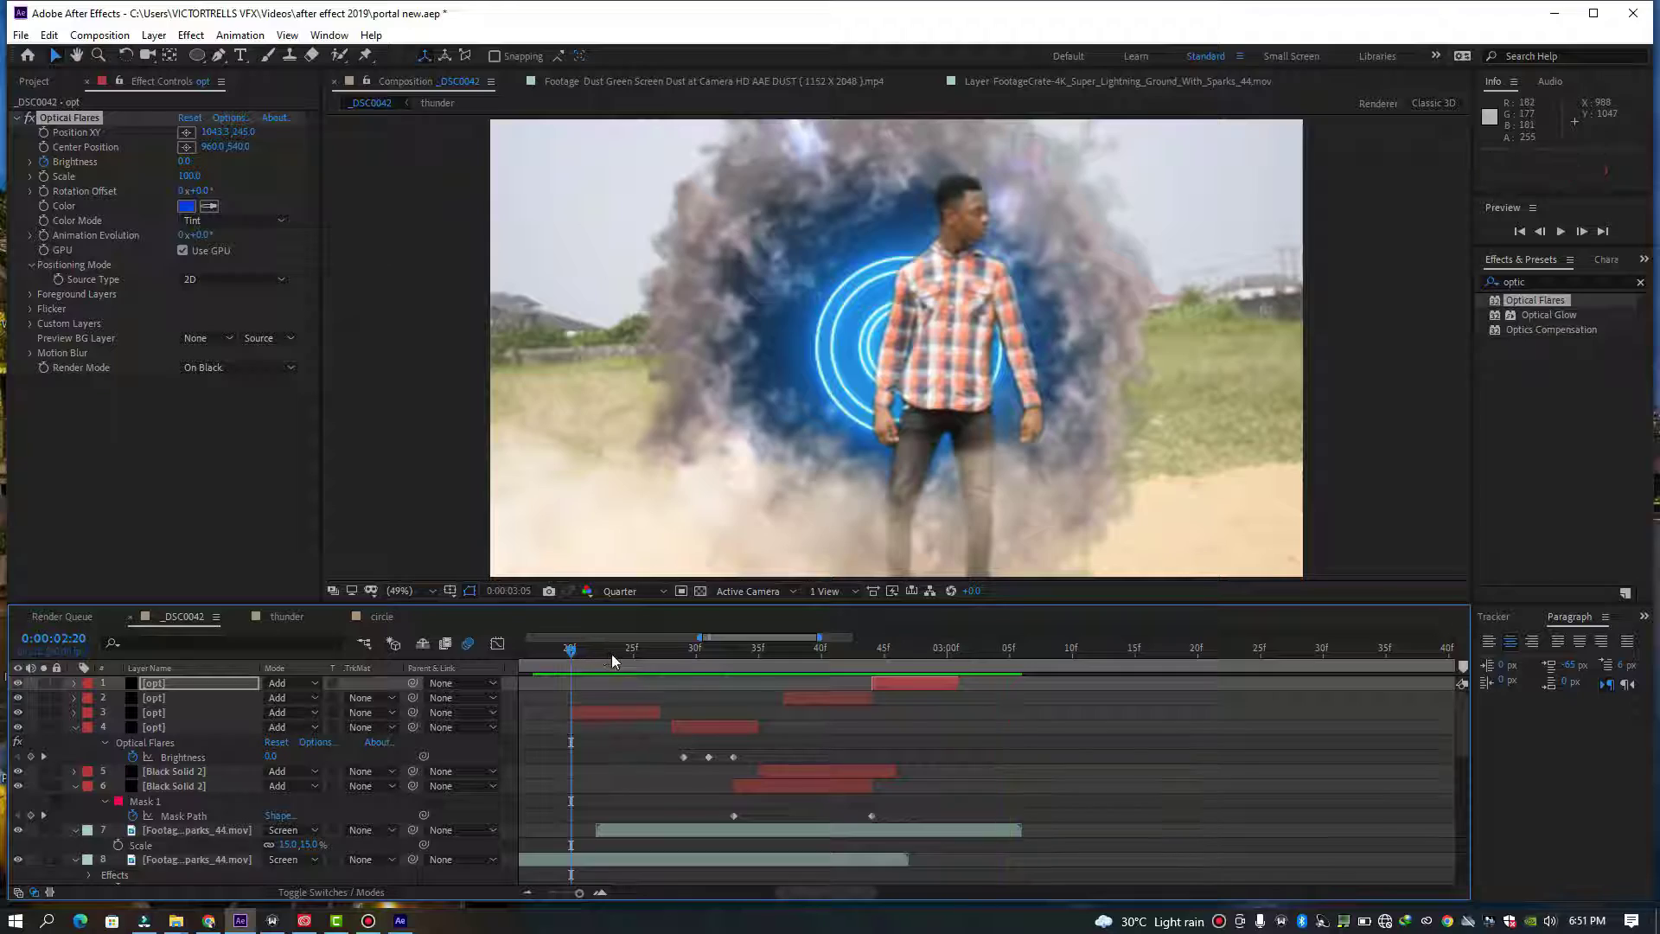
pyautogui.press('space')
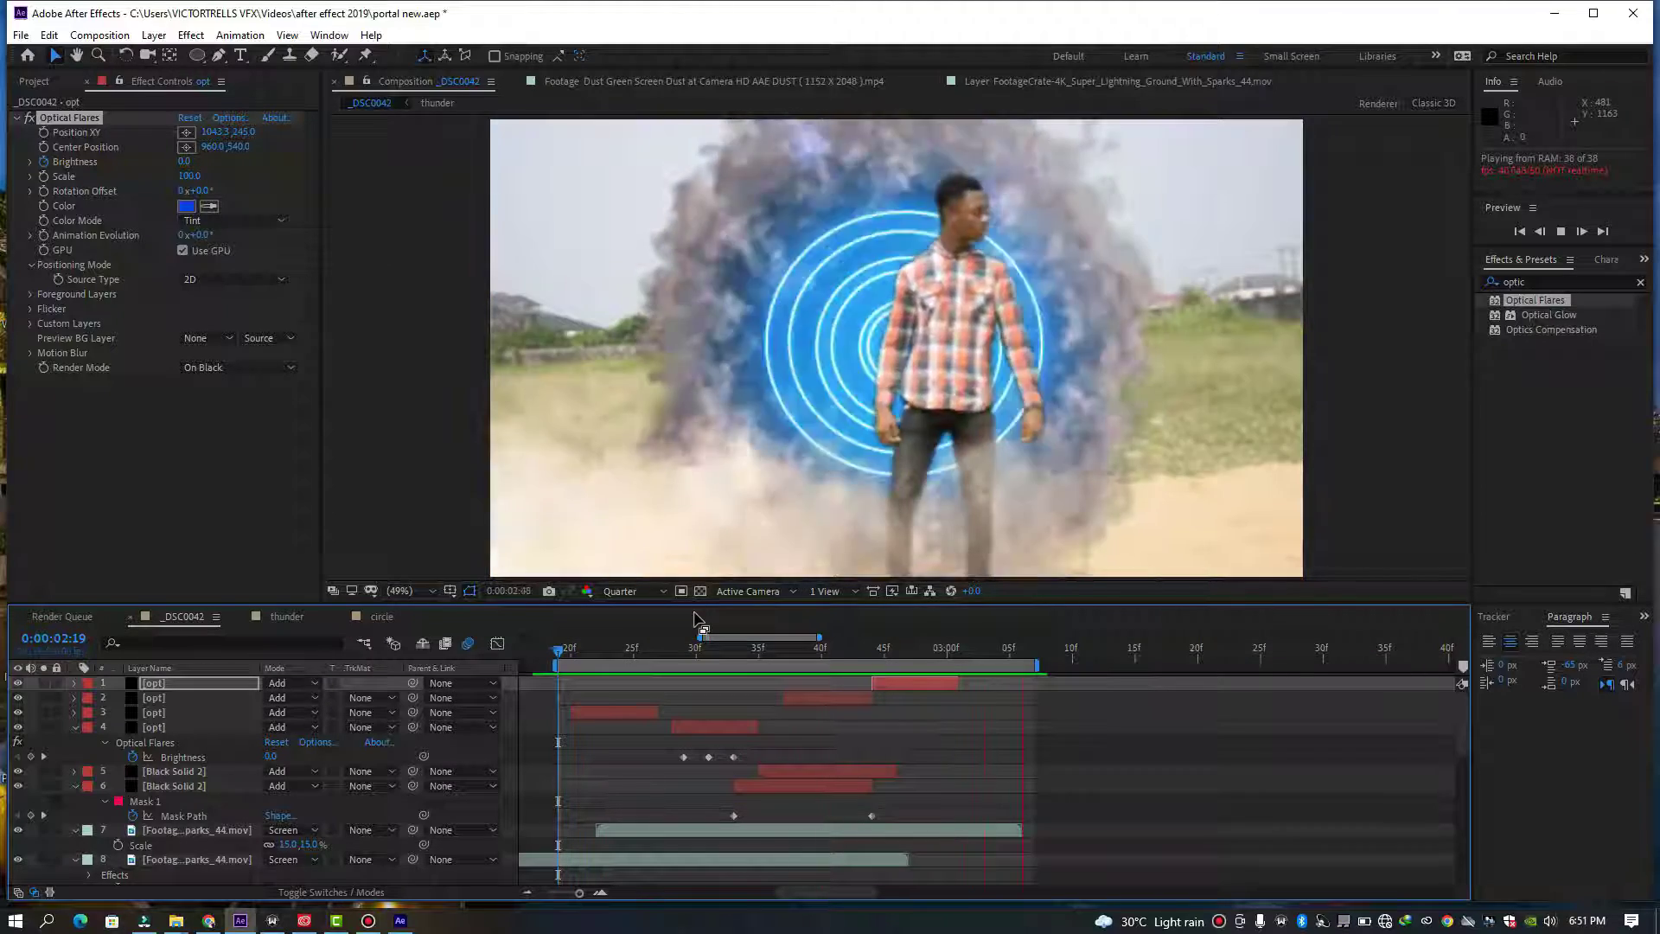